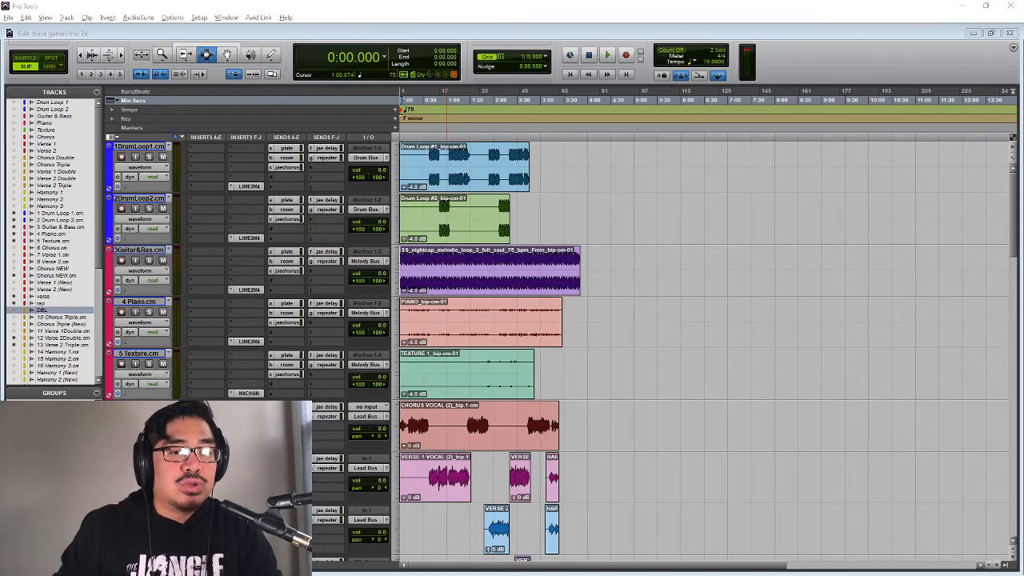
- Switch from the Pro Tools session to the M4 rack and look over its mixer channels
click(432, 276)
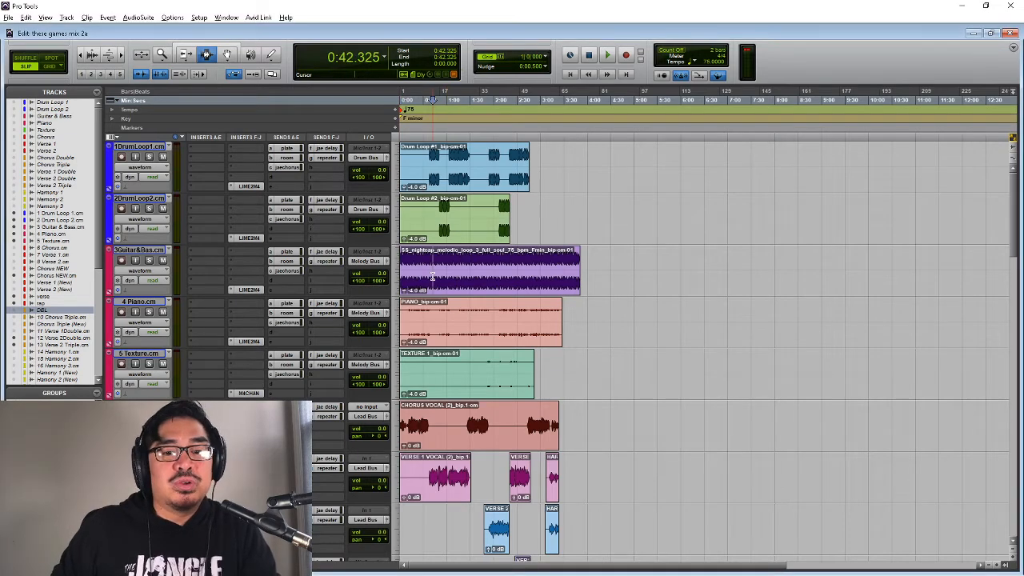
key(alt+Tab)
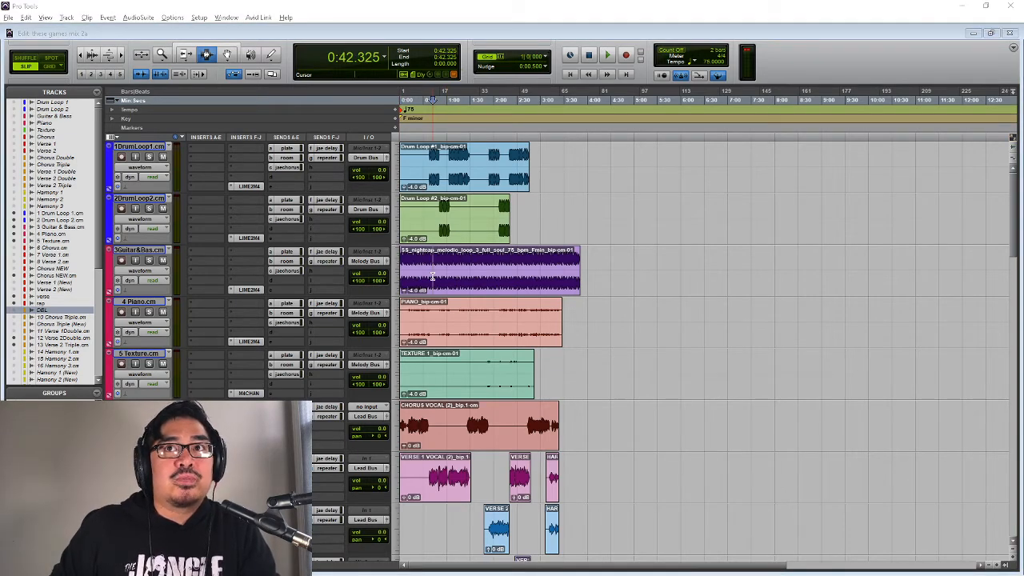
click(432, 276)
key(alt+Tab)
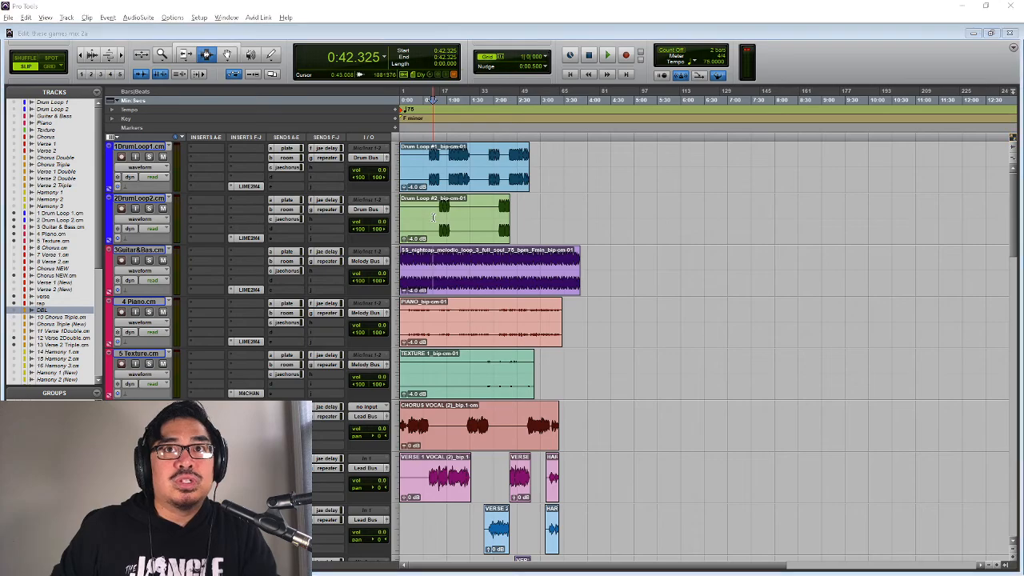
key(alt+Tab)
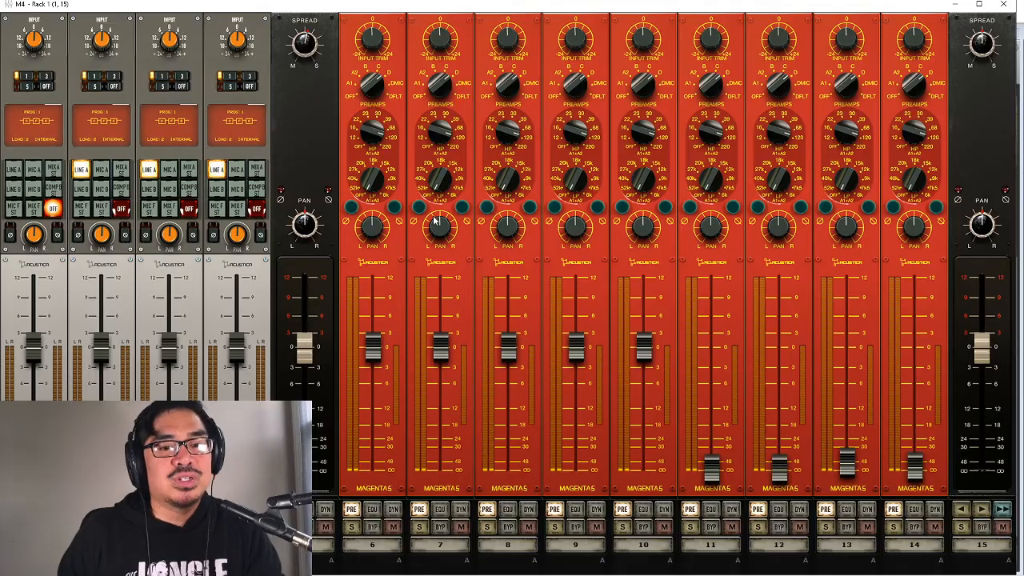
- Return to the Pro Tools session and view the LIME2M4 insert on the first drum loop track
key(alt+Tab)
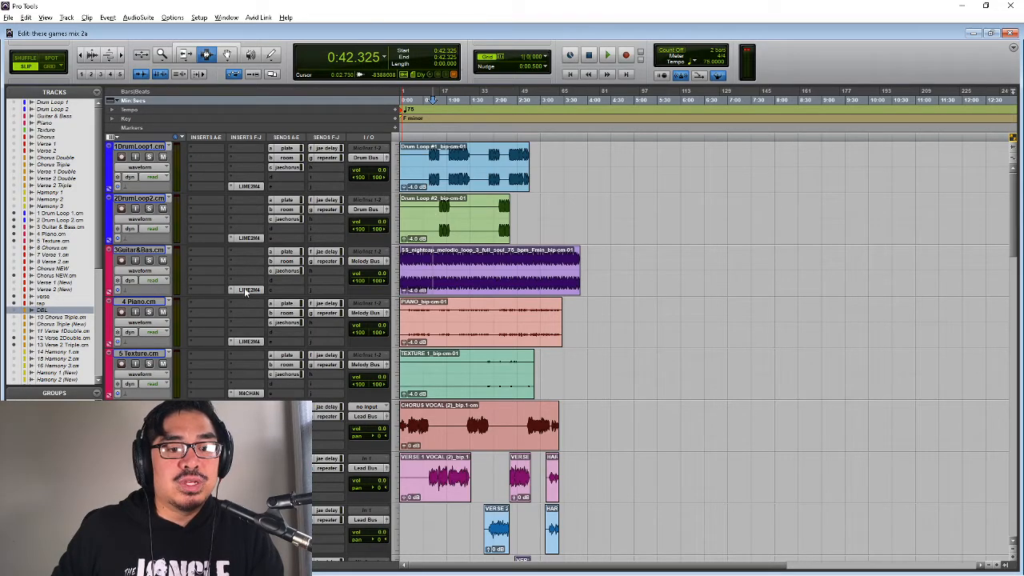
click(259, 188)
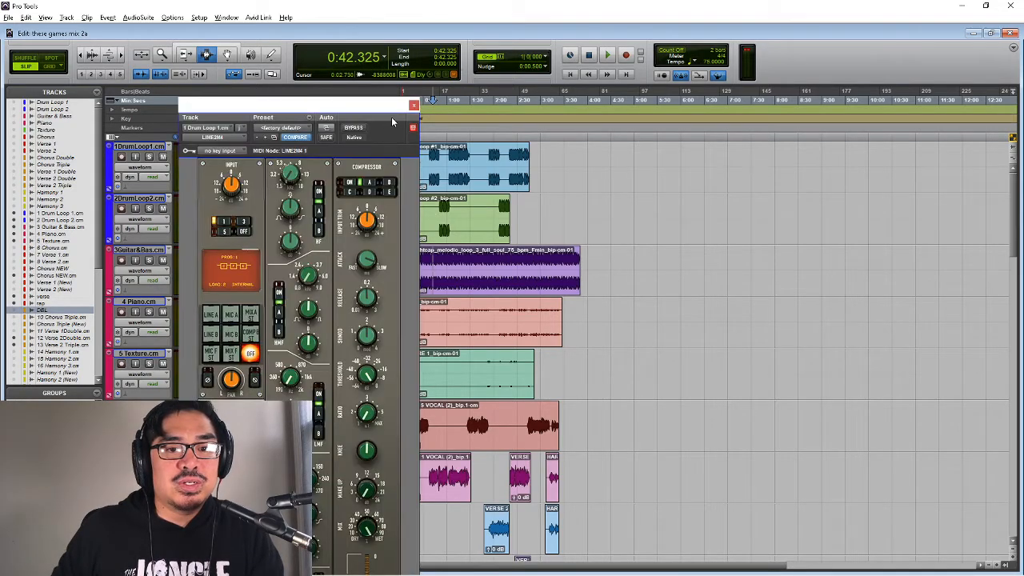
click(416, 99)
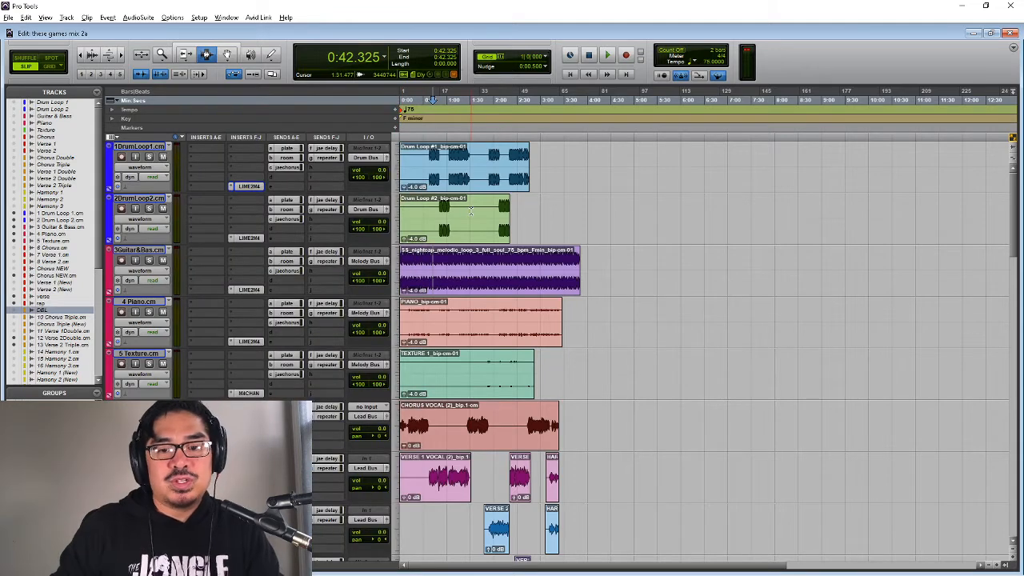
- Play the whole song from the beginning, stop playback and return to the session start
key(Return)
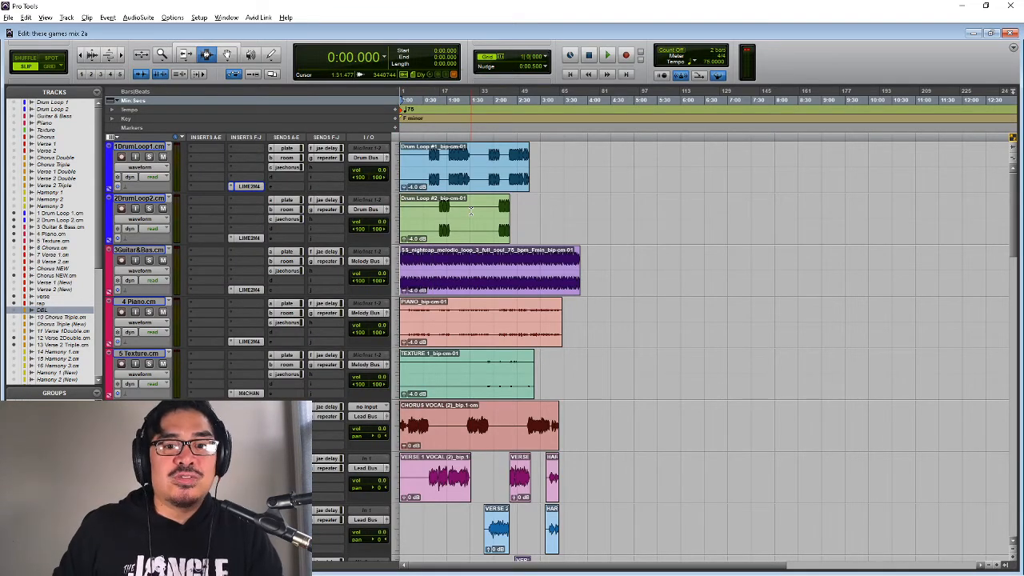
scroll(471, 211, down, 1)
scroll(471, 211, up, 1)
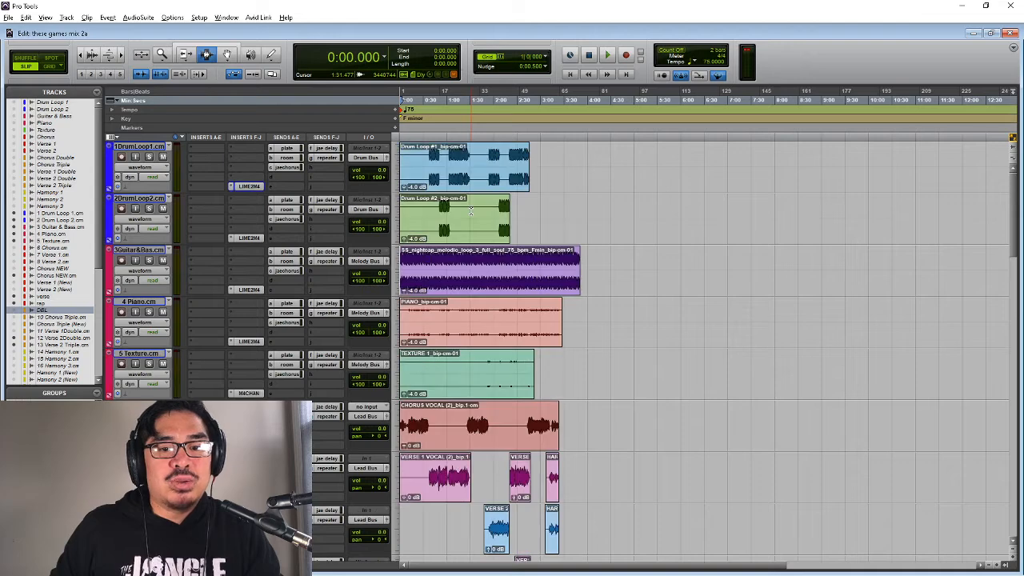
key(space)
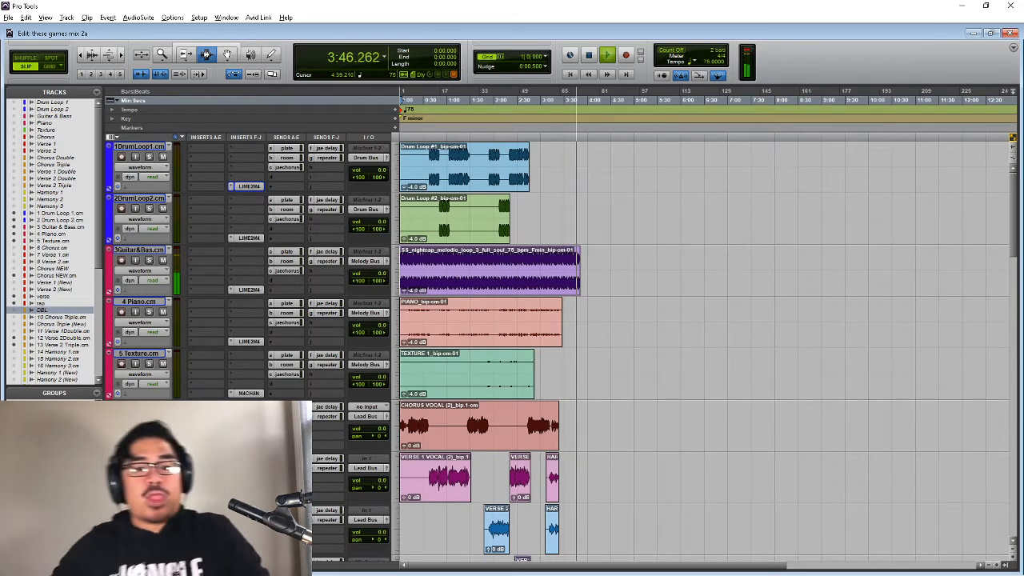
click(445, 272)
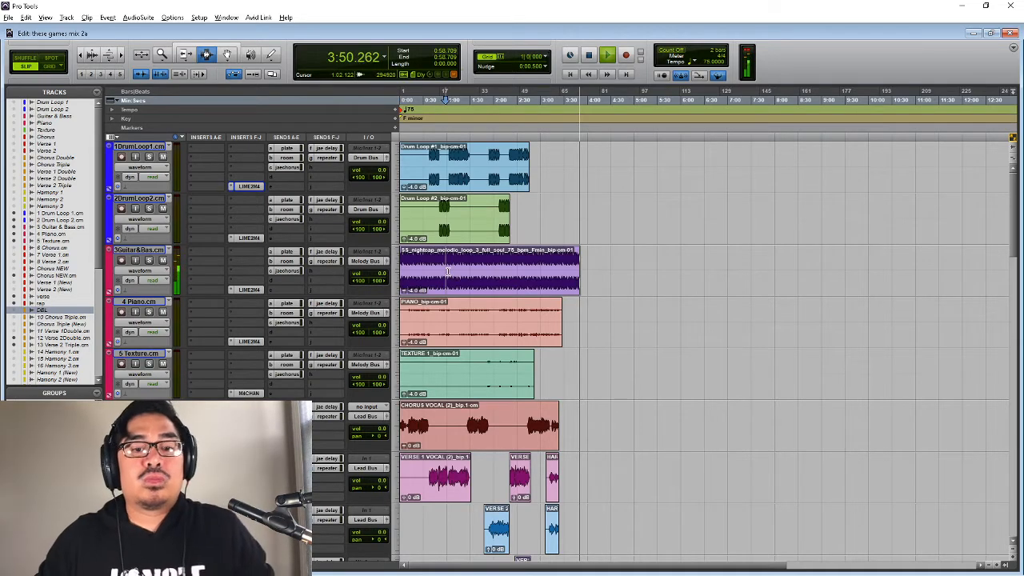
key(space)
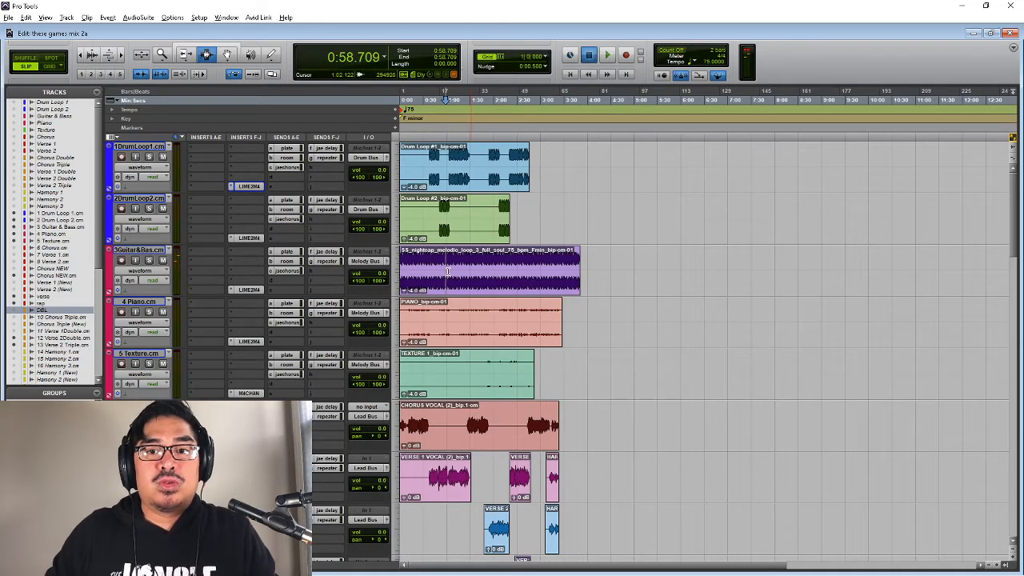
key(Return)
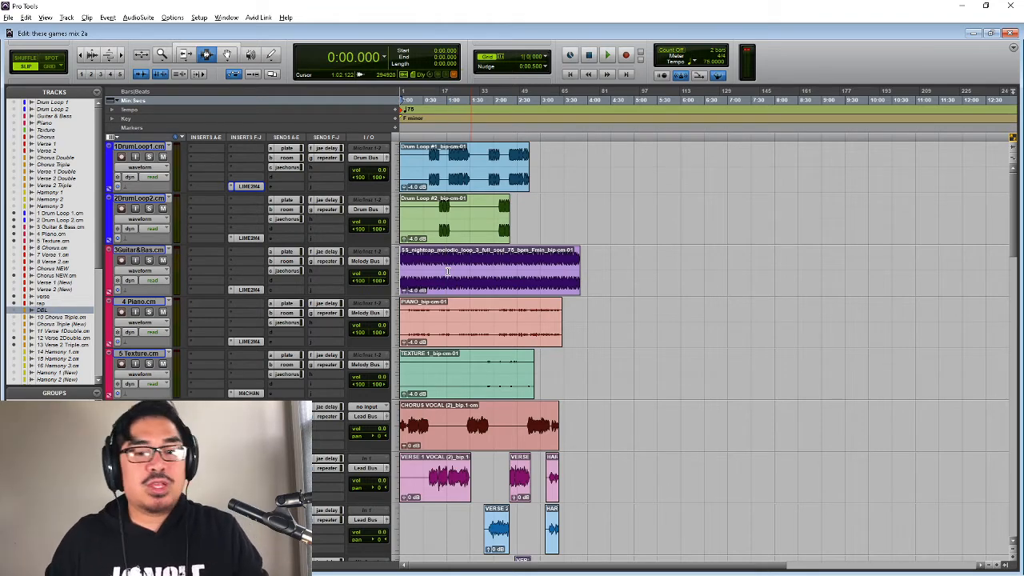
- Look over the instrument, lead vocal, double and harmony tracks in the session
click(448, 272)
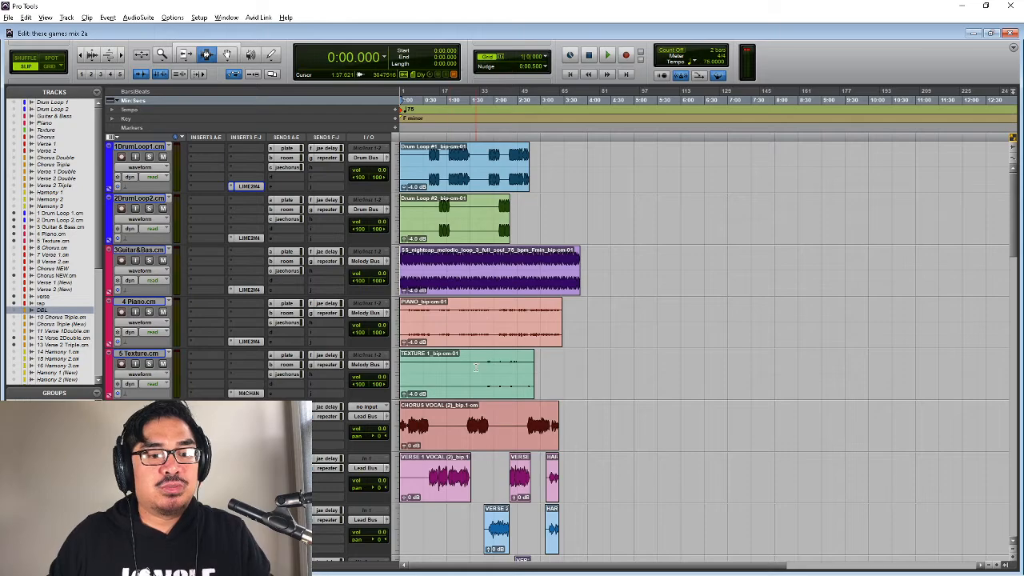
scroll(475, 368, down, 4)
scroll(475, 368, down, 3)
scroll(475, 369, up, 1)
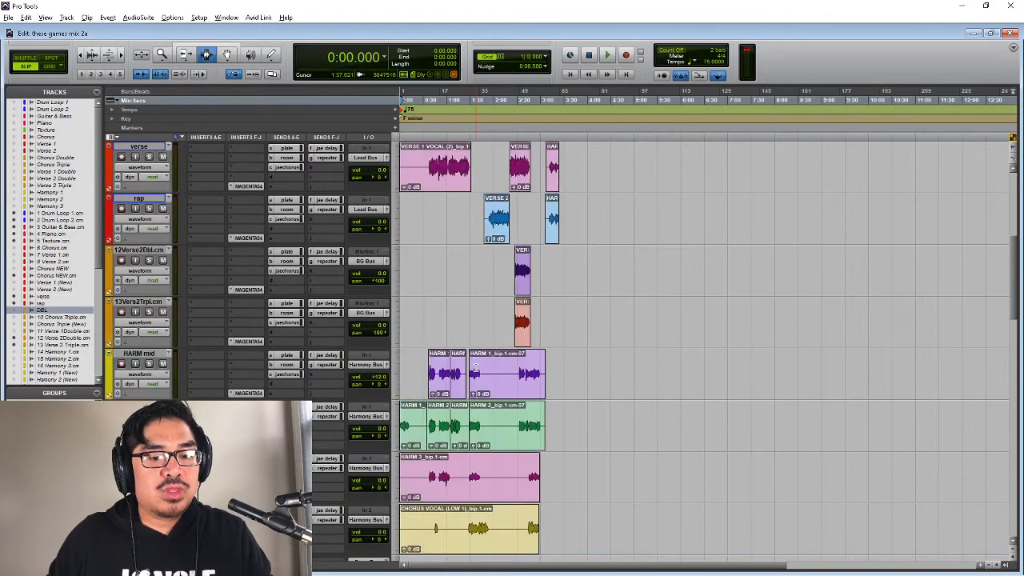
scroll(475, 367, up, 4)
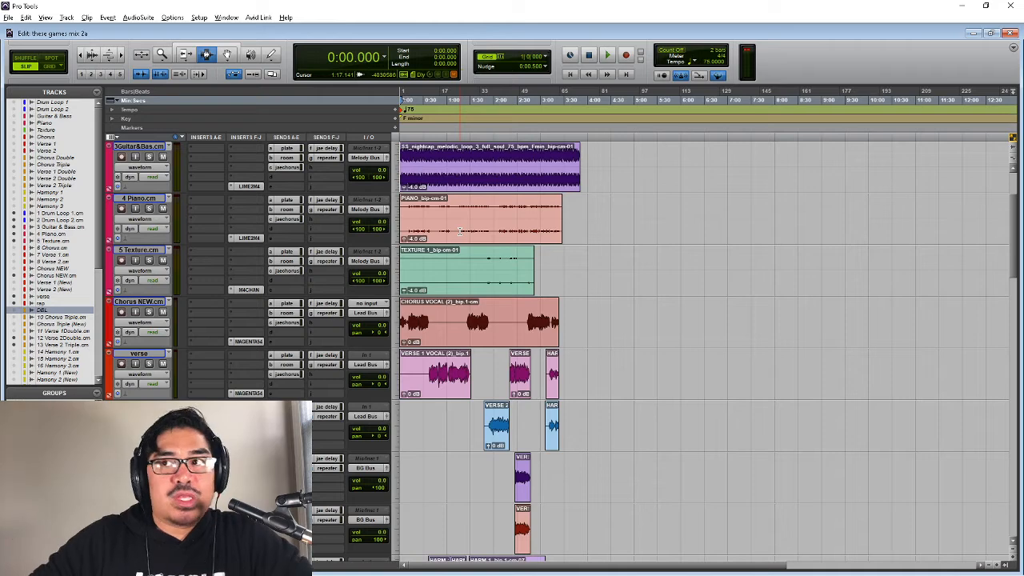
scroll(459, 231, down, 3)
scroll(451, 232, up, 5)
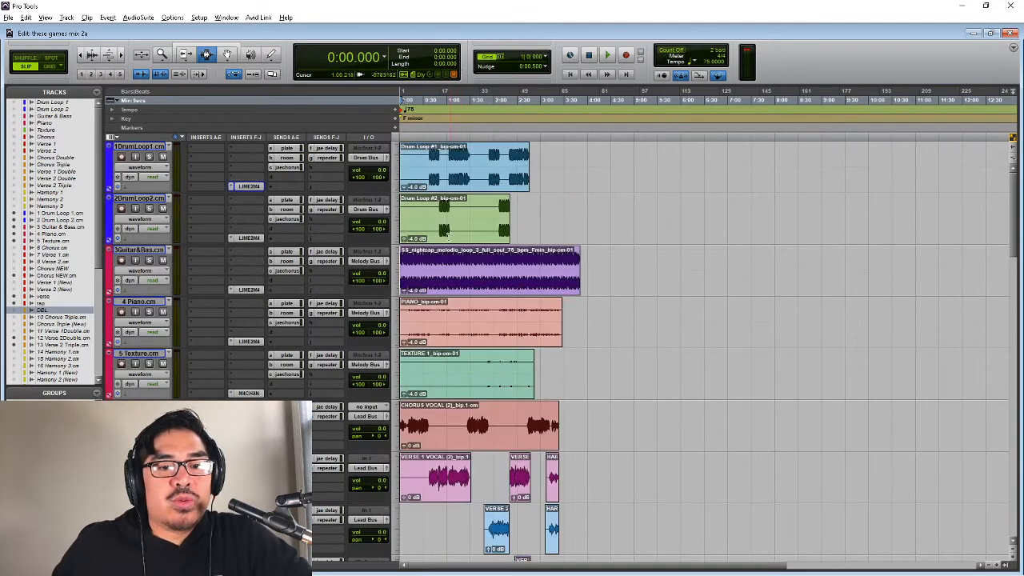
- Insert the stereo TAUPETAPE plug-in in the first insert slot of the first drum loop track and close its window
click(198, 149)
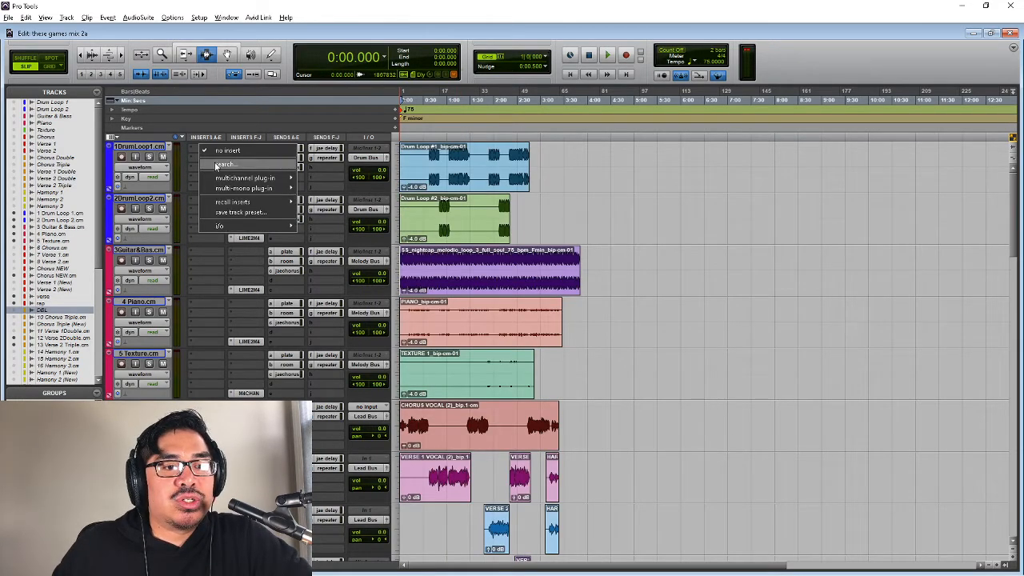
text(taupe)
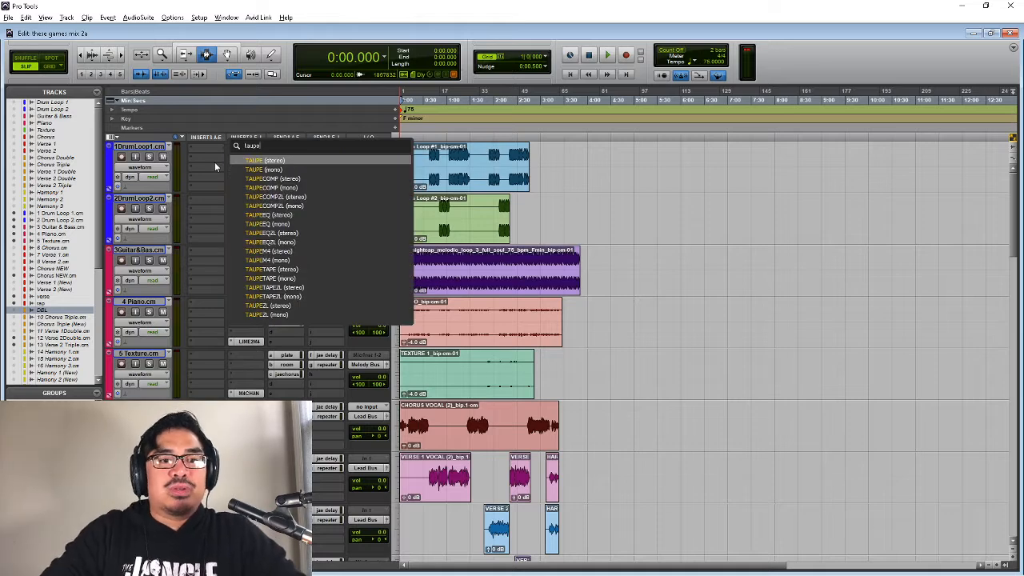
key(Down)
key(Down)
key(Down)
key(Down)
key(Down)
key(Down)
key(Down)
key(Down)
key(Down)
key(Down)
key(Down)
key(Down)
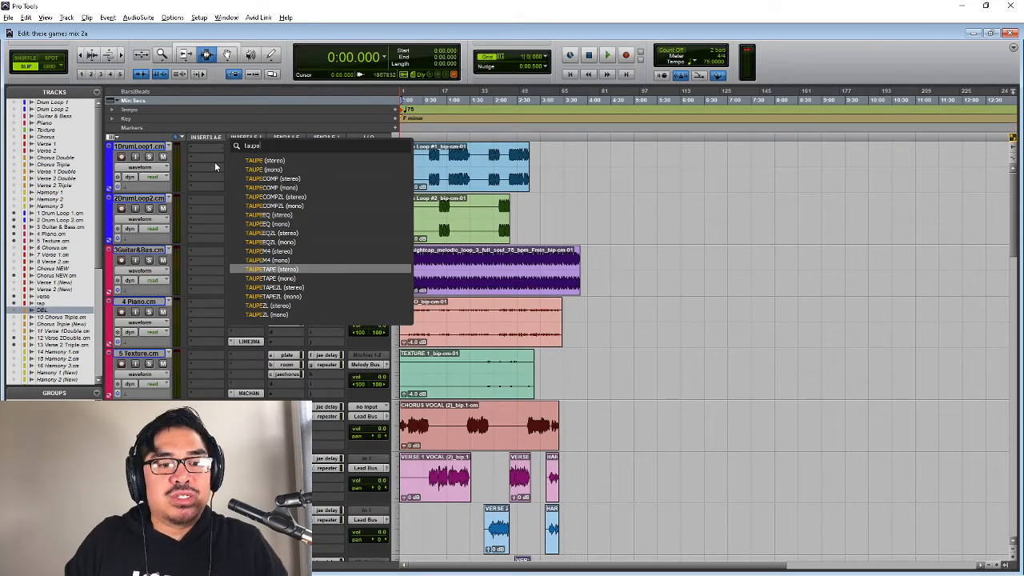
key(Return)
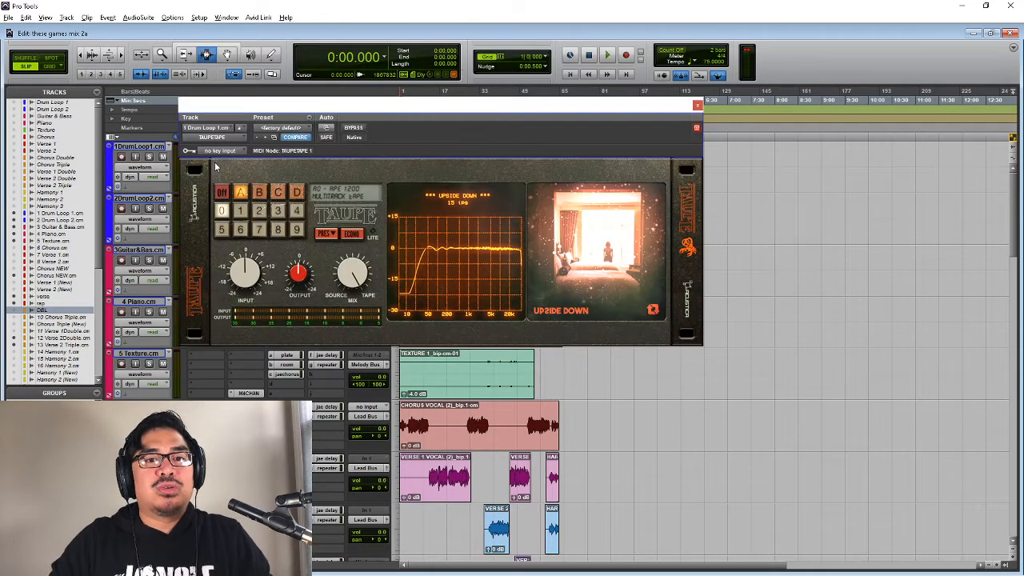
drag(405, 110, 547, 232)
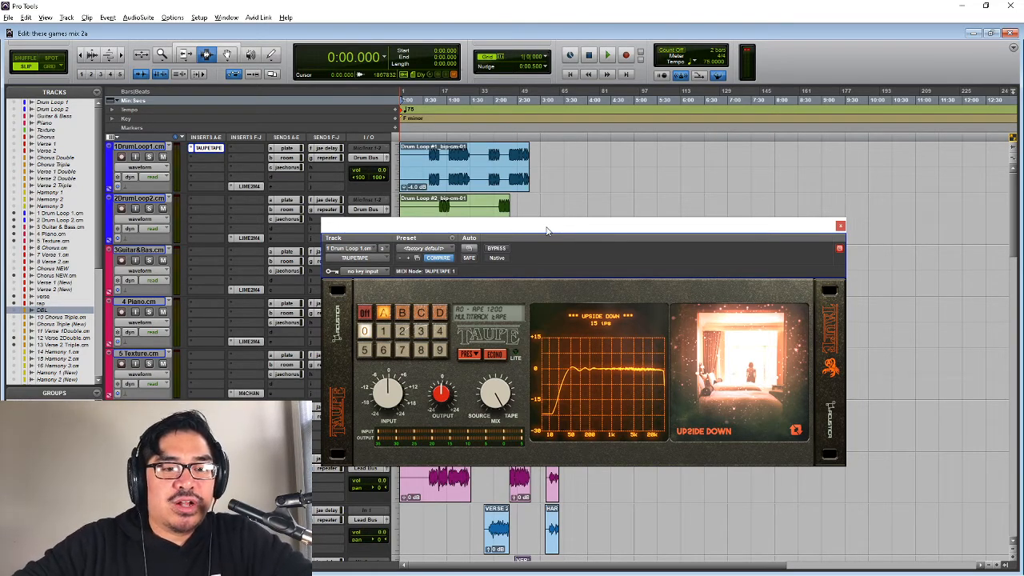
click(838, 226)
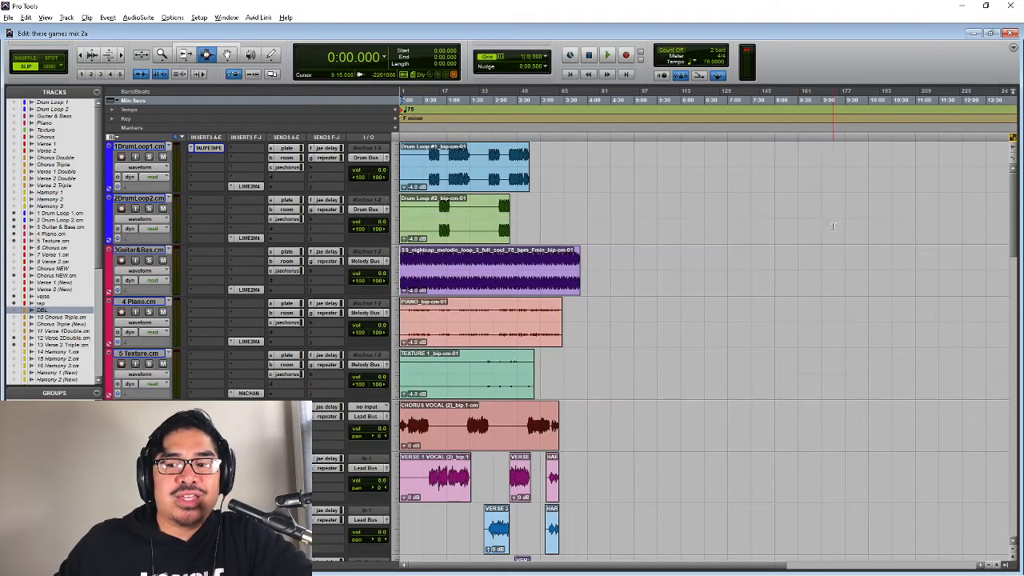
- Examine the inserts and routing of the bus, effects and master tracks, and the insert options of the first drum loop track
scroll(280, 339, down, 10)
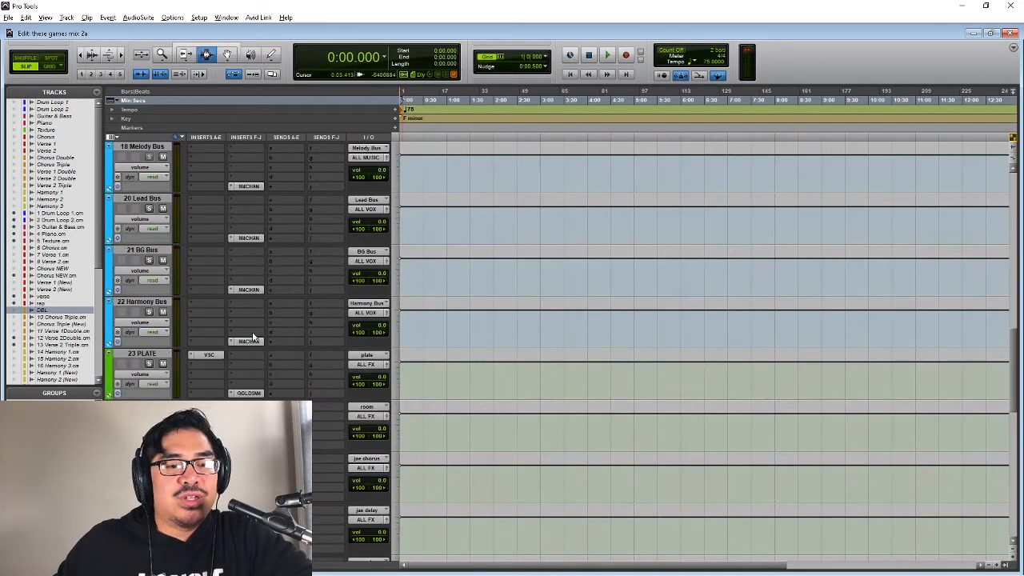
scroll(252, 337, down, 5)
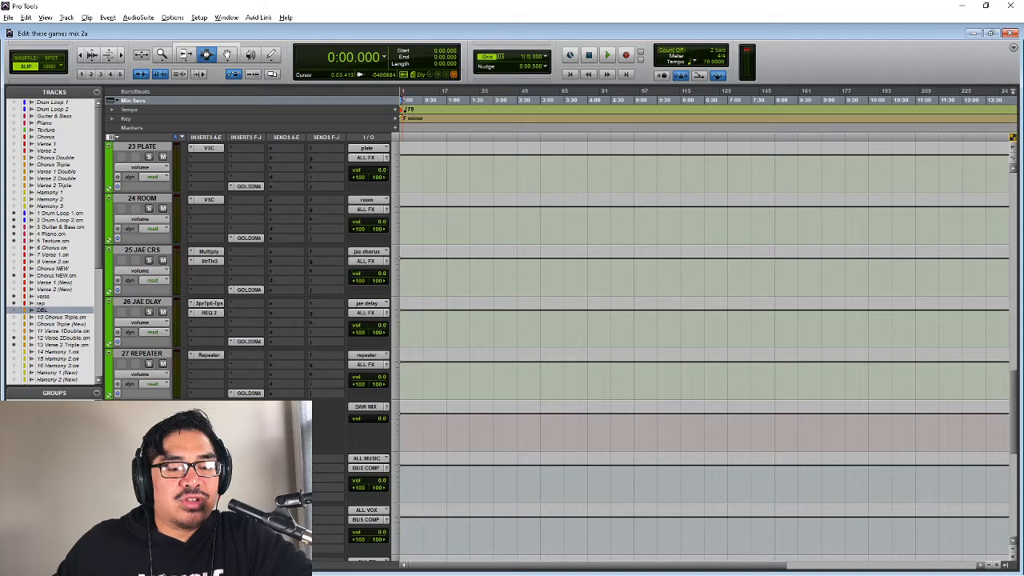
scroll(253, 337, down, 9)
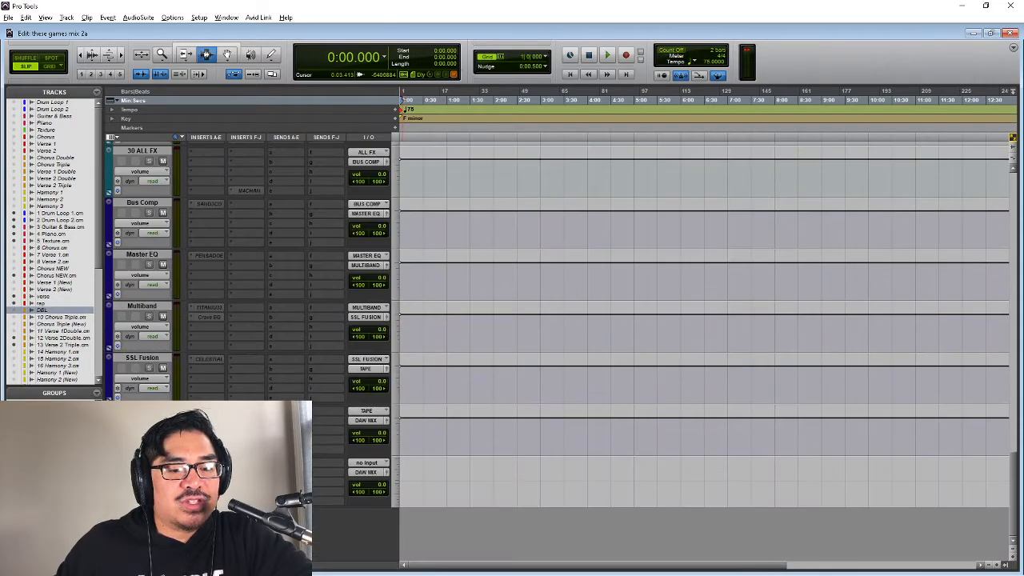
scroll(253, 337, up, 9)
scroll(560, 349, up, 10)
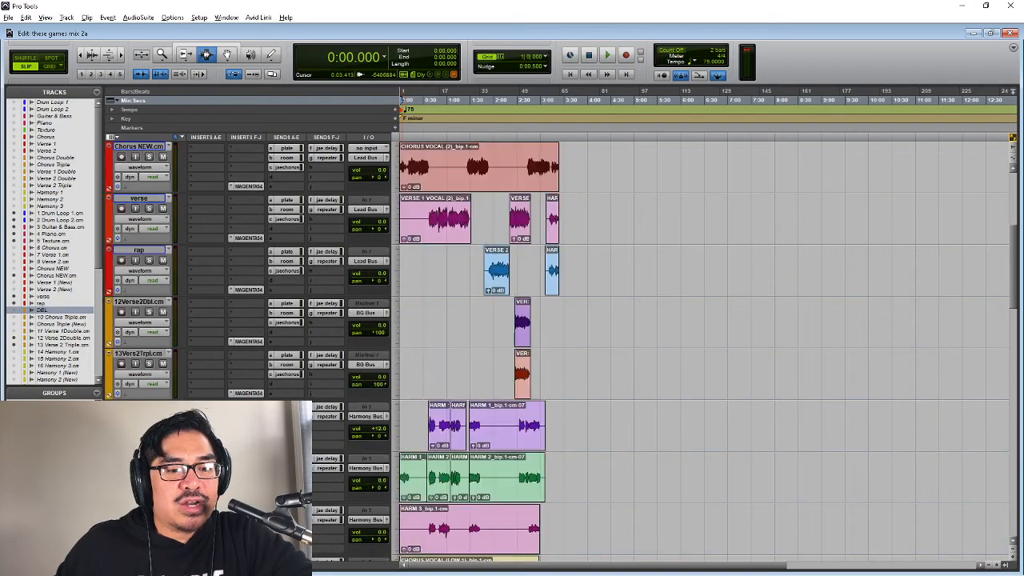
scroll(480, 352, up, 2)
scroll(479, 352, down, 2)
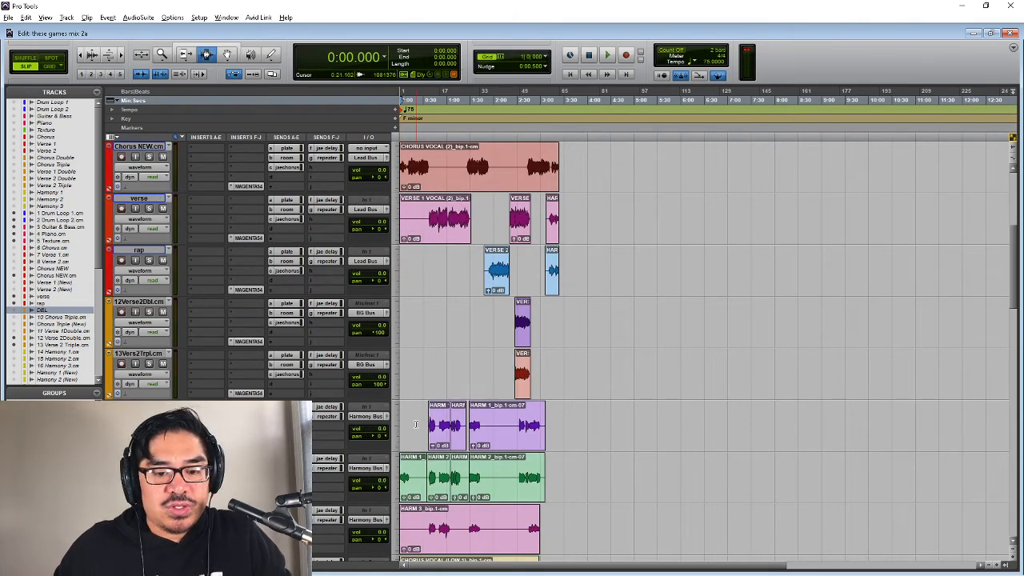
scroll(415, 424, up, 5)
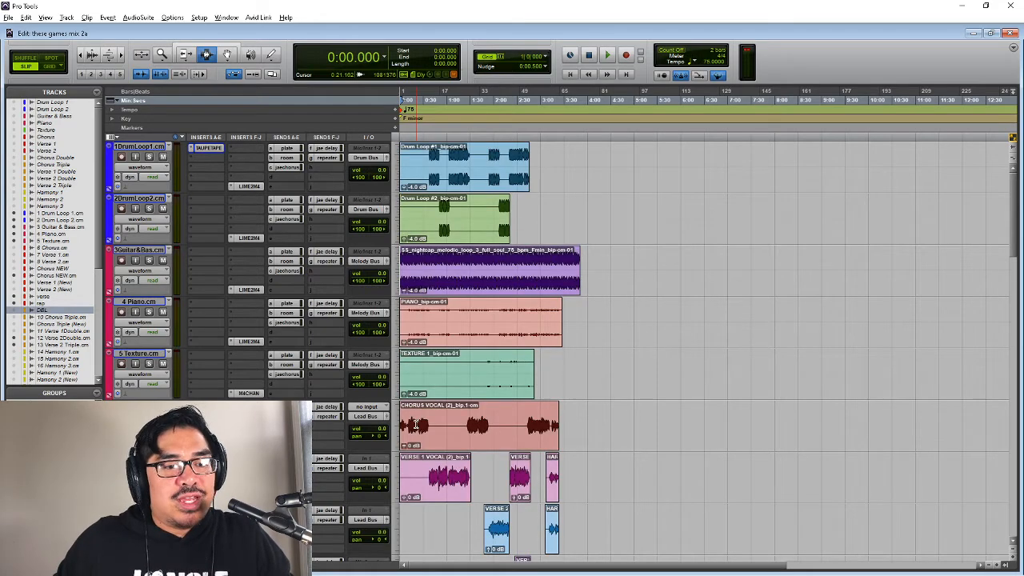
click(191, 152)
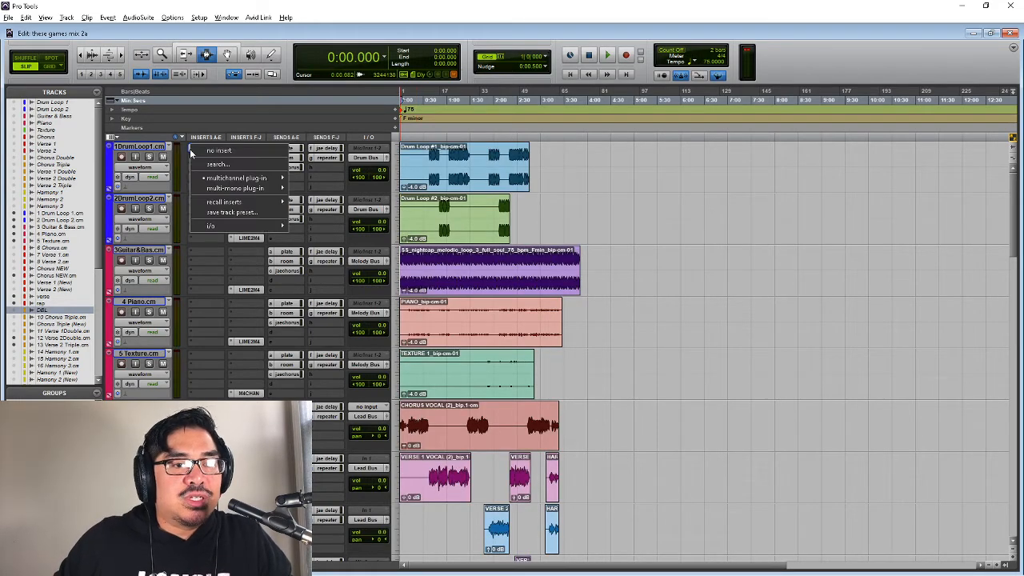
click(397, 273)
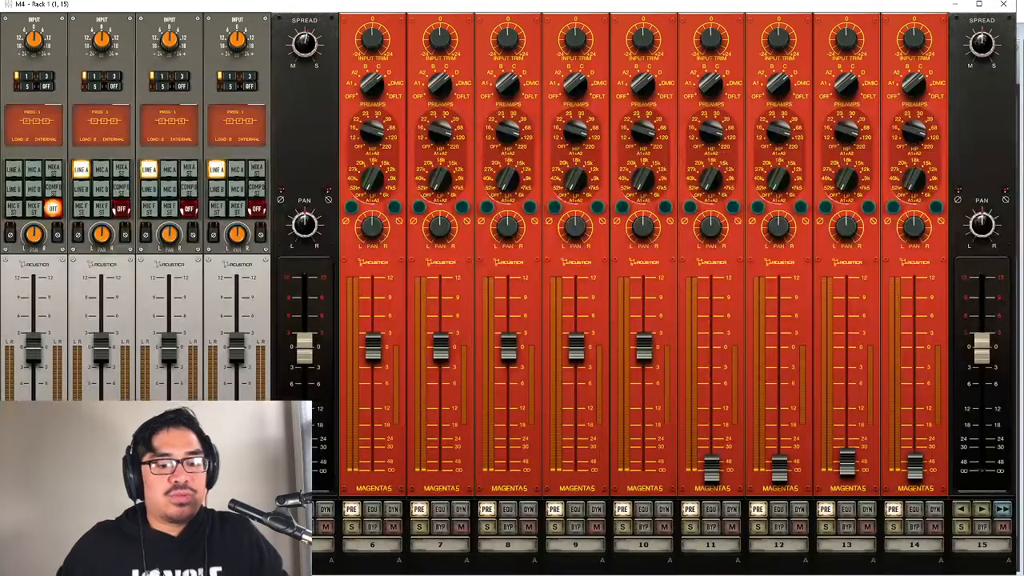
- Try to name channel 5 of the M4 rack "texture" and reopen its channel properties to check the name
double_click(322, 545)
text(textire)
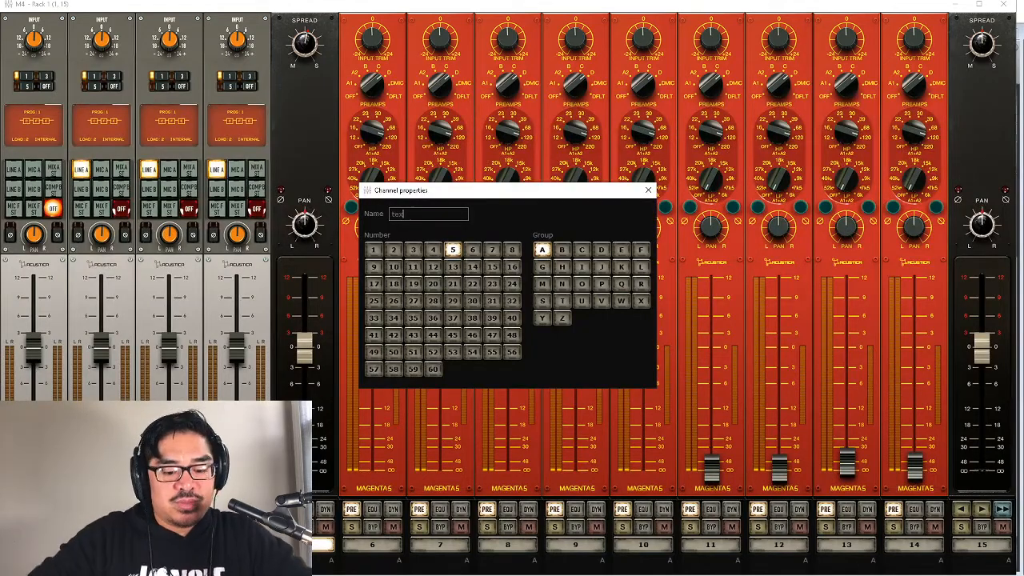
key(BackSpace)
key(BackSpace)
key(BackSpace)
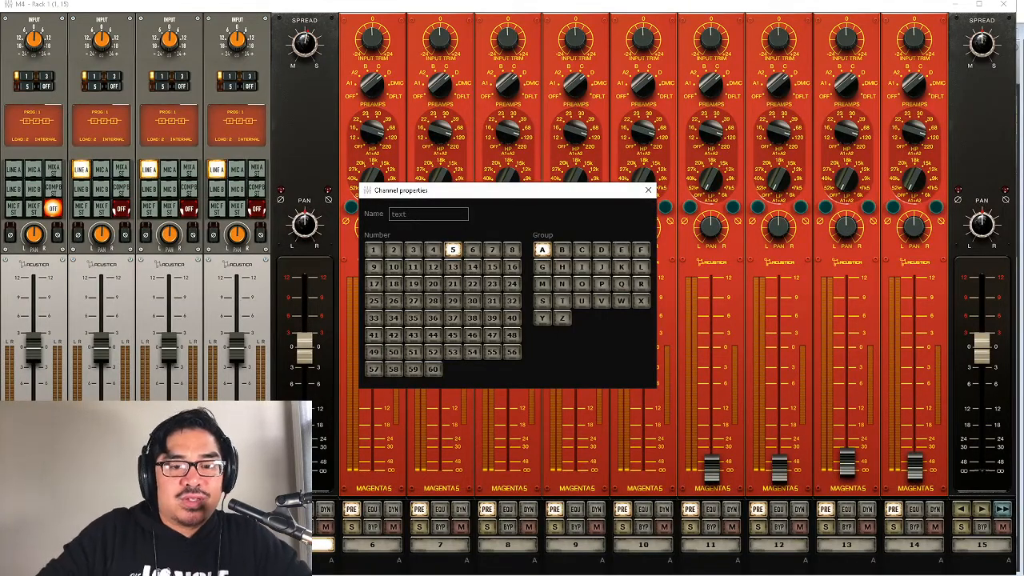
text(ure)
key(Return)
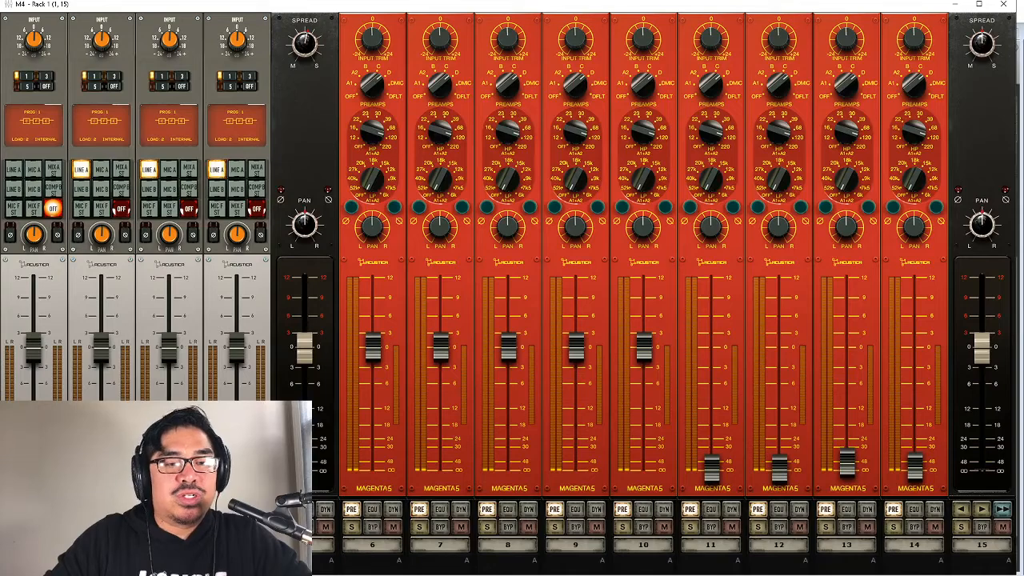
double_click(323, 545)
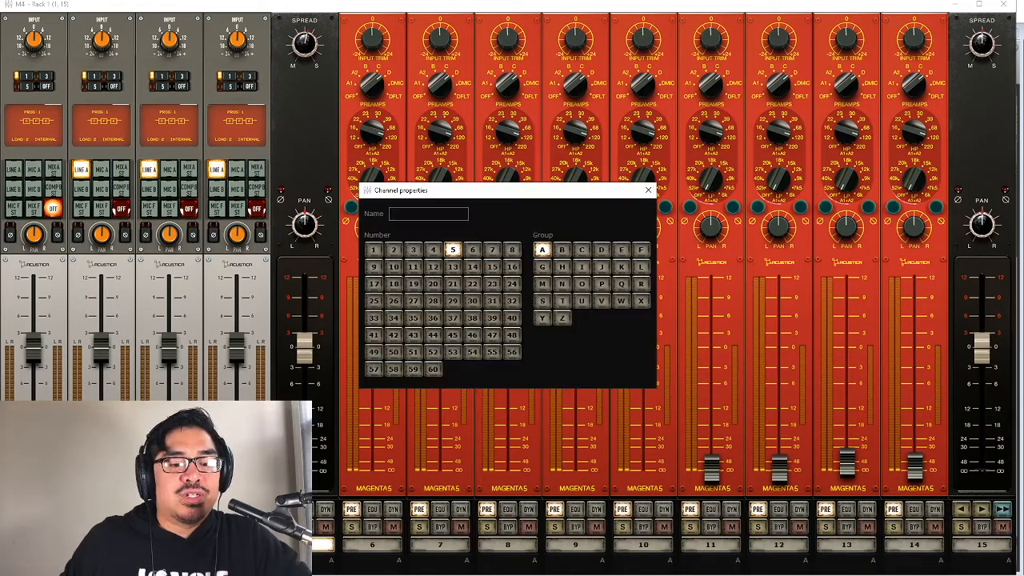
- Try again to name channel 5 of the M4 rack "texture" in its channel properties
click(648, 190)
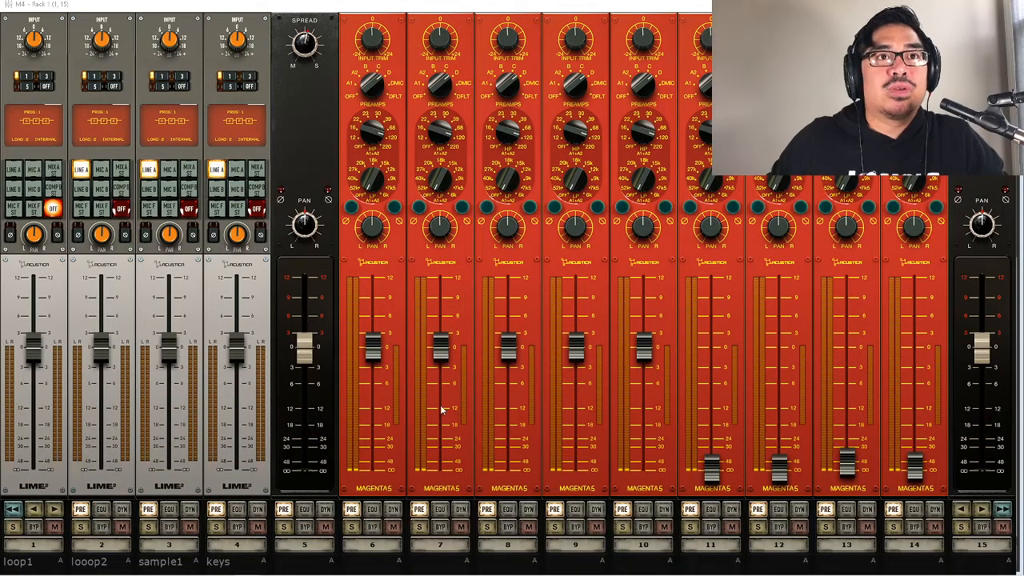
double_click(318, 550)
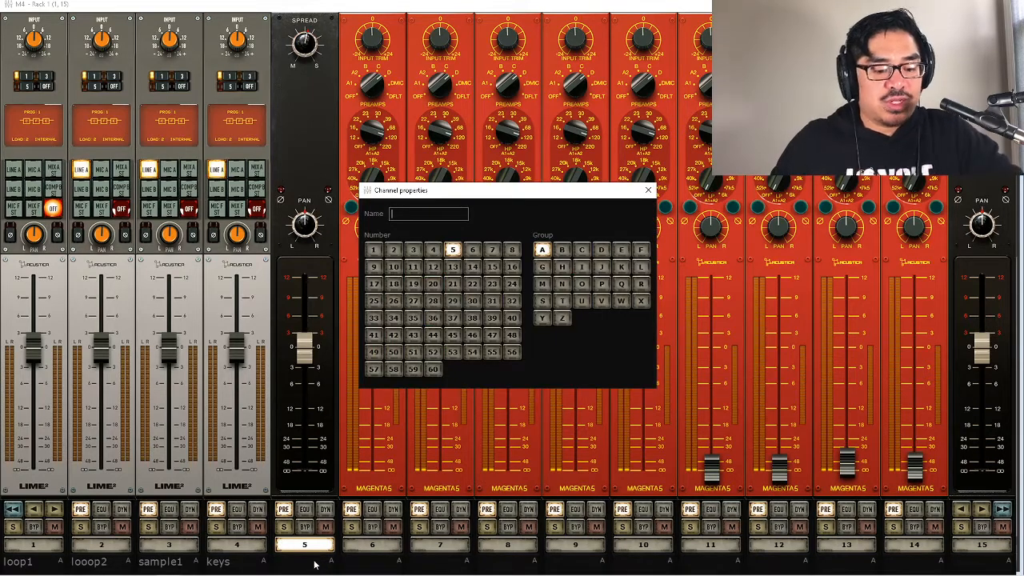
text(texture)
key(Return)
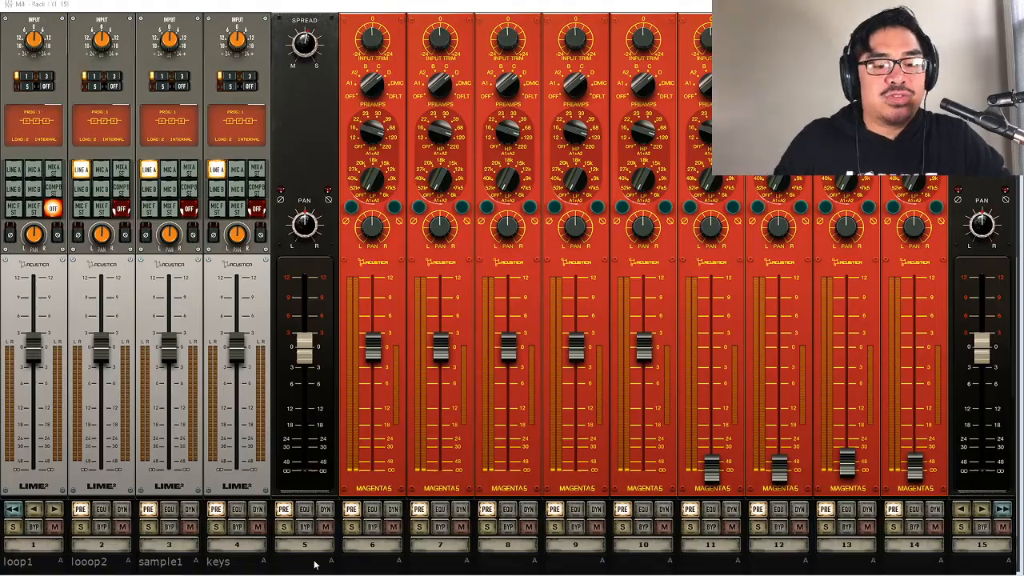
- Switch to the Pro Tools Edit window and briefly play the session from the start
key(alt+Tab)
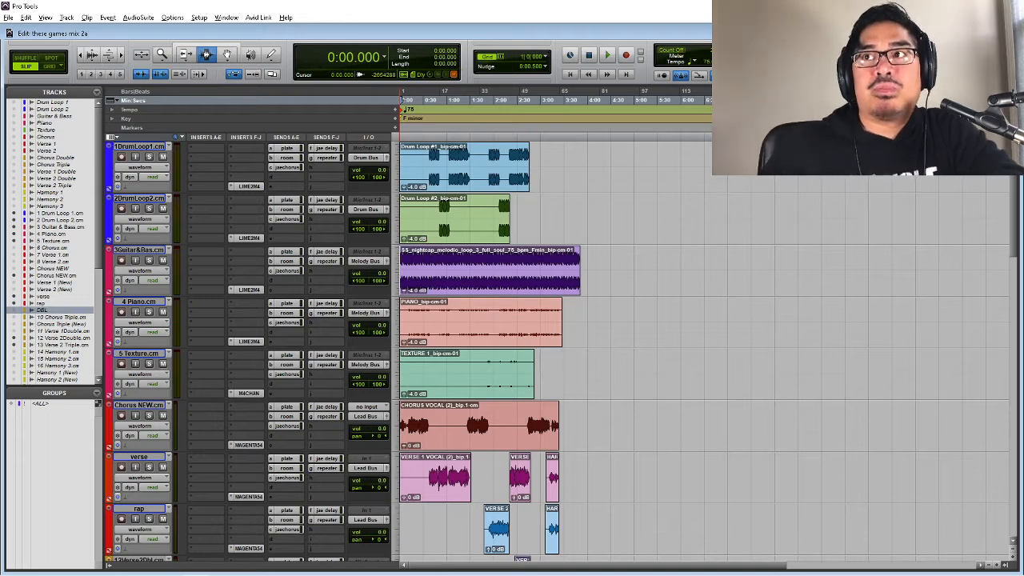
key(space)
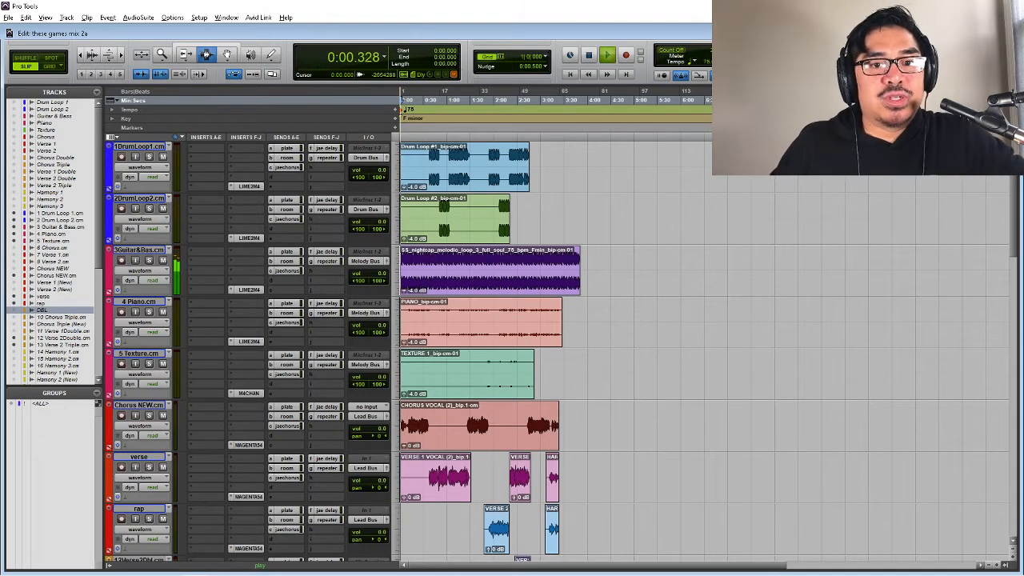
key(space)
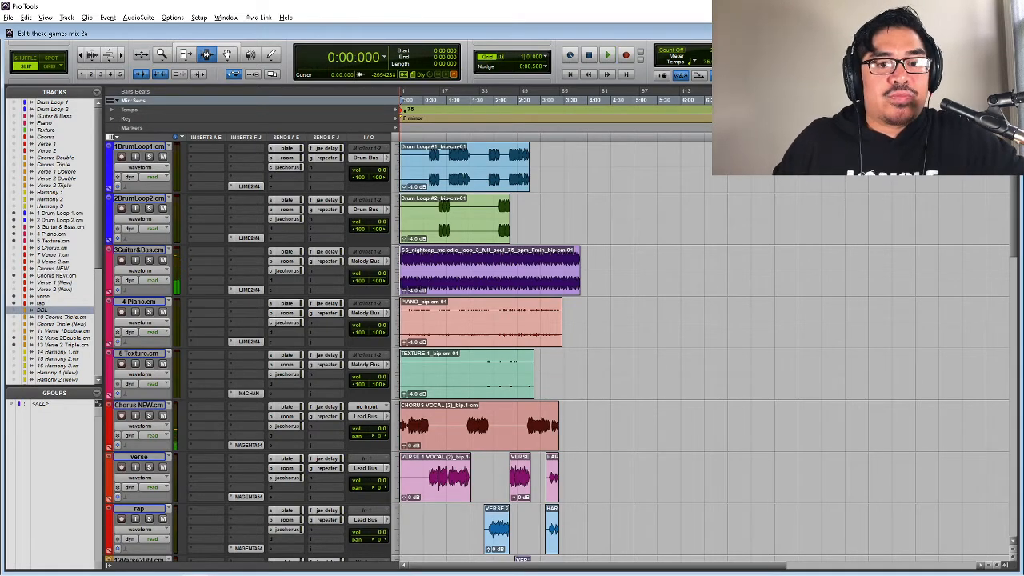
- Select the range from 0:38.400 to 1:29.600 across both drum loop tracks
click(432, 176)
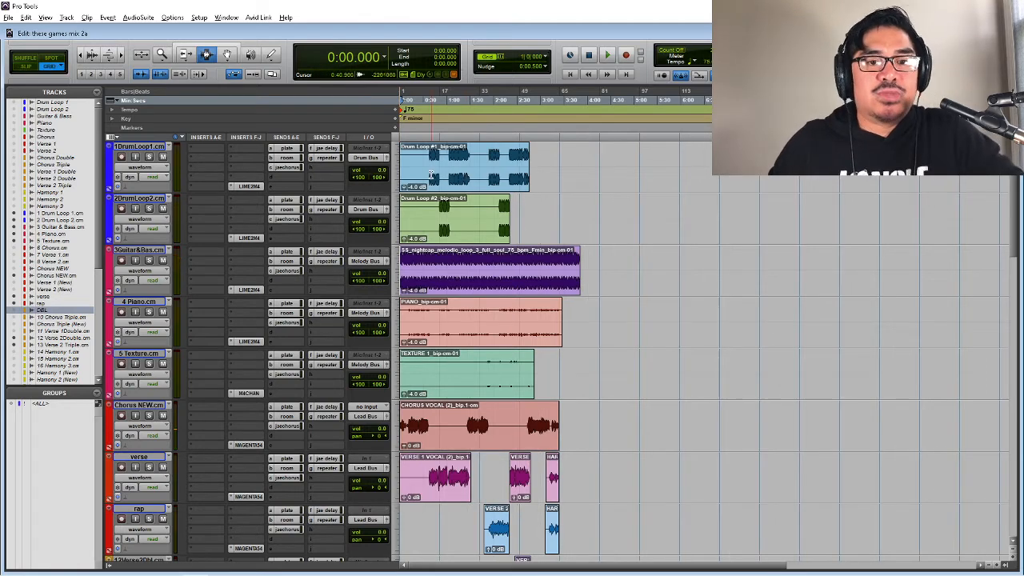
double_click(429, 176)
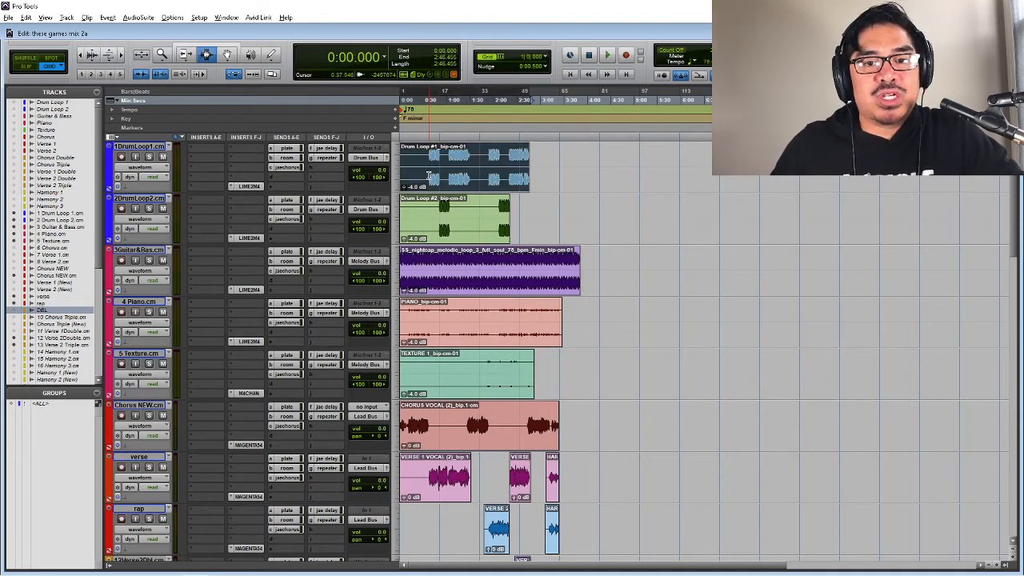
drag(429, 176, 457, 222)
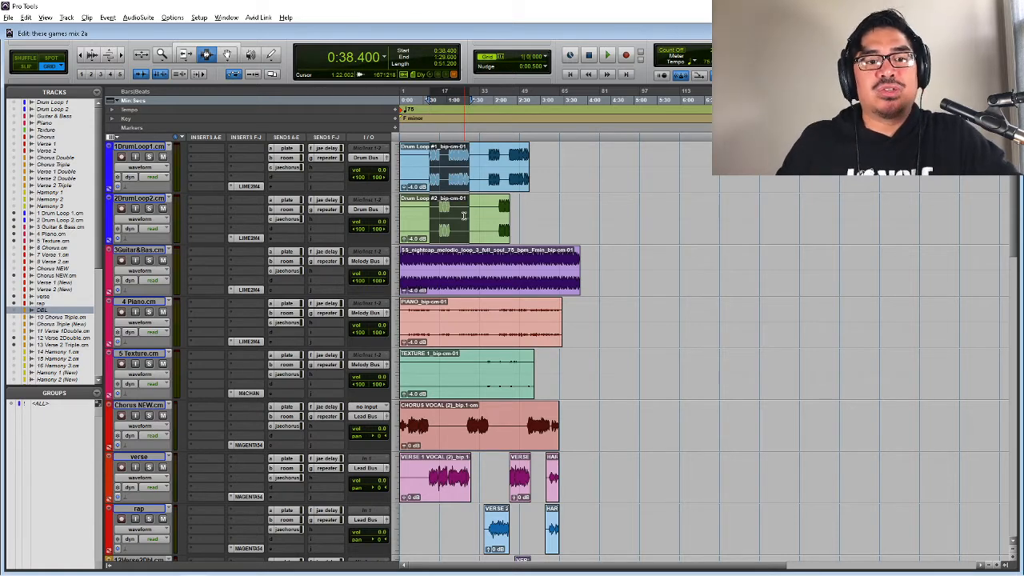
- Switch back to the M4 rack and lower the faders of channels 5 to 10 to minimum
key(alt+Tab)
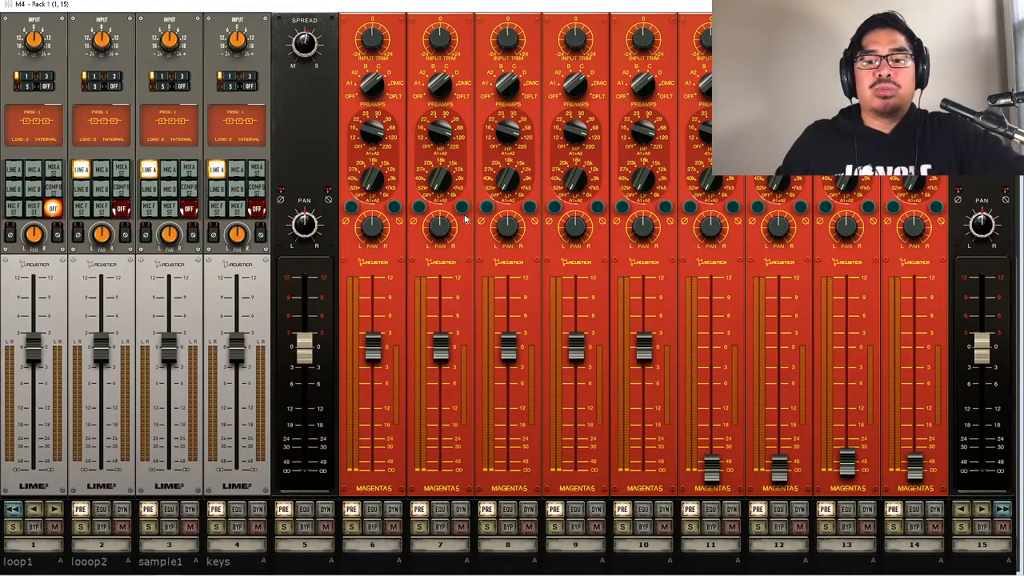
drag(644, 345, 644, 464)
drag(575, 345, 576, 463)
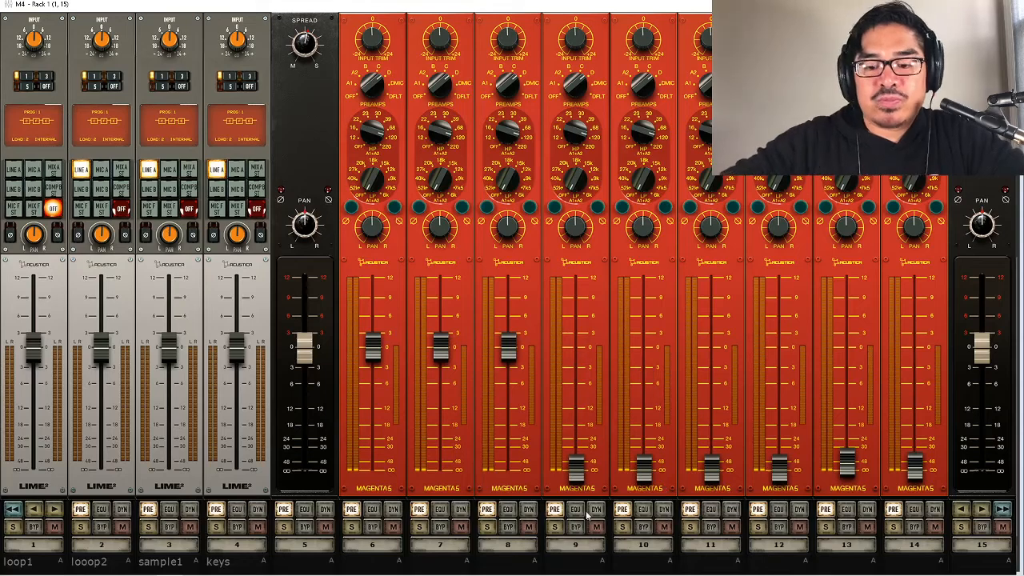
drag(508, 345, 508, 463)
drag(440, 346, 439, 464)
drag(372, 346, 372, 464)
drag(304, 345, 304, 468)
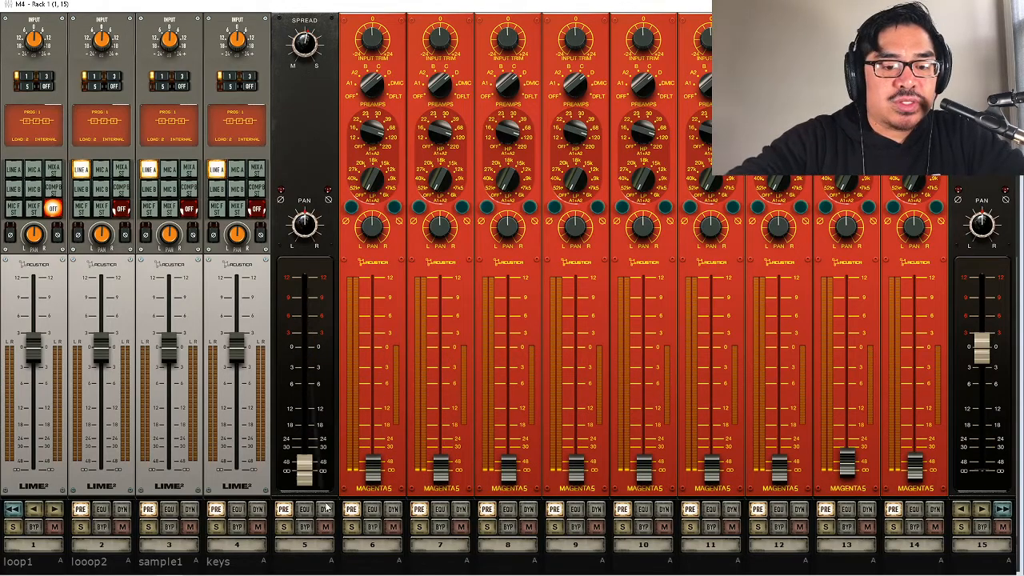
- Name channel 6 of the M4 rack "LEADS"
double_click(388, 489)
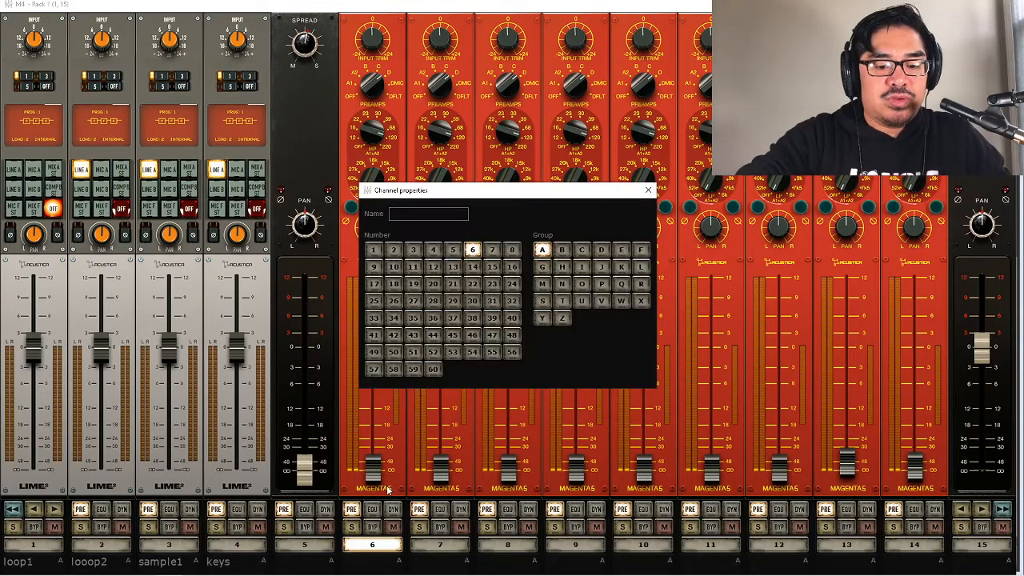
text(LEADS)
key(Return)
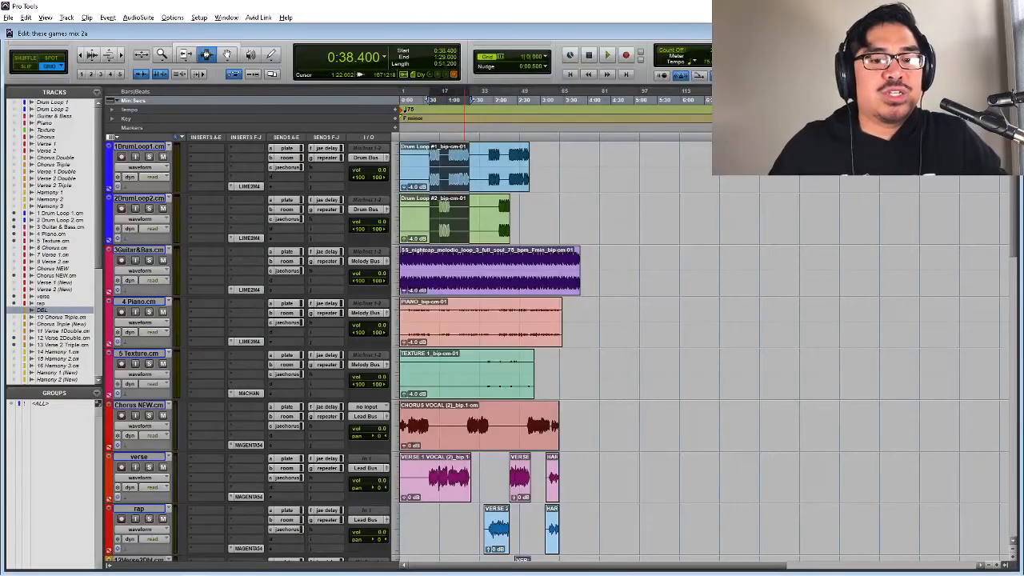
- Check the lead vocal tracks in the session and rename channel 6 of the M4 rack "CHORUS"
scroll(293, 399, down, 1)
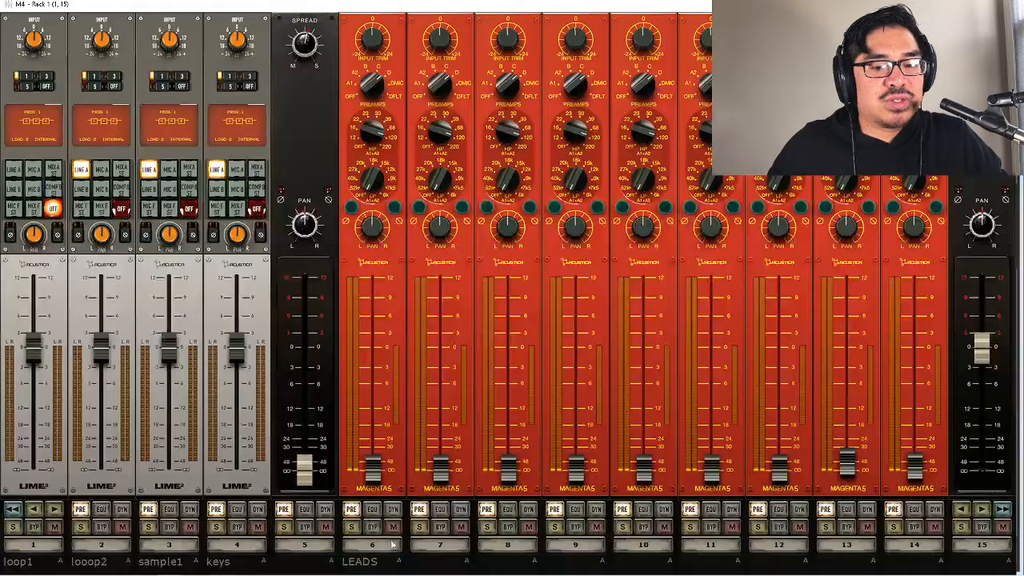
click(376, 563)
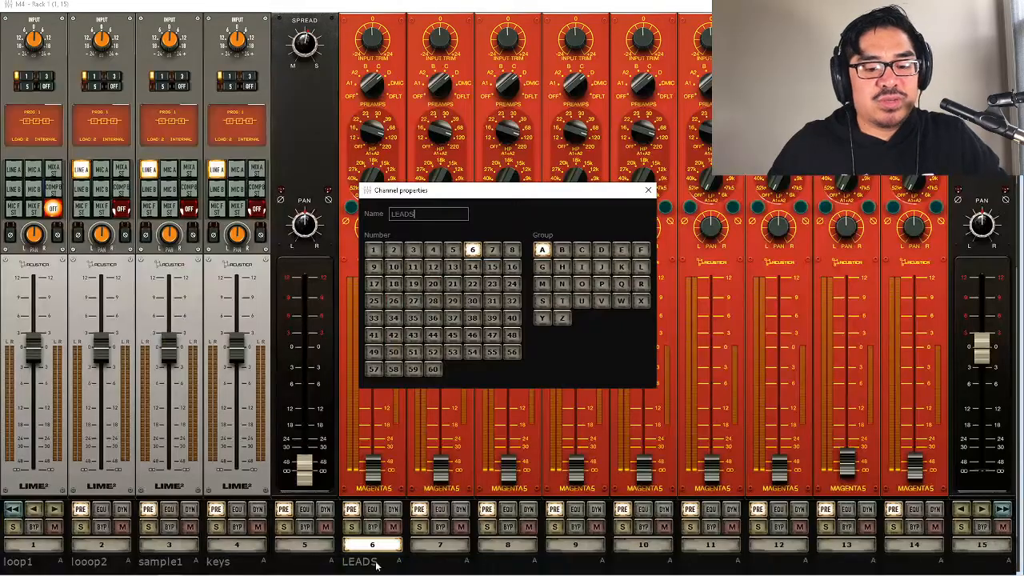
key(BackSpace)
key(BackSpace)
key(BackSpace)
key(BackSpace)
key(BackSpace)
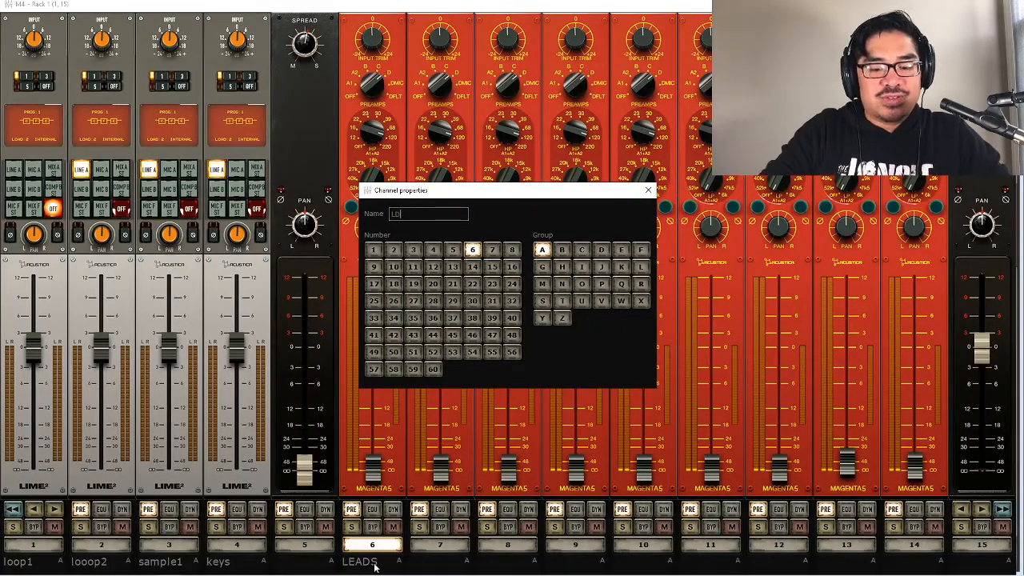
text(LDVX)
key(Return)
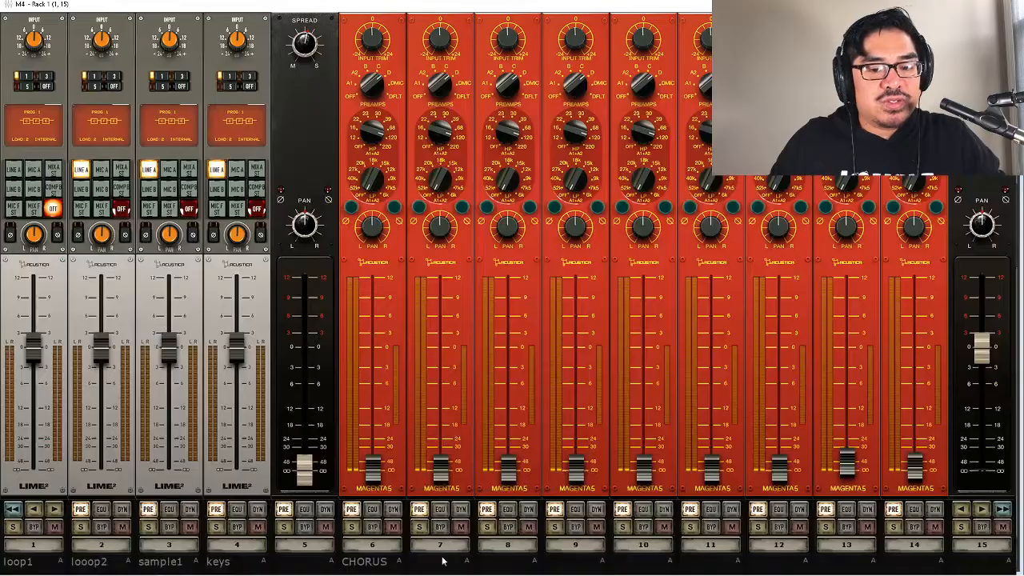
- Name channel 7 of the M4 rack "VERSE" and channel 8 "RAP", following the session's track order
click(440, 562)
text(VERSE)
key(Return)
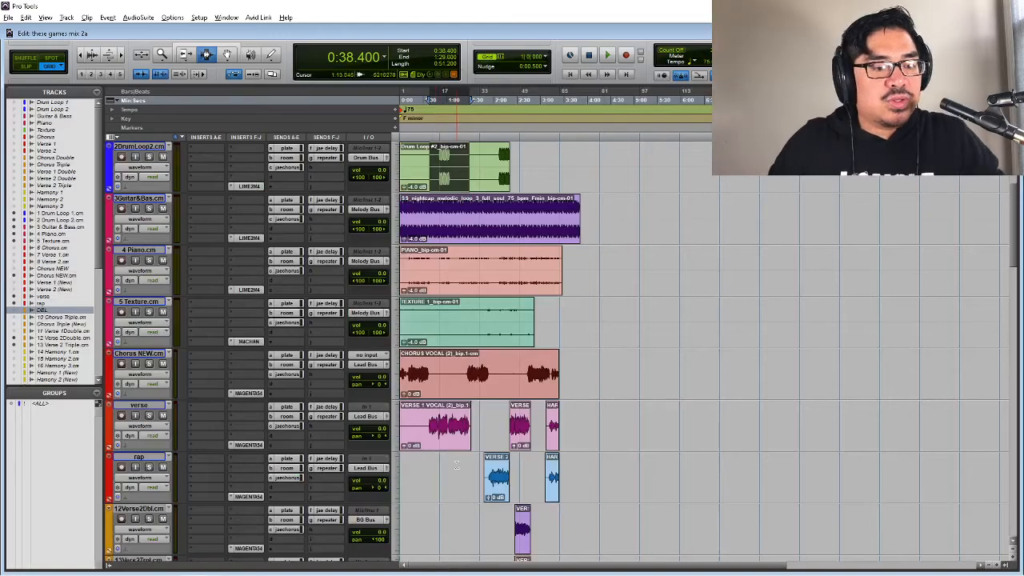
scroll(475, 301, down, 2)
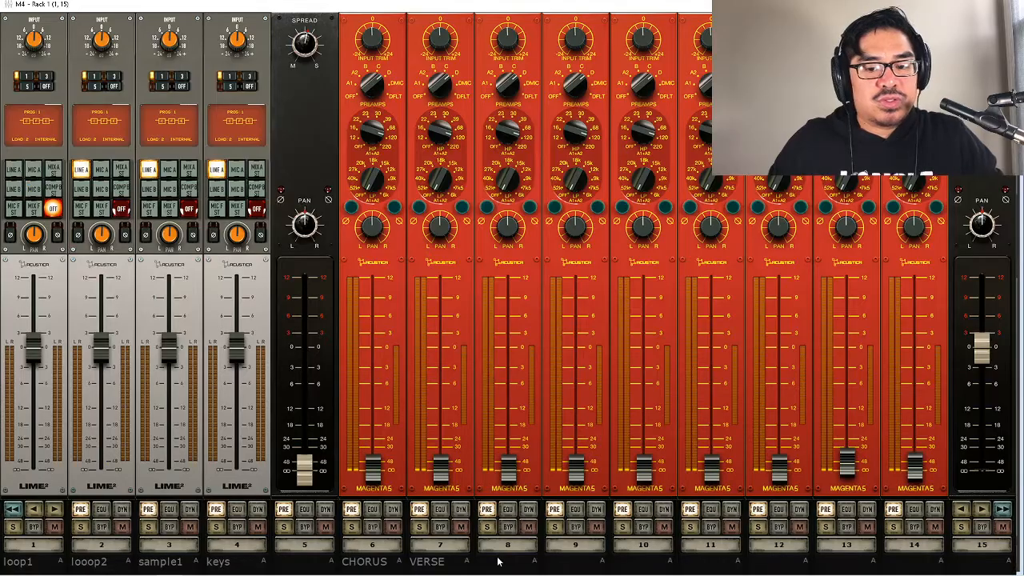
click(497, 562)
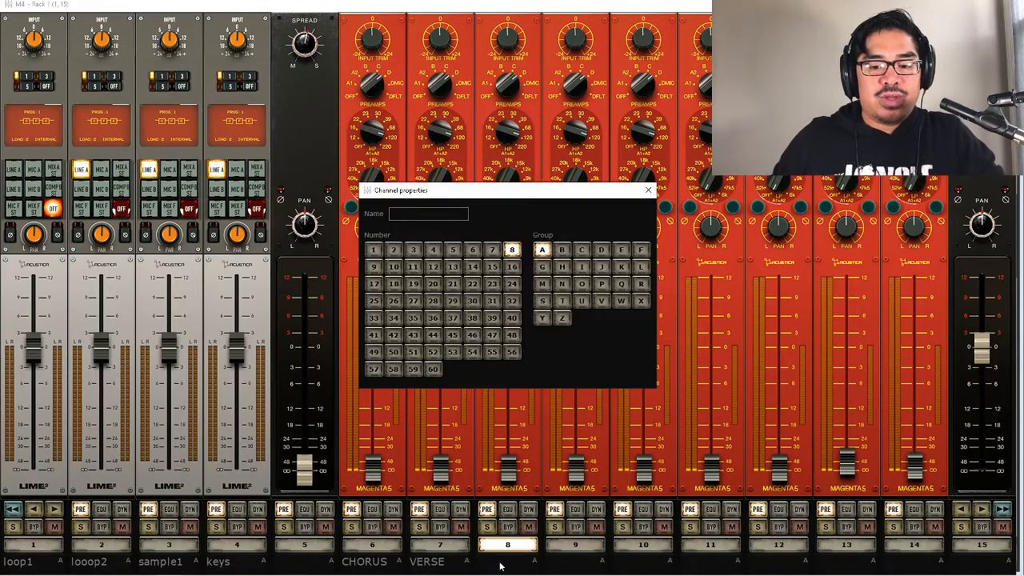
key(Return)
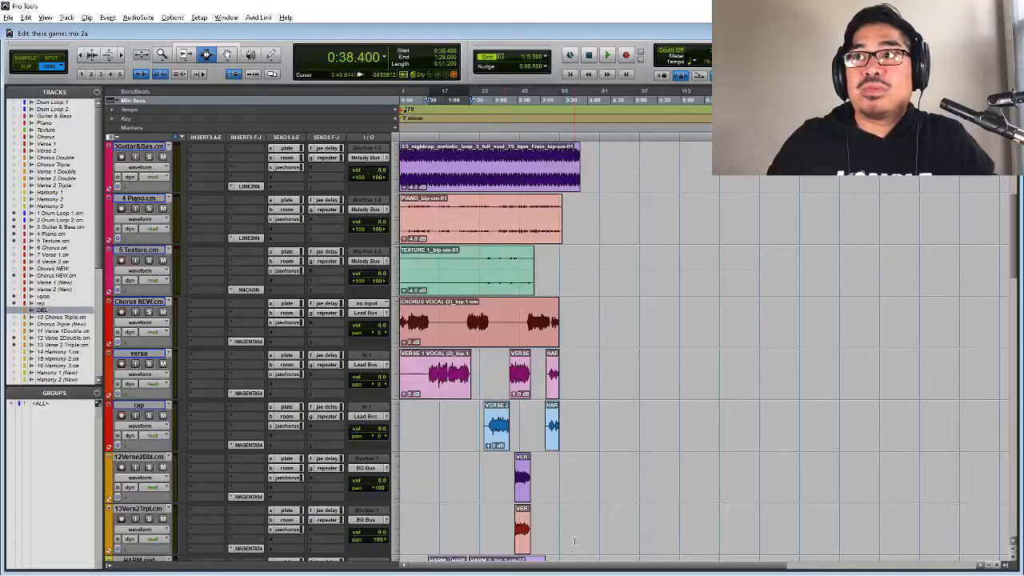
- Name channel 9 of the M4 rack "rap dbl" and channel 10 "rap trpl" after the verse 2 double and triple tracks
scroll(179, 417, down, 1)
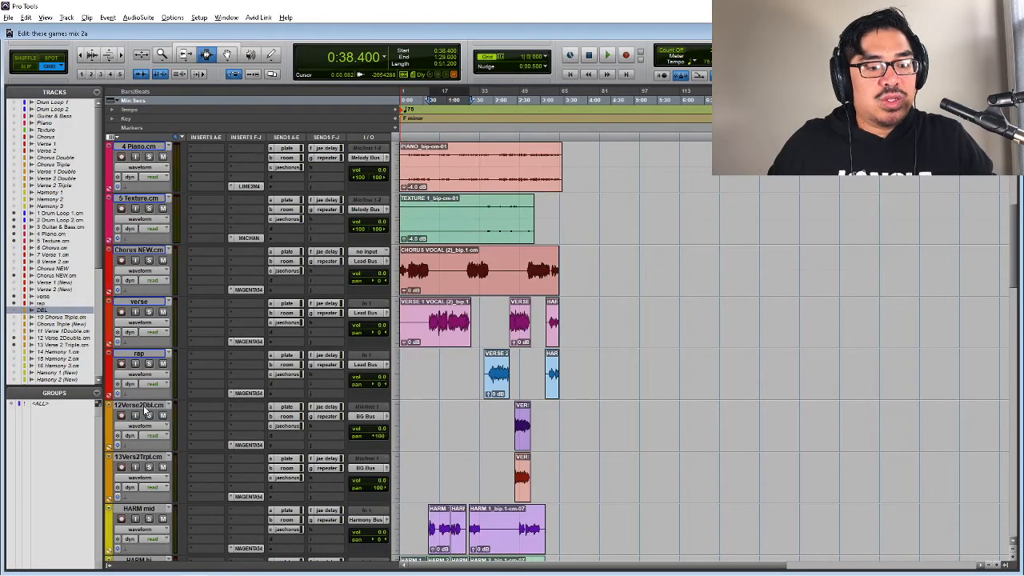
scroll(146, 409, down, 1)
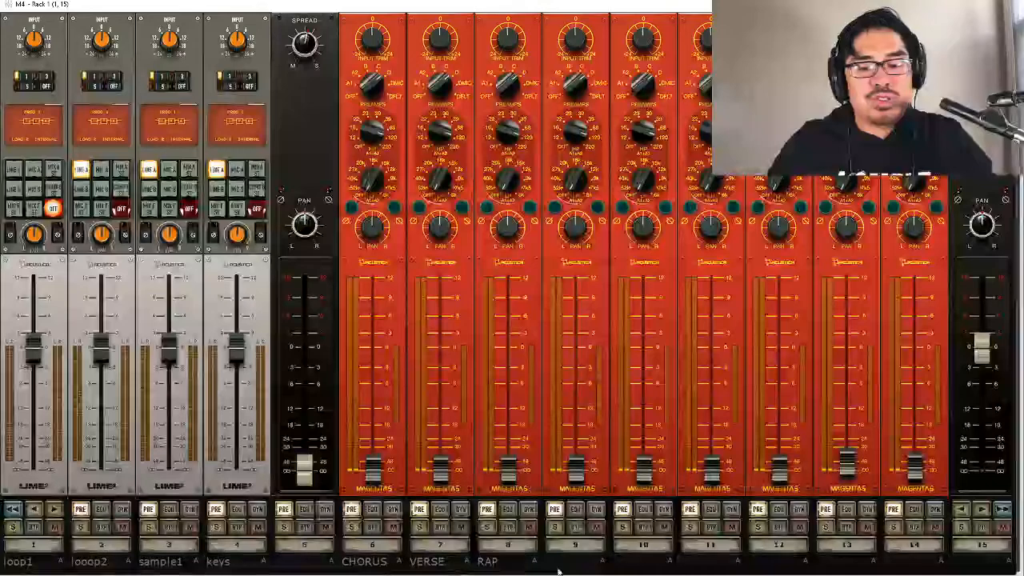
click(557, 565)
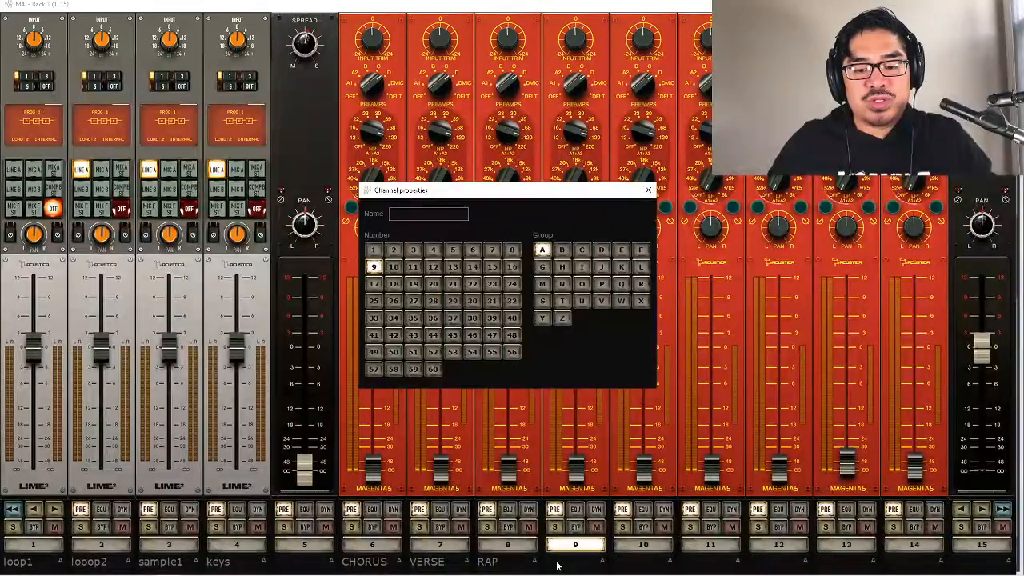
text(rap dbl)
key(Return)
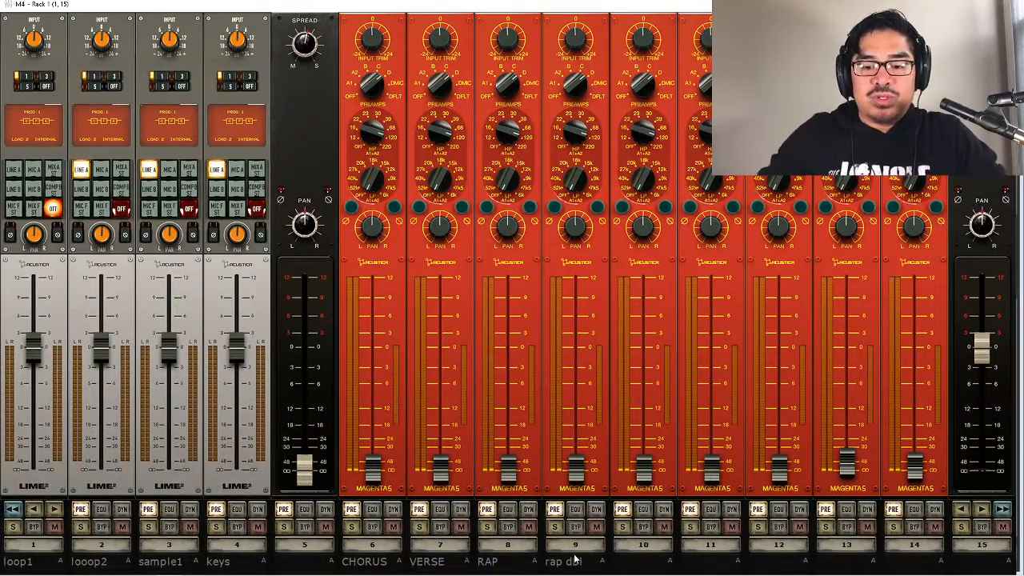
click(632, 568)
text(adlibs)
key(Return)
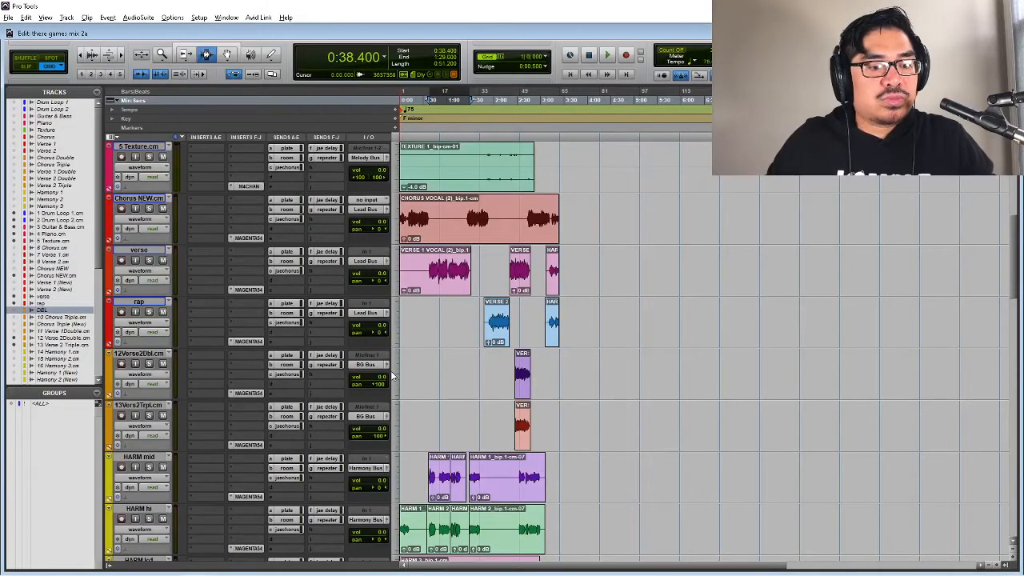
- Look up the first harmony track in the session and name channel 11 of the M4 rack "harm hi"
scroll(392, 376, down, 2)
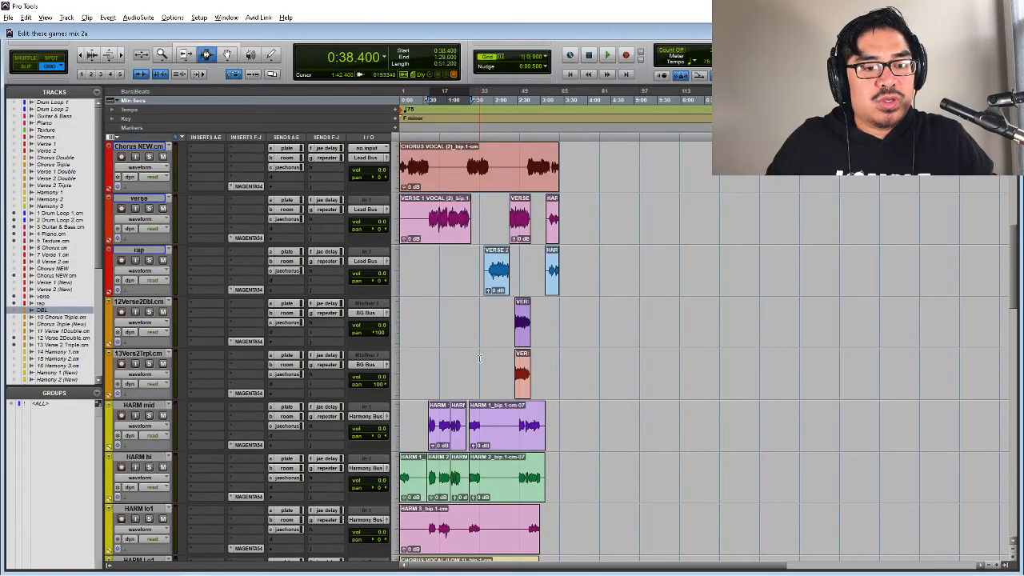
scroll(480, 358, down, 1)
key(alt+Tab)
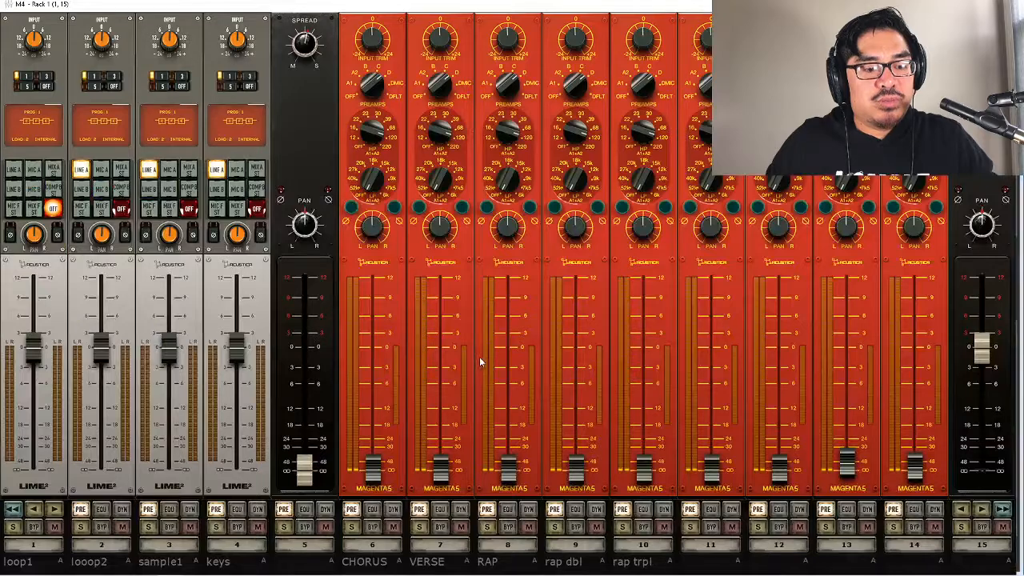
click(716, 567)
text(harm hl)
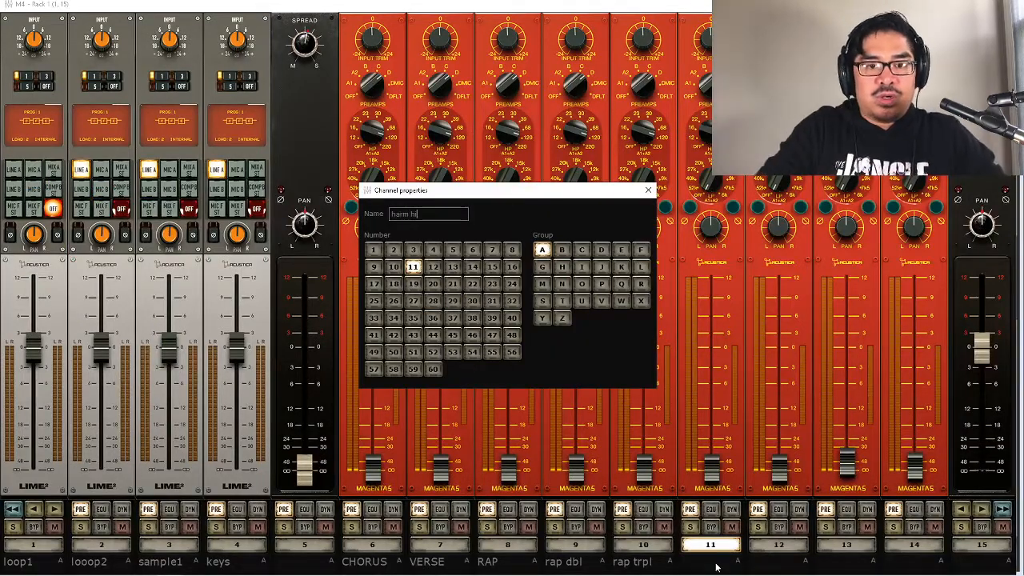
key(Return)
- Check the order of the harmony tracks in the session and rename channel 11 of the M4 rack "harm mid"
key(alt+Tab)
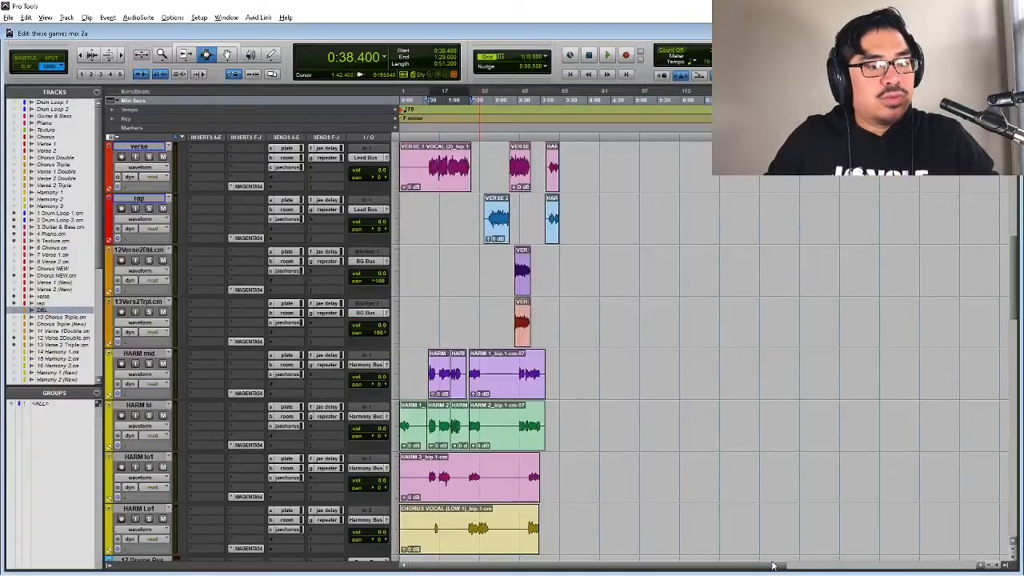
key(alt+Tab)
key(alt+Tab)
key(alt+Tab)
click(710, 564)
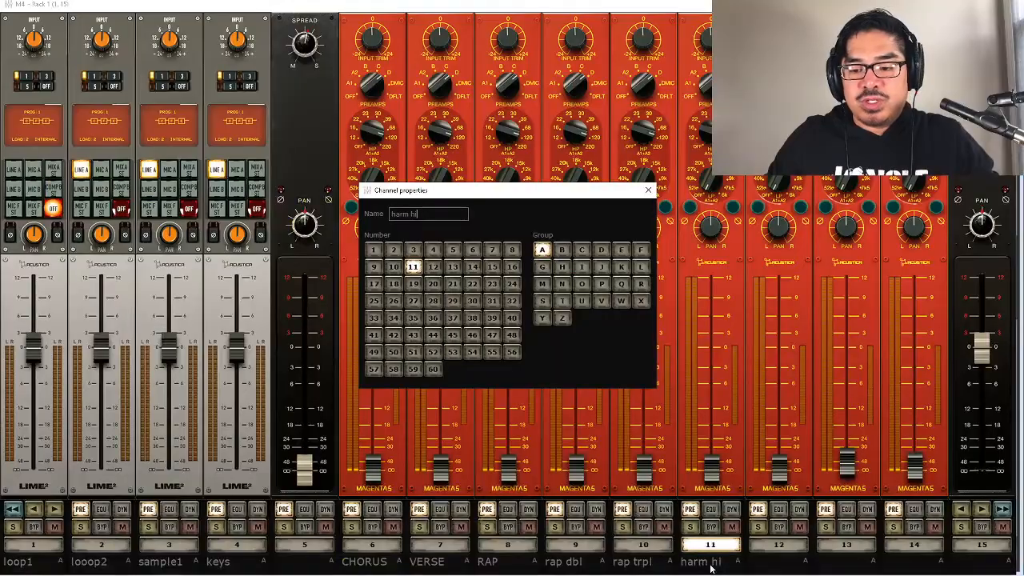
key(BackSpace)
text(mid)
key(Return)
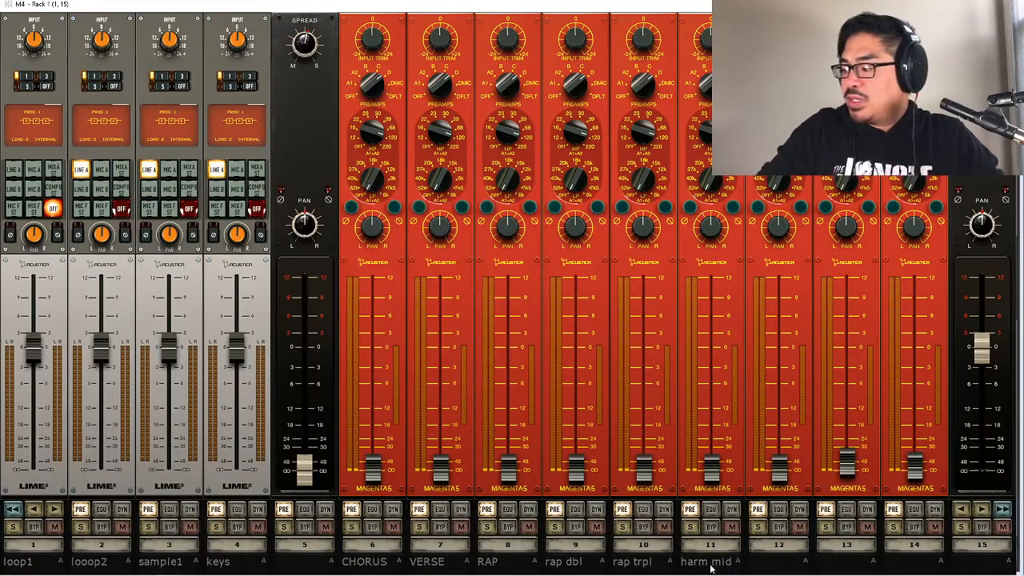
- Name channel 12 of the M4 rack "harm hi" and return to the Pro Tools session
click(774, 562)
text(har)
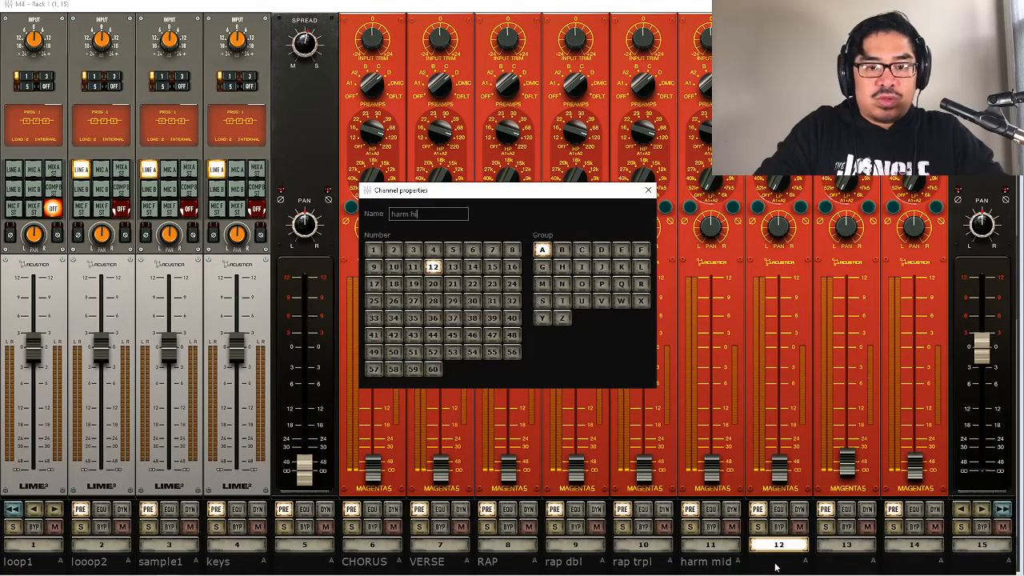
text(m hi)
key(Return)
key(alt+Tab)
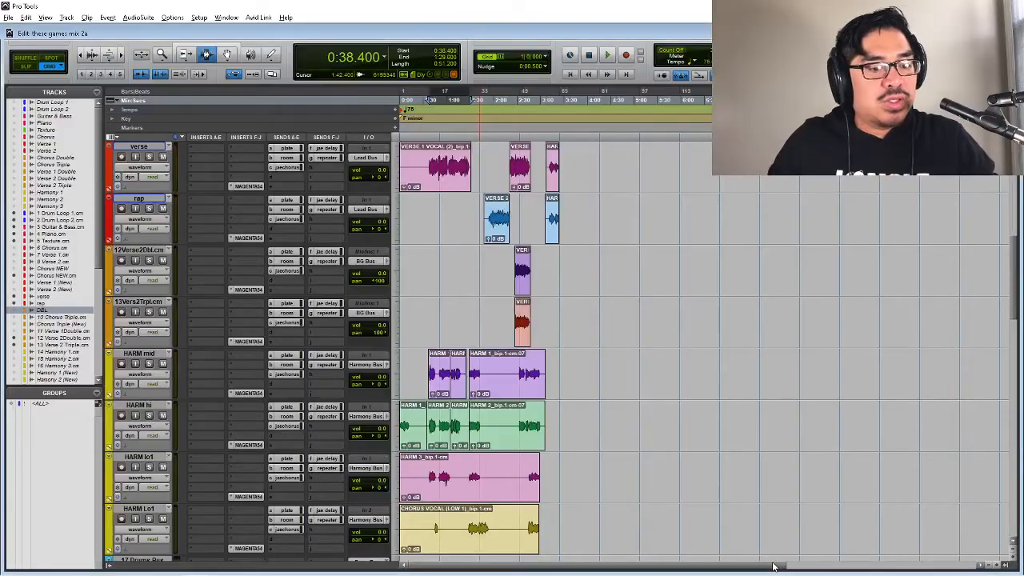
- Name channel 13 of the M4 rack "harmlo" after the first low harmony track
key(alt+Tab)
click(836, 563)
text(har)
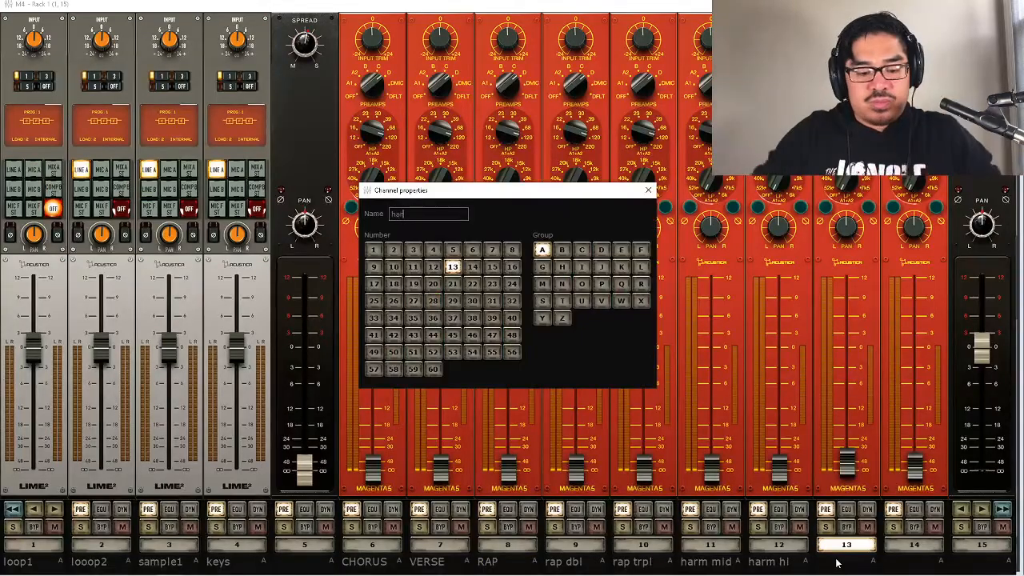
text(m lo)
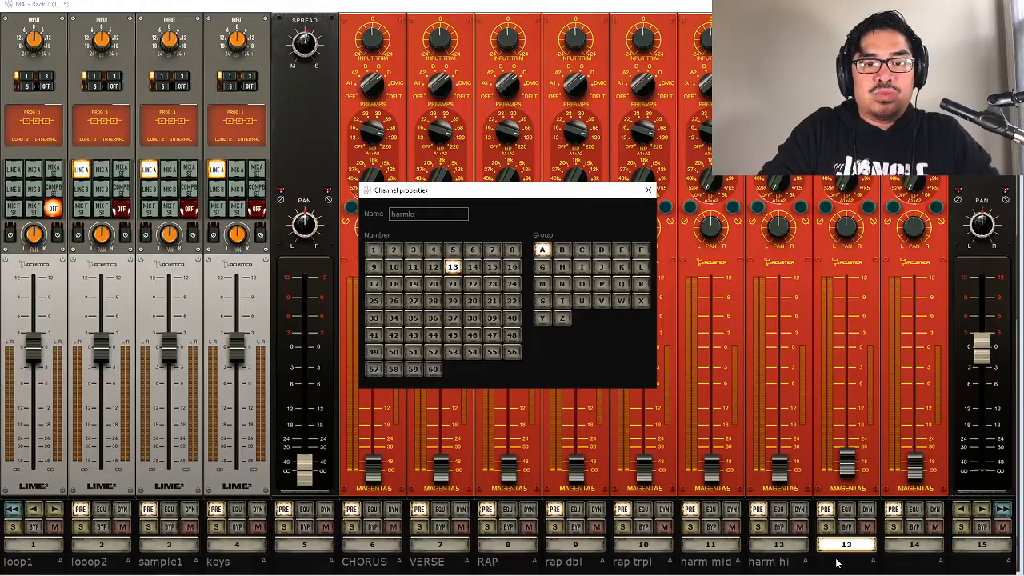
key(Return)
- Check the last harmony track in the session and name channel 14 of the M4 rack "harmlo1"
key(alt+Tab)
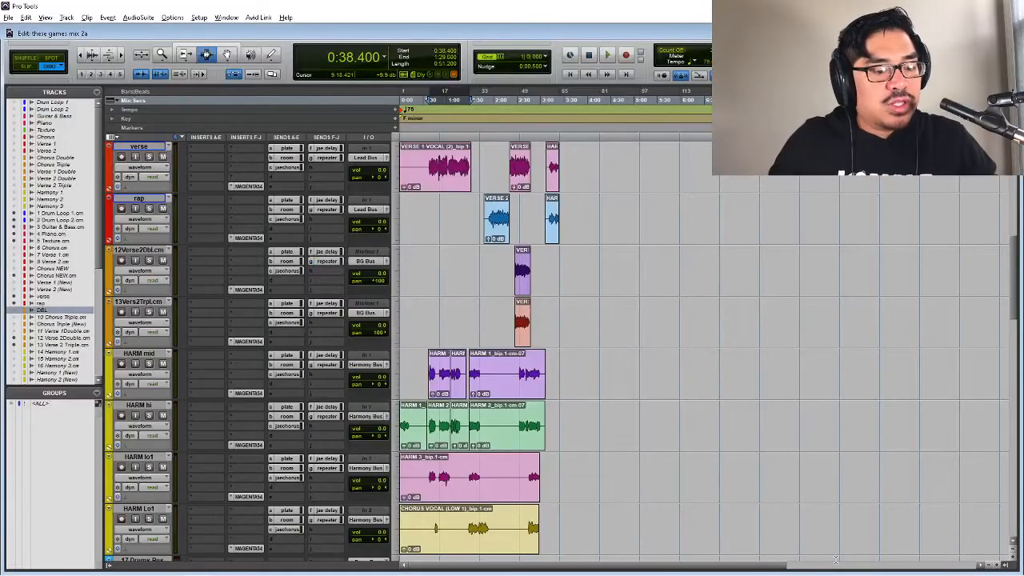
scroll(648, 437, down, 1)
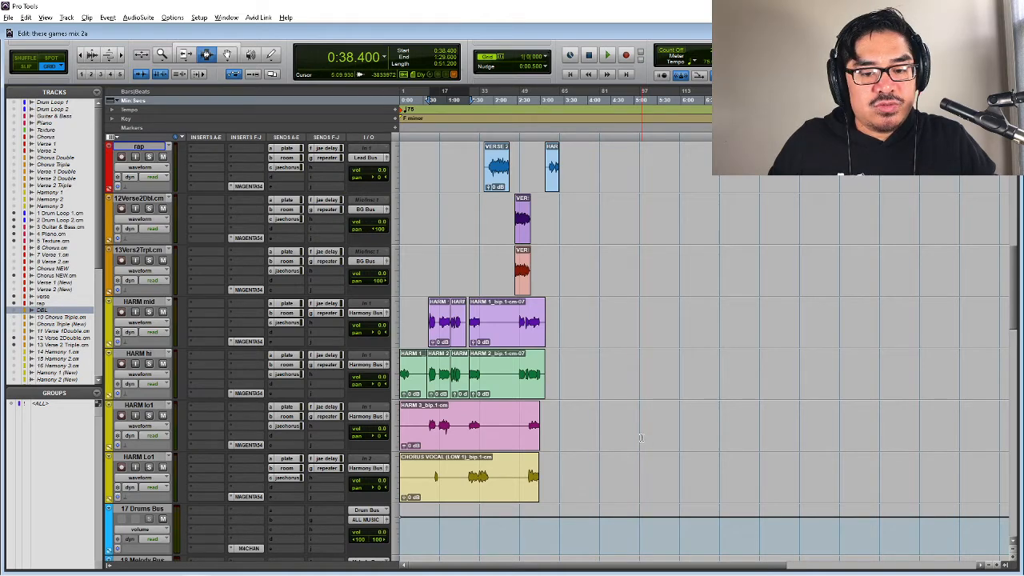
key(alt+Tab)
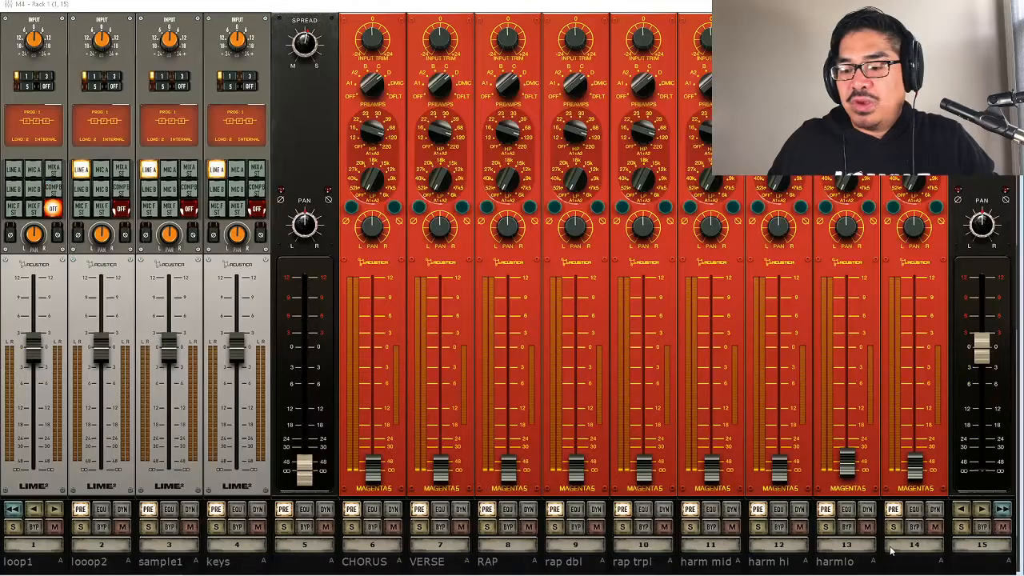
key(alt+Tab)
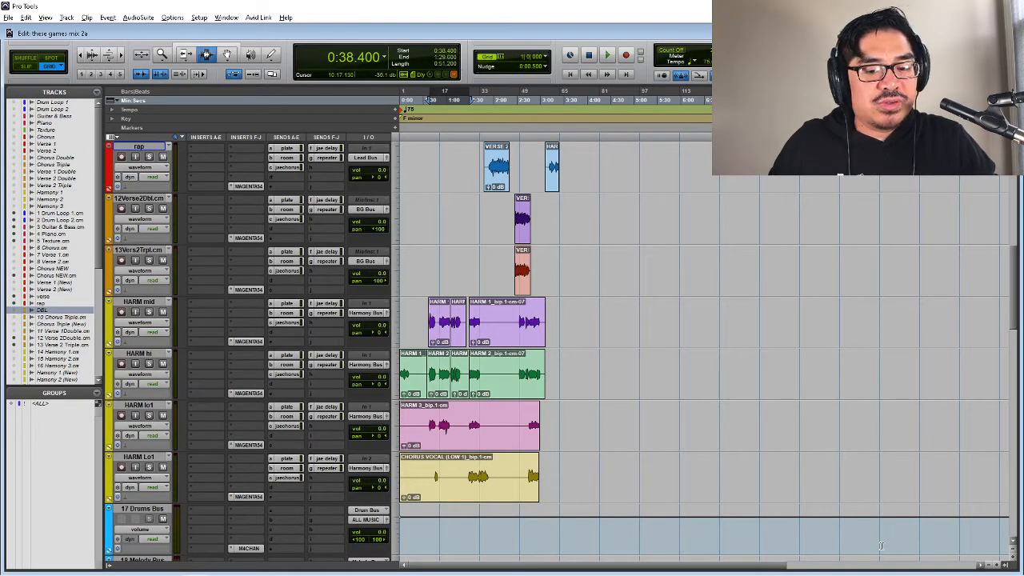
key(alt+Tab)
double_click(888, 564)
text(harm)
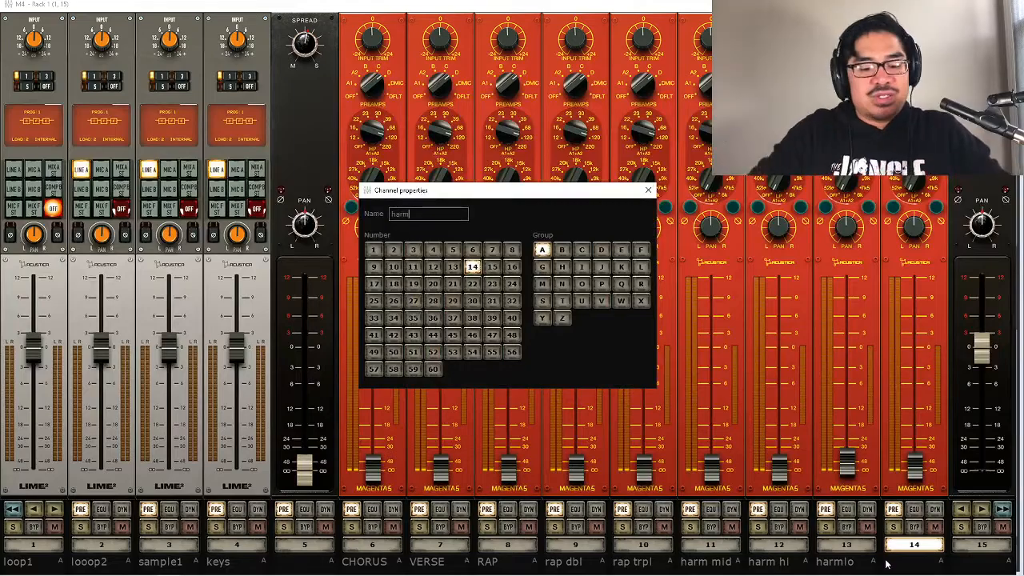
text(lo)
key(Return)
- Look up the track after the harmonies in the session and name channel 15 of the M4 rack "drumbus"
key(alt+Tab)
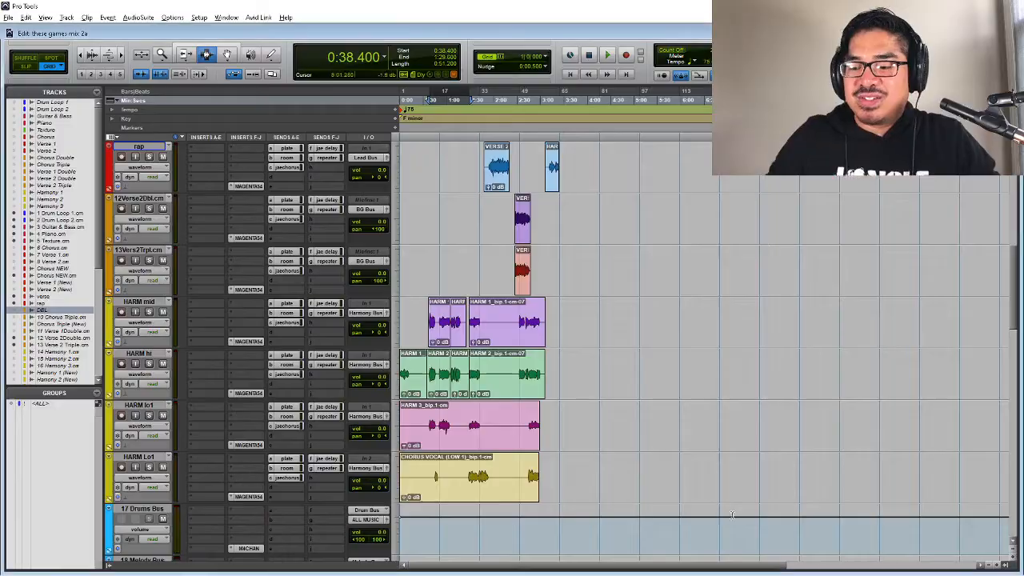
scroll(731, 514, down, 4)
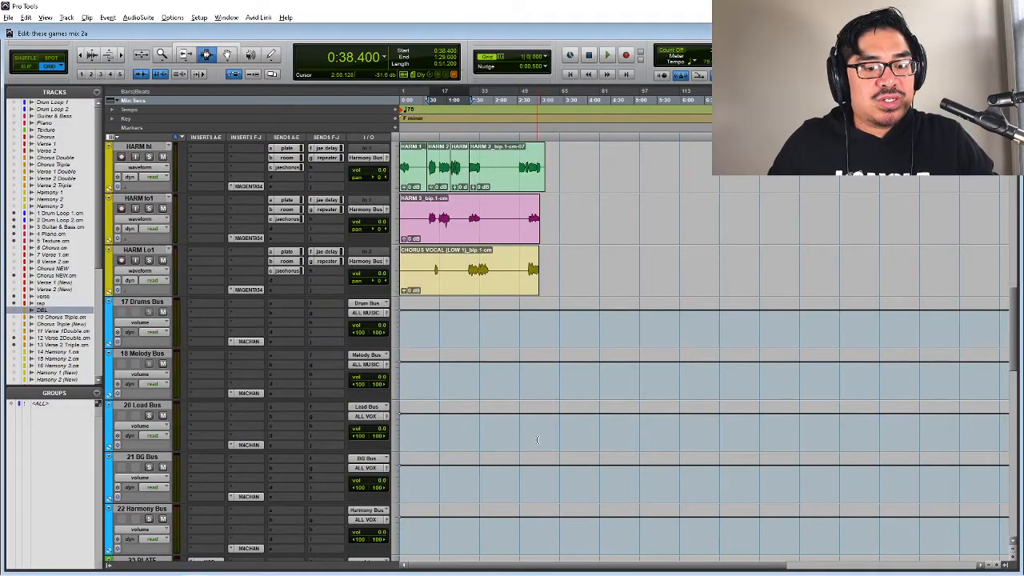
key(alt+Tab)
double_click(959, 565)
text(dru)
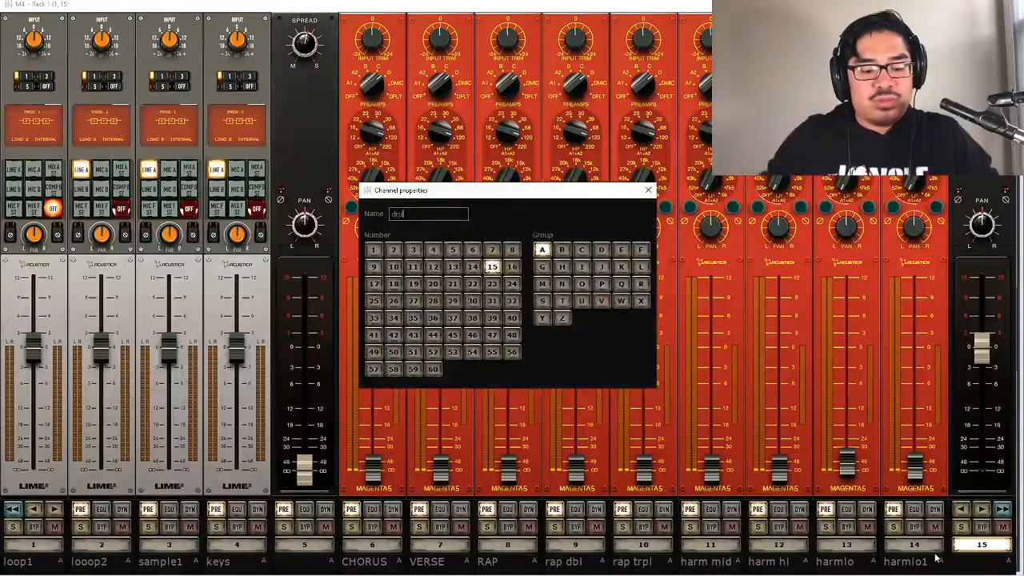
text(m)
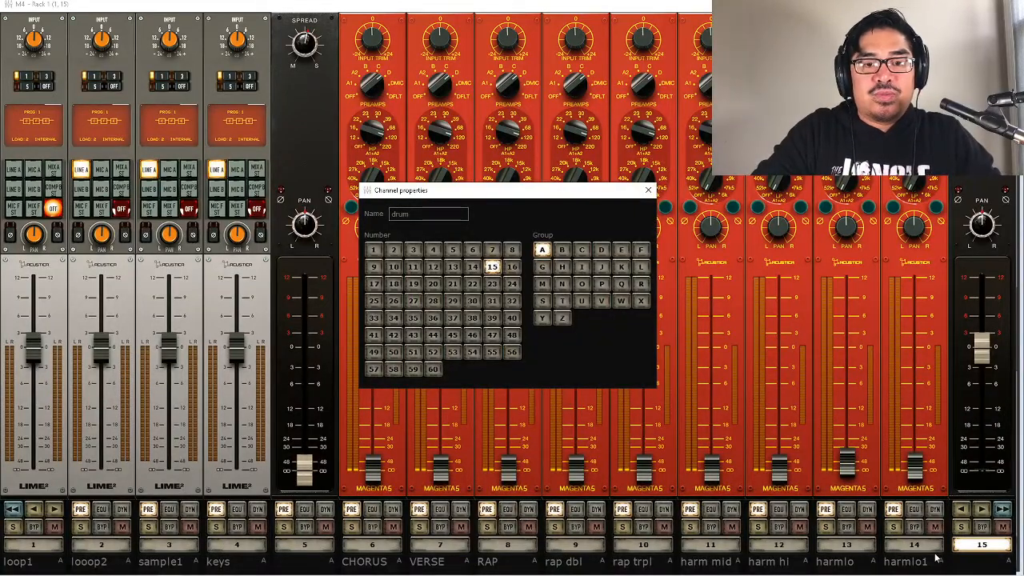
text(bus)
key(Return)
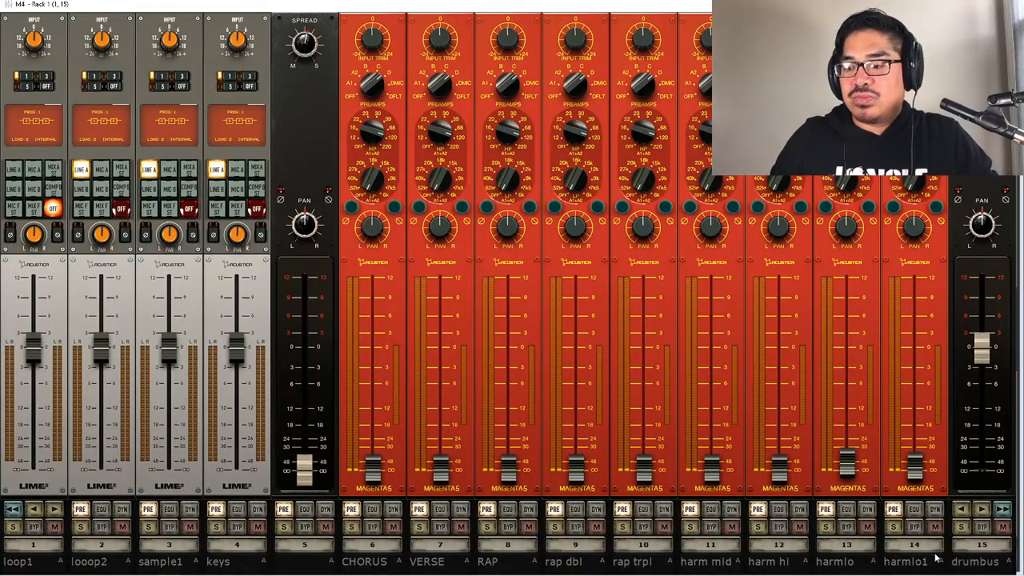
- Show the rack's next bank of channels and name channel 16 "mel bus" after the session's Melody Bus
scroll(936, 558, down, 5)
key(alt+Tab)
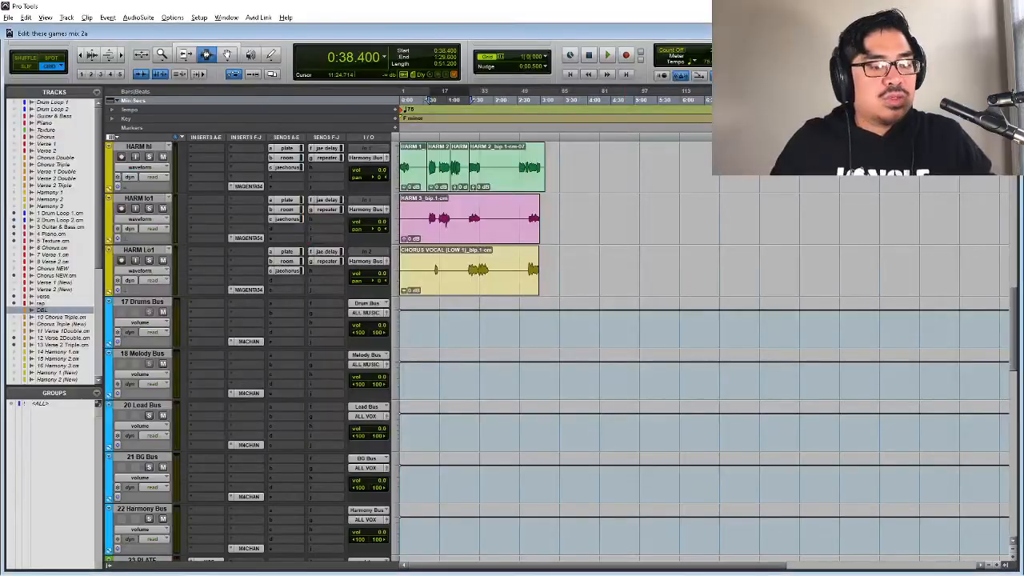
key(alt+Tab)
key(alt+Tab)
key(alt+Tab)
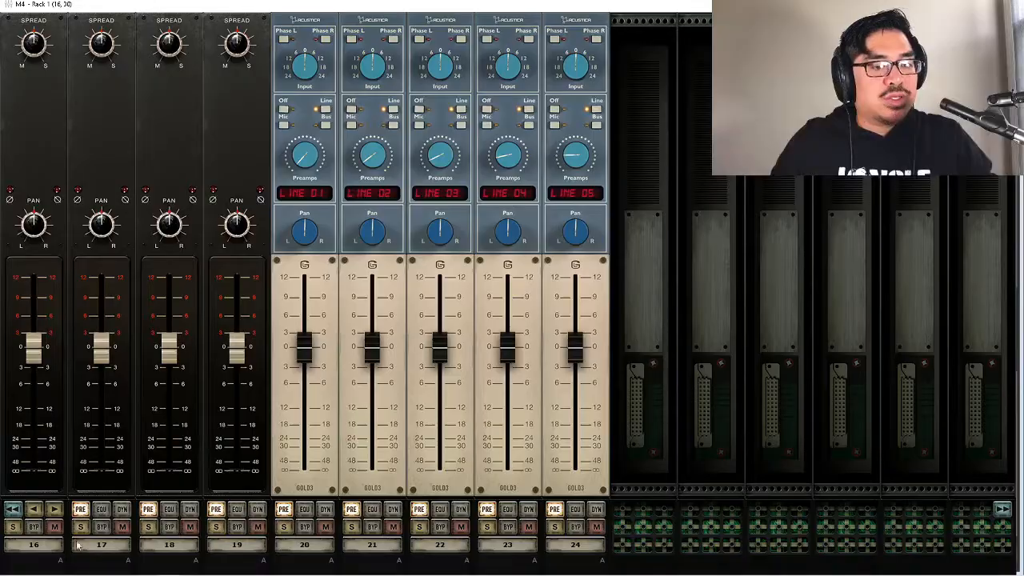
double_click(45, 565)
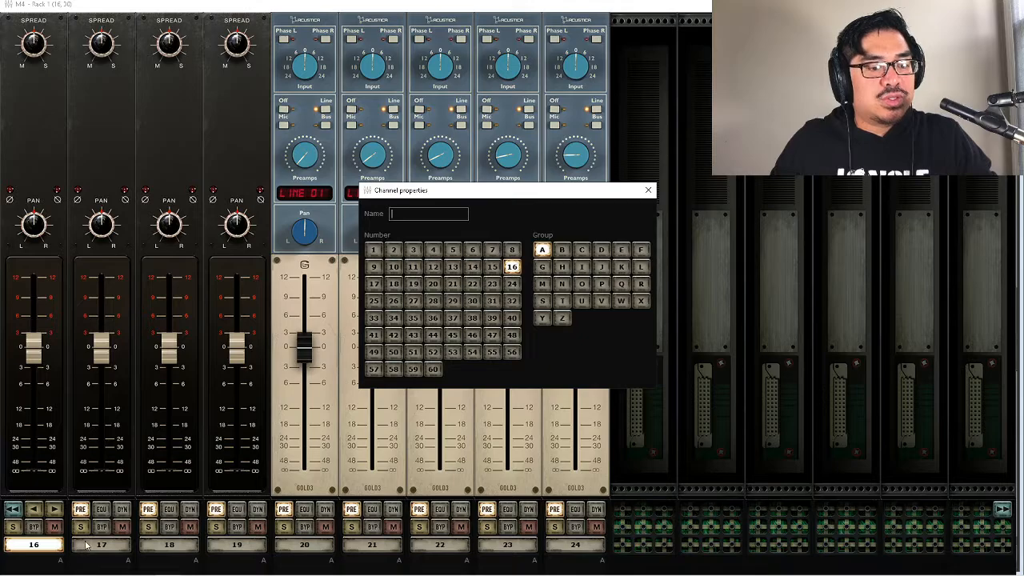
key(alt+Tab)
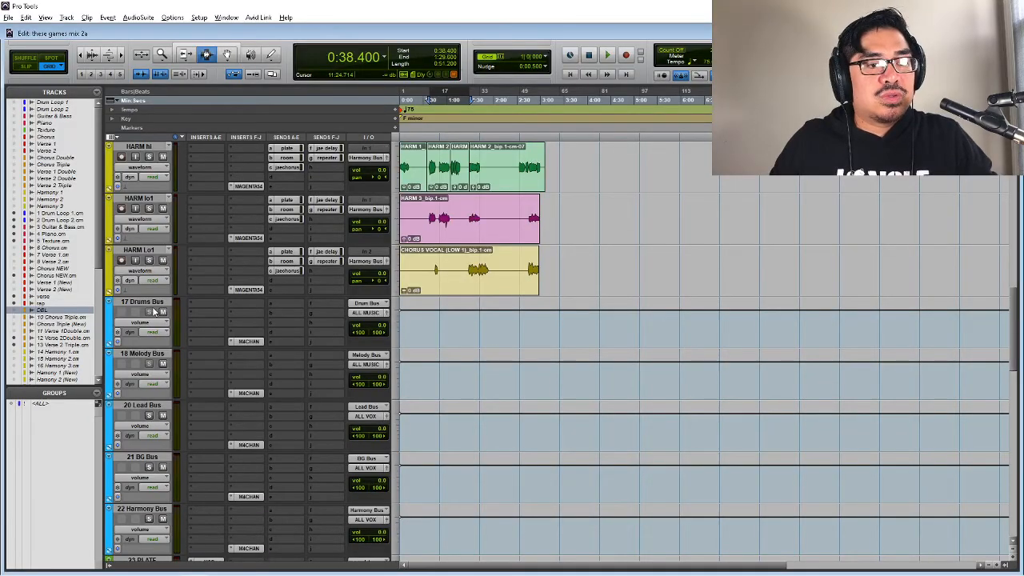
key(alt+Tab)
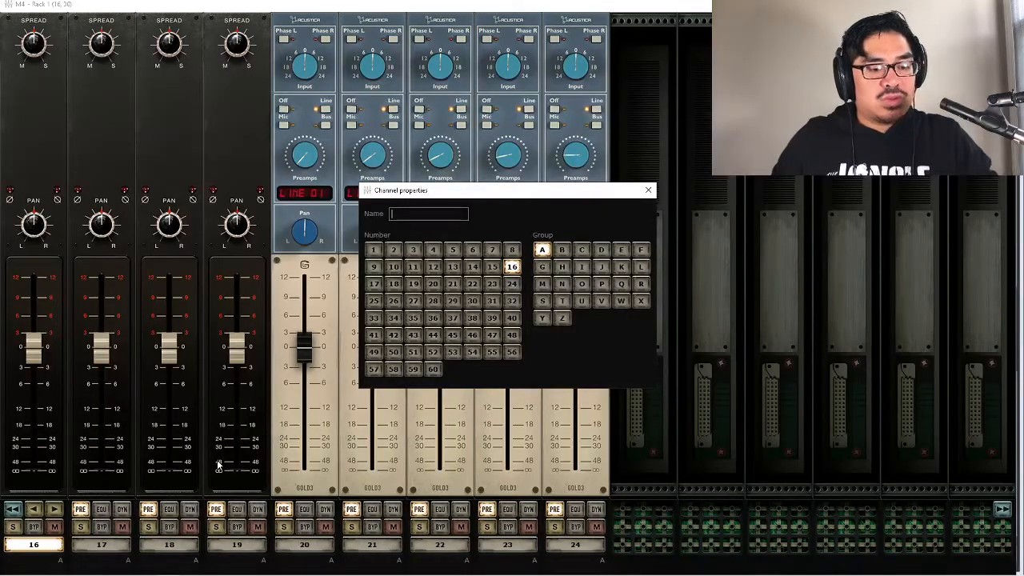
text(mel)
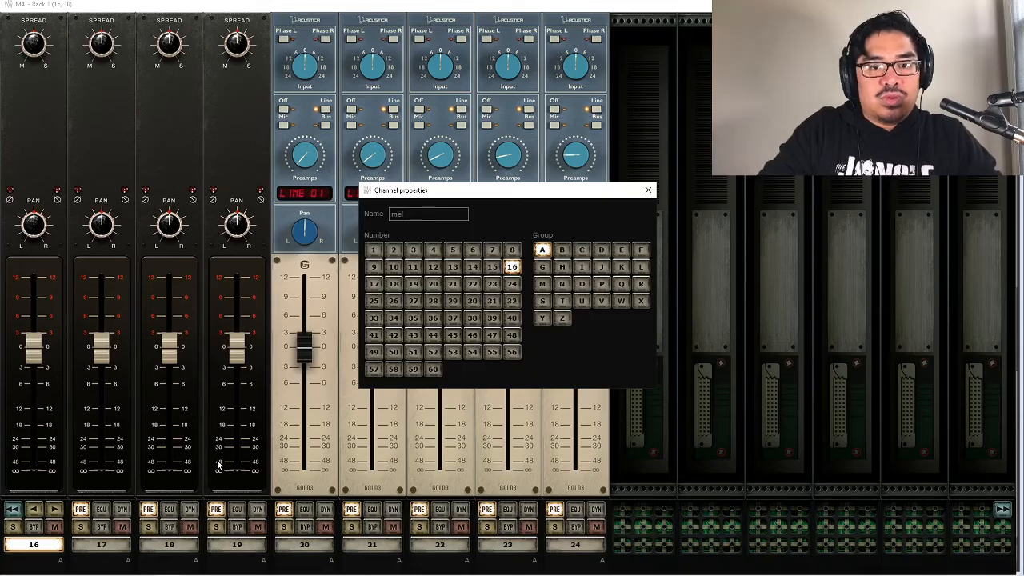
text( bus)
key(Return)
- Check the bus order in the session and name channel 17 of the M4 rack "ld bus" for the Lead Bus
key(alt+Tab)
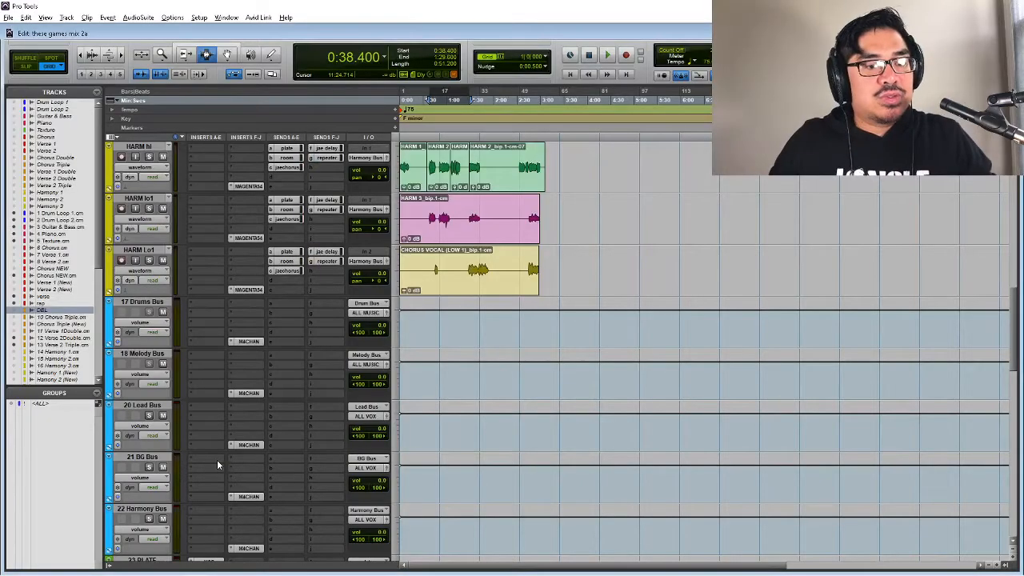
key(alt+Tab)
double_click(105, 563)
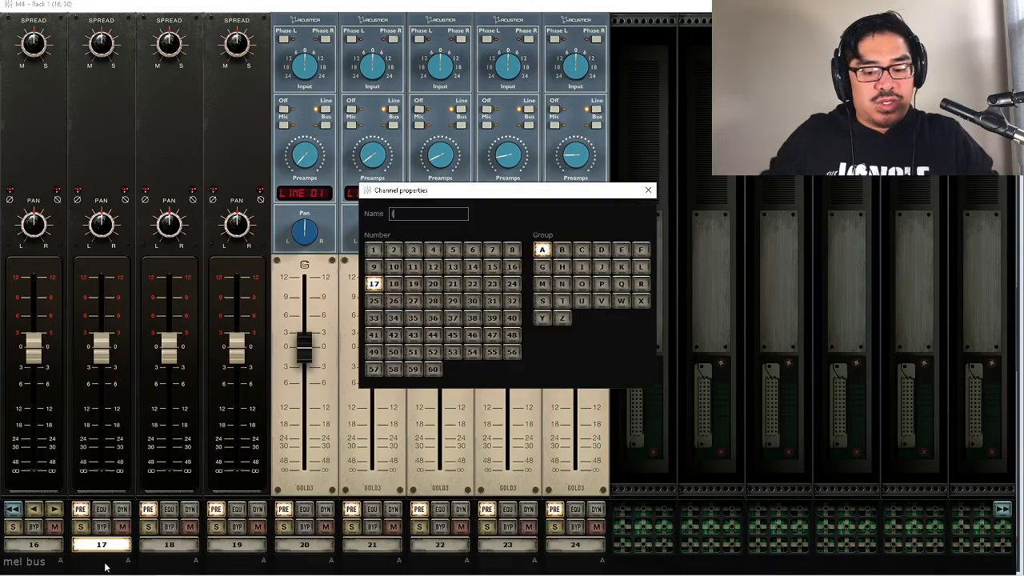
text(lead bus)
key(Return)
- Check the bus after the Lead Bus in the session and name channel 18 of the M4 rack "bg bus"
key(alt+Tab)
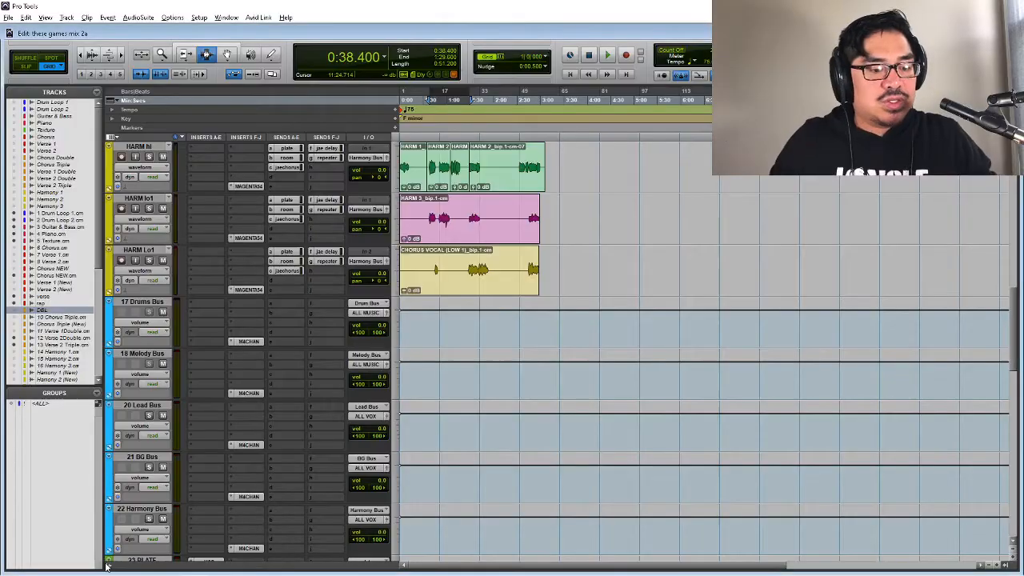
key(alt+Tab)
double_click(183, 568)
text(bg bus)
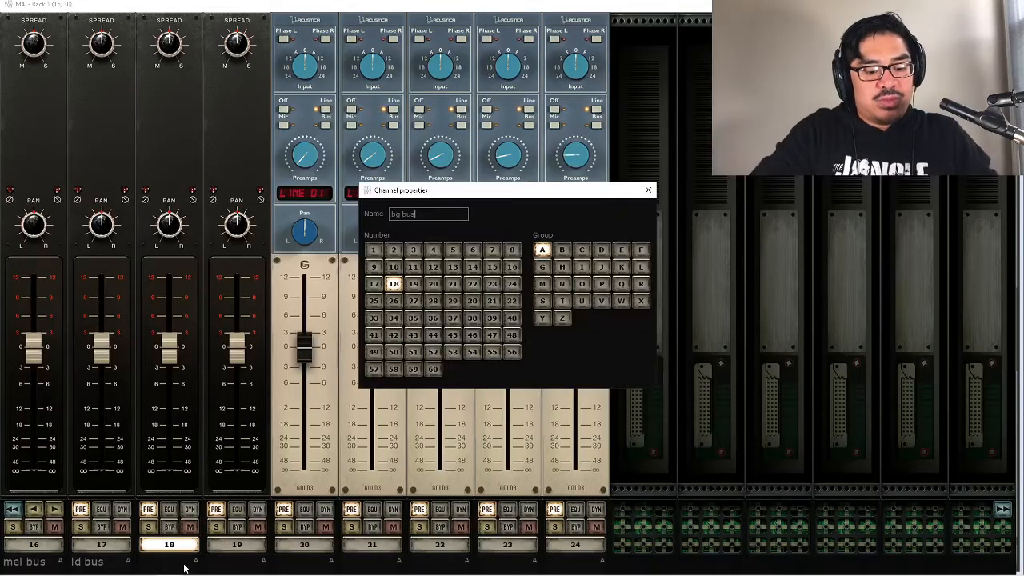
key(Return)
- Name channel 19 of the M4 rack "harm bus" after the session's Harmony Bus
key(alt+Tab)
key(alt+Tab)
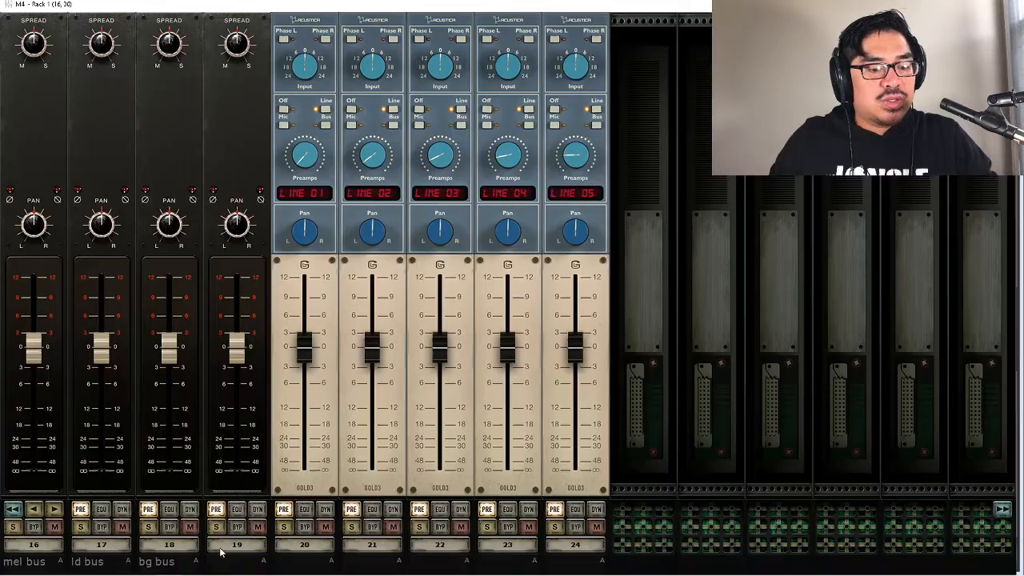
double_click(227, 562)
text(vox bus)
key(Return)
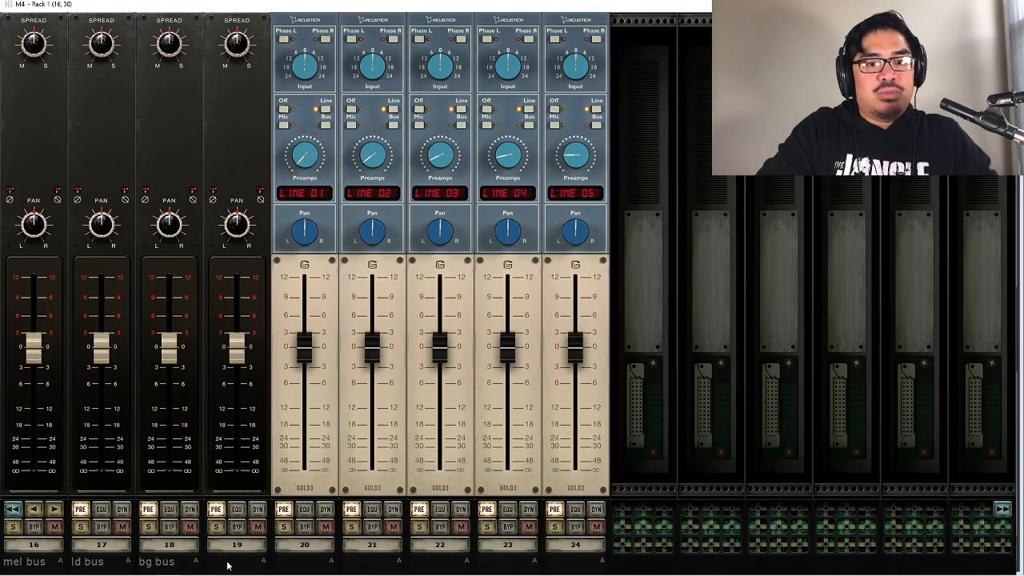
- Look up the first effects track in the session and name channel 20 of the M4 rack "plate"
double_click(306, 565)
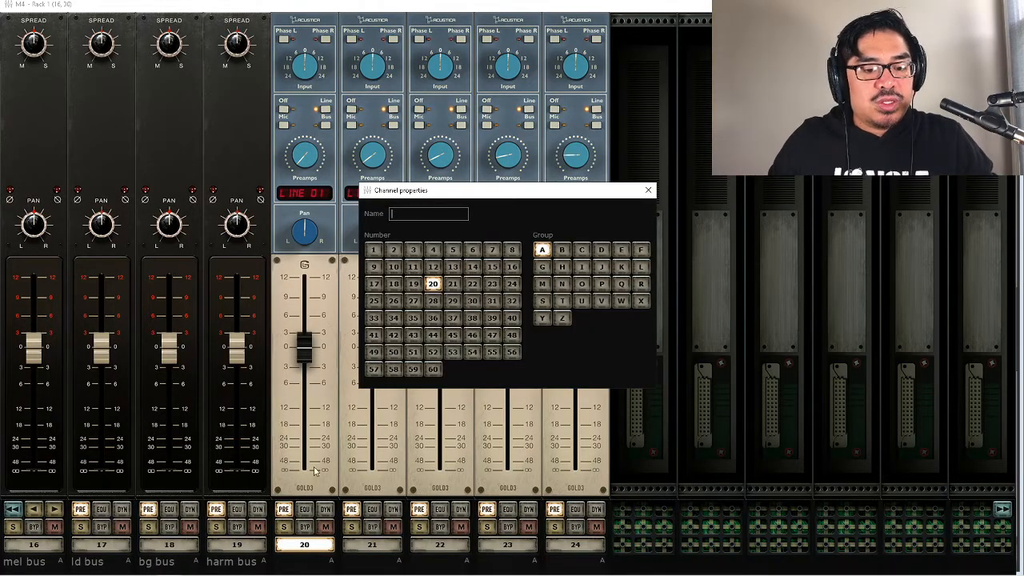
key(alt+Tab)
scroll(309, 431, down, 5)
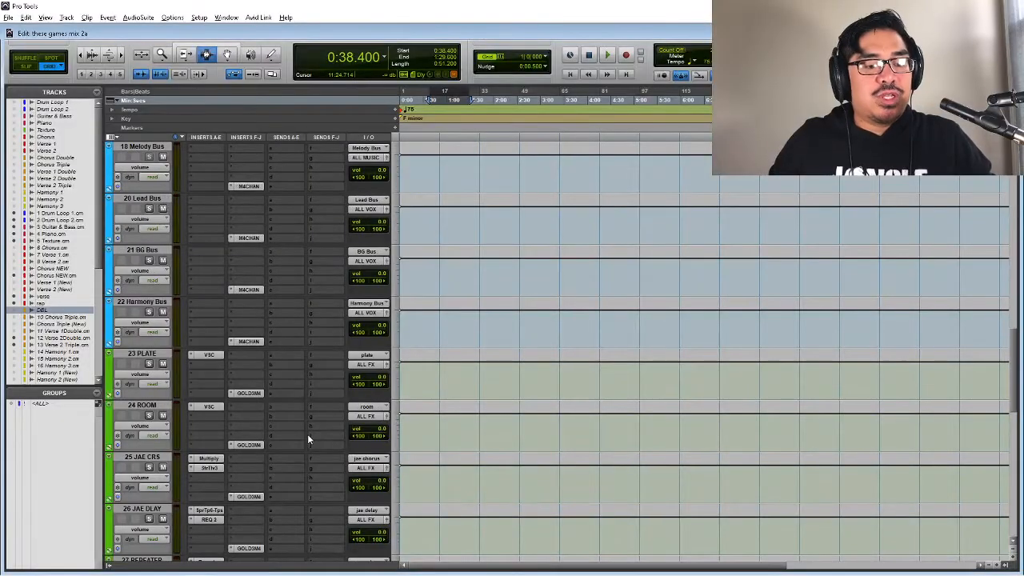
scroll(308, 433, down, 3)
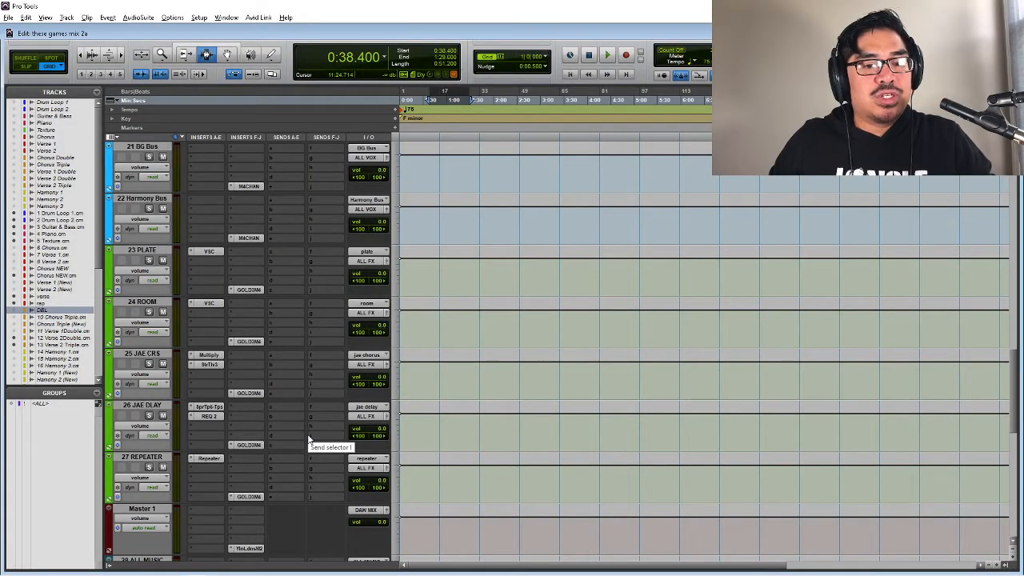
key(alt+Tab)
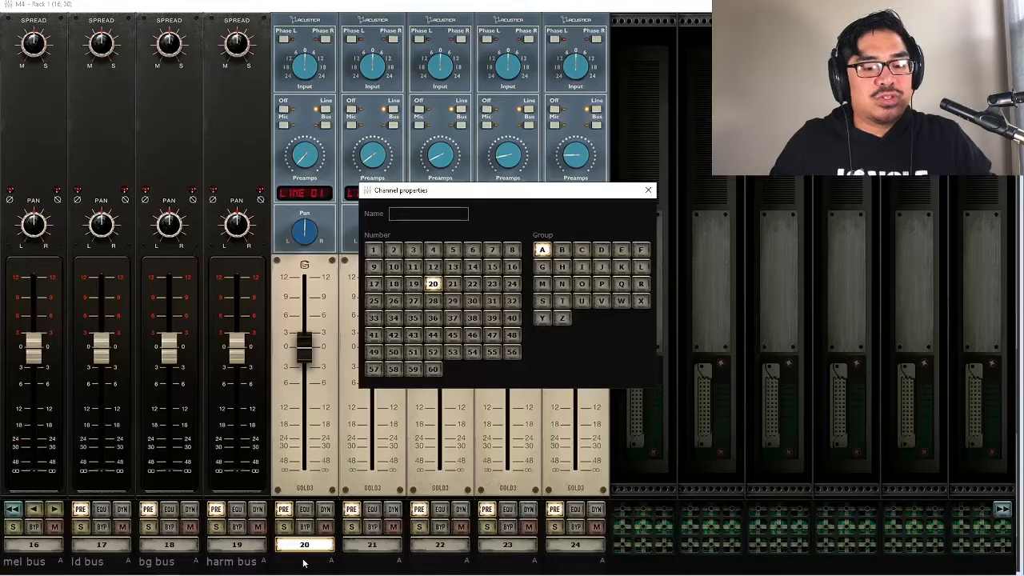
text(plate)
key(Return)
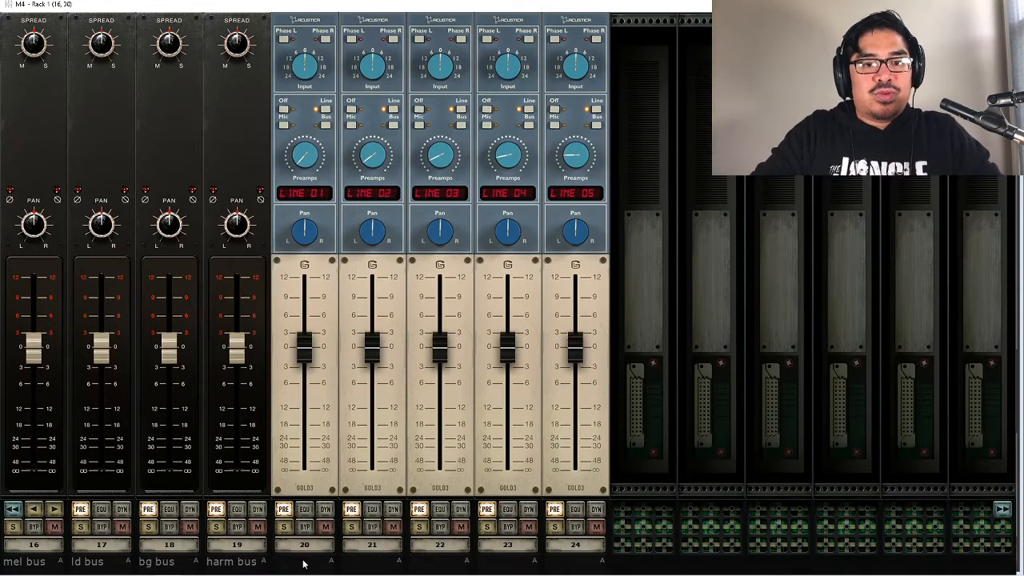
- Open the properties of channel 21, check the effects tracks following PLATE in the session, and close the properties
double_click(373, 564)
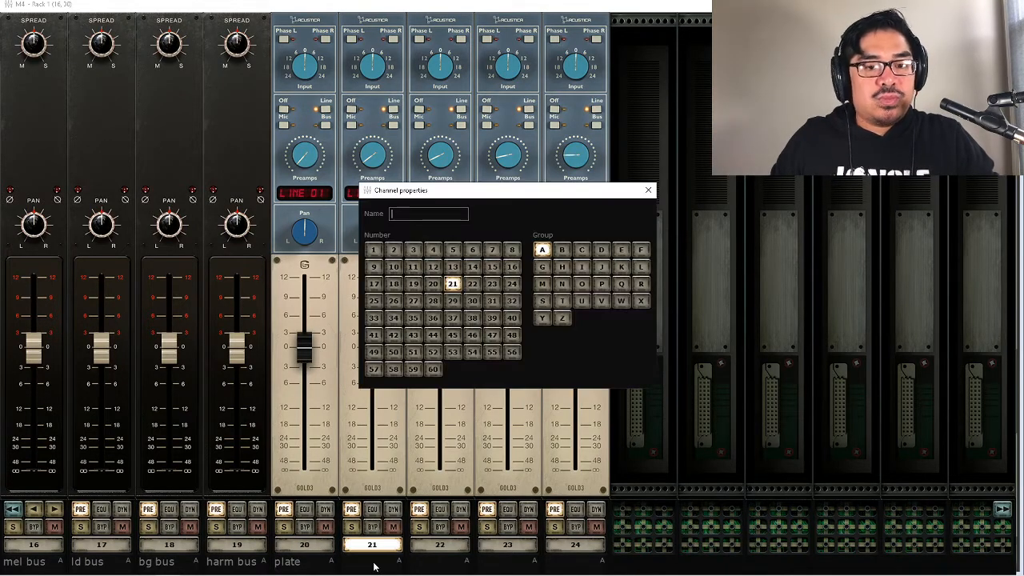
key(alt+Tab)
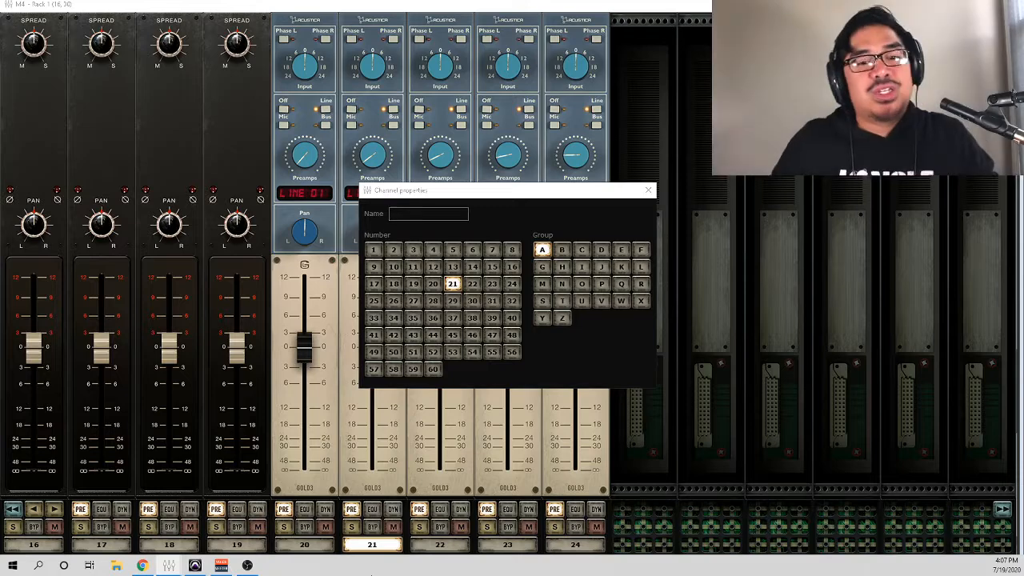
key(alt+Tab)
key(alt+Tab)
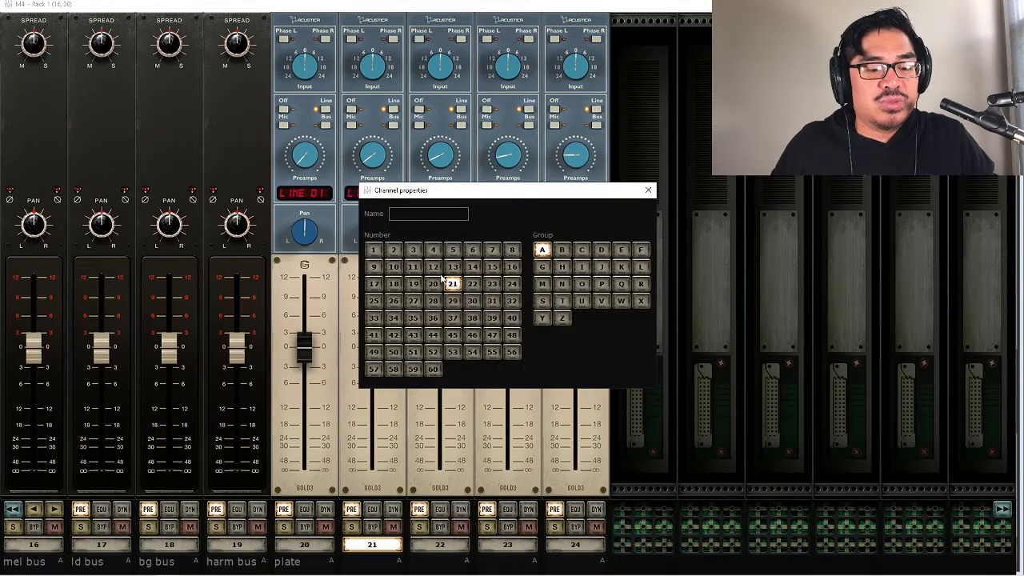
key(alt+Tab)
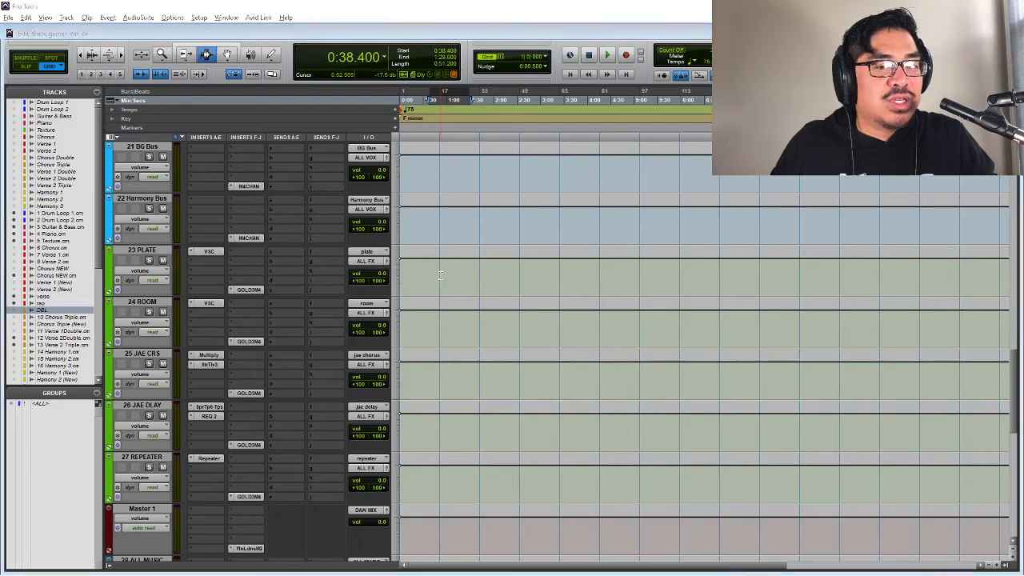
key(alt+Tab)
key(alt+Tab)
key(alt+Tab)
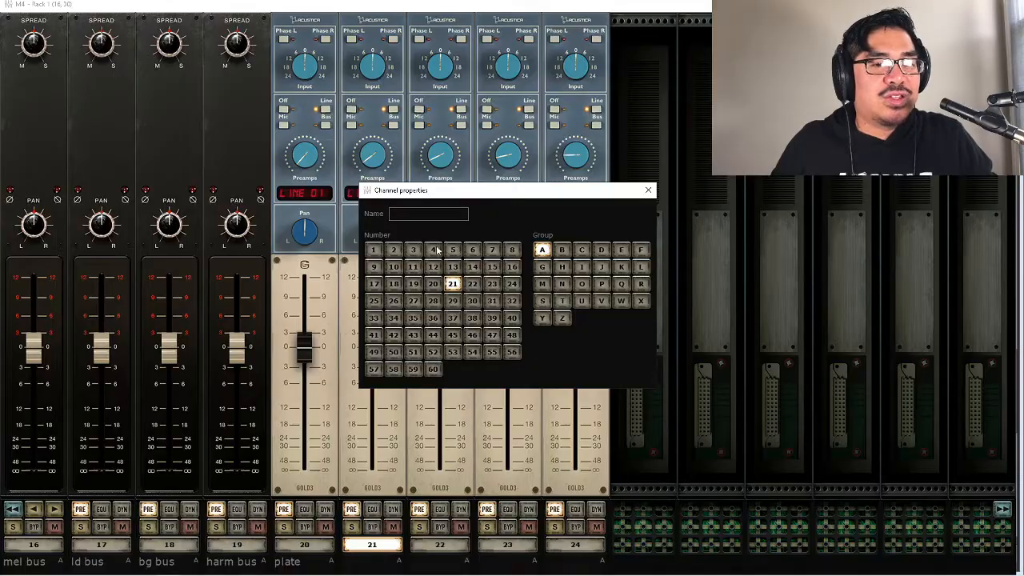
key(Return)
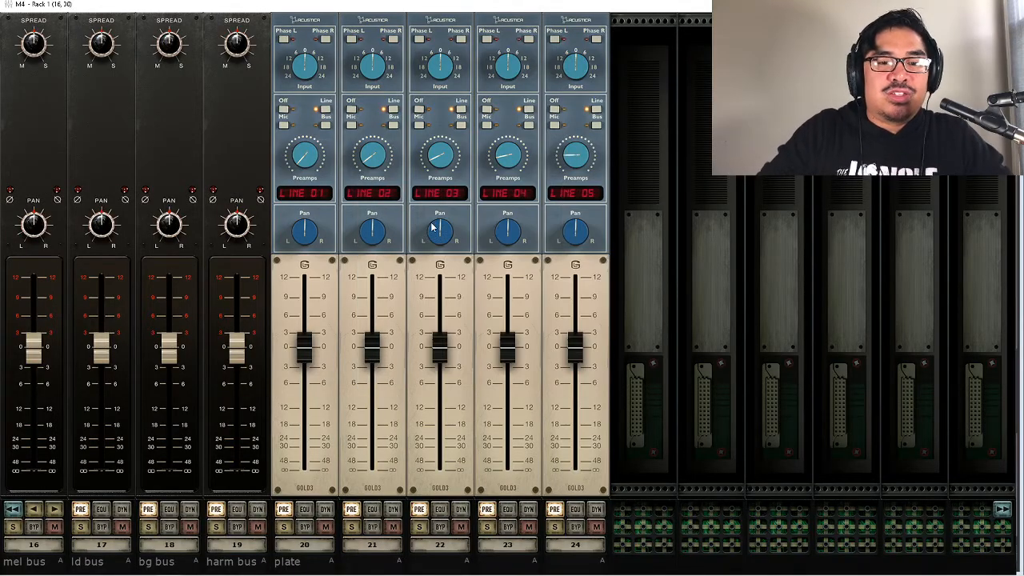
- Look up the effects tracks after PLATE in the session and name channels 21 and 22 of the M4 rack "room" and "chorus"
key(alt+Tab)
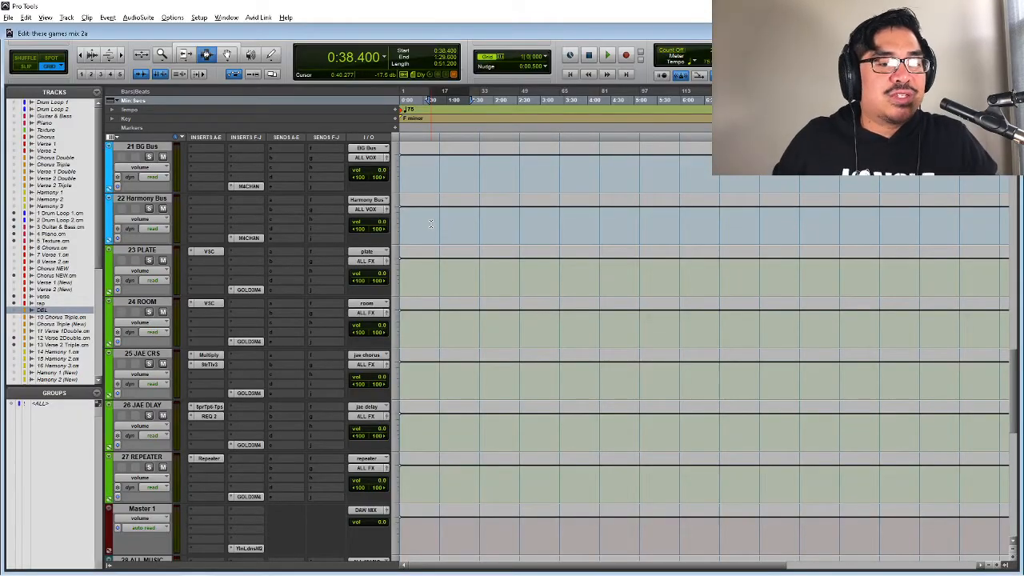
key(alt+Tab)
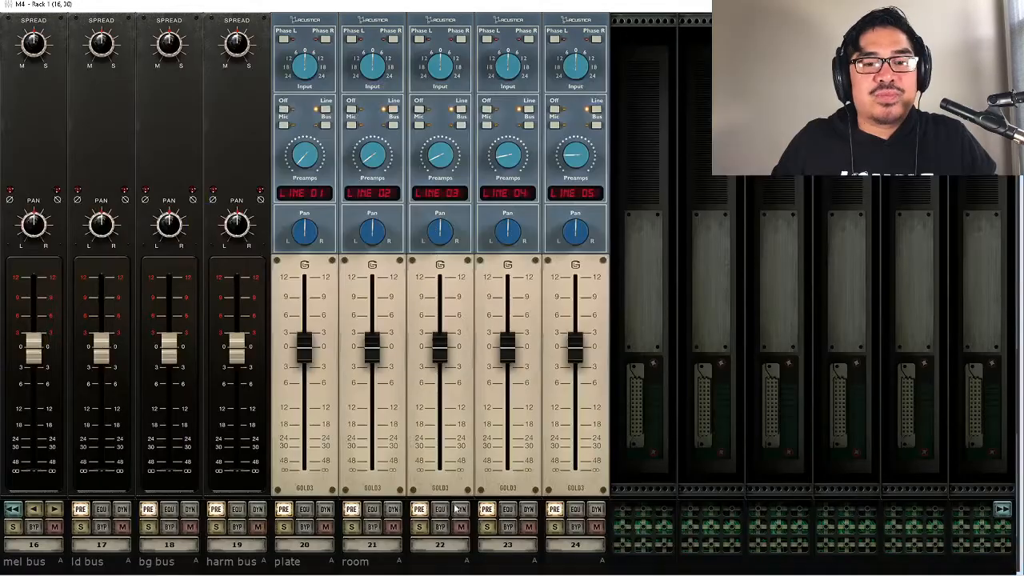
double_click(440, 564)
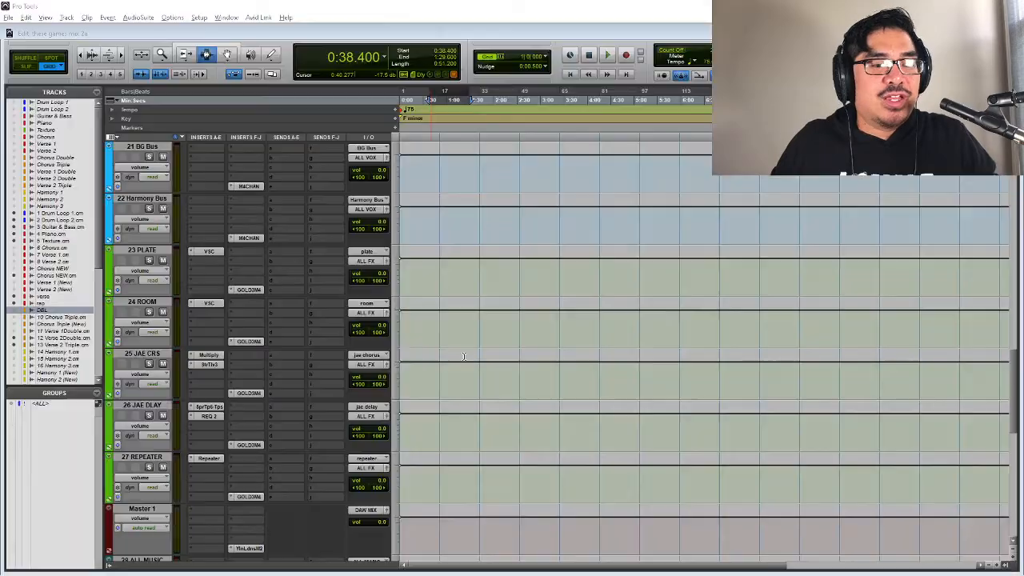
key(alt+Tab)
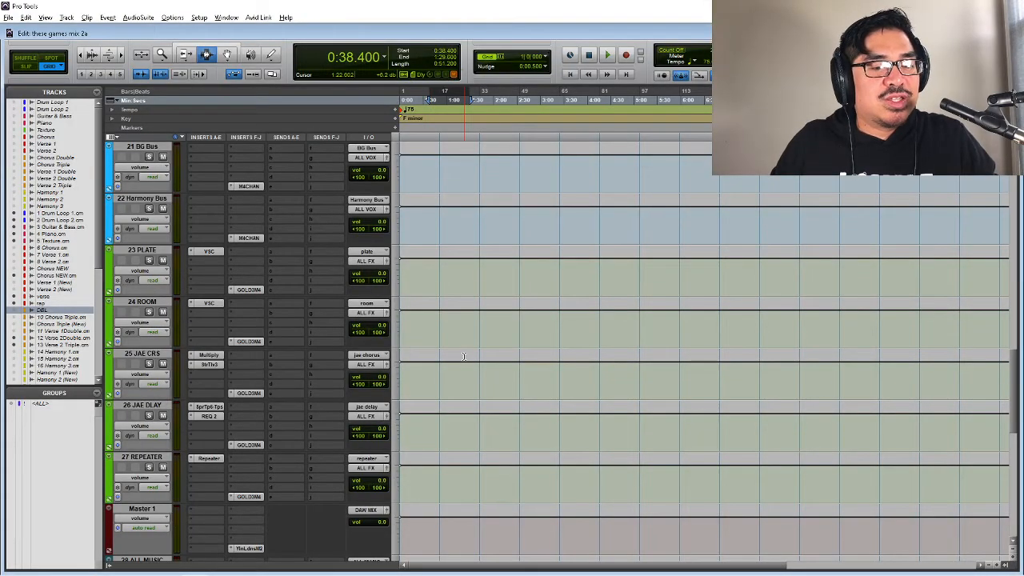
key(alt+Tab)
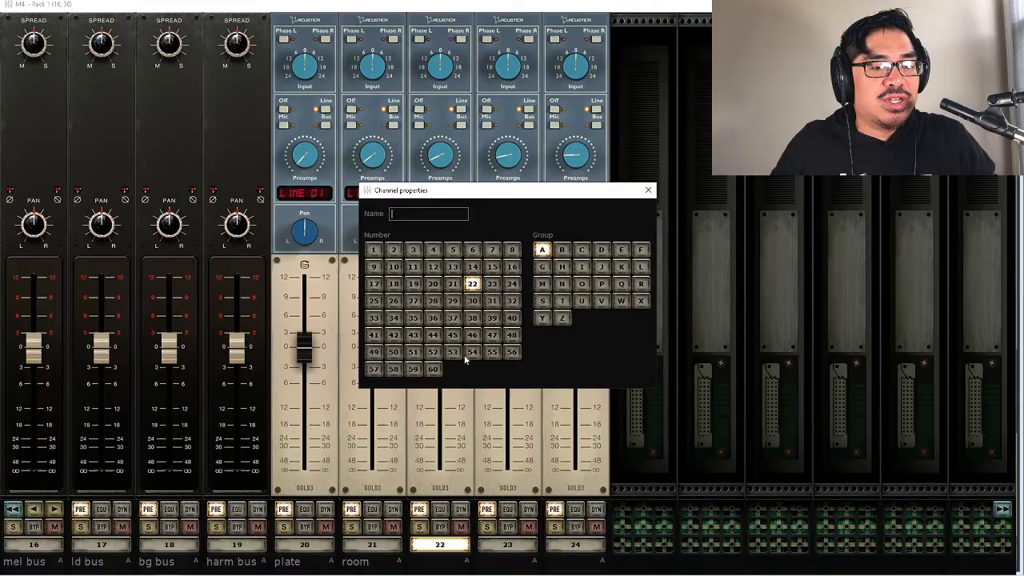
text(chorus)
key(Return)
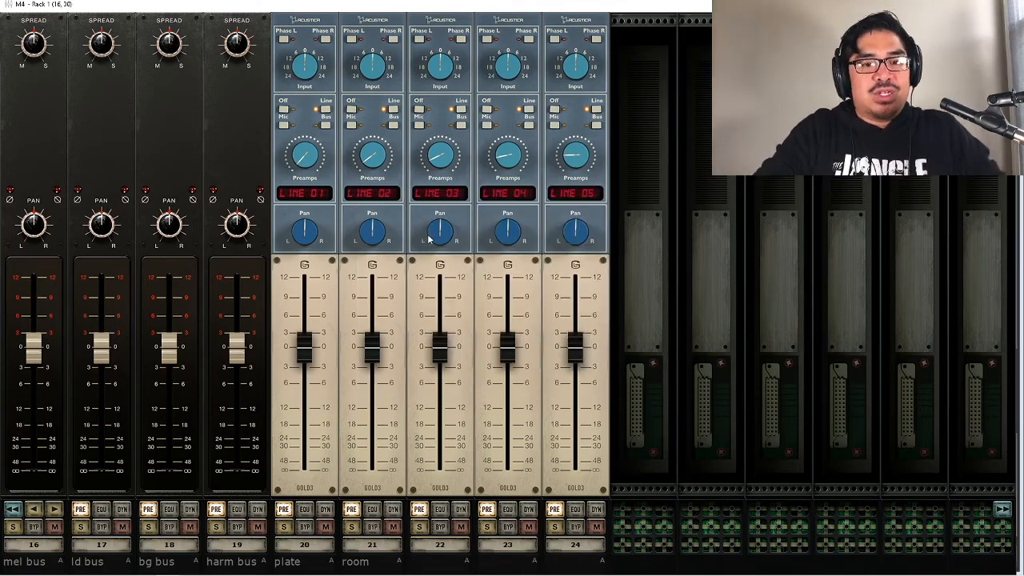
- Check the effects track after JAE CRS in the session and name channel 23 of the M4 rack "jae delay"
key(alt+Tab)
key(alt+Tab)
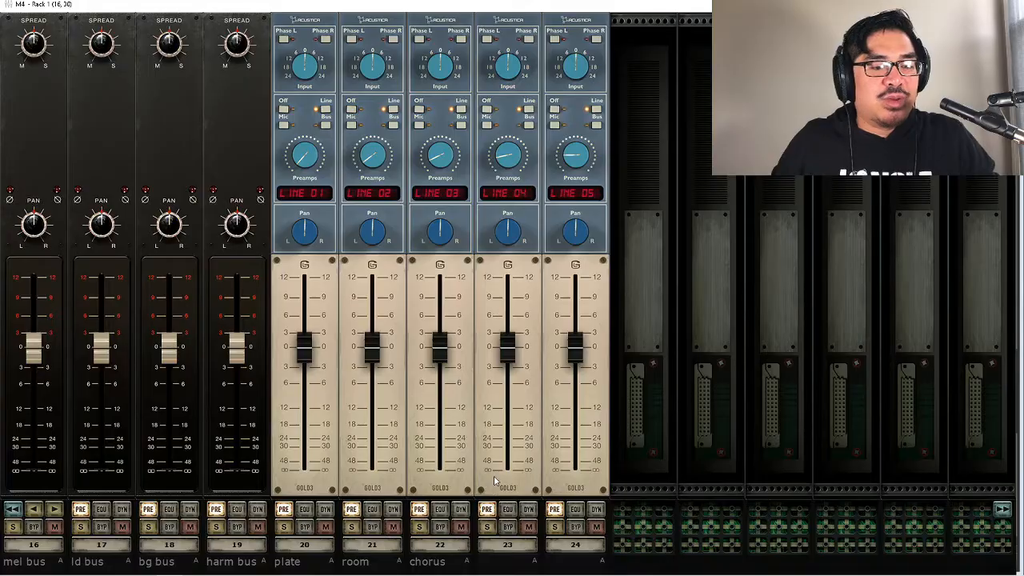
double_click(507, 559)
text(jae delay)
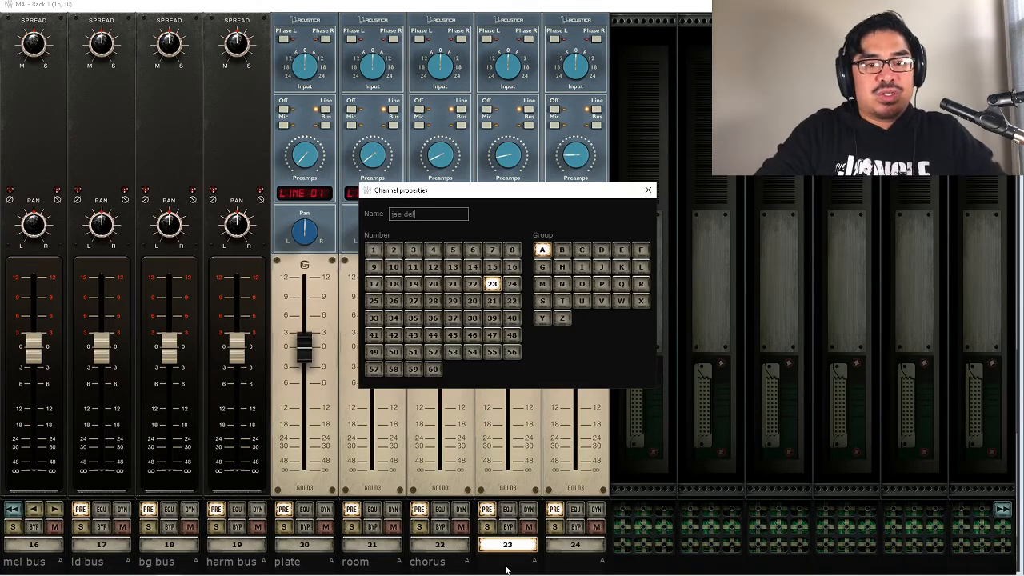
key(Return)
- Look up the last effects track in the session and name channel 24 of the M4 rack "repeater"
double_click(570, 565)
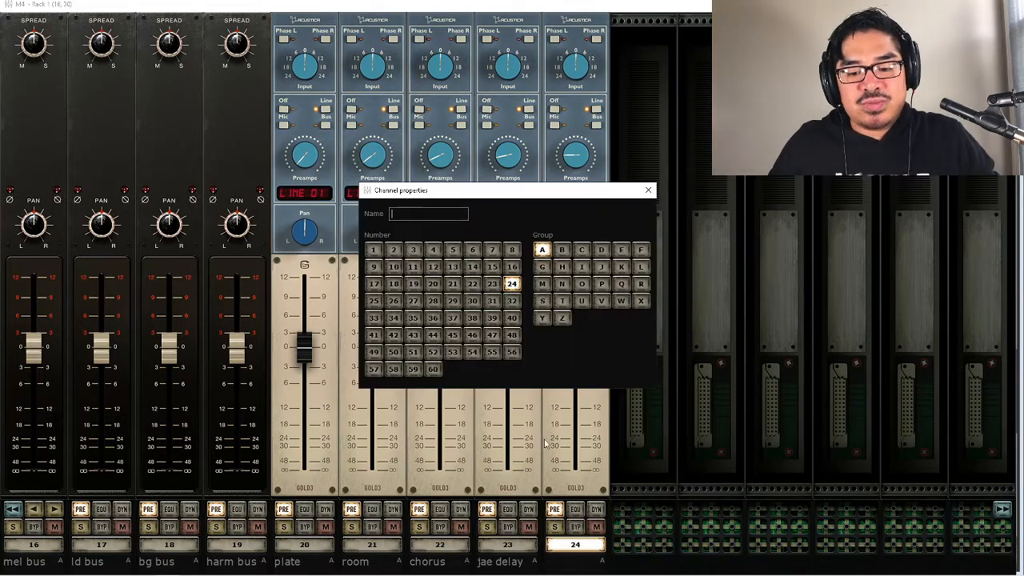
key(alt+Tab)
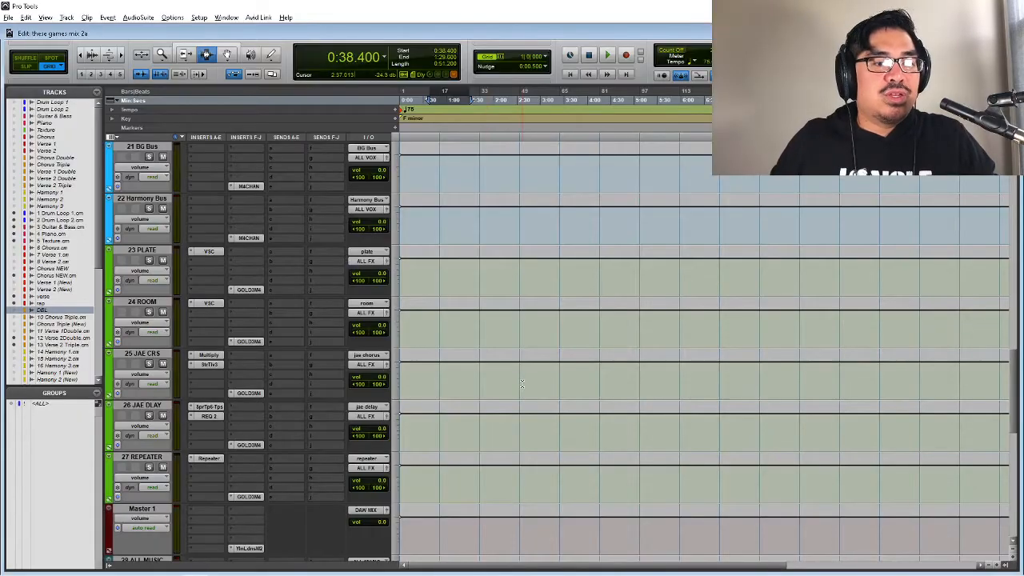
key(alt+Tab)
text(re)
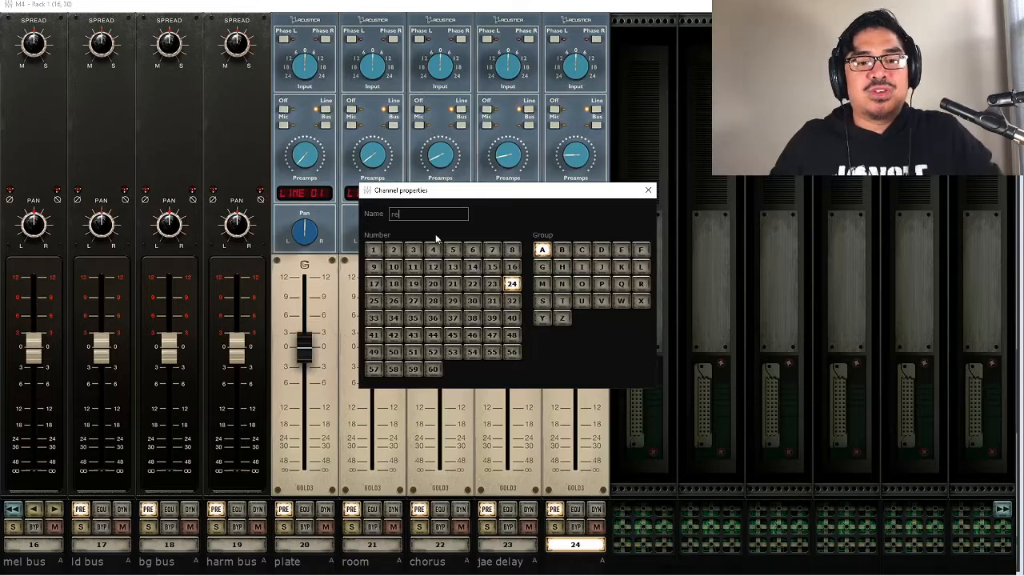
text(verse)
key(Return)
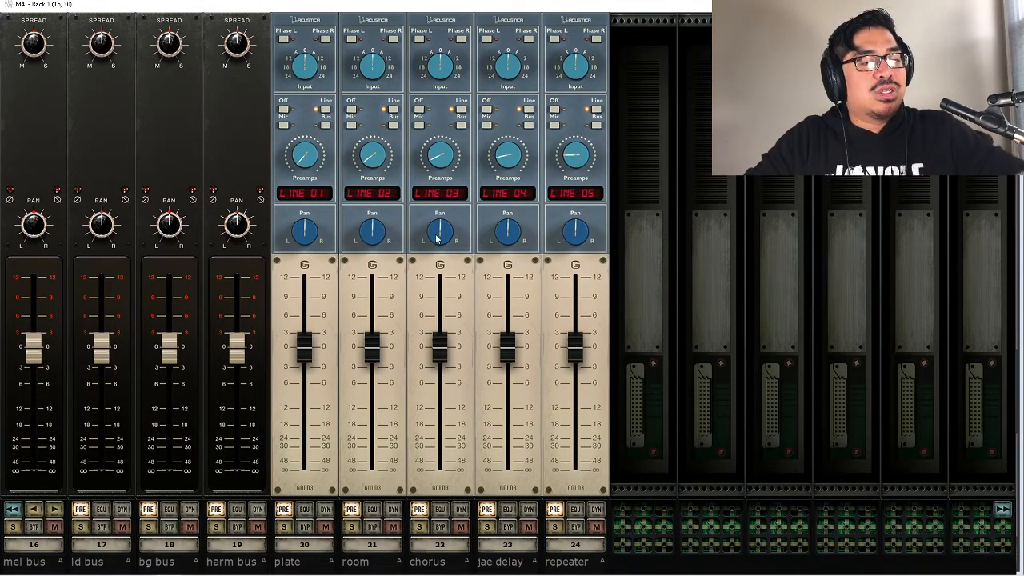
- Bring channels 1 to 15 of the M4 rack back into view and return to the Pro Tools session
key(Page_Up)
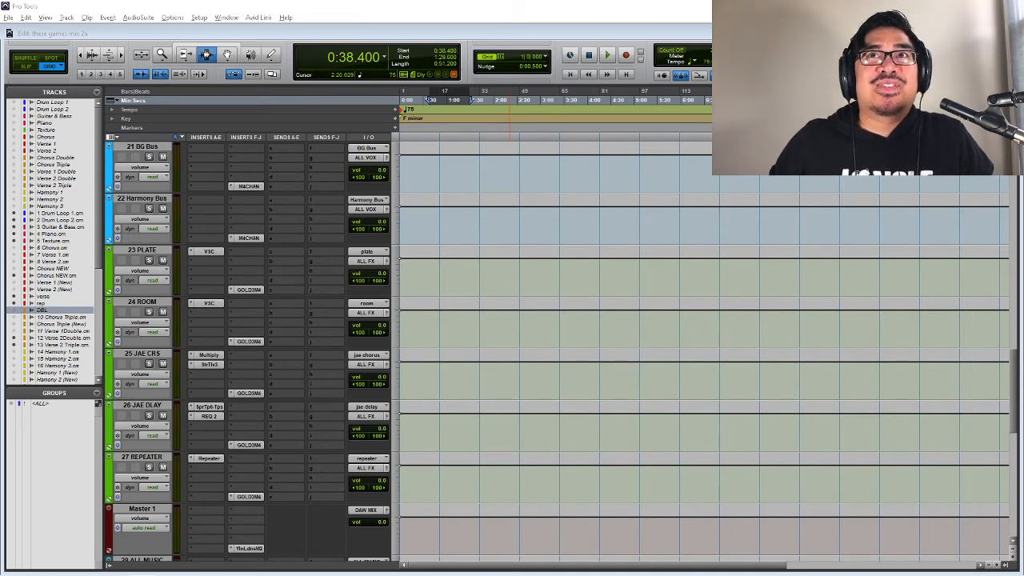
key(alt+Tab)
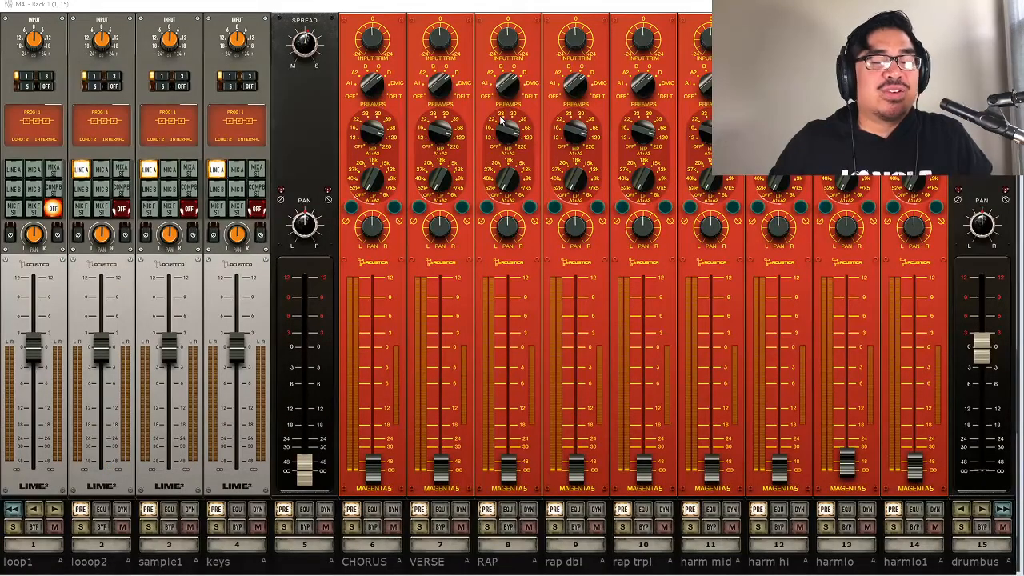
key(alt+Tab)
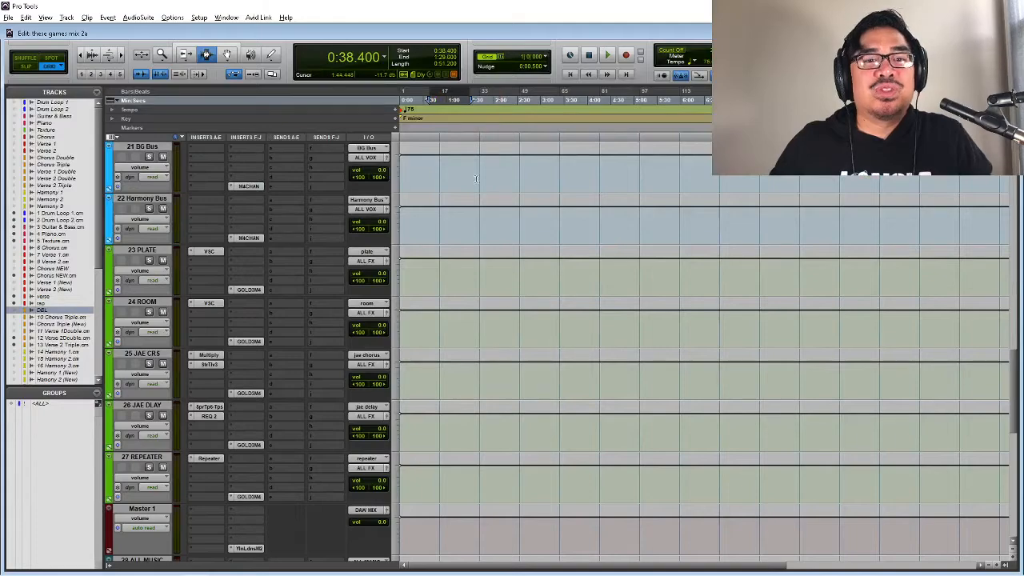
- Go back to the first tracks of the session and place the playback position at the session start
scroll(476, 179, up, 5)
click(442, 164)
scroll(444, 172, up, 5)
key(Return)
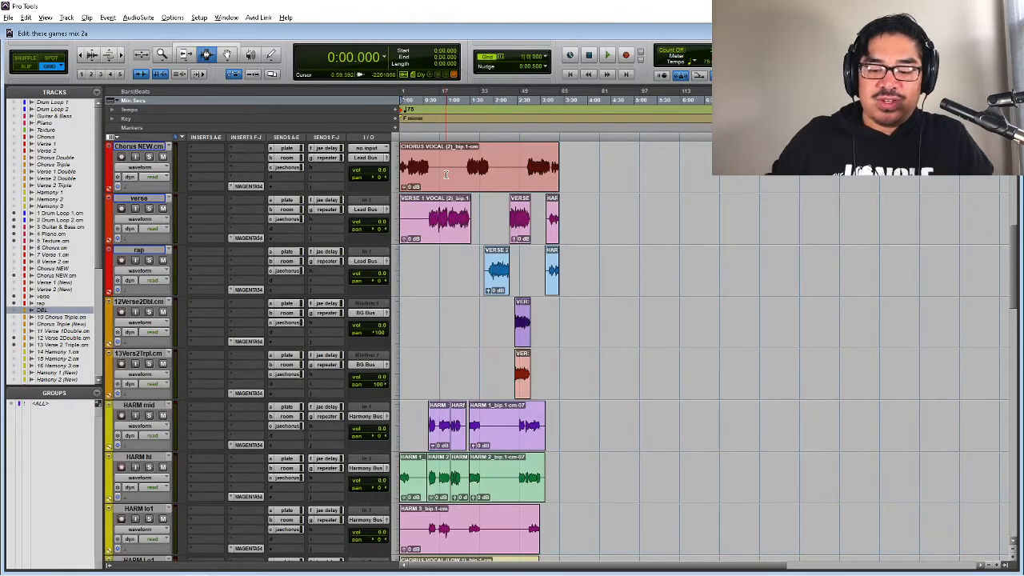
scroll(445, 174, up, 5)
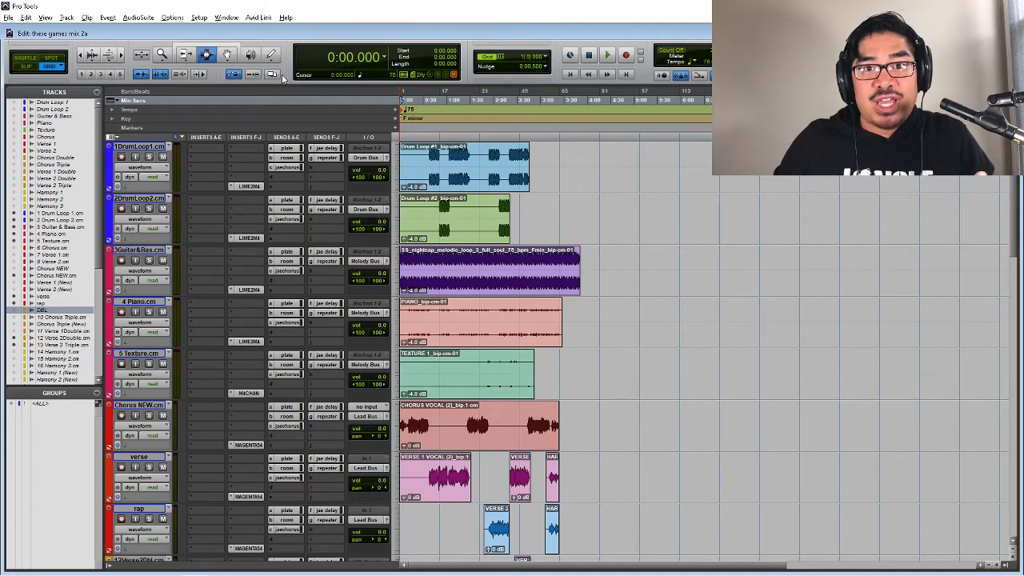
click(470, 282)
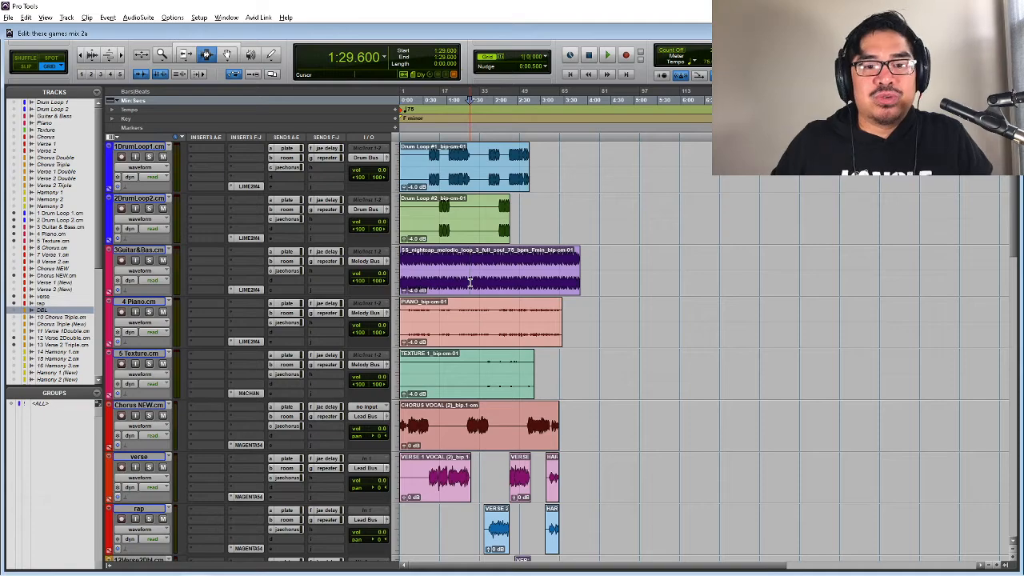
key(Return)
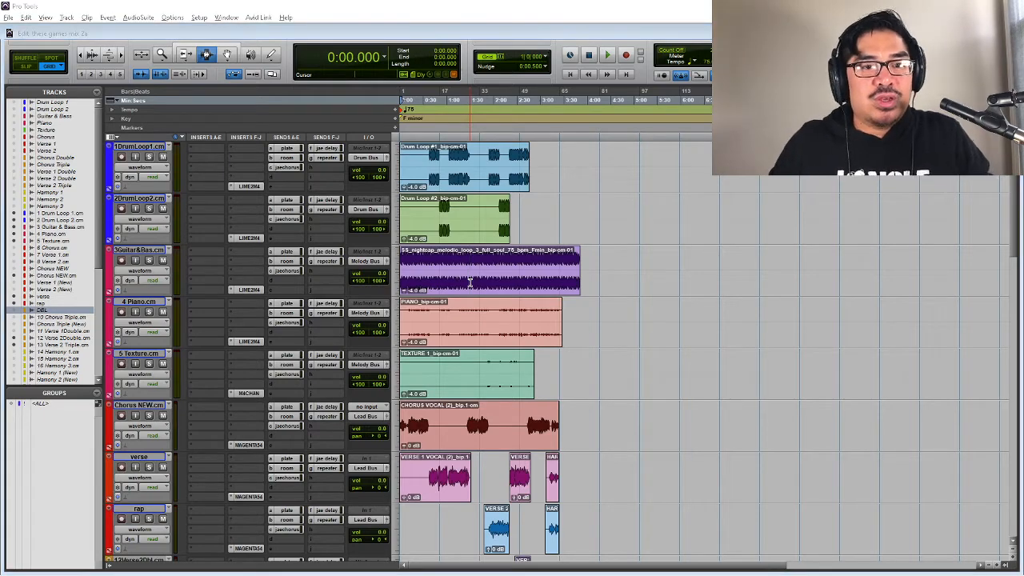
- Switch to the M4 rack and pull the keys and sample1 faders nearly all the way down
key(alt+Tab)
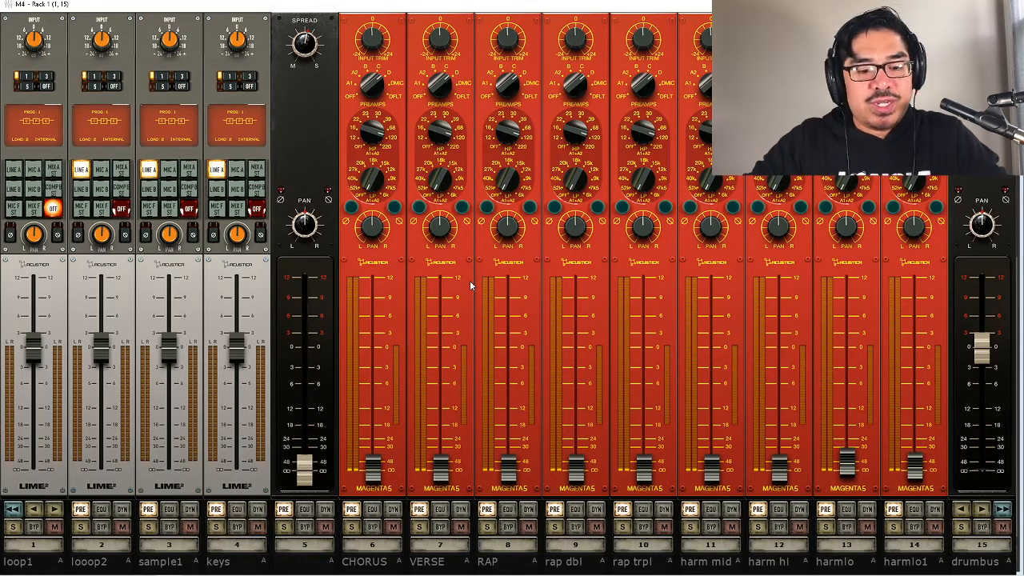
drag(237, 346, 237, 461)
drag(168, 345, 169, 462)
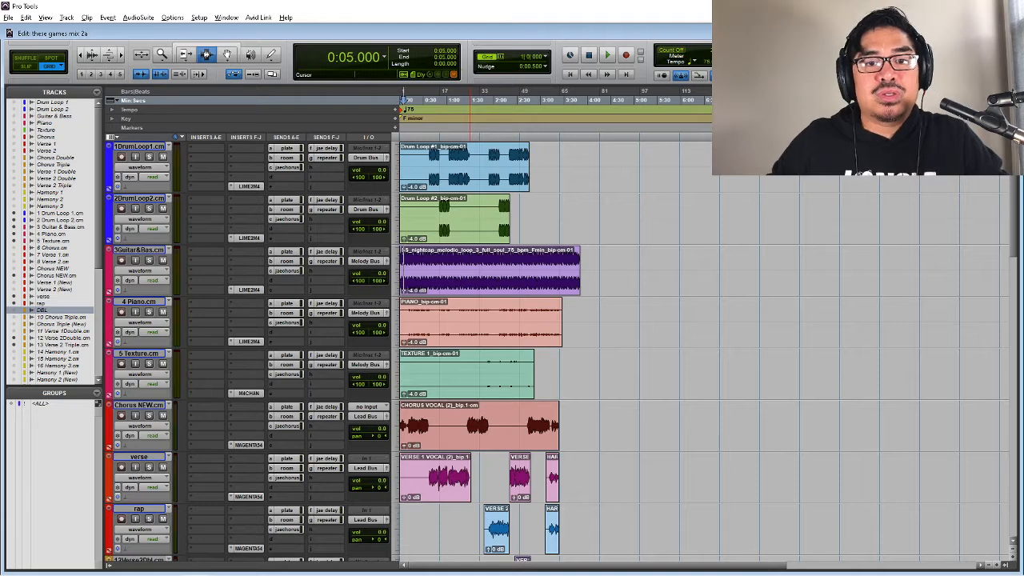
- Switch the edit mode to Relative Grid and add a memory location at the session start
key(t)
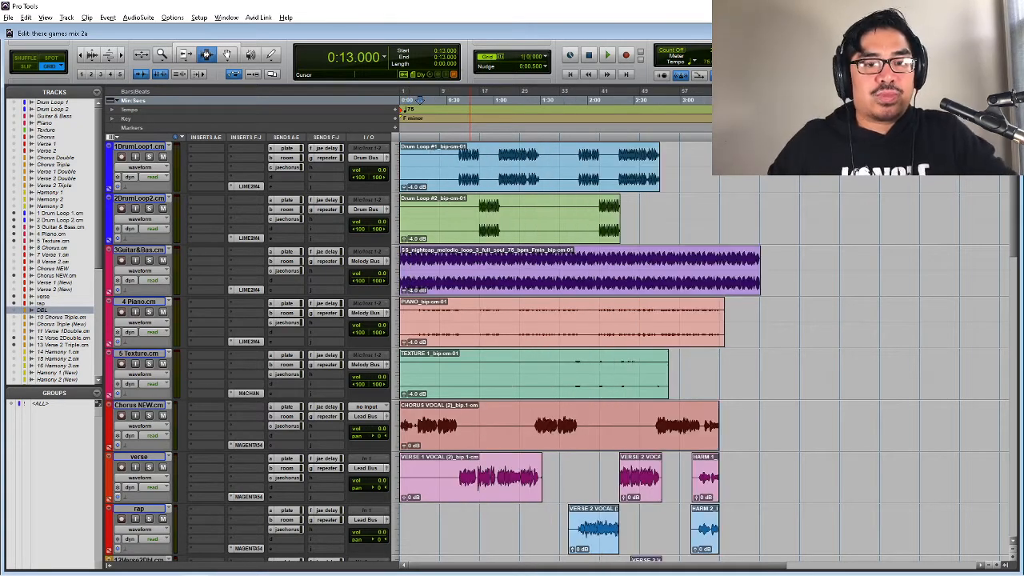
key(F4)
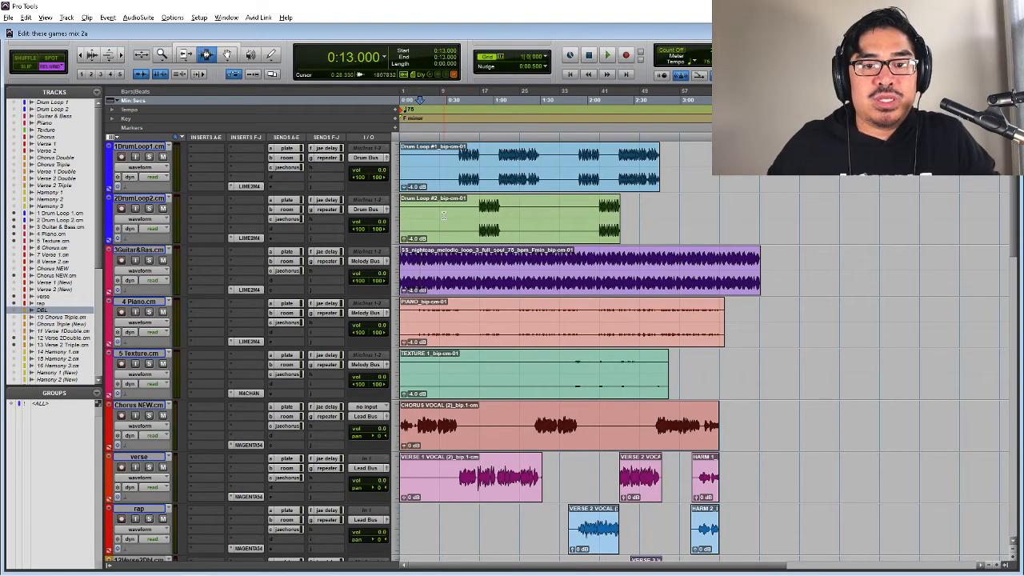
key(Return)
key(KP_Enter)
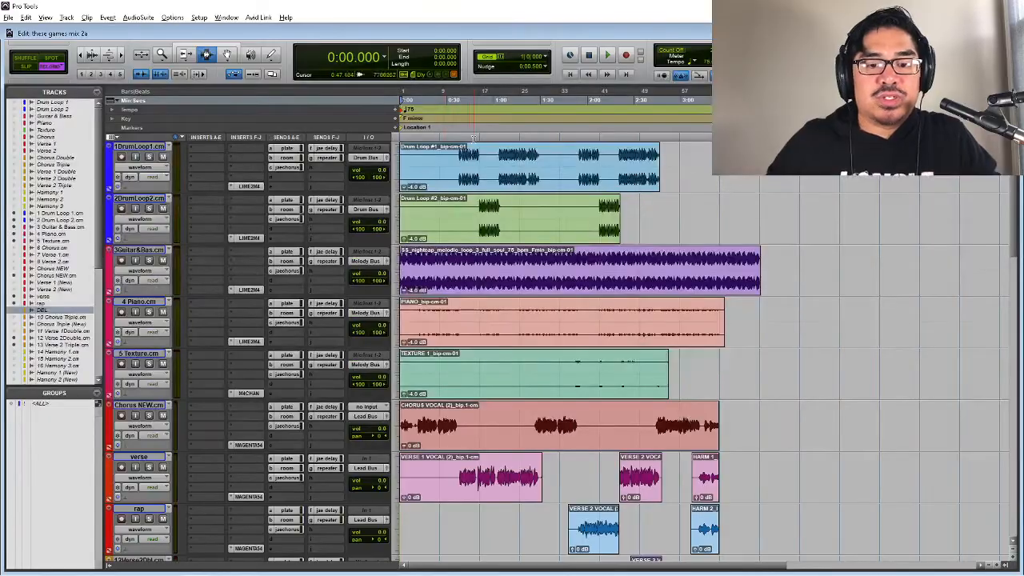
- Add a memory location at 0:38.400, where the first verse vocal and the drum loop come in
click(458, 118)
key(ctrl+bracketright)
key(ctrl+bracketright)
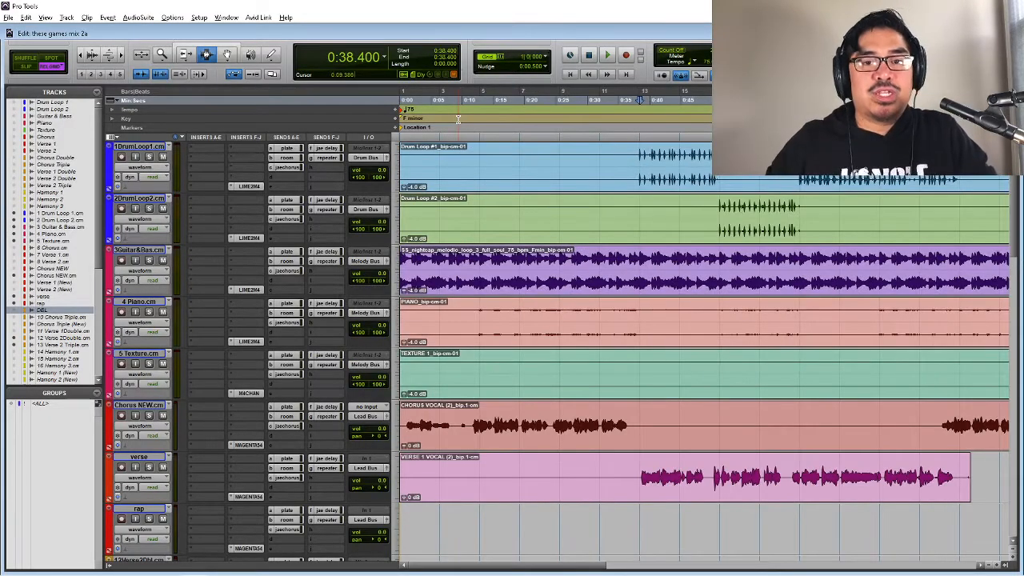
key(KP_Enter)
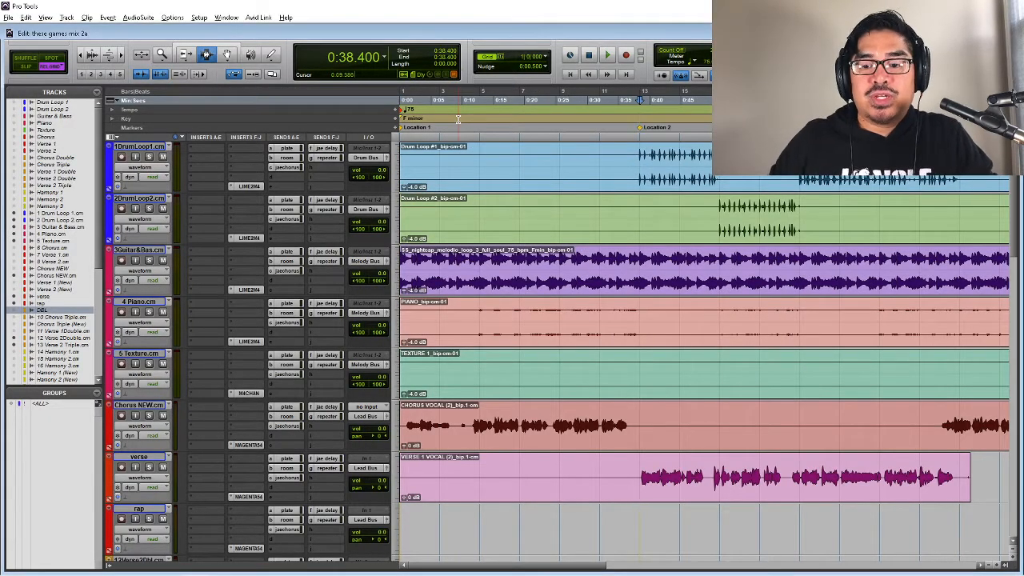
- Add a memory location at 1:29.600, where the second chorus begins
key(ctrl+bracketleft)
key(KP_2)
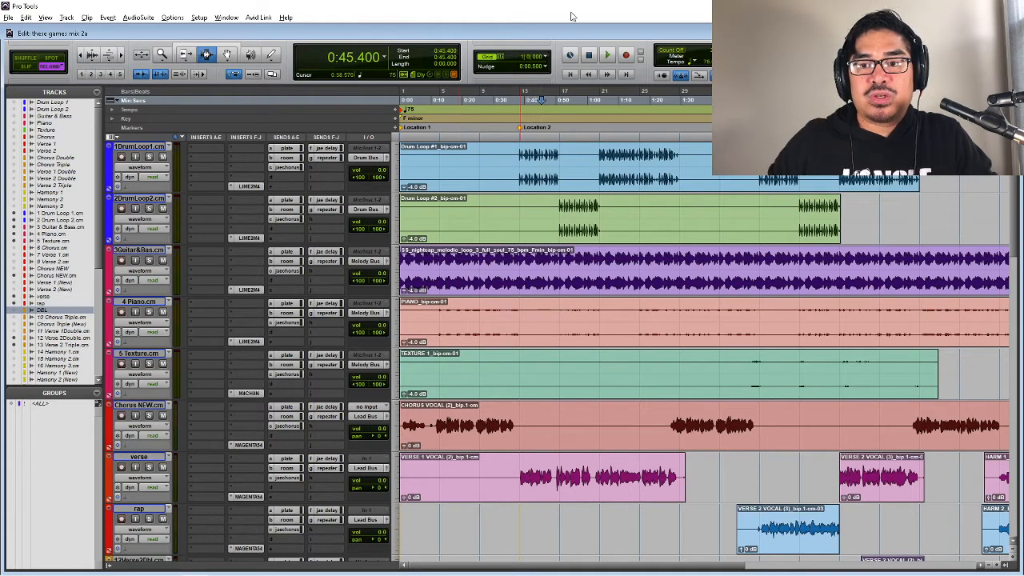
click(680, 96)
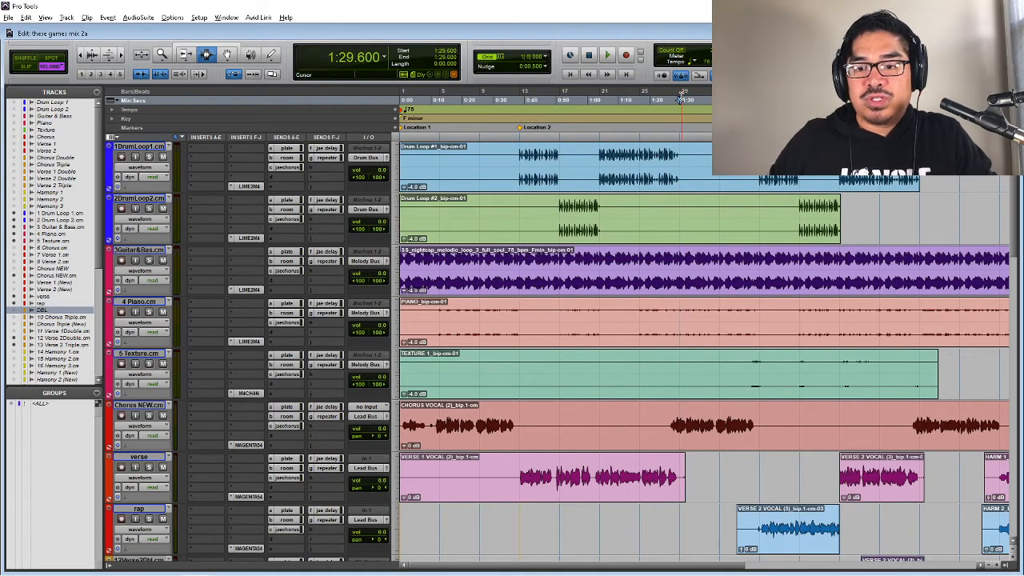
key(KP_1)
key(KP_2)
key(alt+Tab)
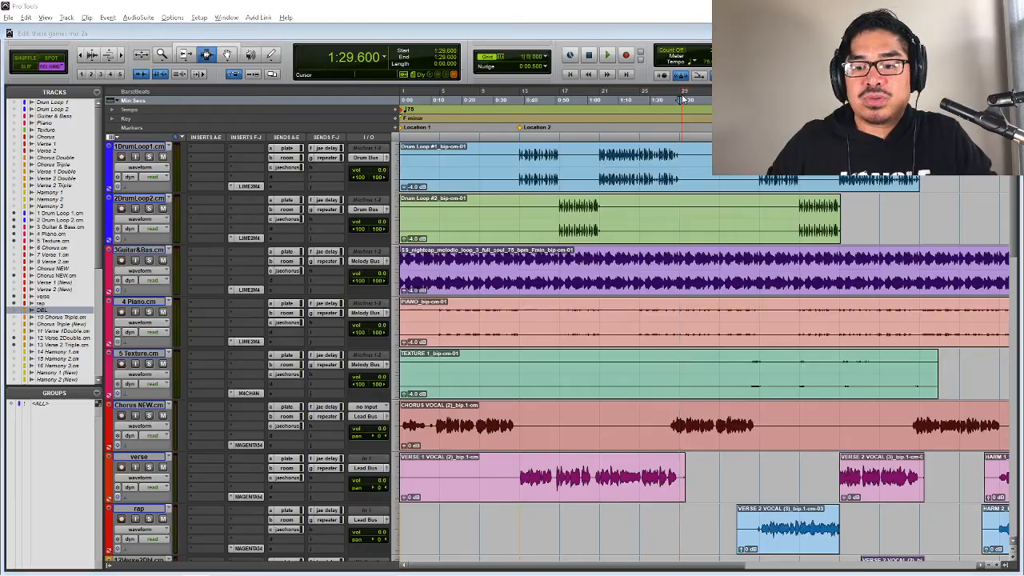
key(alt+Tab)
key(KP_Enter)
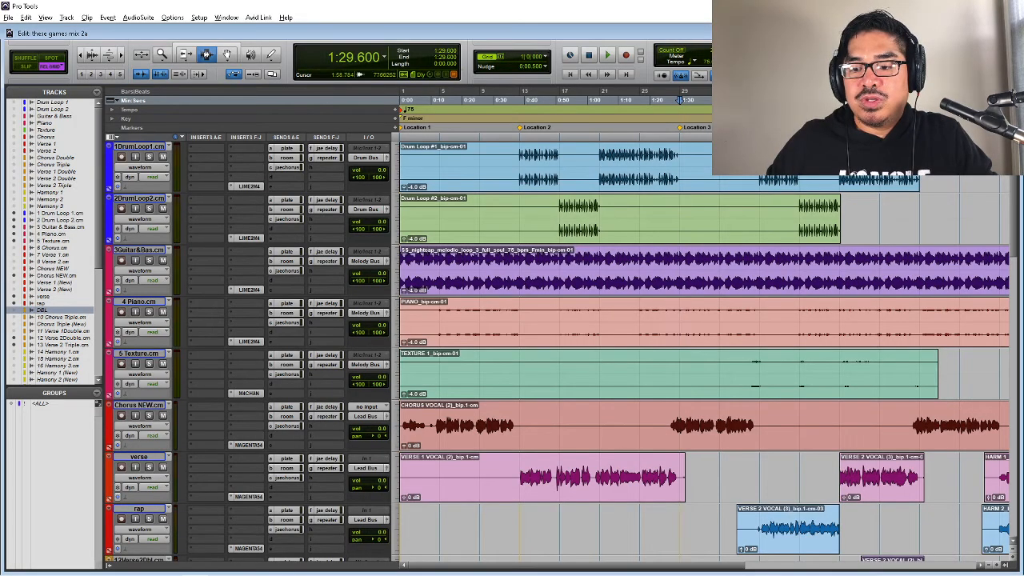
- Add a memory location at 1:55.200 for the second verse
click(759, 97)
key(KP_Enter)
key(Return)
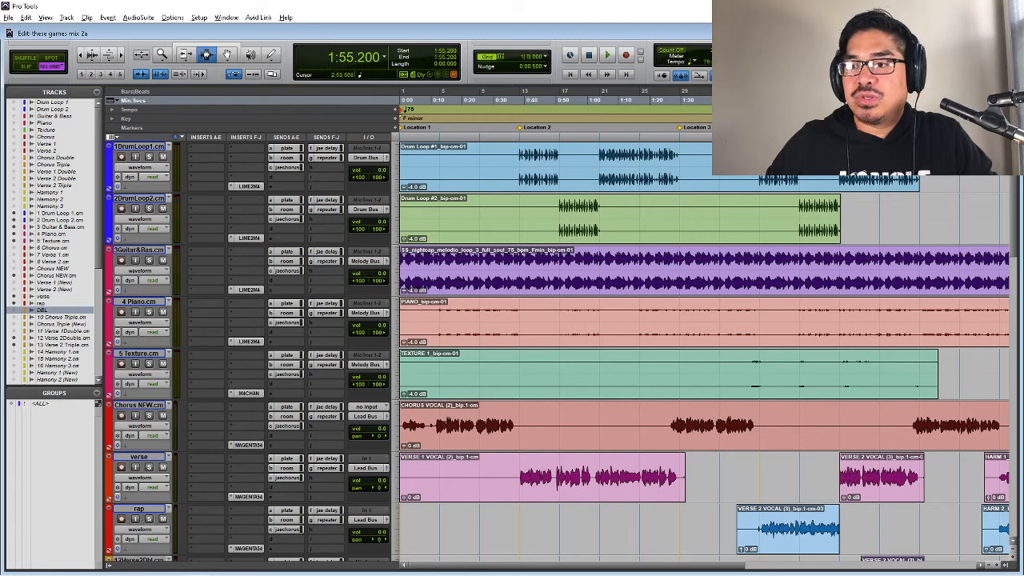
- Add a memory location at 2:46.400, at the end of the Drum Loop 1 clip
click(932, 166)
key(t)
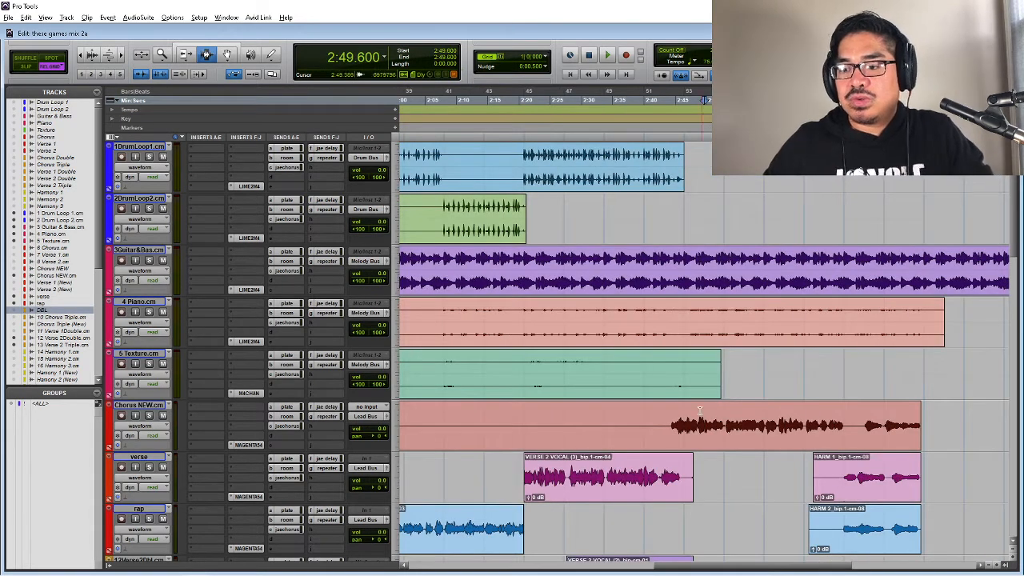
click(684, 416)
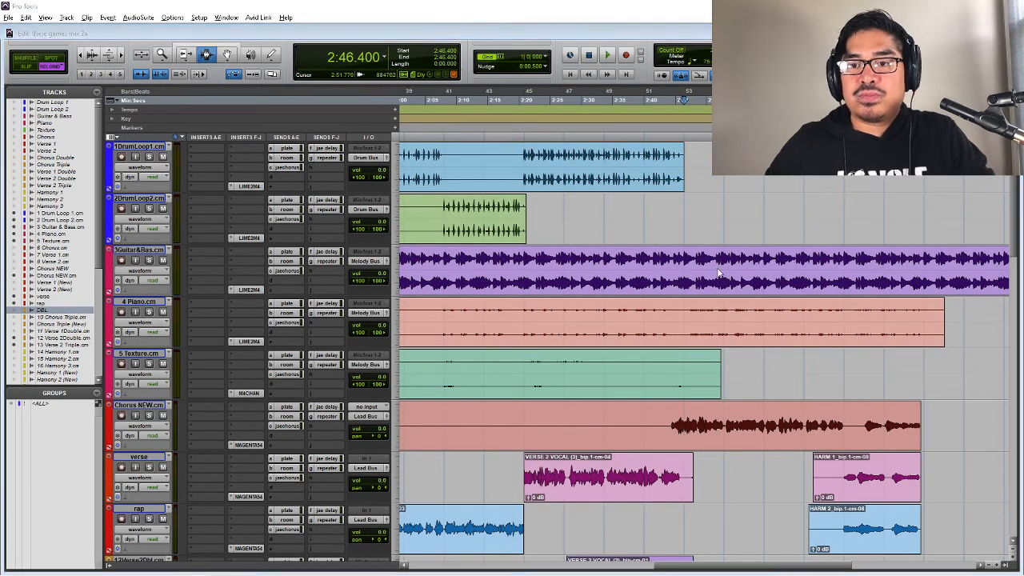
key(r)
key(r)
key(r)
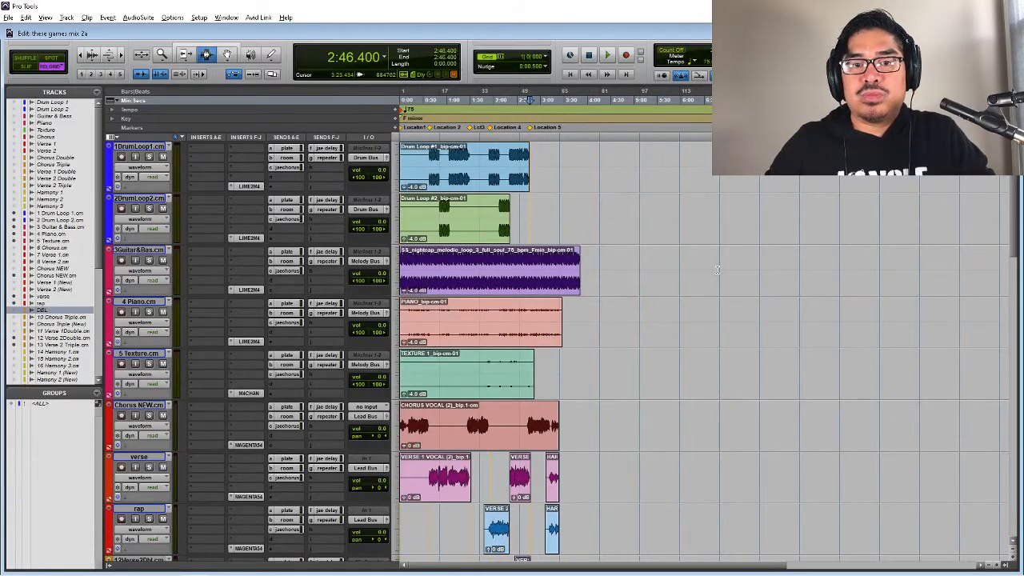
- Return to the session start and recall memory locations 2 and 3 in turn
key(Return)
key(period)
key(2)
key(period)
key(period)
key(3)
key(period)
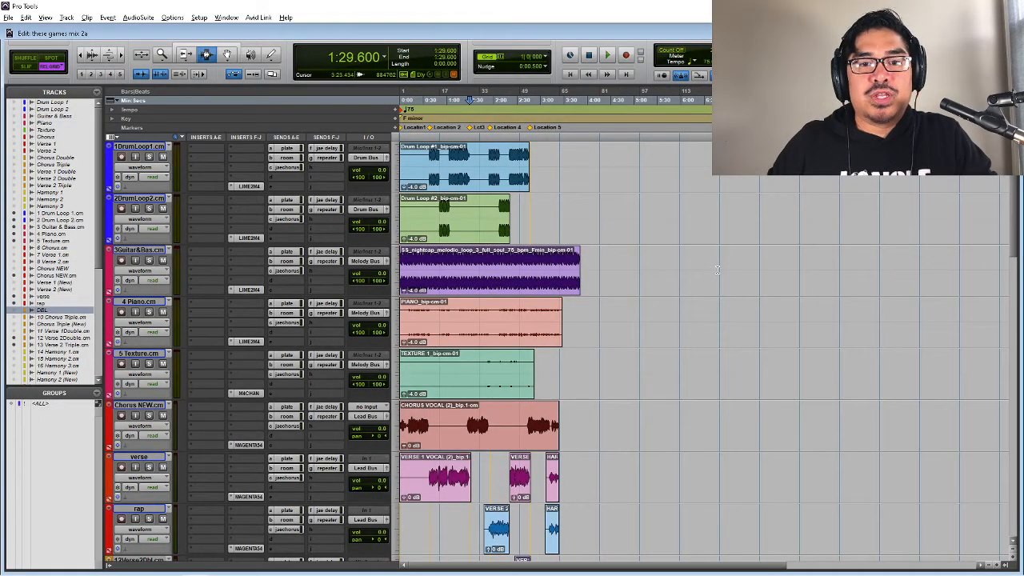
- Recall memory locations 4 and 5 in turn
key(period)
key(4)
key(period)
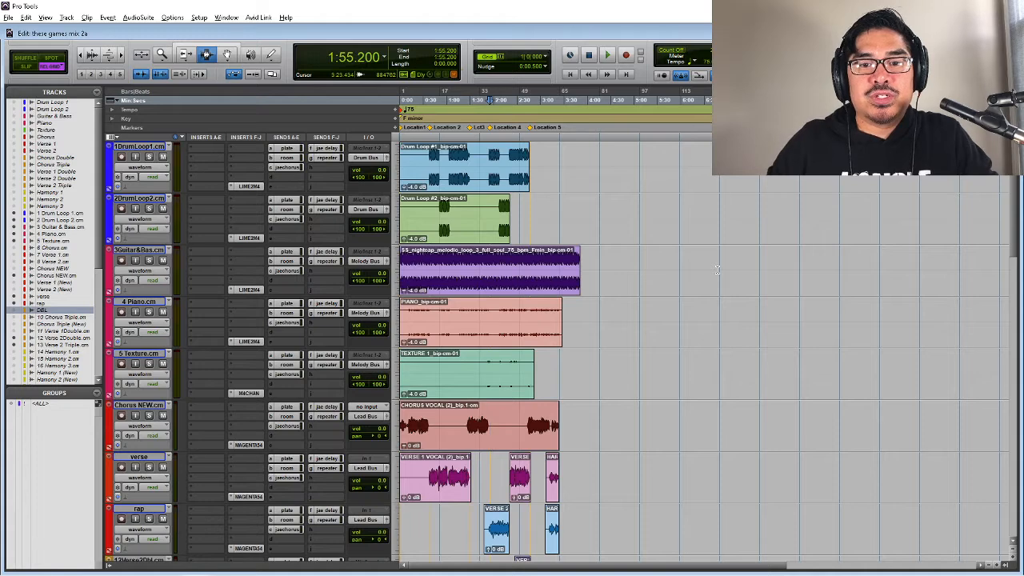
key(period)
key(5)
key(period)
- Return to the session start and briefly play the song's opening
key(Return)
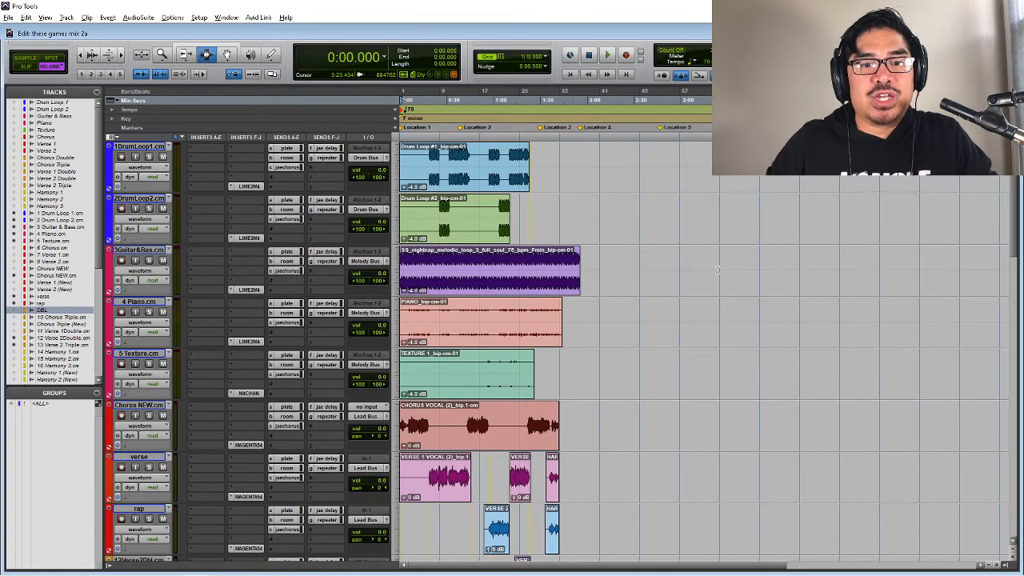
key(ctrl+bracketright)
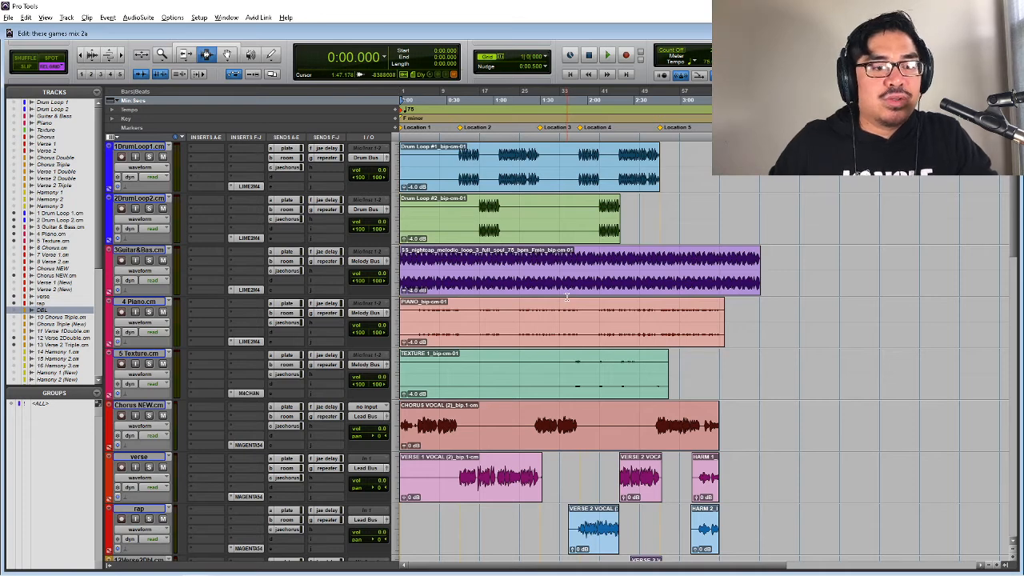
key(space)
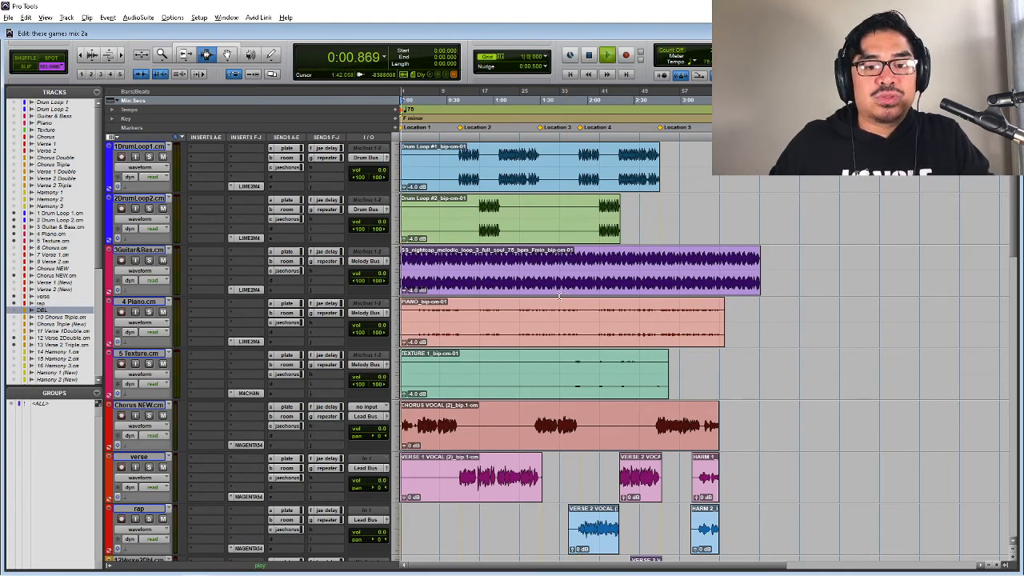
key(space)
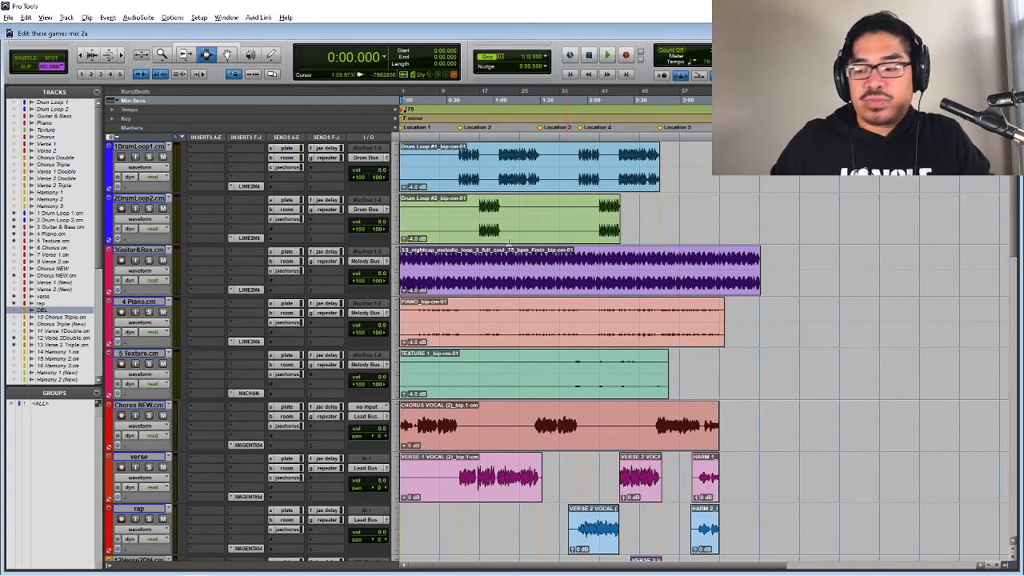
- Recall memory location 2, select 0:38.400 to 1:04.000 on the two drum loop tracks and play the selection
key(KP_Decimal)
key(KP_2)
key(KP_Decimal)
drag(461, 181, 498, 222)
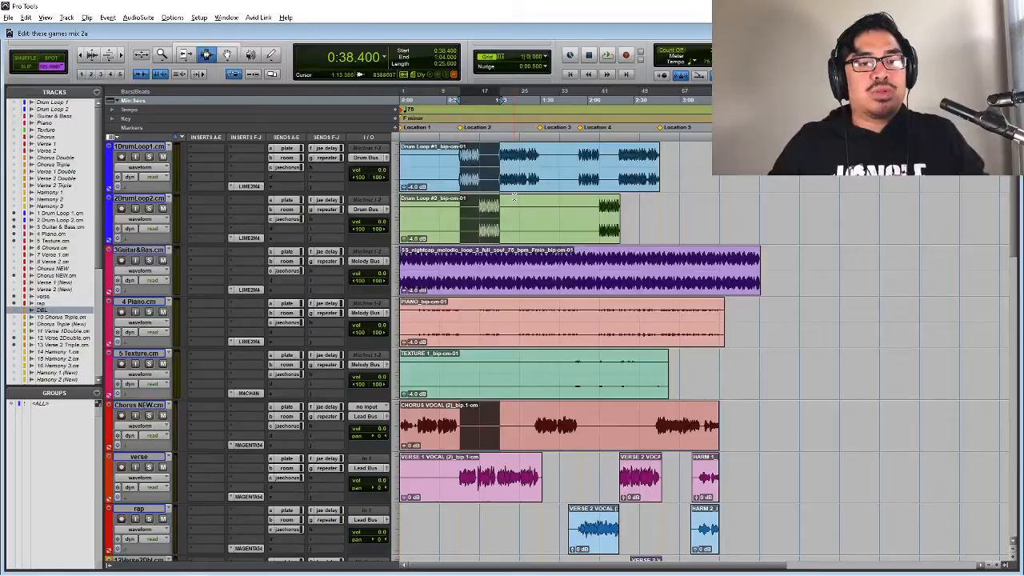
key(space)
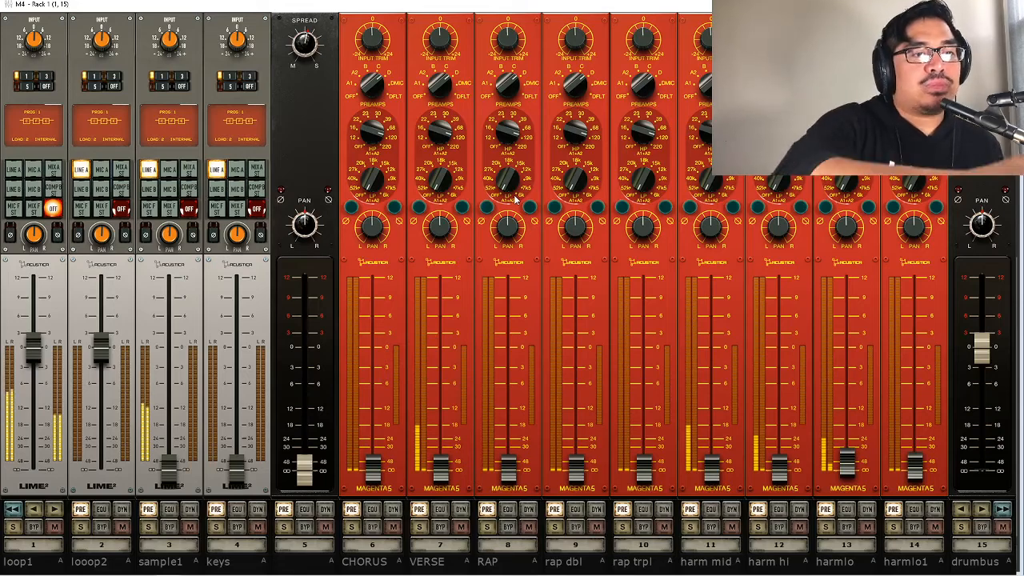
- In the M4 rack, set the loop1 channel's preamp to Line A and pull channel 2's fader fully down
click(15, 170)
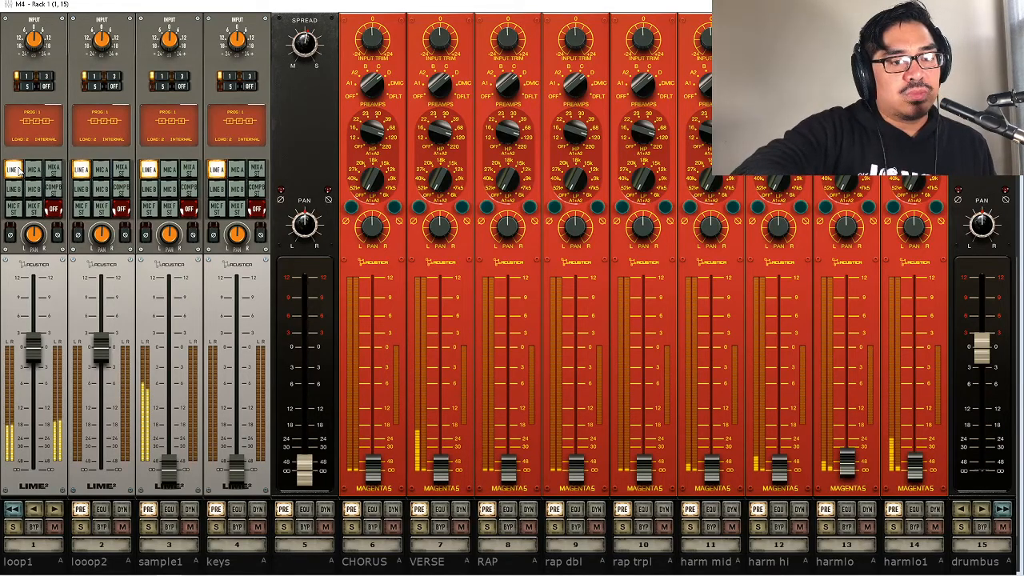
drag(101, 344, 119, 521)
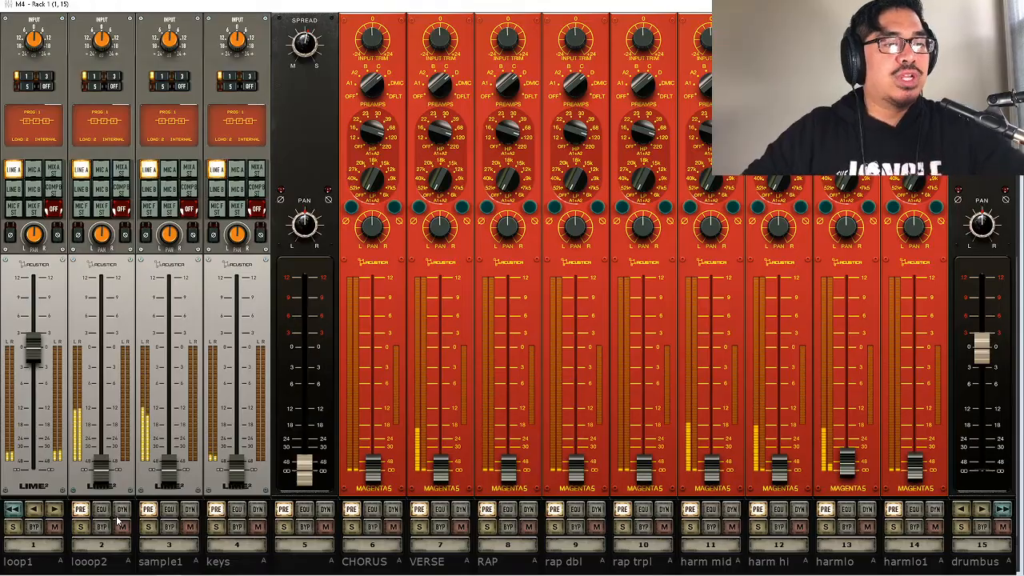
- Select 0:38.400 to 0:51.200 on the Drum Loop 1 track in Pro Tools, restart playback over it and return to the M4 rack
key(alt+Tab)
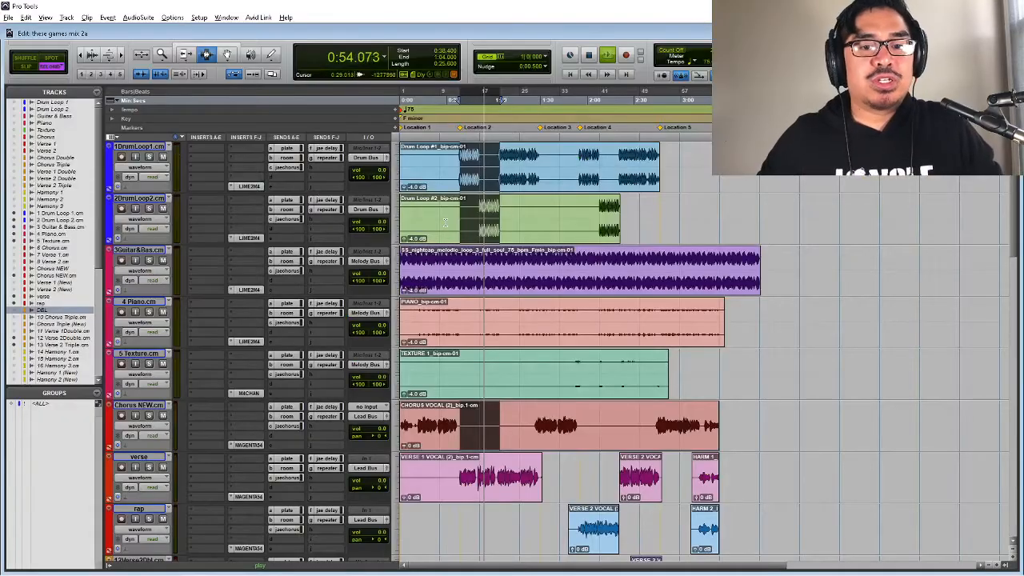
drag(458, 180, 479, 190)
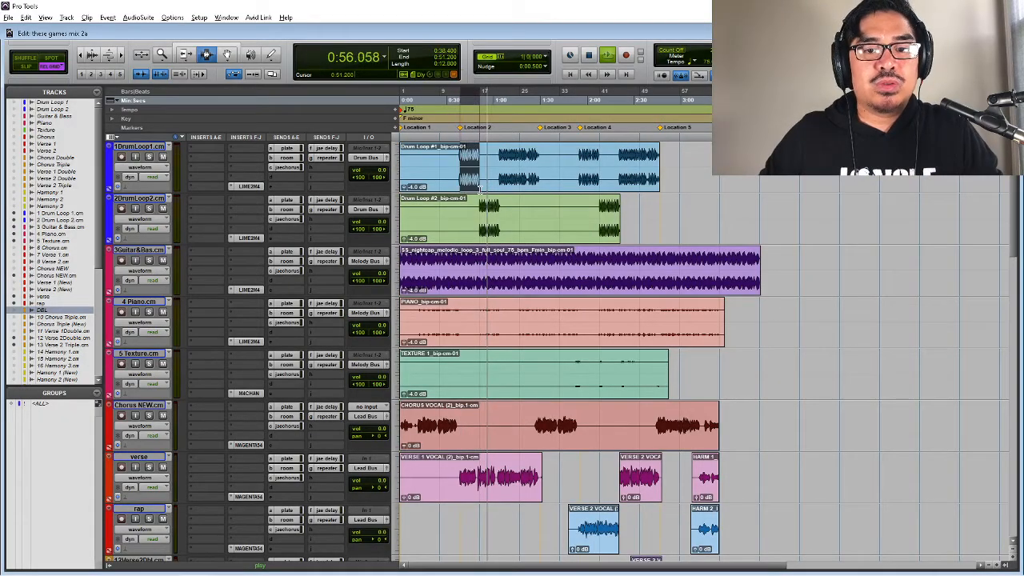
key(space)
key(space)
key(alt+Tab)
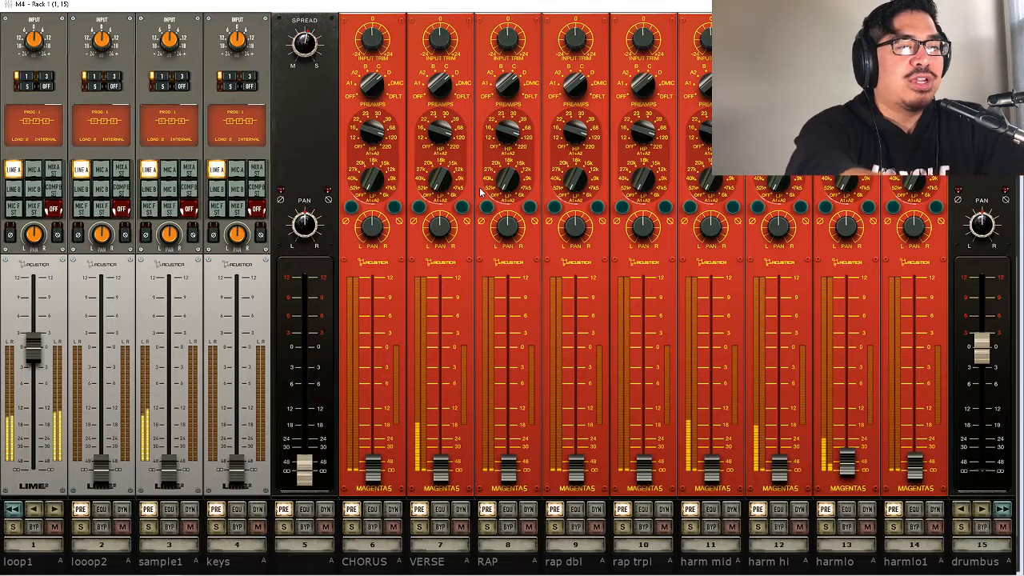
- Compare the Line B and Line A preamps on the loop1 channel during playback, ending on Line B
click(16, 189)
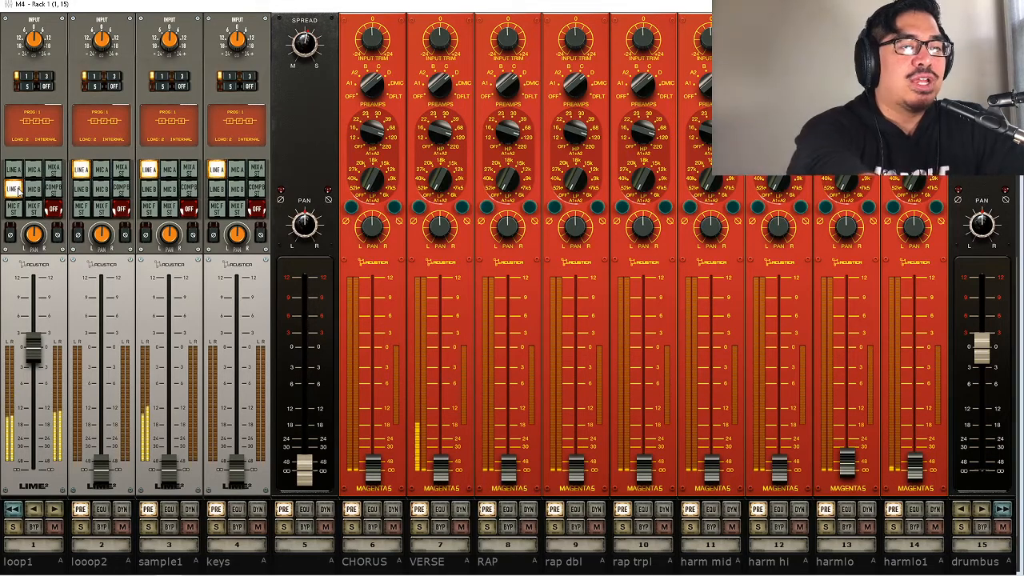
click(16, 170)
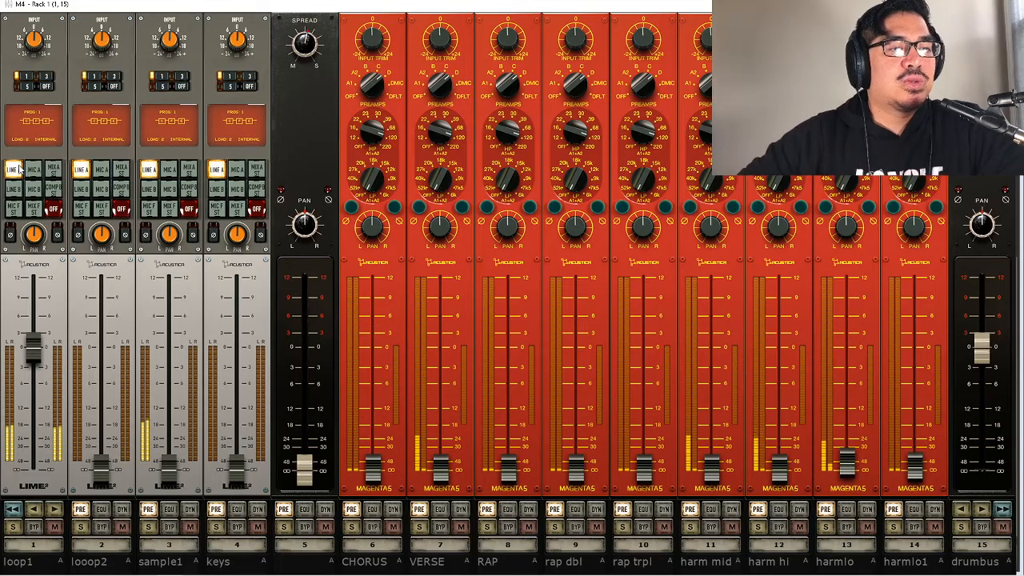
click(18, 190)
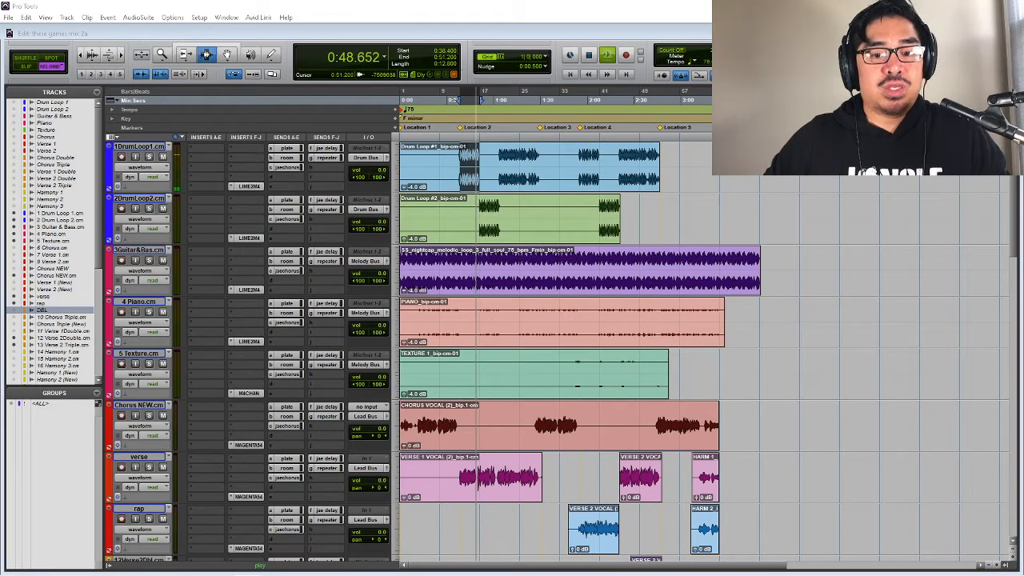
- Audition the Line A, Mic F ST and Mix F ST preamps on the loop1 channel, then set it back to Line B
click(413, 36)
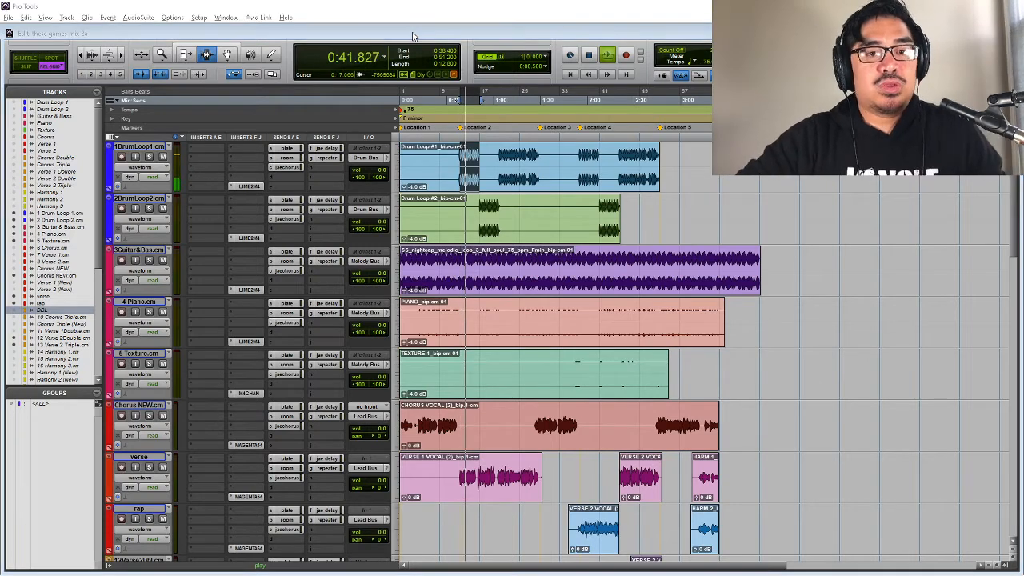
key(alt+Tab)
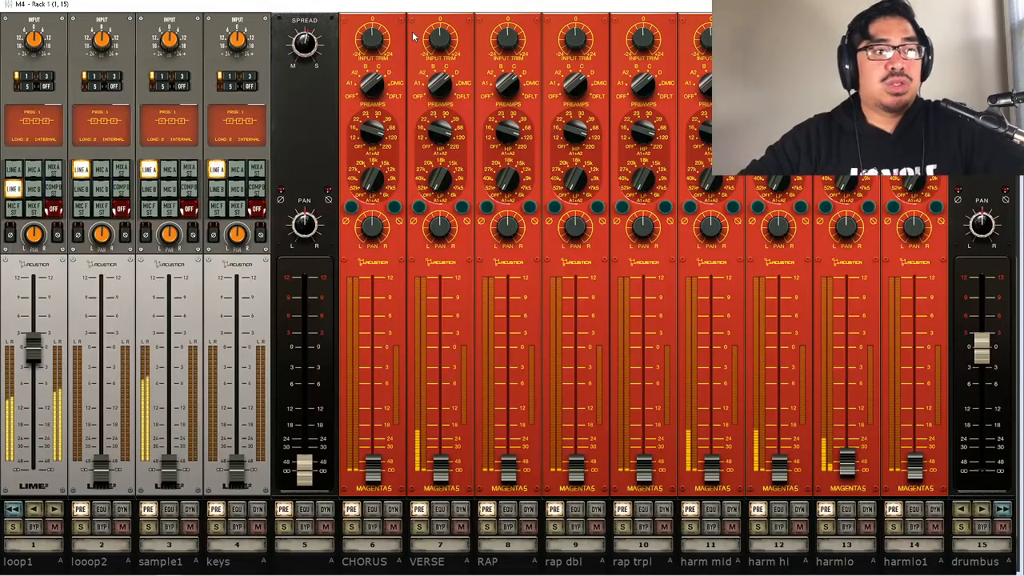
click(15, 170)
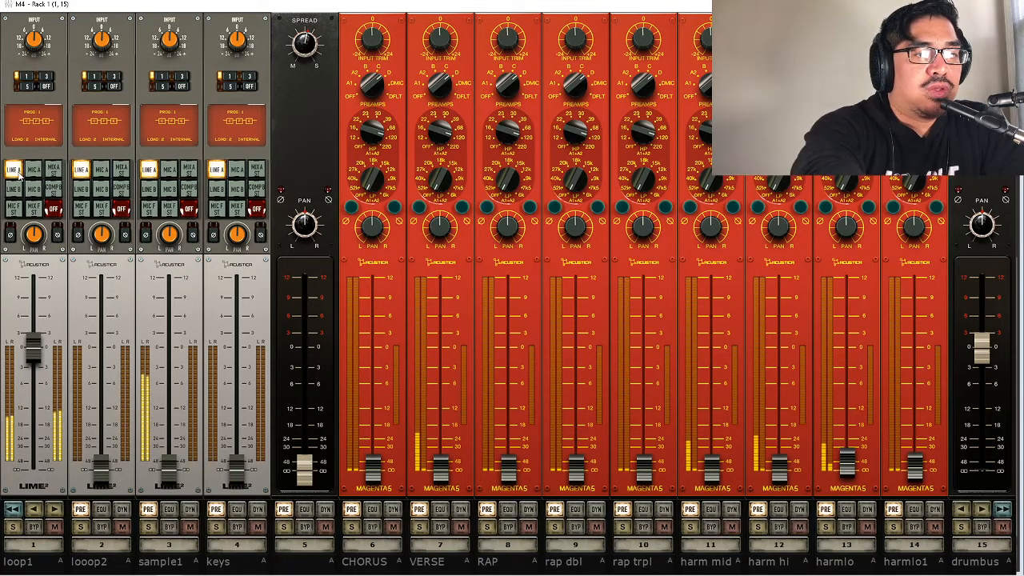
click(14, 209)
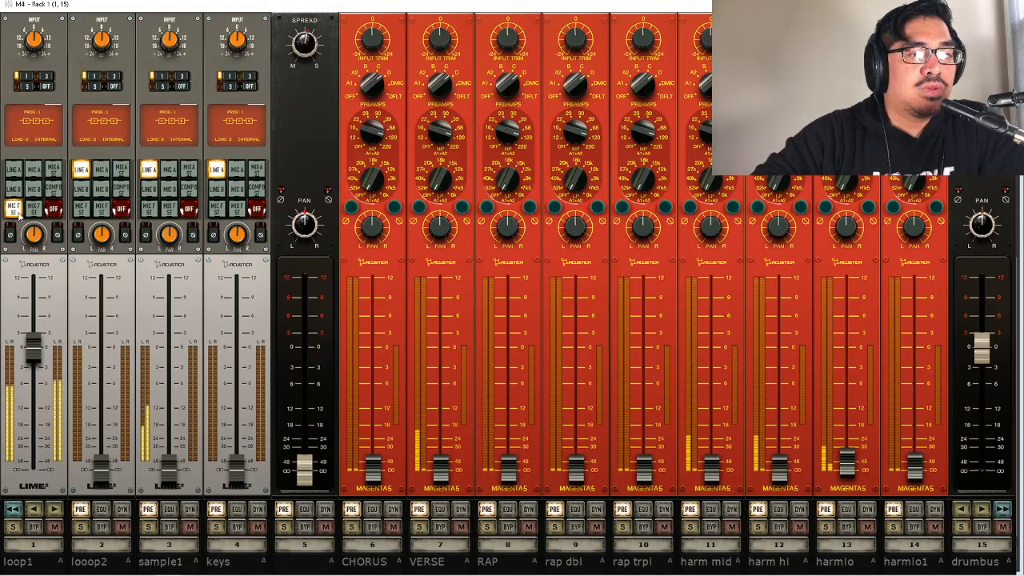
click(34, 210)
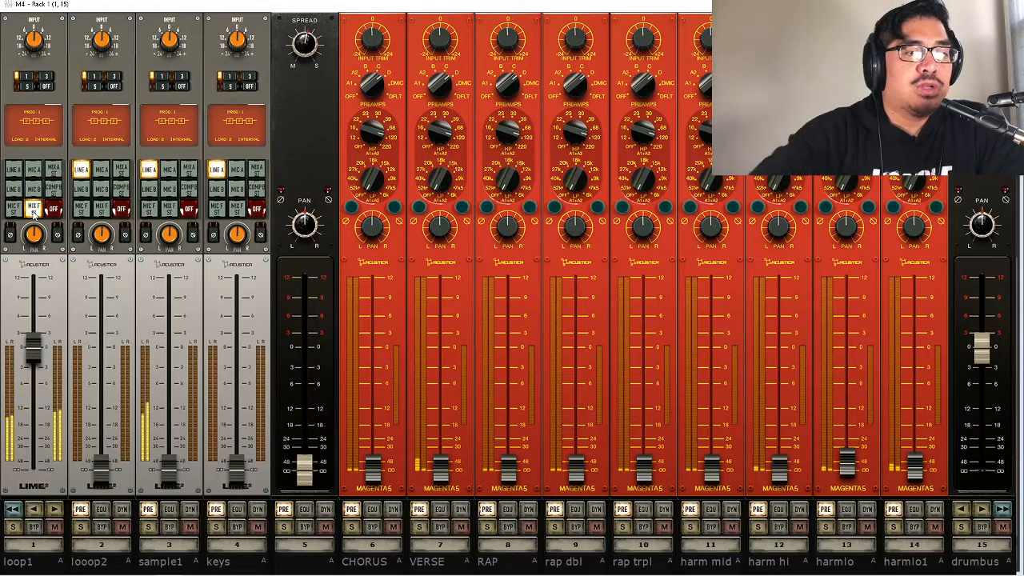
click(14, 190)
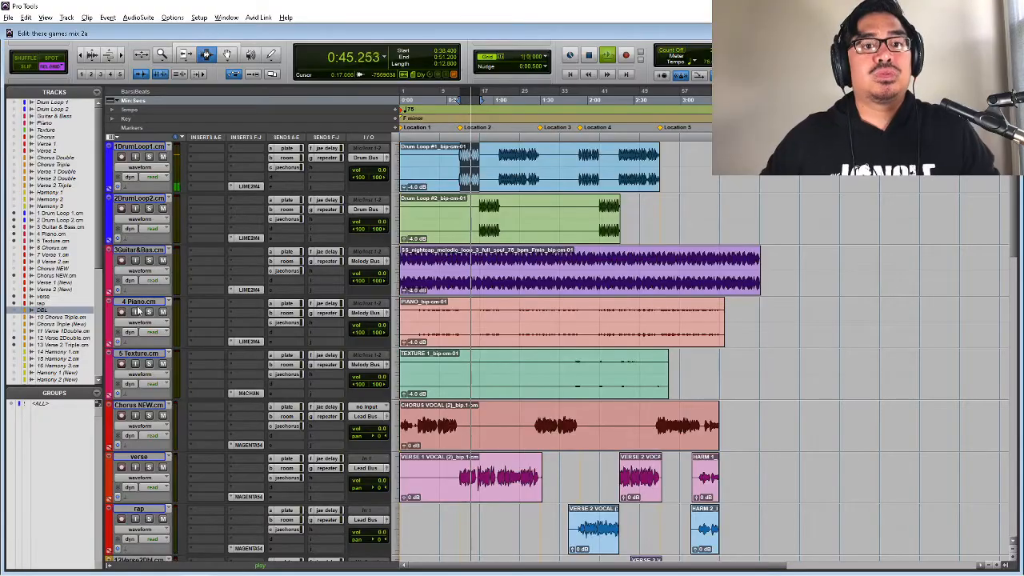
- Check the mix's loudness in Youlean Loudness Meter 2 on the Master 1 track, then close the meter and stop playback
scroll(175, 342, down, 10)
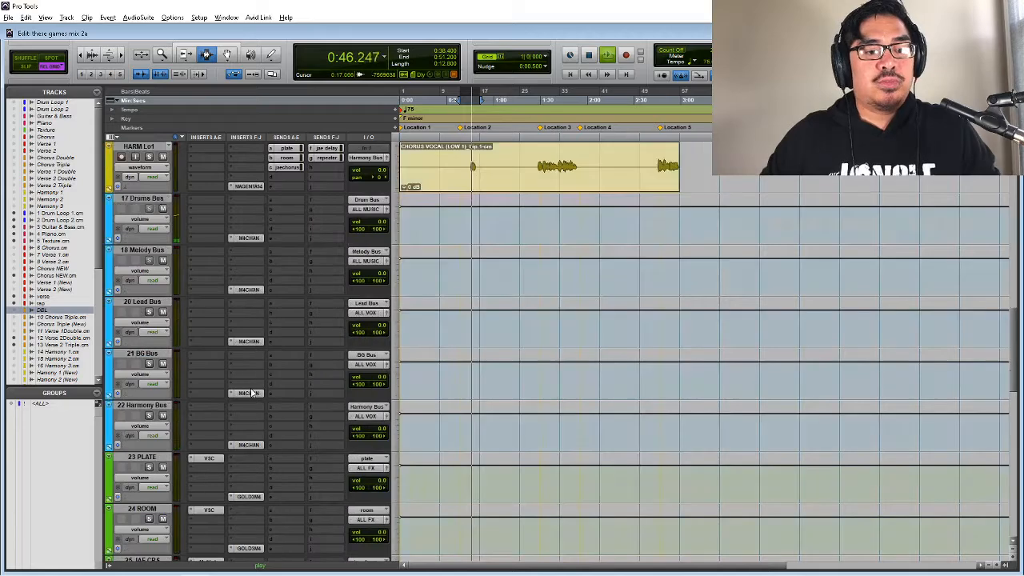
scroll(248, 402, down, 9)
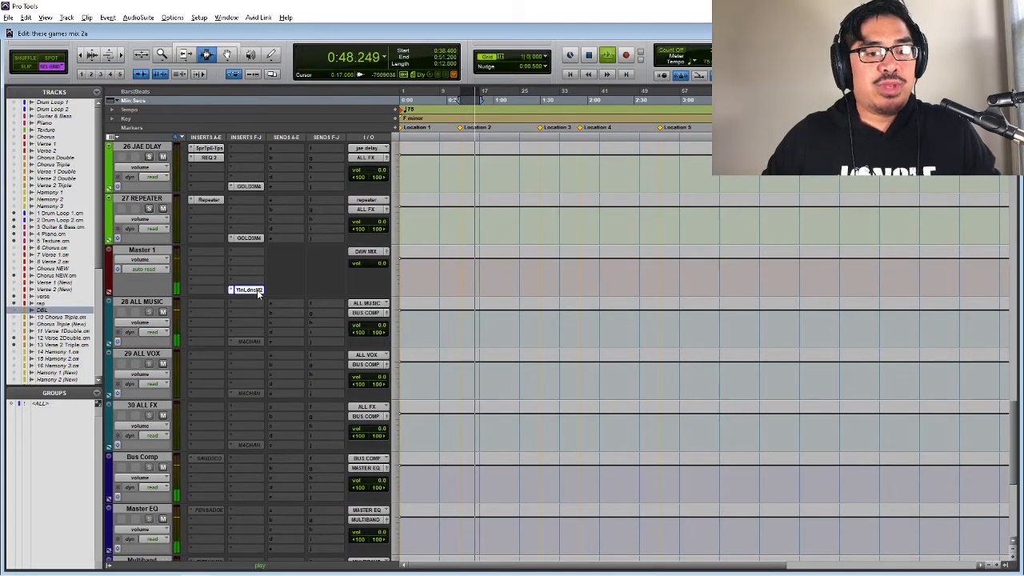
drag(391, 0, 557, 153)
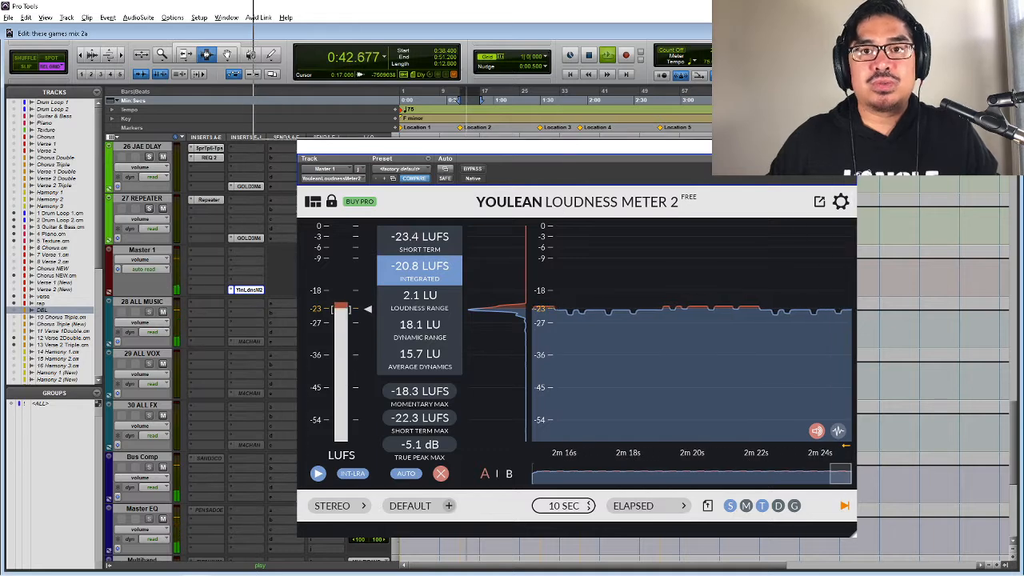
key(ctrl+w)
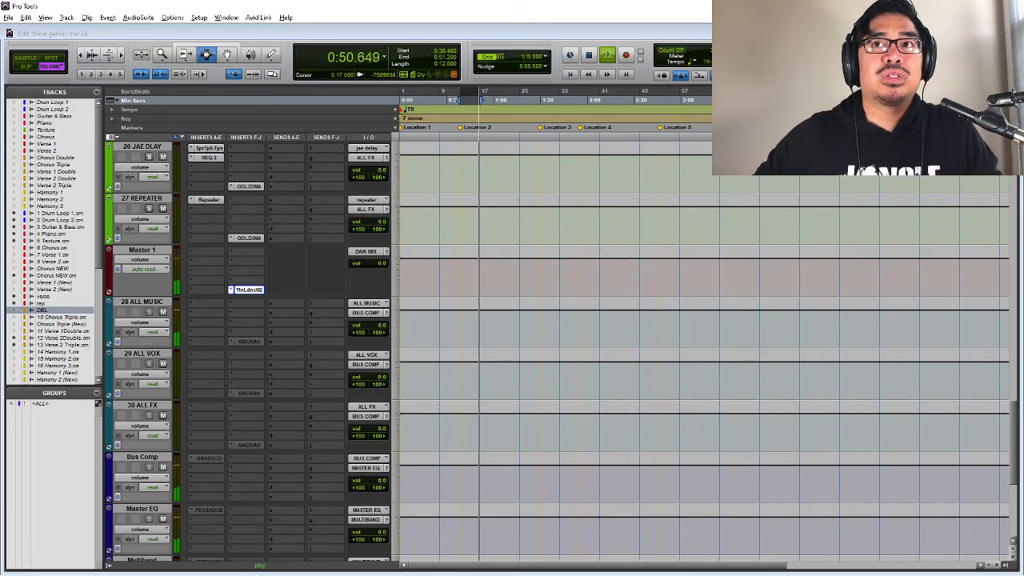
click(502, 46)
key(space)
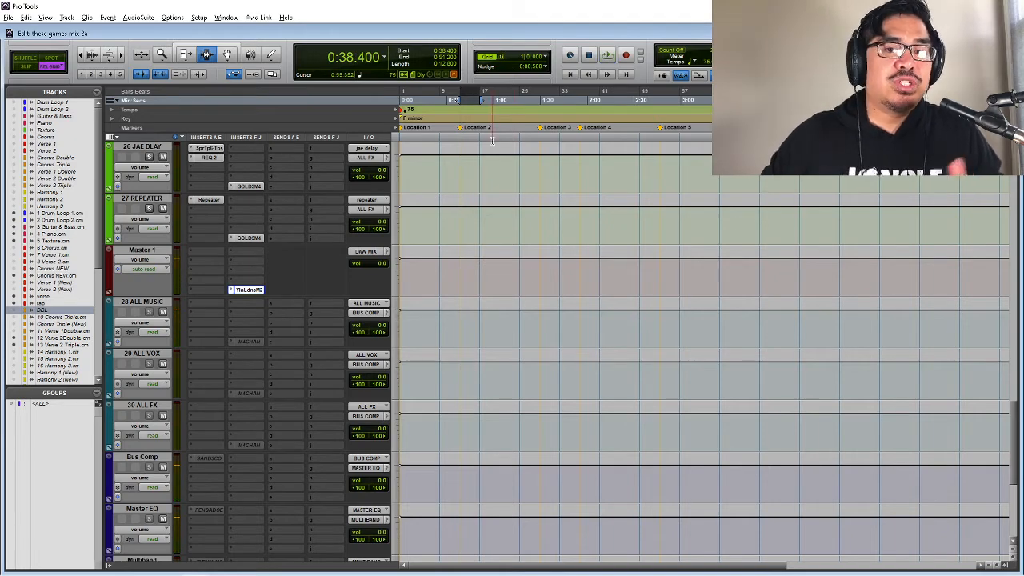
scroll(479, 240, up, 20)
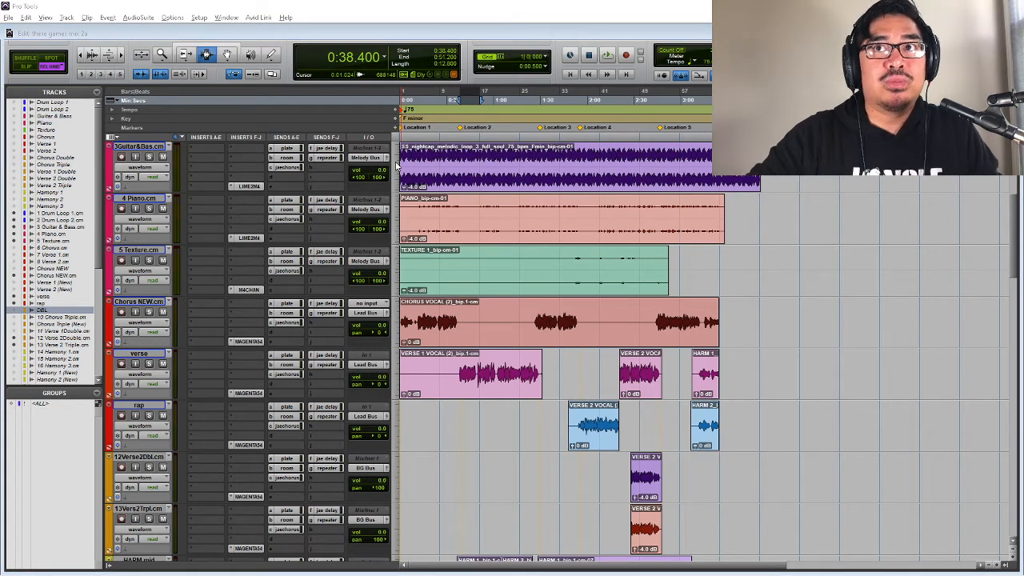
key(alt+Tab)
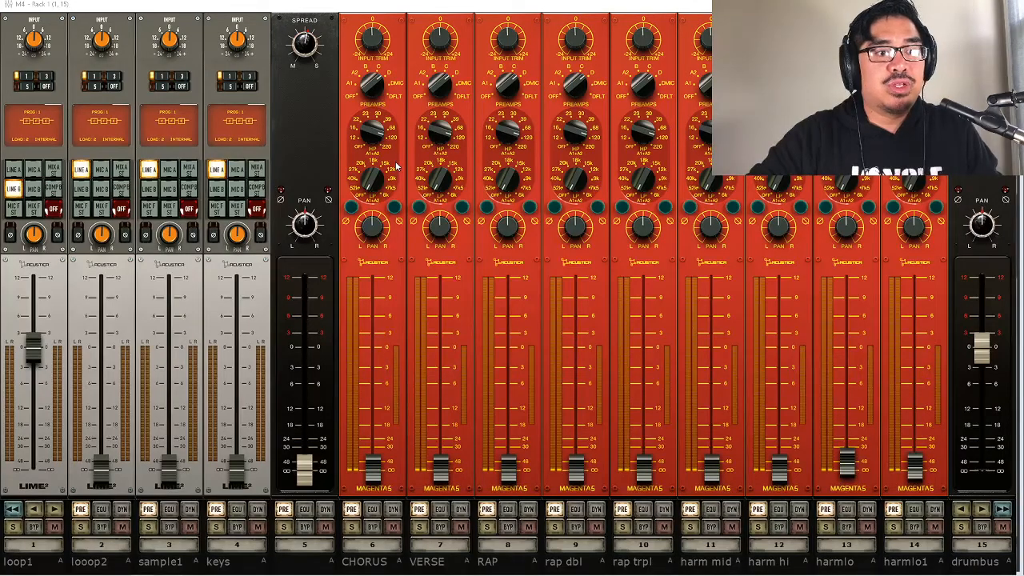
key(alt+Tab)
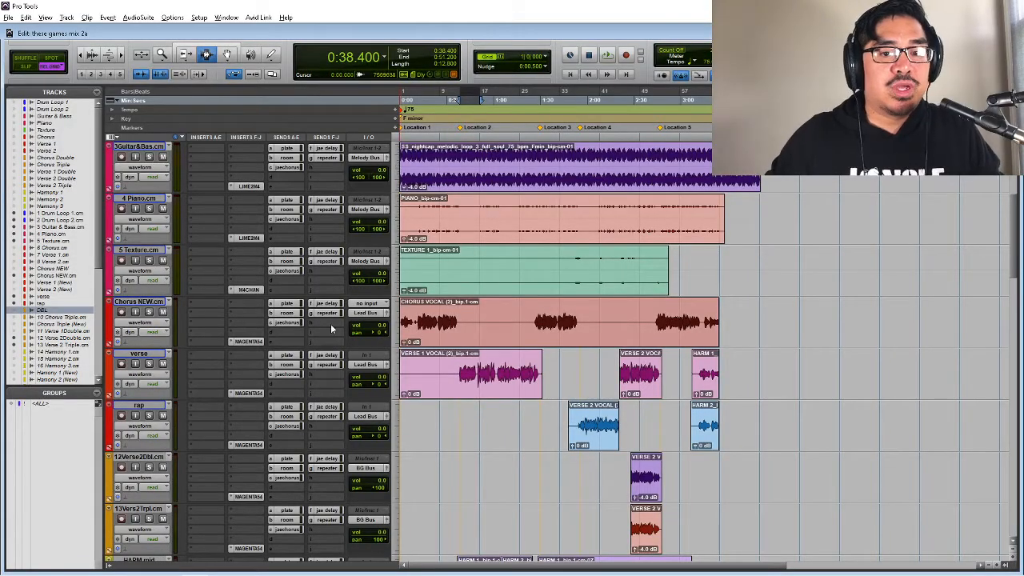
- Select the Master 1 track and bring its channel strip into view in the maximized Mix window
scroll(443, 308, down, 15)
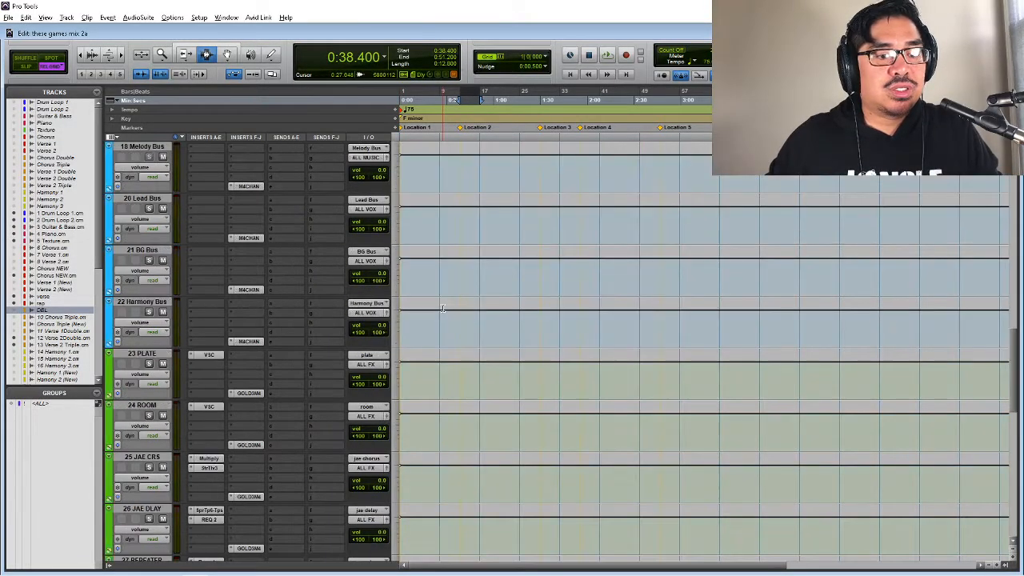
scroll(443, 308, down, 4)
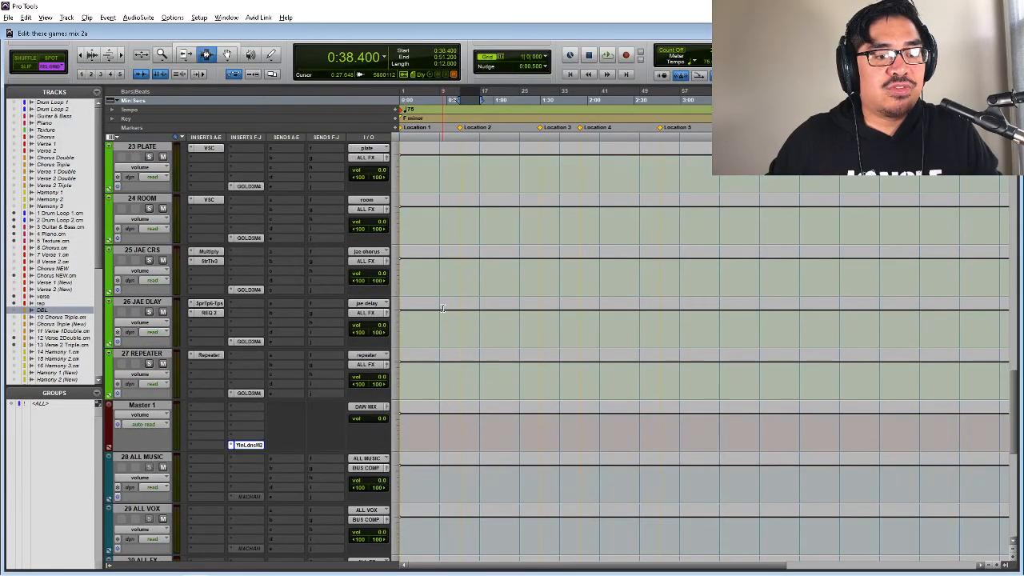
click(152, 403)
key(ctrl+equal)
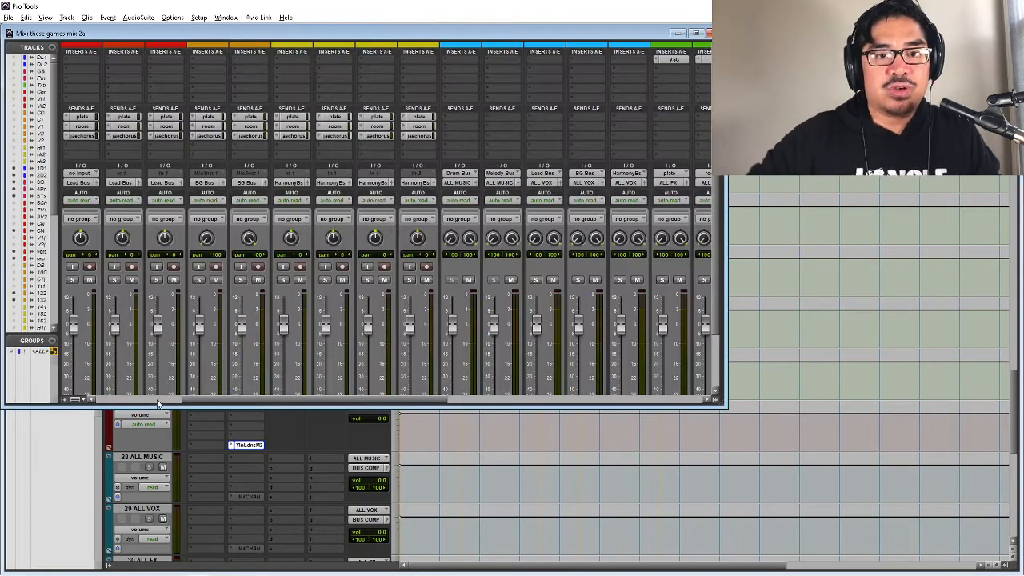
click(695, 33)
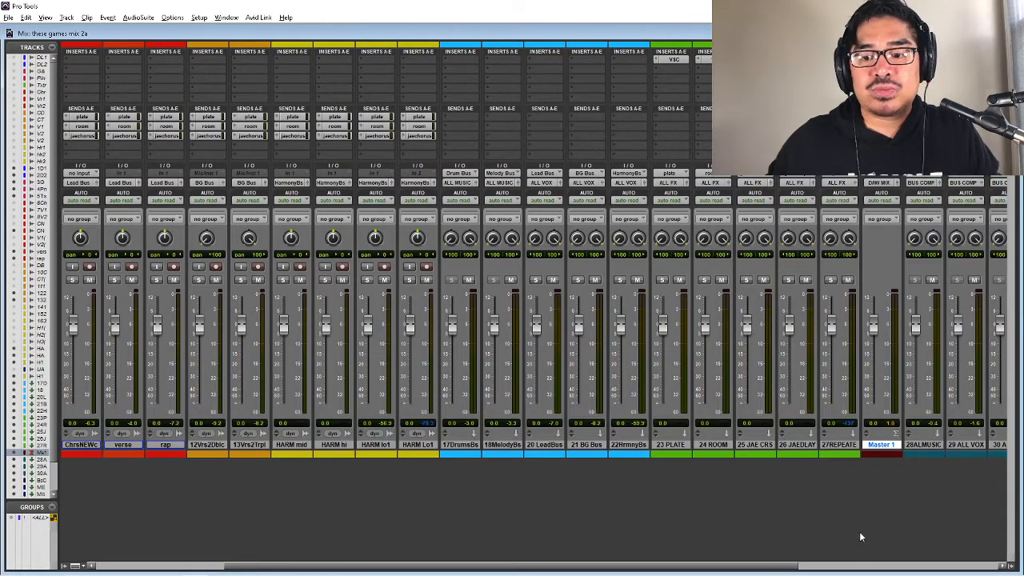
click(862, 566)
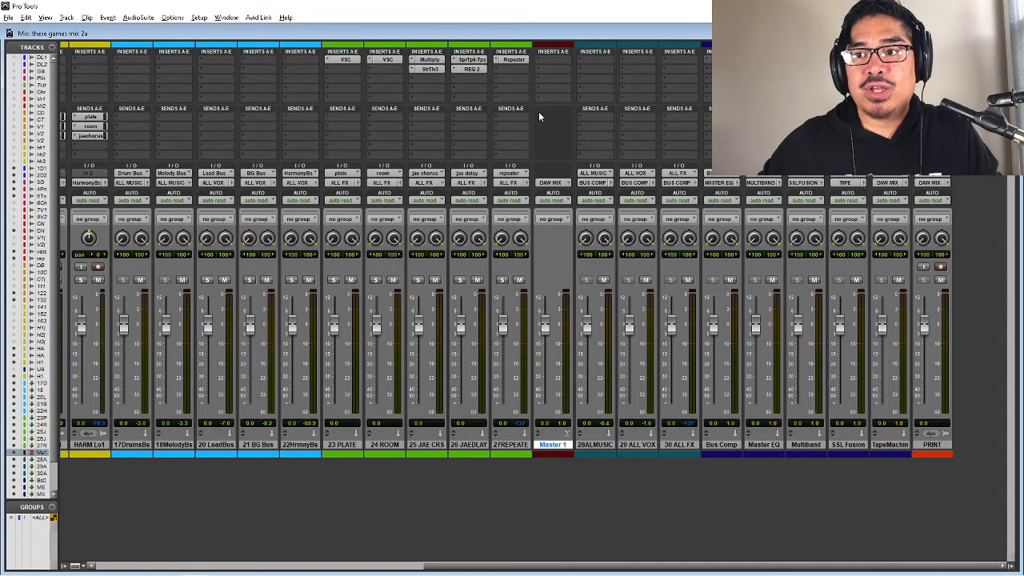
click(552, 51)
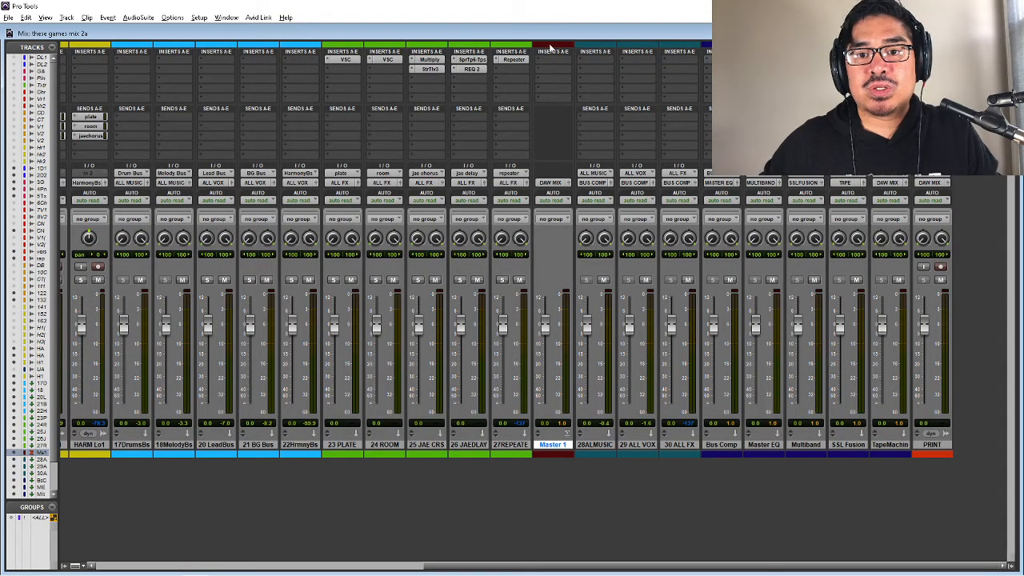
- Show Inserts F-J in the Mix window and access the loudness meter insert on the Master 1 track
click(561, 107)
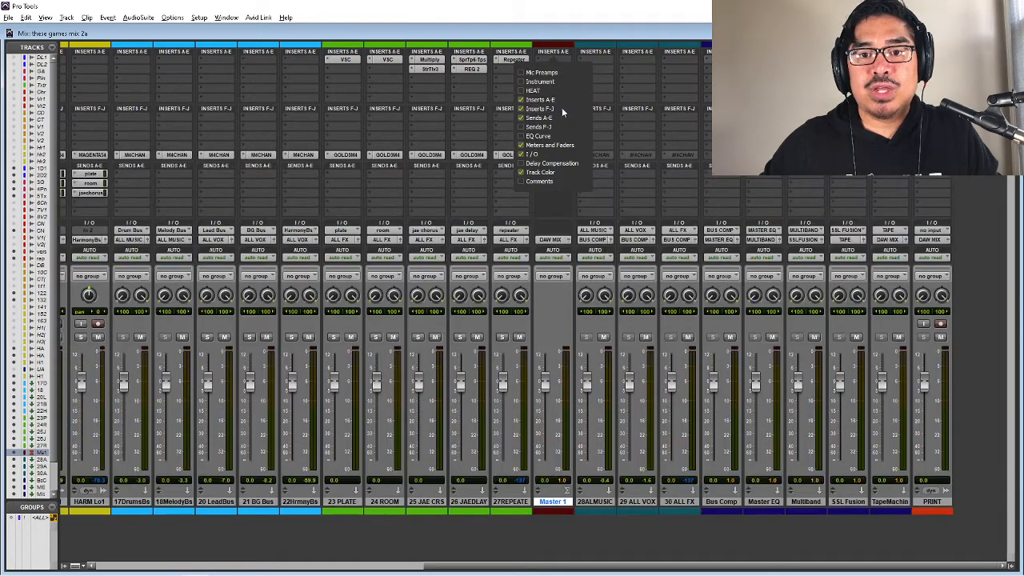
click(557, 153)
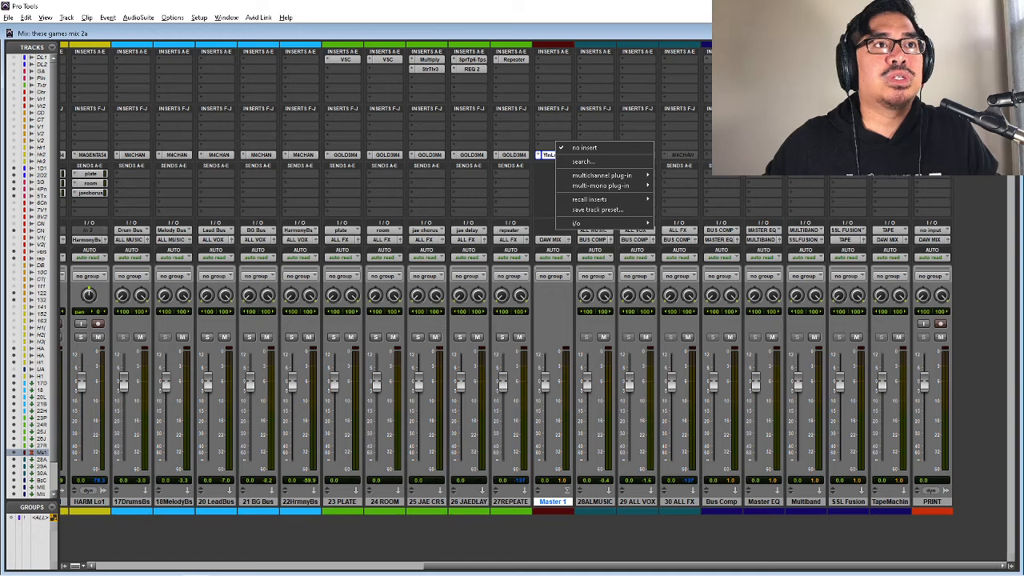
click(554, 194)
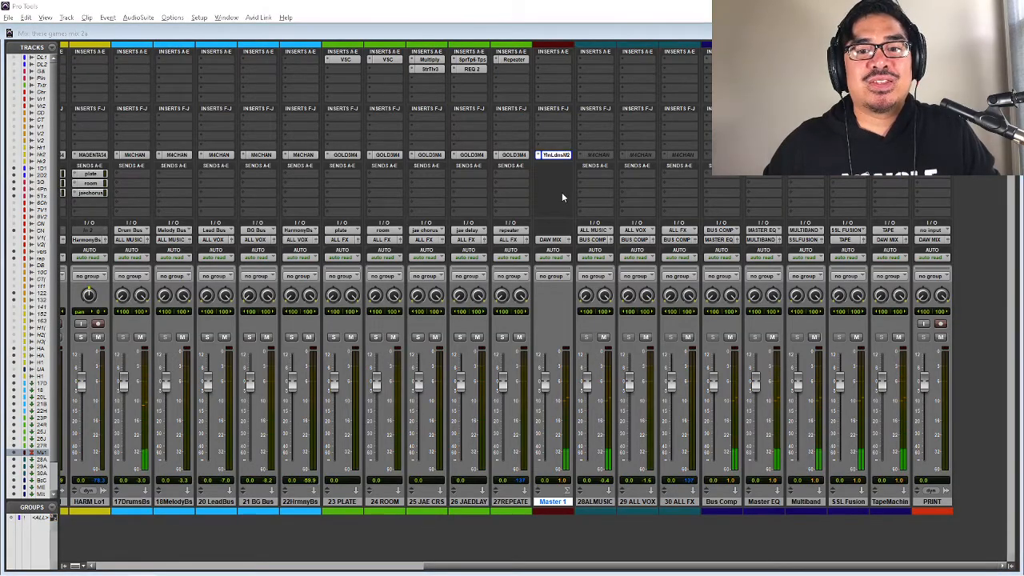
click(558, 158)
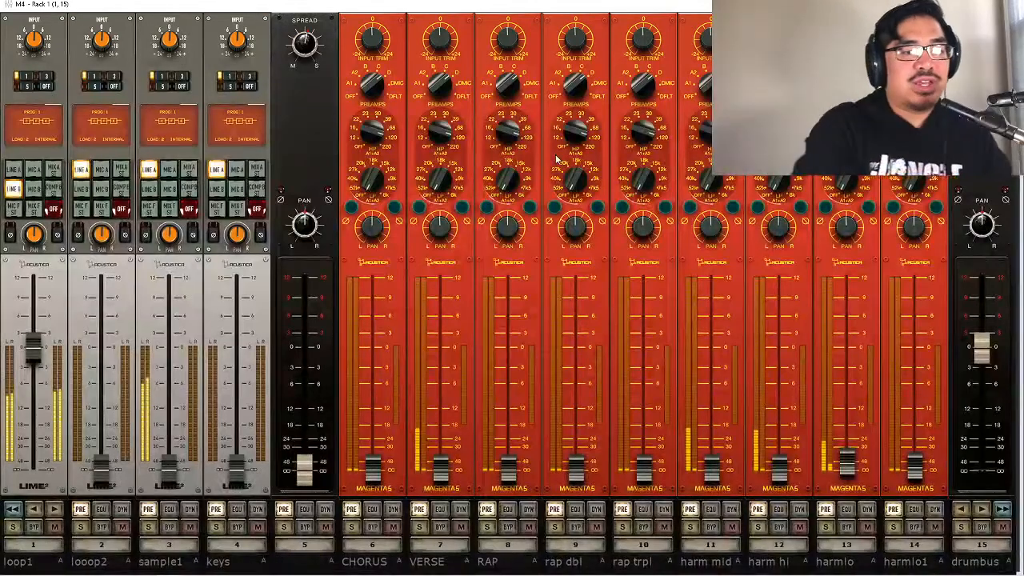
- Lower the loop1 fader in the M4 rack to about -4 dB, checking the Master 1 level in the Mix window
drag(32, 344, 76, 392)
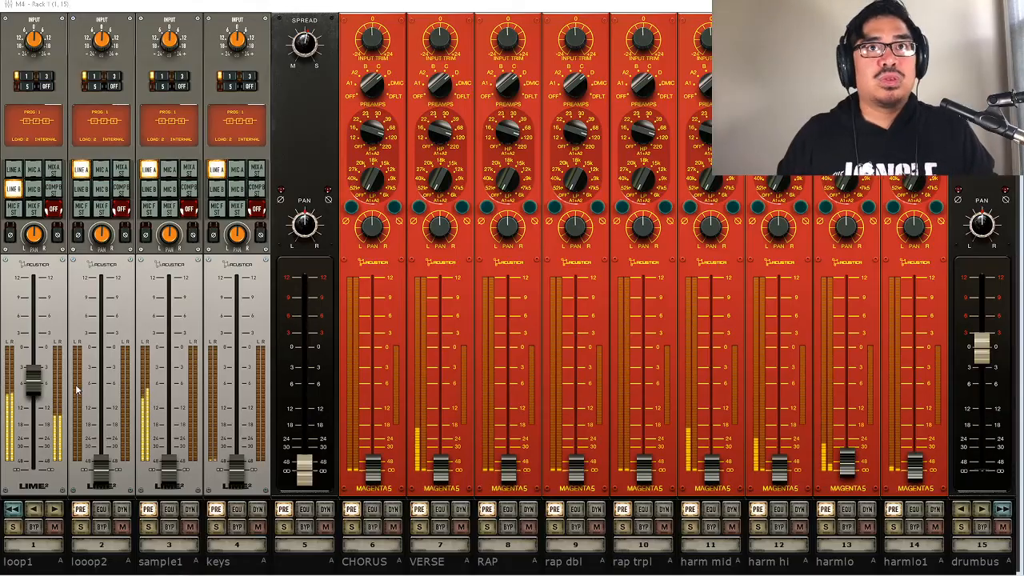
key(alt+Tab)
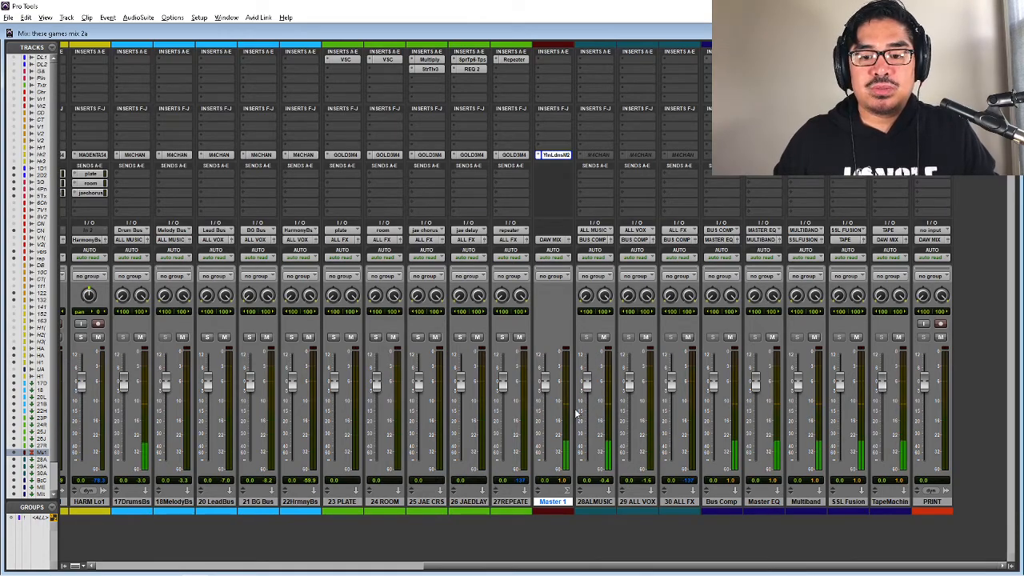
key(alt+Tab)
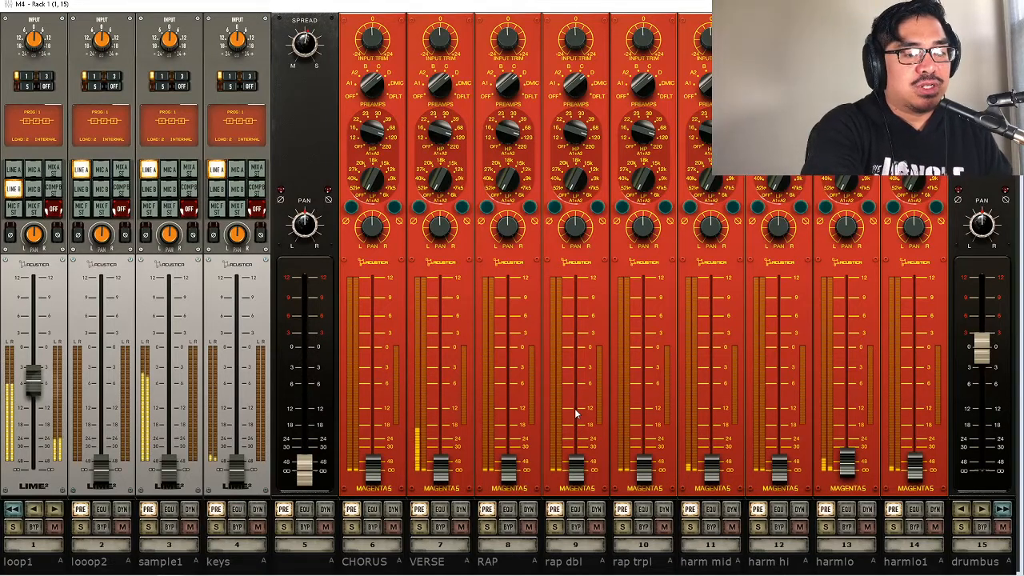
drag(47, 385, 56, 376)
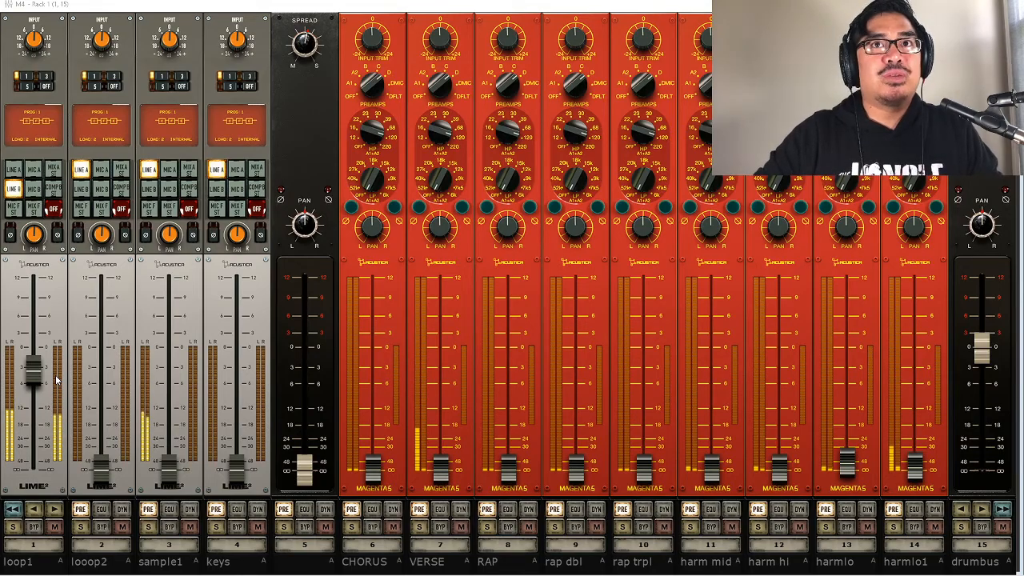
key(alt+Tab)
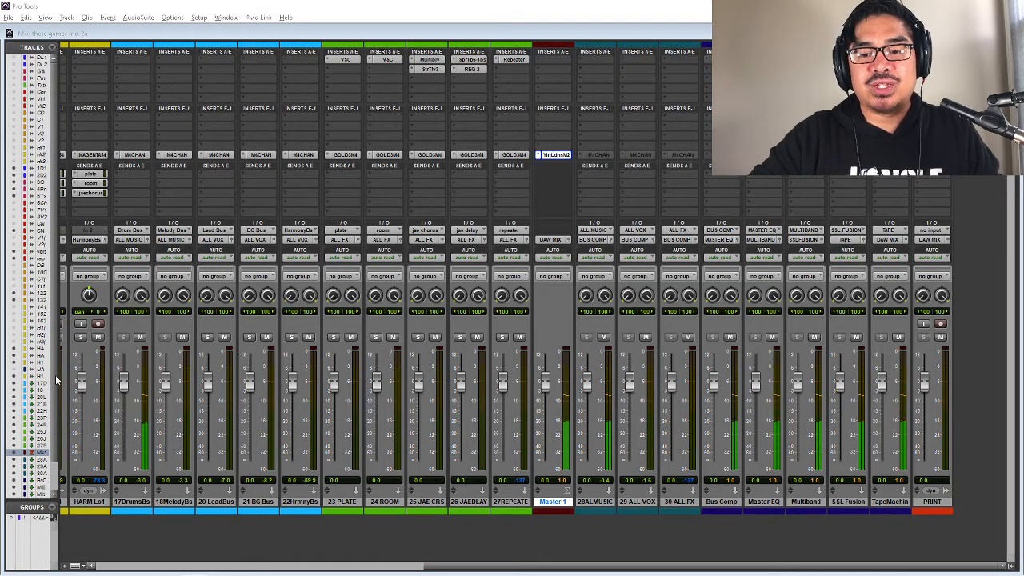
- Select a loop section across both drum loop tracks in the Edit window starting at 0:44.800, and return to the M4 rack
key(ctrl+equal)
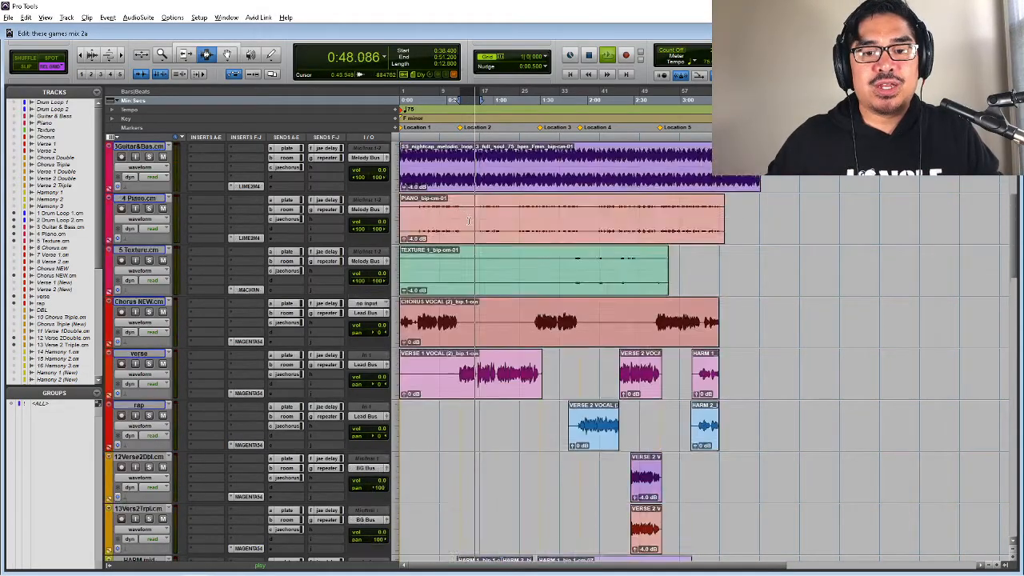
scroll(469, 220, up, 2)
drag(459, 159, 499, 230)
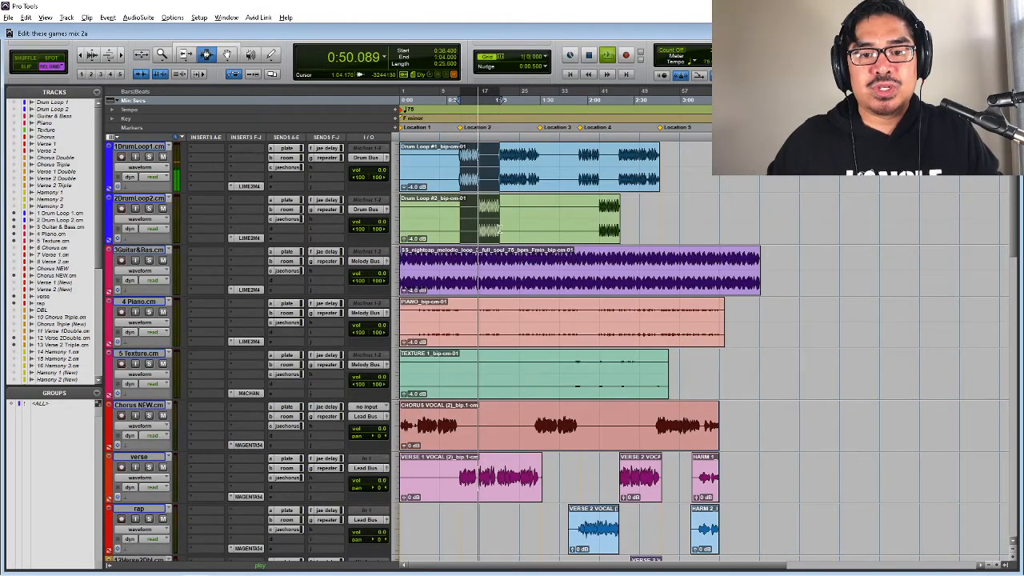
key(space)
key(space)
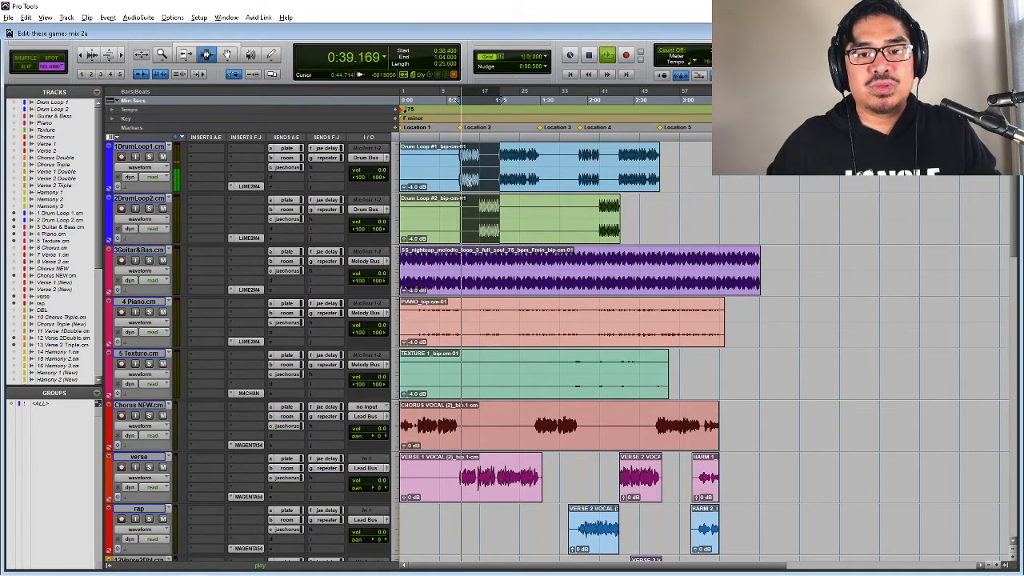
drag(468, 181, 489, 217)
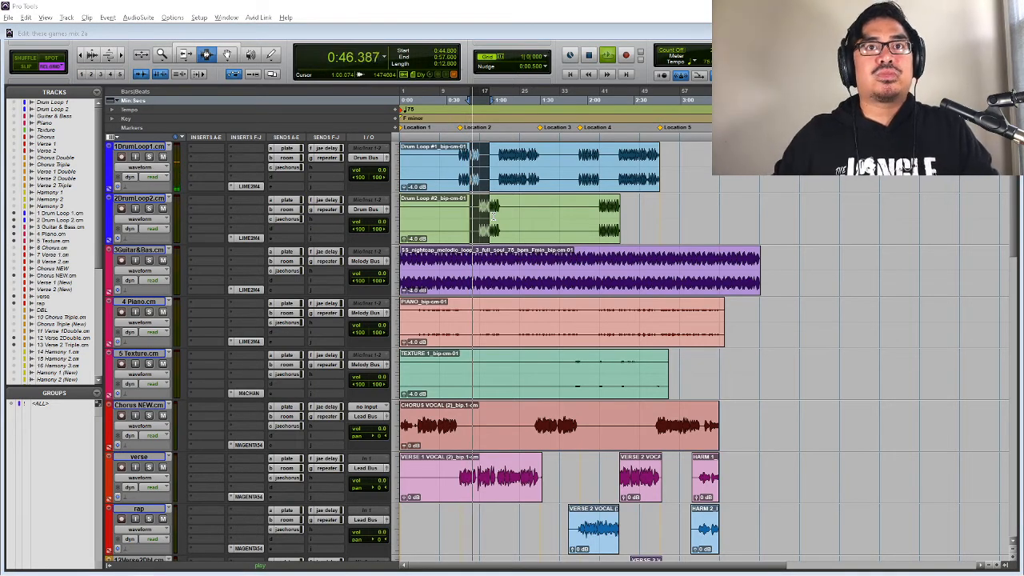
key(alt+Tab)
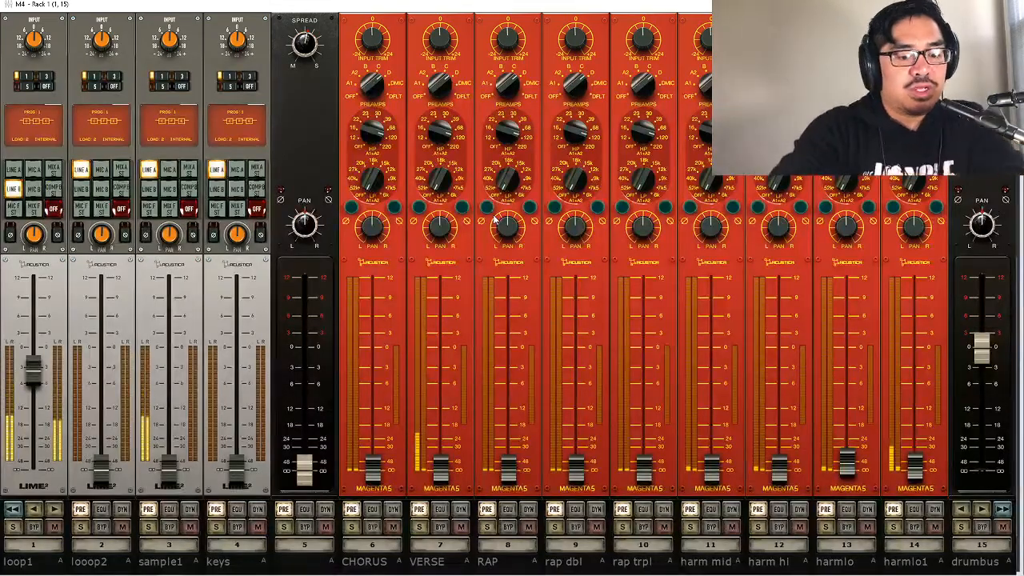
- Raise the looop2 fader to about -4 dB and set its channel preamp to Line B
drag(101, 461, 101, 383)
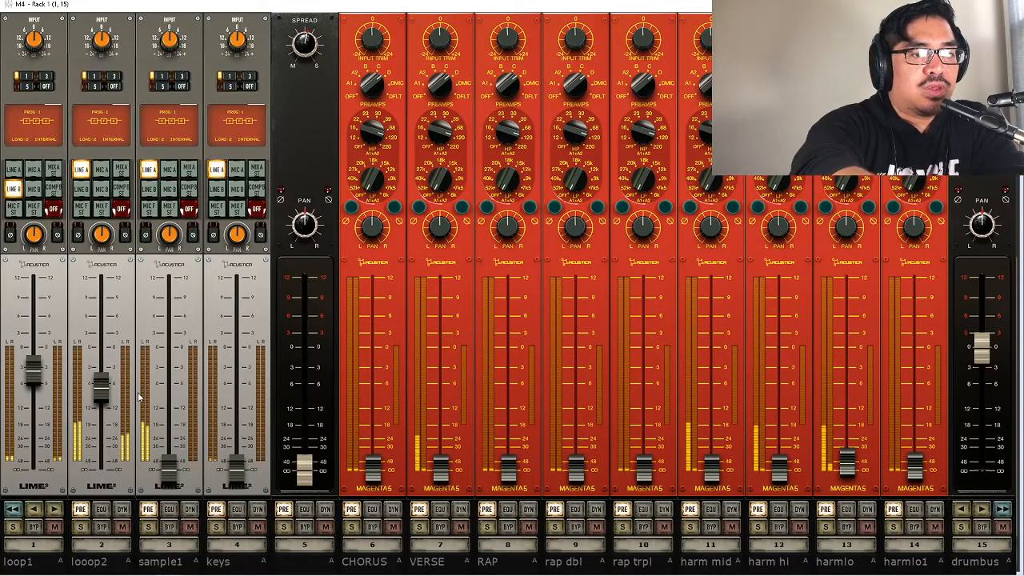
click(85, 189)
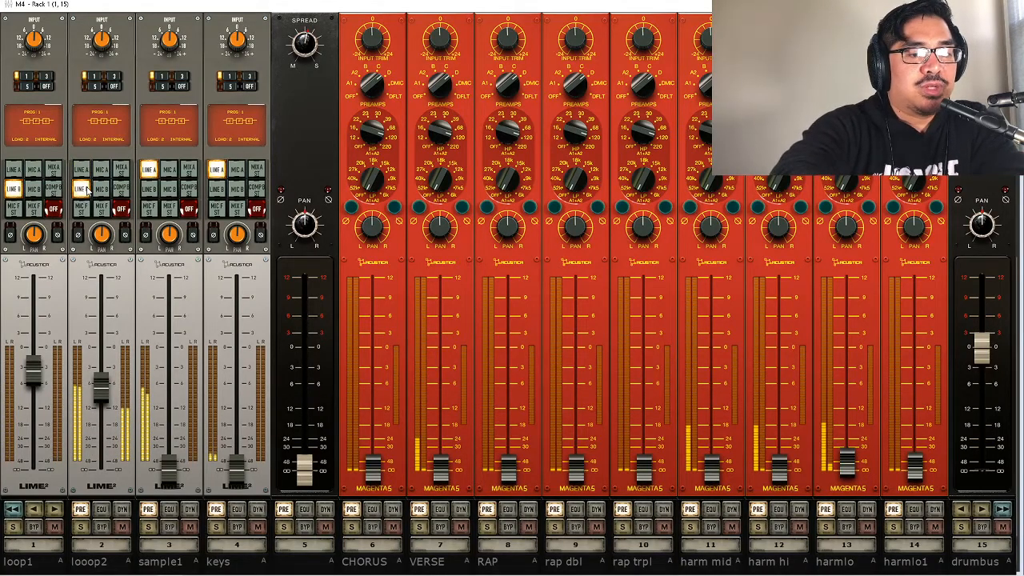
drag(111, 387, 119, 386)
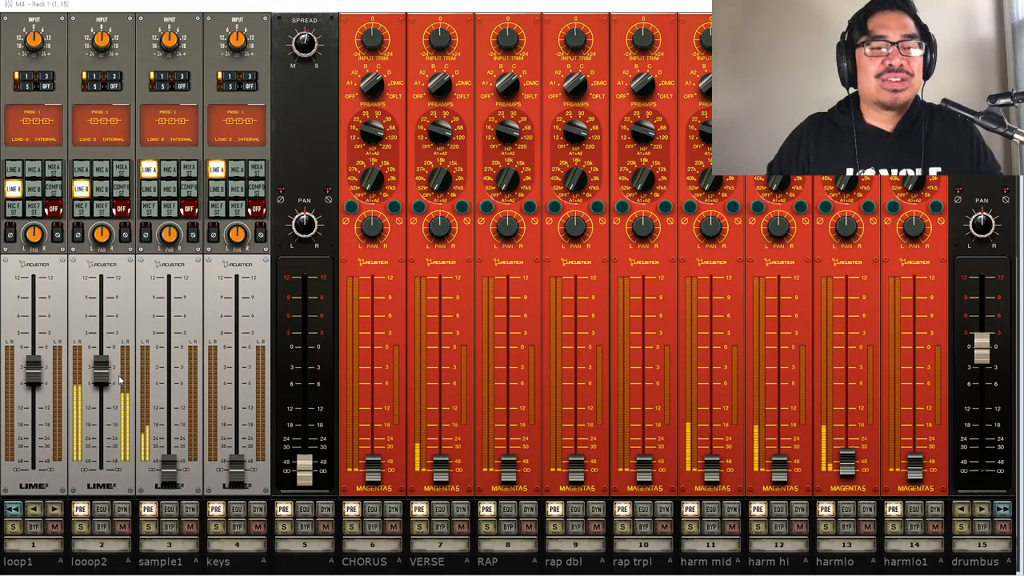
- Restart playback of the selected section and raise the sample1 fader in the M4 rack to about -10 dB
key(alt+Tab)
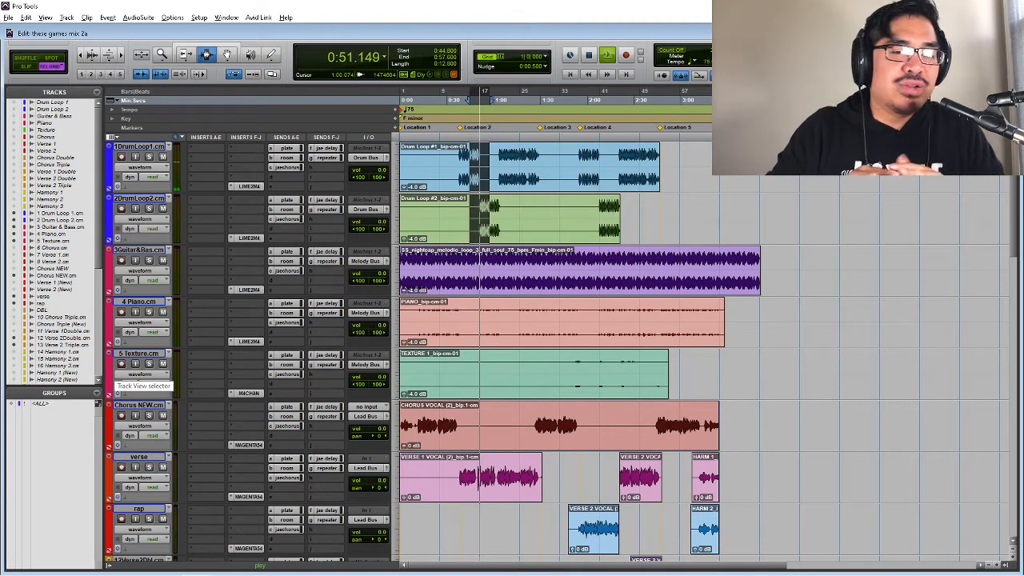
key(space)
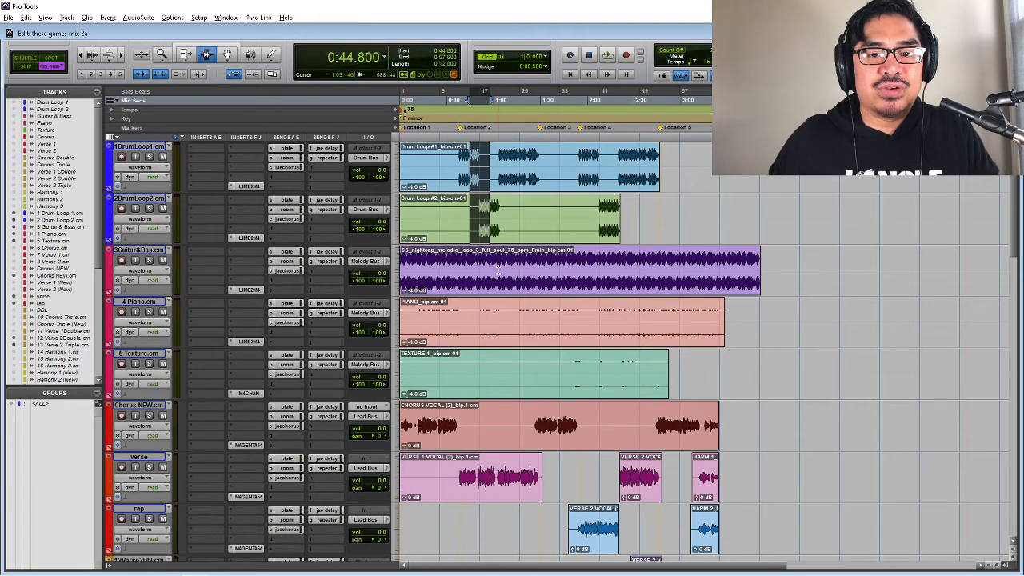
key(alt+Tab)
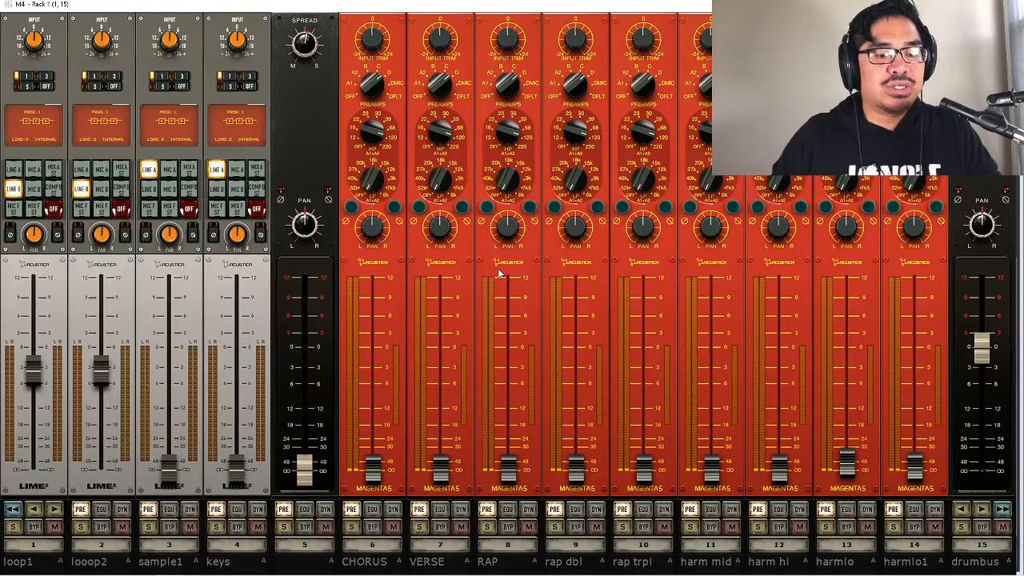
key(alt+Tab)
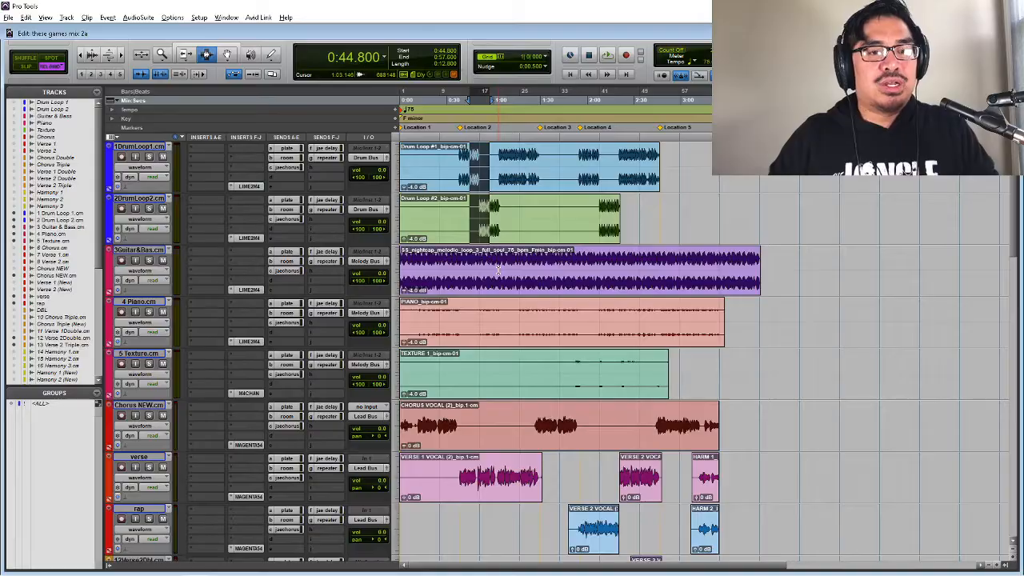
key(space)
key(alt+Tab)
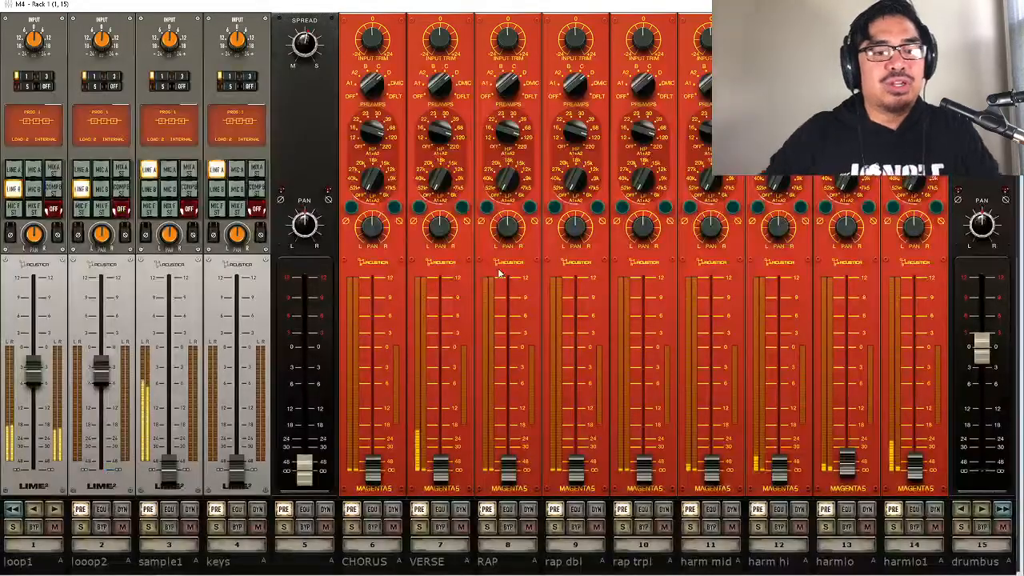
drag(169, 464, 202, 422)
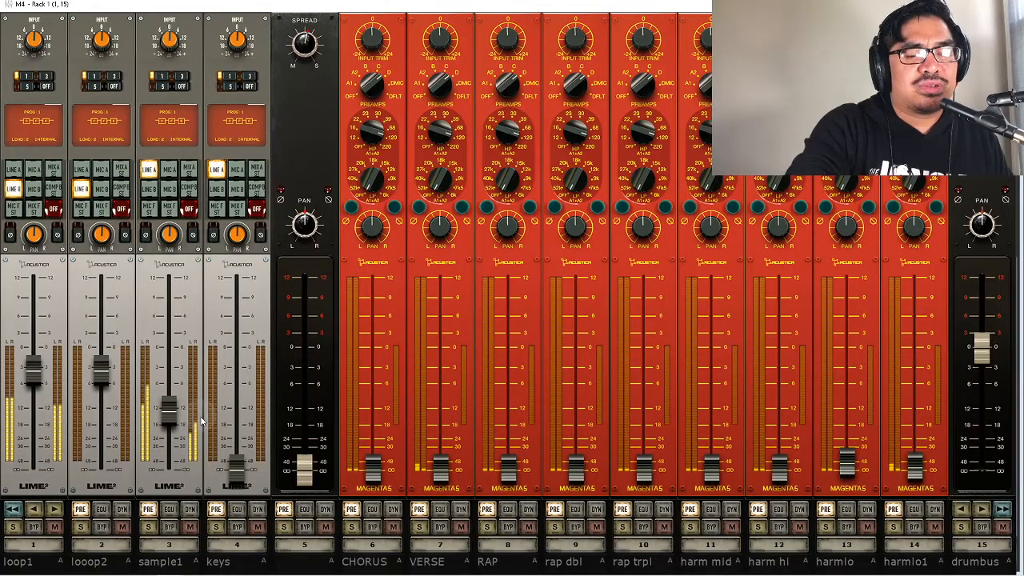
drag(201, 421, 192, 405)
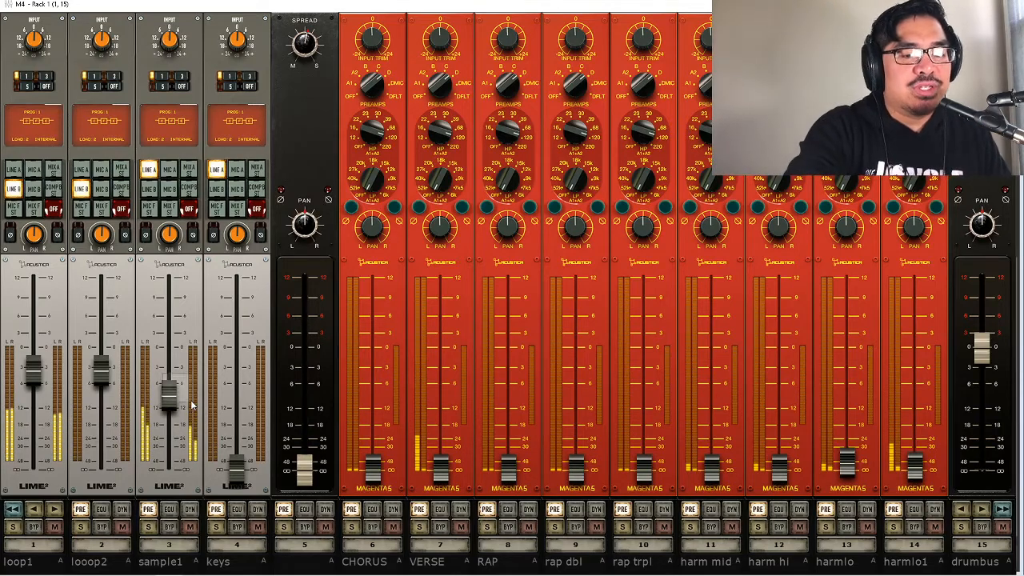
drag(177, 403, 185, 408)
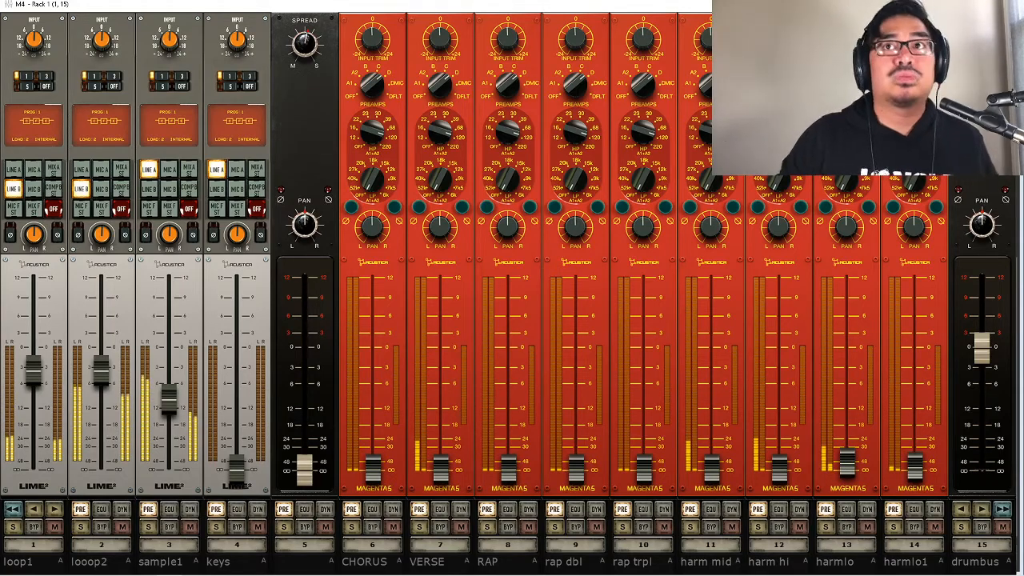
- Replay the selected section from its start and fine-tune the sample1 fader around -10 dB against the drum loops
key(alt+Tab)
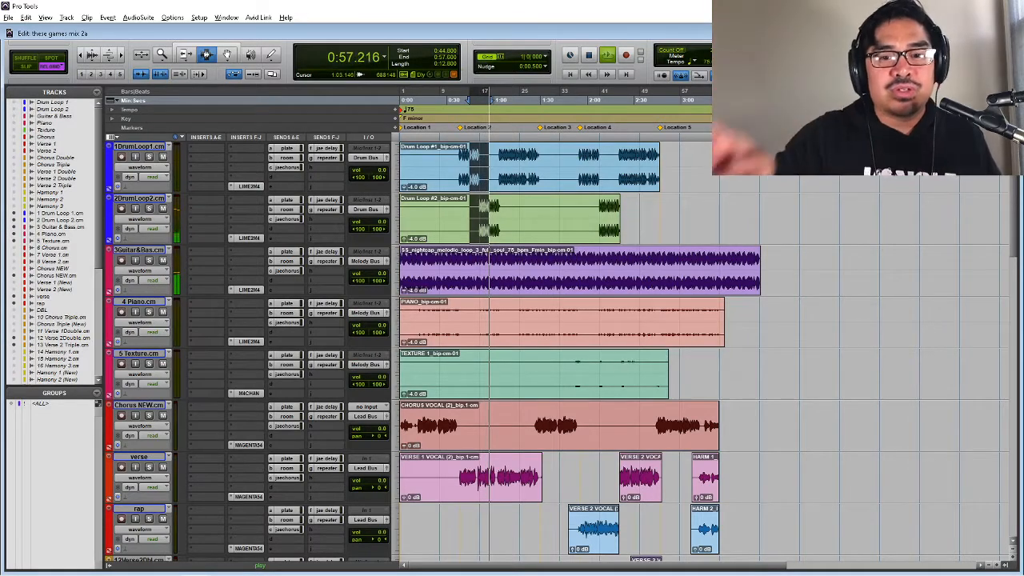
click(467, 100)
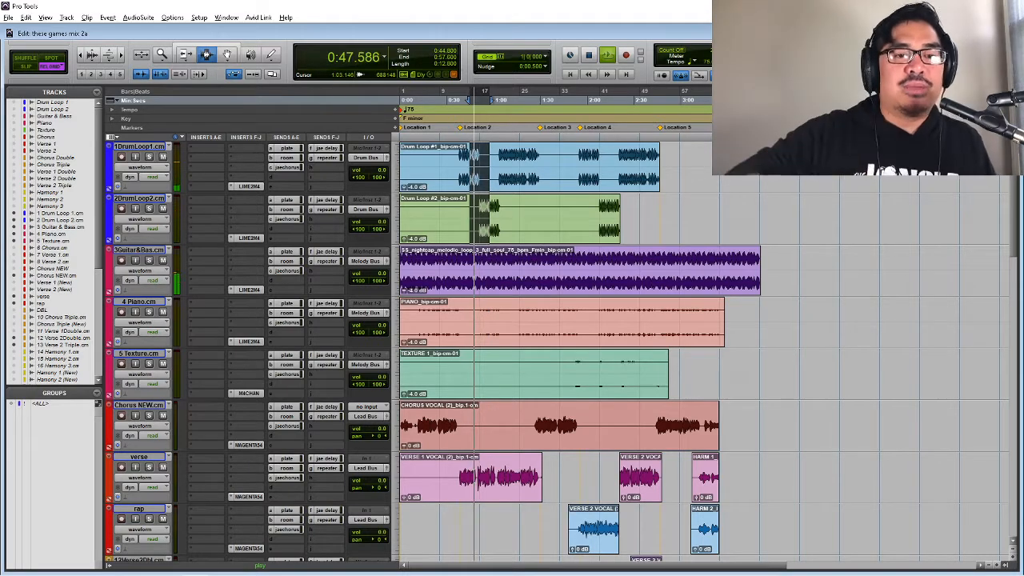
key(space)
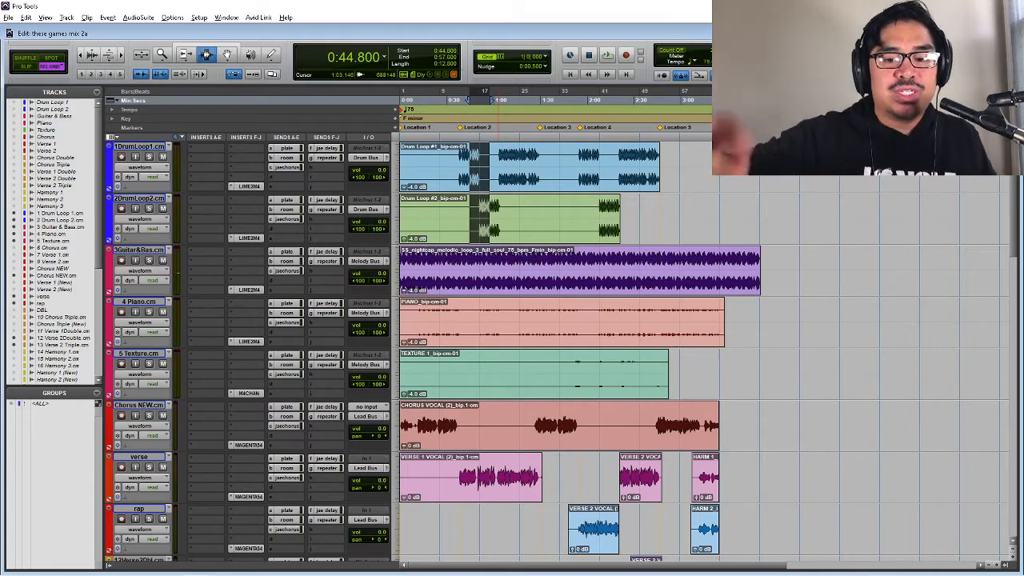
key(space)
key(space)
key(space)
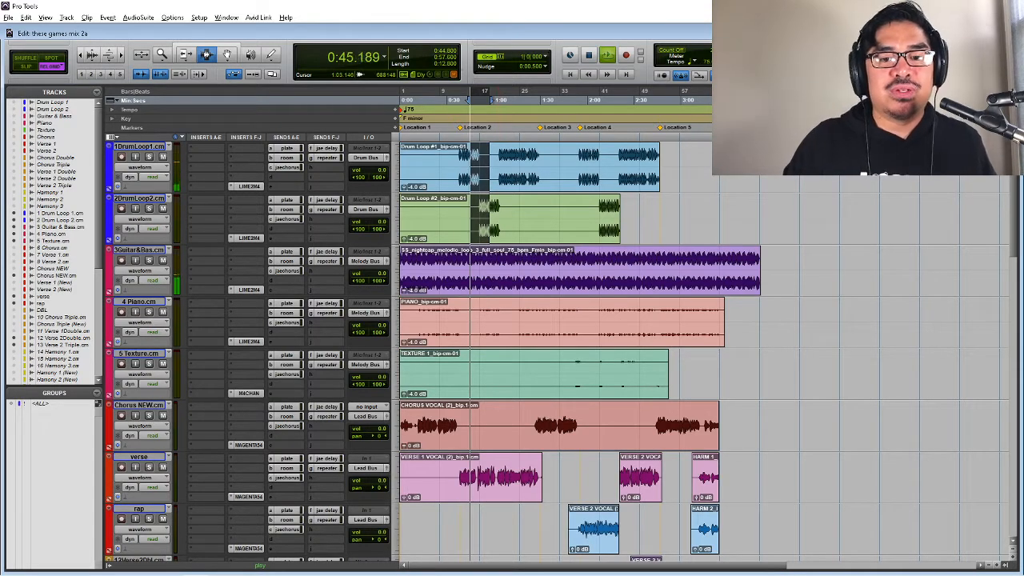
key(alt+Tab)
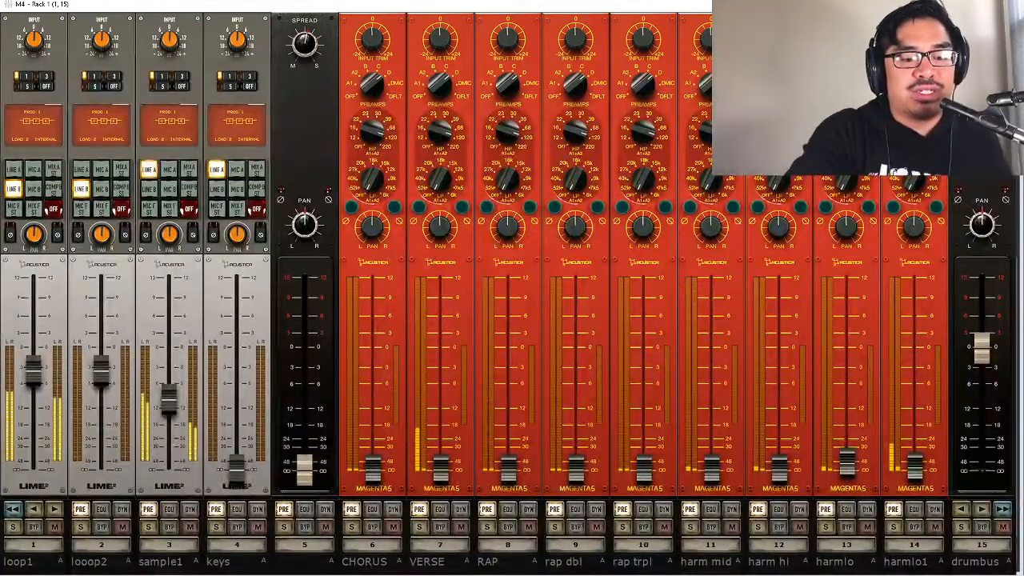
mouse_move(171, 404)
mouse_down()
mouse_move(188, 440)
mouse_move(188, 406)
mouse_up()
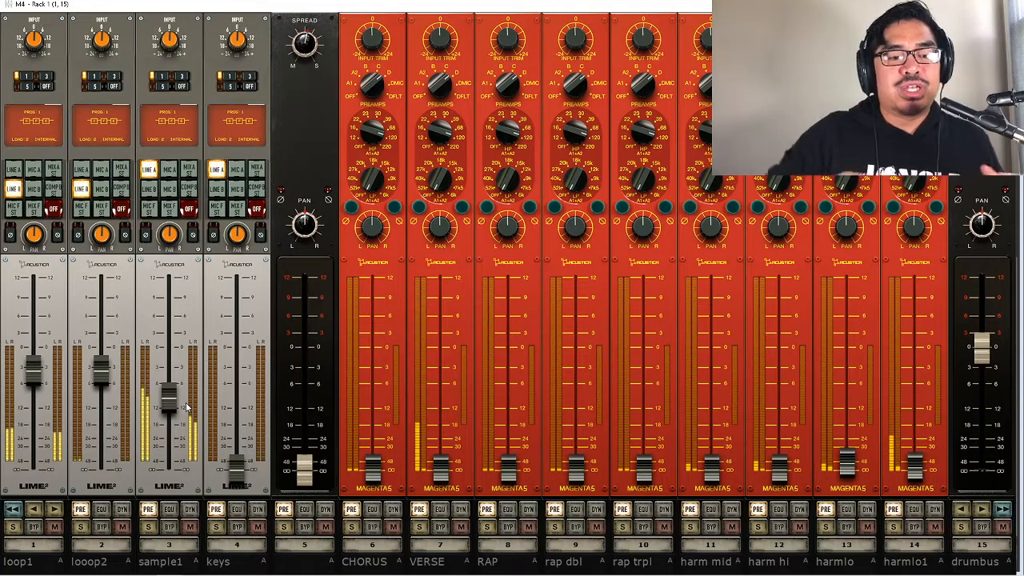
drag(186, 403, 195, 397)
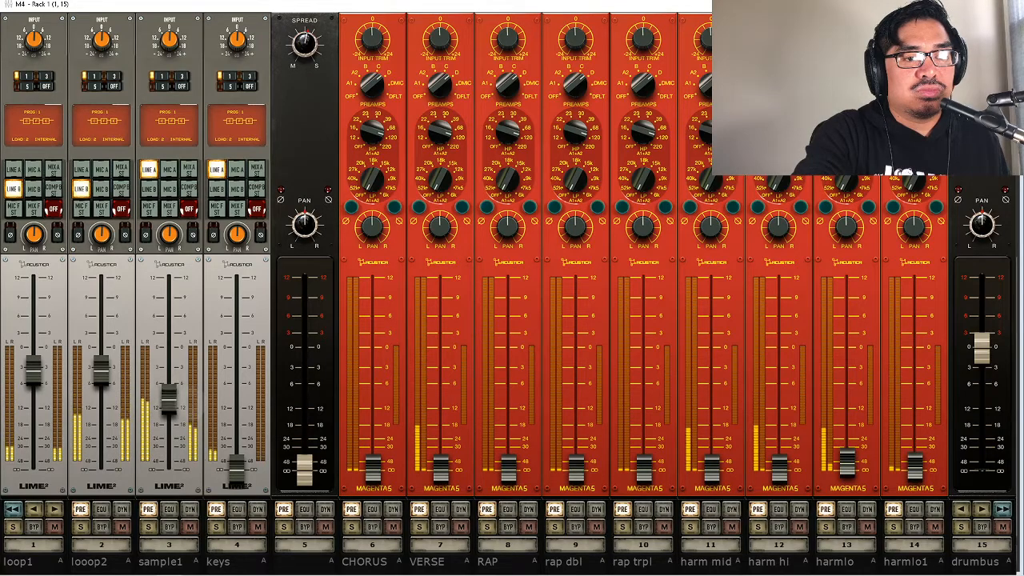
- Mute the loop1 and looop2 channels and audition the Line B and Mix F ST preamps on sample1
click(122, 526)
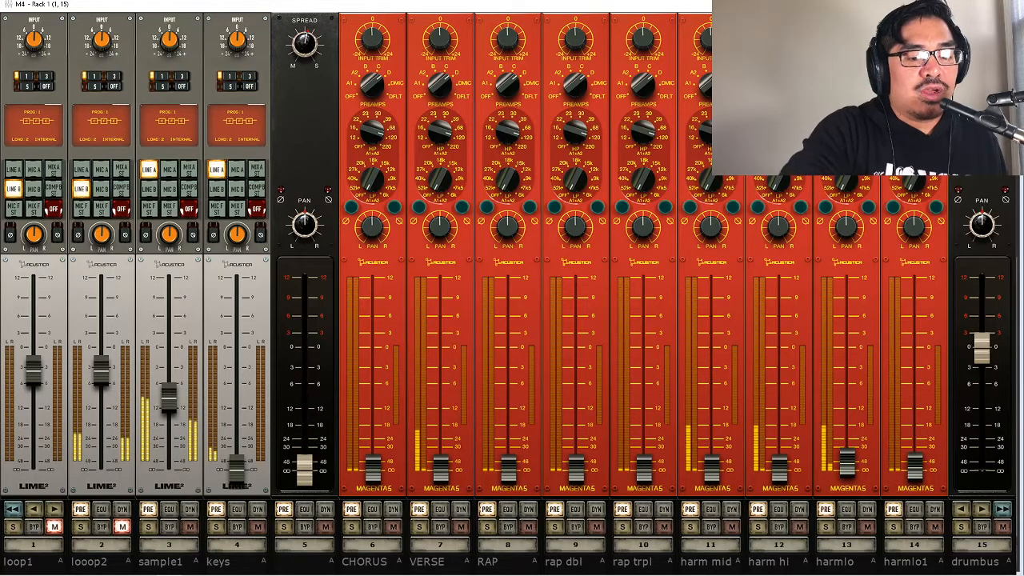
click(53, 526)
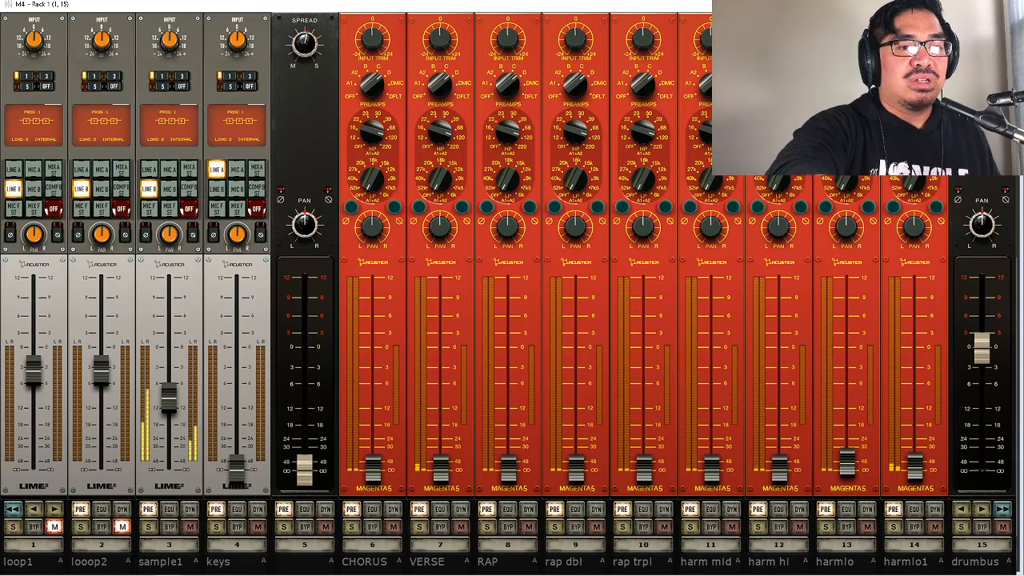
click(169, 208)
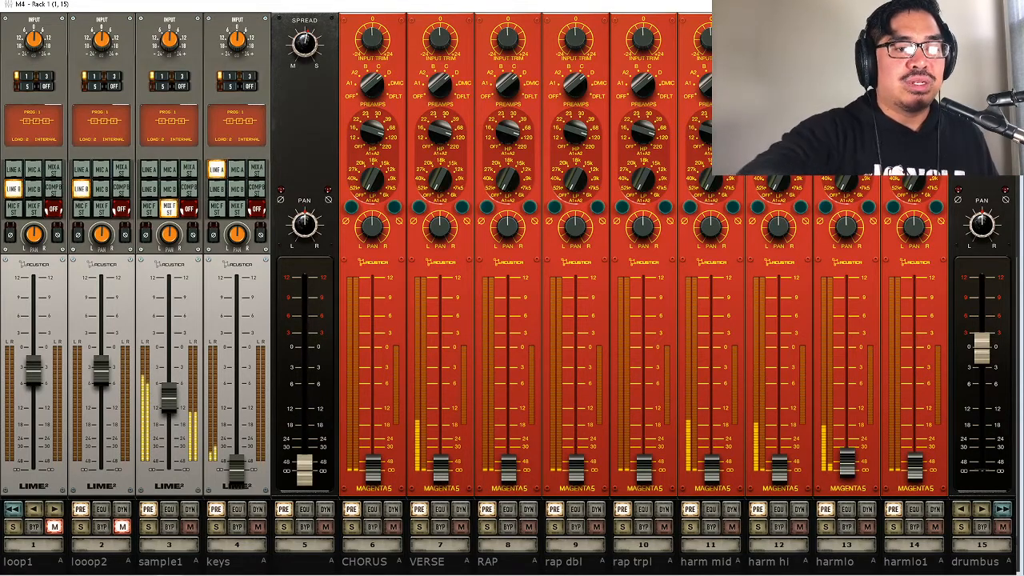
- Compare the Line B and Mix F ST preamps on sample1 and unmute the looop2 and loop1 channels
click(149, 189)
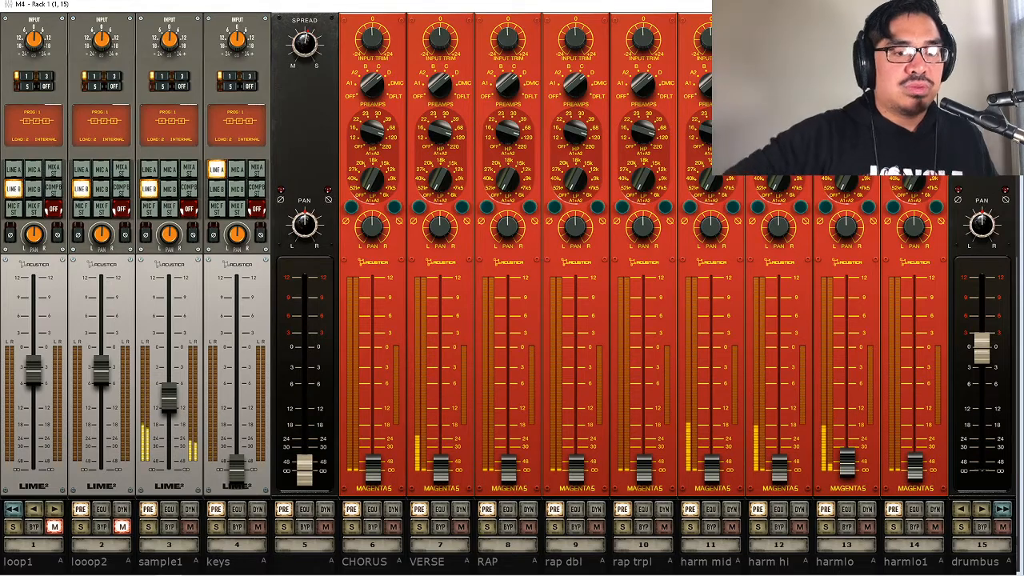
click(169, 208)
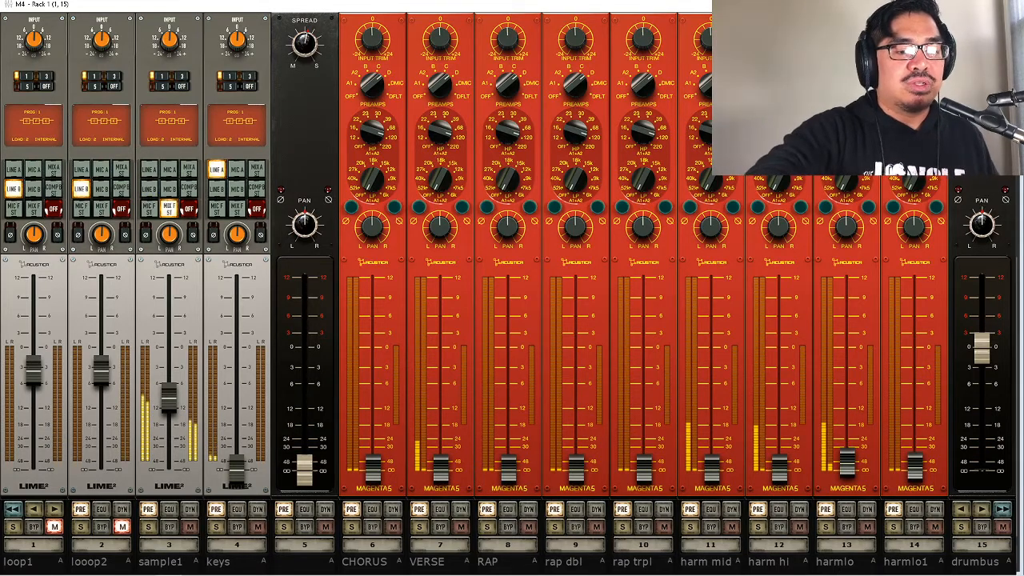
click(122, 526)
click(55, 526)
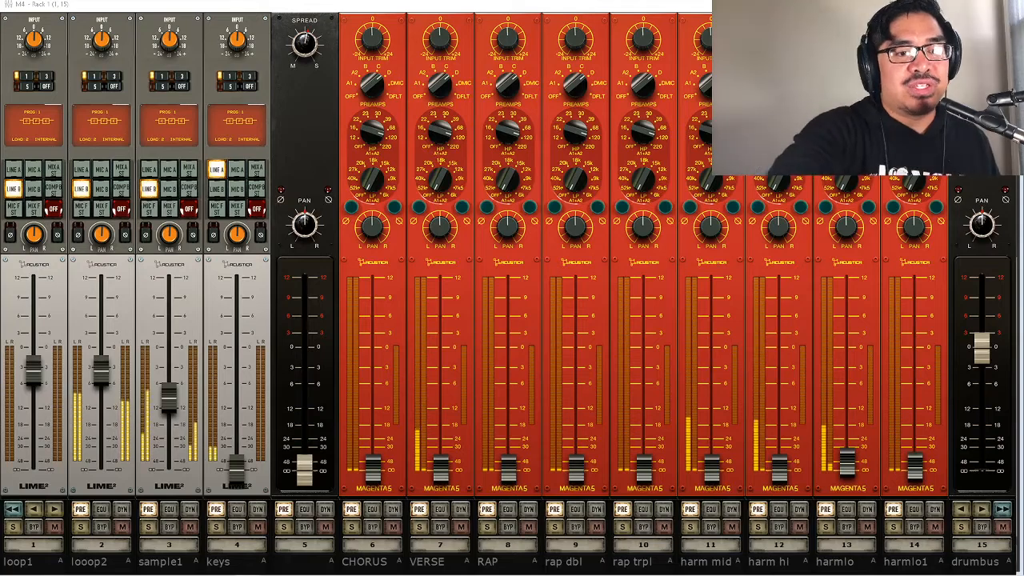
- Alternate sample1 between the Line B and Mix F ST preamps against the drum loops and leave Mix F ST selected
click(168, 209)
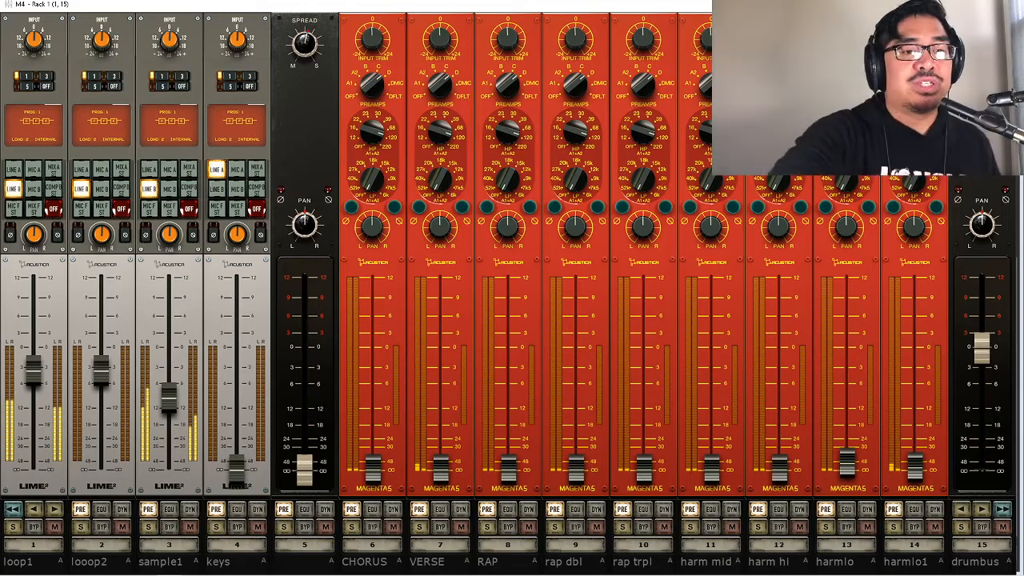
click(169, 208)
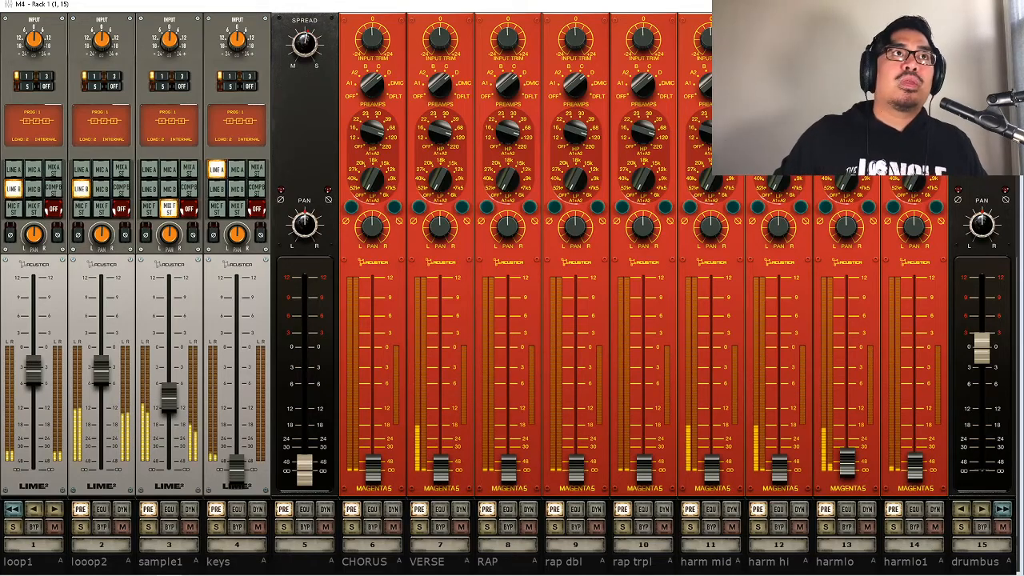
click(150, 191)
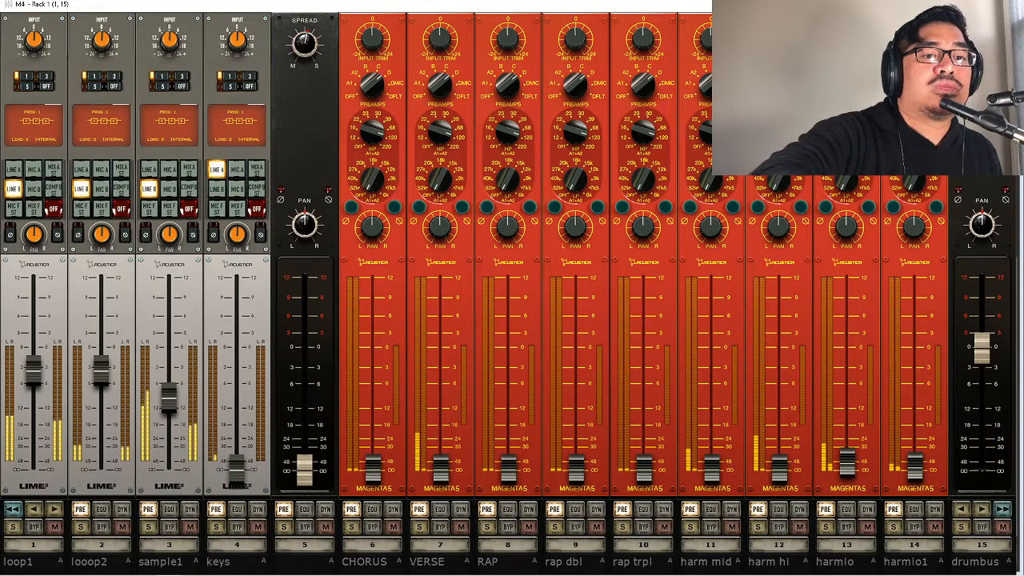
click(169, 210)
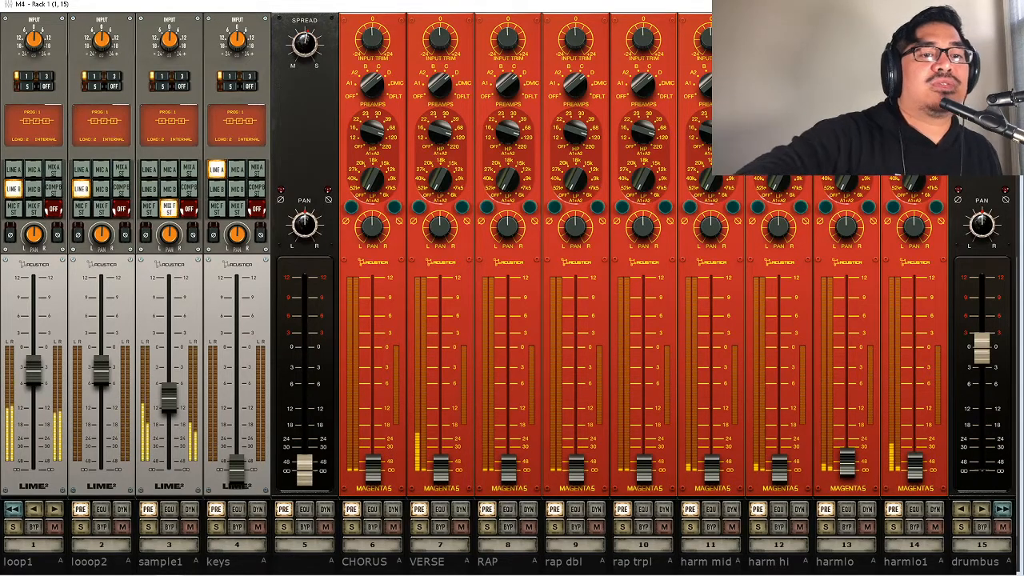
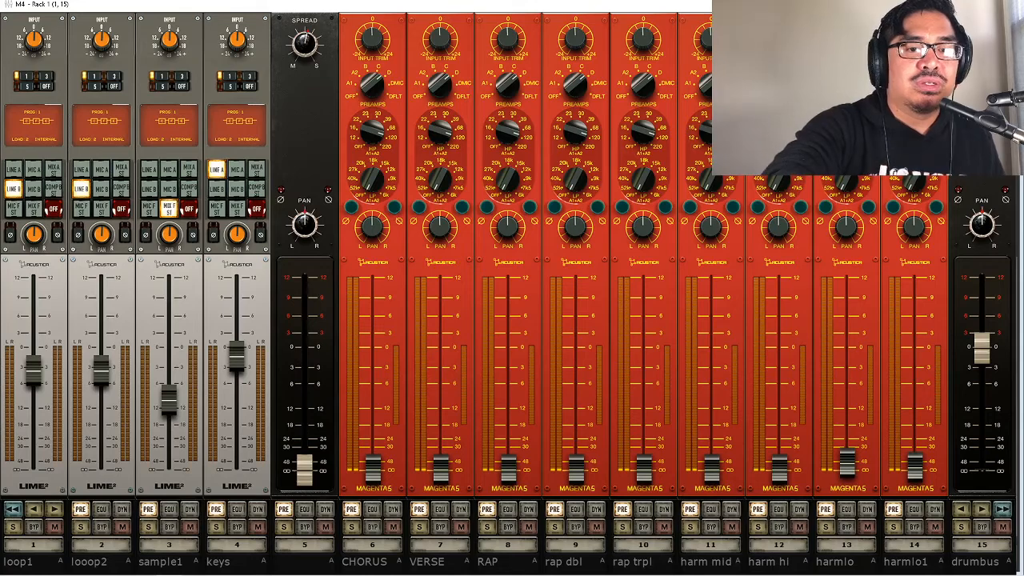
- Audition the Mic F ST, Mix F ST, Mix A ST and Comp B ST preamps on the keys channel during playback
click(215, 209)
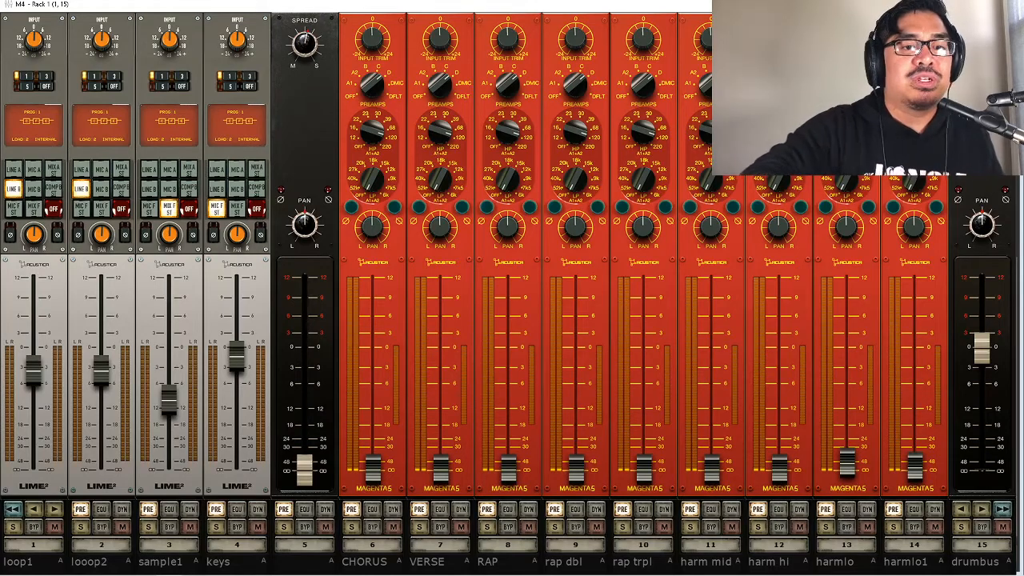
click(237, 209)
key(space)
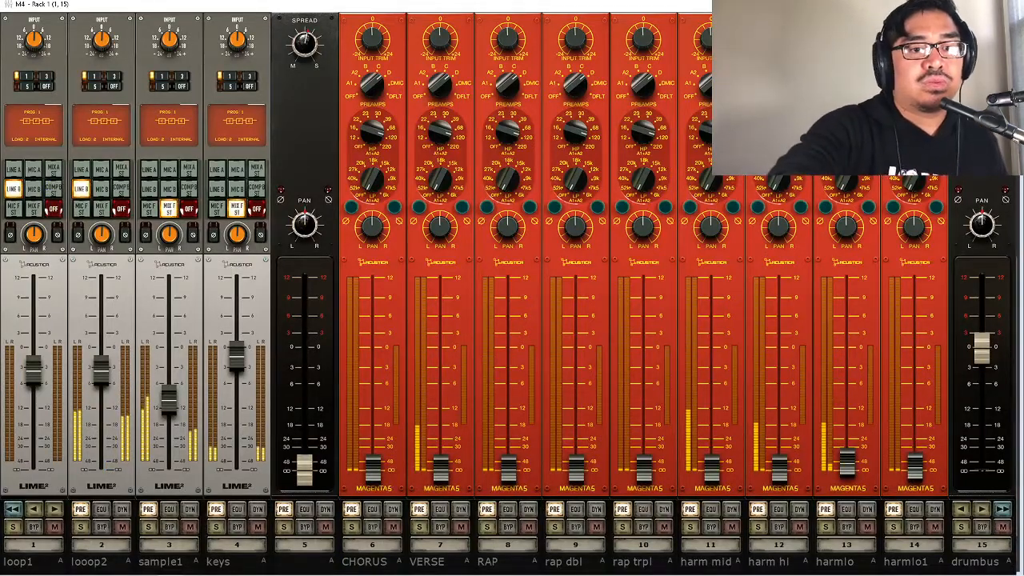
click(256, 169)
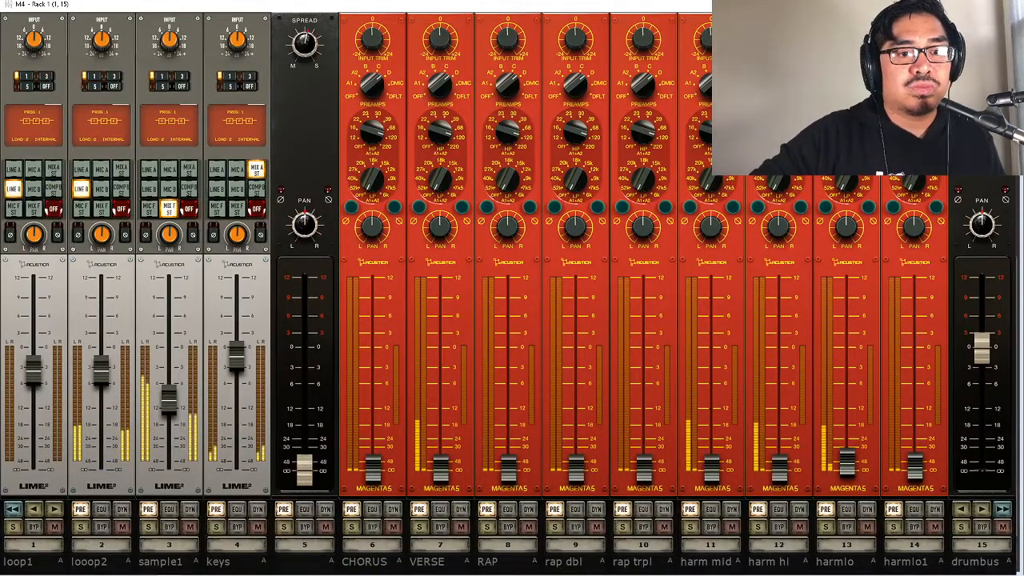
click(256, 188)
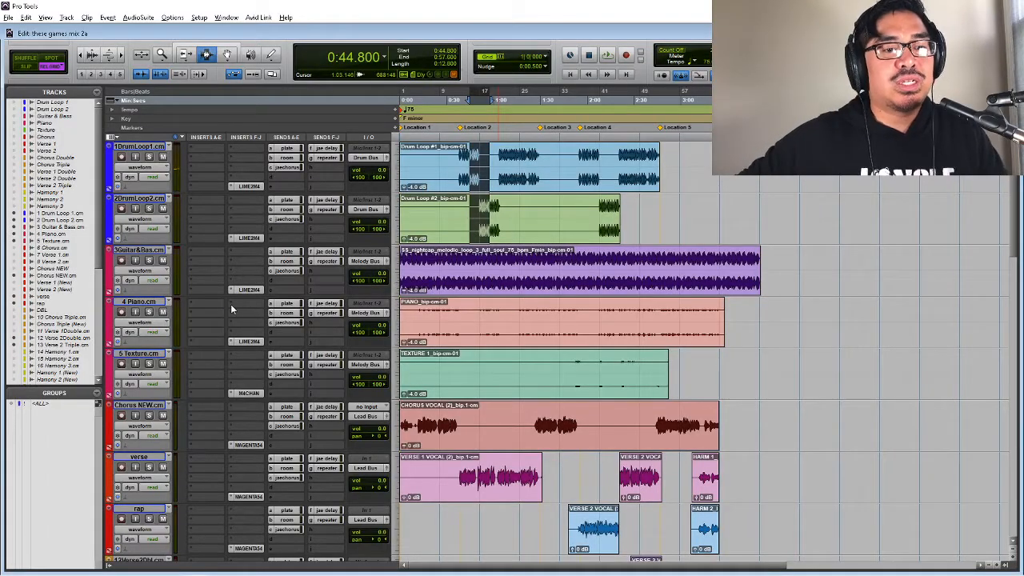
- Switch to Pro Tools, select the 4 Piano.cm track and open the plug-in search for its LIME2M4 insert
click(144, 304)
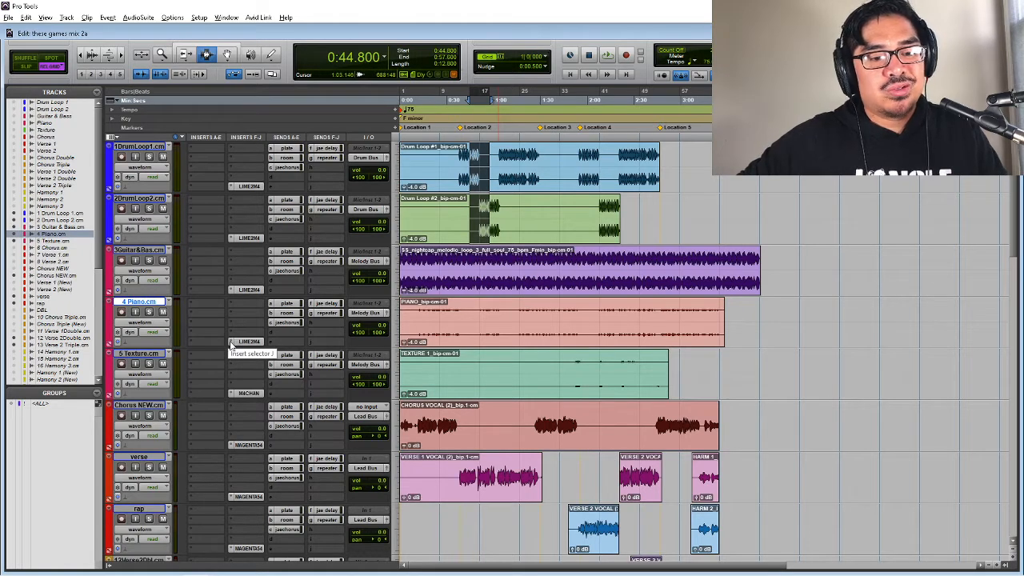
click(231, 344)
click(232, 344)
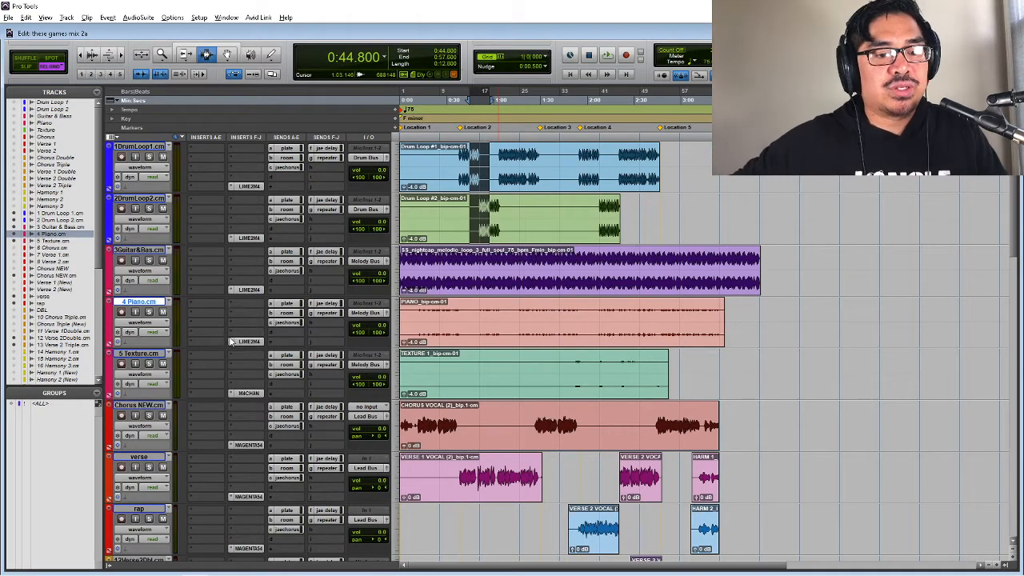
click(231, 344)
click(254, 346)
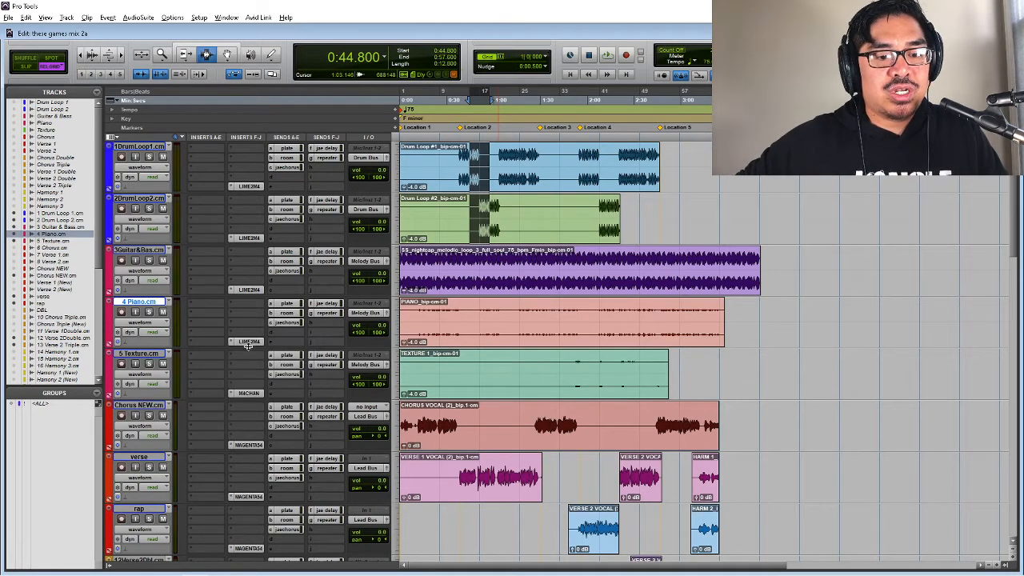
click(247, 347)
text(s)
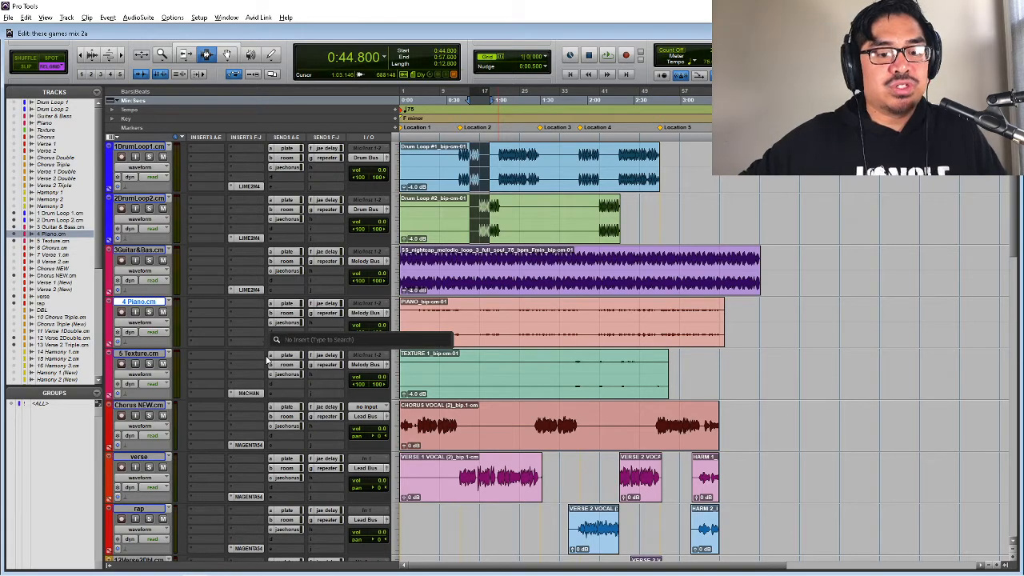
key(BackSpace)
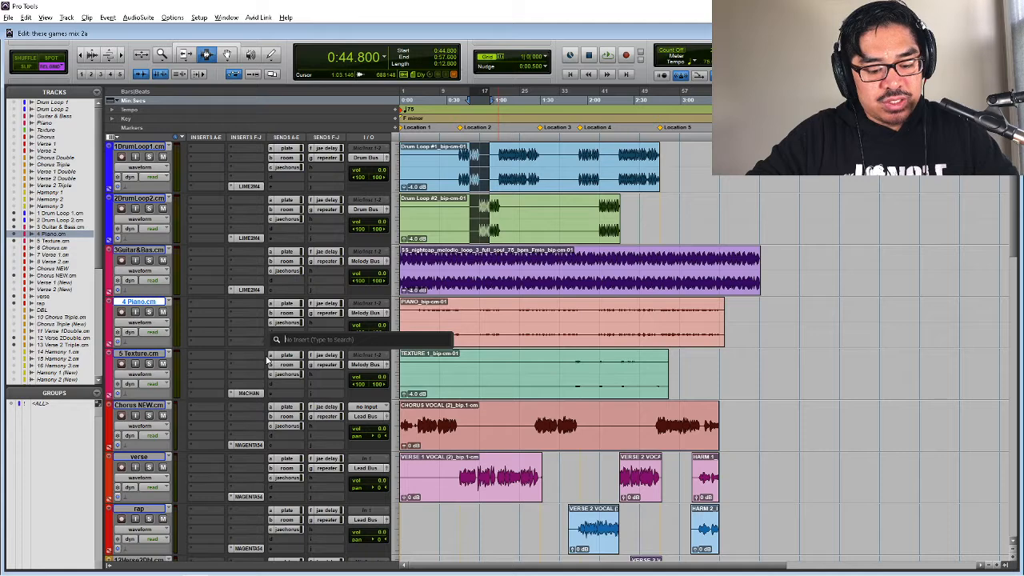
text(dy)
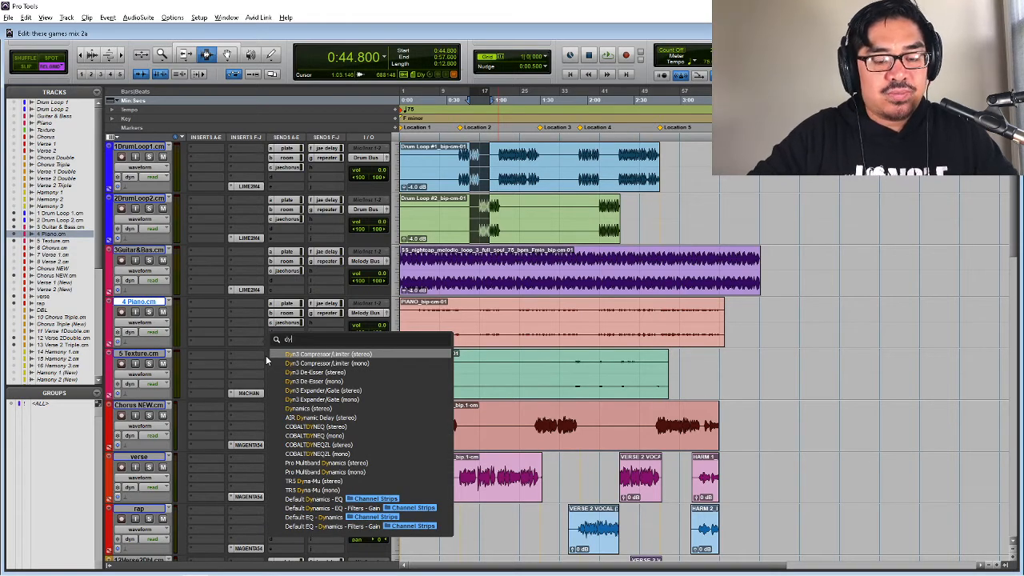
key(BackSpace)
key(BackSpace)
- Search for "diamon" and replace the piano track's LIME2M4 insert with DIAMOND3M4 (stereo)
text(dia)
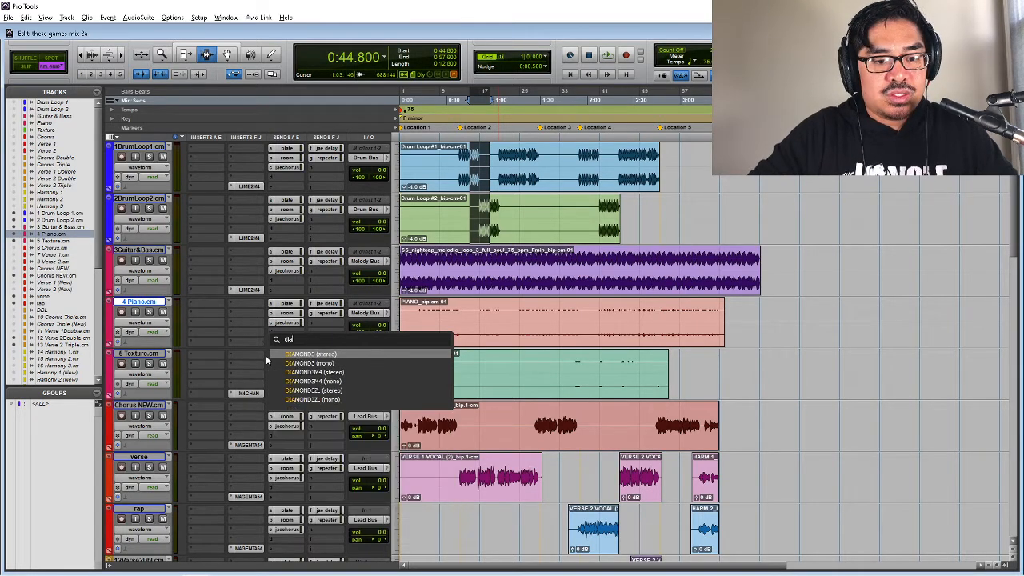
text(mon)
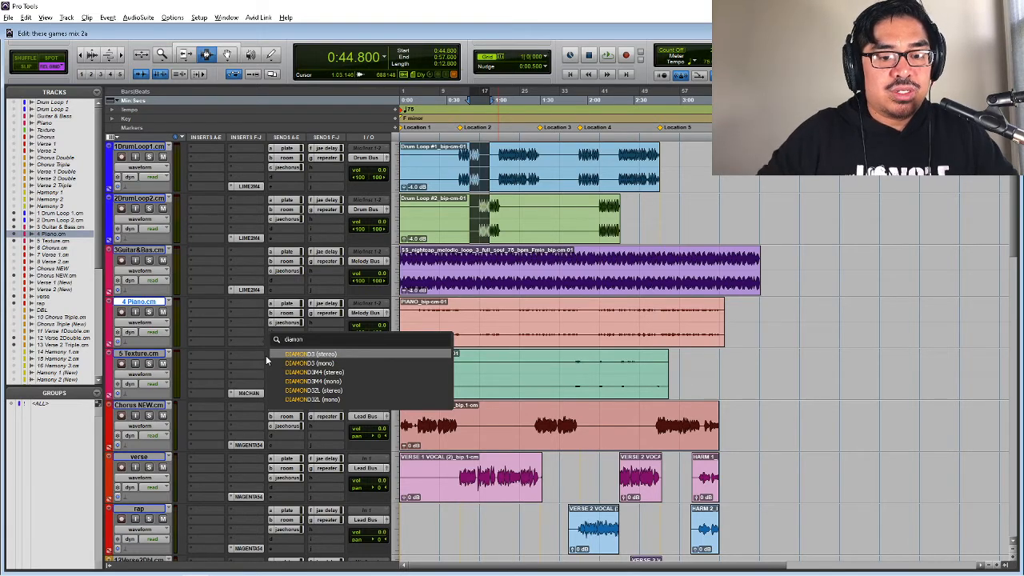
key(Down)
key(Down)
key(Return)
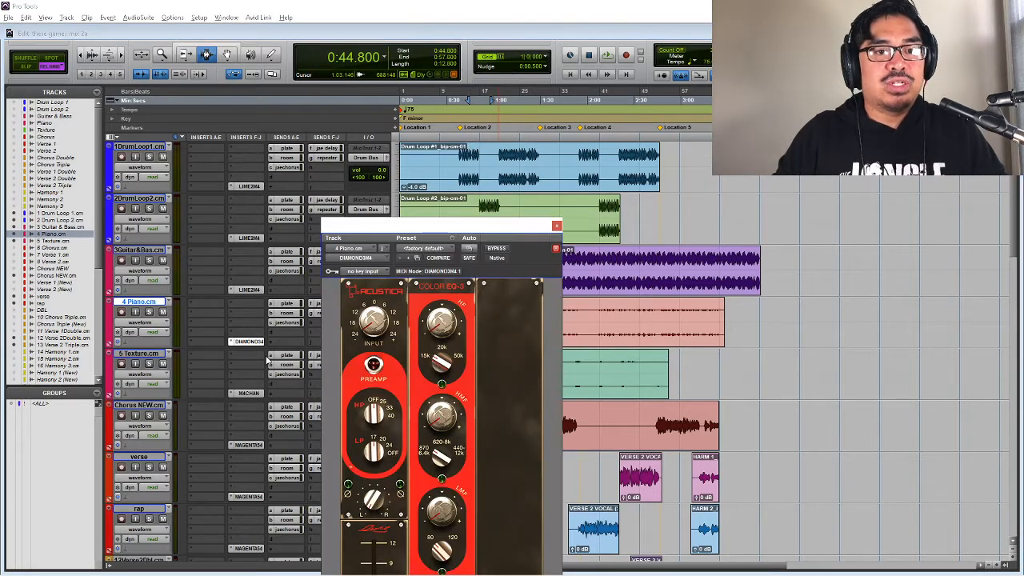
- Switch to the M4 rack and try to name channel 4 in its channel properties
key(alt+Tab)
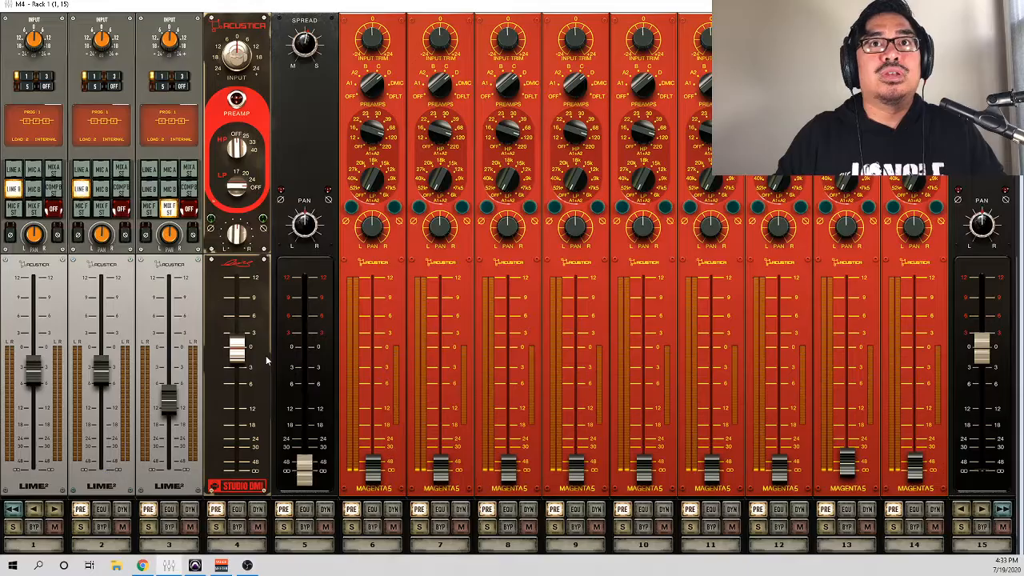
key(F2)
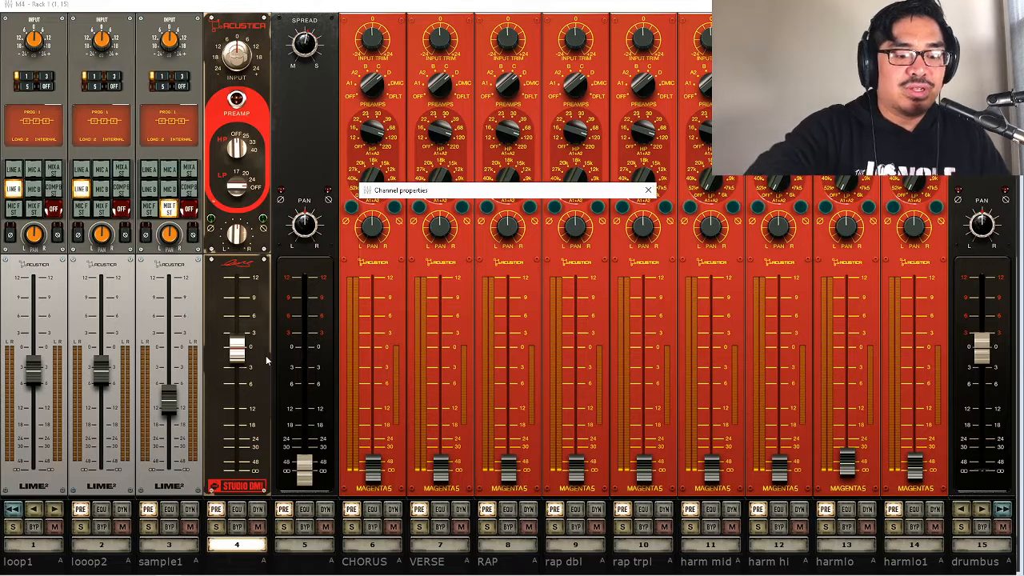
text(k)
key(Escape)
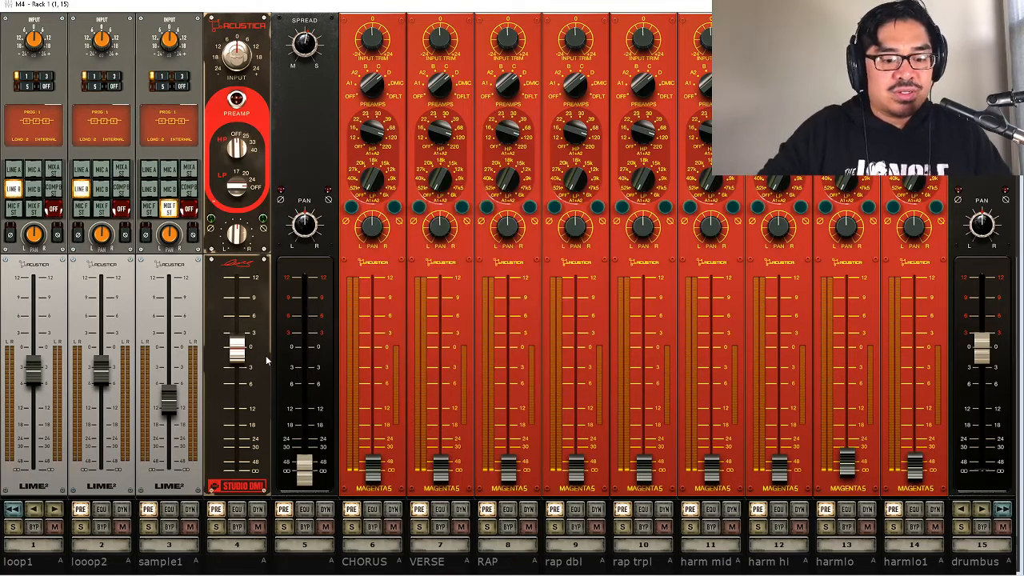
key(F2)
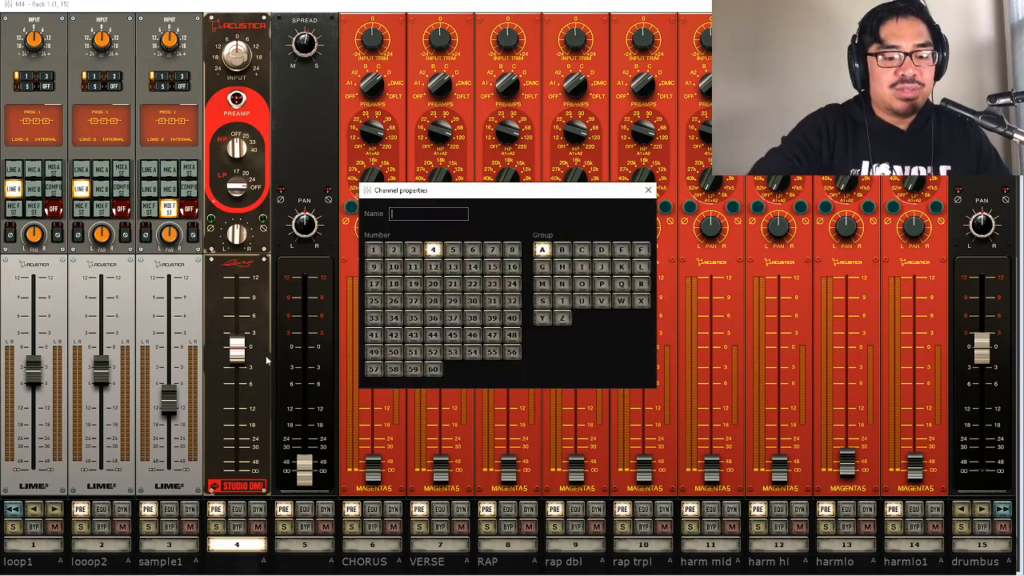
text(kick)
key(Return)
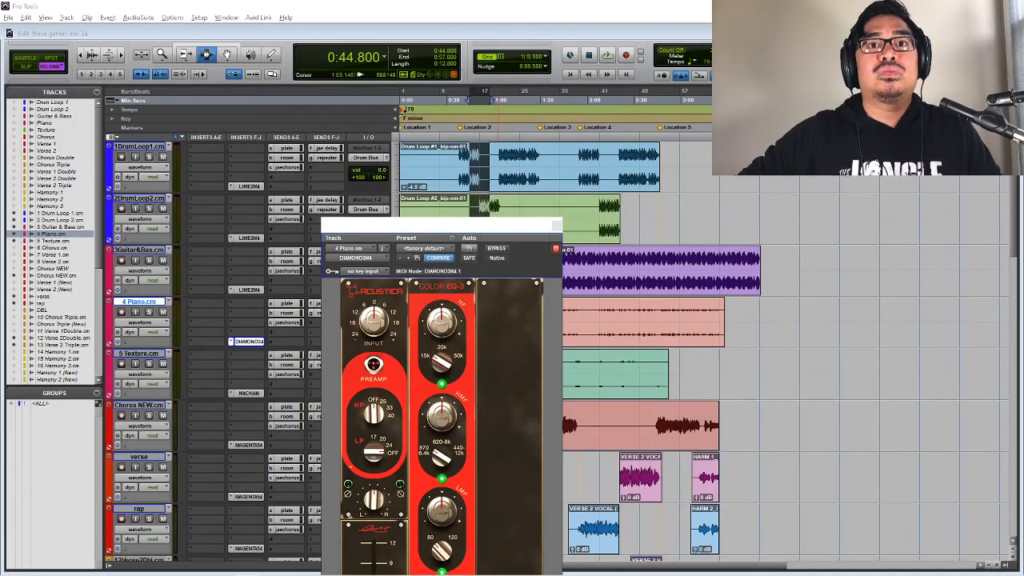
- Play the selected section in Pro Tools, close the plug-in window, and lower the channel 4 fader in the M4 rack to about -2 dB
click(414, 41)
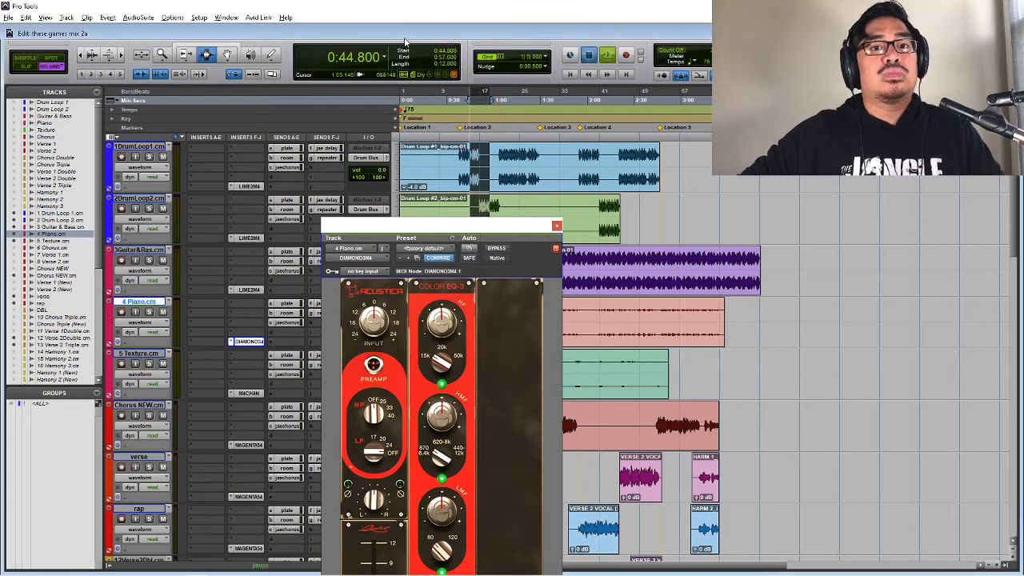
key(space)
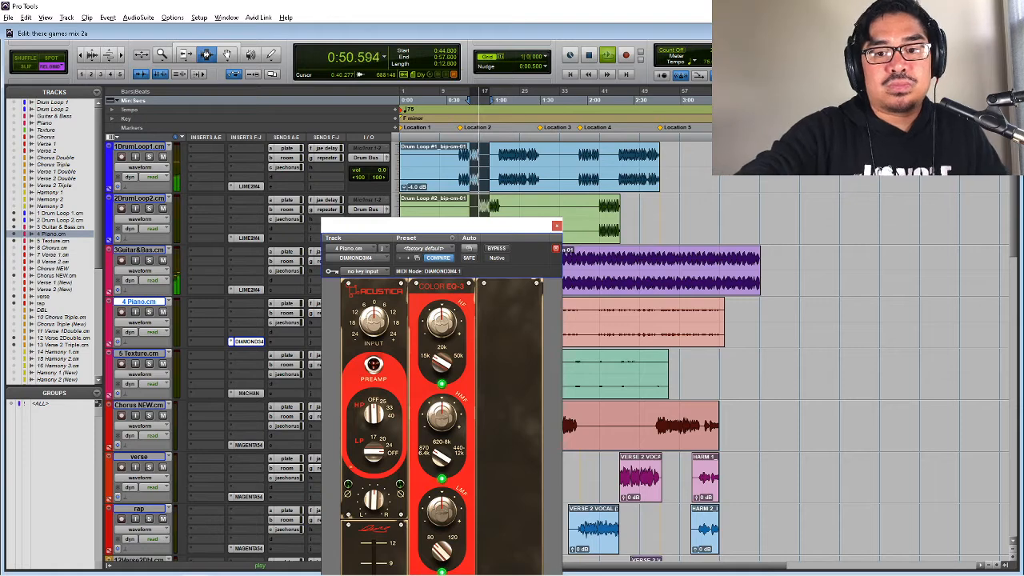
click(556, 226)
key(alt+Tab)
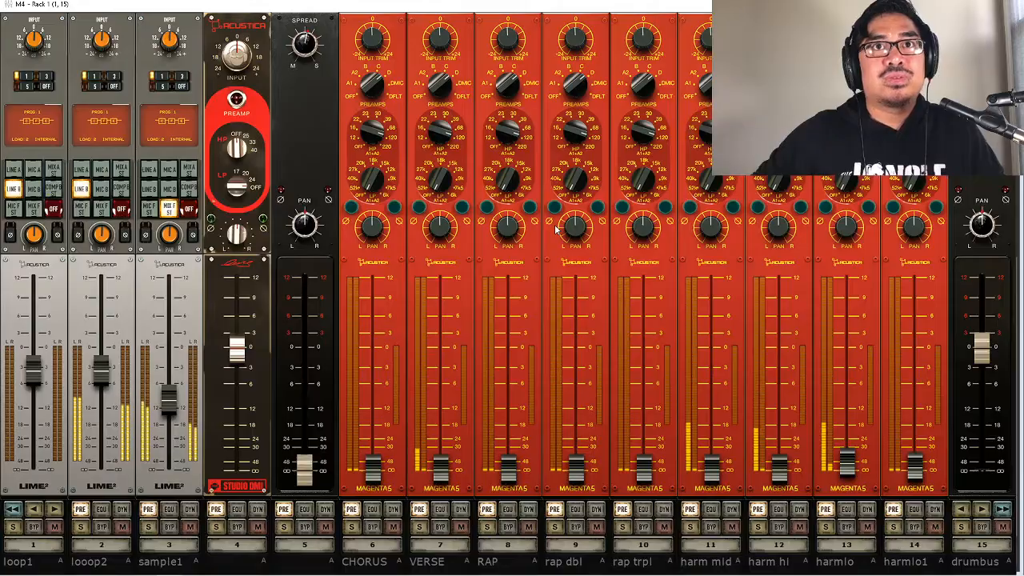
mouse_move(251, 348)
mouse_down()
mouse_move(253, 294)
mouse_move(250, 364)
mouse_up()
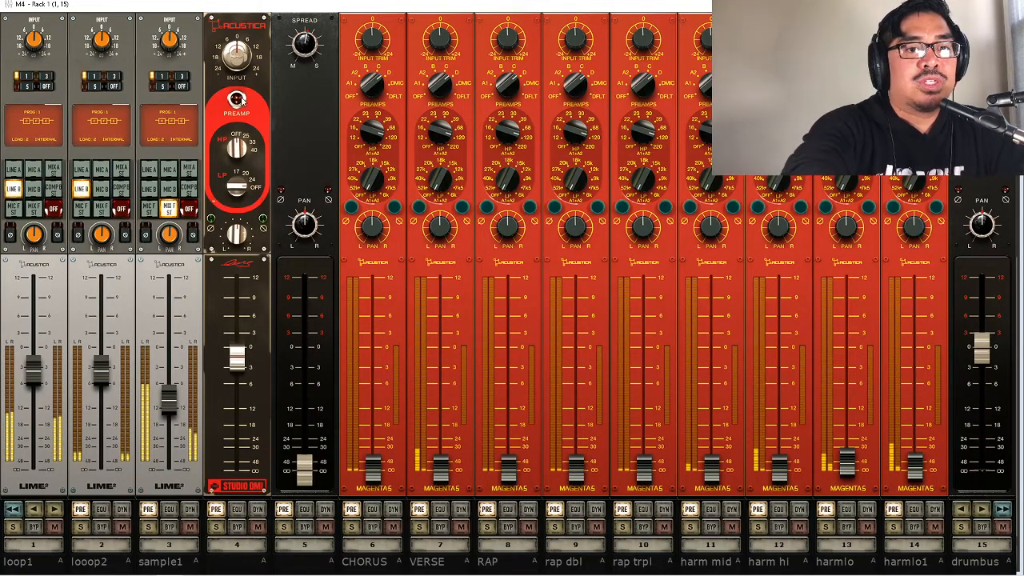
- Set channel 4's Color EQ-3 LMF frequency midway between 80 and 120, and engage the channel's preamp
click(256, 42)
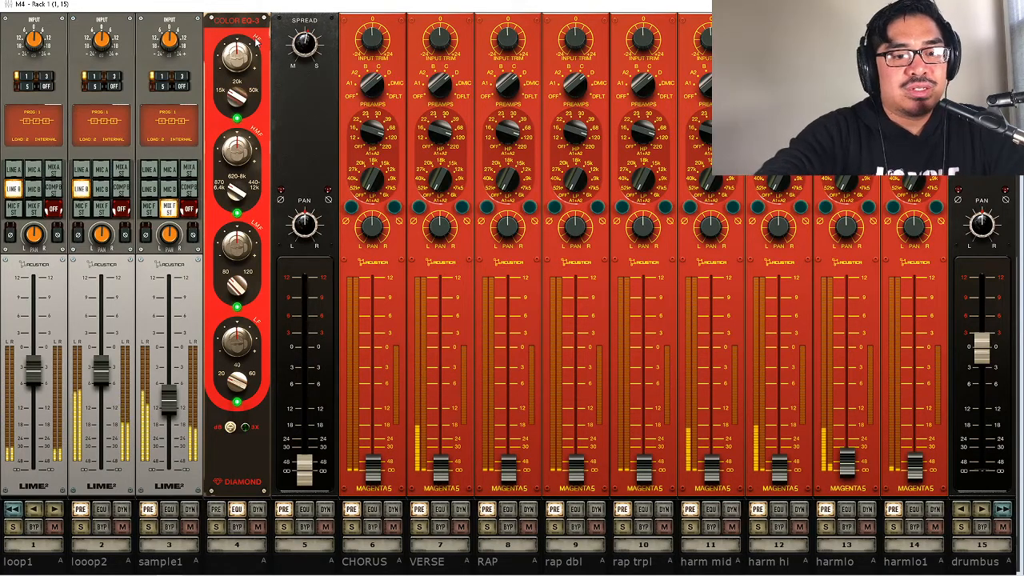
drag(237, 286, 237, 272)
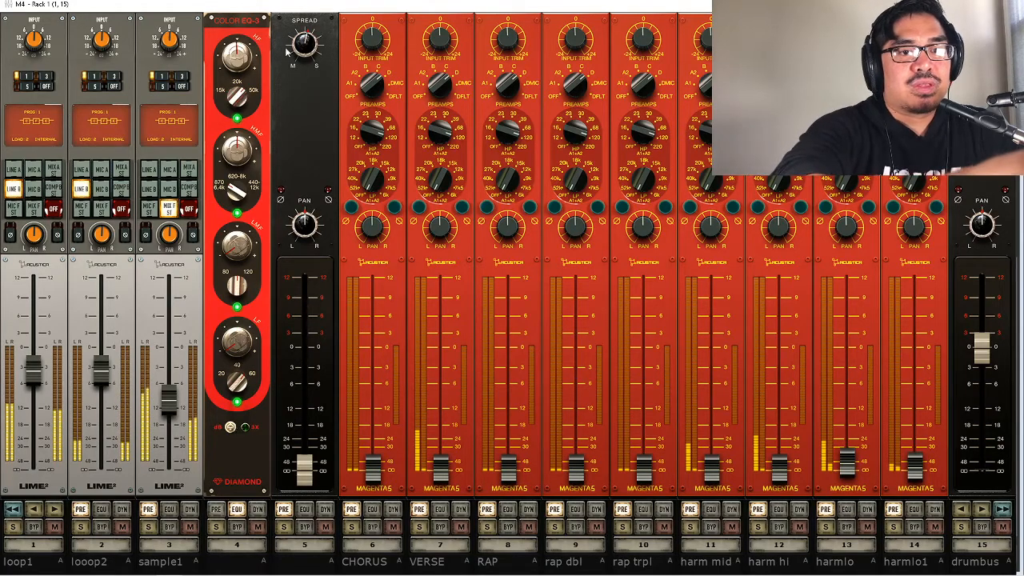
click(256, 88)
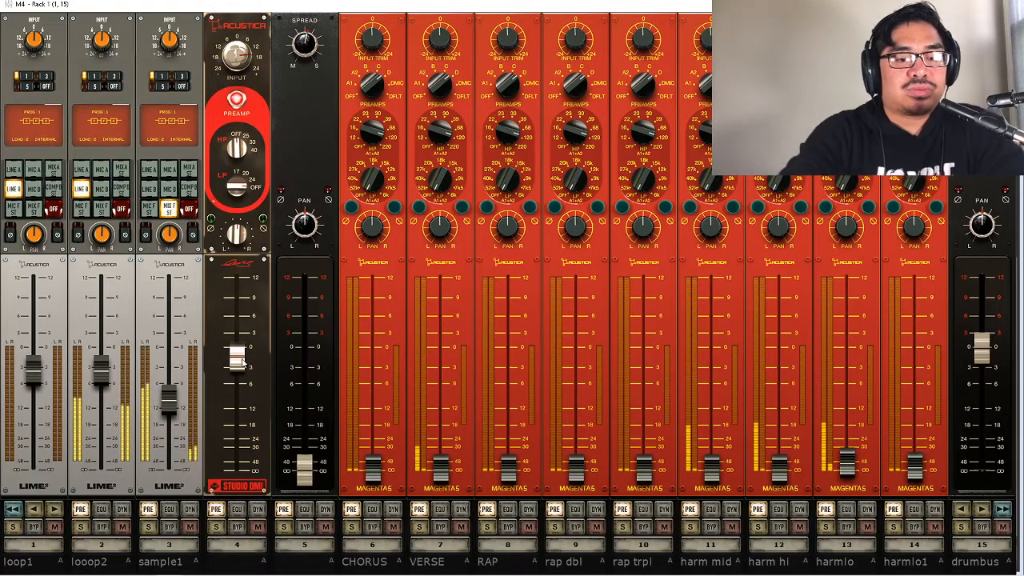
- Raise the channel 4 fader to about +3 dB and set its high-pass filter to 40
drag(253, 364, 255, 342)
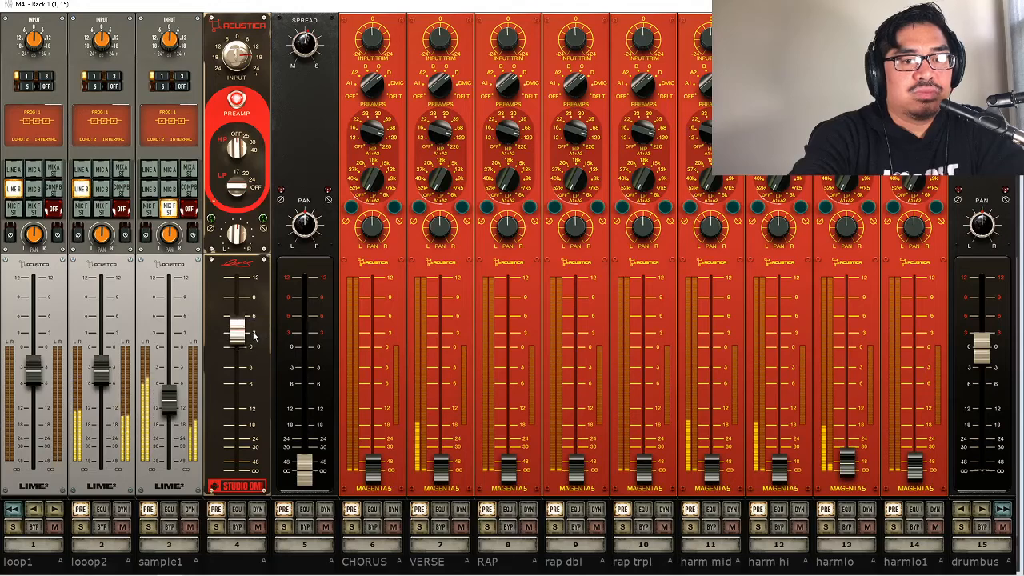
drag(244, 149, 270, 97)
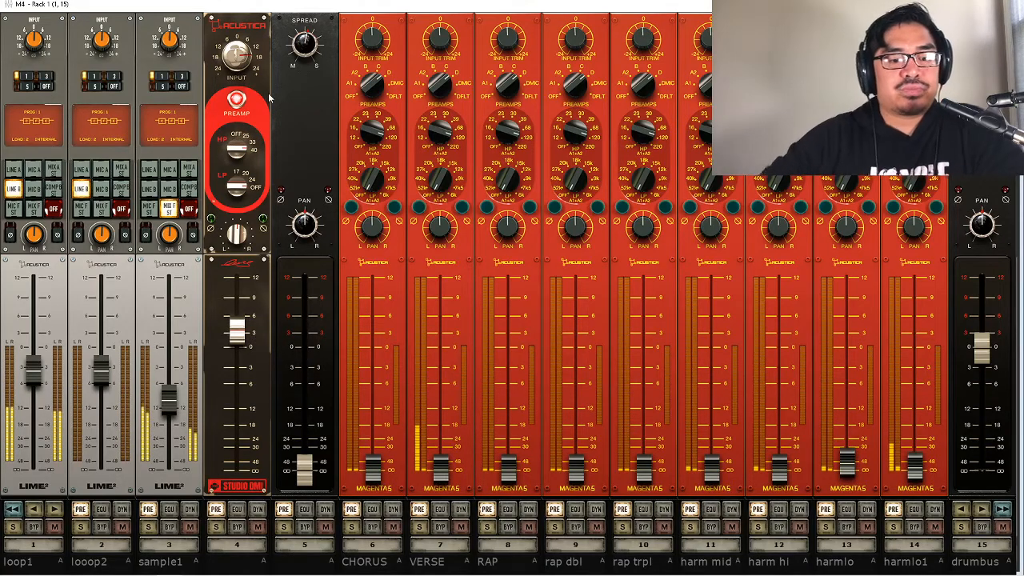
- Lower the channel 4 fader to about 0 dB, switch to Pro Tools and stop playback
drag(253, 335, 253, 345)
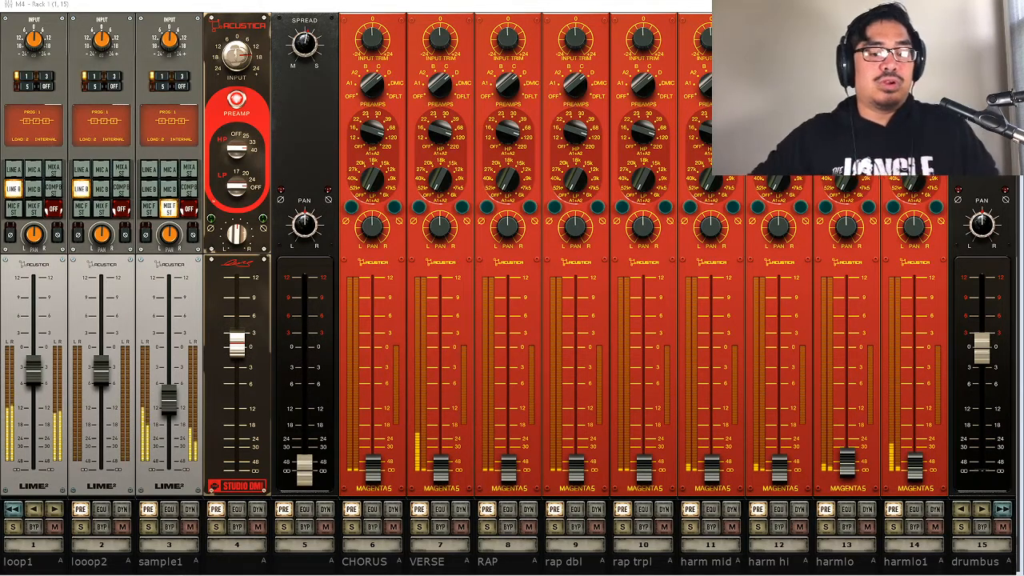
key(alt+Tab)
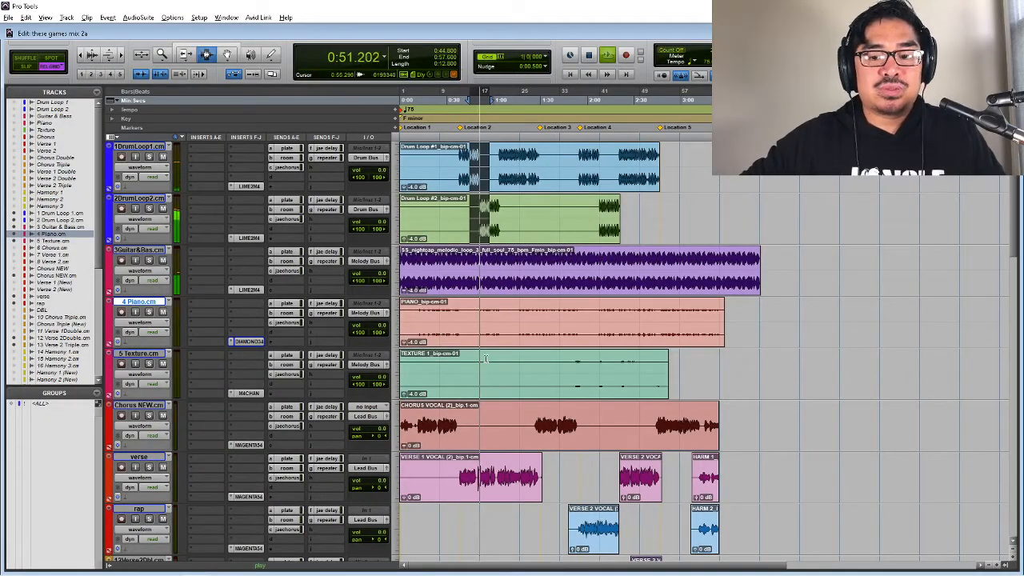
key(space)
- Select 1:52.000 to 2:46.400 across the Piano and Texture tracks and play the selection
click(574, 371)
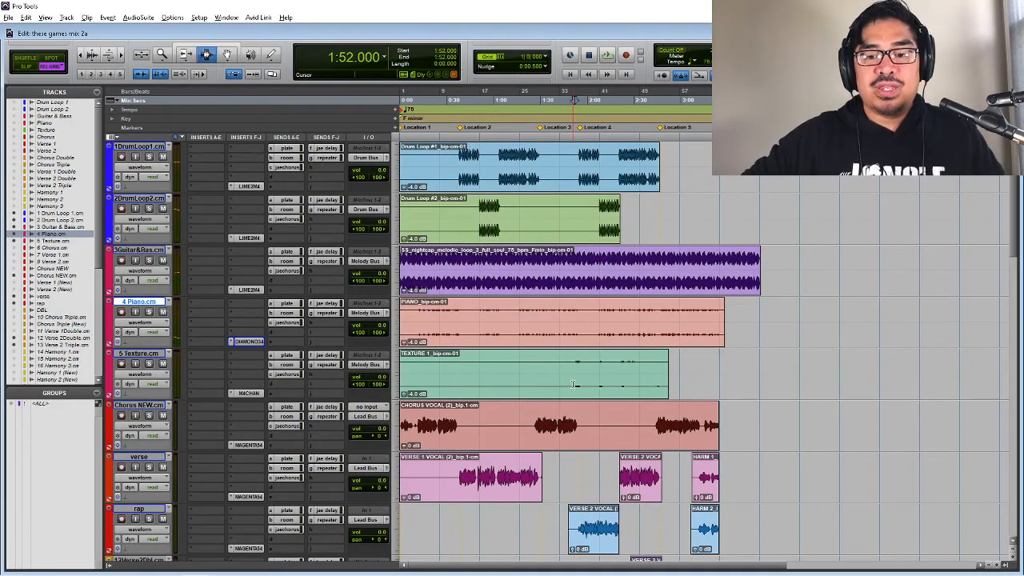
drag(574, 339, 660, 376)
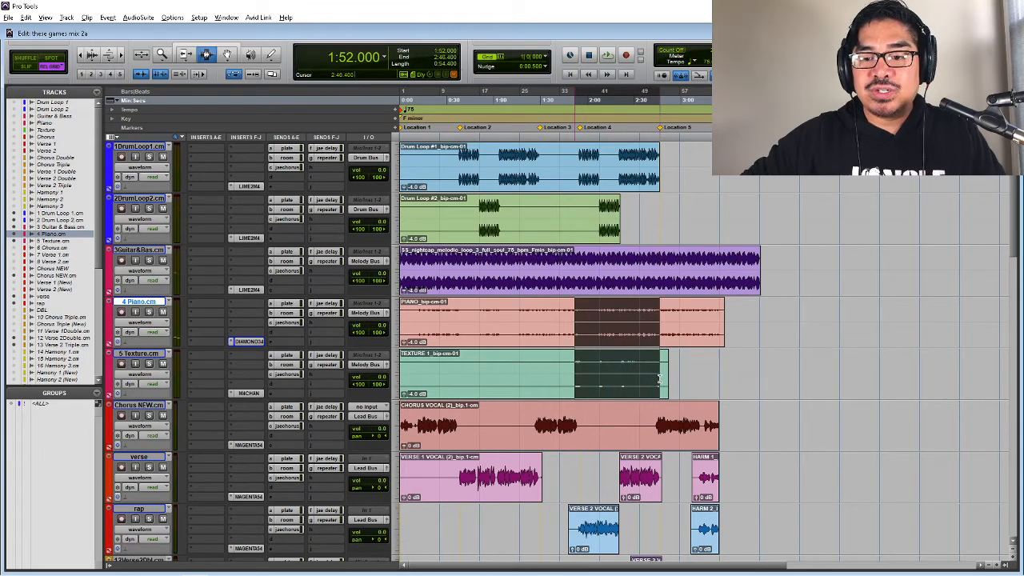
key(space)
- Switch to the M4 rack and bring the channel 5 fader up to about +4 dB, replaying the selection from Pro Tools while balancing it
key(alt+Tab)
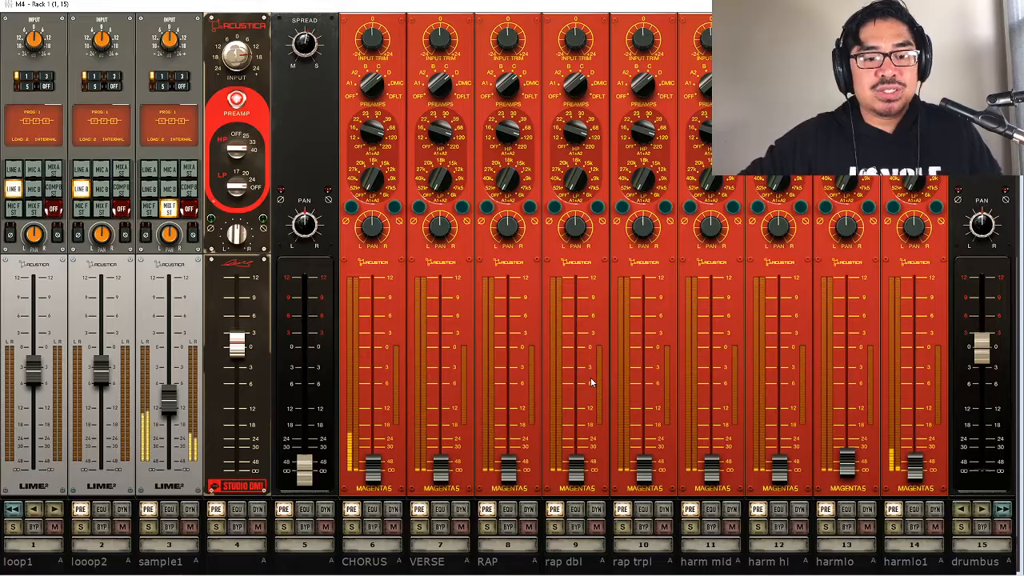
drag(304, 466, 319, 318)
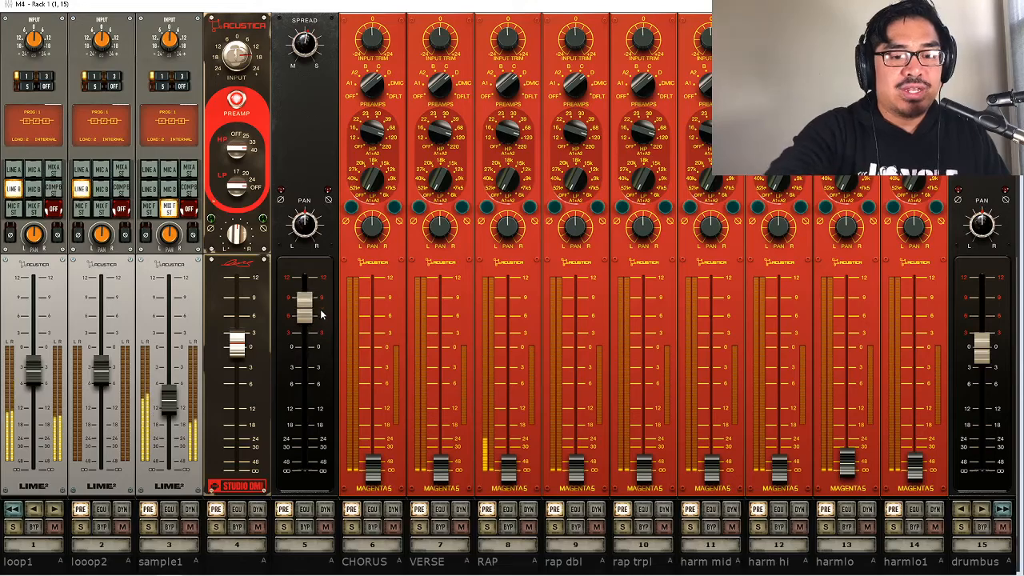
key(ctrl+w)
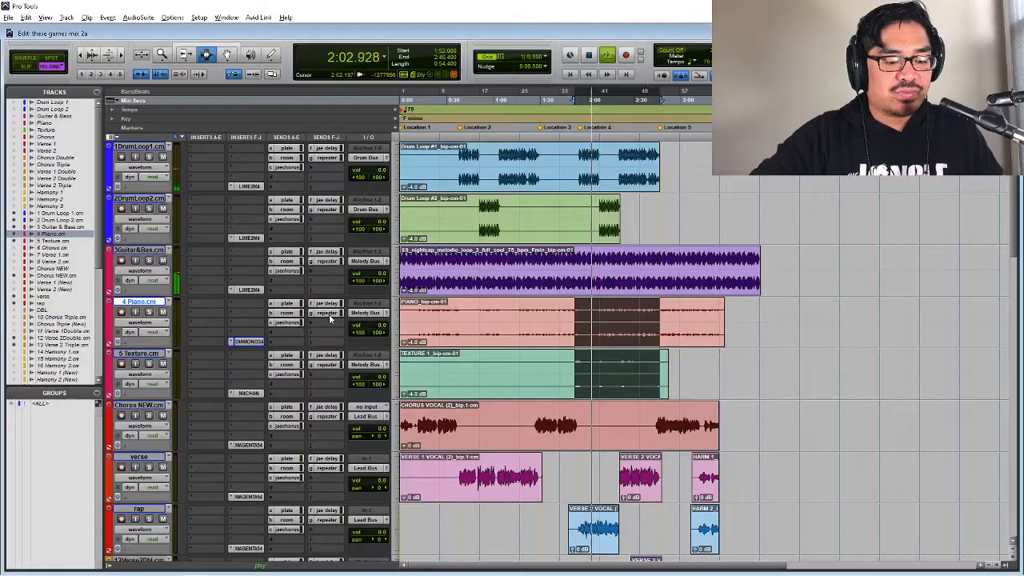
key(space)
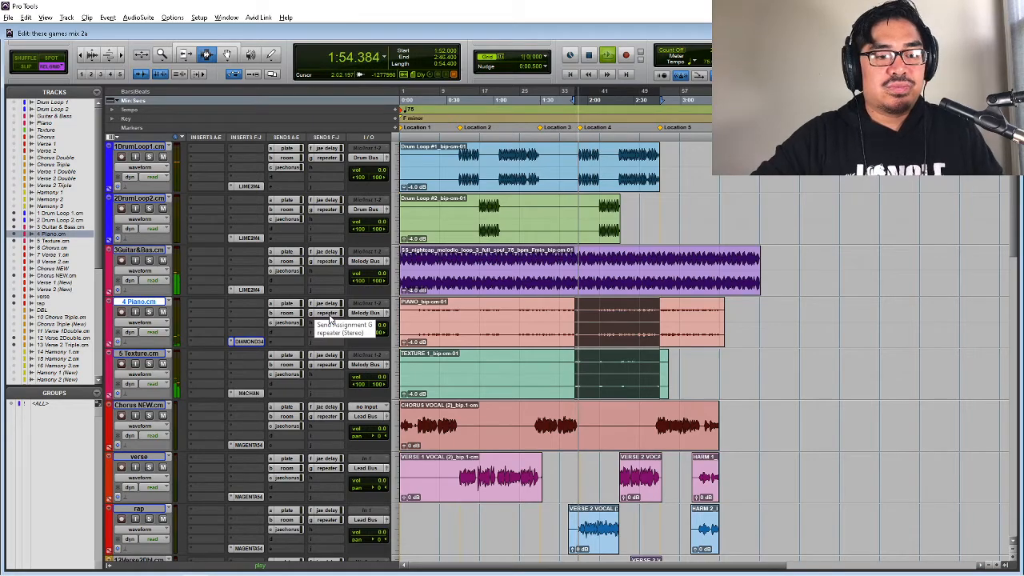
key(alt+Tab)
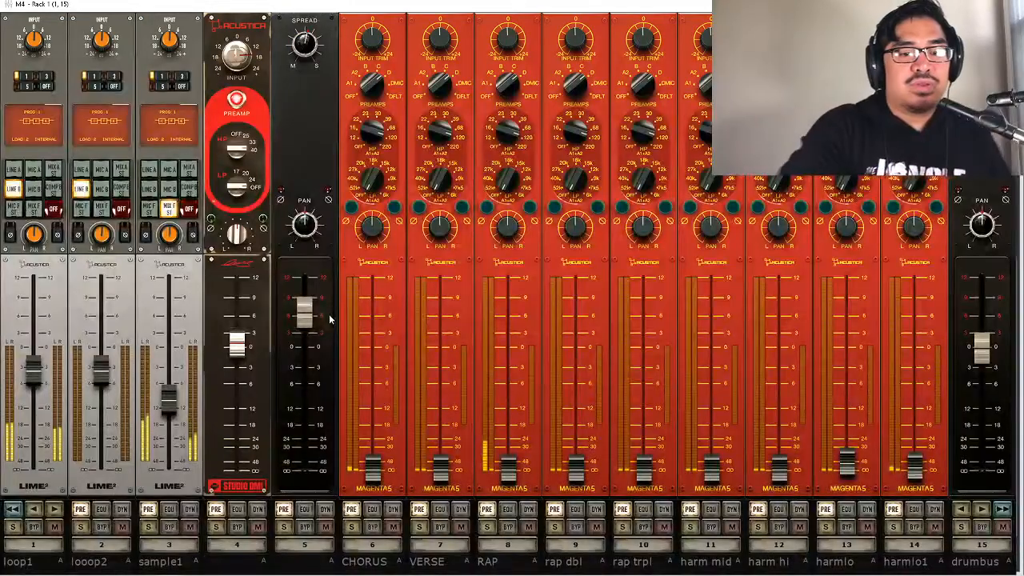
drag(329, 318, 328, 334)
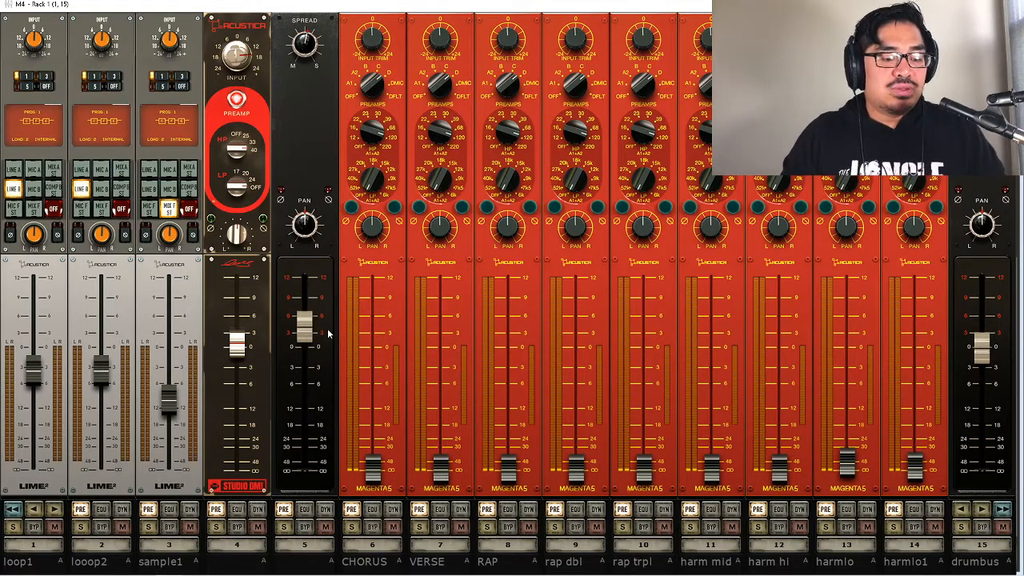
- In Pro Tools, play the selection, open the Texture track's room send and raise its level to +1.4 dB
key(alt+Tab)
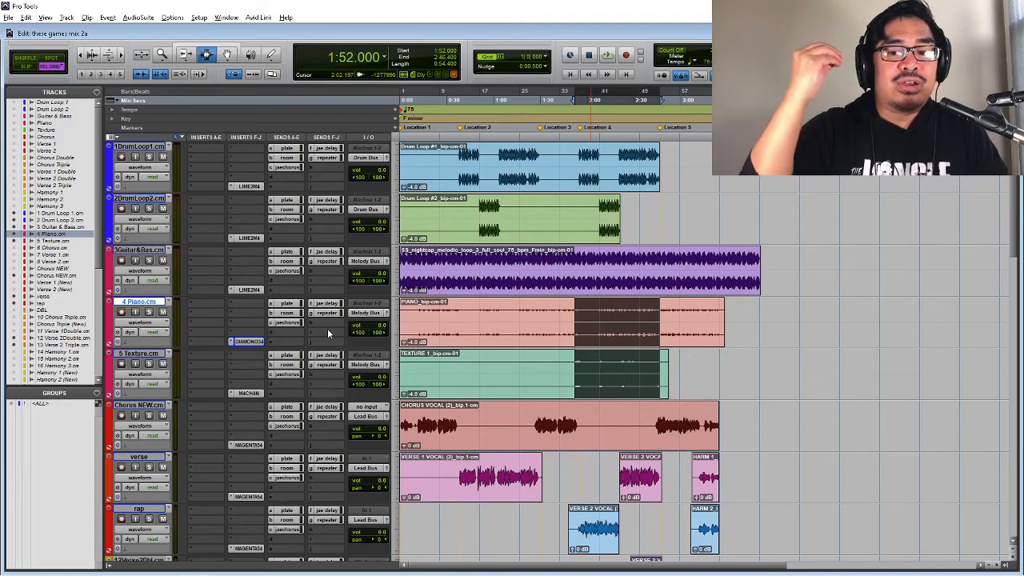
key(space)
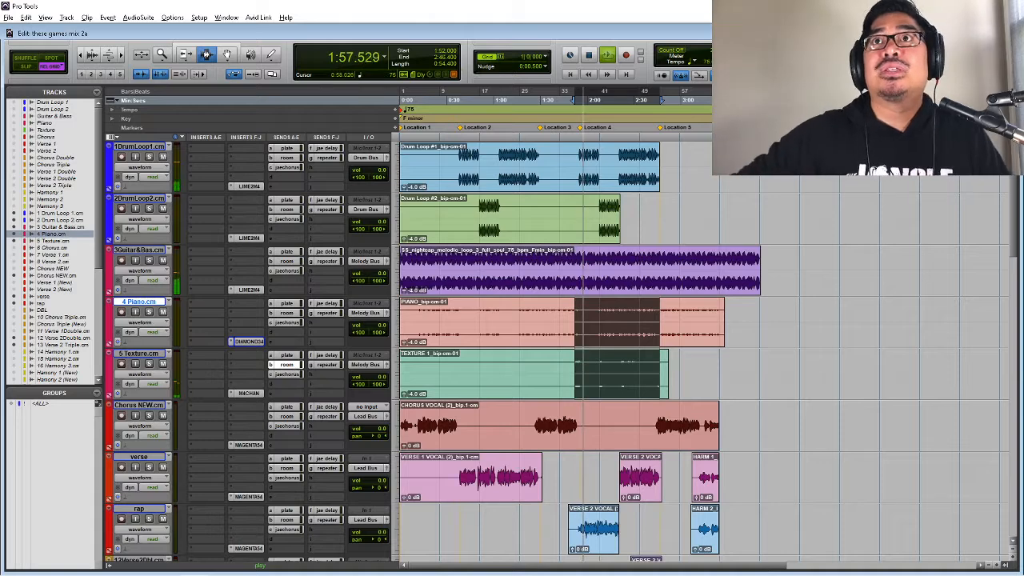
drag(574, 2, 536, 140)
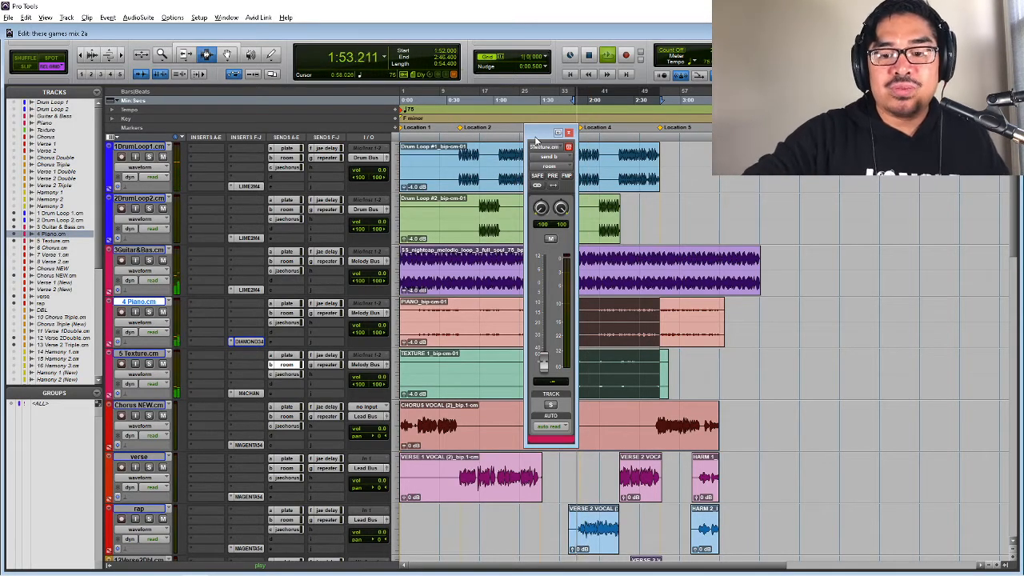
drag(543, 362, 562, 290)
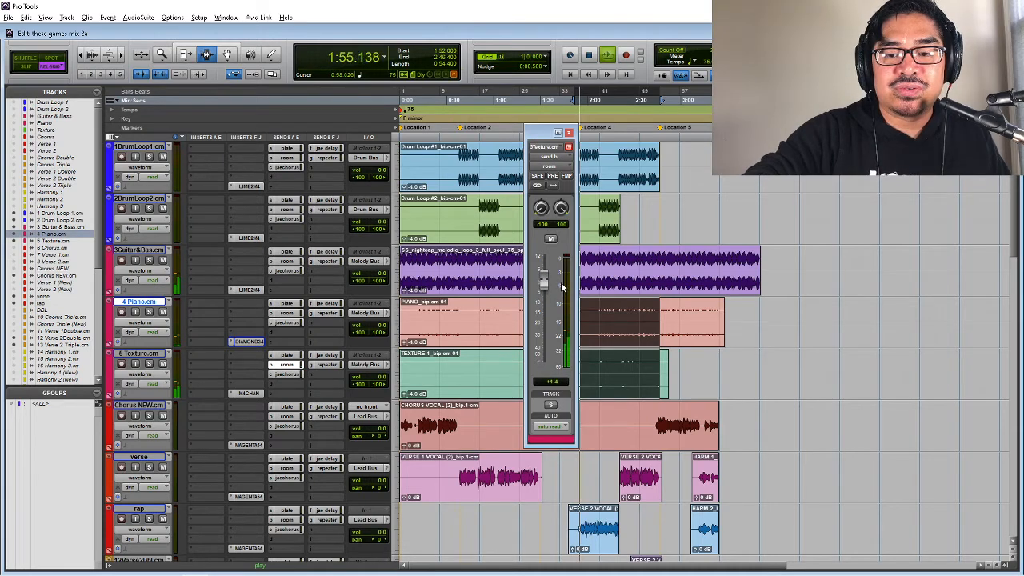
key(space)
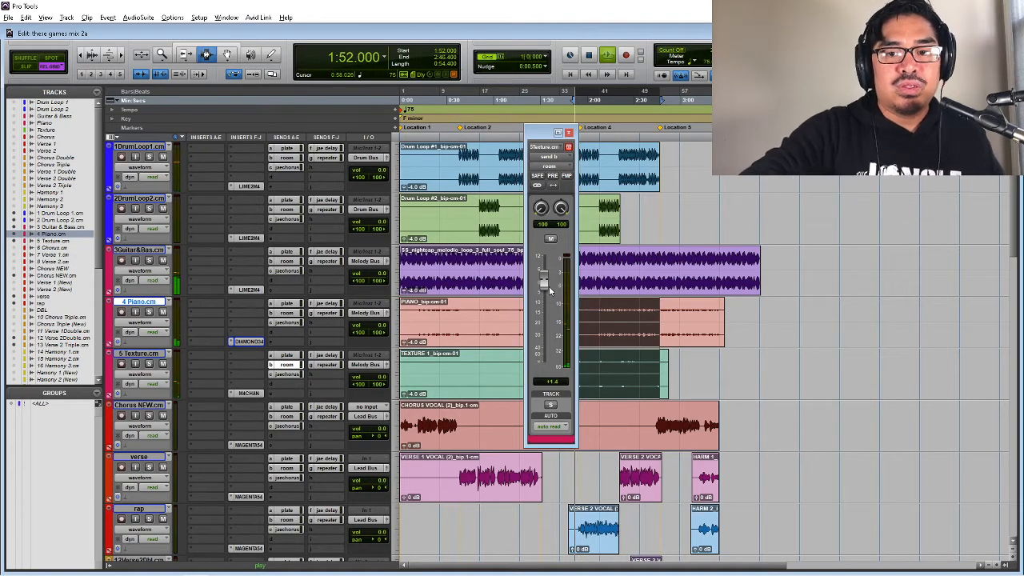
key(space)
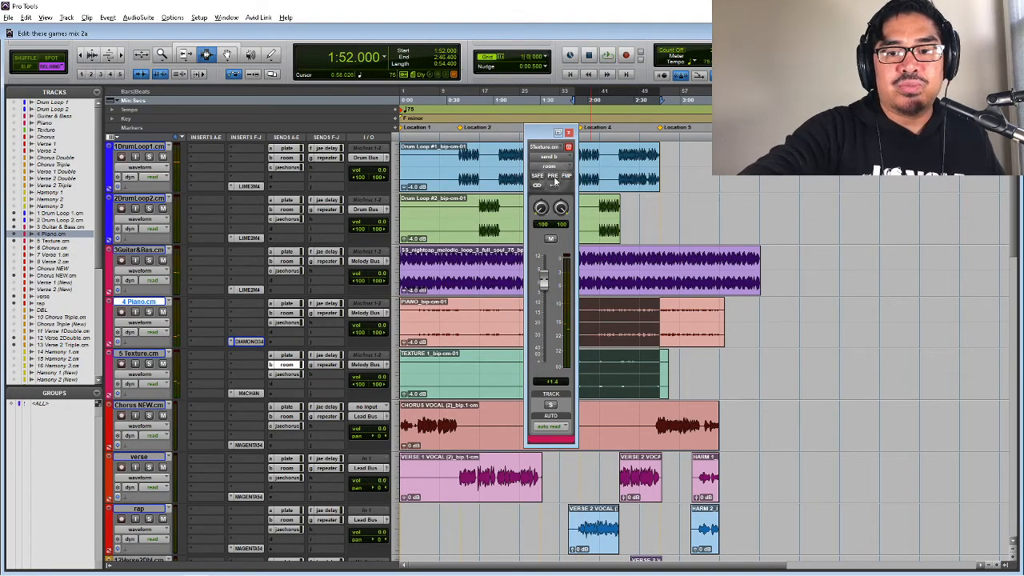
- Switch the Texture track's room send to pre-fader and lower the track volume to -31.0 dB during playback
click(553, 176)
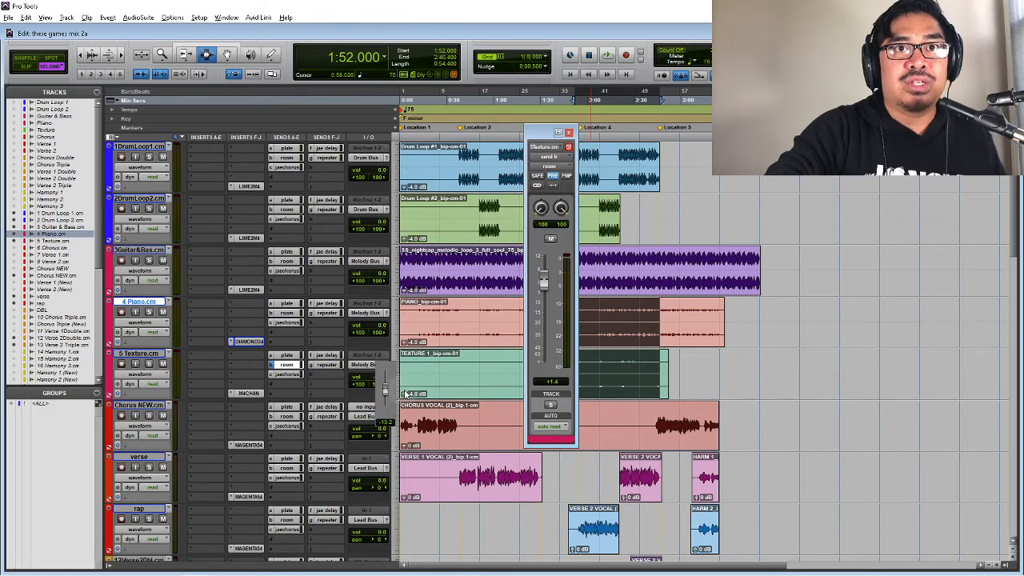
key(space)
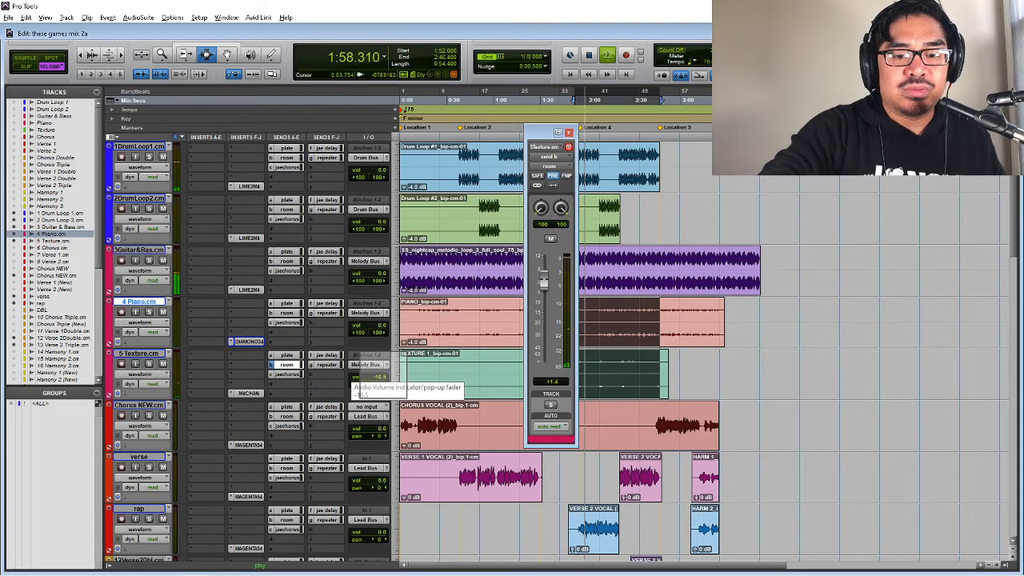
mouse_move(383, 377)
mouse_down()
mouse_move(383, 395)
mouse_move(384, 361)
mouse_up()
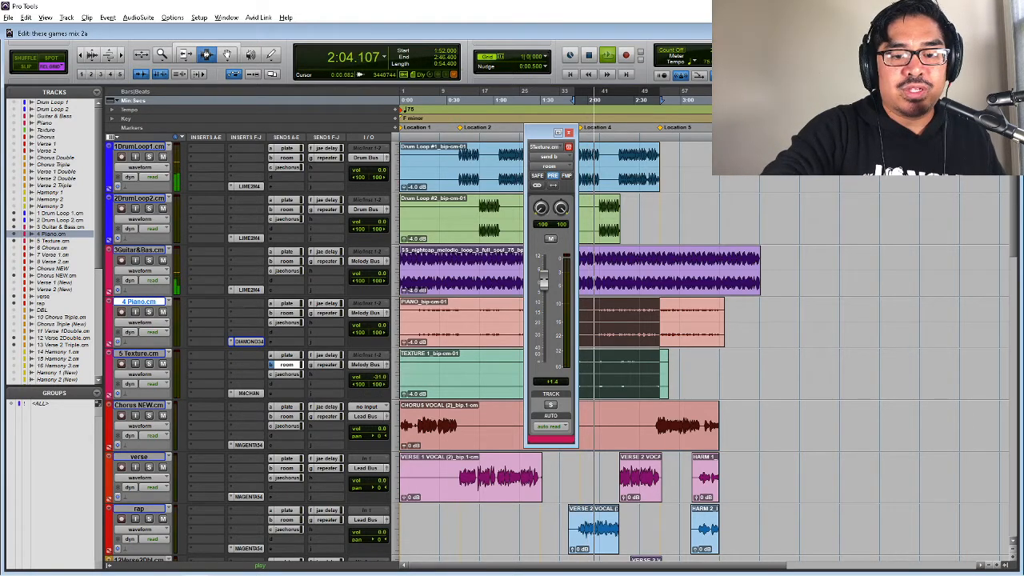
key(space)
key(space)
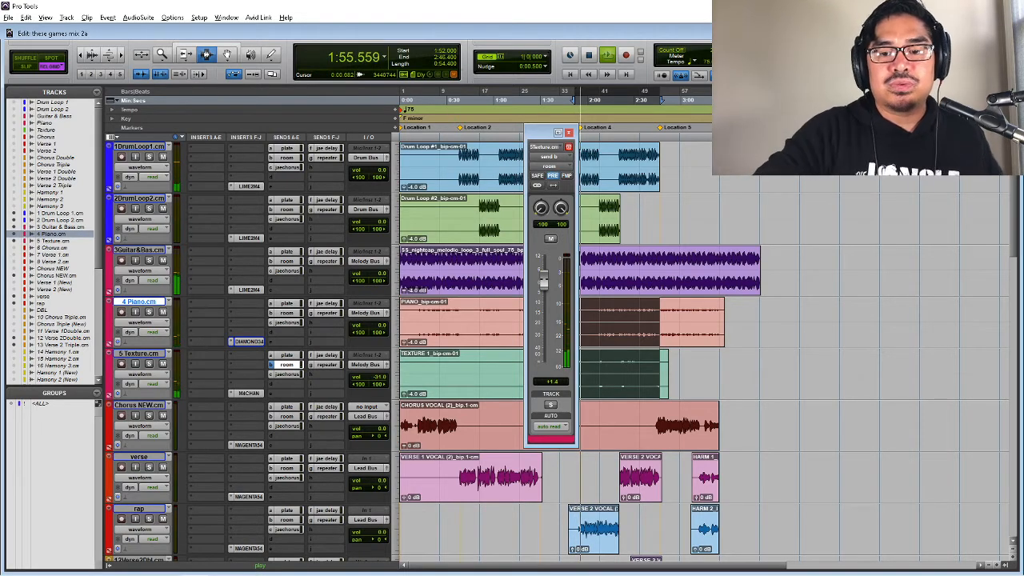
- Lower the Texture track's room send level to -7.8 dB while replaying the selection
key(space)
key(space)
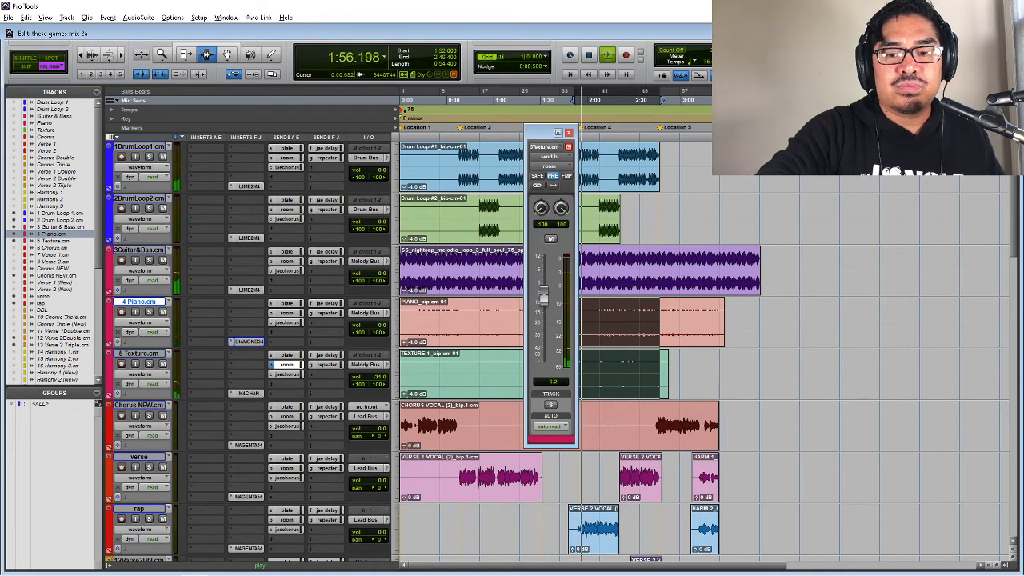
key(space)
key(space)
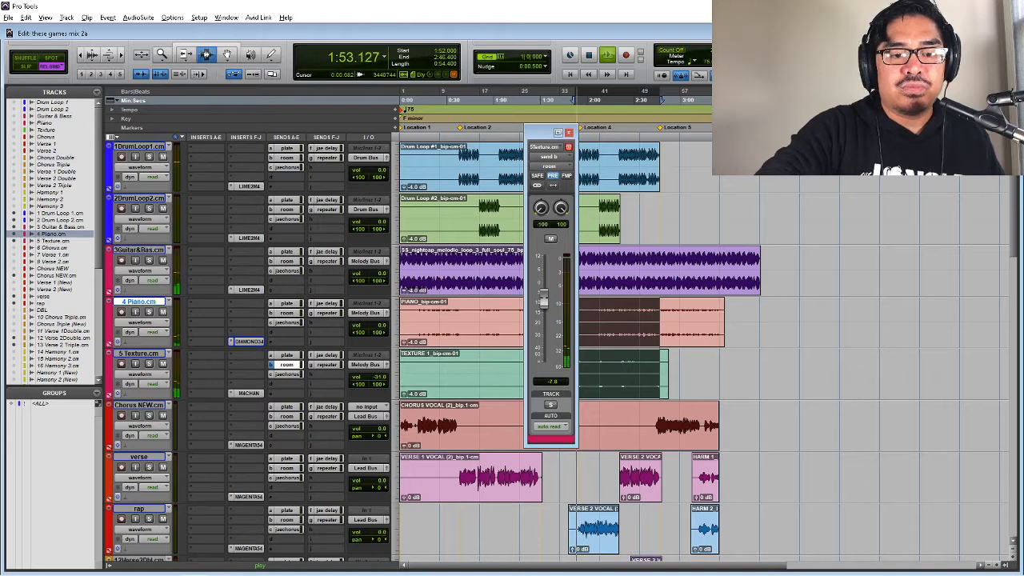
- Insert the stereo S1 Imager on the Texture track above M4CHAN, increase its width and close the plug-in window
click(255, 384)
click(278, 399)
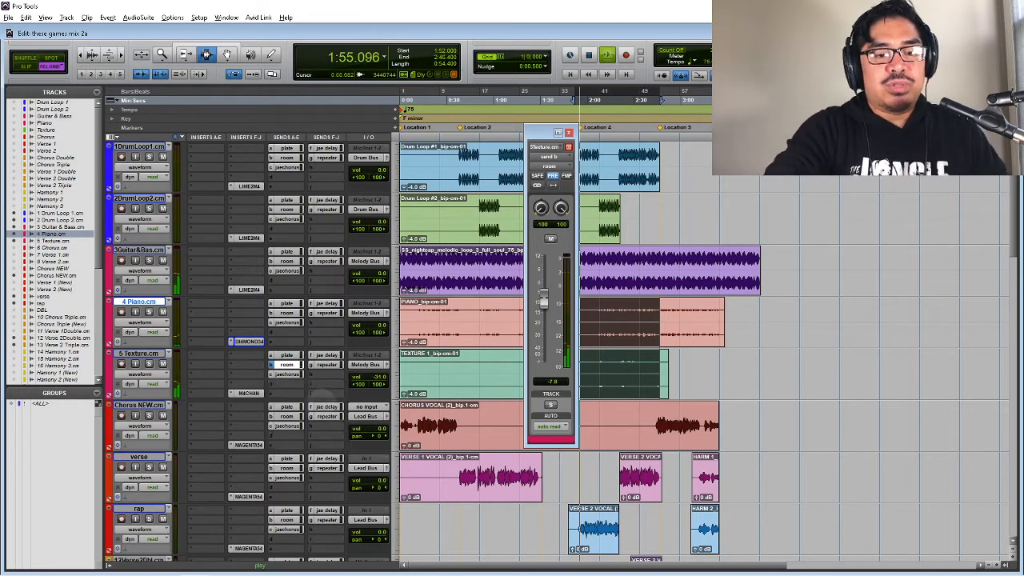
text(ster)
key(BackSpace)
key(BackSpace)
key(BackSpace)
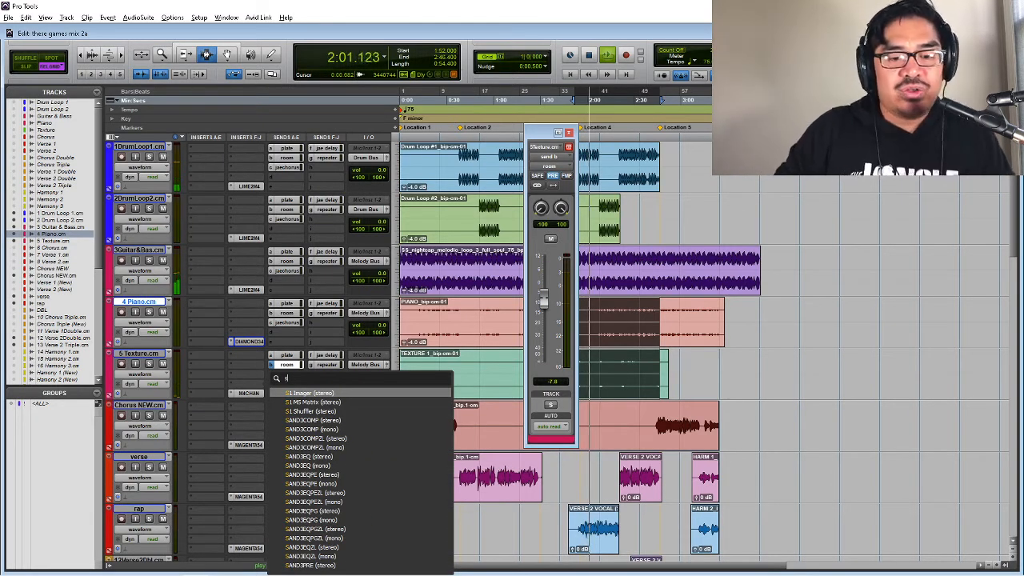
key(Return)
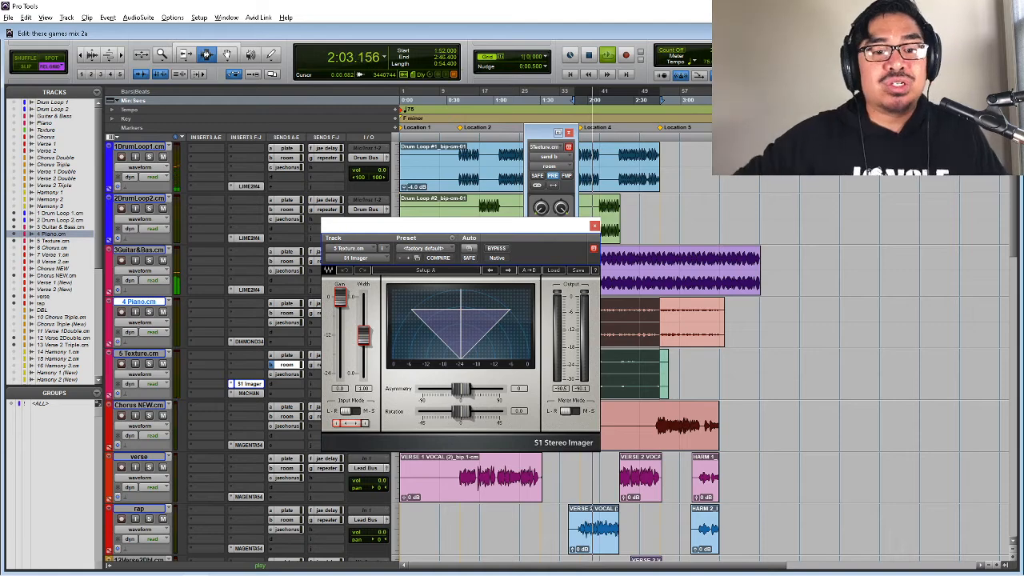
drag(364, 336, 364, 301)
click(593, 226)
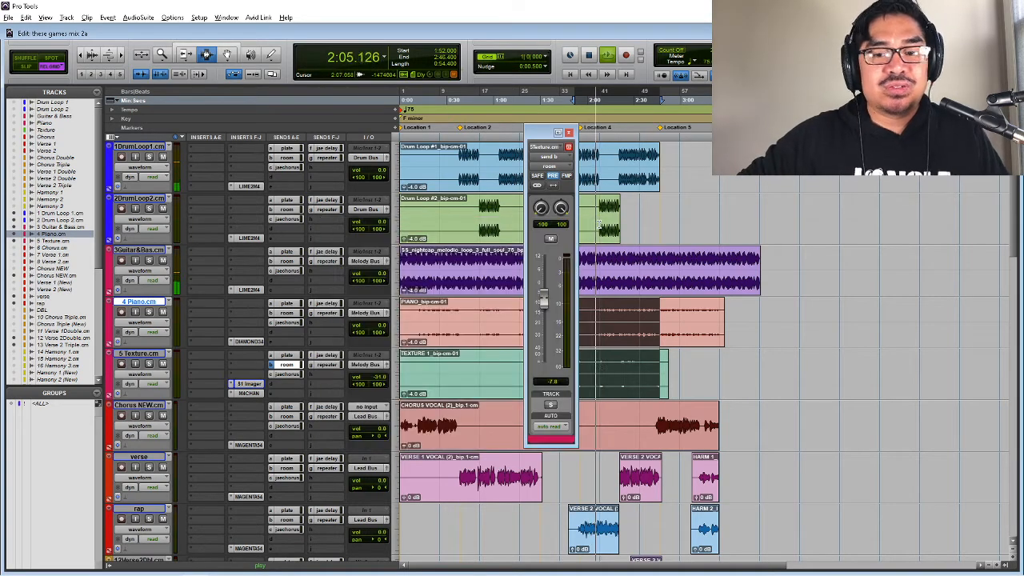
- Replay the selection to hear the Texture track through the S1 Imager
key(space)
key(space)
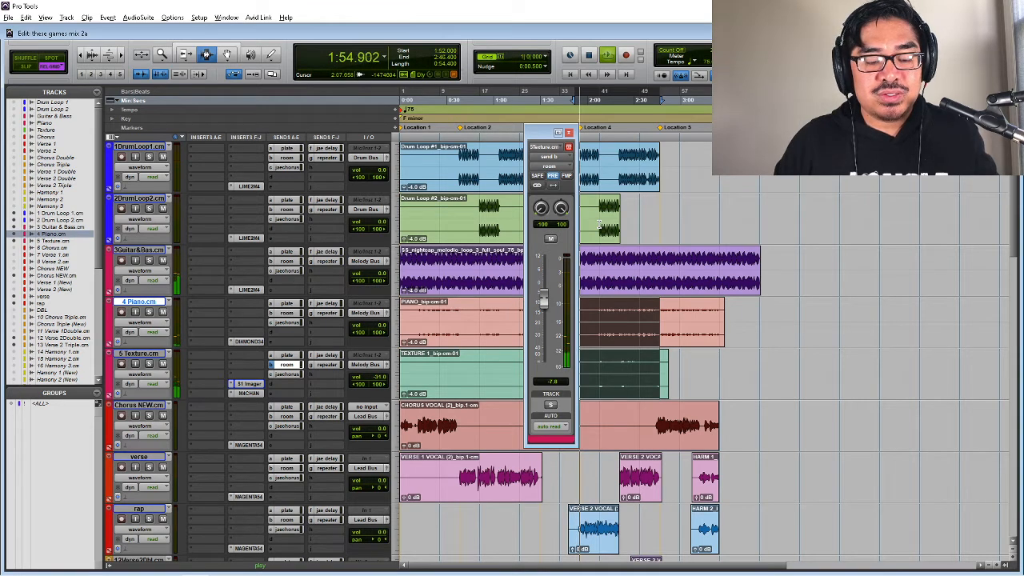
key(space)
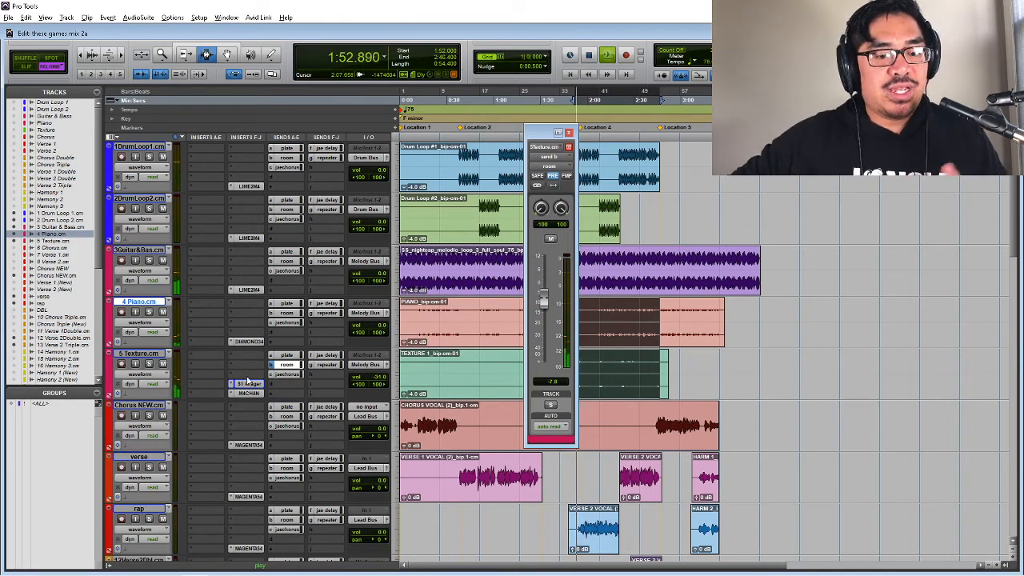
- Move S1 Imager up one slot on the Texture track, insert AZURE2 between it and M4CHAN, and reposition the plug-in window
click(253, 385)
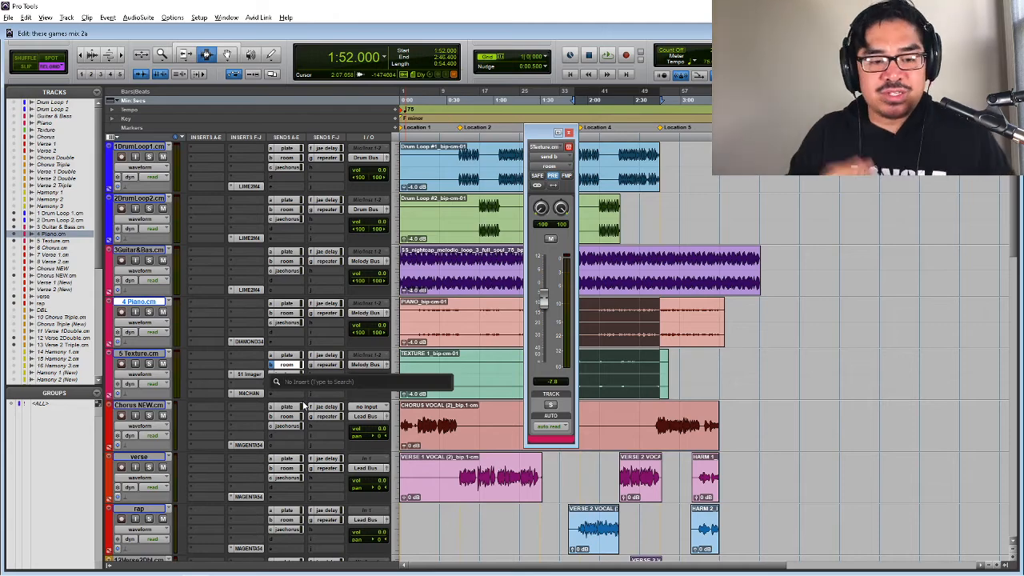
text(e)
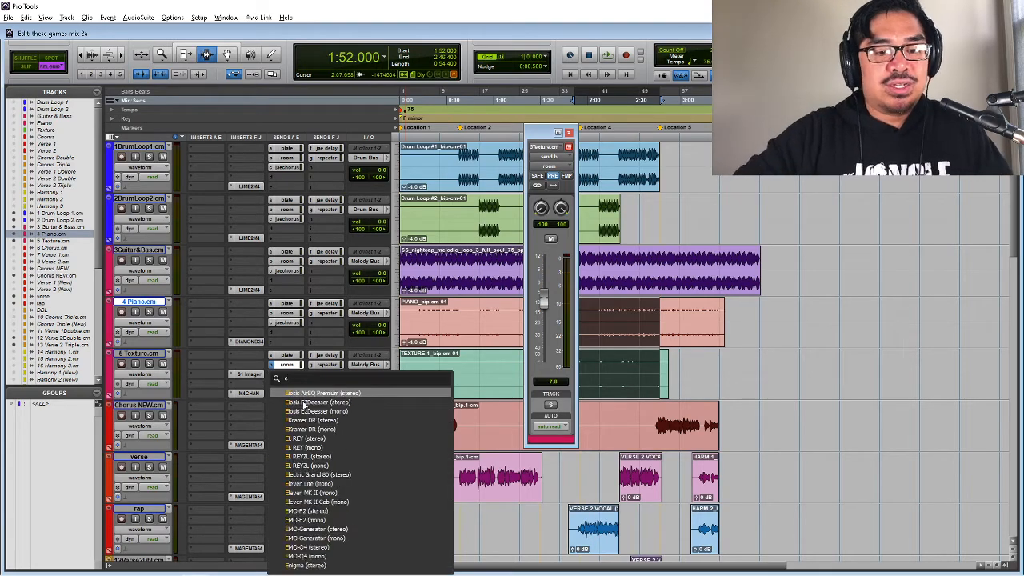
key(BackSpace)
text(az)
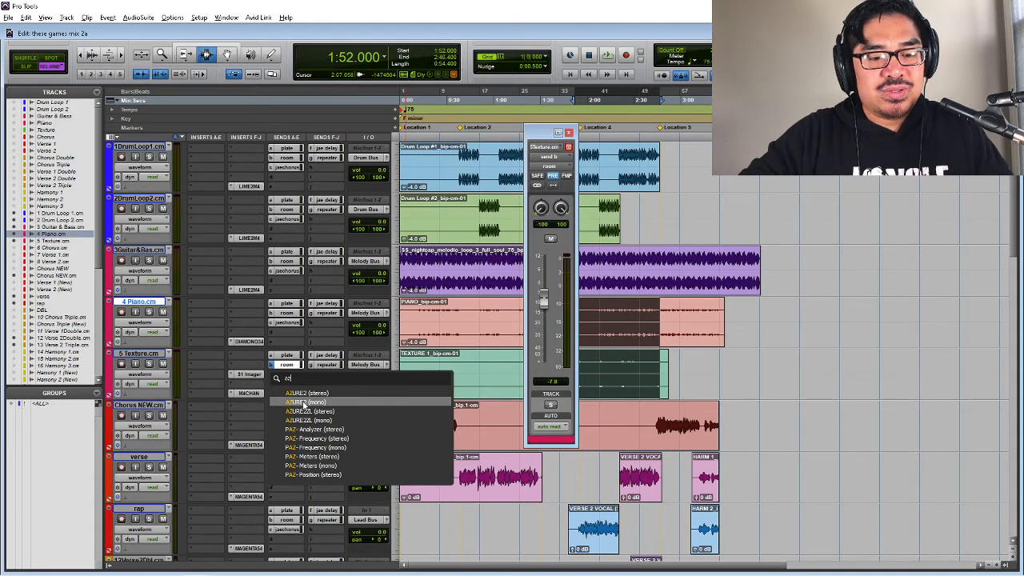
key(BackSpace)
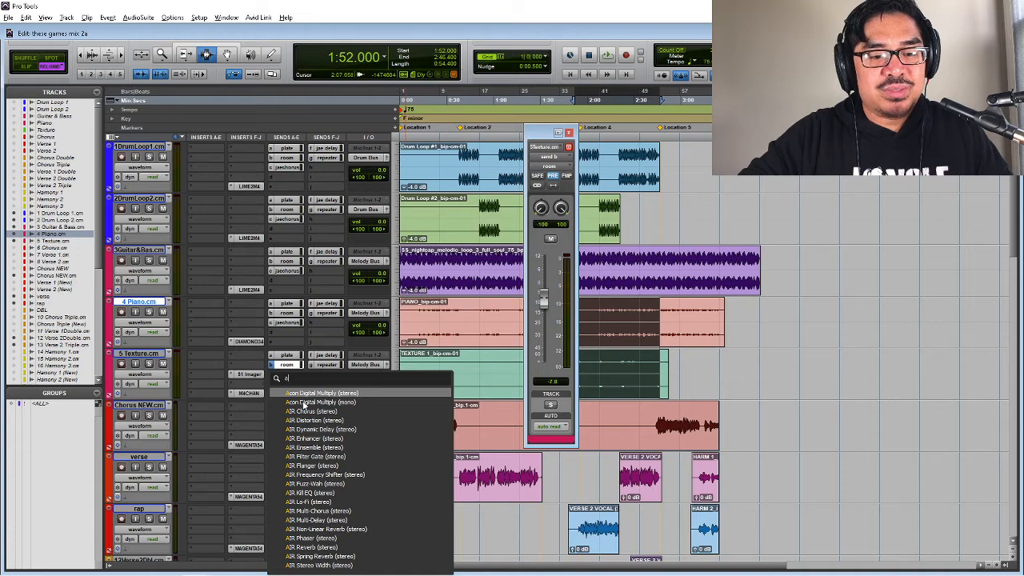
text(zu)
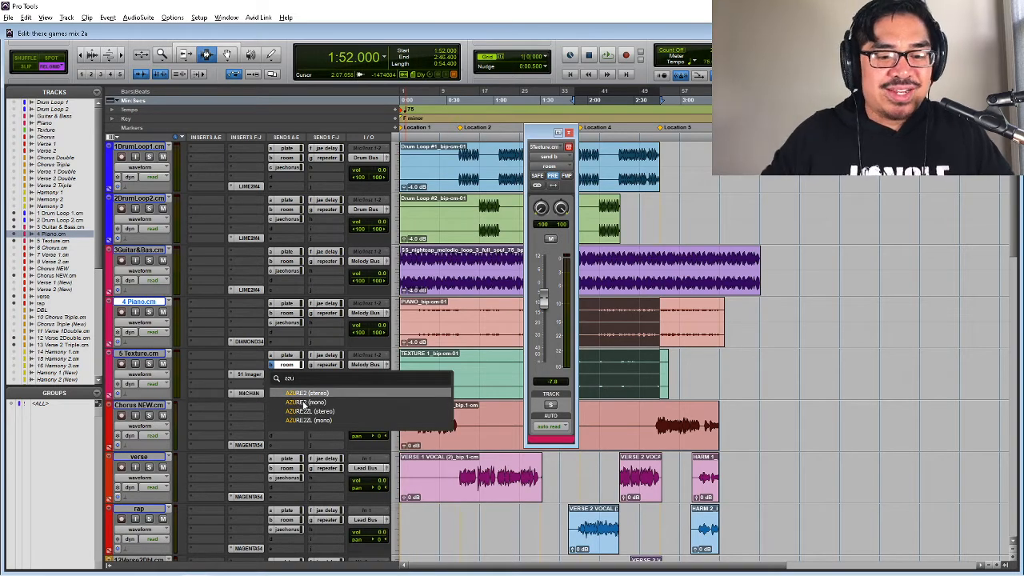
click(303, 402)
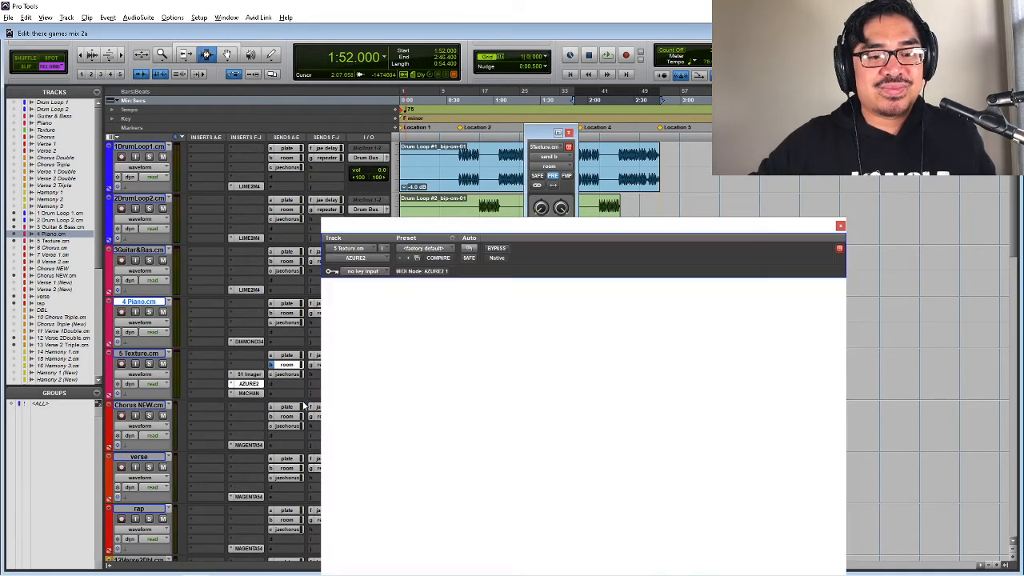
drag(682, 237, 642, 124)
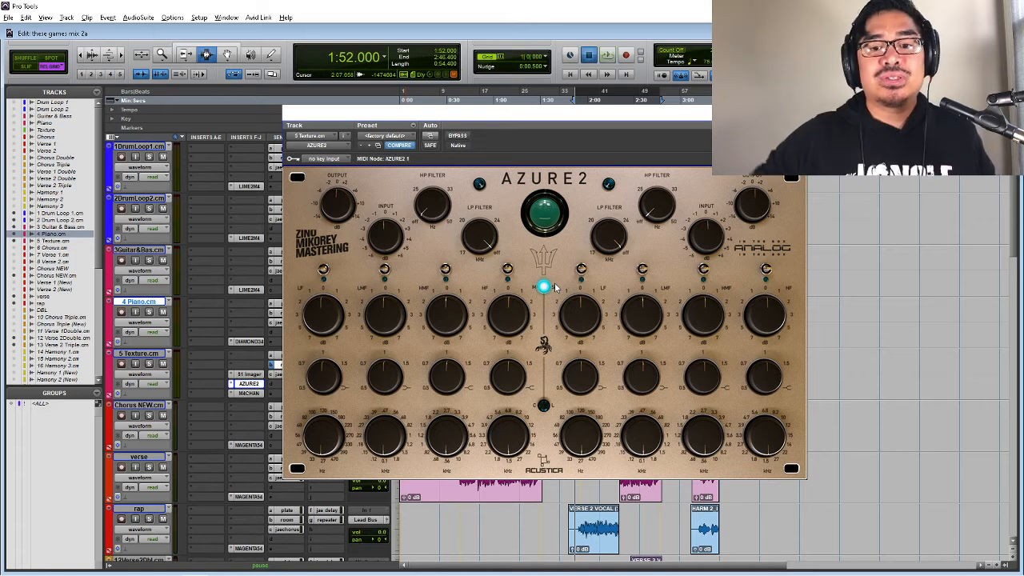
- Power on AZURE2, set the mid LMF and HMF bandwidths to shelf, and adjust the mid LMF frequency while auditioning the selection
key(space)
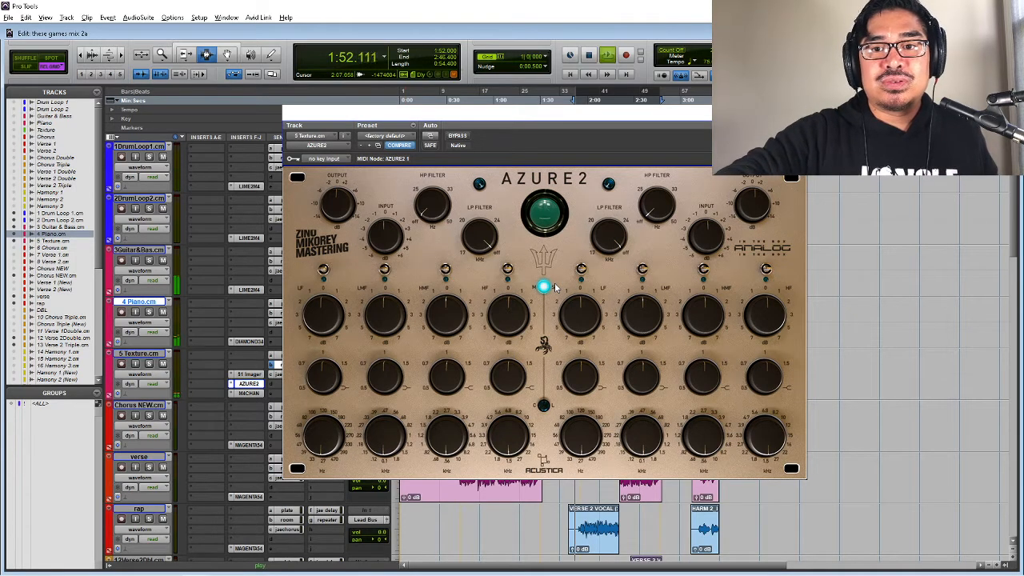
key(space)
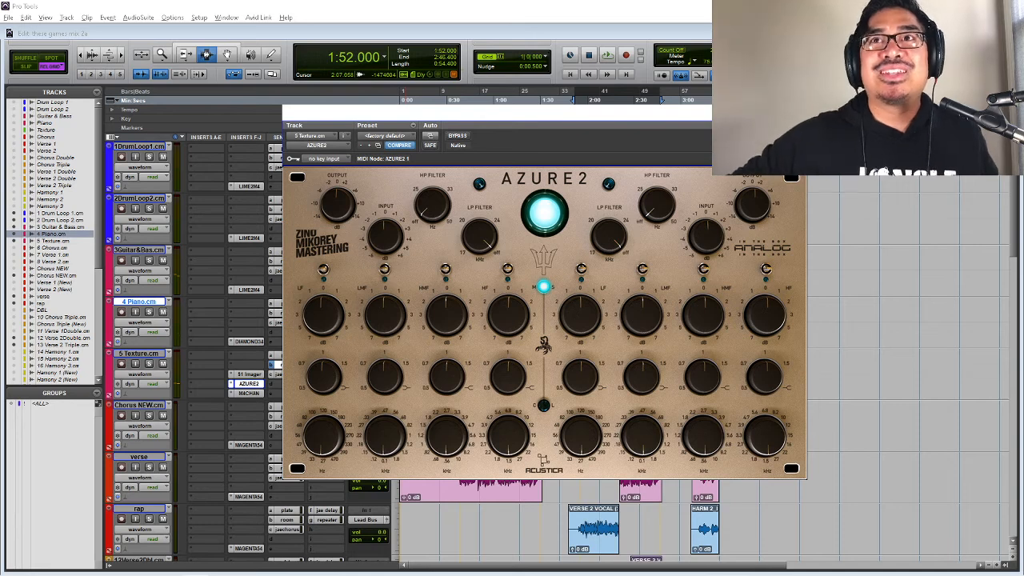
key(space)
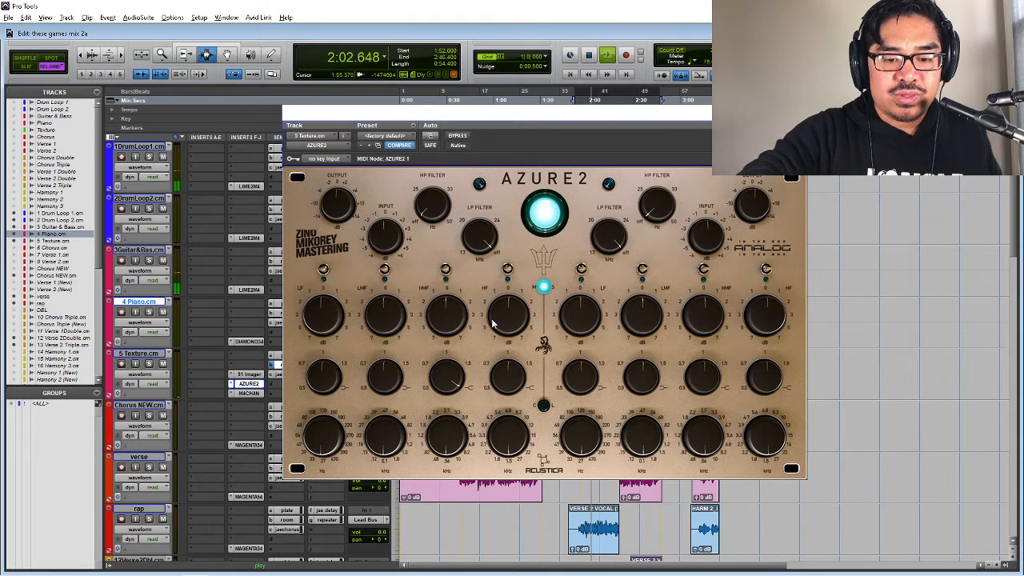
key(space)
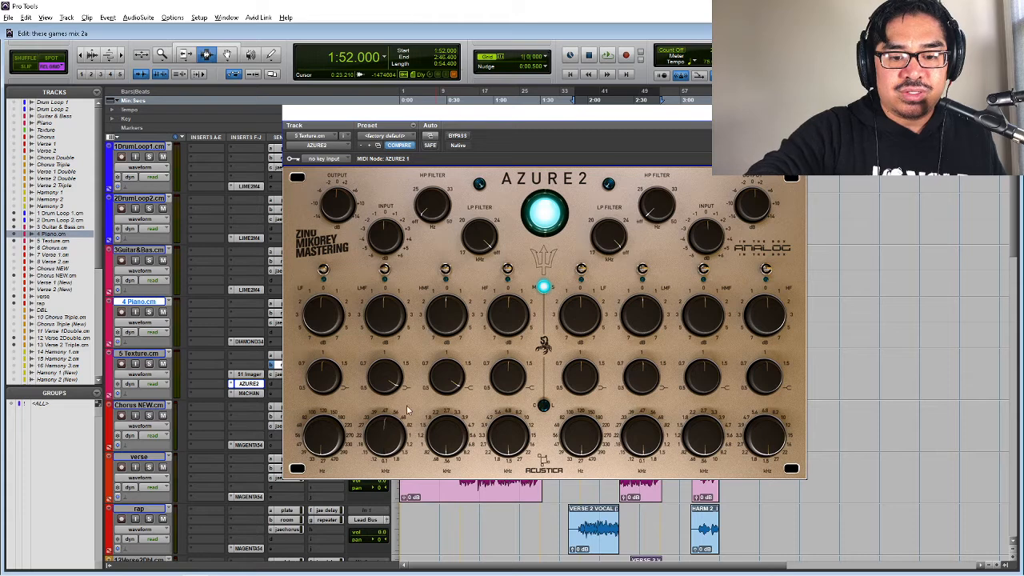
drag(409, 427, 416, 420)
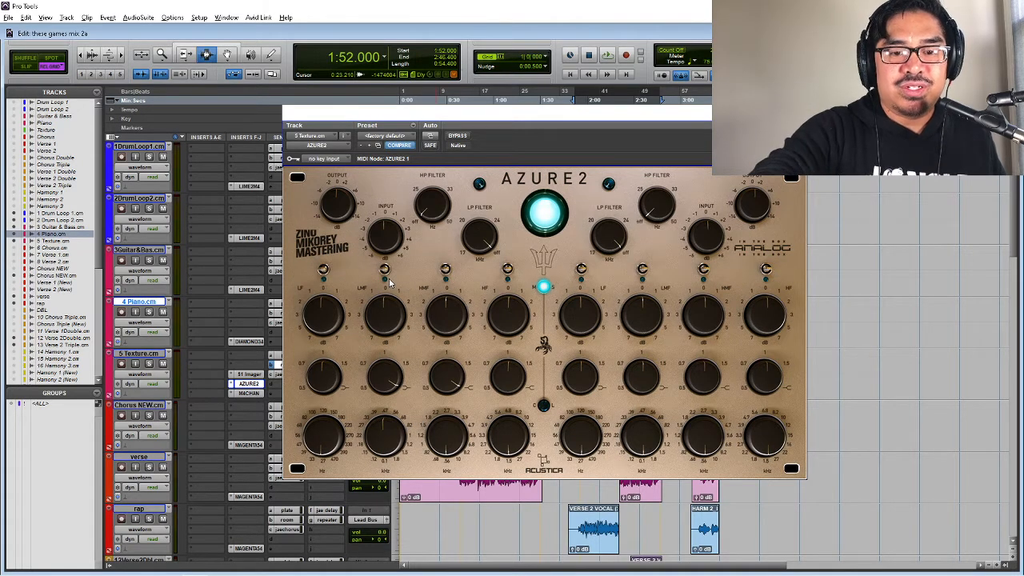
- Enable and cut AZURE2's mid LMF band, switch on the side HF band with a shelf shape, and replay the selection
key(space)
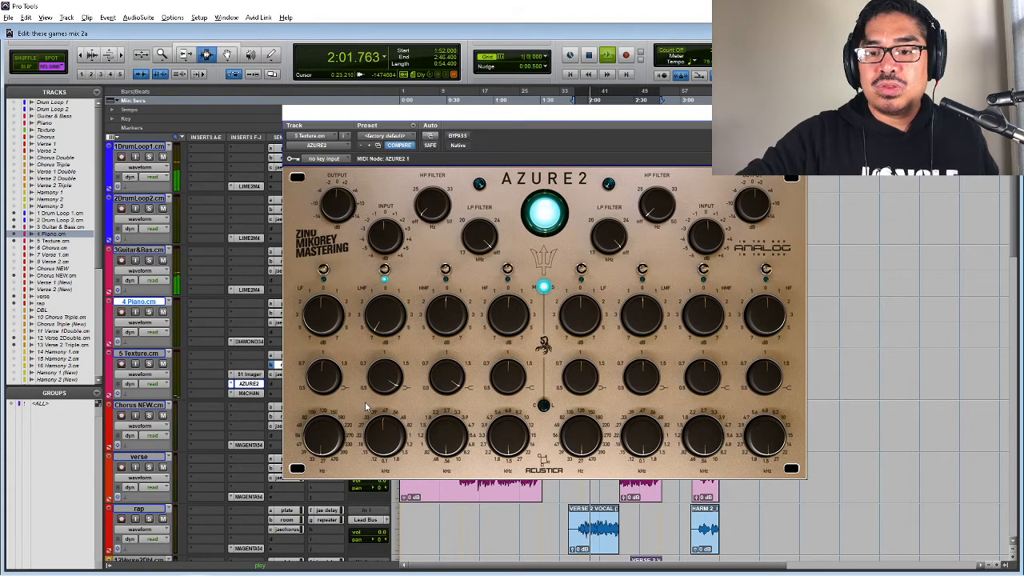
key(space)
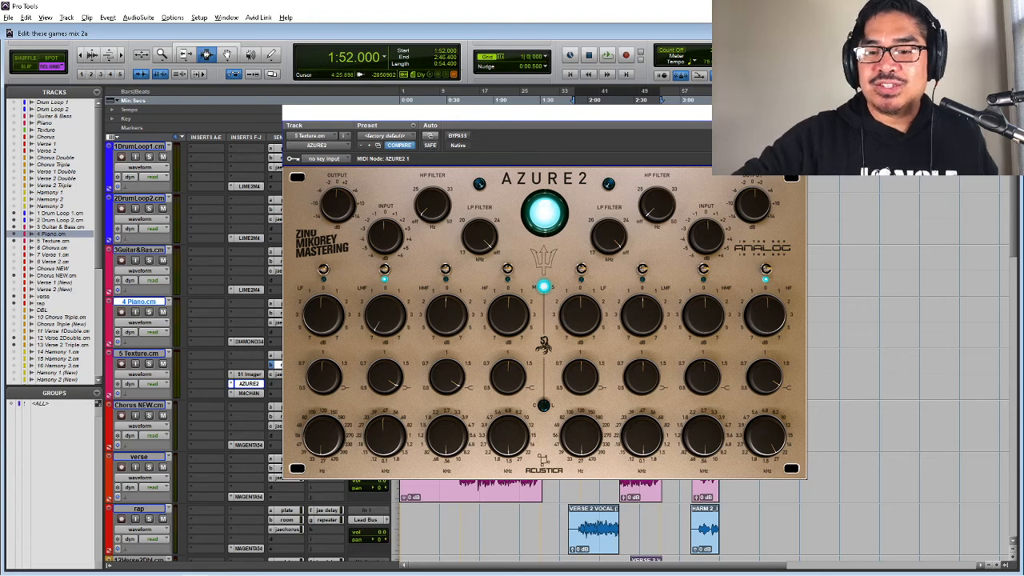
key(space)
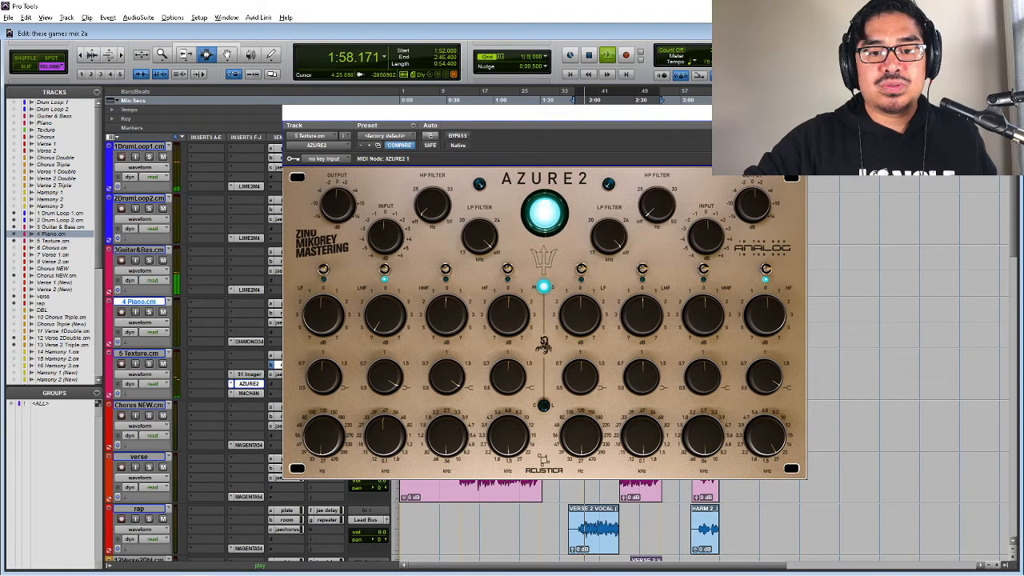
key(space)
- Set AZURE2's side LMF band to shelf, enable it with a gain cut, and replay the selection
key(space)
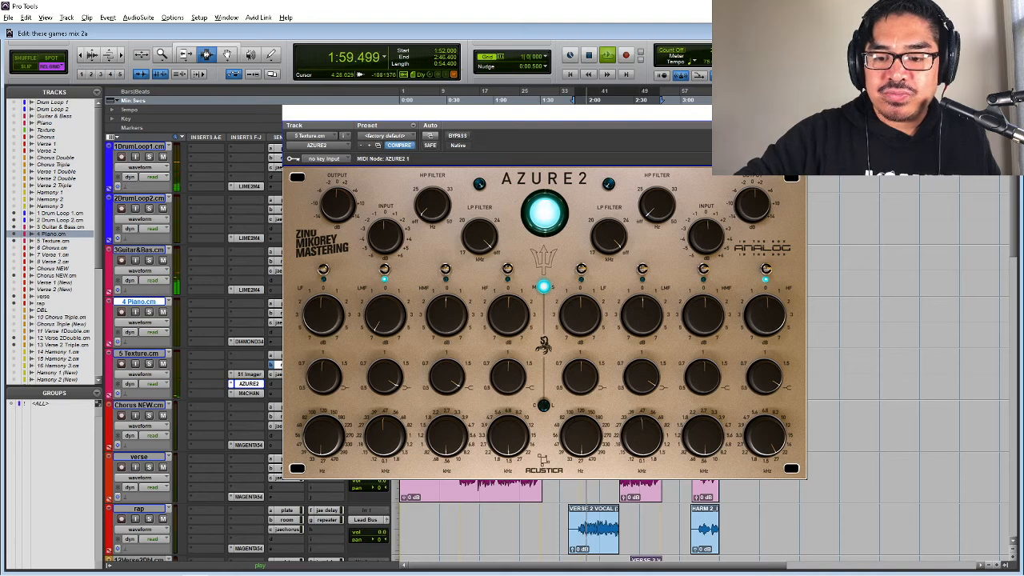
key(space)
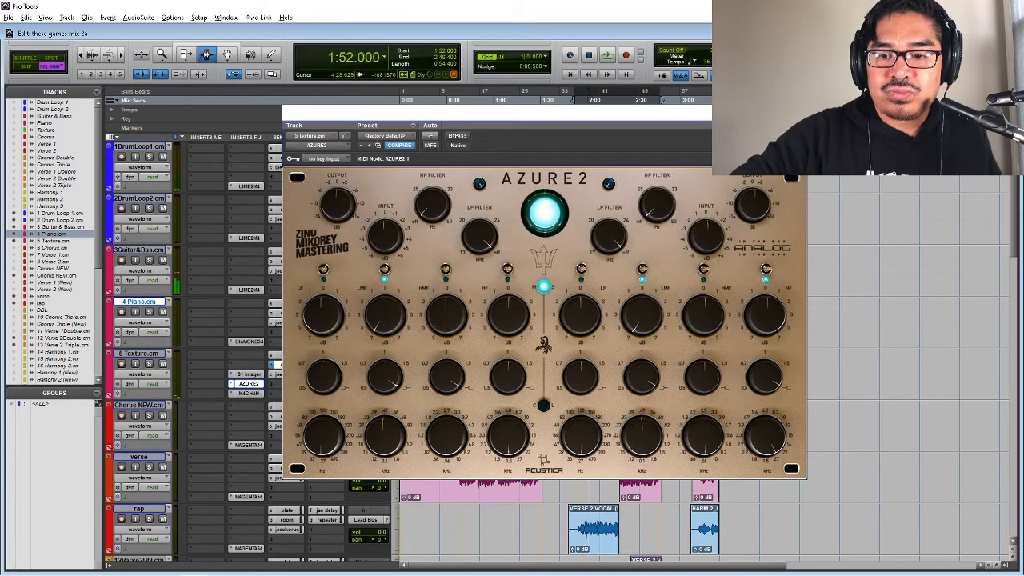
key(space)
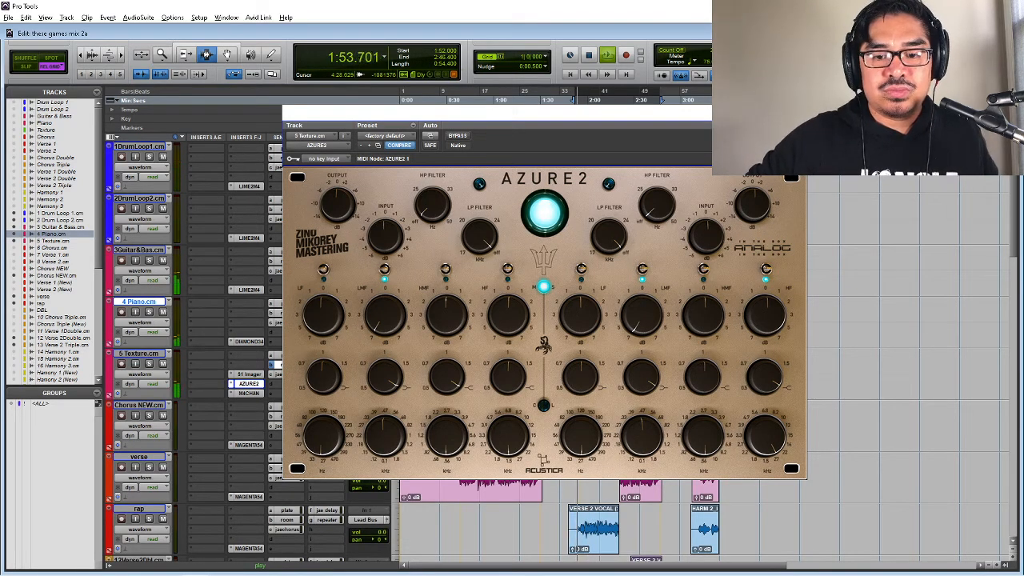
key(space)
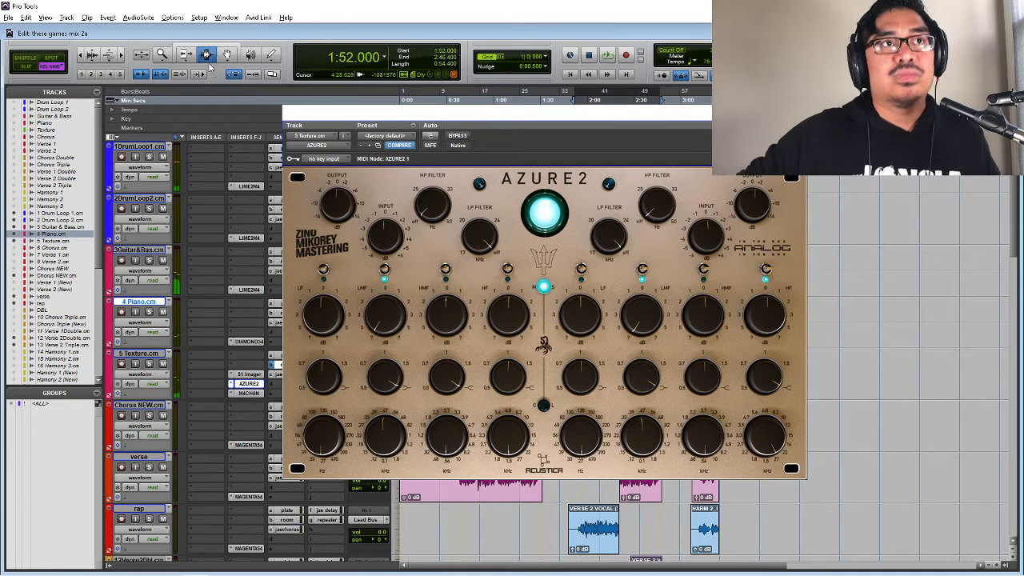
- Move S1 Imager up one slot on the Texture track, insert stereo DIAMOND3 in the freed slot, and bypass AZURE2
drag(249, 375, 249, 365)
click(250, 376)
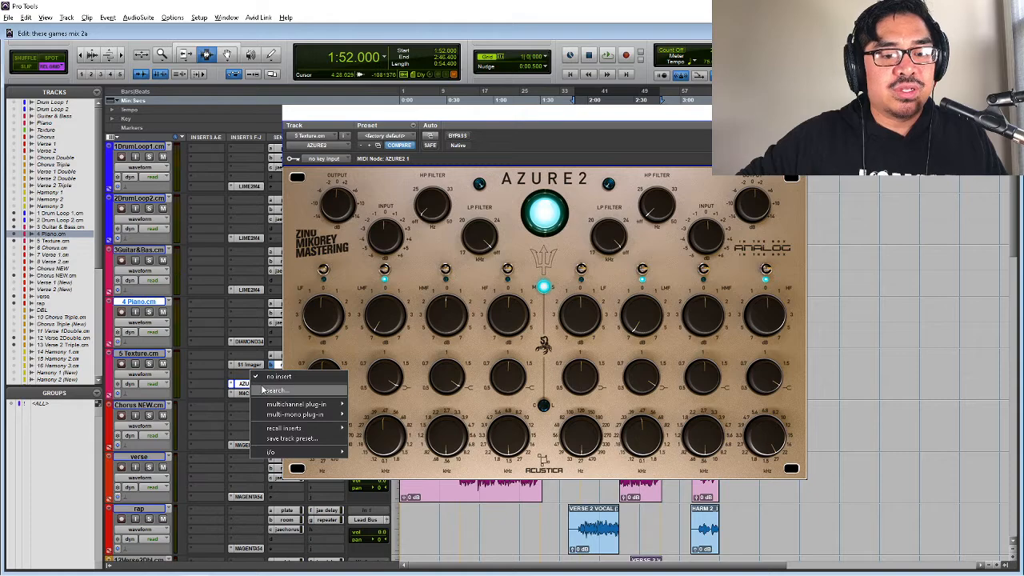
text(diamond)
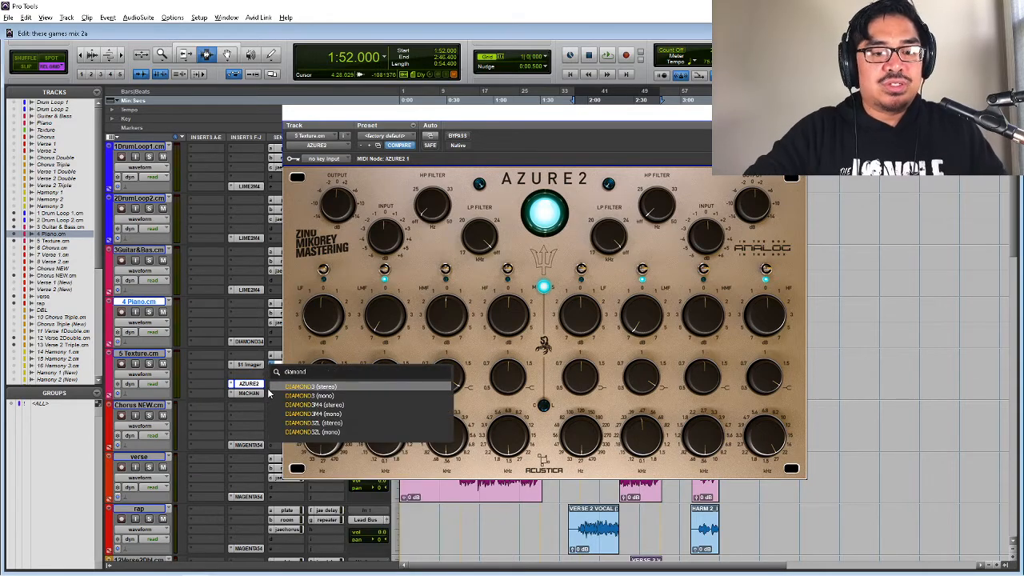
key(Return)
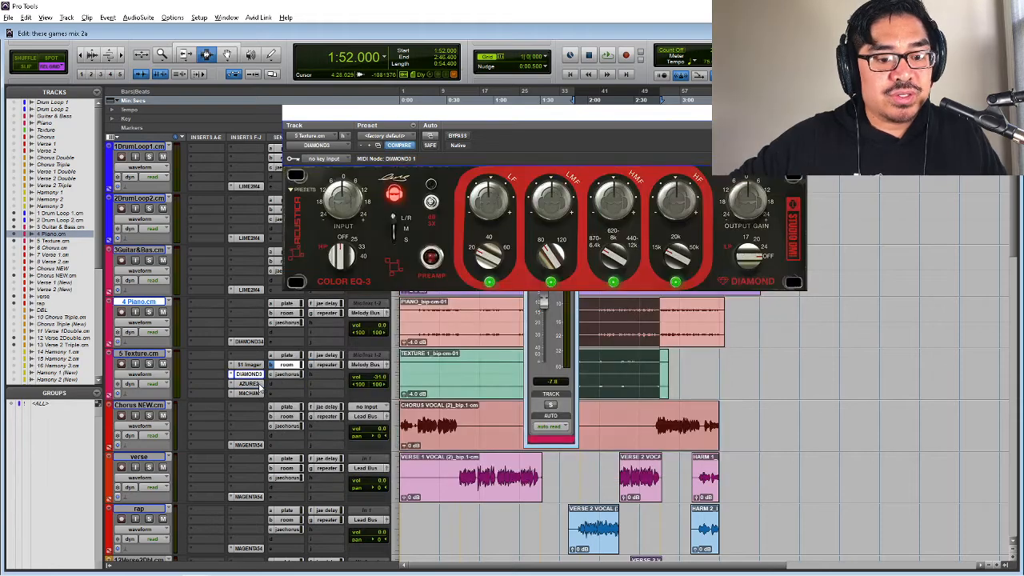
right_click(269, 388)
click(272, 388)
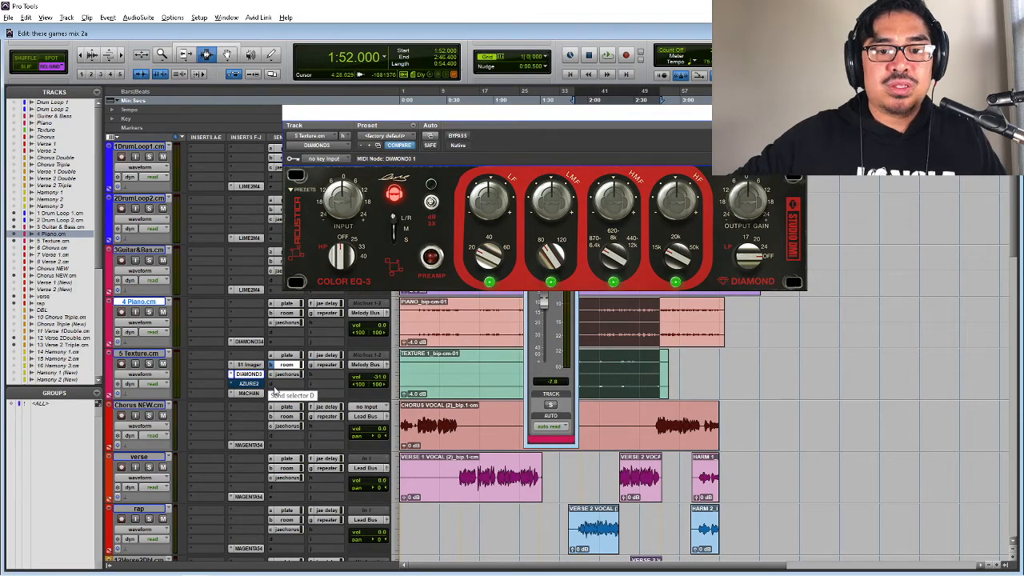
- Turn on DIAMOND3's preamp and set its channel mode to S
click(409, 240)
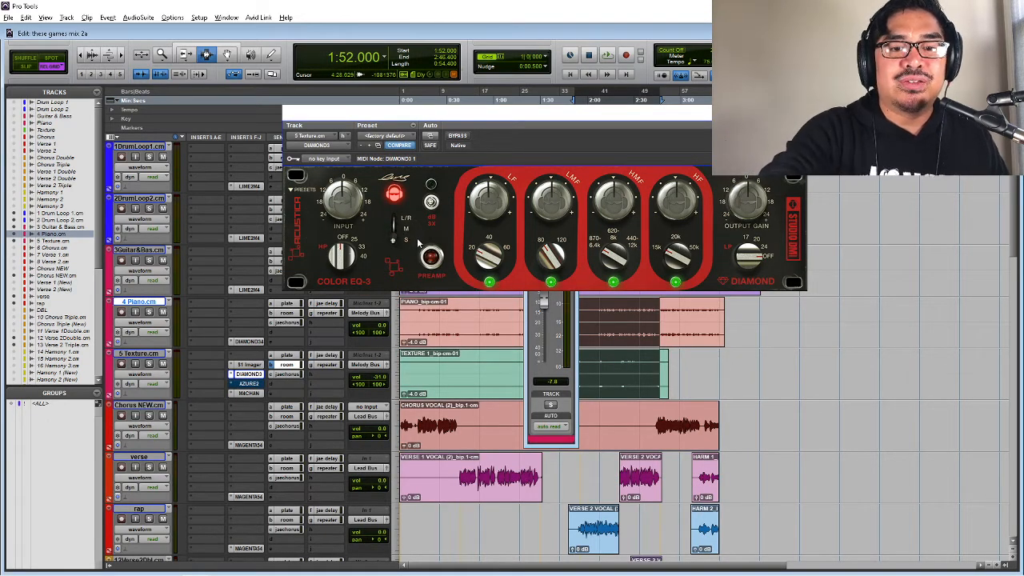
click(404, 234)
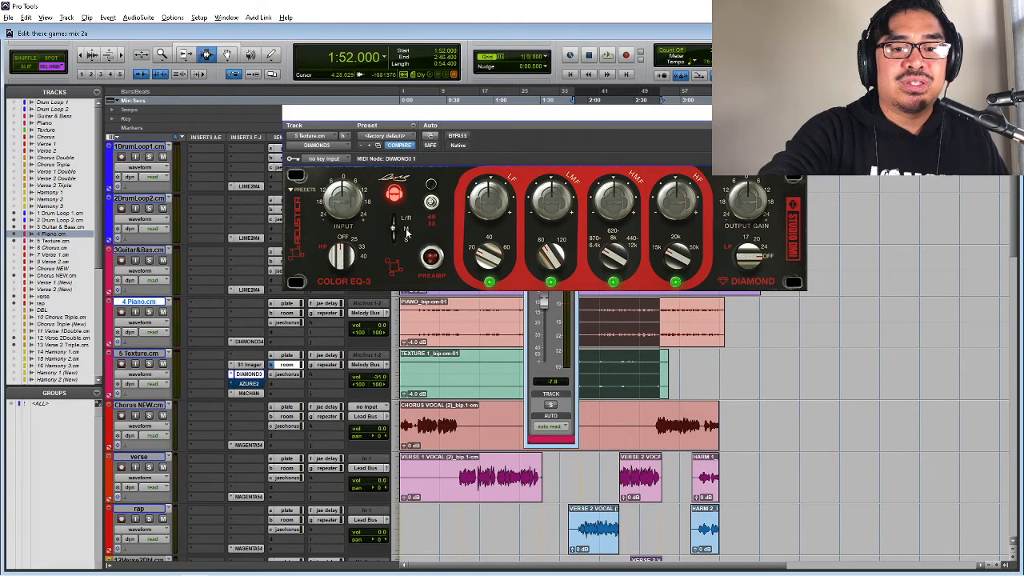
click(436, 262)
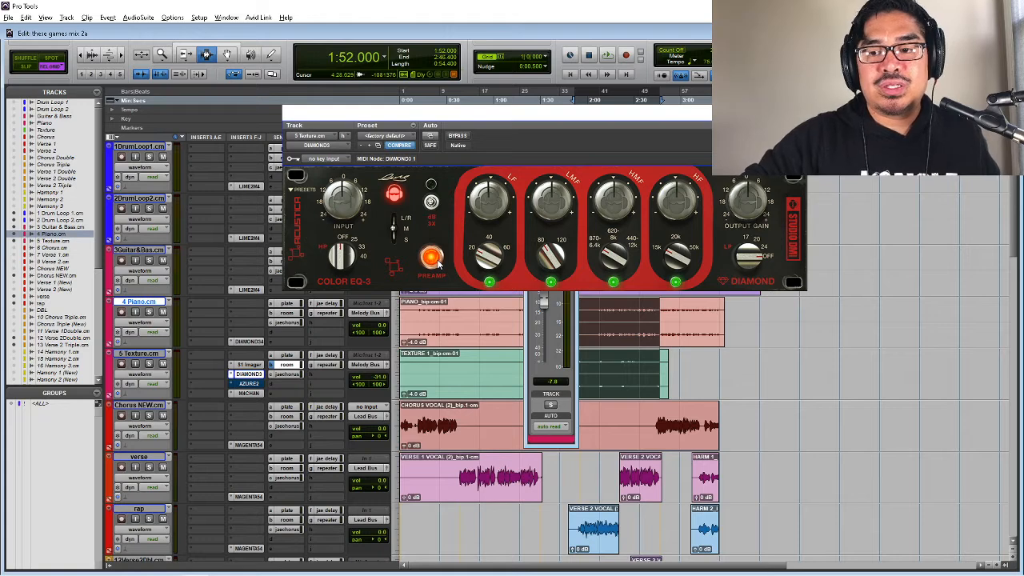
click(405, 240)
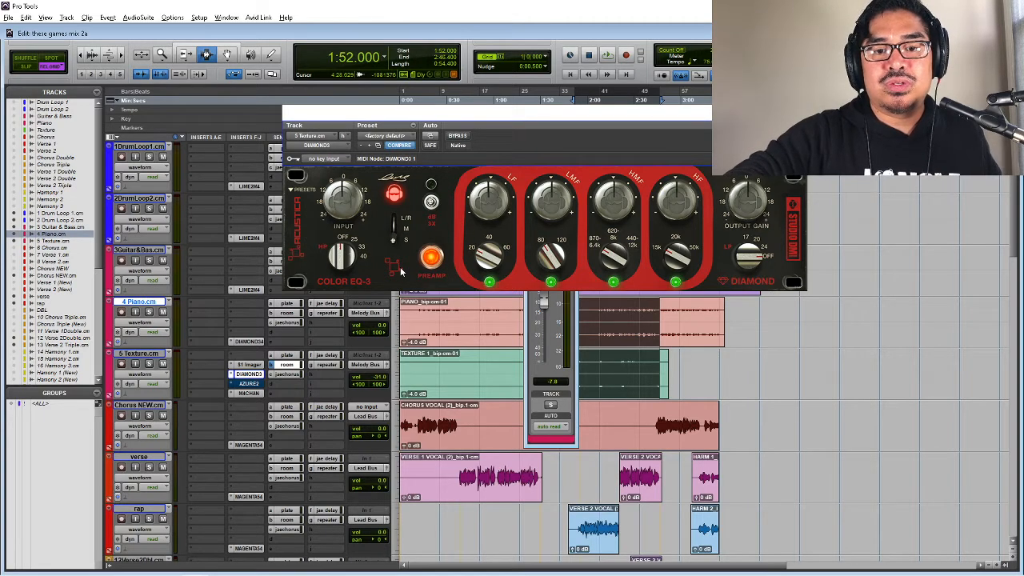
- Shape DIAMOND3's side EQ with LF and LMF cuts, a high-pass at 40 and an HF boost, and replay the selection
drag(552, 255, 584, 225)
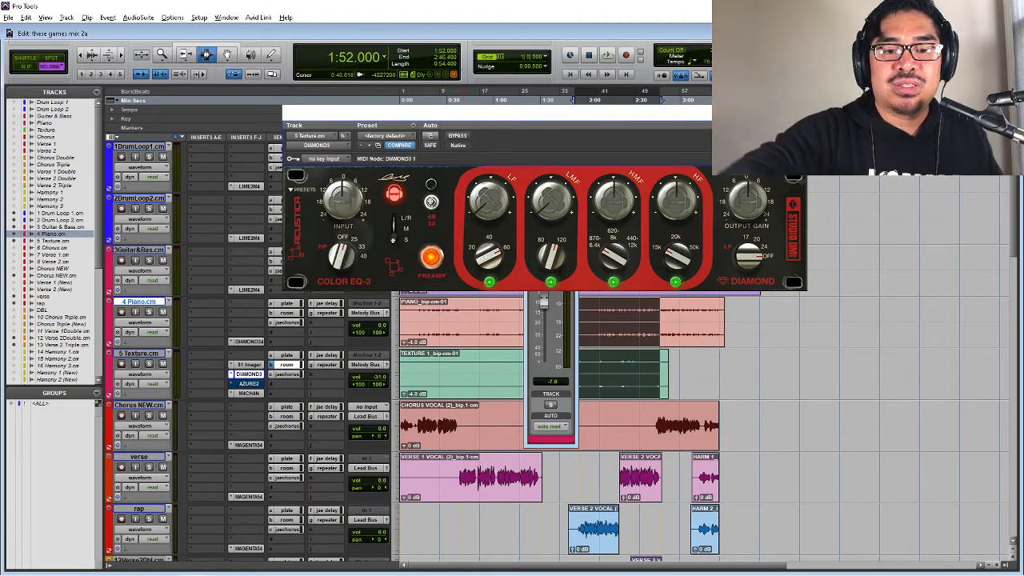
drag(341, 256, 341, 247)
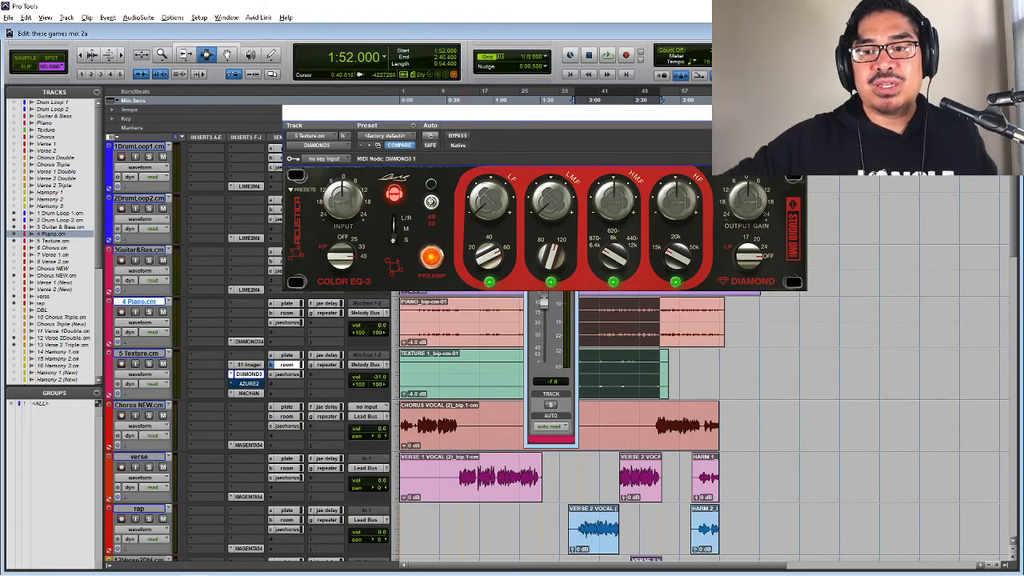
drag(677, 256, 678, 251)
mouse_move(676, 200)
mouse_down()
mouse_move(676, 176)
mouse_move(676, 191)
mouse_up()
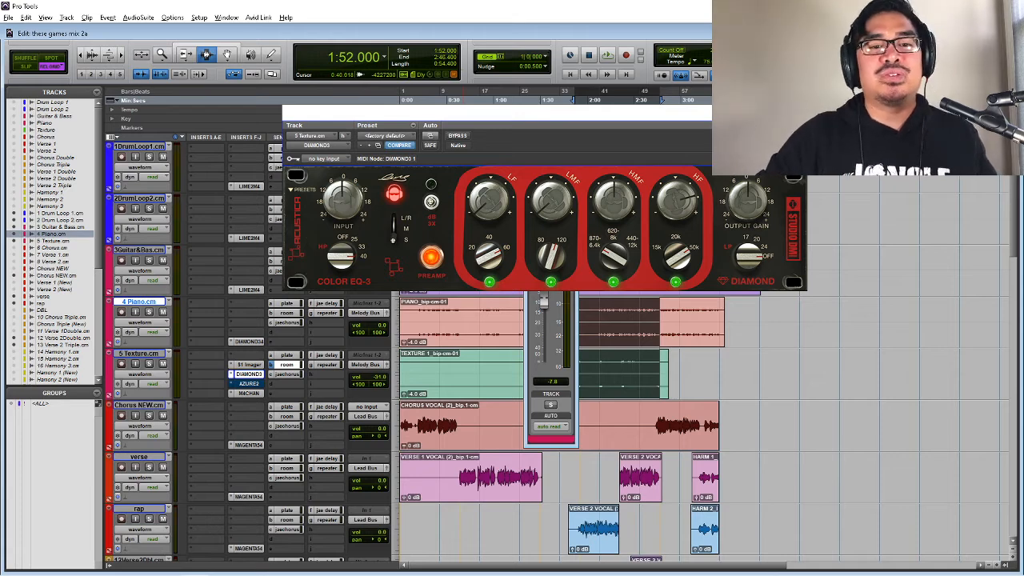
key(space)
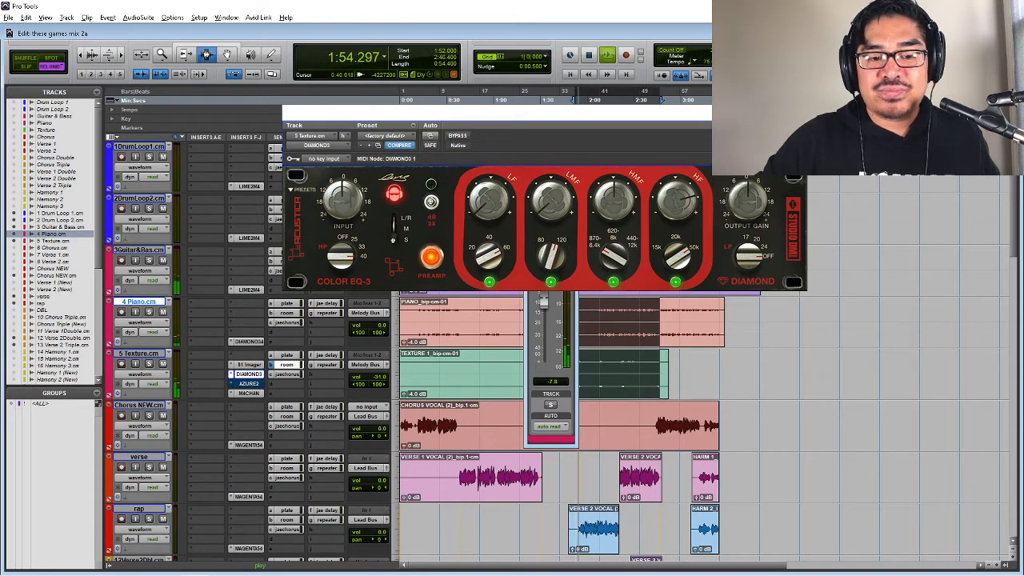
key(space)
- Bypass DIAMOND3, reactivate AZURE2 on the Texture track, and replay the selection to compare the two EQs
right_click(249, 374)
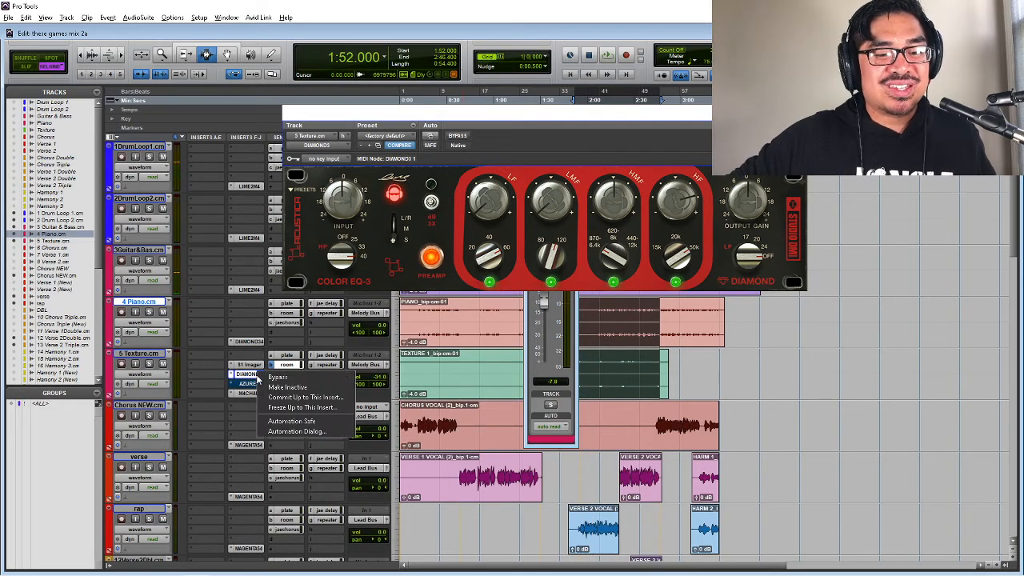
click(280, 378)
right_click(250, 390)
key(Escape)
key(space)
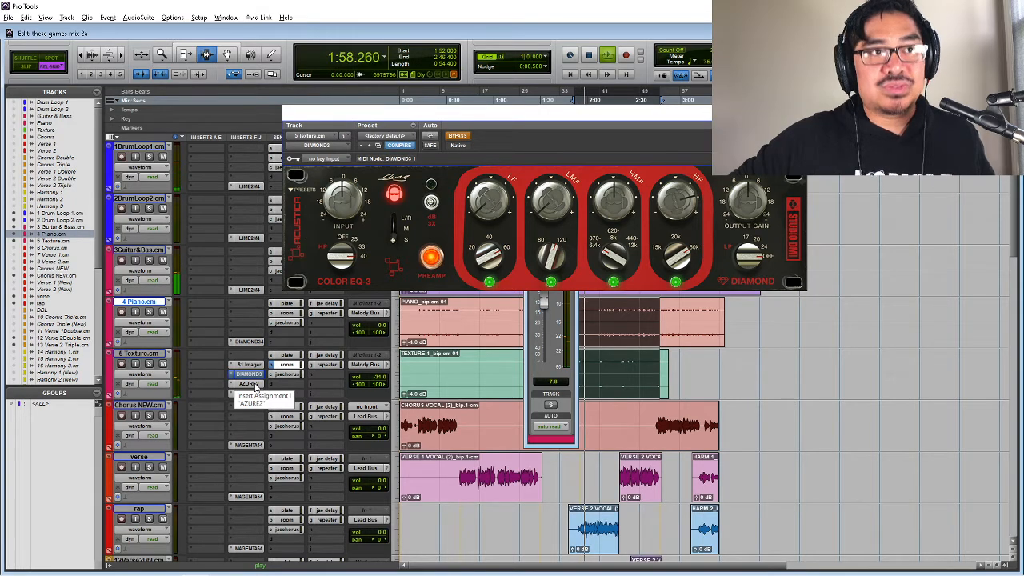
key(space)
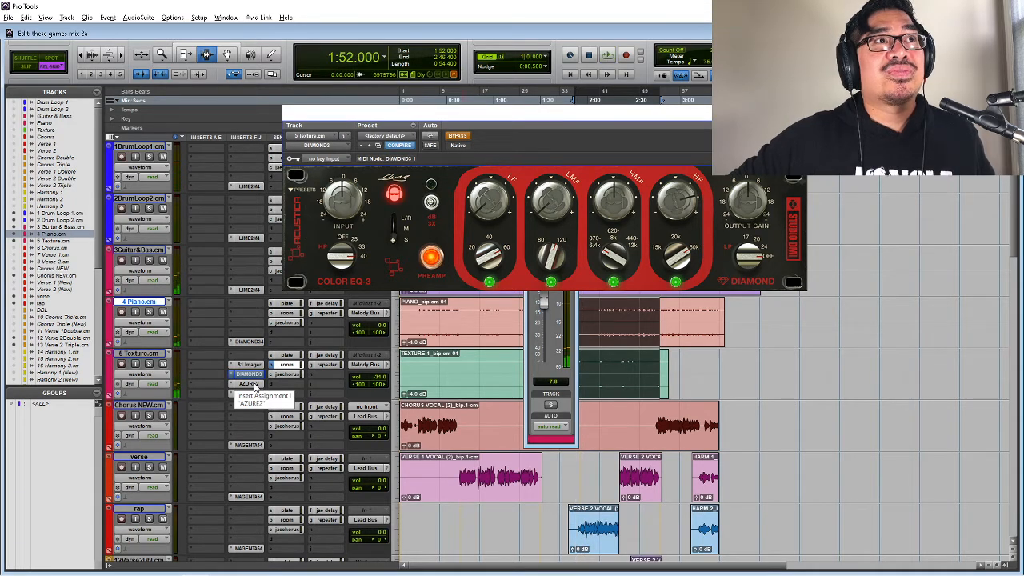
- Bypass AZURE2, switch DIAMOND3 back on, and audition the selection again
right_click(254, 385)
click(269, 387)
right_click(253, 373)
click(271, 378)
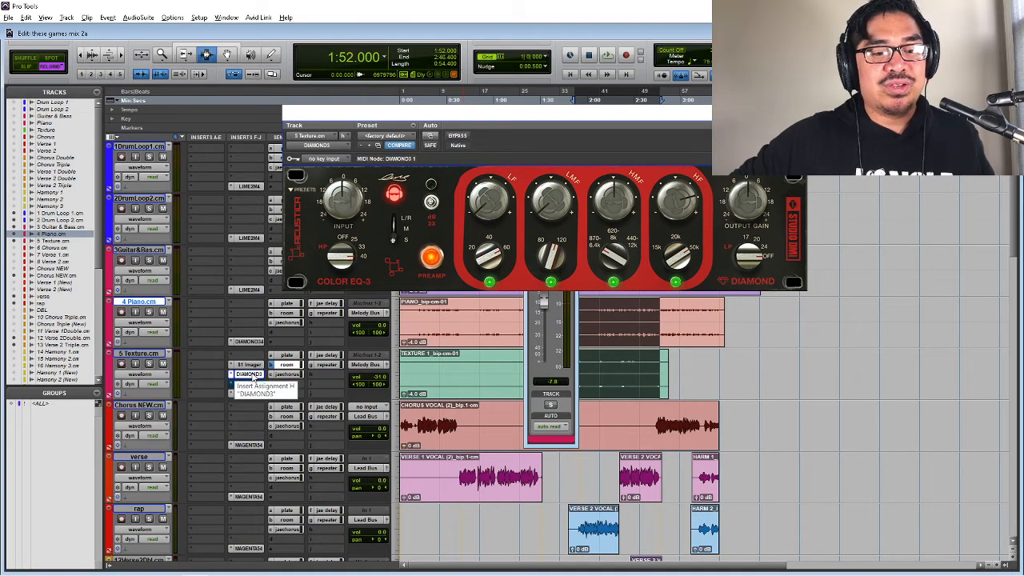
key(space)
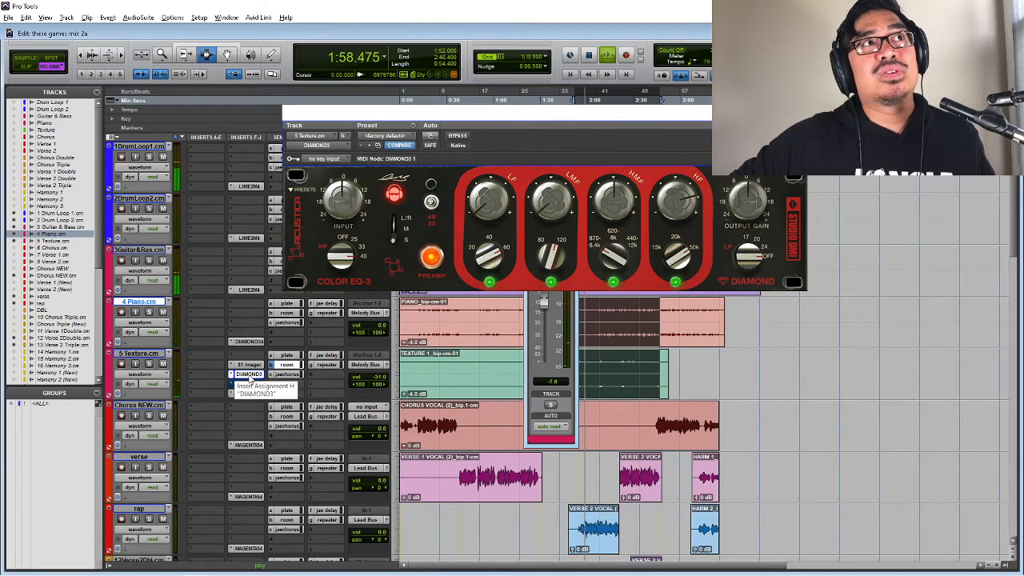
key(space)
- Swap the active EQ on the Texture track from DIAMOND3 to AZURE2 and replay the selection
right_click(250, 376)
click(276, 377)
right_click(254, 384)
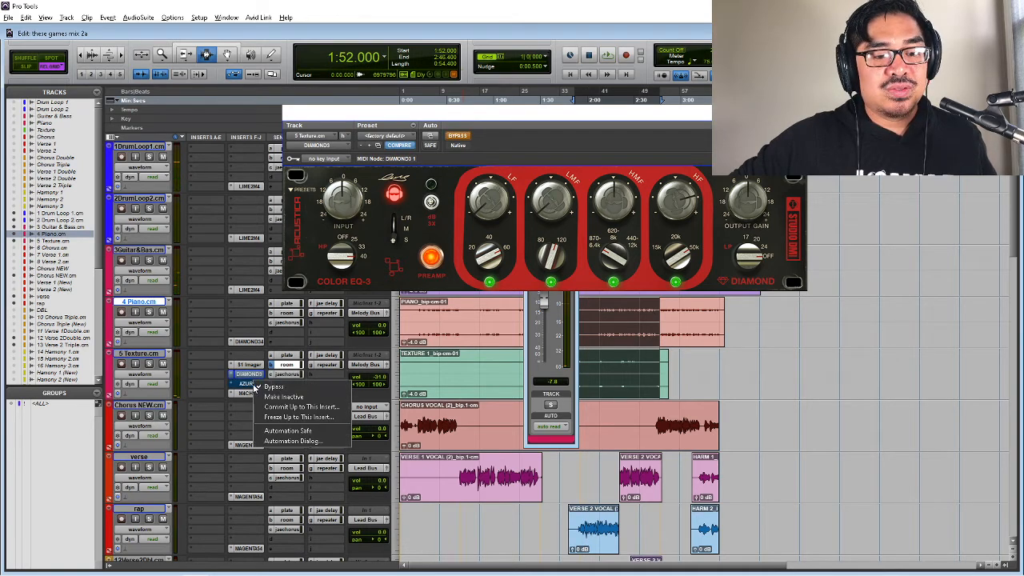
click(274, 385)
key(space)
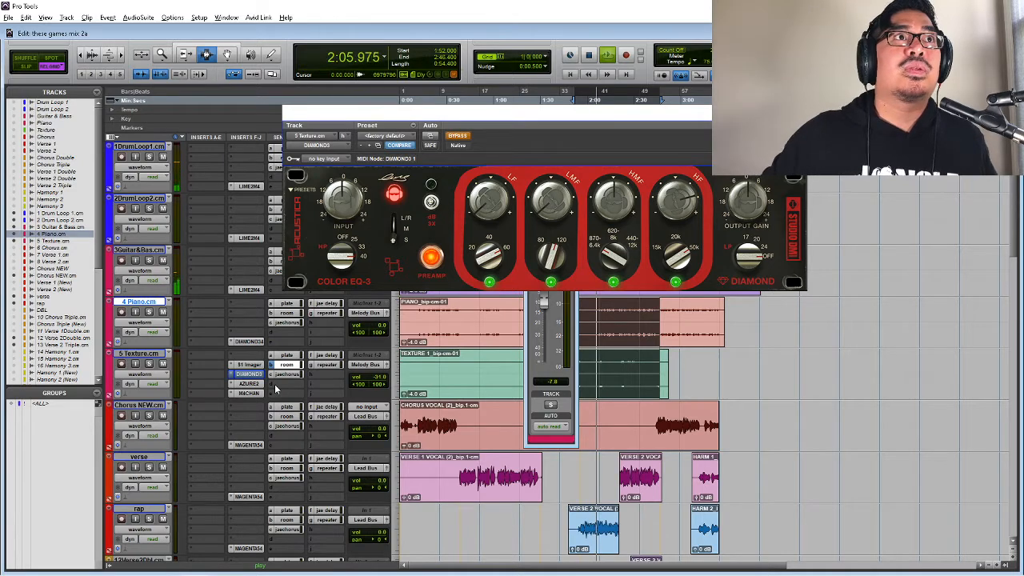
key(space)
- Reactivate DIAMOND3 with AZURE2 bypassed, replay the selection, and ease back DIAMOND3's HF boost
right_click(248, 376)
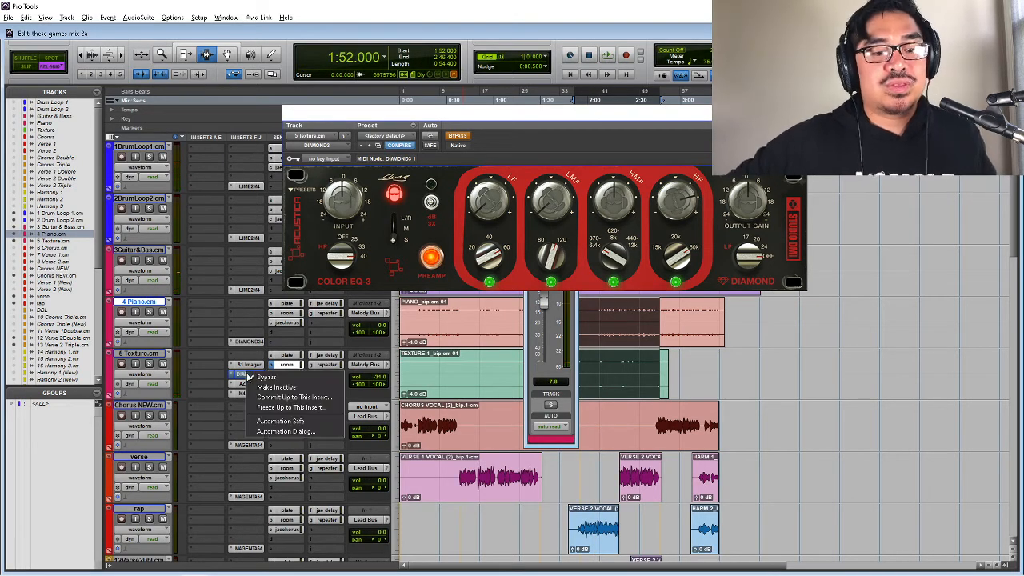
click(266, 376)
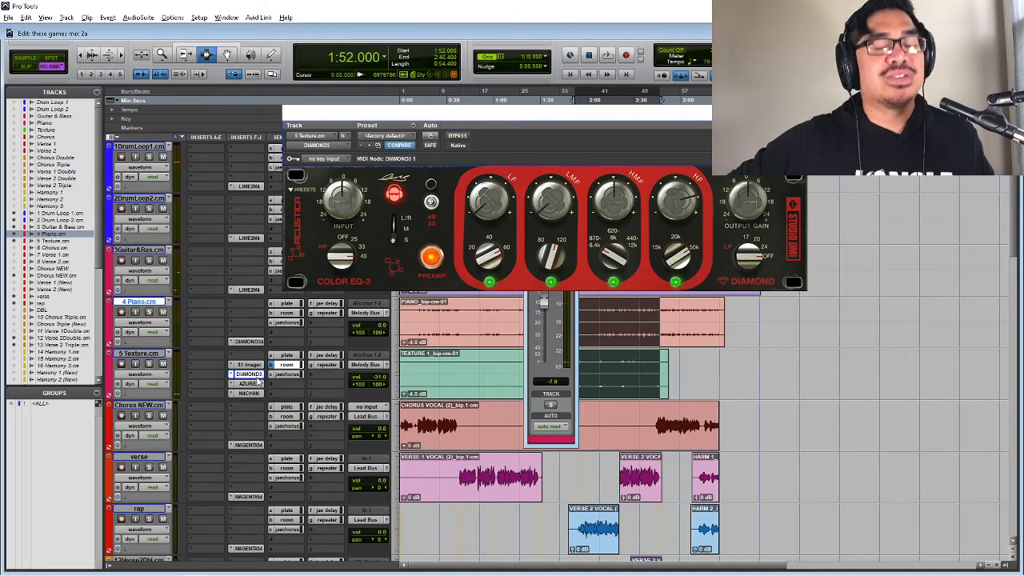
right_click(257, 386)
click(267, 388)
key(space)
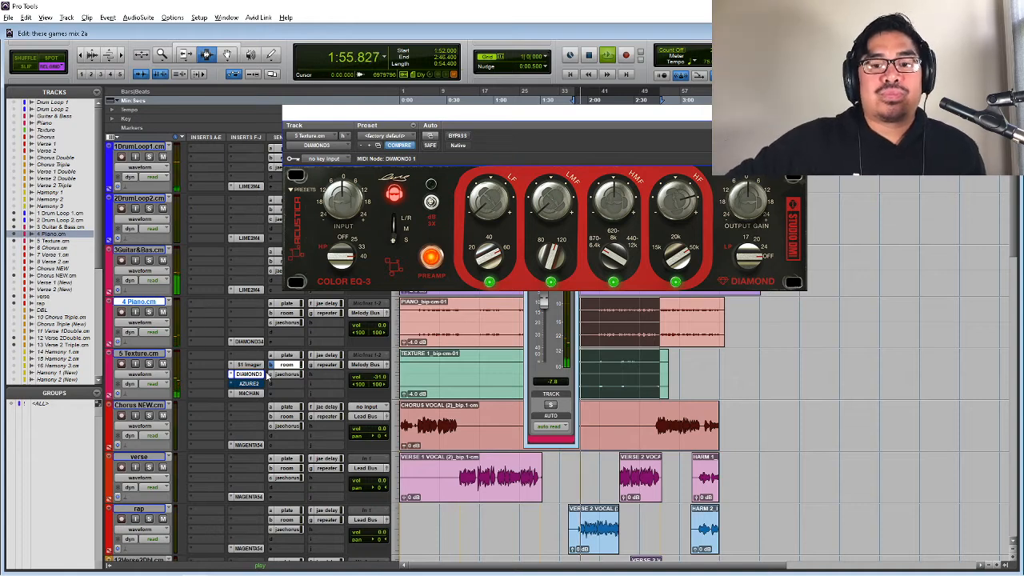
key(space)
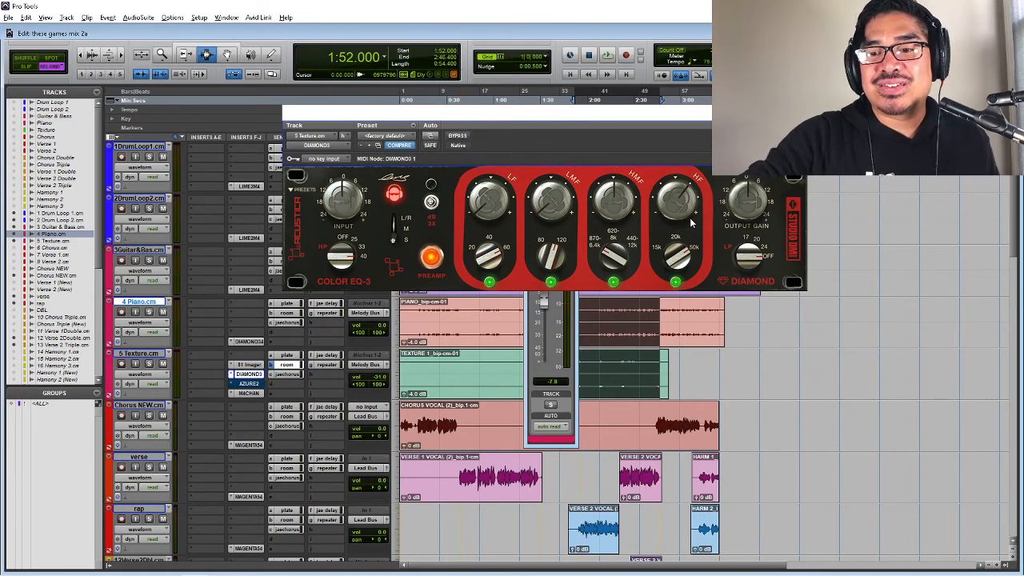
- Adjust DIAMOND3's HF gain and lower its HMF gain on the Texture track, auditioning the selection
drag(690, 206, 690, 209)
click(616, 256)
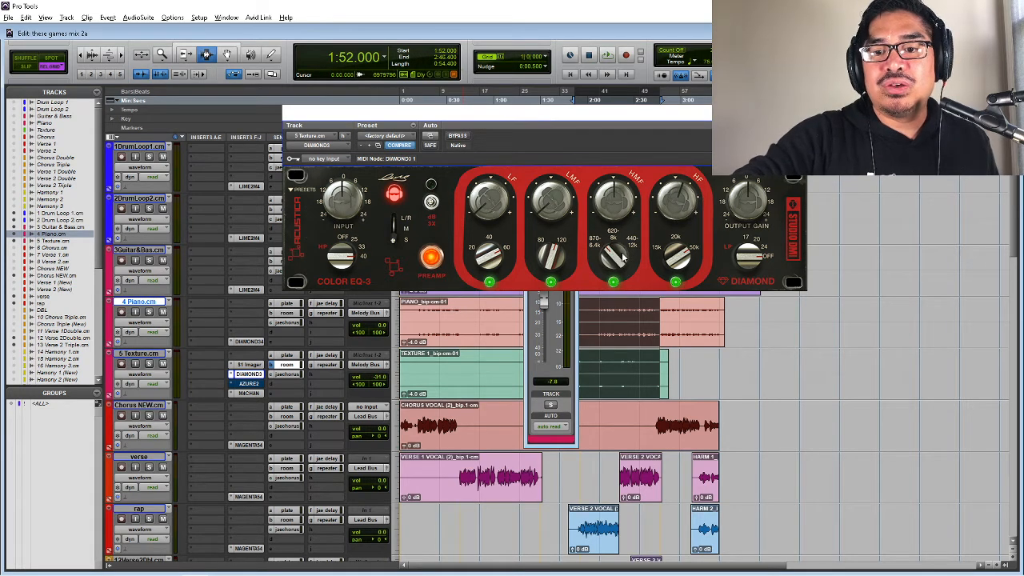
drag(628, 210, 631, 218)
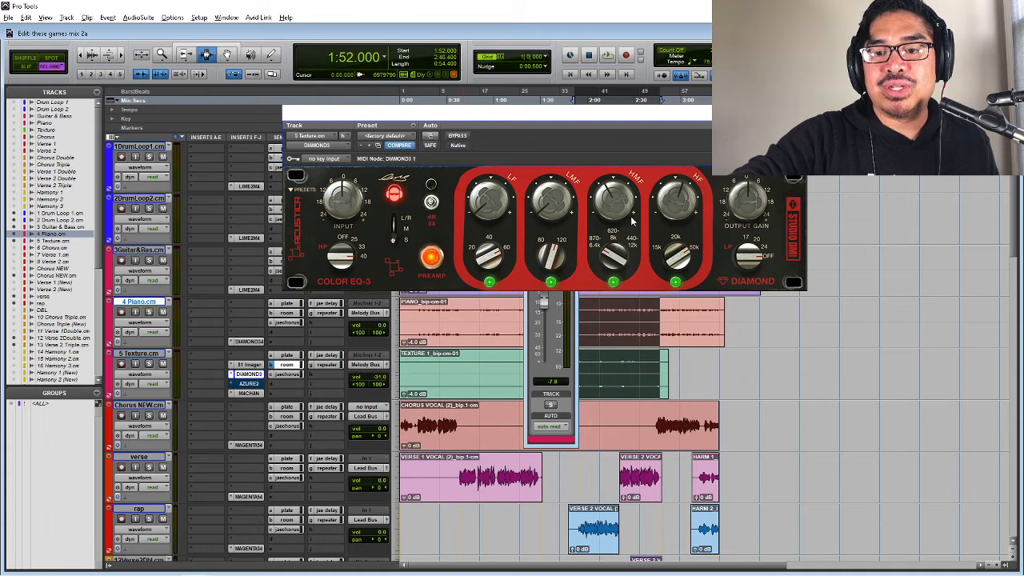
click(621, 216)
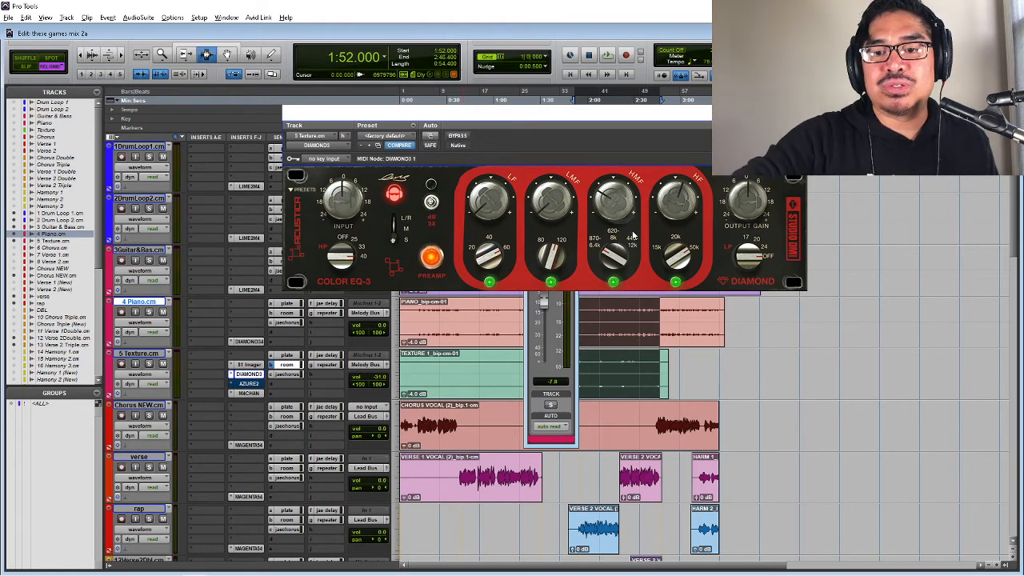
key(space)
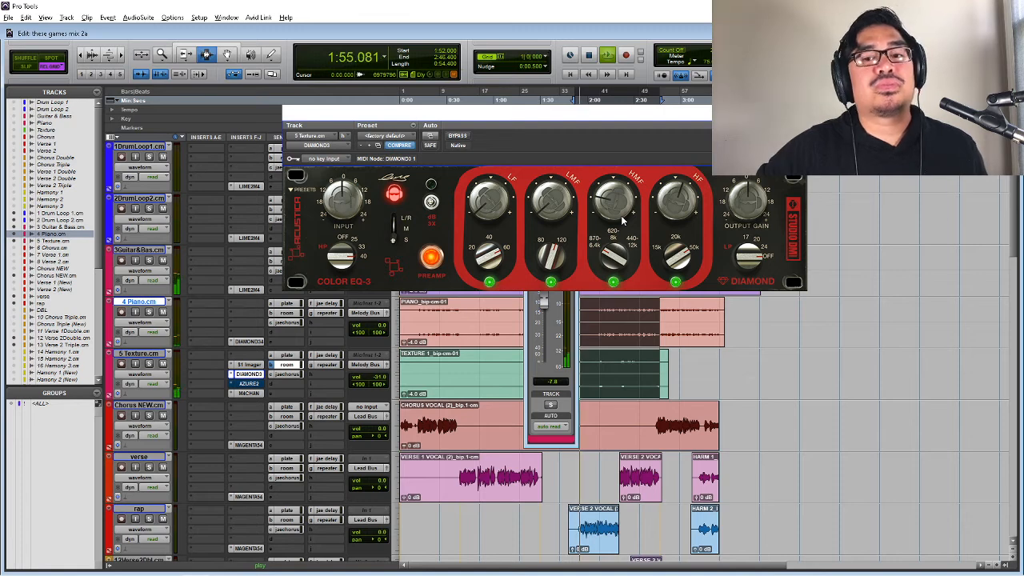
key(space)
key(space)
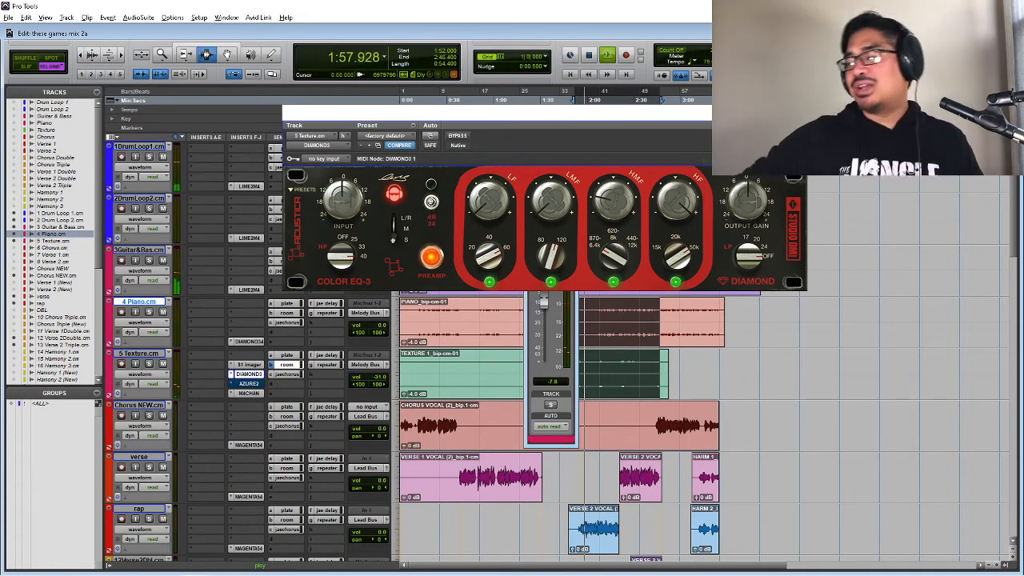
key(space)
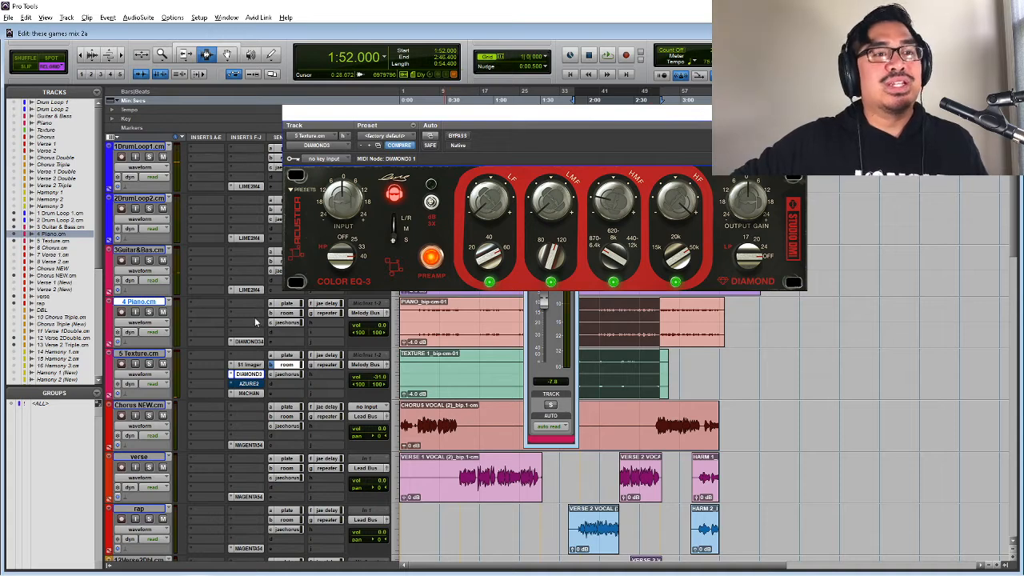
- Bypass DIAMOND3, enable AZURE2 on the Texture track, and play the selection from 1:52.000
right_click(258, 377)
click(264, 383)
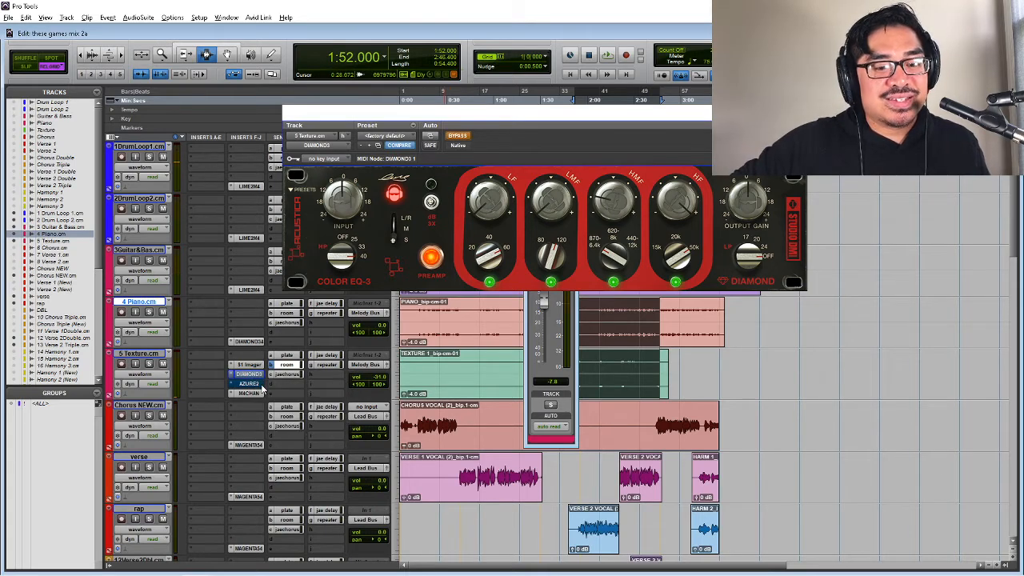
key(space)
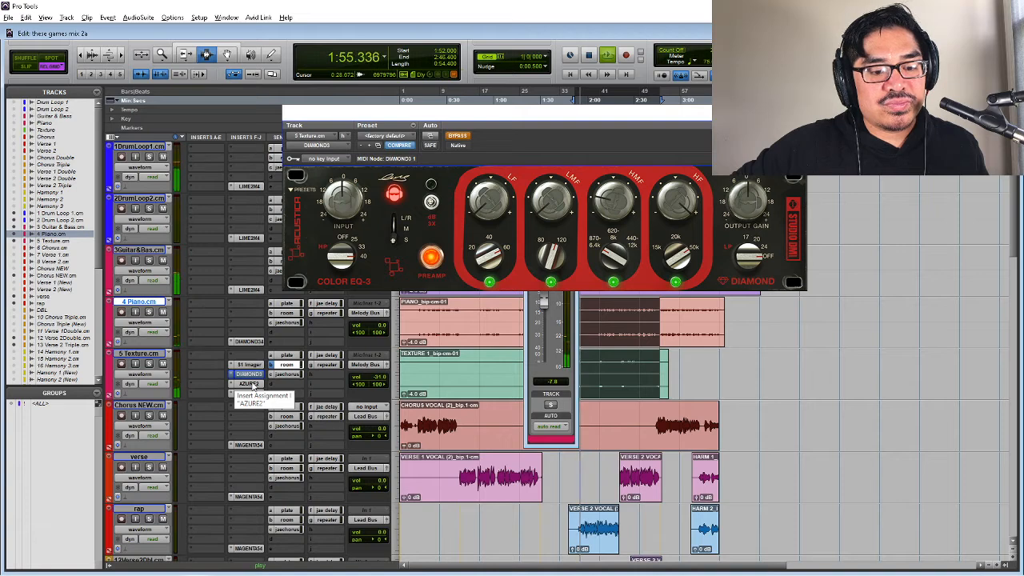
- Bypass AZURE2 on the Texture track during playback and restart the selection several times
click(254, 392)
click(260, 380)
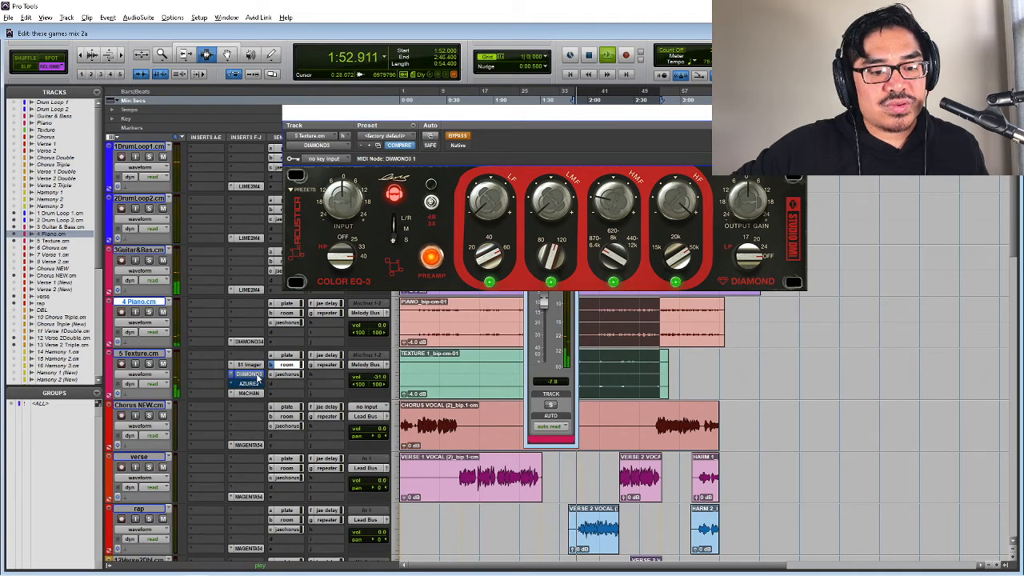
key(space)
key(space)
key(space)
key(space)
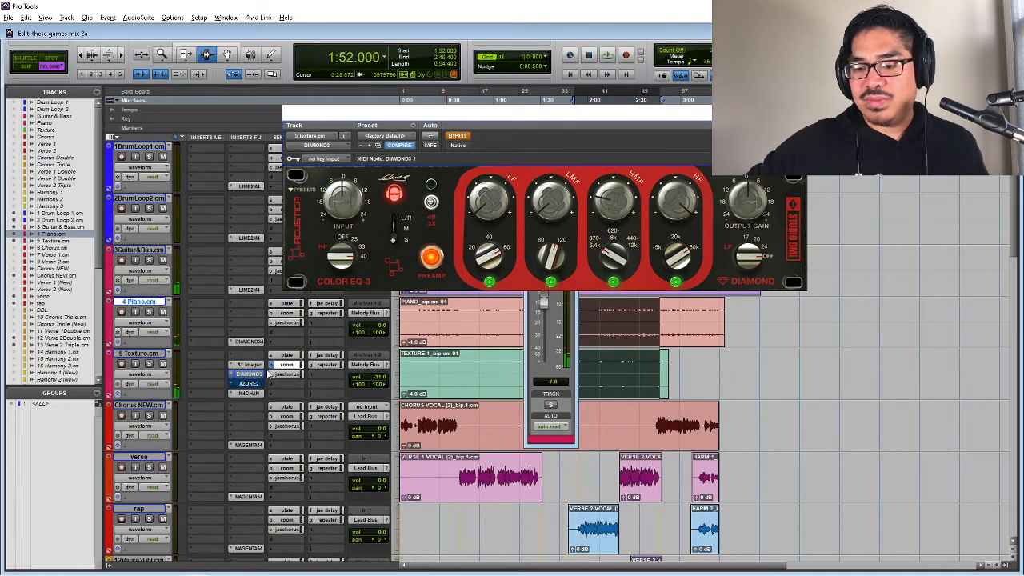
- Move the playback start to 1:50.000 and audition the Texture track with DIAMOND3 enabled
key(KP_1)
key(KP_1)
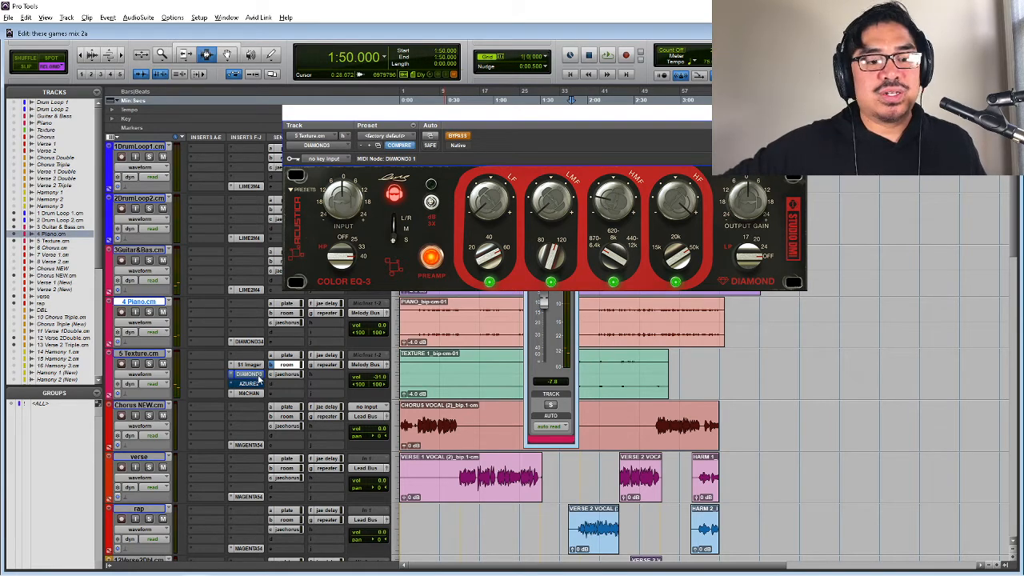
key(space)
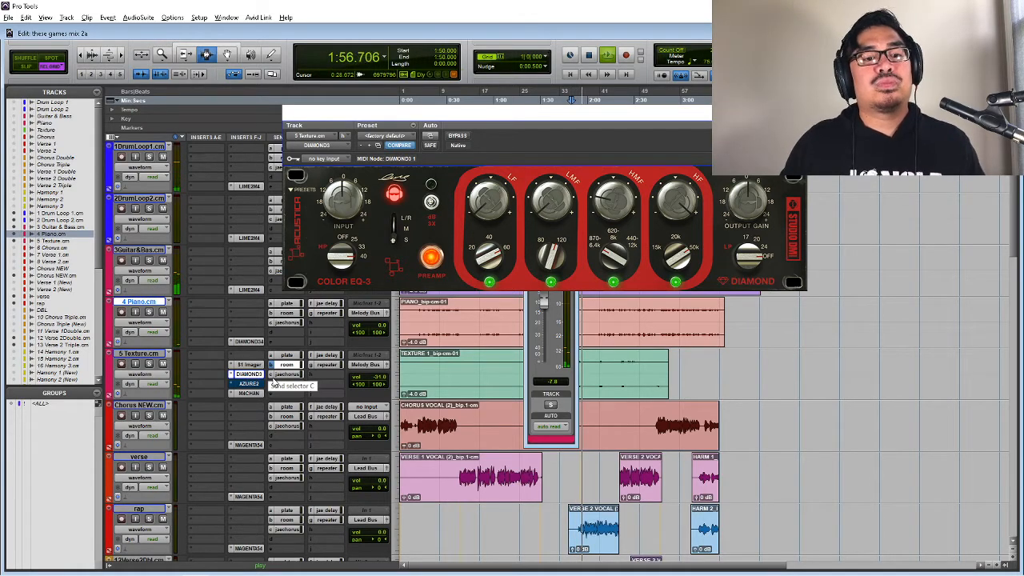
key(space)
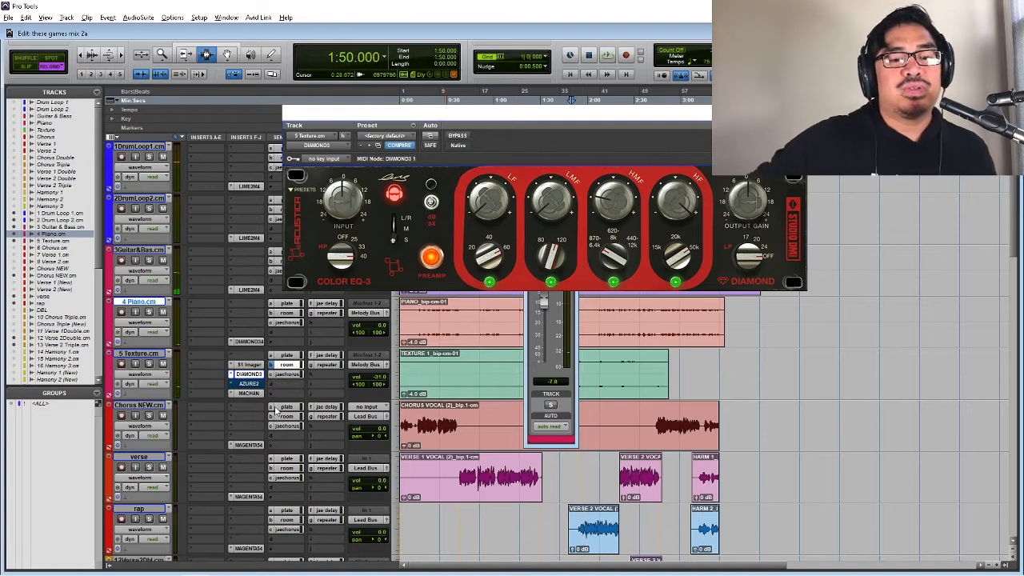
- Bypass DIAMOND3, enable AZURE2 on the Texture track, and play the passage from 1:50.000
right_click(256, 373)
click(275, 379)
right_click(261, 382)
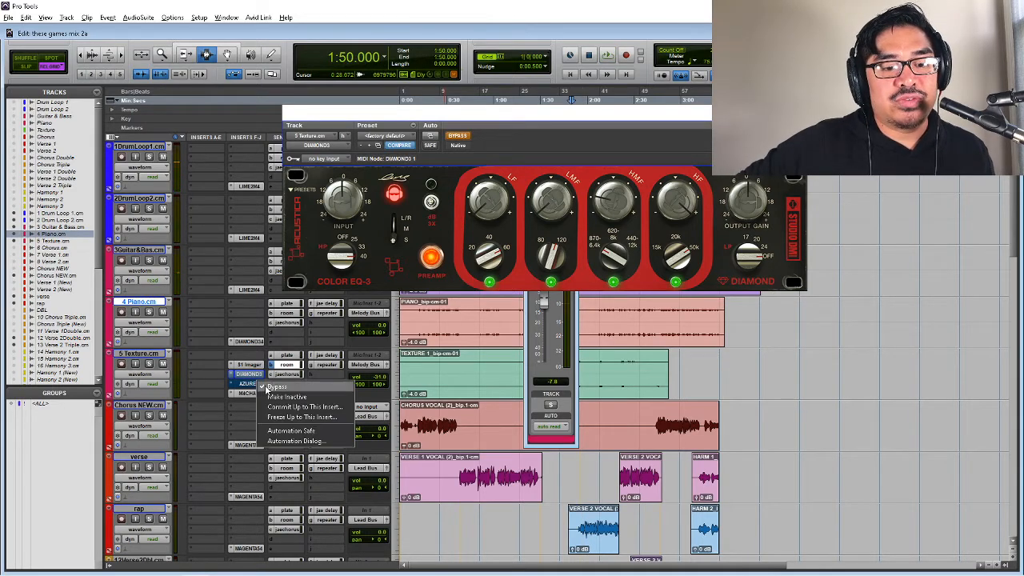
click(267, 388)
key(space)
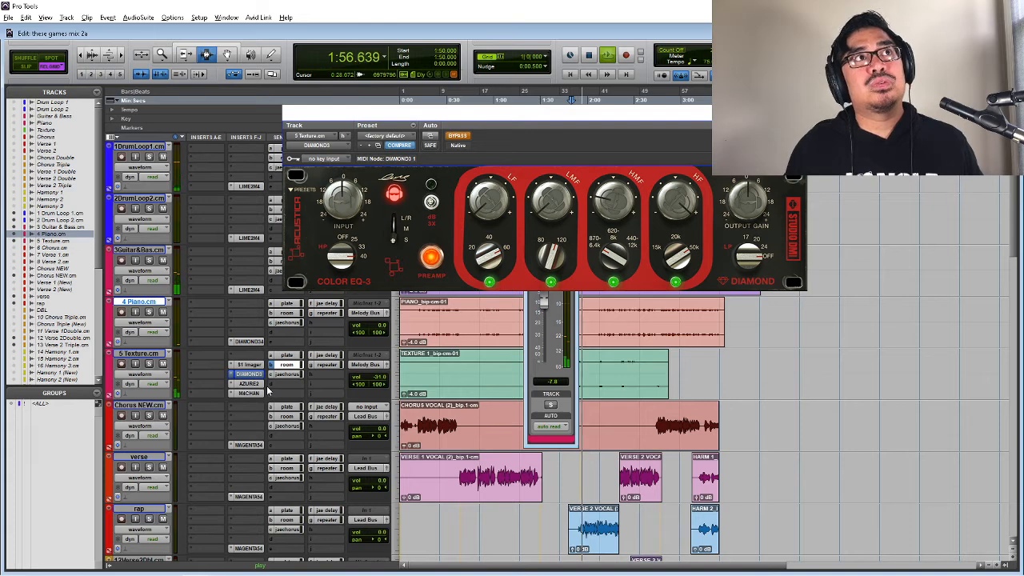
key(space)
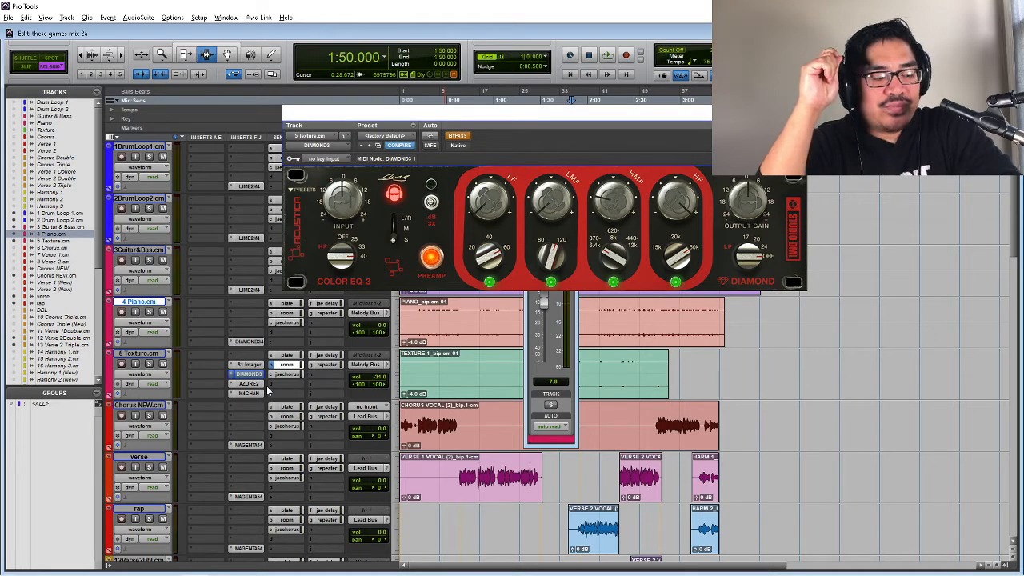
- Bypass AZURE2, re-enable DIAMOND3 on the Texture track, and audition the passage from 1:50.000
right_click(257, 382)
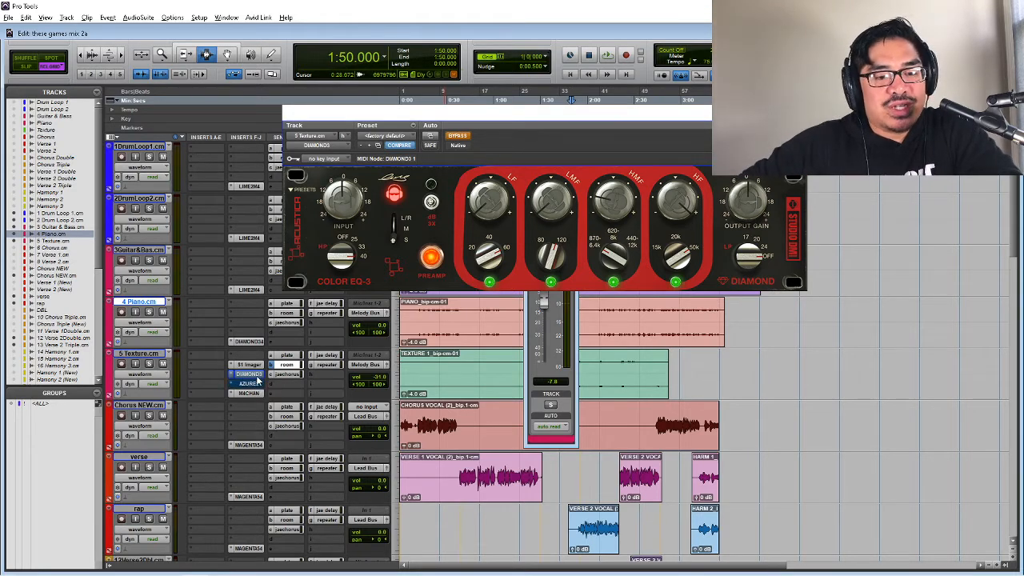
right_click(257, 382)
click(264, 382)
key(space)
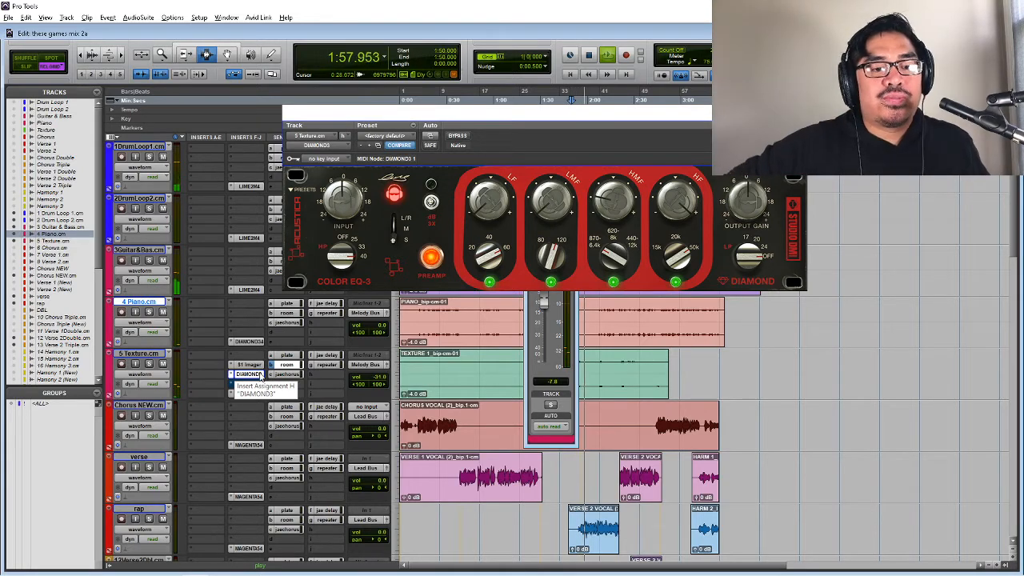
key(space)
- Switch the Texture track back from DIAMOND3 to AZURE2 and audition the passage with the AZURE2 settings open, closing them during playback
right_click(258, 375)
click(260, 388)
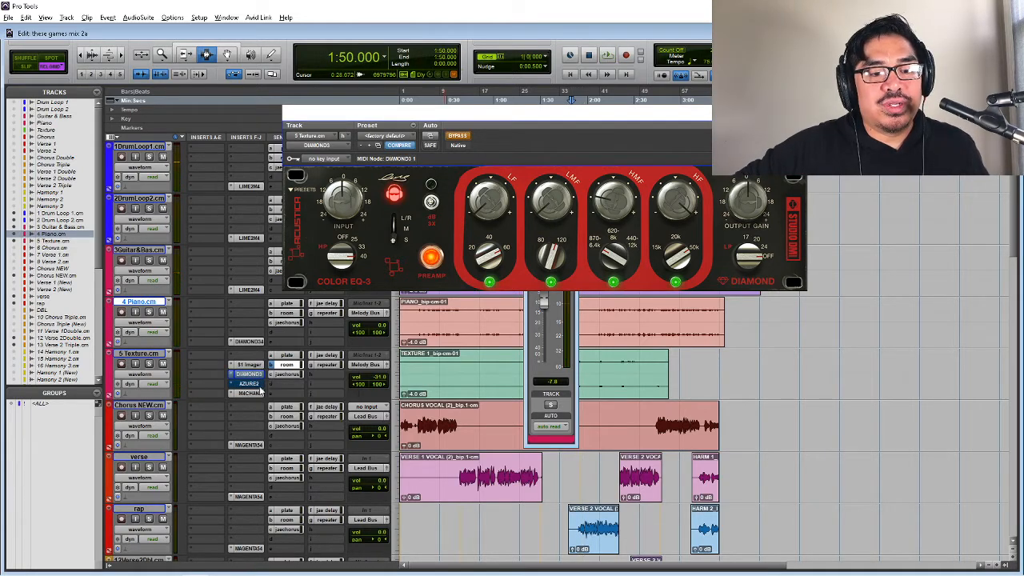
click(256, 384)
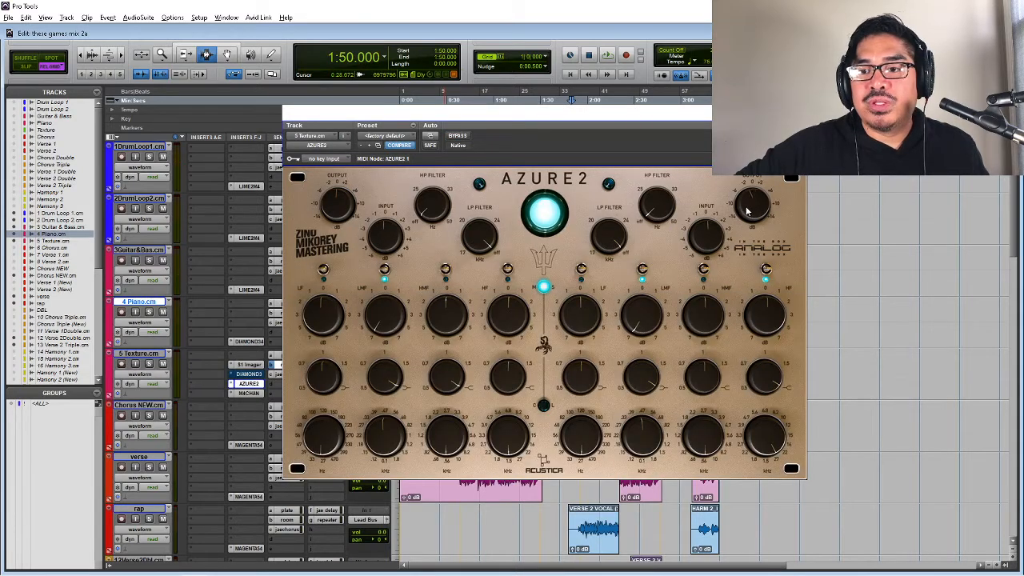
key(space)
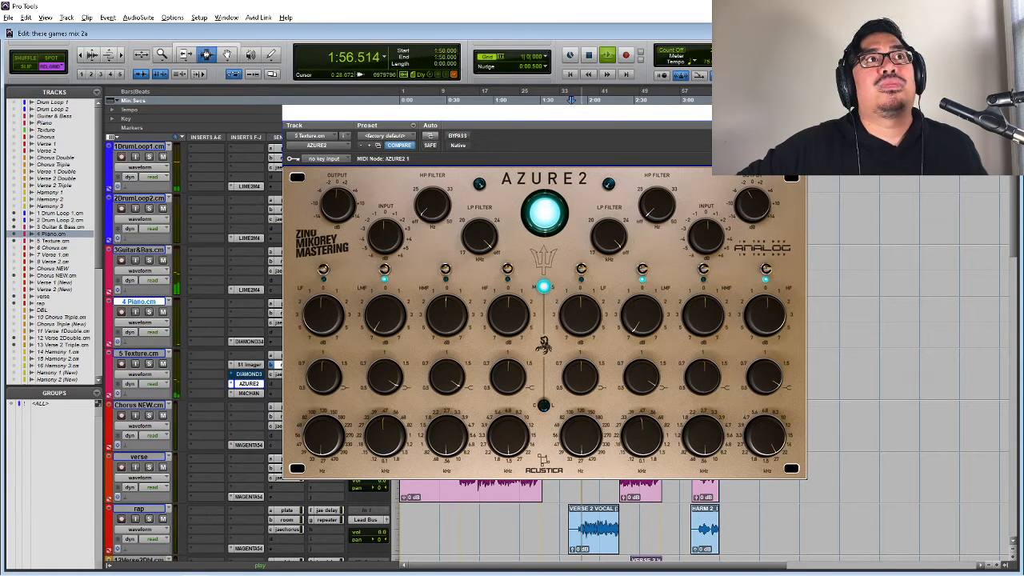
key(ctrl+w)
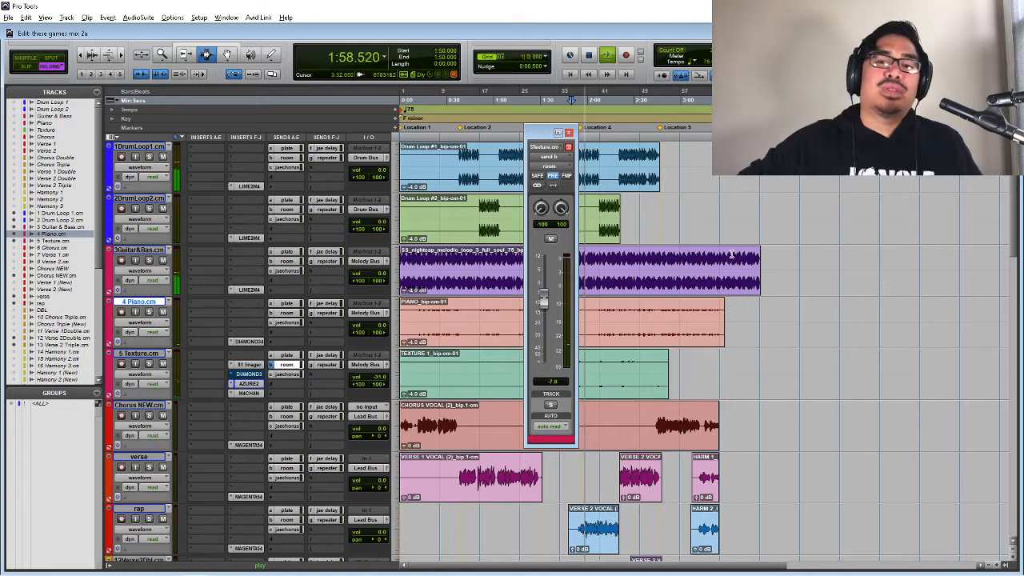
key(space)
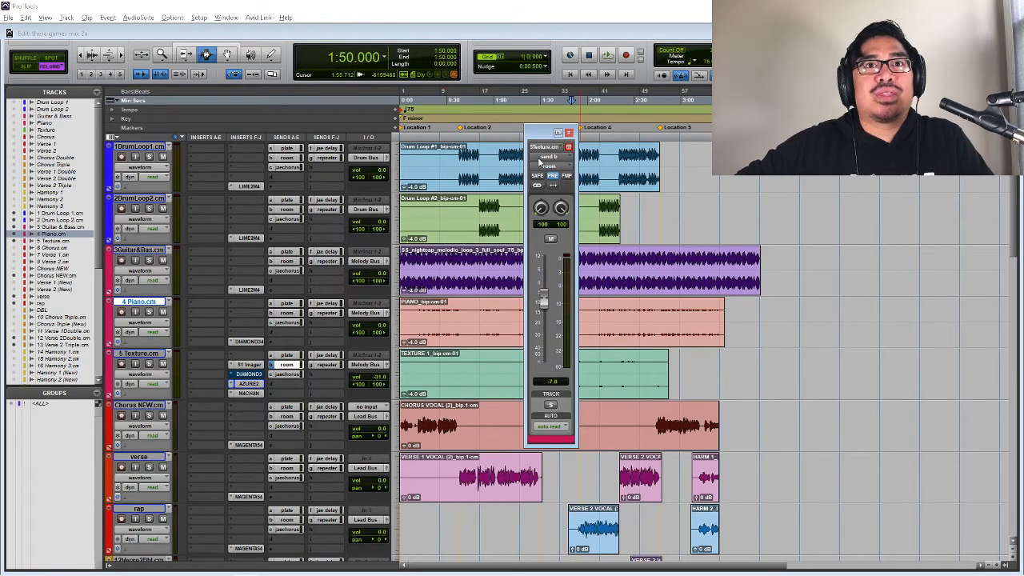
- Switch to the M4 rack to check its channel strips and return to the Pro Tools session
key(alt+Tab)
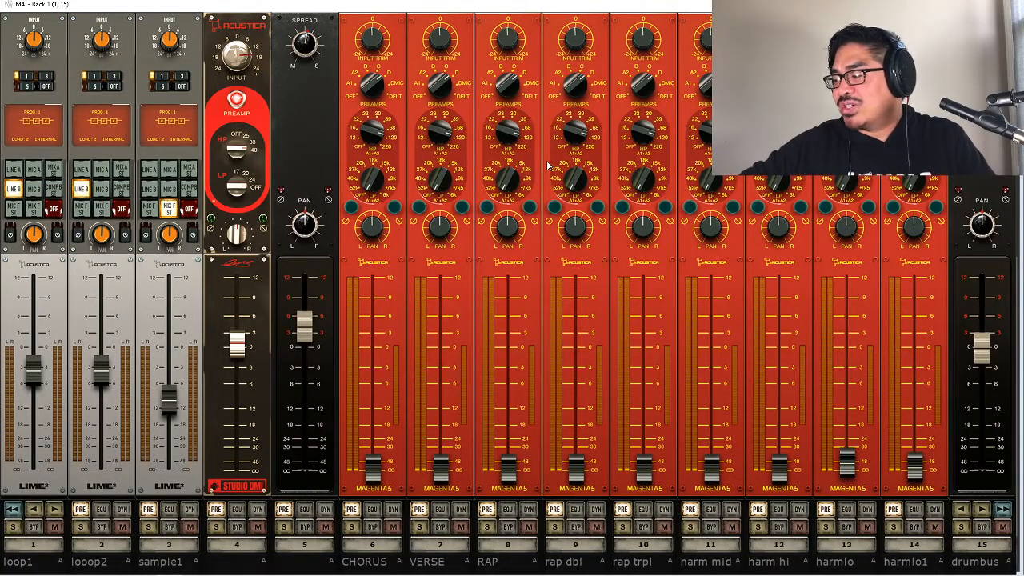
key(alt+Tab)
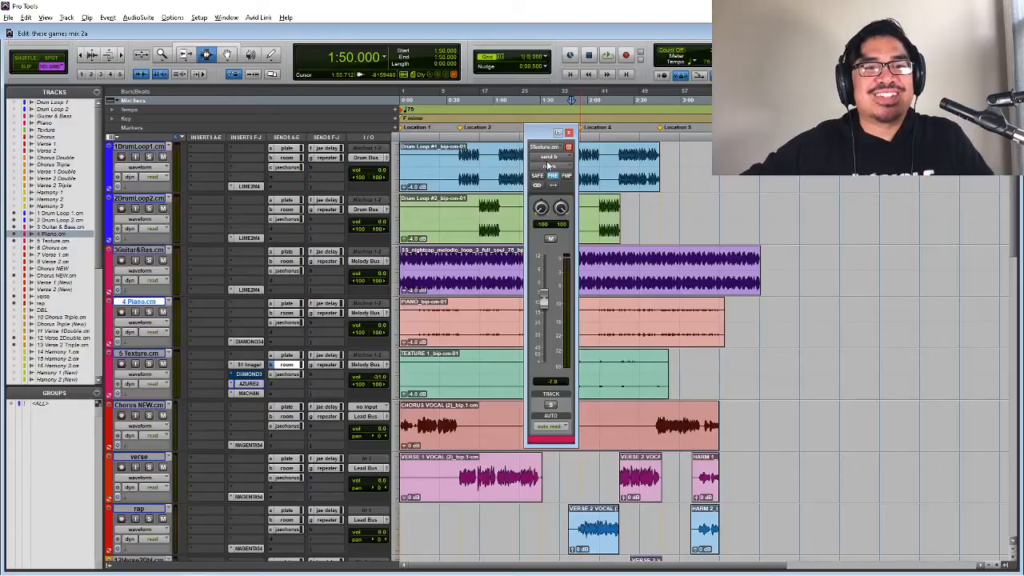
key(alt+Tab)
key(alt+Tab)
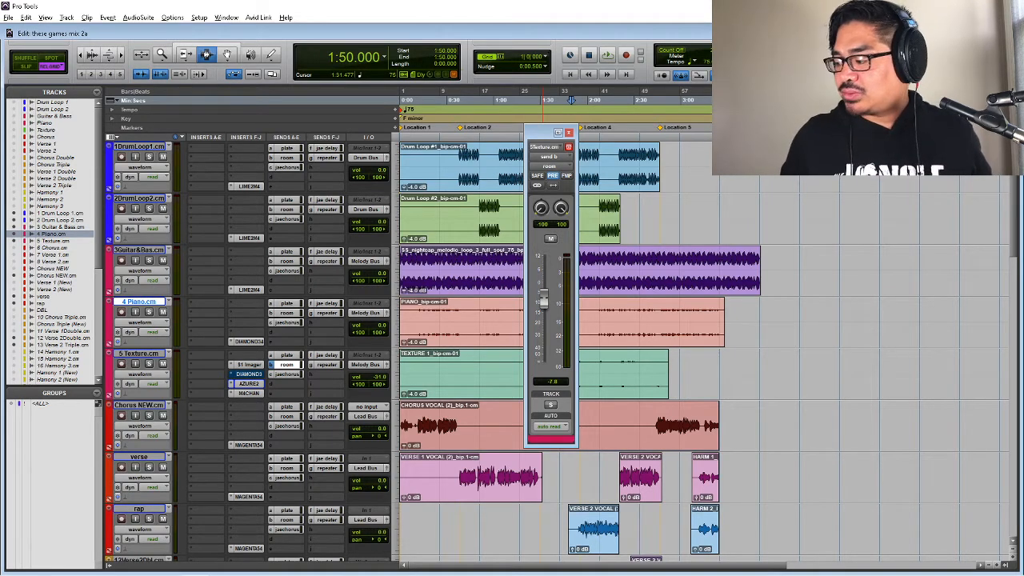
- Play the passage from 1:50.000 with AZURE2 active, and remove the DIAMOND3 insert from the Texture track
key(space)
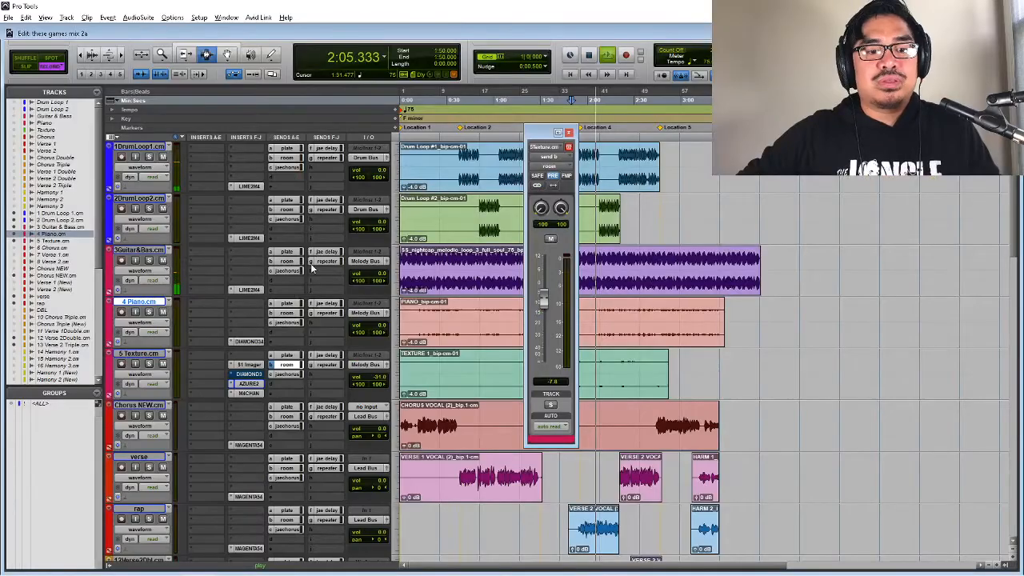
key(space)
right_click(258, 379)
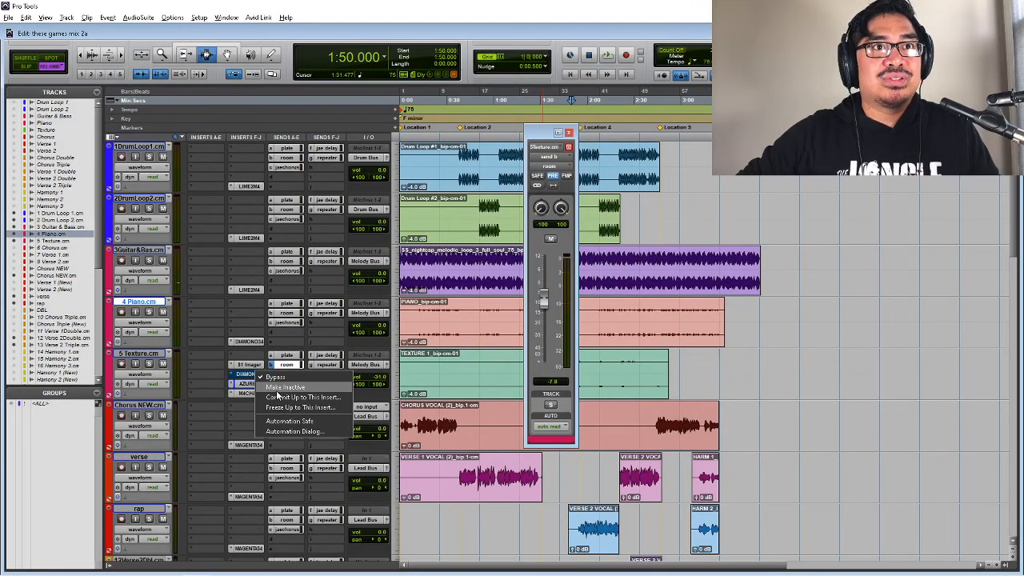
click(277, 389)
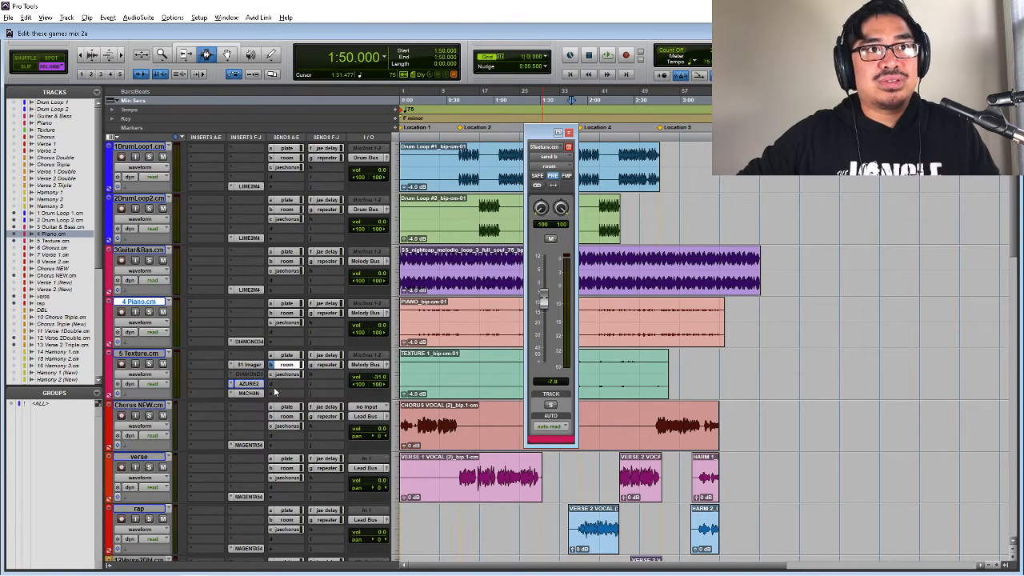
click(229, 377)
click(236, 375)
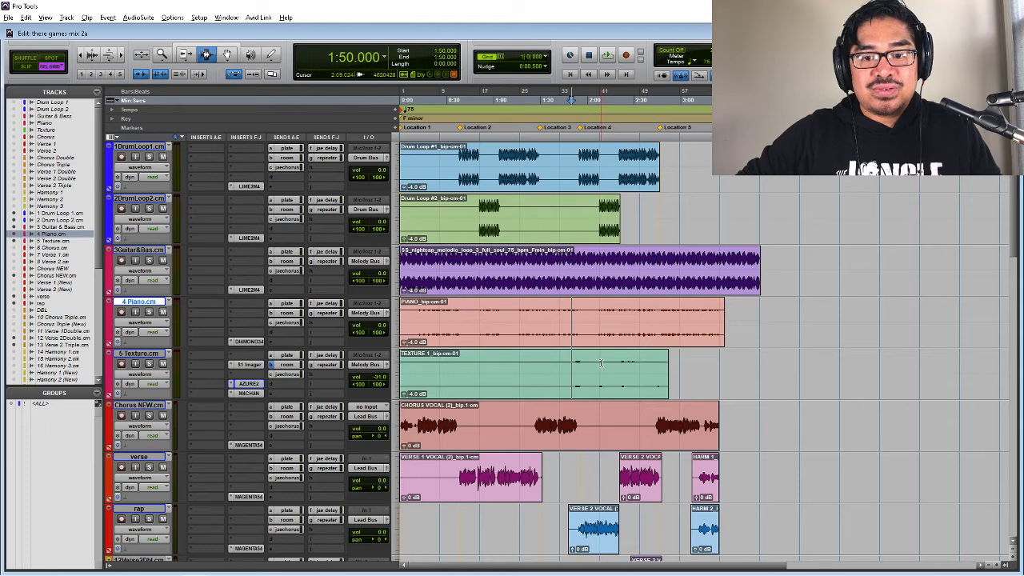
- Lower the Texture track's room send to -16.3 dB while playing the passage from 1:50.000
key(space)
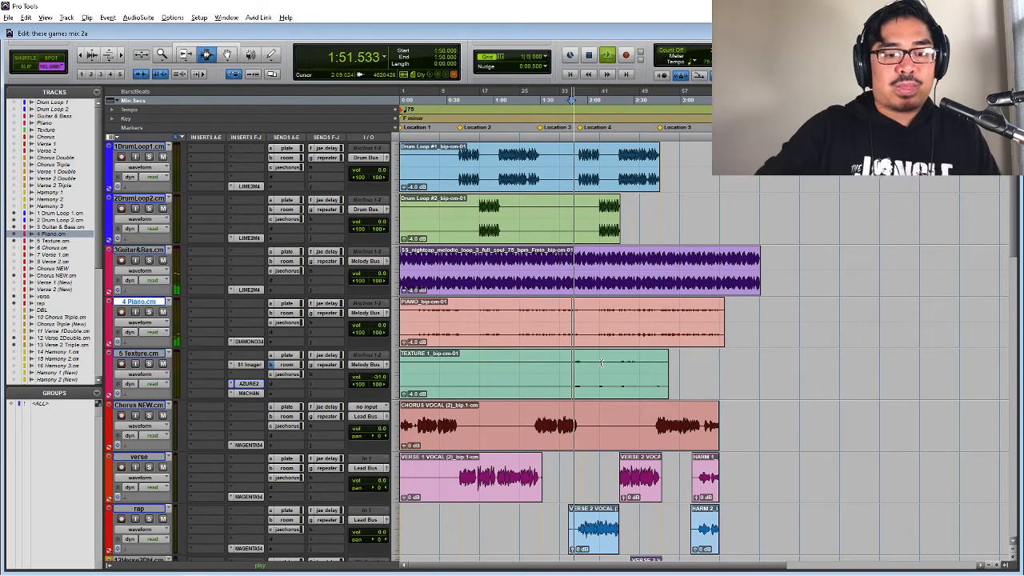
click(286, 364)
drag(543, 300, 543, 317)
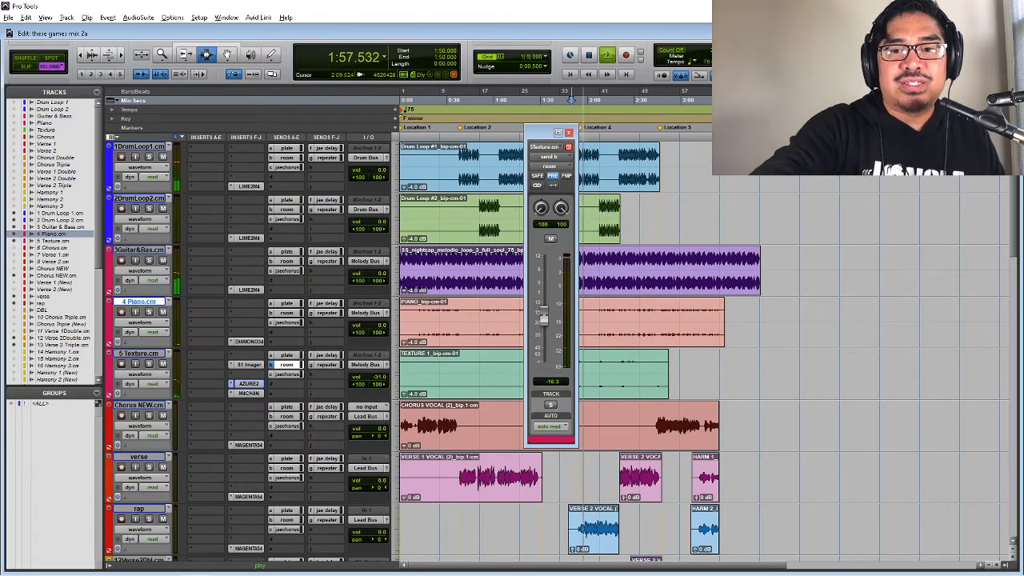
key(ctrl+w)
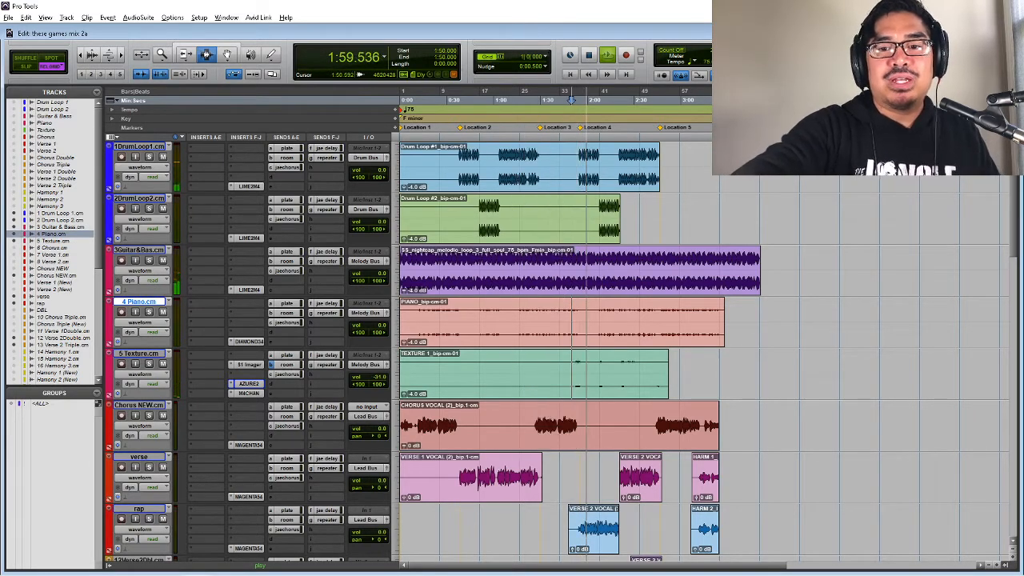
key(space)
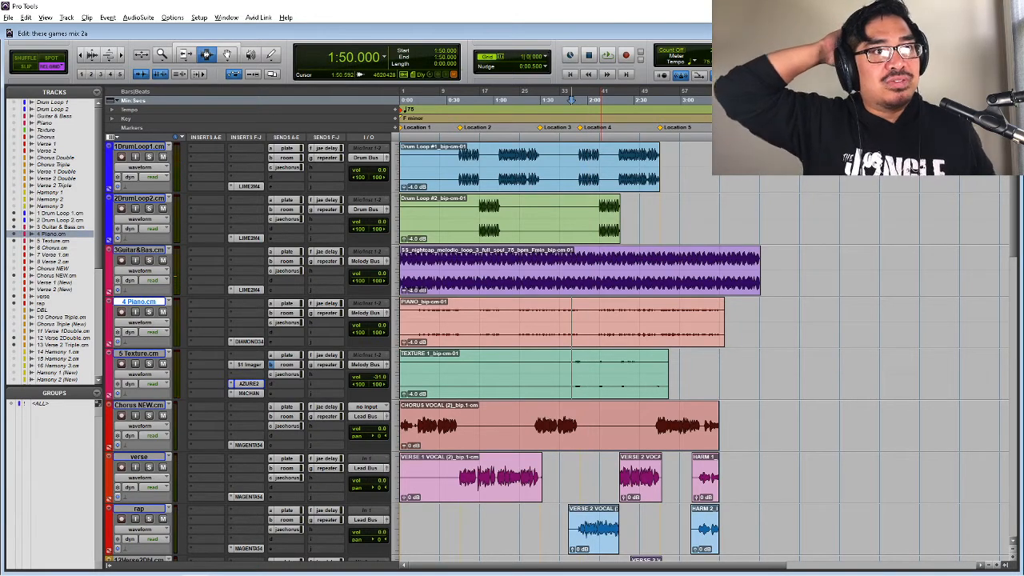
- Review the AZURE2 settings on the Texture track and close the plug-in window
click(249, 383)
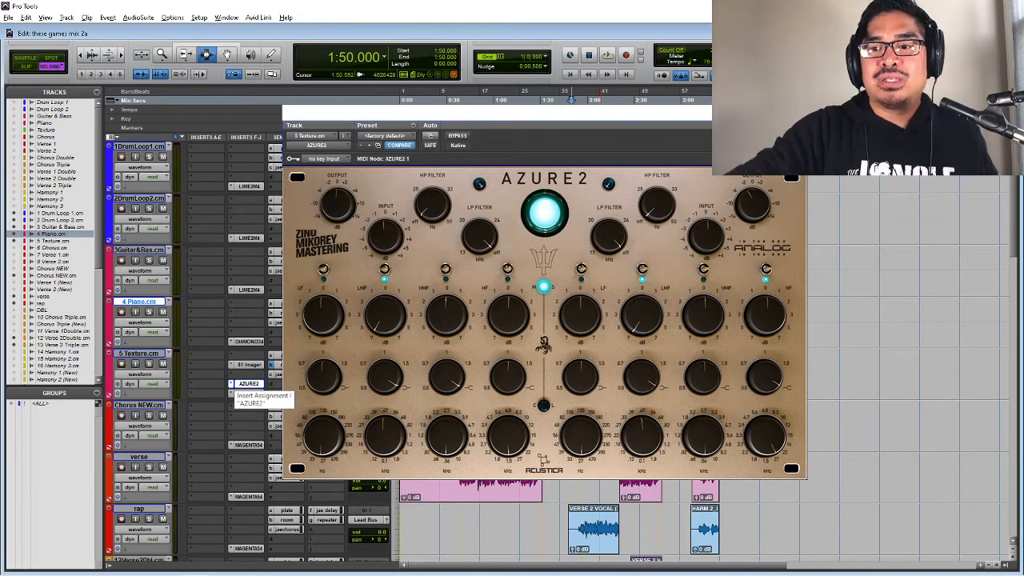
drag(447, 113, 421, 143)
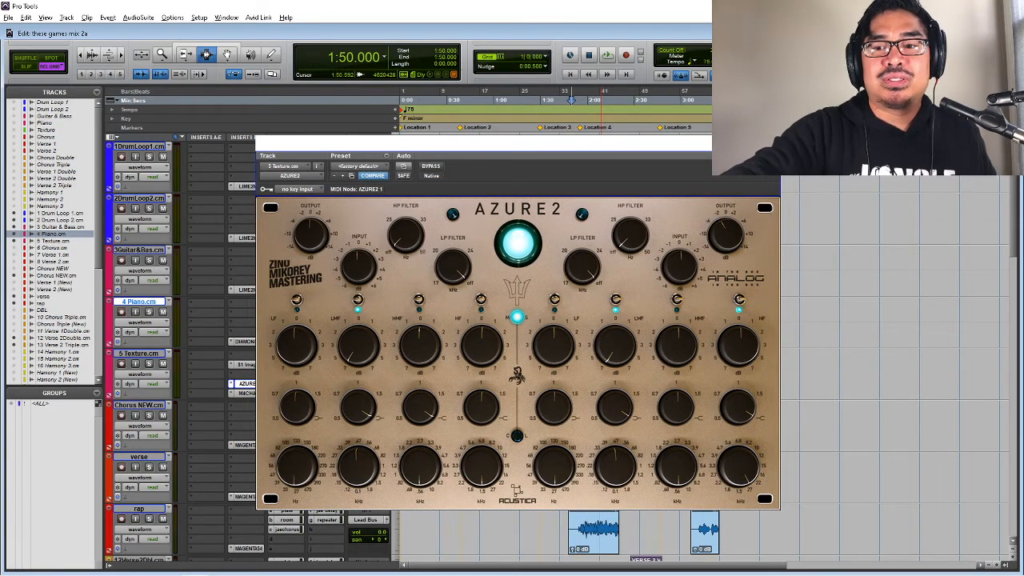
drag(480, 144, 539, 129)
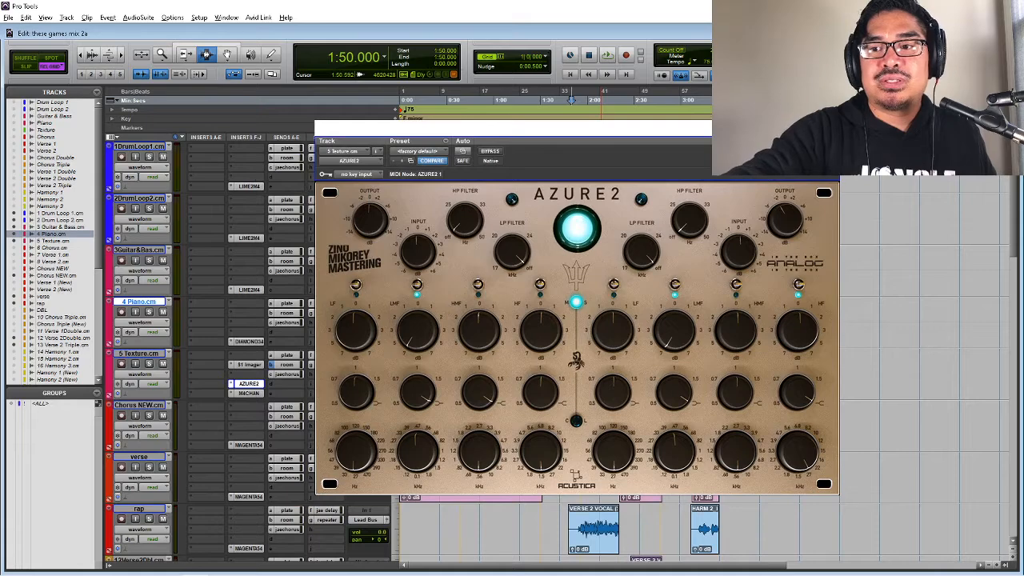
click(823, 128)
- Play the passage from 1:50.000 twice with AZURE2 active on the Texture track
key(space)
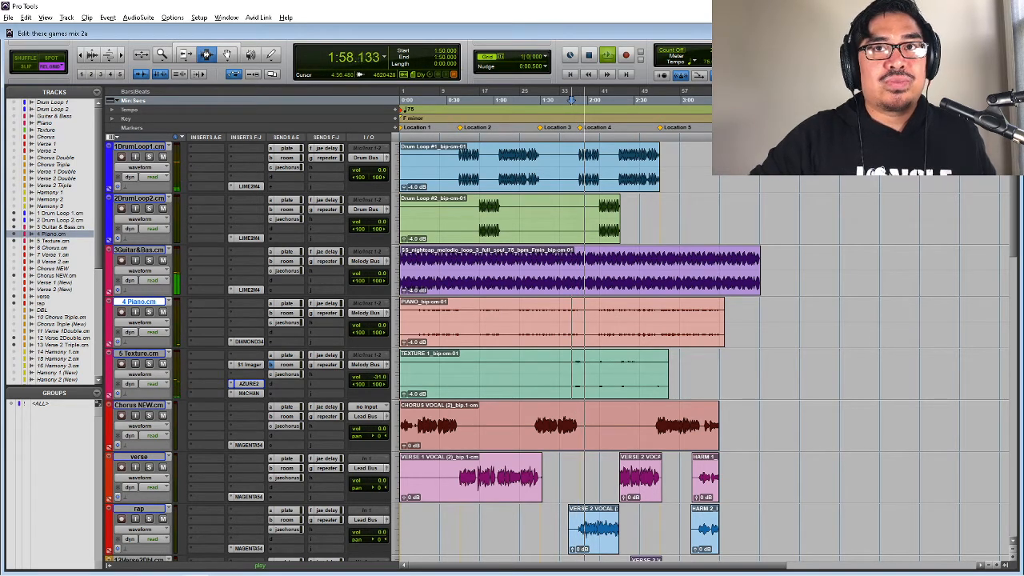
key(space)
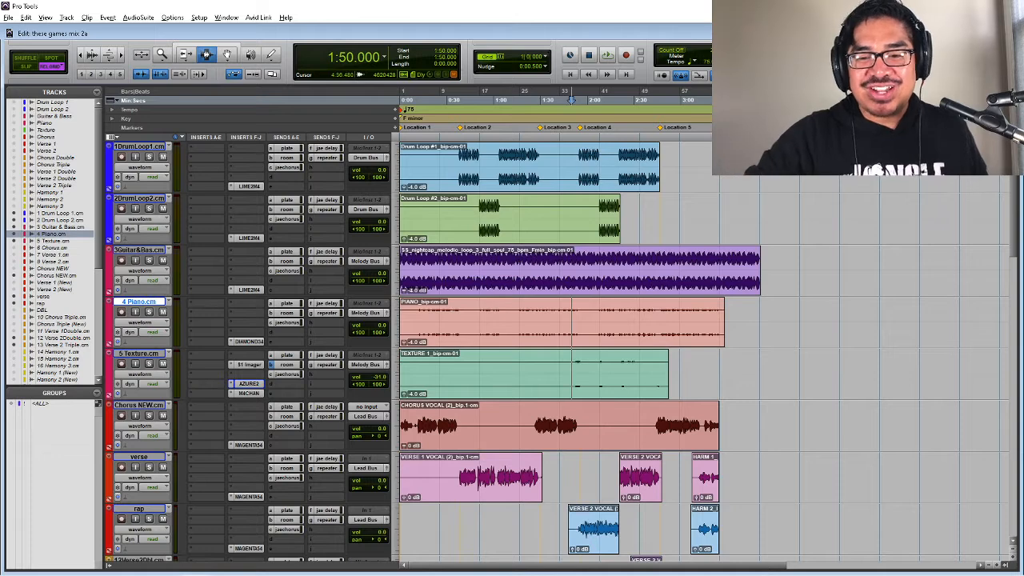
key(space)
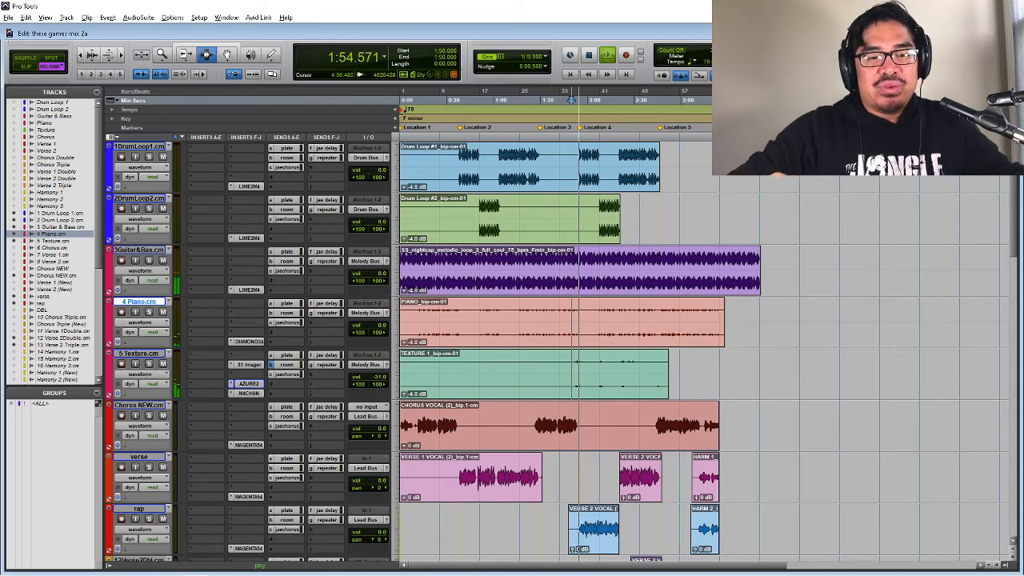
key(space)
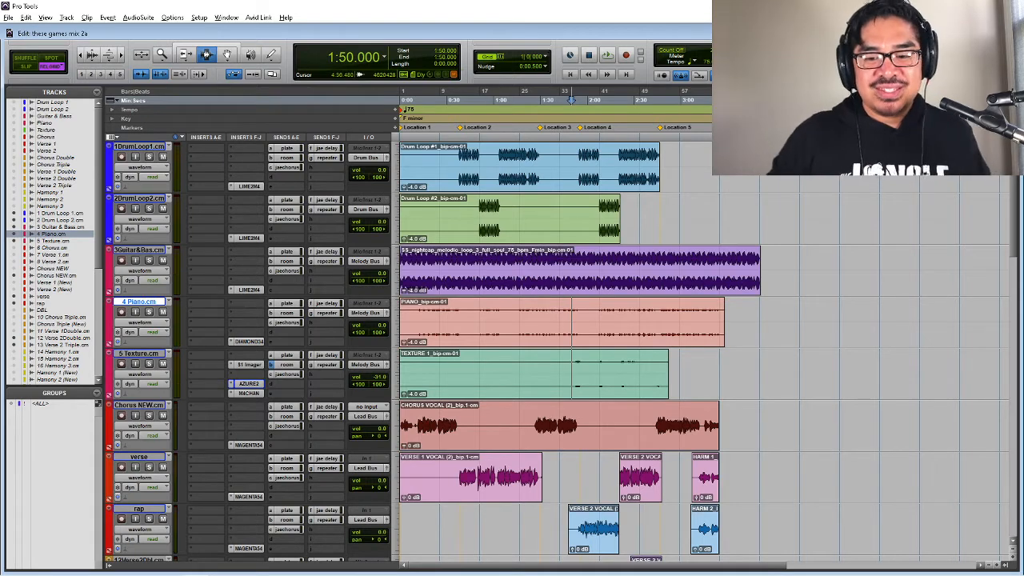
- Check different playback start points in the first half of the song, including 1:29.600, 0:38.400, 0:29.302 and 0:36.302
click(540, 100)
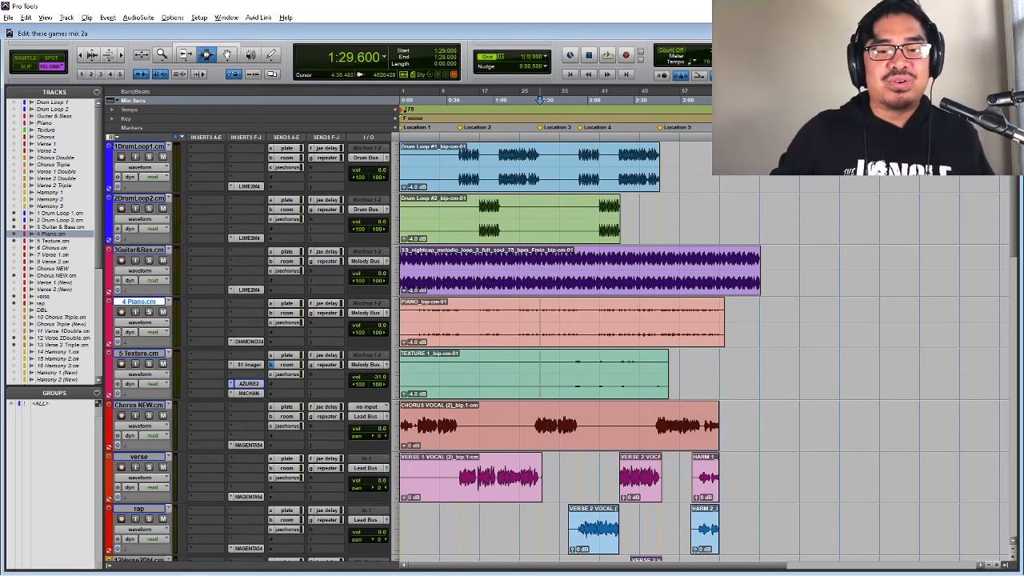
key(Return)
click(458, 99)
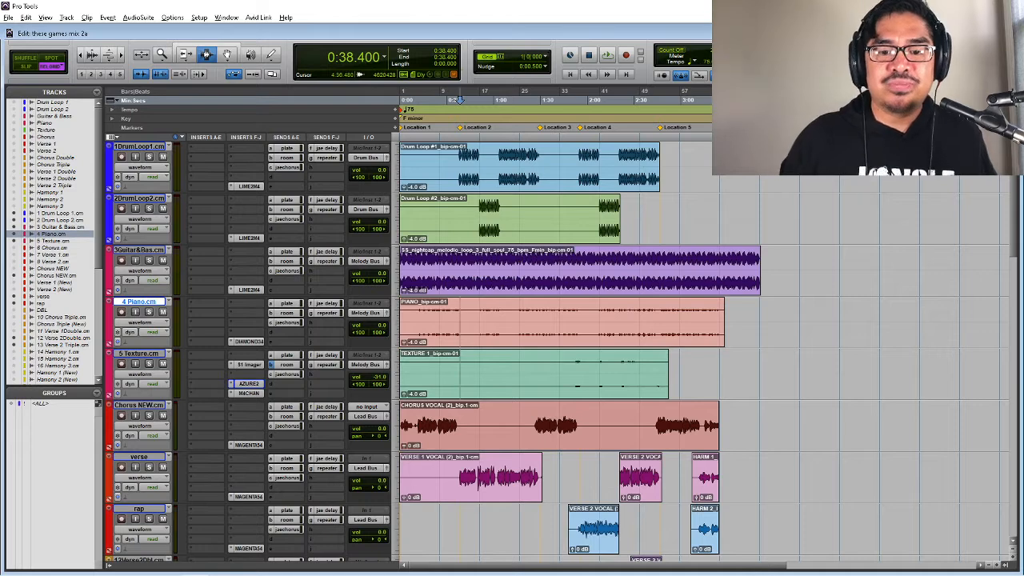
click(455, 100)
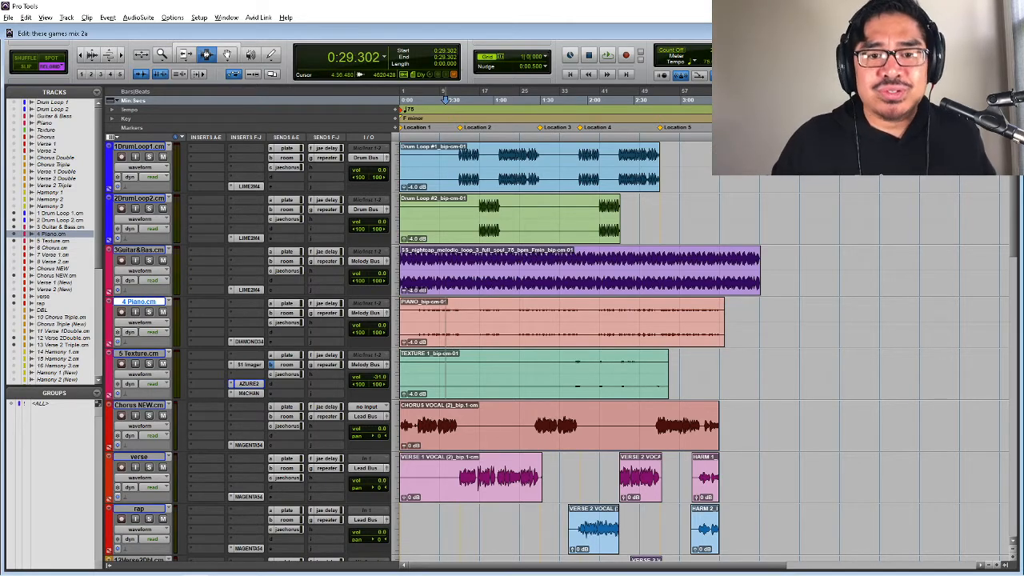
click(443, 100)
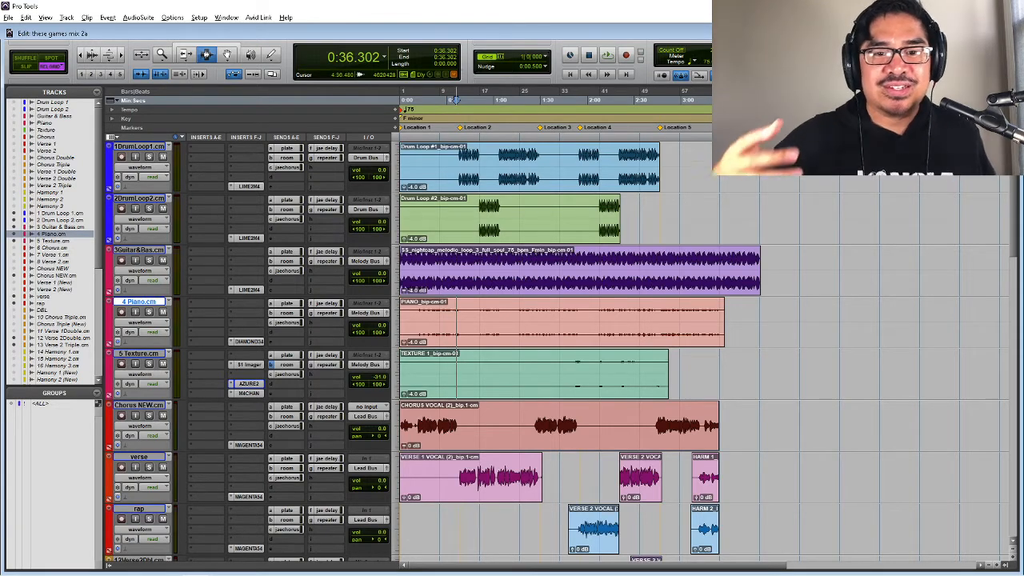
key(space)
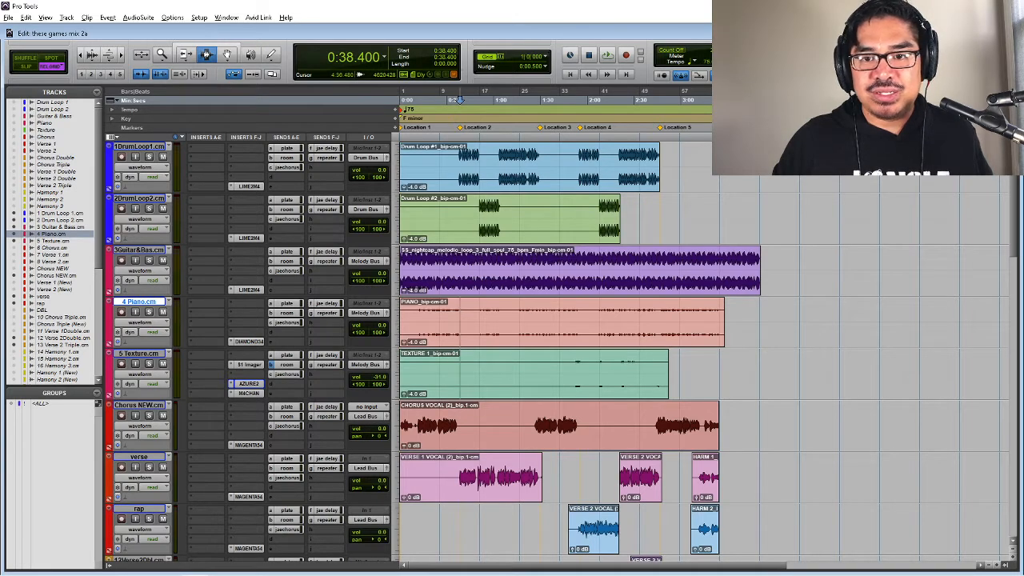
- Play the song from 1:48.200 through the rap section into the second verse and stop playback
click(579, 98)
key(space)
key(KP_1)
key(KP_1)
key(KP_1)
key(KP_1)
key(KP_1)
key(KP_1)
key(KP_1)
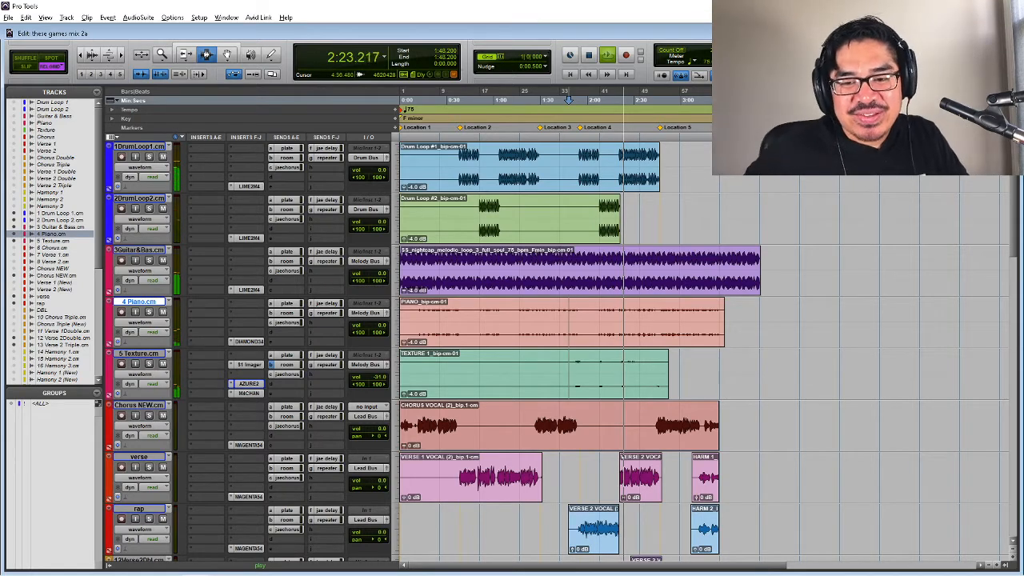
key(space)
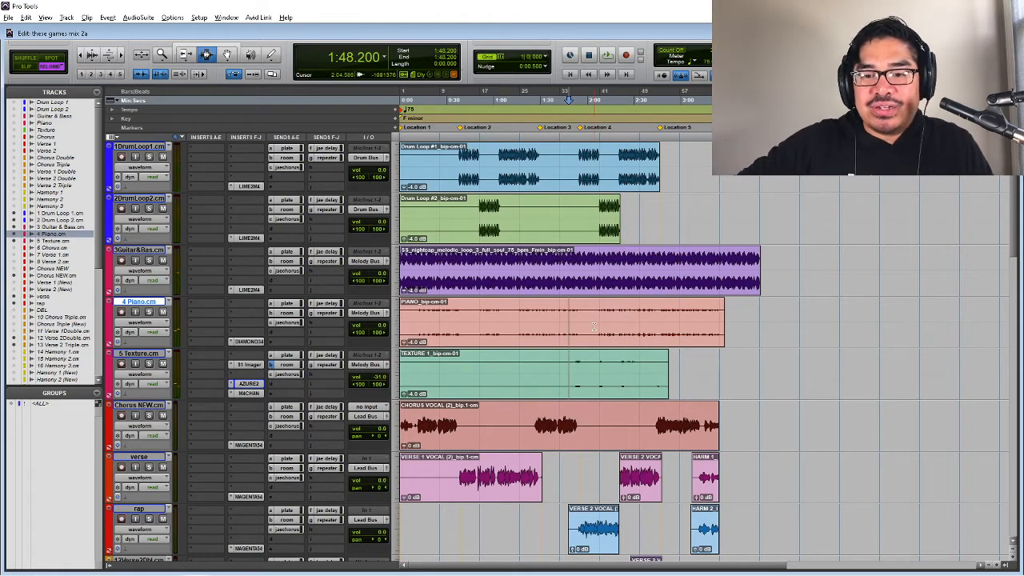
- Play the song from 2:04.800 and bring the vocal tracks below Texture into view
click(593, 326)
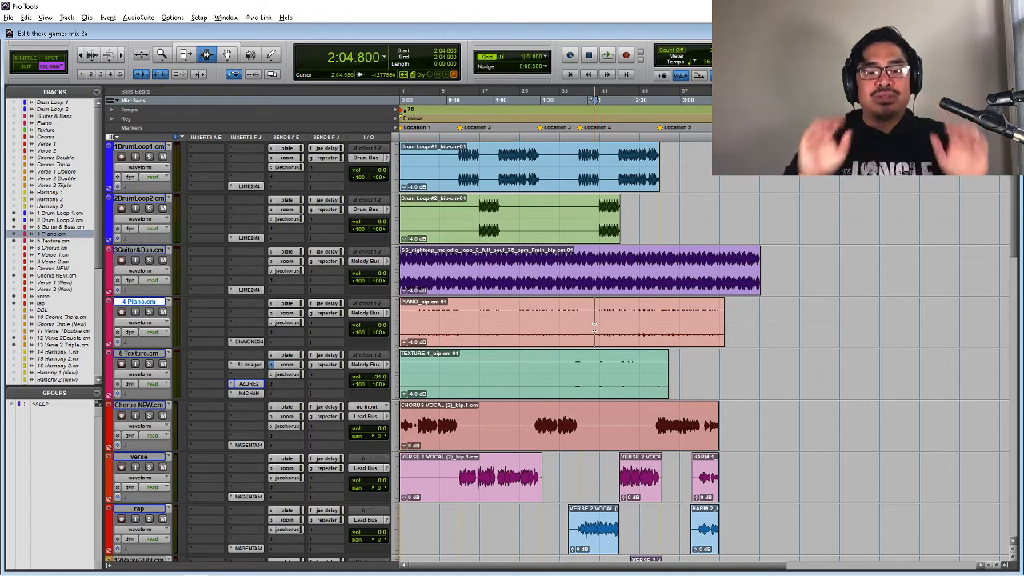
key(space)
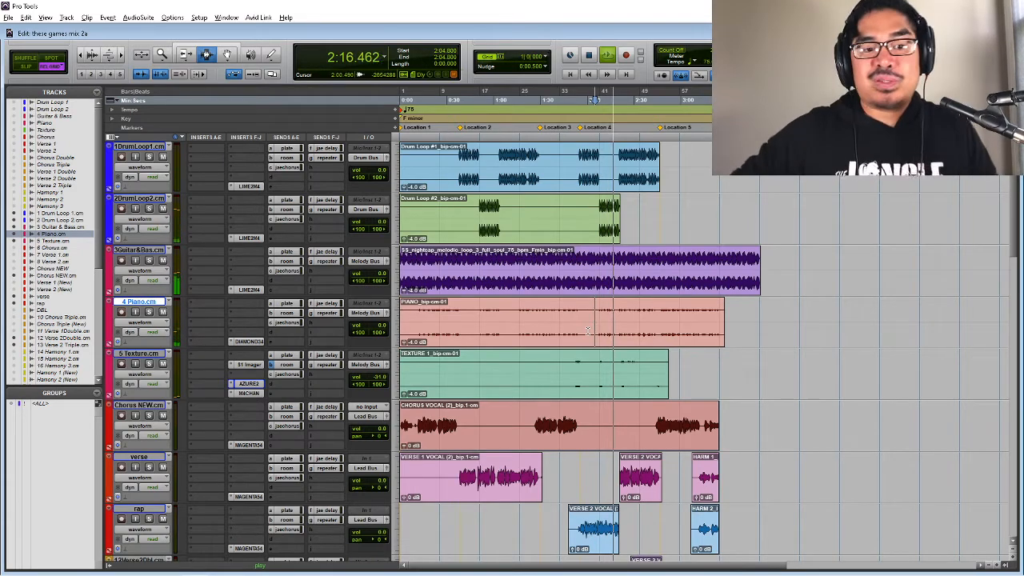
scroll(592, 329, down, 2)
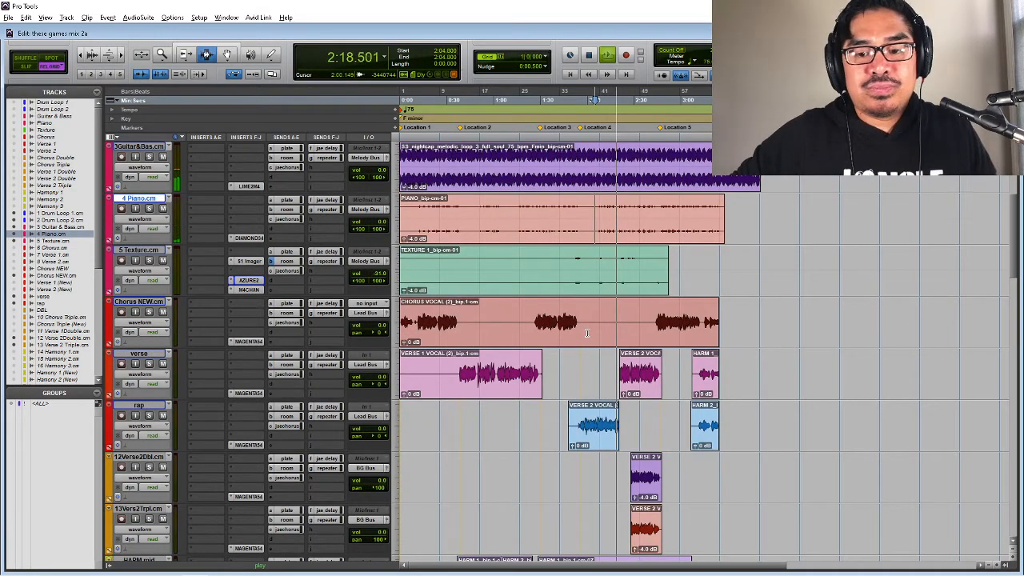
key(space)
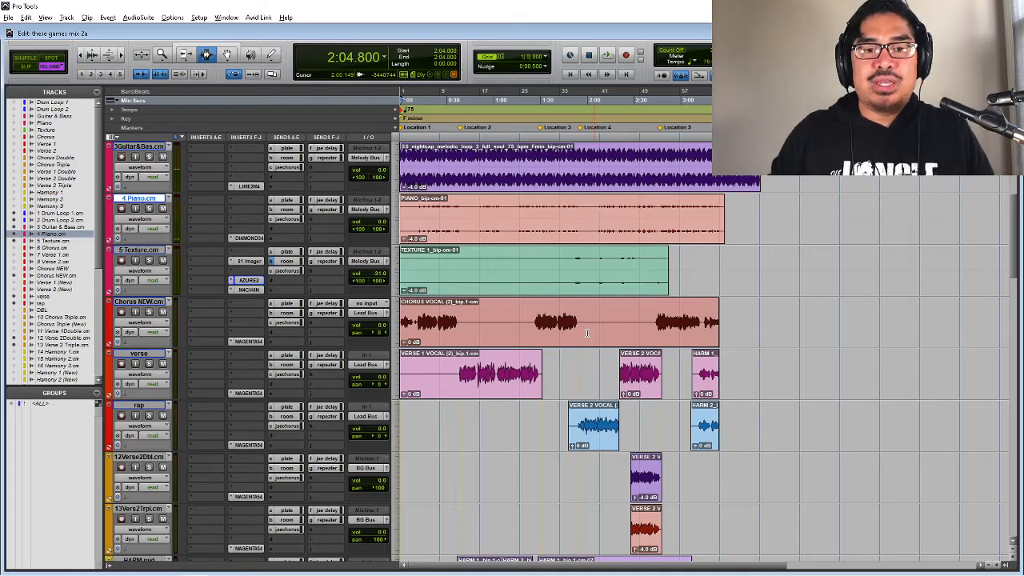
- Play the song from the beginning, check the levels in the Mix window, and return to the Edit window
key(space)
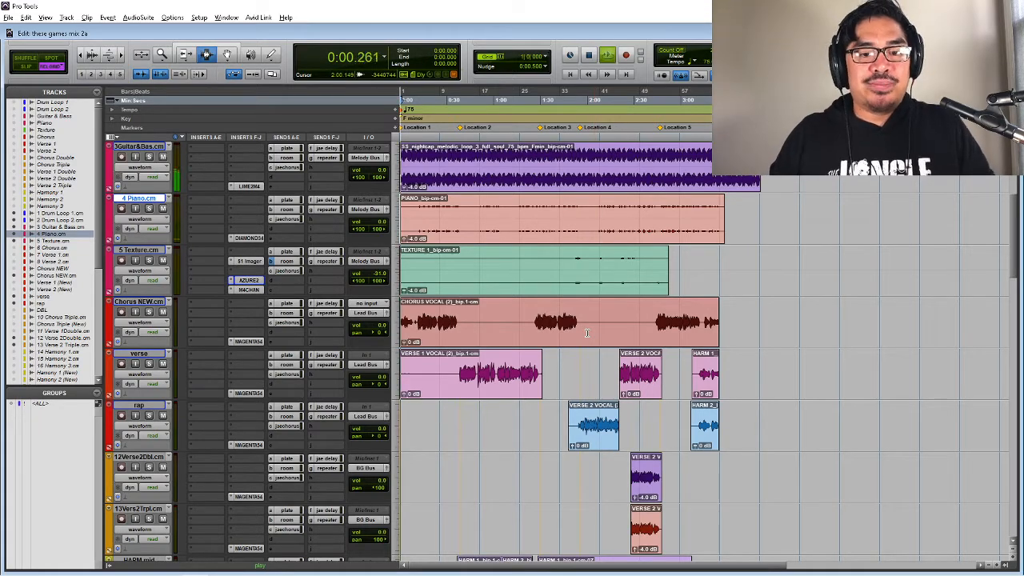
key(ctrl+=)
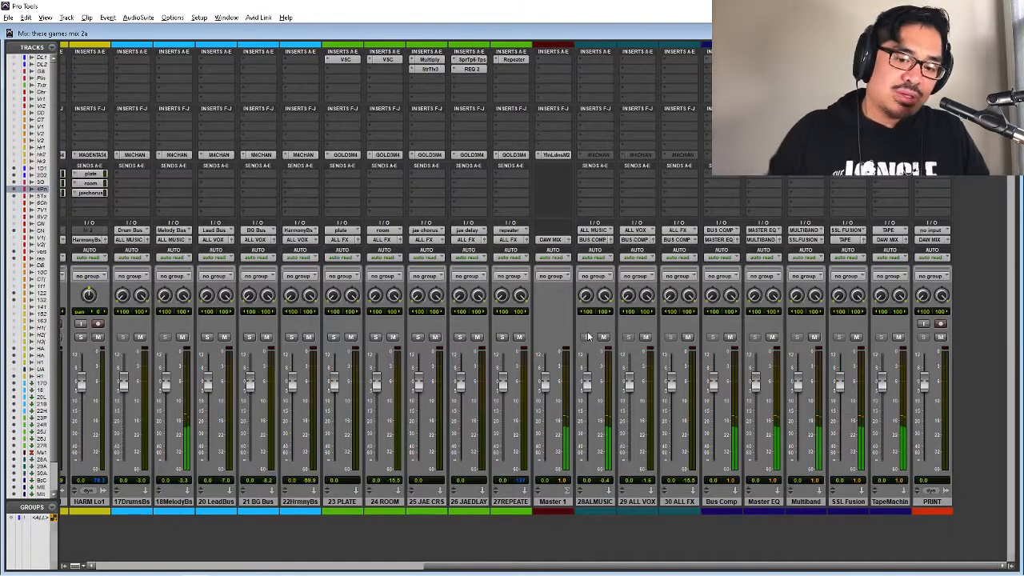
key(ctrl+=)
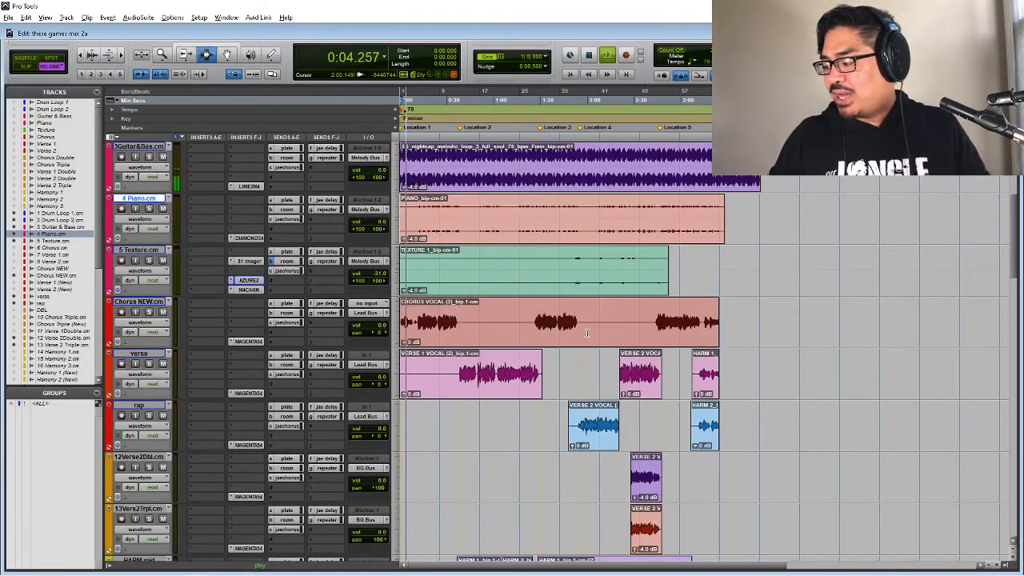
key(space)
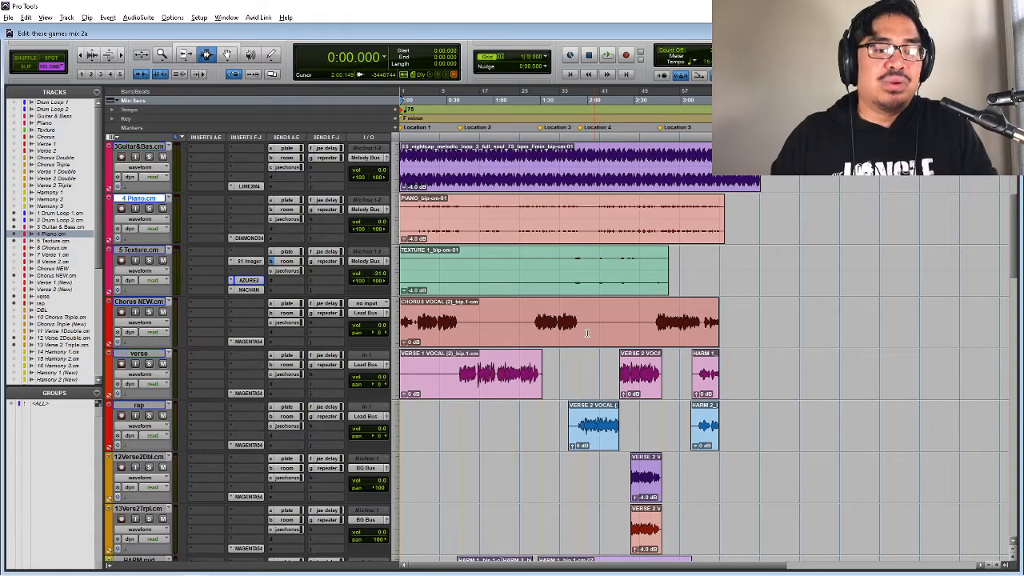
- Switch to the M4 rack and display the RAP channel's EQ section, leaving its channel properties unchanged
key(alt+Tab)
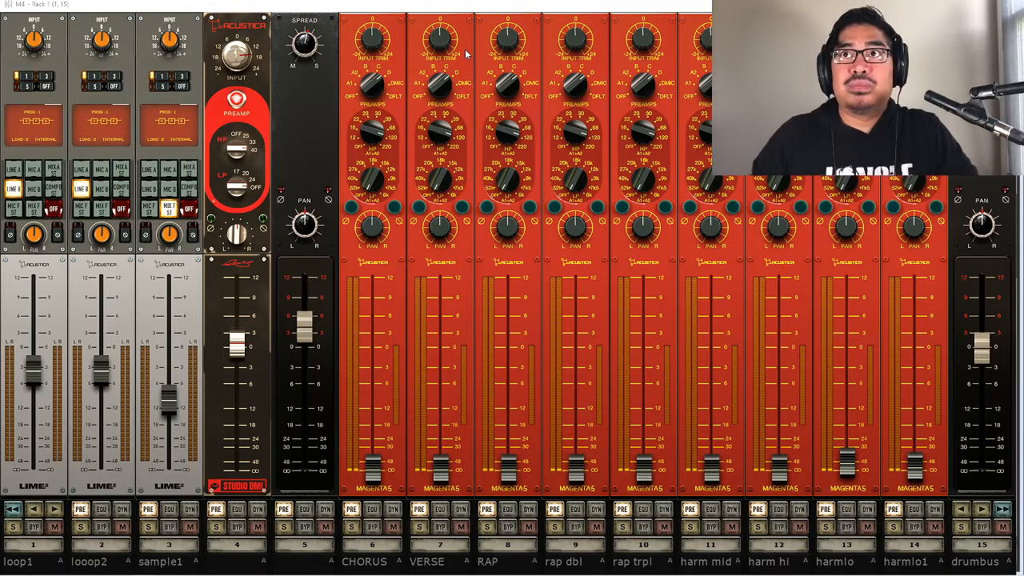
key(alt+Tab)
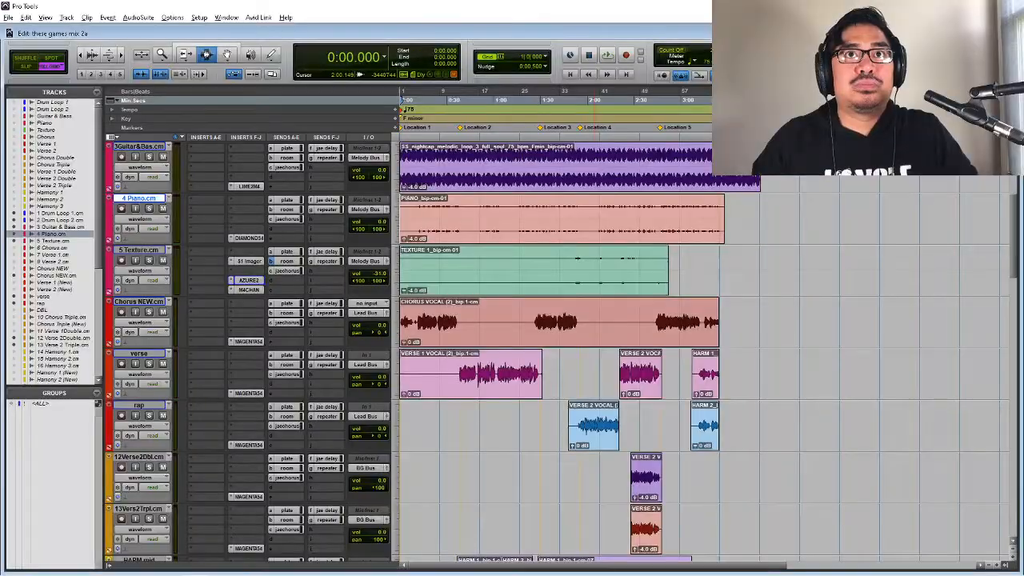
key(alt+Tab)
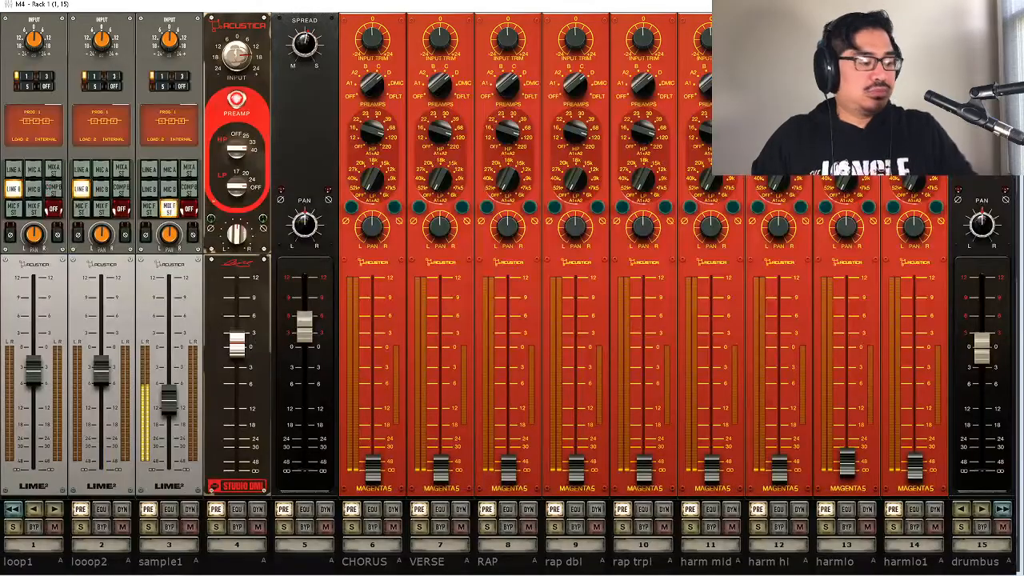
click(507, 509)
click(505, 560)
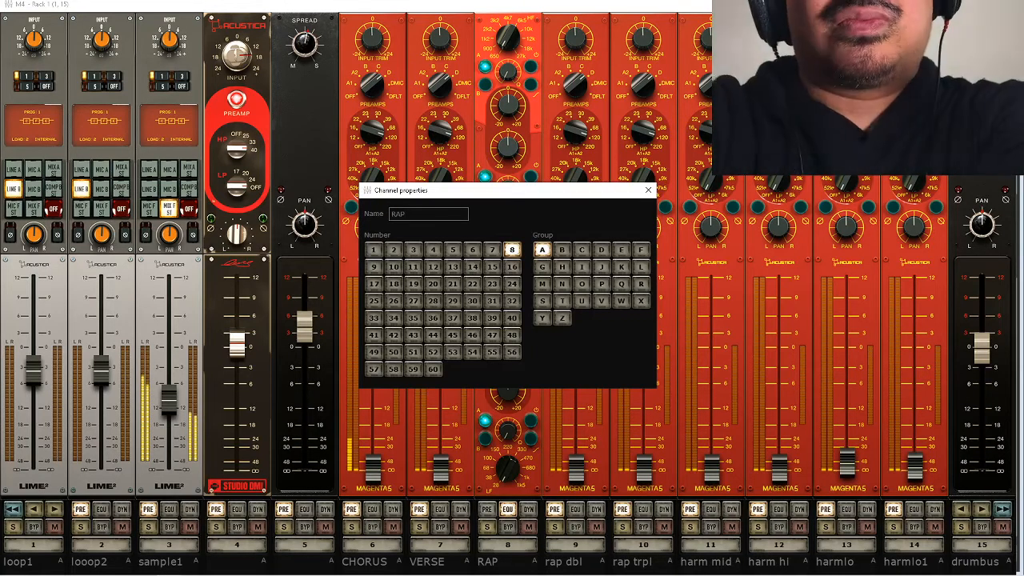
key(Return)
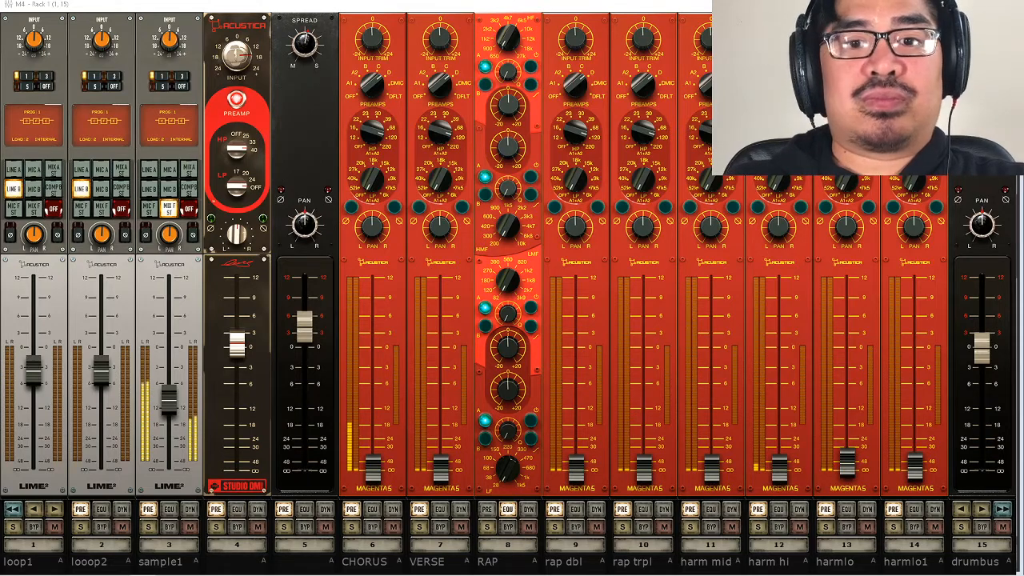
- Raise the M4 CHORUS fader to about 0 dB during playback, checking the position in the Pro Tools session
drag(373, 468, 386, 356)
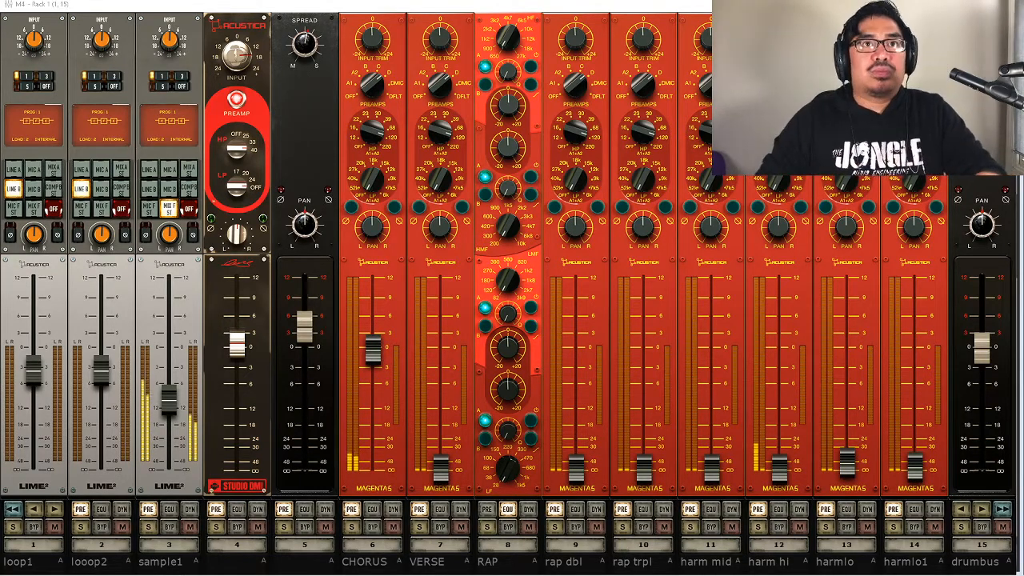
key(alt+Tab)
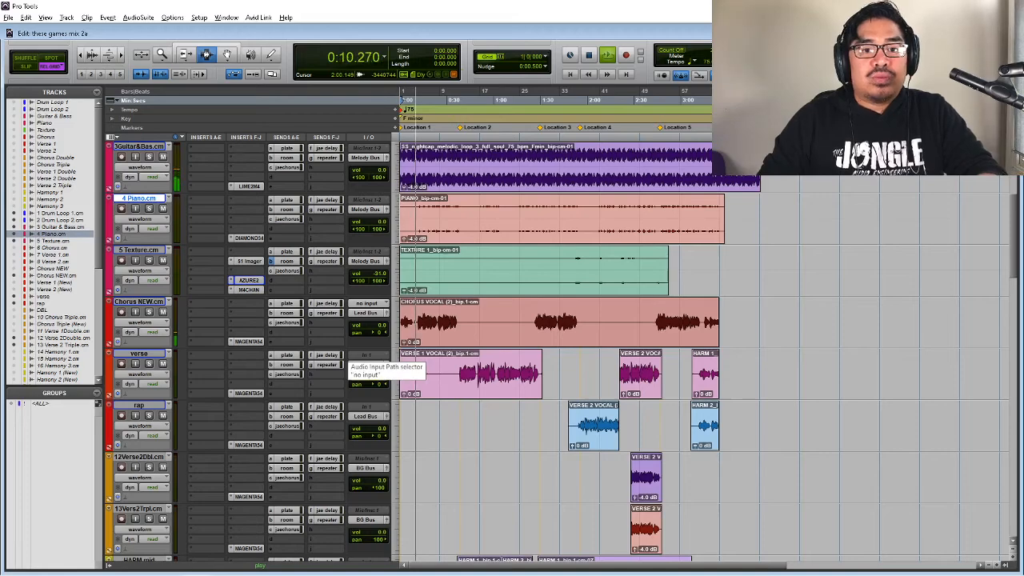
key(alt+Tab)
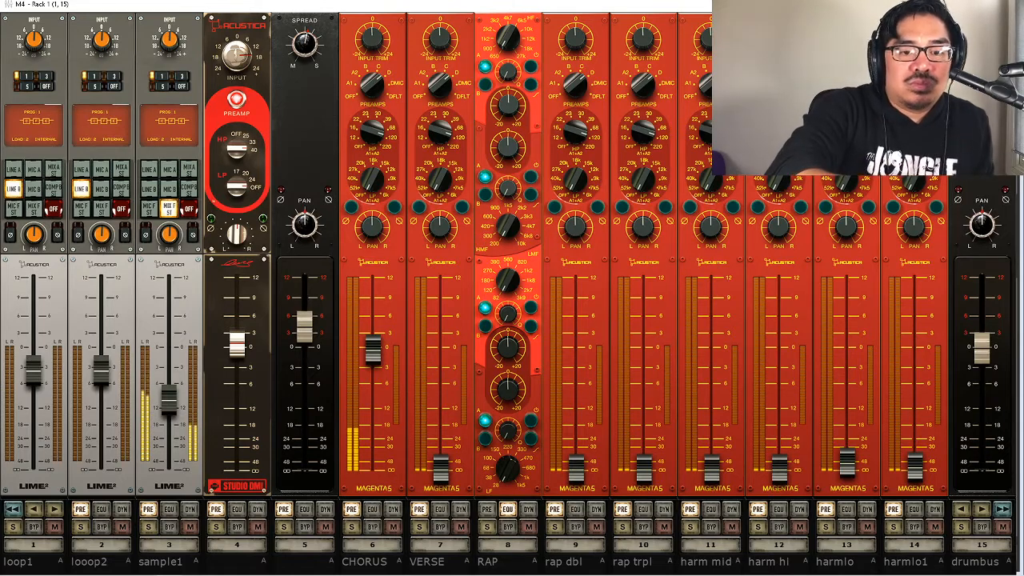
- Set the CHORUS fader slightly above 0 dB and the VERSE fader to about 0 dB, and play the verse from 0:37.400
drag(372, 349, 372, 342)
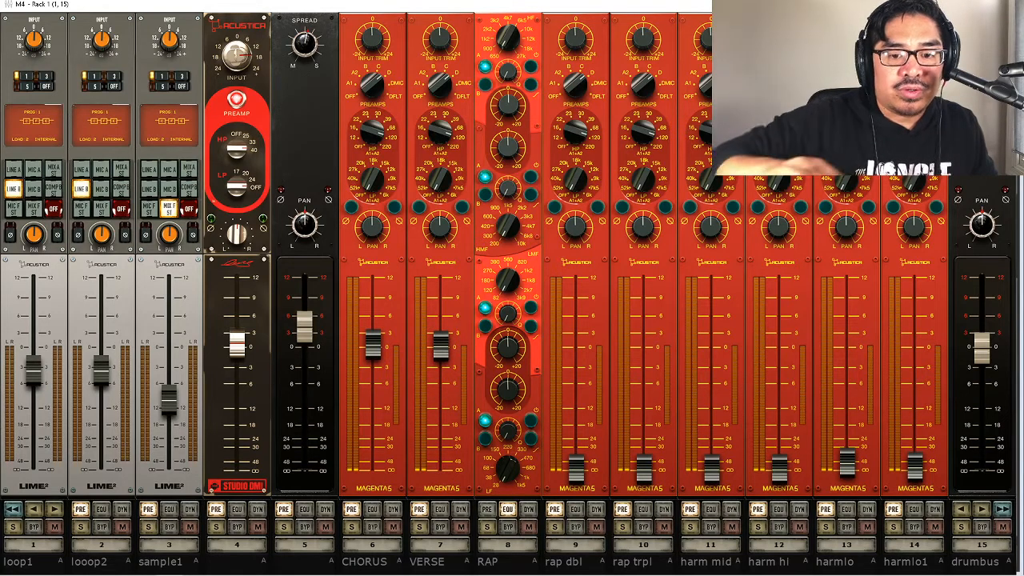
key(alt+Tab)
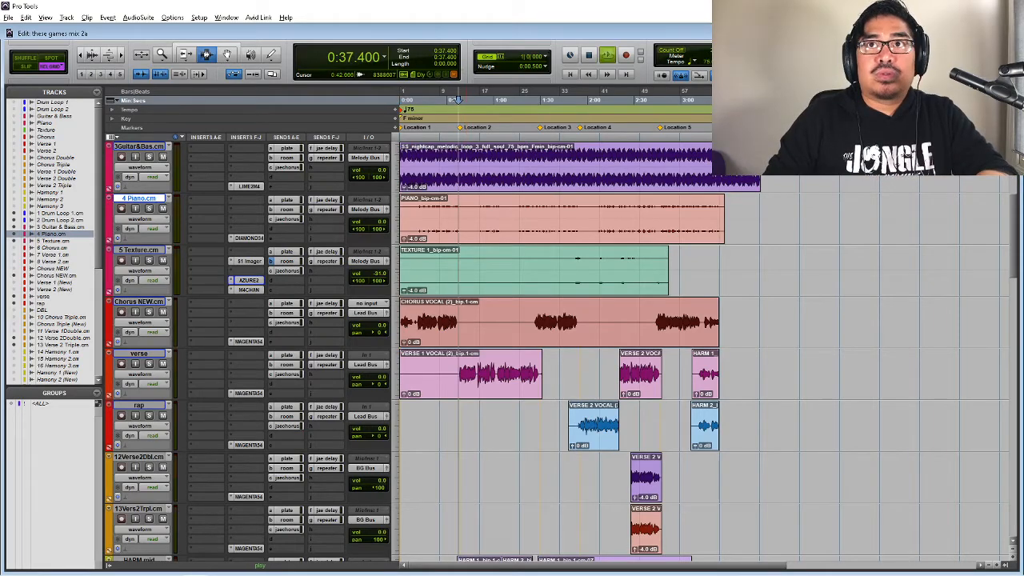
key(alt+Tab)
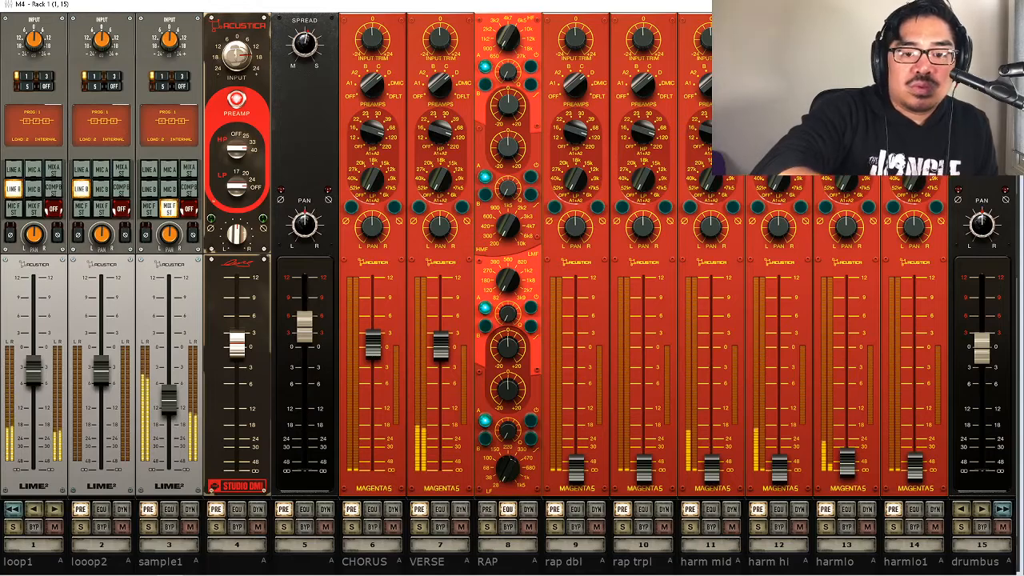
- Balance the VERSE channel's fader in the M4 rack against the playing song, checking the Pro Tools session, and settle it slightly above 0 dB
drag(440, 345, 441, 353)
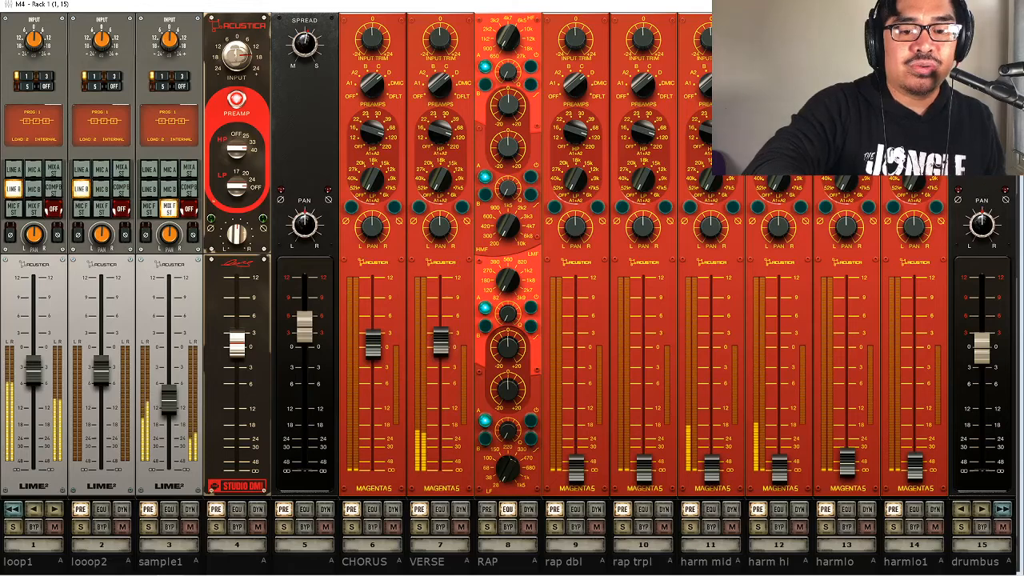
drag(439, 341, 440, 324)
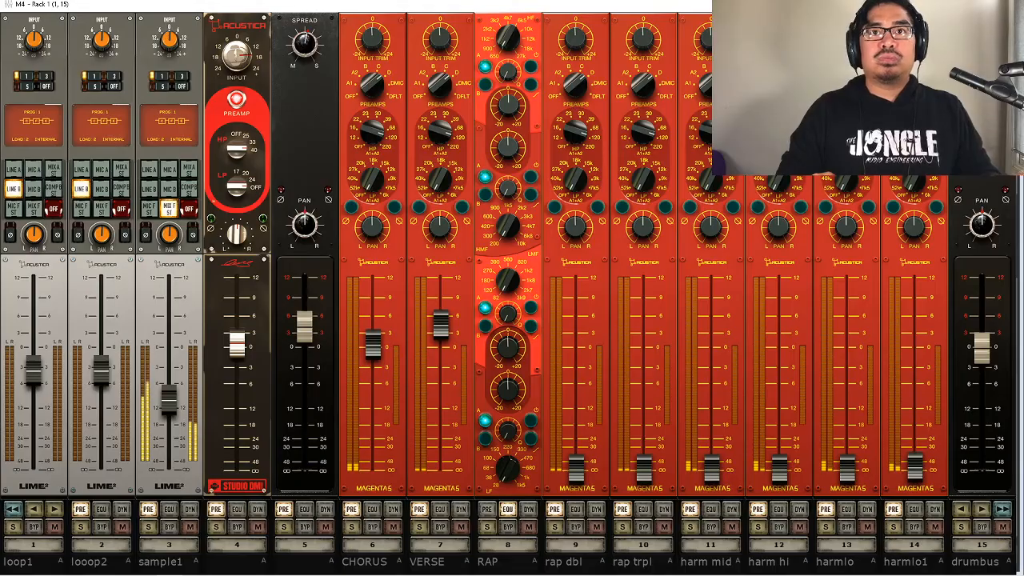
key(alt+Tab)
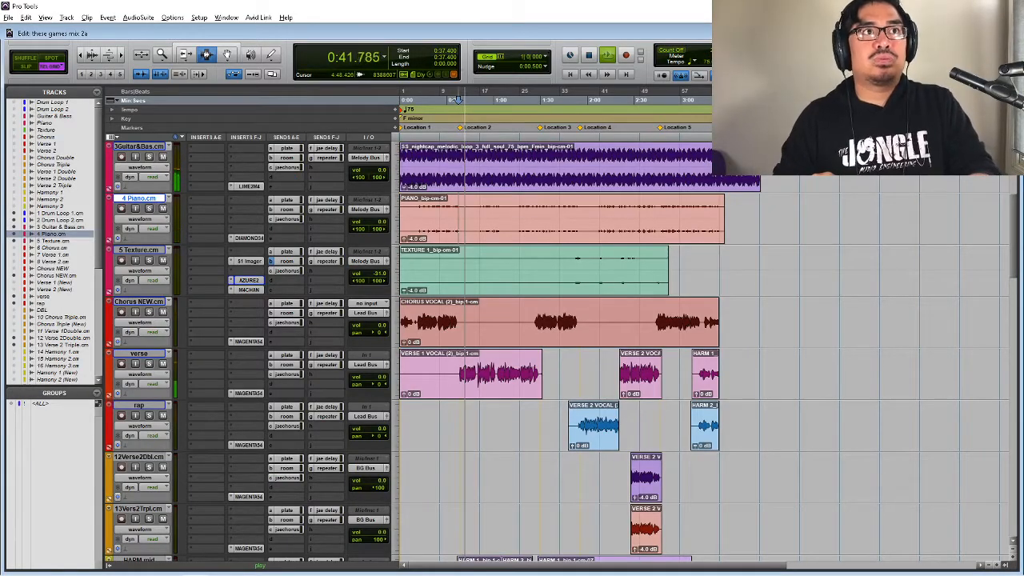
key(alt+Tab)
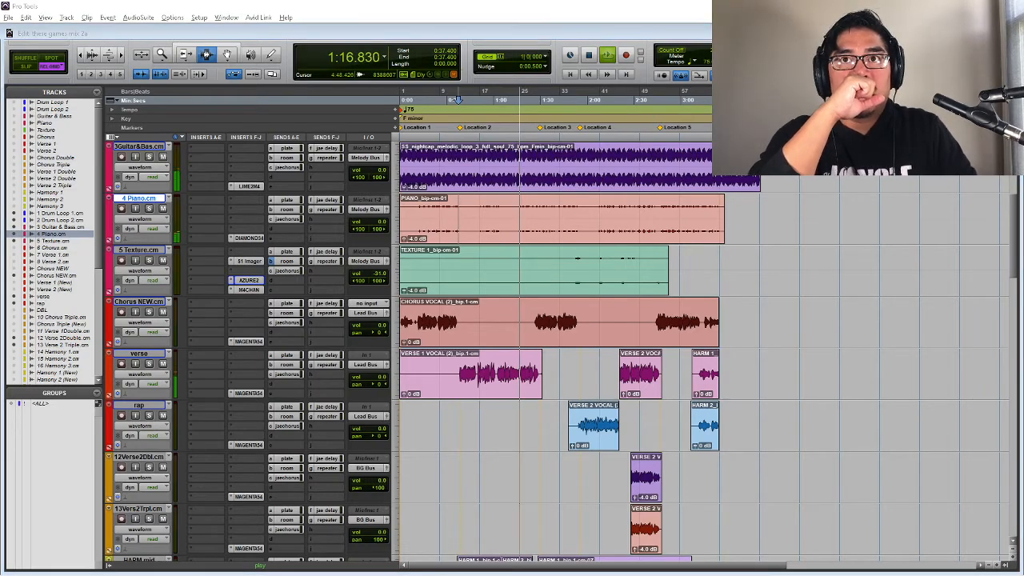
key(alt+Tab)
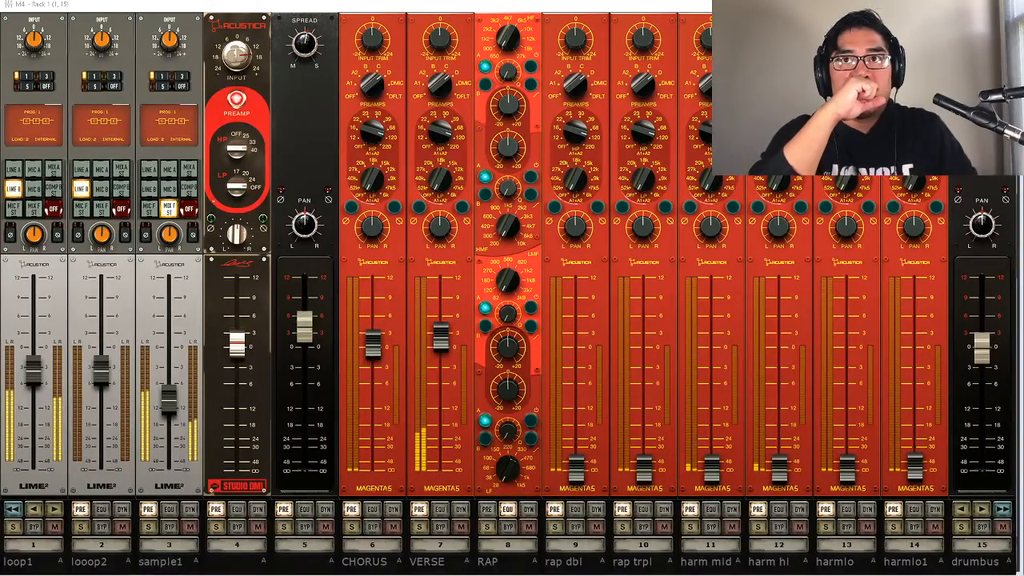
key(alt+Tab)
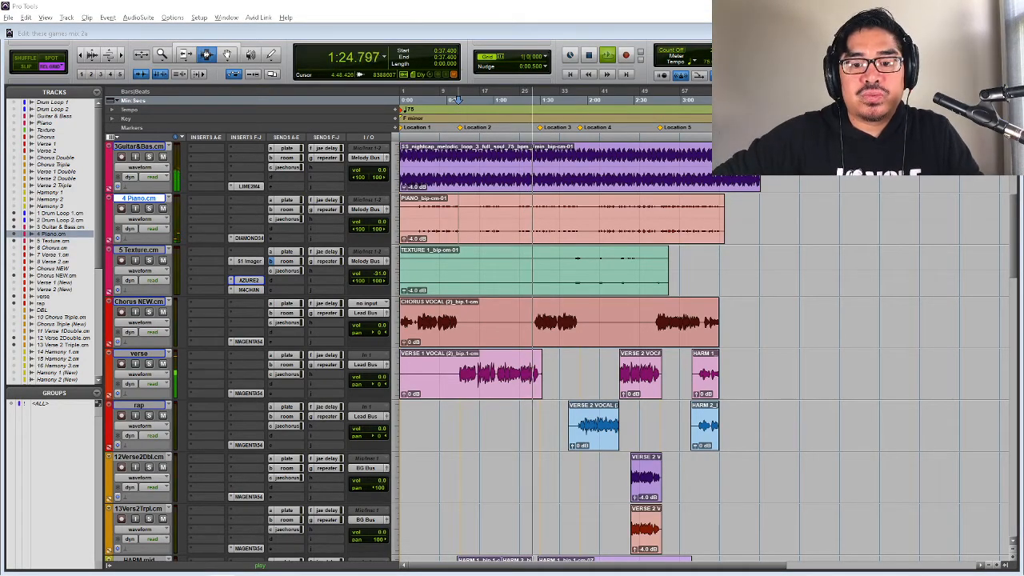
key(space)
key(space)
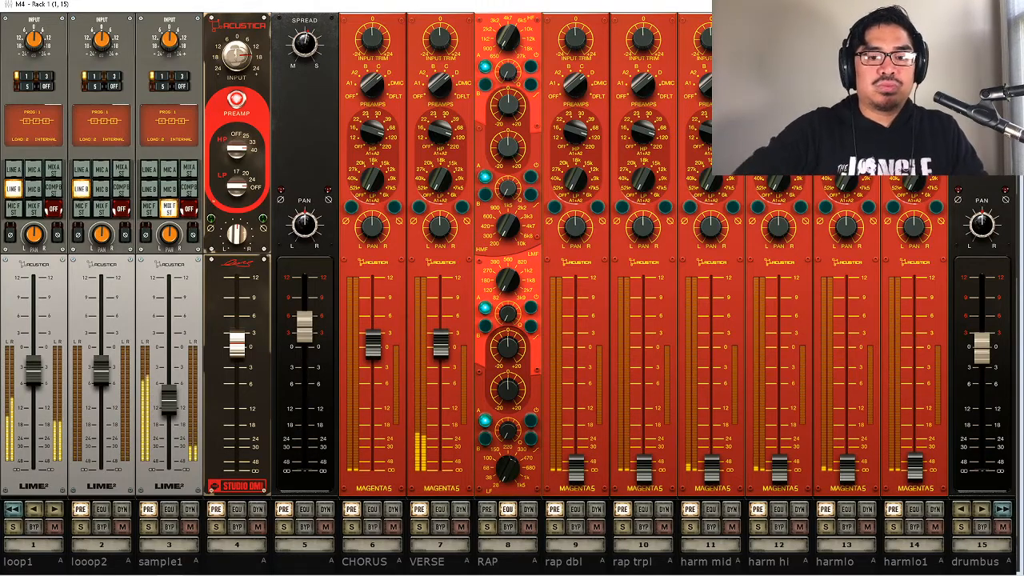
drag(444, 345, 444, 339)
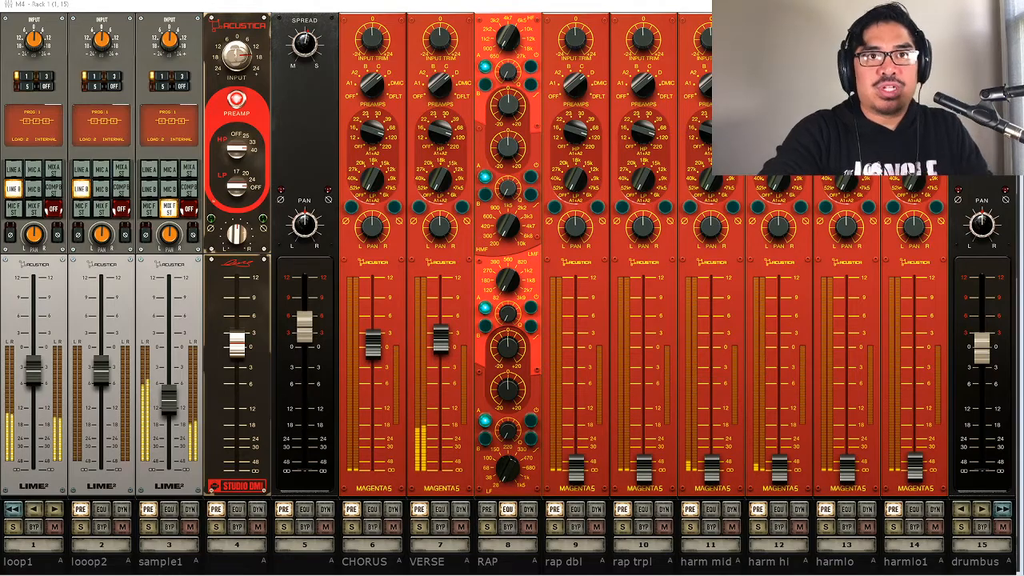
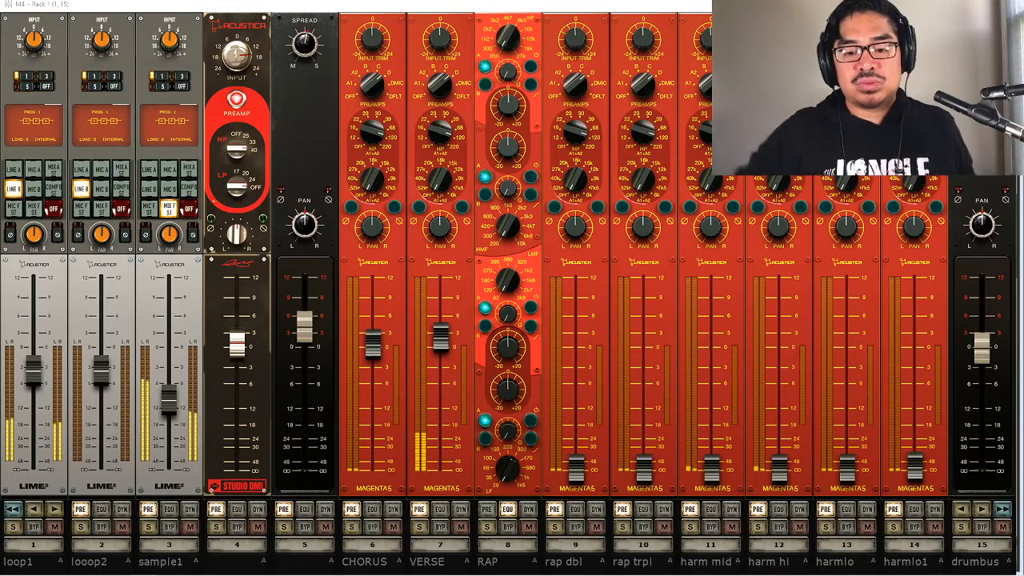
- Switch the RAP channel strip from its EQ section to its preamp and fader section
click(487, 526)
click(487, 526)
click(486, 509)
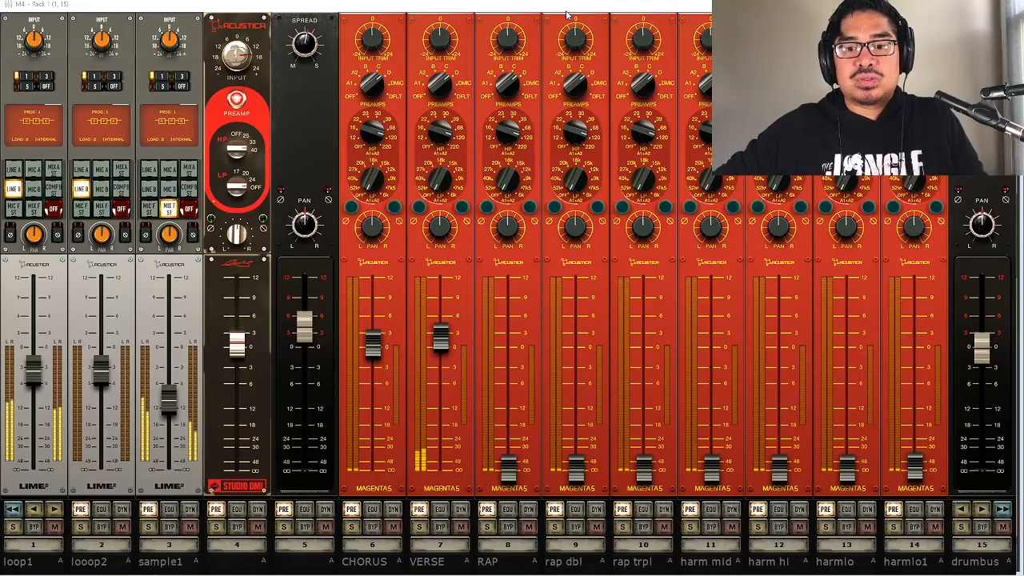
- Switch to Pro Tools, stop playback and play the song from the start of the VERSE 2 VOCAL clip on the rap track
key(alt+Tab)
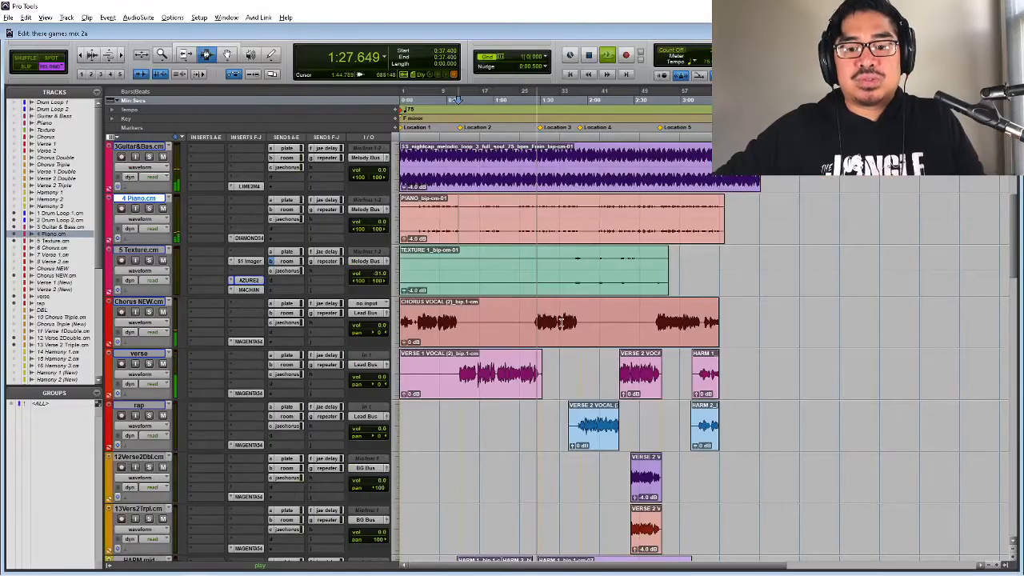
scroll(551, 328, down, 3)
key(space)
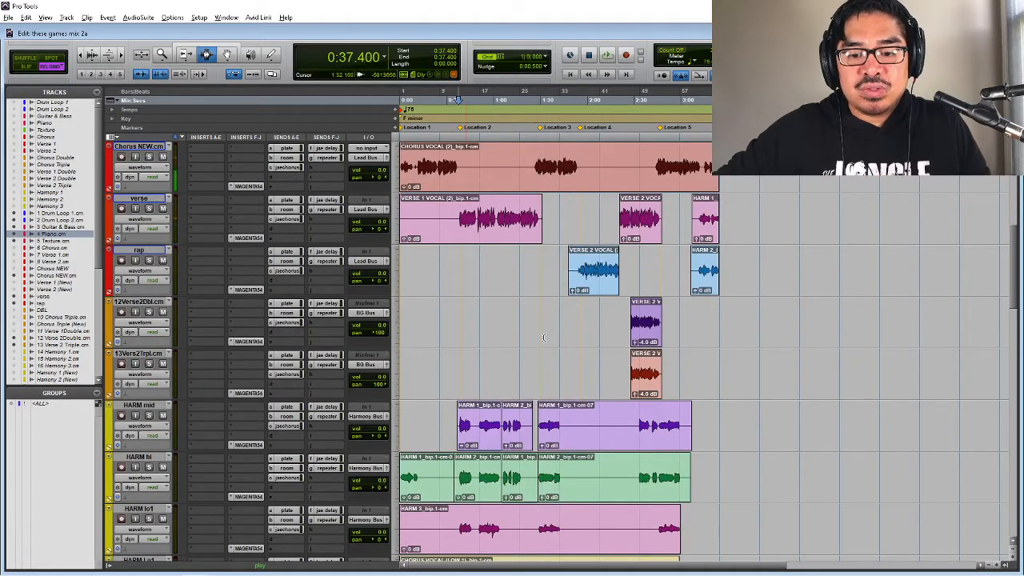
scroll(542, 340, up, 2)
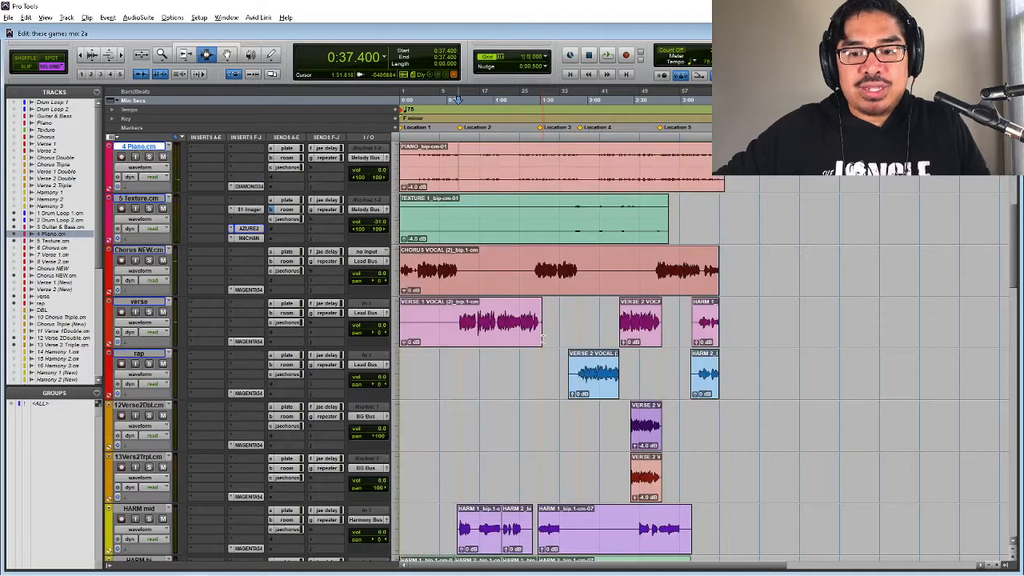
scroll(540, 339, down, 1)
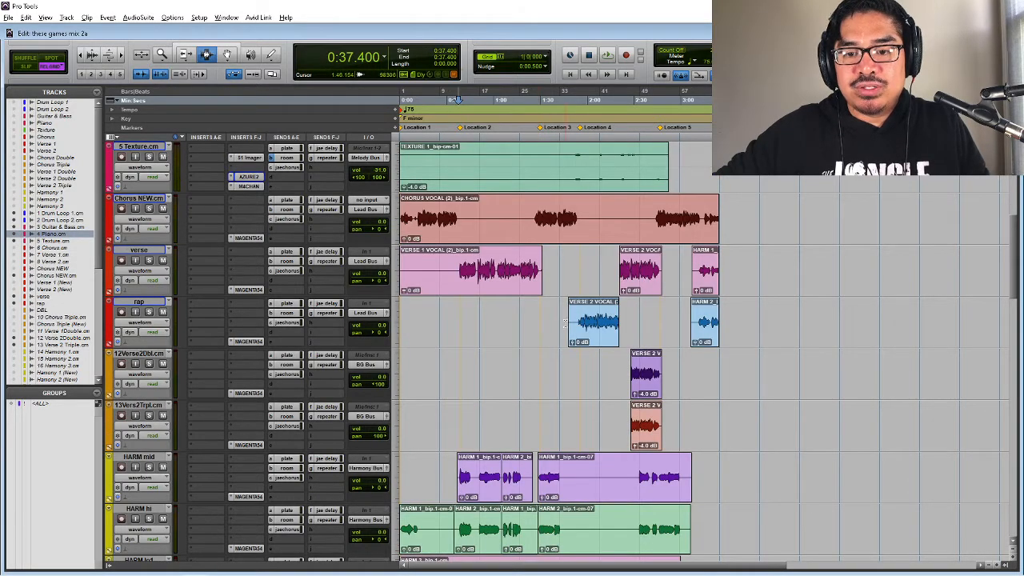
click(575, 324)
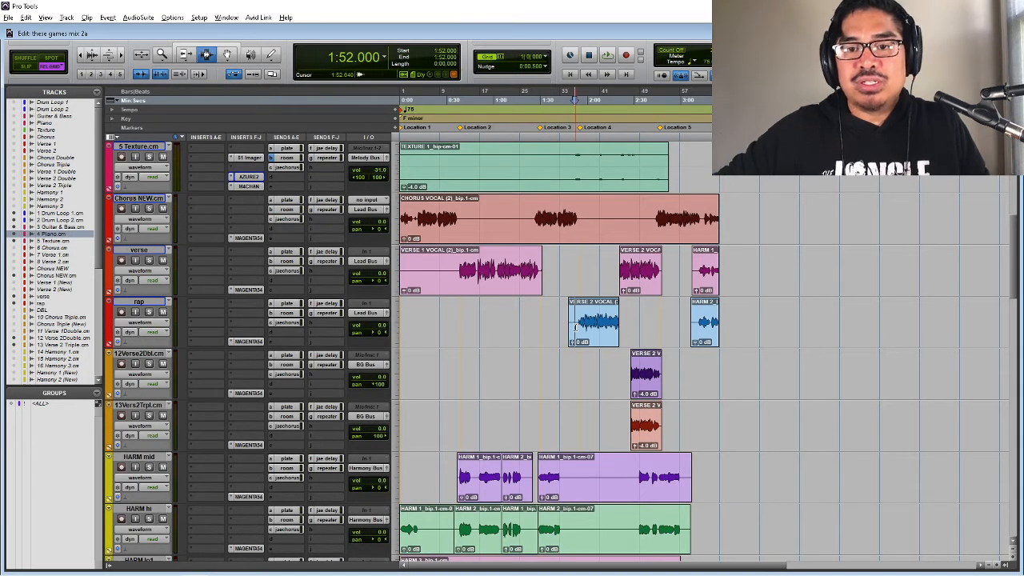
key(space)
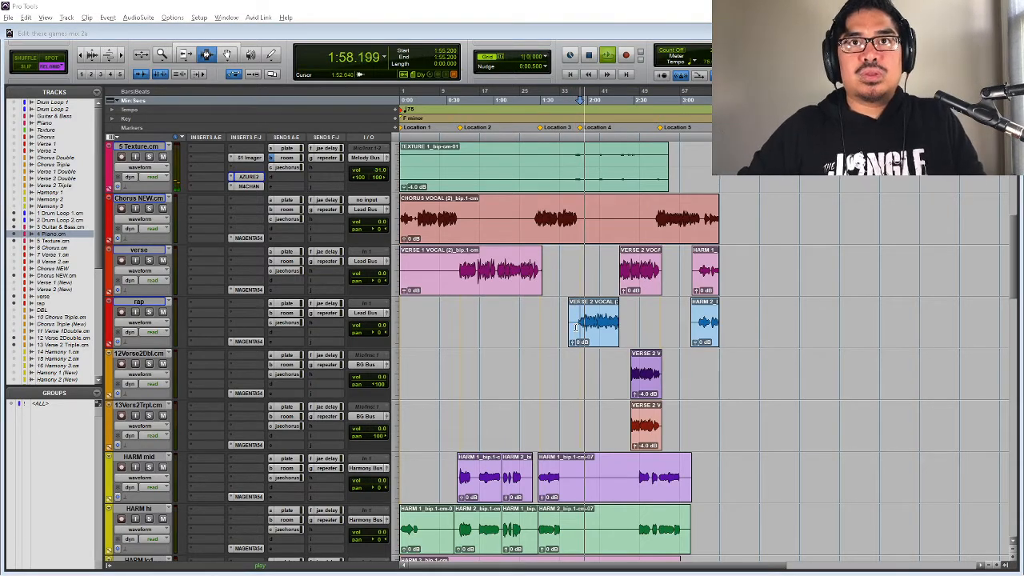
- Switch to the M4 rack and raise the RAP channel's fader to about +4 dB during playback
key(alt+Tab)
drag(508, 463, 529, 335)
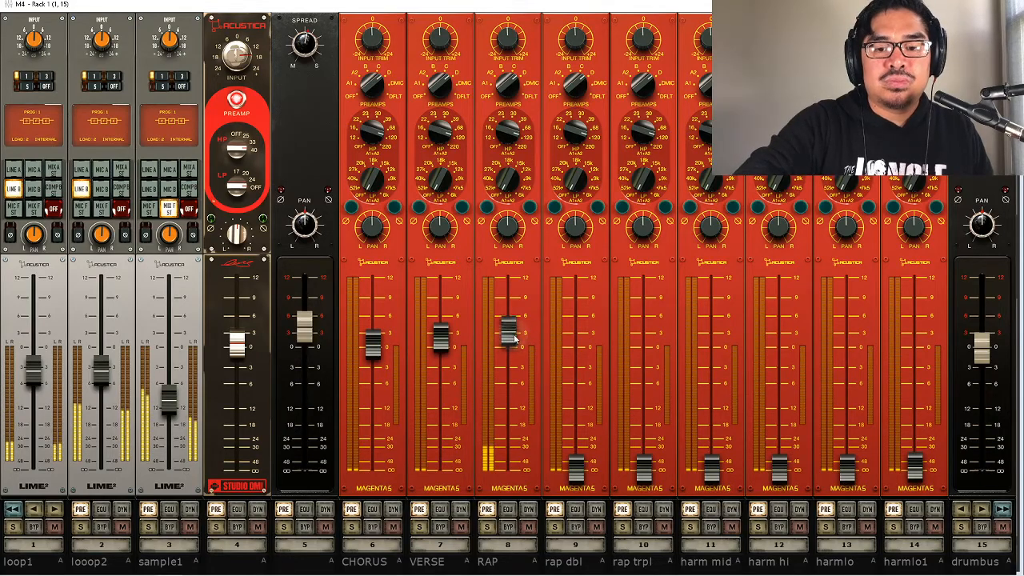
drag(520, 340, 520, 334)
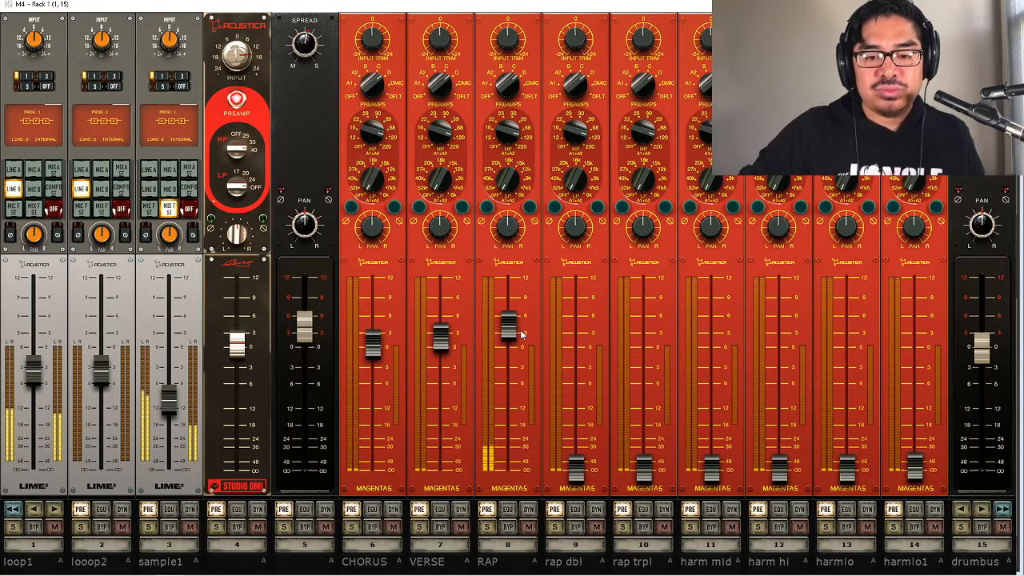
drag(521, 334, 519, 332)
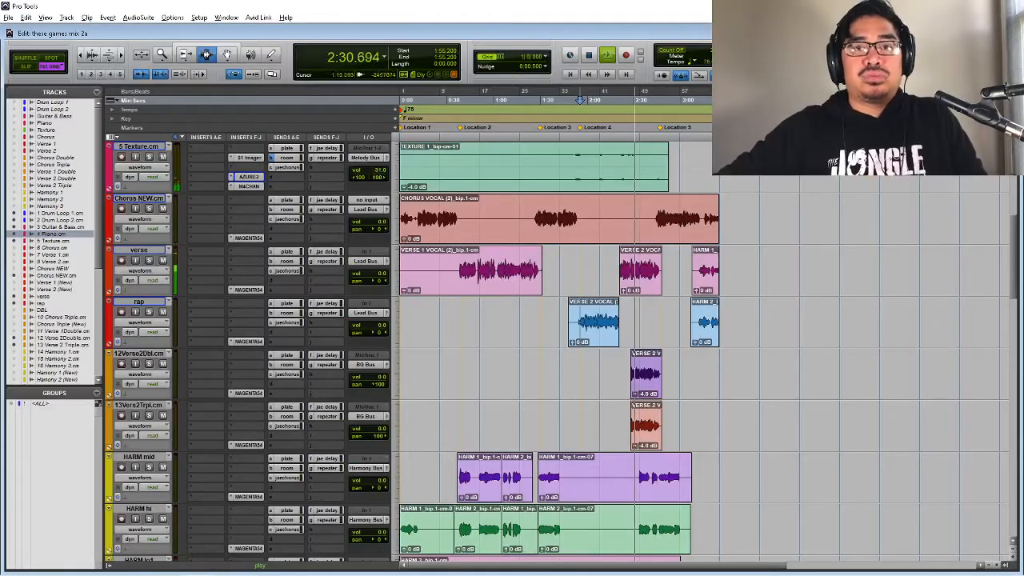
- Set the clip gain of the verse track's VERSE 2 VOCAL clip to -1.5 dB in Pro Tools
click(654, 279)
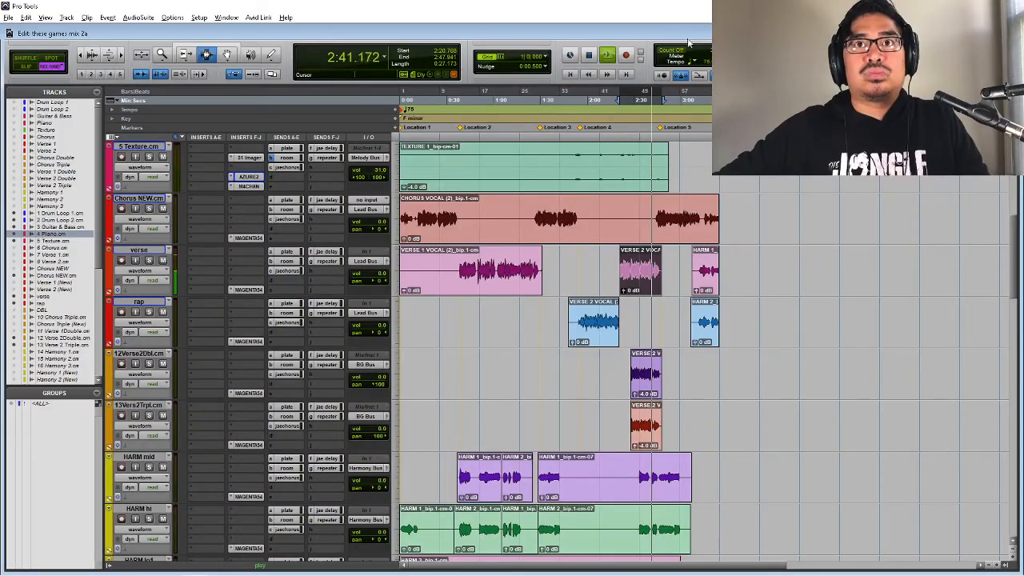
scroll(657, 260, down, 1)
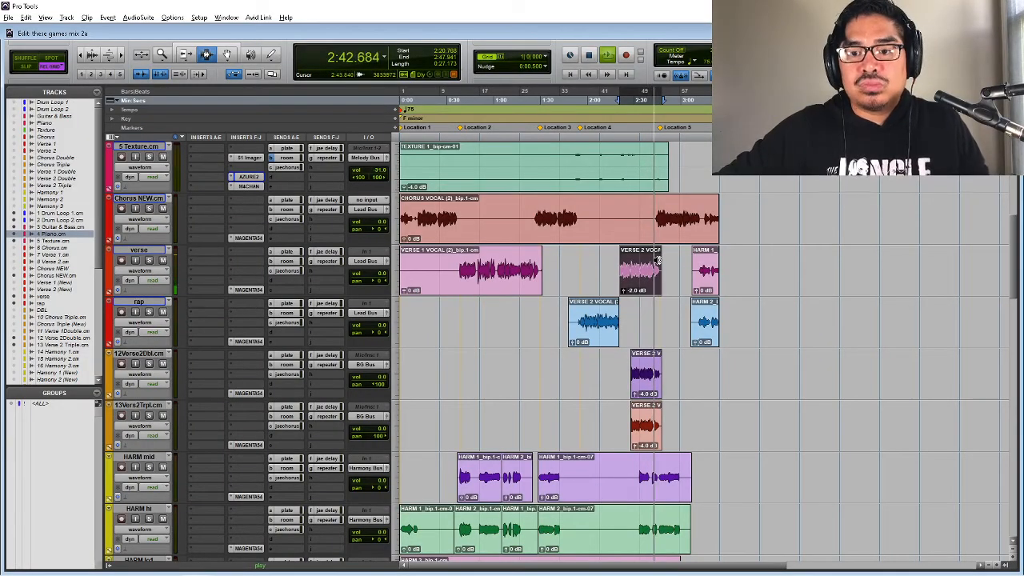
scroll(657, 260, up, 1)
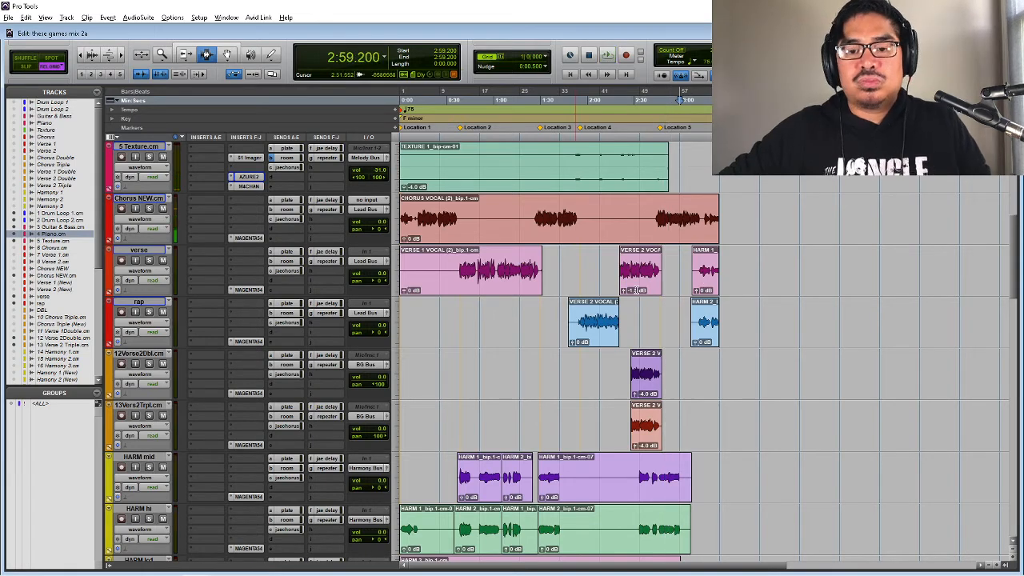
- Look over the double, triple and harmony tracks, and play the song from 0:38.400 while checking the bus levels in the mixer
scroll(636, 290, down, 2)
scroll(636, 290, down, 1)
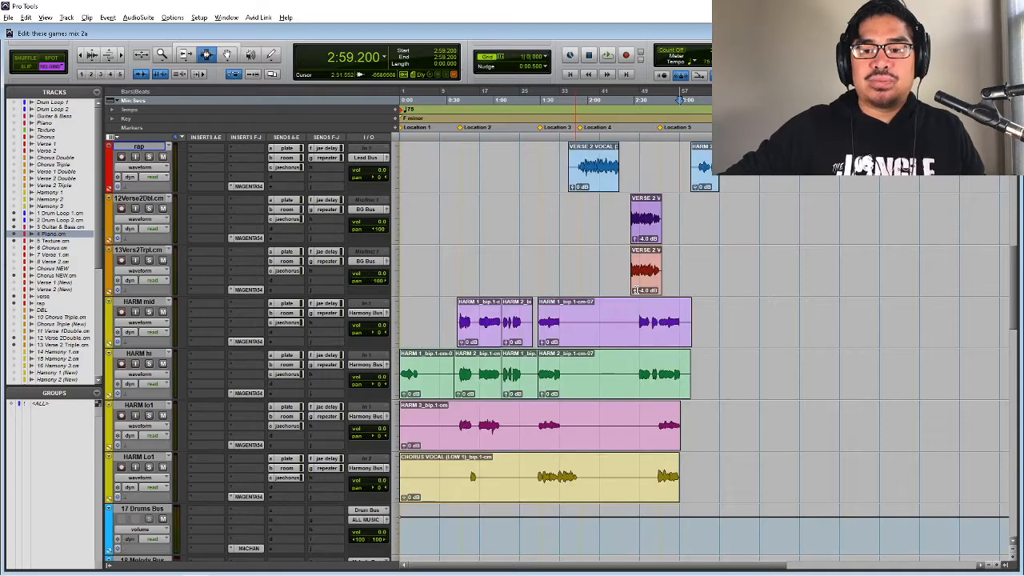
scroll(636, 290, up, 2)
scroll(636, 290, down, 4)
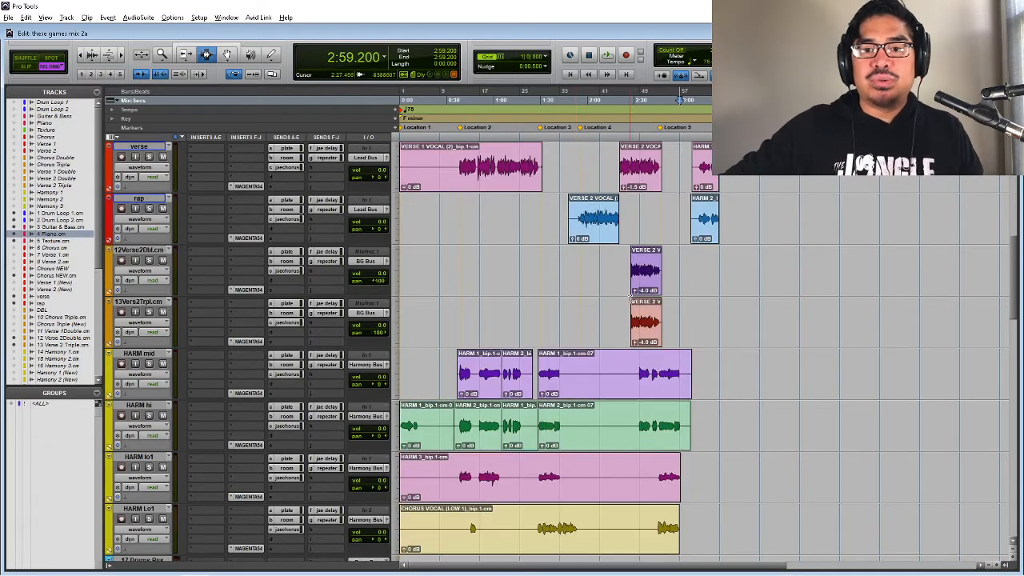
scroll(632, 296, up, 3)
scroll(630, 299, up, 1)
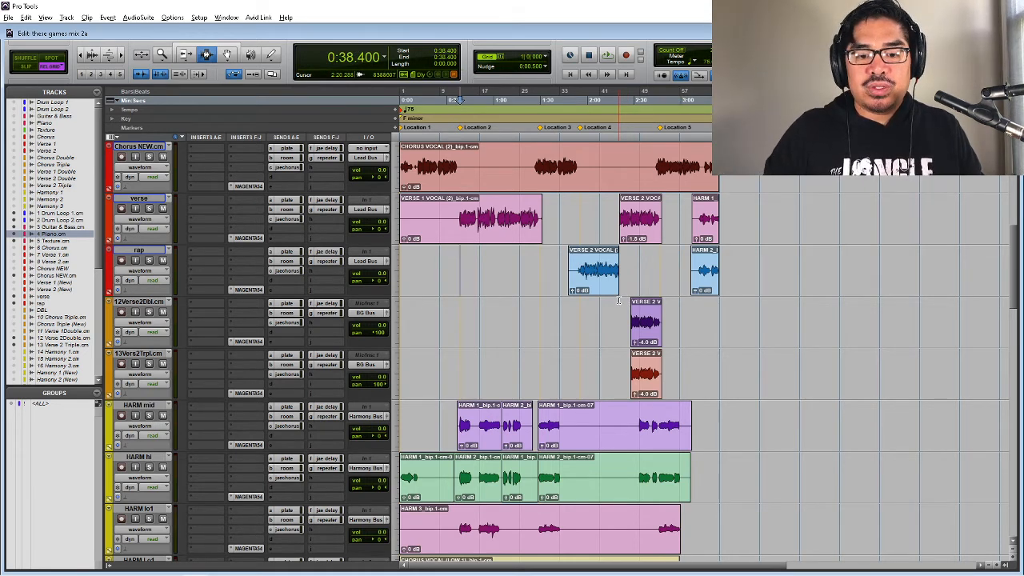
scroll(618, 300, down, 3)
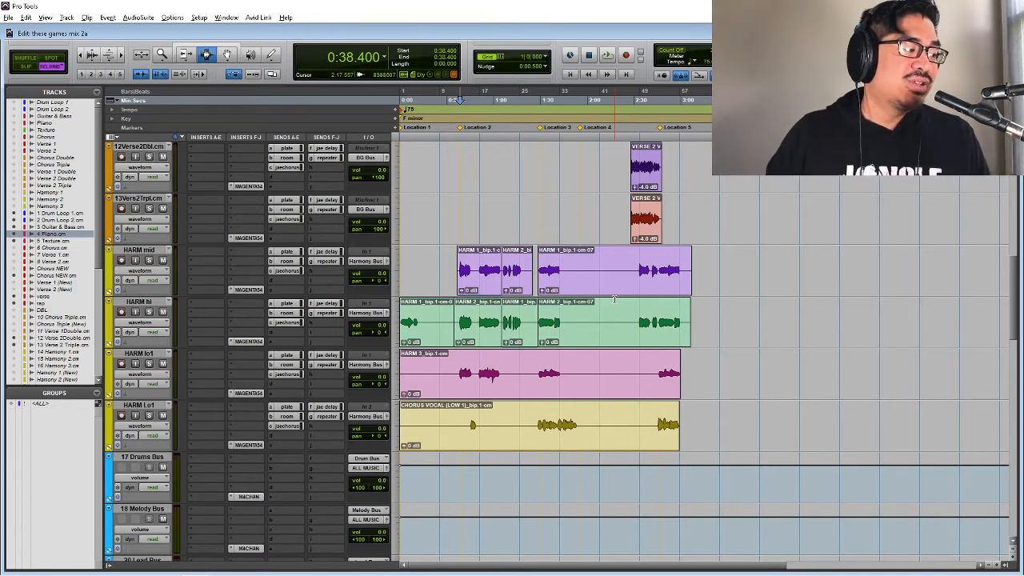
key(space)
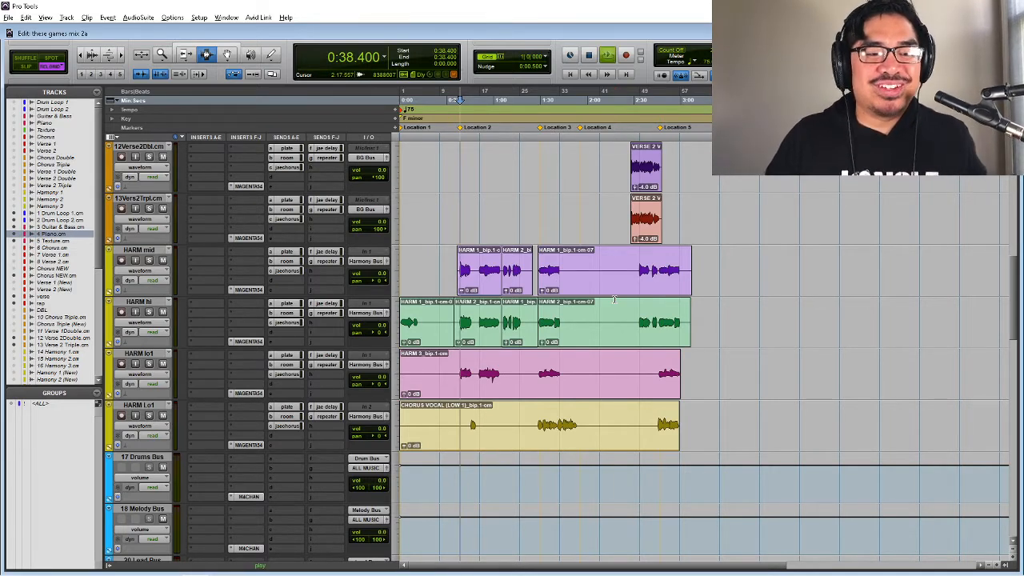
key(ctrl+equal)
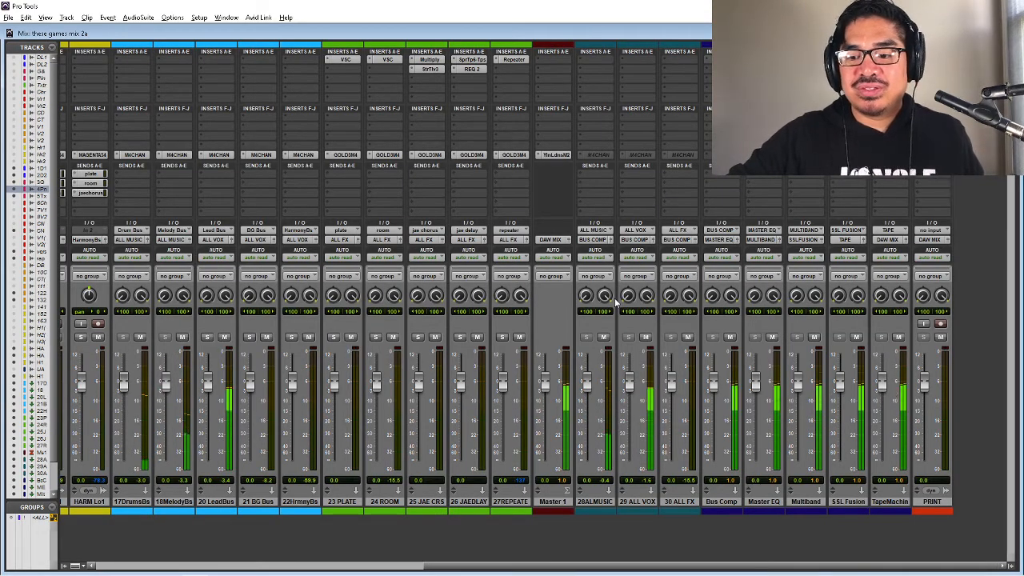
key(ctrl+equal)
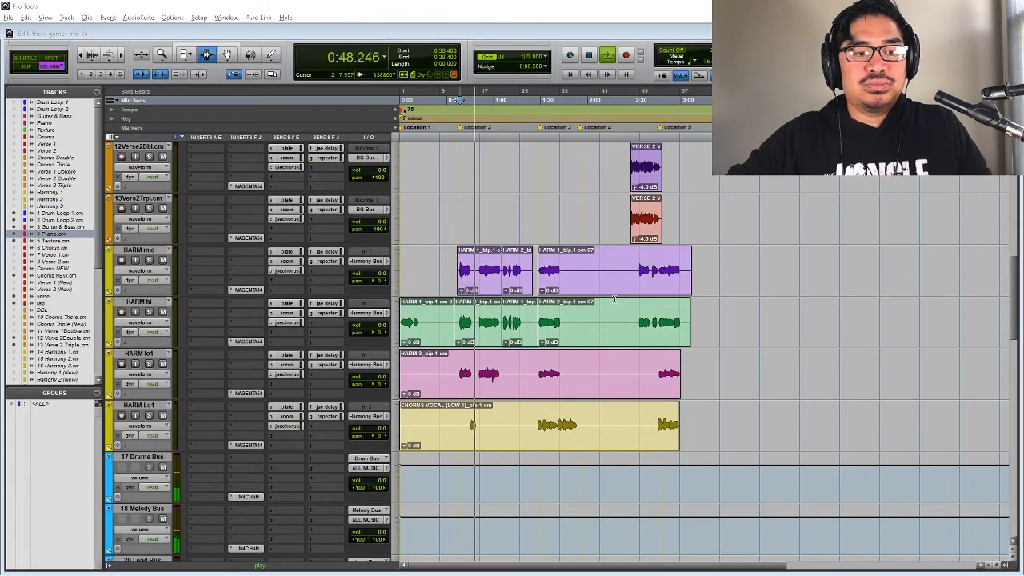
- In the M4 rack, raise the harmony faders: harm mid to about -5 dB, harm hi -4 dB, harmlo -6 dB, and harmlo1 to a similar level
key(alt+Tab)
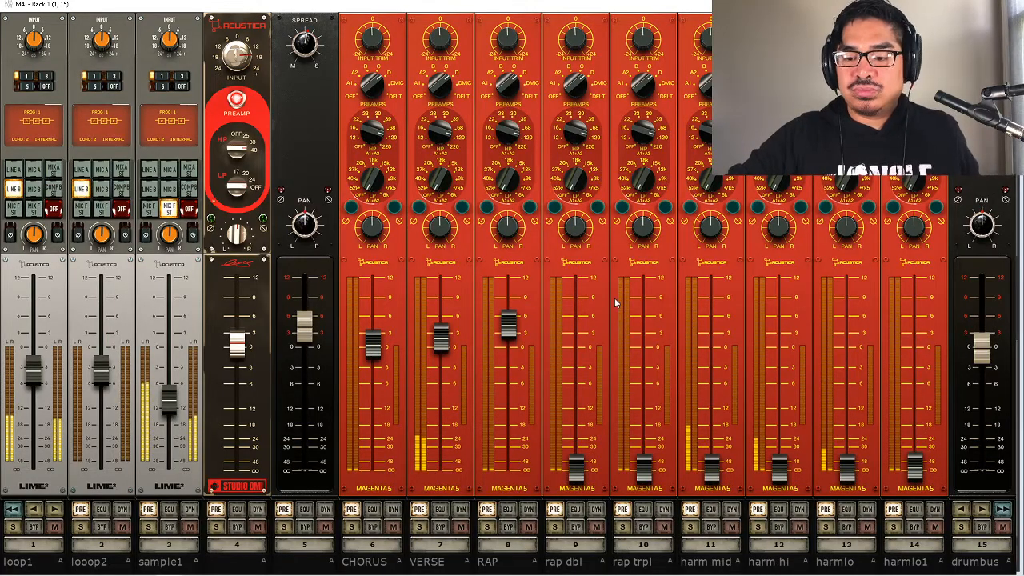
drag(712, 464, 736, 380)
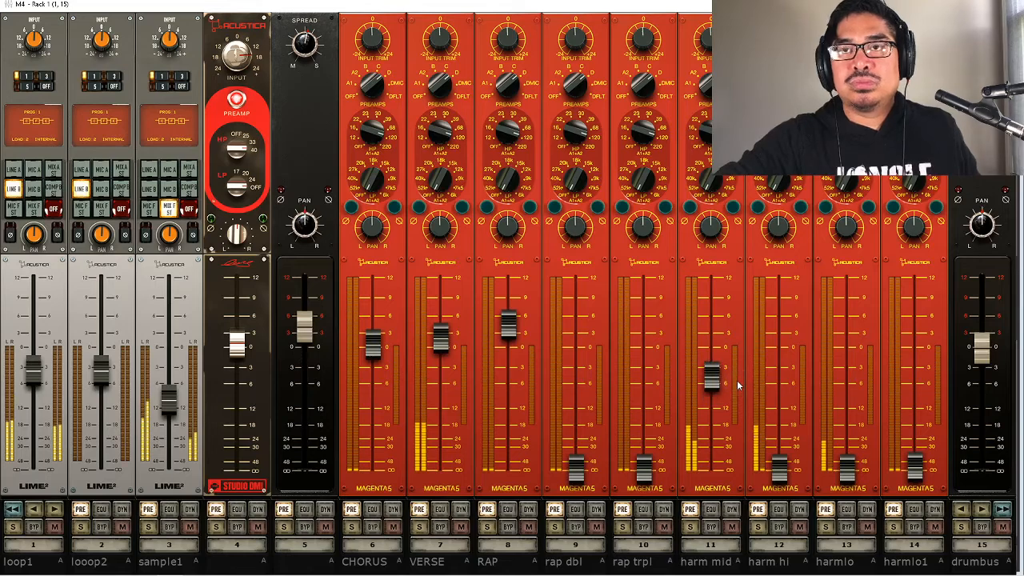
drag(780, 462, 795, 381)
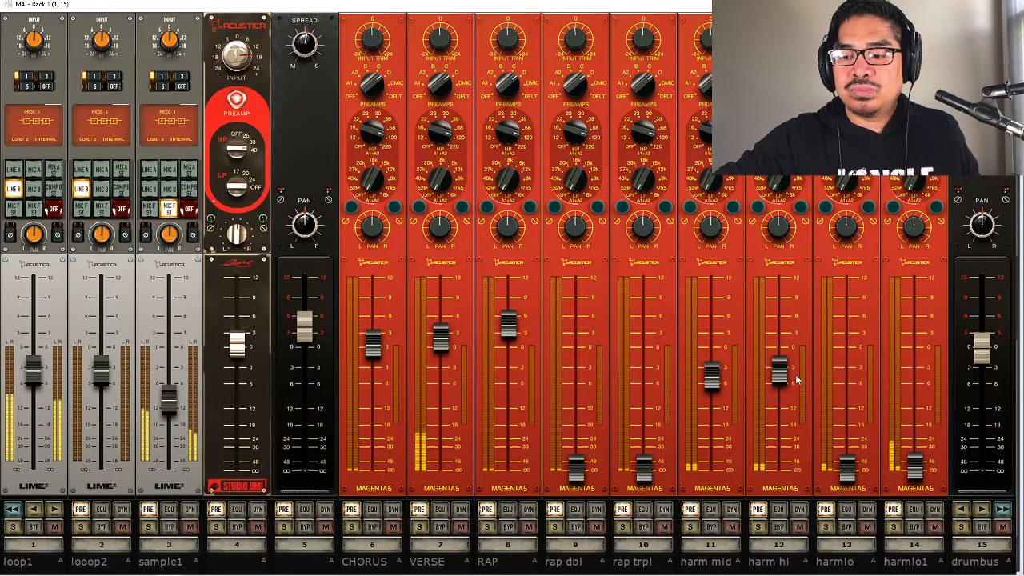
drag(850, 468, 859, 385)
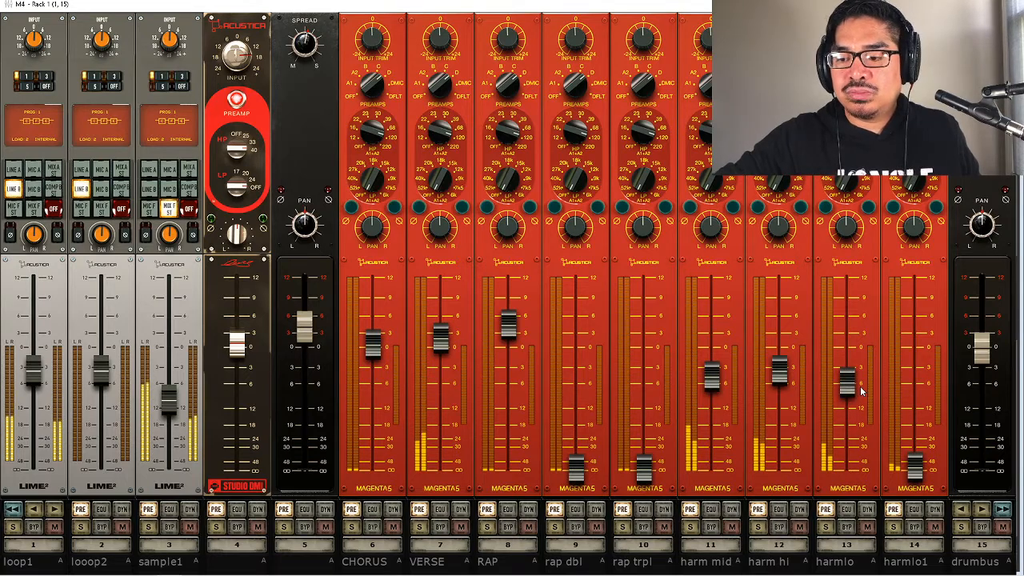
drag(914, 464, 919, 389)
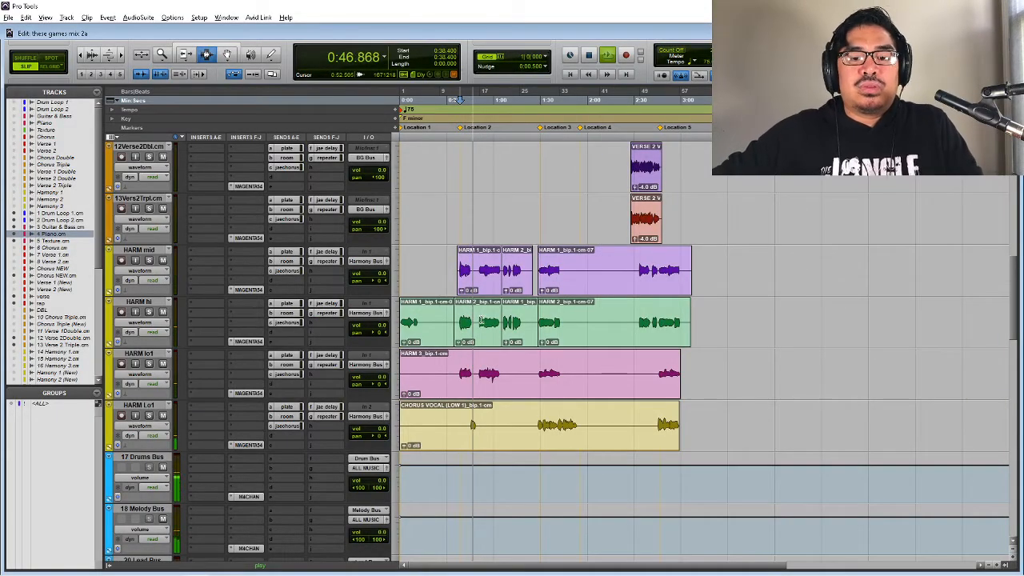
- Separate the passage from about 0:34 to 0:48 on HARM mid, HARM hi and HARM lo1, mute those clips, and play back the section
click(472, 364)
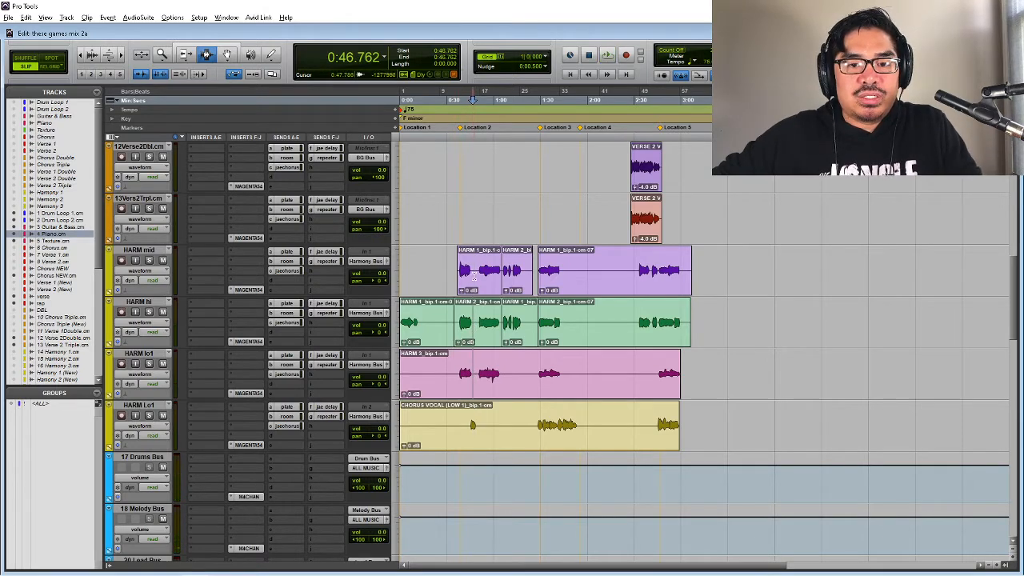
drag(474, 274, 452, 366)
key(ctrl+e)
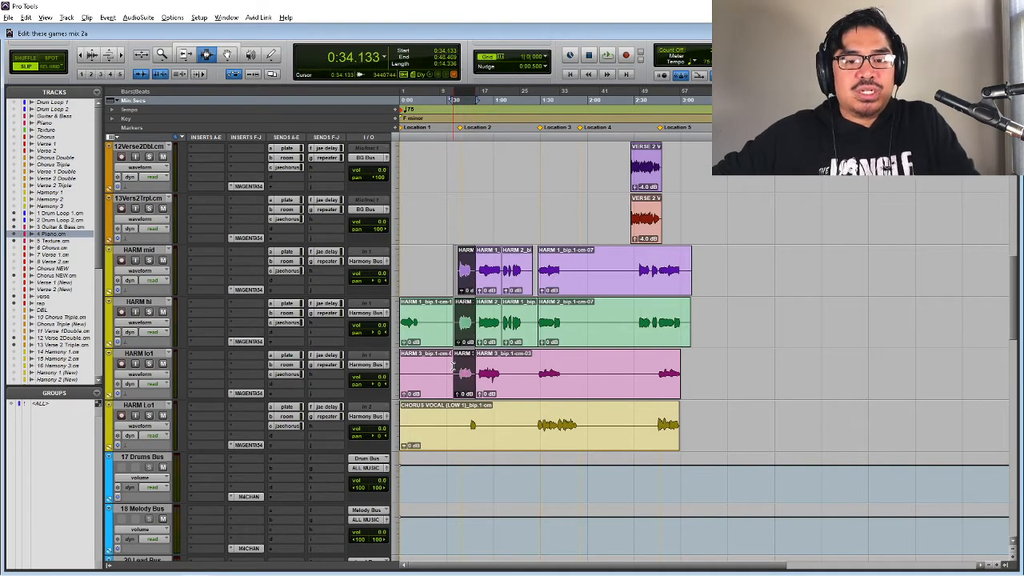
key(ctrl+m)
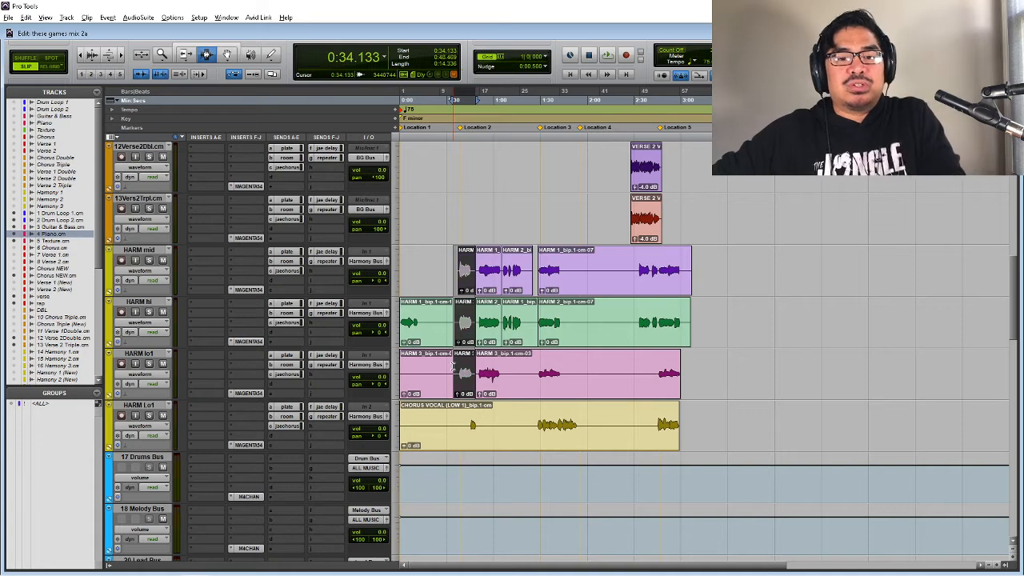
click(466, 277)
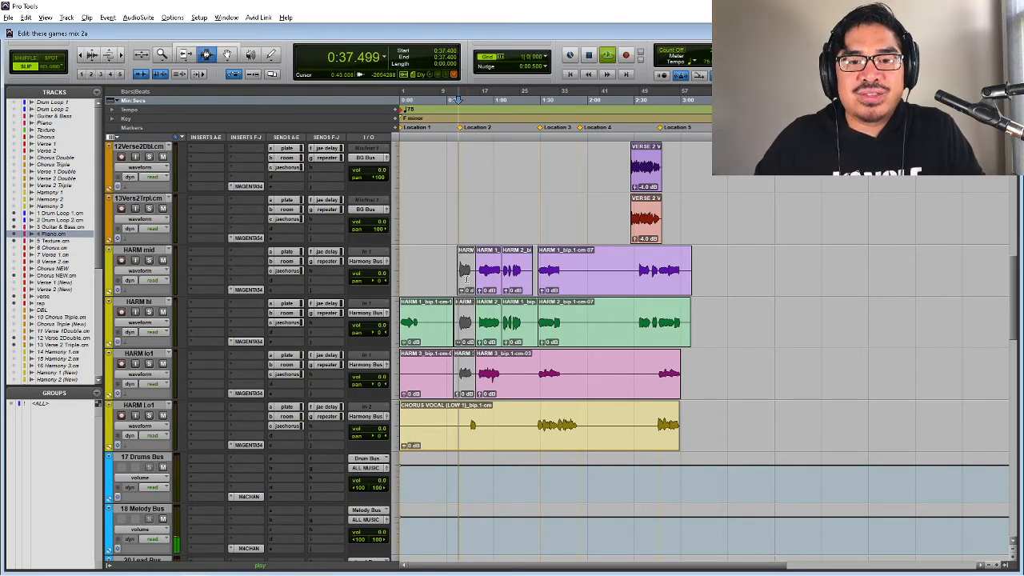
key(space)
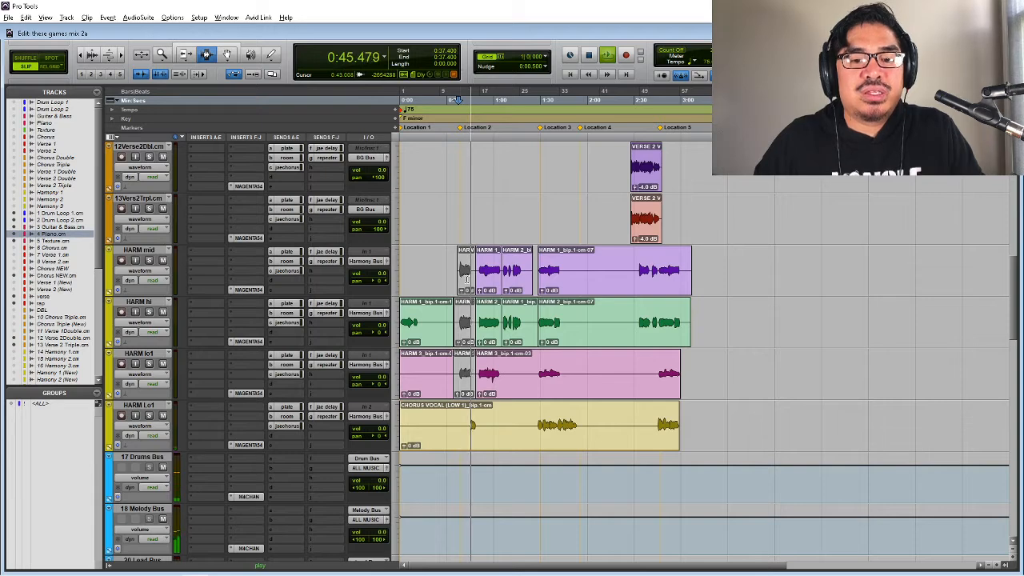
- Unmute the separated HARM hi clip and play the song from its start
click(467, 323)
click(464, 323)
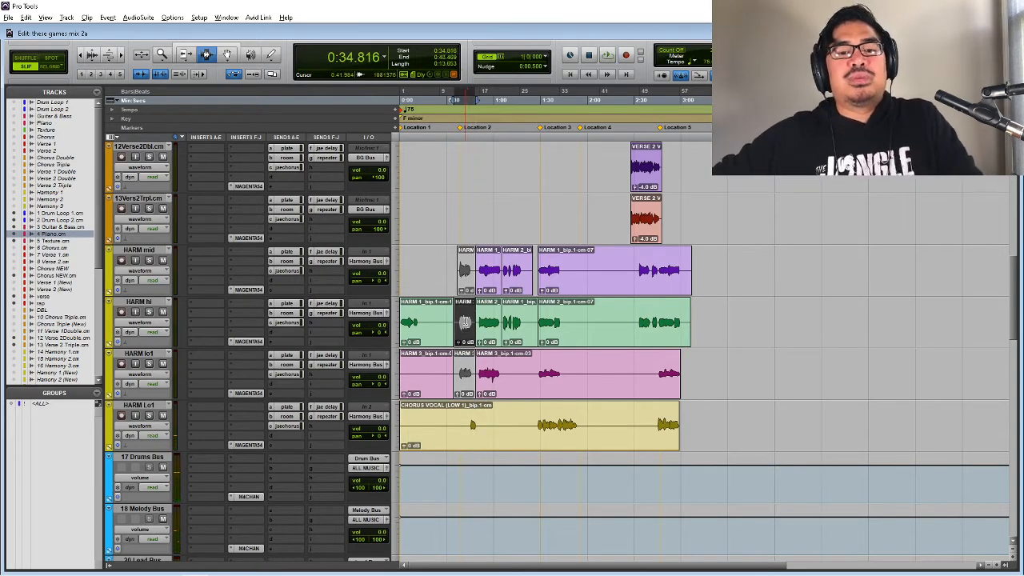
key(space)
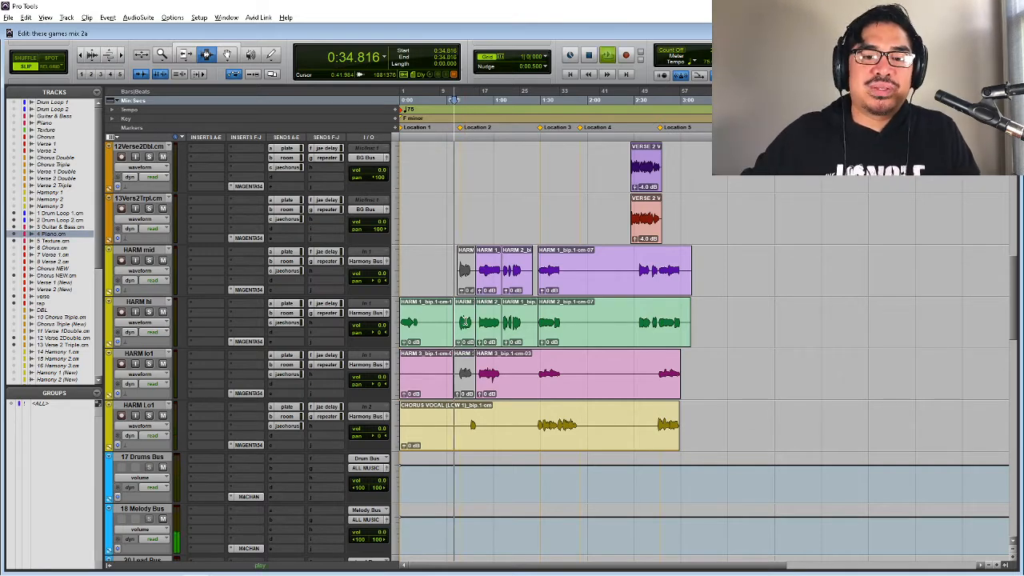
- In the M4 rack, lower the harm hi fader to about -8 dB and raise the harmlo1 fader during playback
key(ctrl+=)
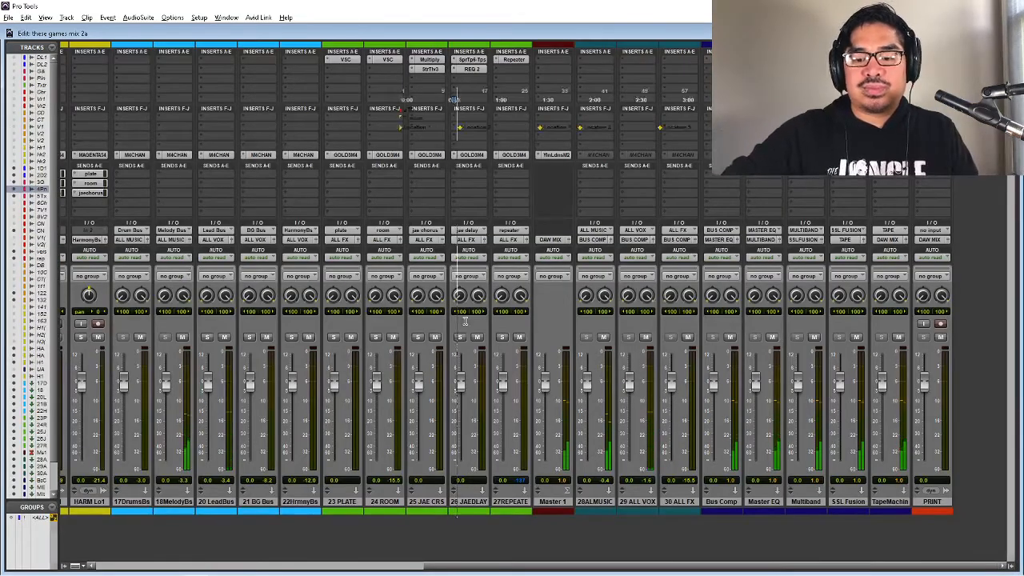
key(ctrl+=)
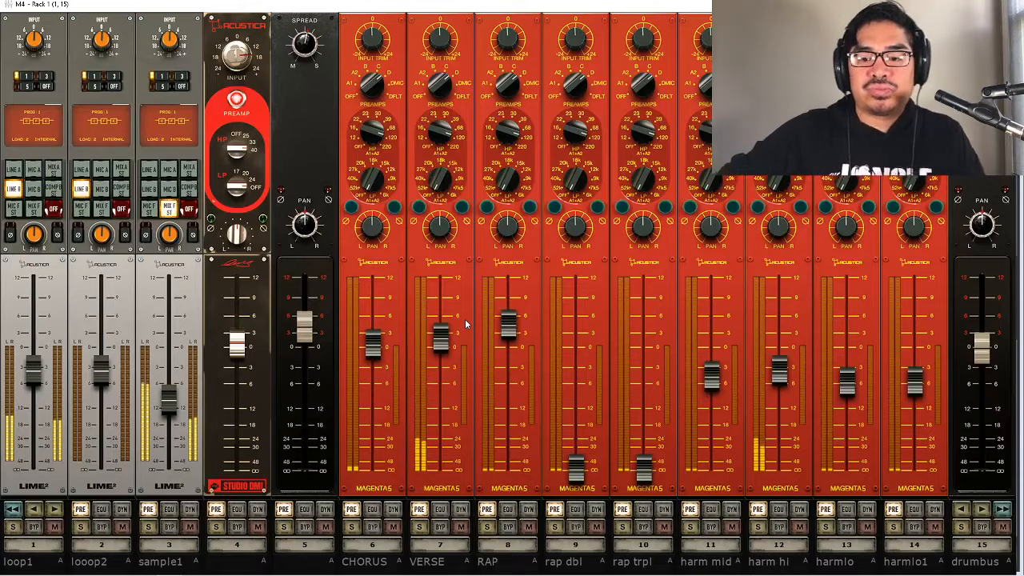
drag(798, 373, 797, 396)
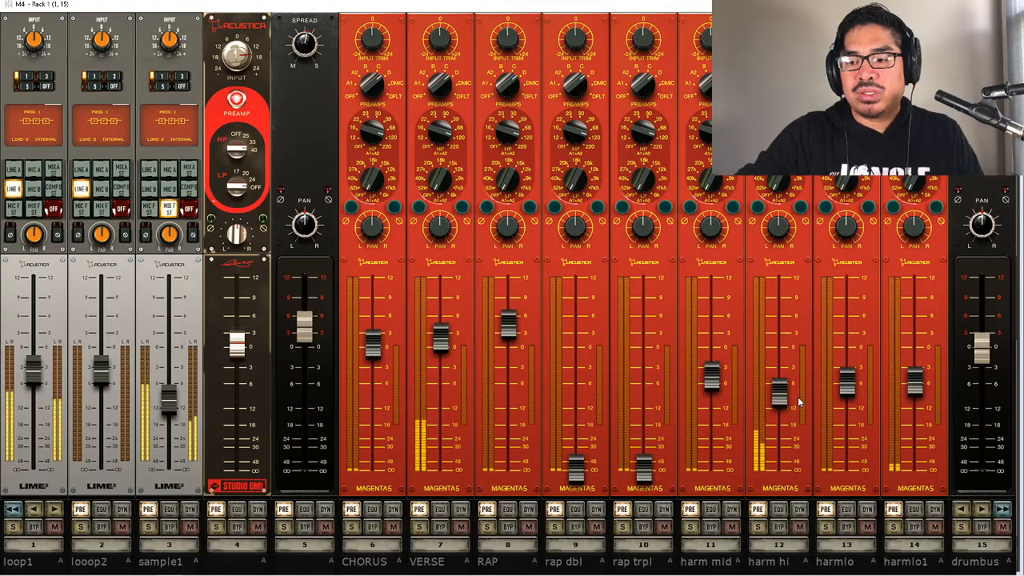
drag(785, 394, 792, 395)
drag(921, 388, 924, 366)
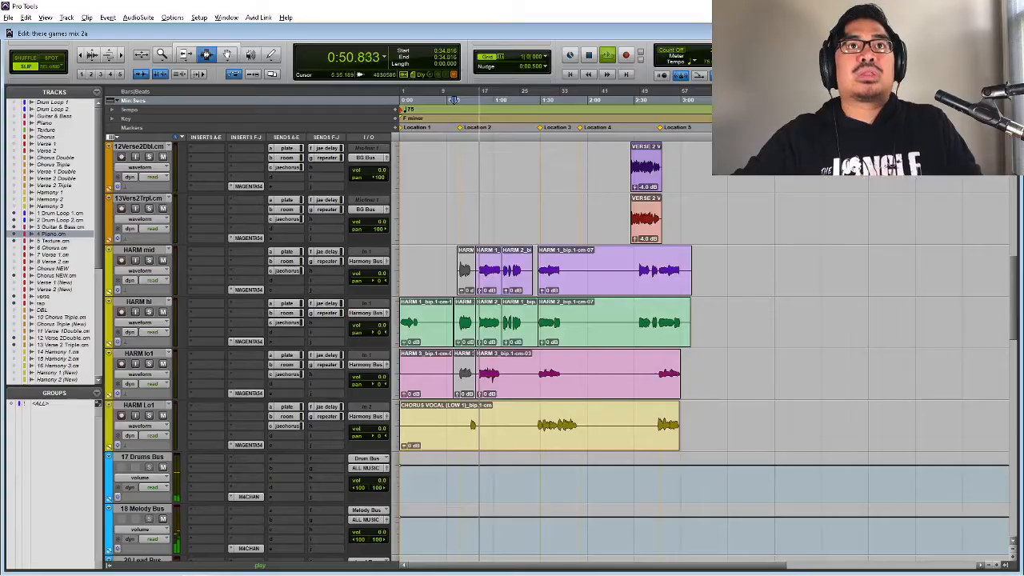
key(space)
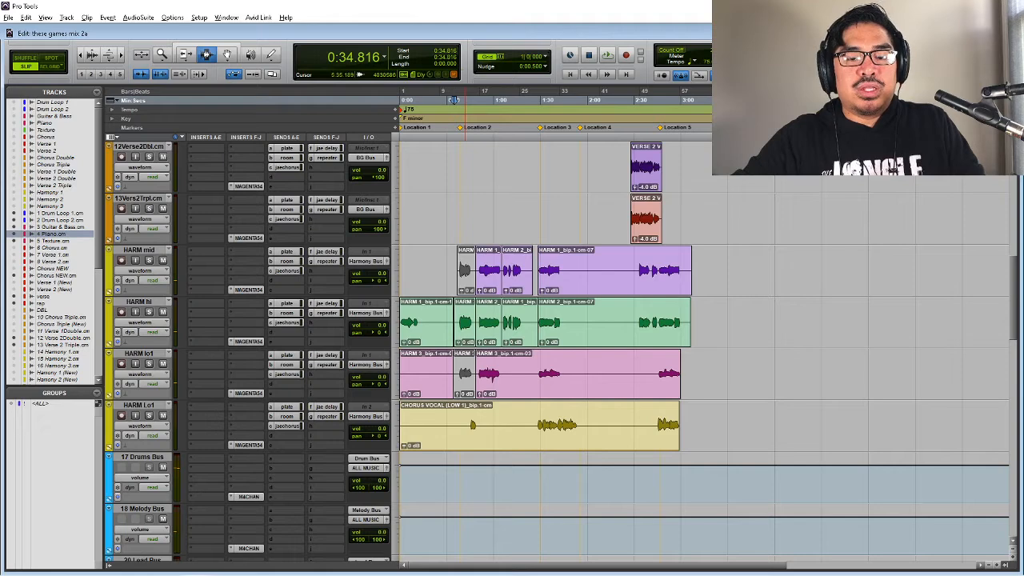
- Set the HARM hi track's room send level to about -14.2 dB in Pro Tools while replaying the harmony section
key(space)
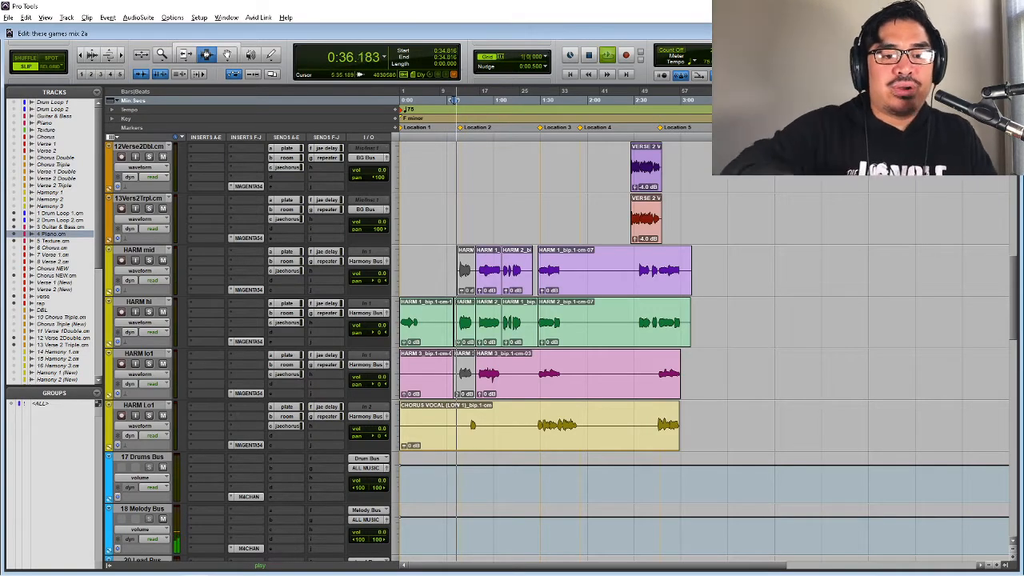
click(287, 312)
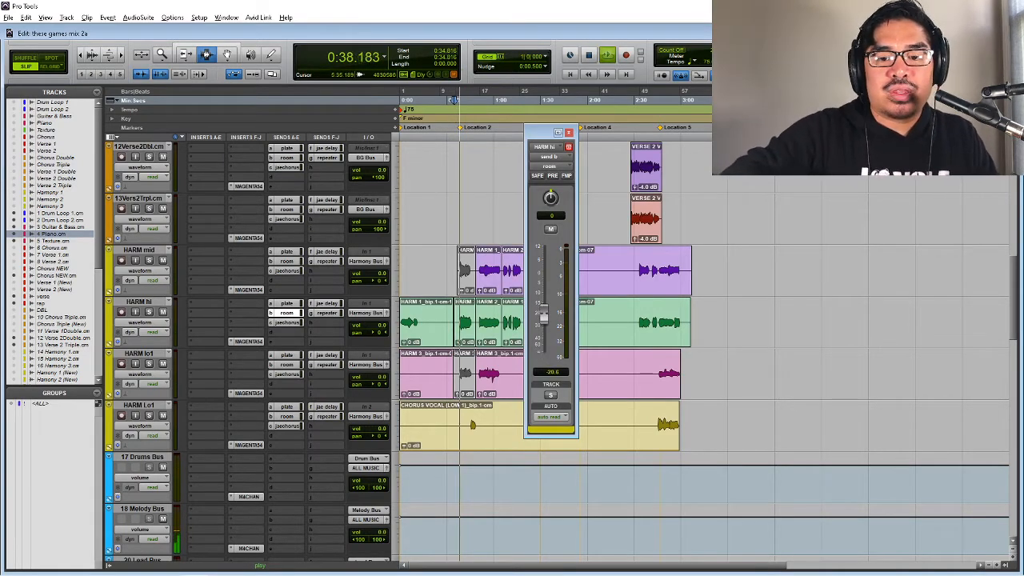
drag(543, 317, 544, 295)
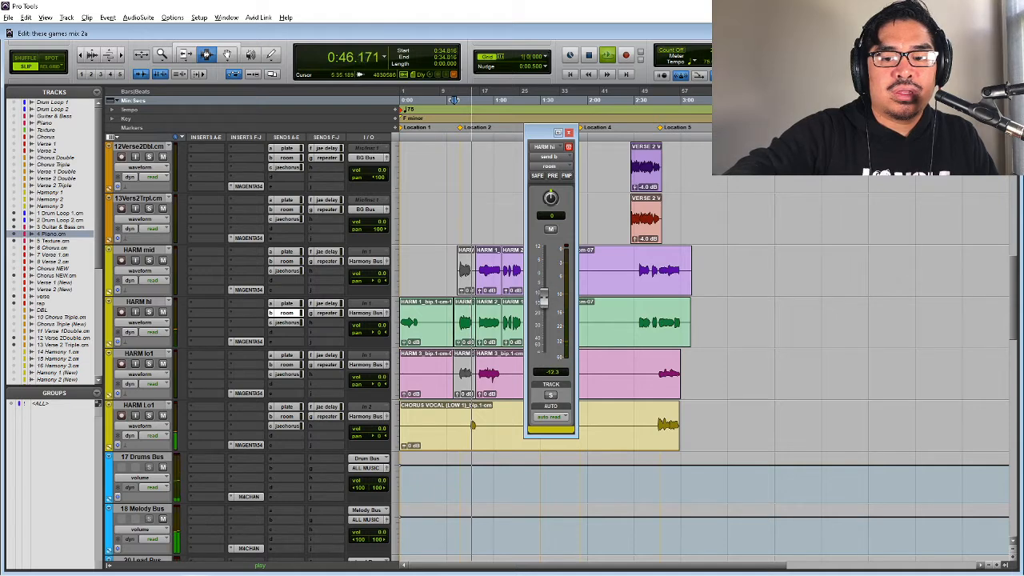
key(space)
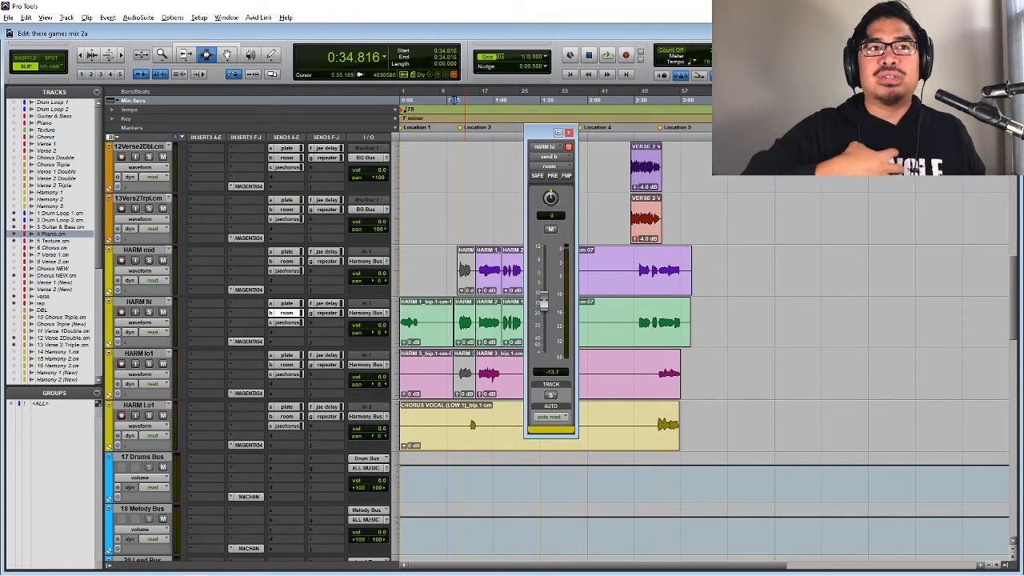
key(space)
key(space)
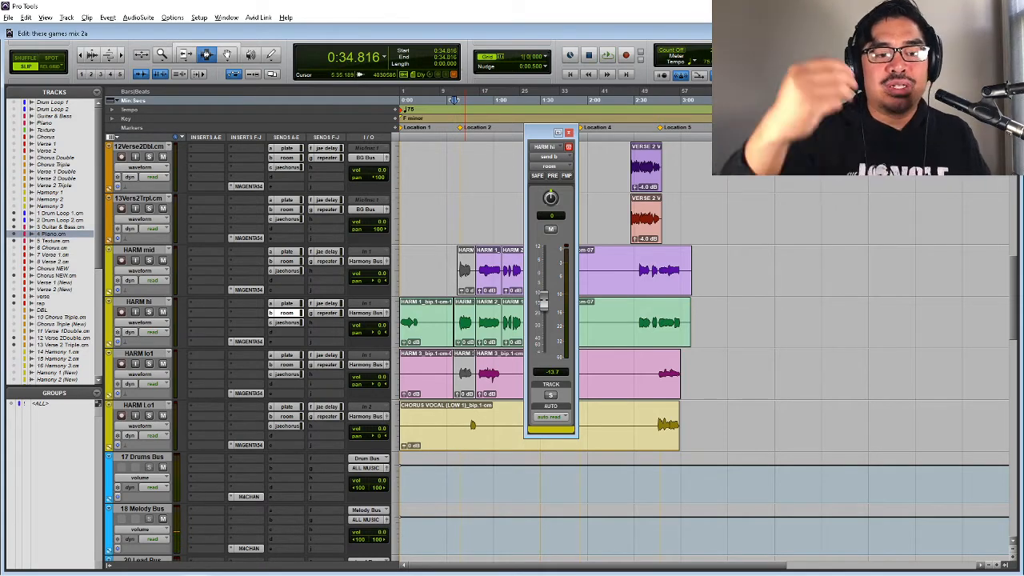
key(space)
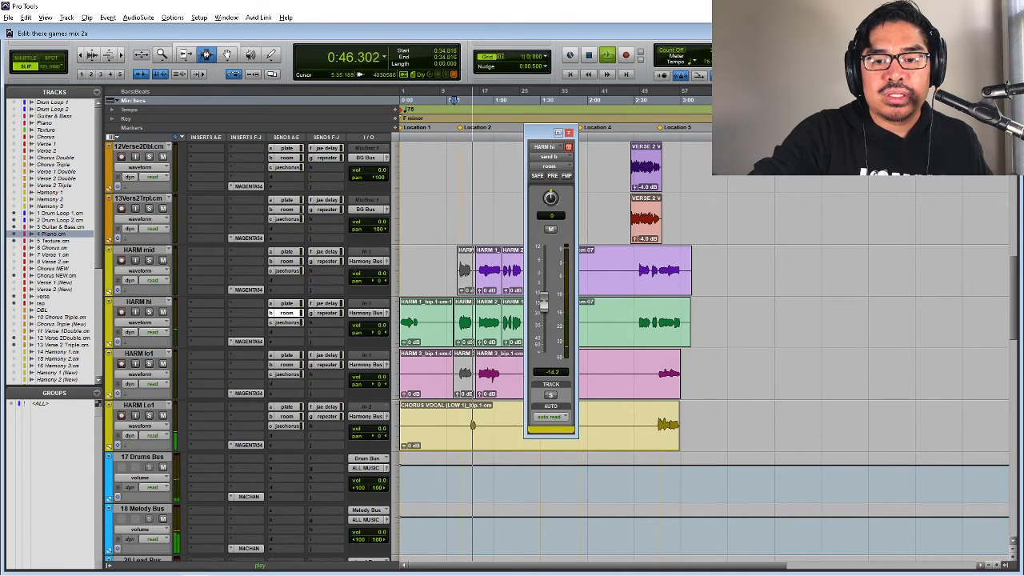
key(space)
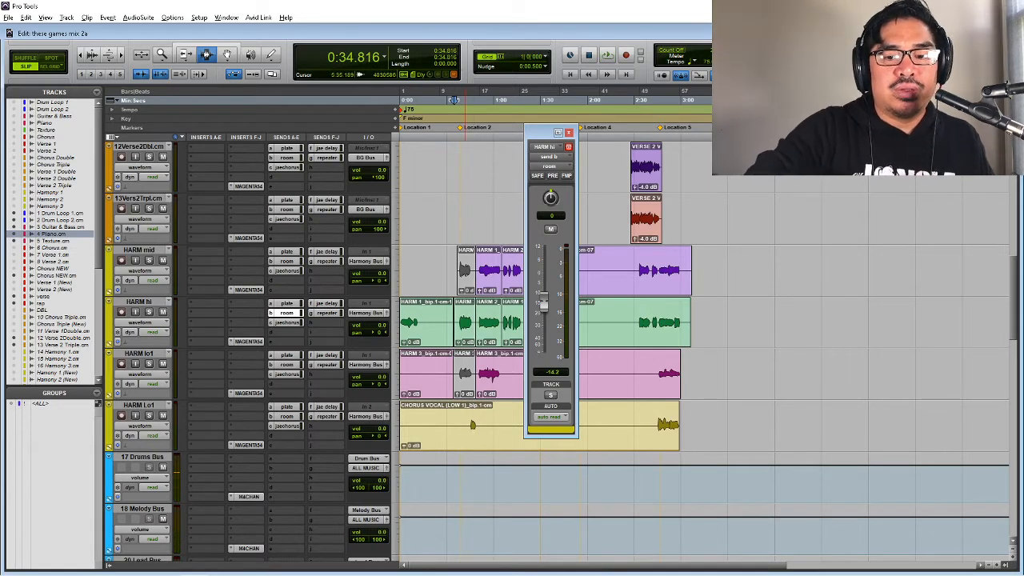
- Try a room send level of about -16.9 dB on the HARM Lo1 track during playback
click(286, 416)
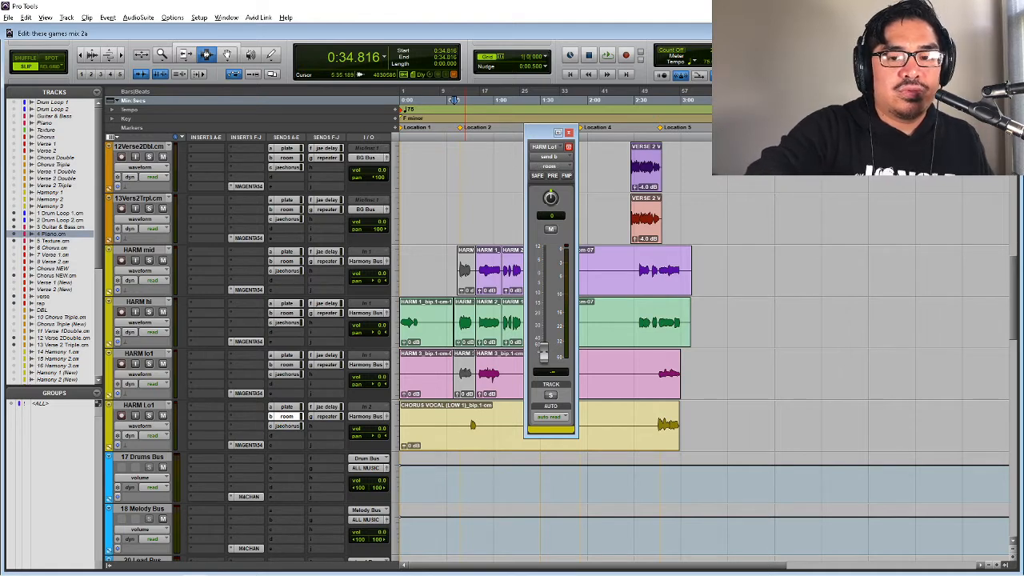
key(space)
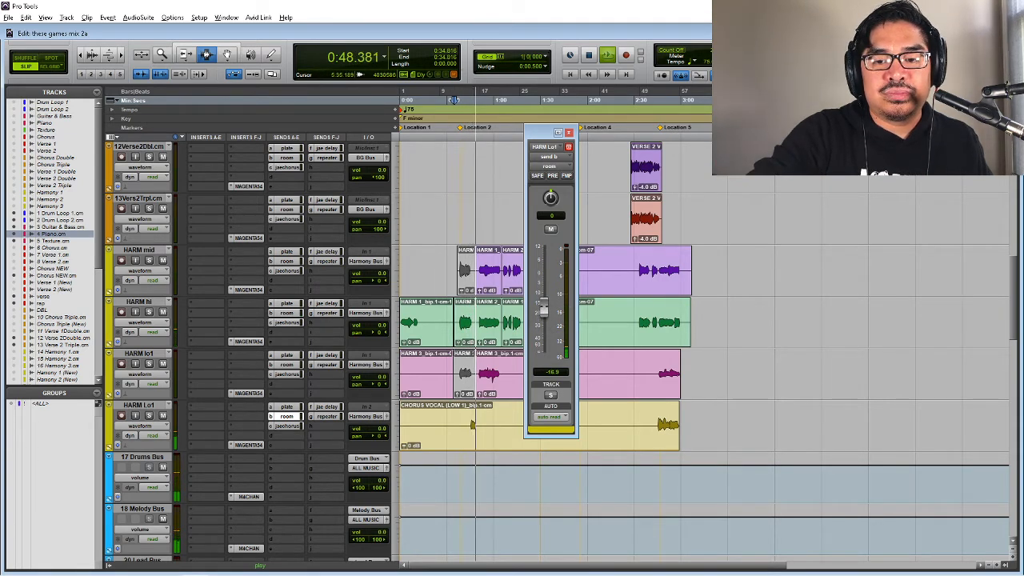
key(space)
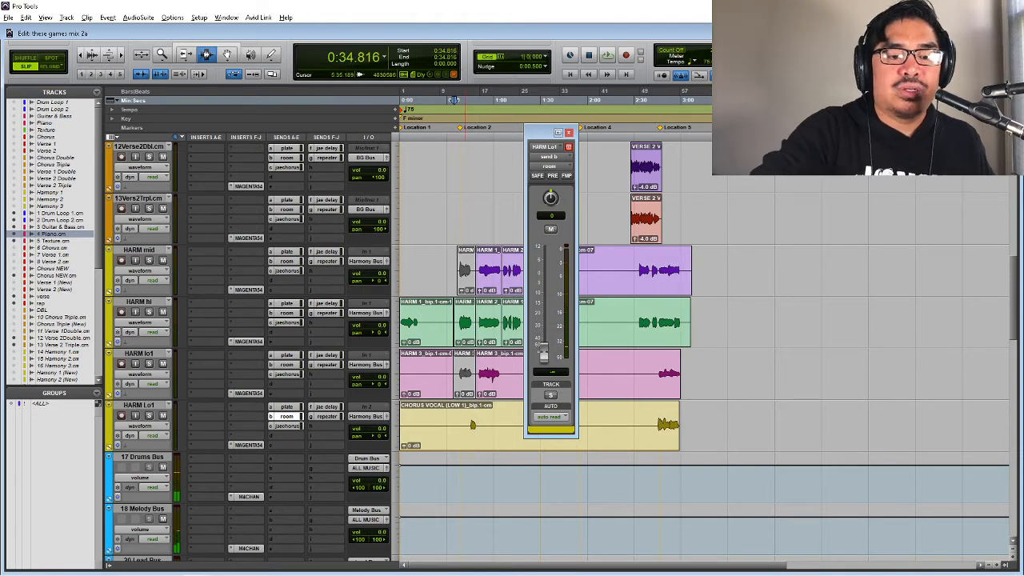
- Set the HARM Lo1 track's plate send level to about -13.4 dB while playing the harmony section
click(286, 407)
key(space)
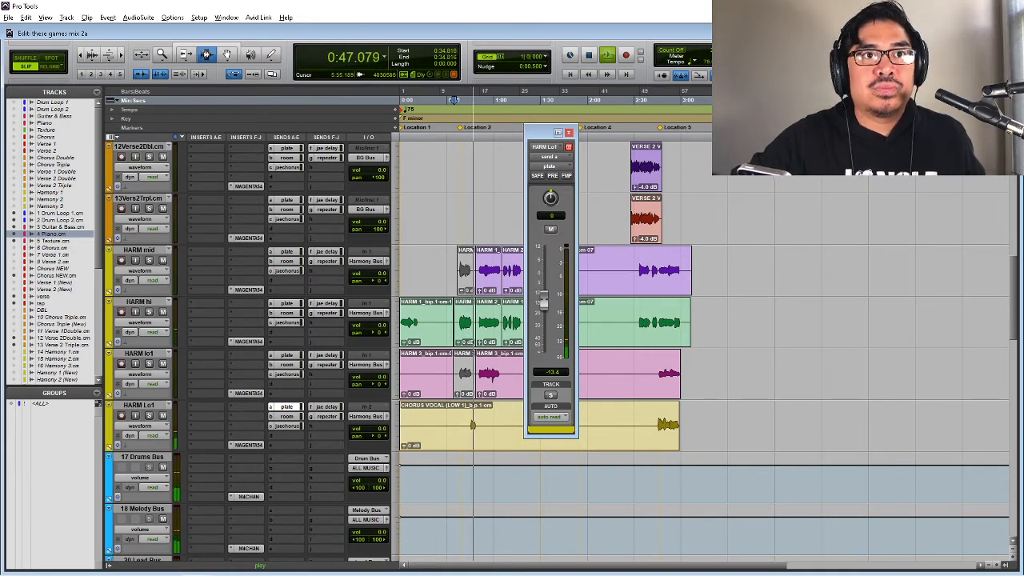
key(space)
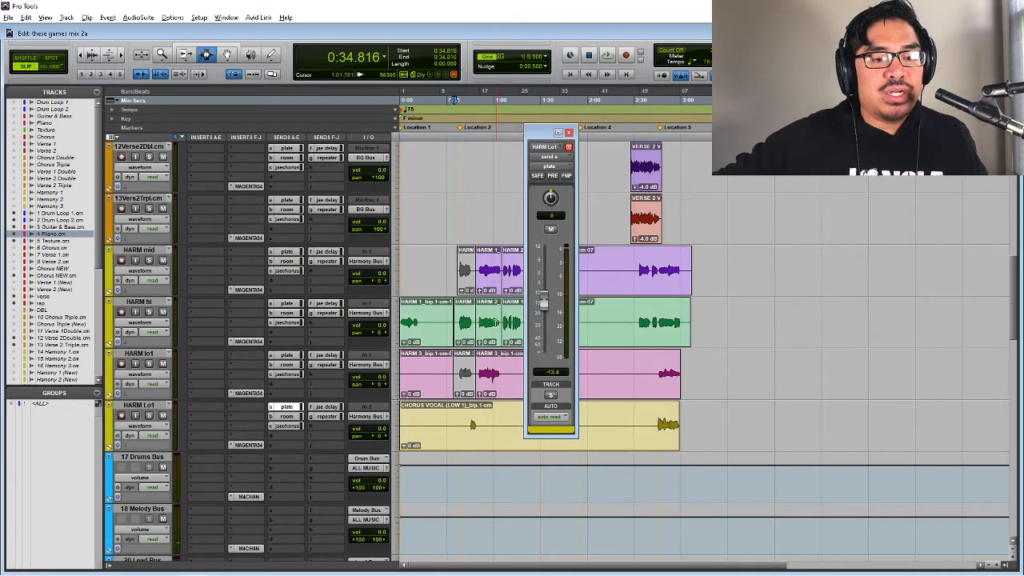
- Inspect the VerbSuite Classics reverb settings on the PLATE and ROOM channels in the mixer
key(ctrl+equal)
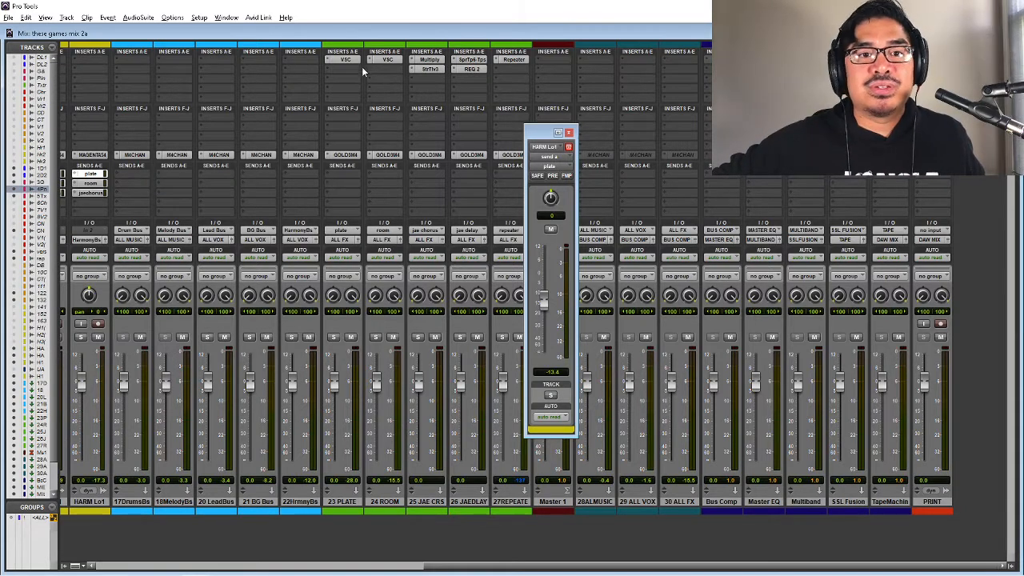
click(345, 58)
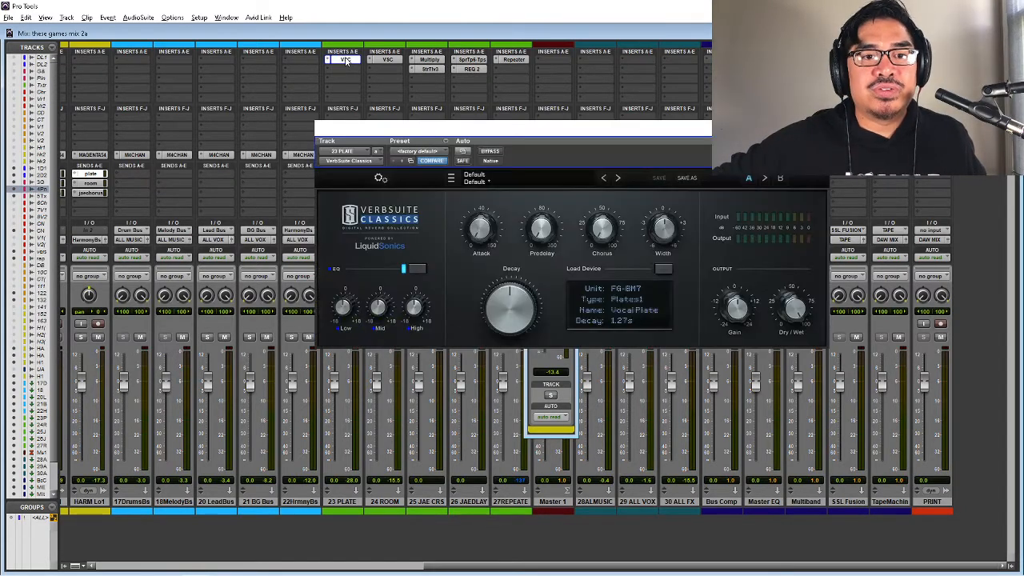
click(387, 60)
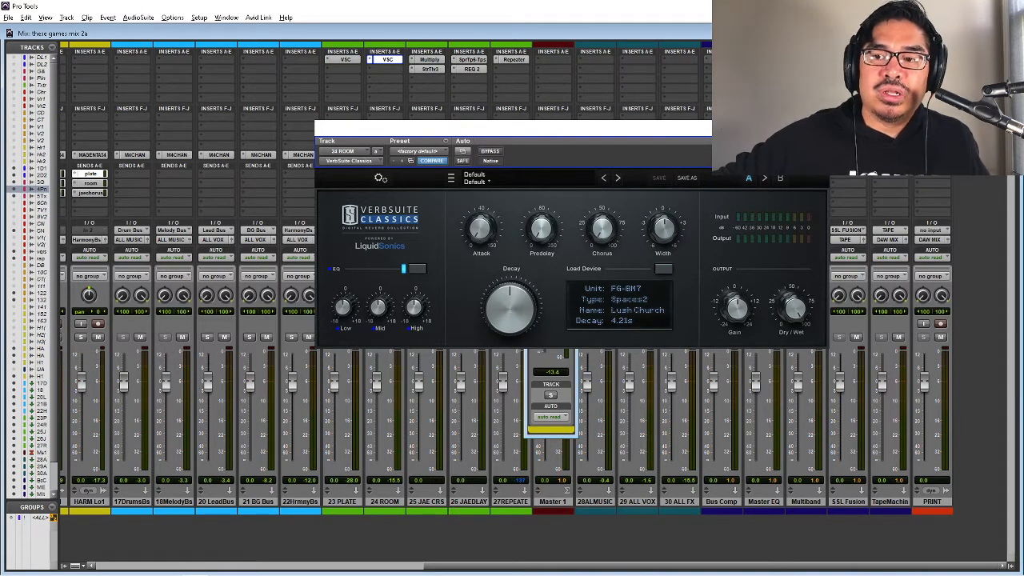
click(704, 127)
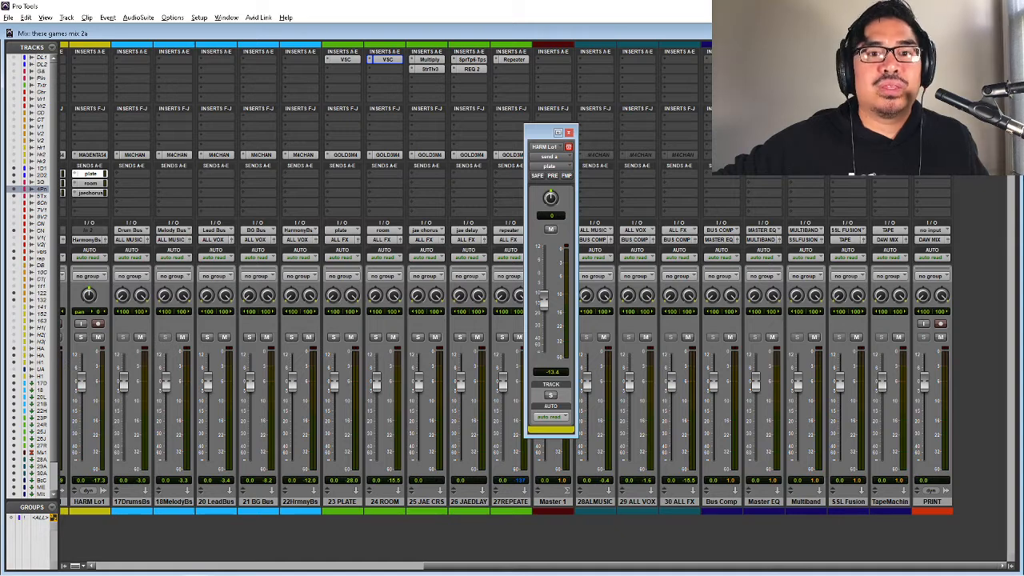
click(383, 68)
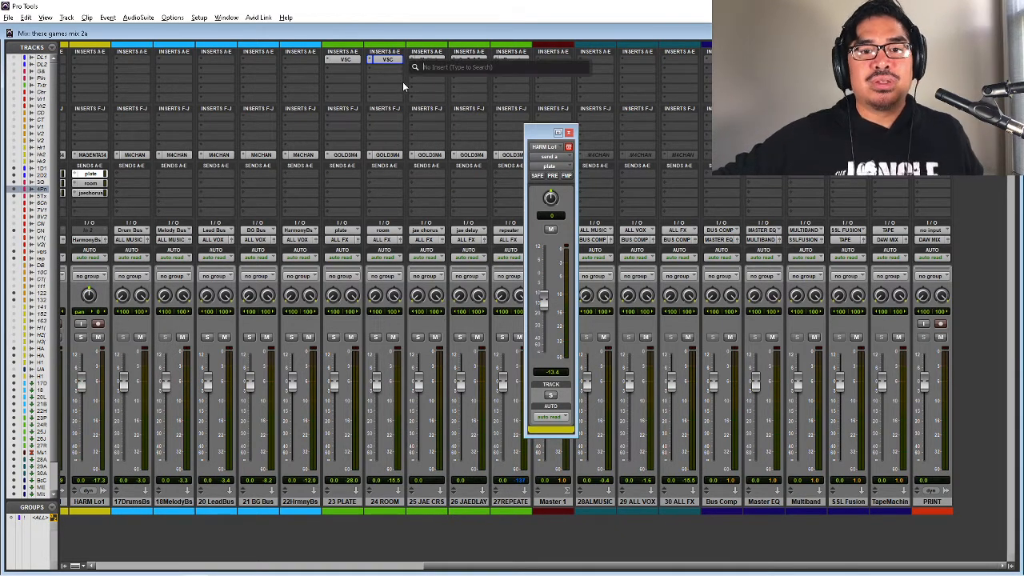
text(cb)
key(BackSpace)
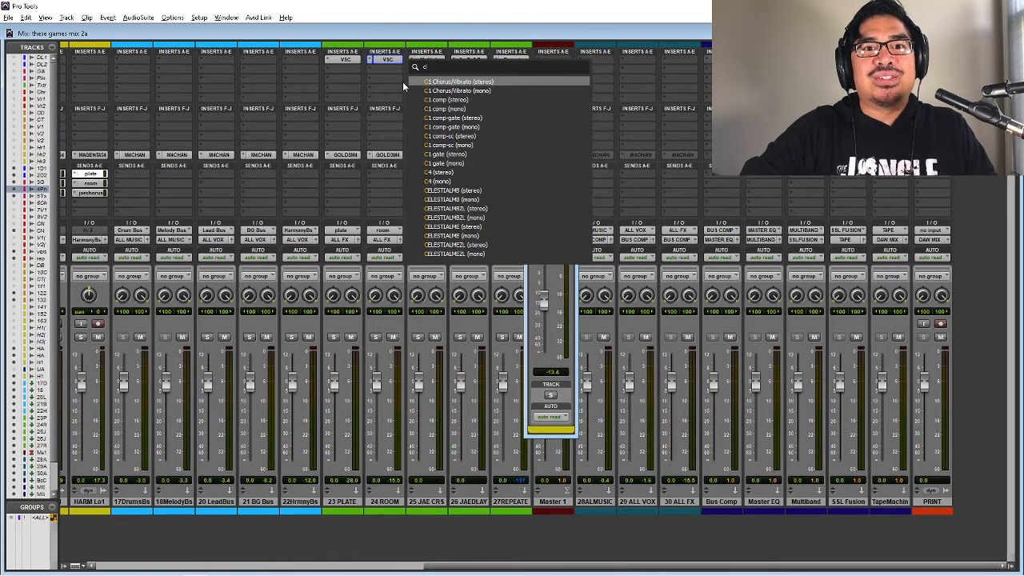
text(hn)
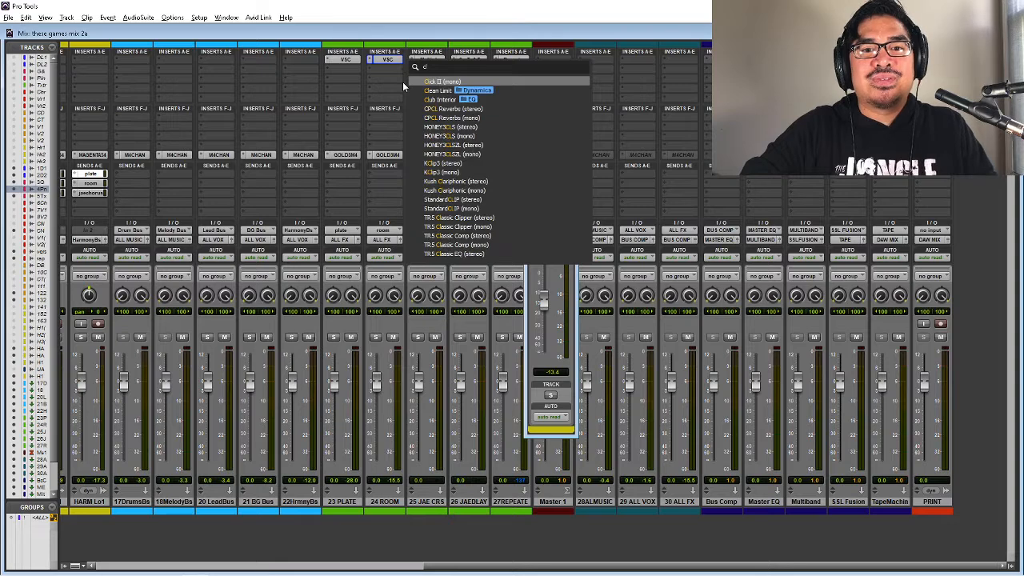
key(BackSpace)
key(BackSpace)
key(BackSpace)
text(cb)
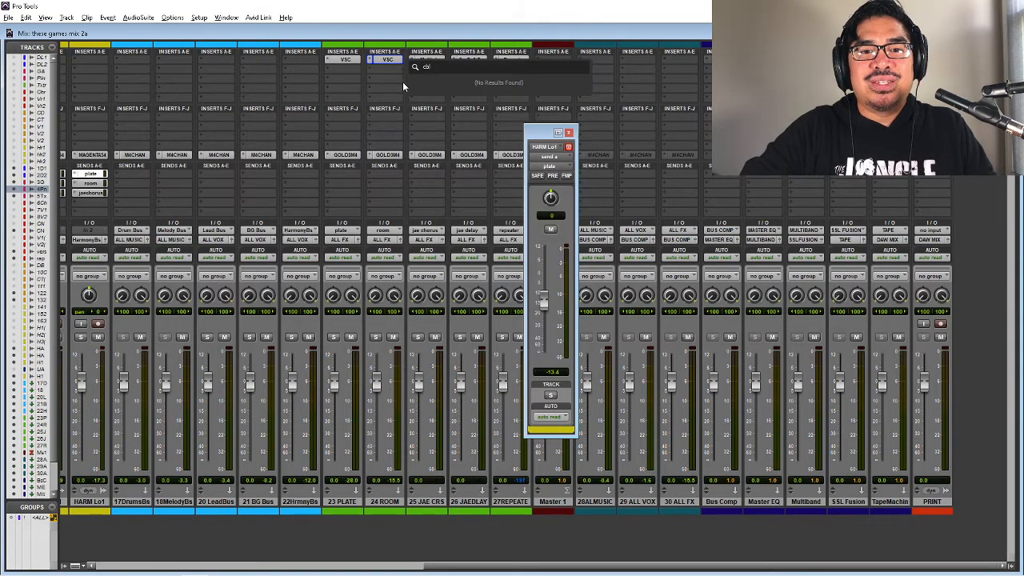
key(BackSpace)
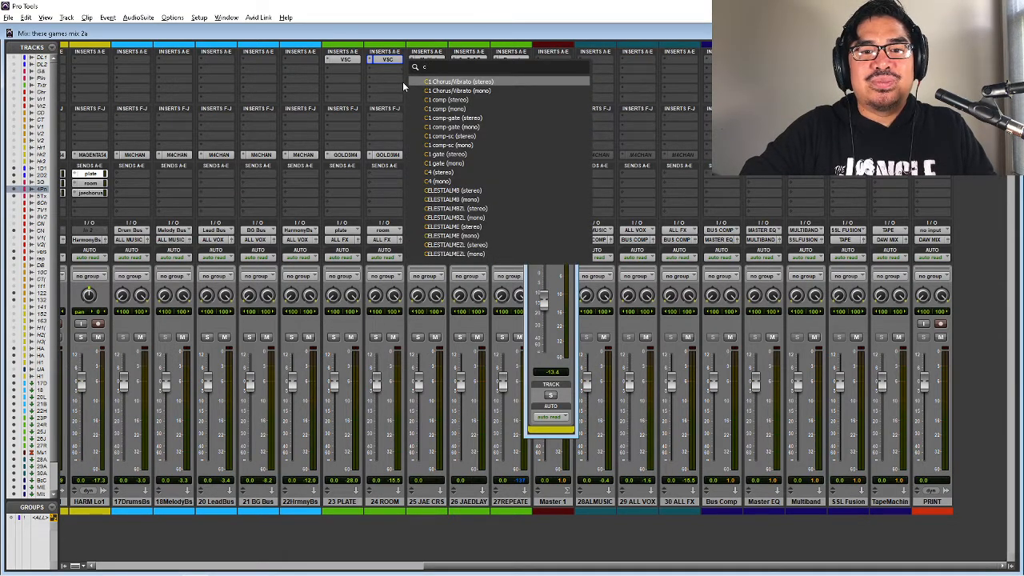
text(l)
key(BackSpace)
key(BackSpace)
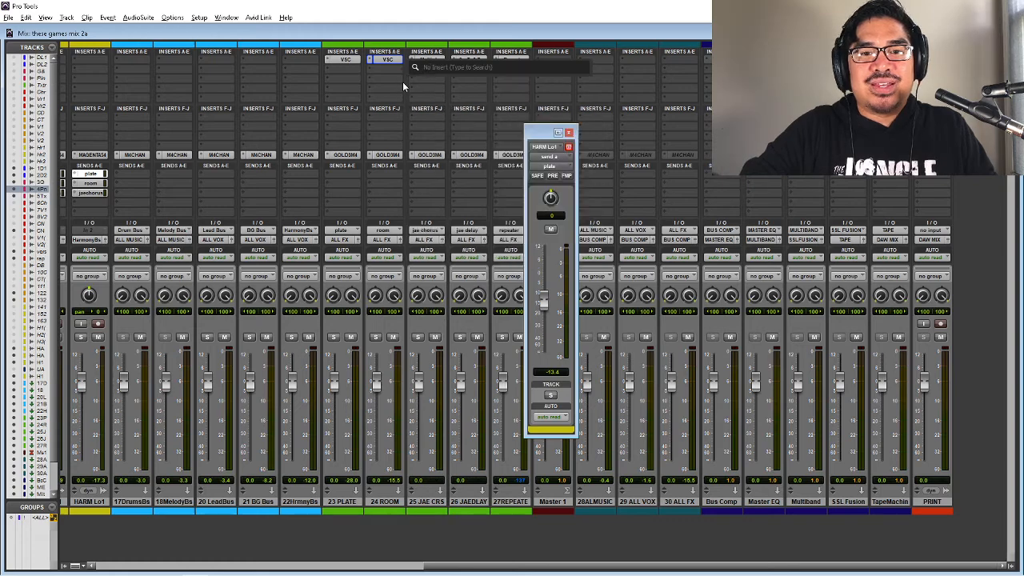
key(Escape)
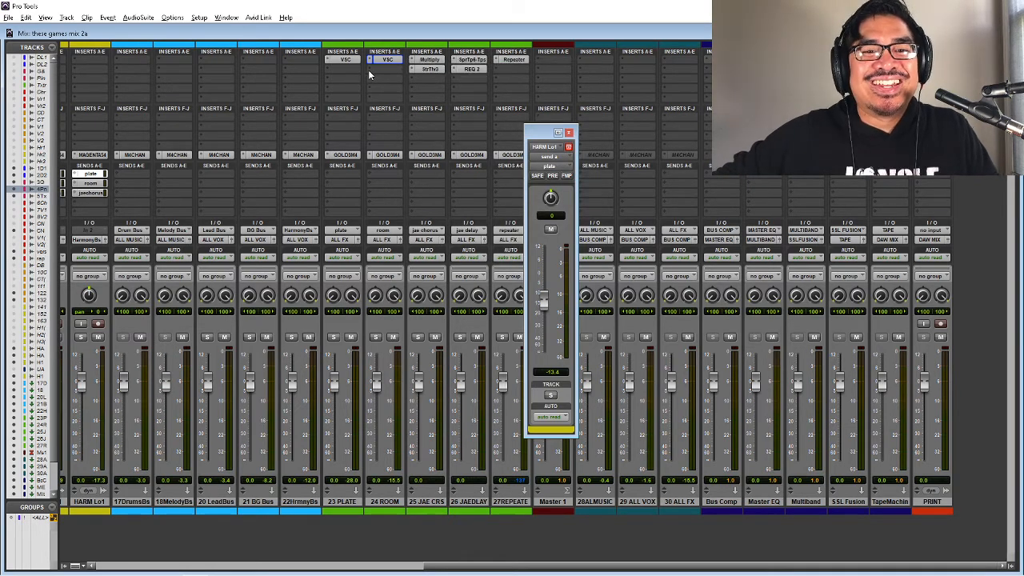
- Insert the stereo CPCL Reverbs plug-in on the ROOM channel and make its VerbSuite Classics insert inactive
click(368, 70)
mouse_move(412, 99)
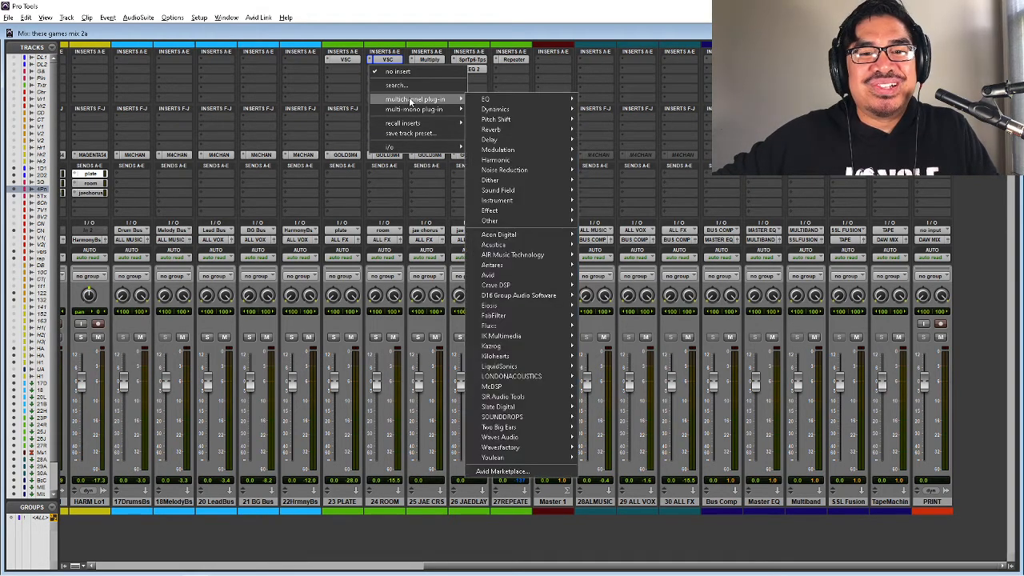
mouse_move(513, 131)
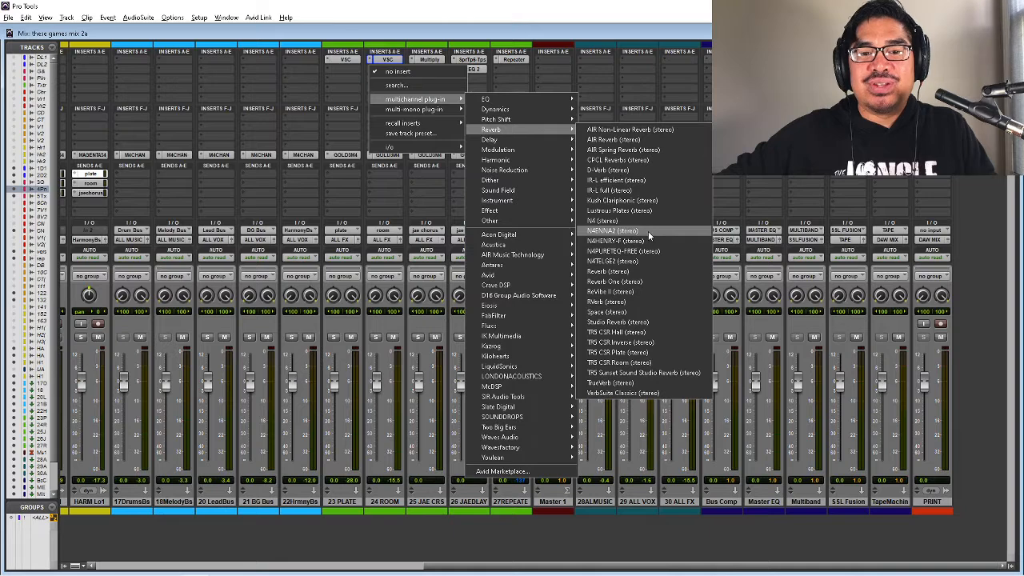
click(648, 166)
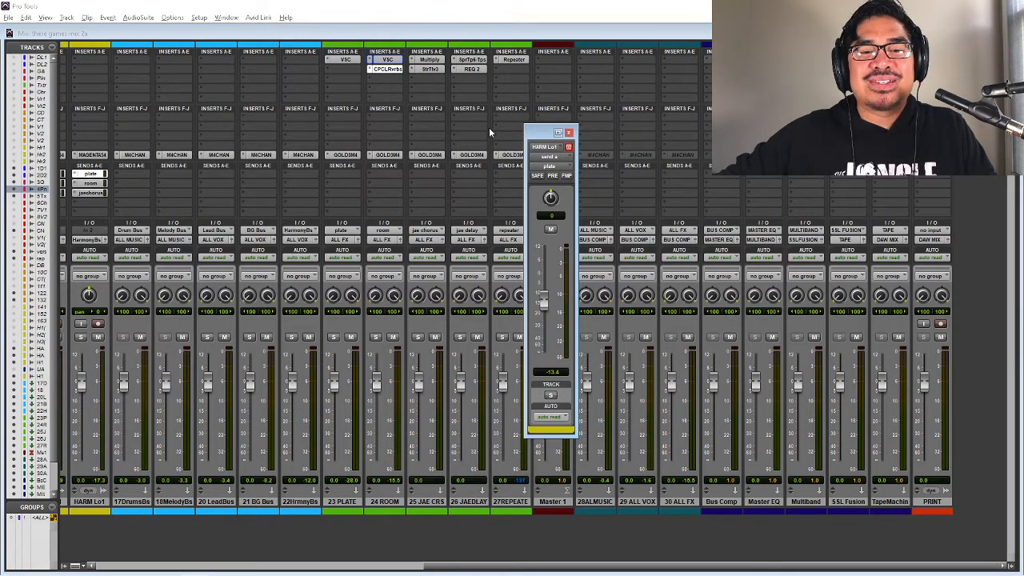
right_click(392, 68)
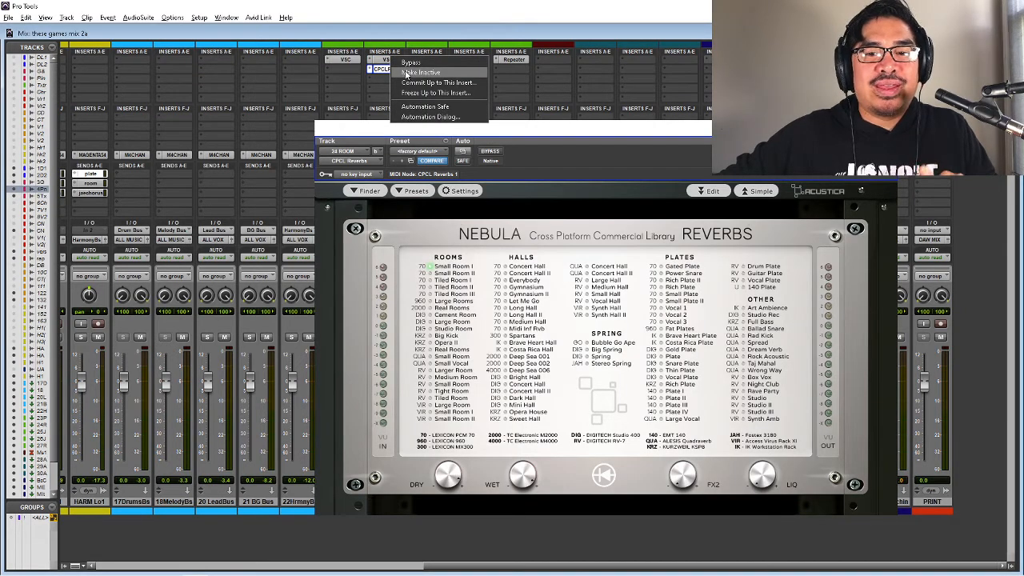
click(406, 73)
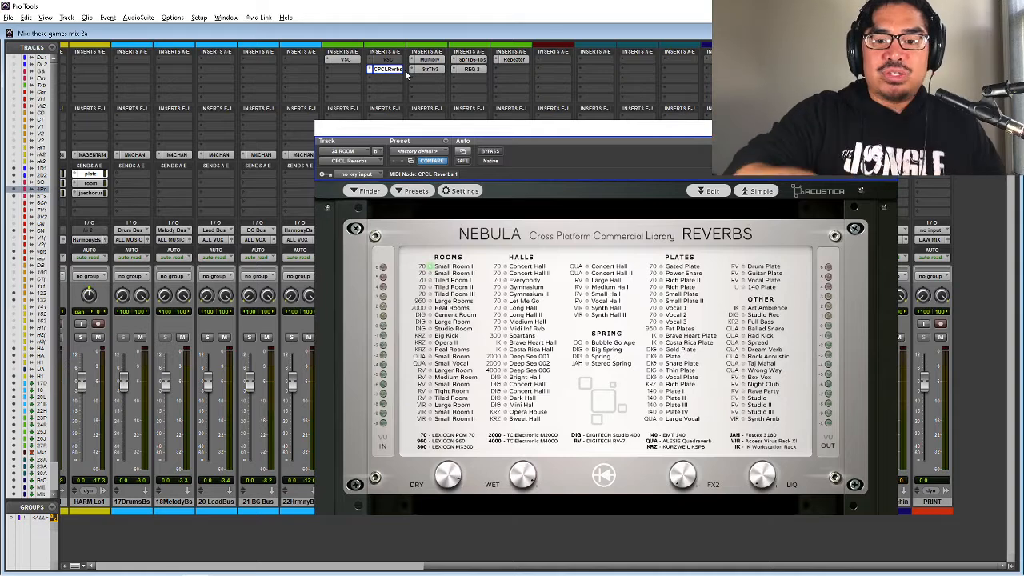
drag(667, 133, 600, 121)
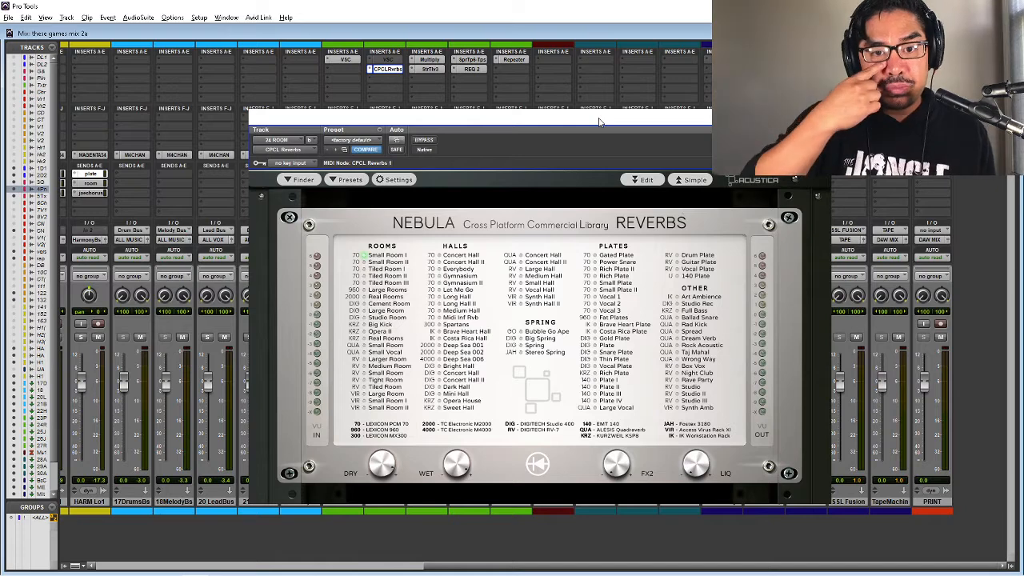
- Try the N4 plug-in on the ROOM channel, browsing its reverb library
click(387, 80)
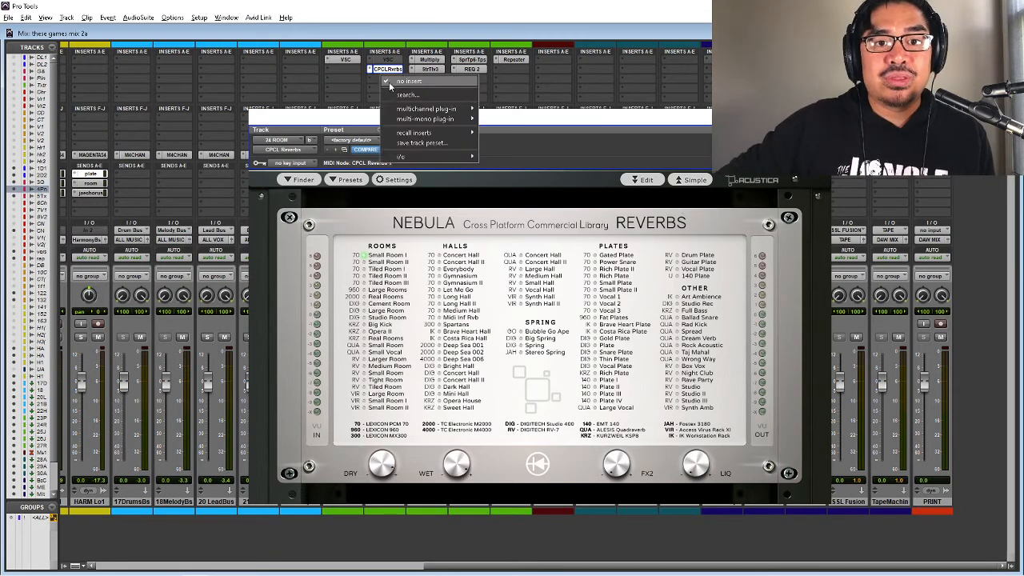
text(nh)
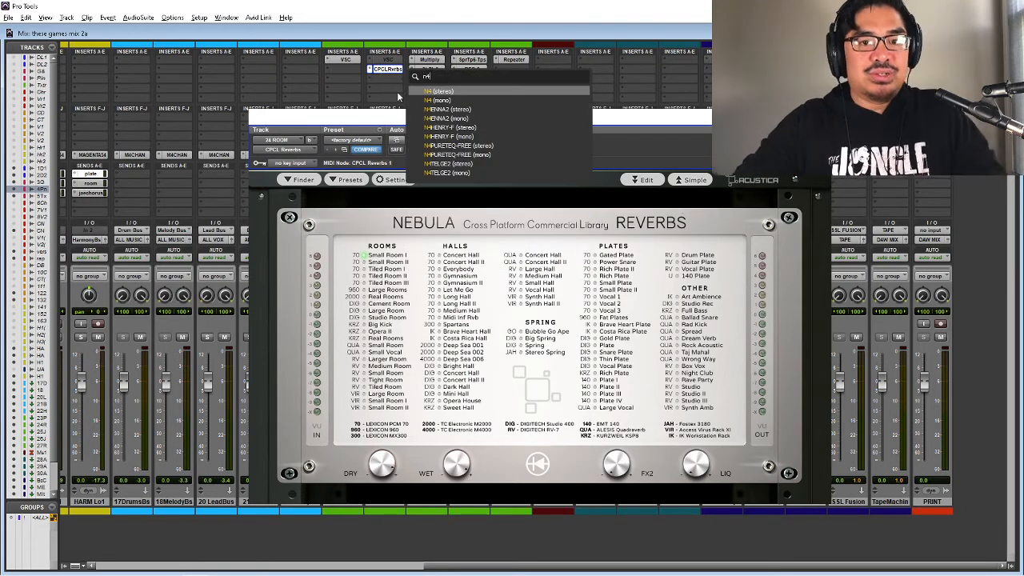
key(Return)
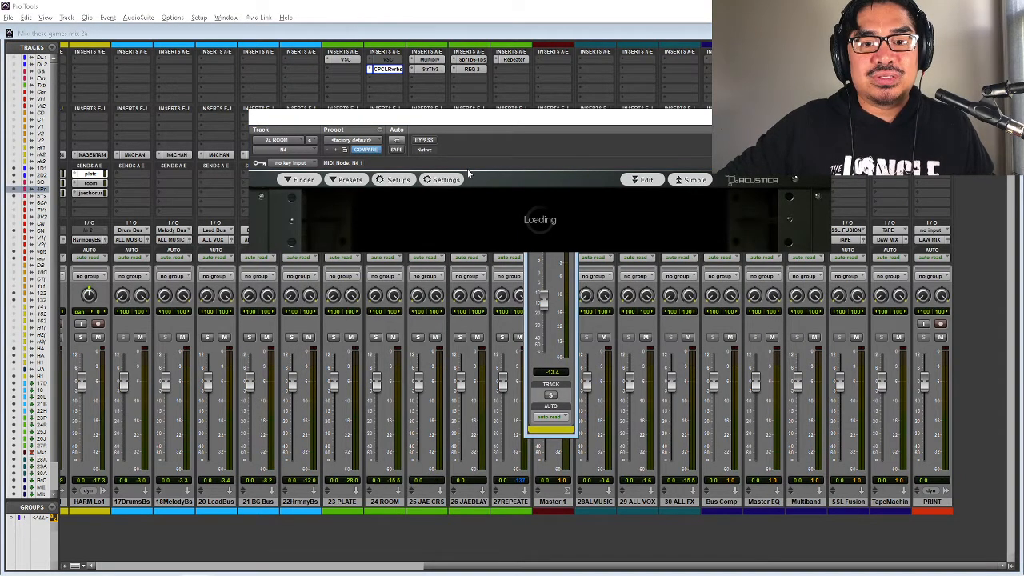
click(295, 180)
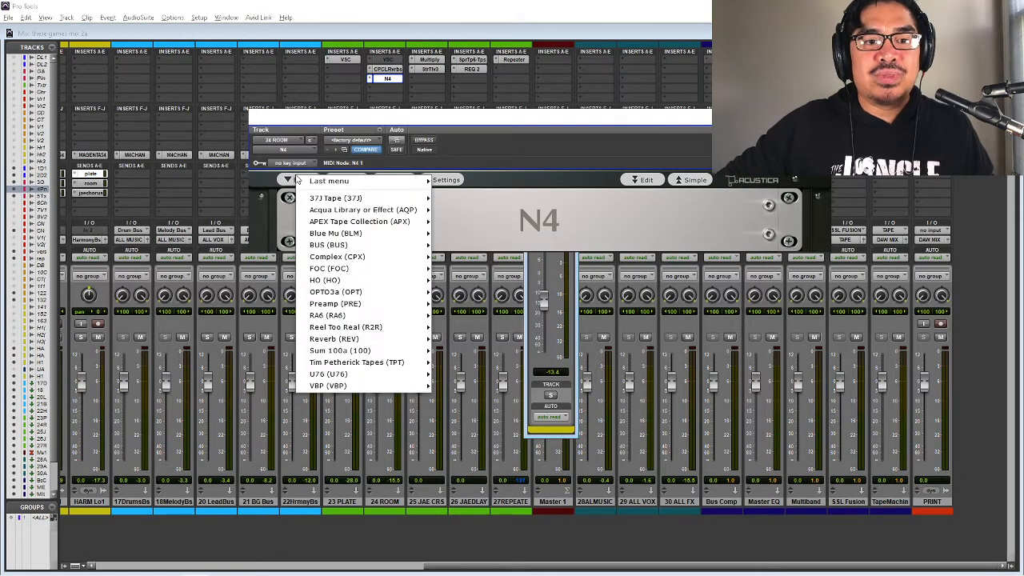
mouse_move(359, 342)
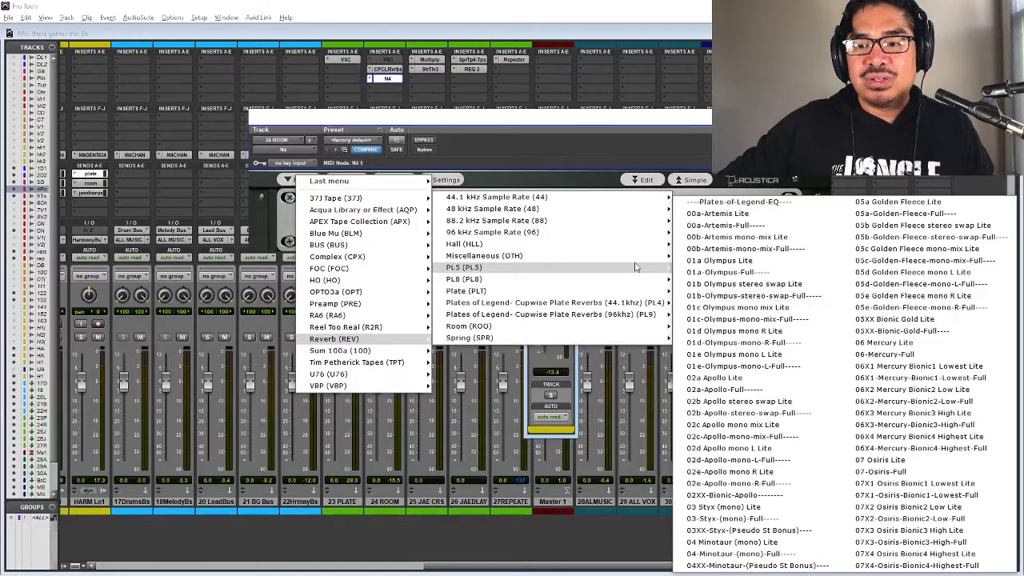
mouse_move(547, 214)
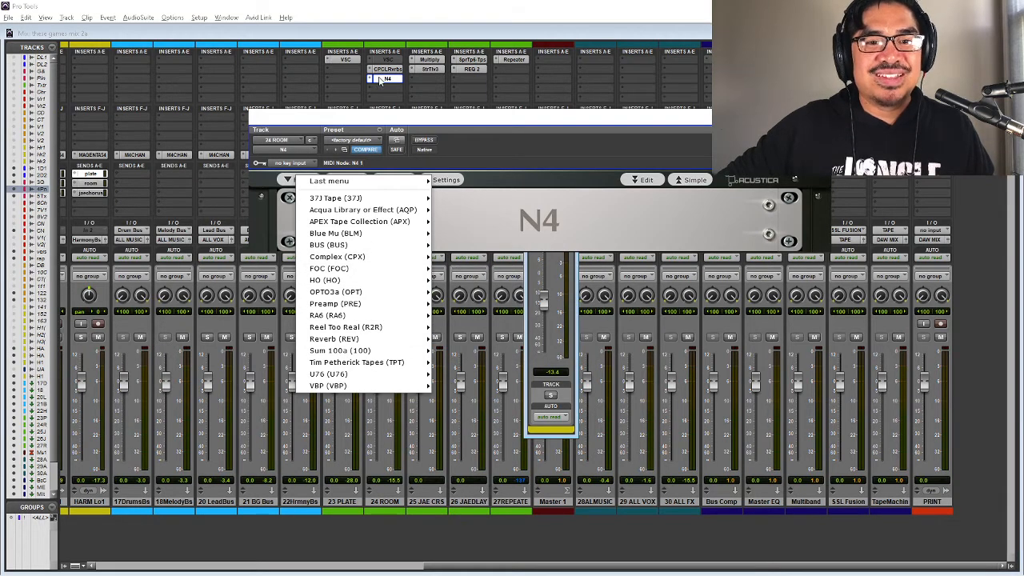
click(400, 82)
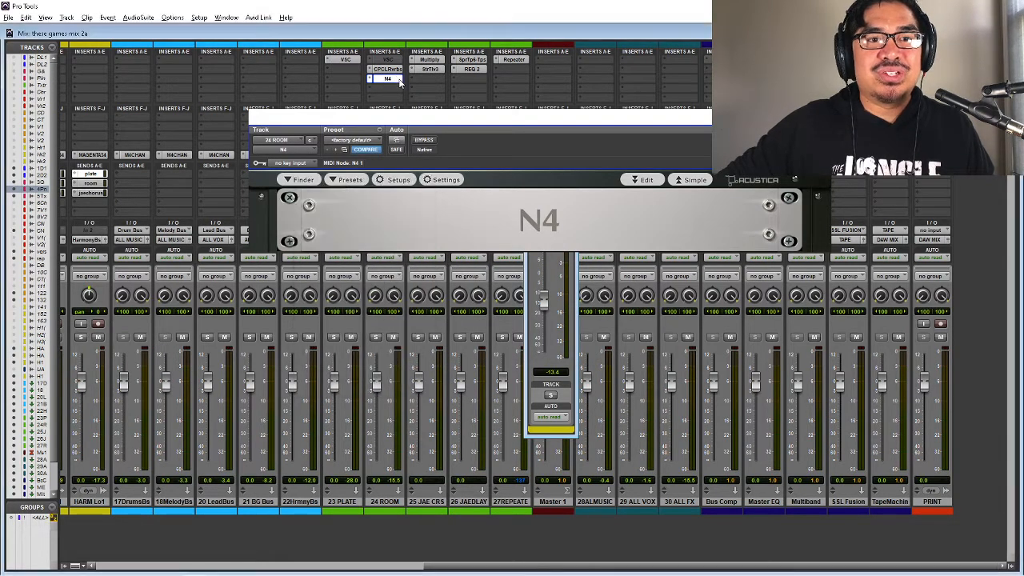
click(370, 82)
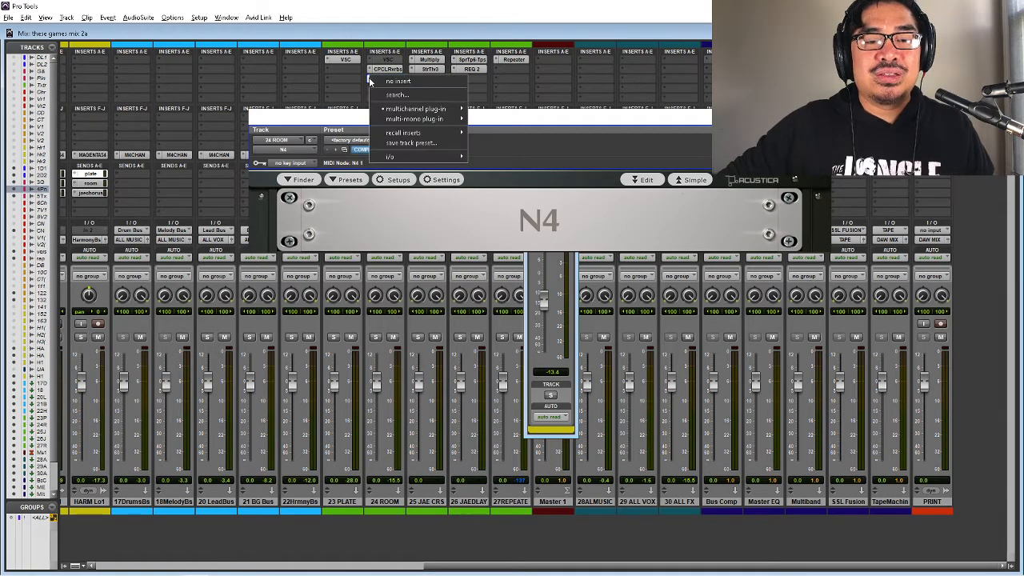
click(375, 80)
- Audition the Deep Sea 006 hall of CPCL Reverbs on the ROOM channel during playback
click(389, 70)
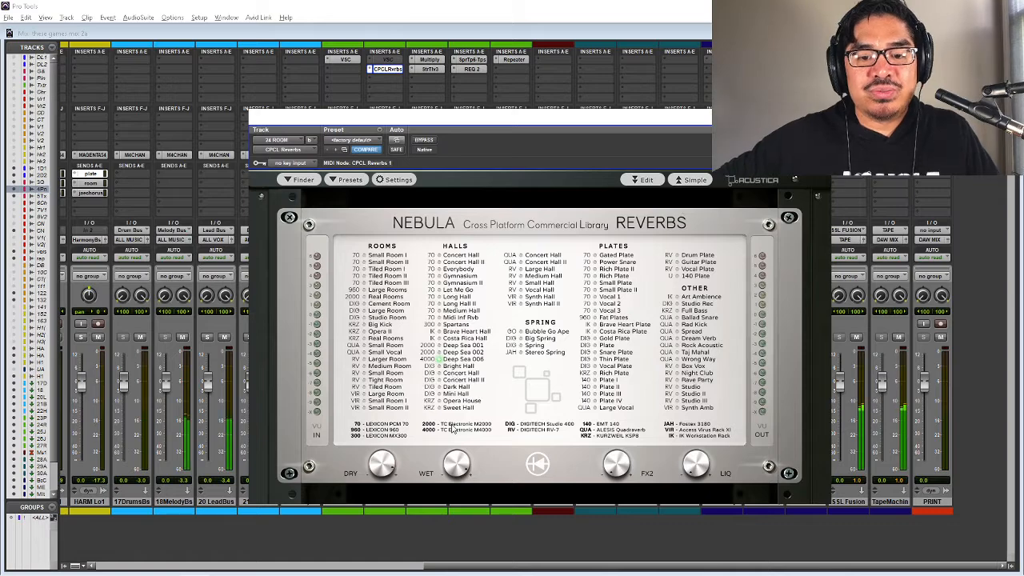
key(ctrl+equal)
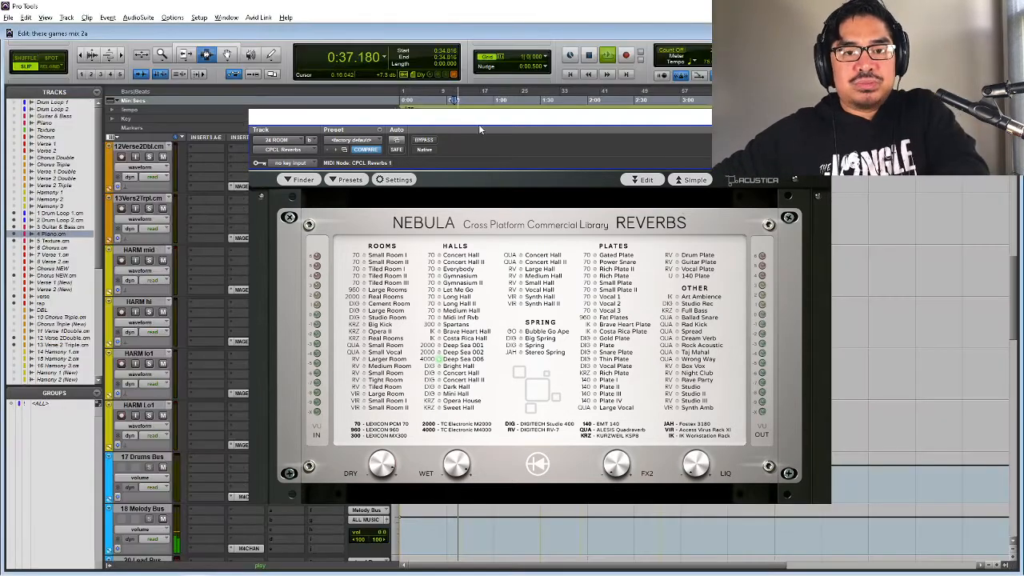
drag(482, 123, 525, 132)
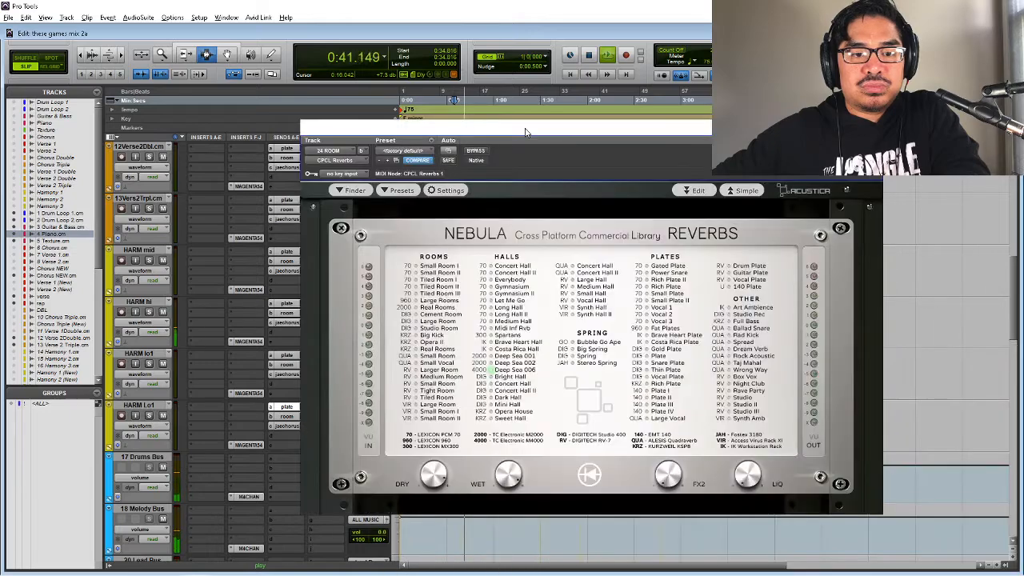
key(ctrl+equal)
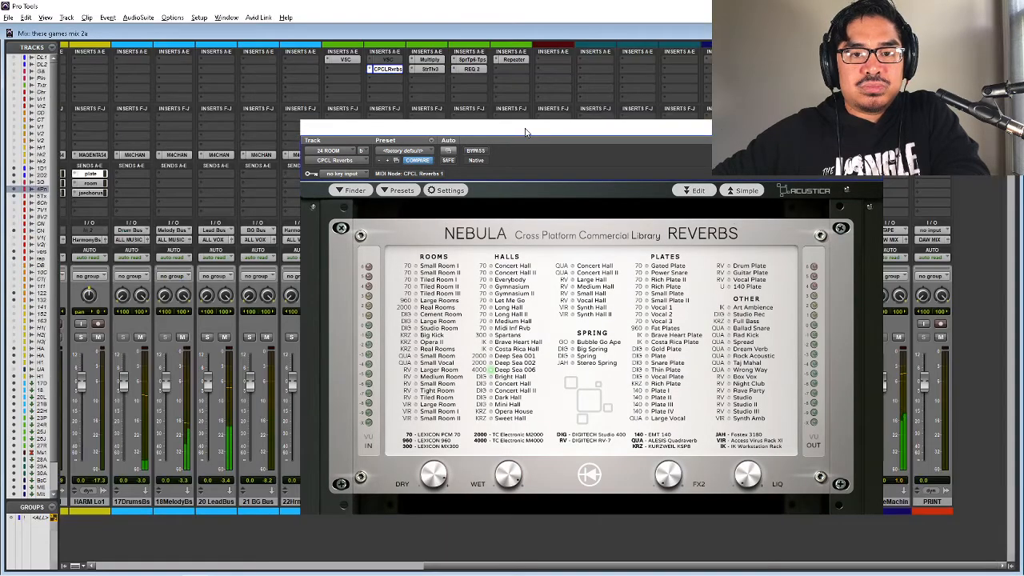
drag(525, 132, 646, 143)
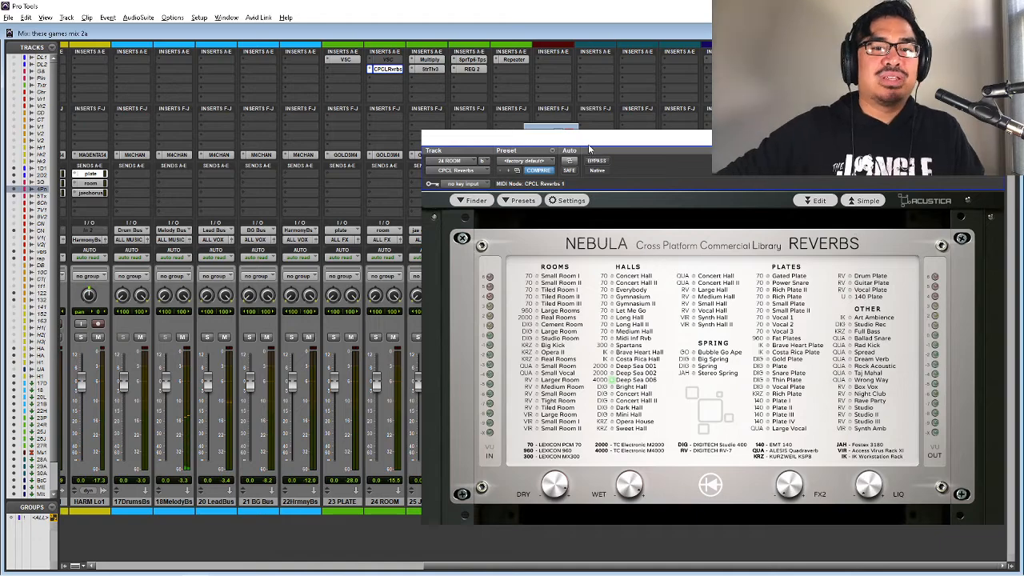
drag(584, 141, 593, 90)
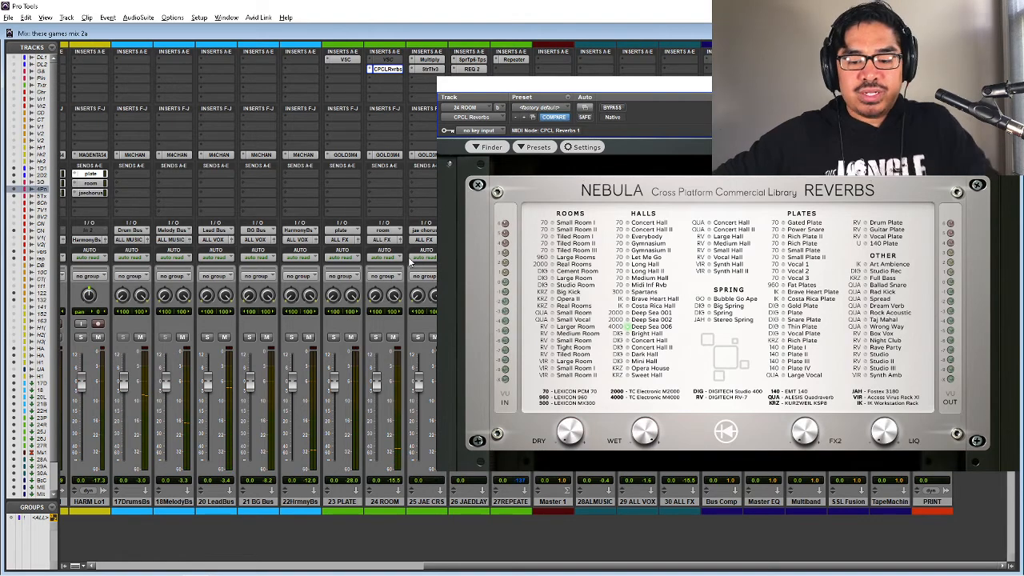
- Mute HARM hi and play its room send pre-fader at about +5.3 dB to hear only the reverb
key(ctrl+equal)
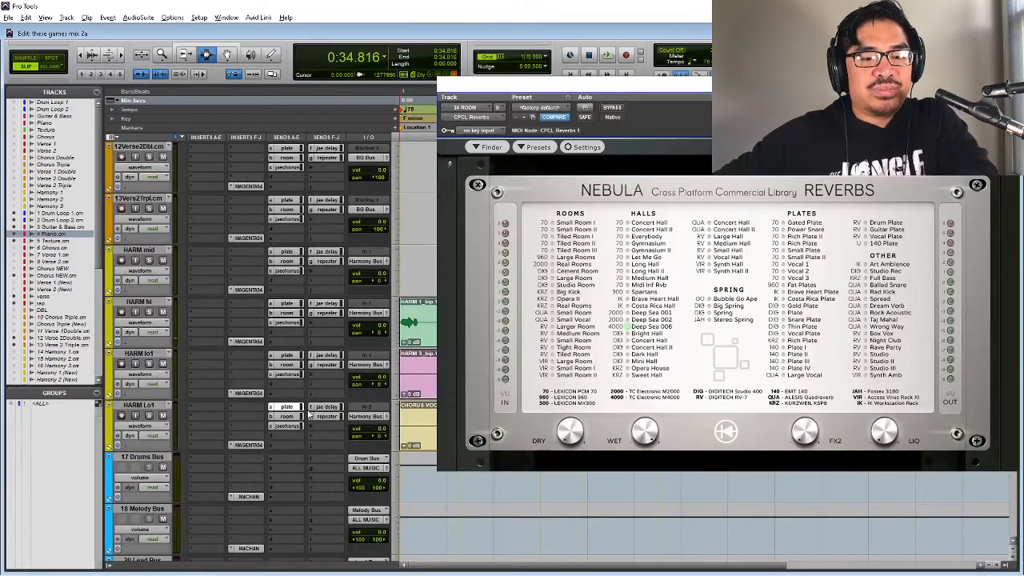
key(ctrl+equal)
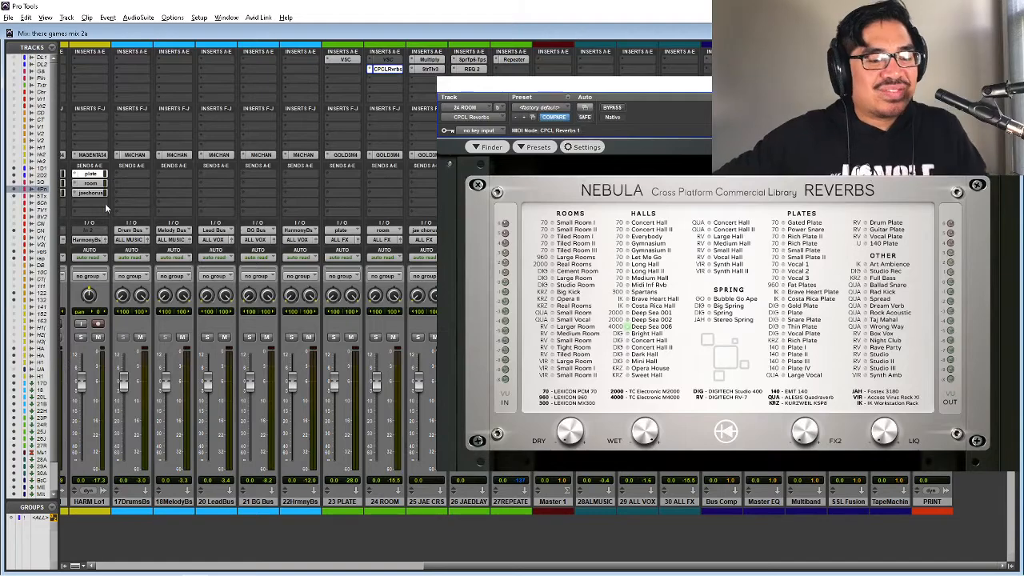
scroll(138, 184, left, 3)
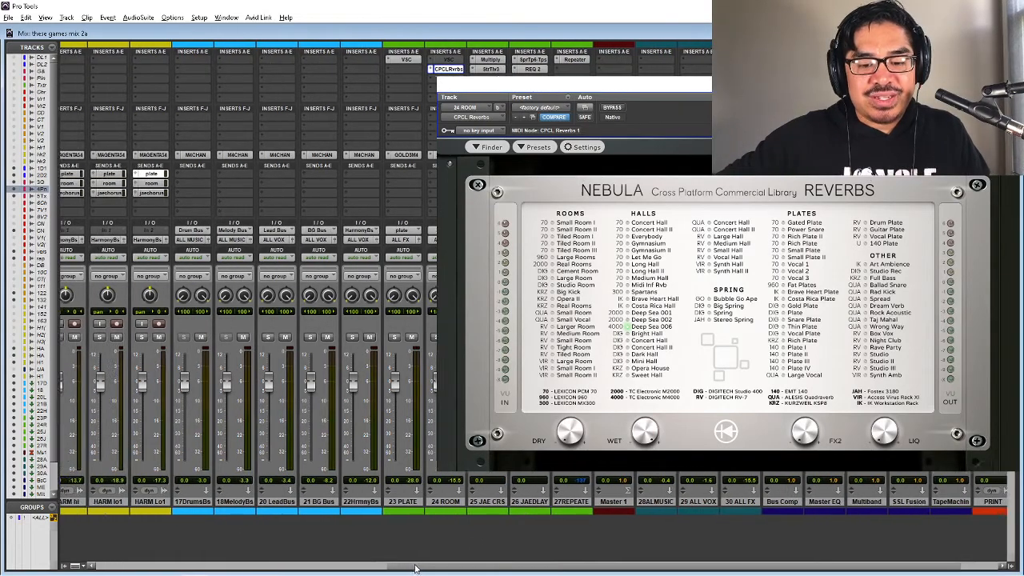
click(116, 183)
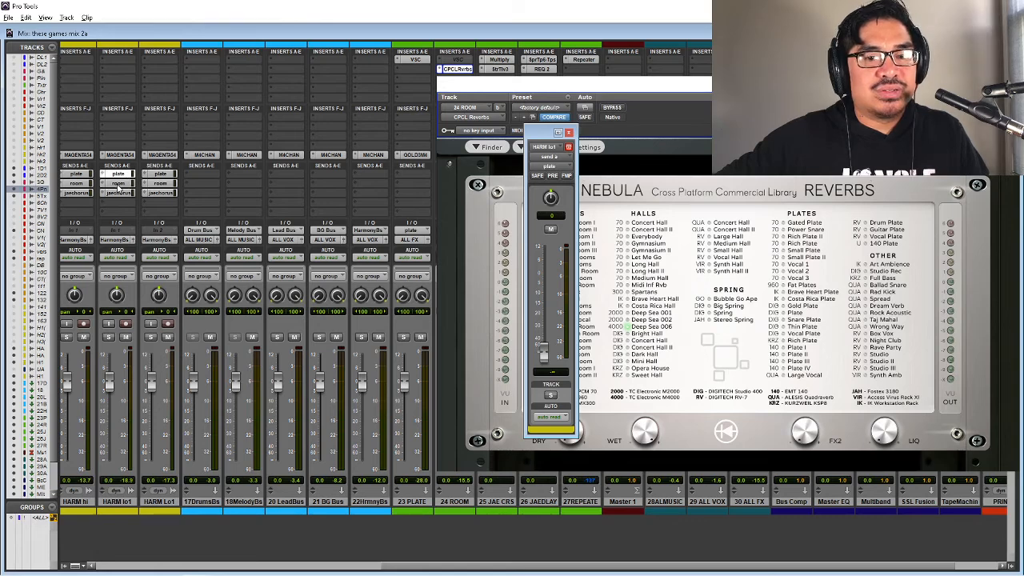
click(74, 184)
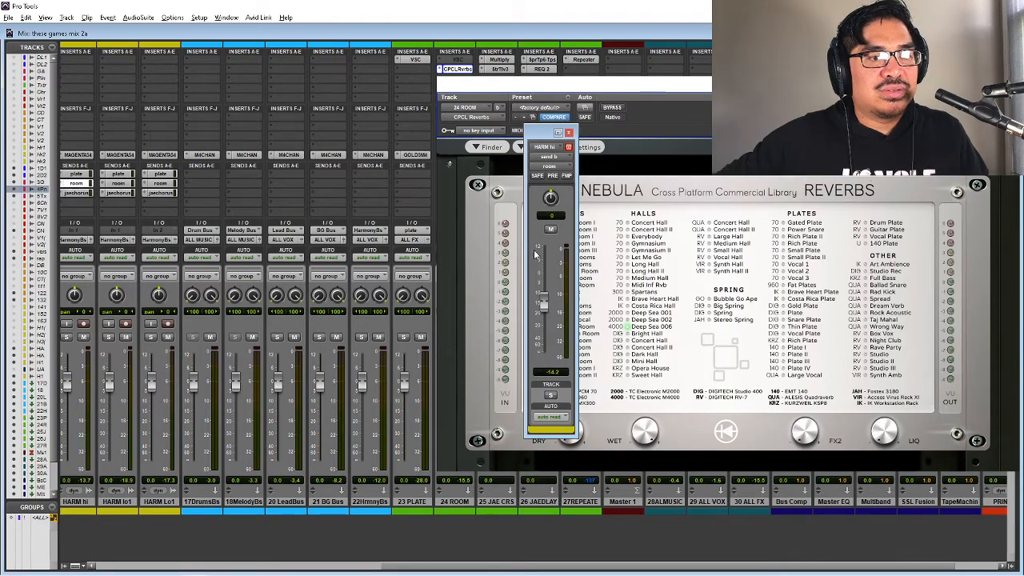
click(83, 336)
key(space)
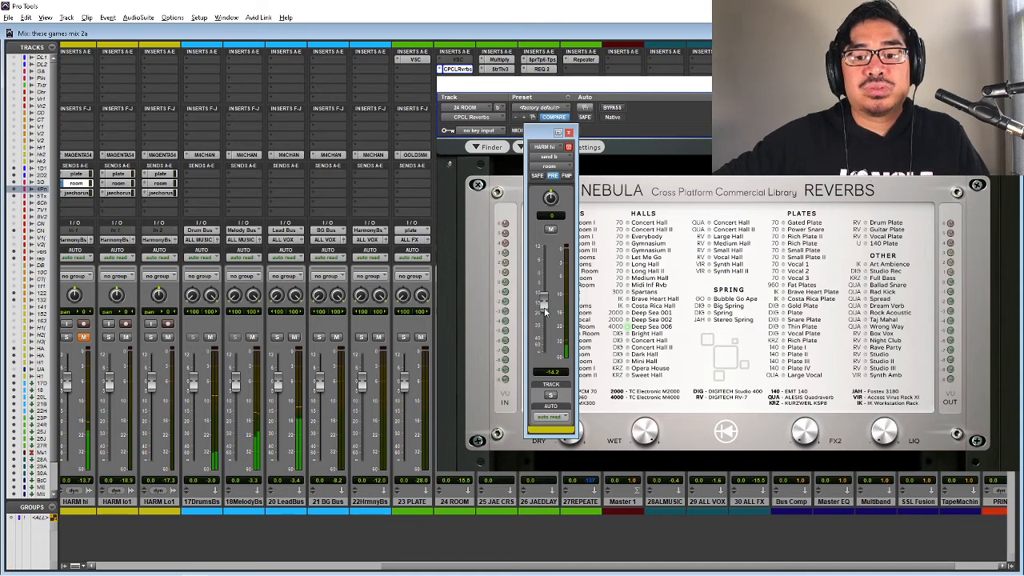
drag(542, 307, 547, 267)
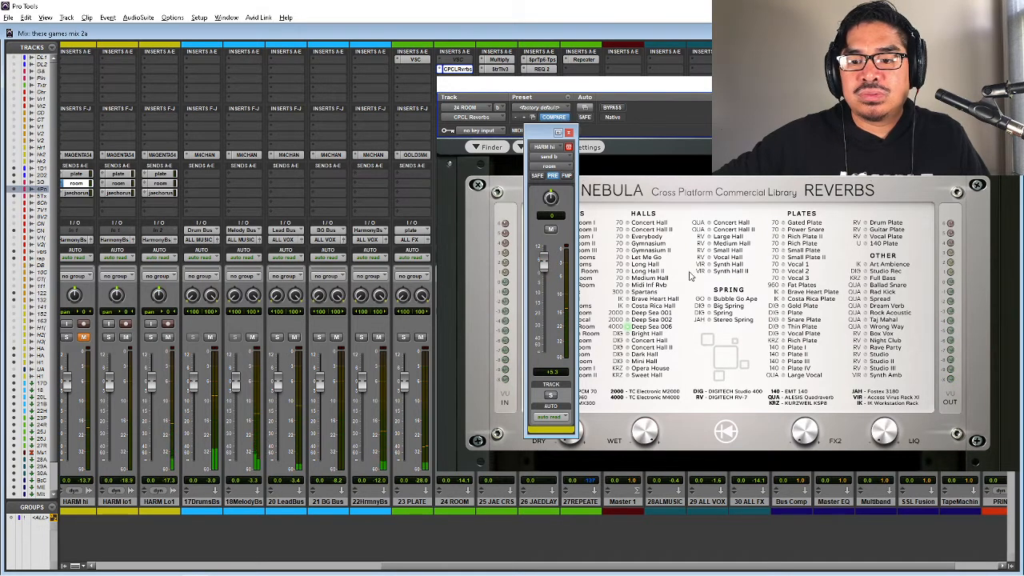
- Reactivate the VerbSuite Classics insert on the ROOM channel and bypass it
drag(544, 134, 366, 128)
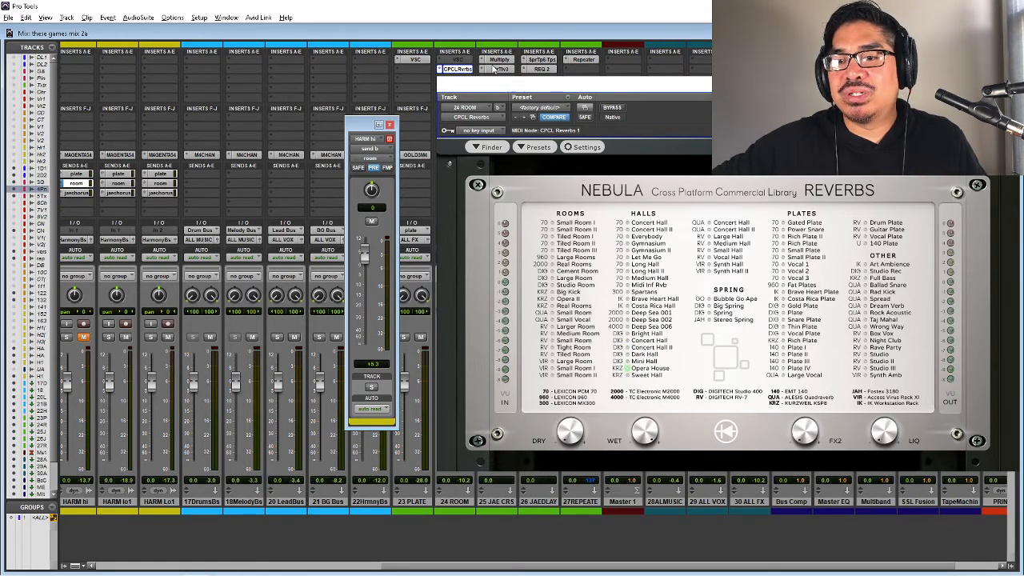
right_click(463, 63)
key(Escape)
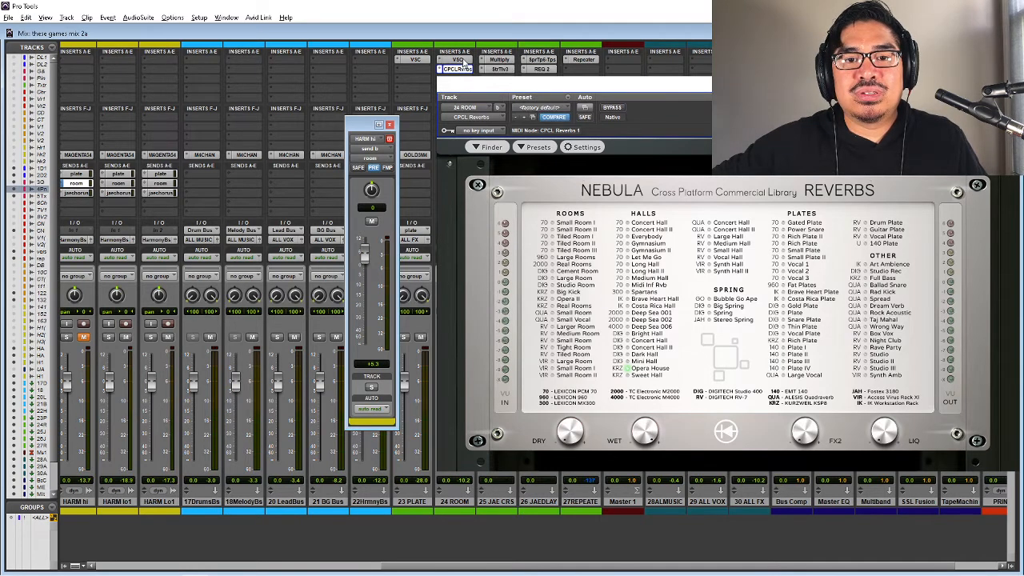
click(462, 60)
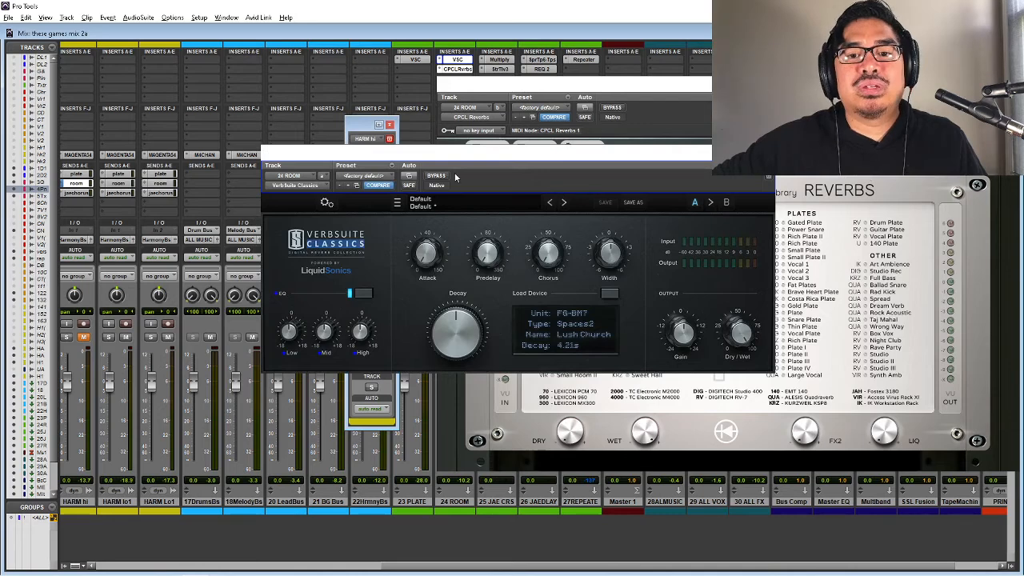
click(435, 177)
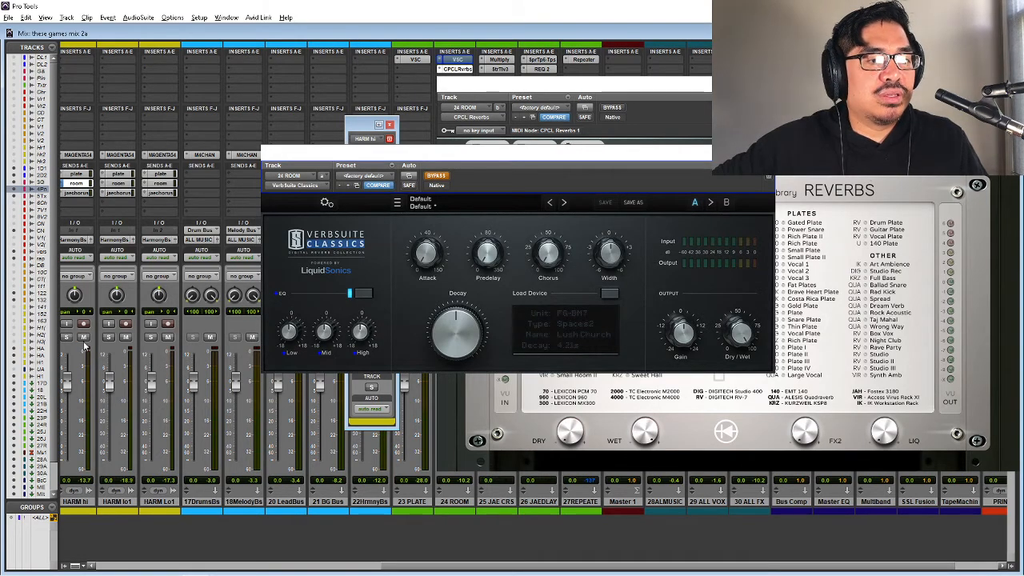
- Set HARM hi's room send to about -0.6 dB and switch the active ROOM reverb from CPCL Reverbs to VerbSuite Classics
click(80, 184)
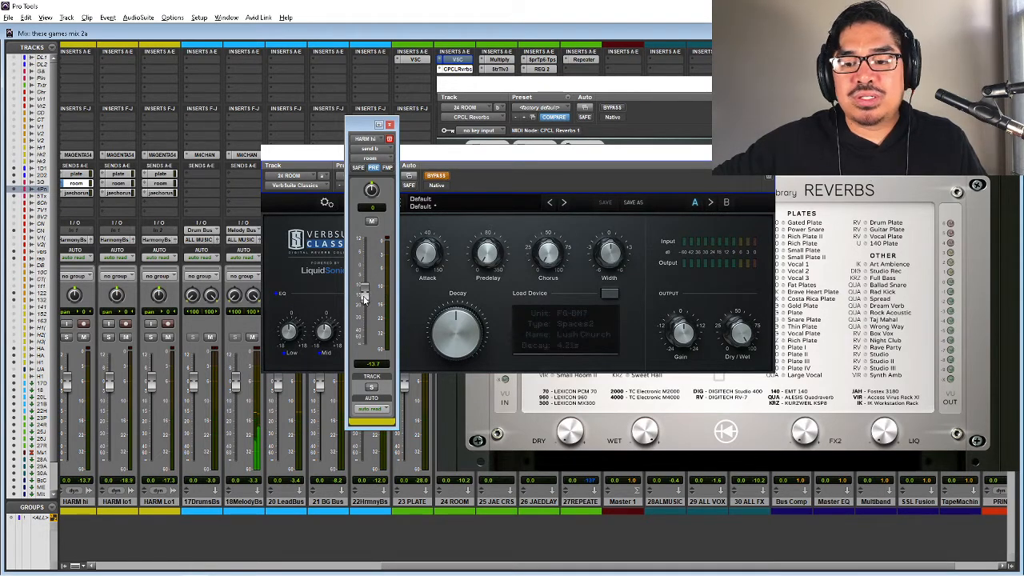
drag(363, 296, 363, 271)
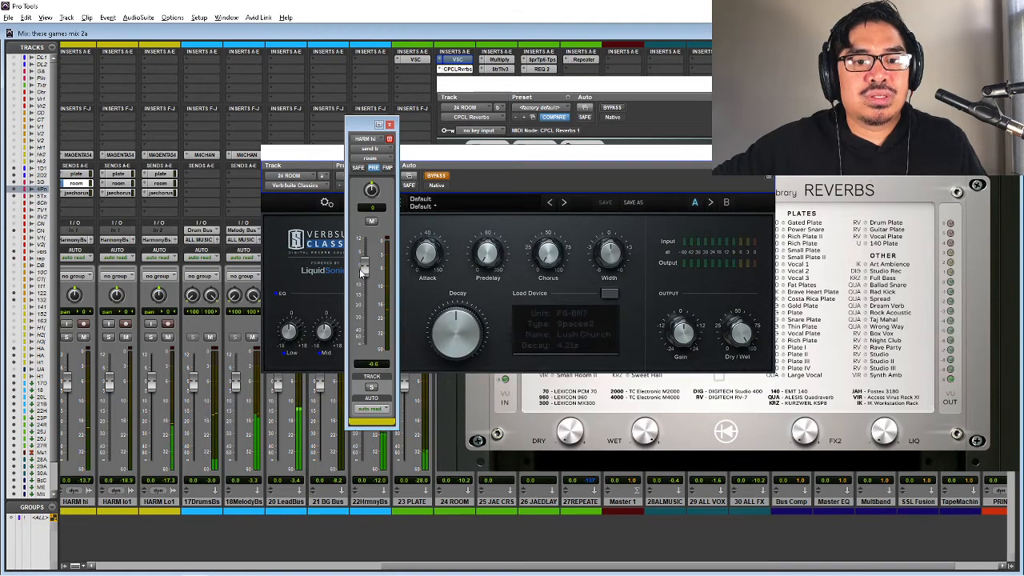
click(615, 108)
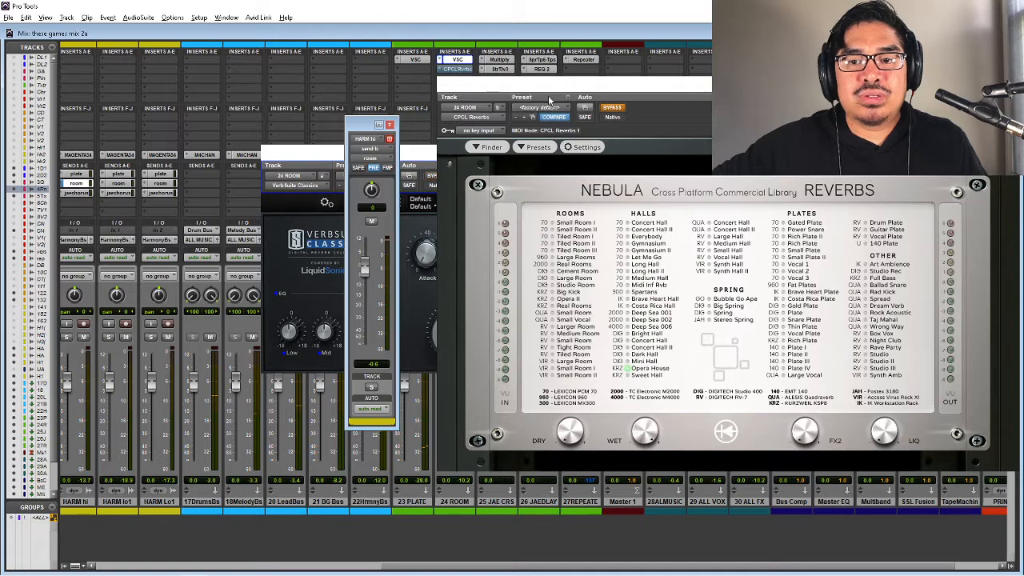
click(322, 160)
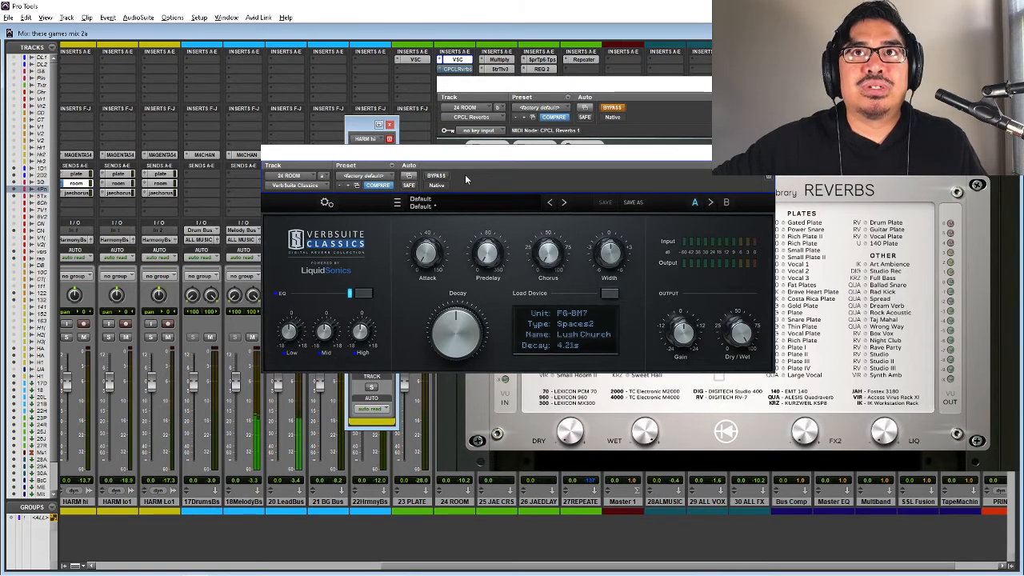
- Set HARM hi's room send to about -8.6 dB and remove the CPCL Reverbs insert from the ROOM channel
click(366, 131)
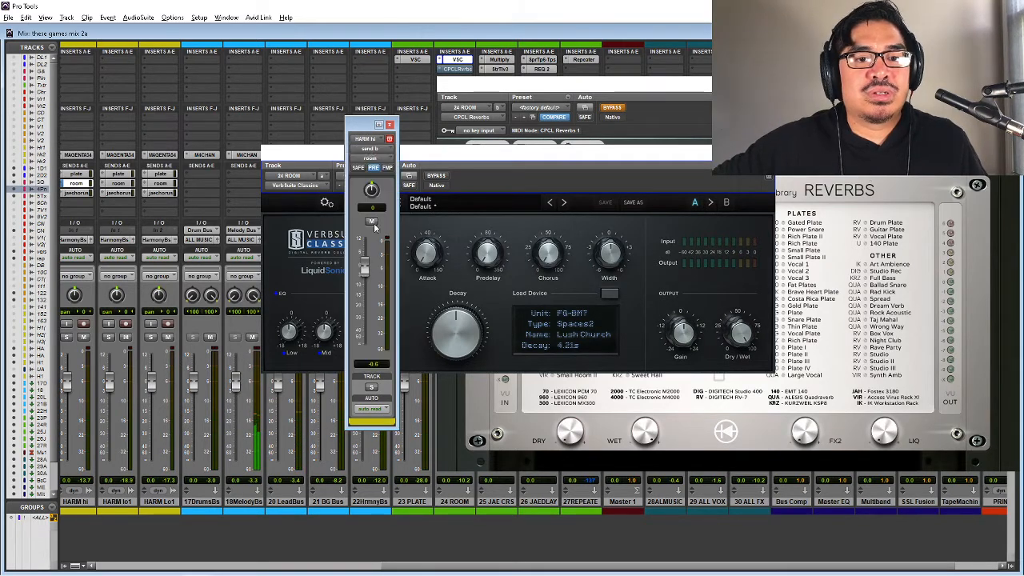
drag(364, 294, 365, 285)
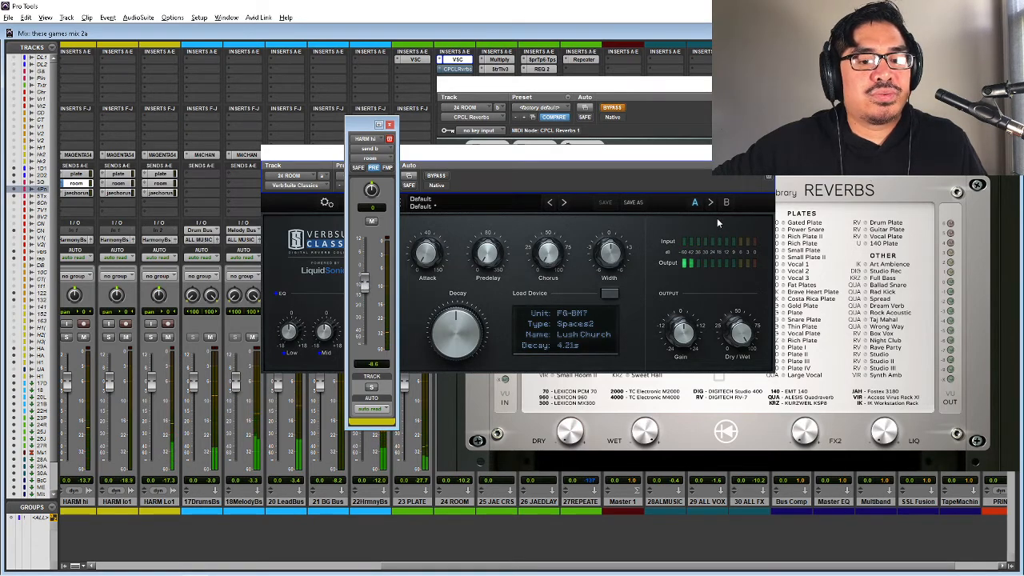
click(766, 151)
drag(753, 94, 570, 118)
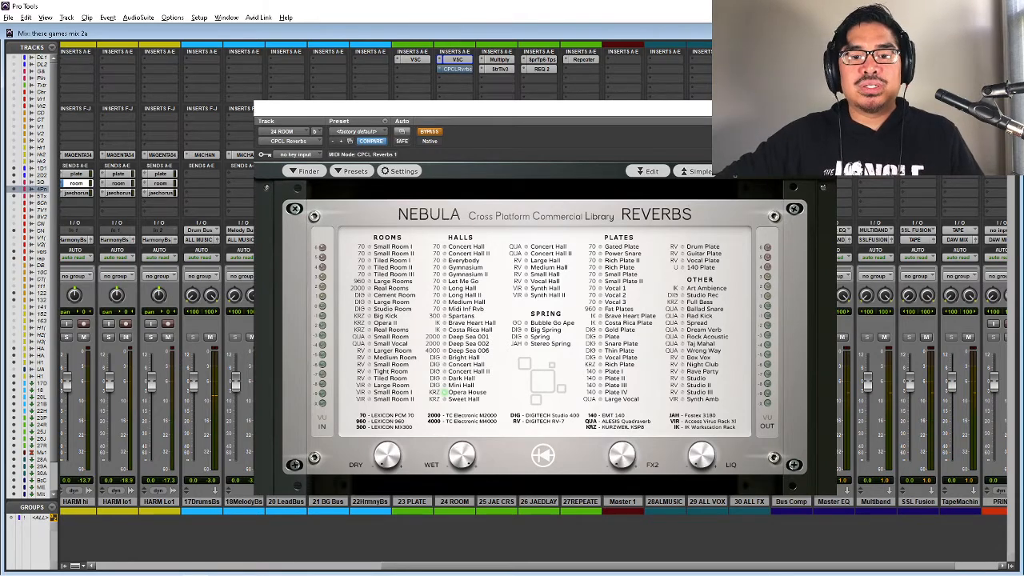
click(441, 70)
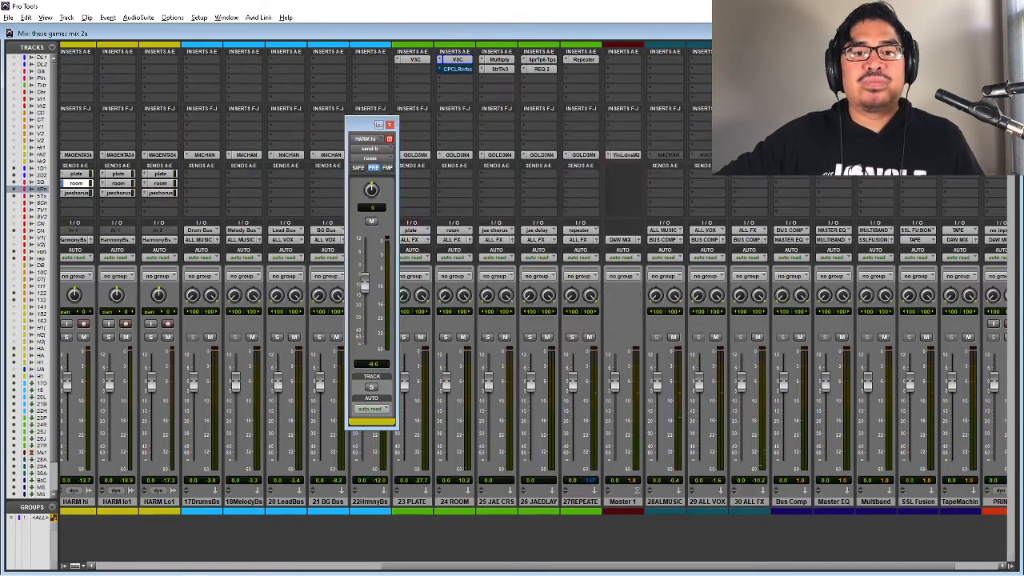
click(439, 70)
click(440, 72)
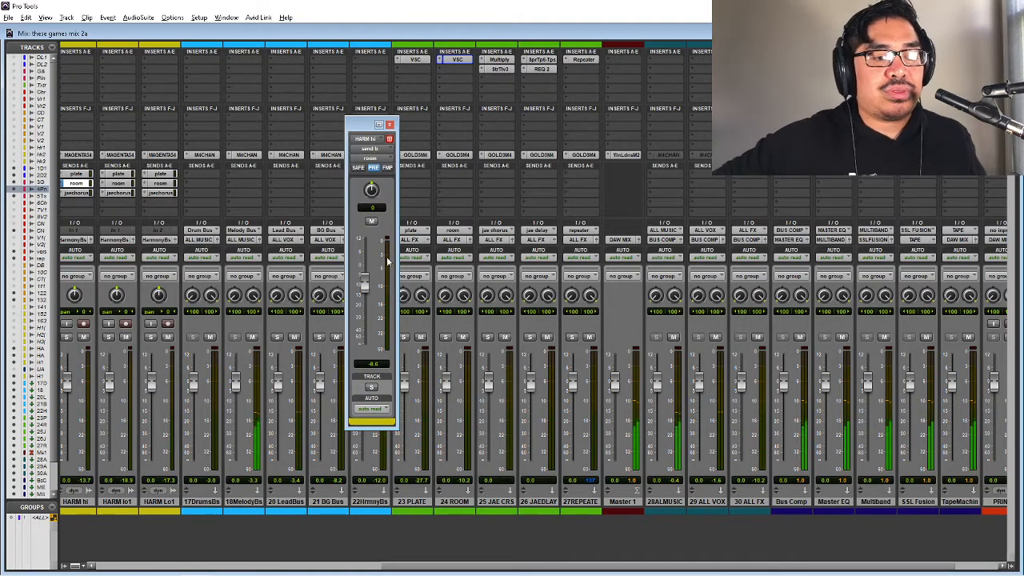
- Set HARM hi's room send to about -12.9 dB, close its send window and show the Edit window
drag(364, 284, 367, 295)
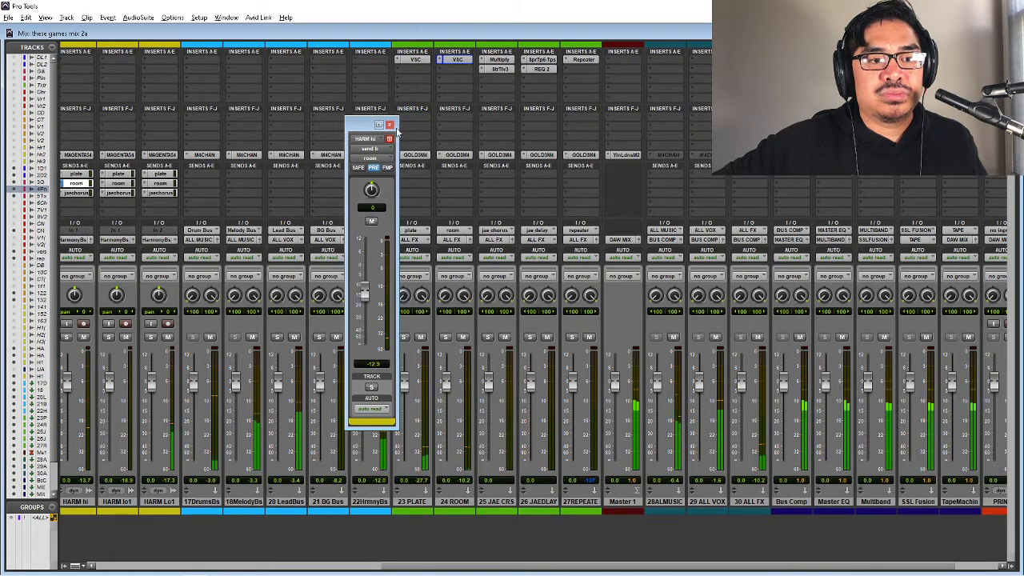
click(389, 124)
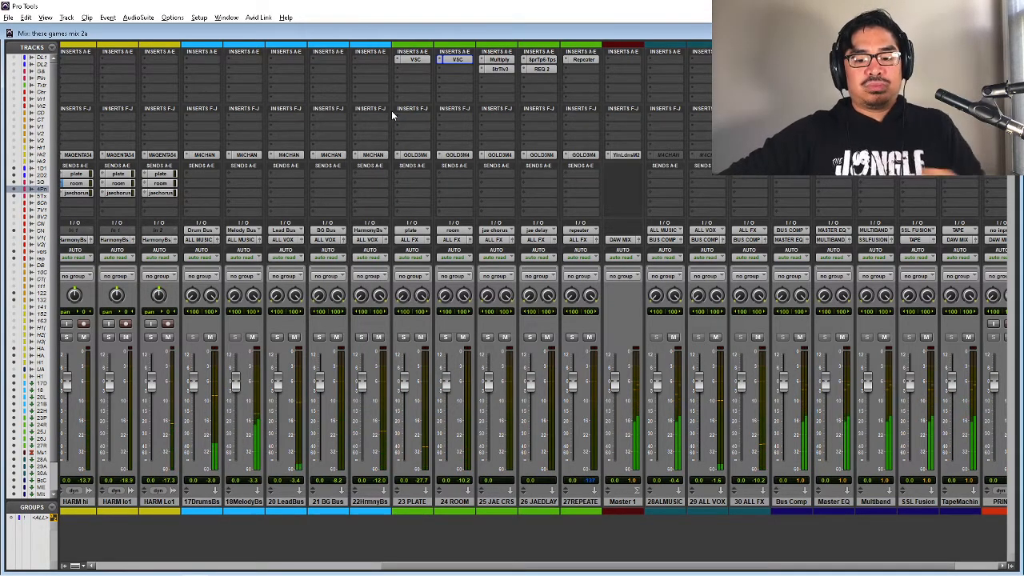
key(ctrl+equal)
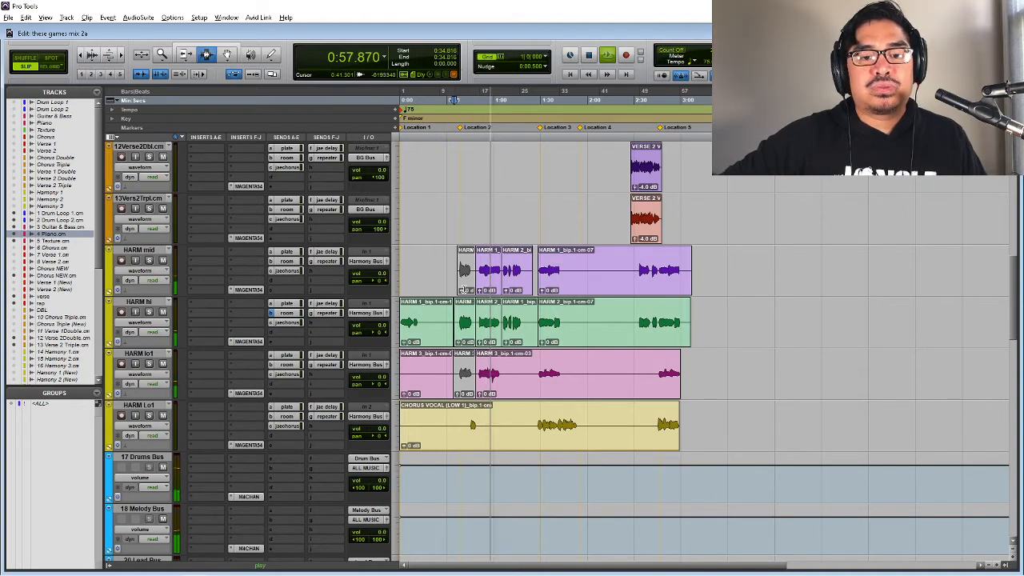
key(ctrl+equal)
key(ctrl+equal)
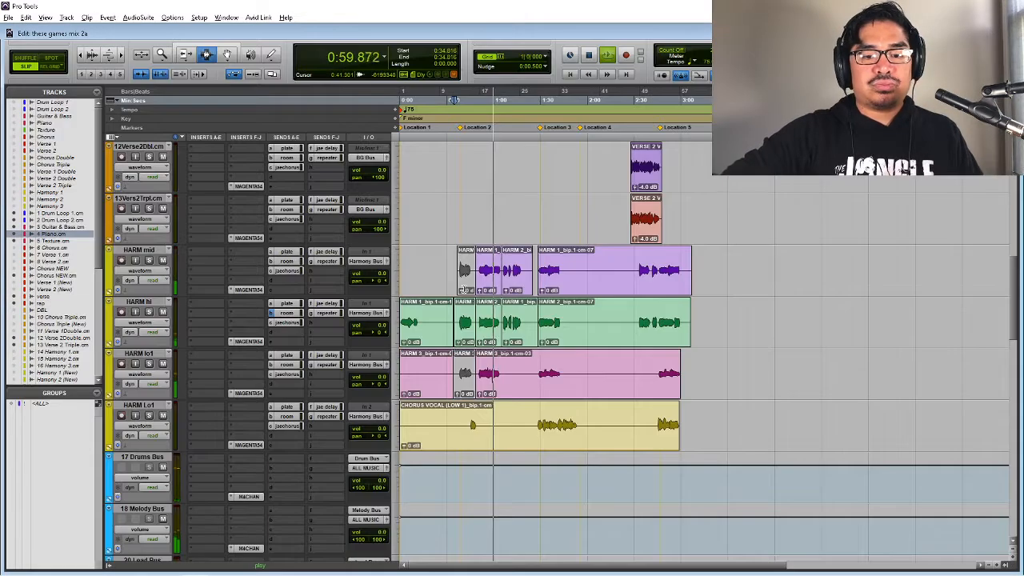
- Switch to the M4 rack and bring the harm mid and harmlo faders up to roughly -10 dB during playback
key(alt+Tab)
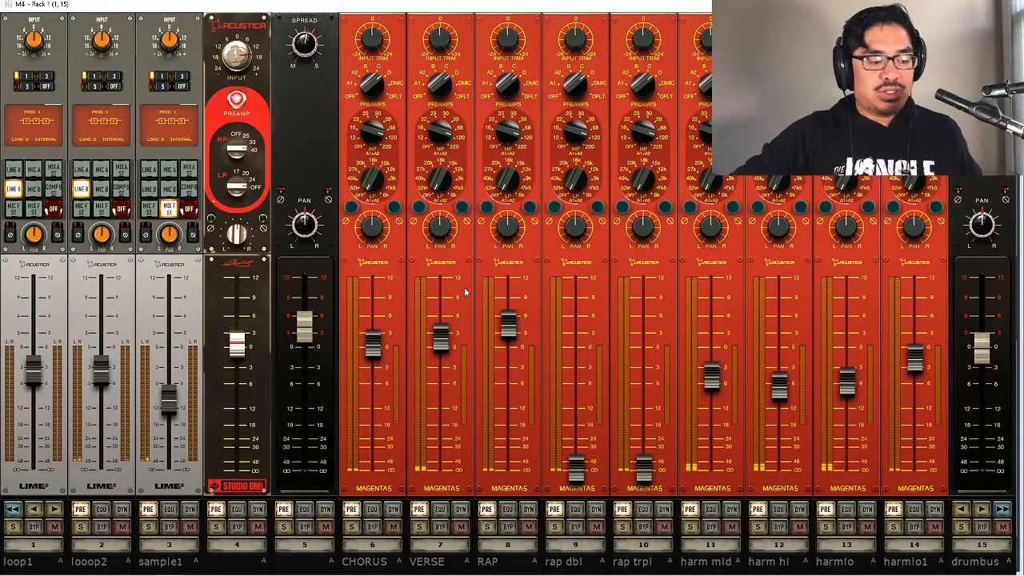
key(alt+Tab)
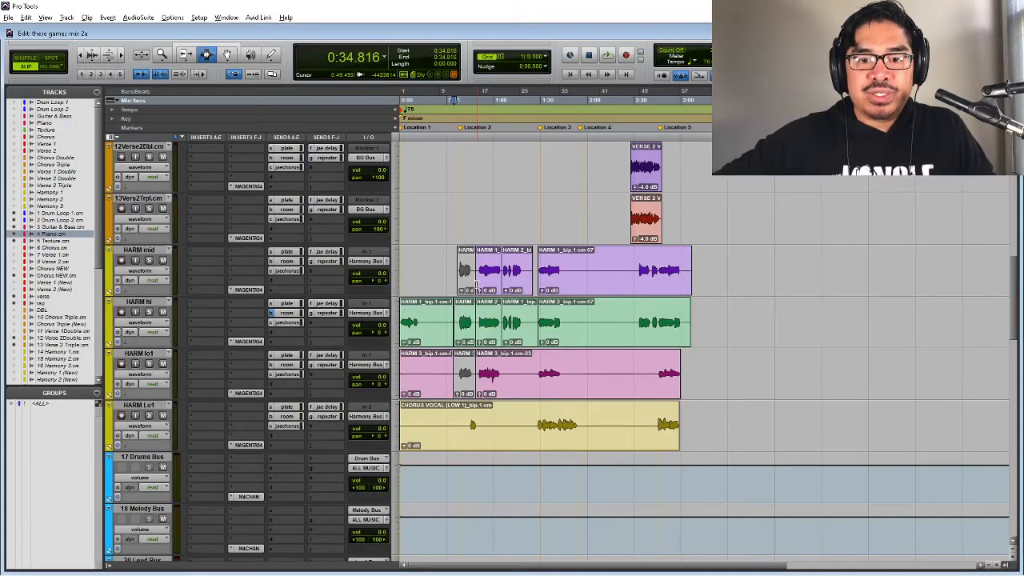
key(alt+Tab)
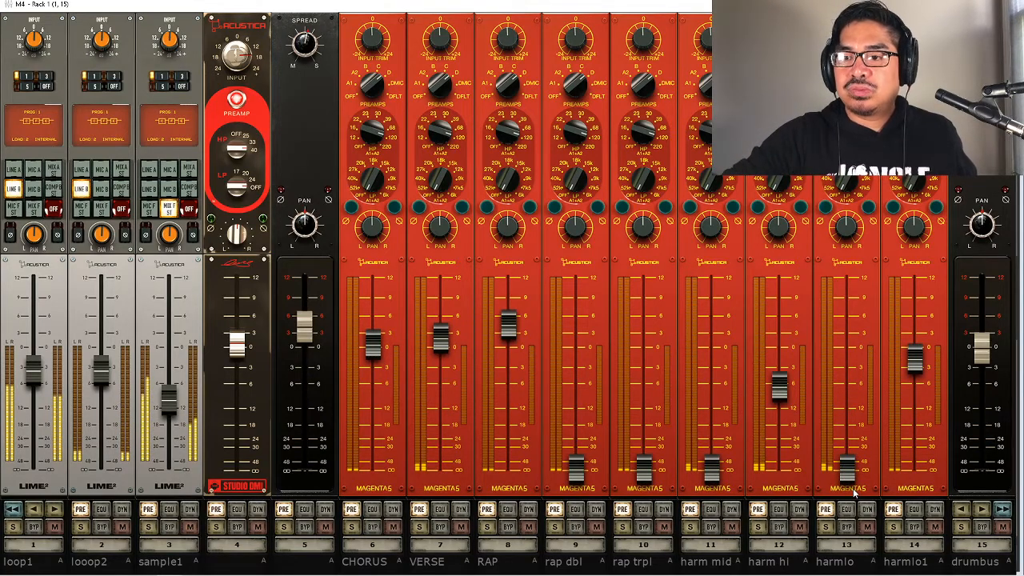
drag(734, 472, 734, 408)
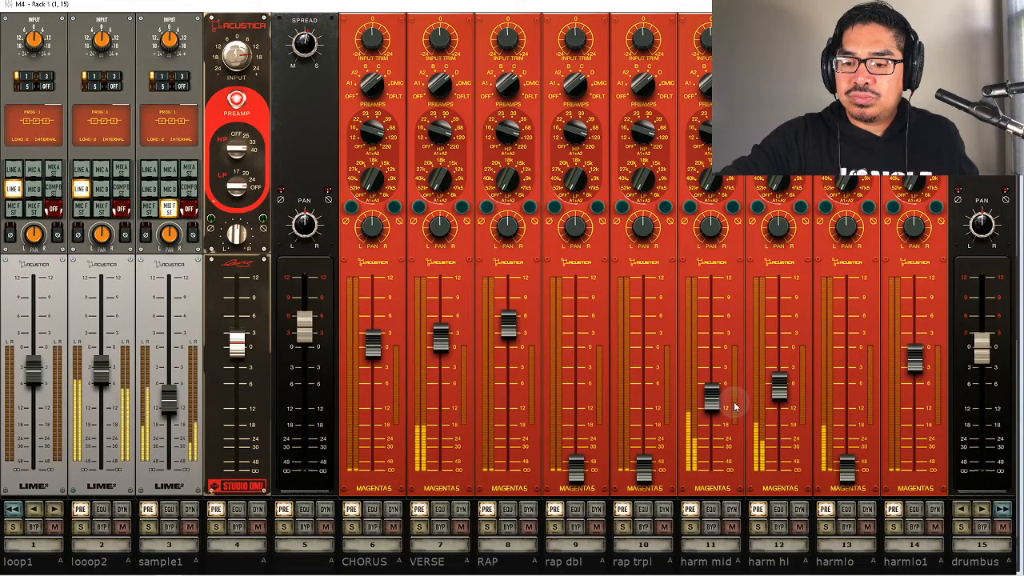
drag(863, 468, 862, 411)
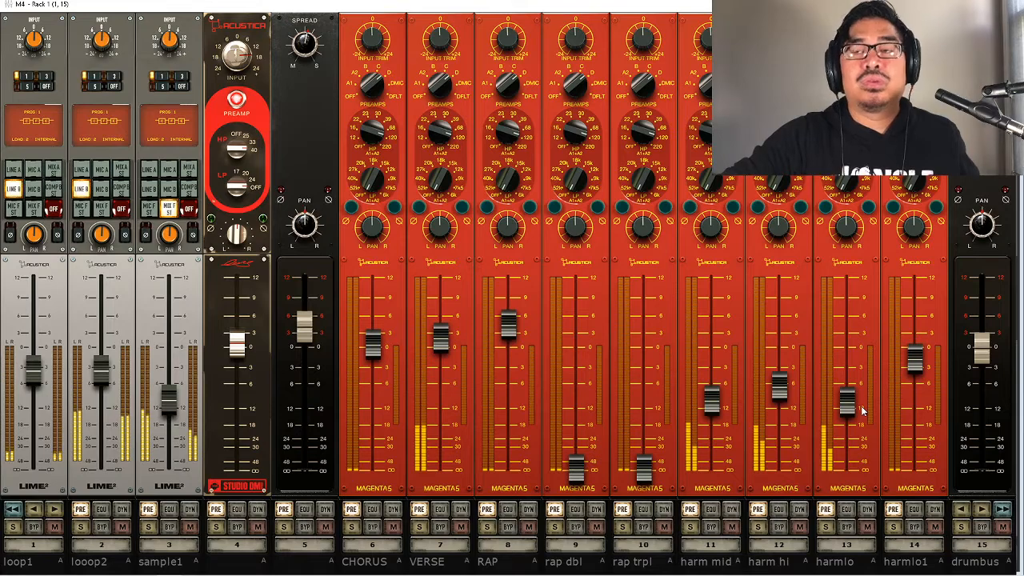
mouse_move(862, 410)
mouse_down()
mouse_move(862, 384)
mouse_move(860, 403)
mouse_up()
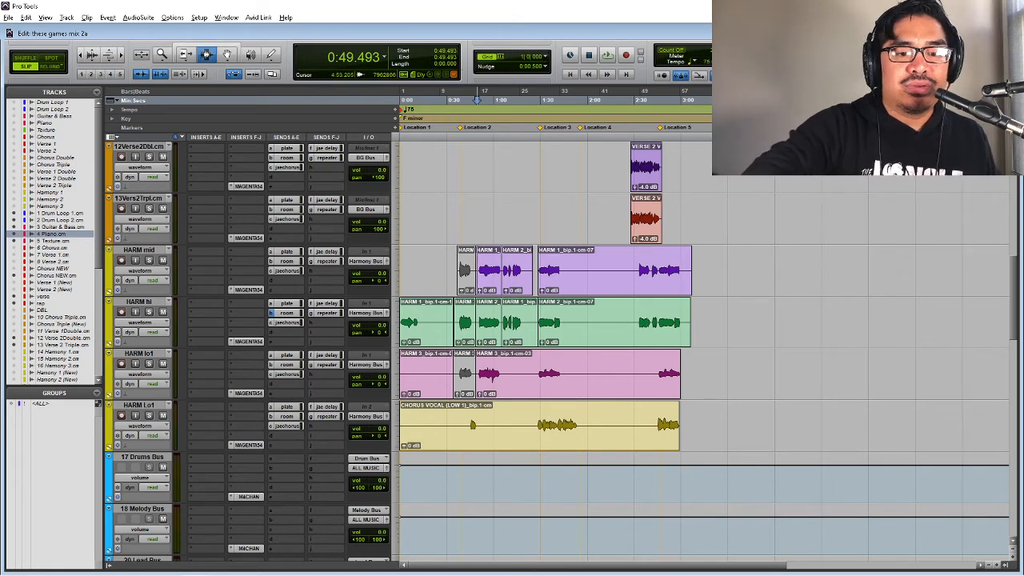
- Set HARM hi's room send to about -10.2 dB while playing the harmony section from 0:49.493
click(287, 373)
click(287, 312)
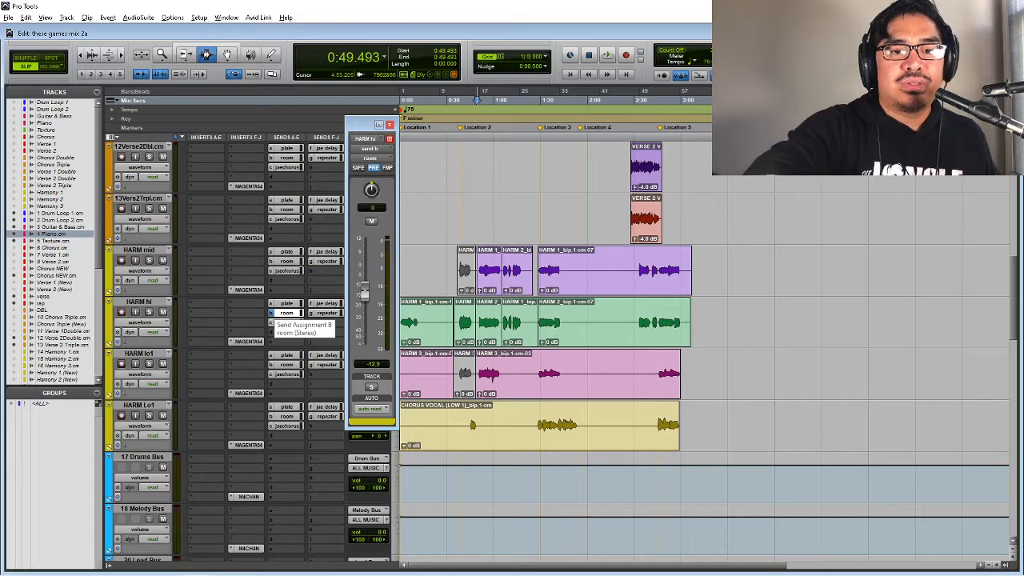
key(space)
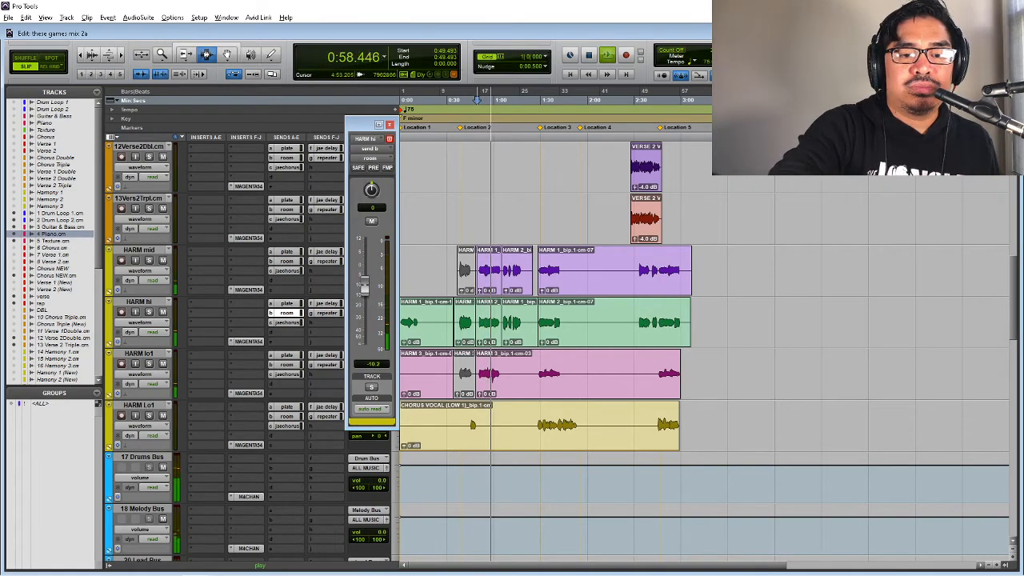
key(space)
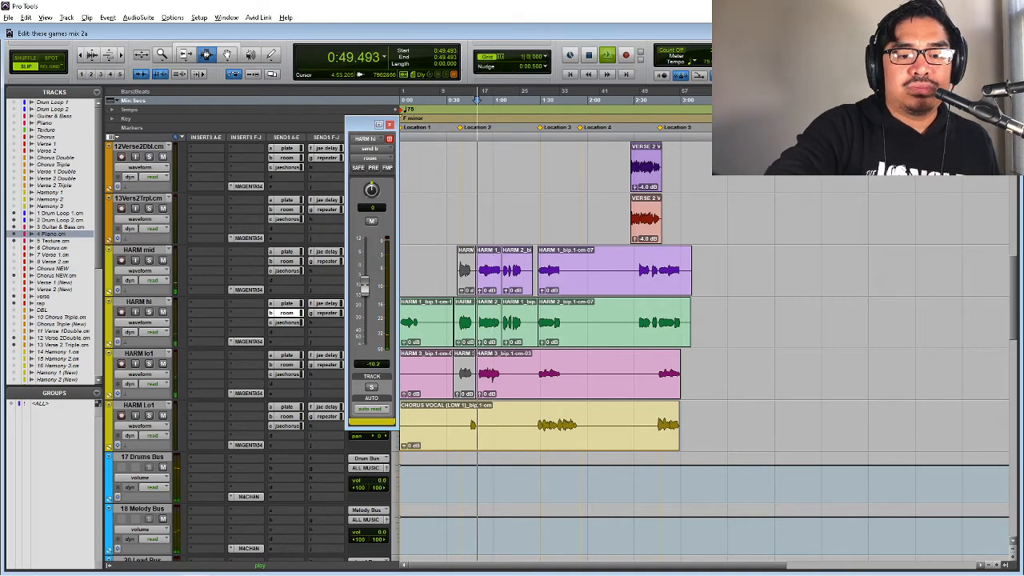
- Set HARM lo1's room send to about -15.8 dB during playback
click(286, 364)
key(space)
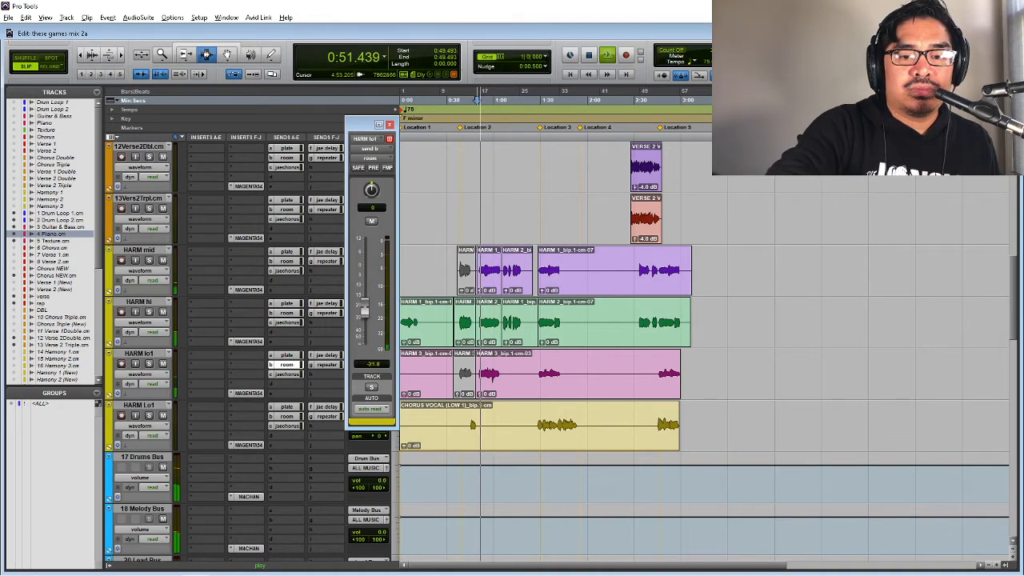
drag(365, 308, 364, 295)
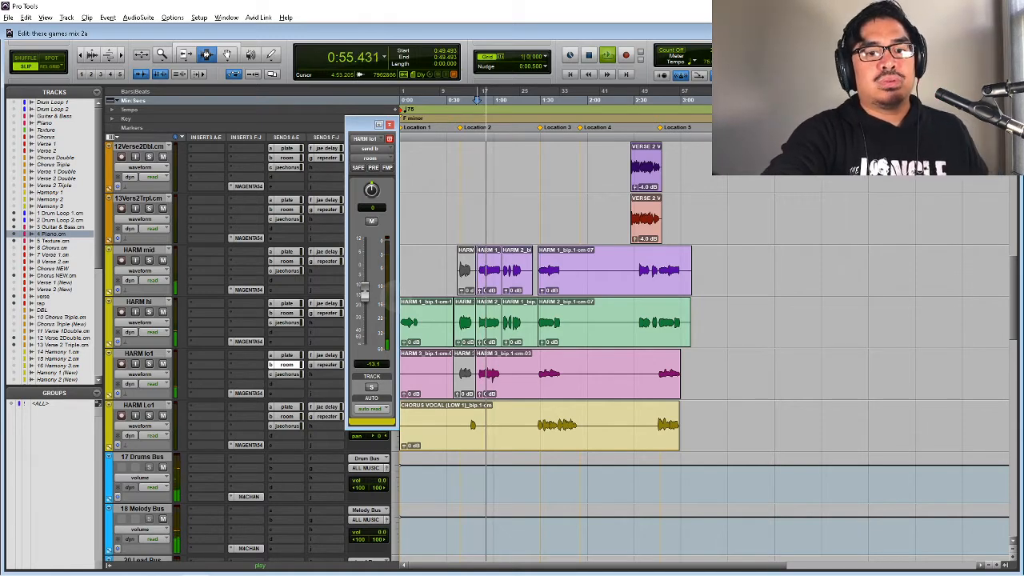
drag(365, 293, 365, 299)
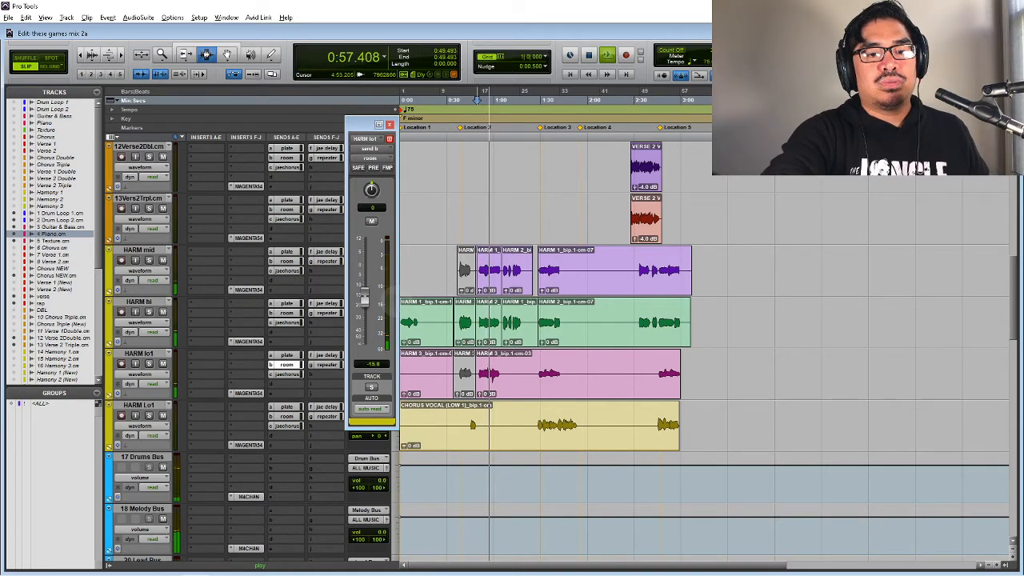
- Set HARM mid's room send to about -10.5 dB during playback and close its send window
click(286, 261)
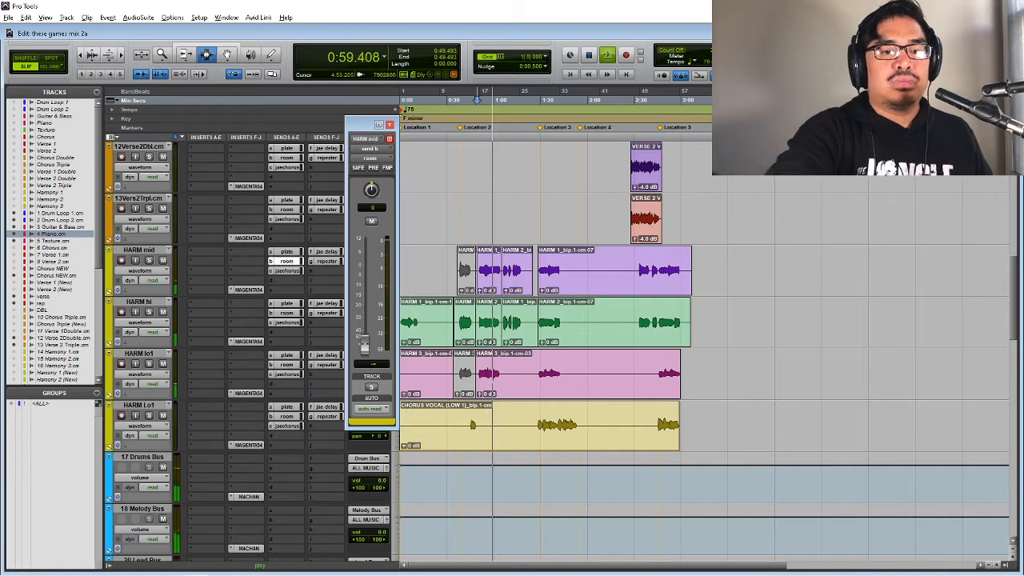
key(space)
key(space)
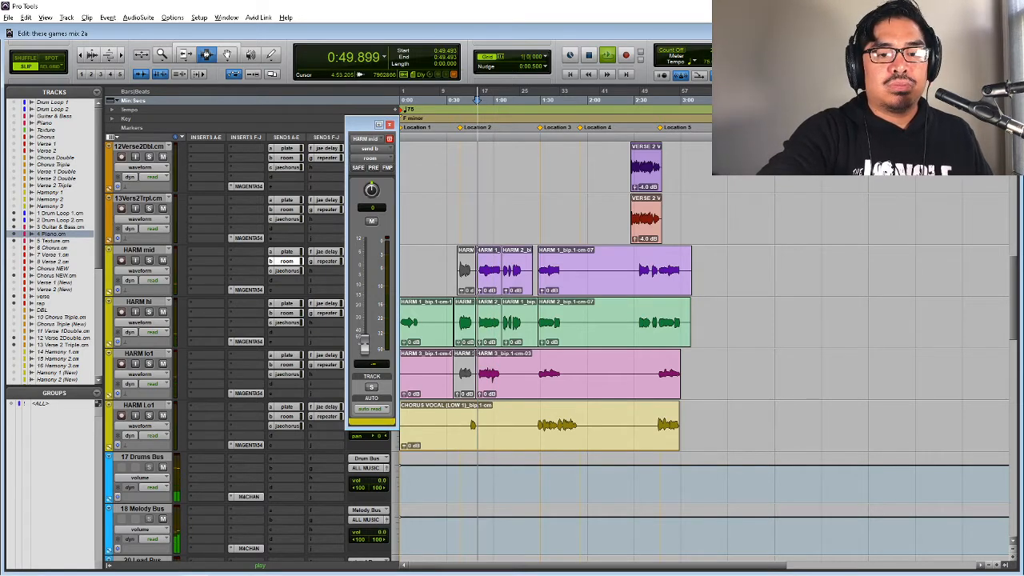
drag(364, 345, 364, 288)
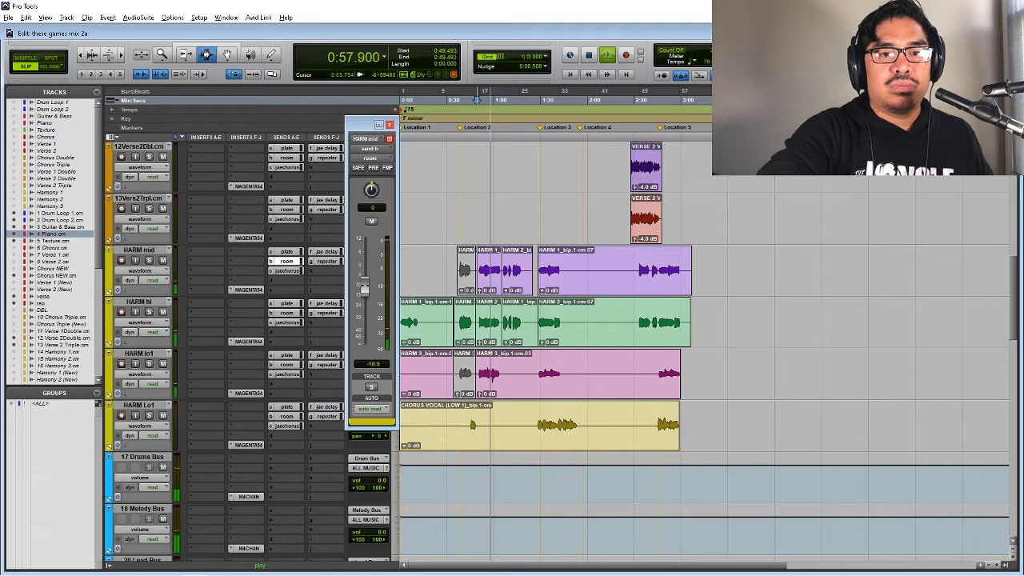
click(390, 124)
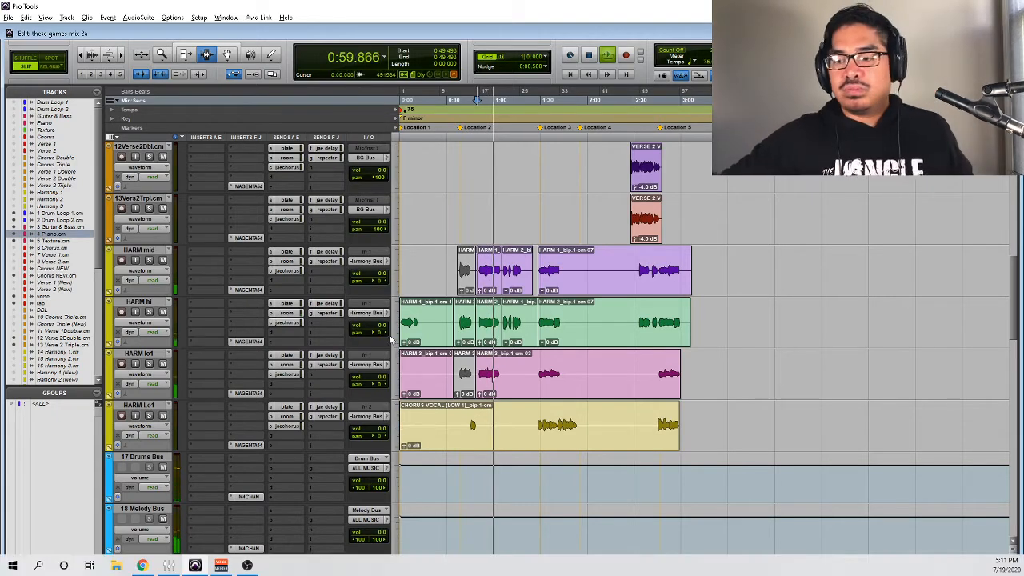
- Move the playback start back to 0:48.649 and play the section to review the harmonies with their room reverb
key(space)
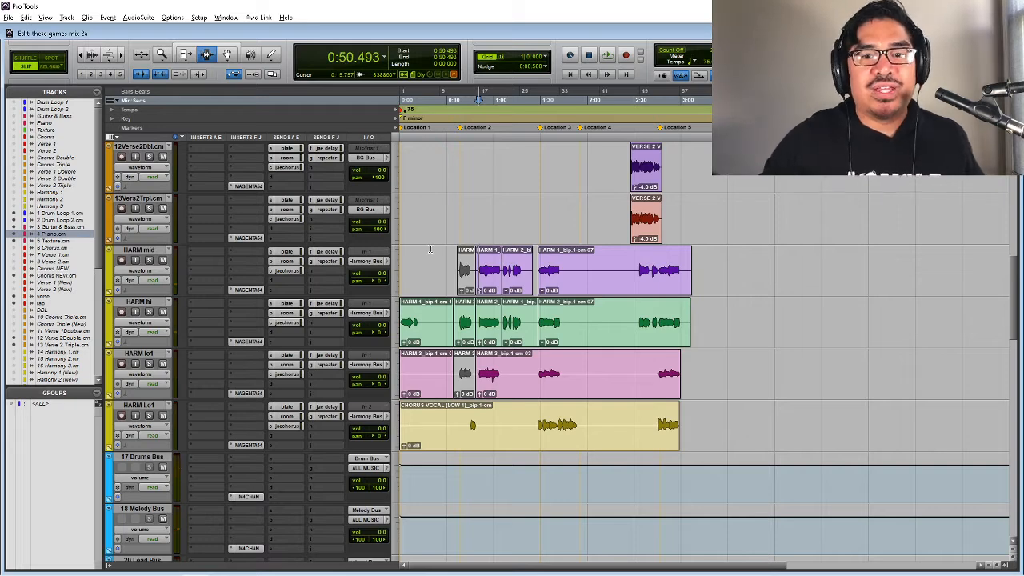
key(minus)
key(minus)
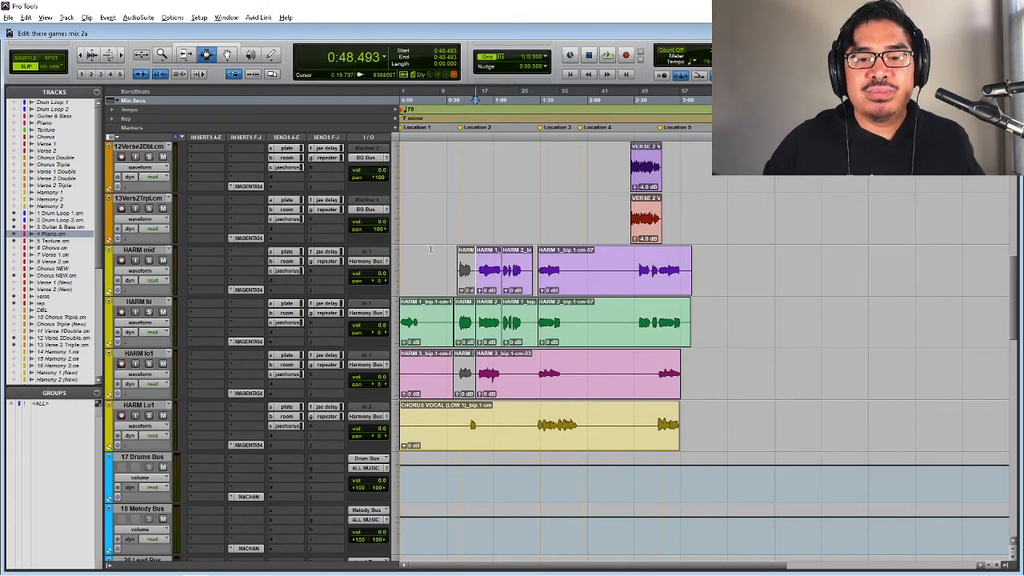
key(Tab)
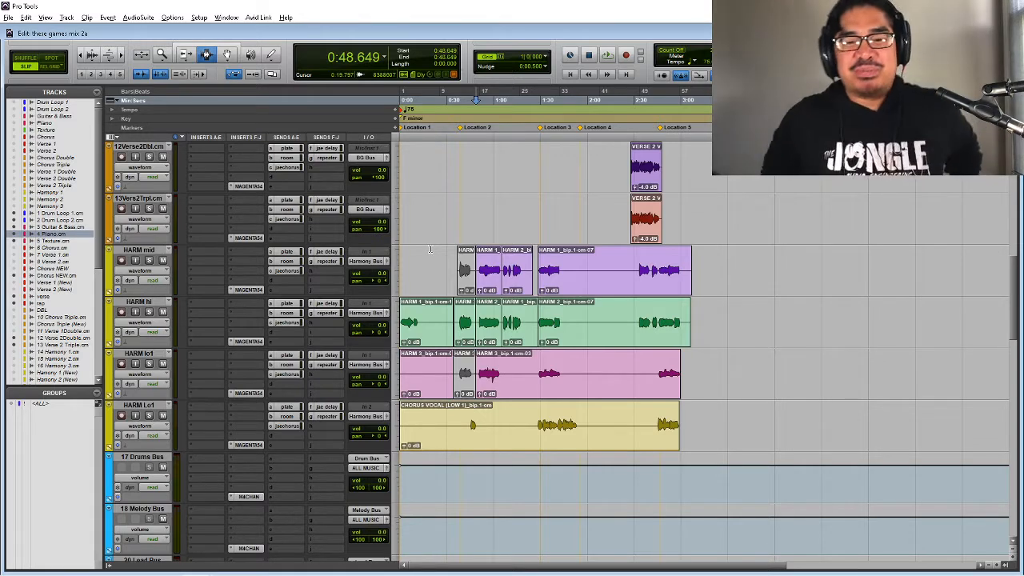
key(space)
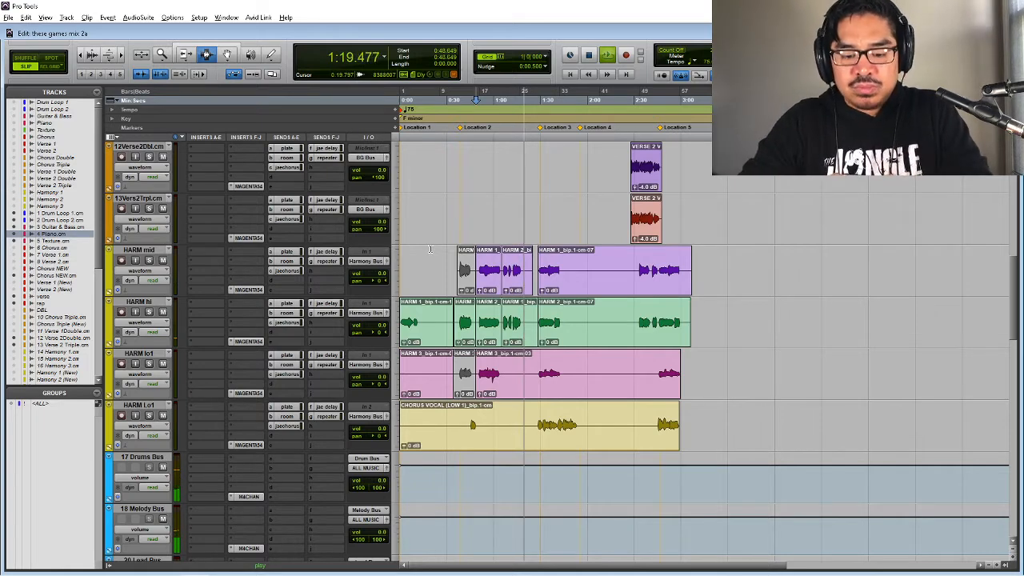
key(space)
key(space)
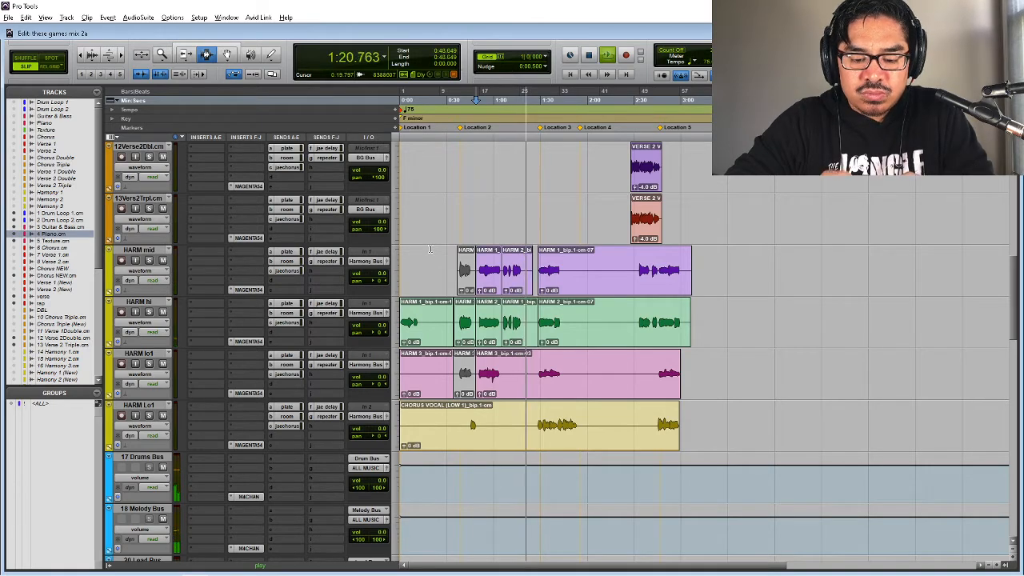
key(space)
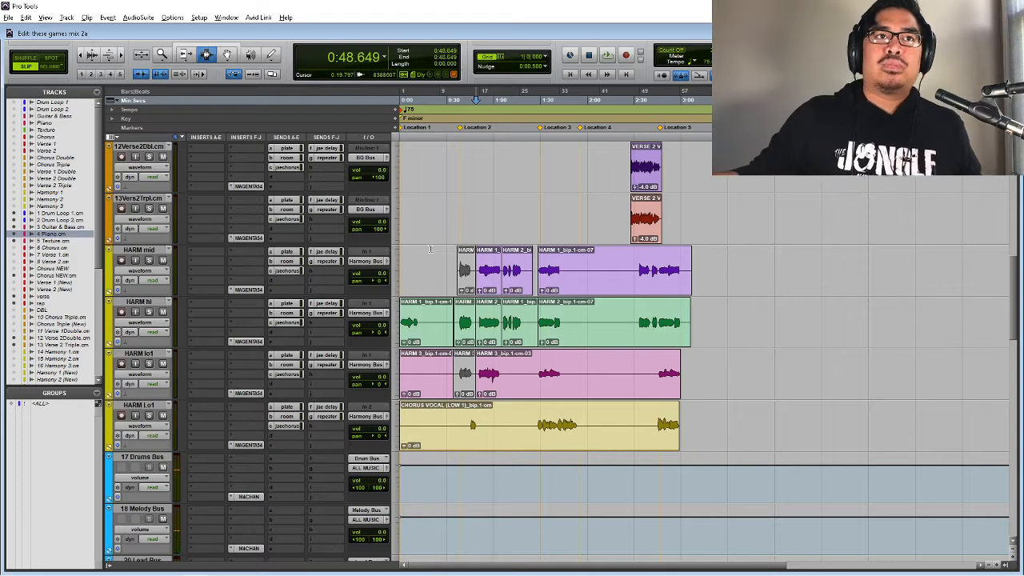
- Play the passage from about 1:06.9, mute the HARM hi clip starting near 1:04, and replay from 1:04.024
click(503, 110)
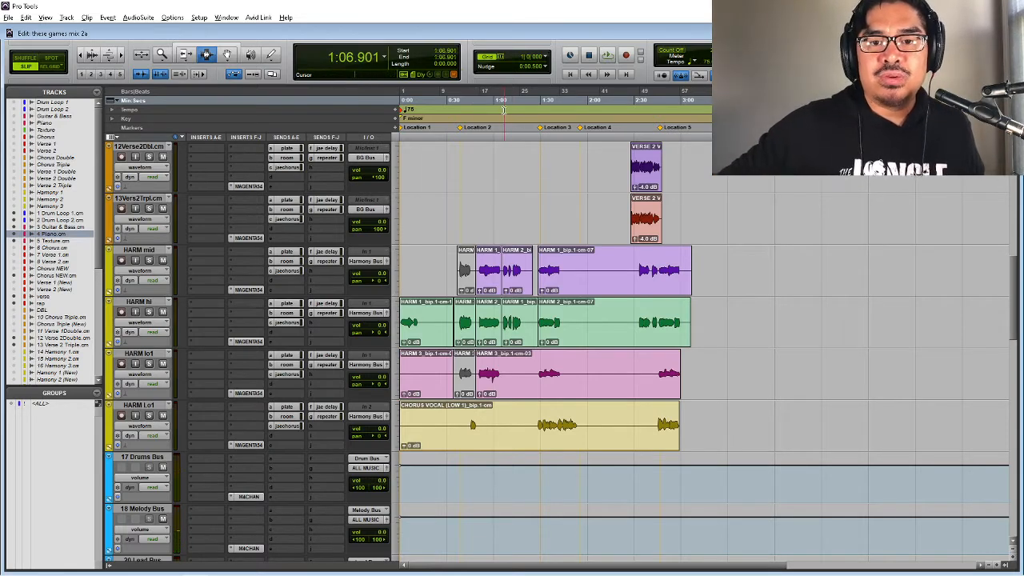
key(space)
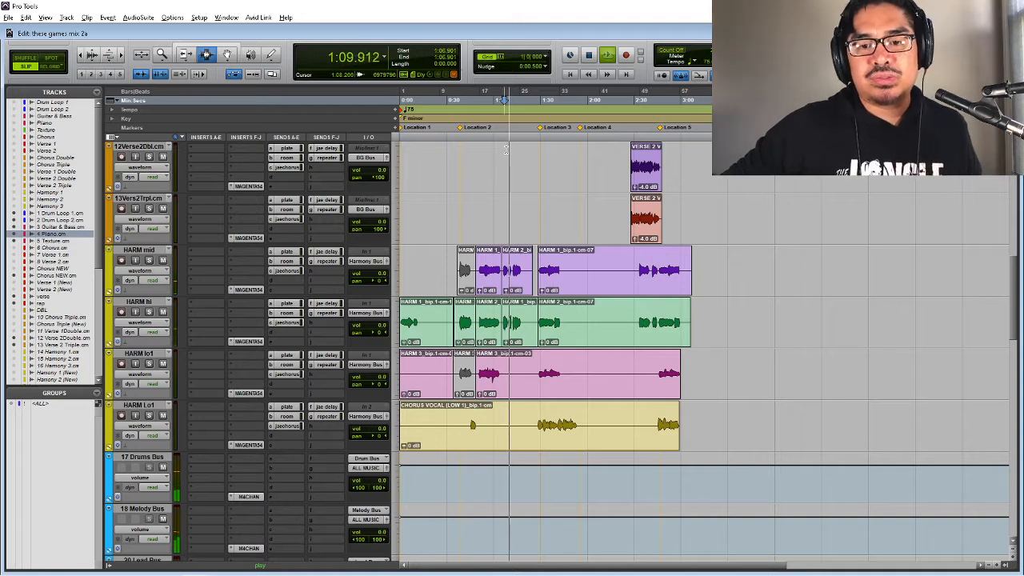
key(space)
double_click(524, 323)
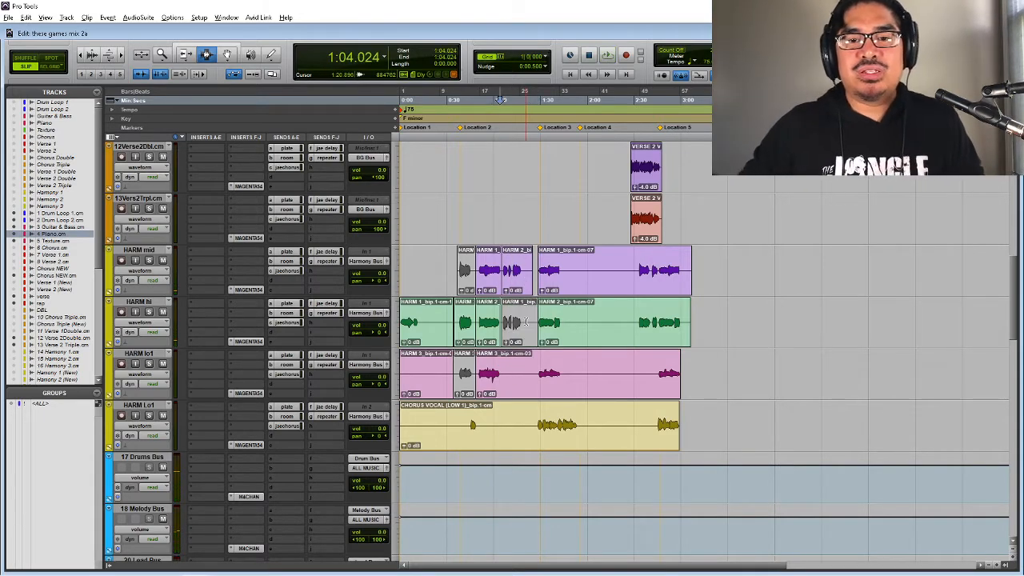
key(space)
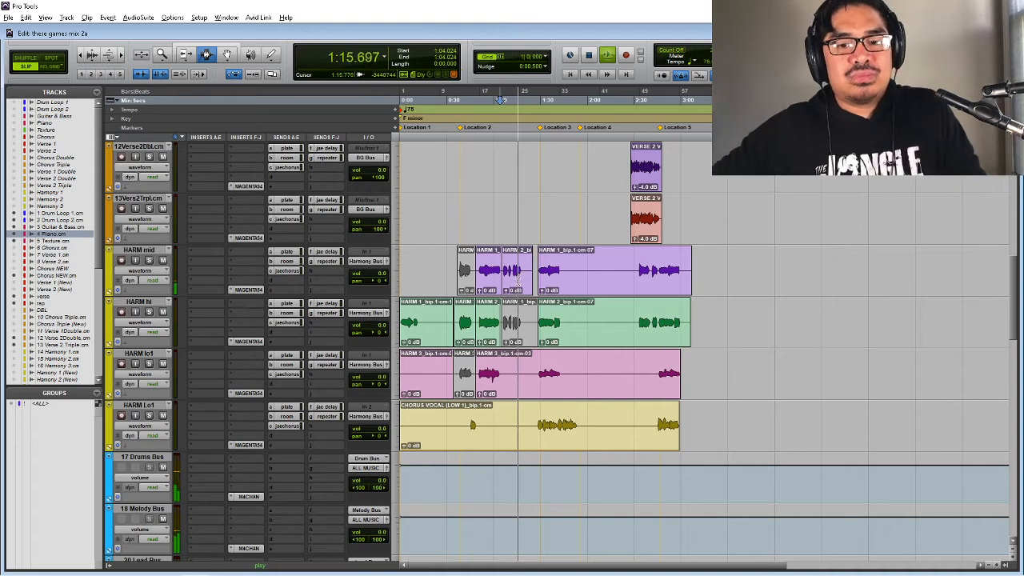
- Mute the HARM mid clip starting near 1:04, unmute the HARM hi clip beneath it, and replay from 1:04.024
key(space)
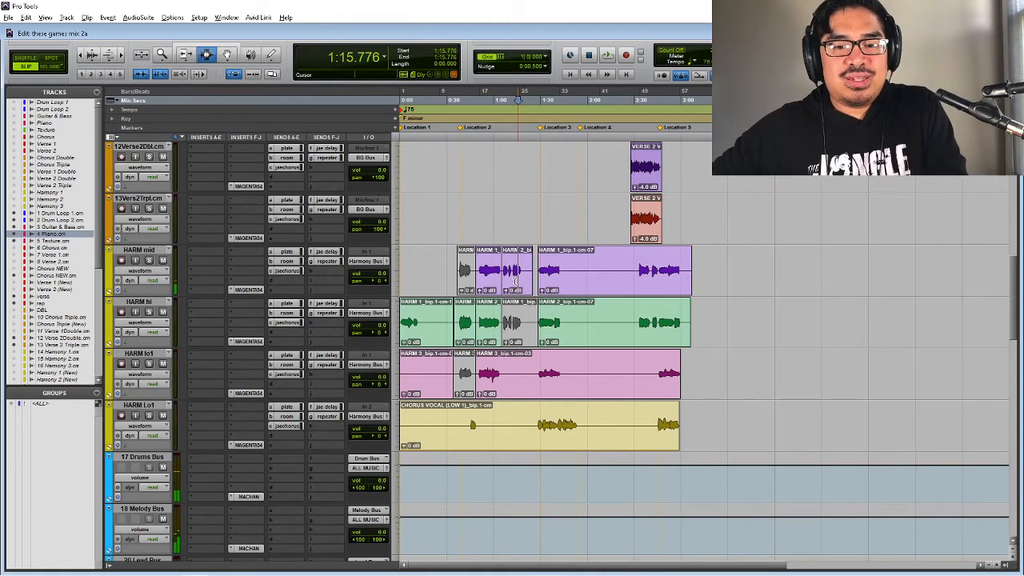
click(516, 276)
click(512, 324)
click(500, 100)
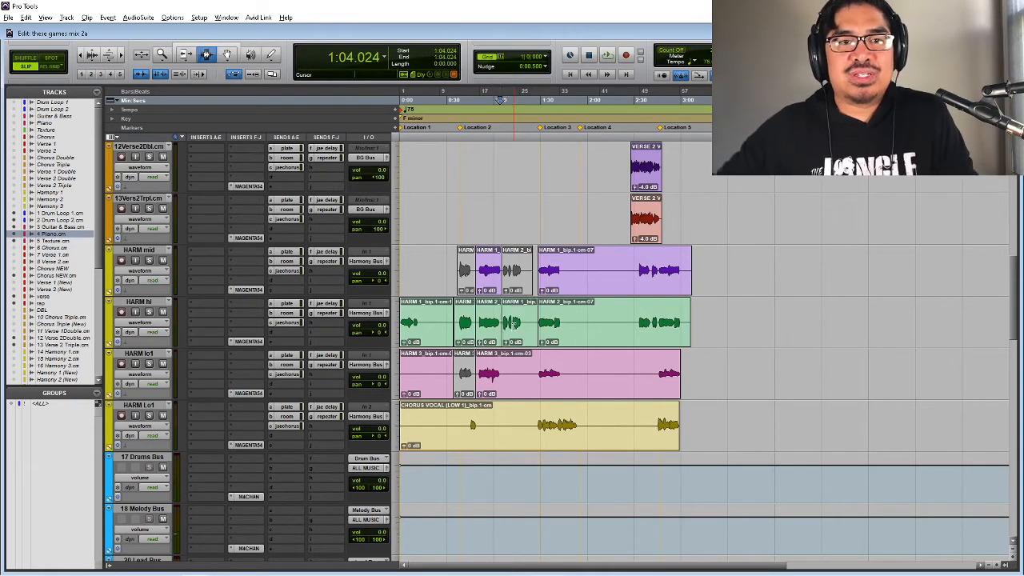
key(space)
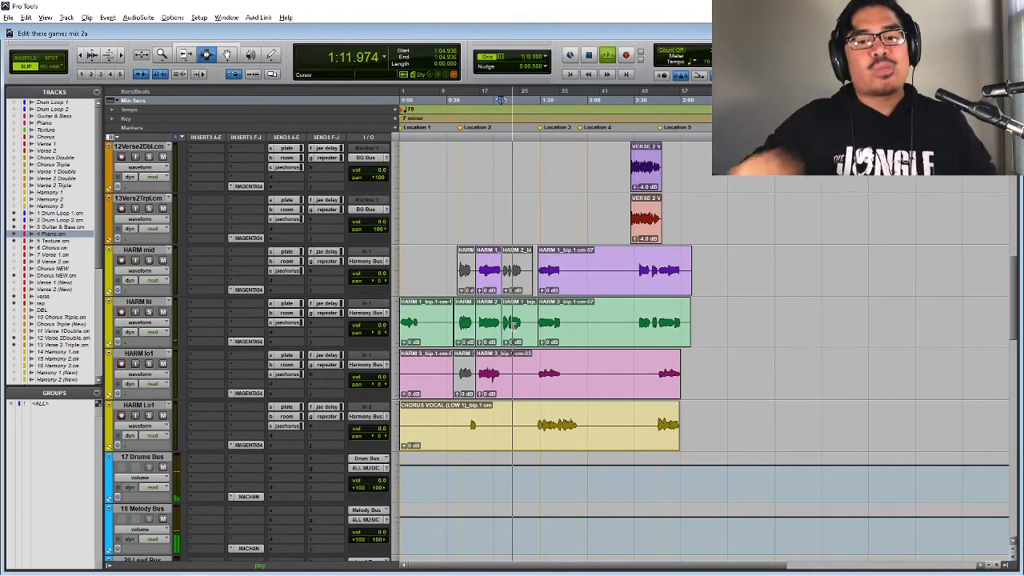
- Lower the gain of the HARM hi clip starting near 1:05 to -6.5 dB and play the passage again
key(space)
click(514, 326)
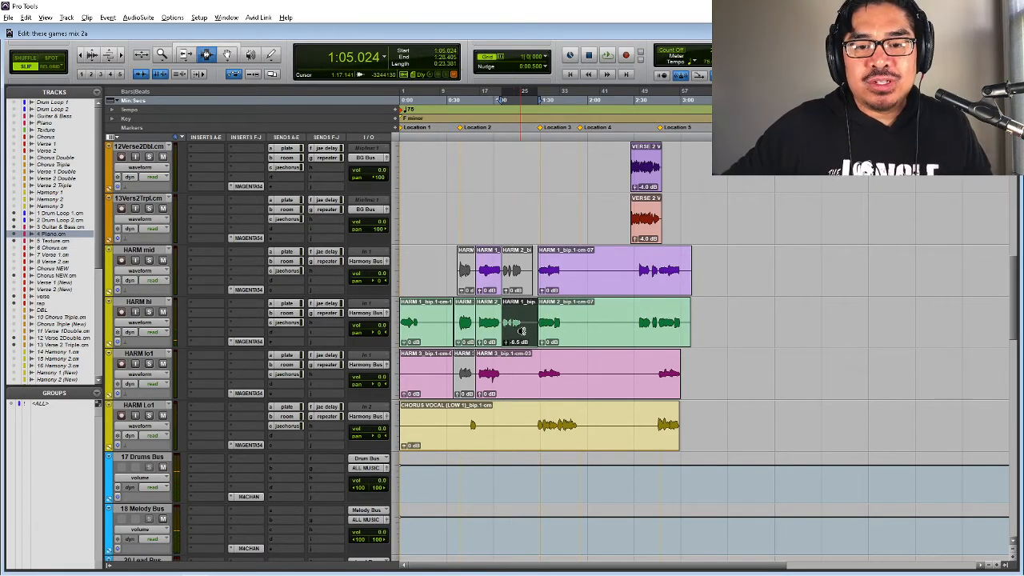
key(KP_1)
key(space)
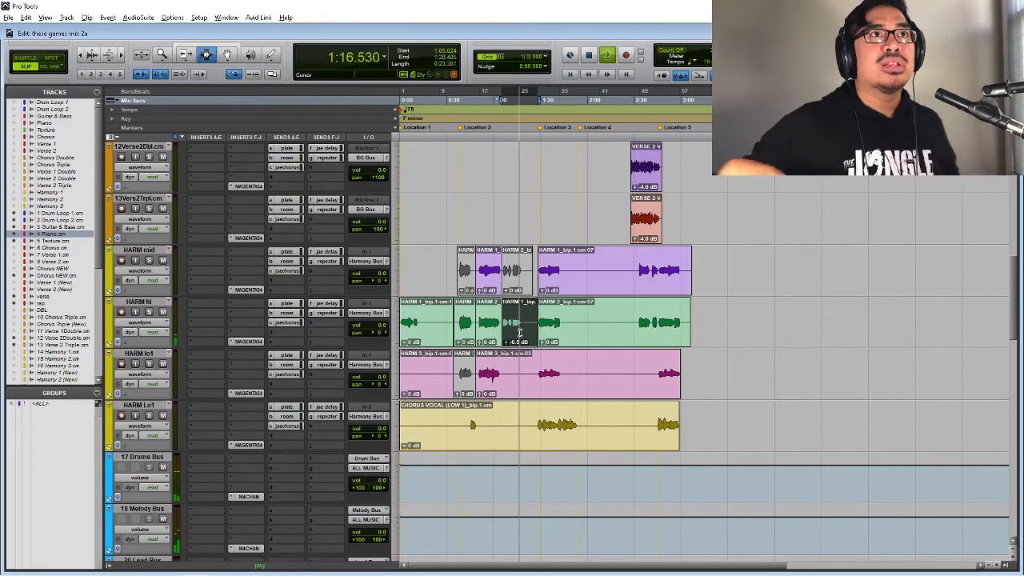
click(518, 329)
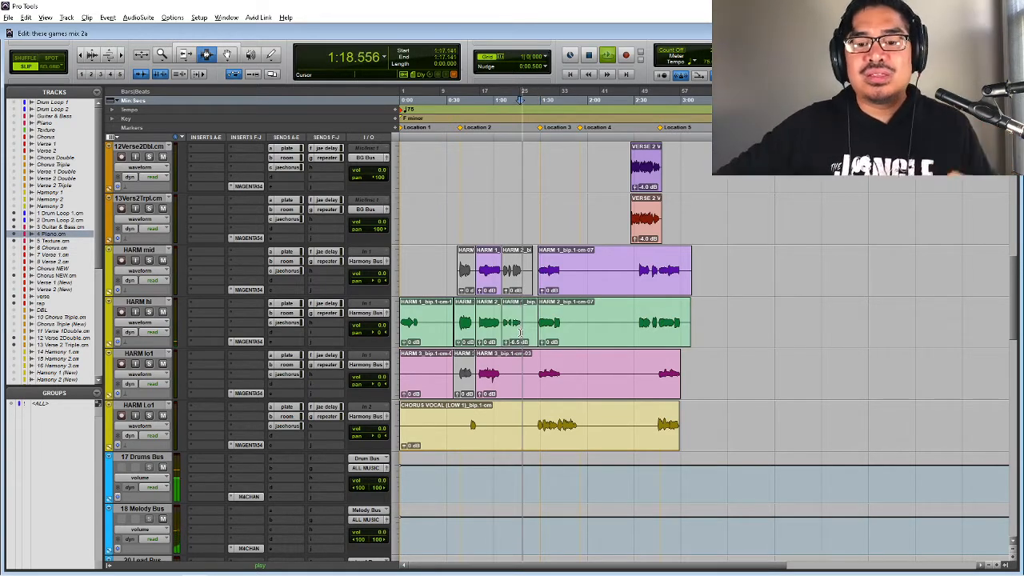
- Play the song from 1:28.064 to about 2:00 and review the second chorus and the rap entry across the vocal and harmony tracks
key(space)
click(537, 312)
key(space)
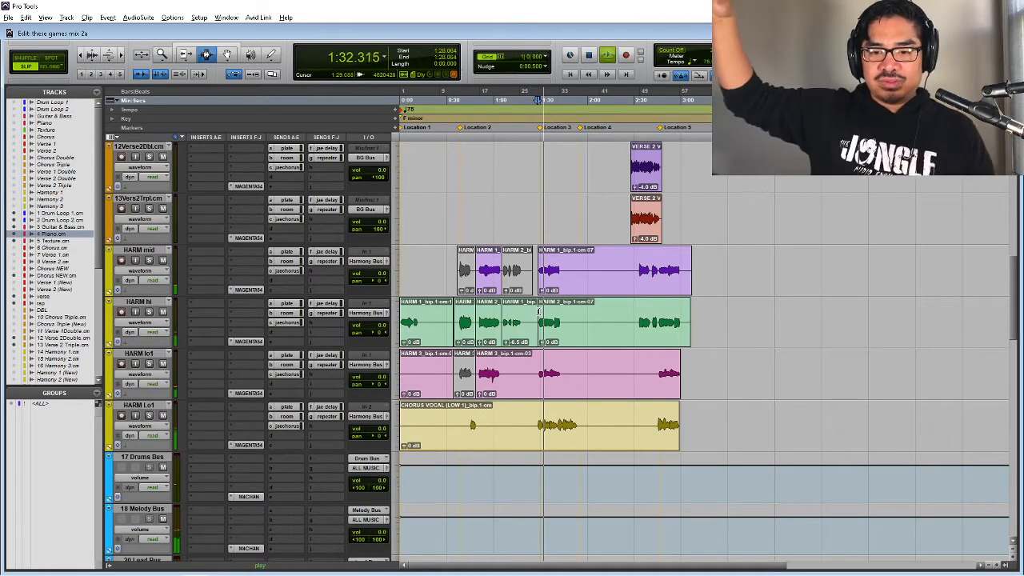
scroll(552, 280, up, 5)
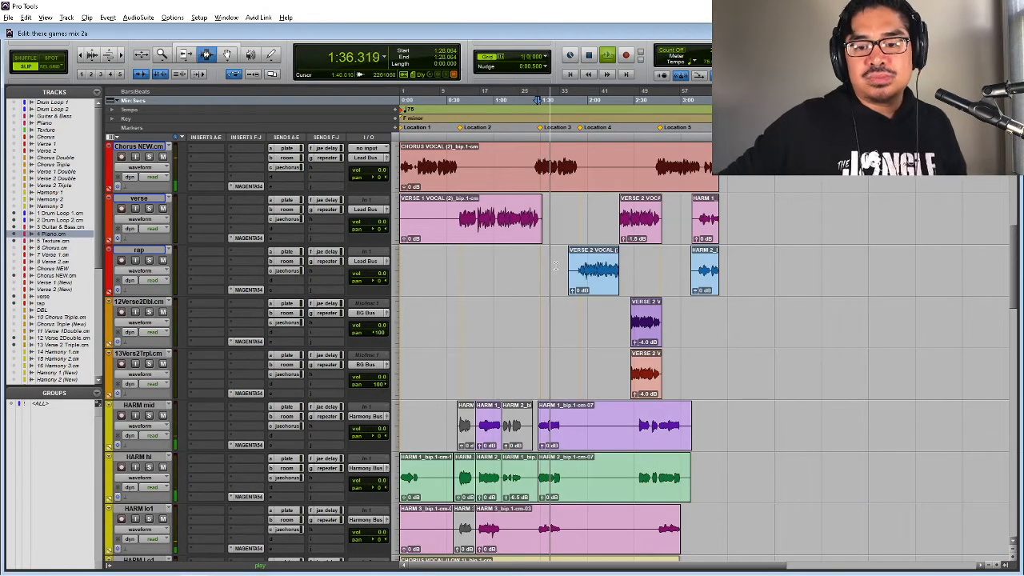
scroll(555, 265, down, 2)
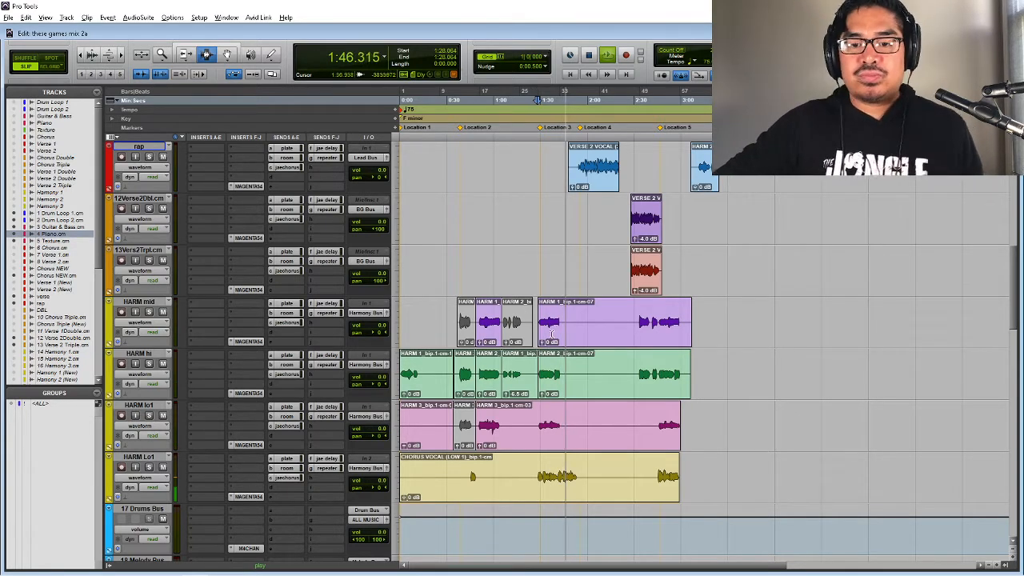
scroll(553, 332, up, 3)
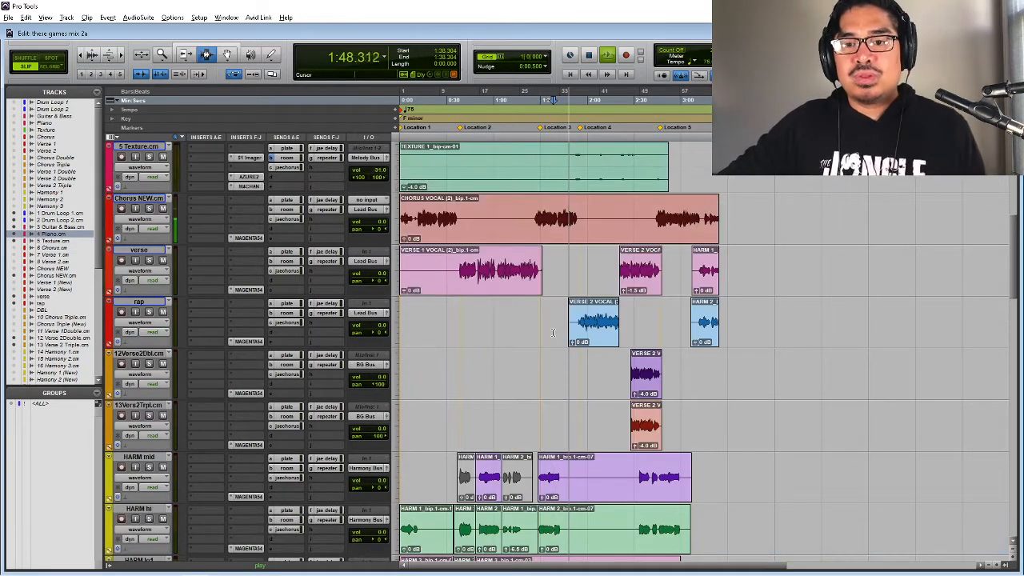
scroll(554, 329, up, 4)
scroll(555, 328, down, 2)
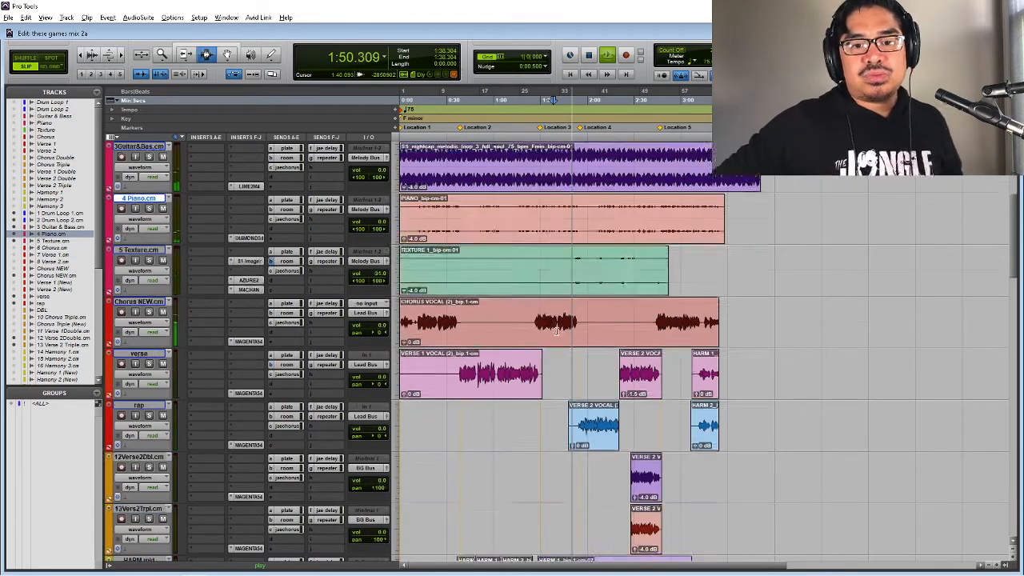
scroll(558, 329, up, 2)
scroll(558, 328, down, 3)
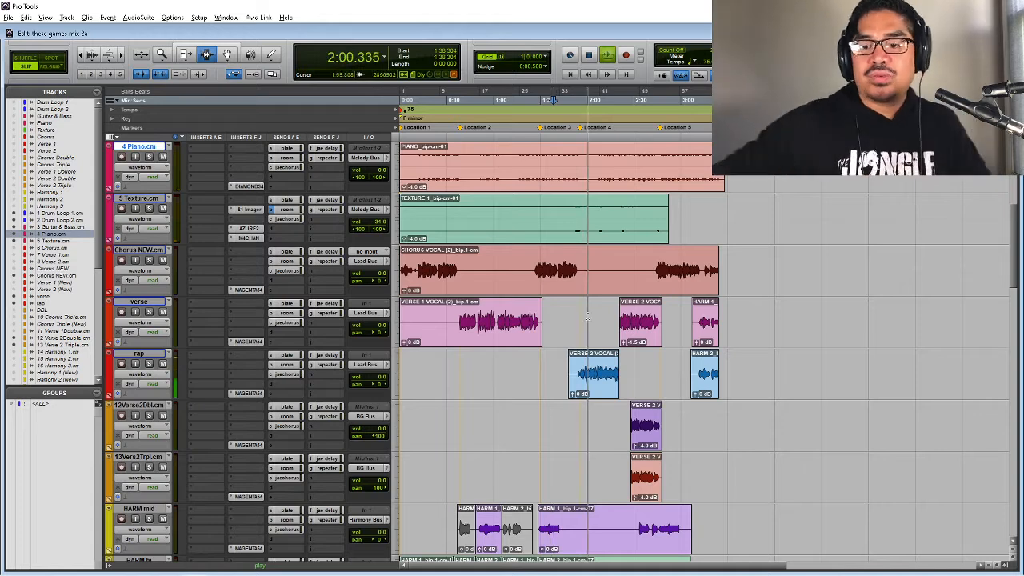
key(space)
- Play from 2:29.504 and, in M4, raise the rap dbl and rap trpl faders to about -7 dB
scroll(625, 389, down, 2)
scroll(625, 390, down, 3)
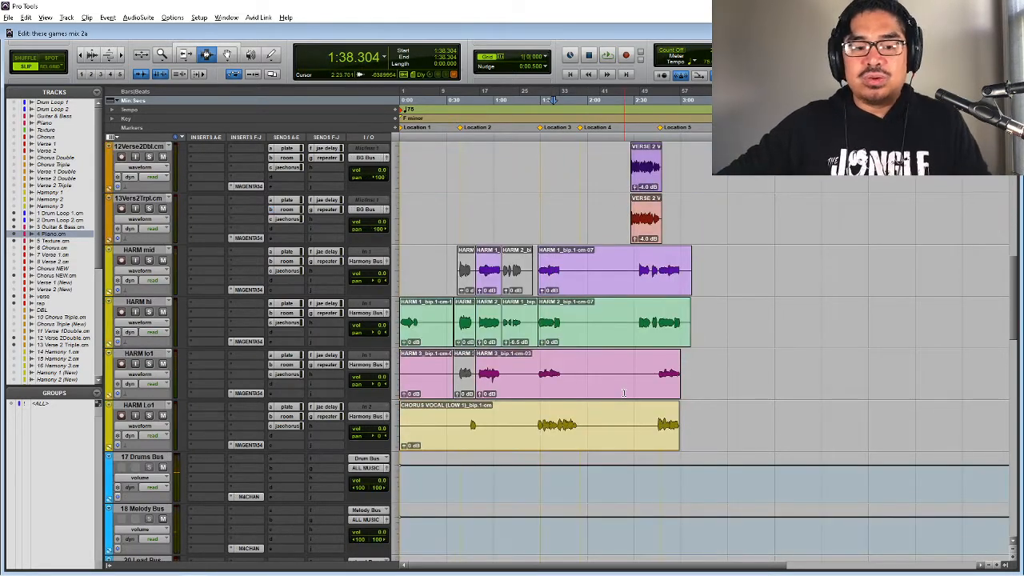
scroll(631, 133, up, 1)
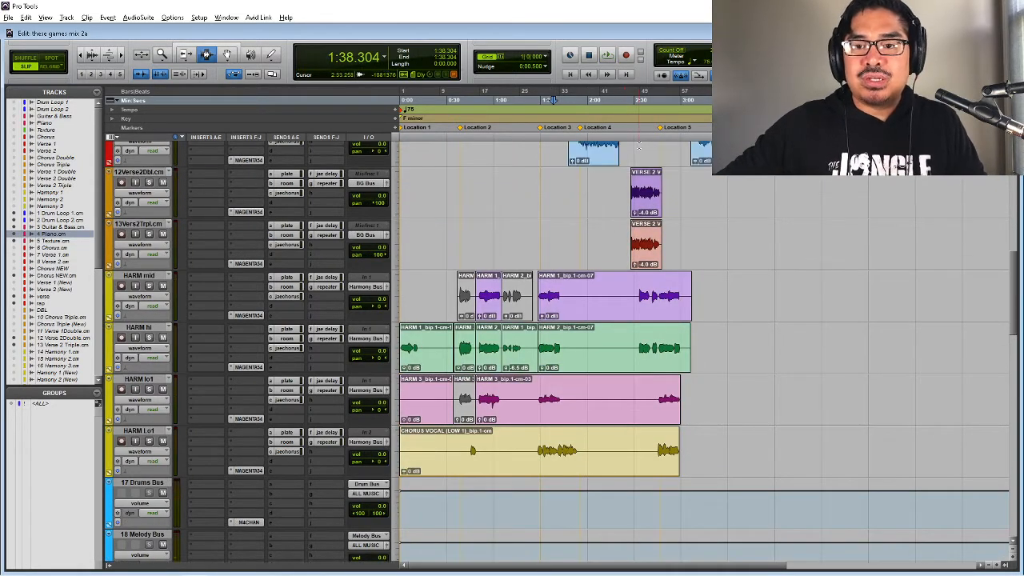
click(631, 112)
key(space)
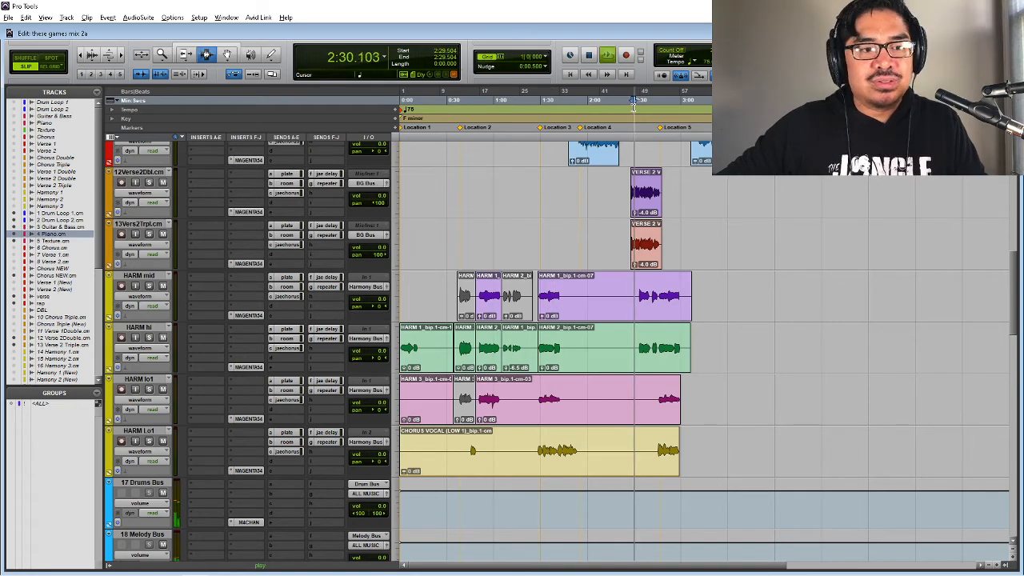
key(ctrl+equal)
key(alt+Tab)
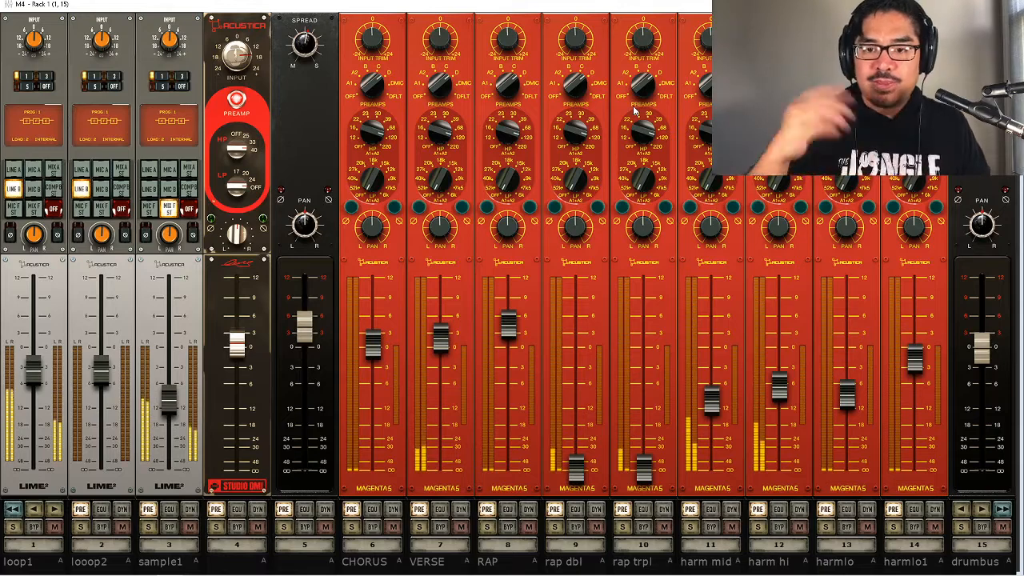
drag(576, 464, 588, 389)
drag(644, 464, 659, 402)
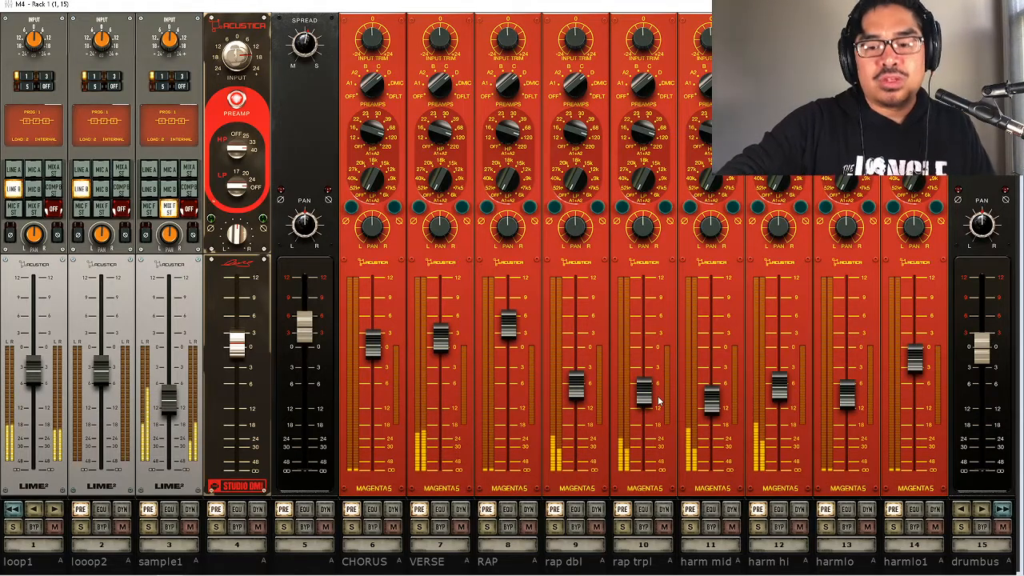
mouse_move(582, 390)
mouse_down()
mouse_move(588, 401)
mouse_move(584, 394)
mouse_up()
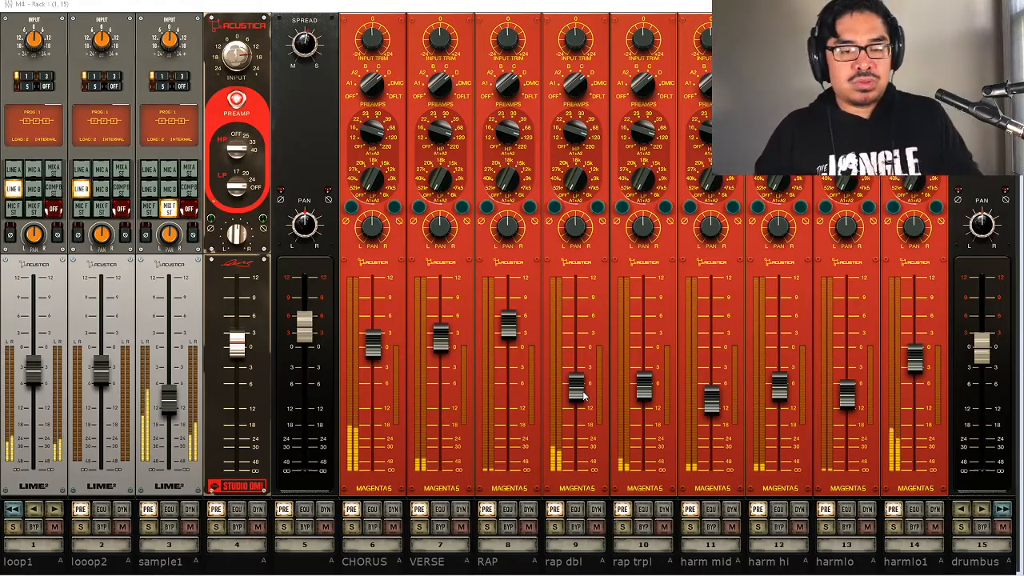
- Stop playback, return to the Pro Tools Edit window, and set the playback position to 0:00.000
key(alt+Tab)
key(alt+Tab)
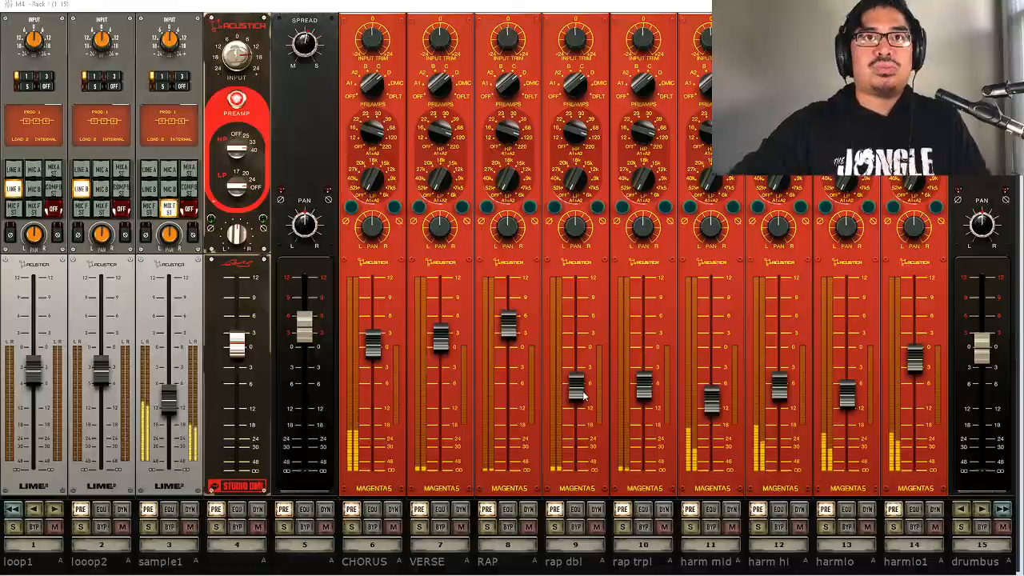
key(alt+Tab)
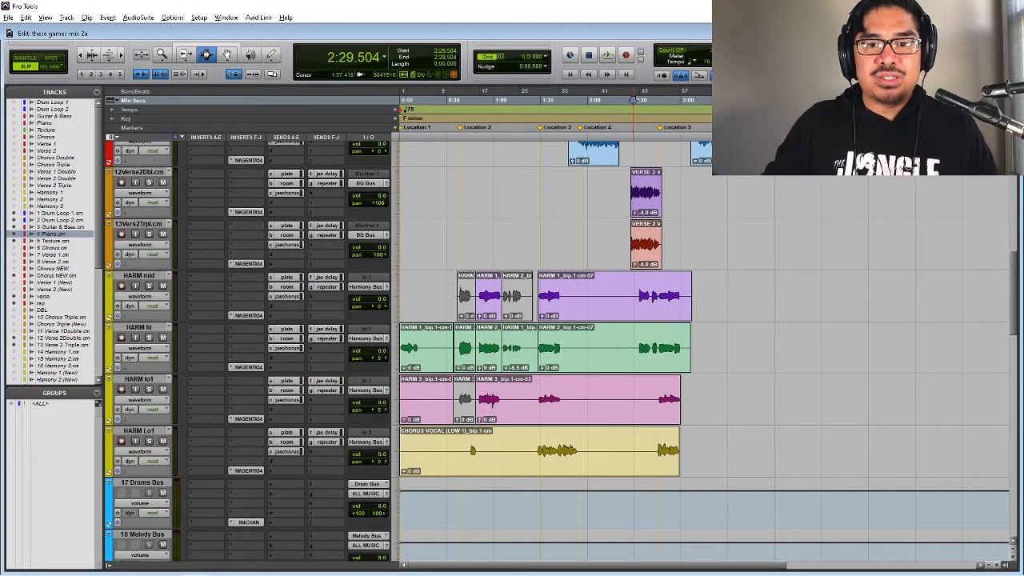
scroll(560, 352, up, 8)
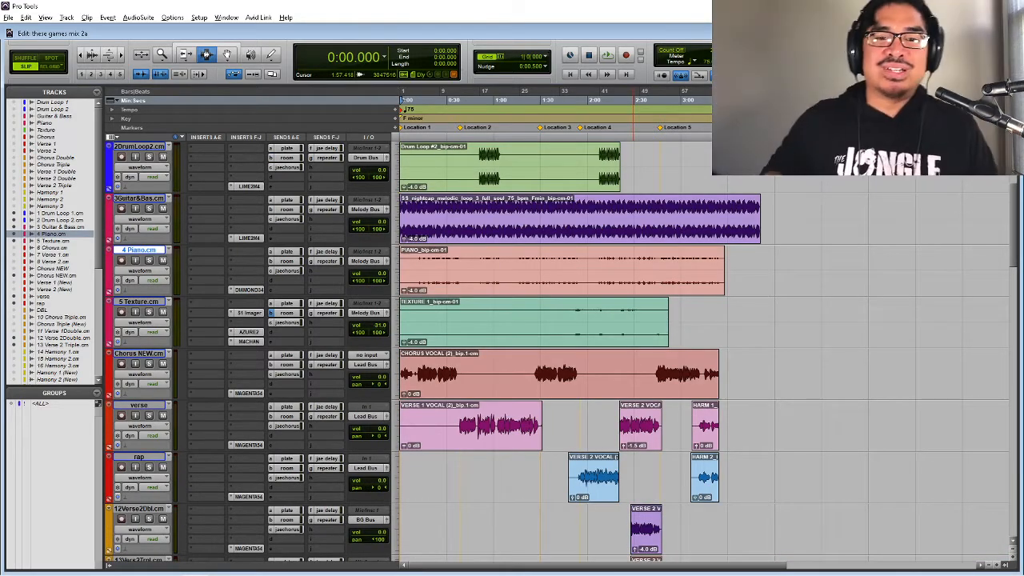
key(KP_Add)
key(KP_Add)
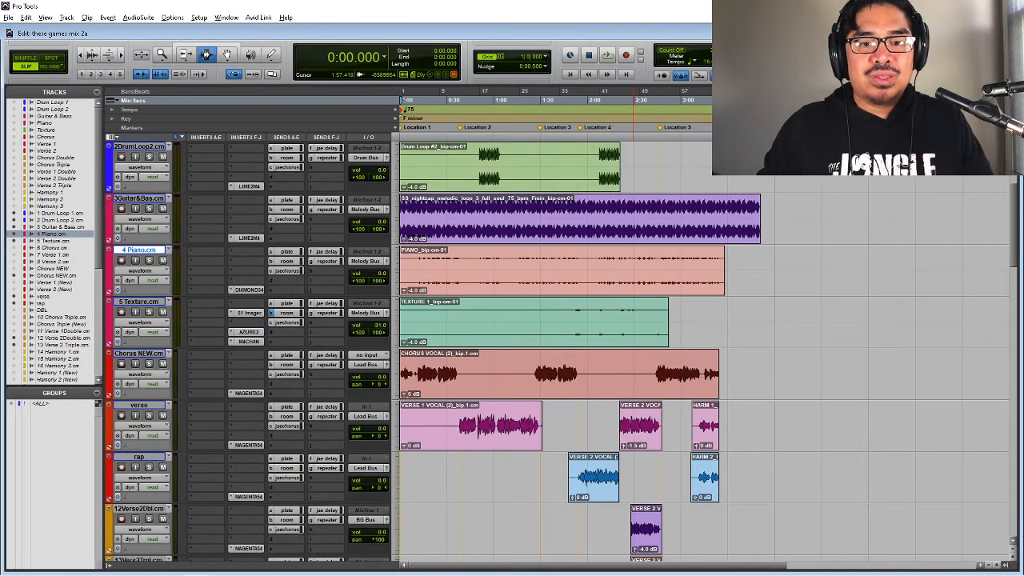
- Look over the instrument and vocal buses, the effects returns, and the master tracks
scroll(559, 351, down, 15)
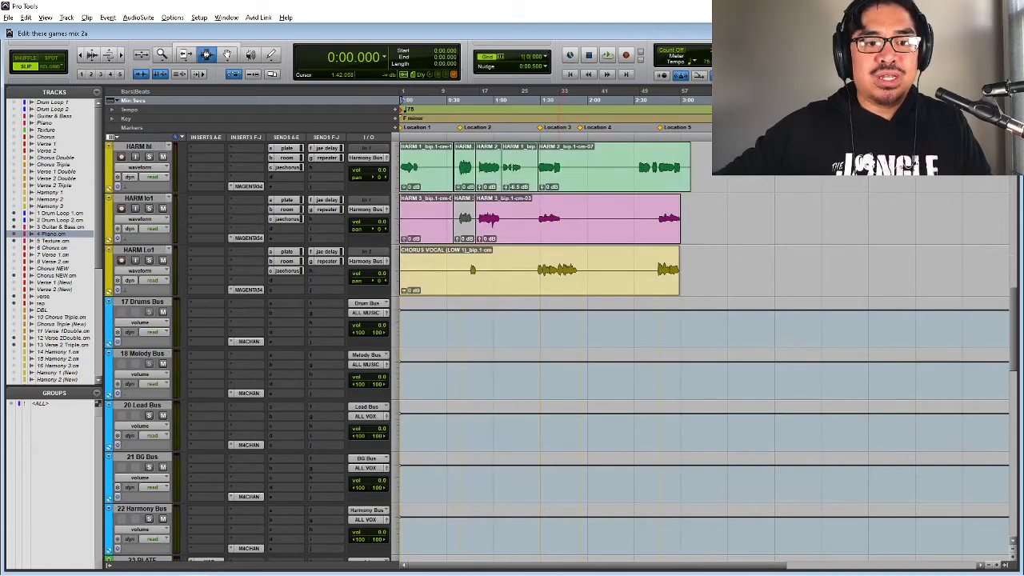
scroll(560, 352, down, 10)
scroll(559, 352, up, 3)
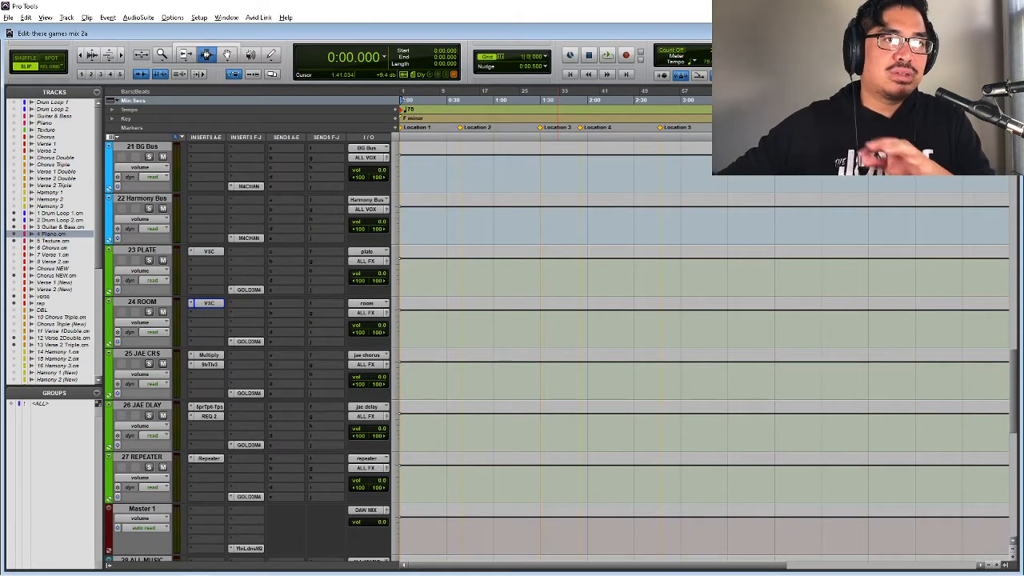
scroll(560, 352, down, 2)
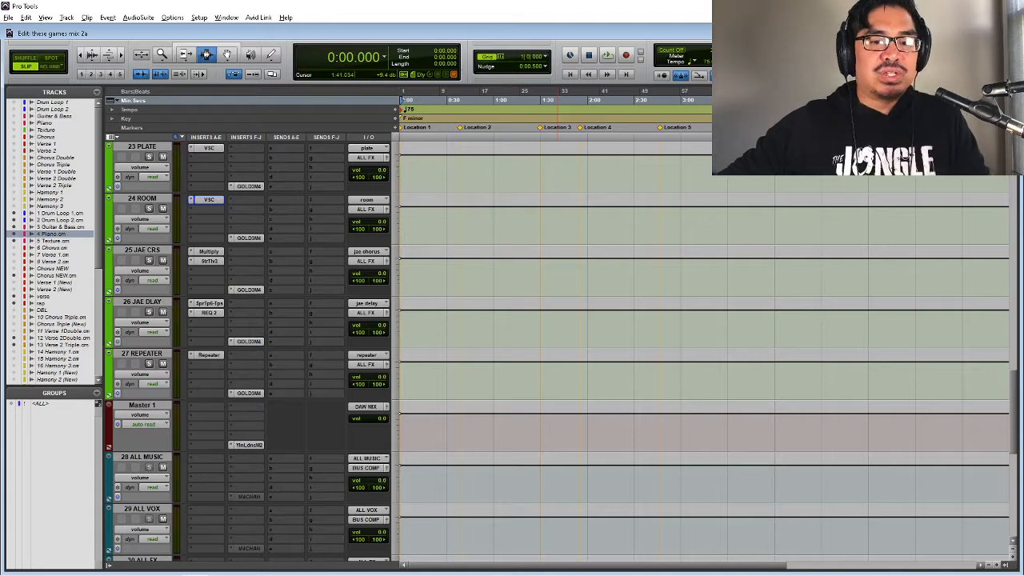
scroll(559, 352, up, 15)
scroll(560, 351, down, 12)
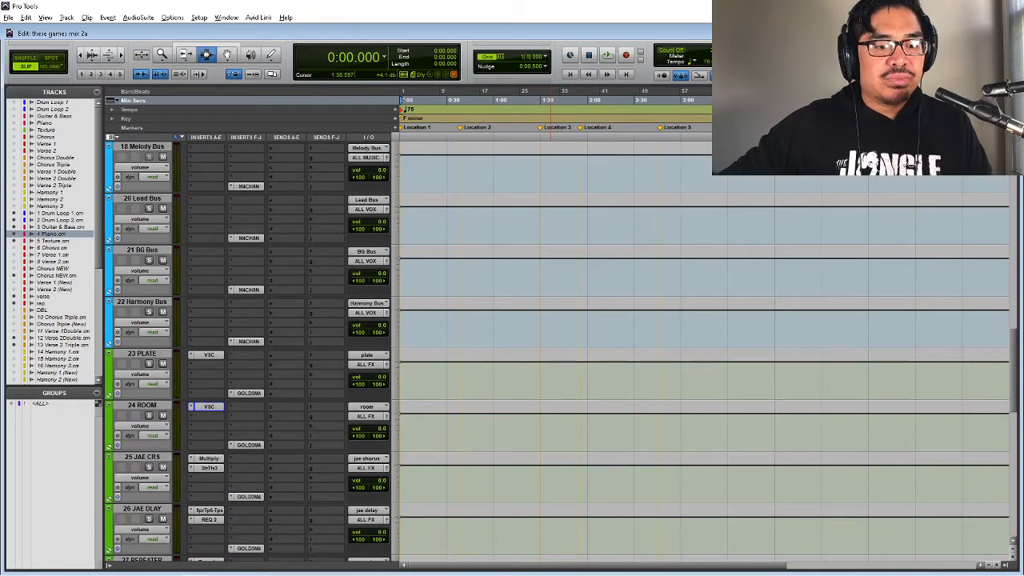
scroll(560, 352, down, 3)
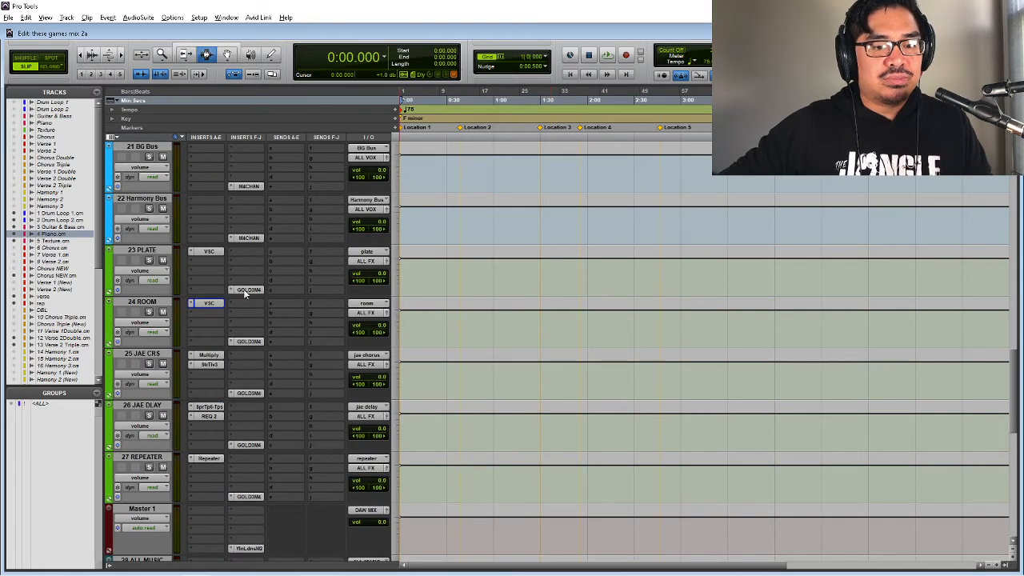
- Check the GOLD3M4 insert on 23 PLATE and look over the ALL MUSIC, ALL VOX, ALL FX and mastering tracks
click(247, 290)
click(248, 291)
scroll(247, 292, down, 7)
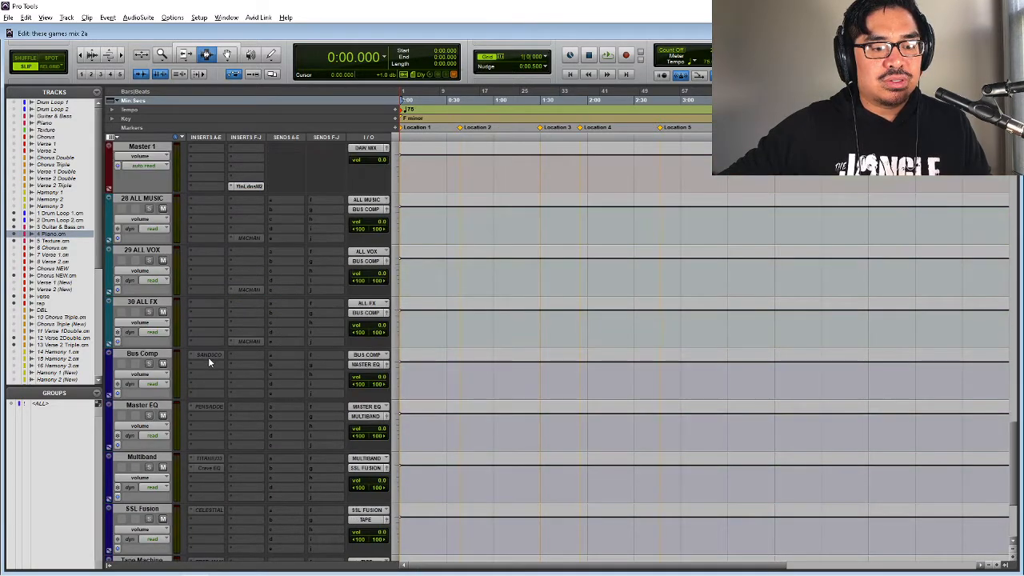
scroll(169, 349, up, 1)
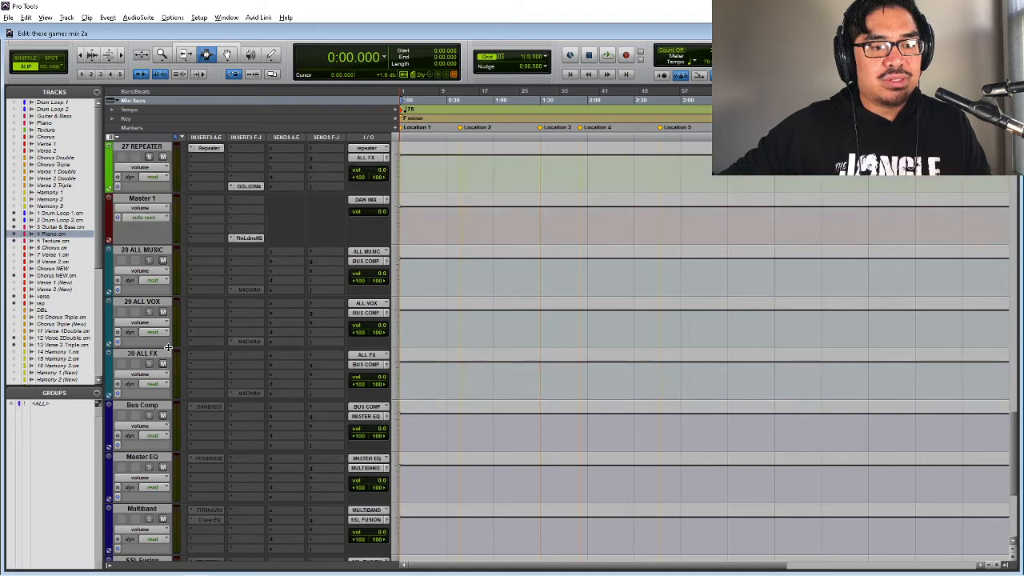
- Look over the vocal and harmony tracks and step through the Drums, Melody, Lead, BG and Harmony buses
scroll(168, 344, up, 15)
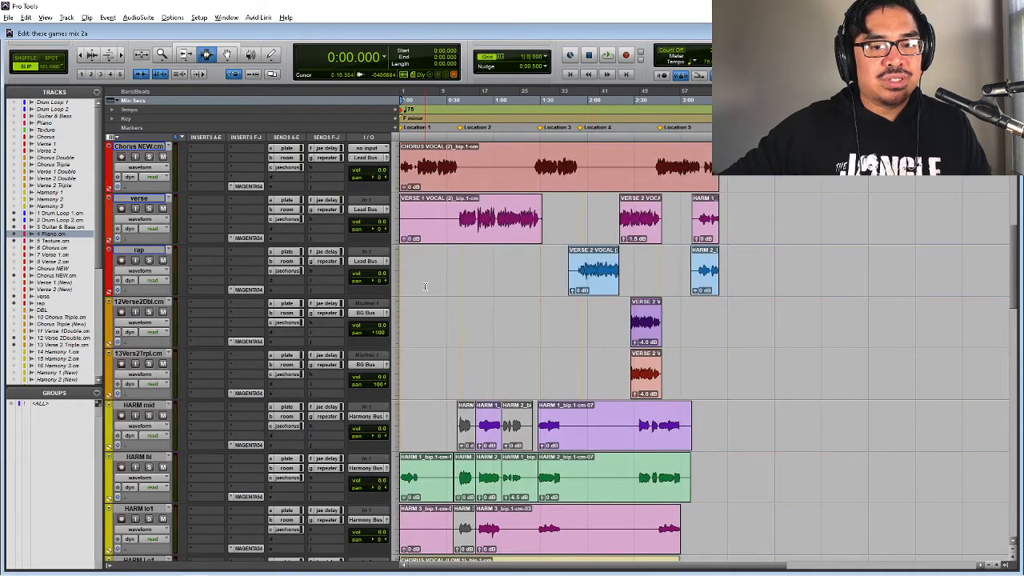
scroll(425, 286, down, 6)
scroll(422, 289, up, 8)
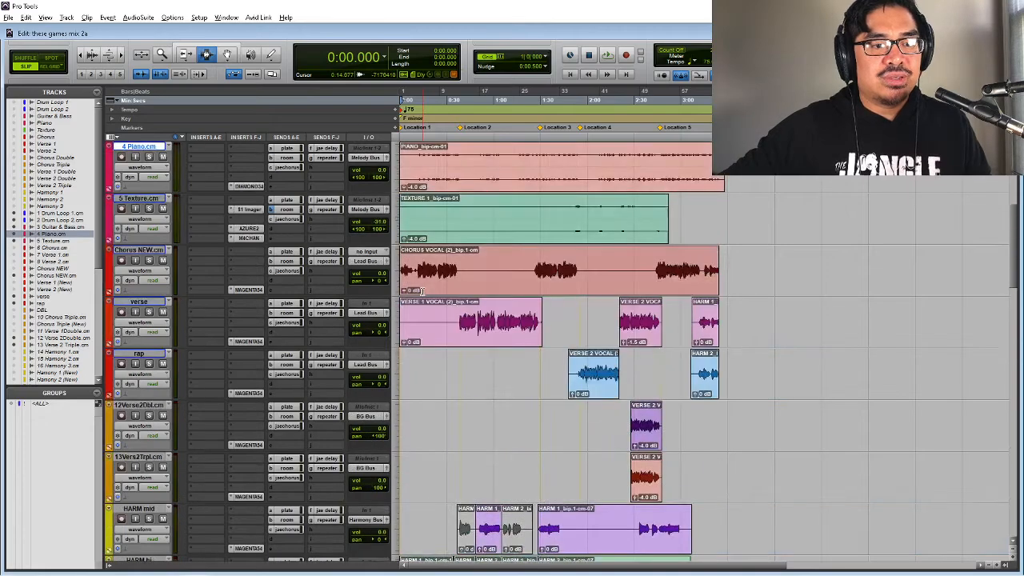
scroll(283, 174, down, 4)
scroll(183, 213, down, 4)
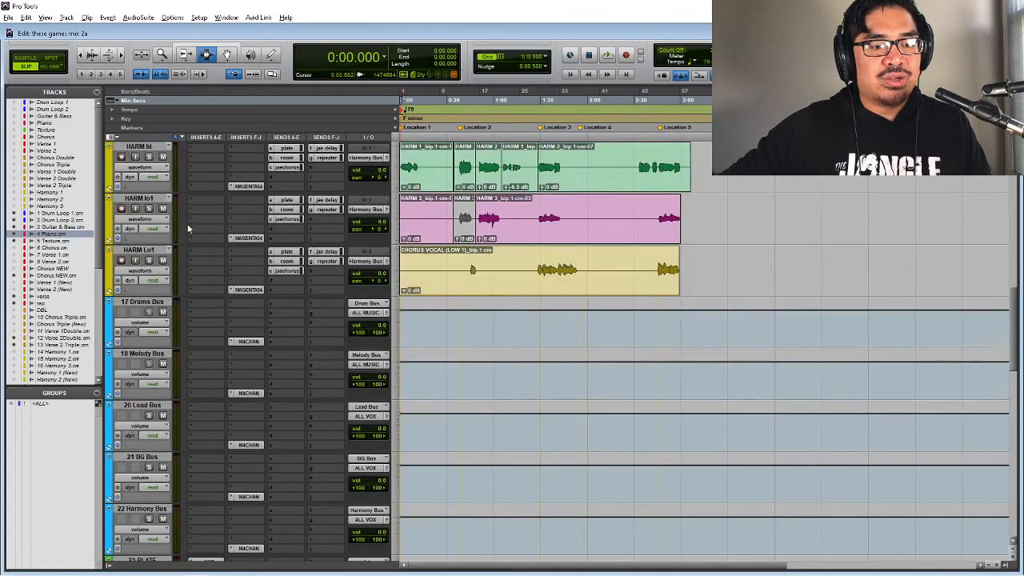
click(141, 304)
click(137, 354)
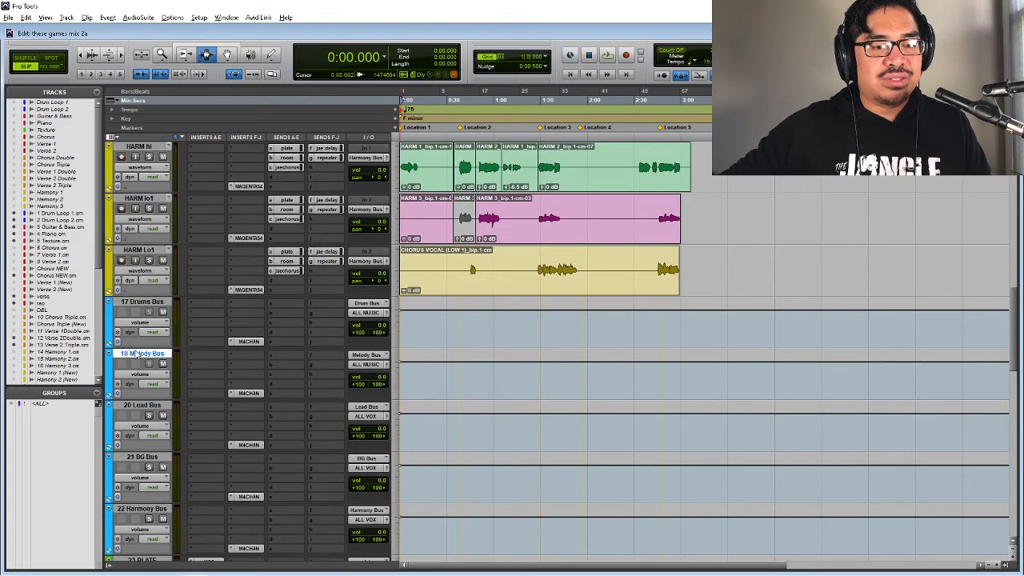
scroll(141, 360, down, 1)
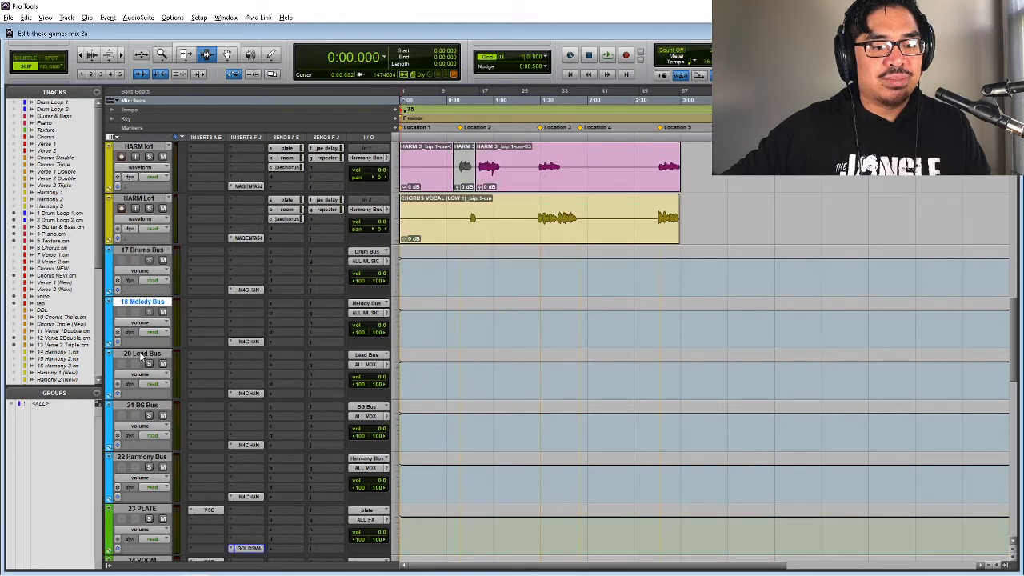
click(141, 355)
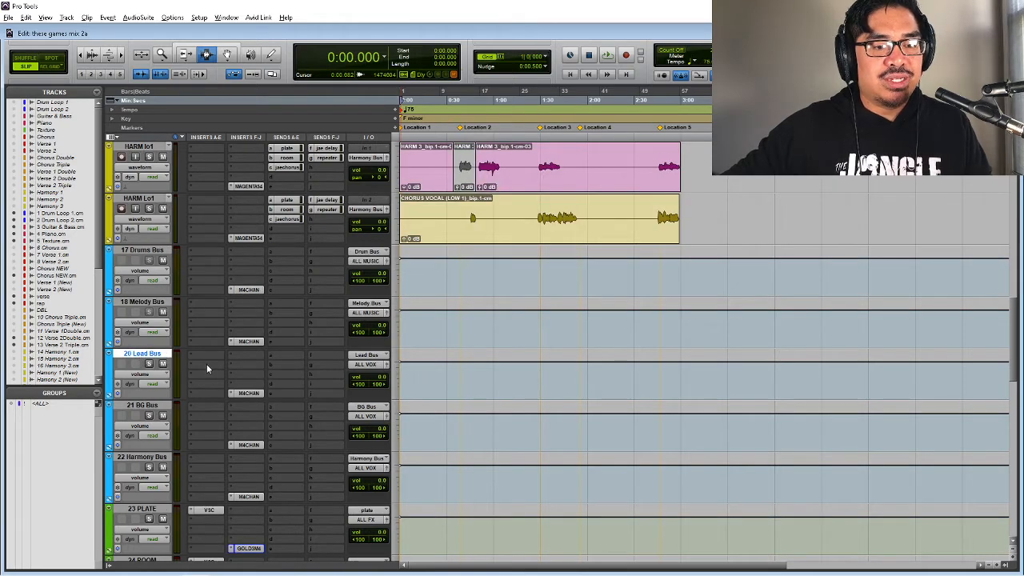
scroll(207, 366, up, 1)
scroll(206, 365, down, 1)
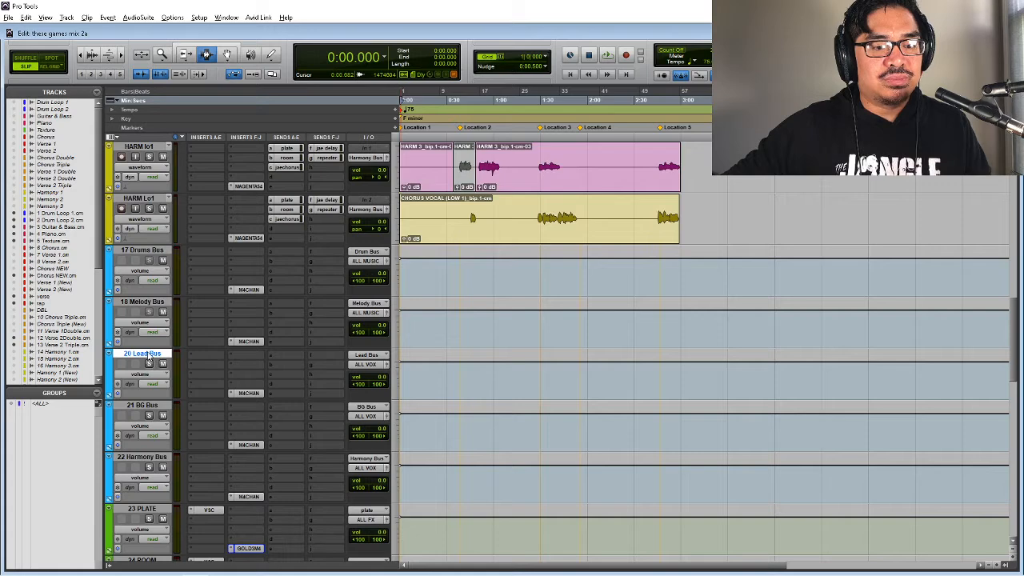
click(145, 406)
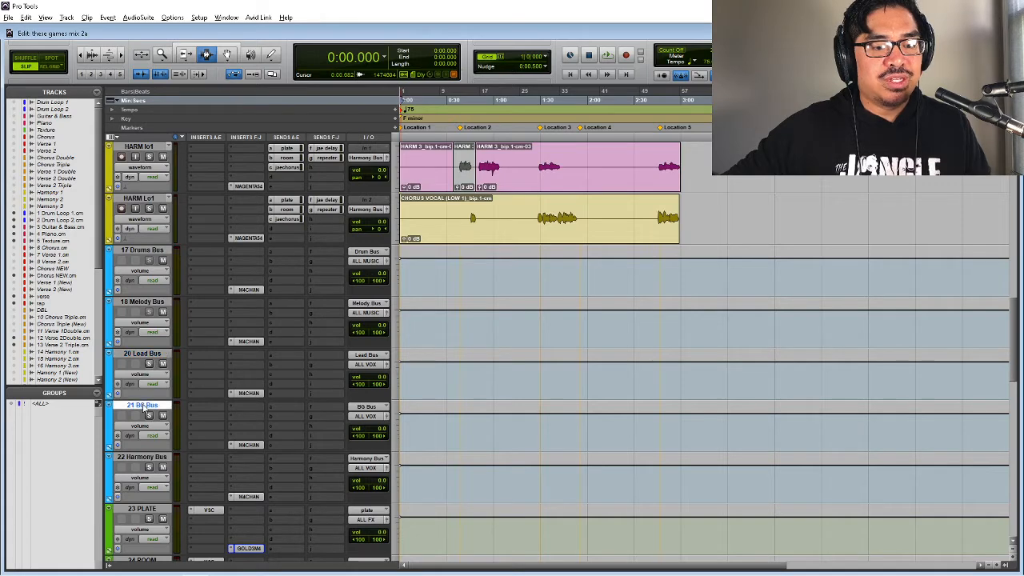
click(160, 459)
scroll(301, 392, up, 1)
scroll(301, 393, down, 5)
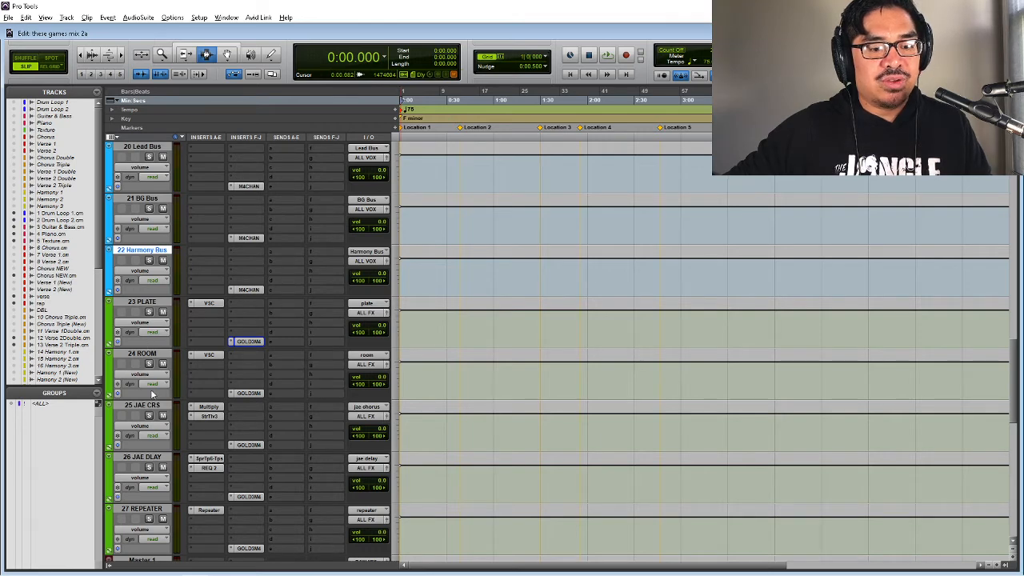
- Step through the ALL MUSIC, ALL VOX, ALL FX and Bus Comp tracks and look over the mastering chain down to PRINT
scroll(152, 396, down, 4)
scroll(176, 248, down, 1)
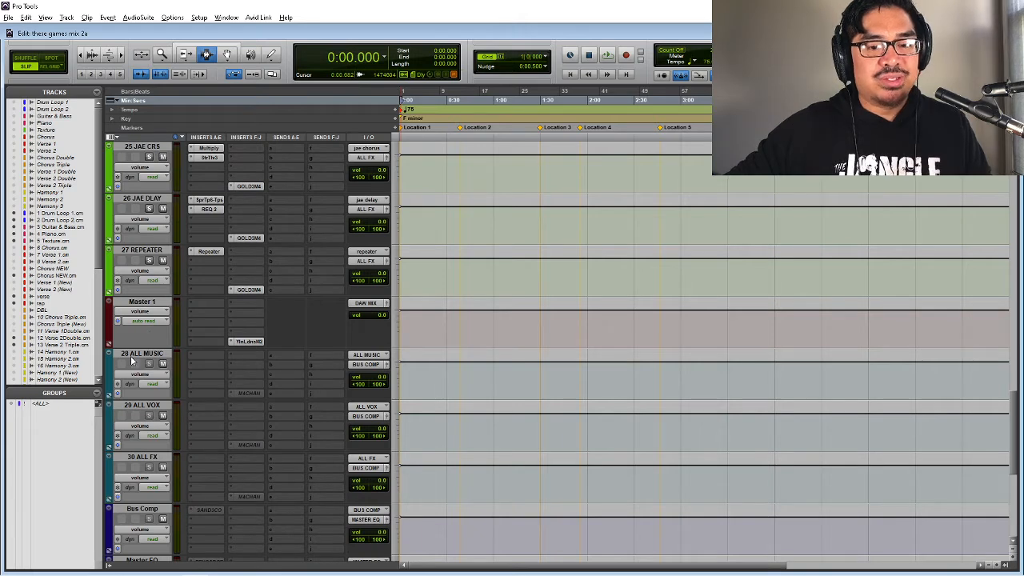
click(152, 355)
click(139, 406)
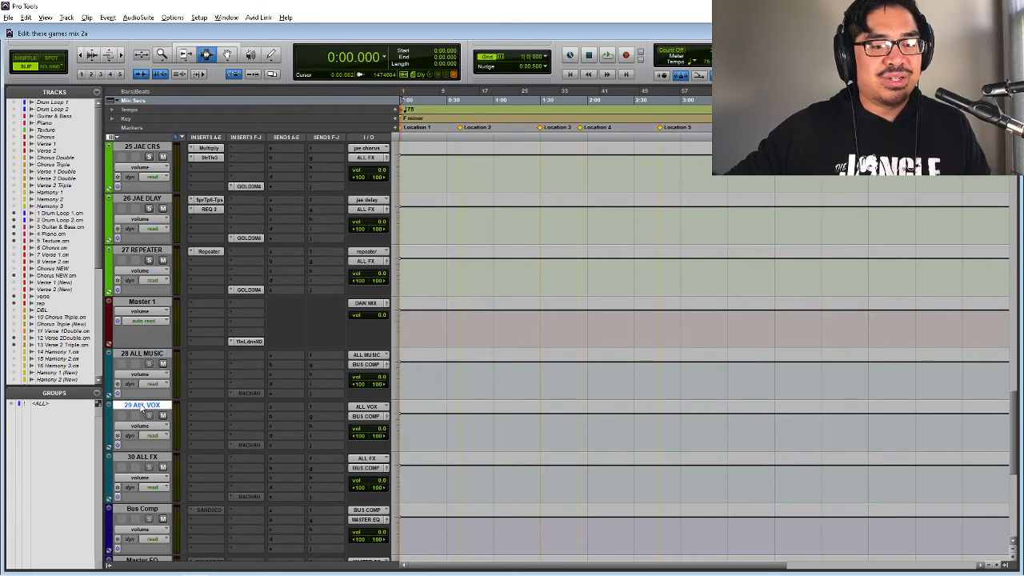
click(141, 457)
scroll(141, 460, down, 2)
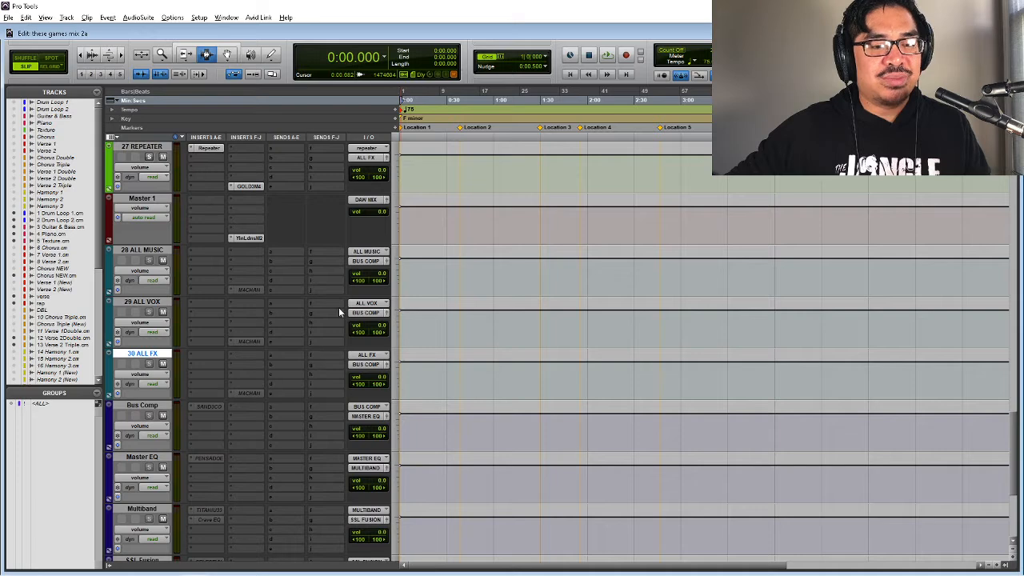
click(141, 406)
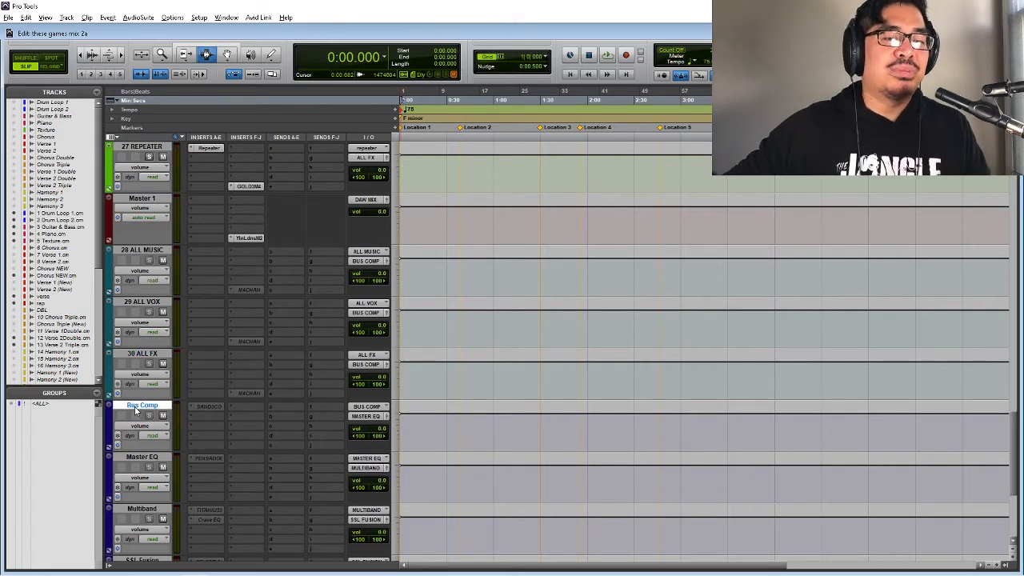
scroll(140, 387, down, 2)
scroll(140, 415, down, 2)
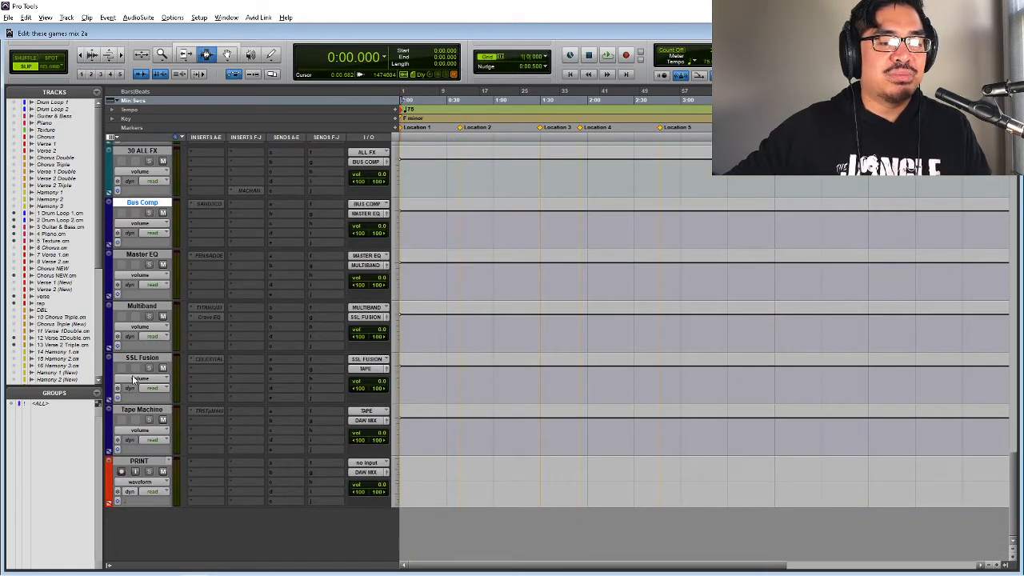
- Select all the bus tracks from 17 Drums Bus through 22 Harmony Bus
scroll(135, 382, up, 18)
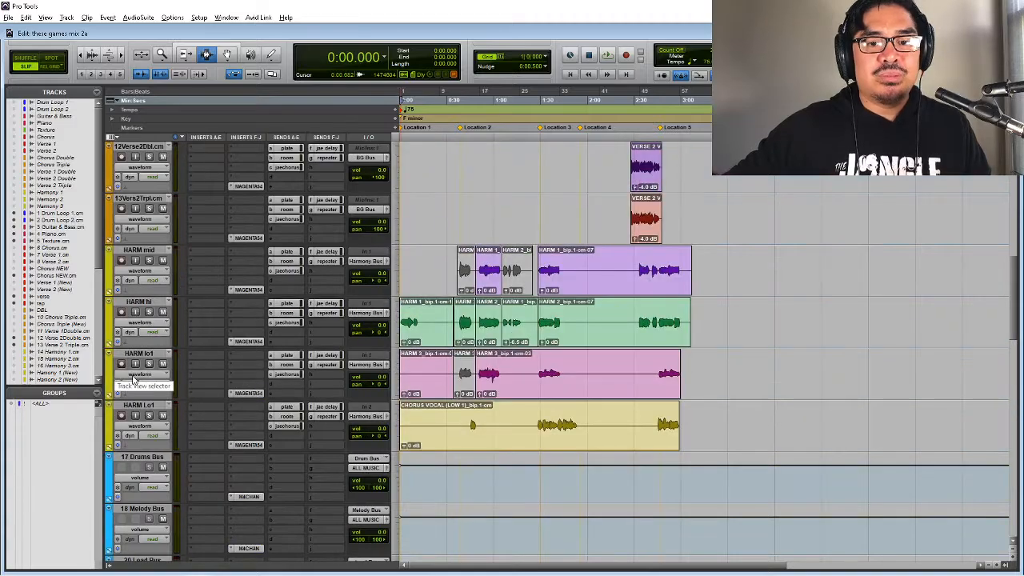
scroll(134, 381, up, 5)
scroll(133, 383, down, 15)
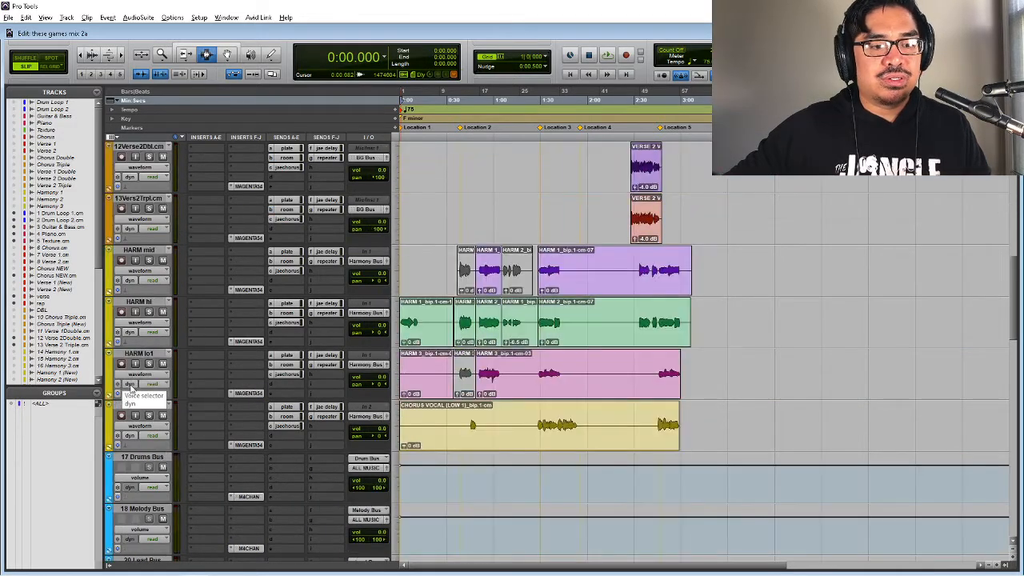
click(134, 406)
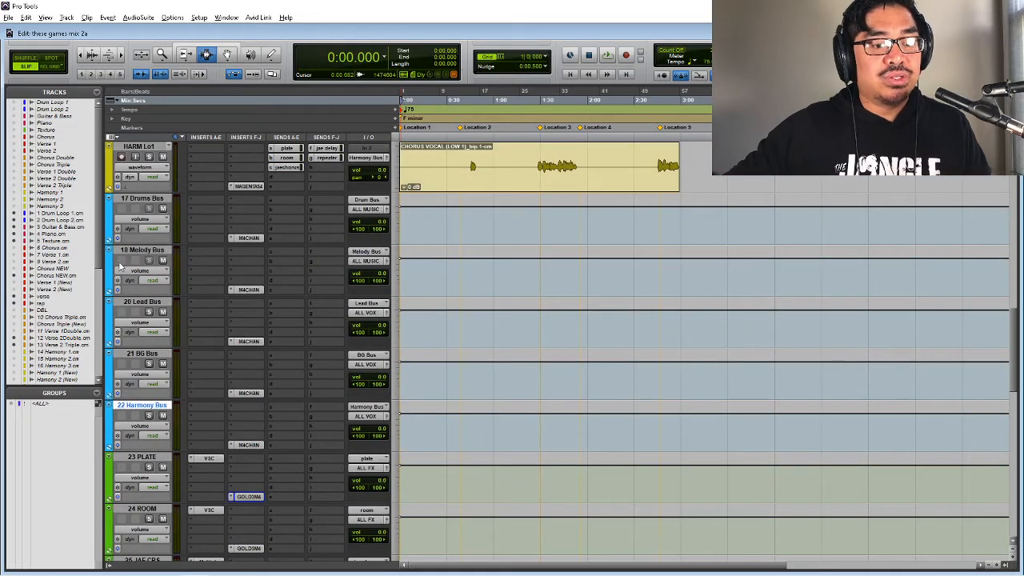
shift+click(138, 199)
scroll(196, 332, up, 1)
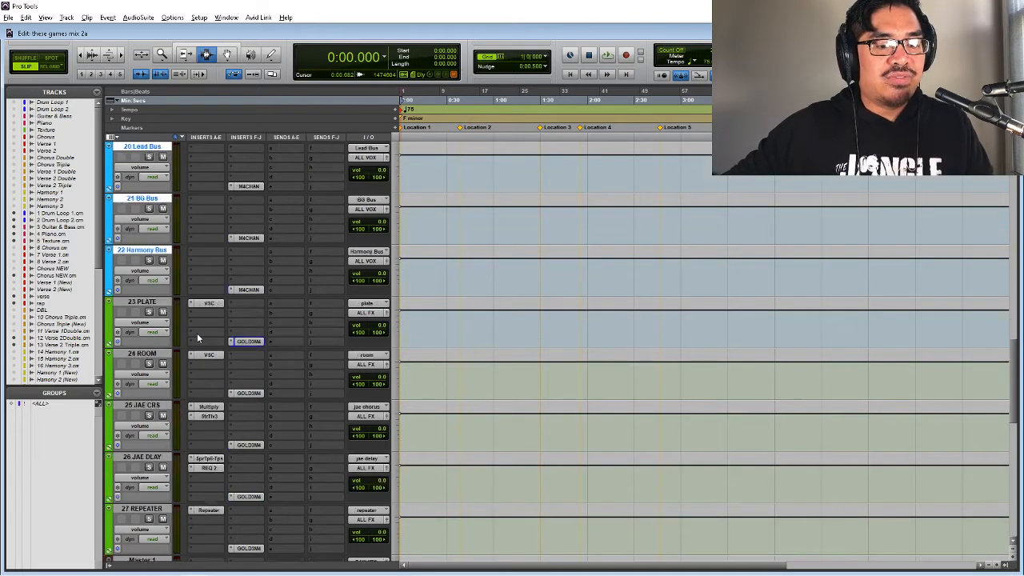
scroll(215, 333, down, 2)
scroll(214, 332, up, 2)
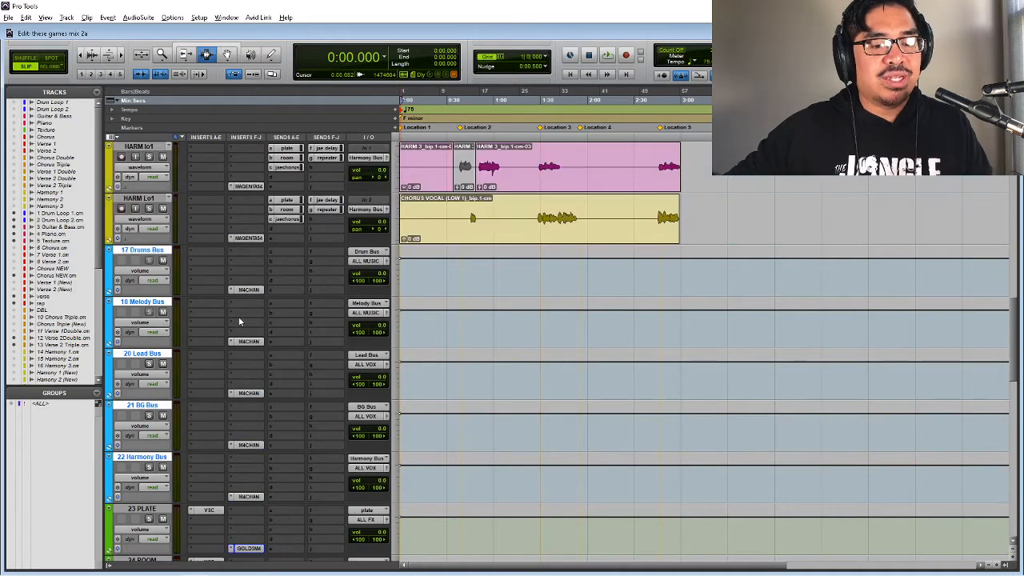
- Insert the stereo AMETHYST3PRE plug-in on all selected buses, in the slot directly above M4CHAN
click(242, 281)
click(260, 293)
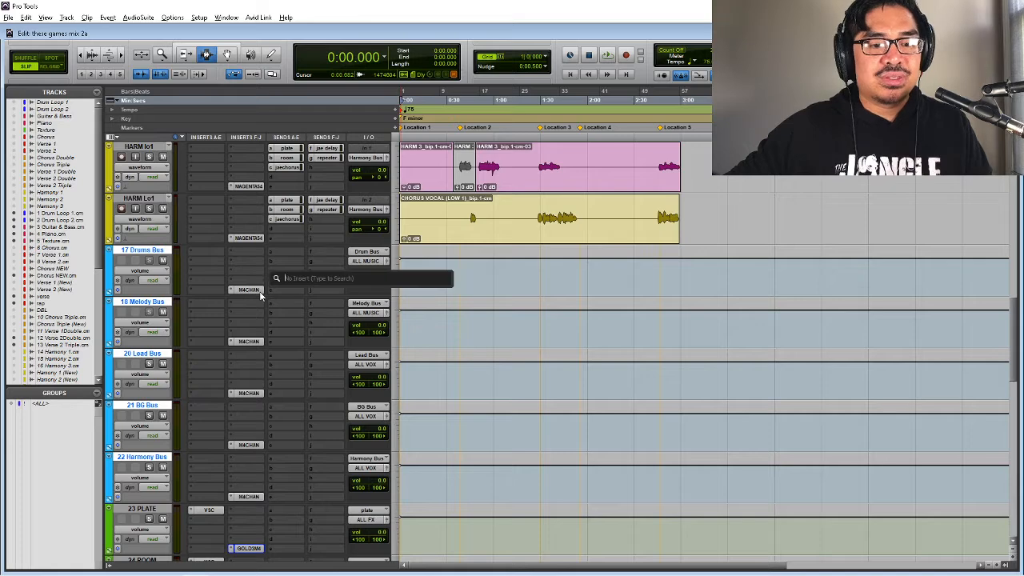
text(amethy)
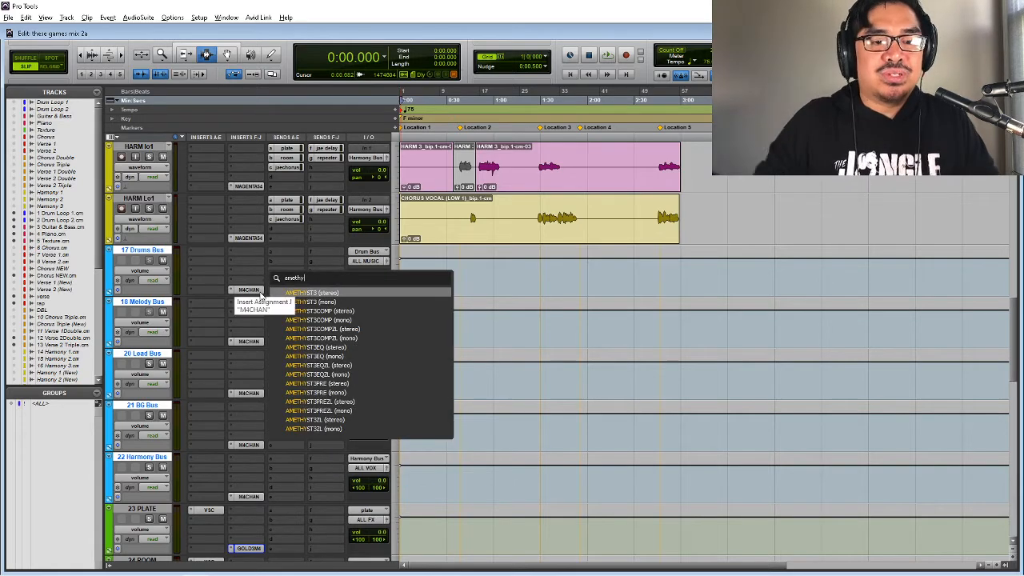
key(Down)
key(Down)
key(Down)
key(Down)
key(Down)
key(Down)
key(Down)
key(Down)
key(Down)
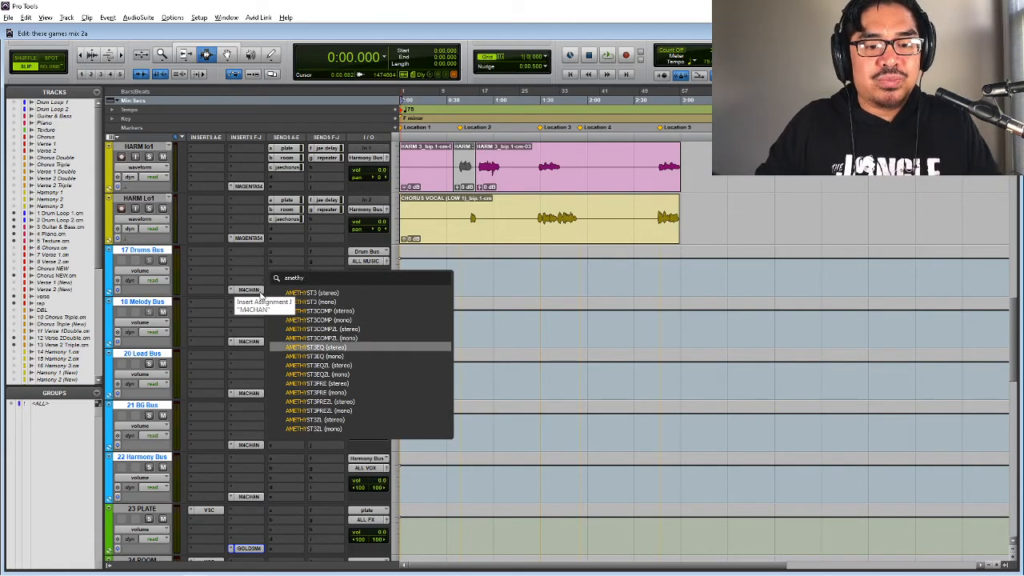
key(Return)
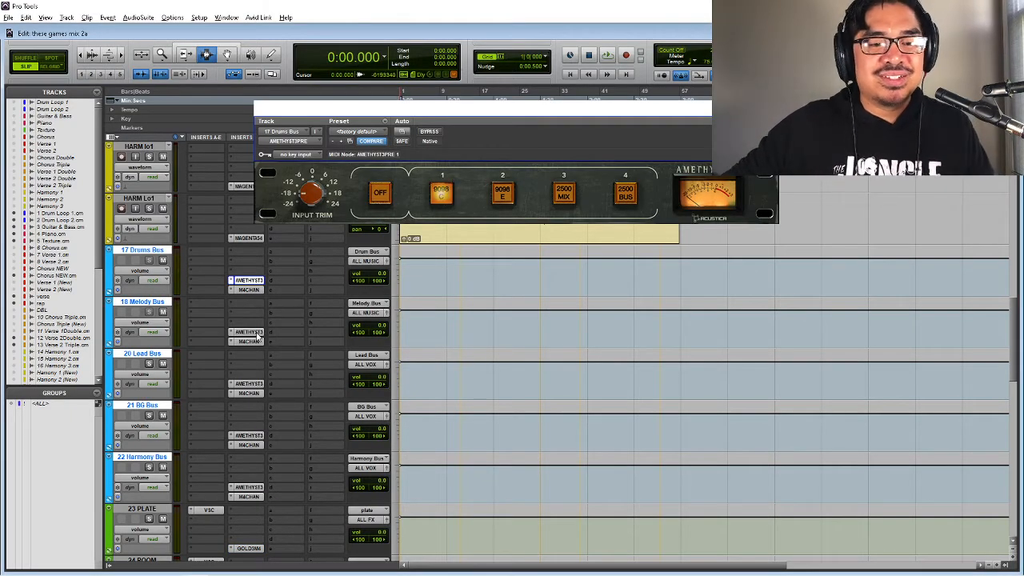
- Choose the 9098 C preamp in AMETHYST3PRE on the Drums, Melody, Lead and BG buses, and close the plug-in window
click(254, 335)
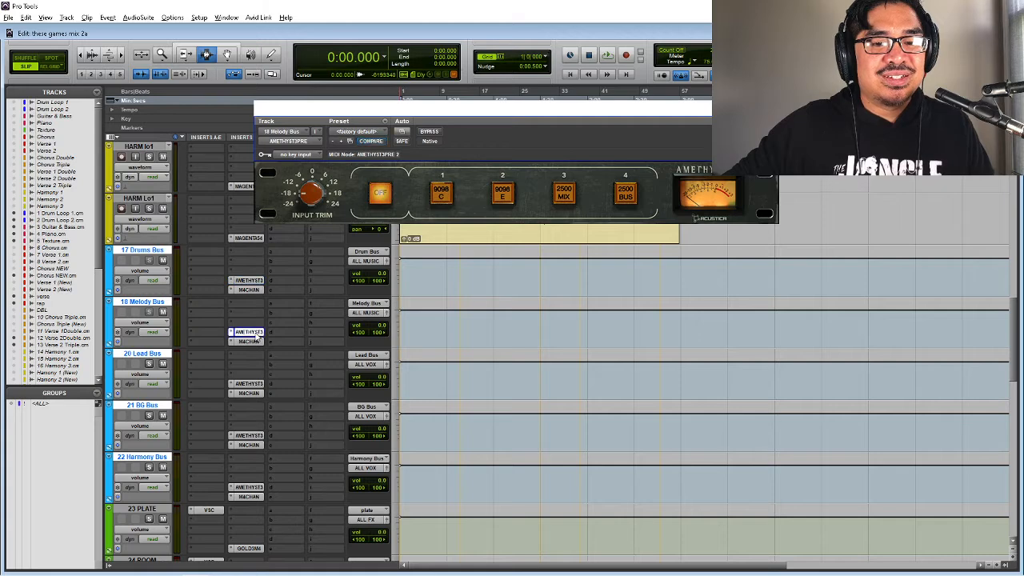
click(436, 196)
click(252, 385)
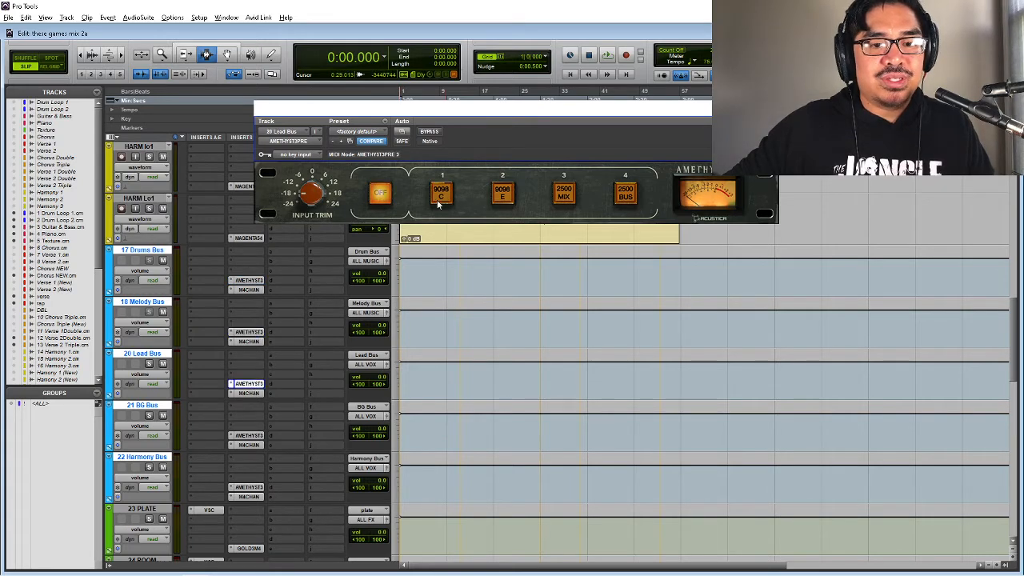
click(249, 437)
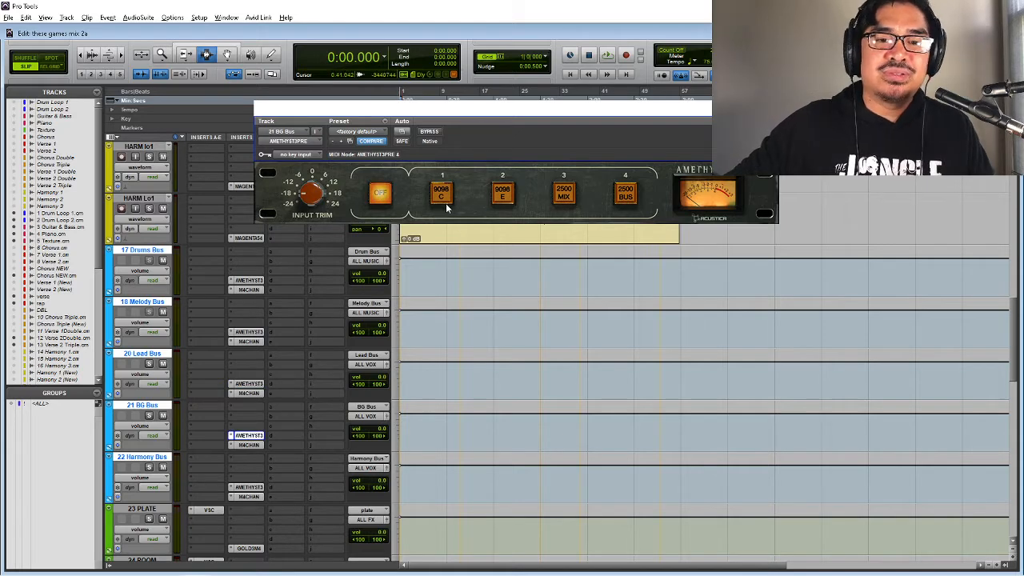
click(445, 195)
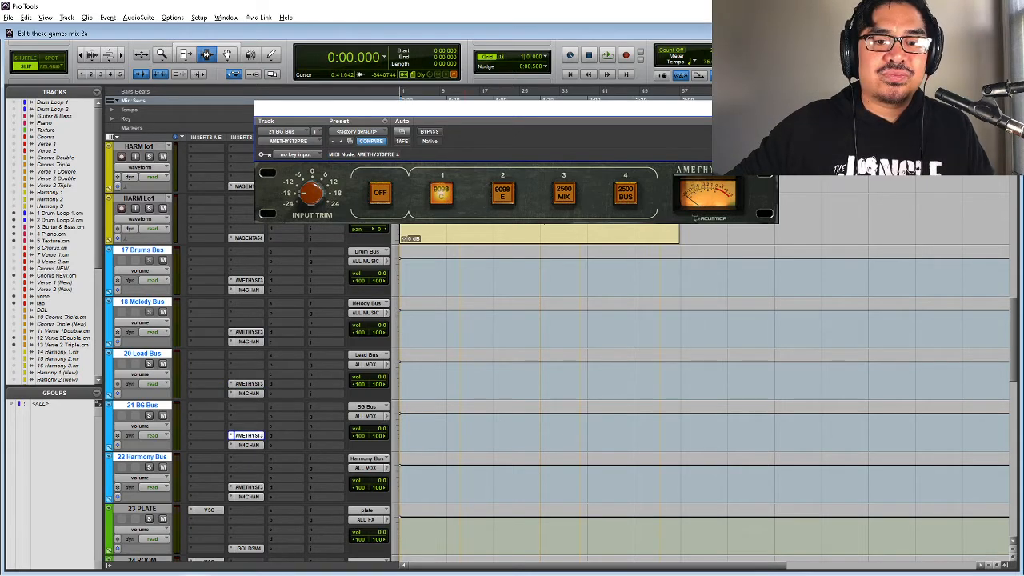
click(767, 108)
- Play the song briefly from the start, stop it, and set the playback position to 0:38.400 at Location 2
scroll(482, 357, down, 8)
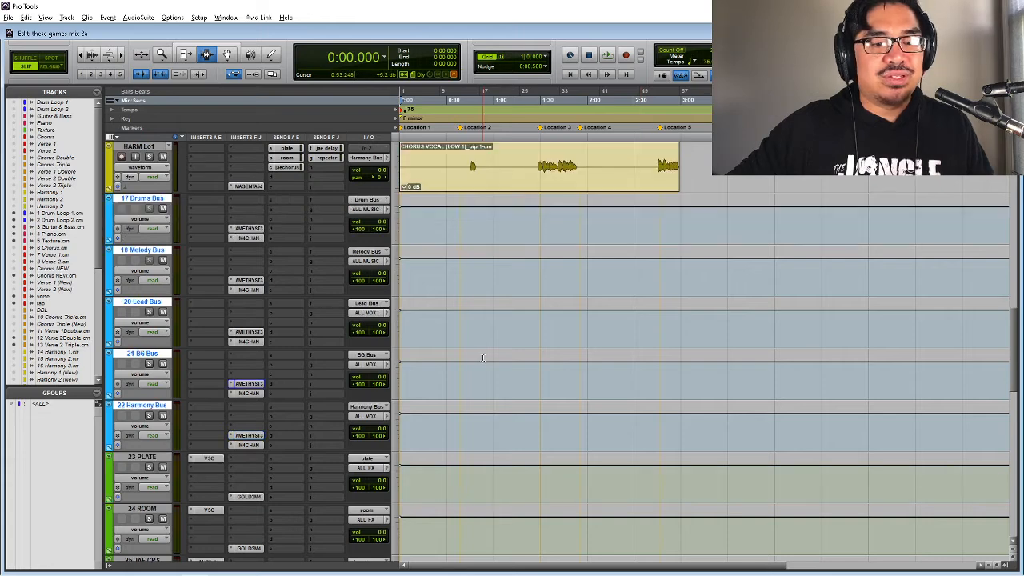
scroll(482, 357, up, 3)
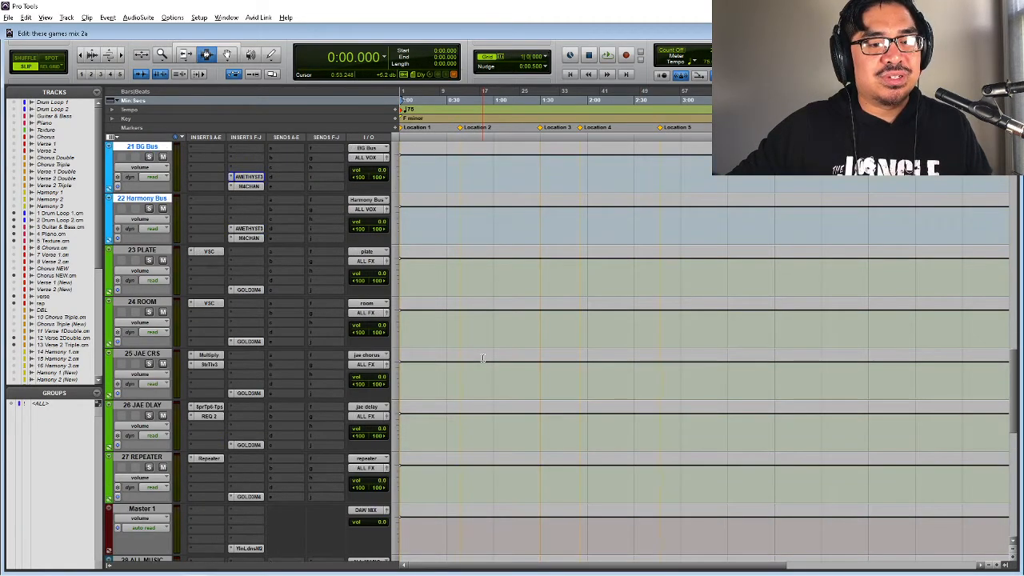
scroll(483, 357, up, 2)
key(space)
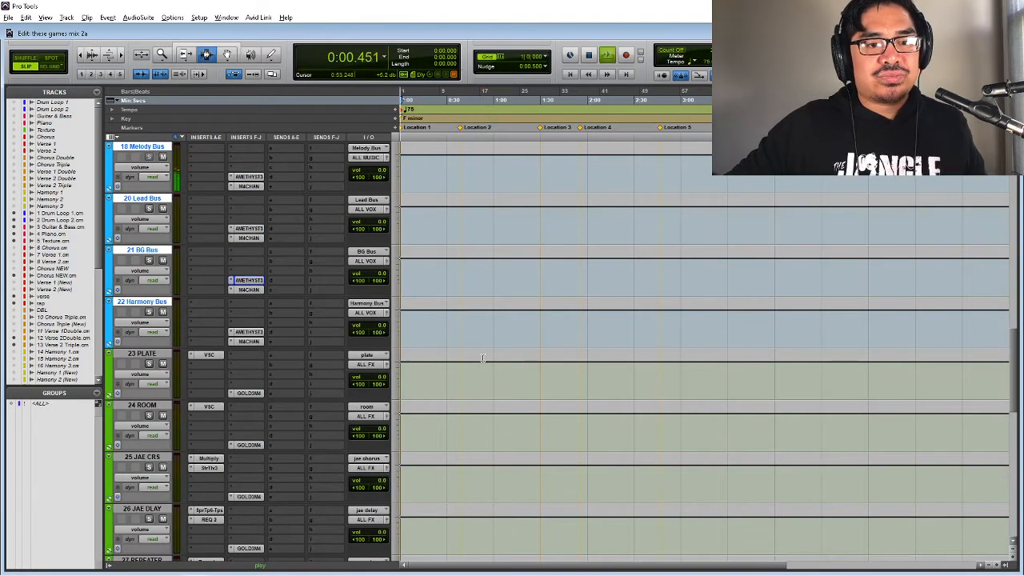
scroll(482, 358, up, 12)
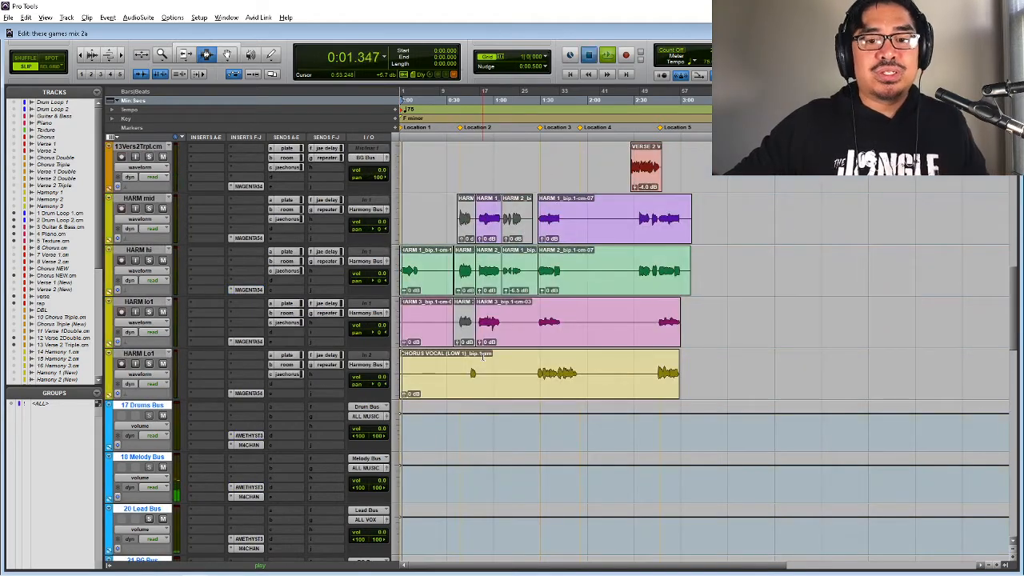
key(space)
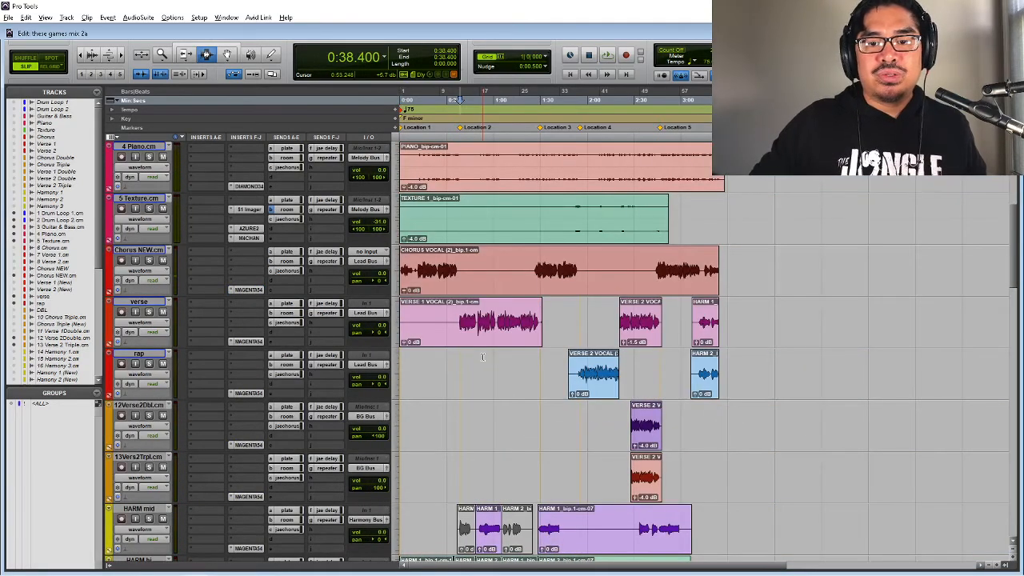
- Bypass the AMETHYST3PRE inserts on all the selected buses, from Drums Bus through Harmony Bus
scroll(483, 358, down, 7)
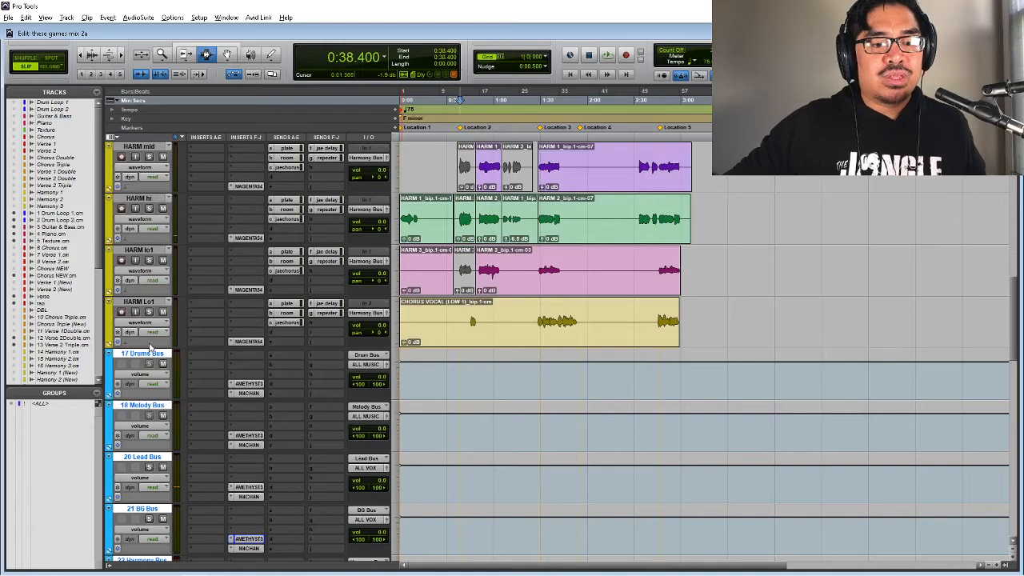
scroll(146, 359, down, 3)
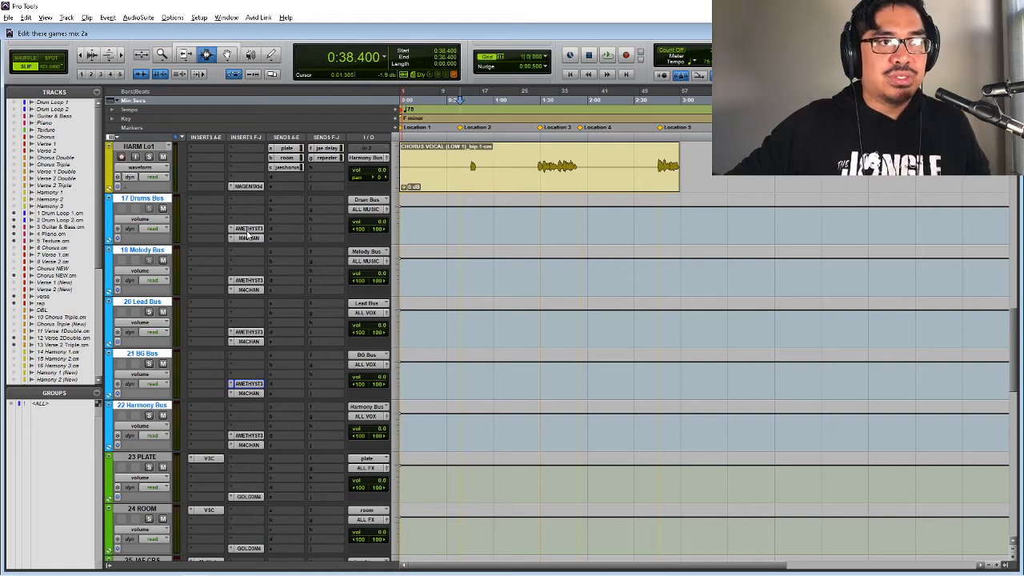
right_click(249, 235)
click(261, 237)
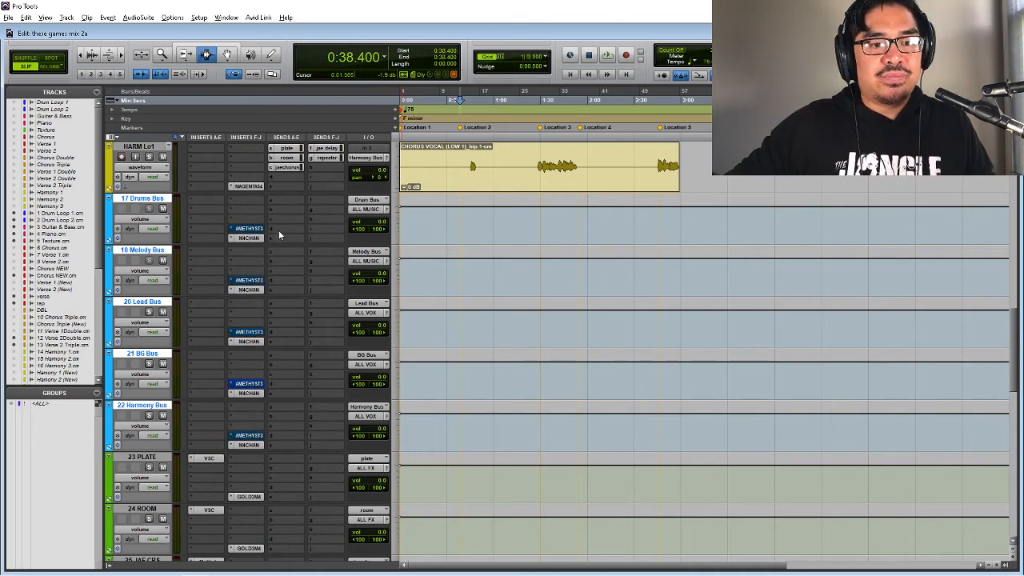
- Play the song from 0:38.400 with the bus AMETHYST3PRE inserts bypassed, reactivate them all, and play the same passage again for comparison
key(space)
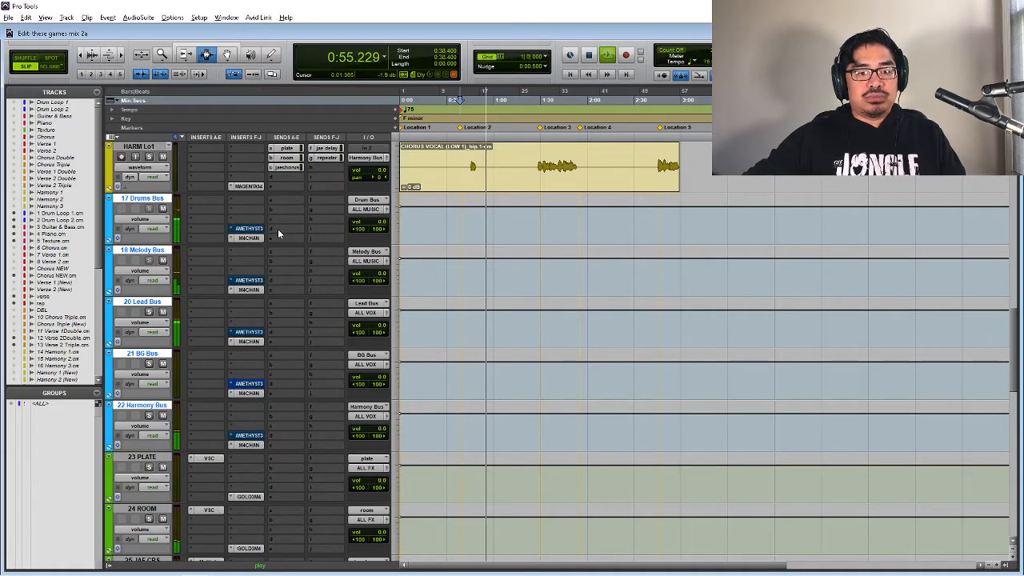
key(space)
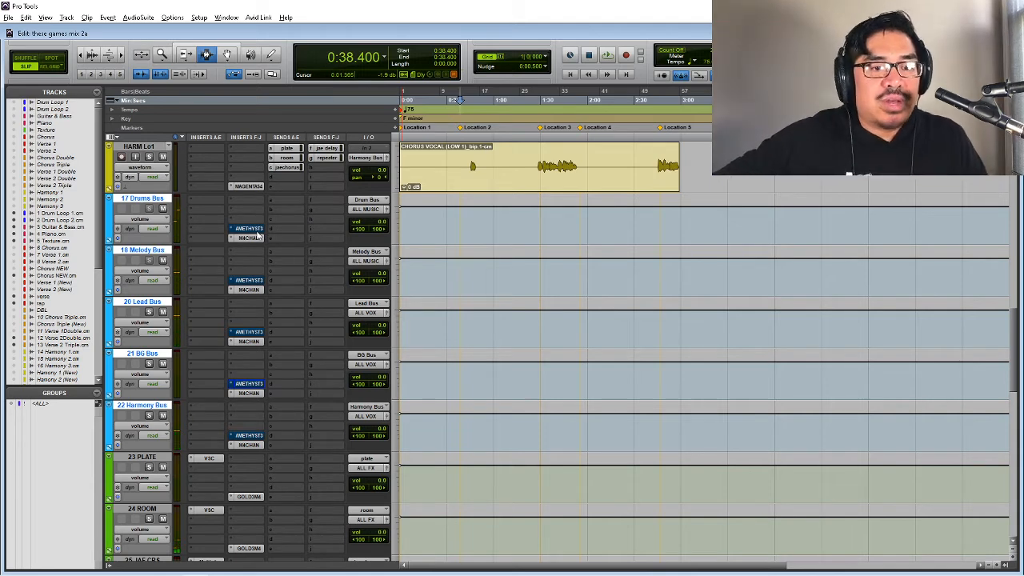
right_click(254, 235)
click(264, 233)
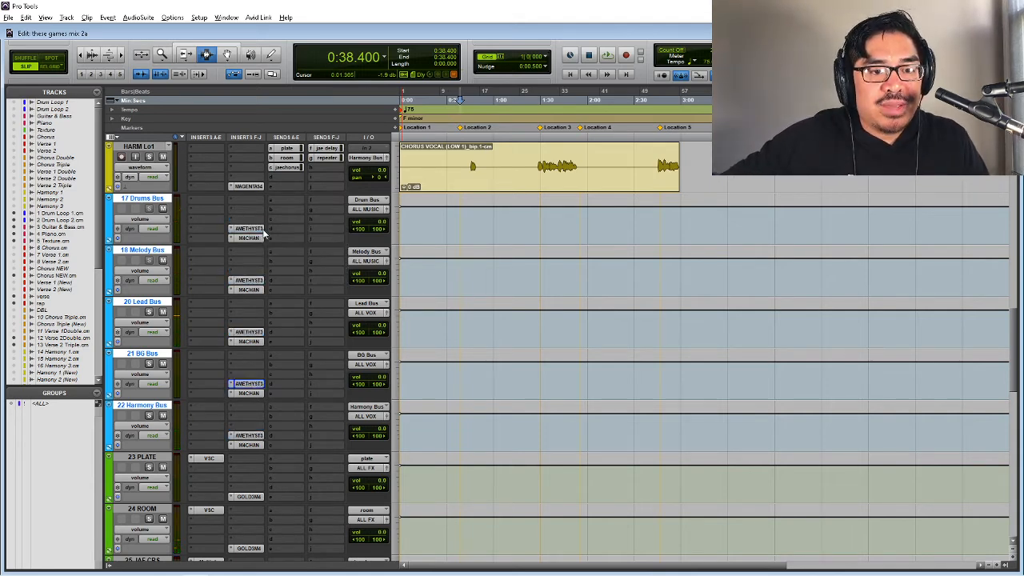
key(space)
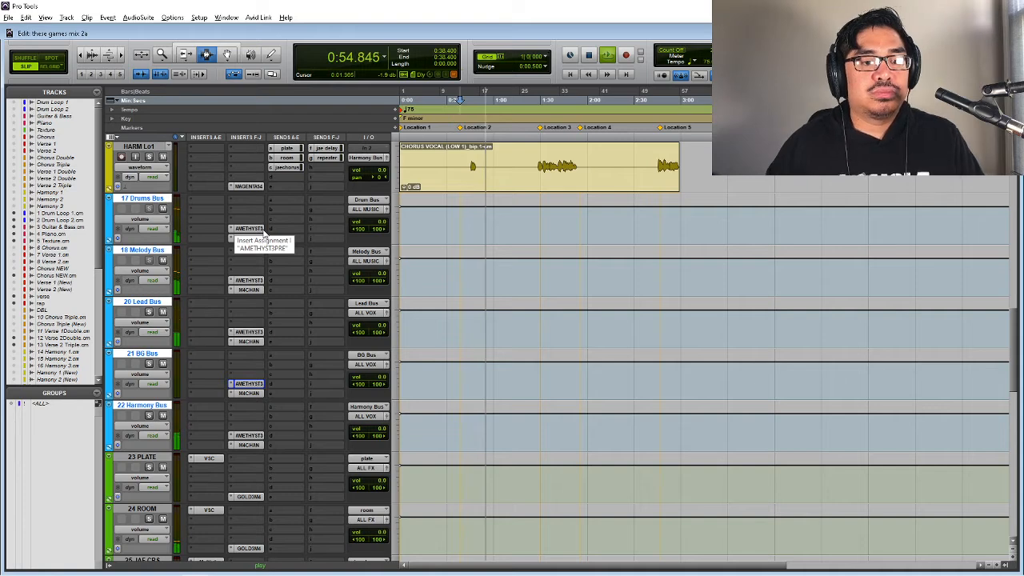
key(space)
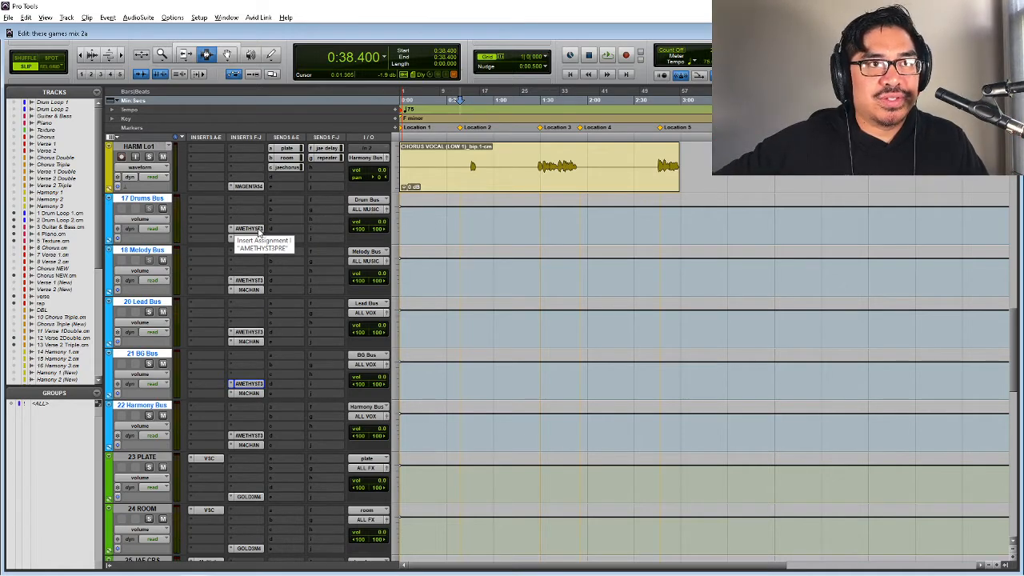
- Bypass the AMETHYST3PRE inserts again, toggle them on and off together while playing from 0:38.400, leave them active, and stop playback
right_click(262, 232)
click(267, 235)
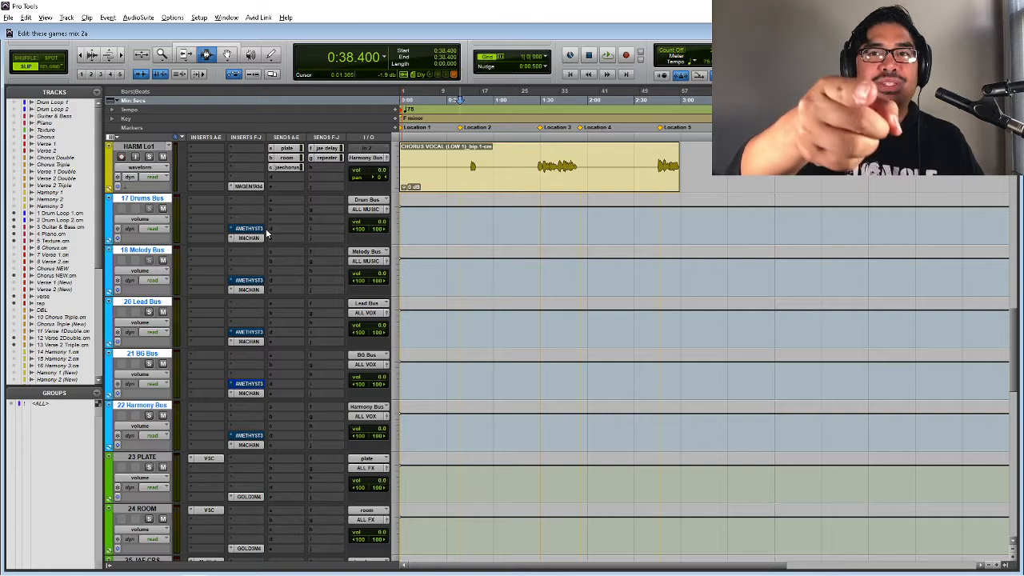
key(space)
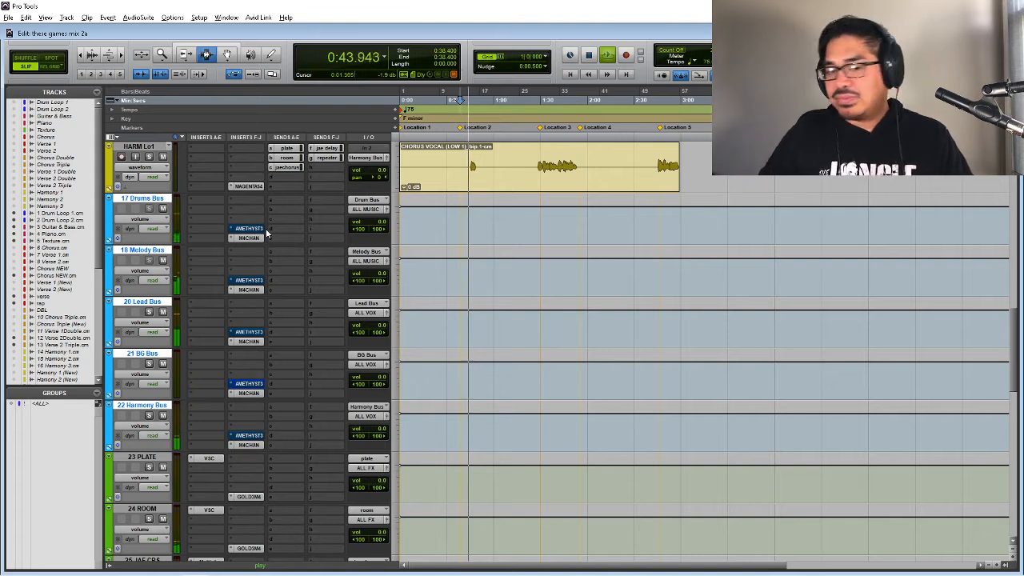
right_click(267, 232)
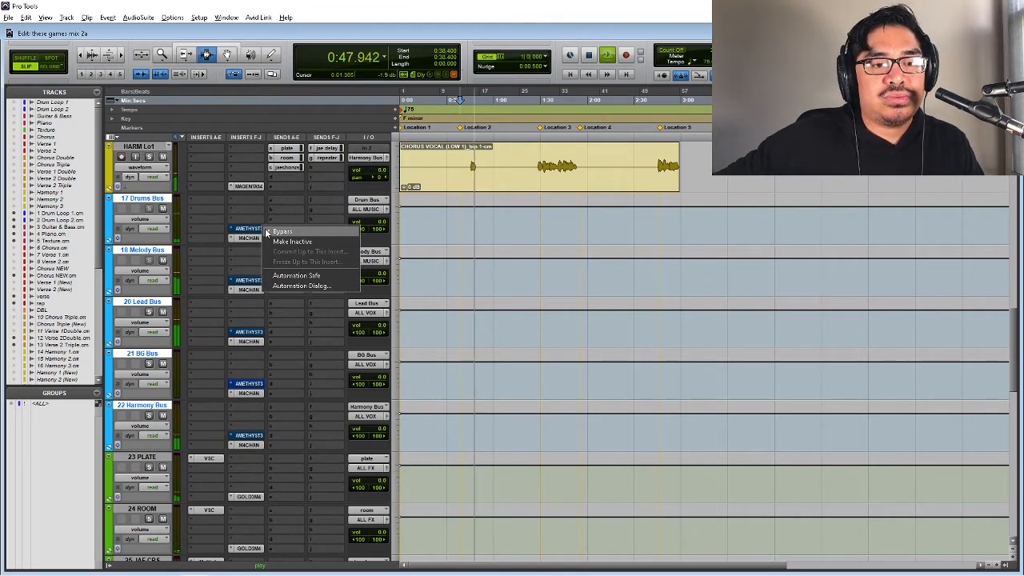
click(268, 232)
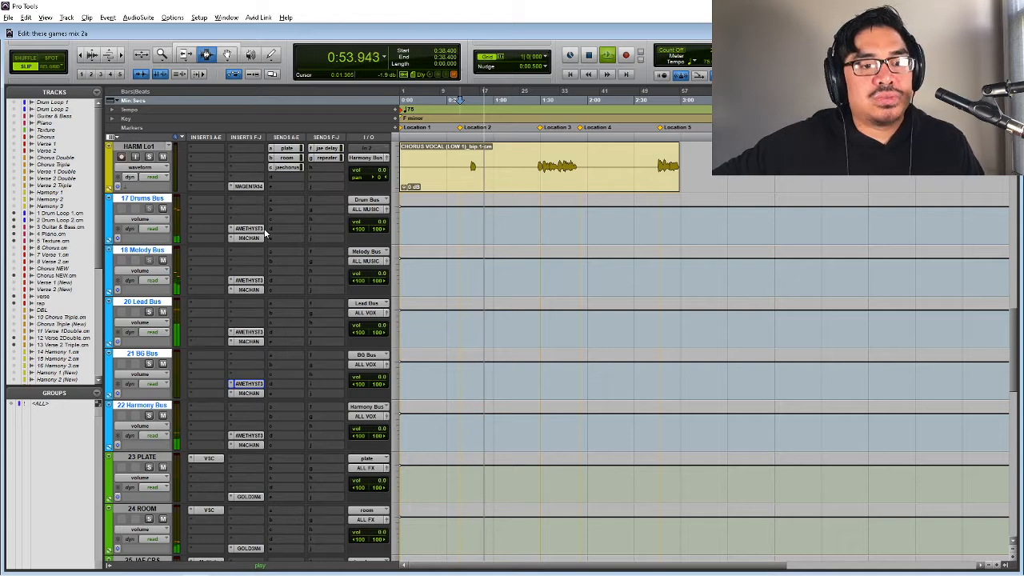
right_click(268, 232)
click(272, 233)
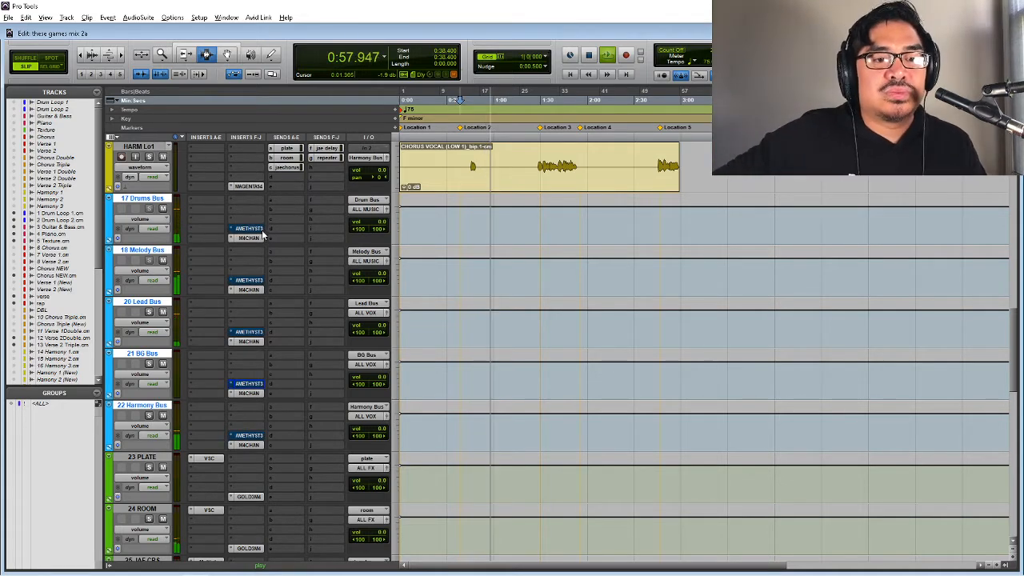
right_click(253, 232)
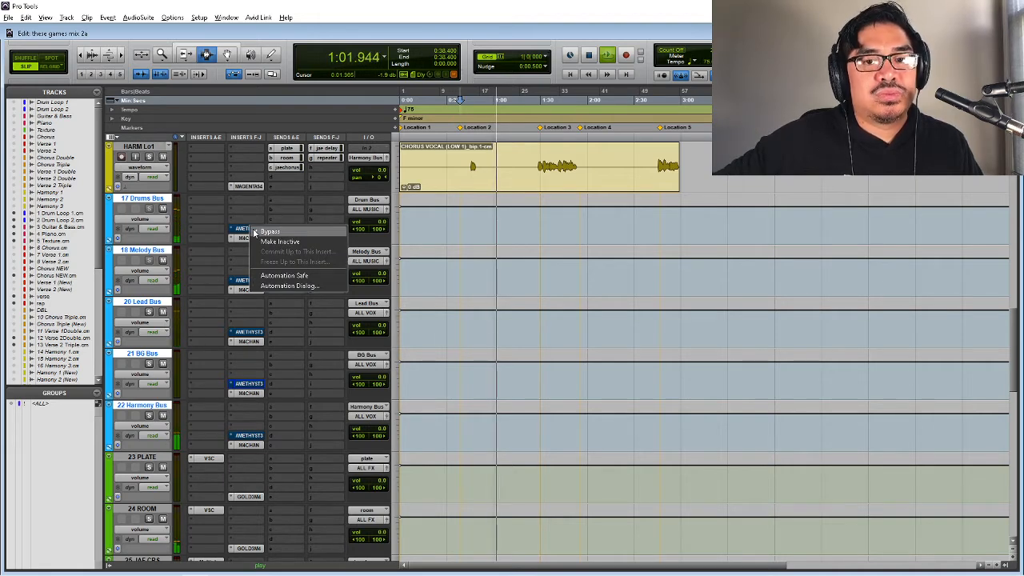
click(255, 232)
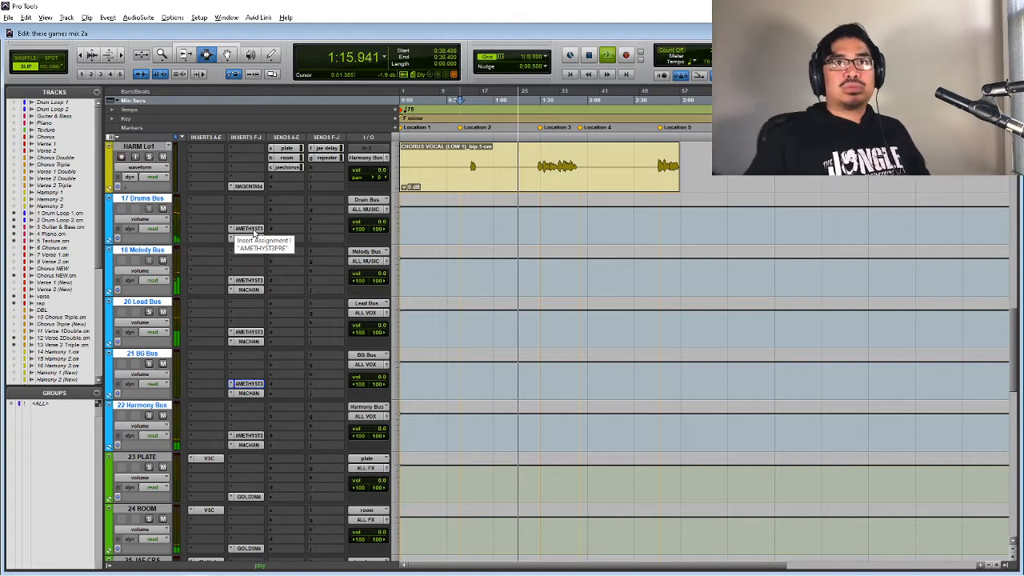
key(space)
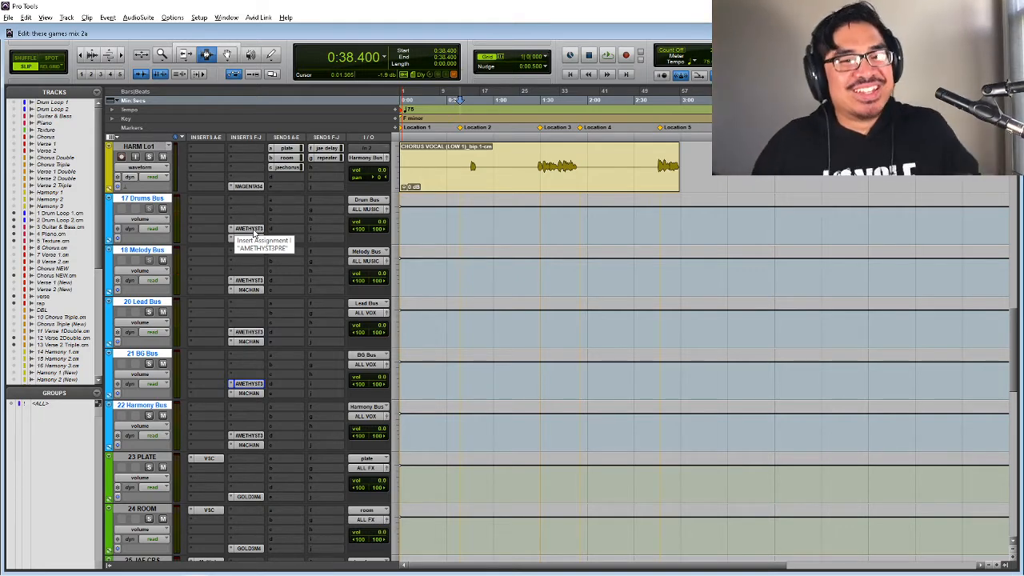
- Play the song briefly from 0:38.400 while checking the ALL MUSIC, ALL VOX and ALL FX tracks, and stop
scroll(216, 364, down, 5)
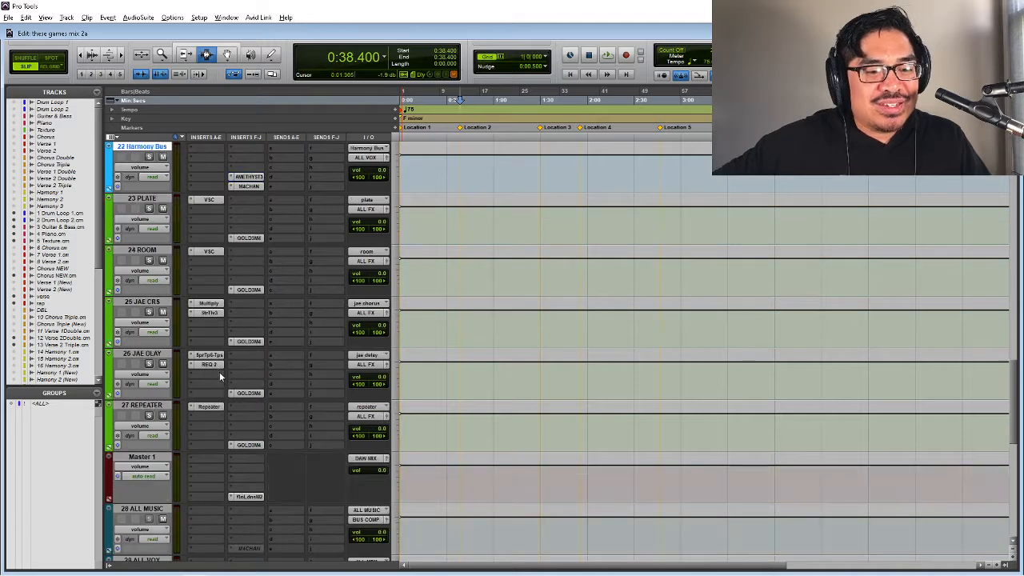
scroll(219, 372, down, 4)
key(space)
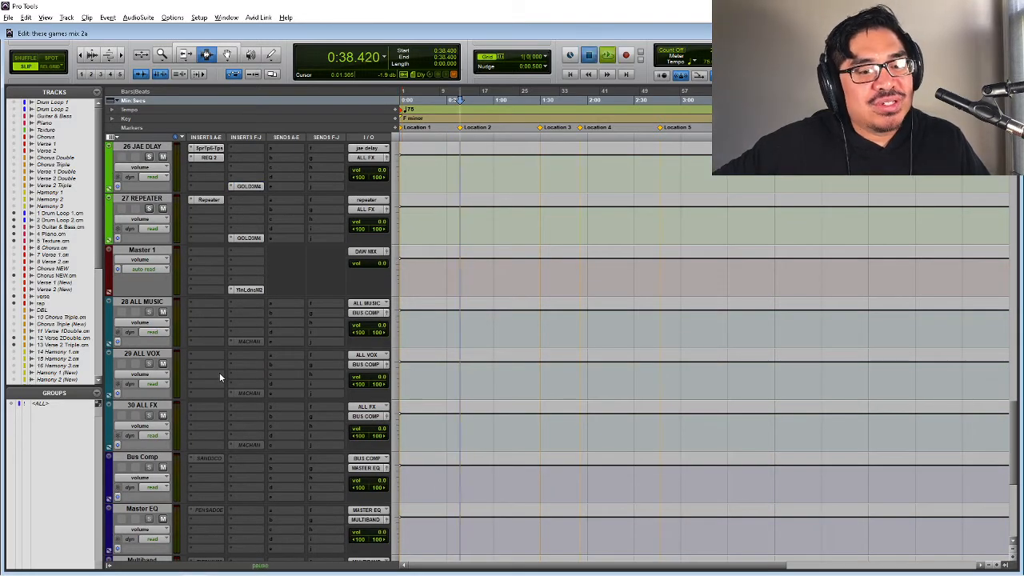
scroll(213, 375, down, 1)
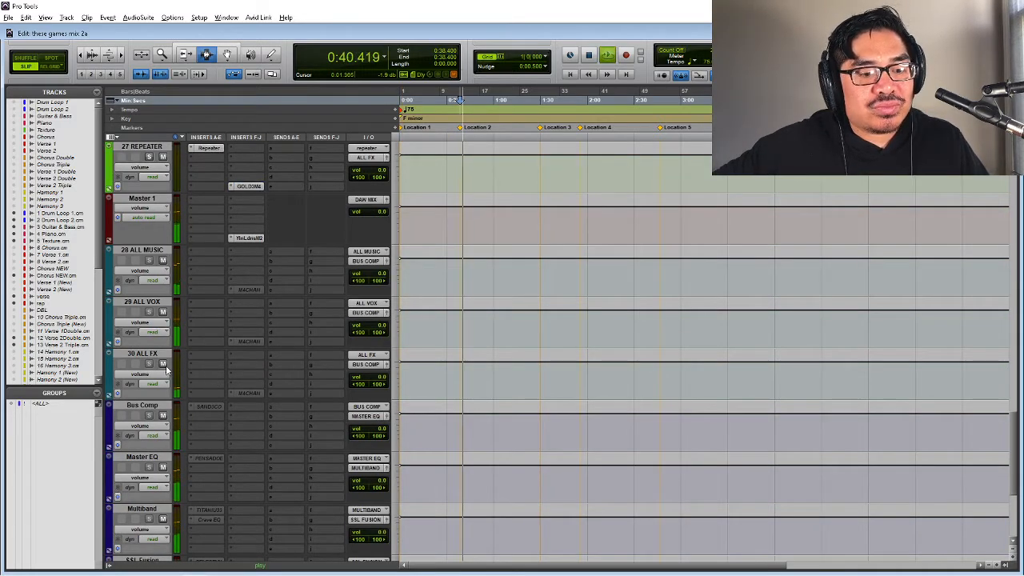
key(space)
- Select the ALL MUSIC, ALL VOX and ALL FX tracks, and replace the inactive M4CHAN insert on ALL MUSIC with LIME2PRE (stereo)
click(138, 358)
shift+click(144, 250)
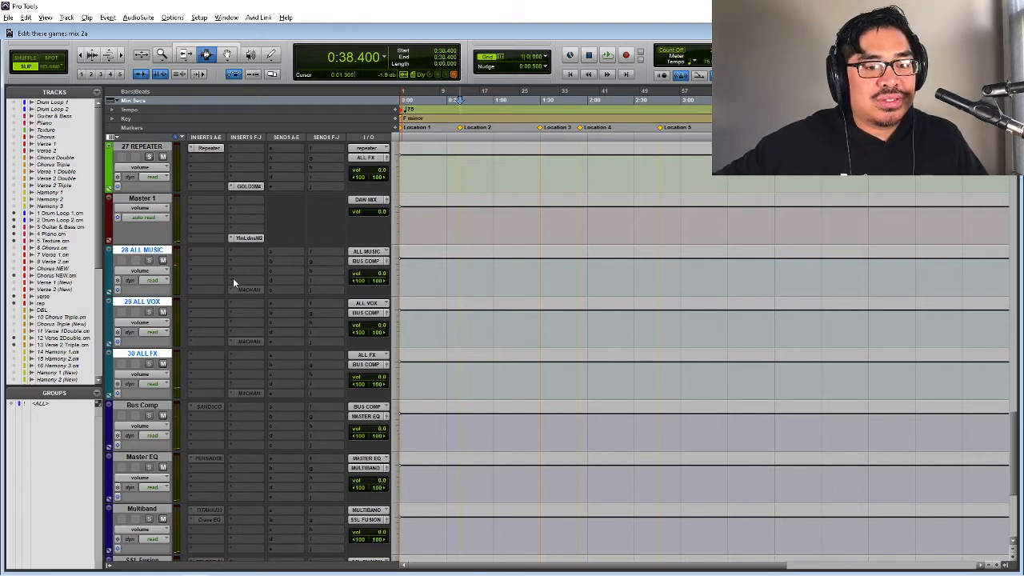
click(232, 277)
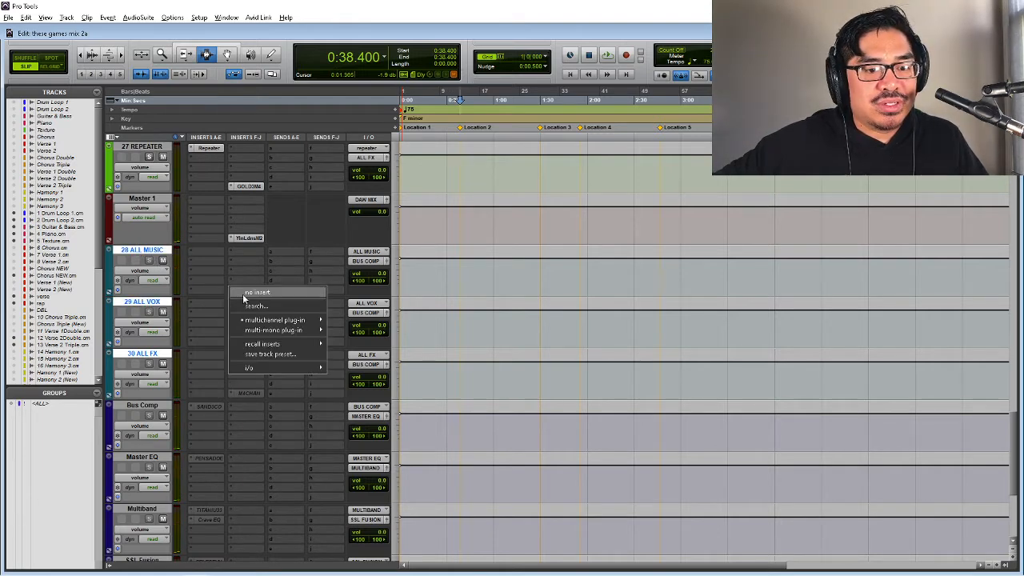
click(250, 297)
text(lme)
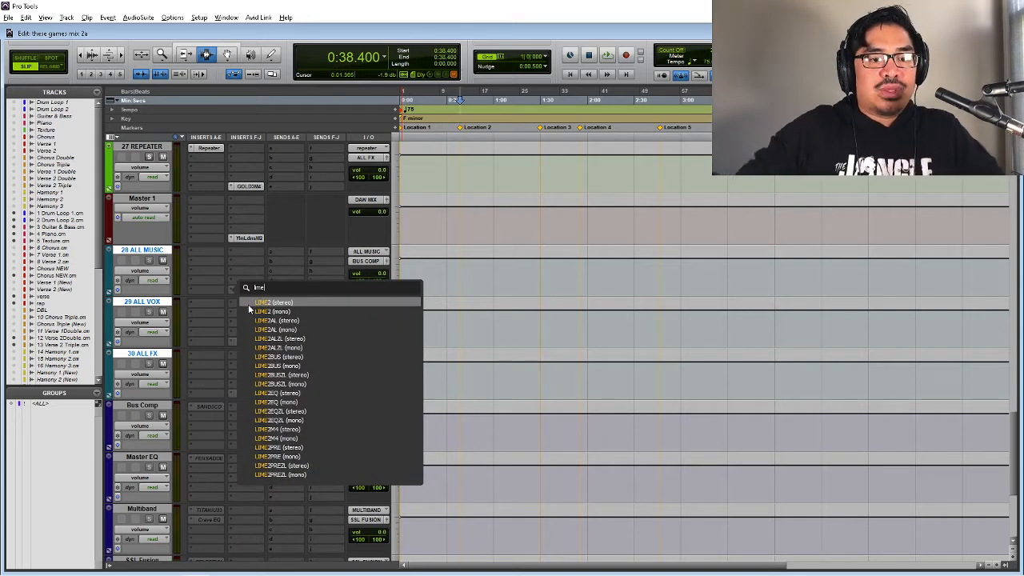
key(Down)
key(Down)
key(Down)
key(Down)
key(Down)
key(Down)
key(Down)
key(Down)
key(Down)
key(Down)
key(Down)
key(Down)
key(Down)
key(Down)
key(Down)
key(Down)
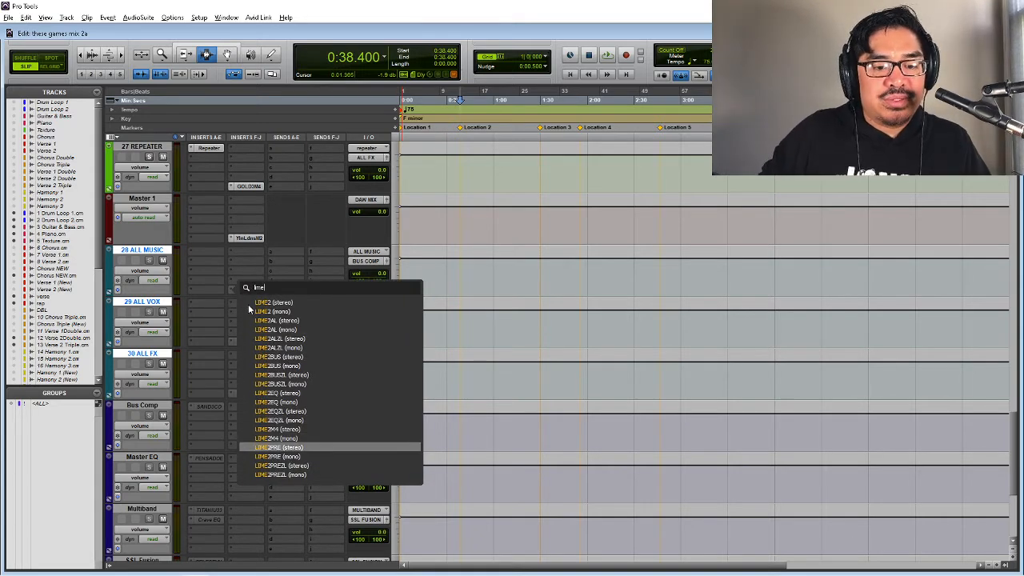
key(Return)
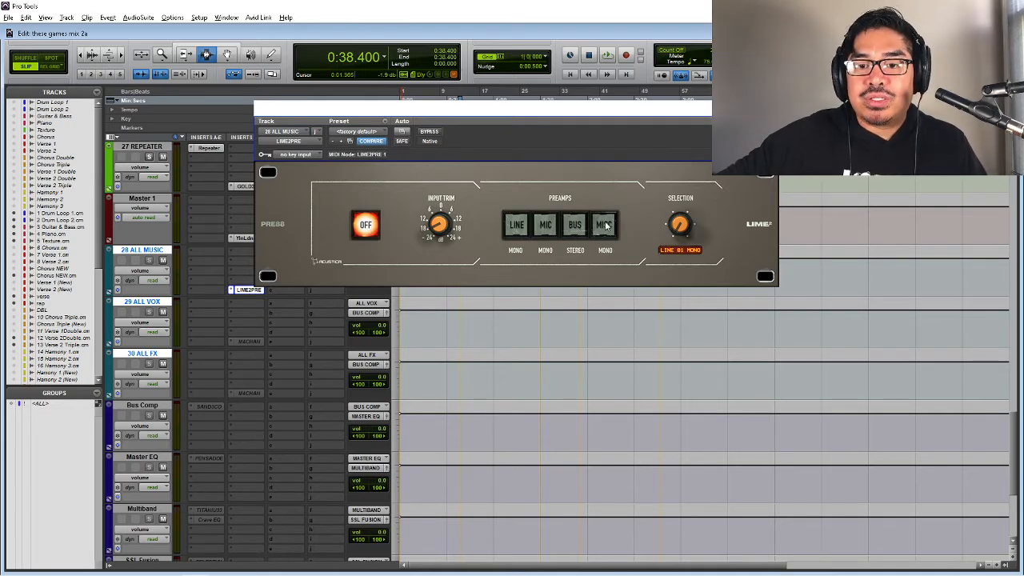
- Set LIME2PRE on ALL MUSIC to the BUS preamp with the MIX F ST selection, and copy it to ALL VOX and ALL FX
click(578, 227)
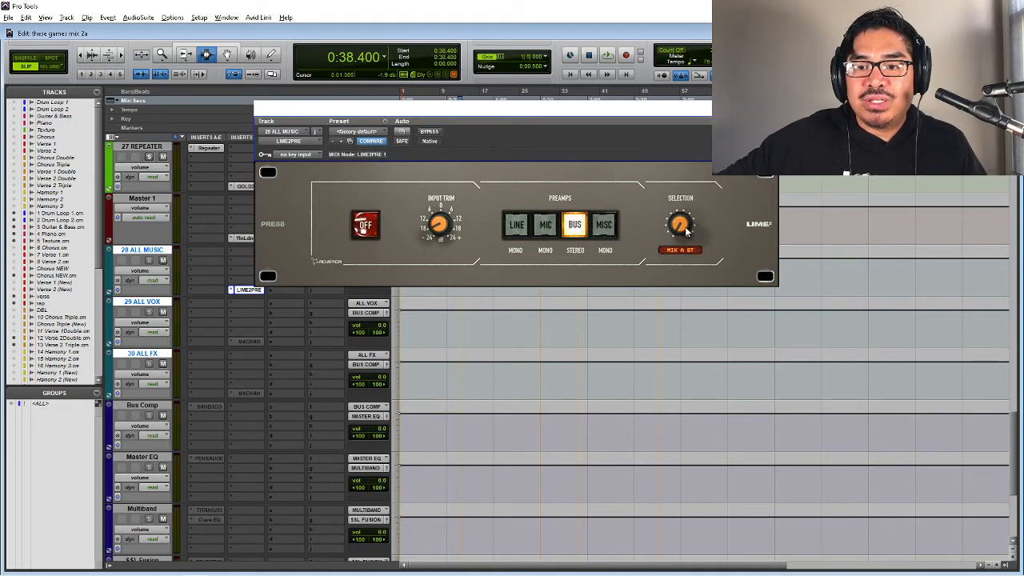
drag(694, 212, 696, 204)
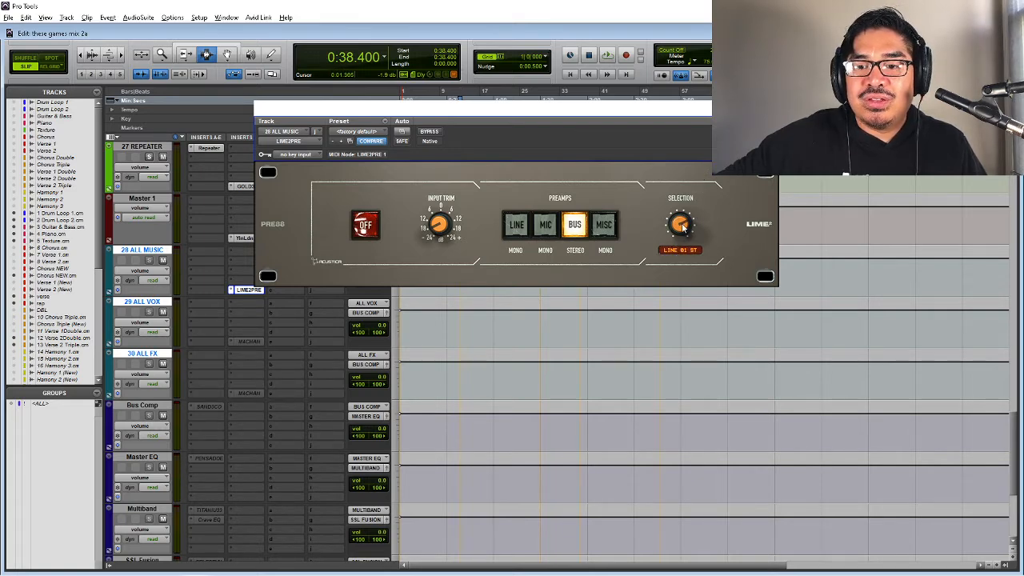
drag(680, 230, 682, 233)
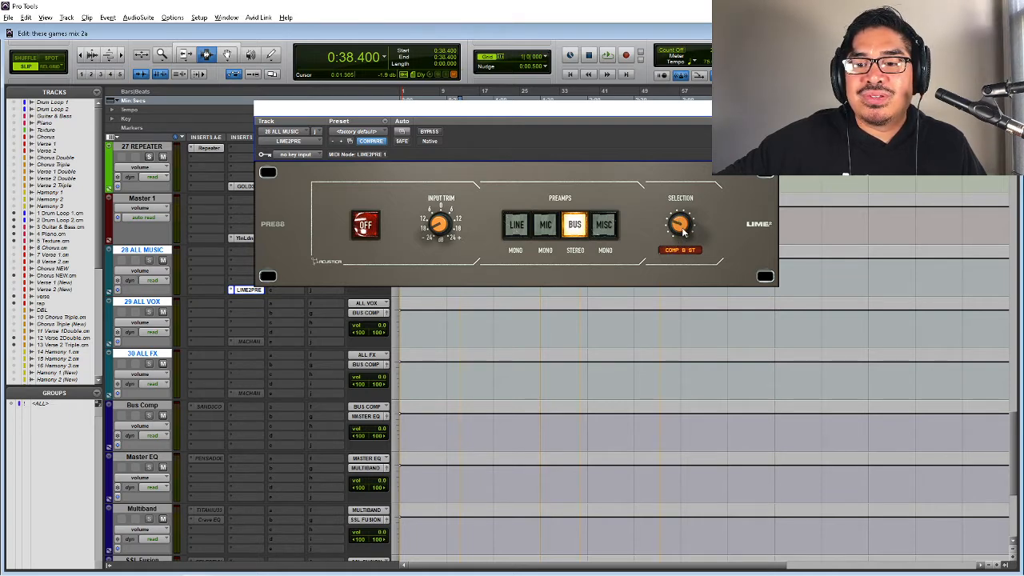
drag(682, 230, 682, 239)
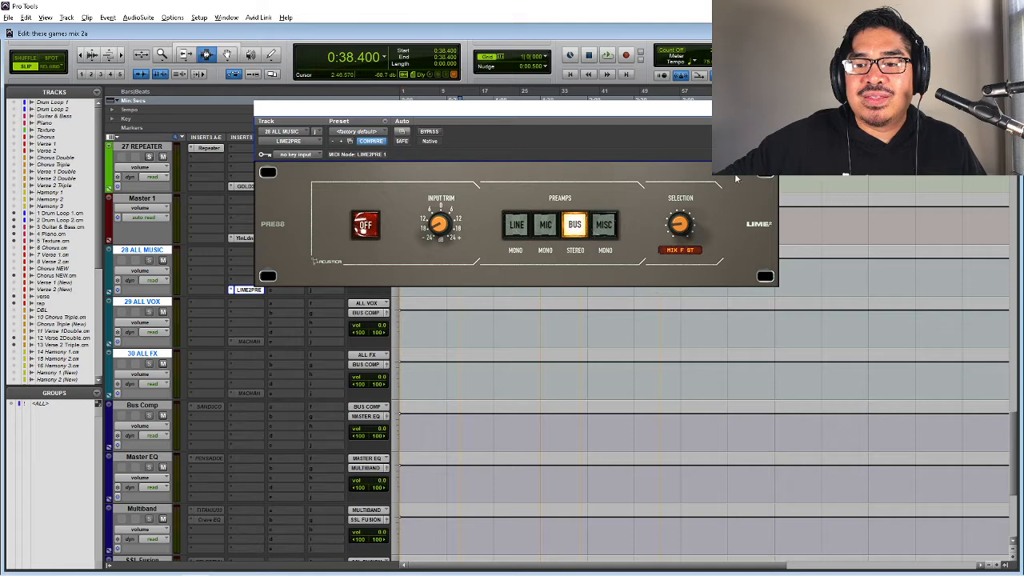
click(767, 108)
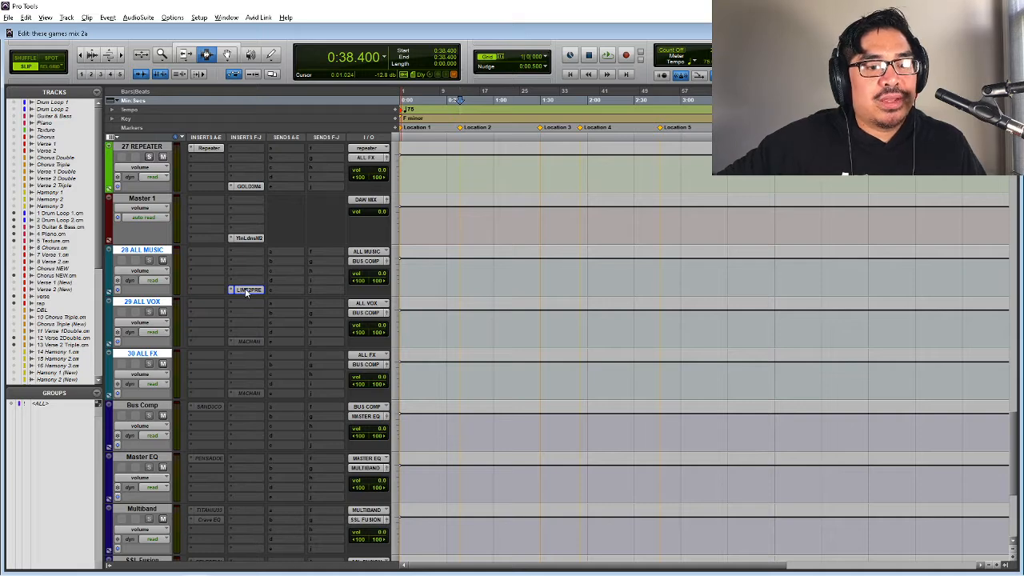
drag(245, 290, 251, 392)
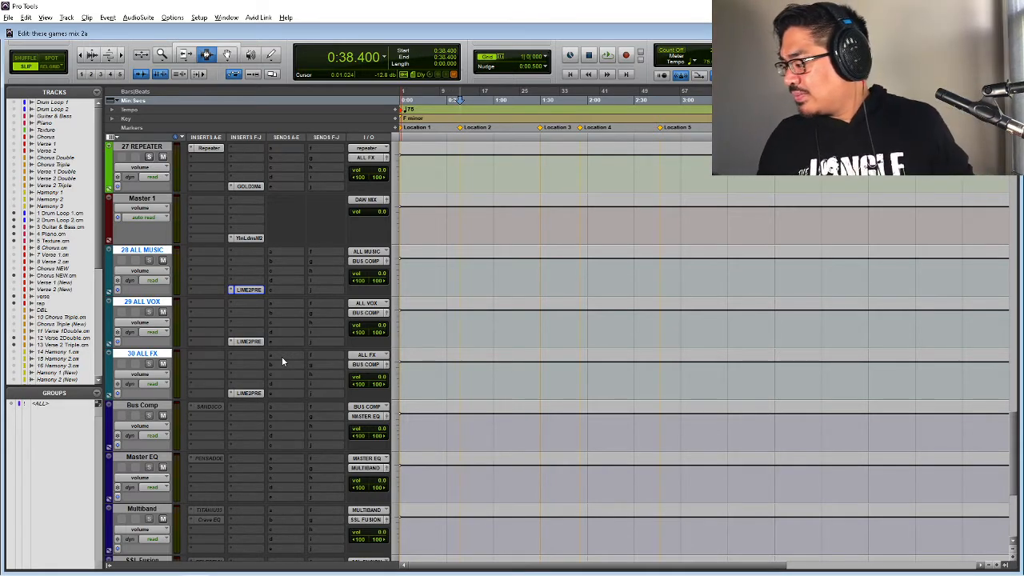
- Play the song from 0:38.400 while reviewing the bus inserts, stop, and select the tracks from Drums Bus through Harmony Bus
key(space)
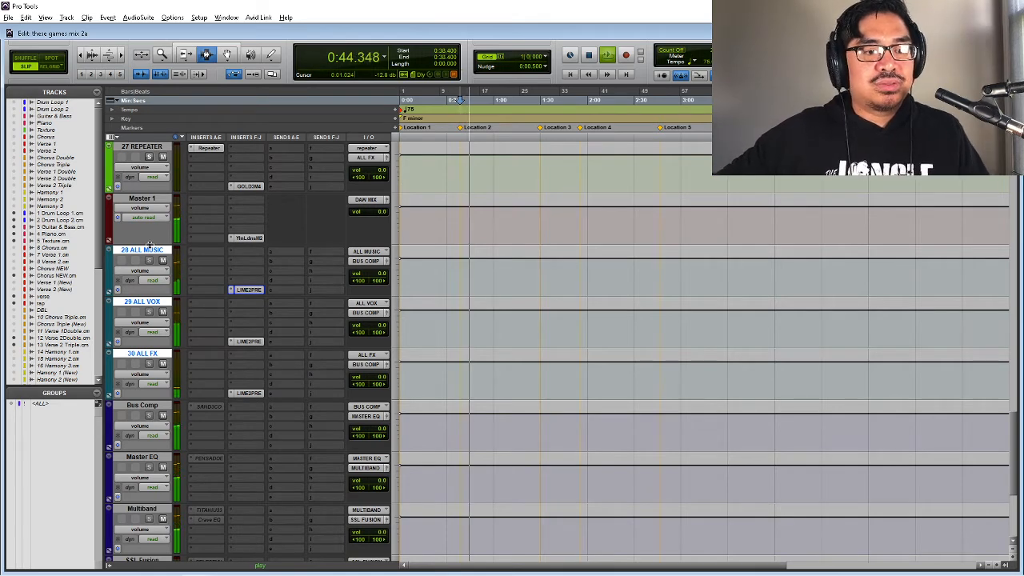
scroll(150, 256, up, 10)
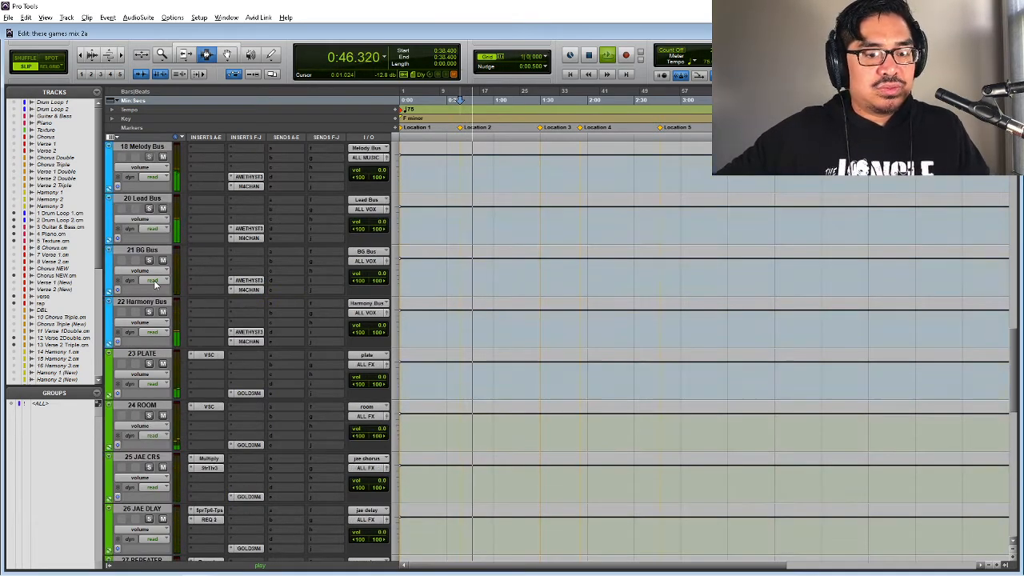
scroll(150, 284, down, 2)
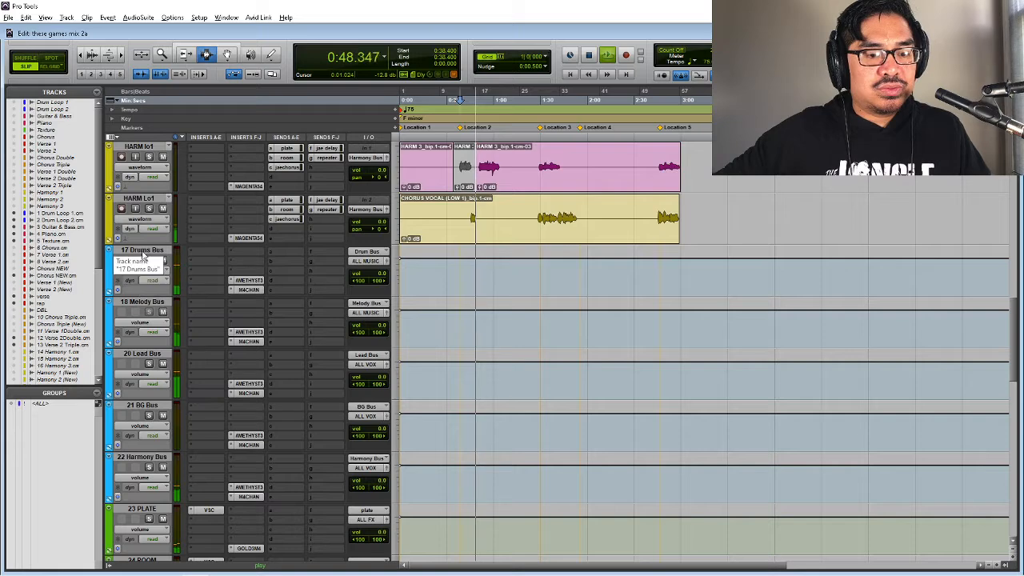
key(space)
click(142, 254)
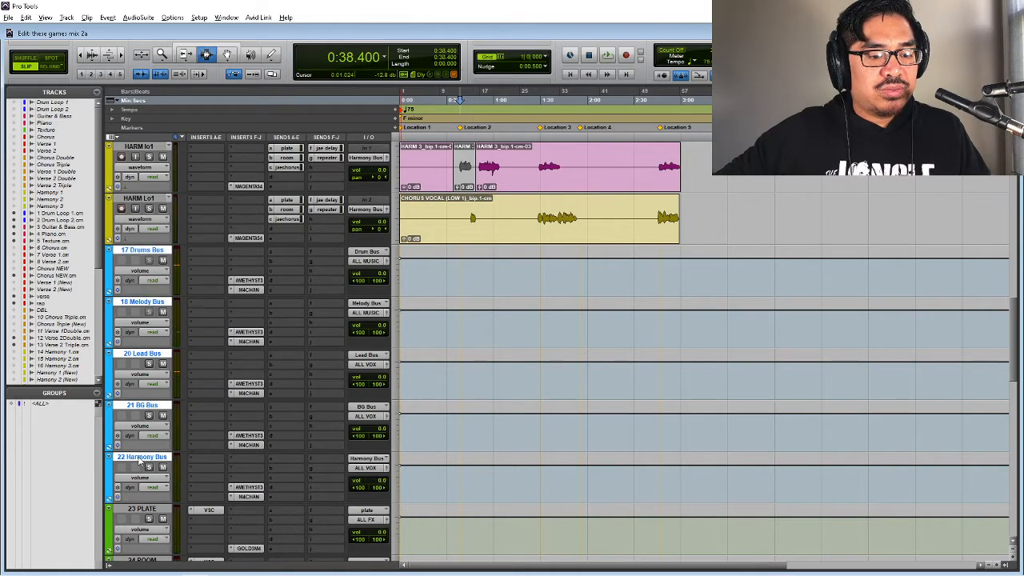
- Select the ALL MUSIC, ALL VOX and ALL FX tracks and start playback from 0:38.400 to hear their LIME2PRE processing
scroll(142, 447, down, 10)
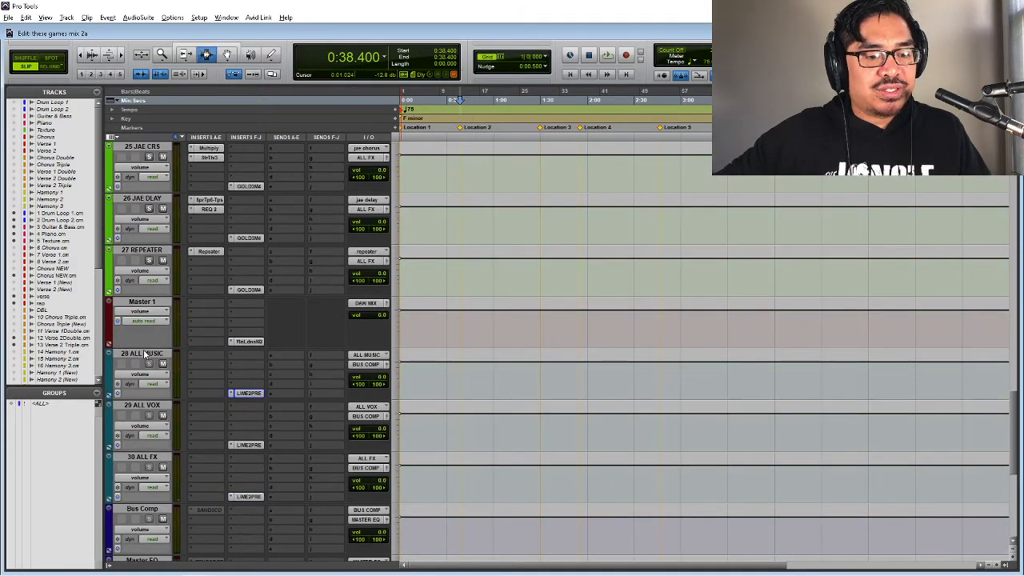
click(153, 353)
shift+click(136, 459)
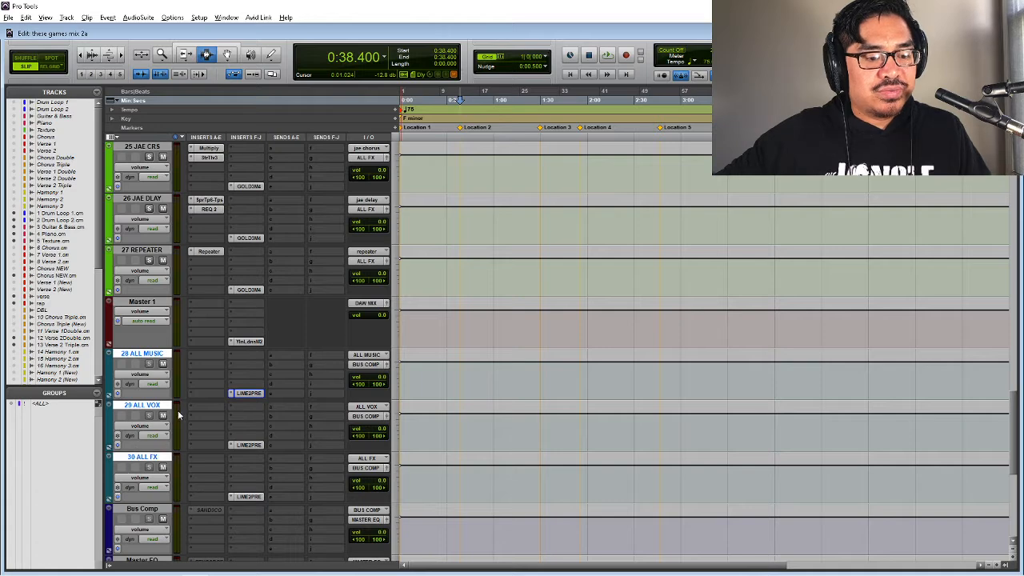
scroll(178, 415, up, 7)
scroll(179, 415, down, 2)
scroll(179, 415, down, 7)
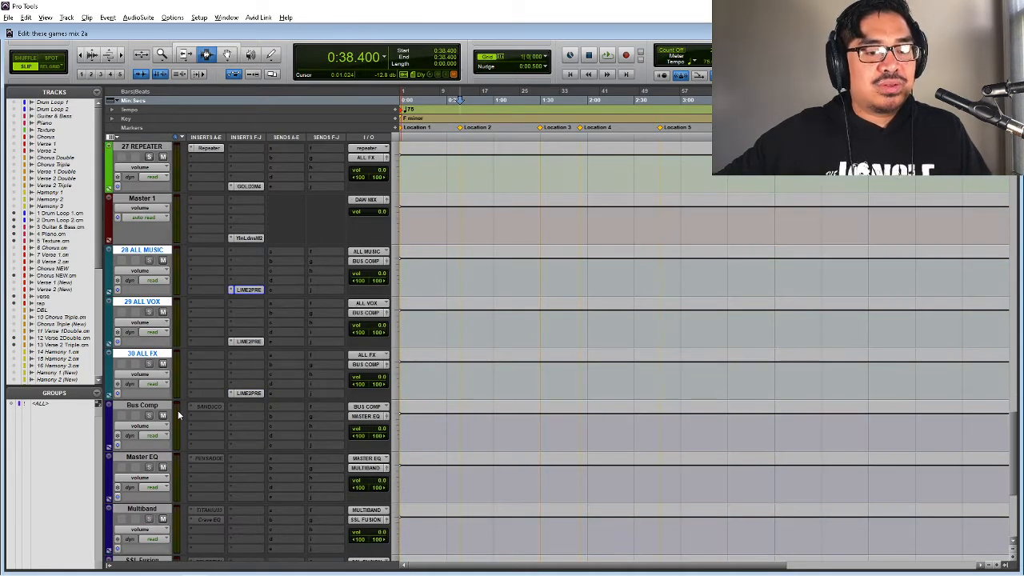
key(space)
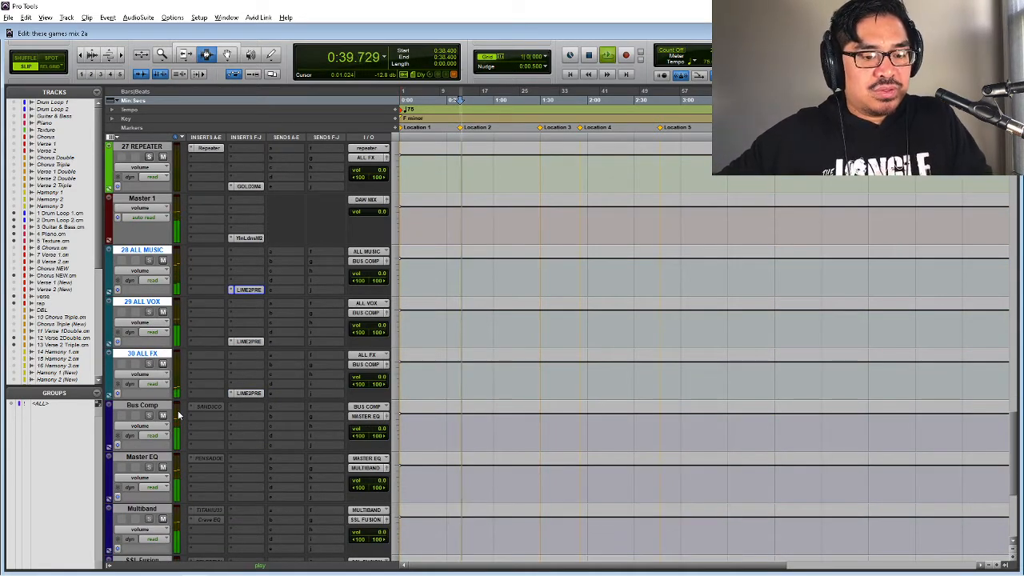
- Toggle bypass of LIME2PRE on ALL MUSIC, ALL VOX and ALL FX and compare playback from 0:38.400 with and without it
key(shift+a)
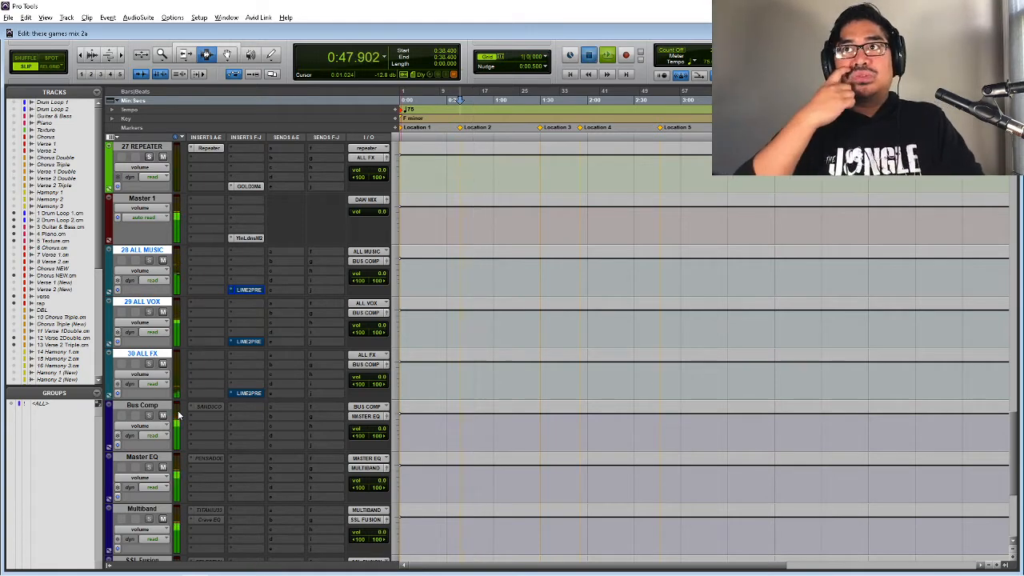
key(space)
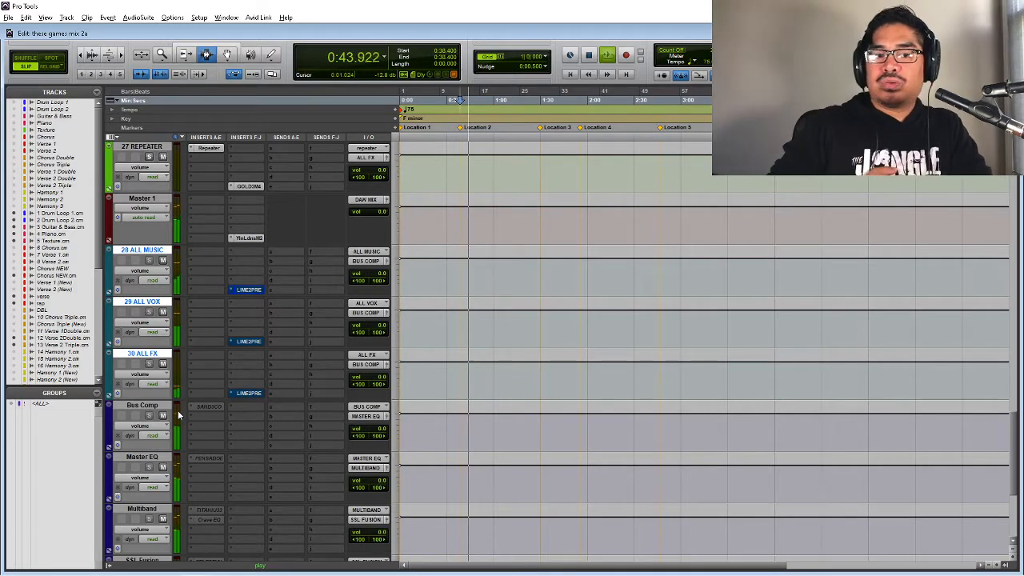
key(space)
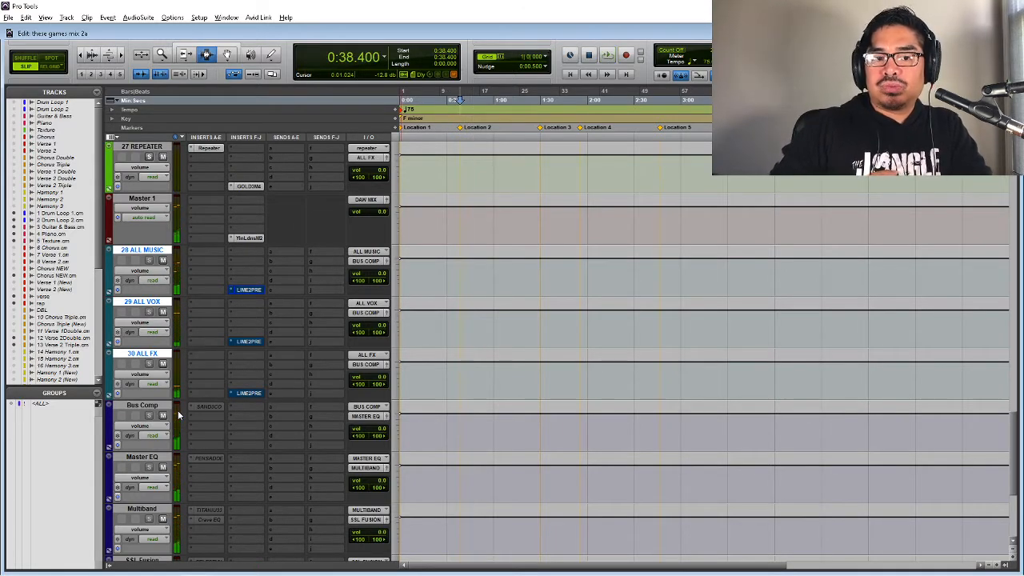
key(space)
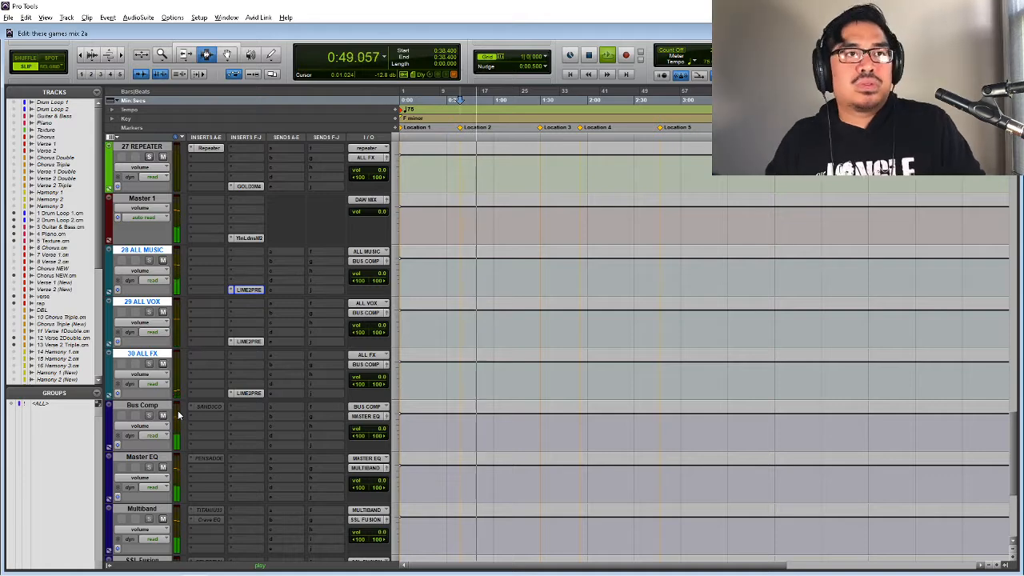
key(space)
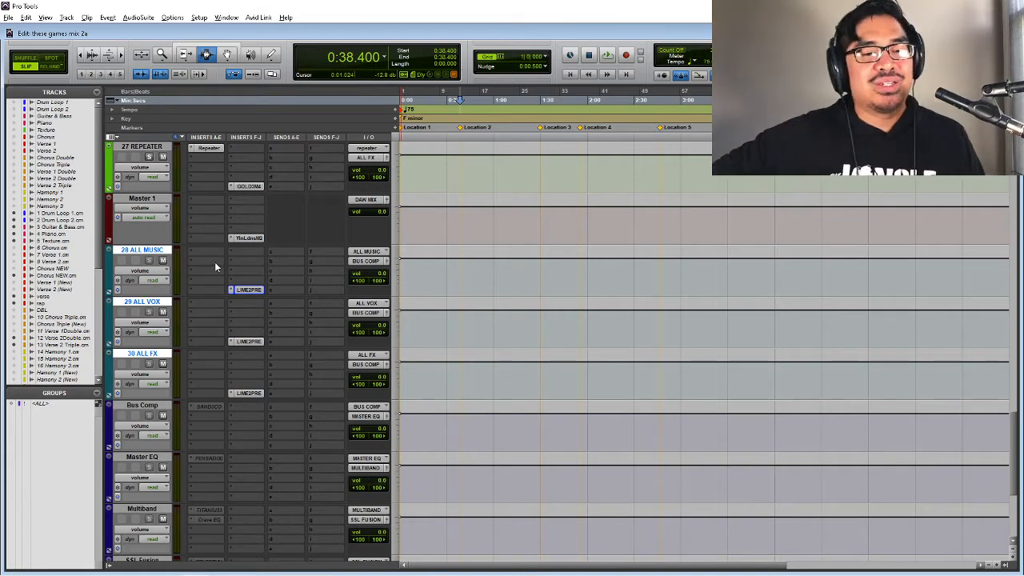
- Select only the Bus Comp track below the ALL FX submix
scroll(187, 324, up, 2)
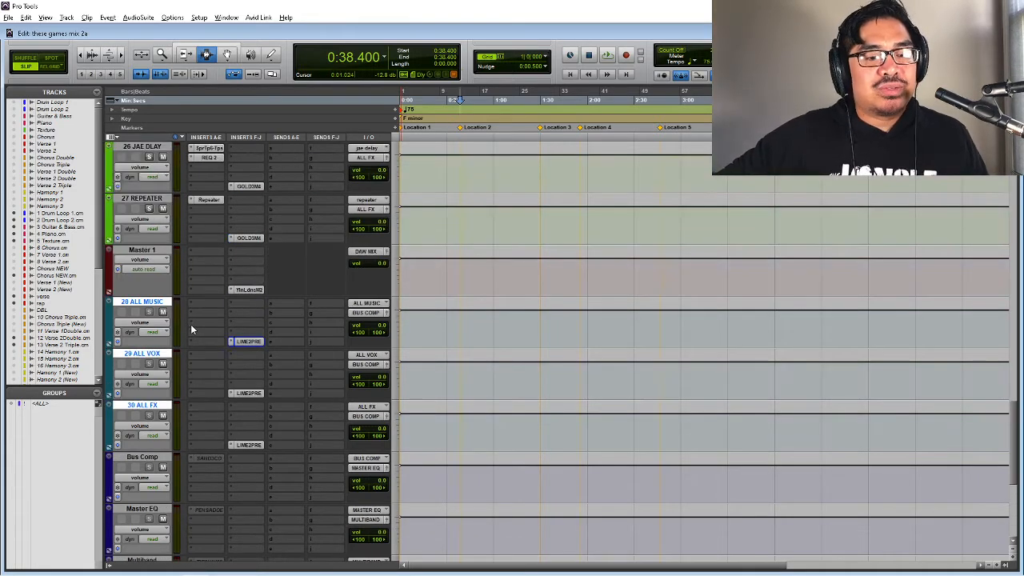
scroll(265, 363, down, 3)
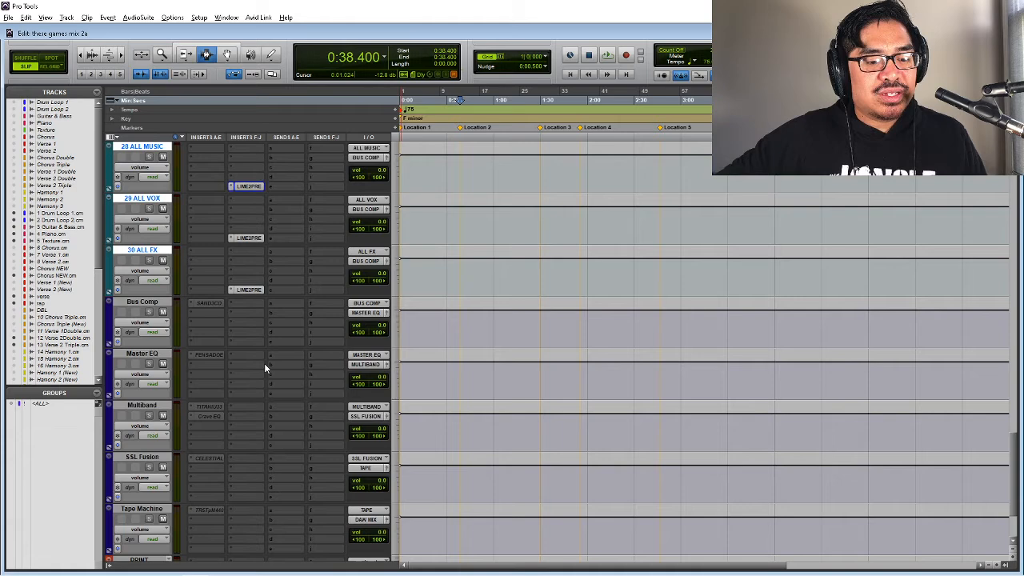
click(211, 318)
click(151, 301)
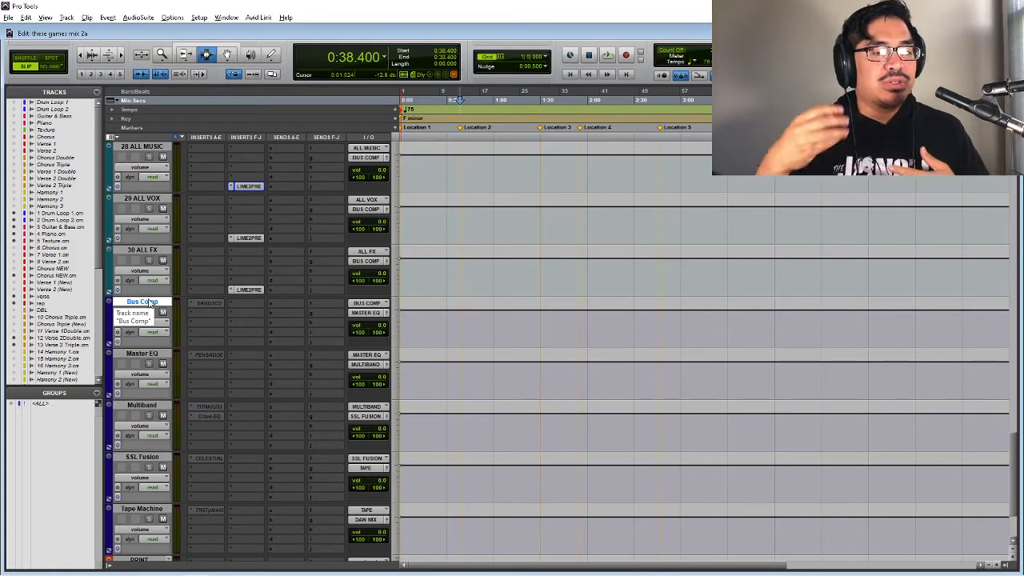
click(212, 312)
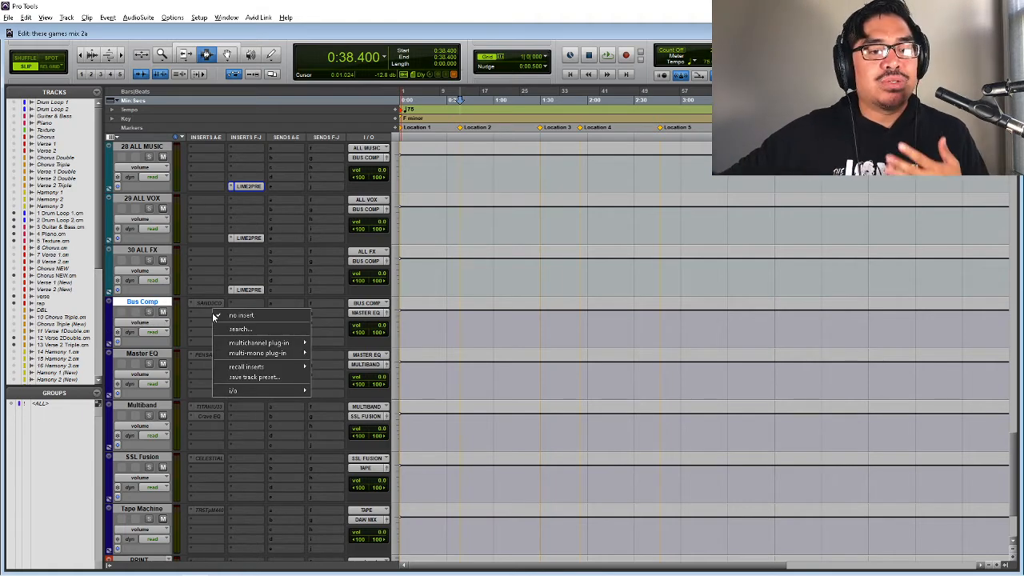
click(192, 310)
click(192, 312)
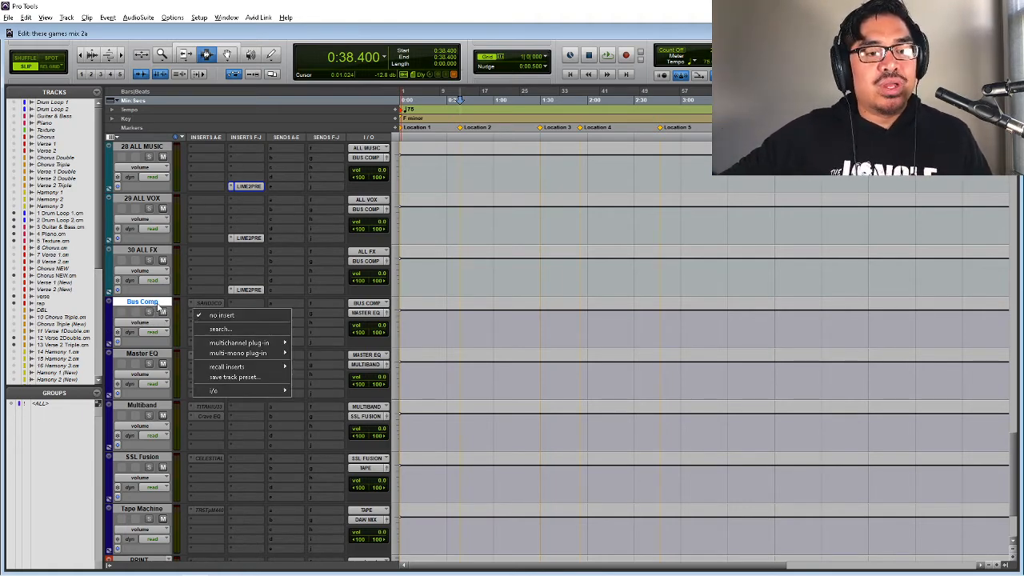
click(158, 307)
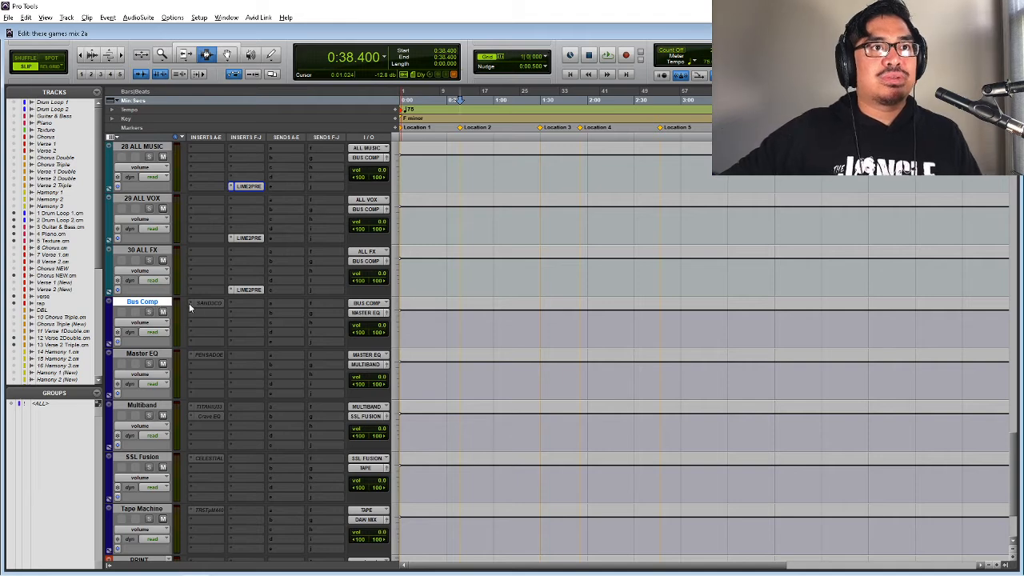
click(211, 312)
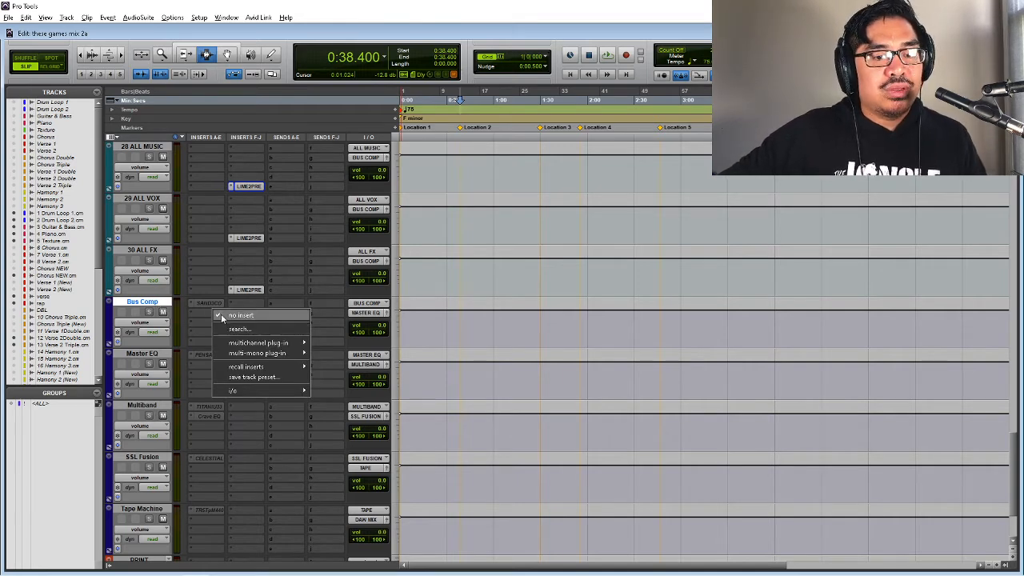
- Activate the SAND3COMP insert on Bus Comp to view its settings, and make it inactive again
click(210, 304)
click(210, 303)
right_click(211, 303)
click(213, 304)
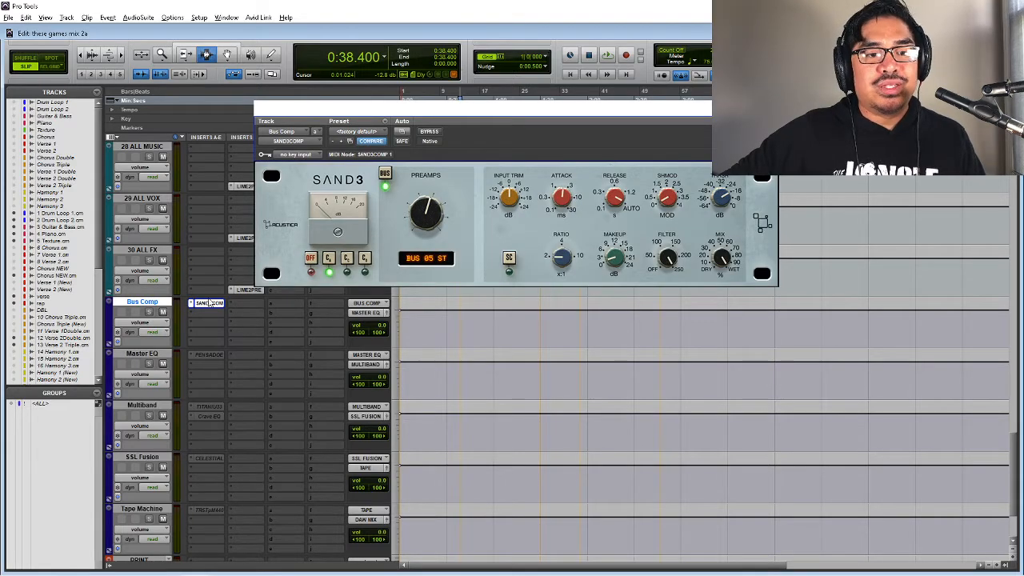
right_click(209, 304)
click(233, 316)
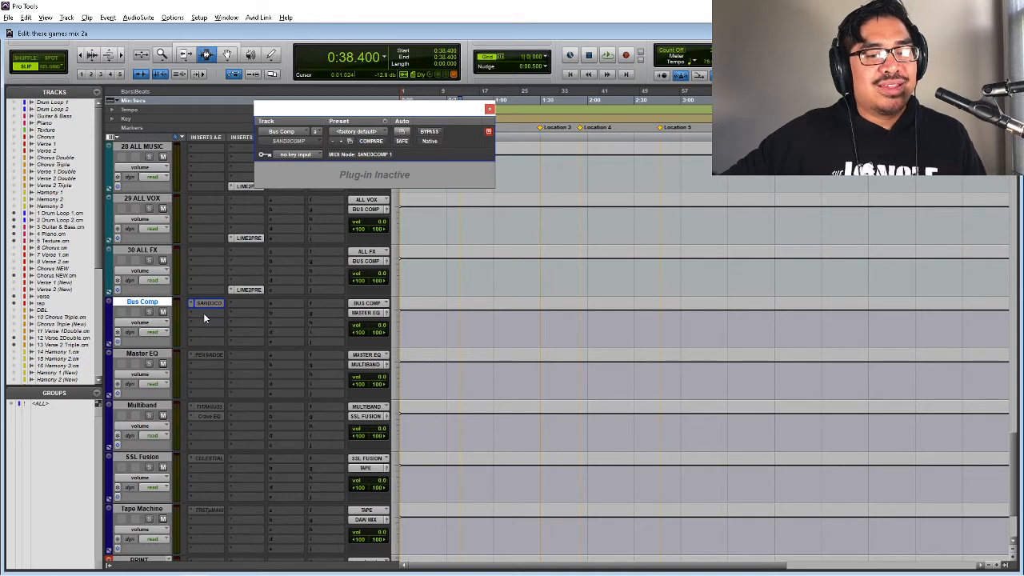
- Insert LIME2BUS (stereo) in the second slot of Bus Comp and move its plug-in window lower over the tracks
click(204, 318)
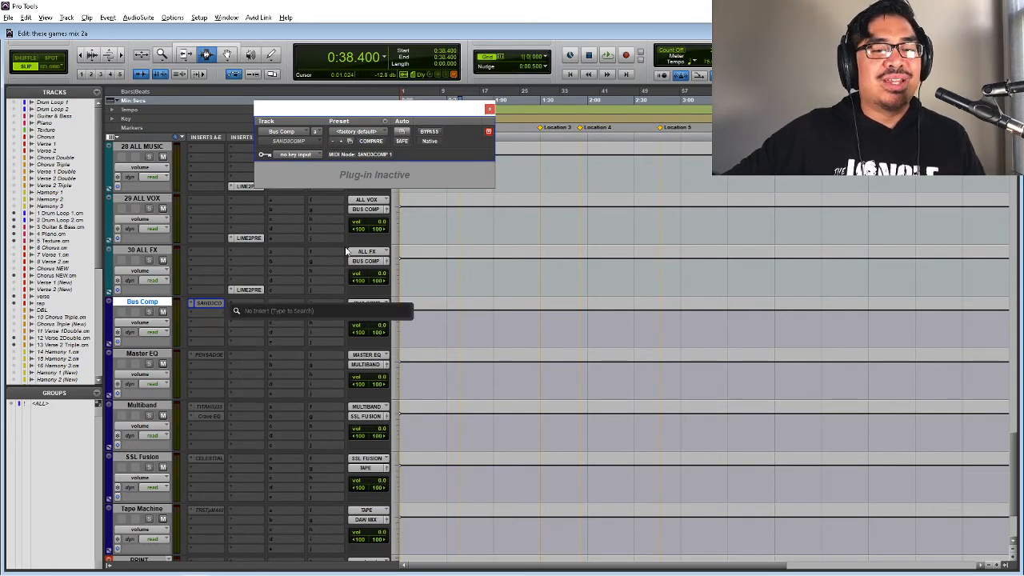
text(lim)
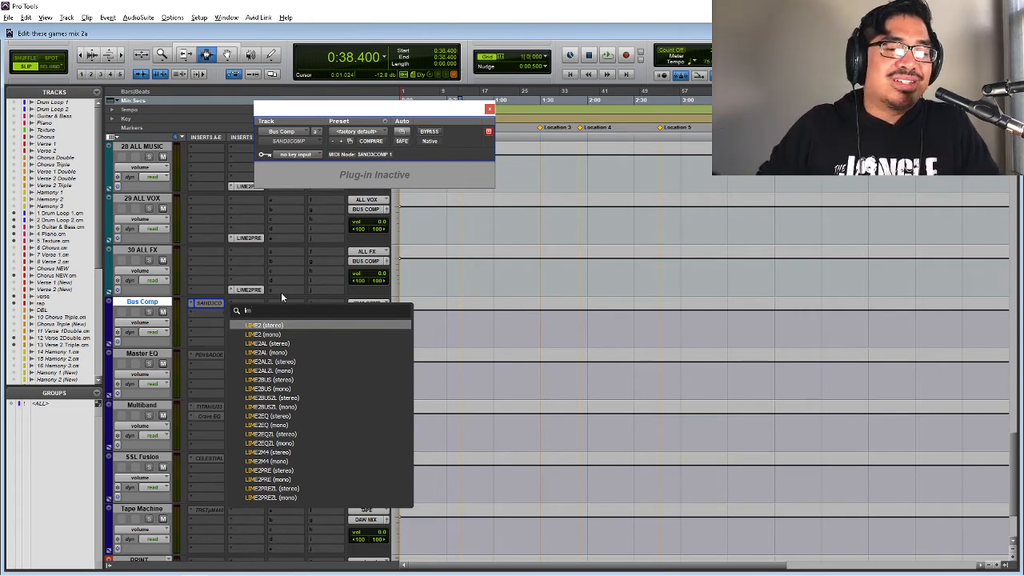
key(Escape)
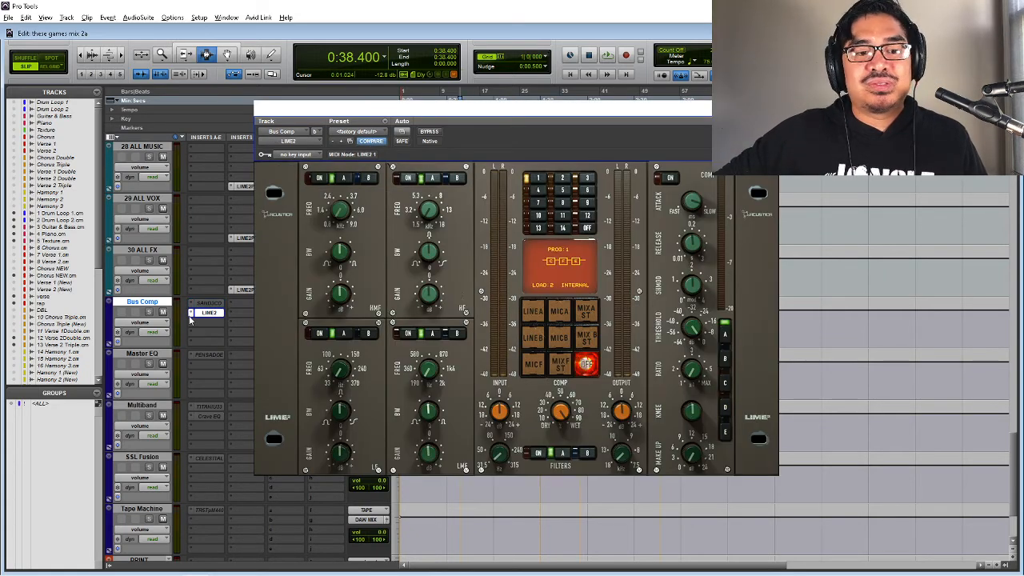
click(191, 313)
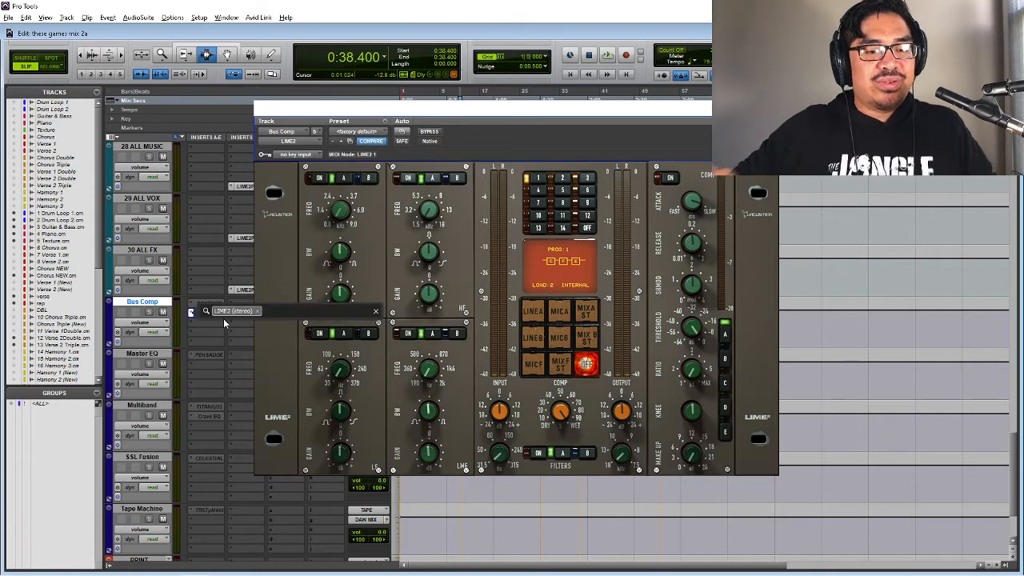
text(lime2)
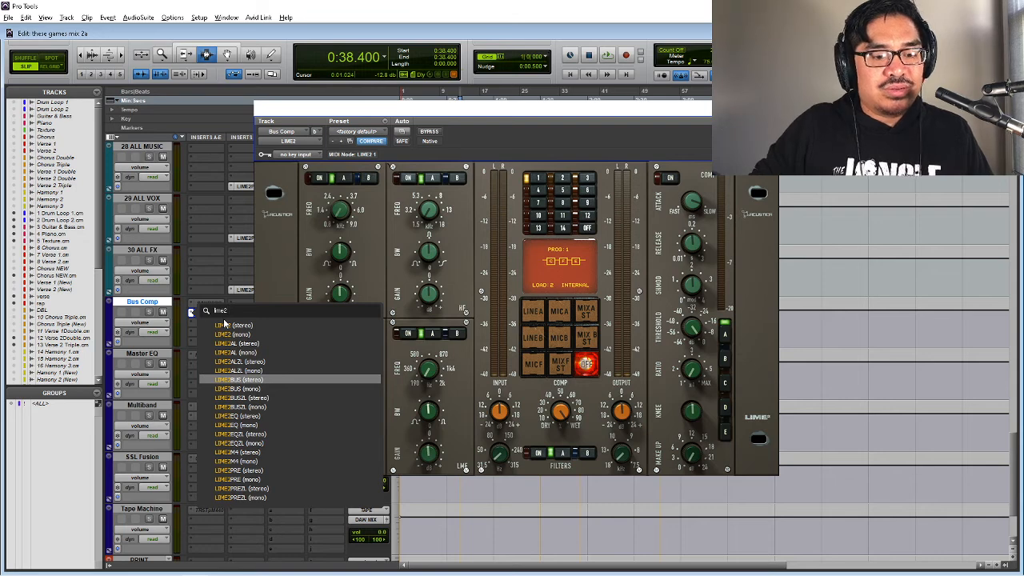
click(224, 324)
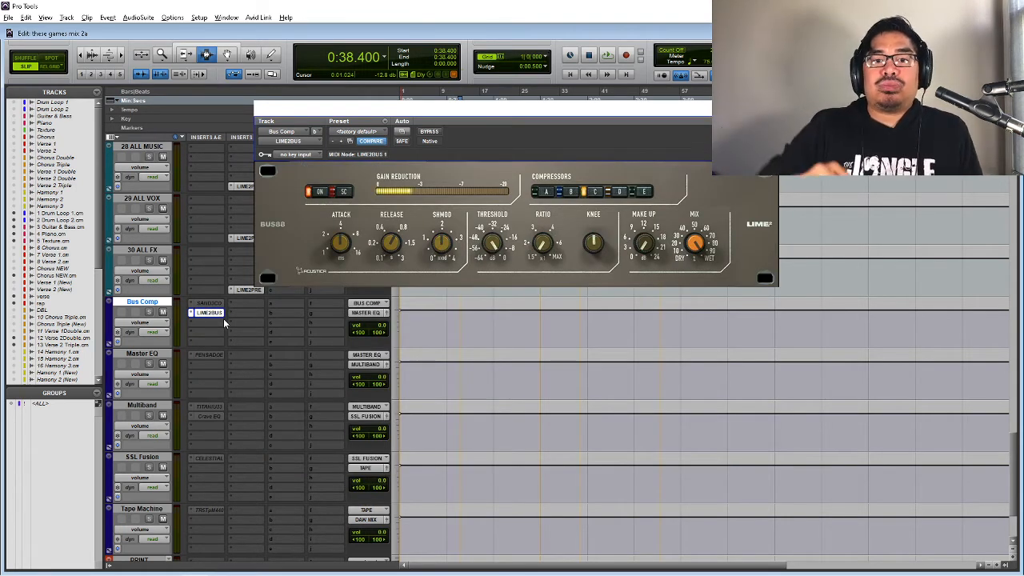
drag(581, 113, 579, 230)
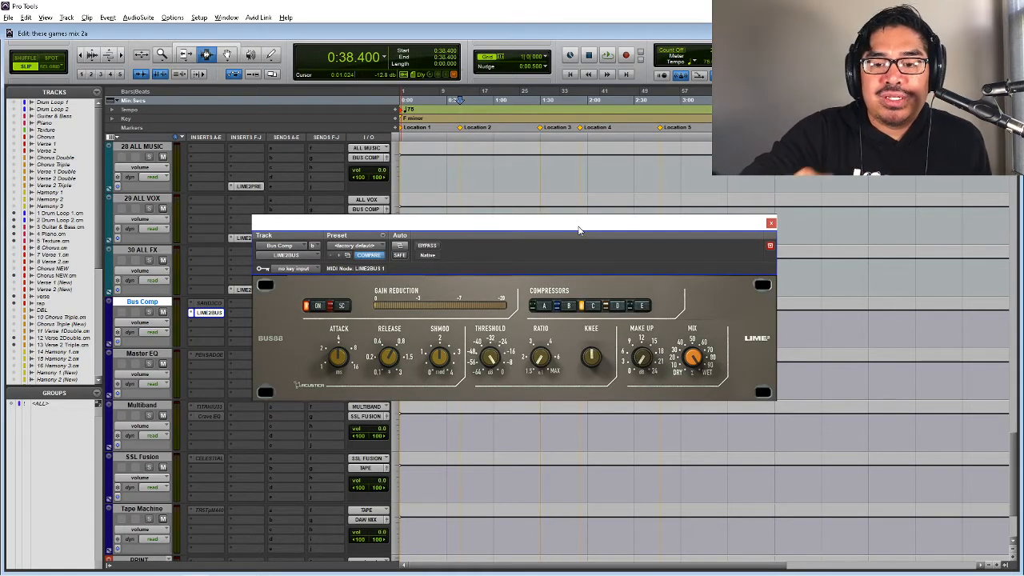
- Try compressor B in LIME2BUS, adjust its threshold and make-up gain during playback from 0:38.400, and compare against bypass
click(574, 309)
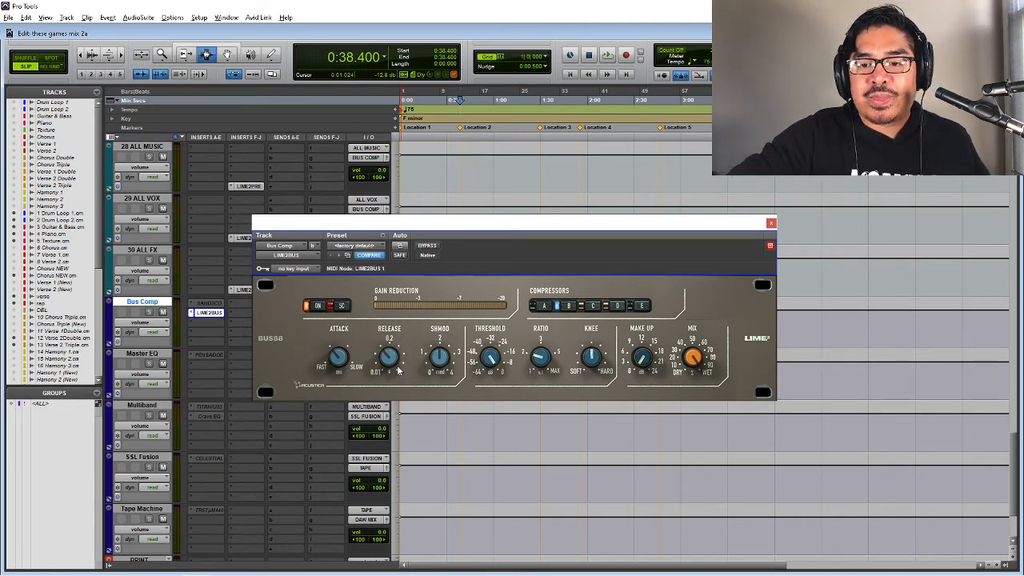
key(space)
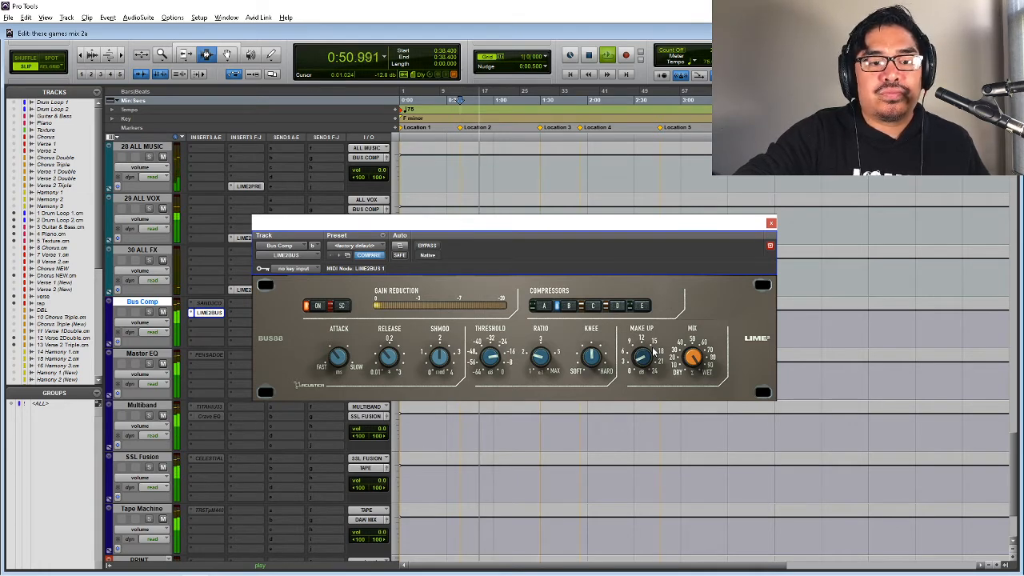
click(429, 248)
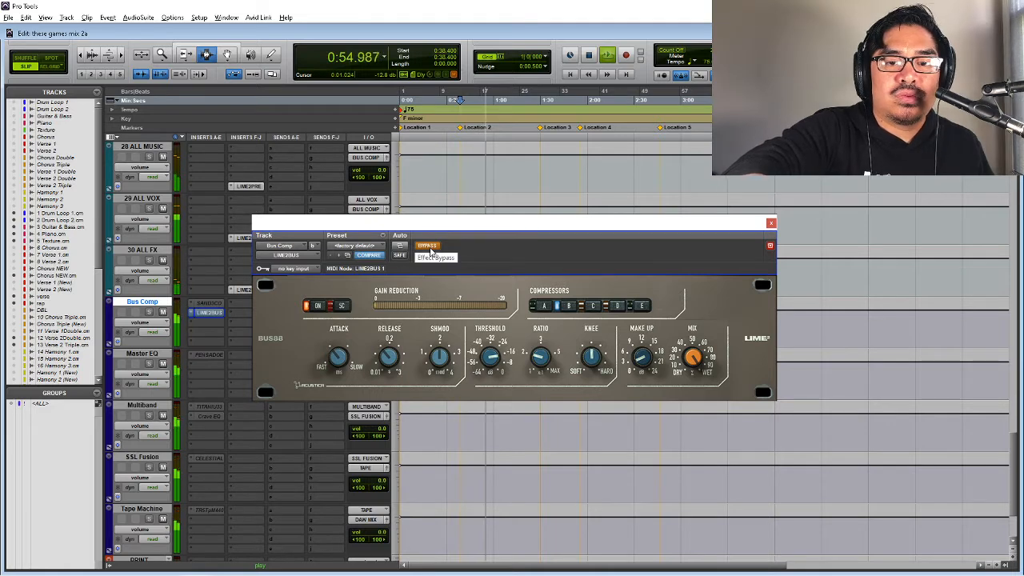
click(430, 248)
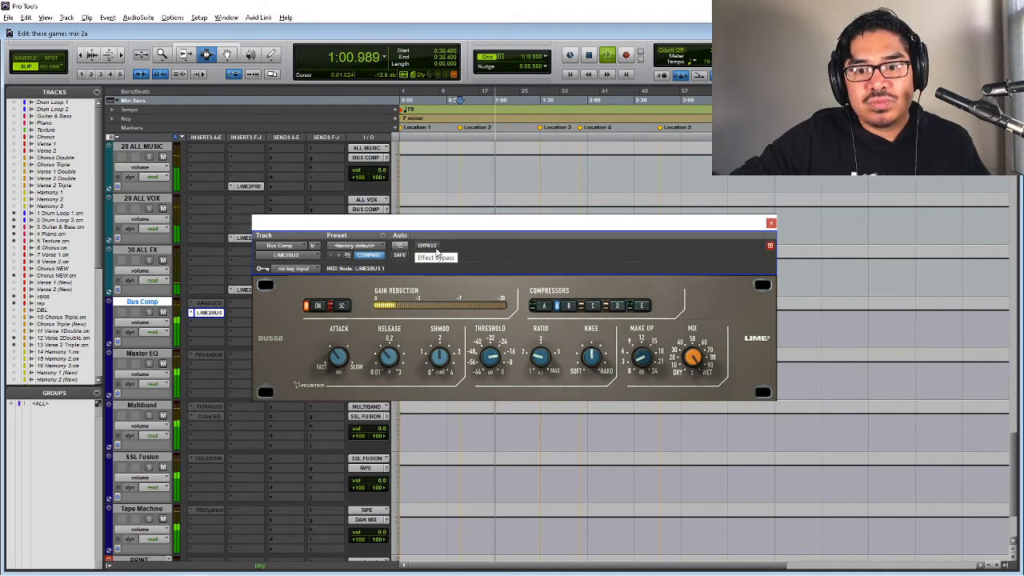
key(space)
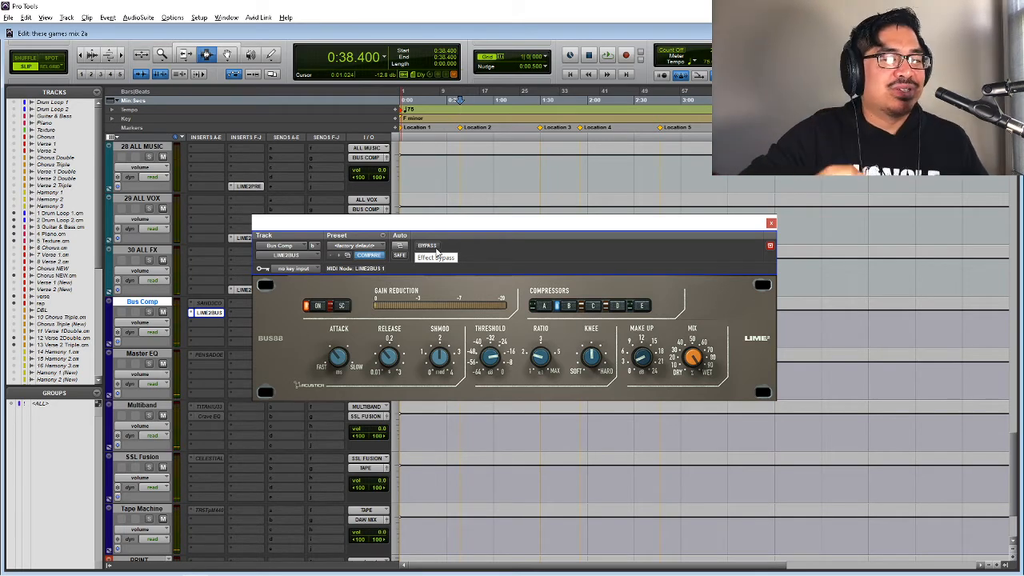
- Switch LIME2BUS to compressor C, adjust its threshold during playback, and bypass it to compare from 0:38.400
click(593, 306)
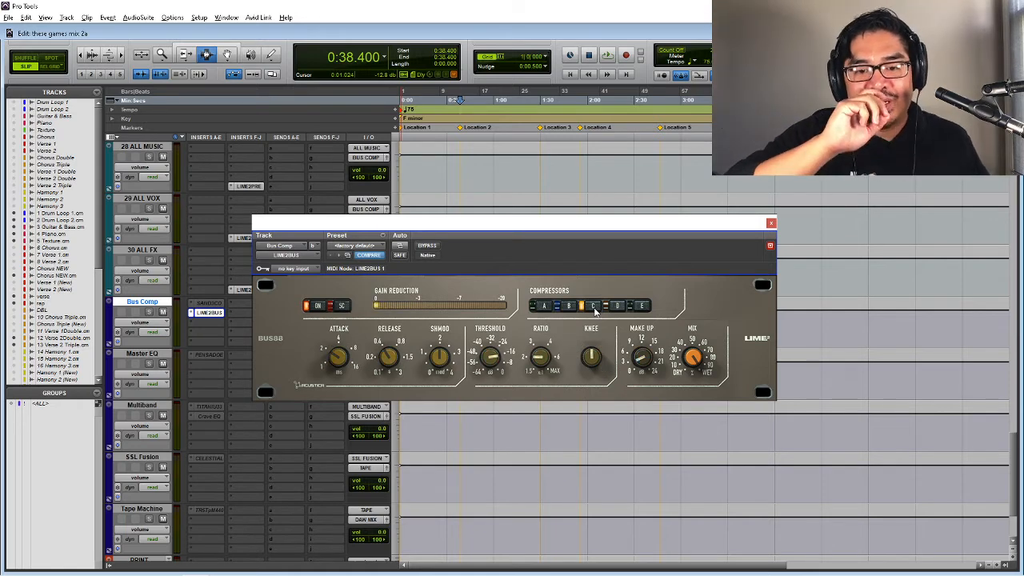
key(space)
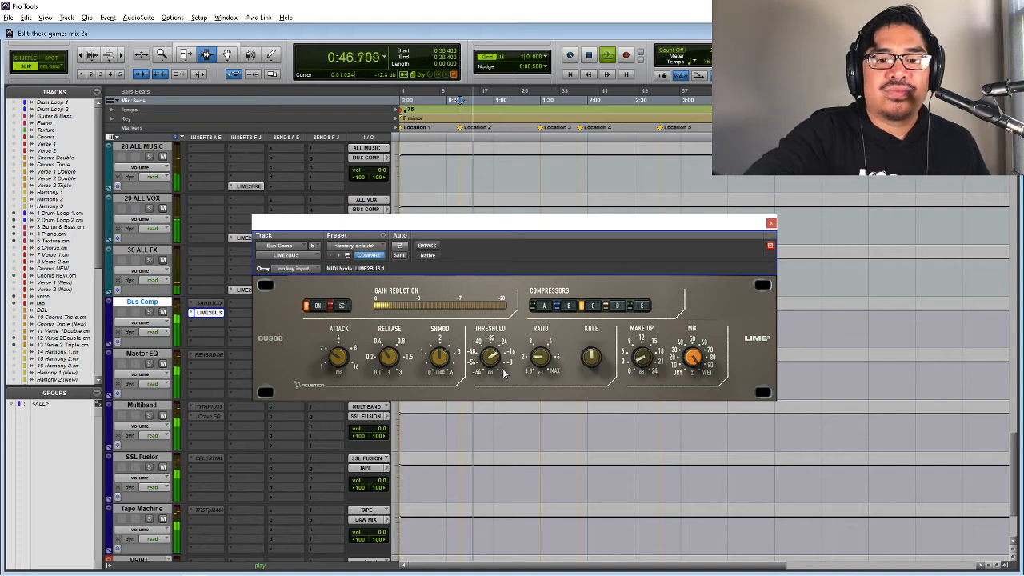
key(space)
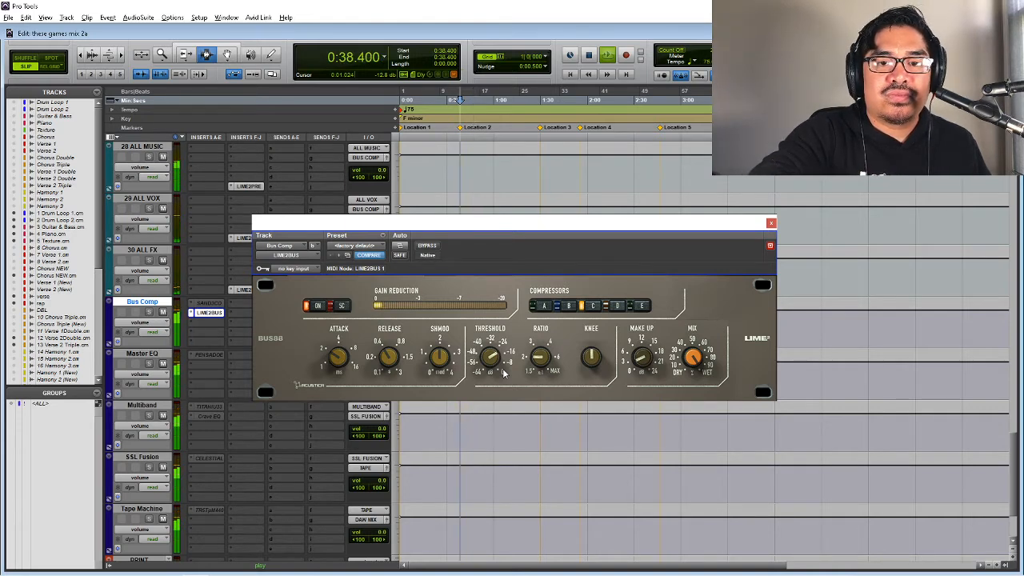
key(space)
click(428, 246)
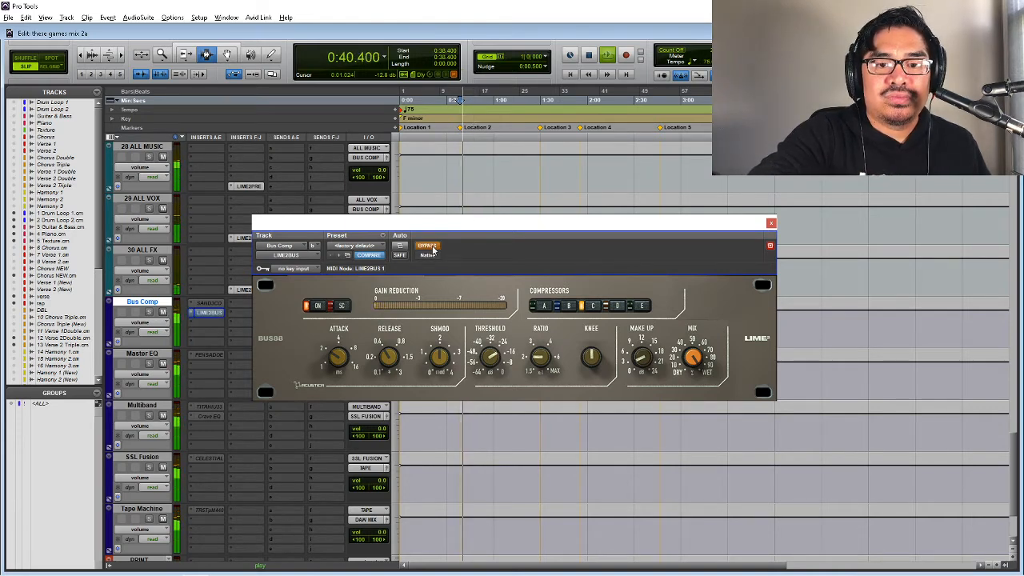
key(space)
key(space)
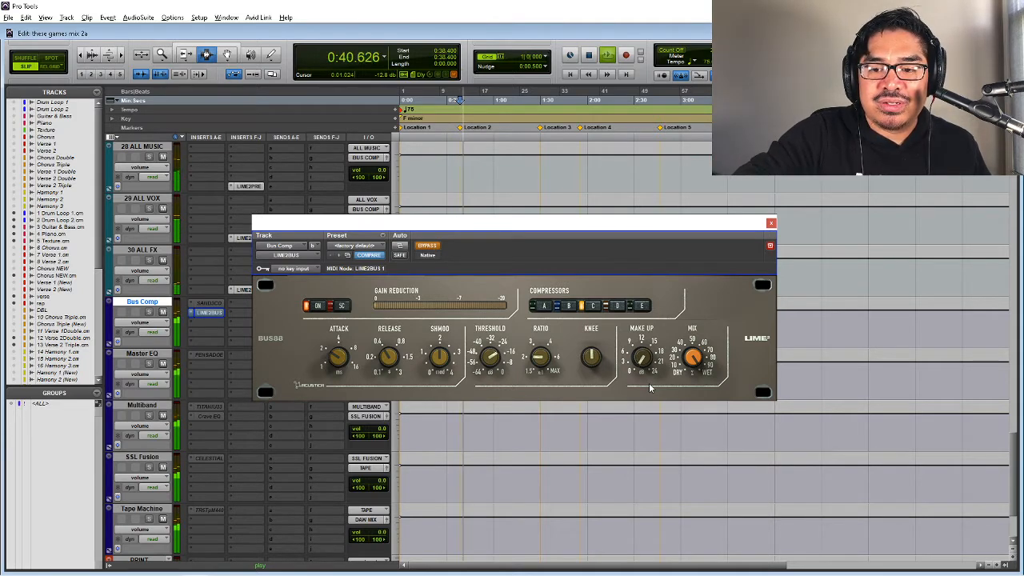
- Adjust the make-up gain of compressor C in LIME2BUS, take the plug-in out of bypass, and replay from 0:38.400
drag(652, 354, 652, 363)
click(427, 246)
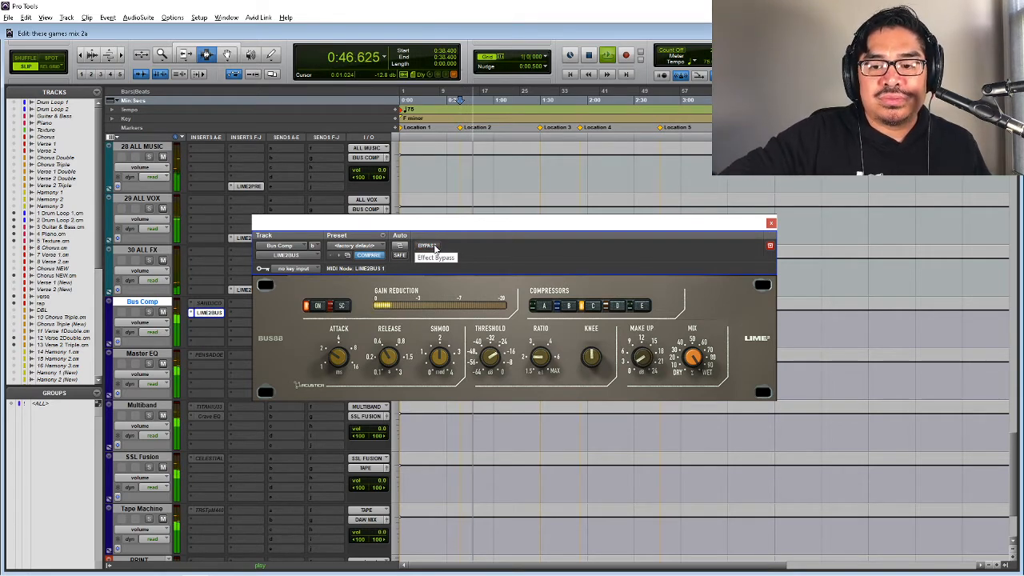
key(space)
key(space)
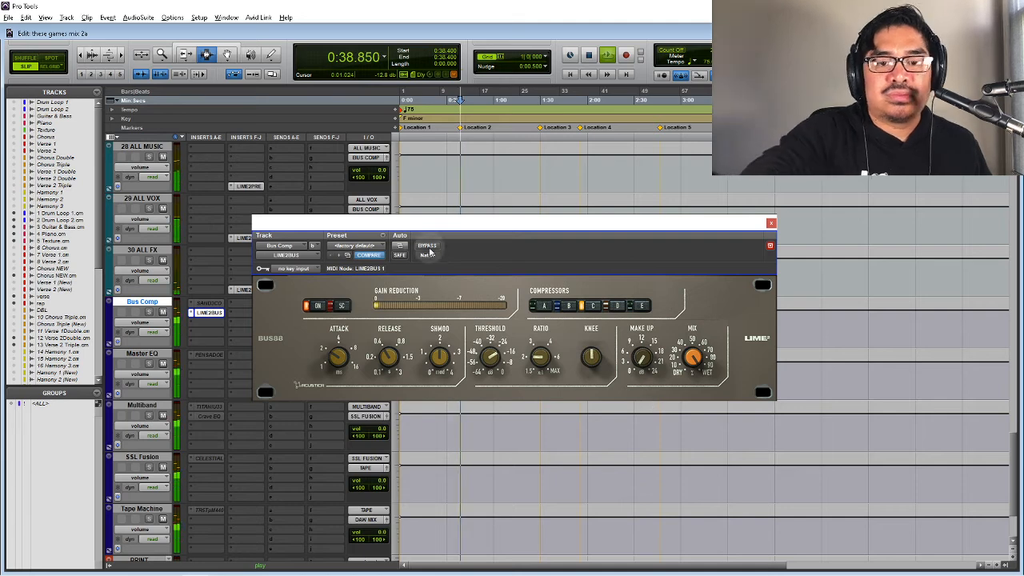
- Compare LIME2BUS bypassed and active during playback from 0:38.400, and switch to Chrome
click(427, 246)
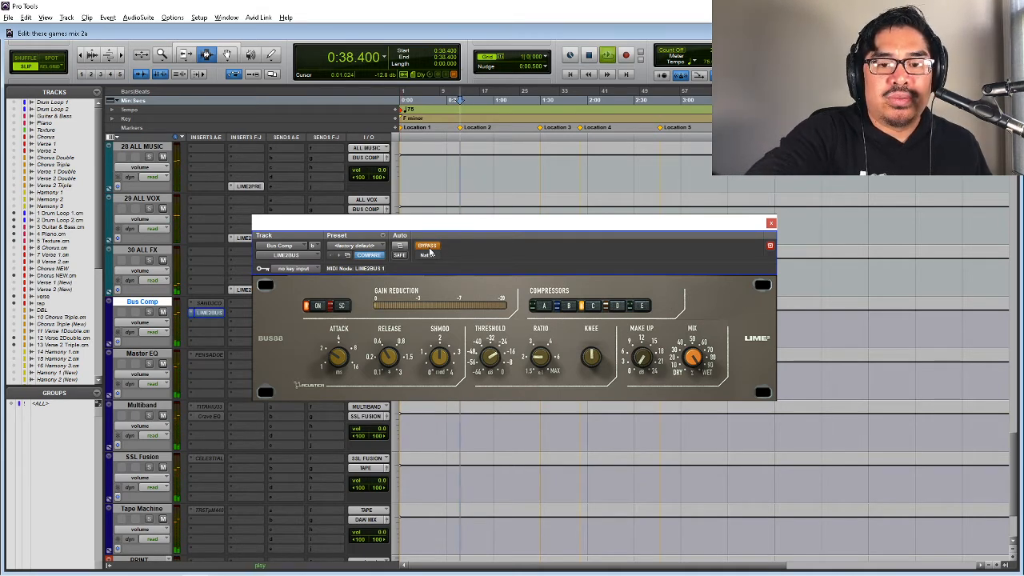
key(space)
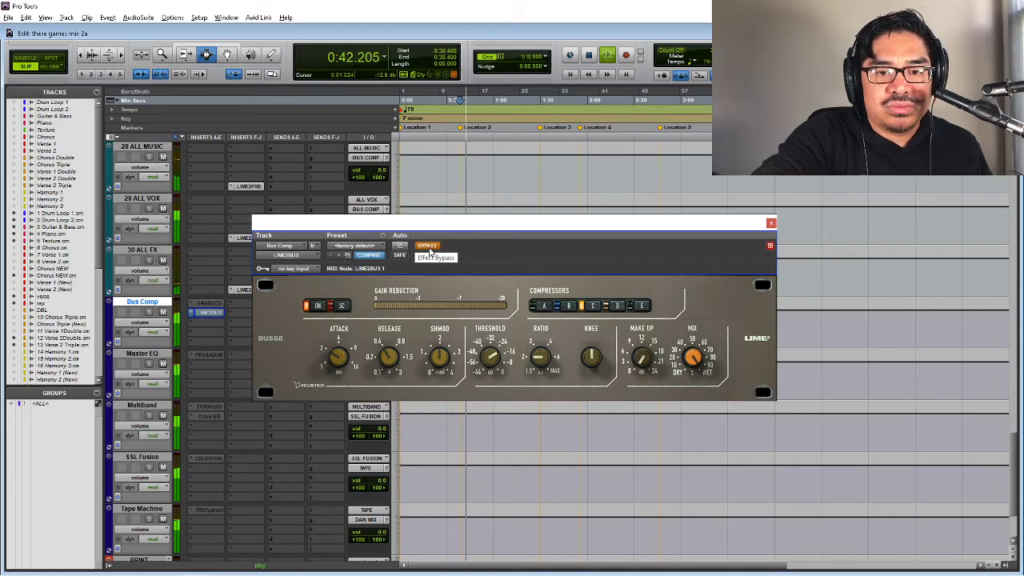
key(space)
click(431, 247)
key(space)
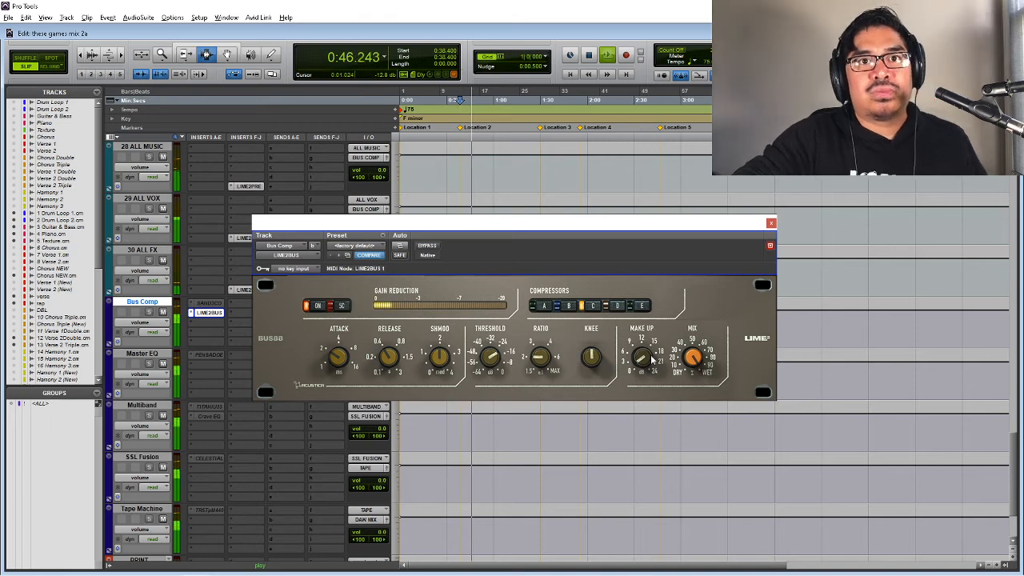
key(space)
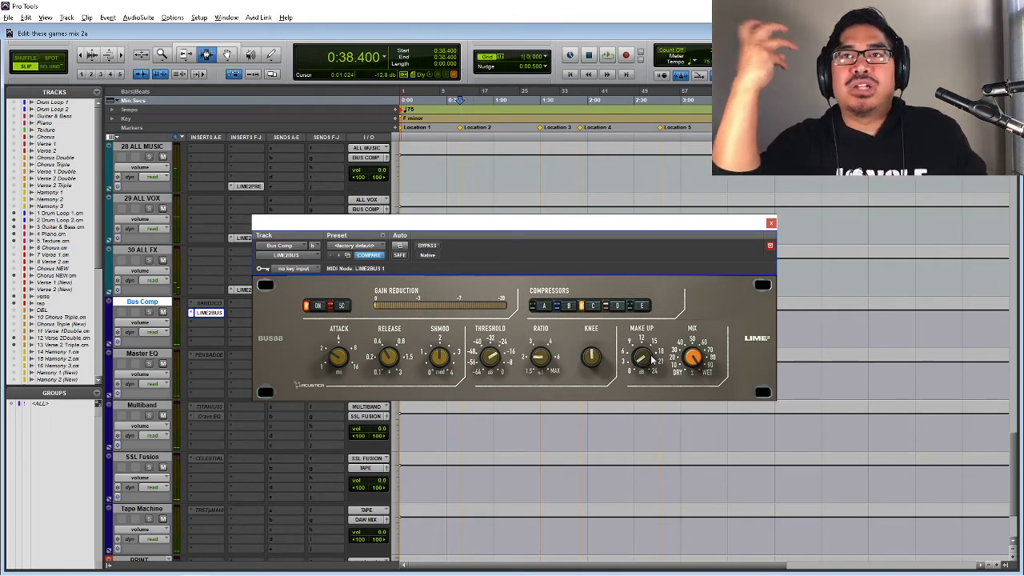
key(space)
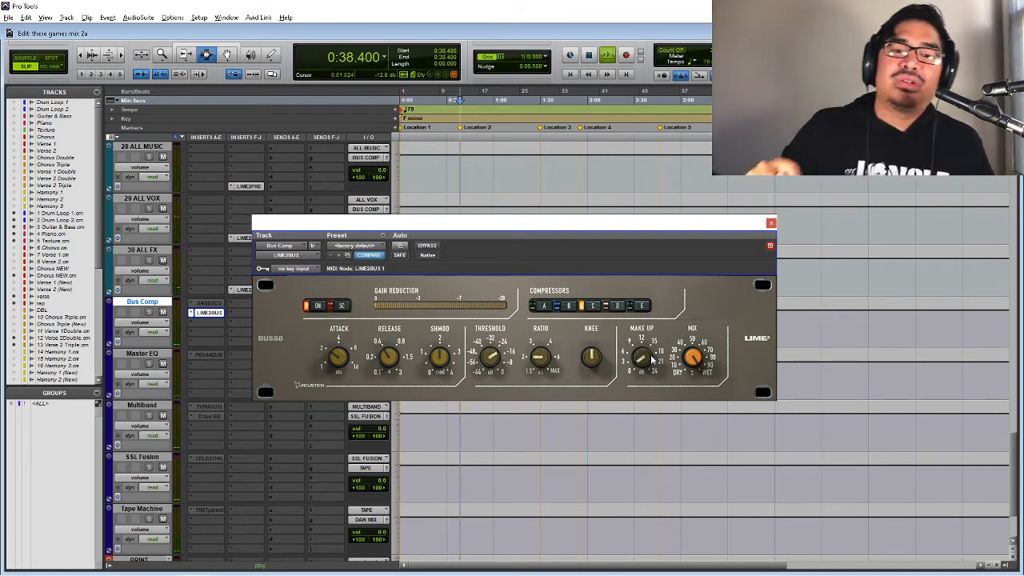
key(space)
key(space)
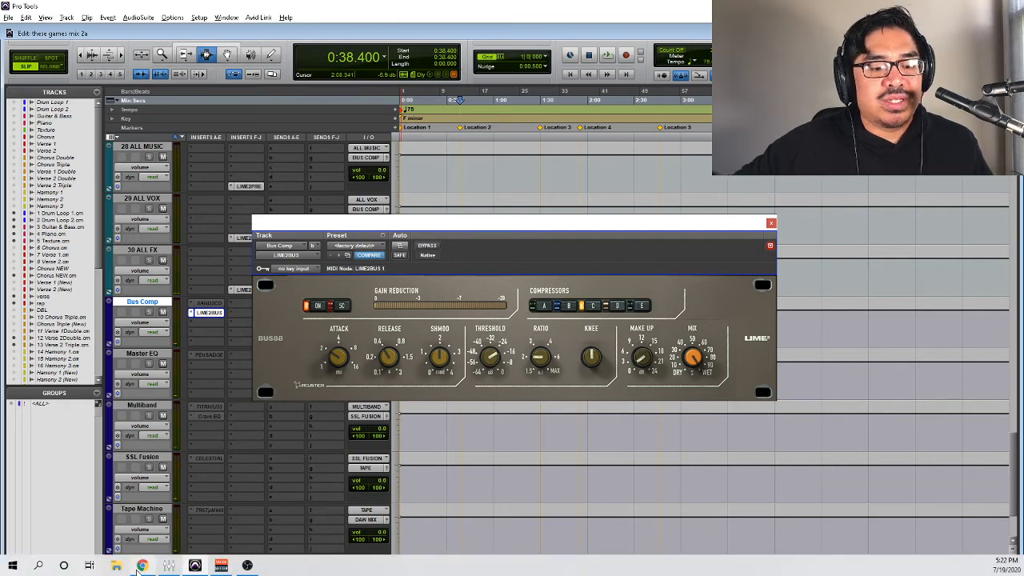
click(141, 565)
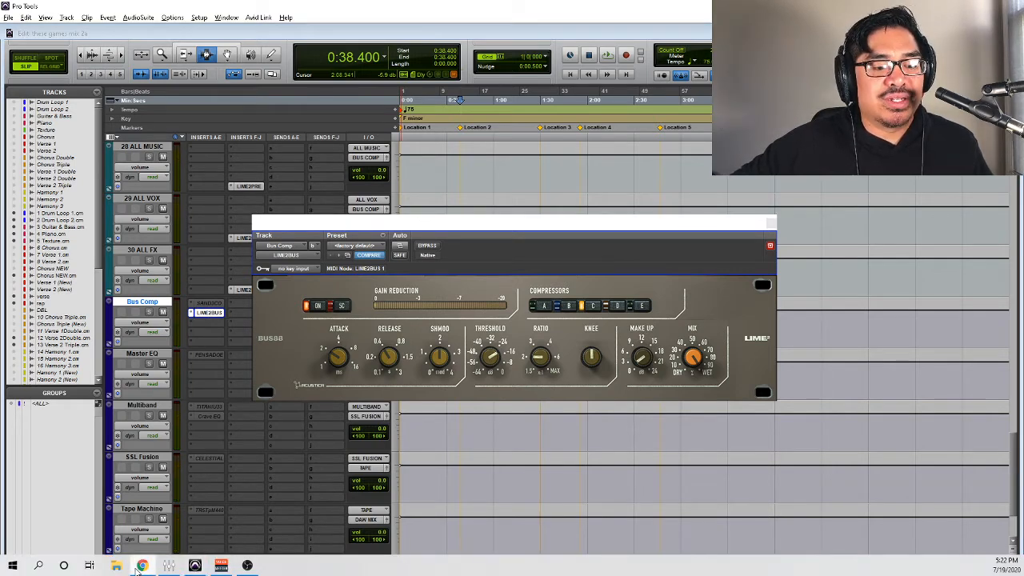
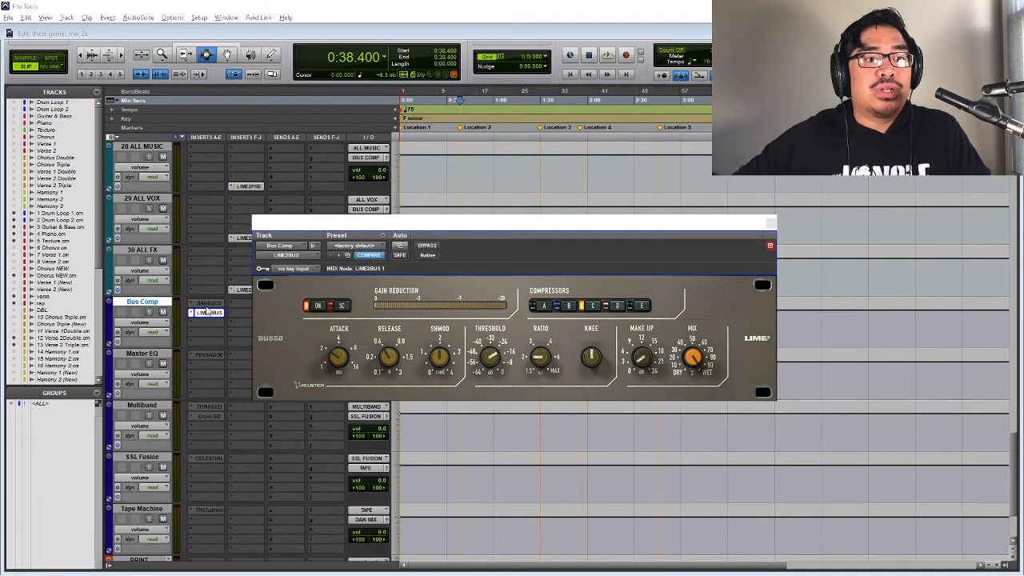
- Make LIME2BUS inactive and SAND3COMP active on Bus Comp, and close the LIME2BUS window
right_click(206, 309)
click(221, 325)
right_click(215, 302)
click(224, 317)
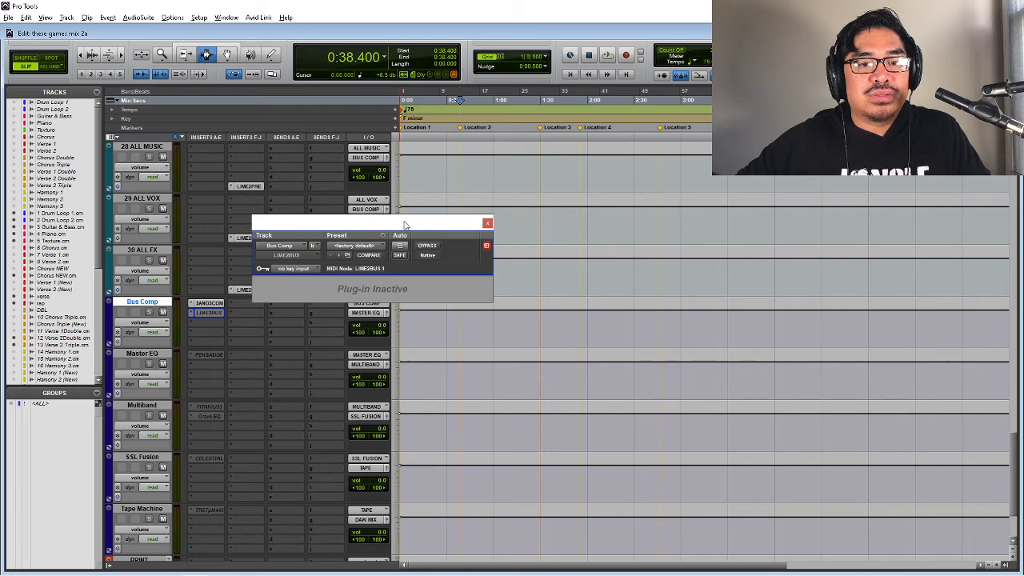
click(488, 224)
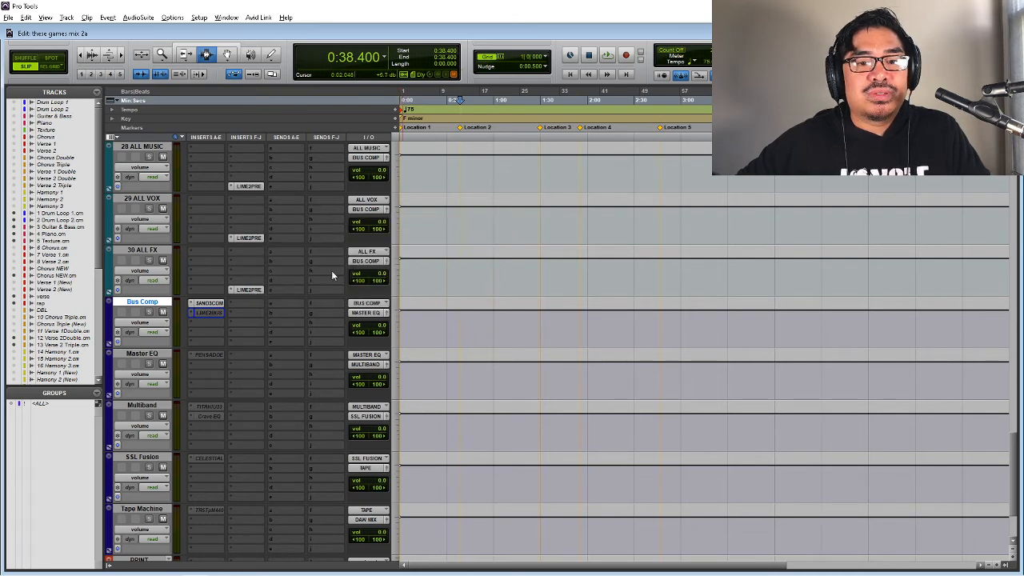
- Open SAND3COMP on Bus Comp and listen to its compression from 0:38.400
click(211, 304)
key(space)
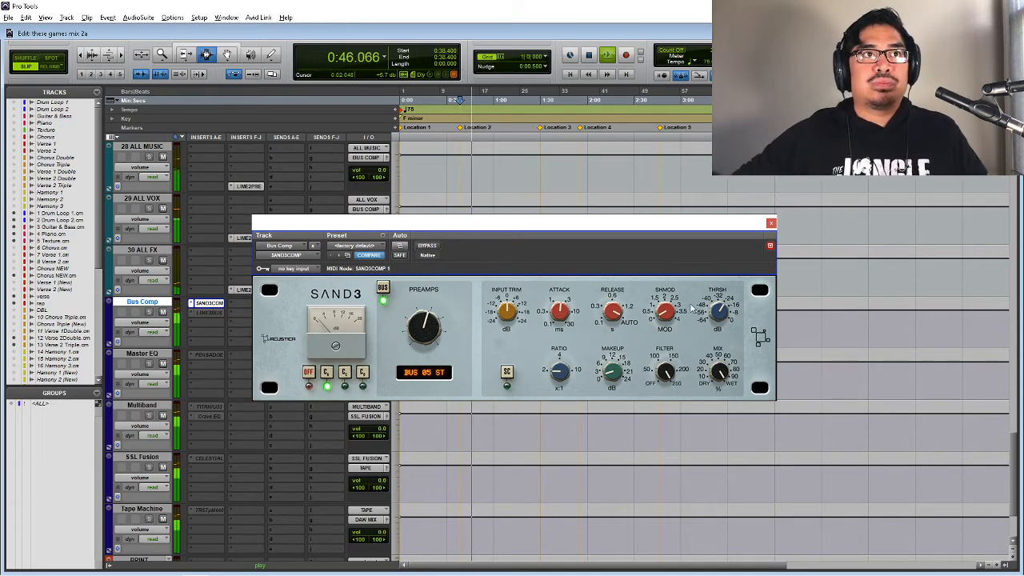
key(space)
- Make LIME2BUS active again and open it in a separate window placed lower beside SAND3COMP
right_click(213, 313)
key(Escape)
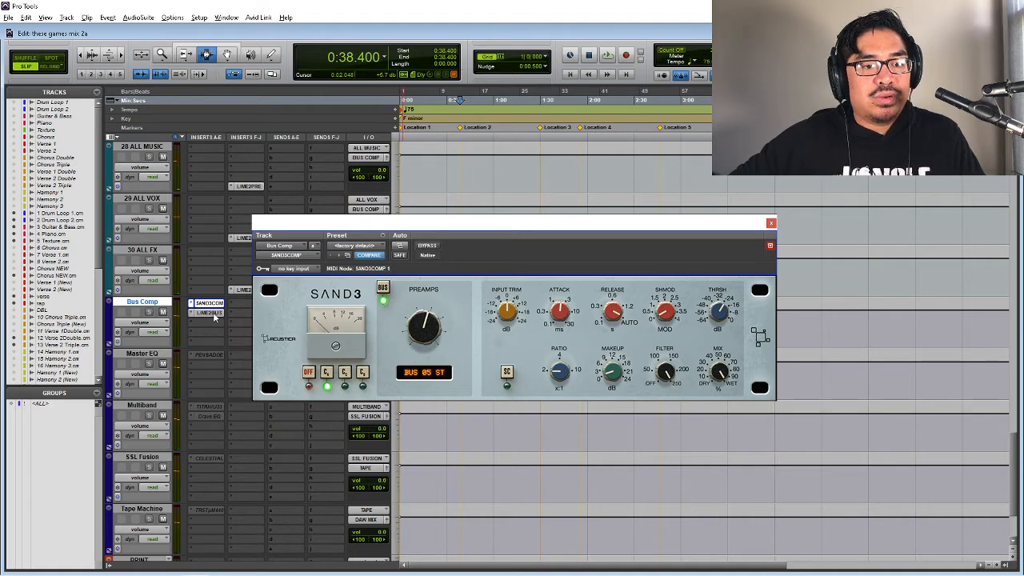
shift+click(214, 314)
drag(553, 226, 673, 321)
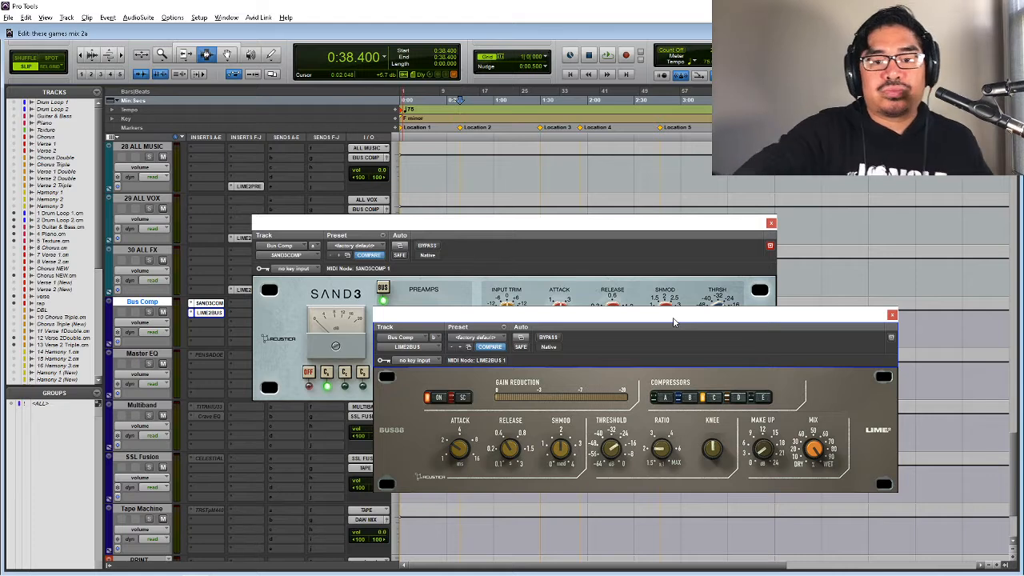
- Bypass LIME2BUS and play the mix from 0:38.400 through SAND3COMP alone
click(548, 337)
key(space)
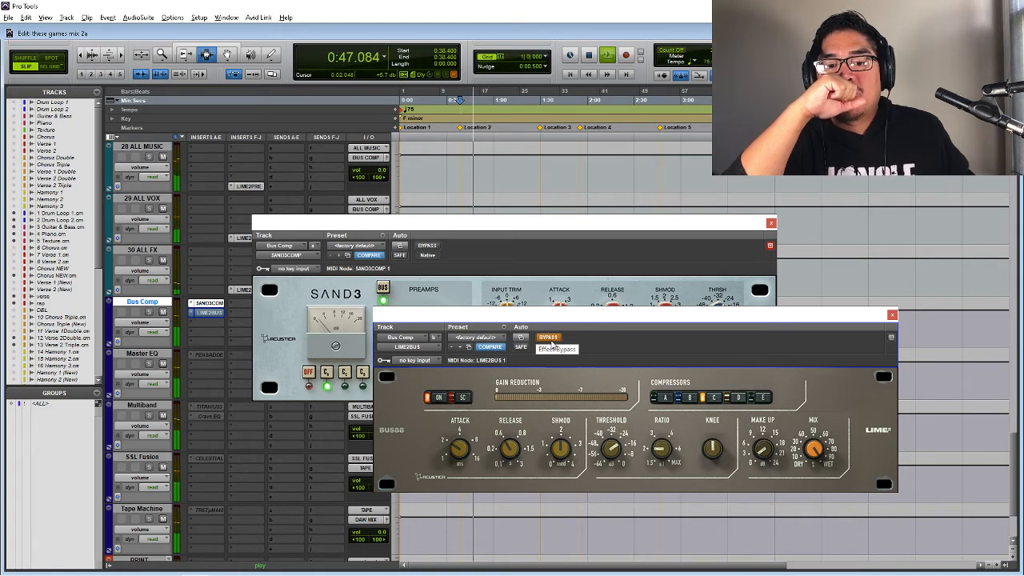
key(space)
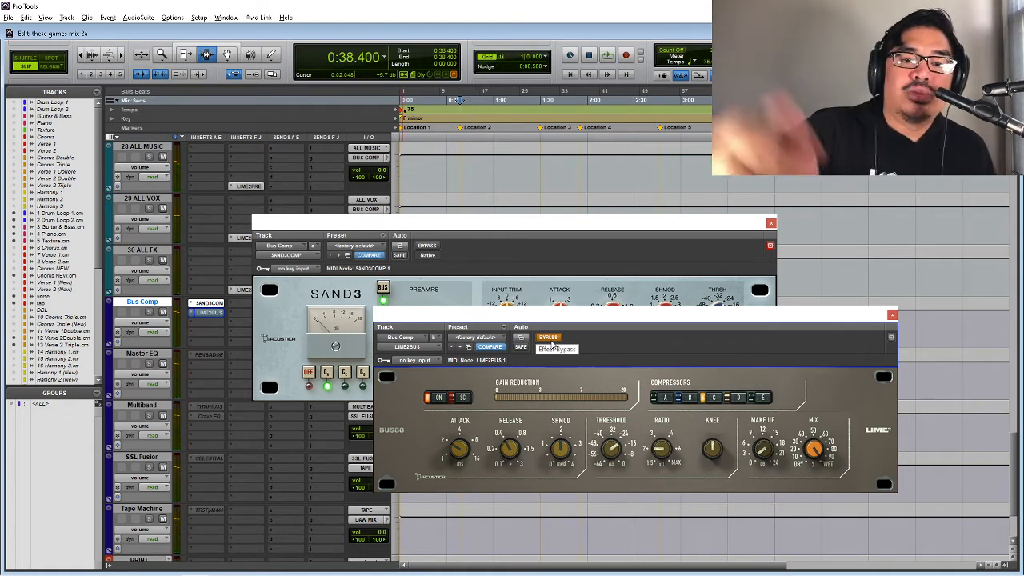
- Bypass SAND3COMP, take LIME2BUS out of bypass, and listen to the mix from 0:38.400
click(427, 245)
click(582, 428)
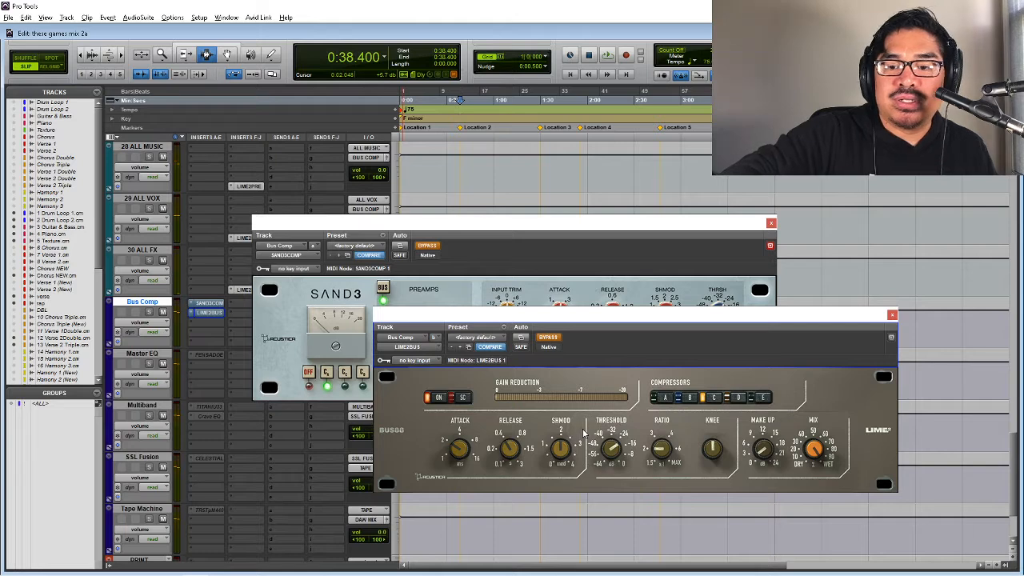
click(551, 339)
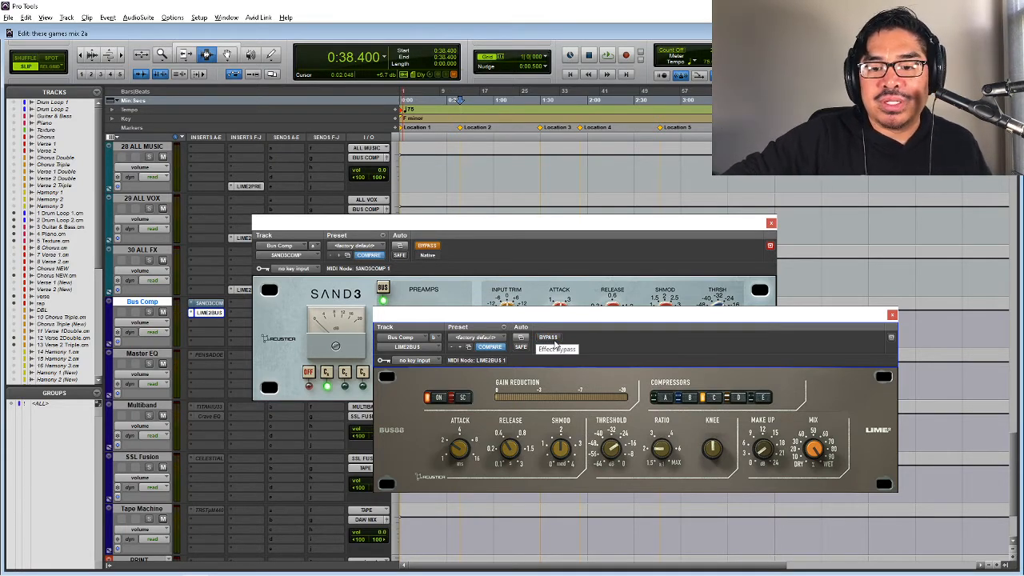
key(space)
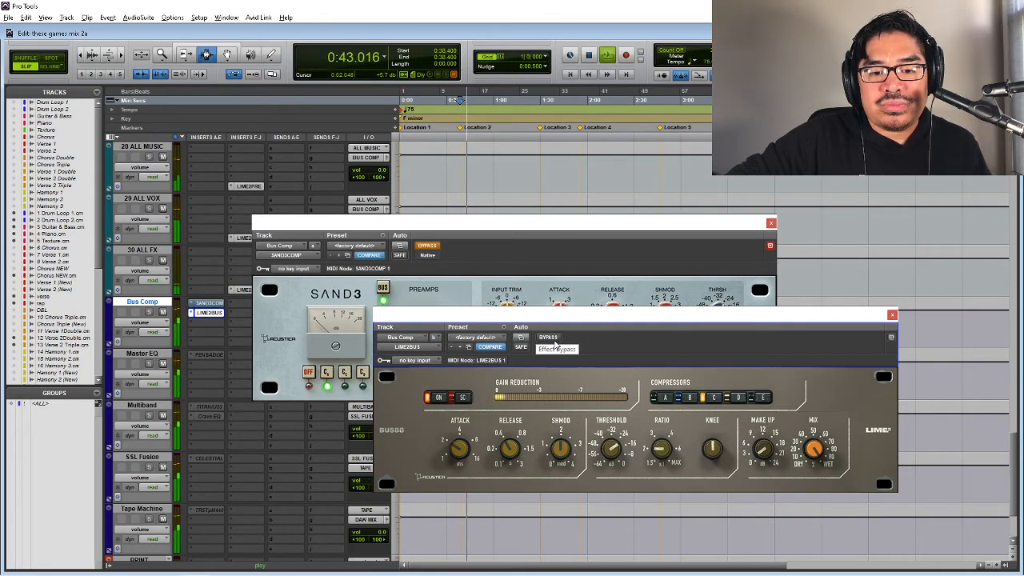
key(space)
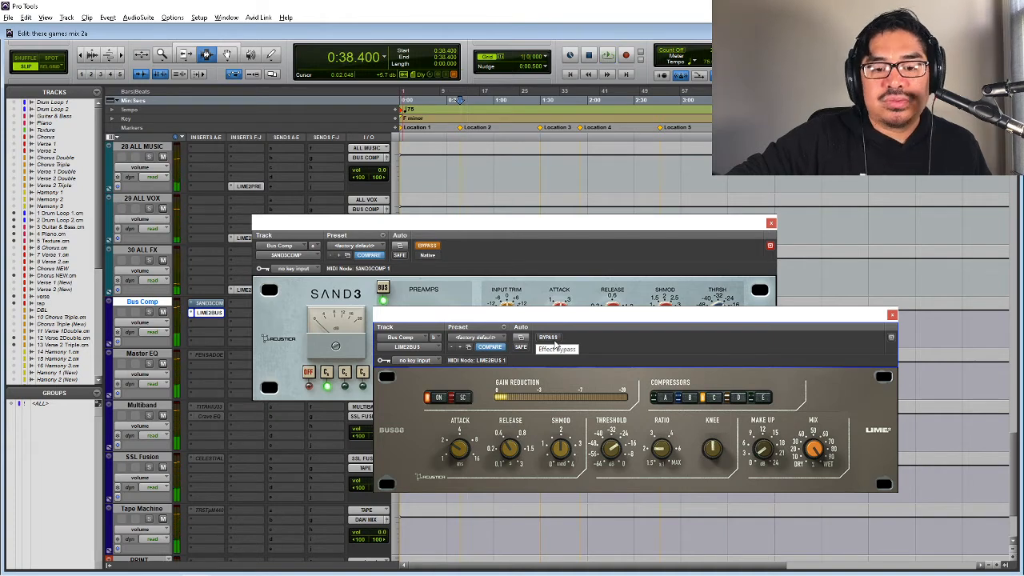
- Swap the bypass states back so only SAND3COMP processes Bus Comp, and replay from 0:38.400
click(427, 246)
click(428, 247)
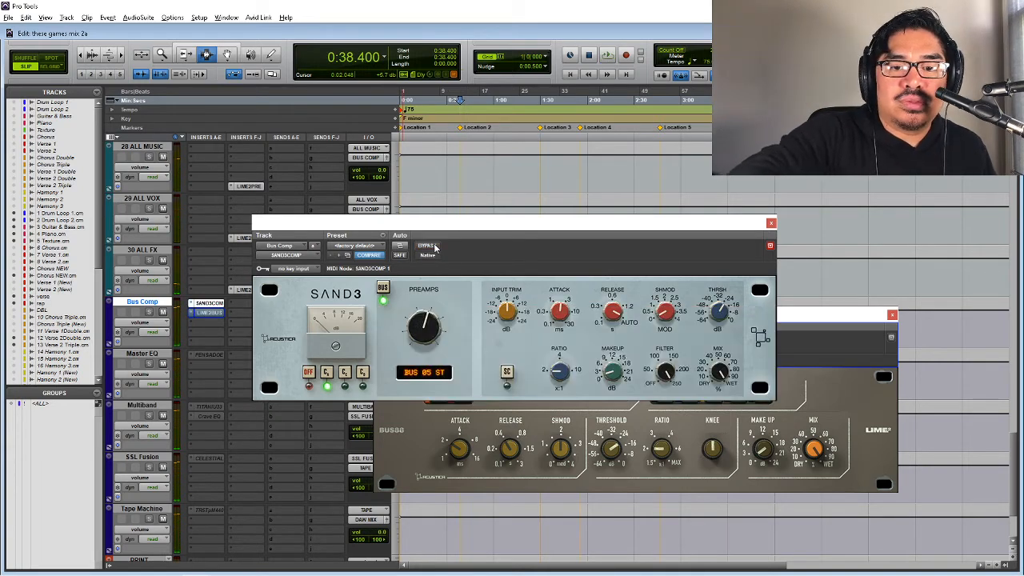
key(space)
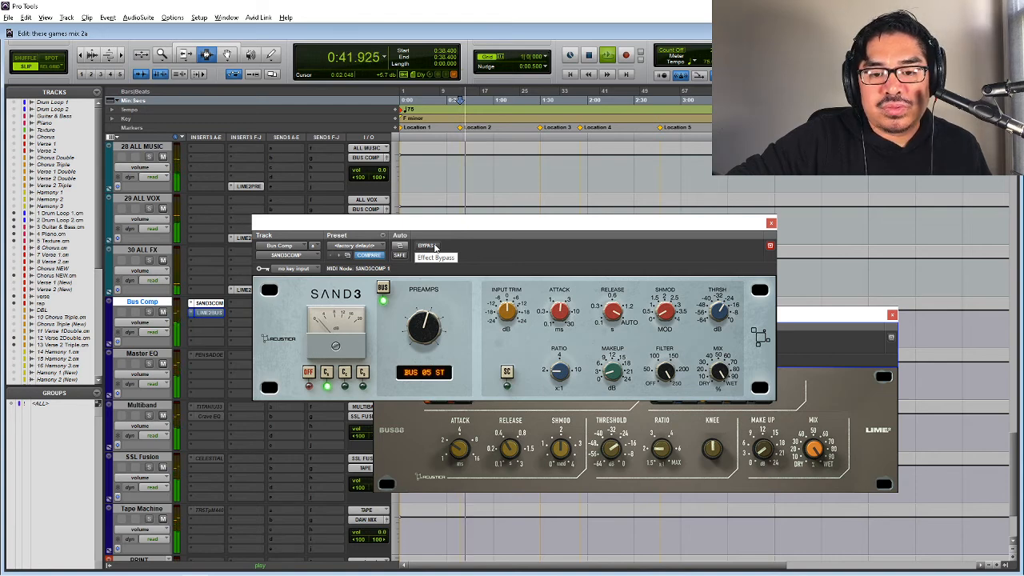
key(space)
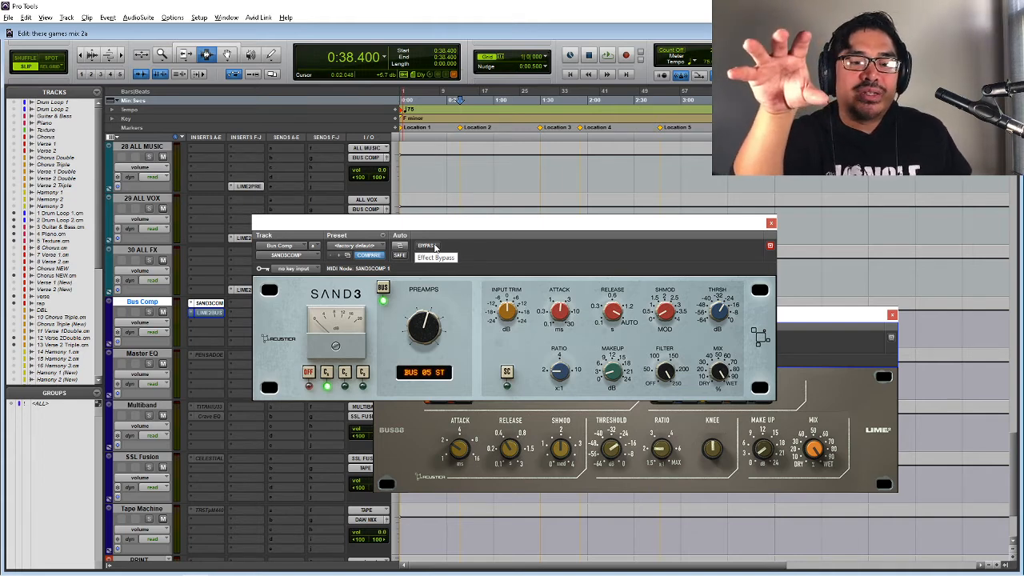
- Close the SAND3COMP window and make its insert inactive, with LIME2BUS taken out of bypass
click(770, 223)
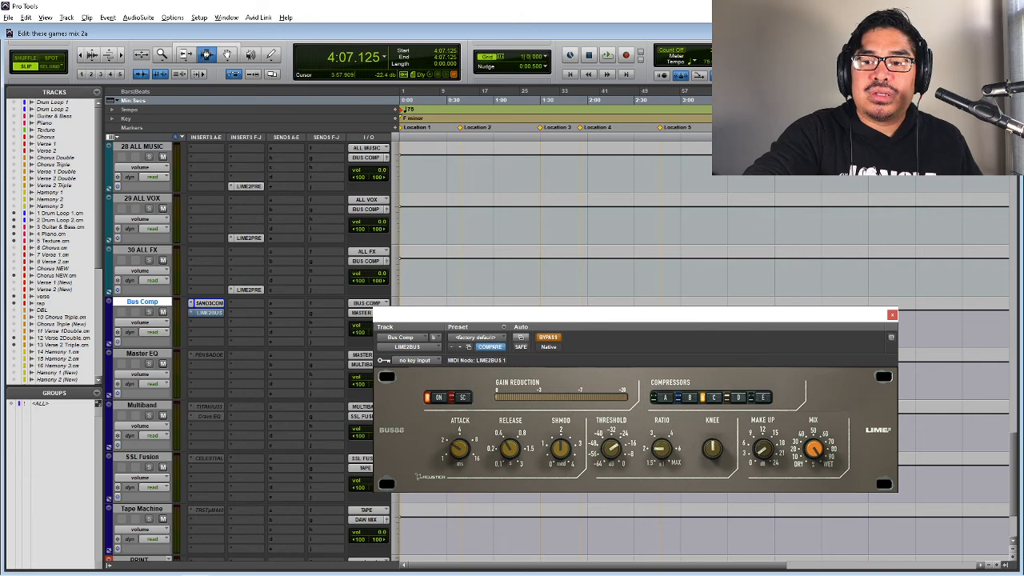
click(549, 336)
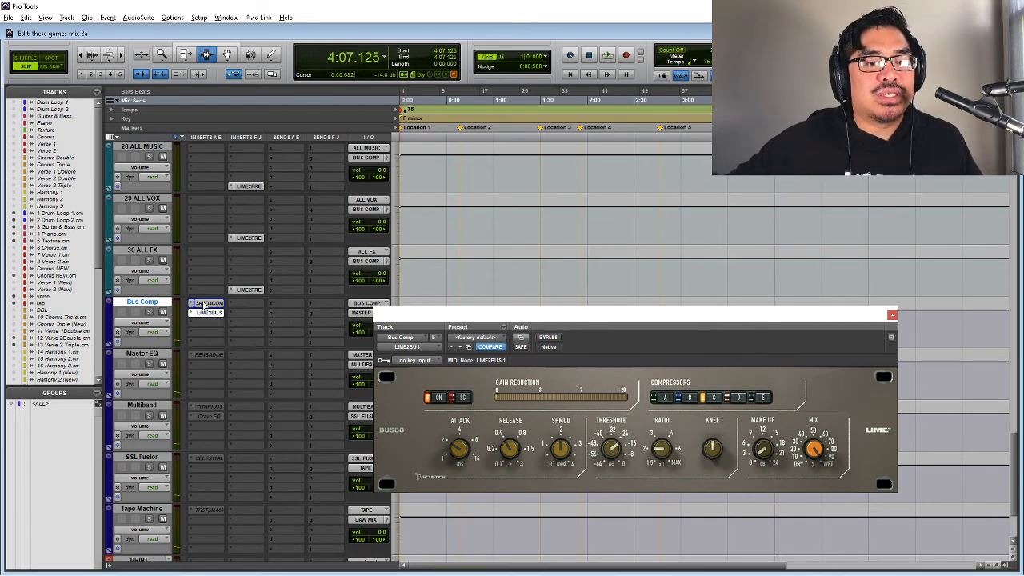
right_click(206, 306)
click(224, 318)
- Compare compressors C and B in LIME2BUS by playing the mix through each from 0:38.400
key(space)
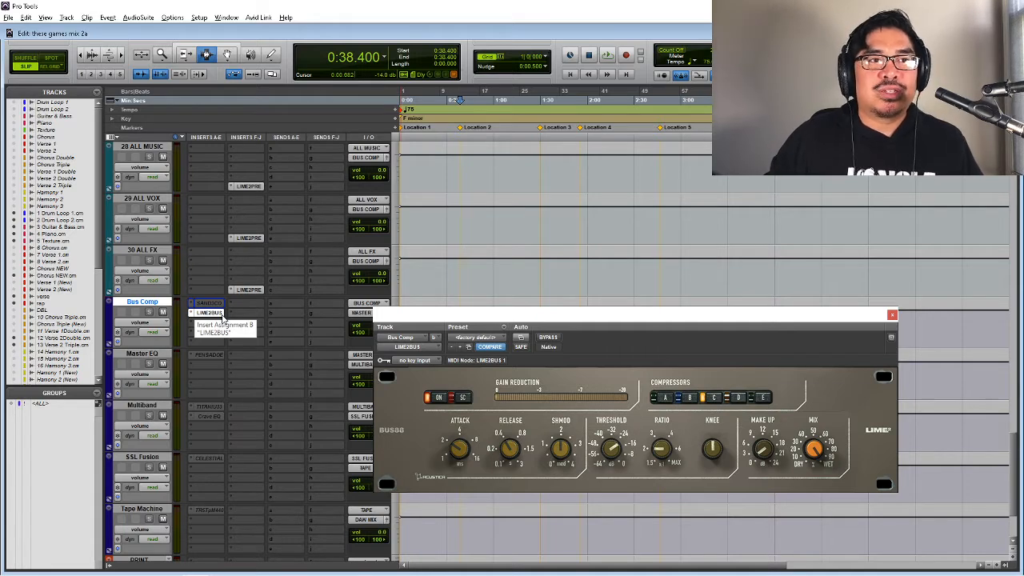
key(space)
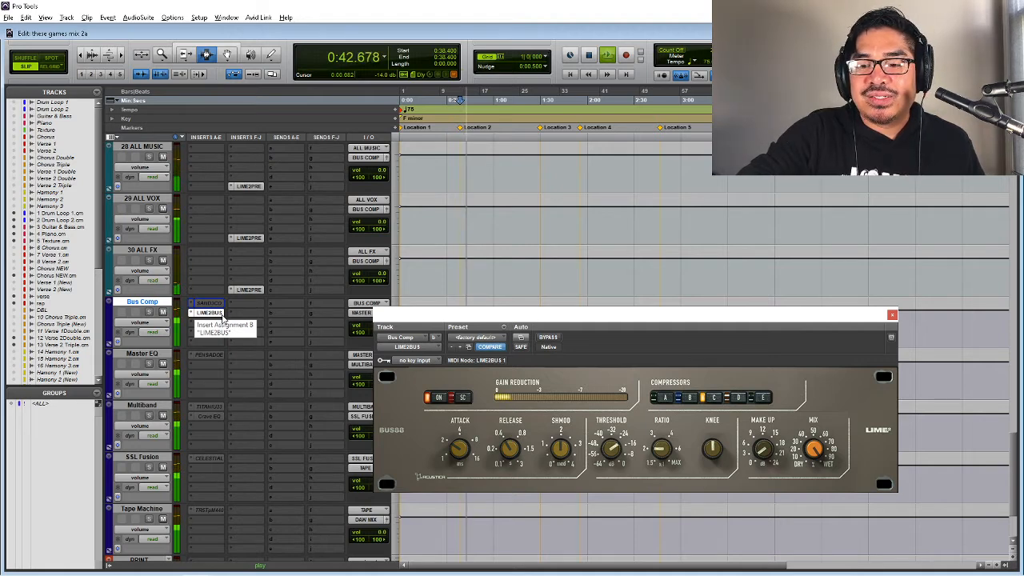
key(space)
click(692, 401)
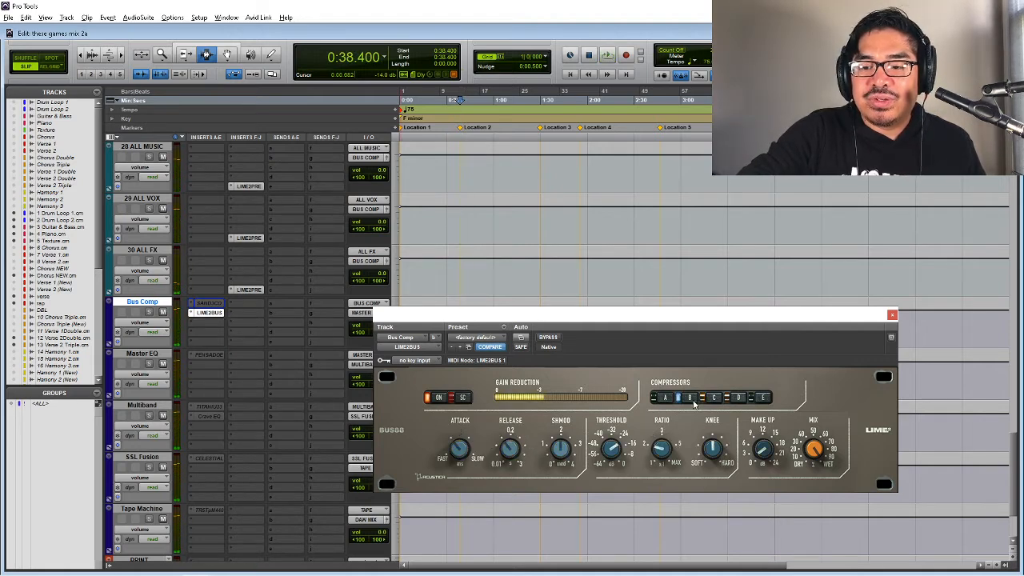
key(space)
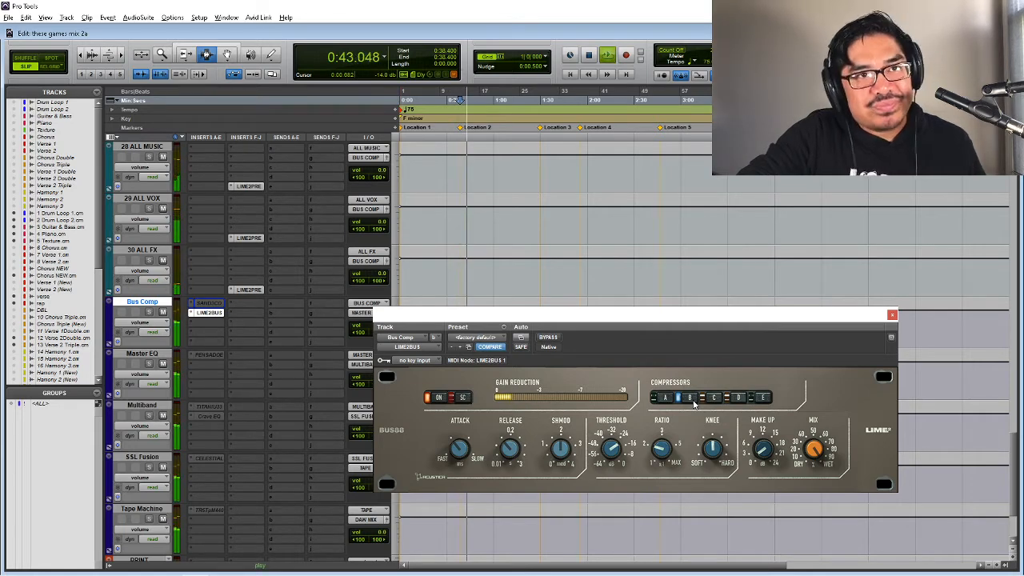
key(space)
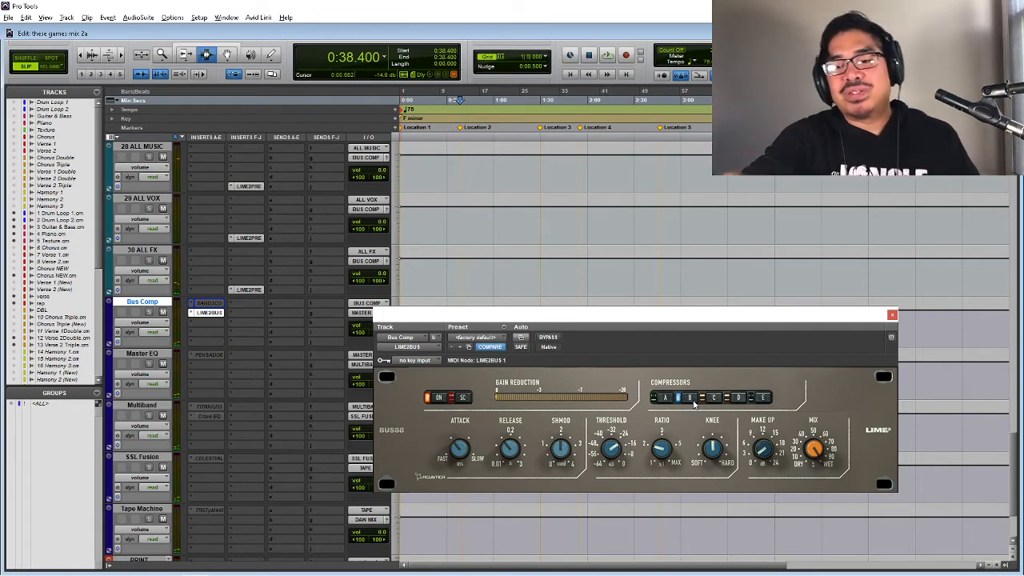
click(716, 402)
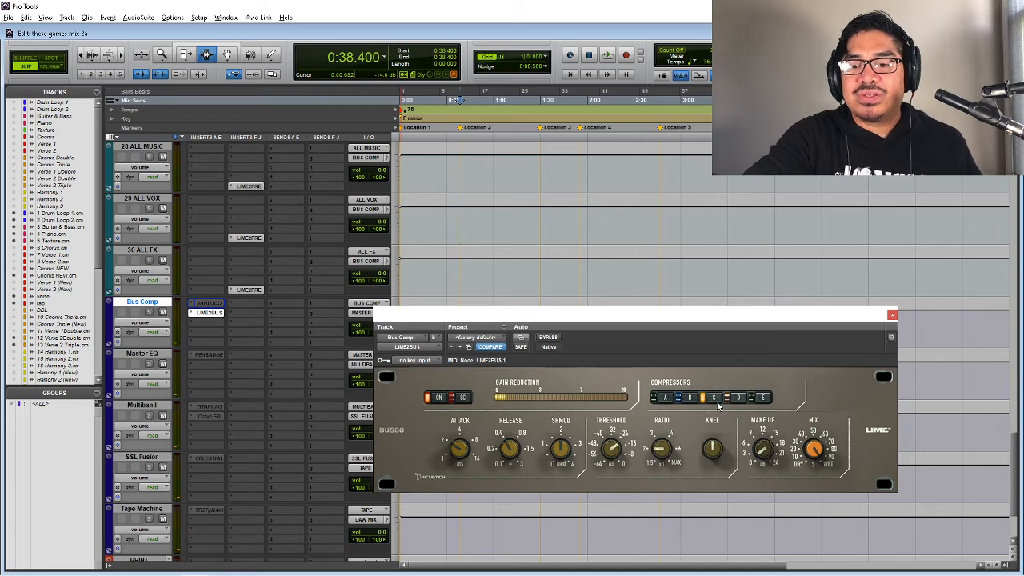
key(space)
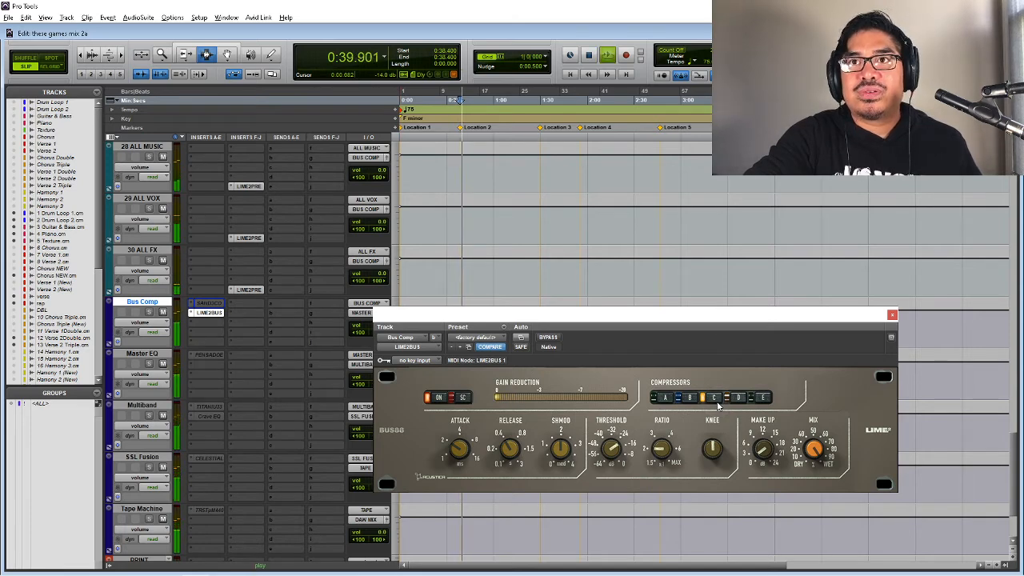
key(space)
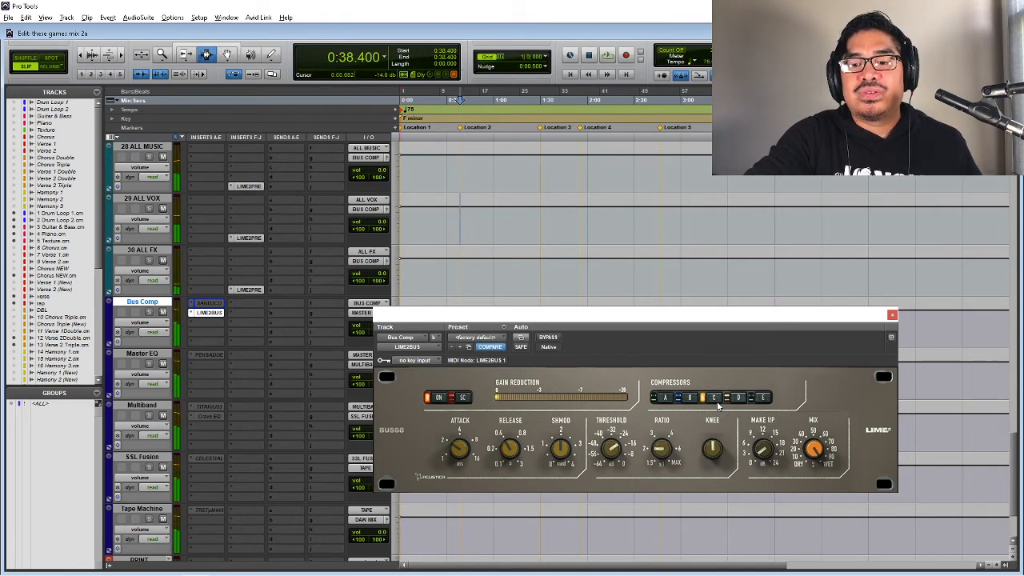
- Compare compressors A, D and E in LIME2BUS by playing the mix through each from 0:38.400
click(666, 398)
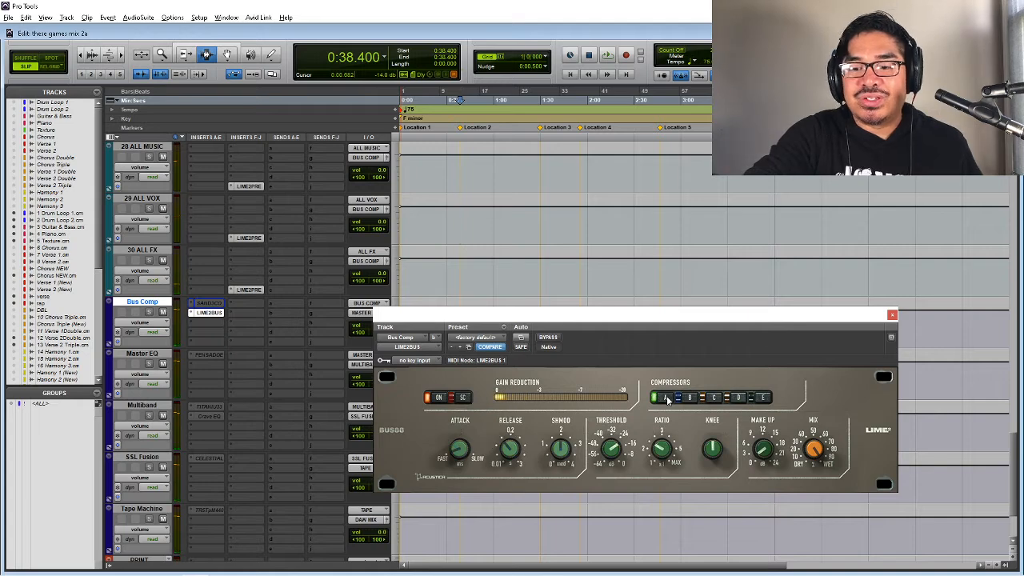
key(space)
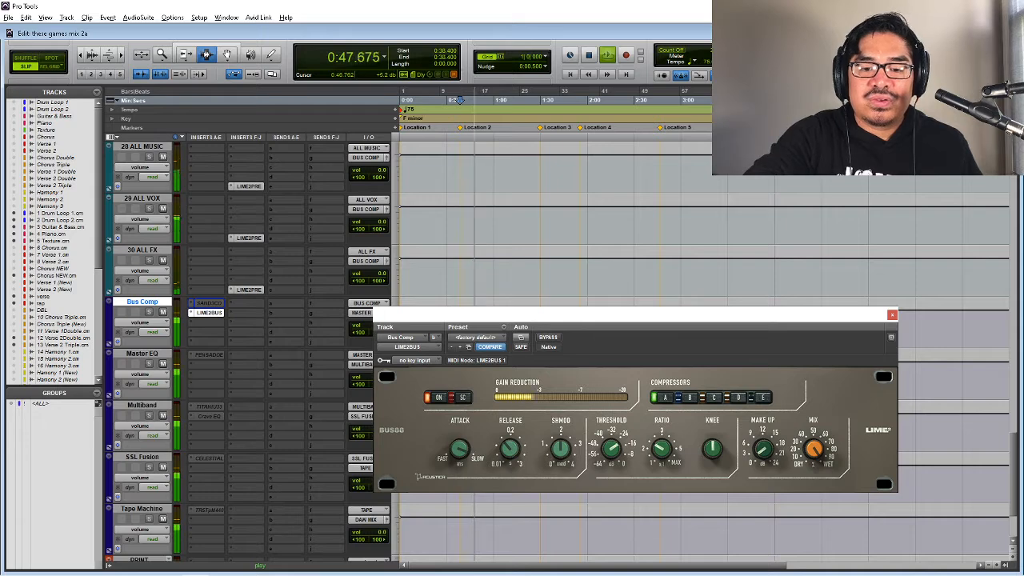
key(space)
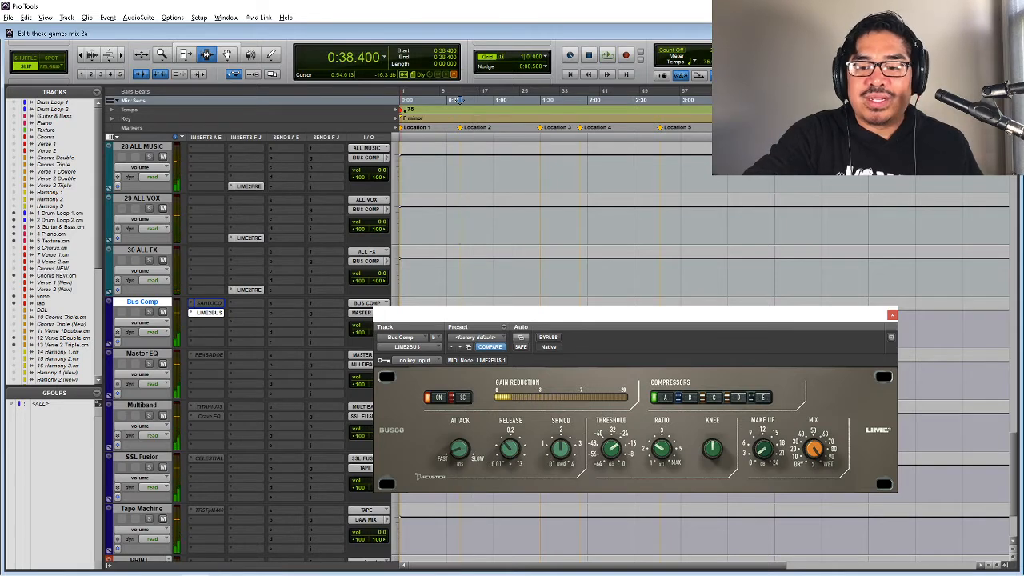
key(space)
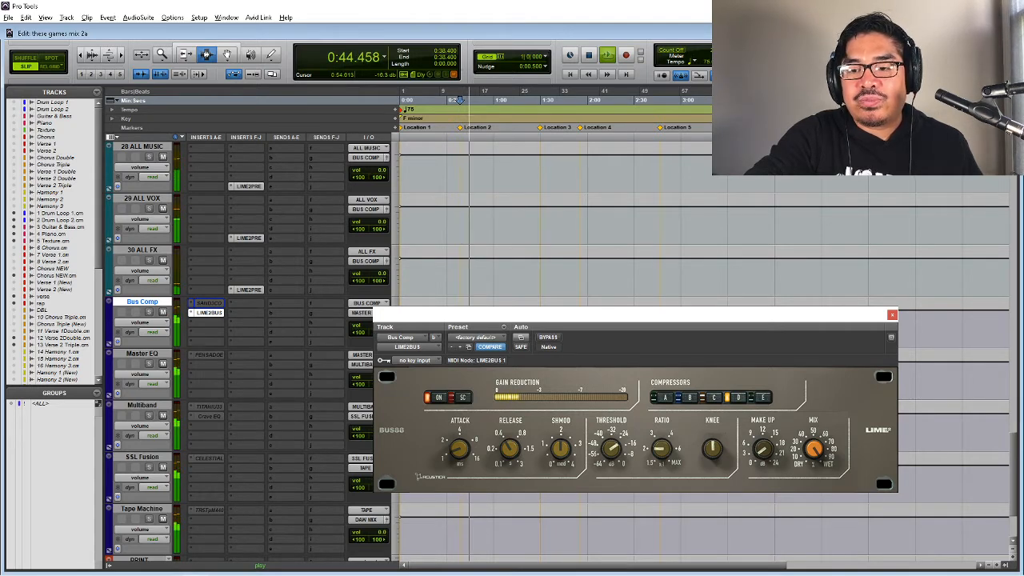
key(space)
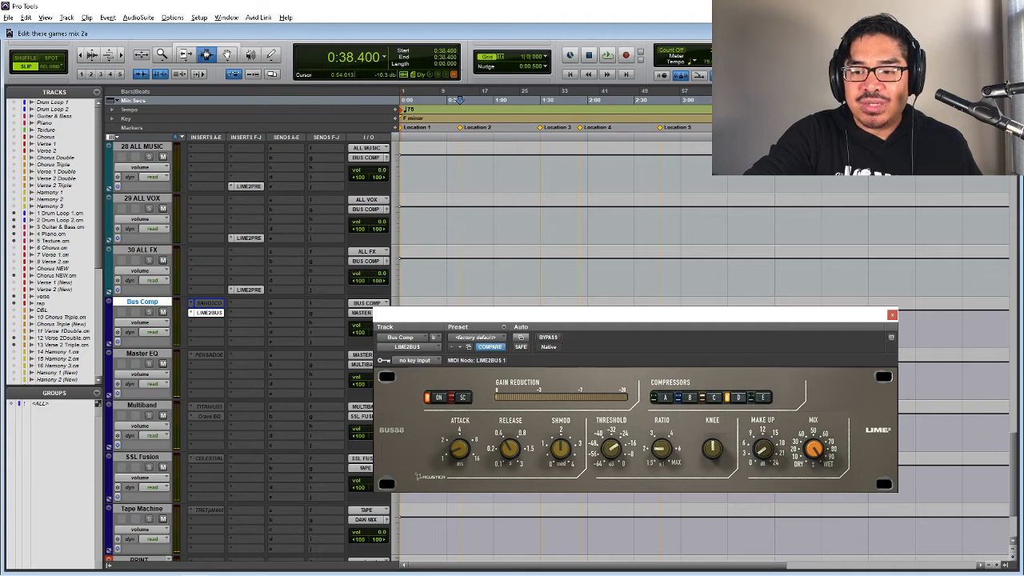
key(space)
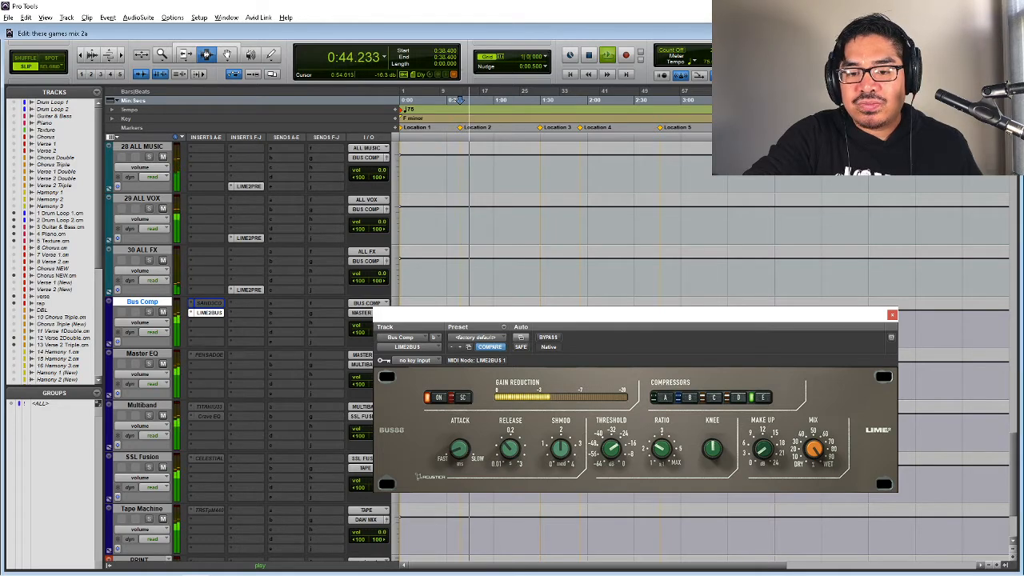
key(space)
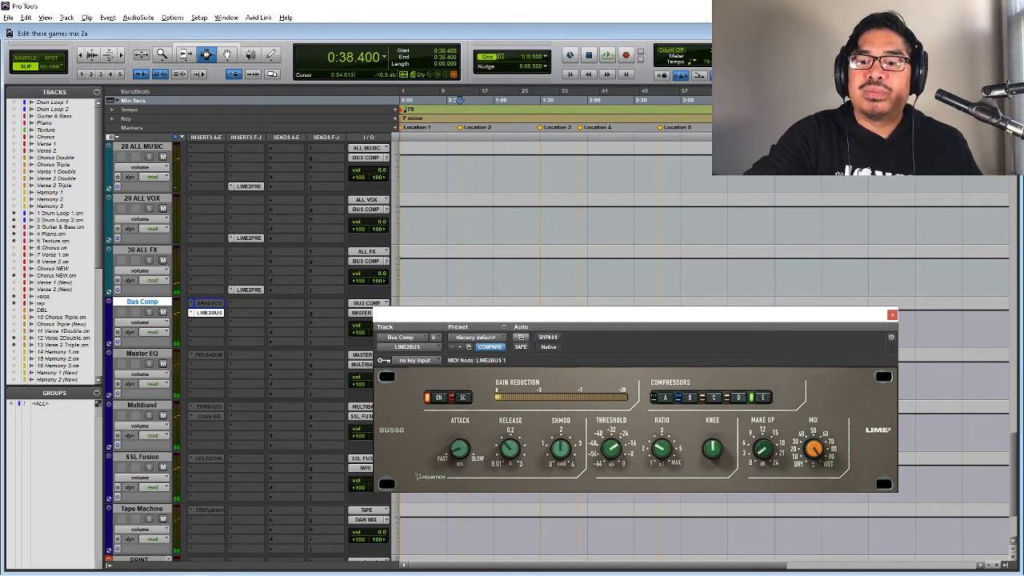
- Select compressor C in LIME2BUS, start a short playback, and close the plug-in window
click(715, 397)
key(space)
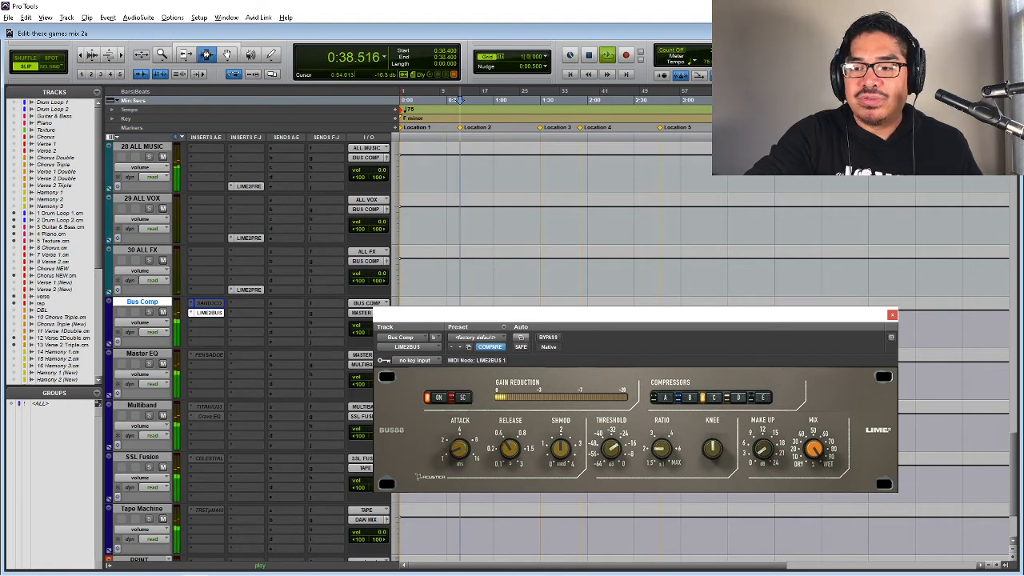
click(891, 314)
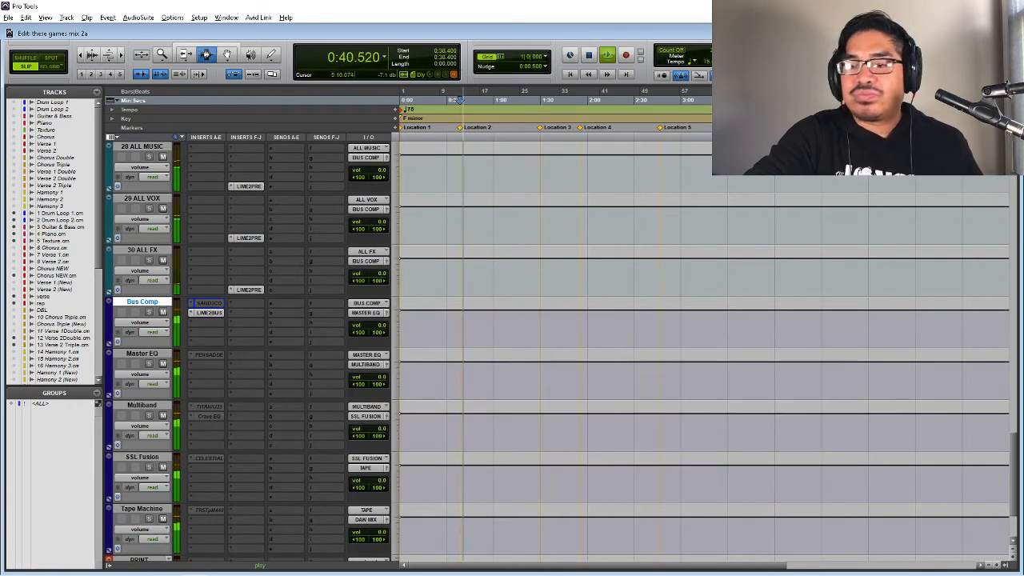
key(space)
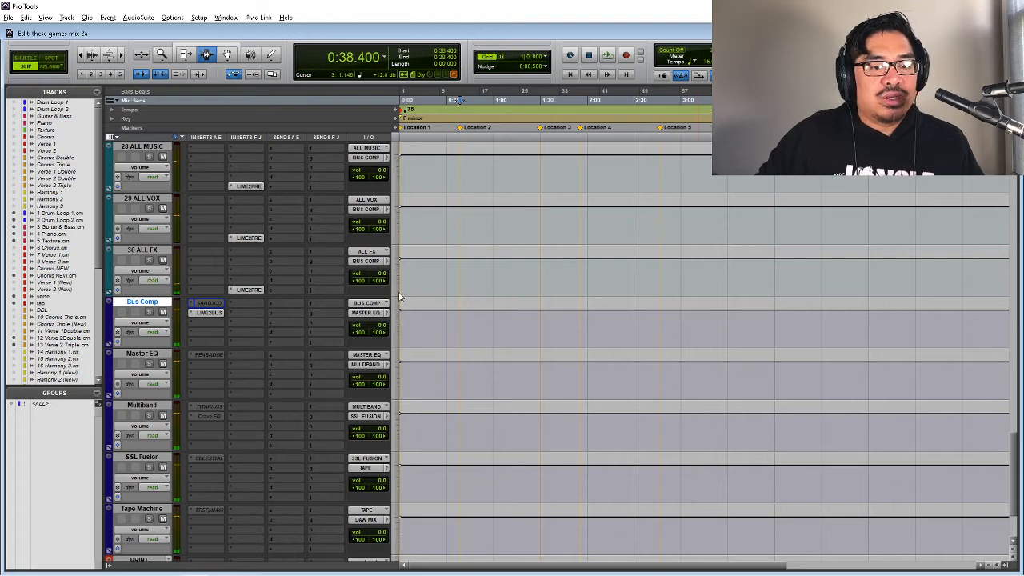
- Activate PENSADOEQ on the Master EQ track, open it, and listen to the mix from 0:38.400
right_click(210, 354)
click(221, 366)
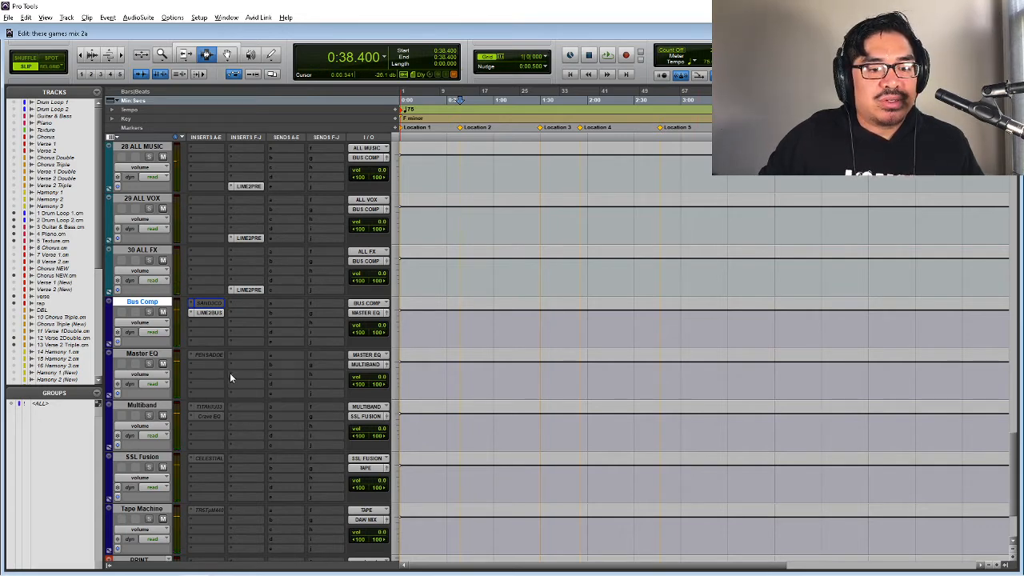
click(221, 359)
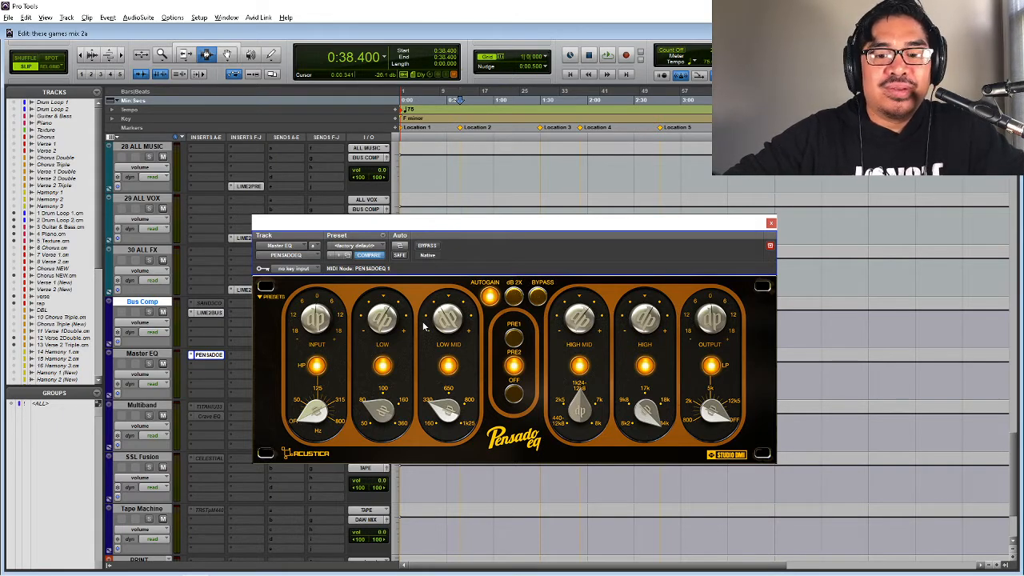
key(space)
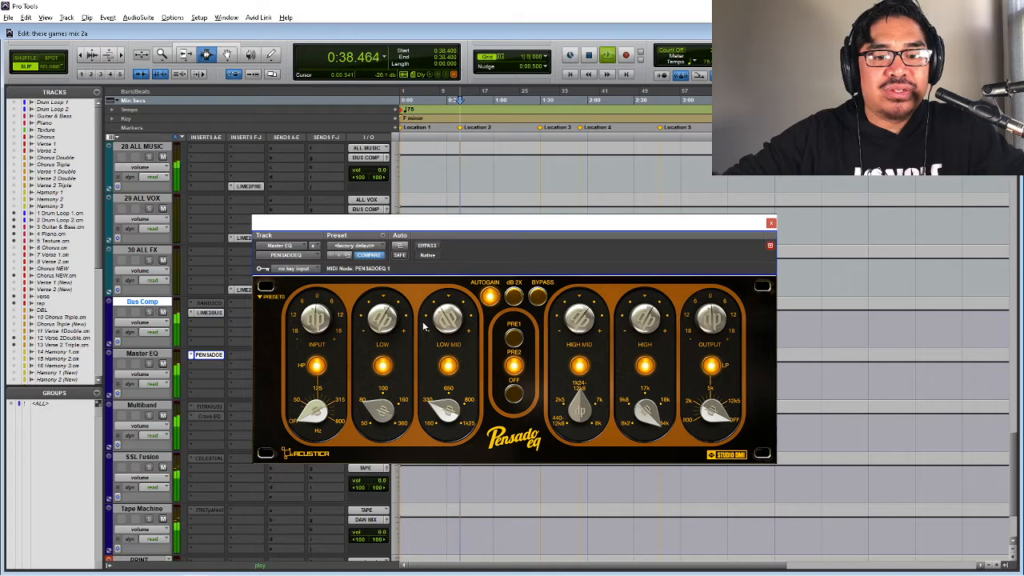
key(space)
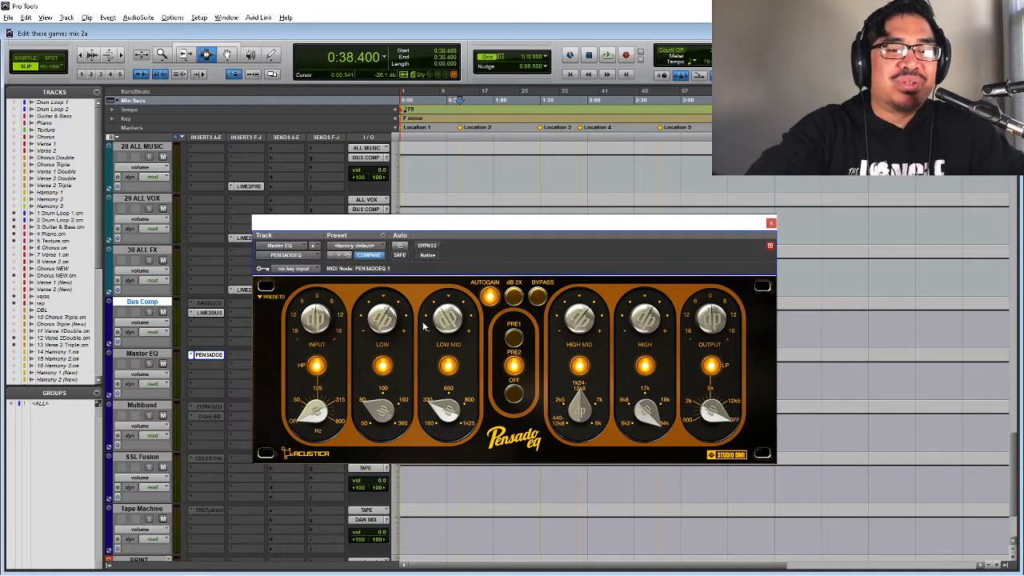
- Bypass PENSADOEQ, reopen LIME2BUS on Bus Comp, and play the mix from 0:38.400
click(426, 247)
click(218, 320)
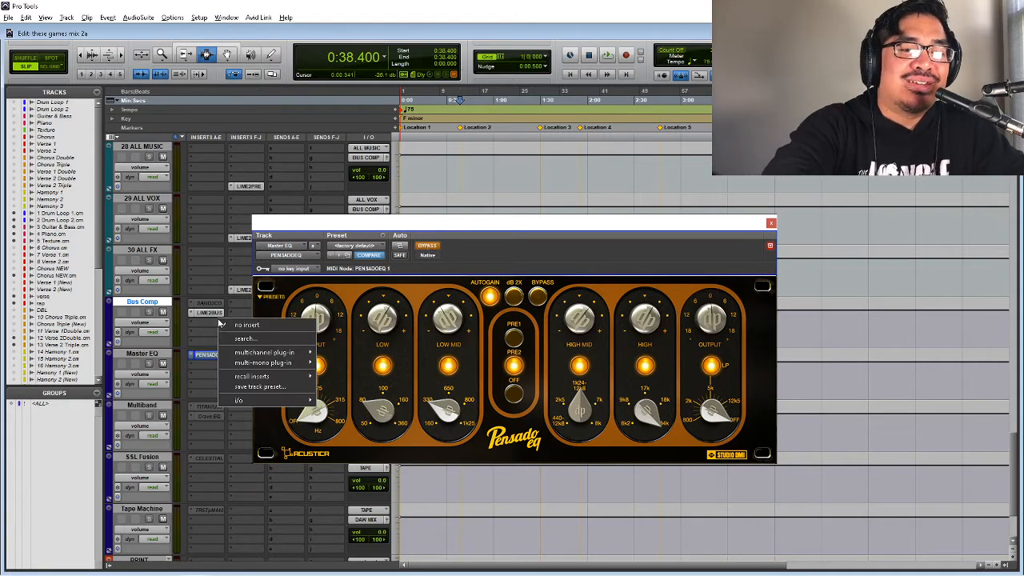
click(202, 312)
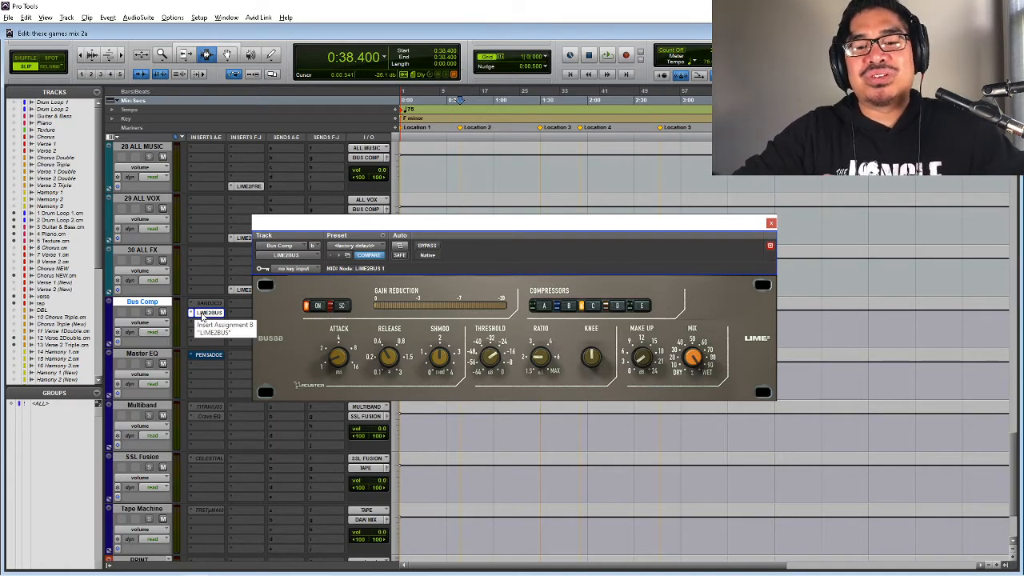
key(space)
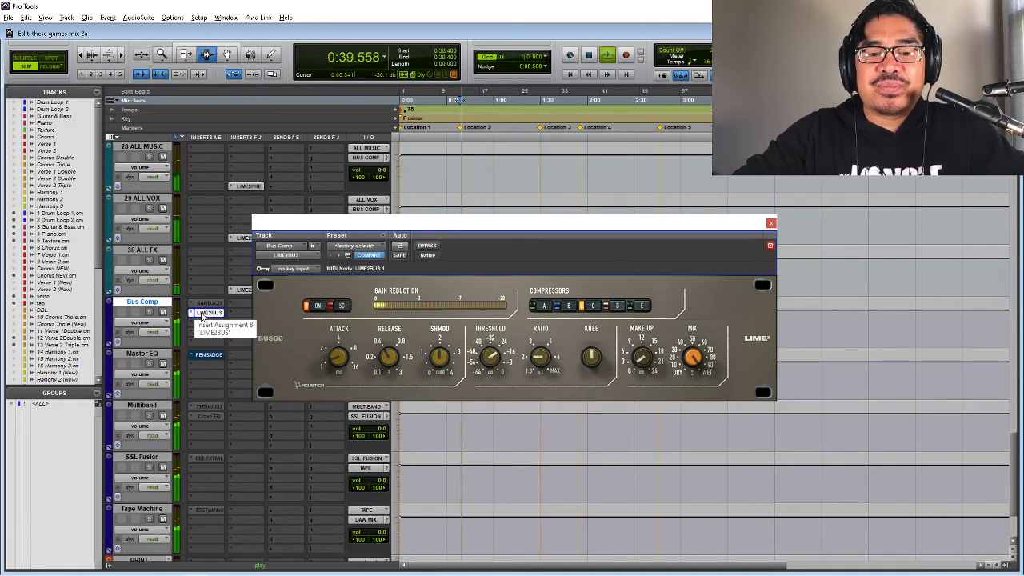
key(space)
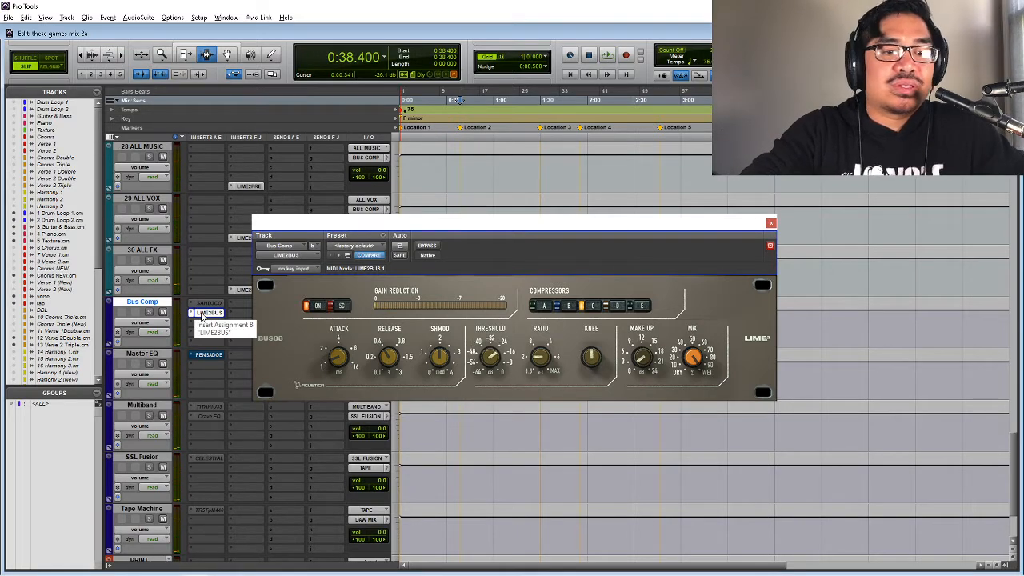
- Try compressor E in LIME2BUS with a higher threshold, playing the mix from 0:38.400
click(643, 308)
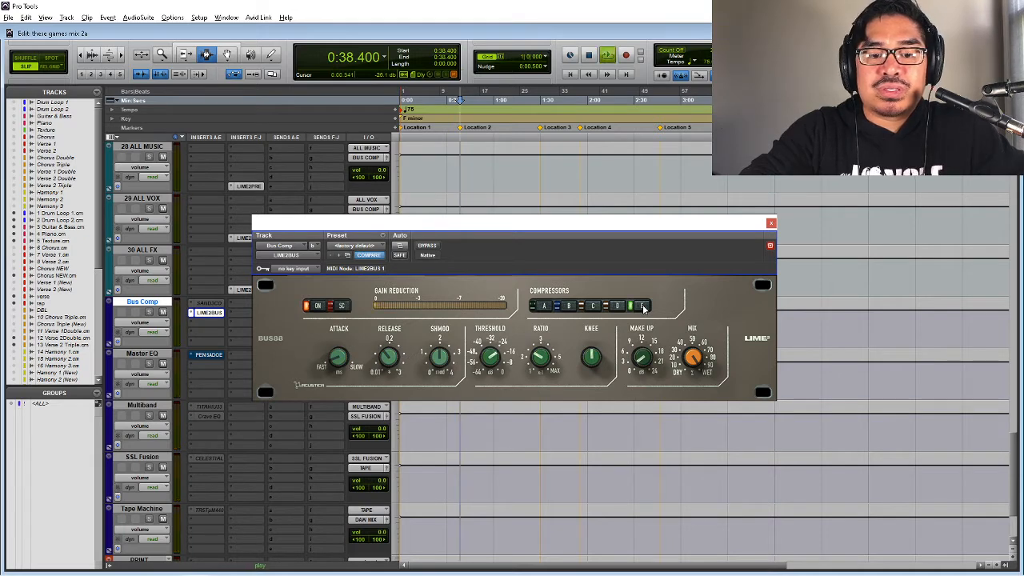
key(space)
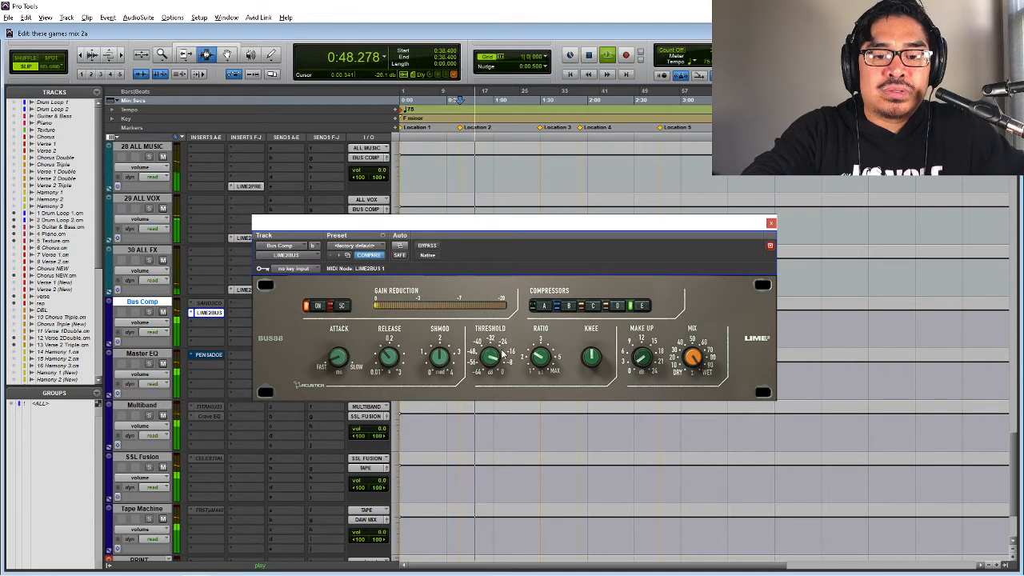
key(space)
key(space)
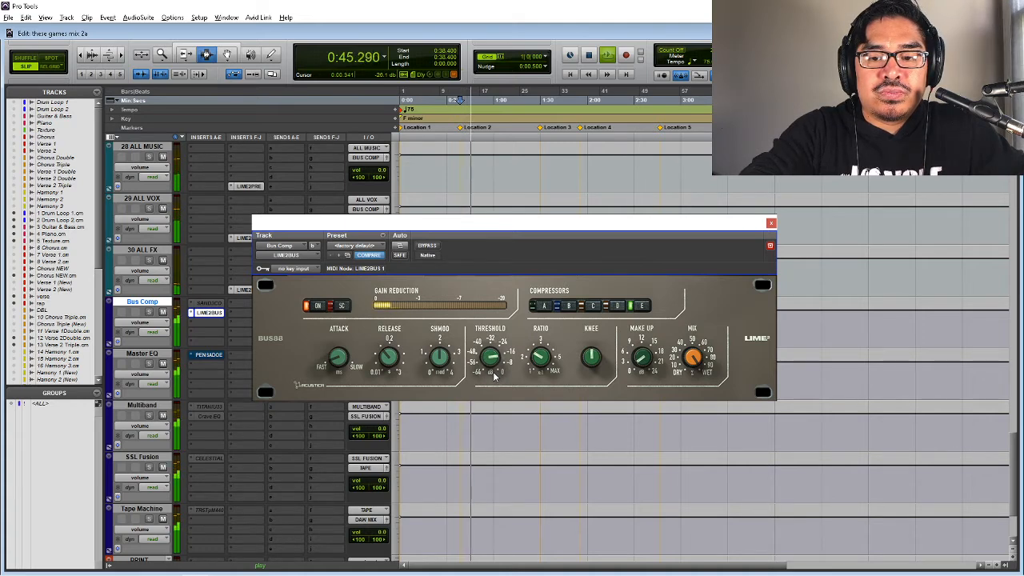
key(space)
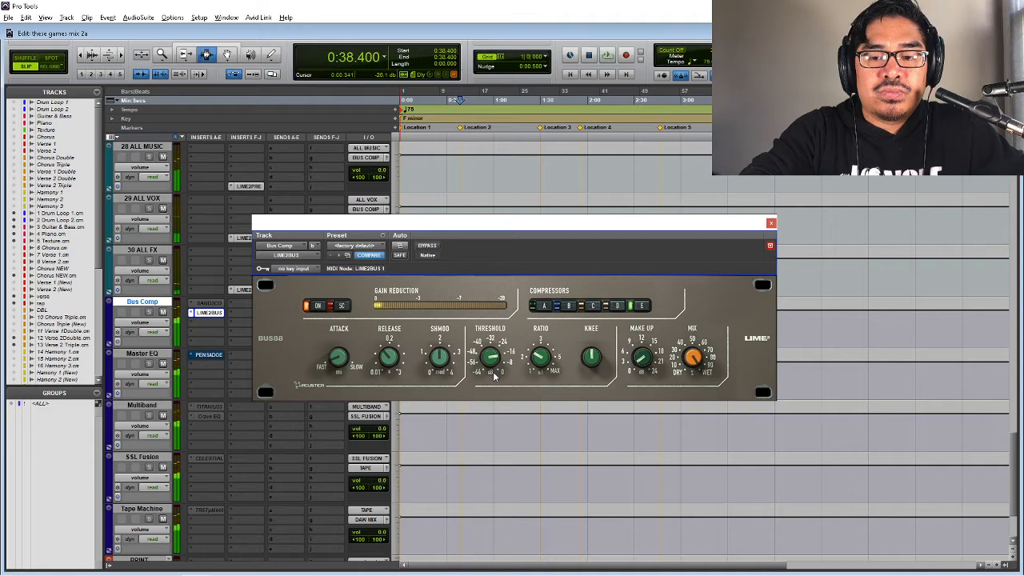
- Switch LIME2BUS back to compressor C and readjust its threshold while playing from 0:38.400
click(592, 310)
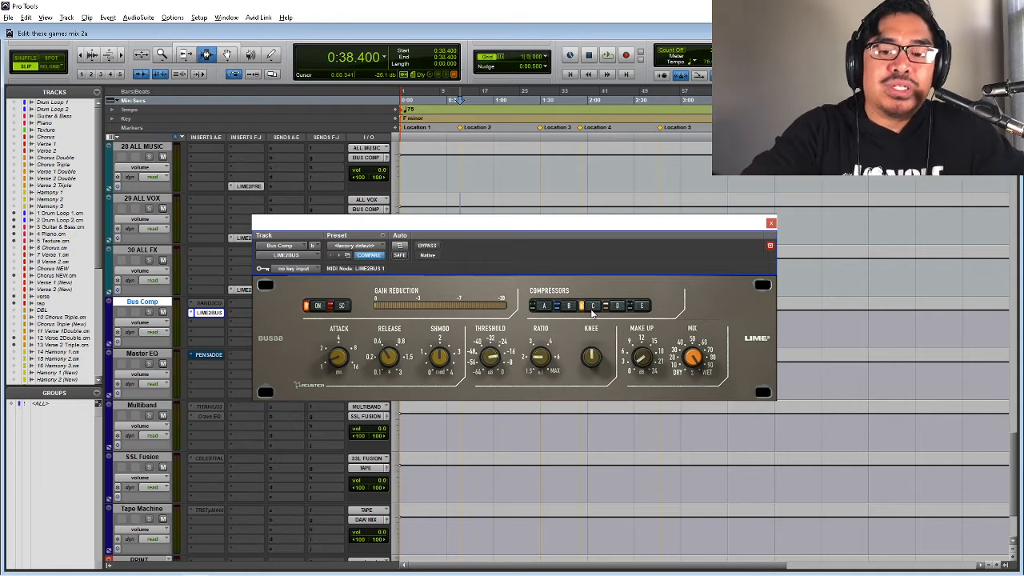
key(space)
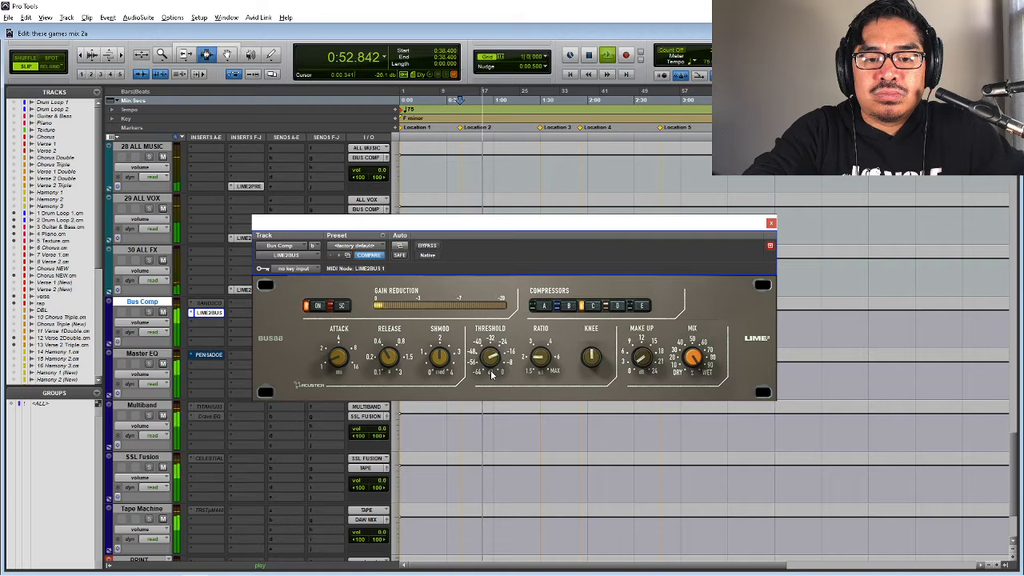
key(space)
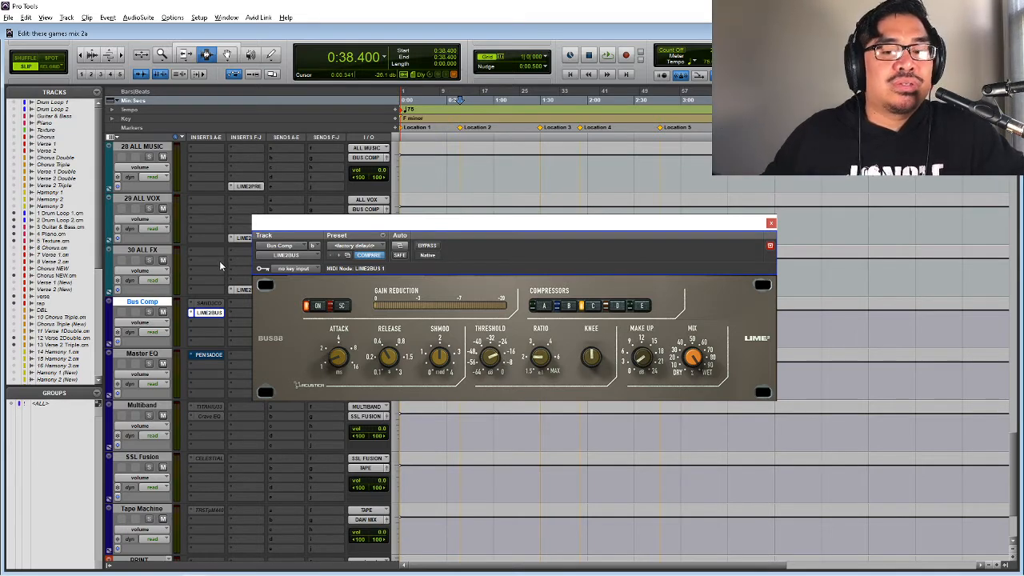
- Make LIME2BUS inactive on Bus Comp and activate SAND3COMP in its place
right_click(210, 312)
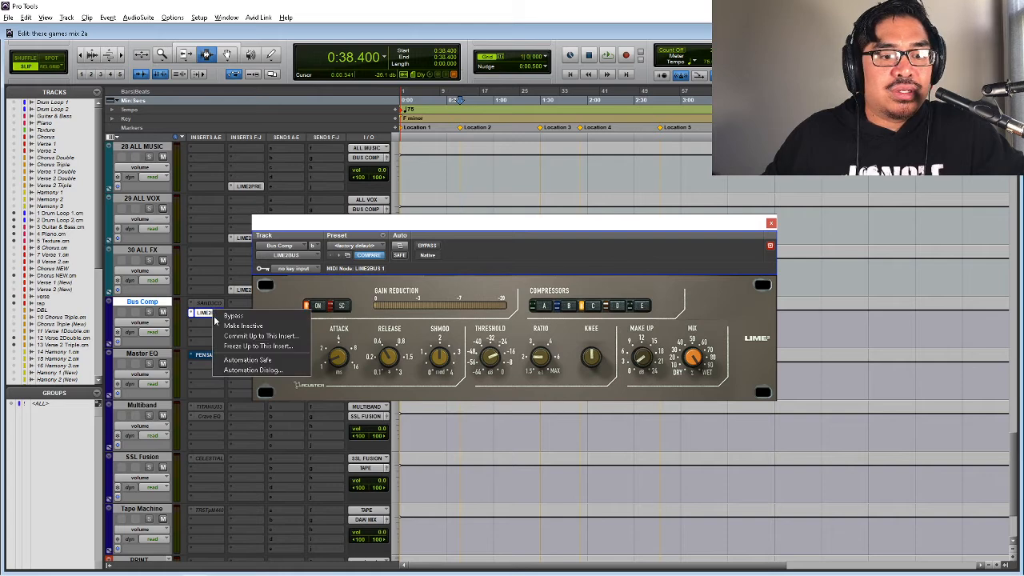
click(232, 327)
right_click(213, 300)
click(233, 319)
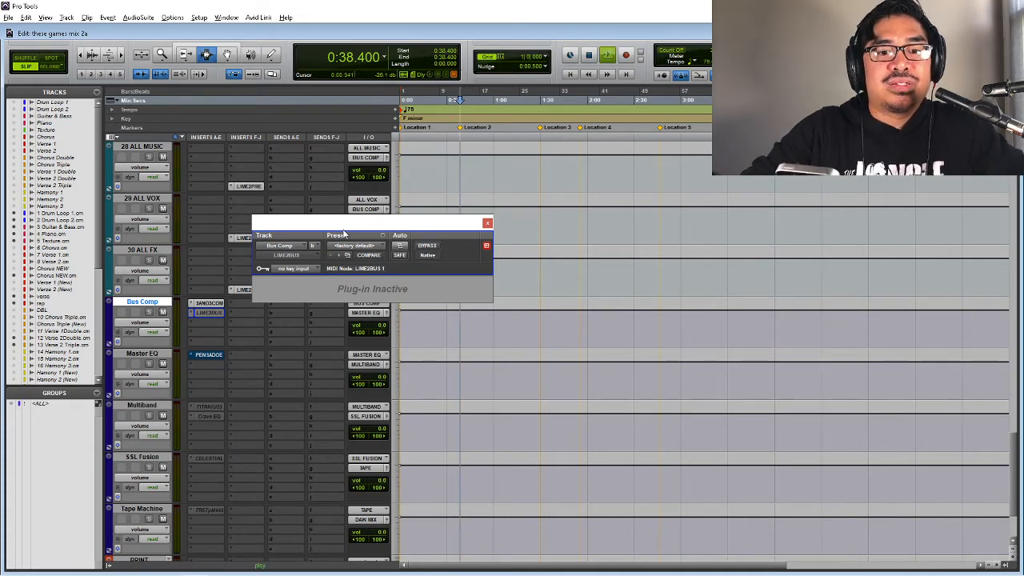
- Open SAND3COMP on Bus Comp and audition its compression by repeatedly playing the mix from 0:38.400
key(space)
click(209, 303)
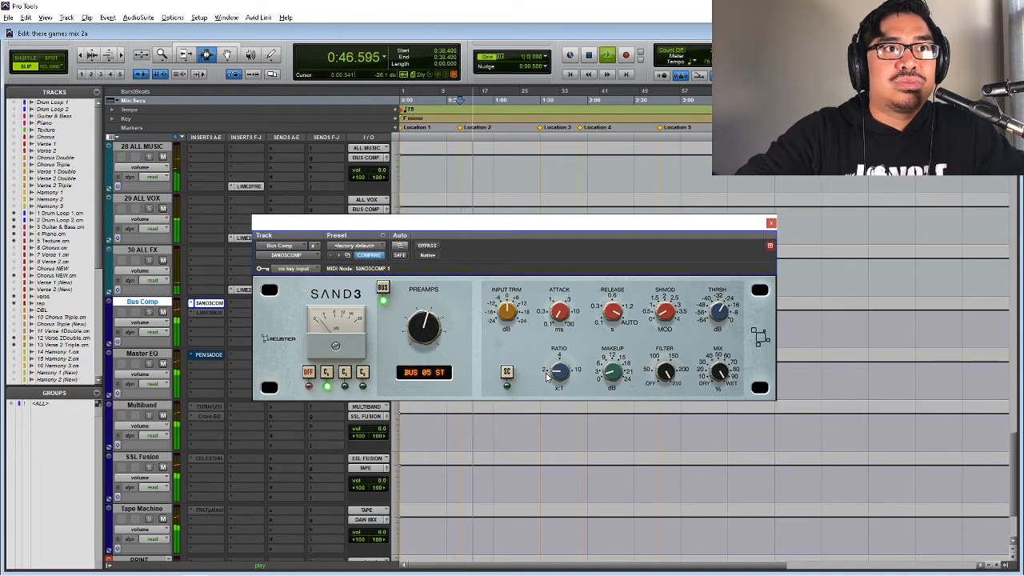
key(space)
key(space)
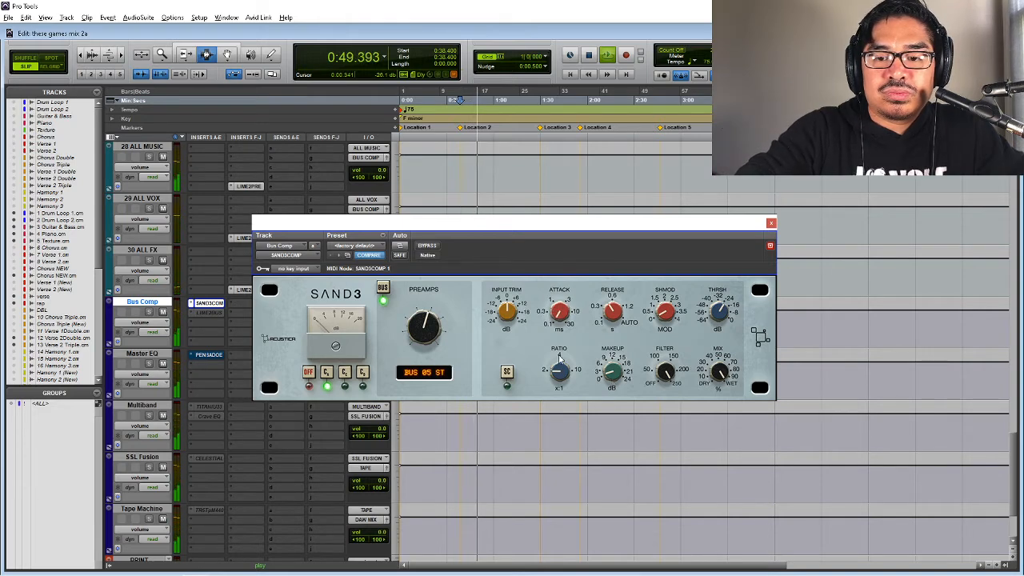
key(space)
key(space)
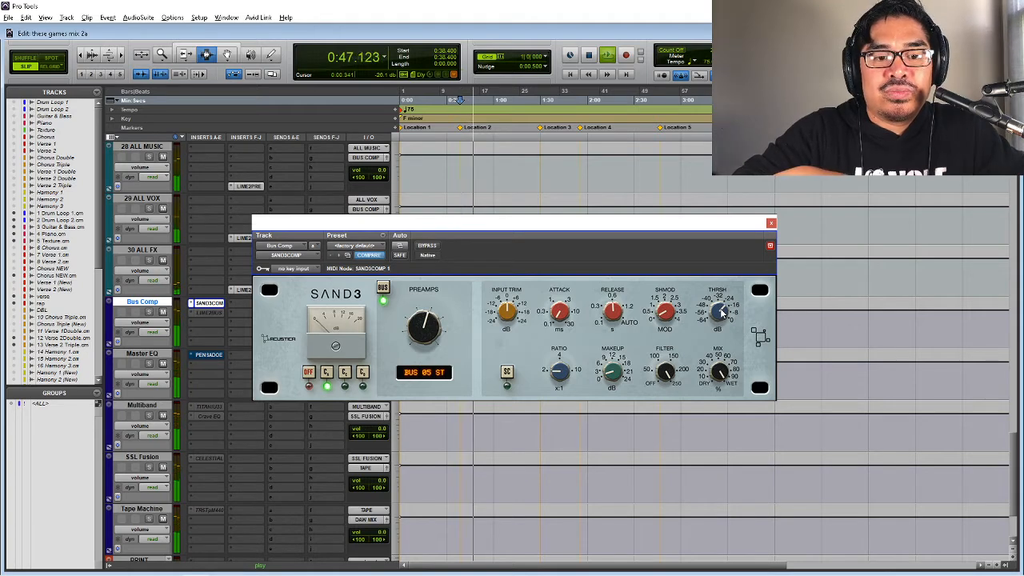
key(space)
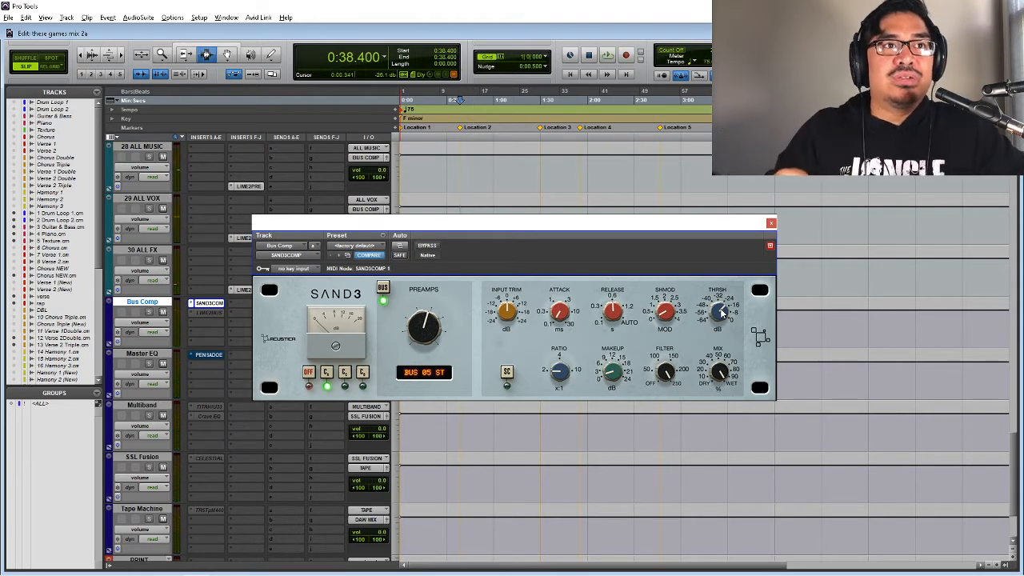
- Raise the SAND3COMP attack to about 0.3 ms and replay the mix from 0:38.400
key(space)
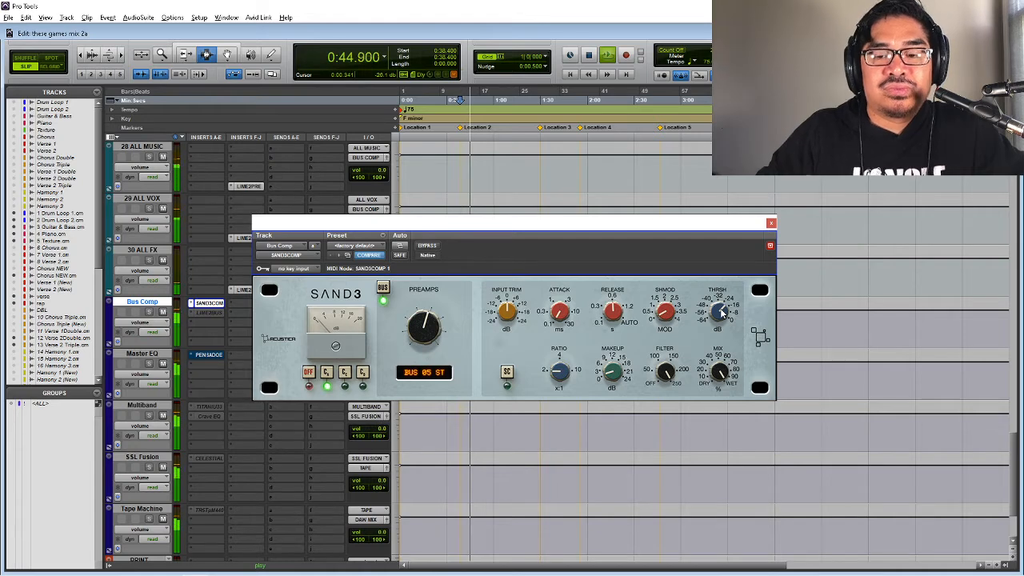
key(space)
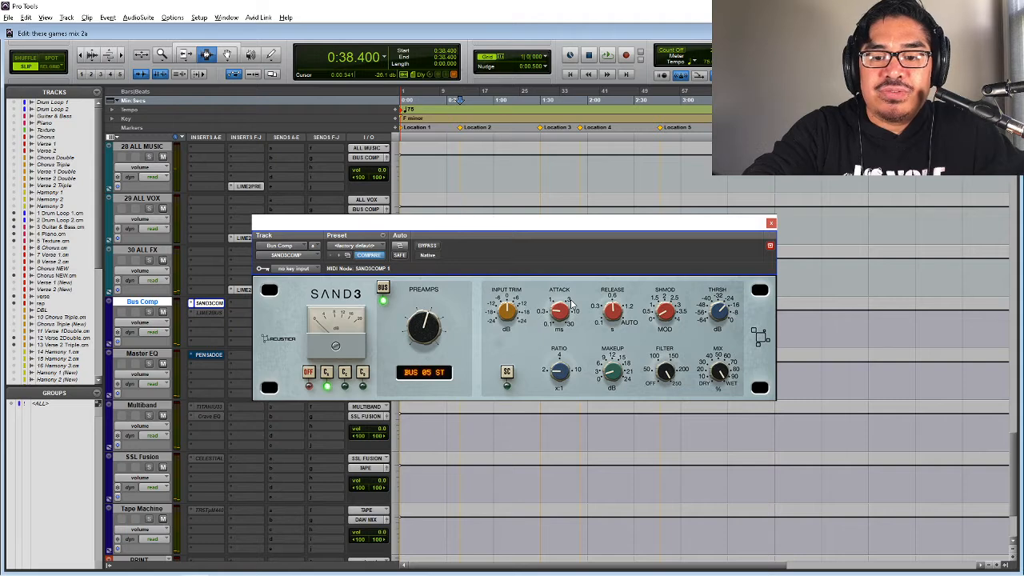
key(space)
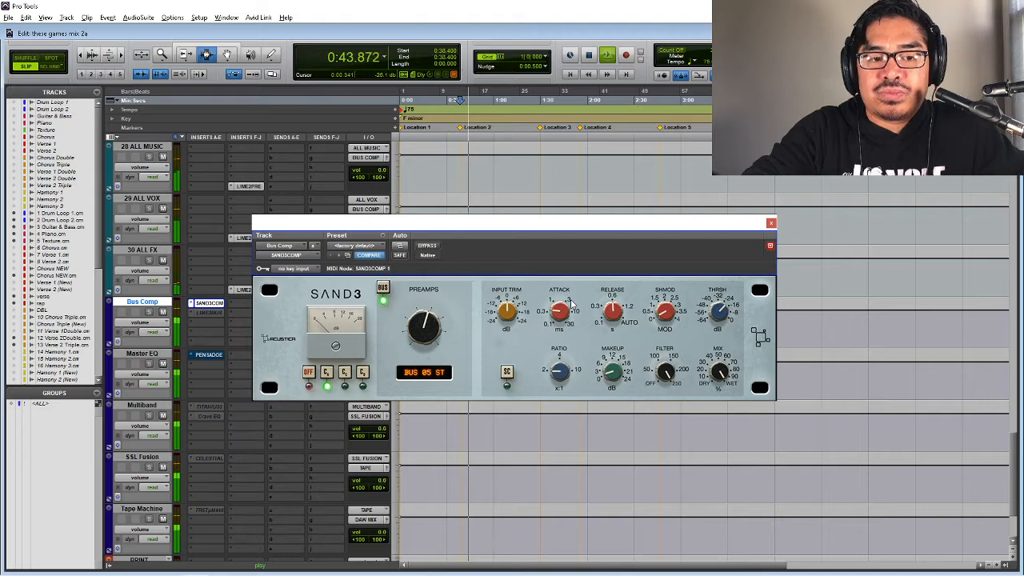
key(space)
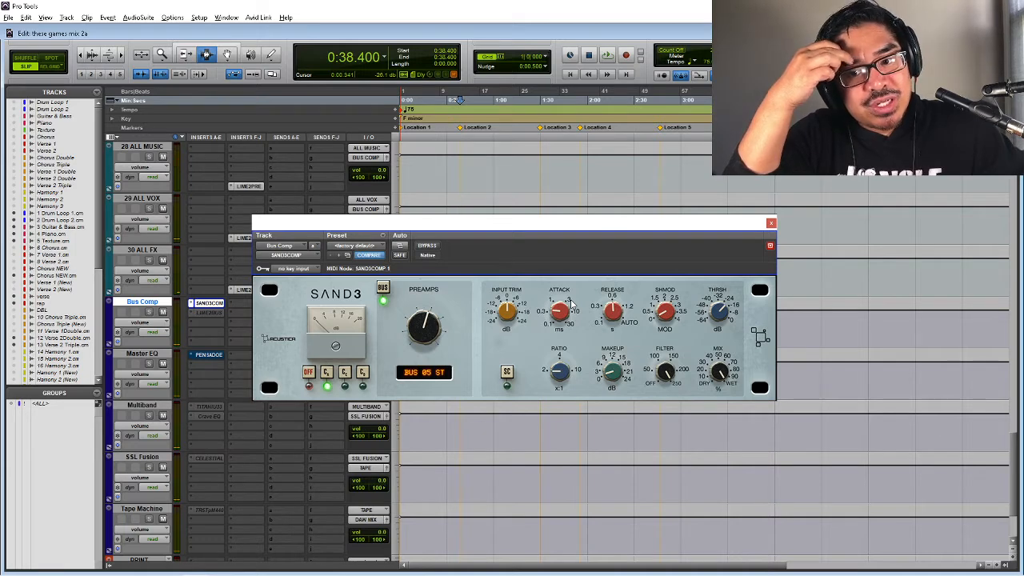
- Shorten the SAND3COMP attack and release and readjust its threshold while replaying the mix from 0:38.400
key(space)
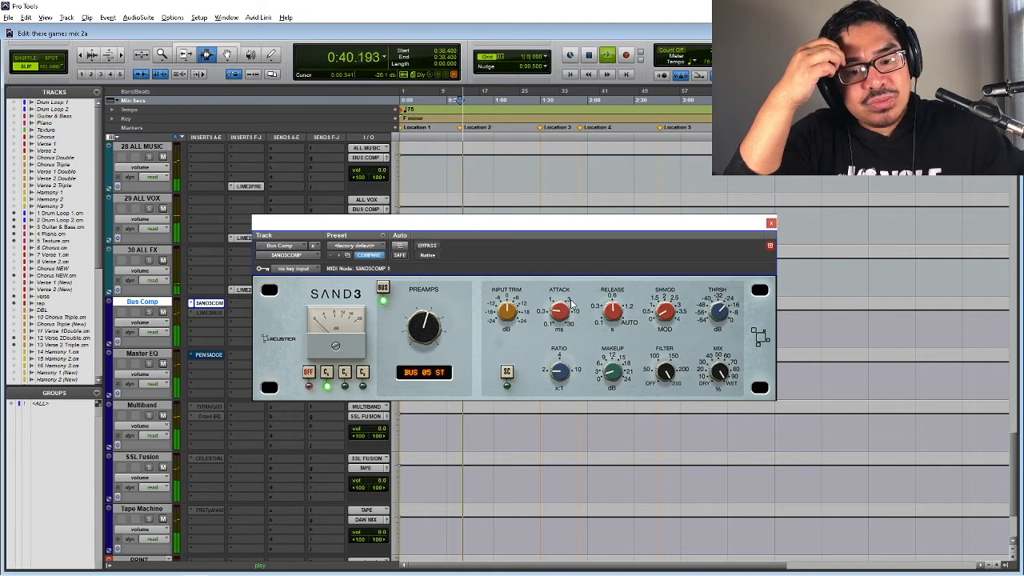
key(space)
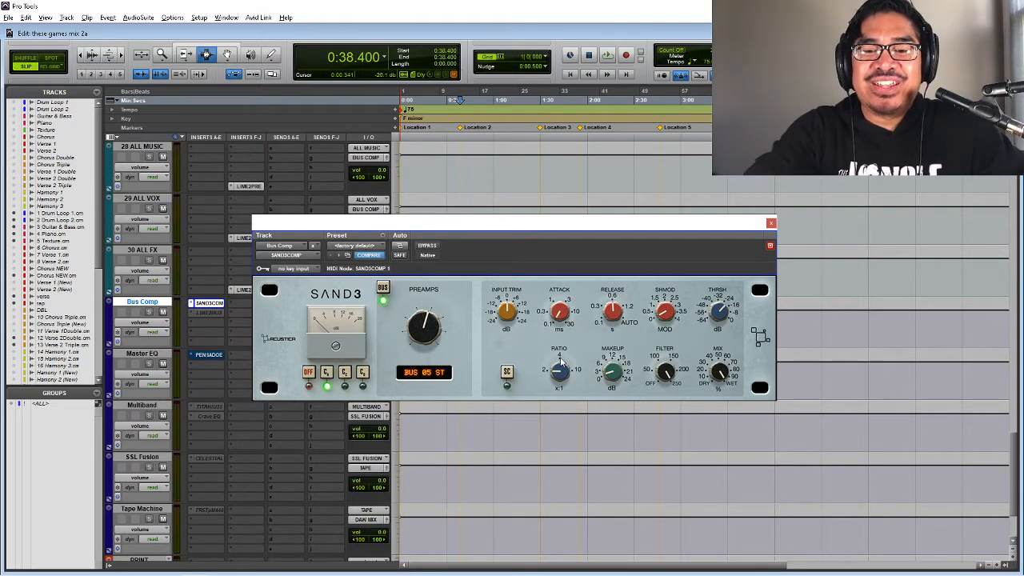
key(space)
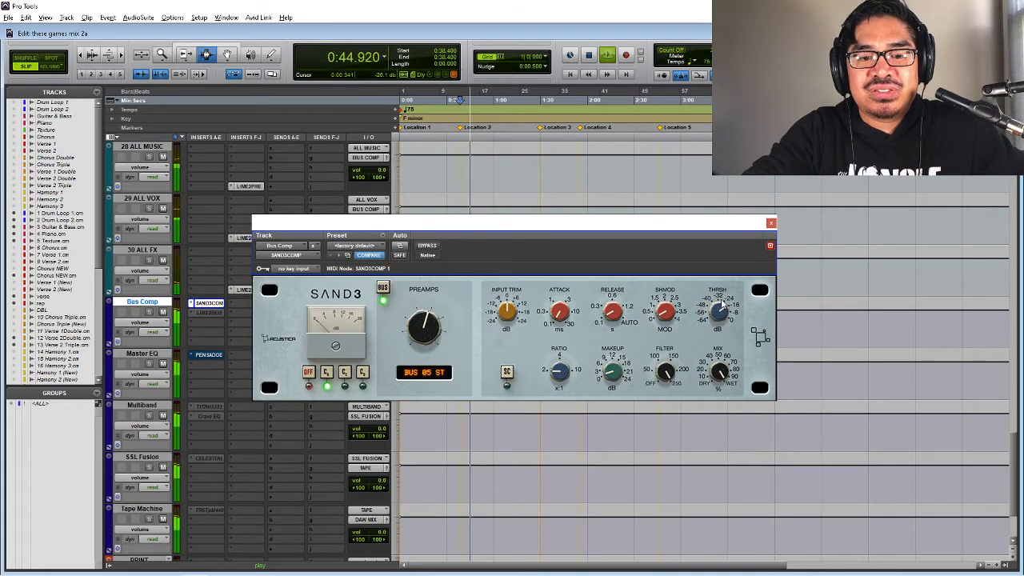
key(space)
key(space)
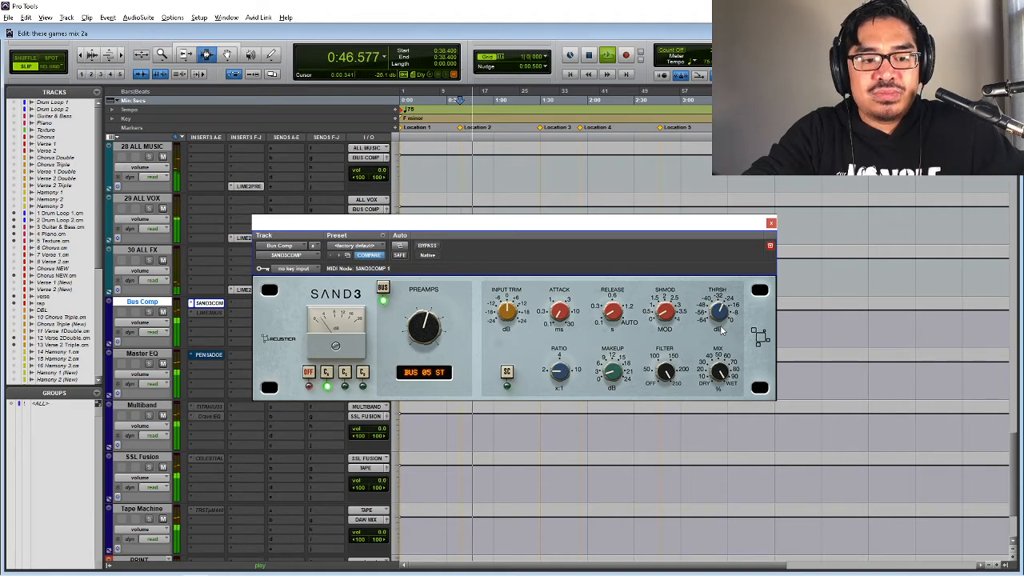
key(space)
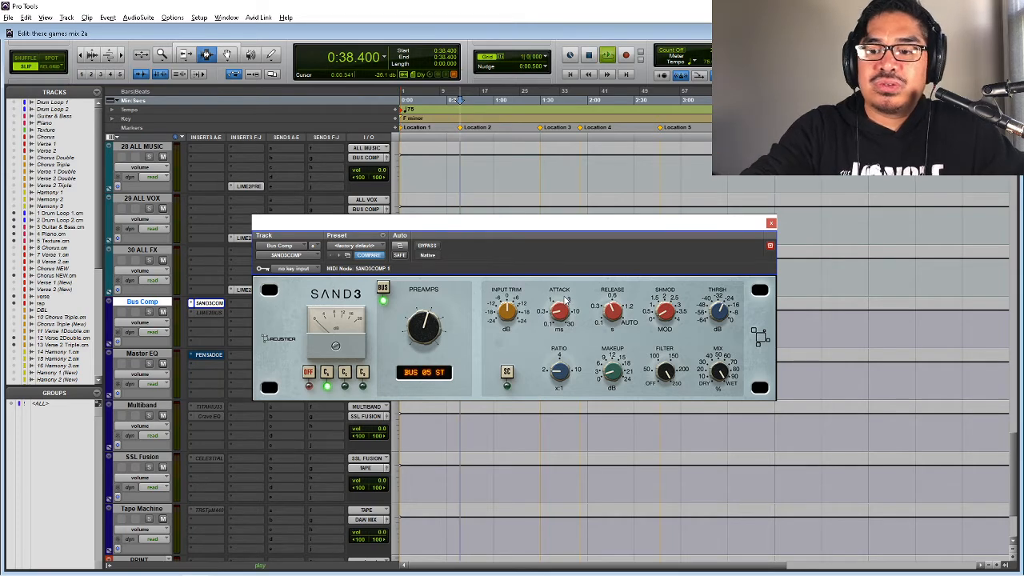
- Audition SAND3COMP from 0:38.400 and fine-tune its threshold between playbacks
key(space)
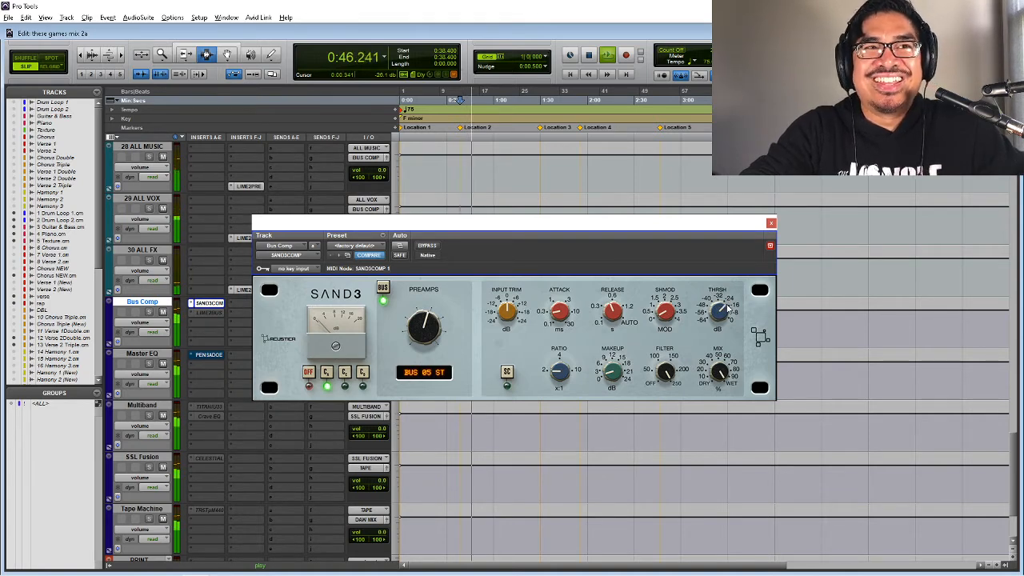
key(space)
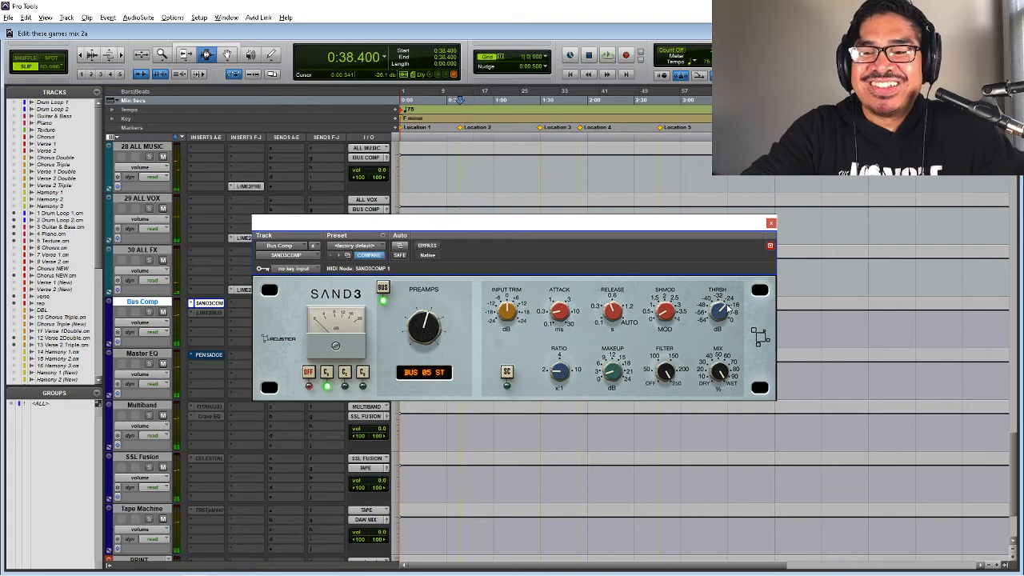
drag(727, 330, 726, 324)
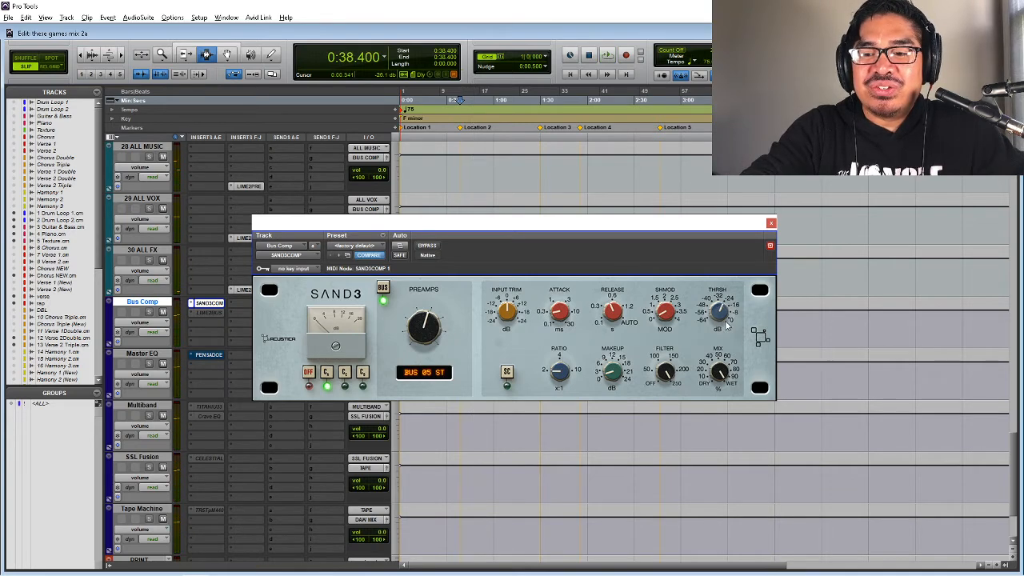
key(space)
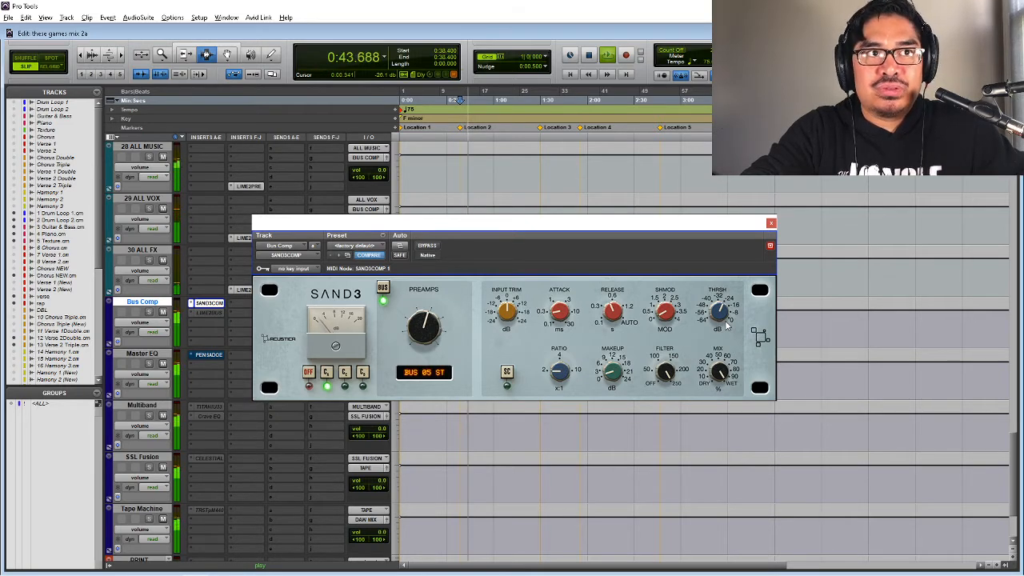
key(space)
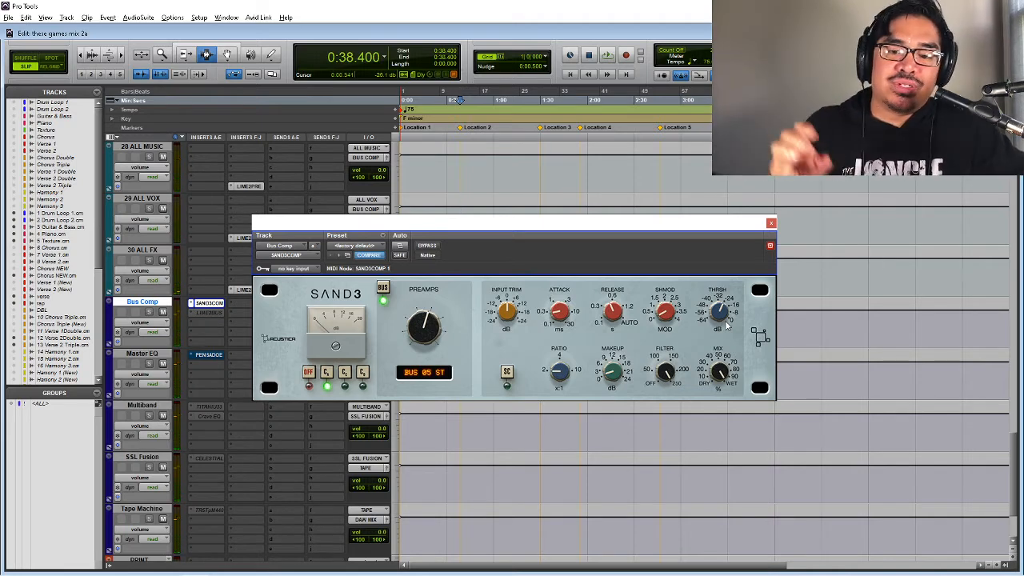
- Refine the SAND3COMP attack to about 0.3 ms and release to about 0.6 s over repeated playbacks from 0:38.400
key(space)
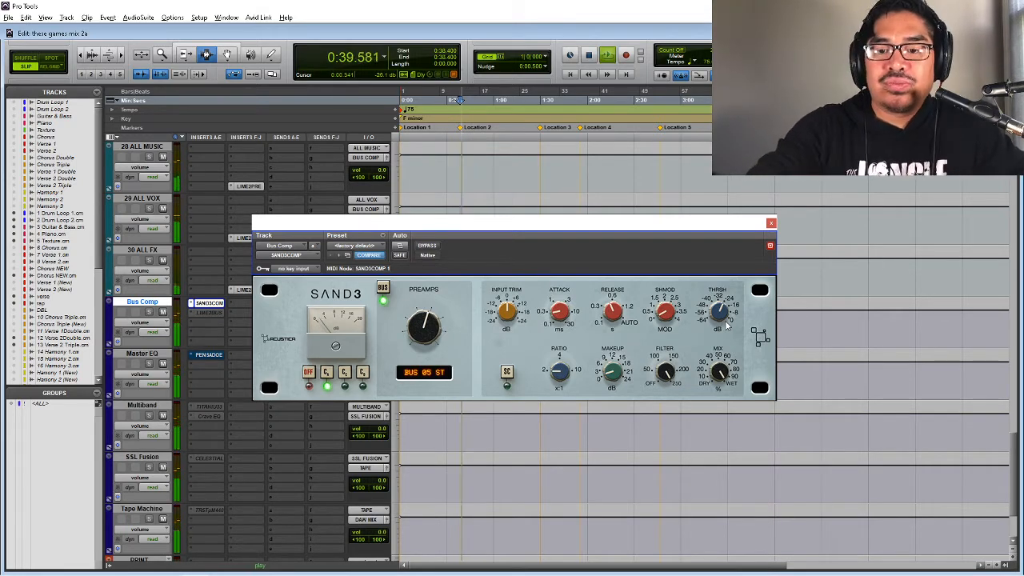
key(space)
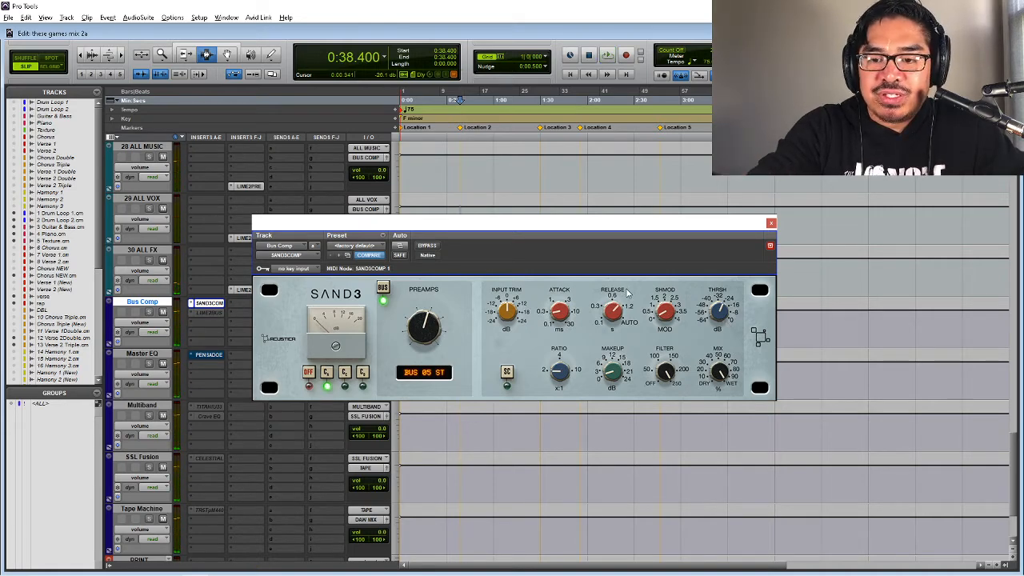
key(space)
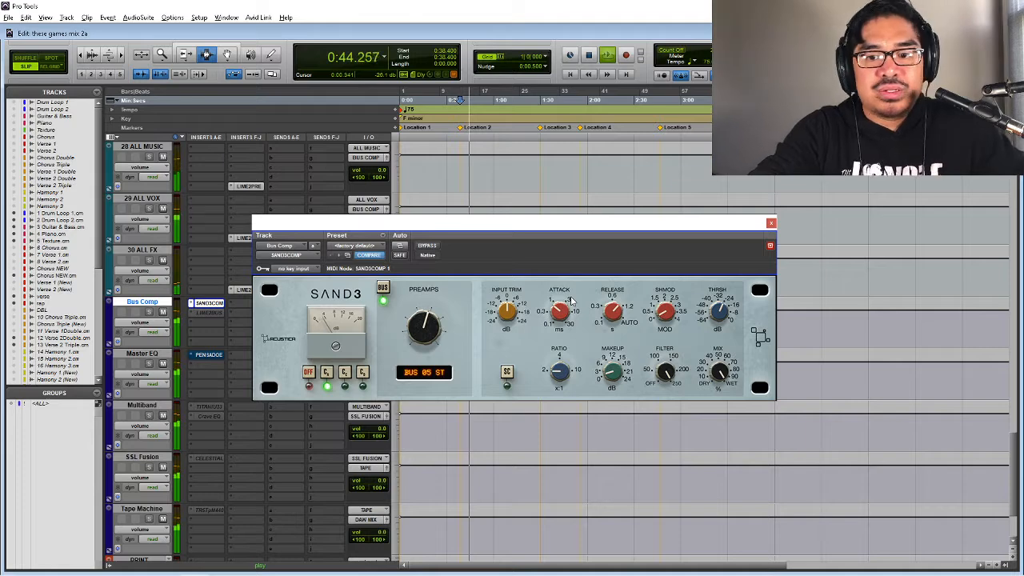
key(space)
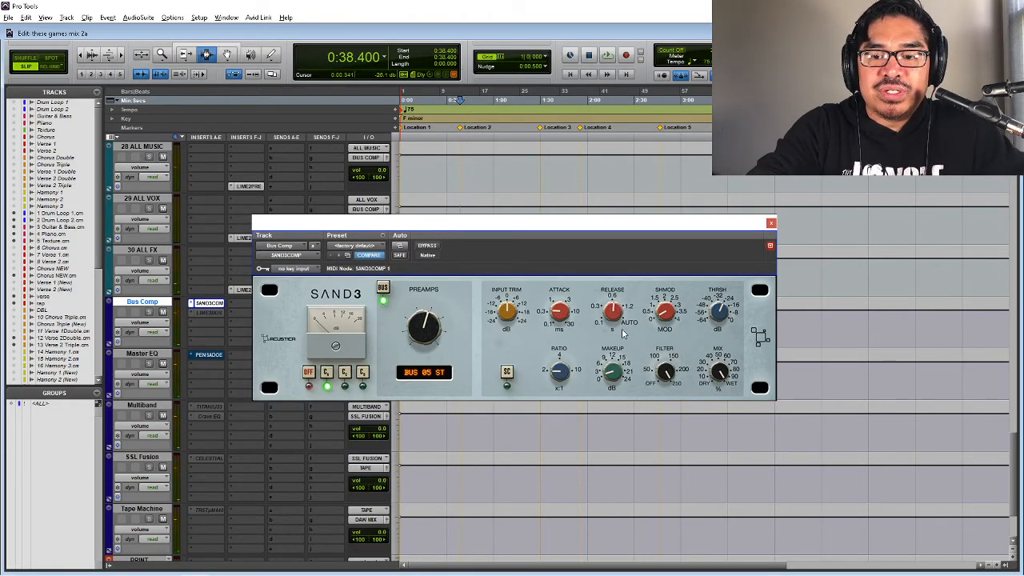
key(space)
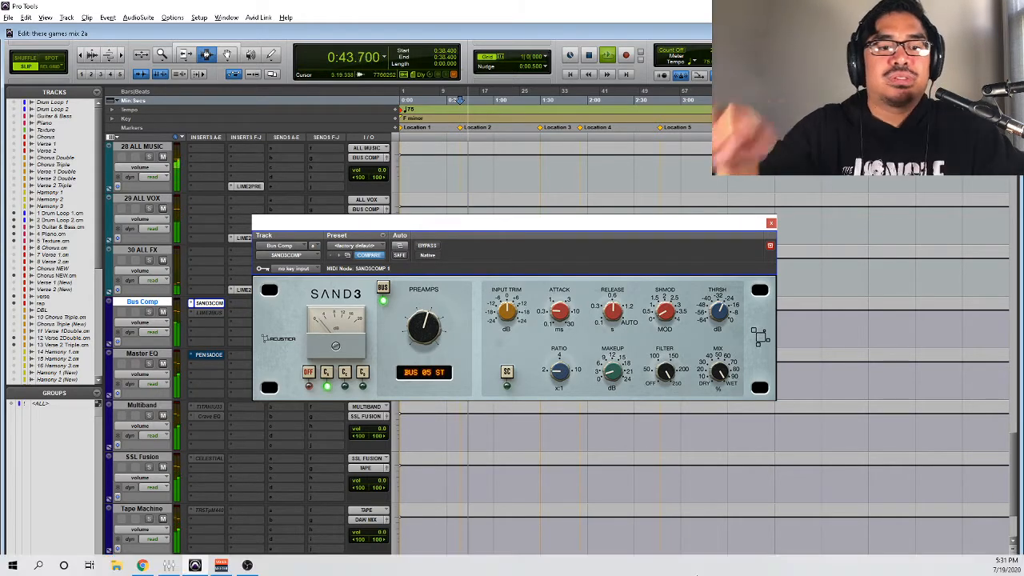
key(space)
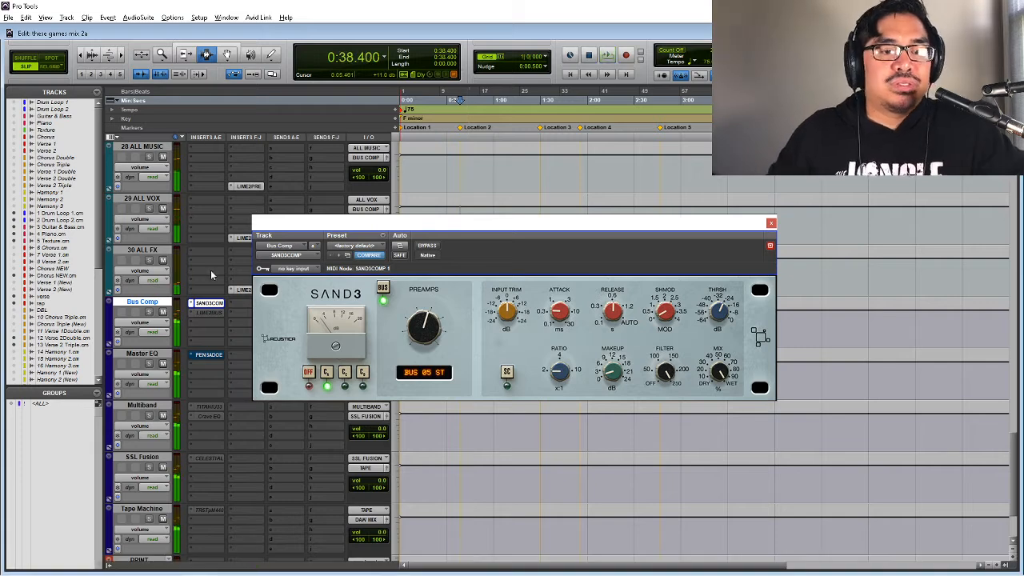
- Make LIME2BUS active again on Bus Comp and bypass SAND3COMP
right_click(205, 314)
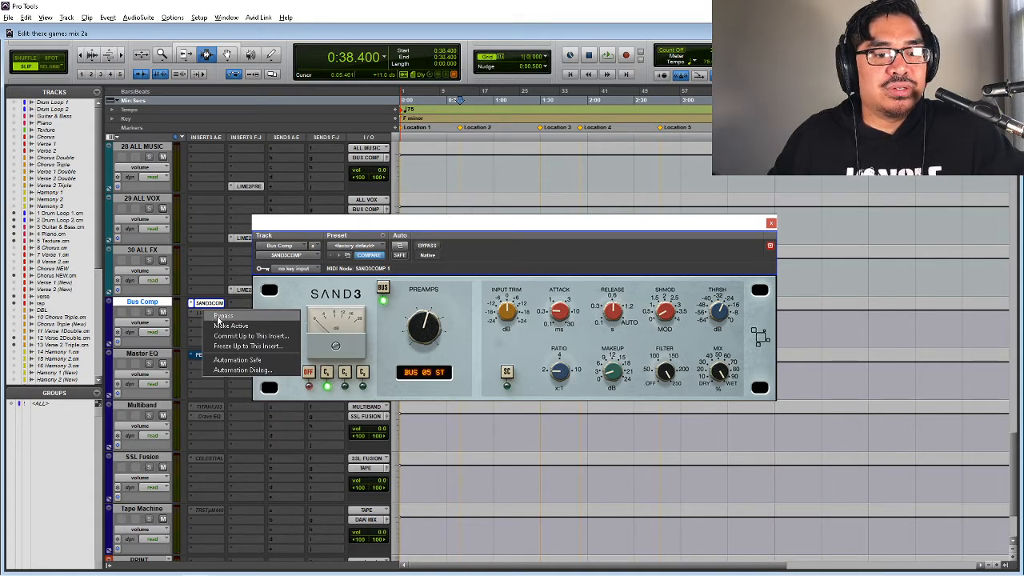
click(230, 325)
right_click(215, 313)
click(225, 319)
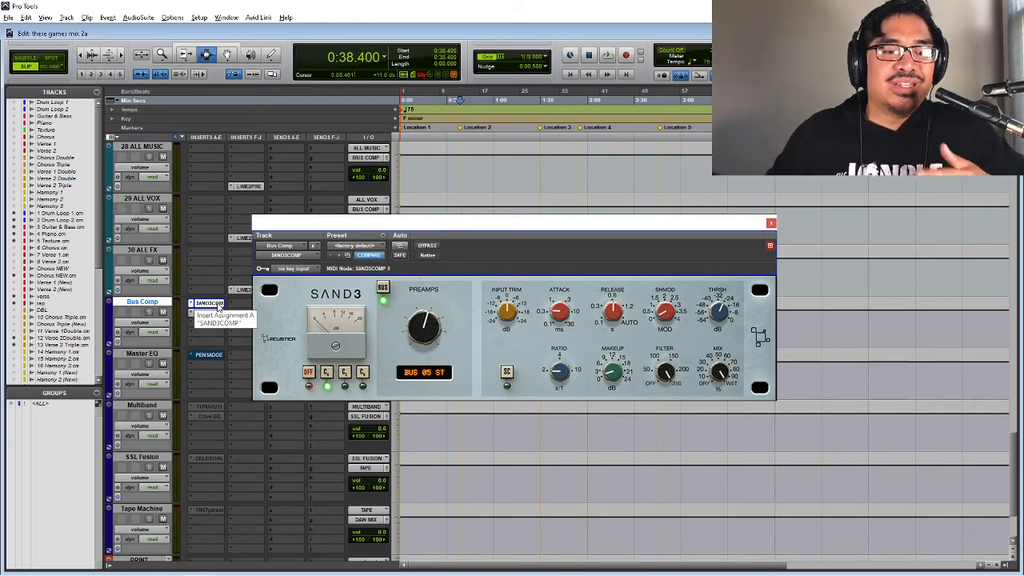
right_click(217, 307)
click(239, 307)
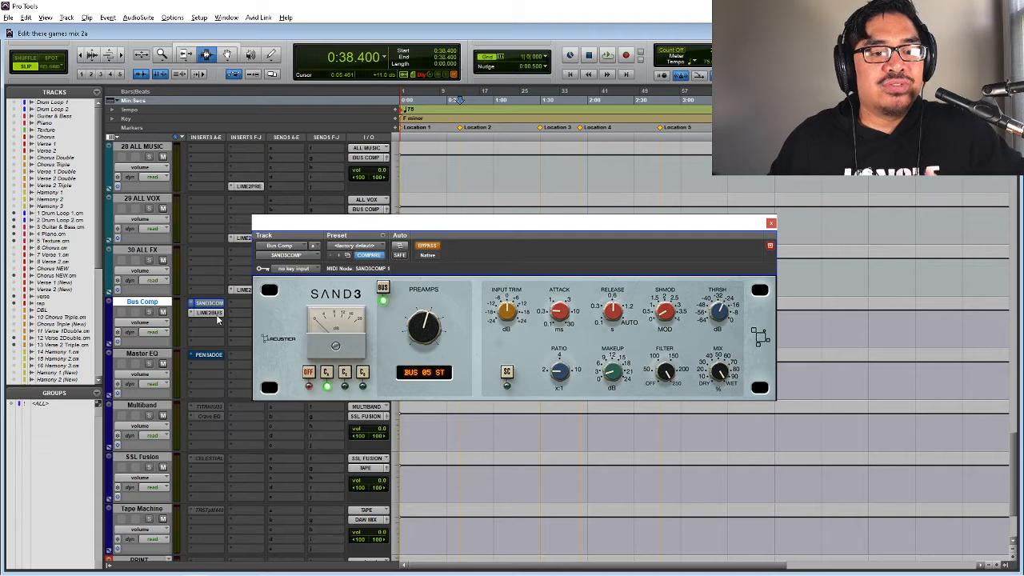
- Open LIME2BUS on Bus Comp and audition compressor C from 0:38.400
click(216, 316)
key(space)
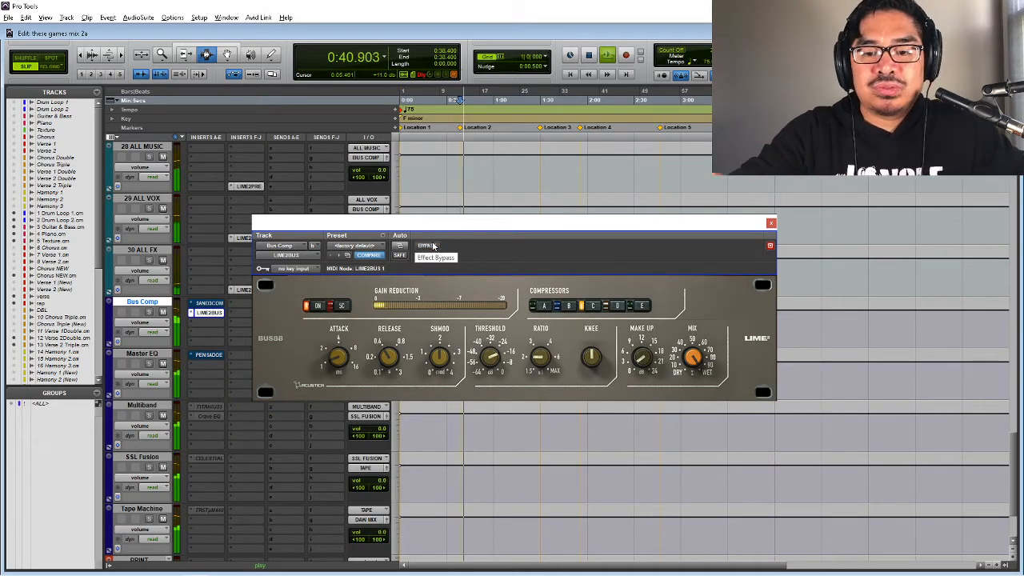
key(space)
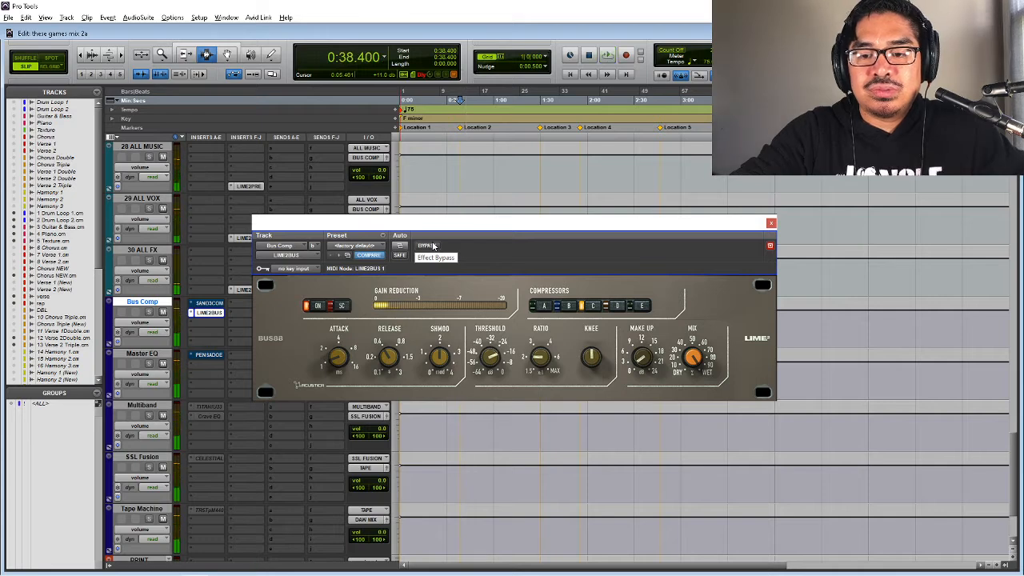
- Switch LIME2BUS to compressor B, slow its attack and release, and set the knee to hard while auditioning
click(570, 312)
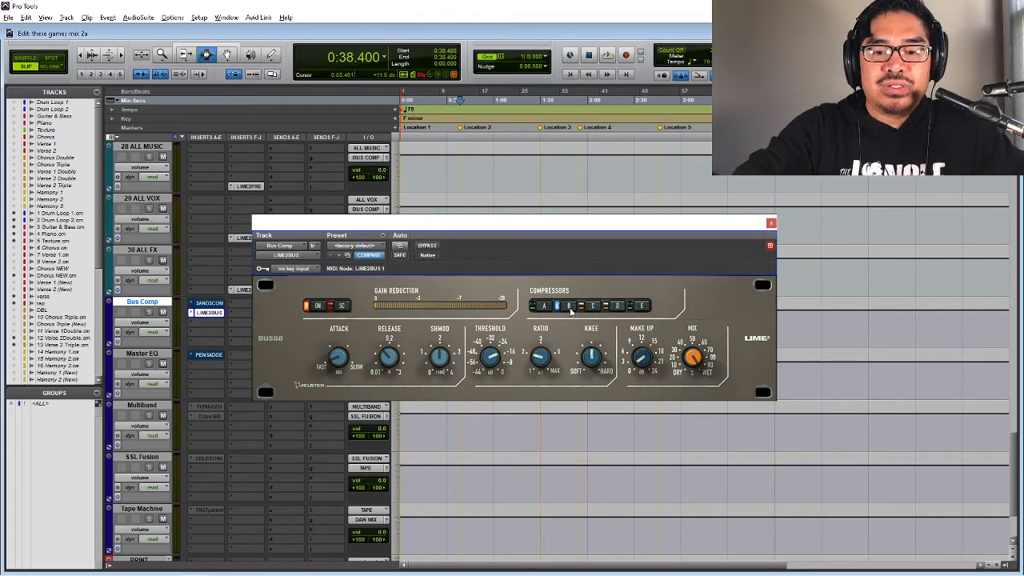
key(space)
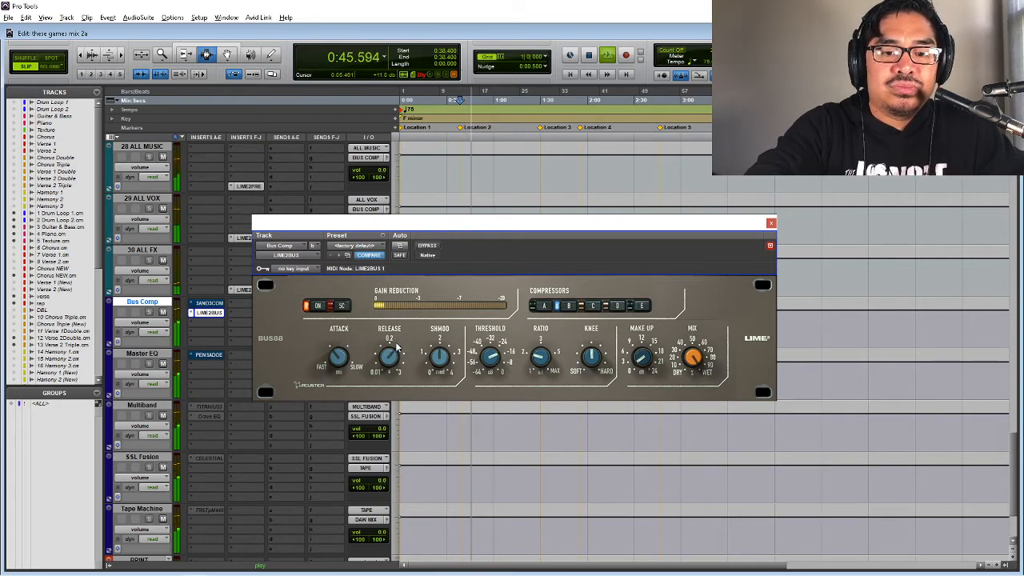
key(space)
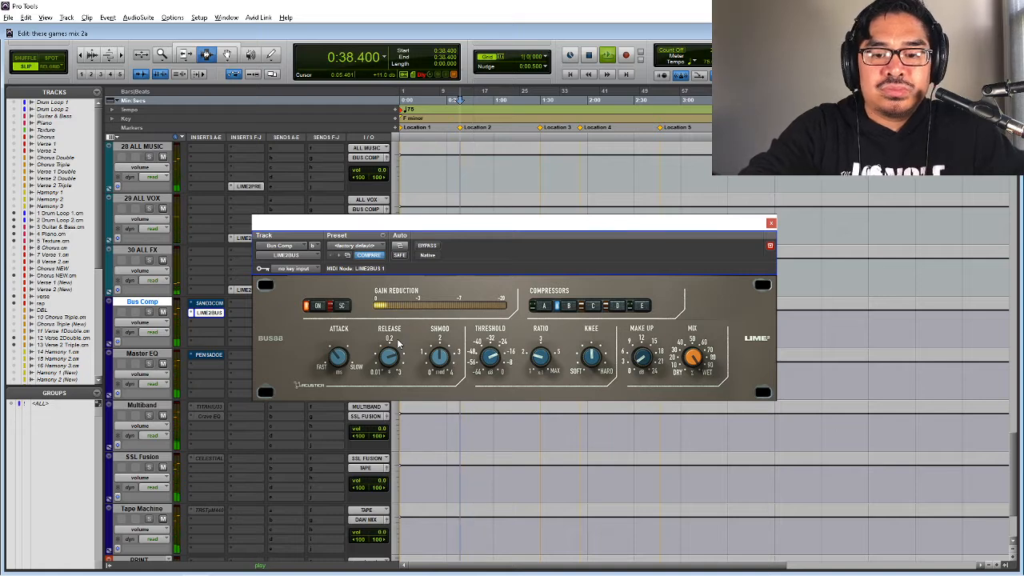
key(space)
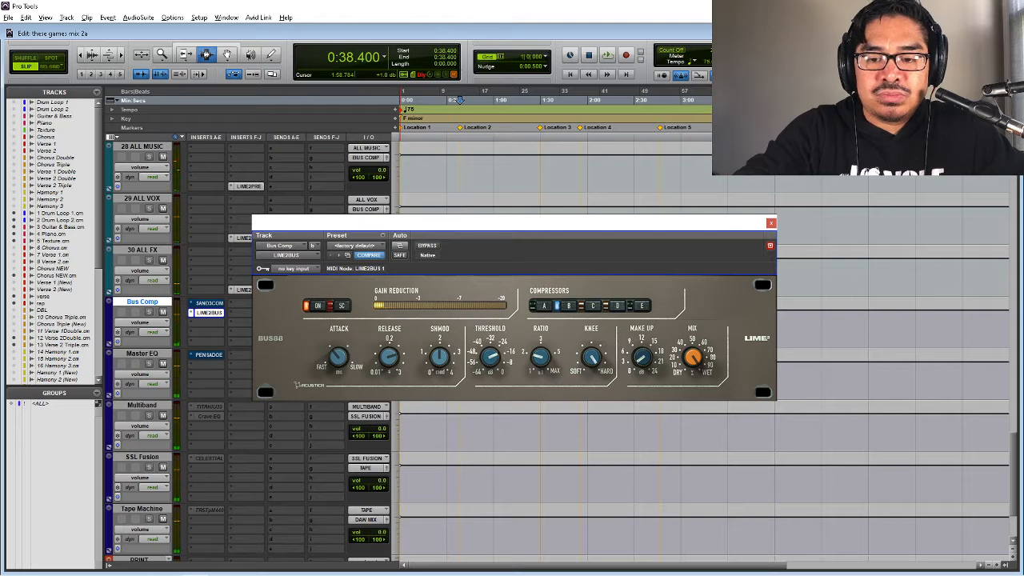
- Replay the mix through LIME2BUS from 0:38.400, readjust the knee, and switch back to compressor C
key(space)
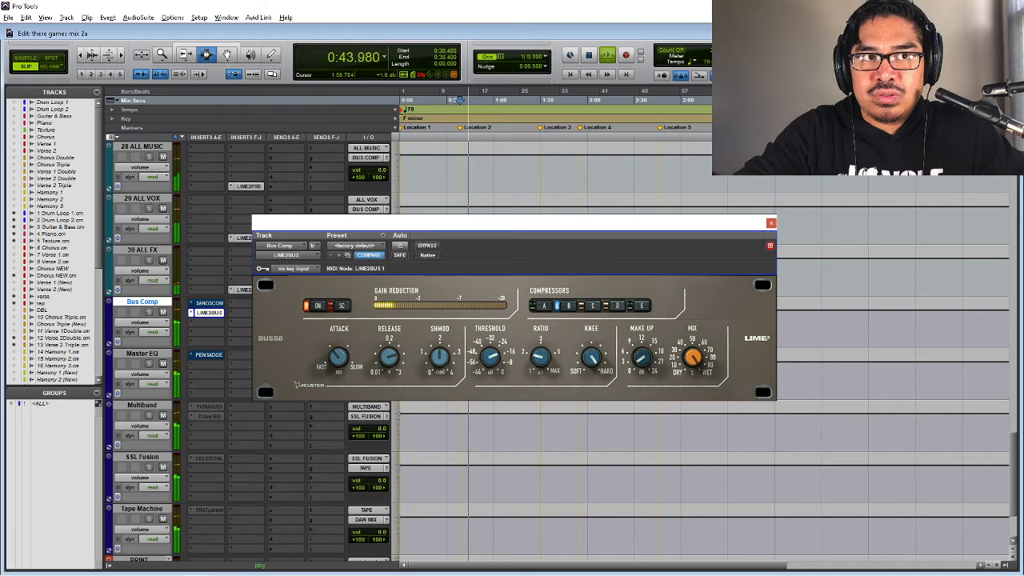
key(space)
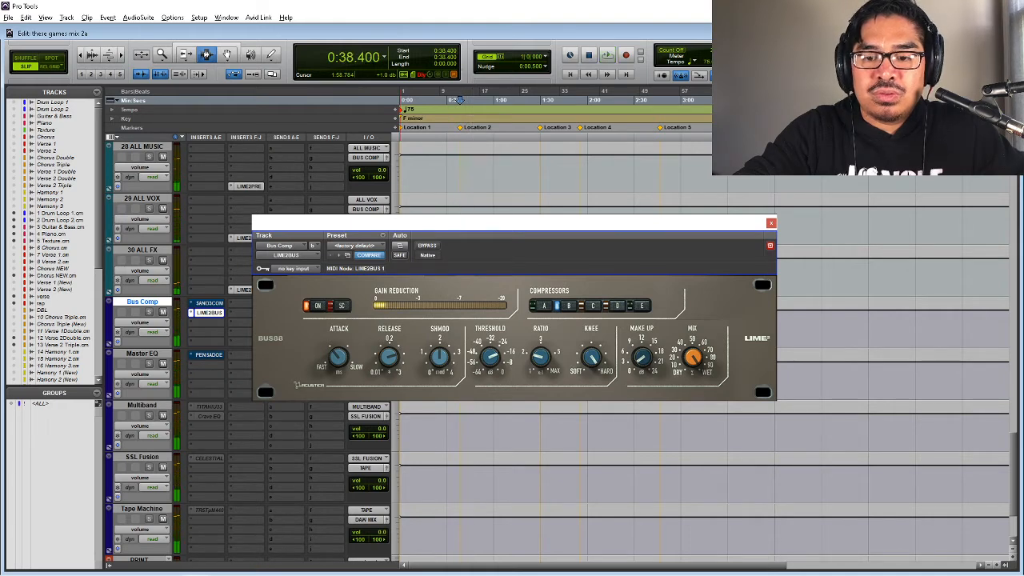
key(space)
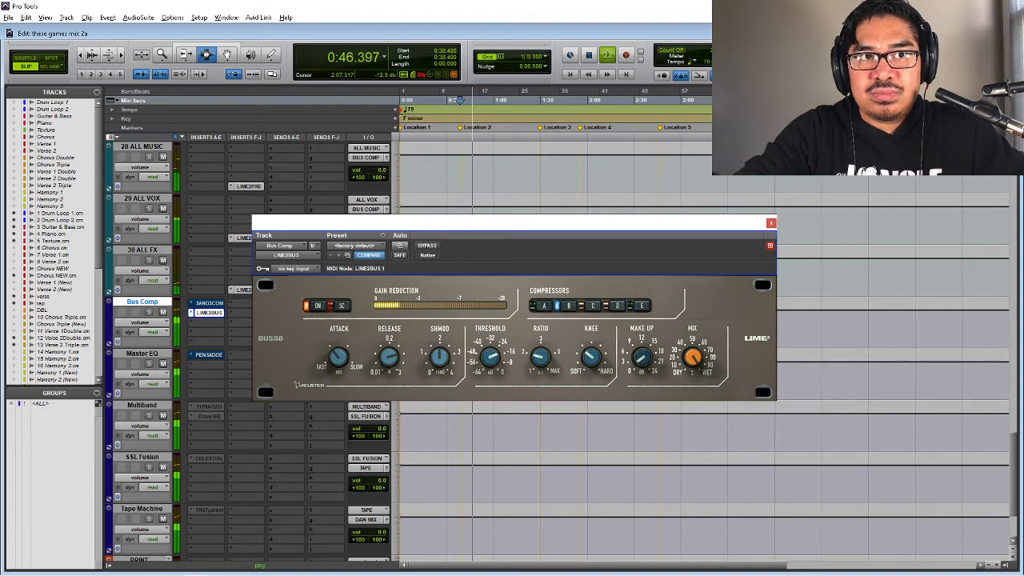
key(space)
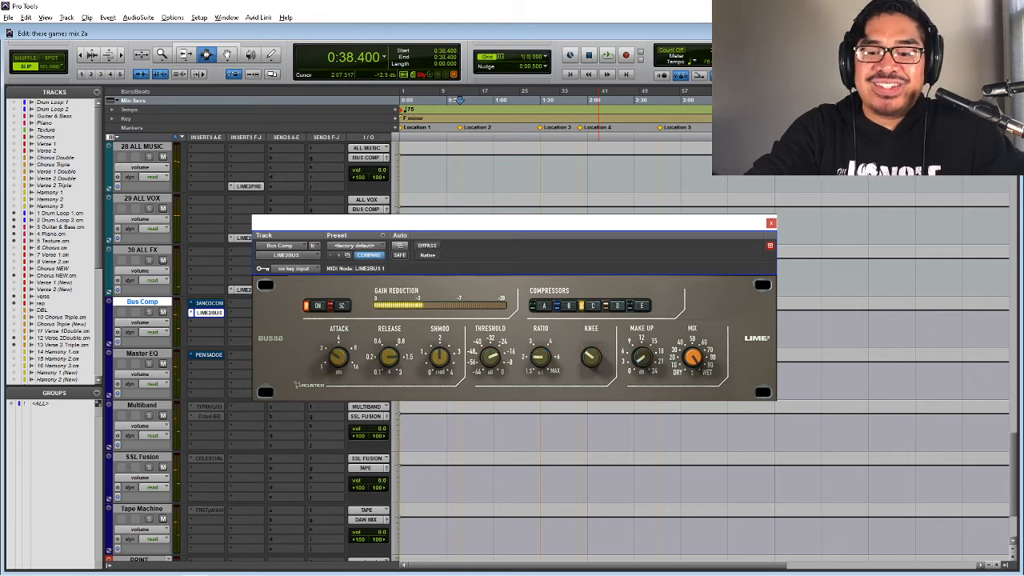
- Shorten the attack and release of LIME2BUS compressor C and raise its threshold while replaying from 0:38.400
key(space)
key(space)
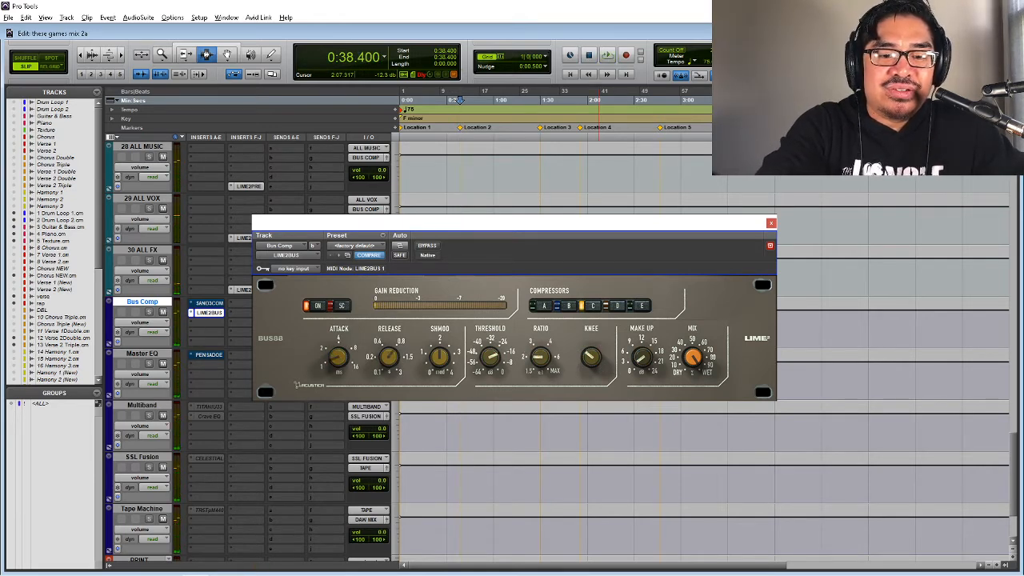
key(space)
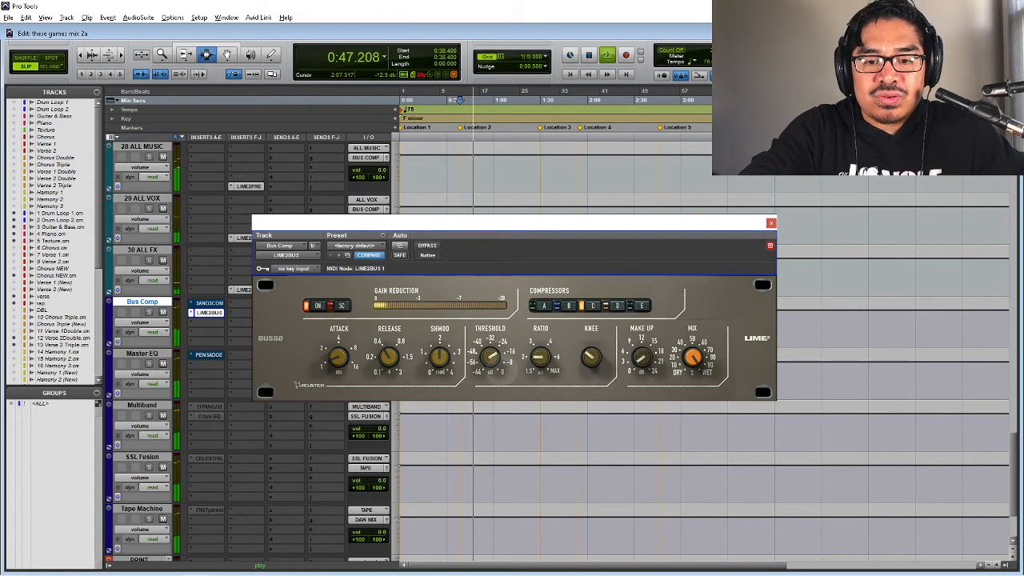
key(space)
key(space)
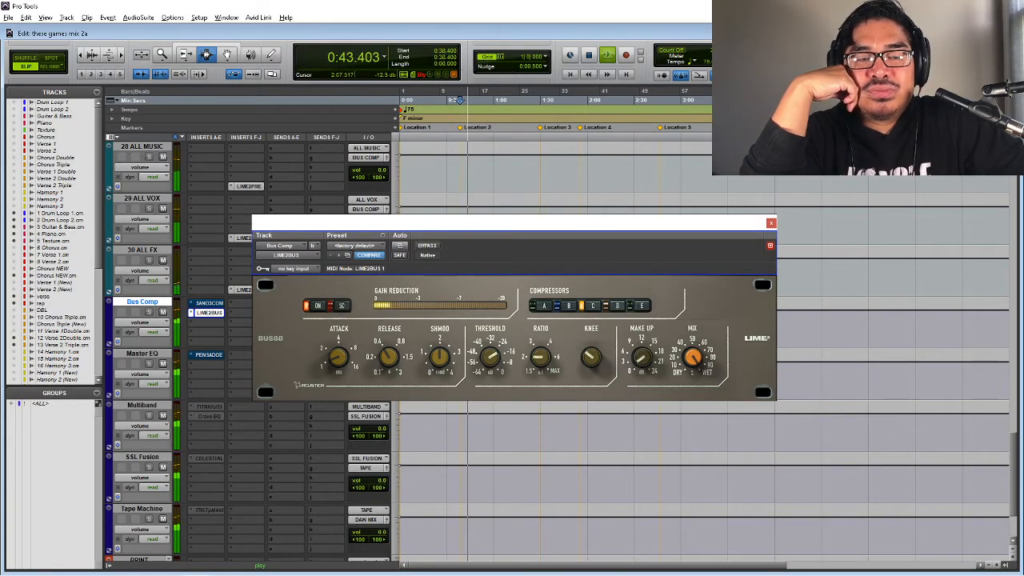
key(space)
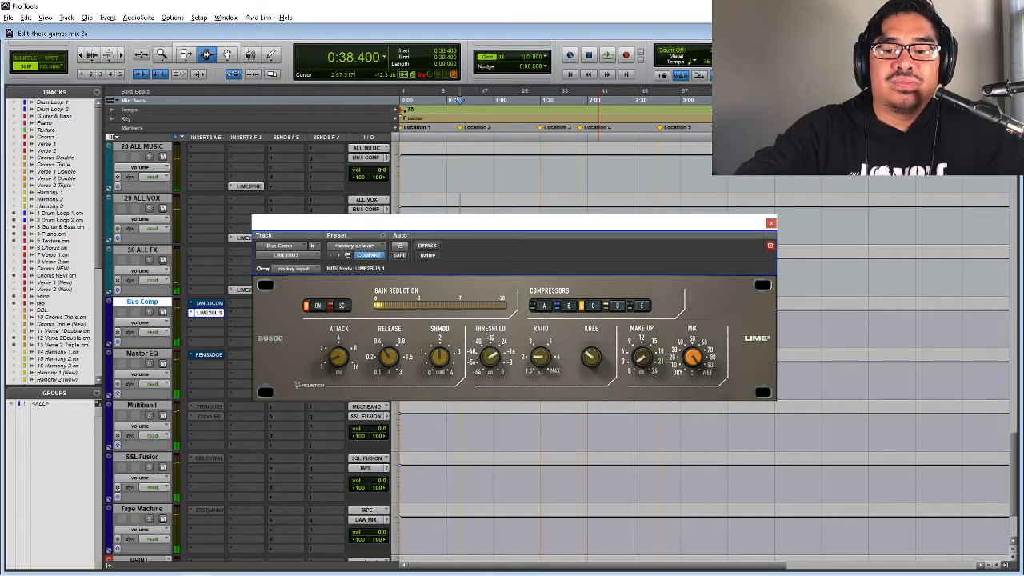
- Switch LIME2BUS on Bus Comp to compressor B and lengthen its release while replaying the mix from 0:38.400
click(569, 305)
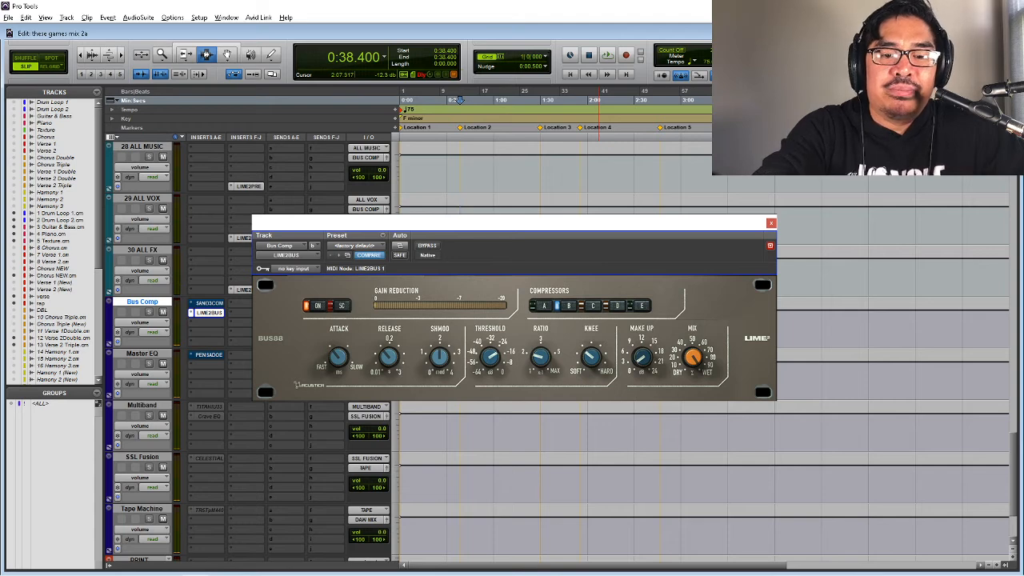
key(space)
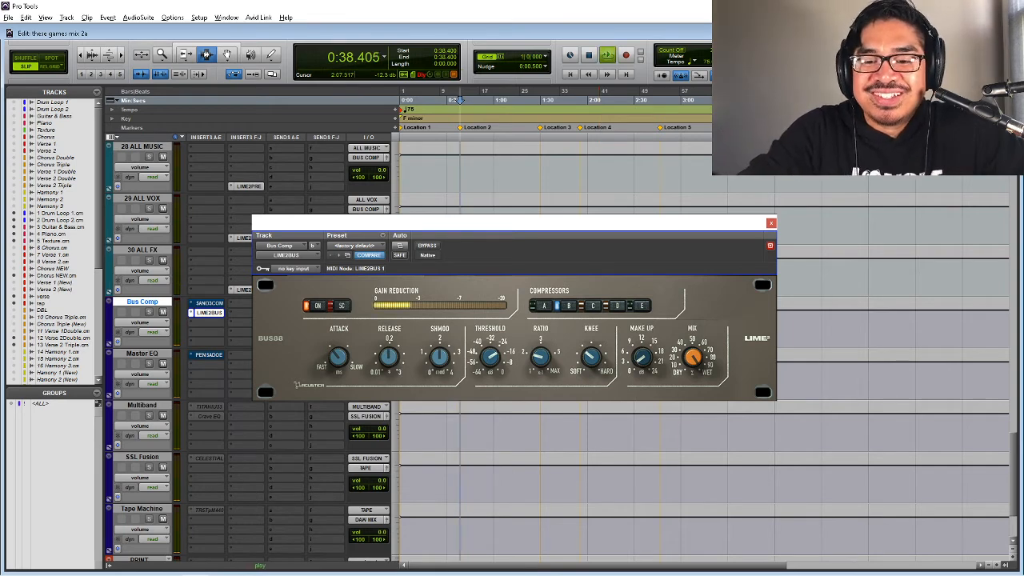
key(space)
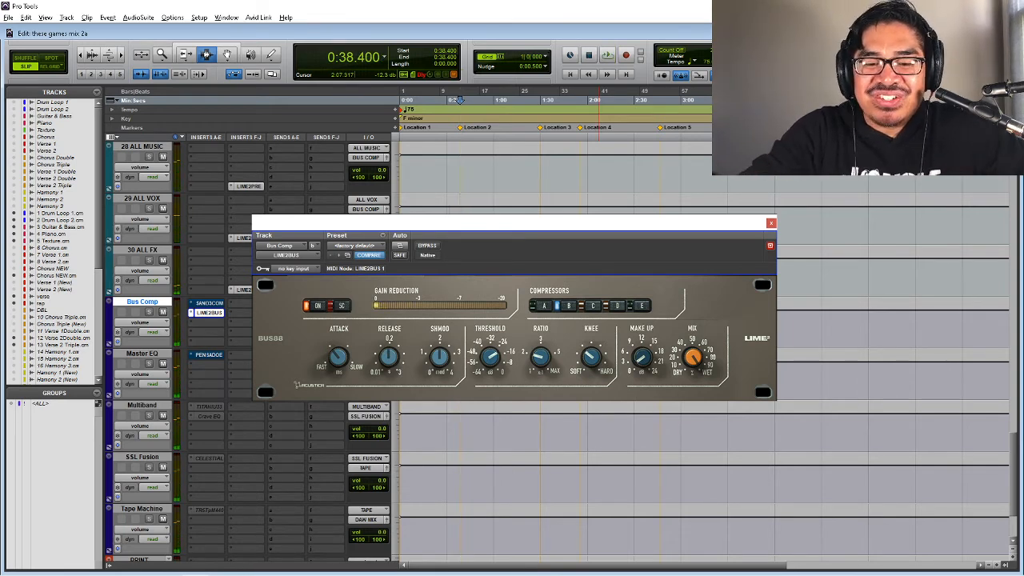
key(space)
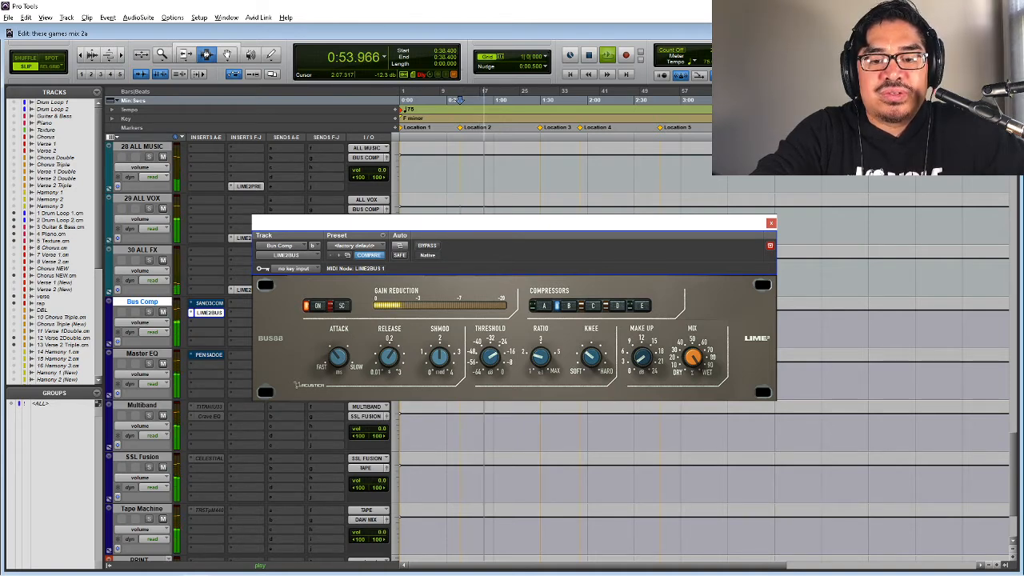
key(space)
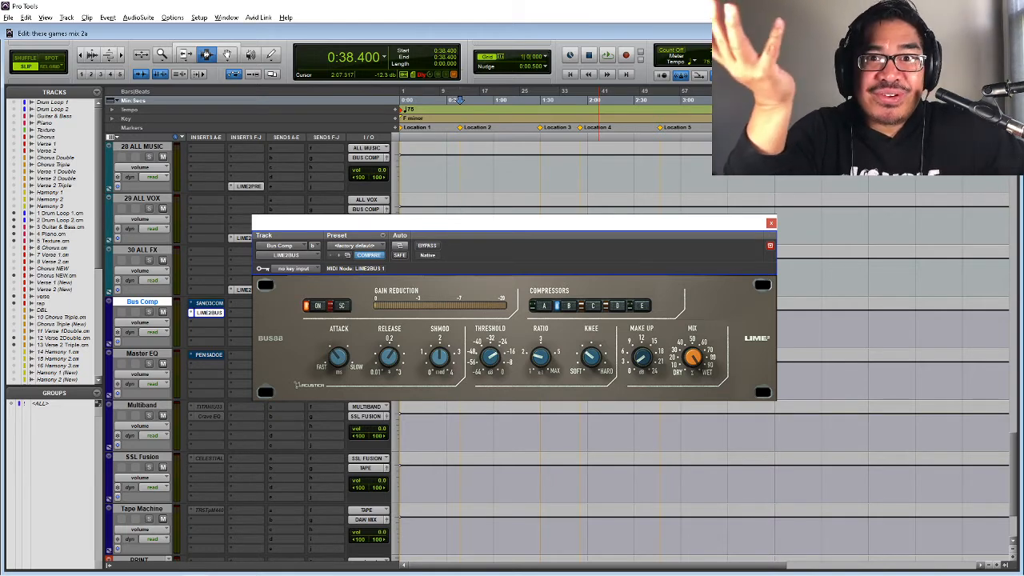
key(space)
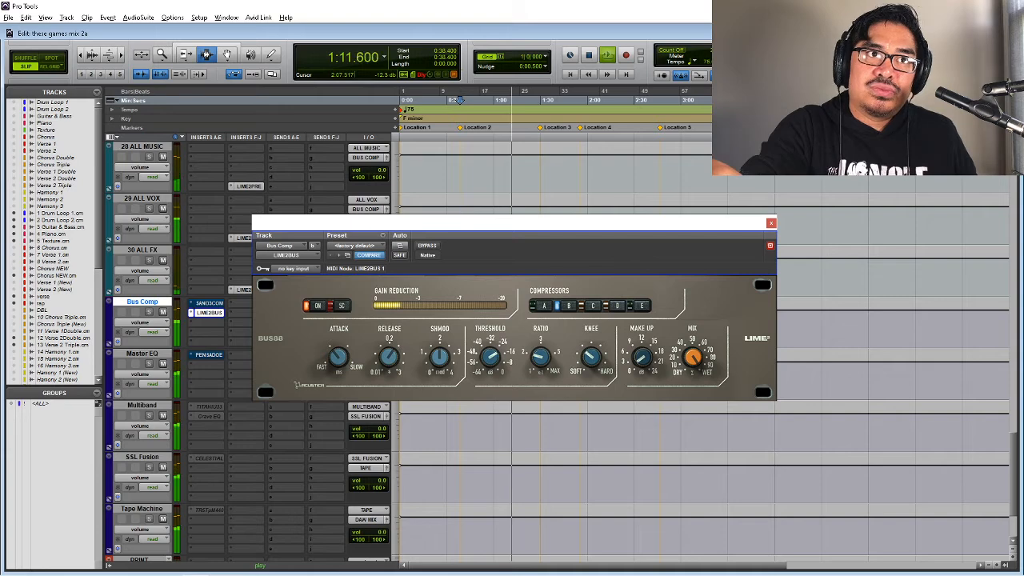
key(space)
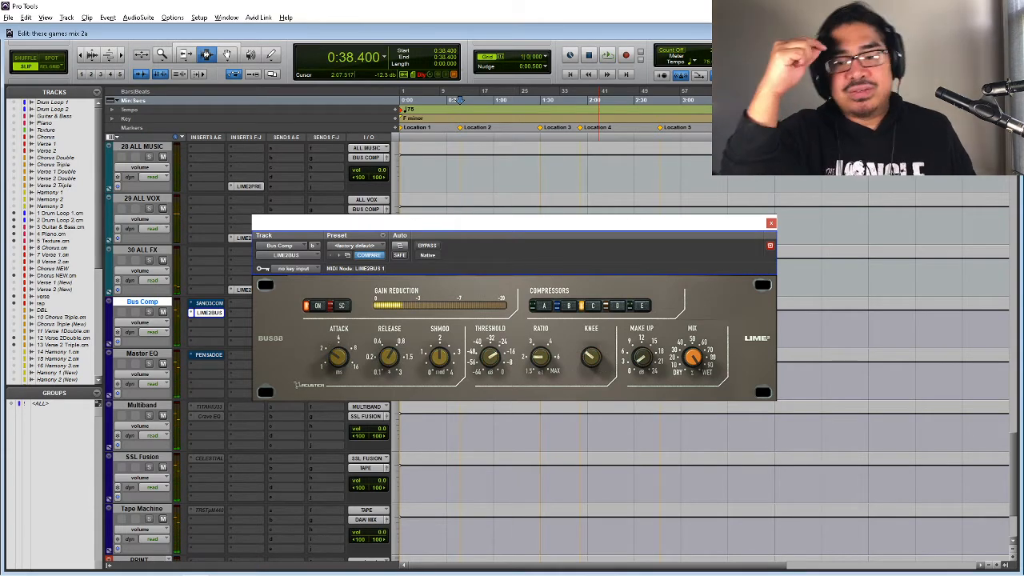
- Audition LIME2BUS compressor C from 0:38.400 for comparison, then return to compressor B
key(space)
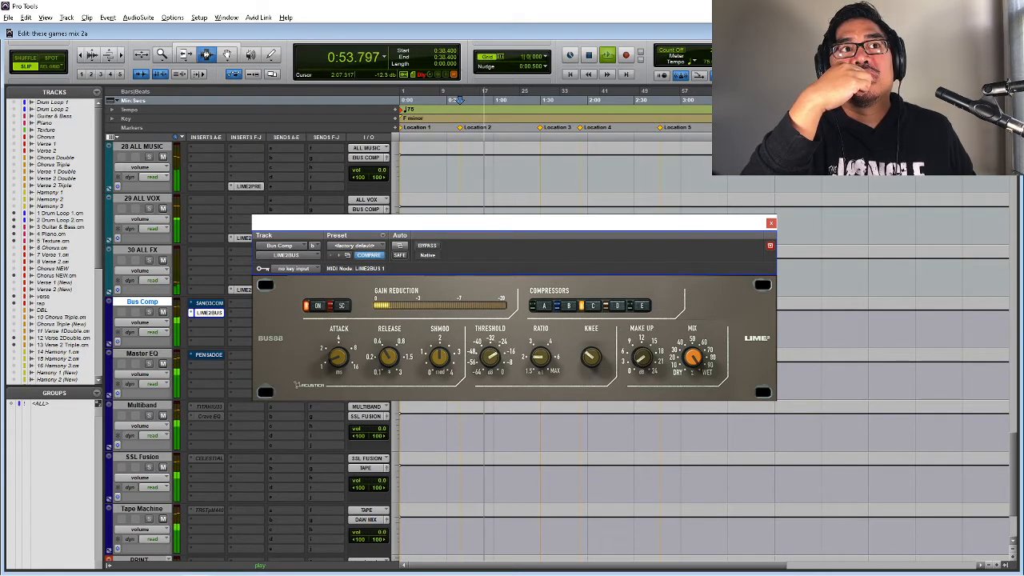
key(space)
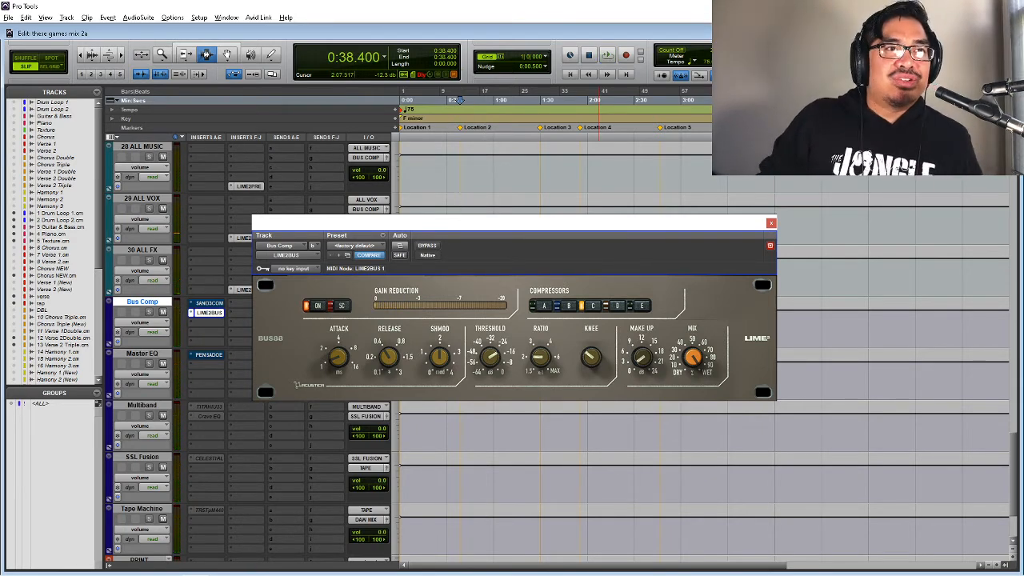
key(space)
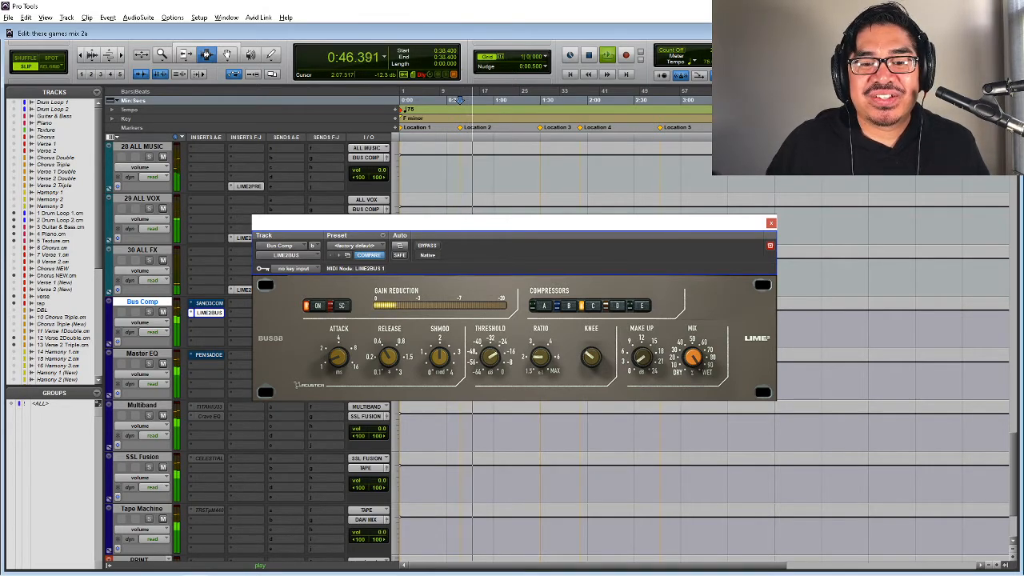
key(space)
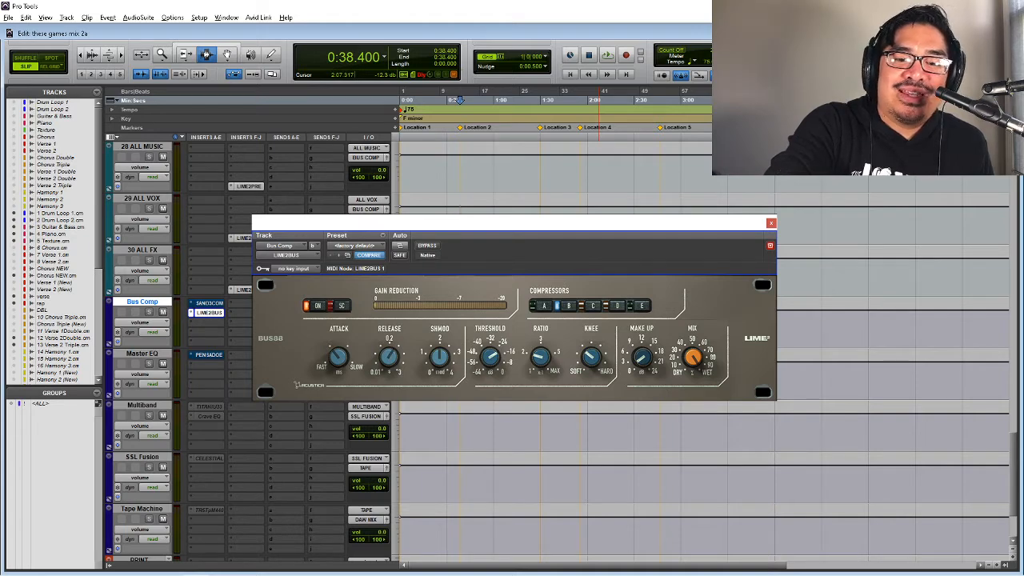
- Play the song from 0:38.400 twice to audition the LIME2BUS compressor on the Bus Comp track
key(space)
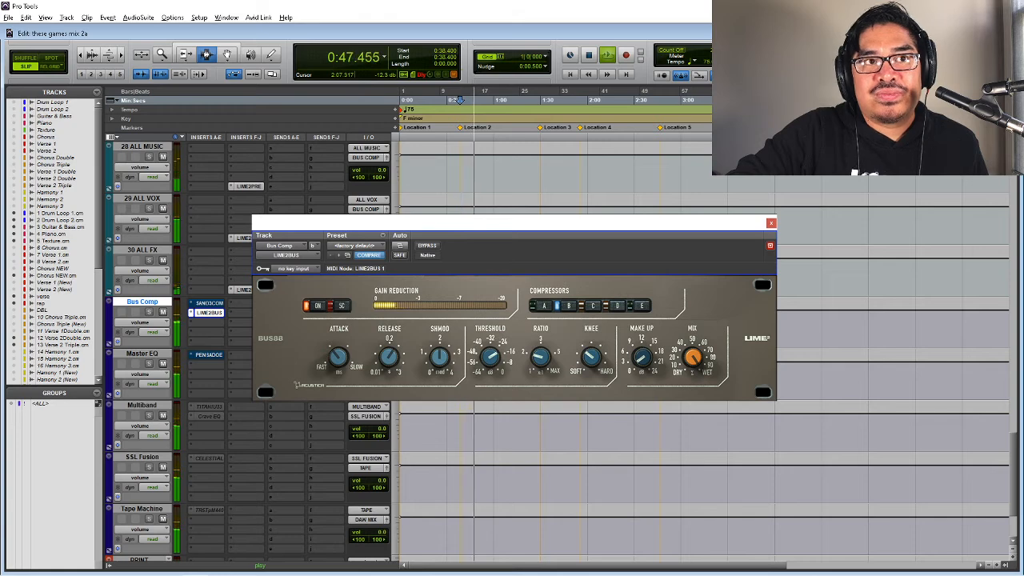
key(space)
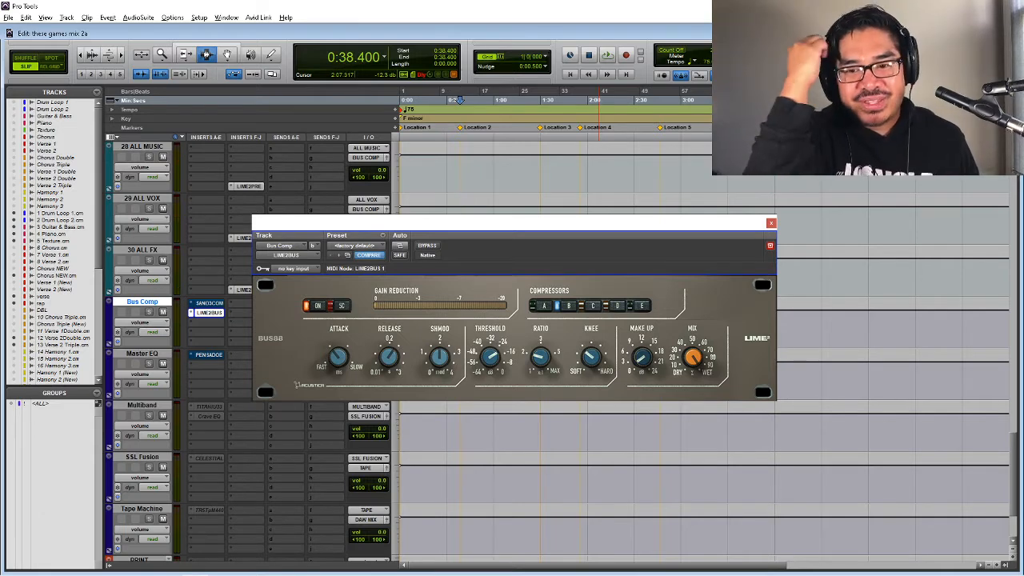
key(space)
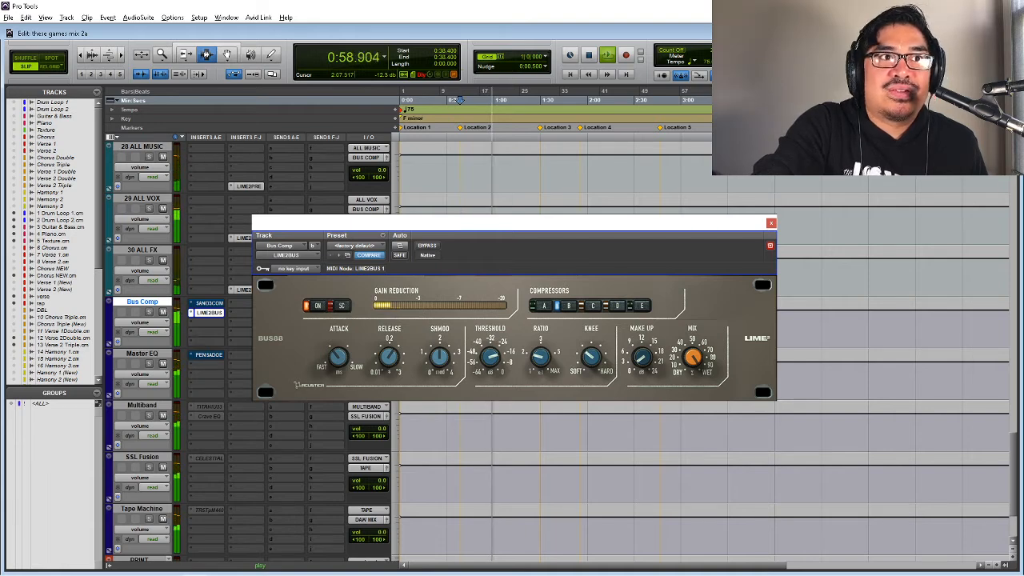
key(space)
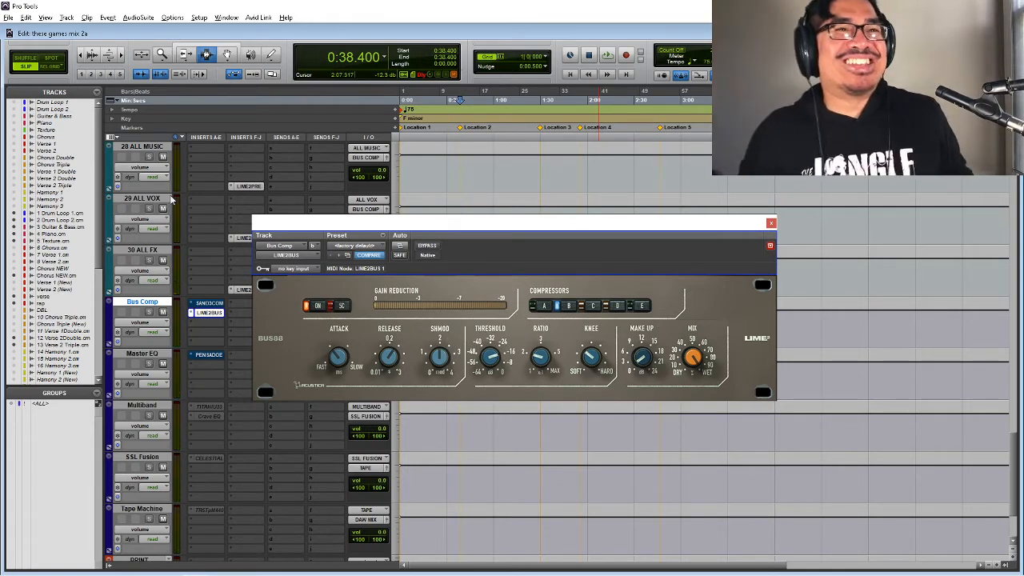
- Insert LIME2BUS (stereo) in the third insert slot of the Bus Comp track
click(209, 322)
click(230, 339)
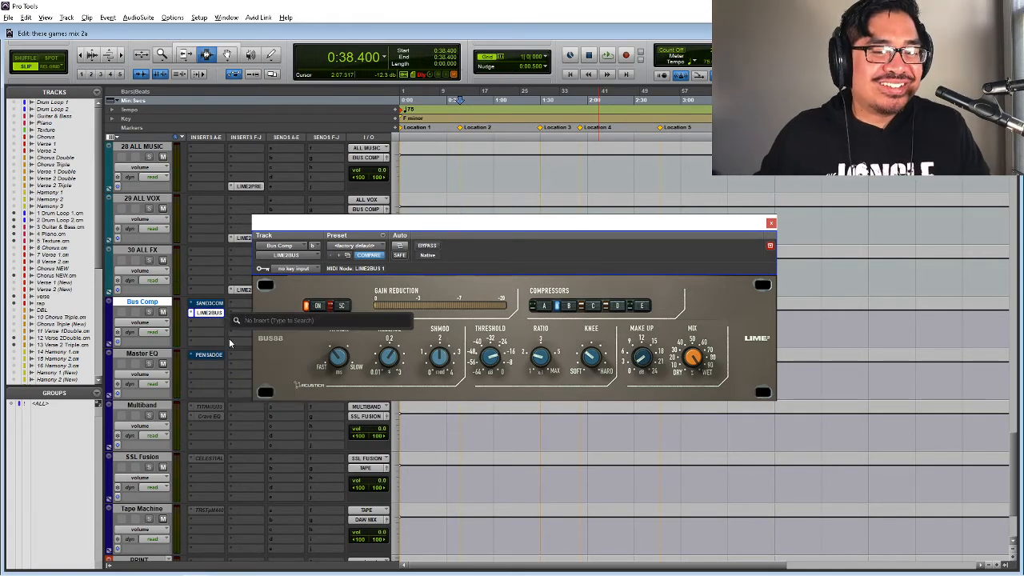
text(lime)
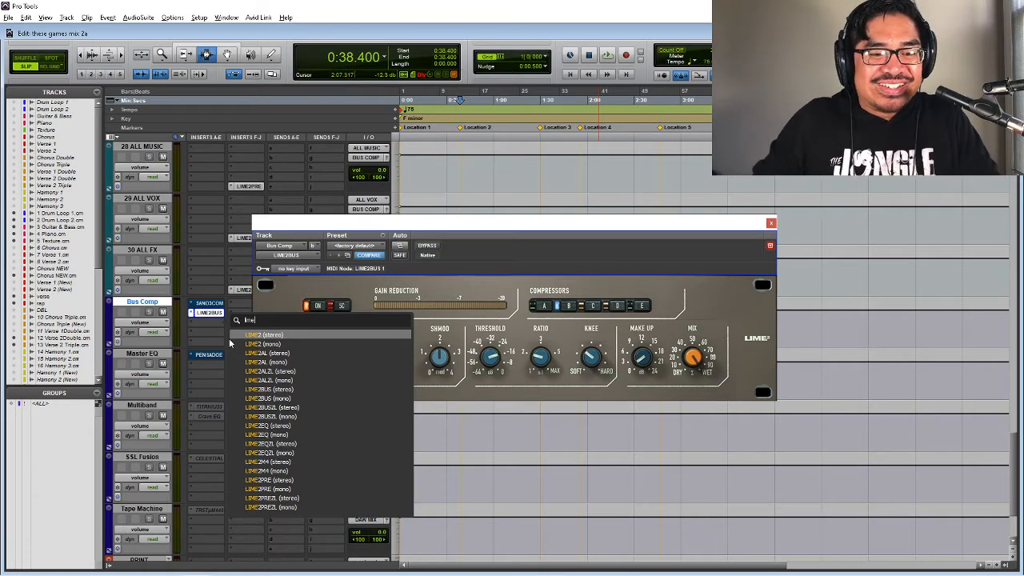
key(Down)
key(Down)
key(Down)
key(Down)
key(Down)
key(Down)
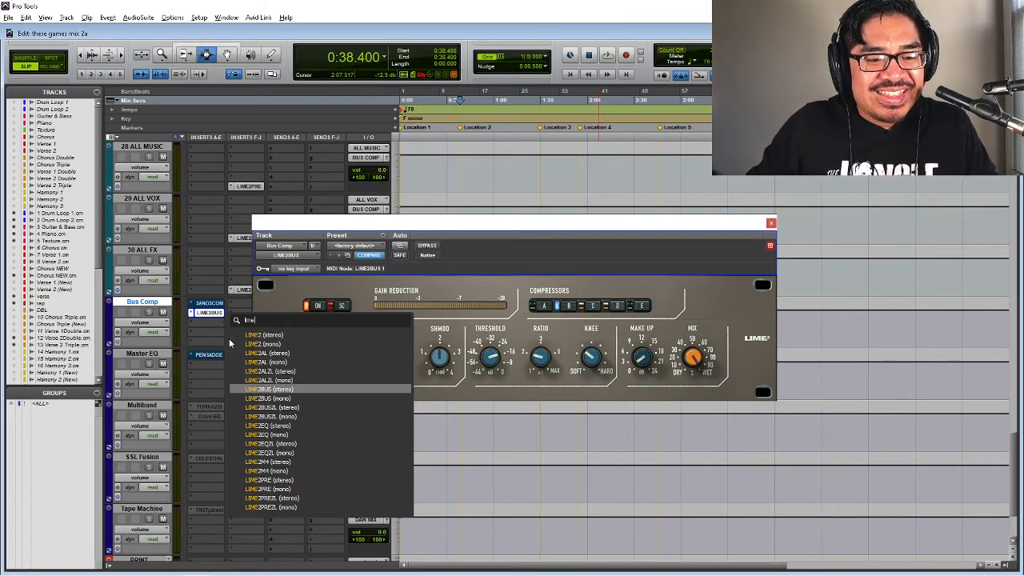
key(Return)
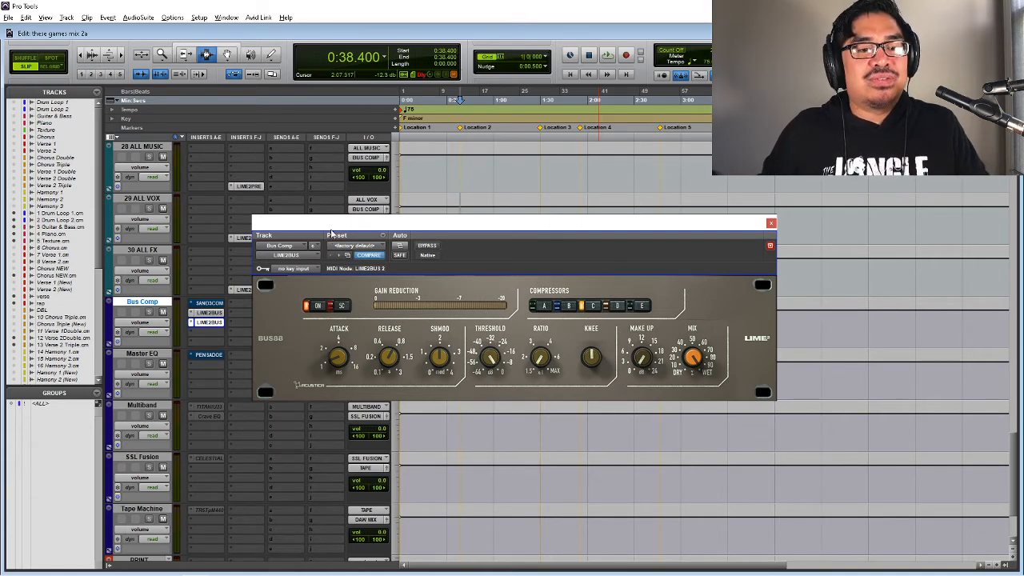
- Replace the plug-in in the Bus Comp track's third insert slot with LIME2PRE (stereo)
drag(332, 233, 400, 176)
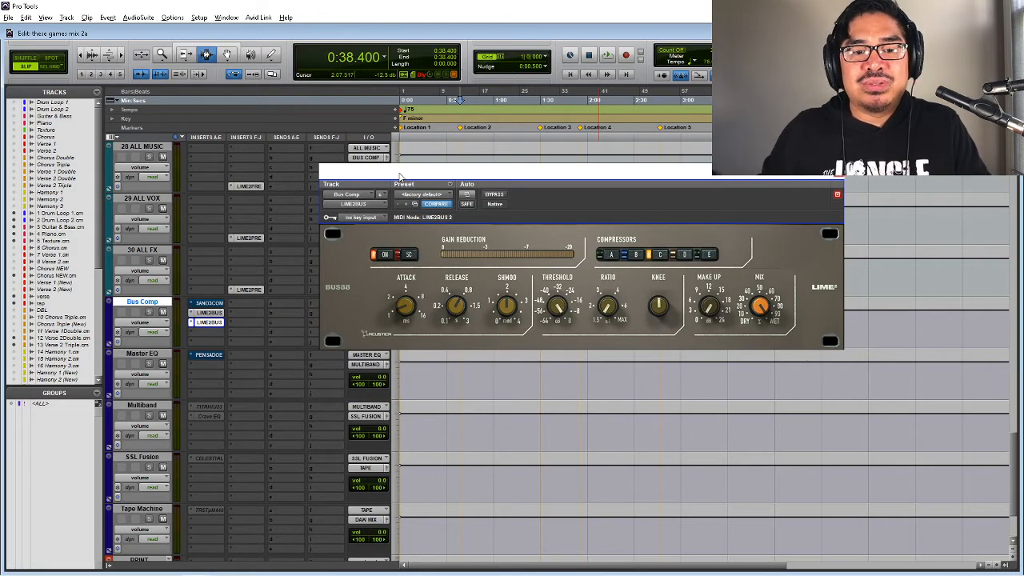
click(191, 324)
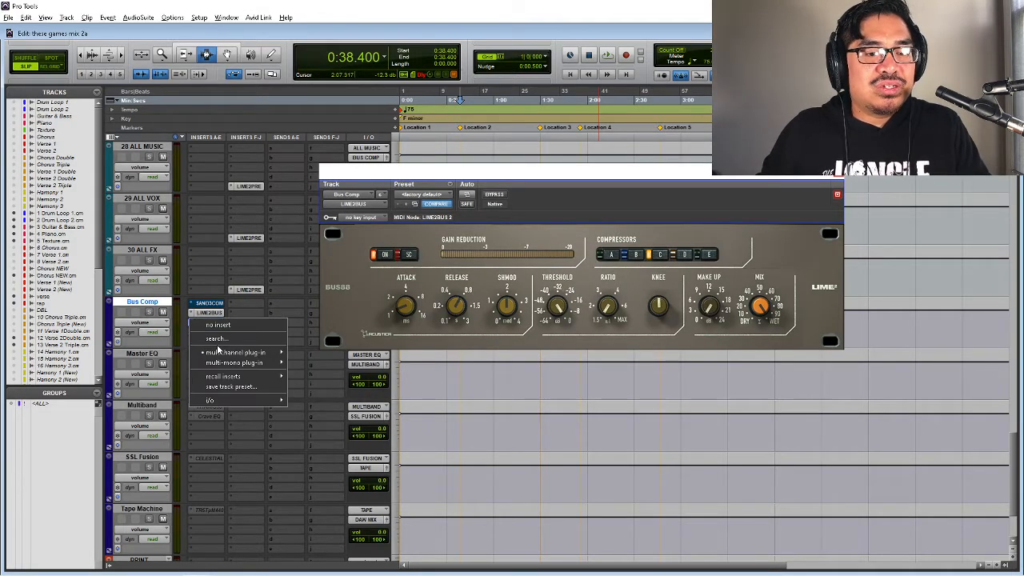
click(221, 342)
text(lime)
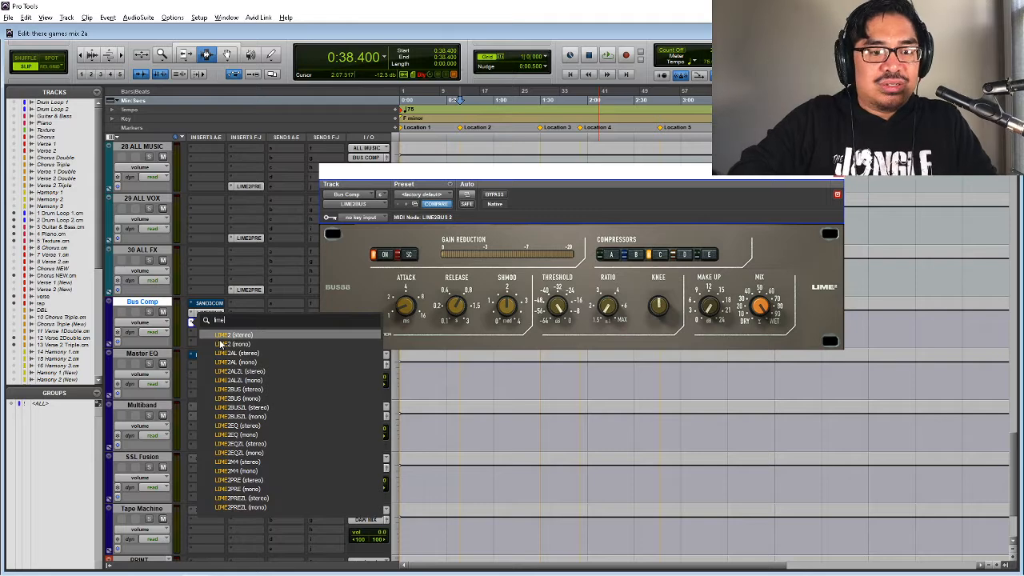
key(Down)
key(Down)
key(Down)
key(Down)
key(Down)
key(Down)
key(Down)
key(Down)
key(Down)
key(Down)
key(Down)
key(Down)
key(Down)
key(Down)
key(Down)
key(Down)
key(Down)
key(Up)
key(Return)
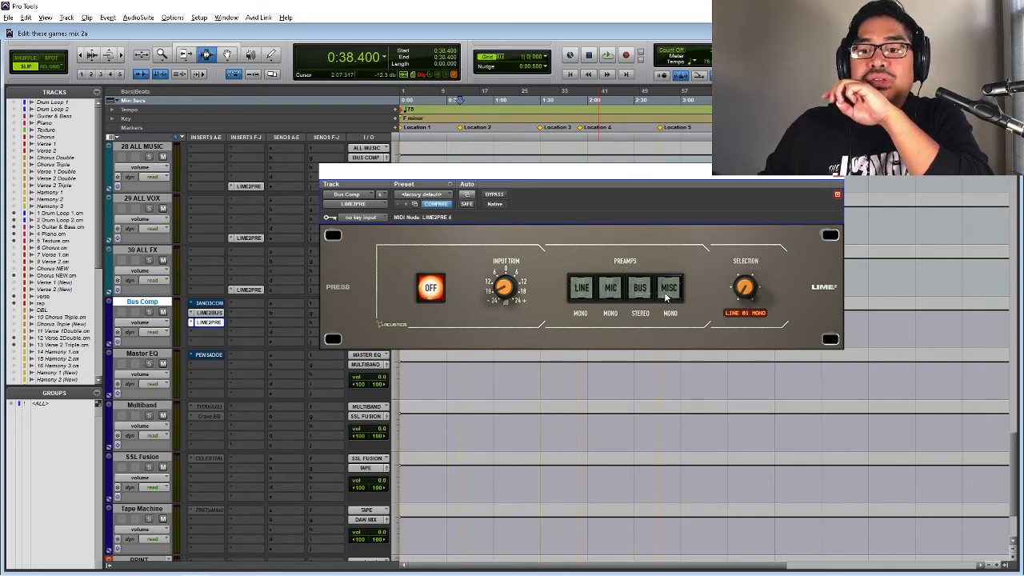
- Set LIME2PRE to the BUS preamp with selection COMP C ST, and close the plug-in window
click(641, 289)
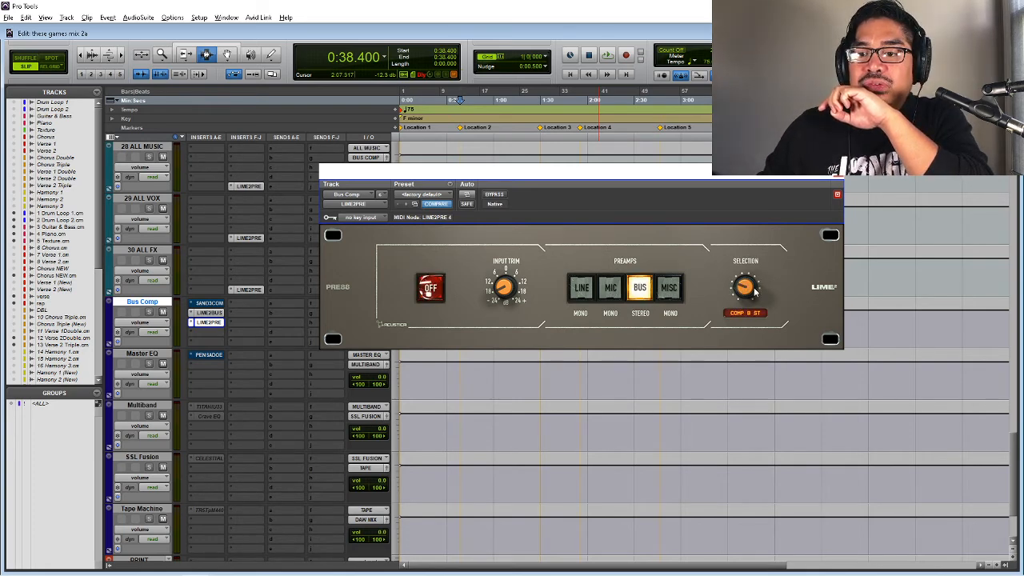
click(744, 280)
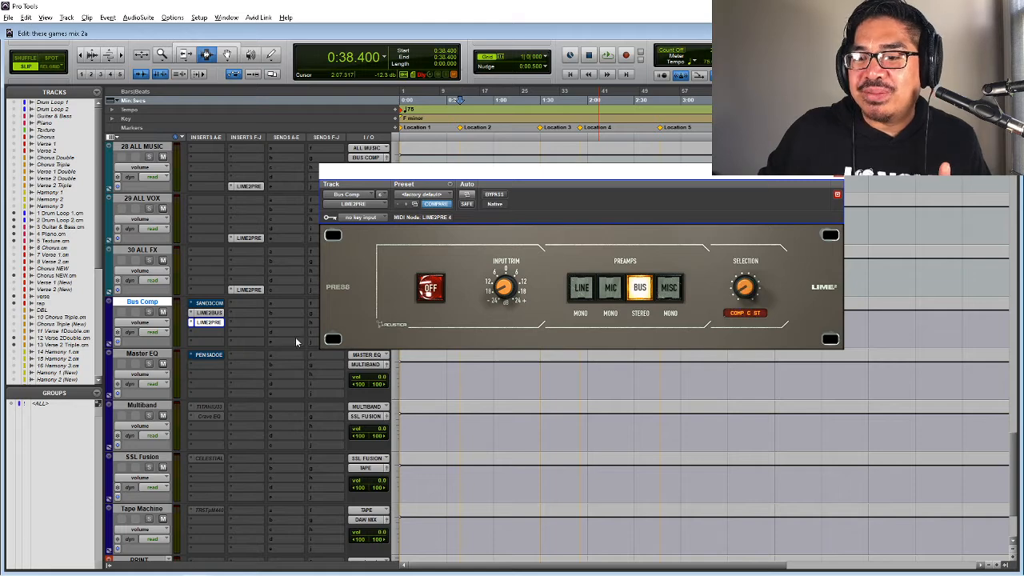
click(207, 322)
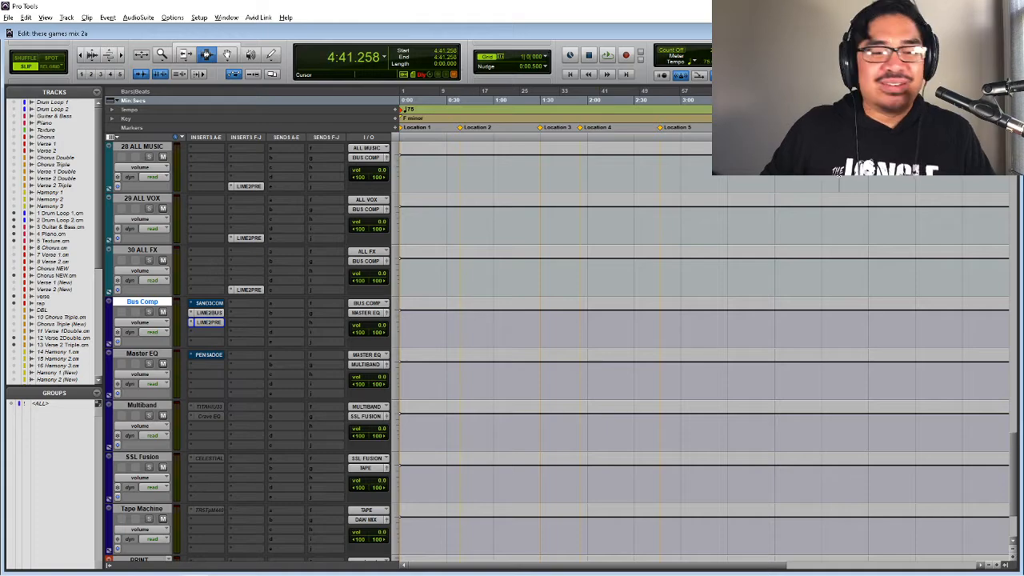
- Recall marker Location 2 and start playback from there
key(space)
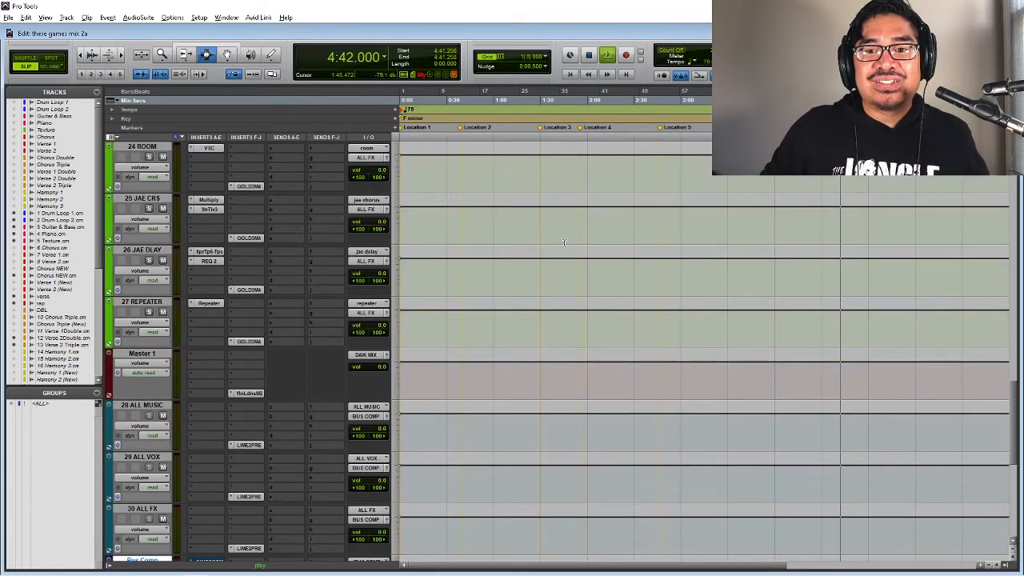
key(space)
scroll(563, 242, up, 10)
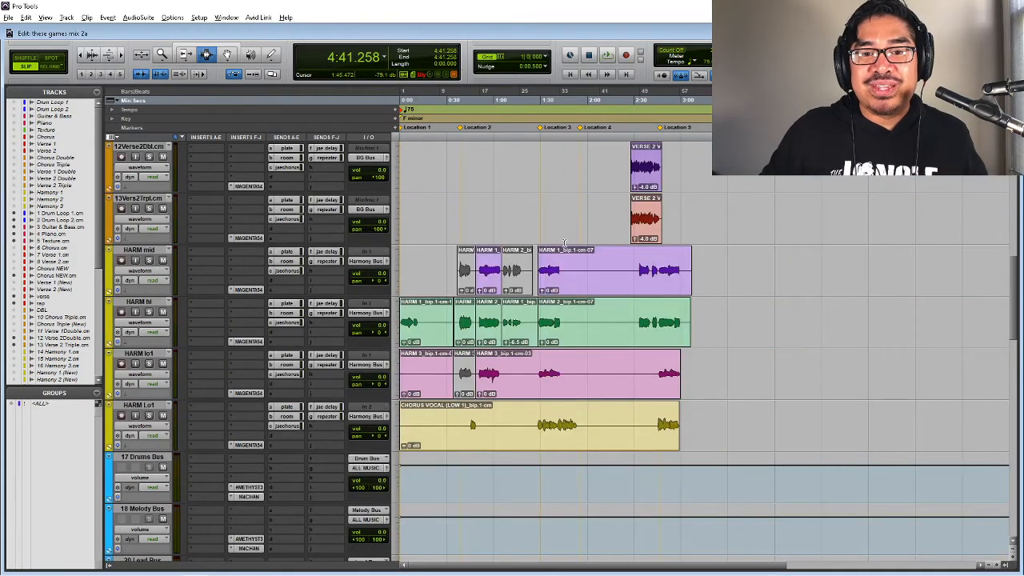
key(KP_Decimal)
key(KP_2)
key(KP_Decimal)
key(space)
- Open LIME2PRE on the Bus Comp track and compare the playback with the preamp bypassed and active
scroll(355, 366, down, 4)
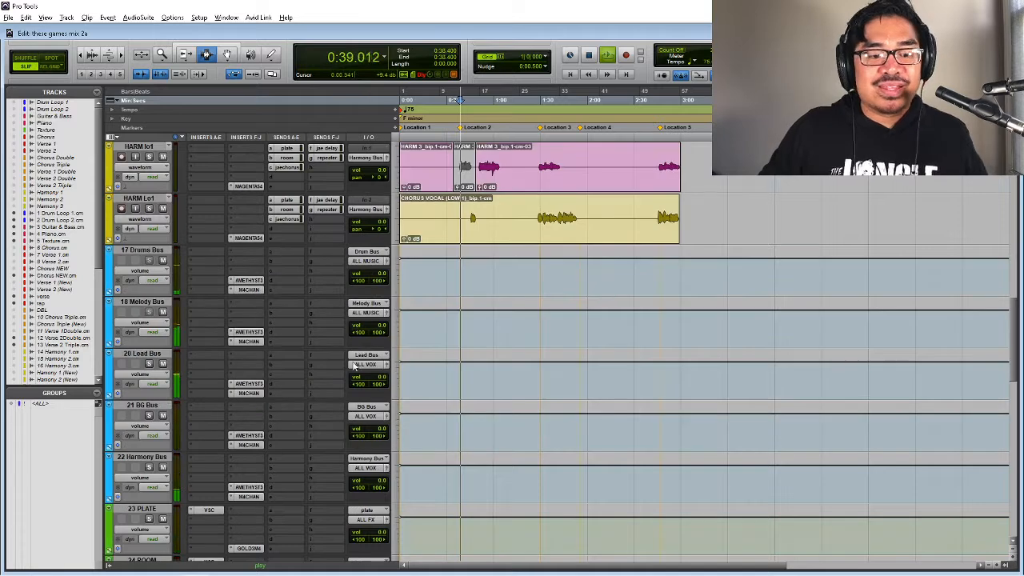
scroll(209, 408, down, 10)
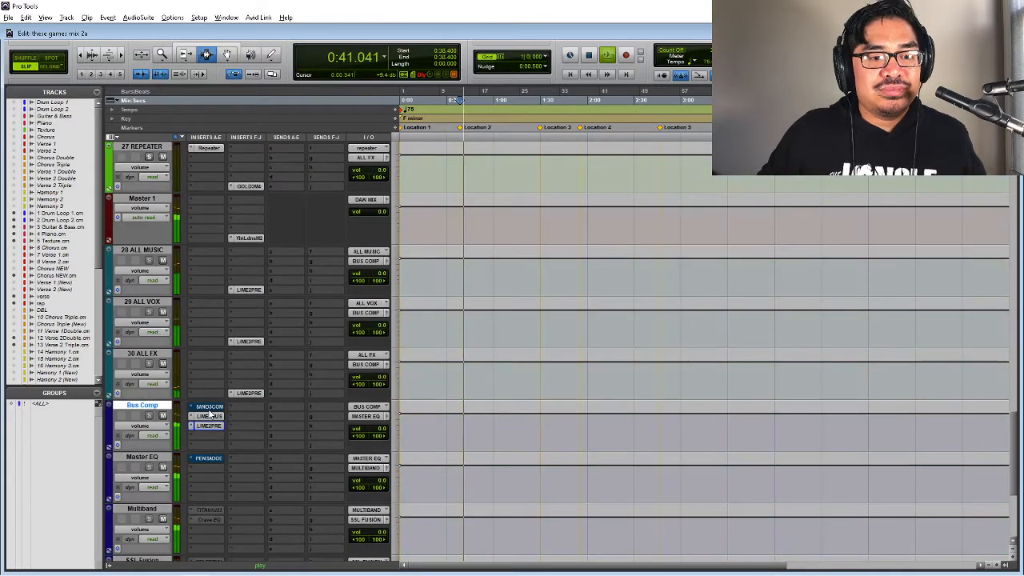
scroll(209, 408, down, 2)
click(211, 374)
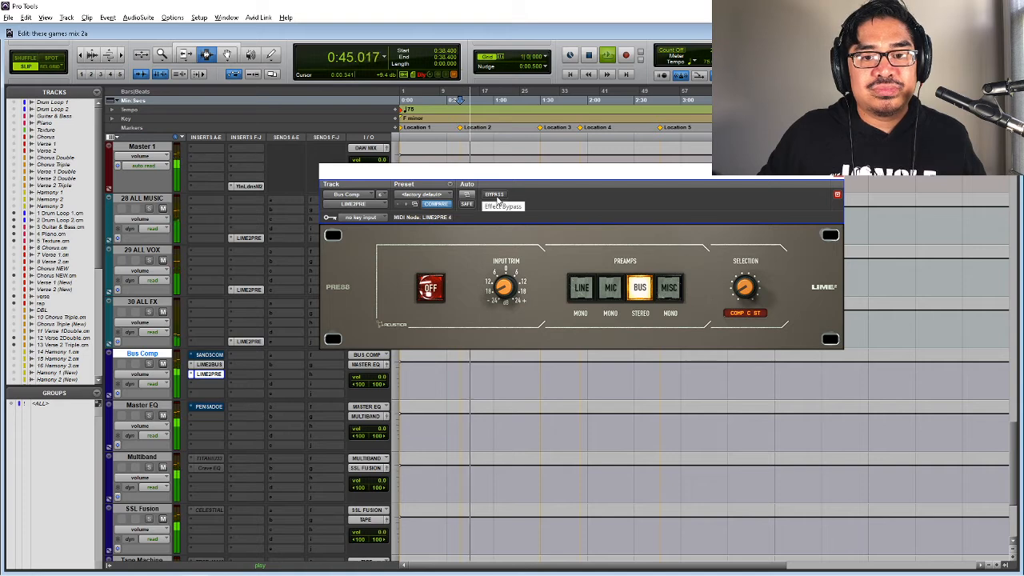
click(495, 195)
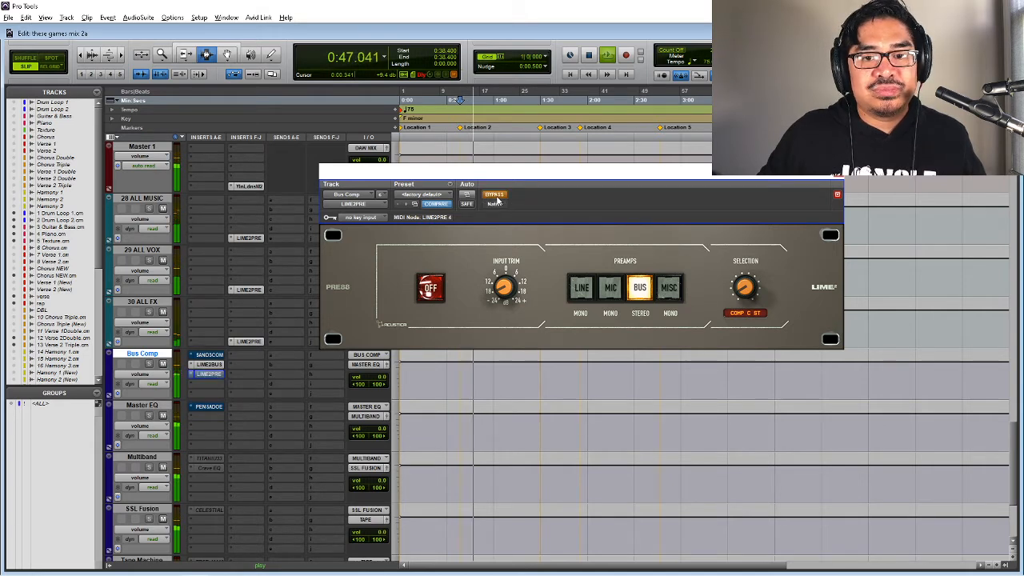
key(space)
key(space)
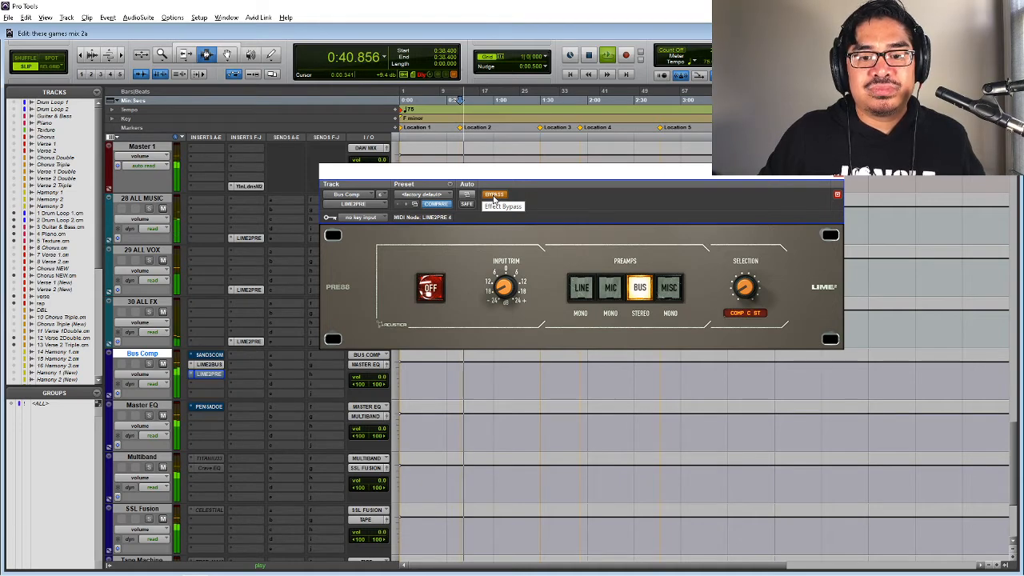
click(494, 197)
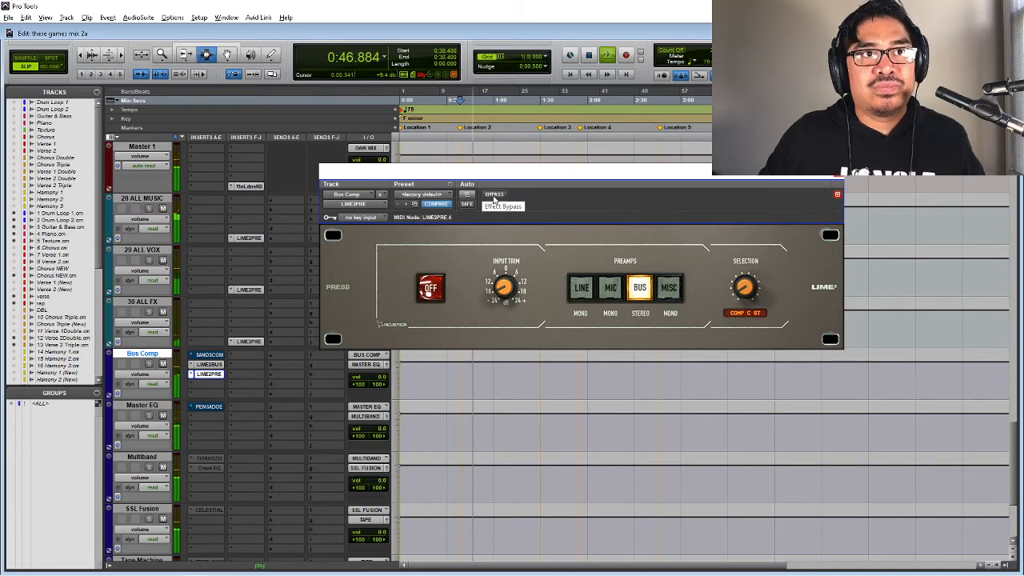
key(space)
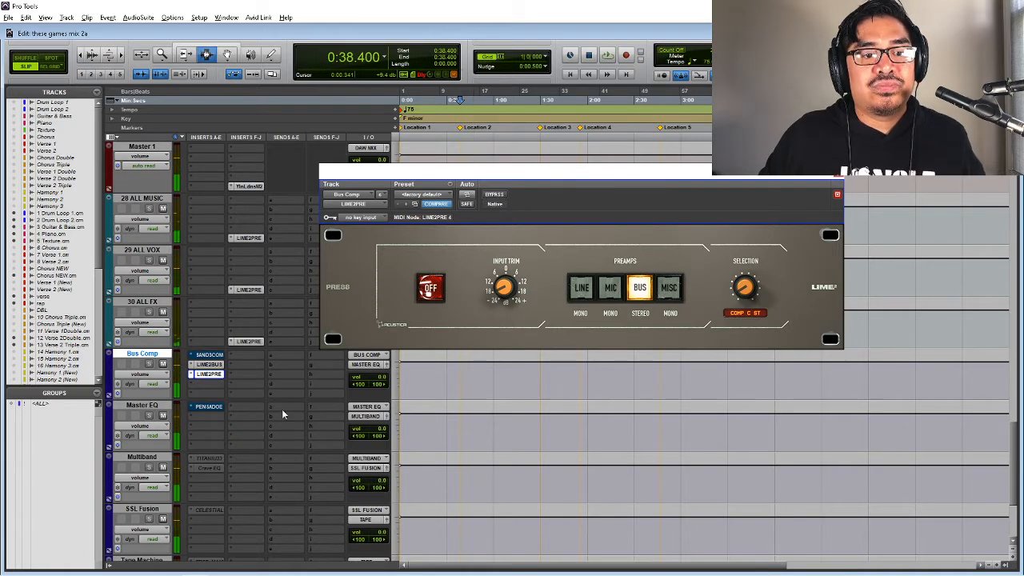
- Reorder the Bus Comp inserts with LIME2PRE in the second slot and LIME2BUS in the fourth, auditioning the new order
drag(207, 364, 209, 383)
click(213, 384)
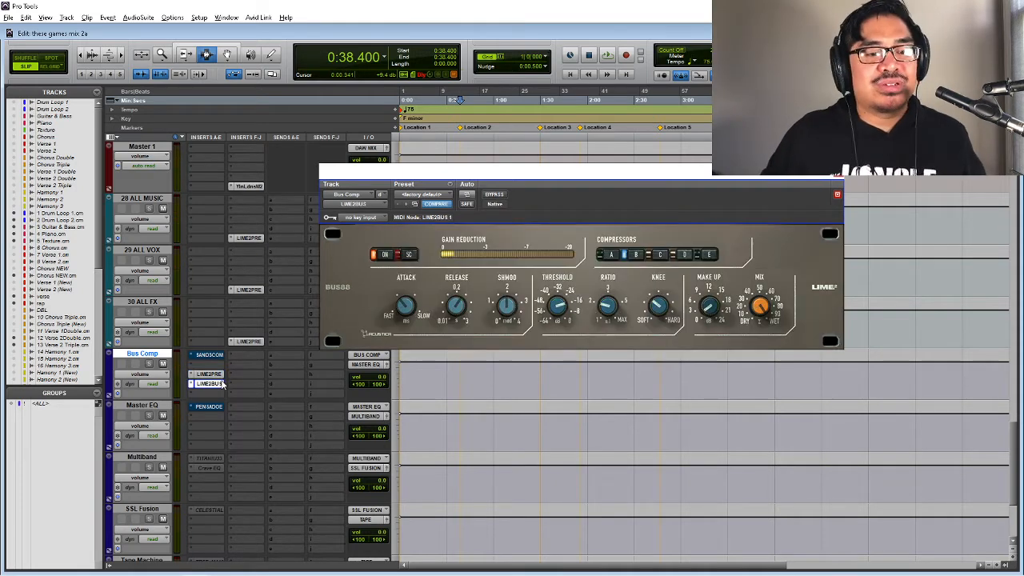
key(space)
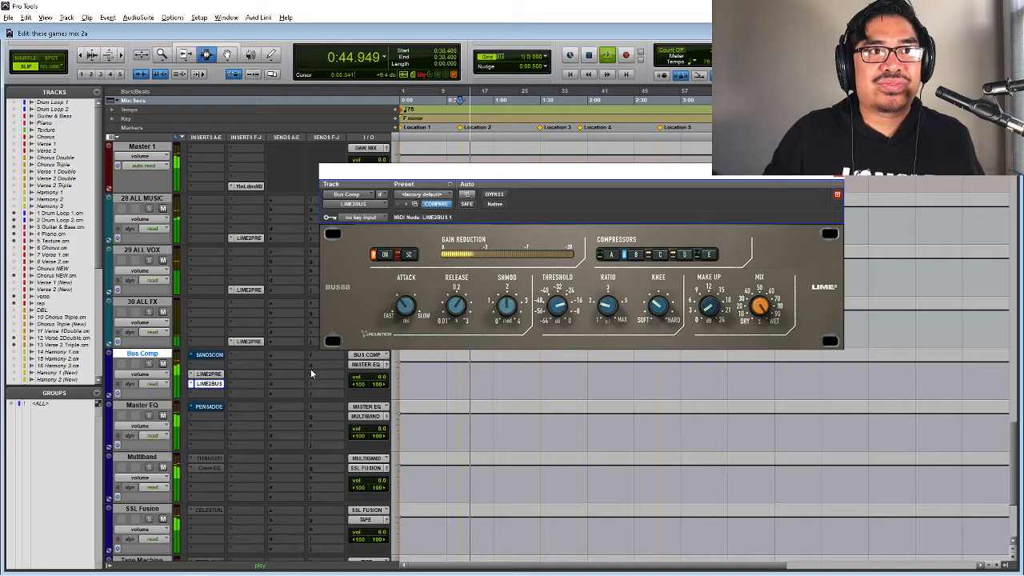
key(space)
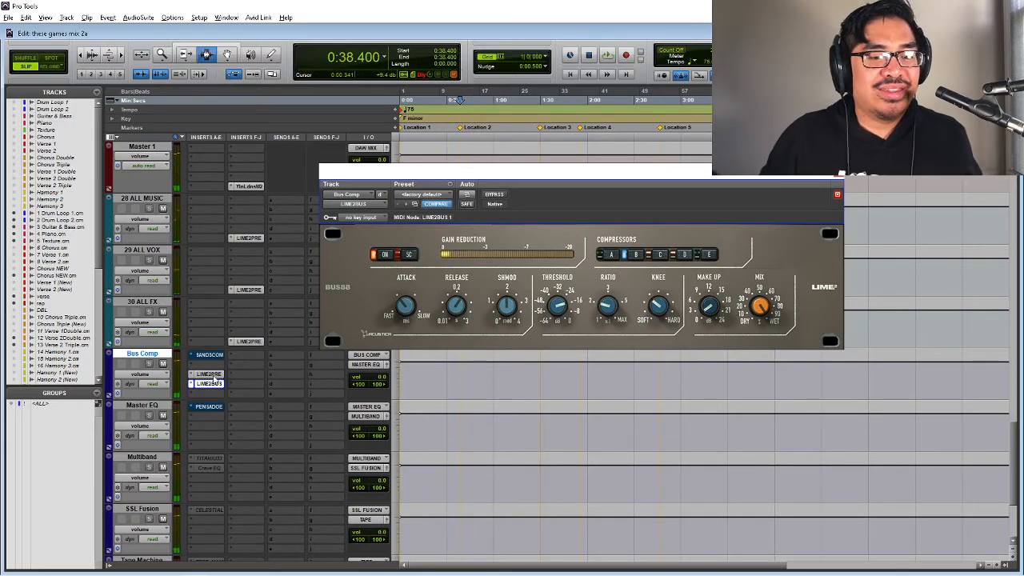
click(211, 366)
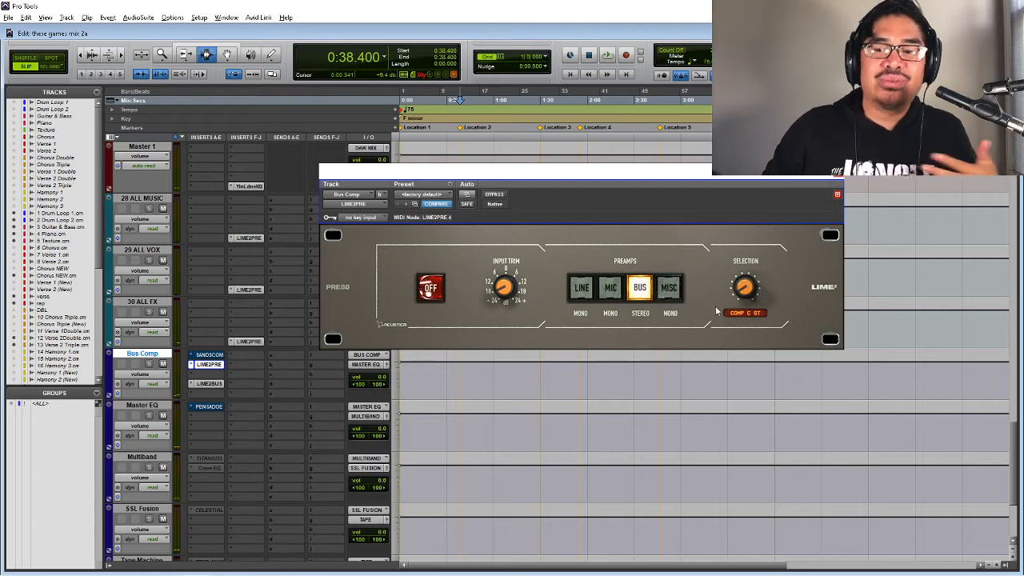
- Bypass LIME2BUS on the Bus Comp track and make the plug-in in its first insert slot inactive
ctrl+click(205, 384)
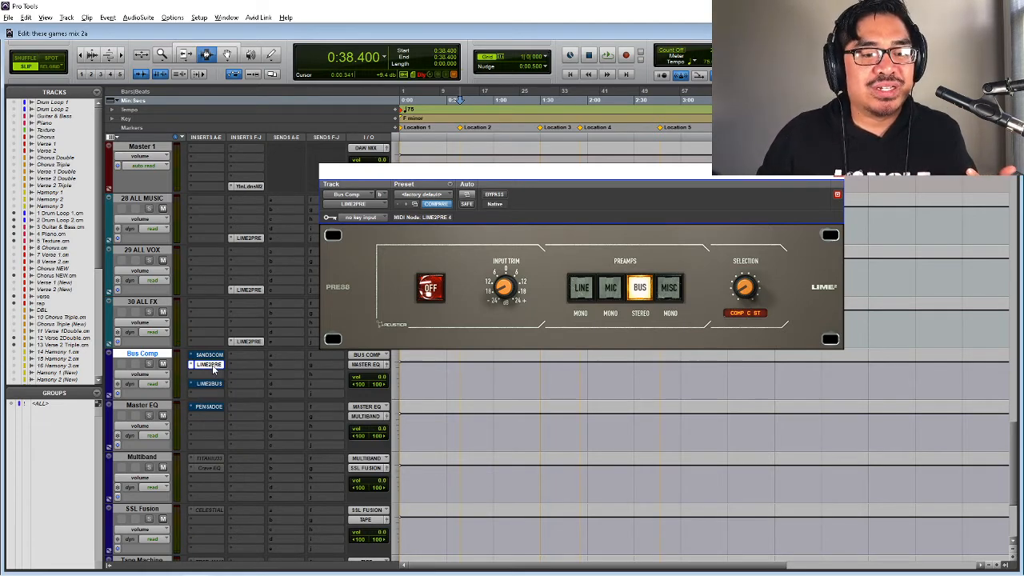
ctrl+click(216, 364)
right_click(218, 365)
key(Escape)
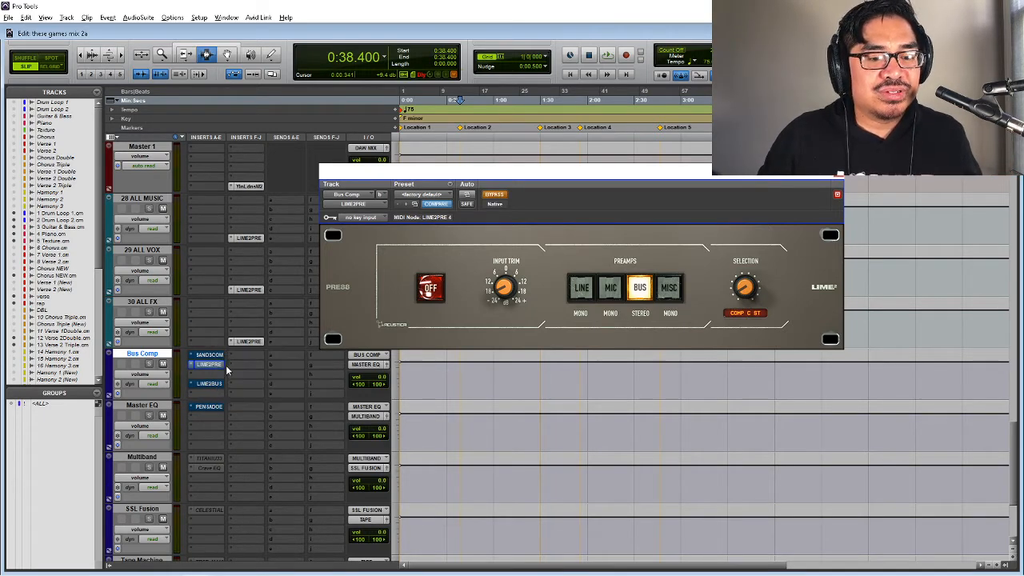
right_click(217, 367)
click(234, 368)
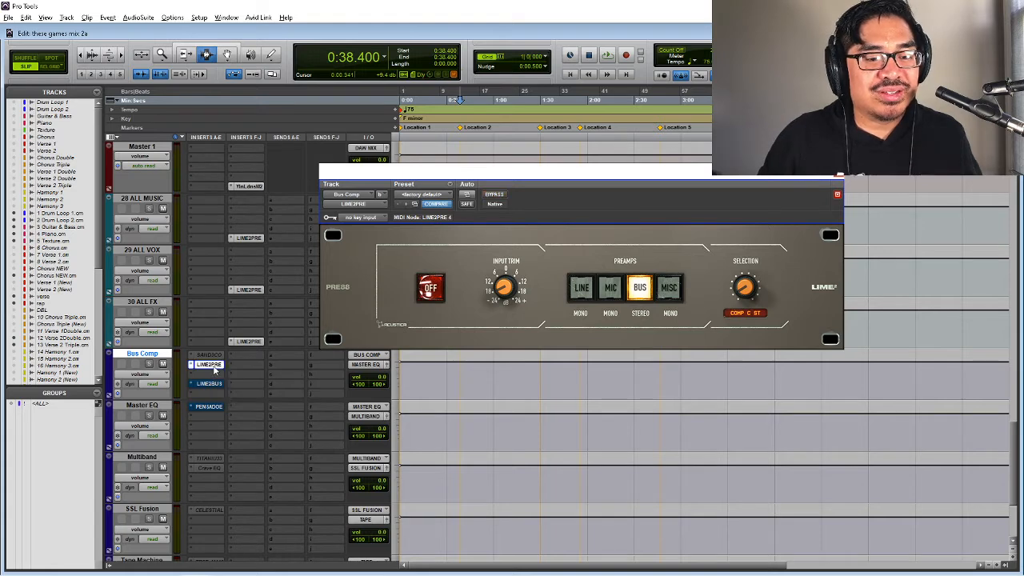
- Play from Location 2 and compare the mix with LIME2PRE bypassed and active
ctrl+click(214, 365)
key(space)
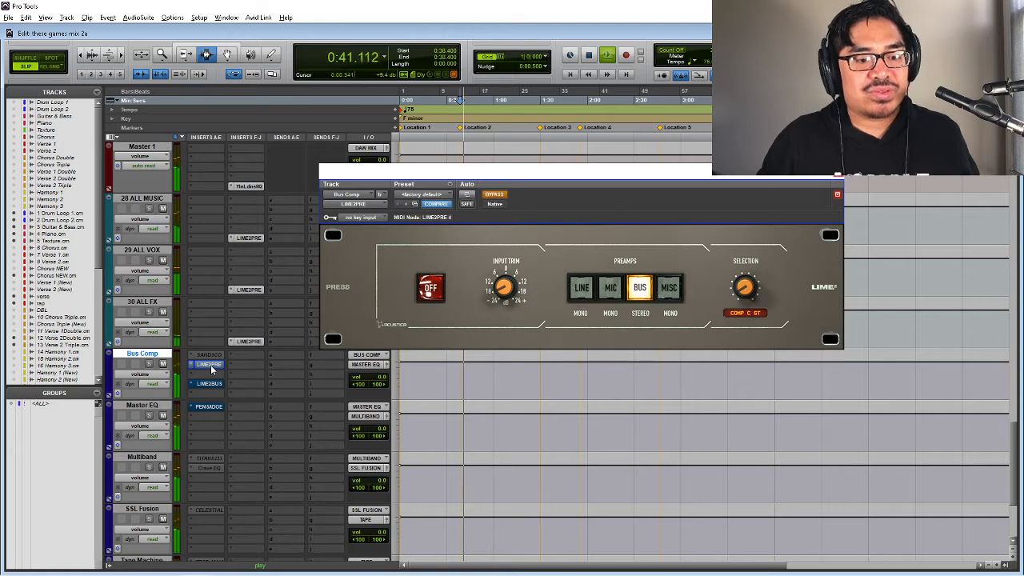
right_click(214, 368)
click(218, 368)
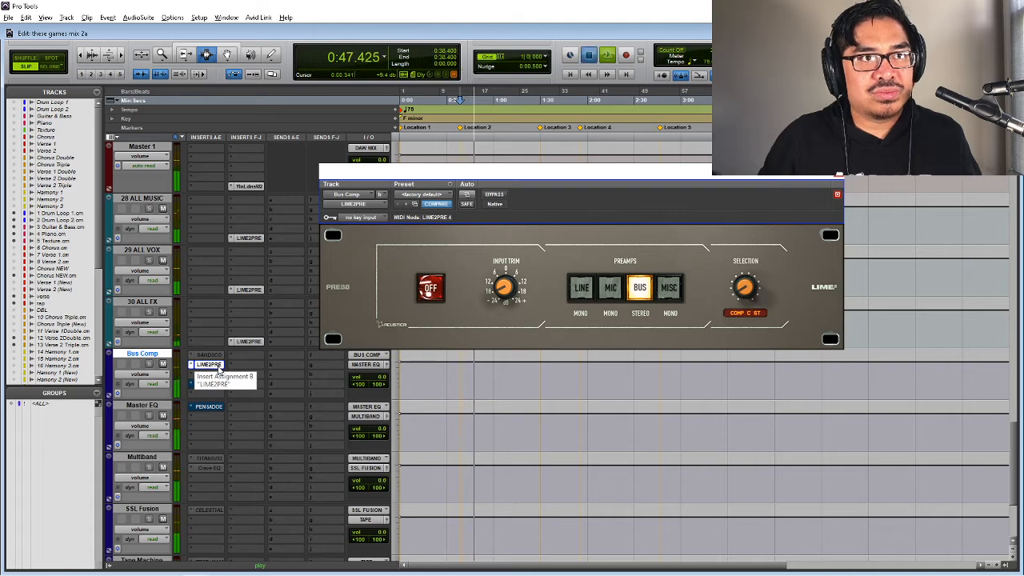
key(space)
- Move LIME2BUS to the third insert slot, directly below LIME2PRE, and bypass it
drag(219, 368, 212, 376)
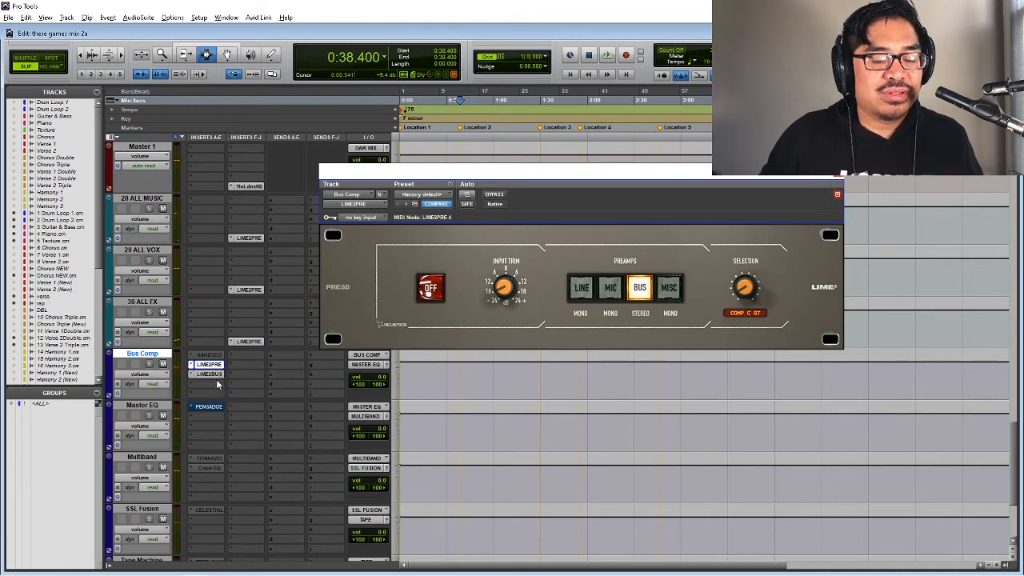
right_click(213, 373)
click(203, 373)
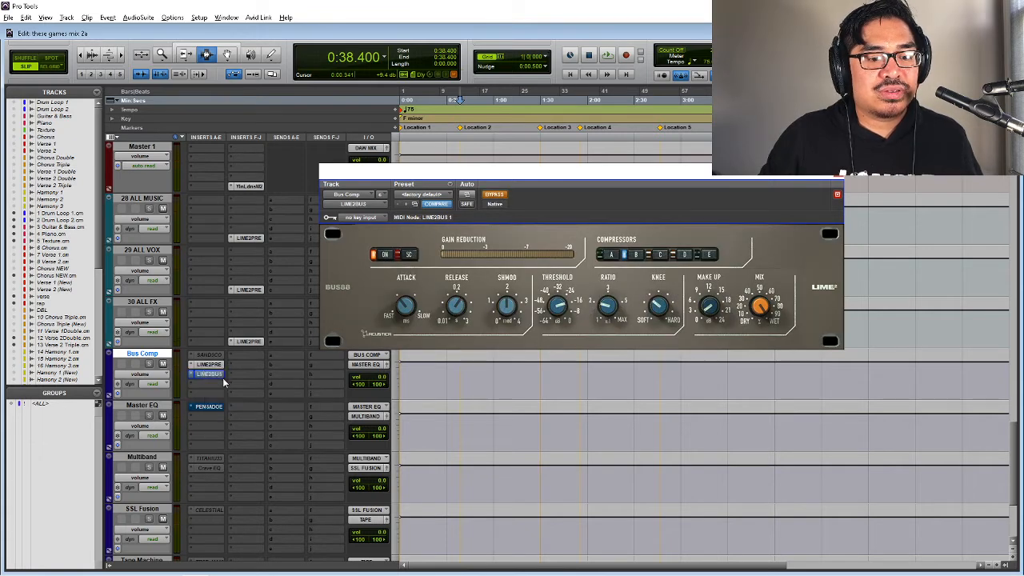
- Re-enable LIME2BUS on the Bus Comp track, audition the mix from Location 2 and close the plug-in window
key(space)
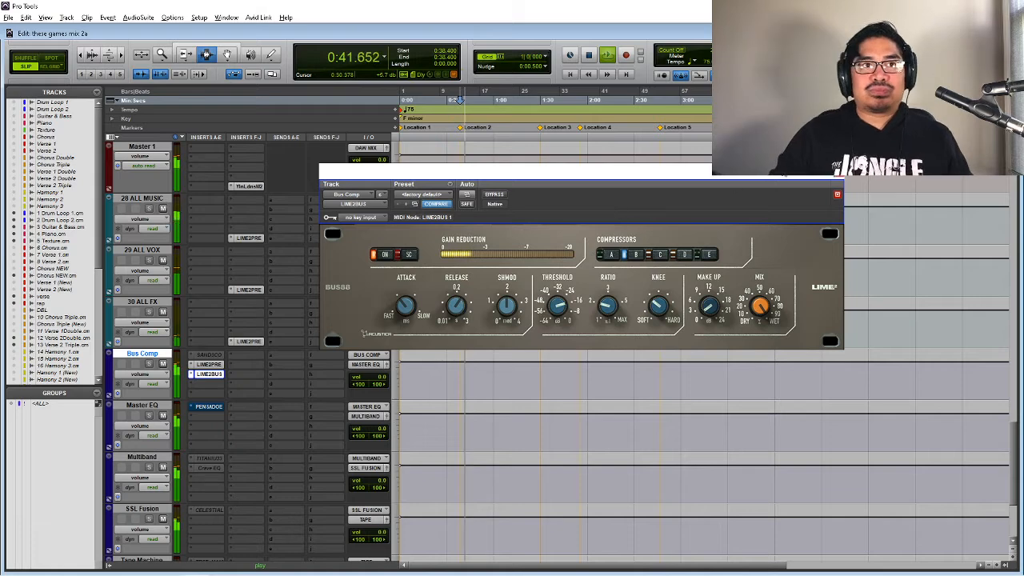
click(836, 193)
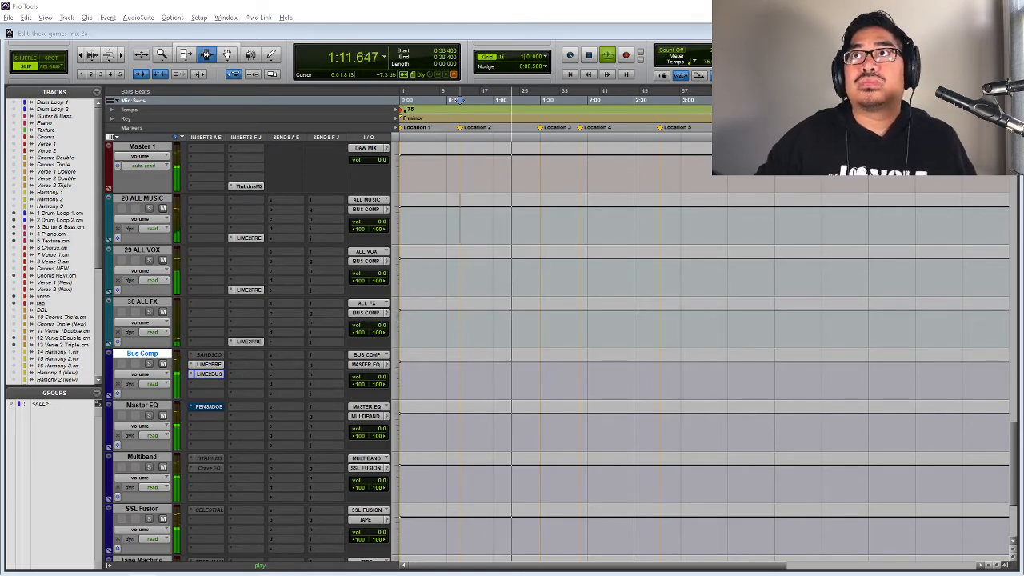
key(alt+Tab)
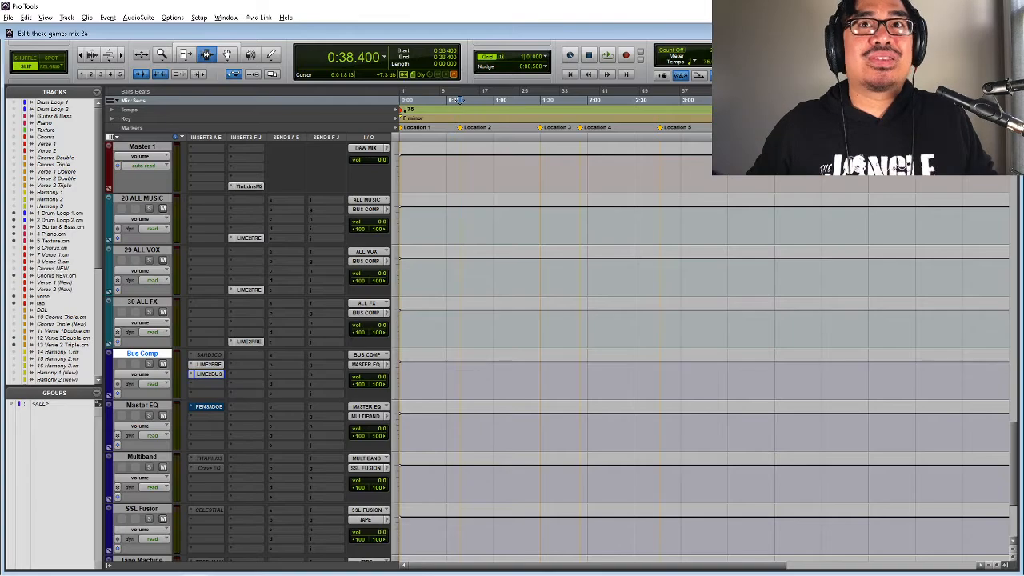
key(space)
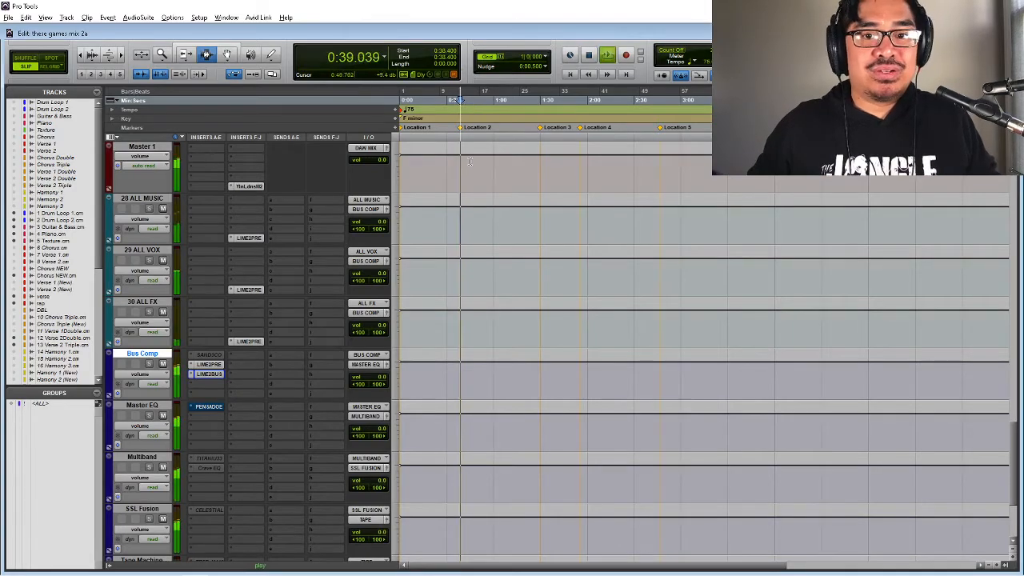
key(space)
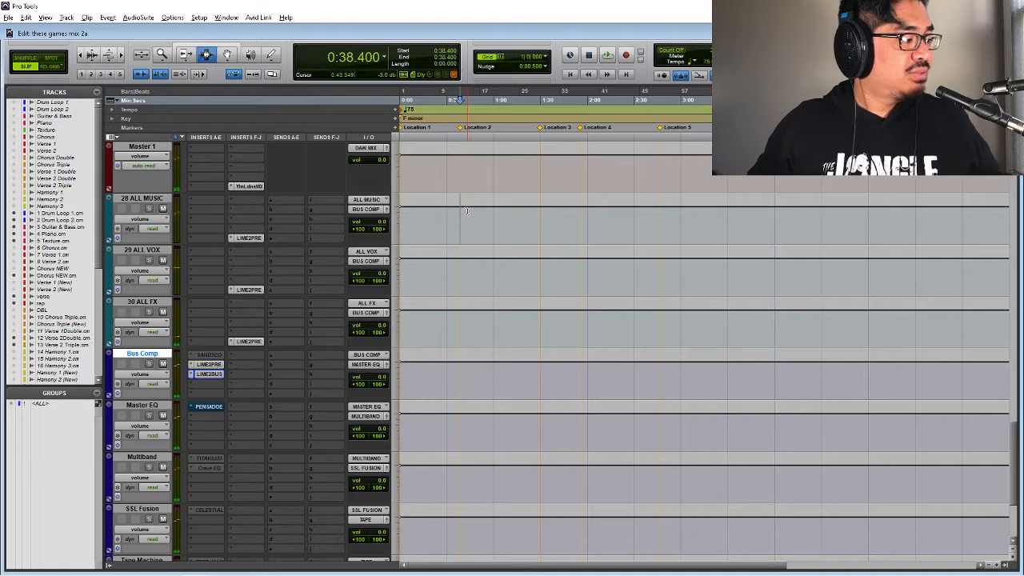
- Take PENSADOEQ on the Master EQ track out of bypass and open its plug-in window
scroll(262, 359, down, 1)
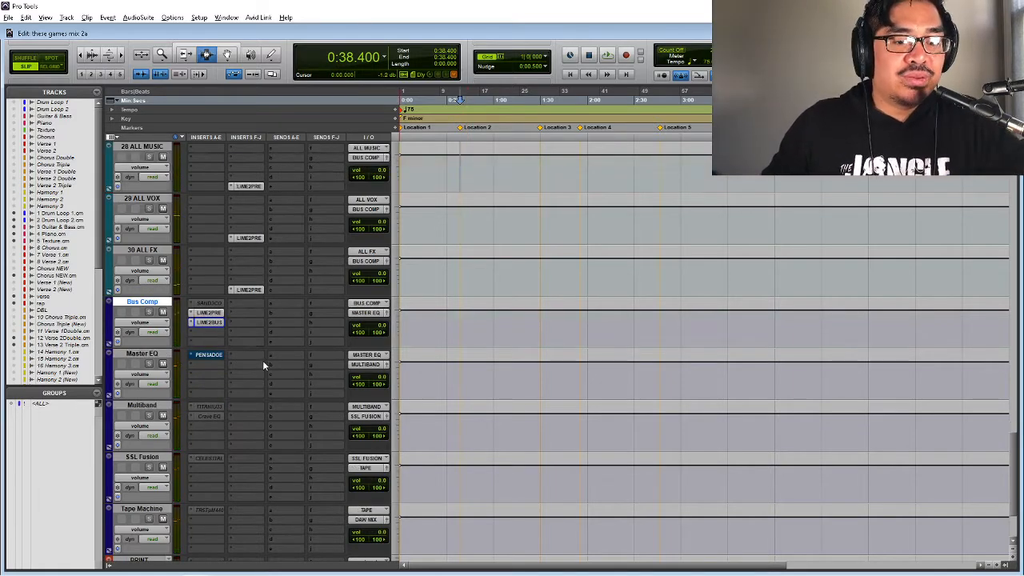
right_click(205, 358)
click(186, 355)
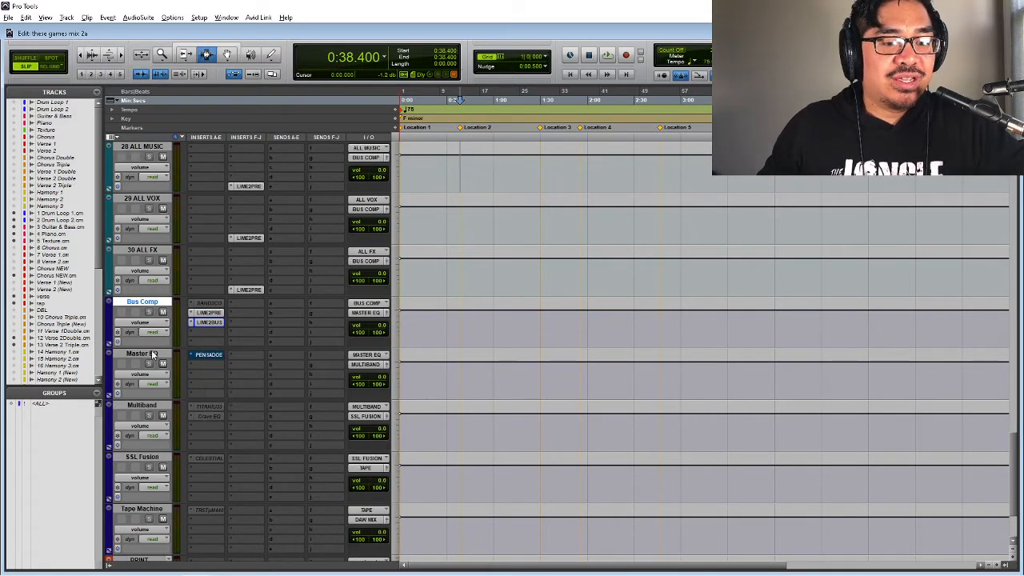
right_click(208, 358)
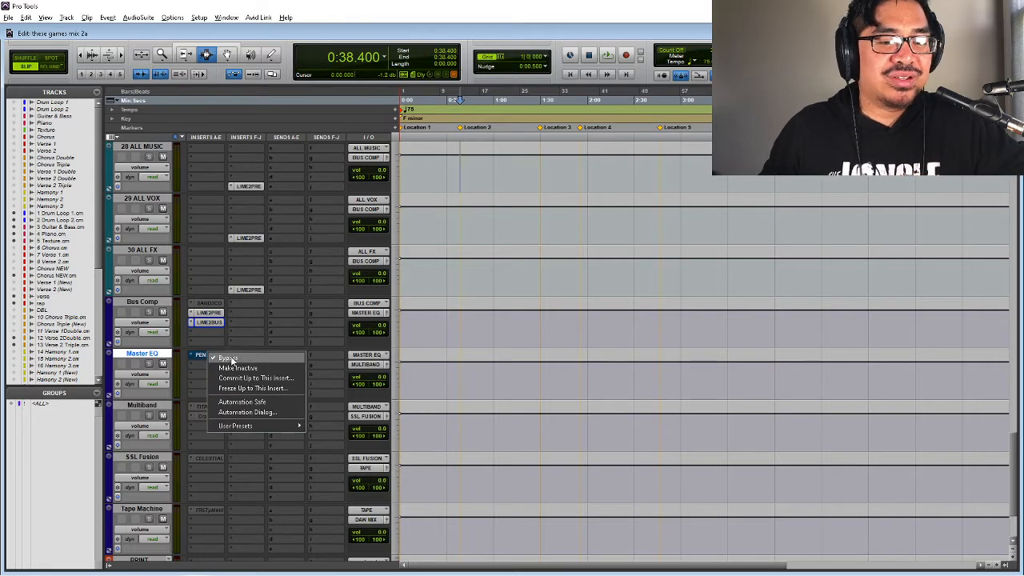
click(231, 360)
click(214, 354)
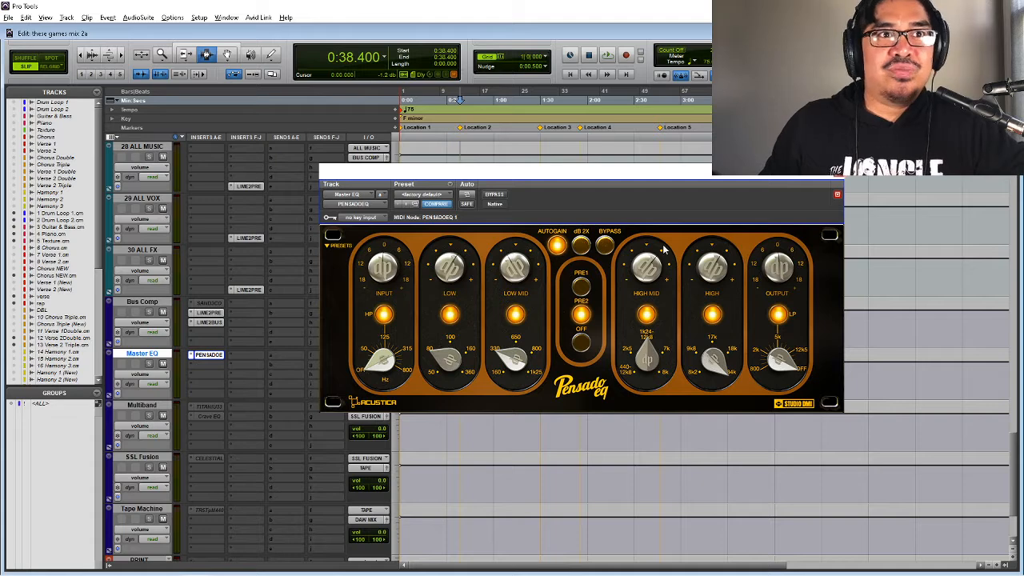
drag(626, 190, 584, 167)
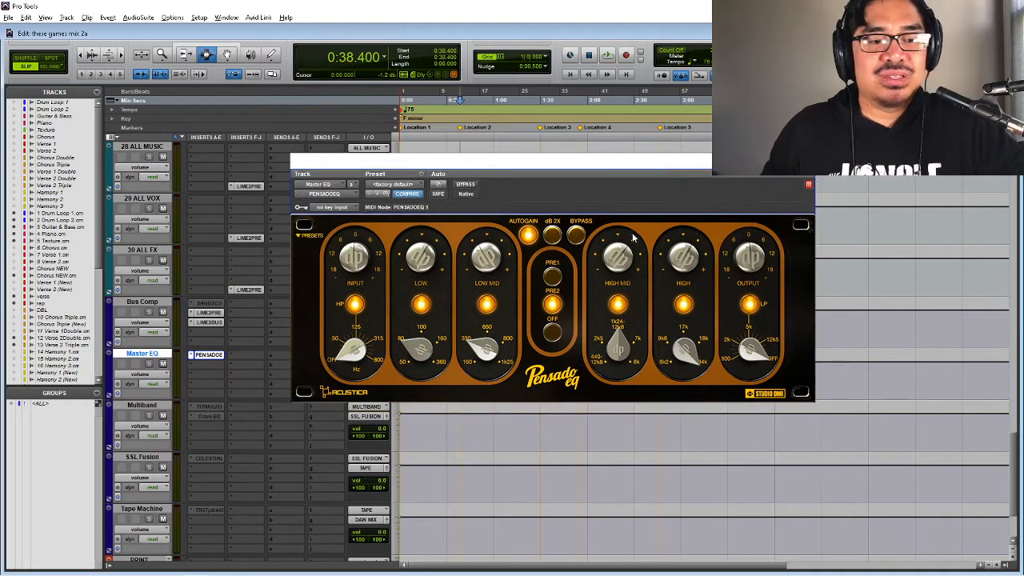
- Audition a strong High Mid boost on the Pensado EQ from Location 2 and turn the High Mid frequency down to its lowest position
key(space)
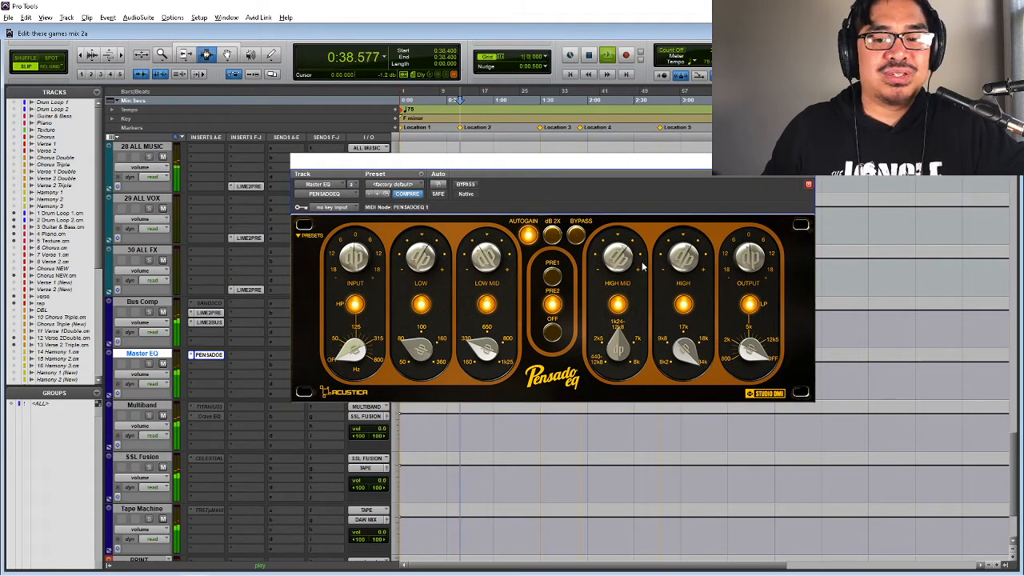
key(space)
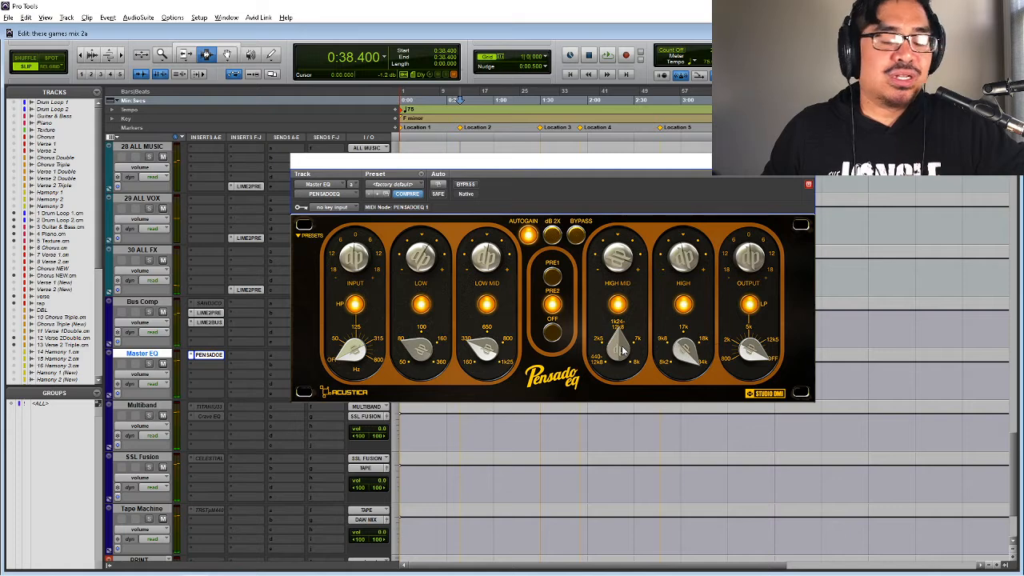
key(space)
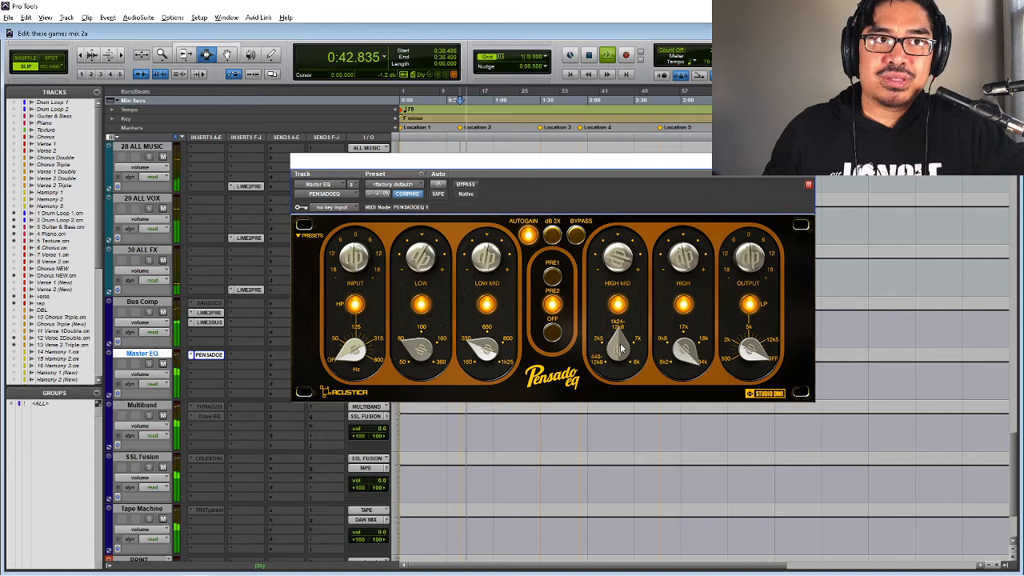
key(space)
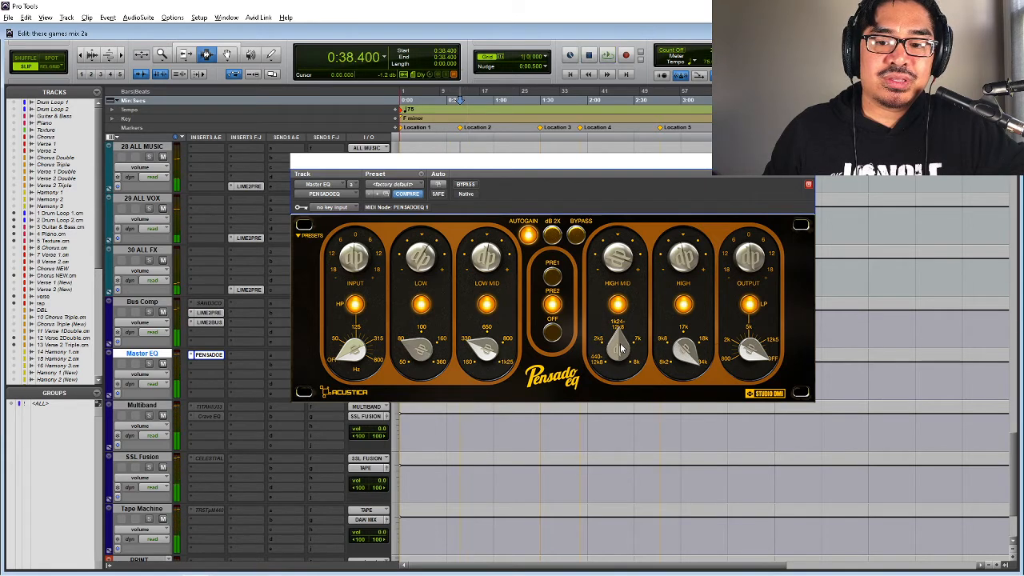
drag(621, 346, 610, 364)
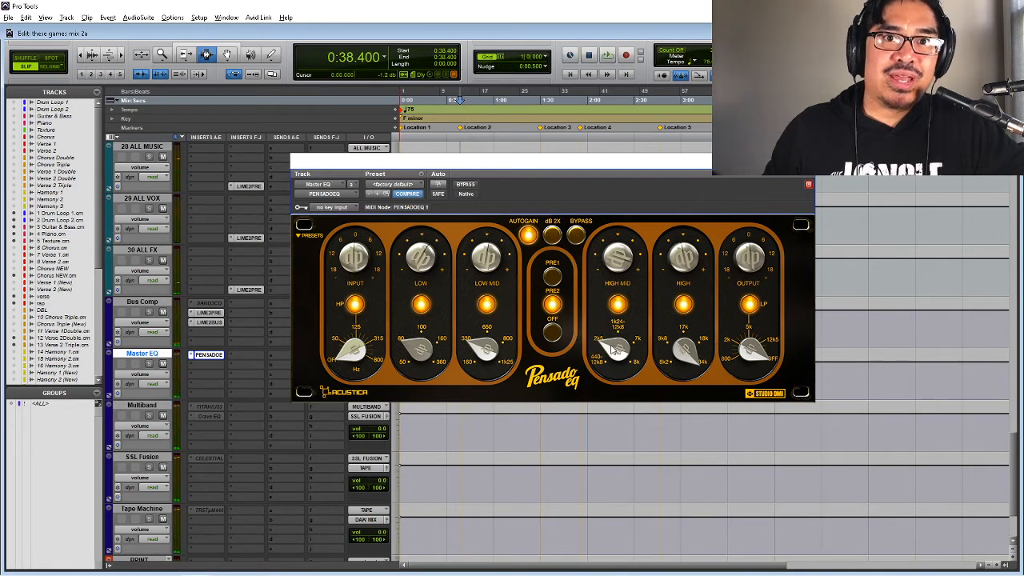
key(space)
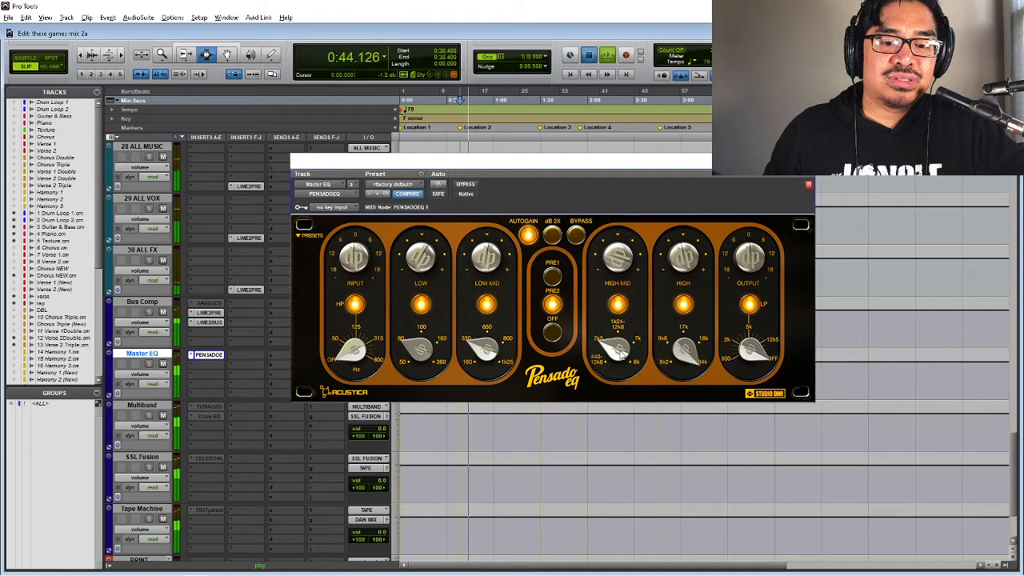
key(space)
key(space)
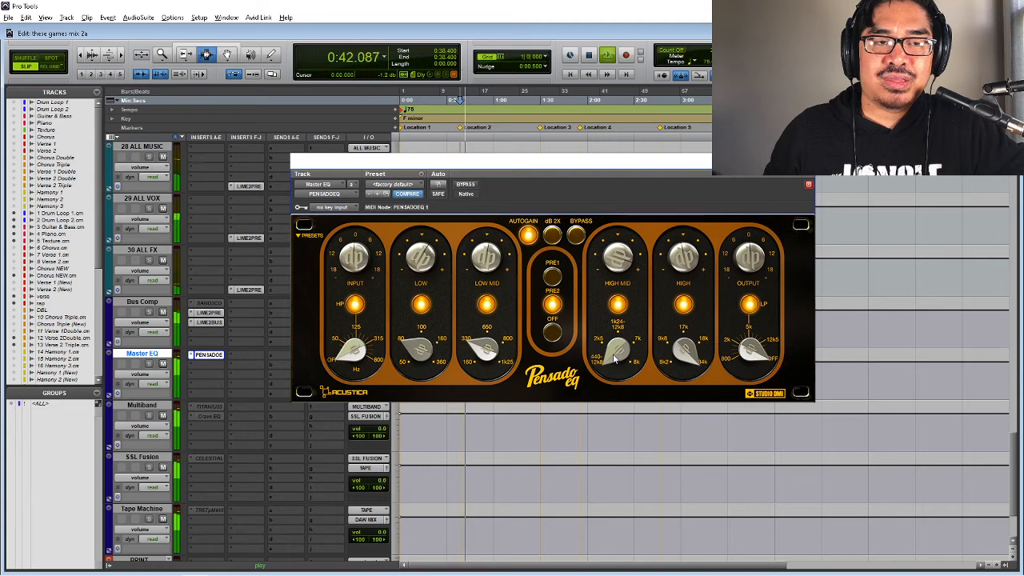
key(space)
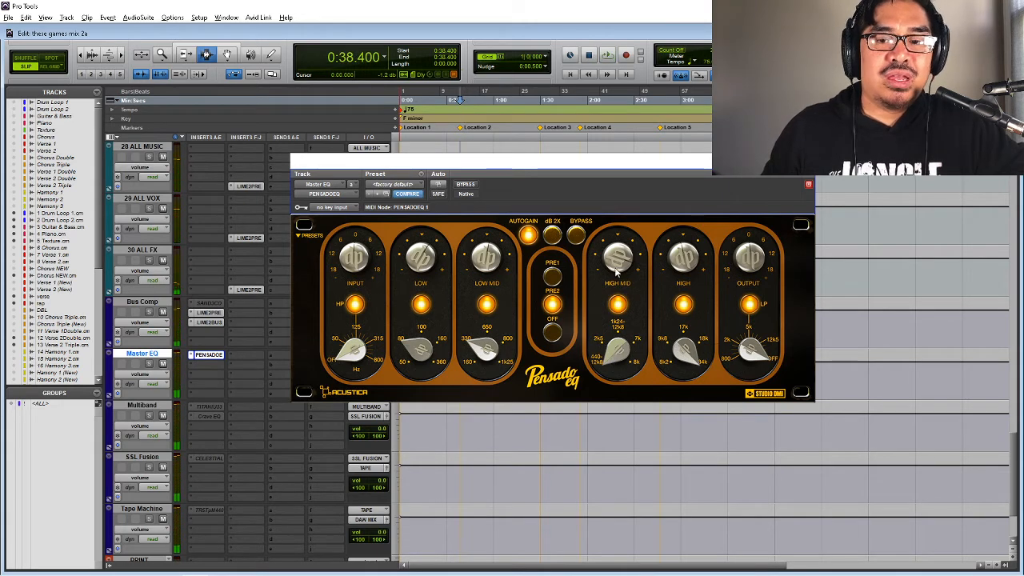
- Reduce the Pensado EQ's High Mid gain to a slight boost and audition it from Location 2
drag(615, 272, 609, 308)
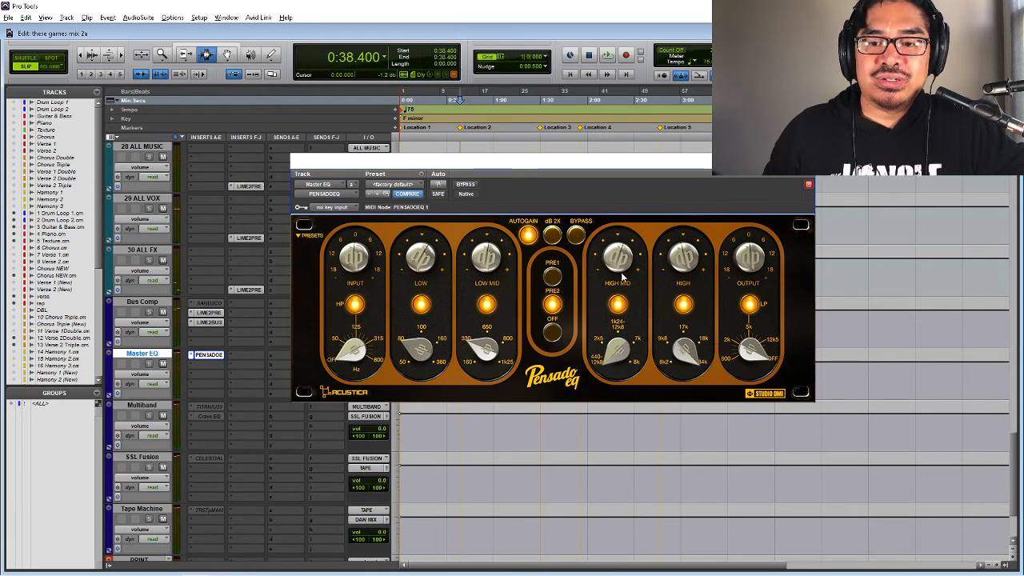
drag(621, 272, 620, 268)
key(space)
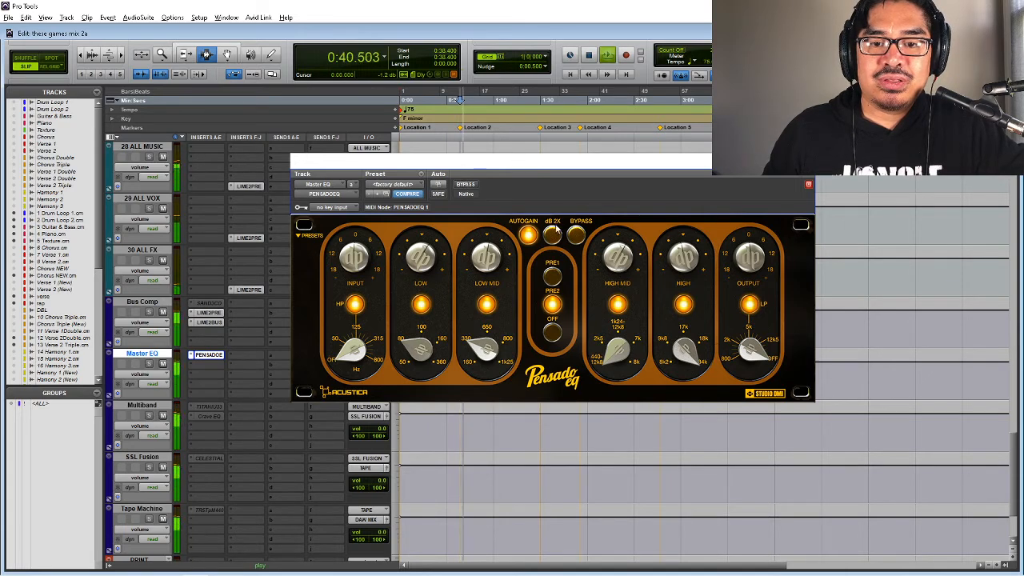
key(space)
- Compare the PRE1 and PRE2 preamp stages of the Pensado EQ during playback, leaving PRE1 selected
click(552, 276)
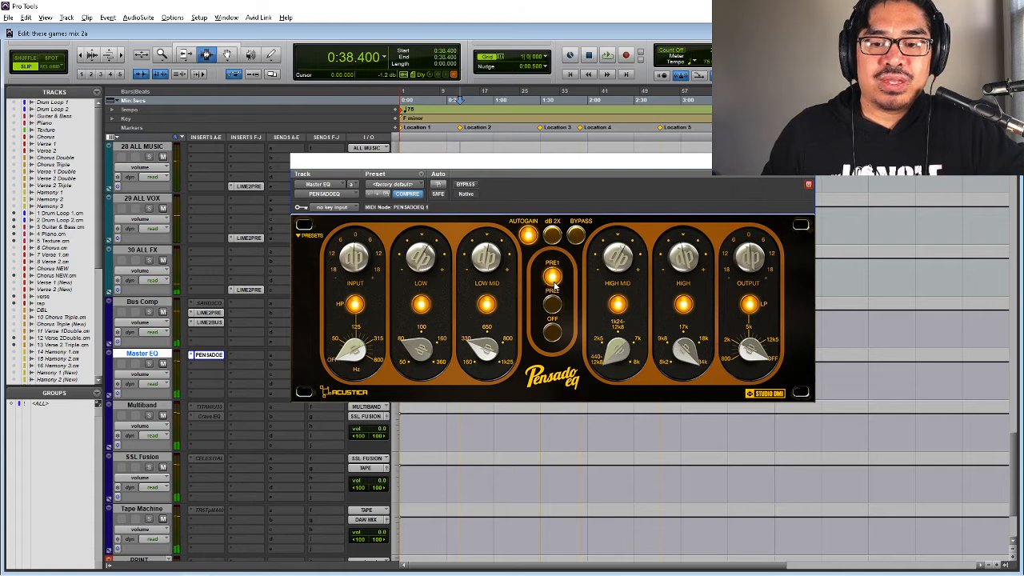
key(space)
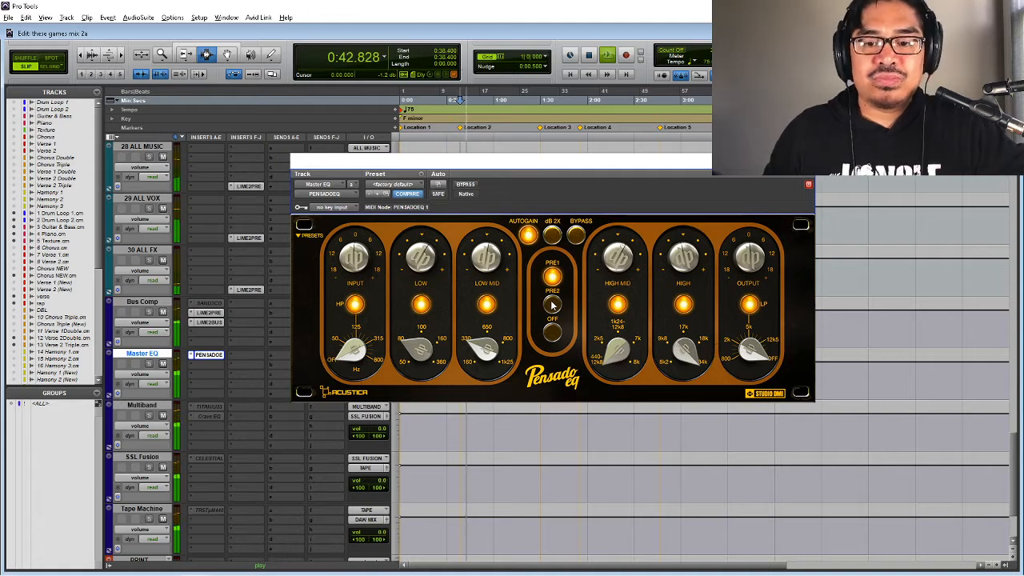
click(551, 305)
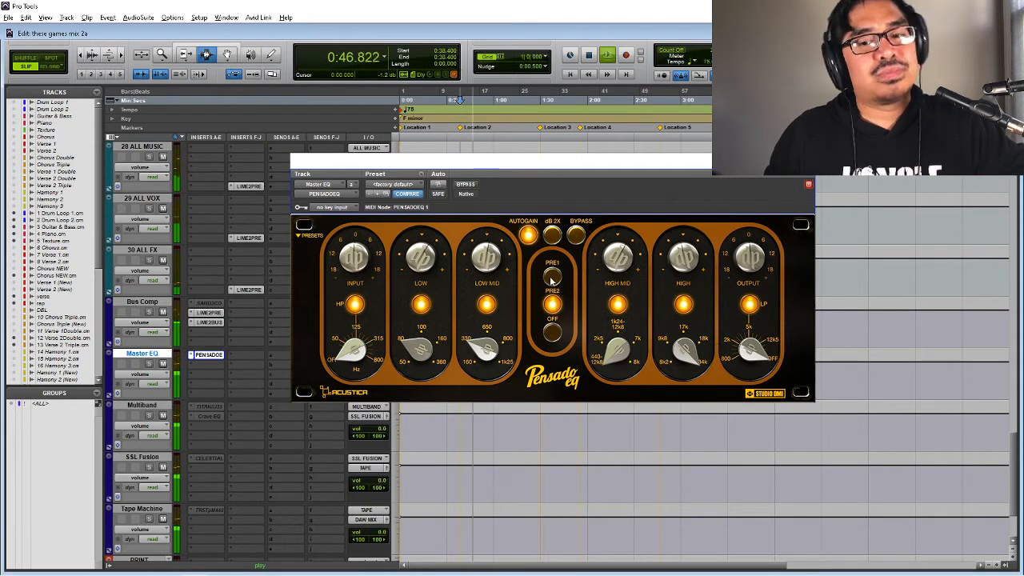
click(551, 277)
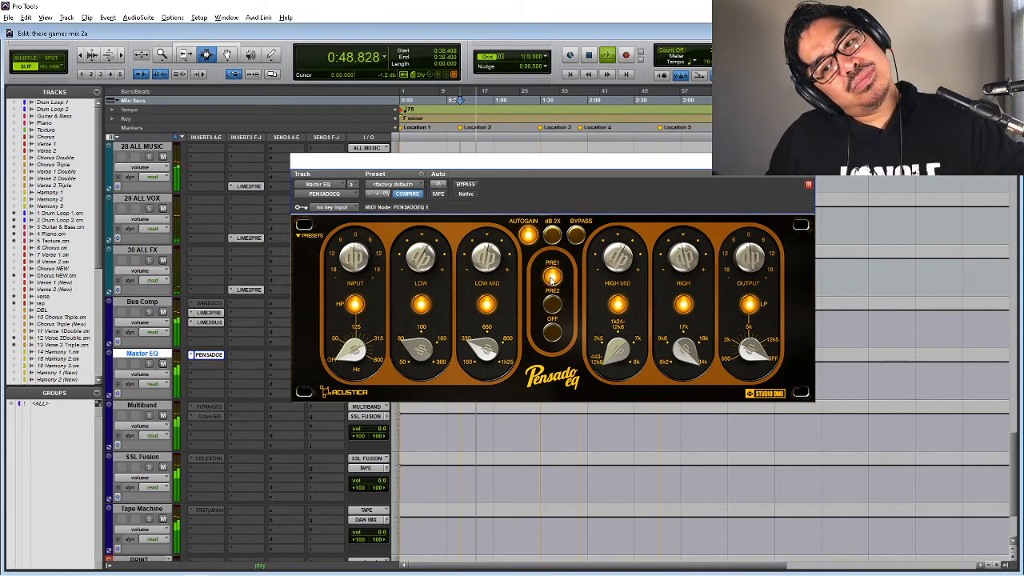
- Audition a stronger High Mid boost on the Pensado EQ, settling on a moderate gain
key(space)
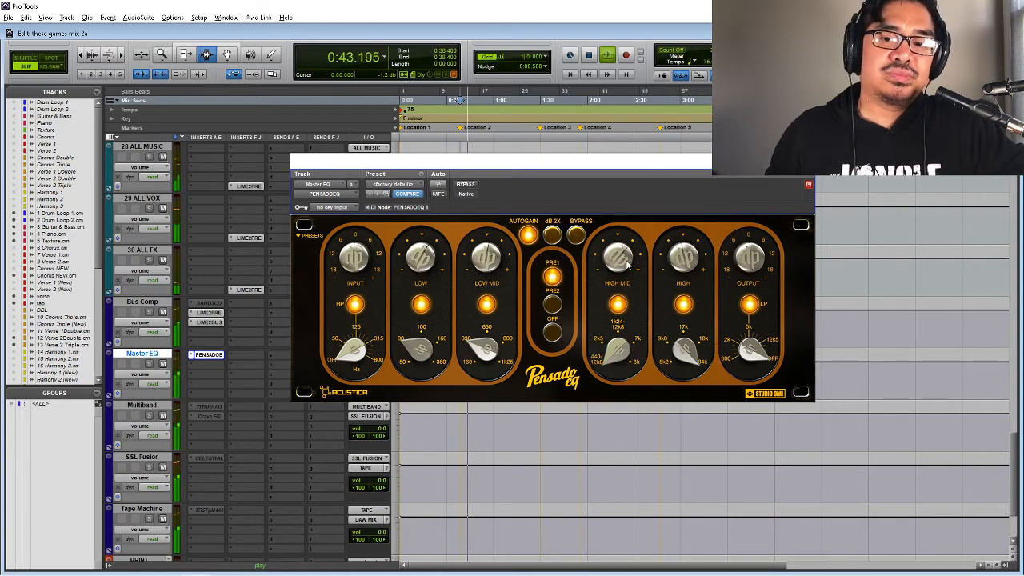
drag(630, 268, 628, 264)
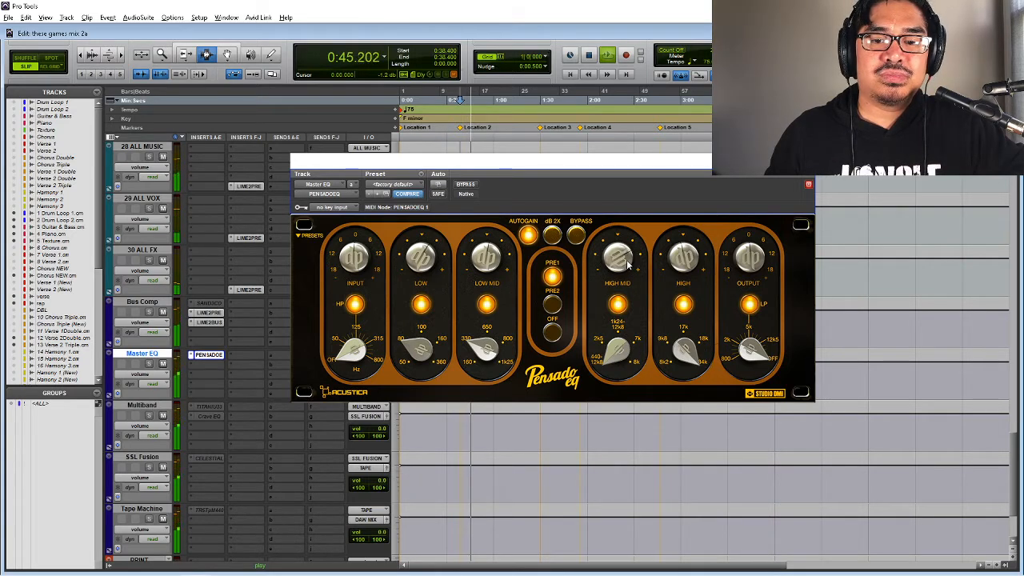
key(space)
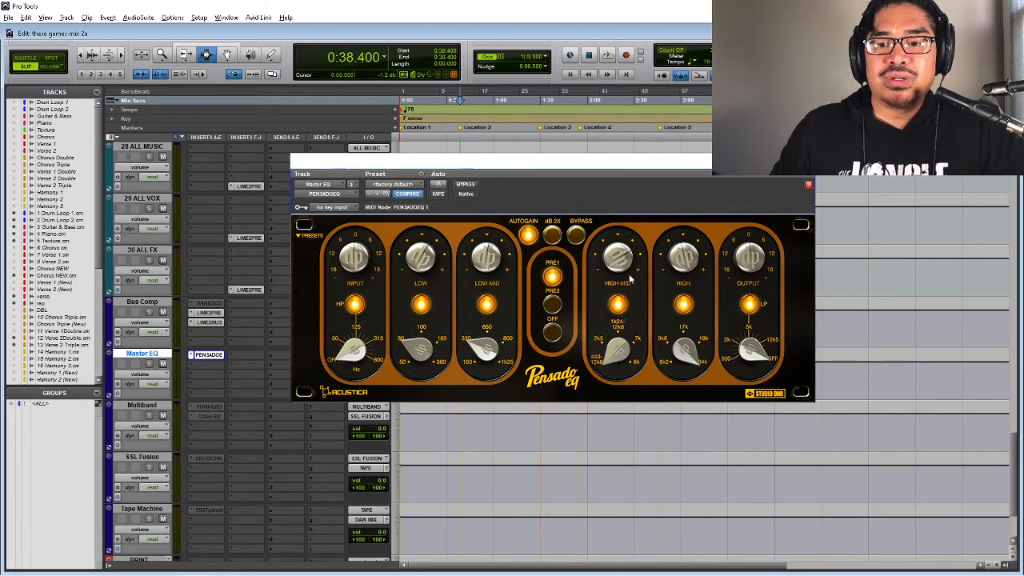
key(space)
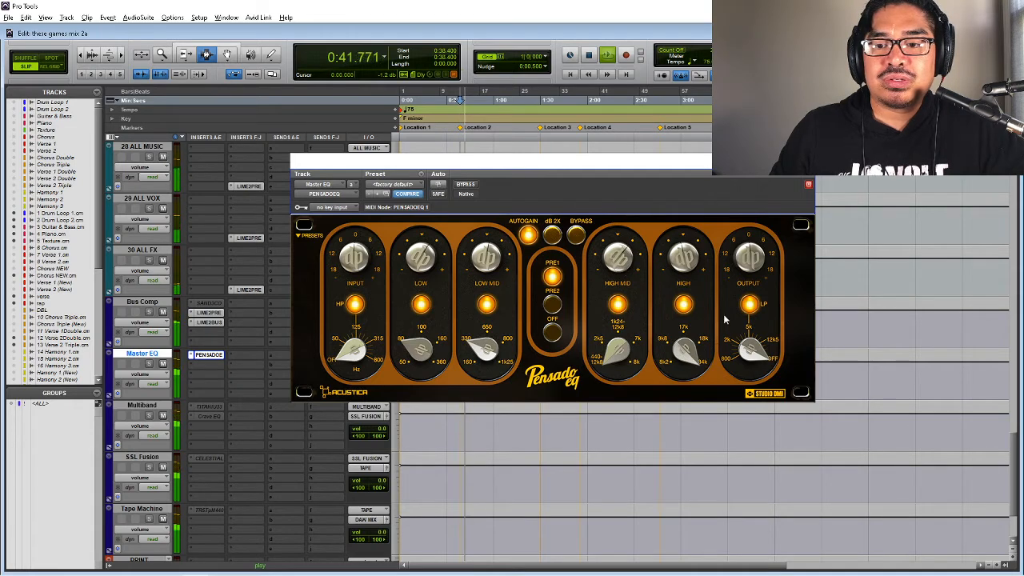
- Adjust the Pensado EQ's High band during playback to a slight boost with its frequency at the highest position
key(space)
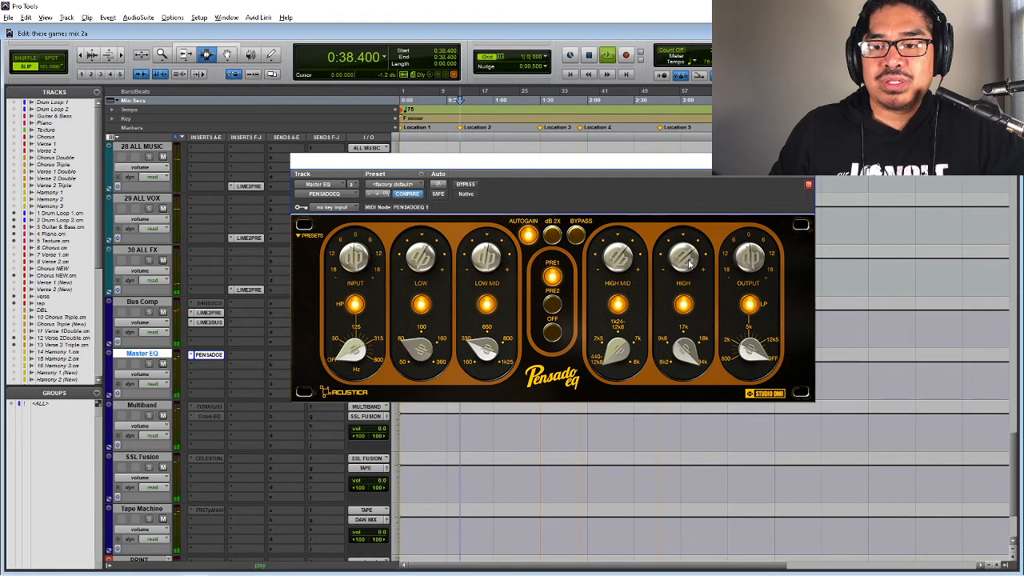
scroll(689, 264, up, 3)
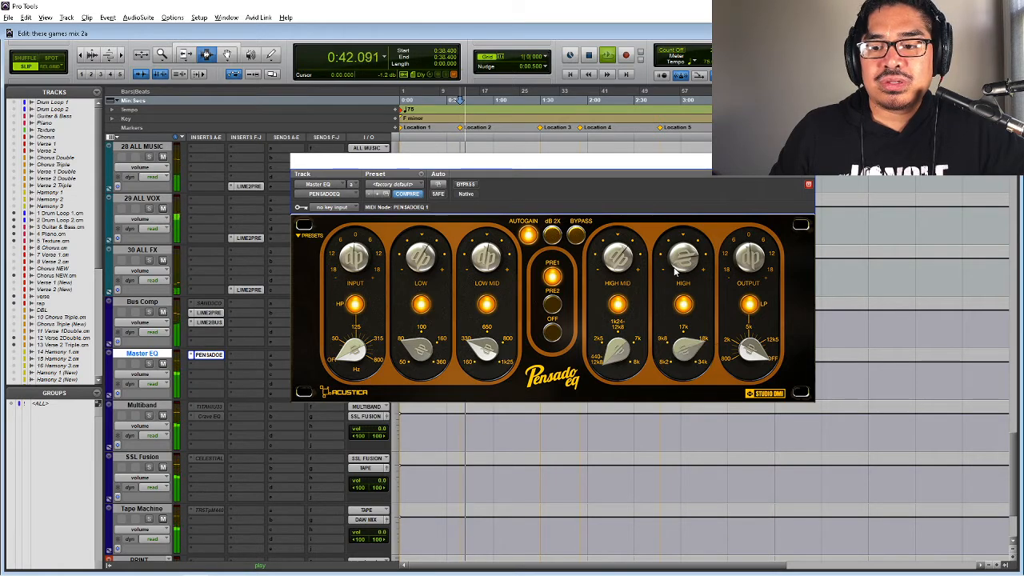
scroll(680, 263, up, 2)
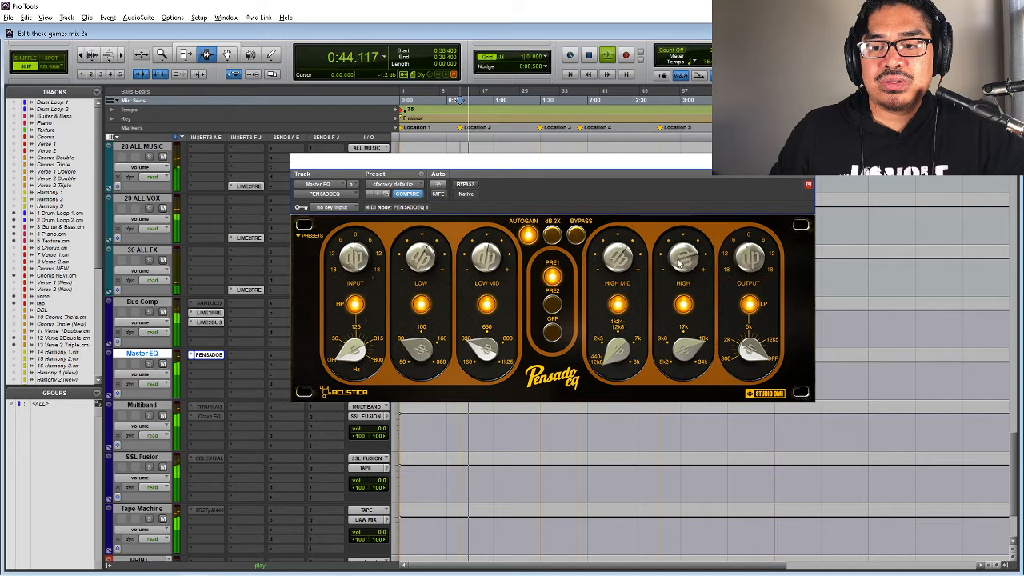
scroll(679, 262, up, 2)
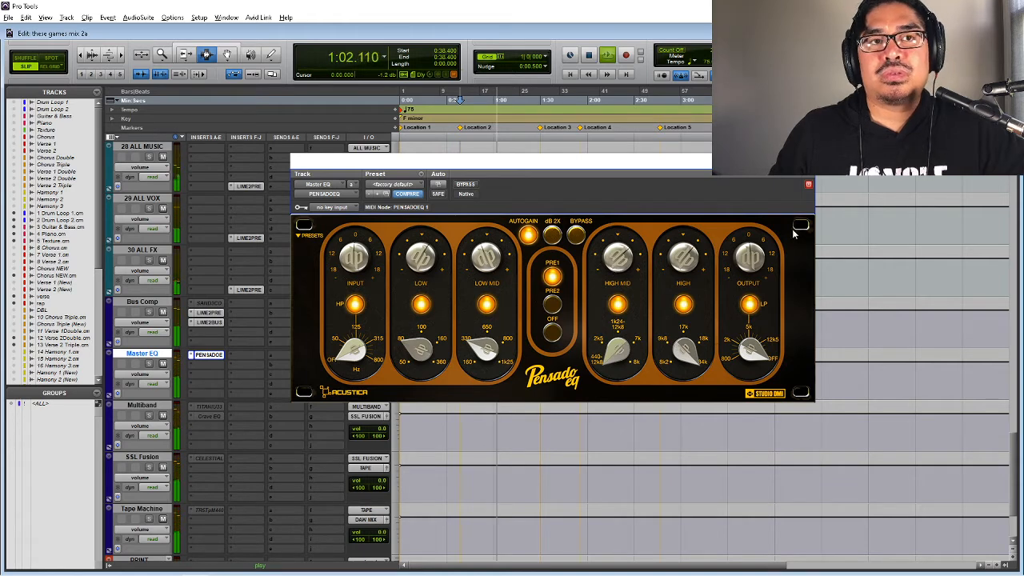
- Close the Pensado EQ window, compare the mix with PENSADOEQ bypassed and active, and reopen the plug-in
click(807, 184)
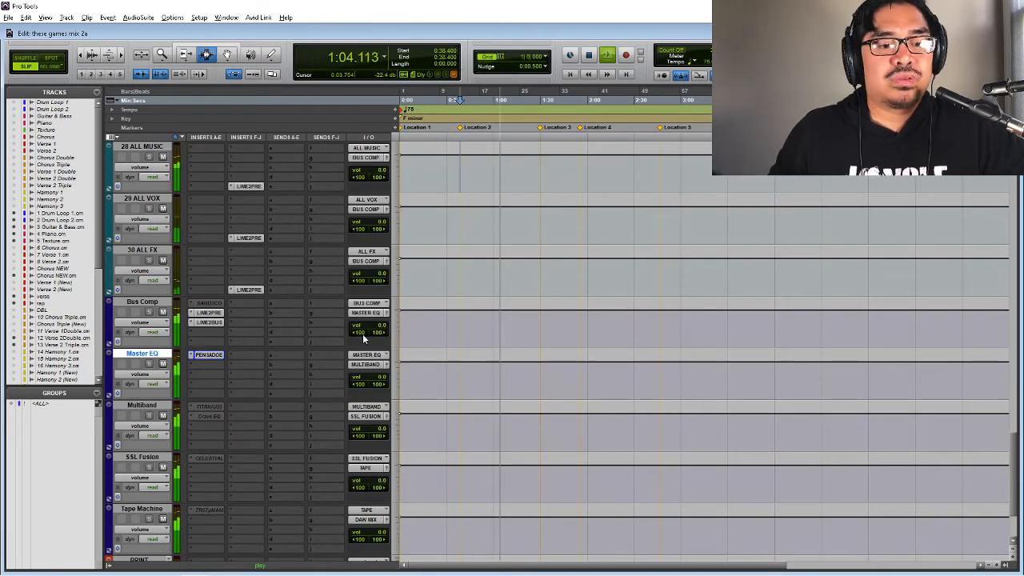
right_click(209, 355)
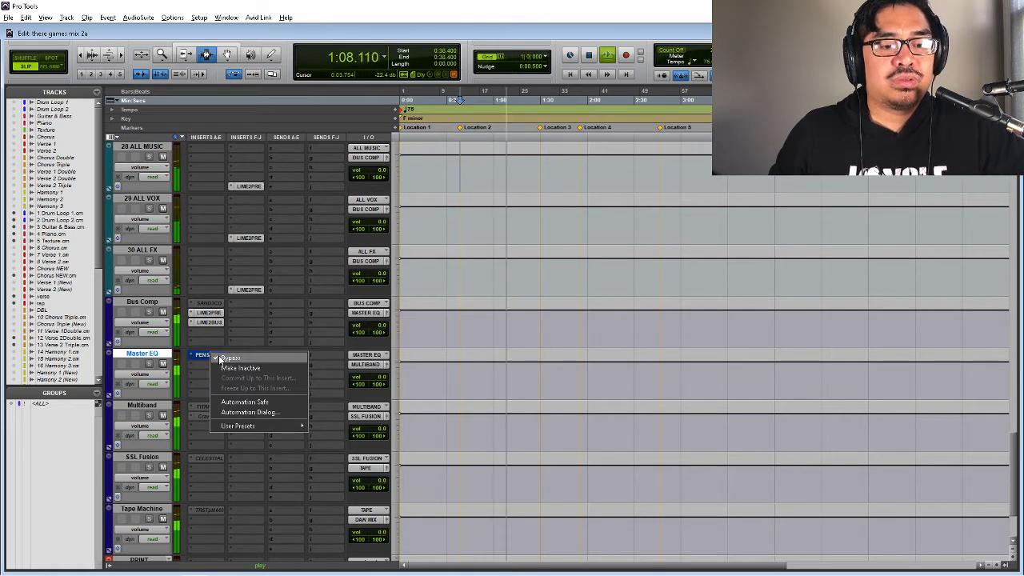
click(216, 356)
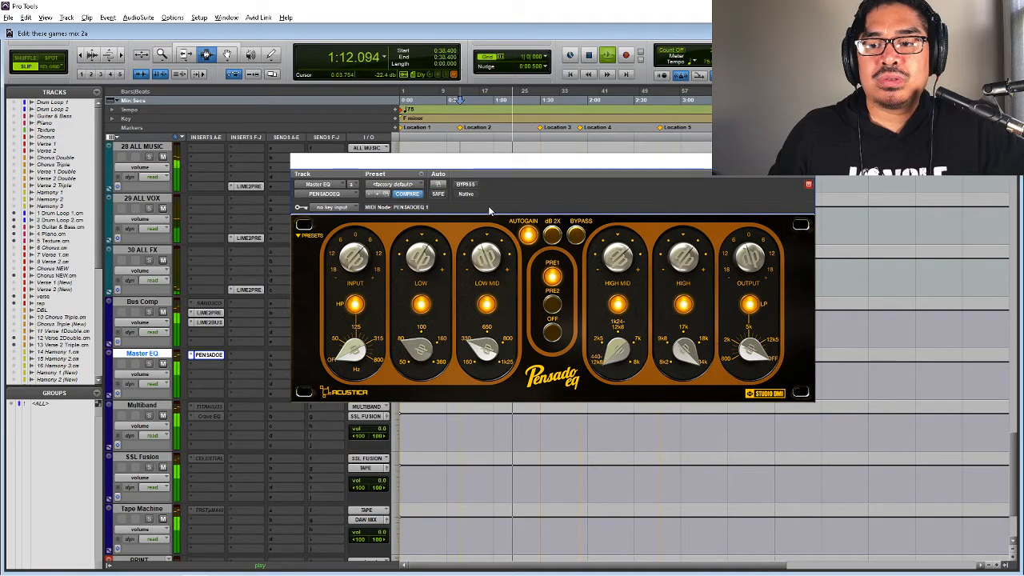
- Compare the mix with the Pensado EQ bypassed and active, close its window and stop playback
click(465, 186)
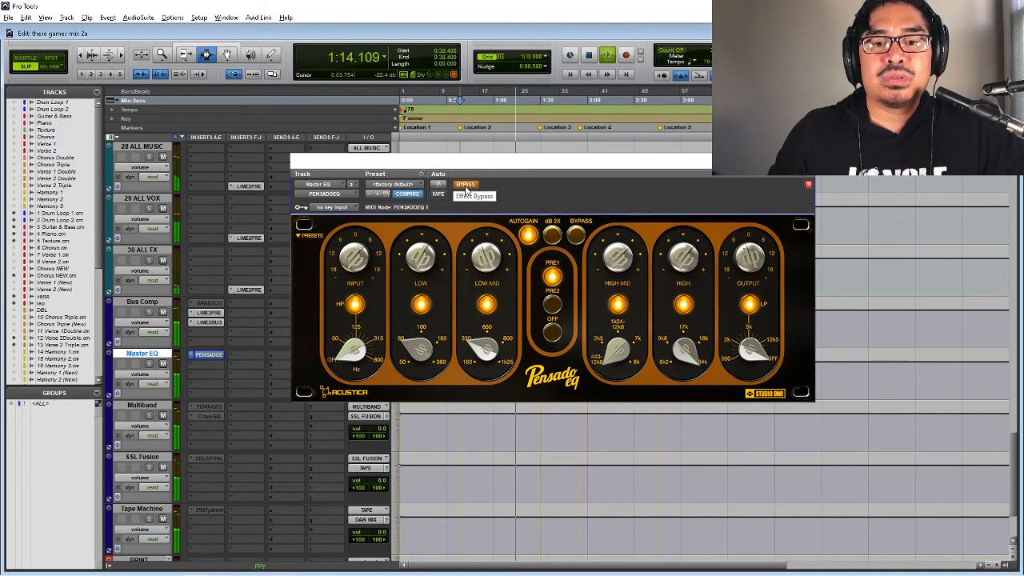
key(space)
key(space)
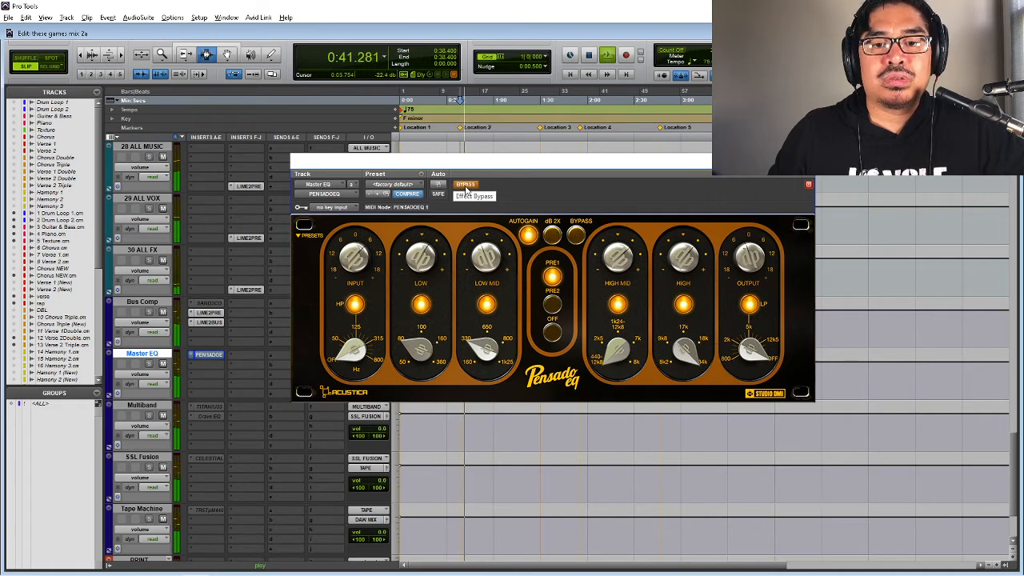
click(465, 186)
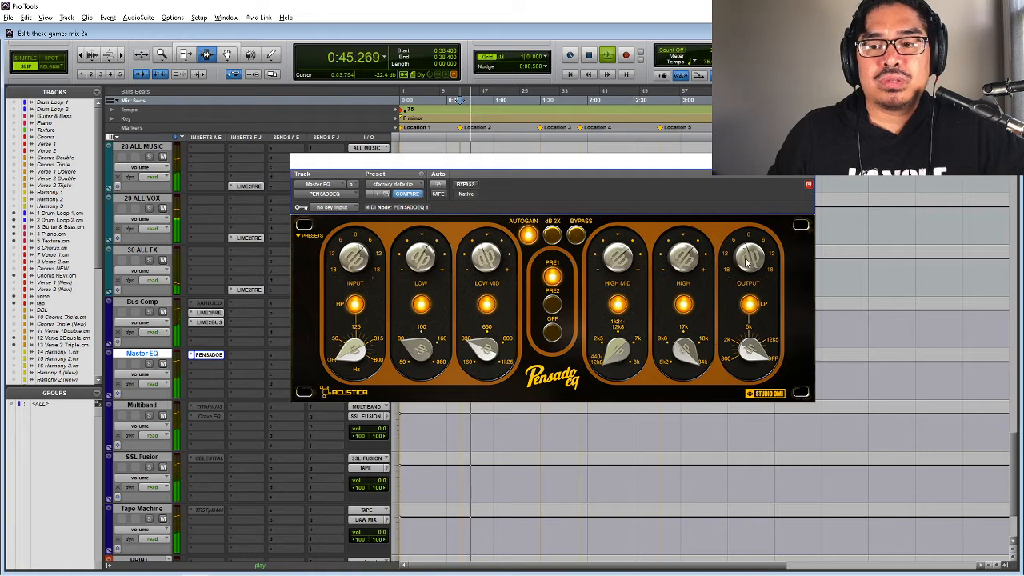
click(208, 354)
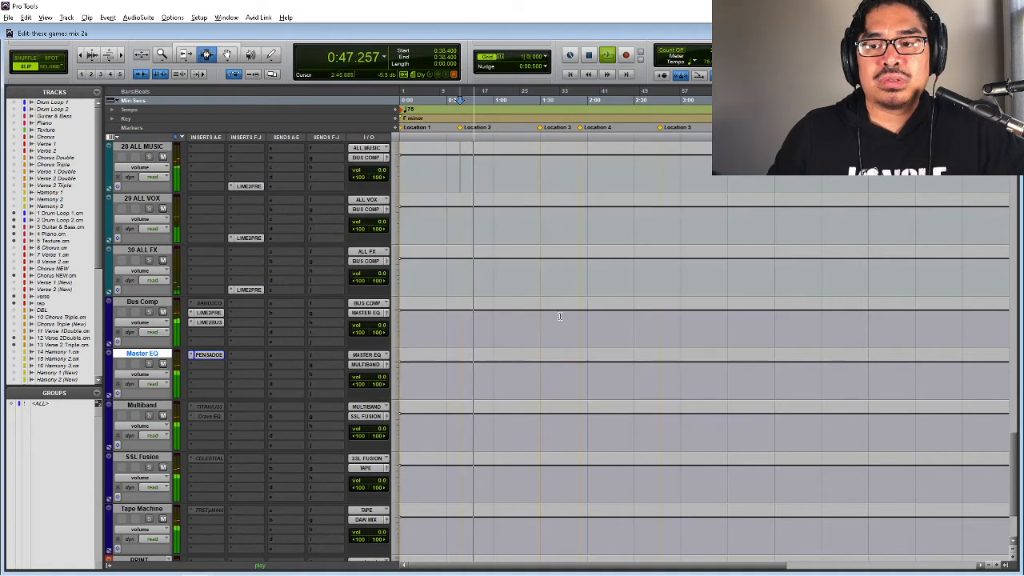
key(space)
- Review the Multiband and SSL Fusion tracks and open the inactive CELESTIAL insert on SSL Fusion
scroll(212, 395, down, 2)
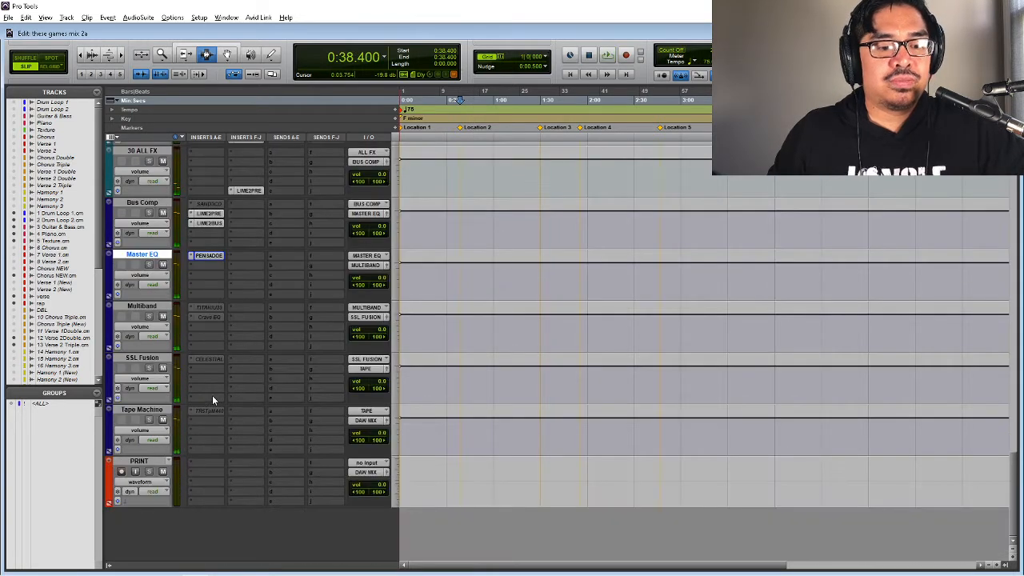
click(153, 307)
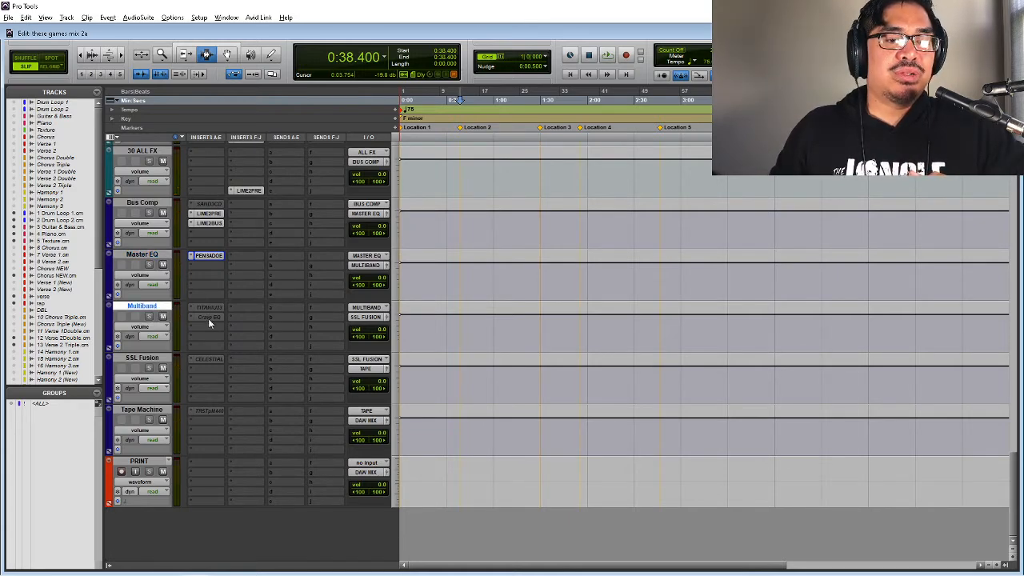
click(139, 362)
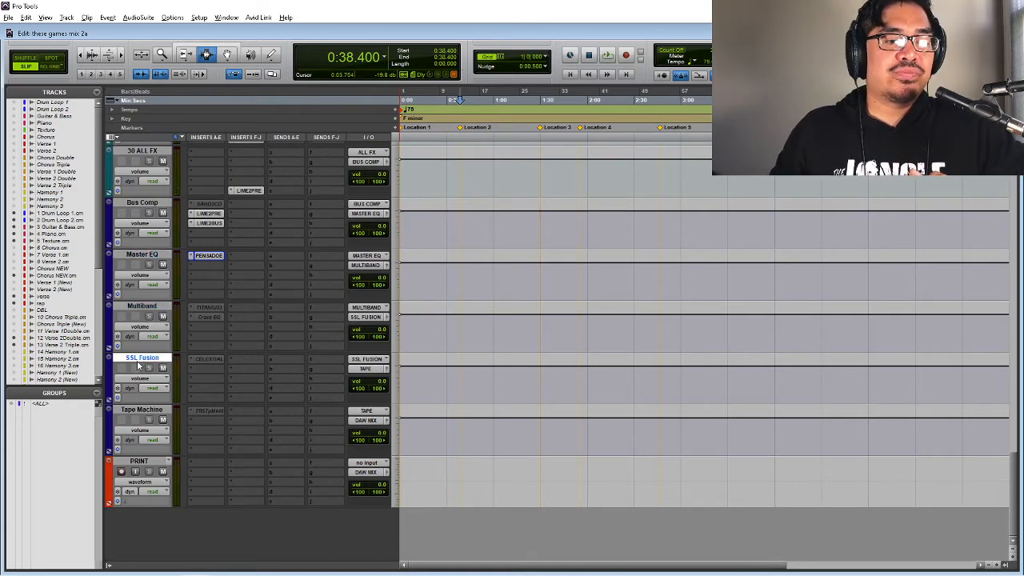
click(206, 359)
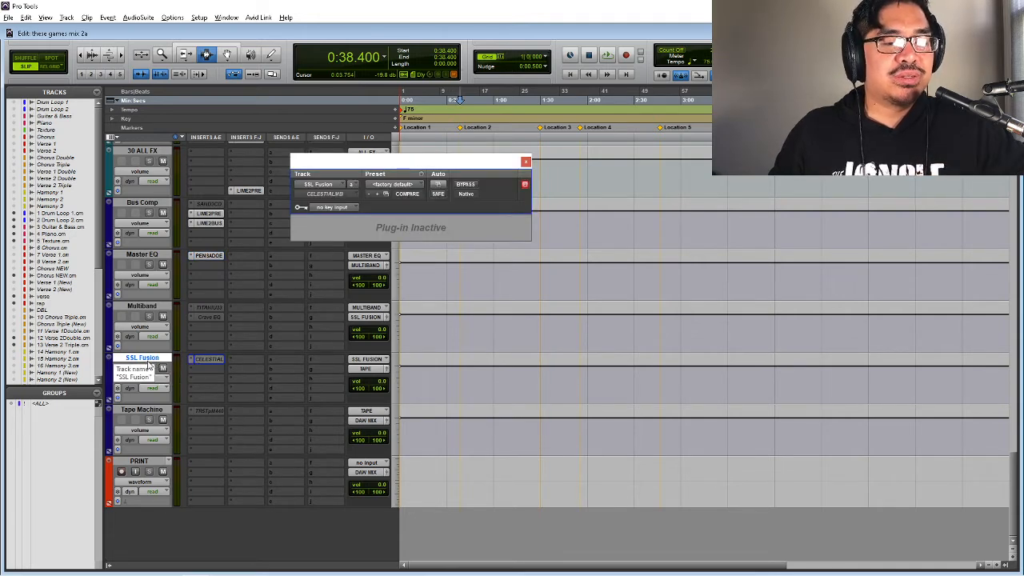
- Activate the T-RackS Tape Machine 440 insert on the Tape Machine track and open its plug-in window
click(151, 408)
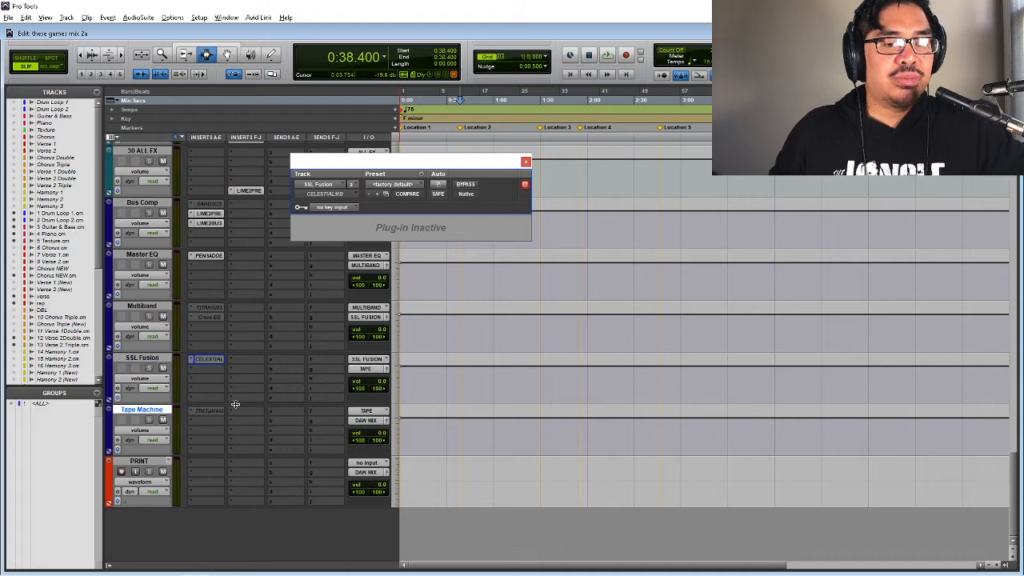
right_click(212, 415)
click(213, 419)
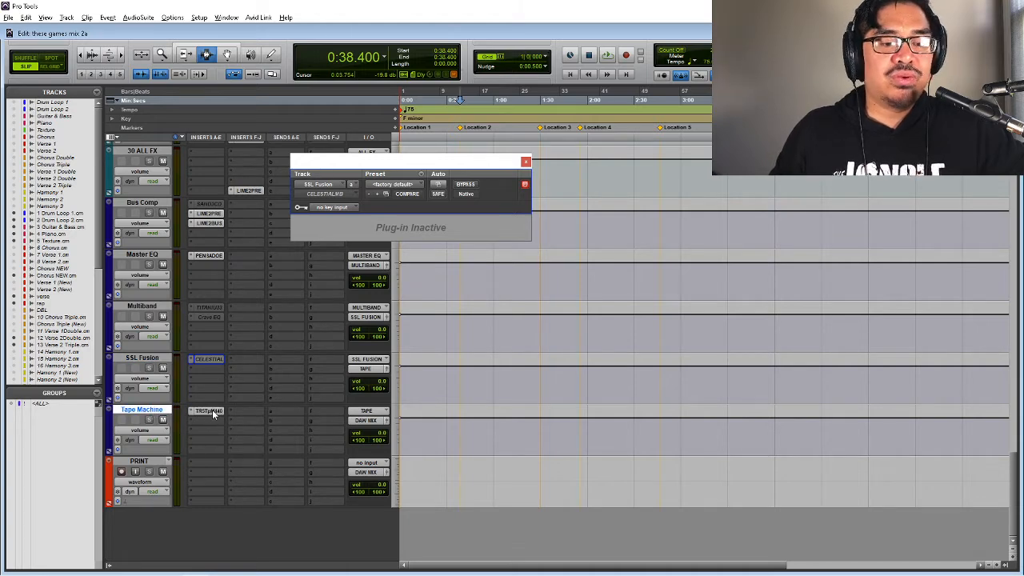
click(212, 409)
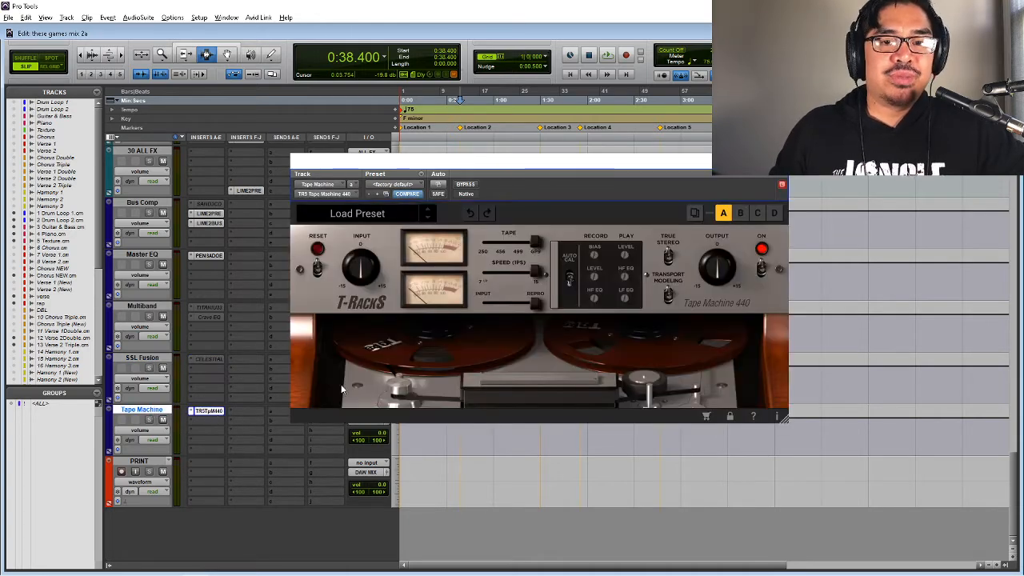
click(391, 344)
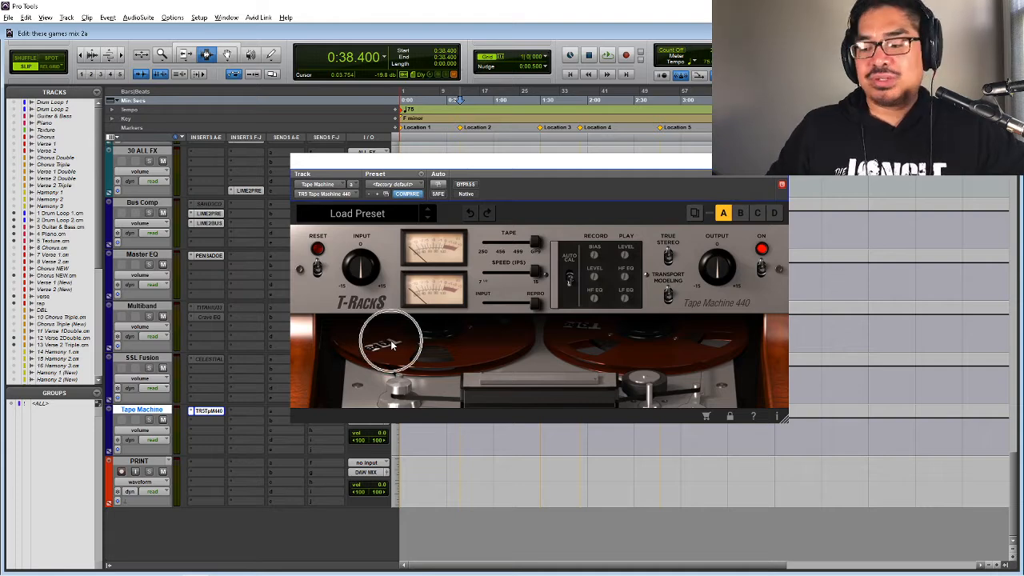
- Check the CPU load in the System Usage window during playback, close the window and stop playback
click(226, 17)
click(240, 294)
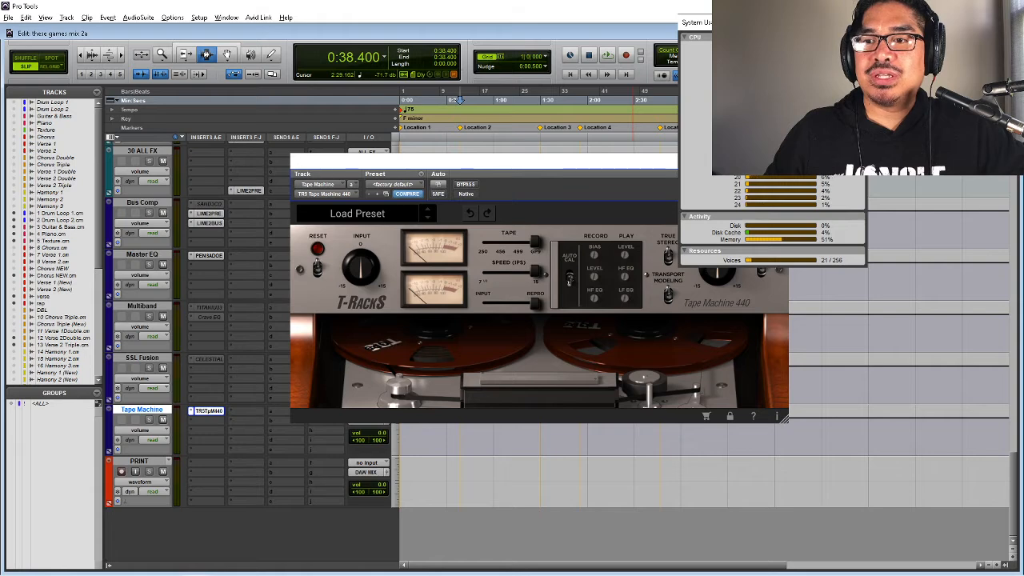
key(space)
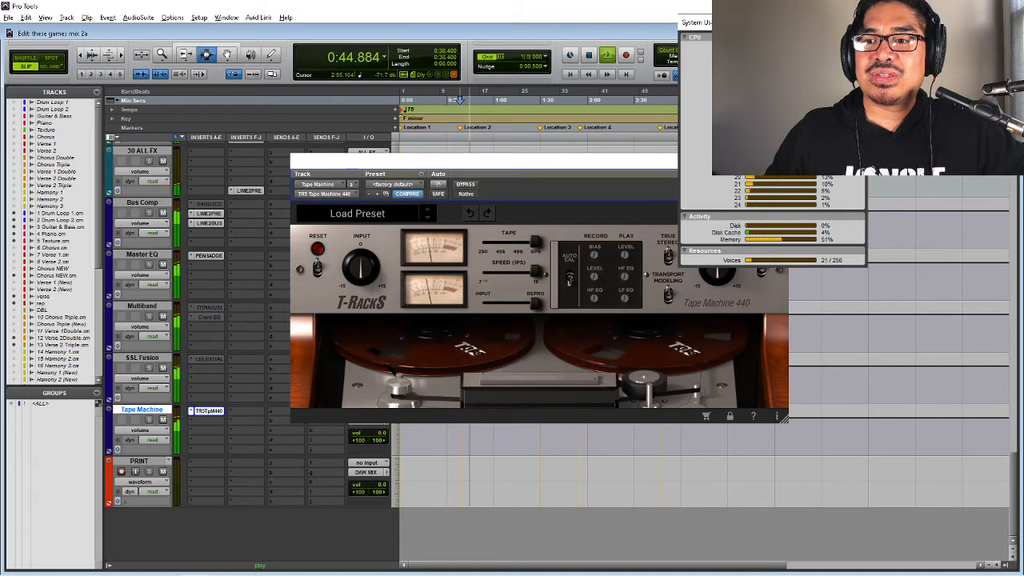
click(856, 22)
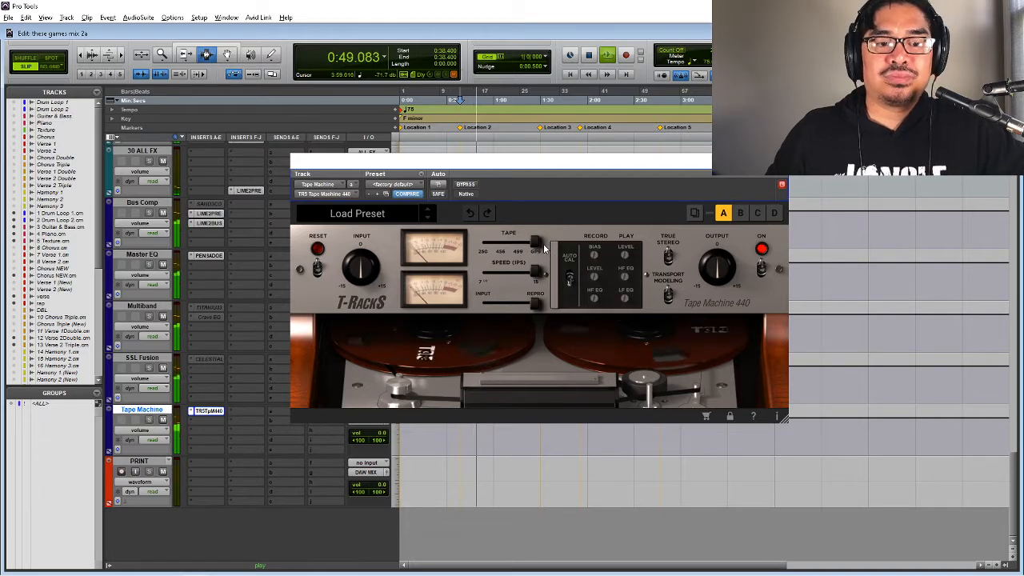
key(space)
- Audition the mix with 456 tape on Tape Machine 440 and return the tape selection to GP9
click(509, 251)
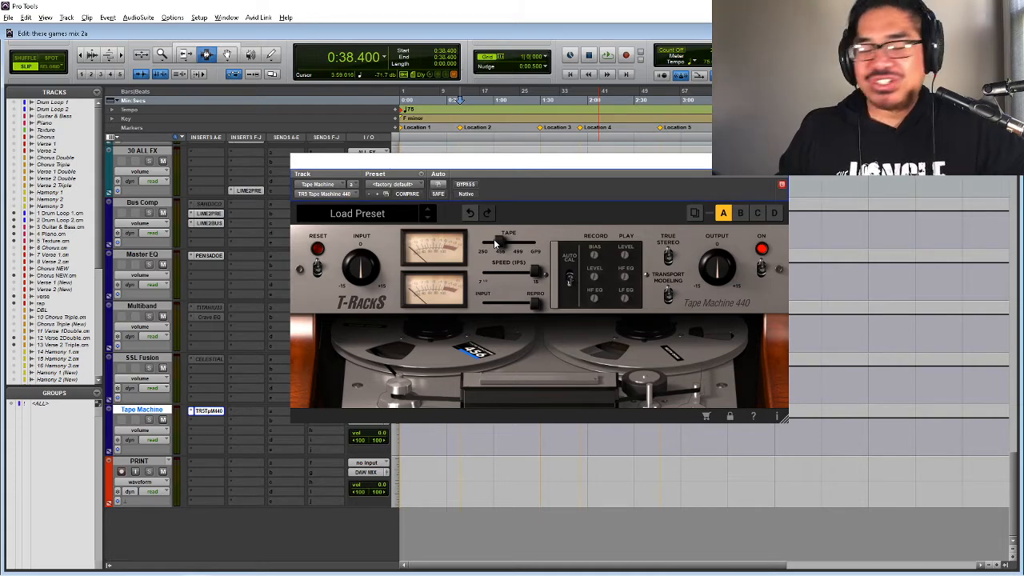
key(space)
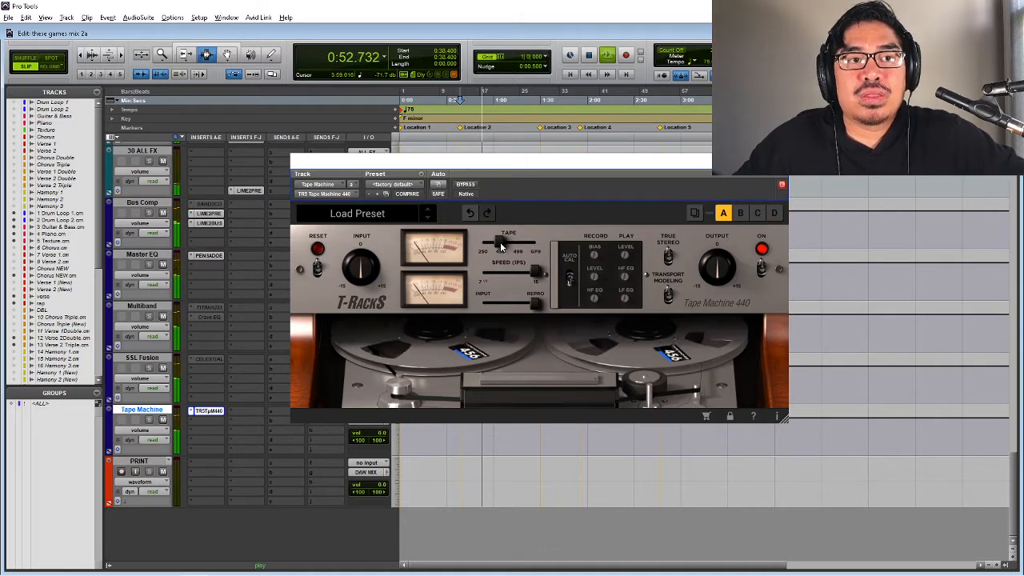
key(space)
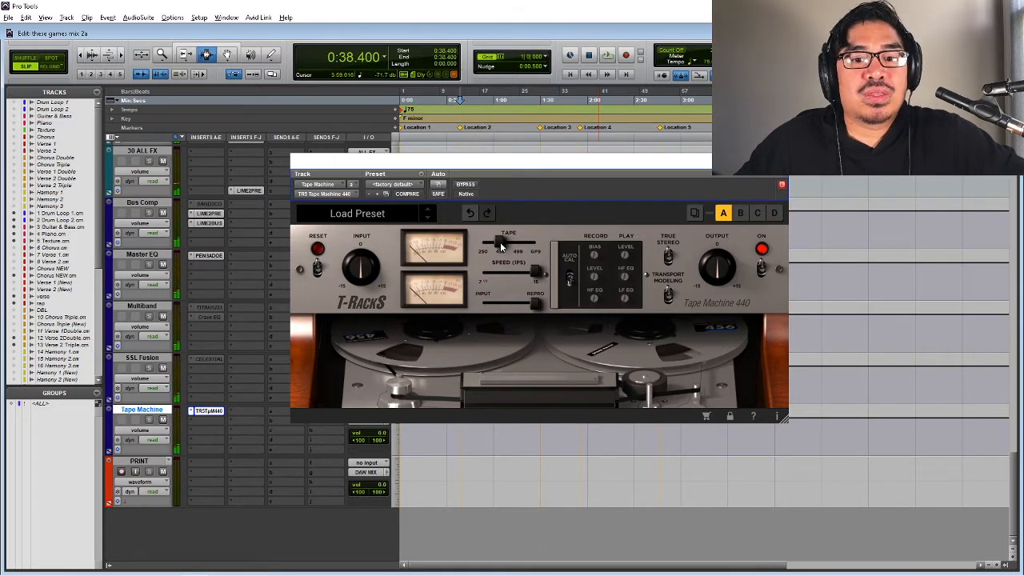
drag(501, 245, 563, 250)
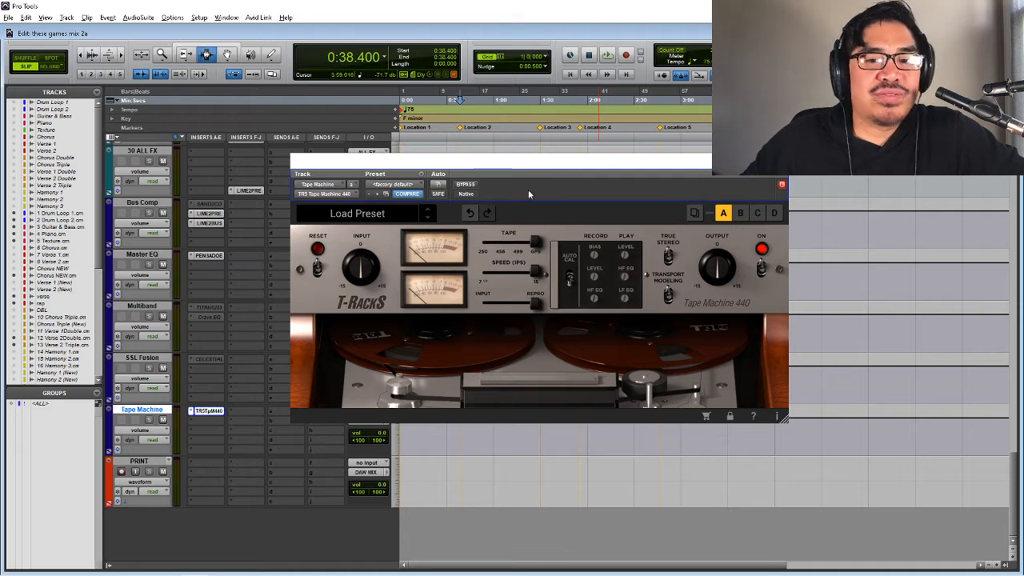
- Play the mix briefly through Tape Machine 440, close its window, stop playback and bypass the plug-in
mouse_move(520, 169)
mouse_down()
mouse_move(507, 181)
mouse_move(539, 181)
mouse_move(518, 177)
mouse_up()
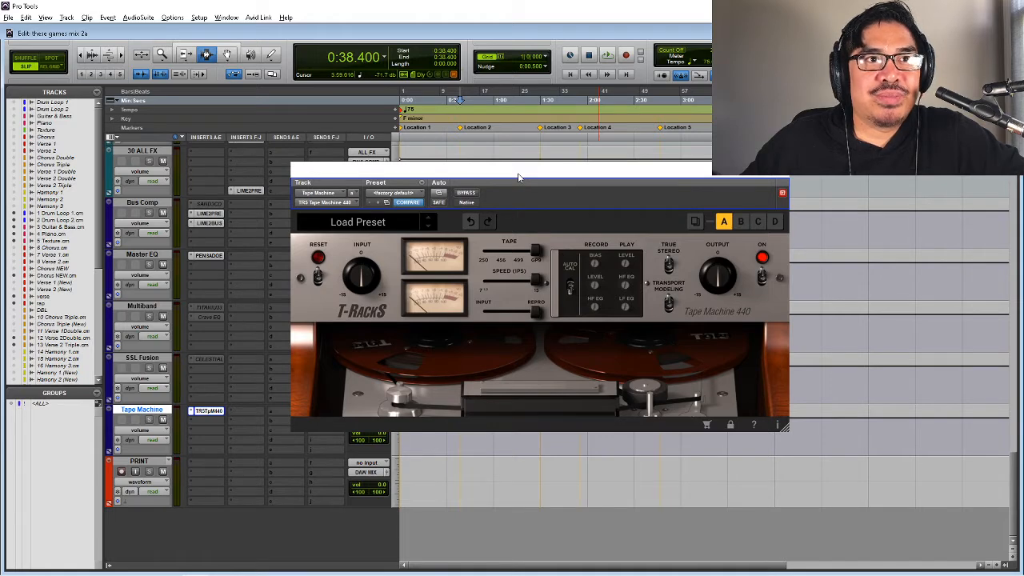
key(space)
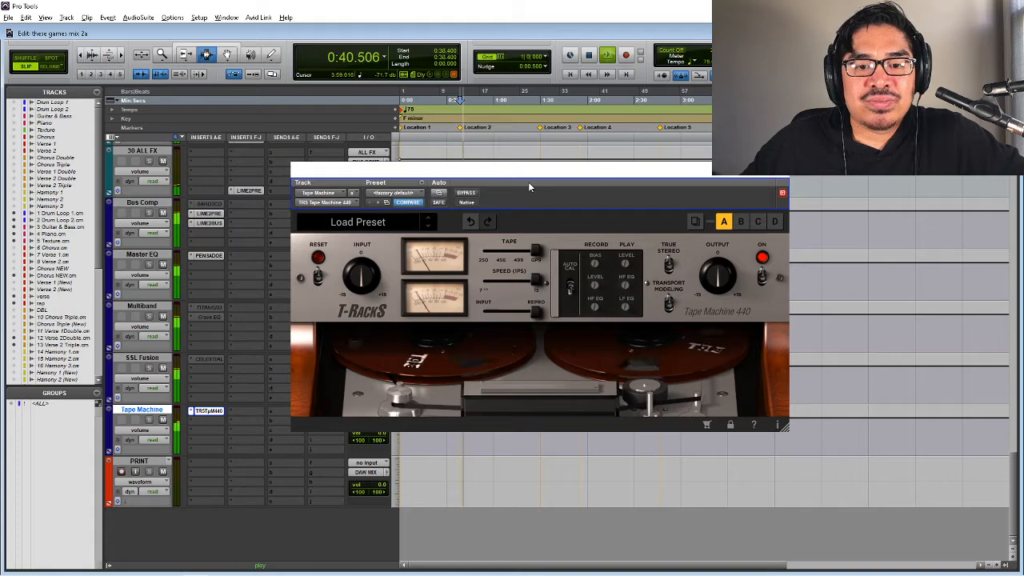
click(781, 193)
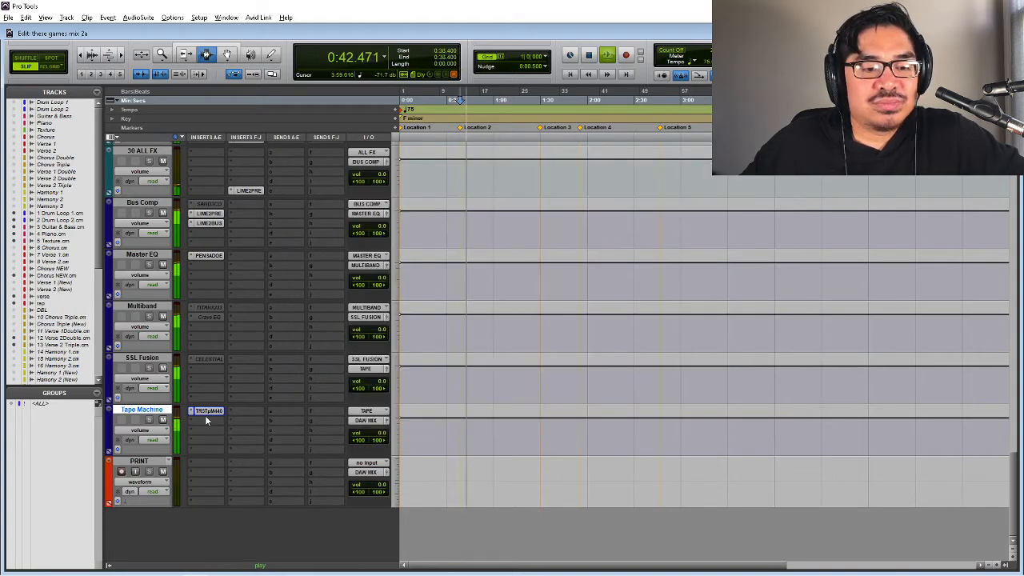
key(space)
right_click(206, 414)
click(227, 417)
- Insert N4 (stereo) in the Tape Machine track's second slot and load the 48 kHz 37j Channel pre emphasis program from 37J Tape
click(208, 412)
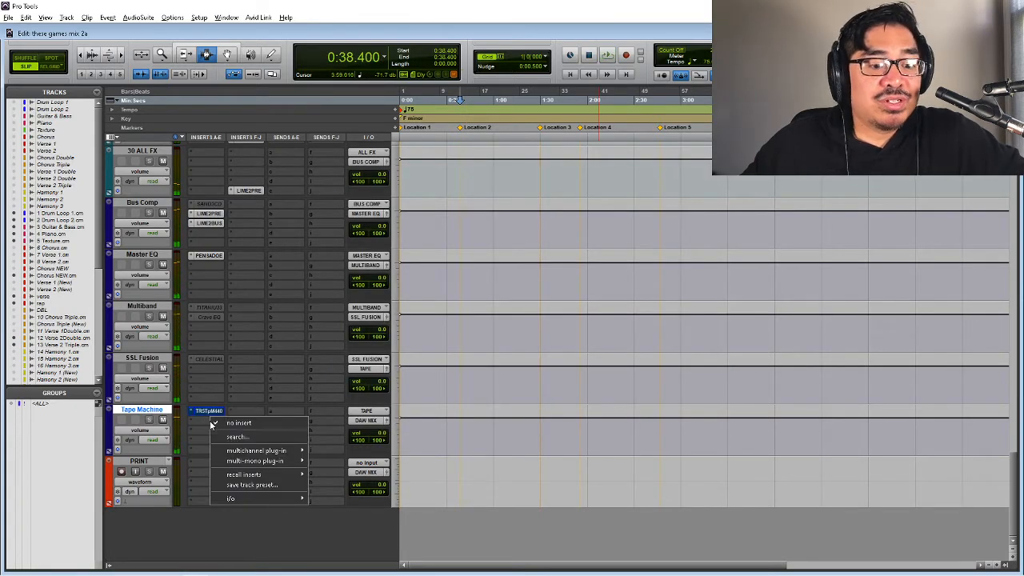
click(238, 437)
text(n4)
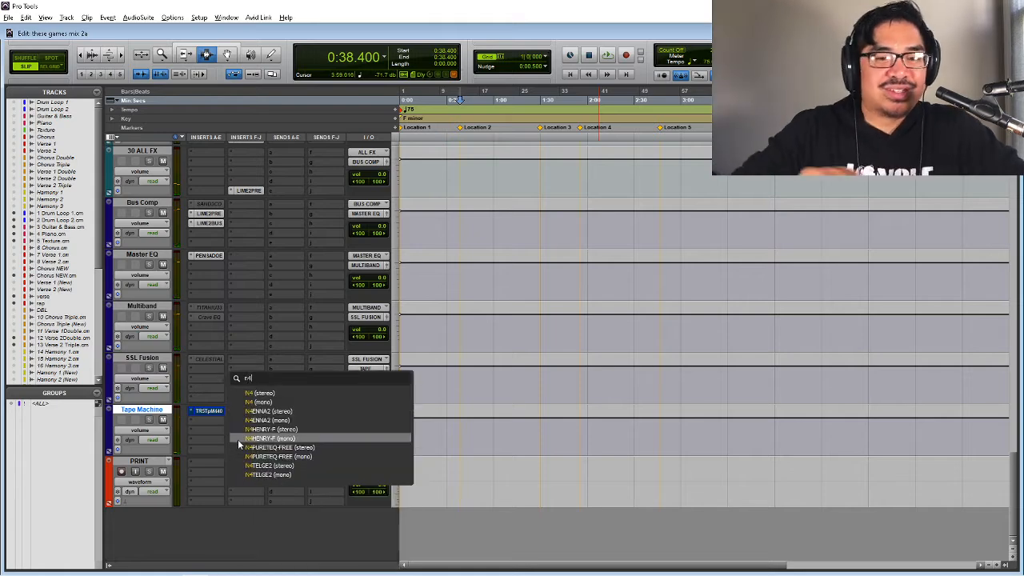
key(Escape)
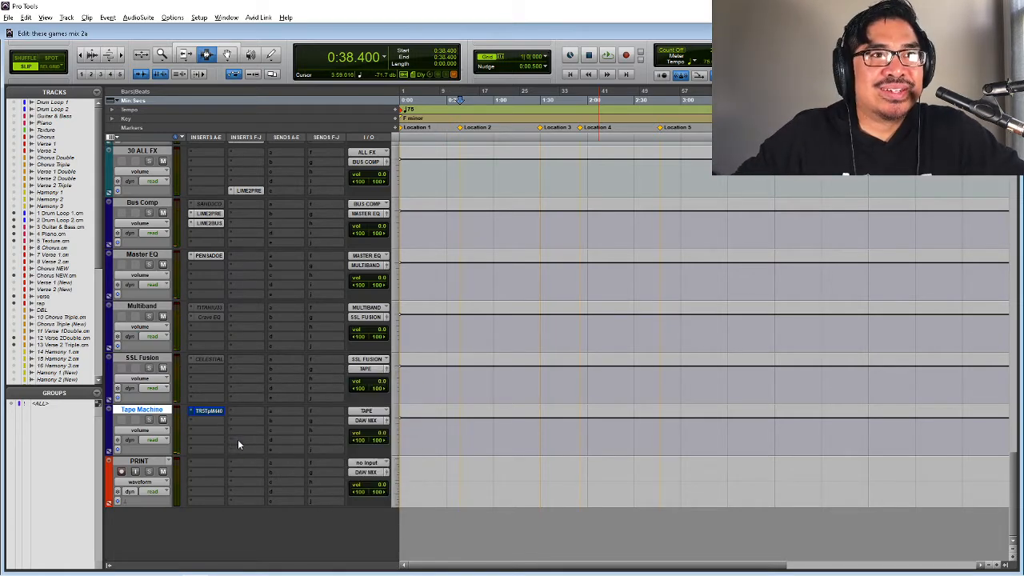
click(342, 233)
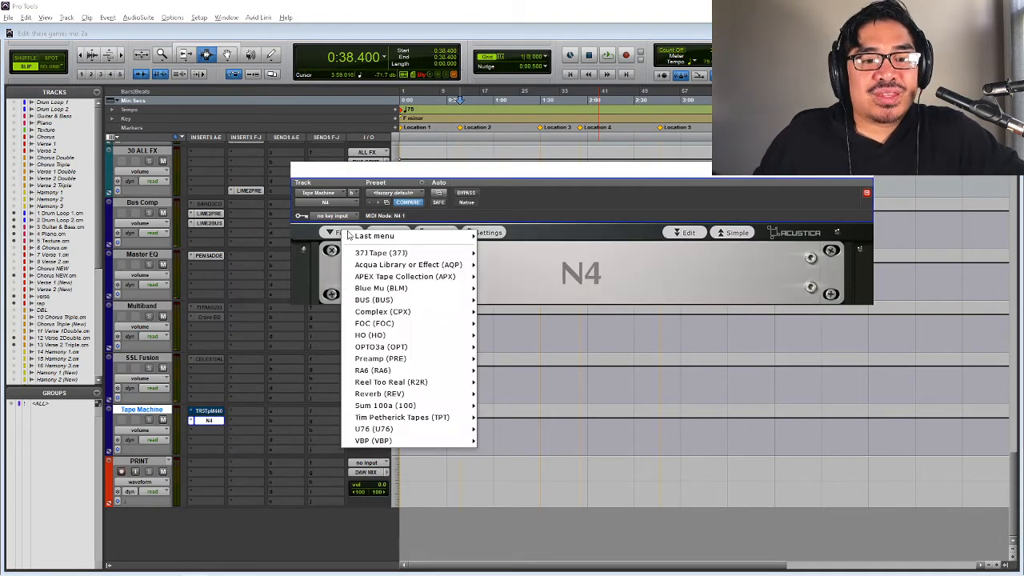
mouse_move(383, 253)
mouse_move(537, 265)
mouse_move(646, 269)
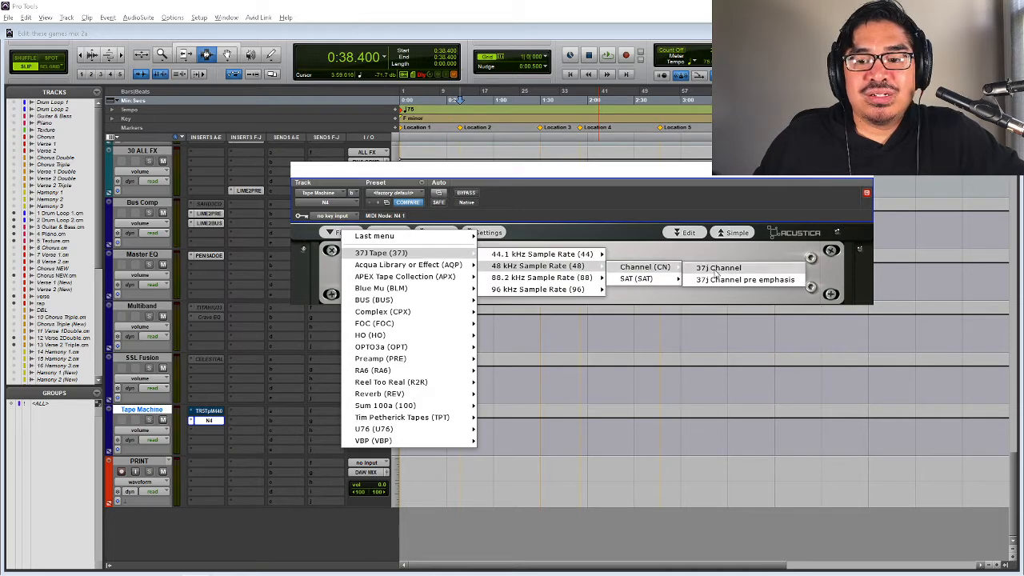
click(712, 279)
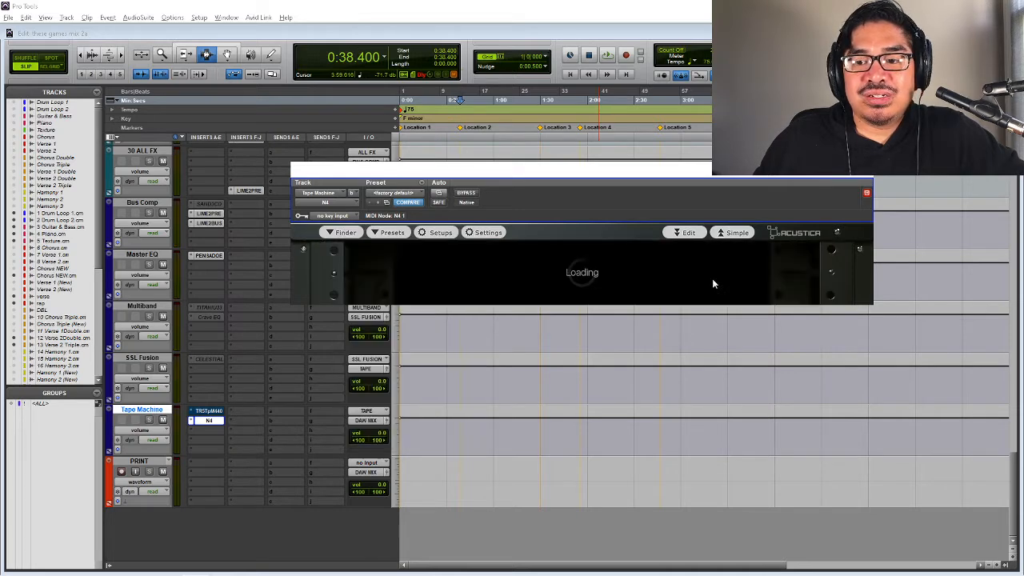
- Insert a second N4 in the Tape Machine track's third slot and load a 48 kHz SAT program from 37J Tape
click(208, 430)
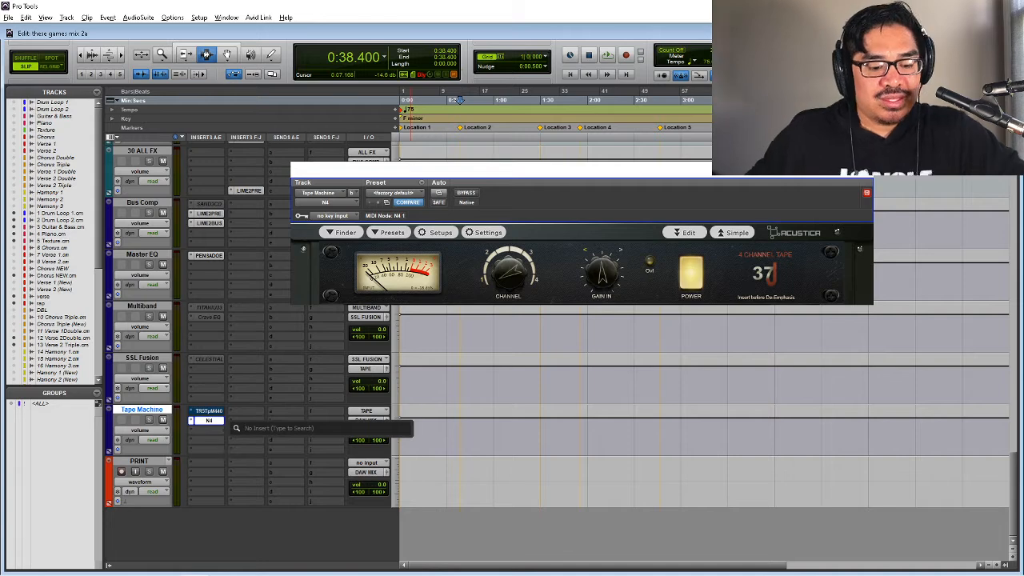
text(n4)
key(Return)
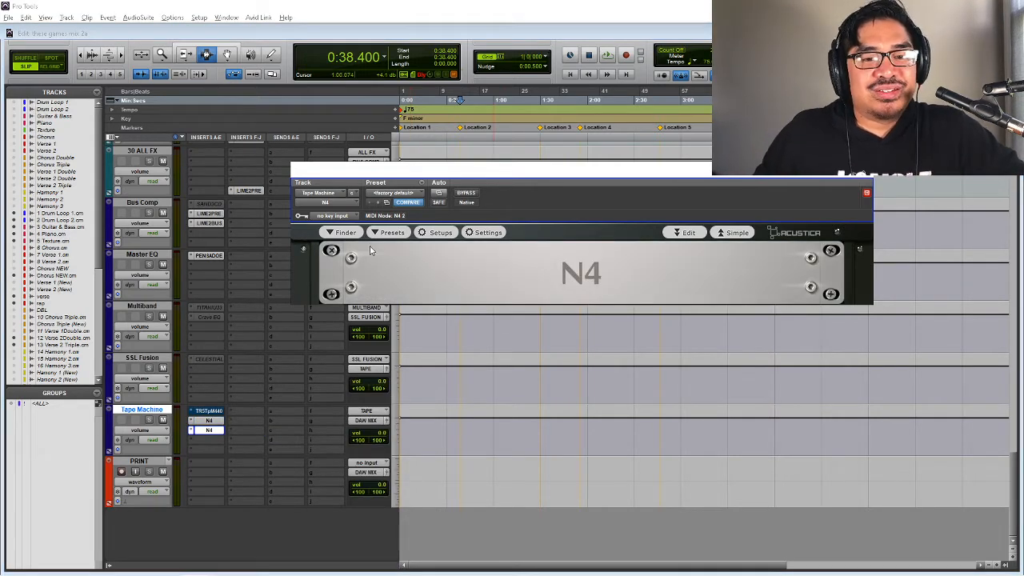
click(345, 233)
mouse_move(388, 257)
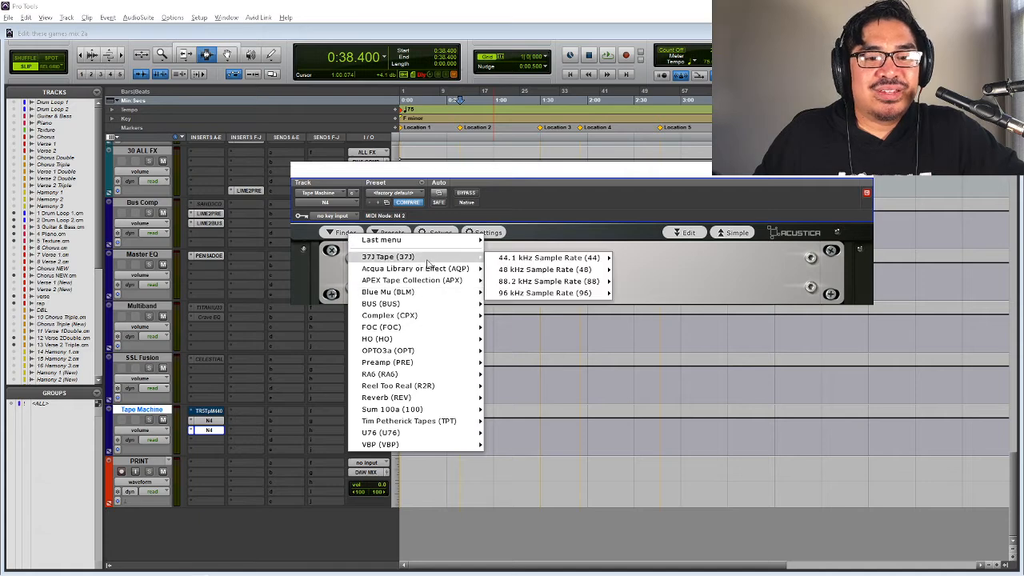
mouse_move(553, 270)
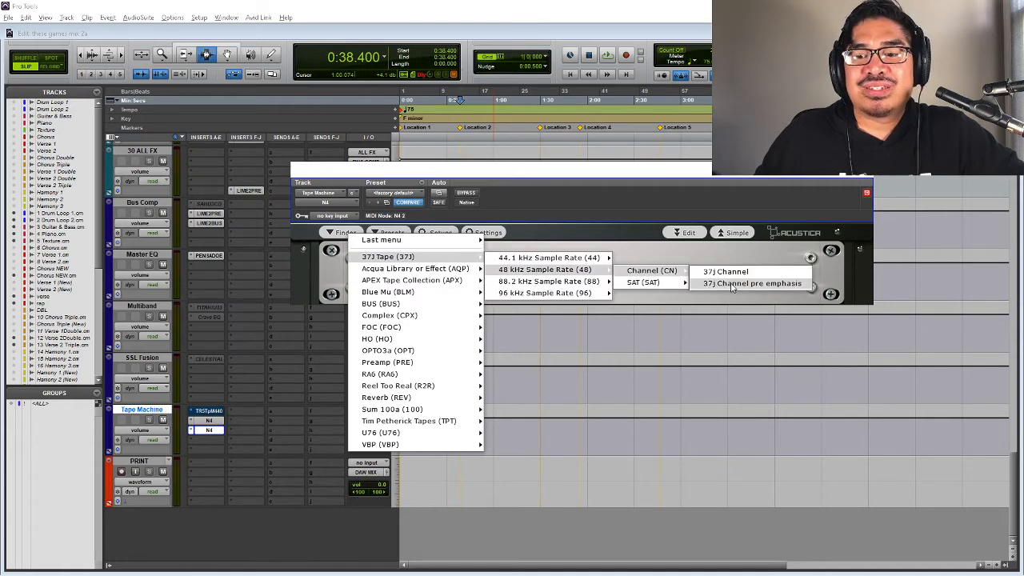
mouse_move(648, 282)
click(734, 288)
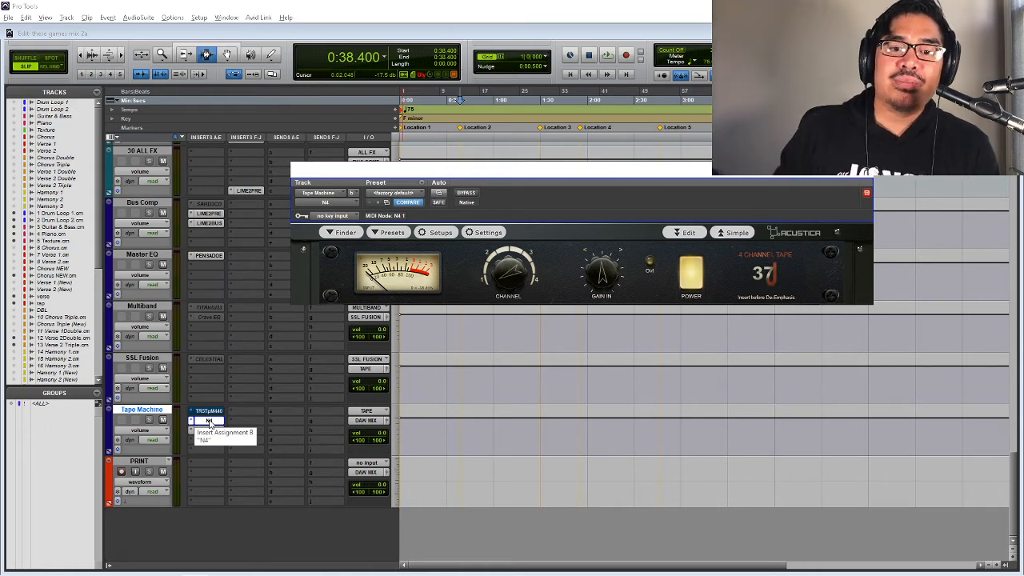
- Keep the first N4's 37j channel window open and bypass the second N4 insert on the Tape Machine track
click(209, 423)
click(209, 422)
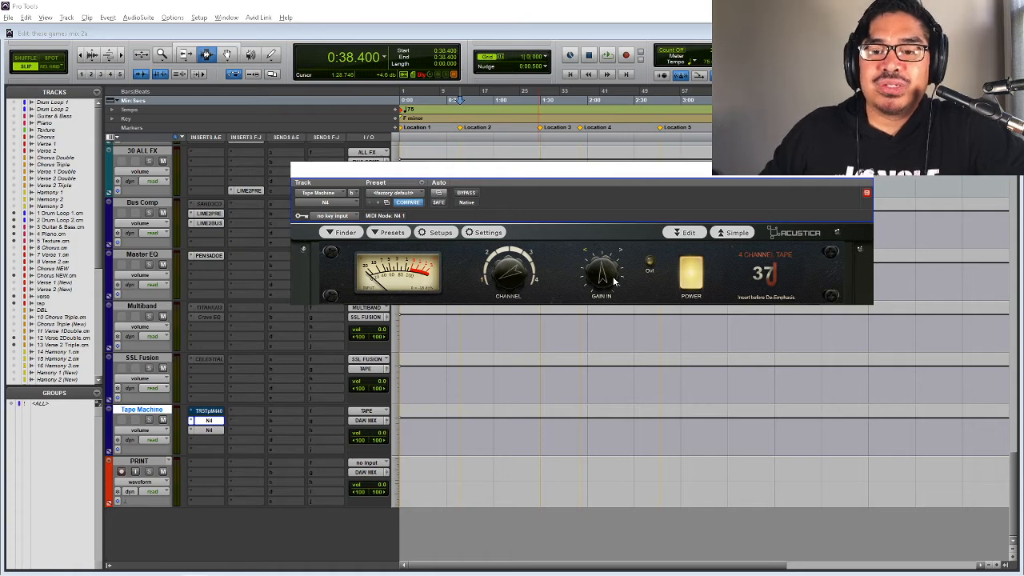
click(206, 432)
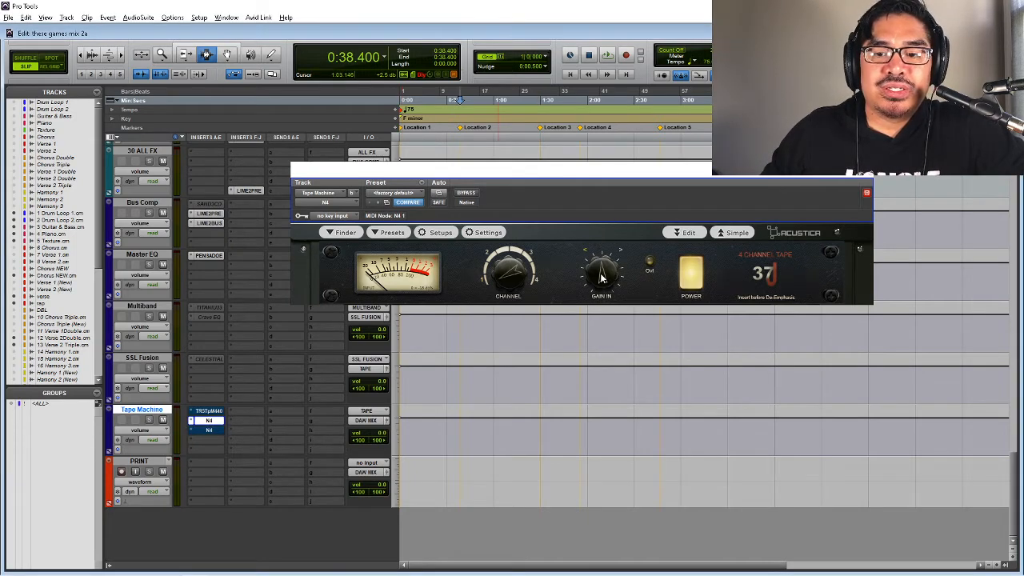
- Play the mix briefly through the first N4 alone, stop playback and take the second N4 on Tape Machine out of bypass
key(space)
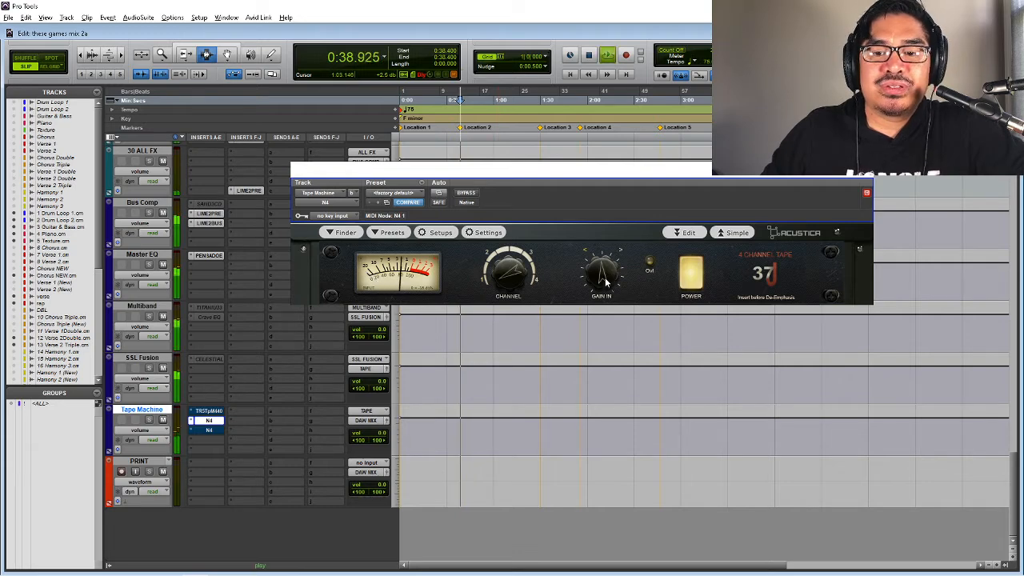
key(space)
right_click(210, 428)
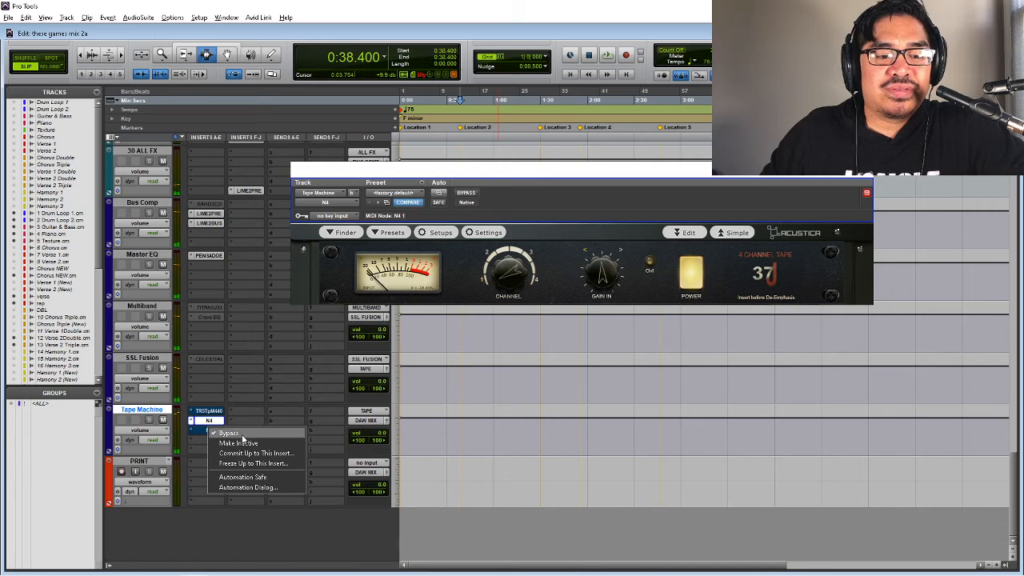
click(226, 437)
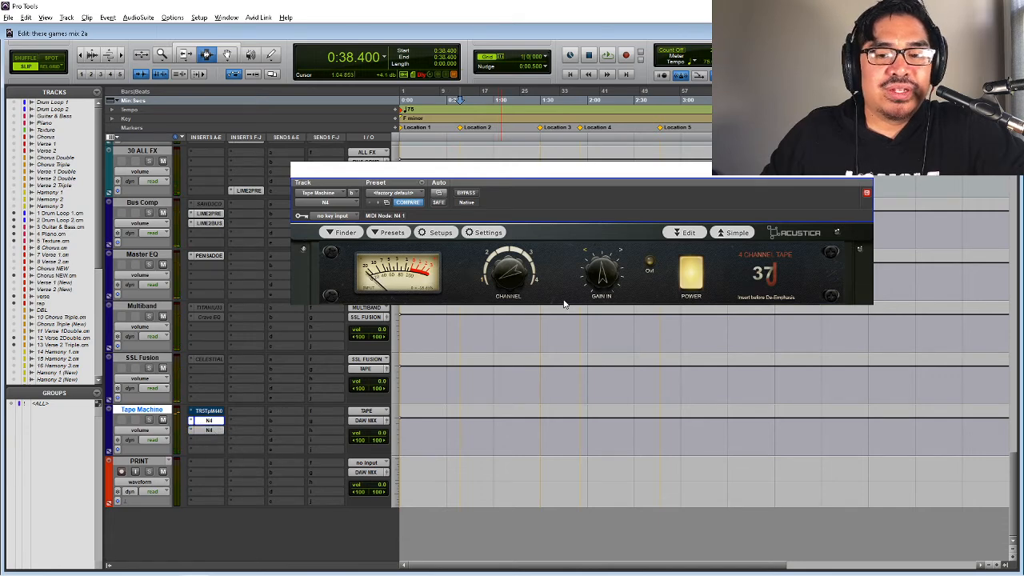
- Audition the mix with the first N4 temporarily bypassed, stop playback and take it out of bypass again
right_click(200, 414)
click(214, 426)
key(space)
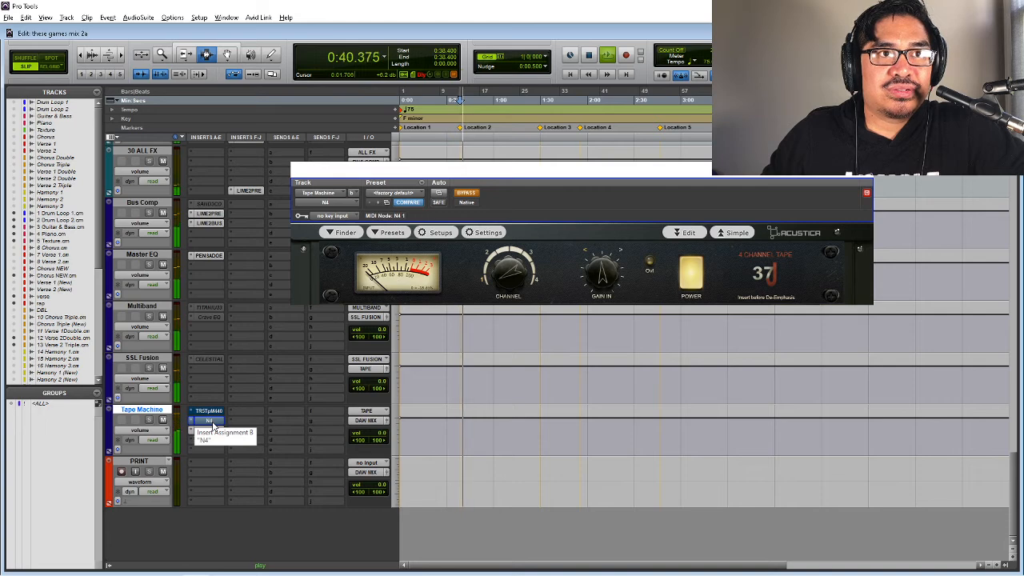
key(space)
right_click(213, 424)
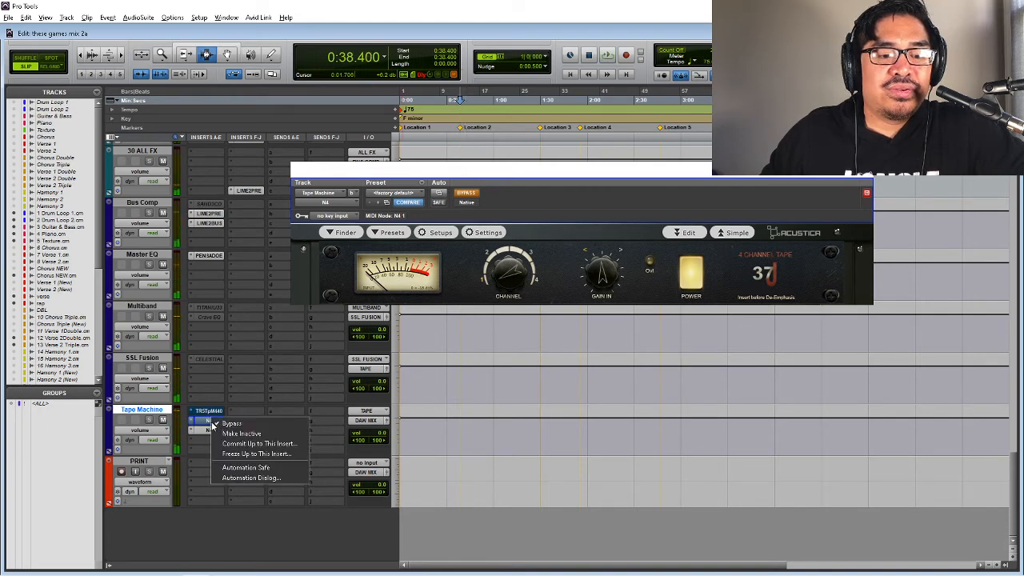
click(217, 431)
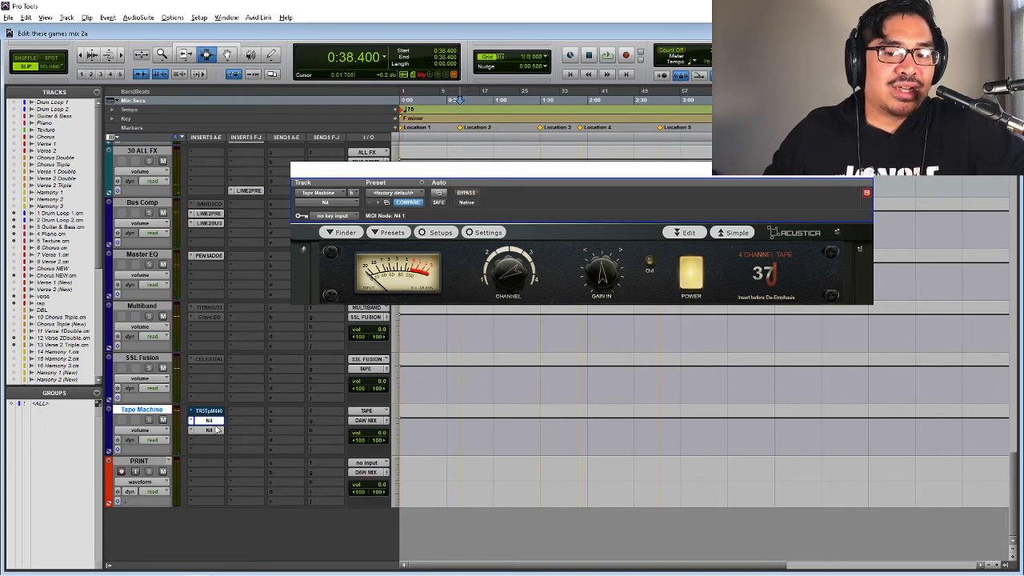
- Raise Gain In and change the Channel setting on the first N4's 37j channel during playback, checking the SAT window's meters
click(209, 424)
click(207, 426)
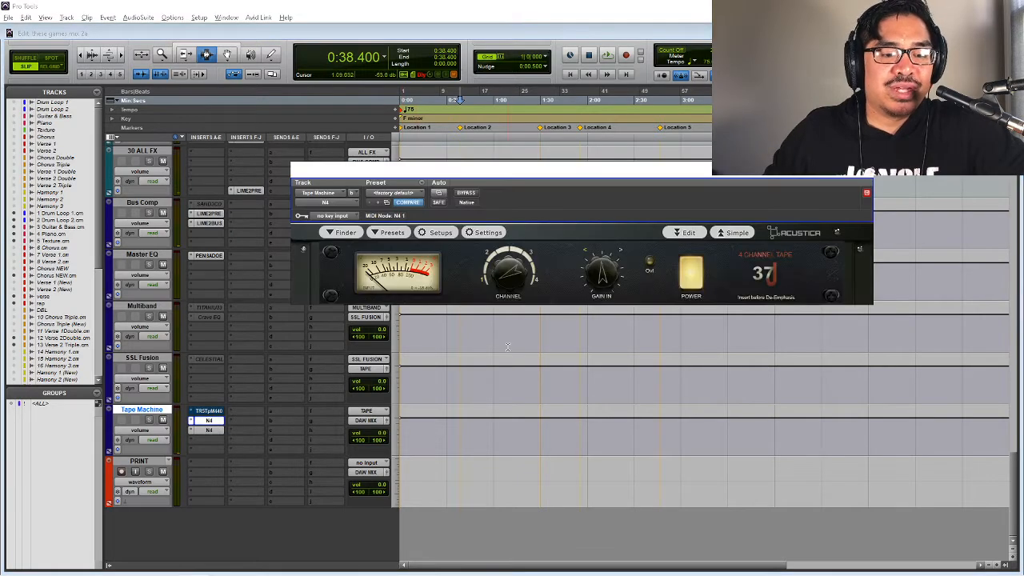
key(space)
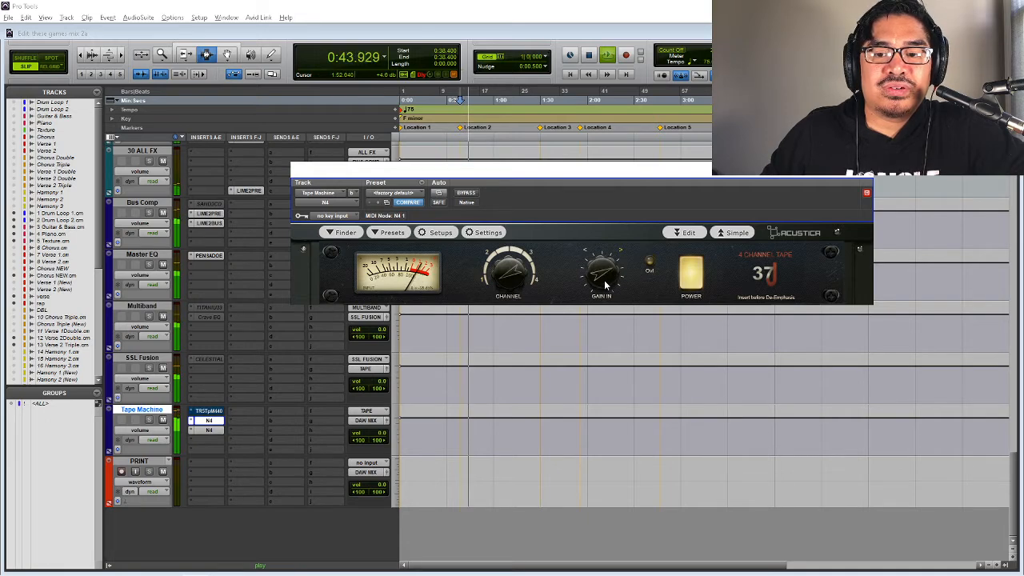
click(209, 430)
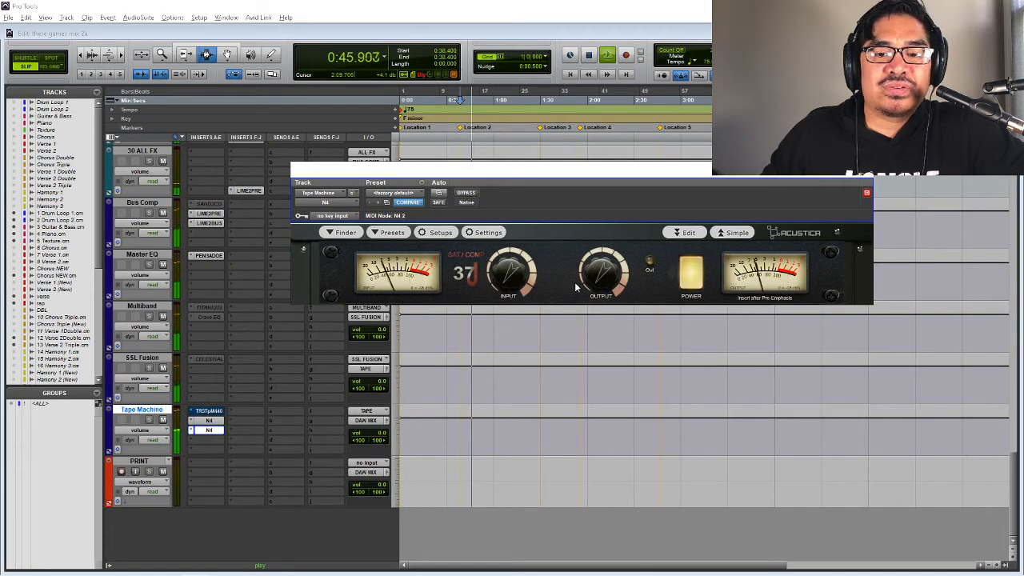
click(209, 419)
drag(606, 272, 592, 283)
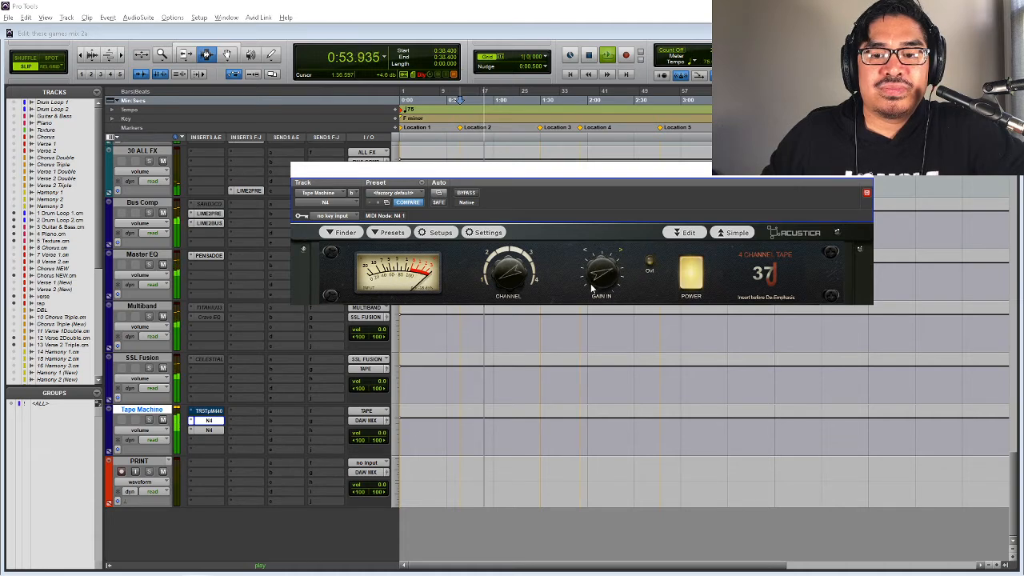
drag(507, 274, 510, 280)
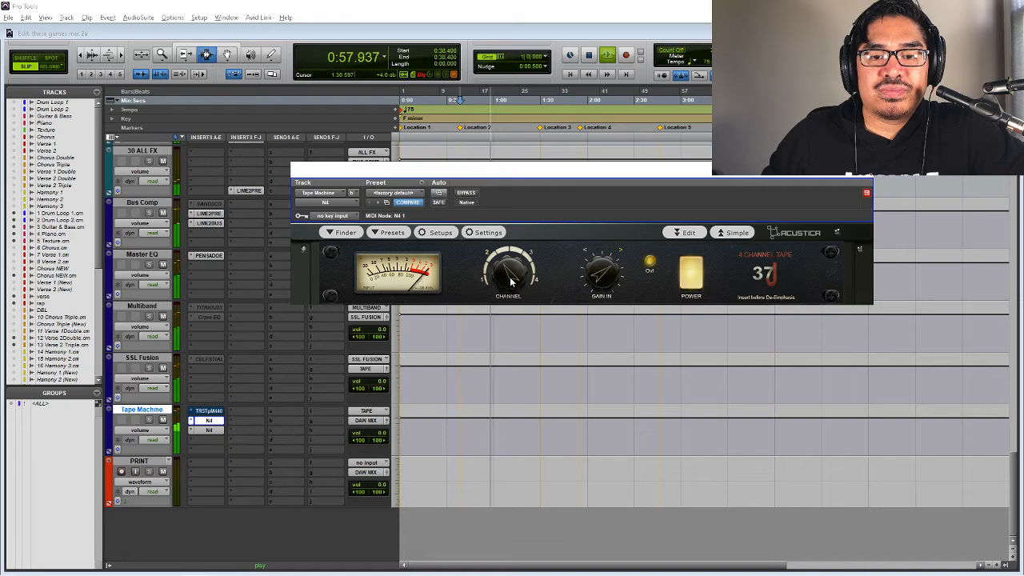
click(179, 429)
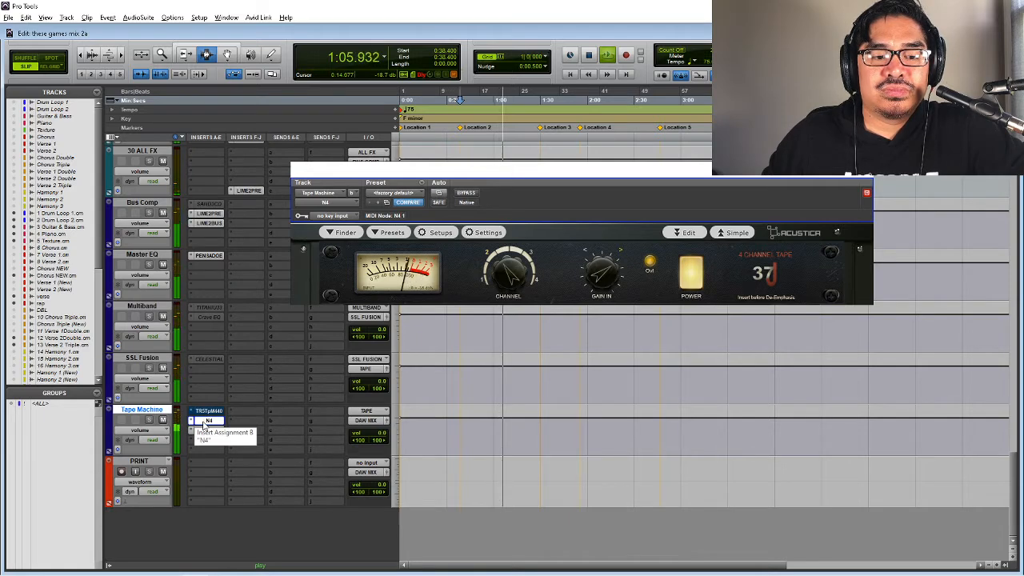
- Stop playback, bypass both N4 inserts on the Tape Machine track and take Tape Machine 440 out of bypass
key(space)
right_click(209, 422)
click(226, 425)
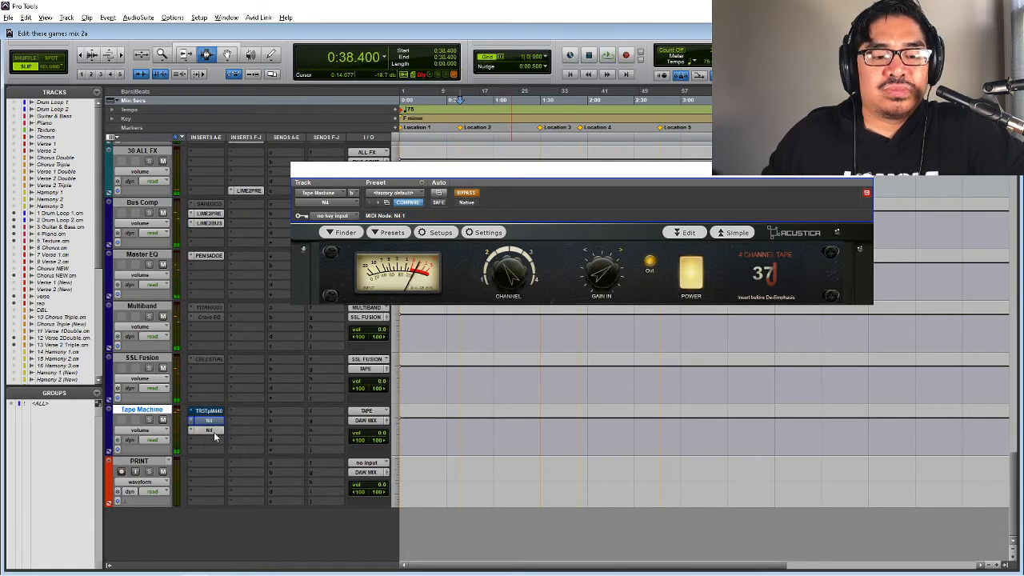
right_click(212, 418)
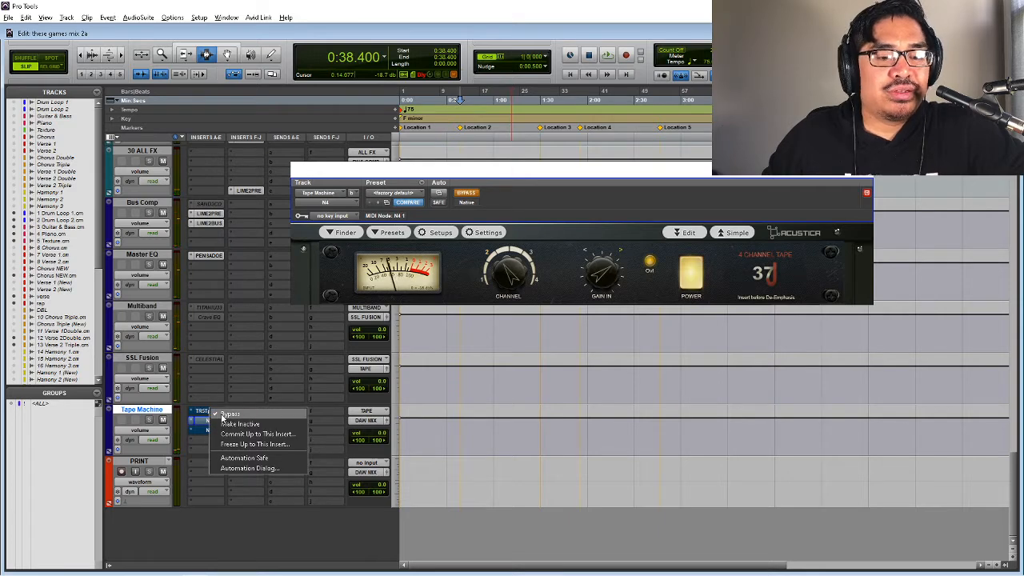
click(227, 414)
- Audition the mix through Tape Machine 440 alone with its window open, checking the second N4's window between two short playbacks
key(space)
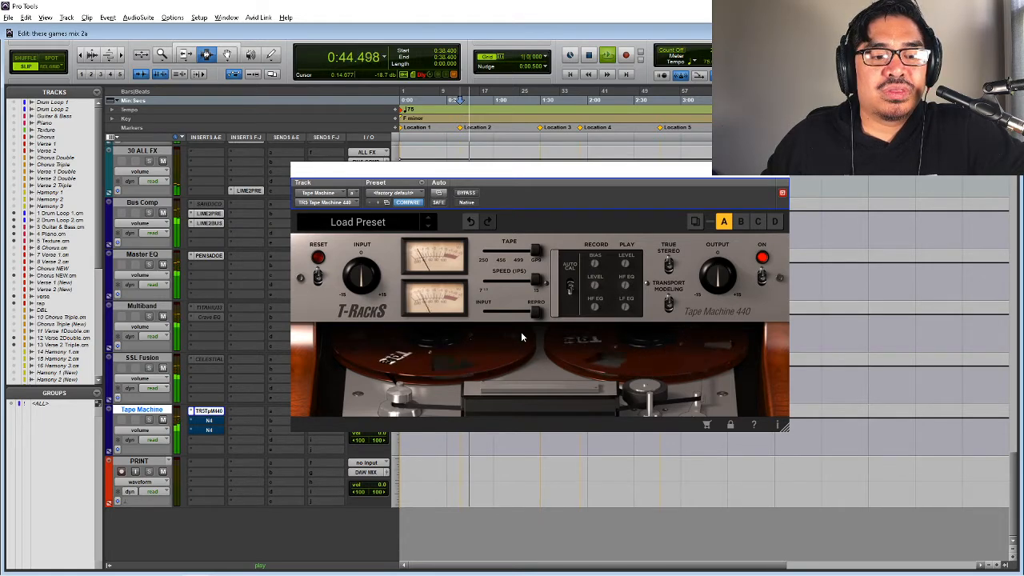
key(space)
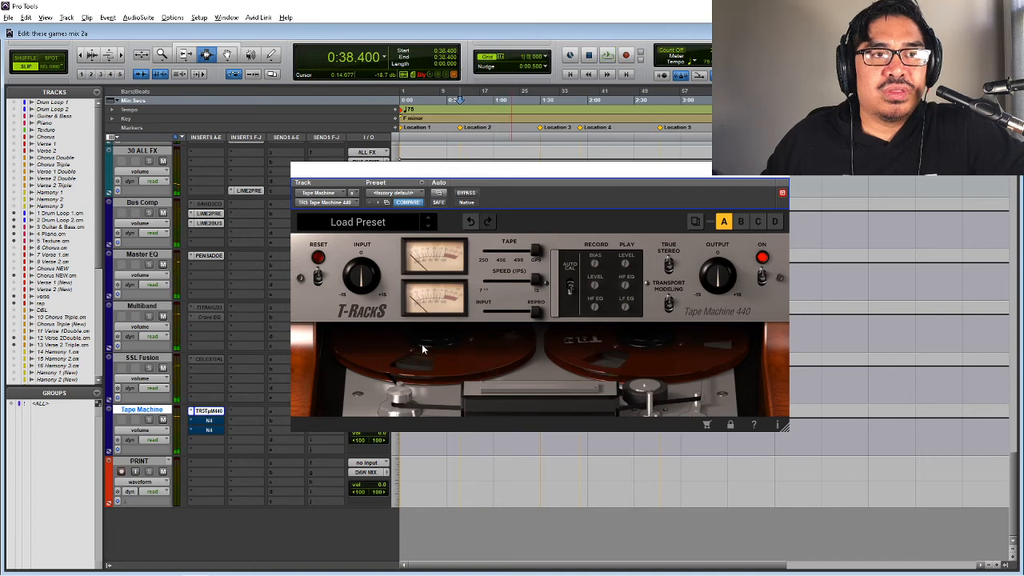
click(208, 428)
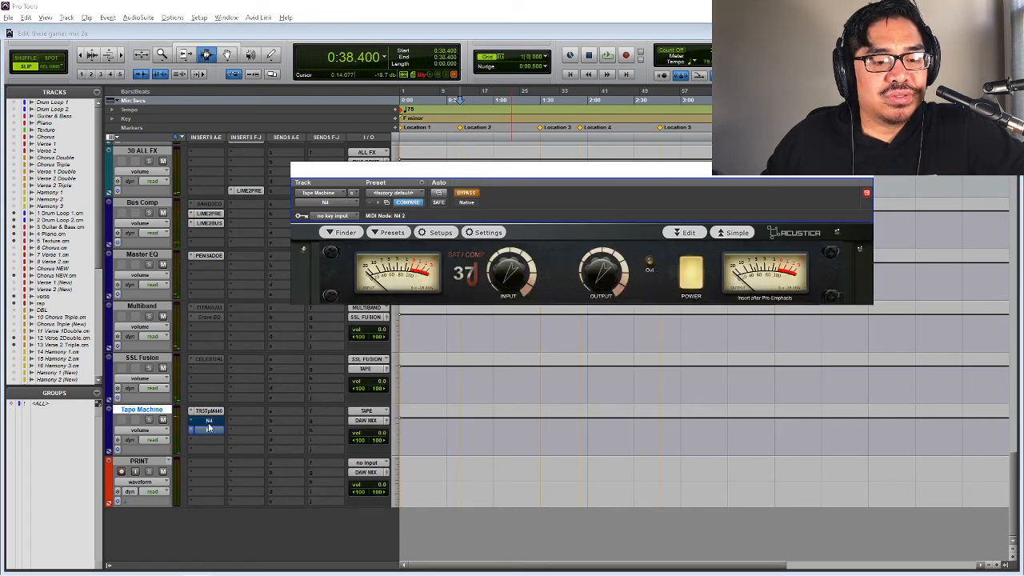
click(211, 410)
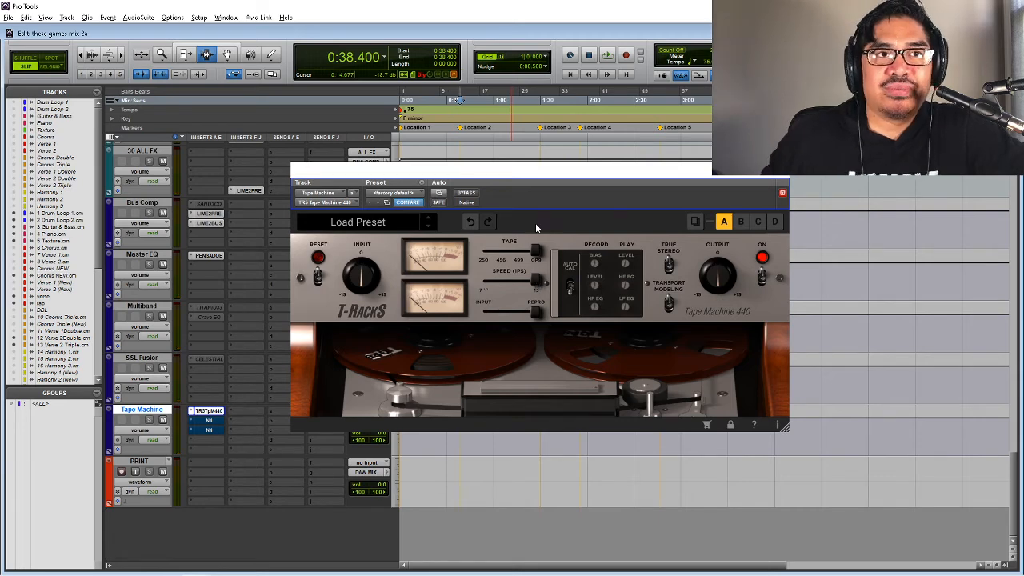
key(space)
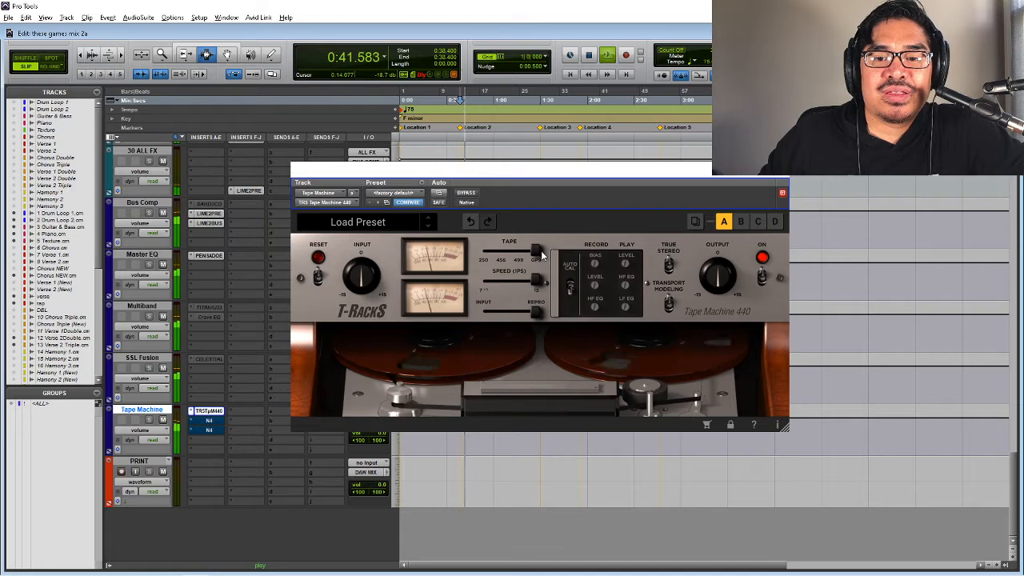
key(space)
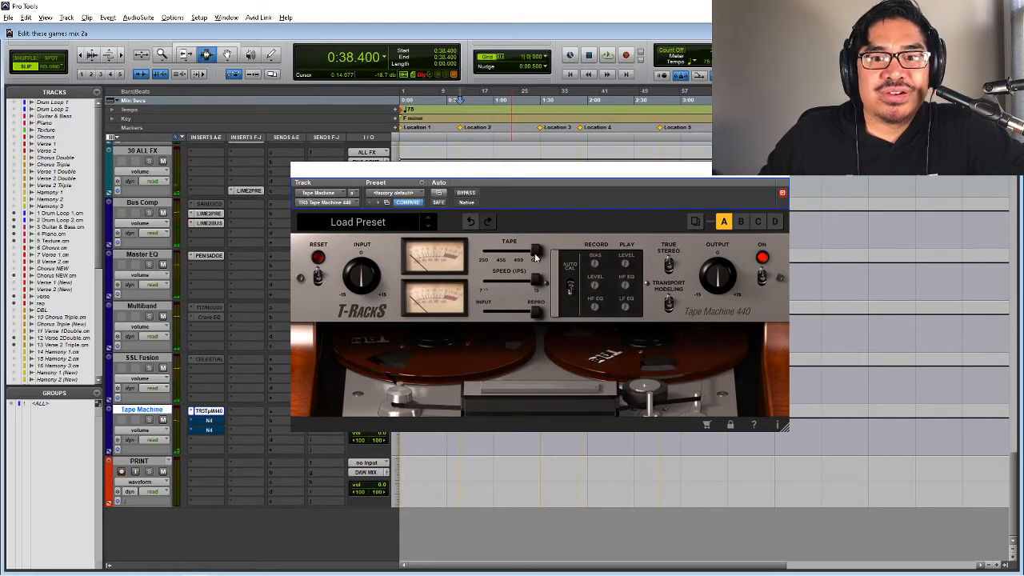
- Try tape type 250 on Tape Machine 440 and play a short stretch of the mix
drag(536, 254, 495, 254)
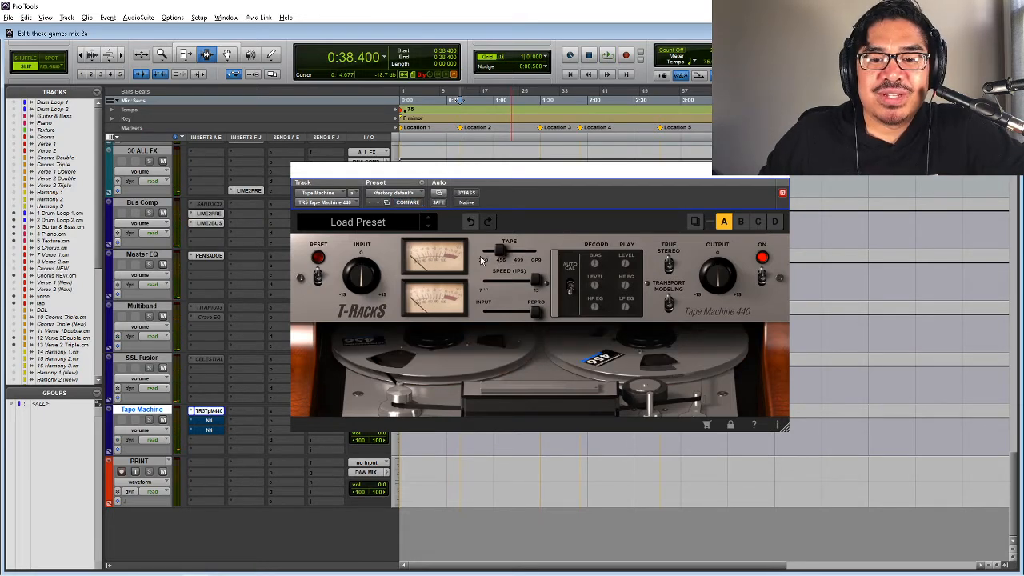
click(482, 255)
key(space)
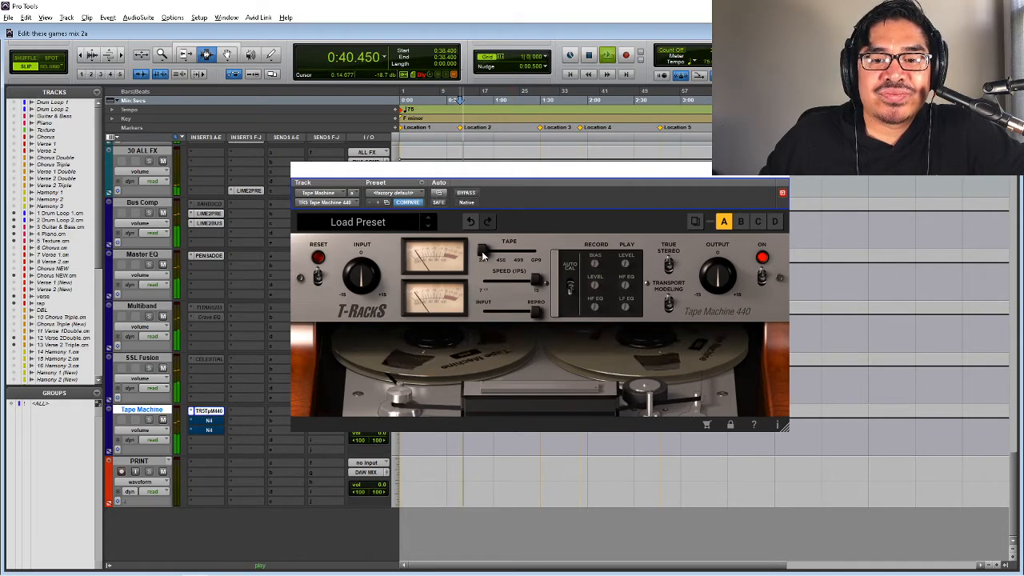
key(space)
- Switch Tape Machine 440's tape type to GP9 and play a short stretch of the mix
click(499, 253)
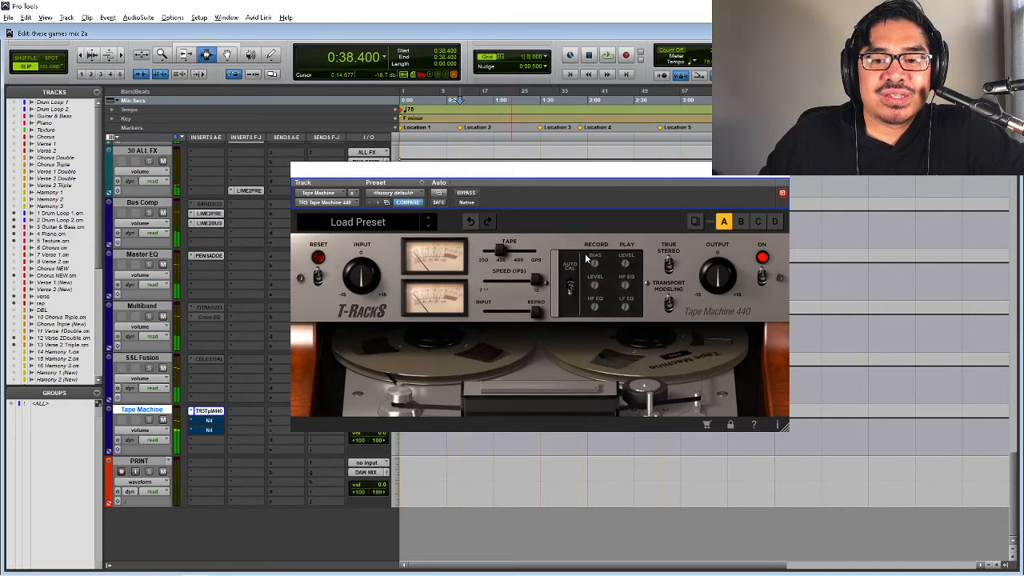
click(515, 253)
key(space)
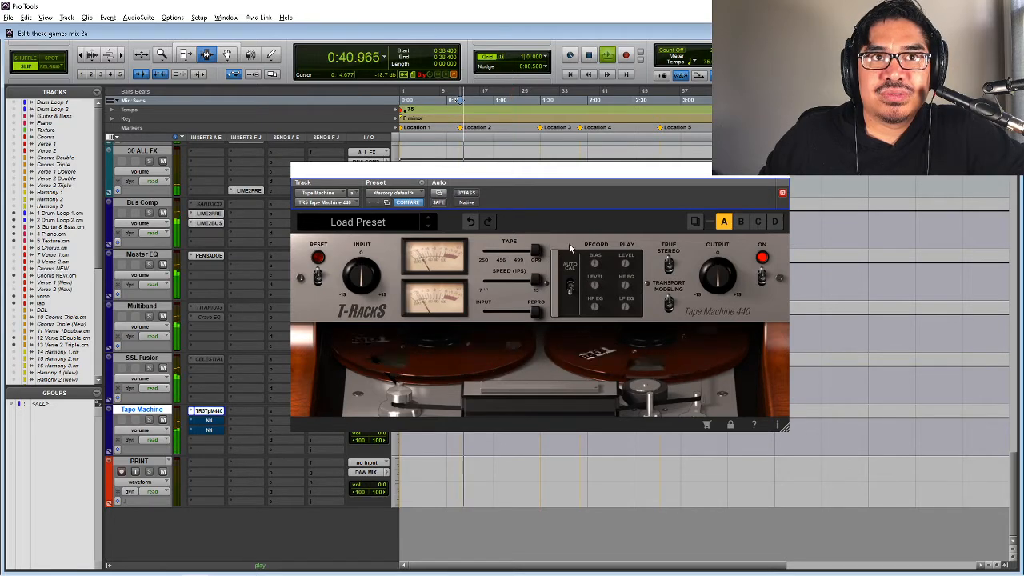
key(space)
- Set Tape Machine 440's tape type to 456, audition it briefly, close its window and bypass the plug-in
click(501, 254)
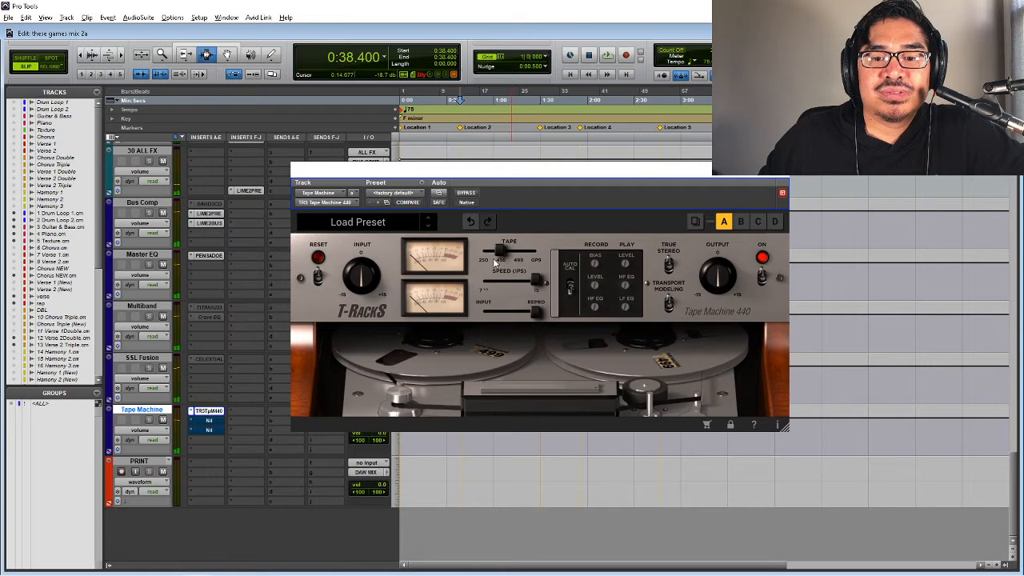
key(space)
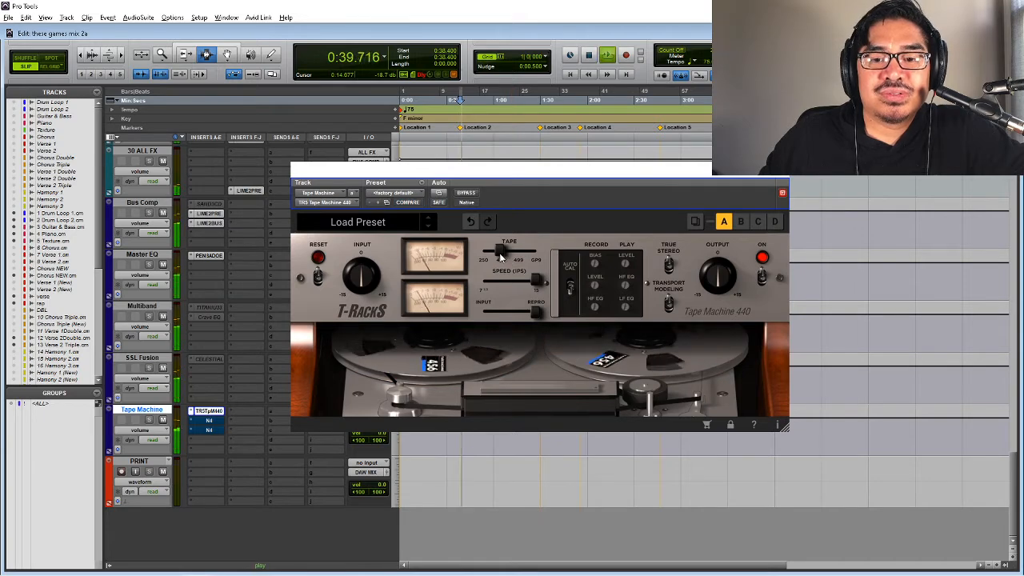
click(782, 193)
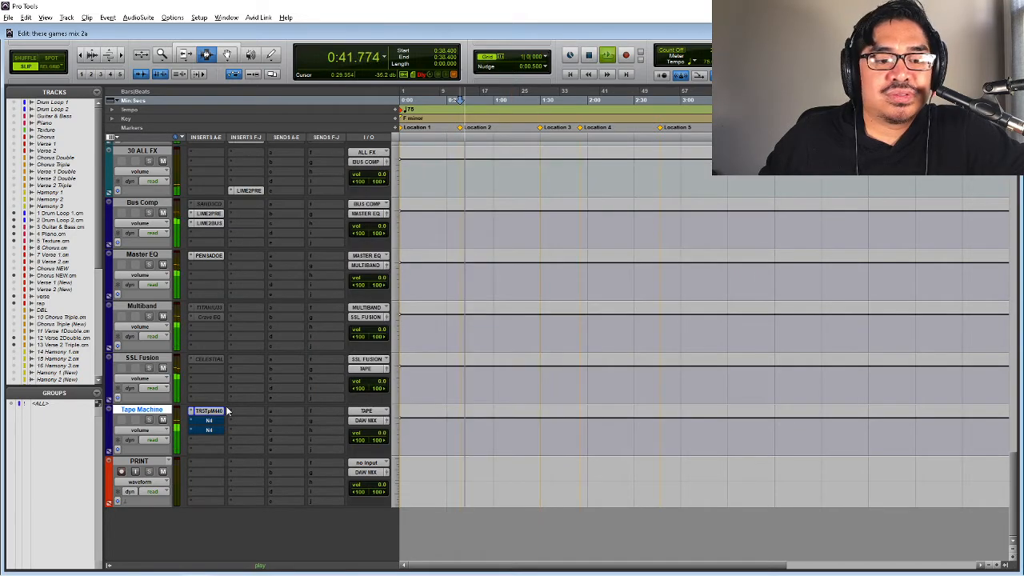
key(space)
right_click(213, 410)
click(213, 417)
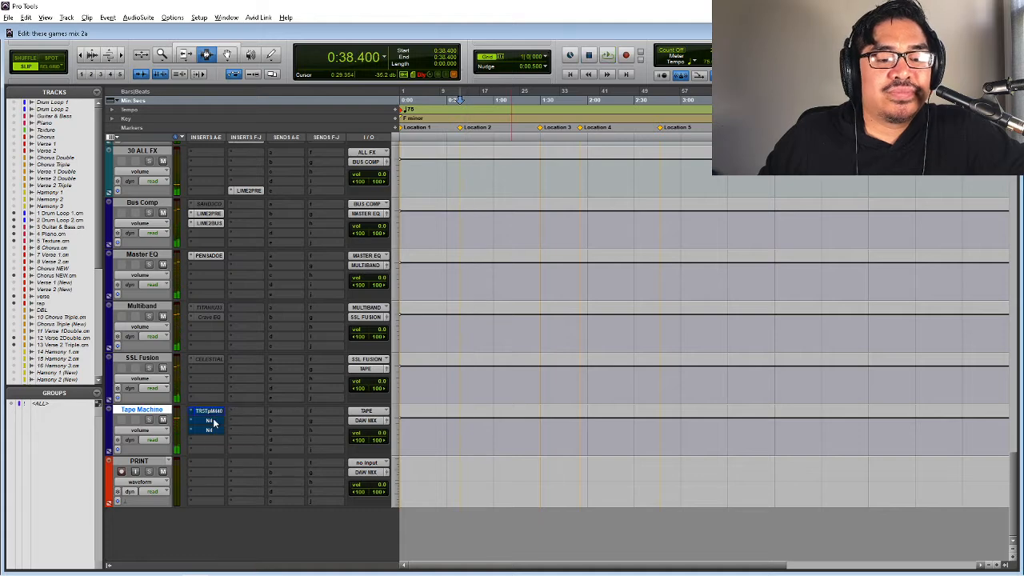
- Move both N4 inserts on Tape Machine to slots F and G and take them out of bypass
drag(213, 417, 249, 412)
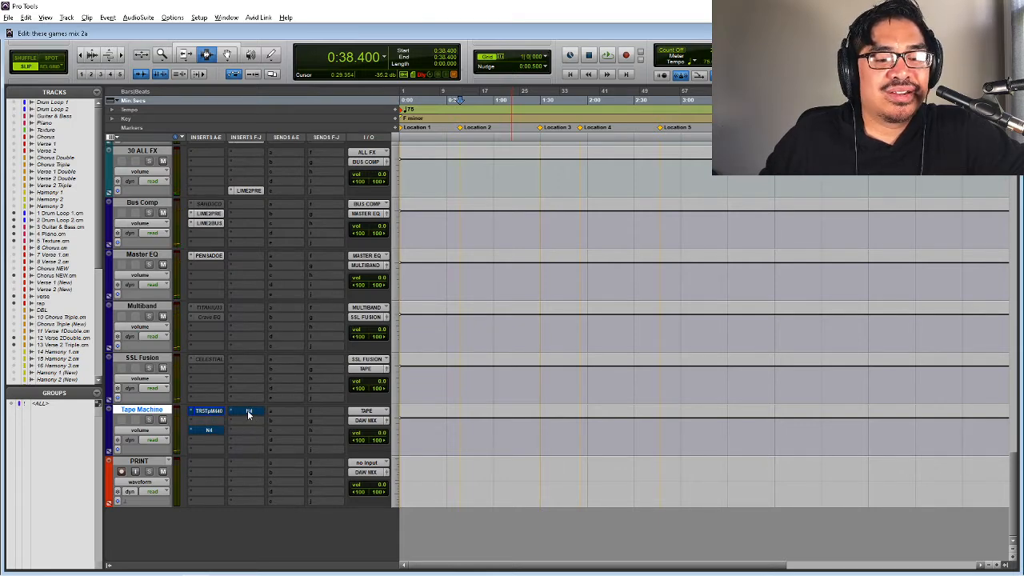
right_click(248, 411)
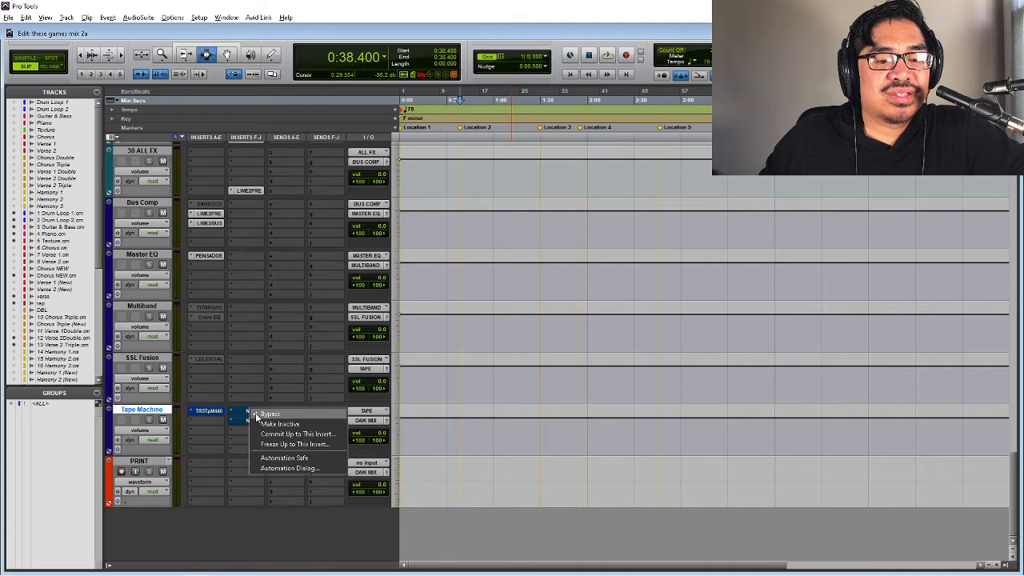
click(255, 415)
right_click(251, 422)
click(254, 426)
- Play the mix through both N4s while checking the first one's input meter, close its window and stop playback
key(space)
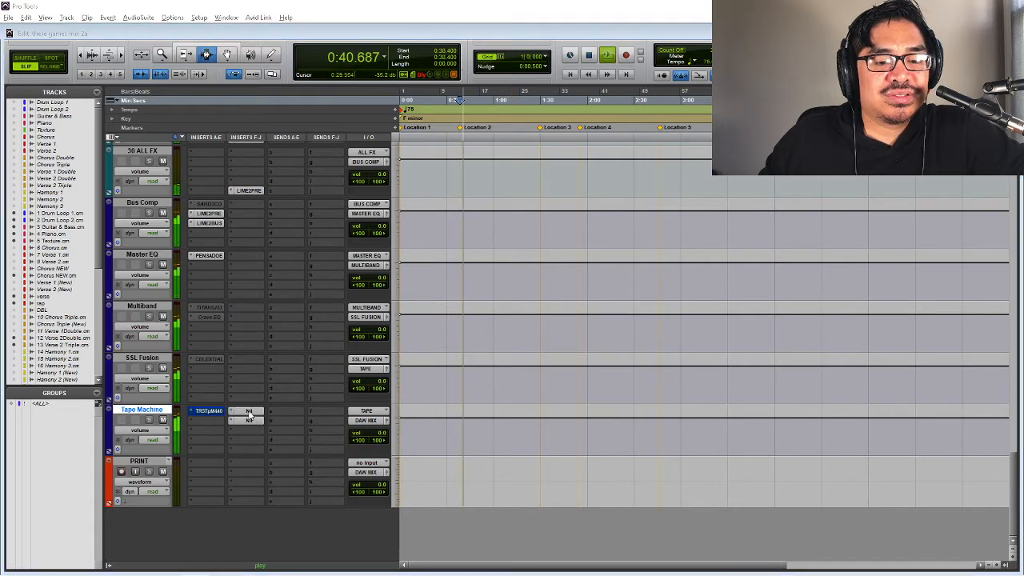
click(248, 411)
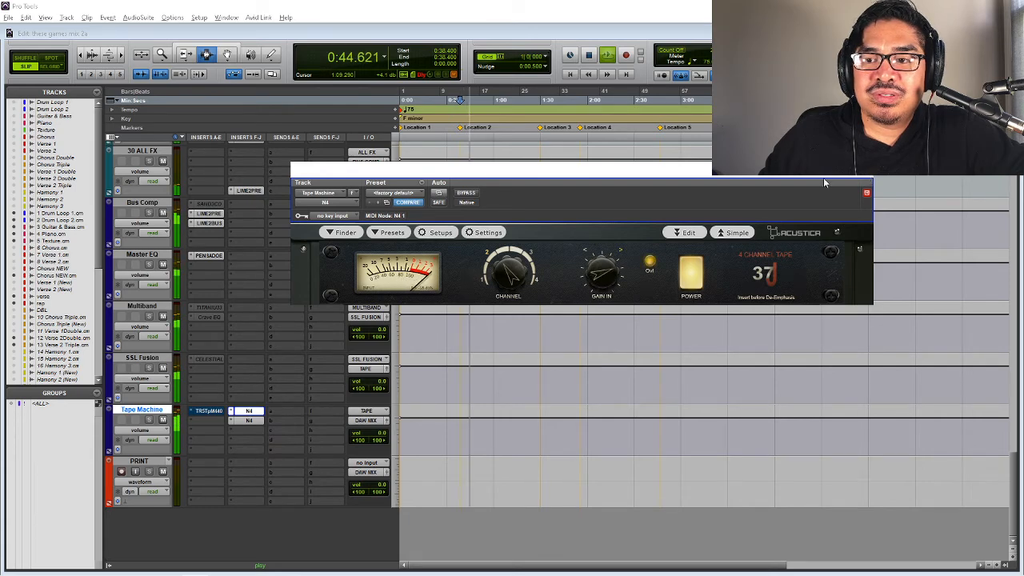
click(250, 411)
key(space)
- Insert the Gain plug-in below the two N4s on Tape Machine and set its gain to -0.54 dB
click(249, 431)
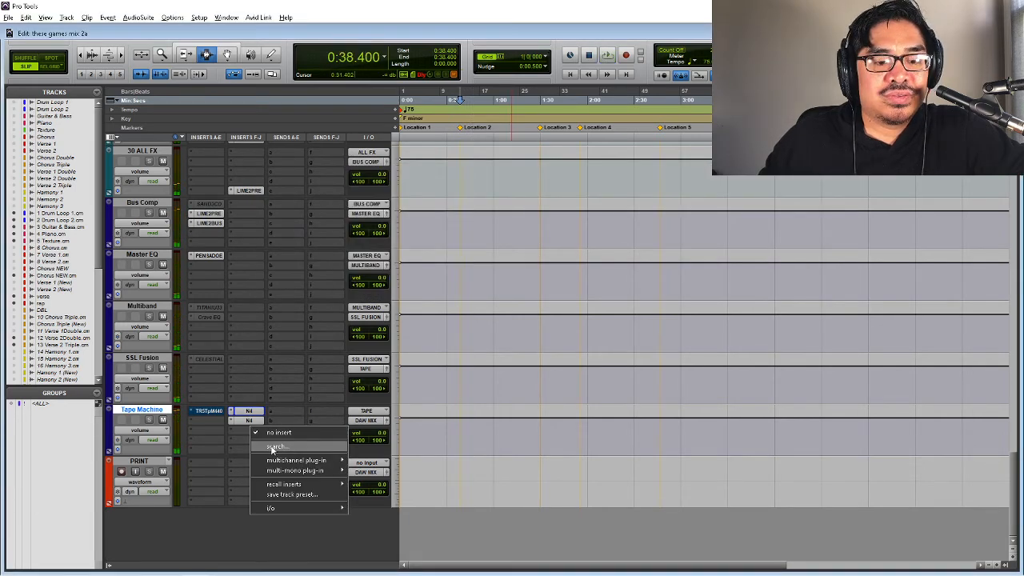
text(gain)
key(Return)
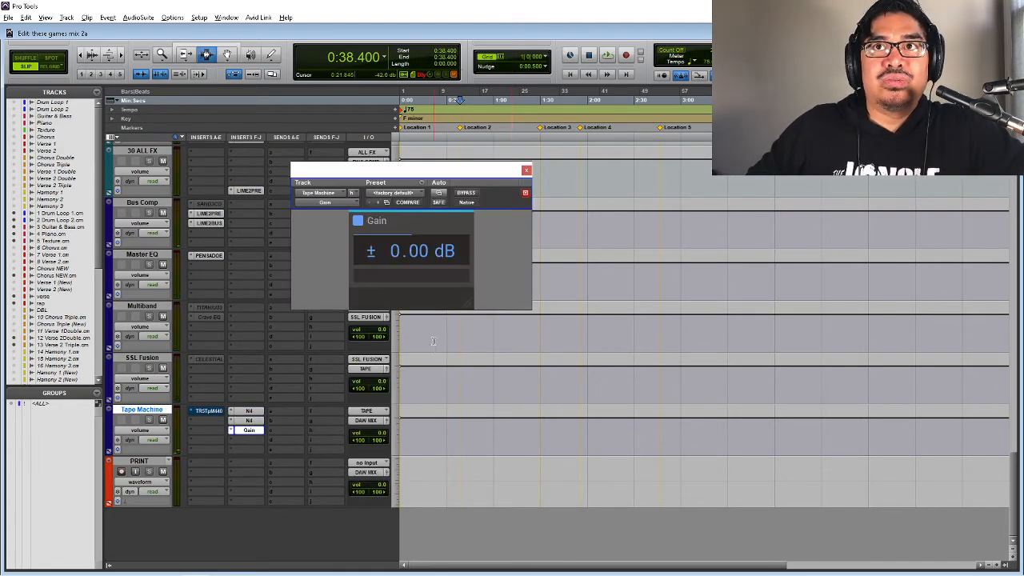
drag(379, 262, 379, 267)
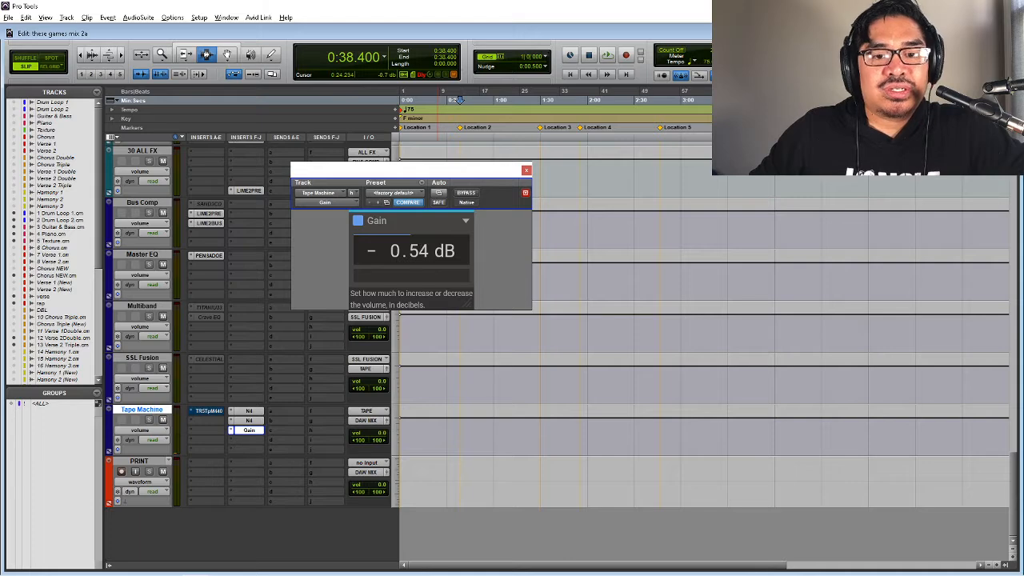
- Play the mix, lower the Gain plug-in on Tape Machine to -3.58 dB, and stop playback
key(space)
drag(375, 256, 372, 286)
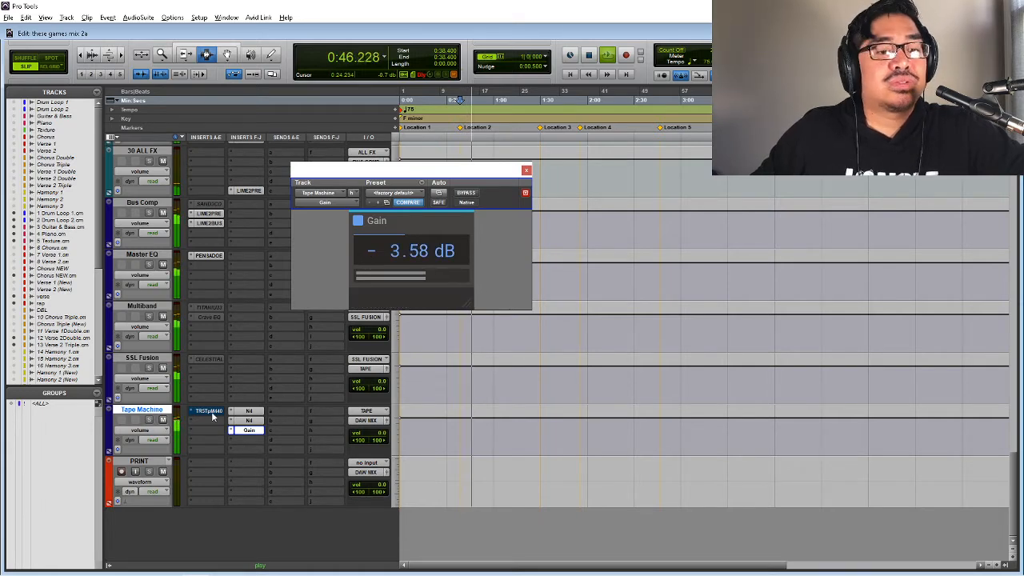
key(space)
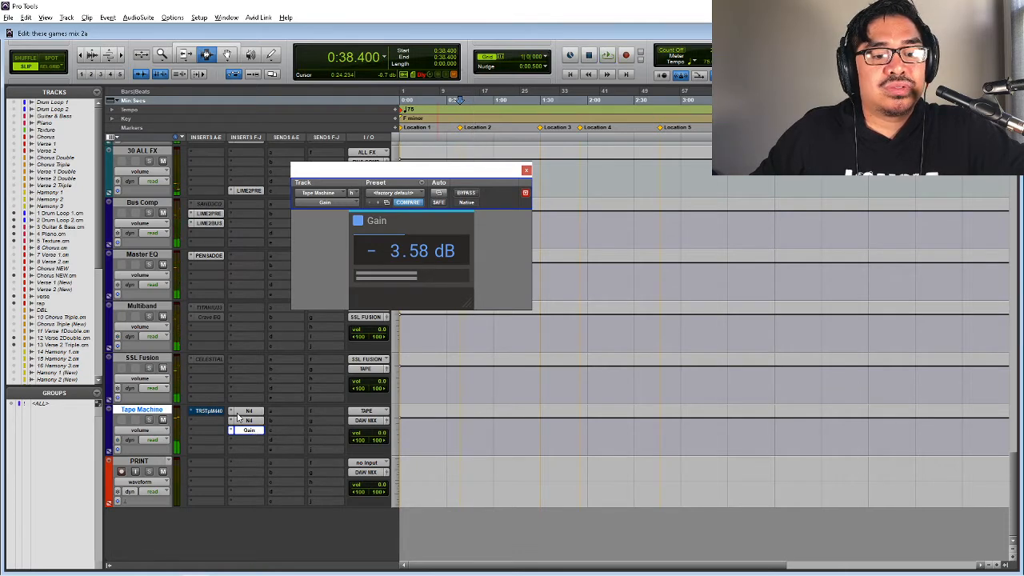
- Level-match the N4 chain by auditioning it bypassed and active, setting the Gain plug-in to -3.84 dB
ctrl+click(235, 416)
key(space)
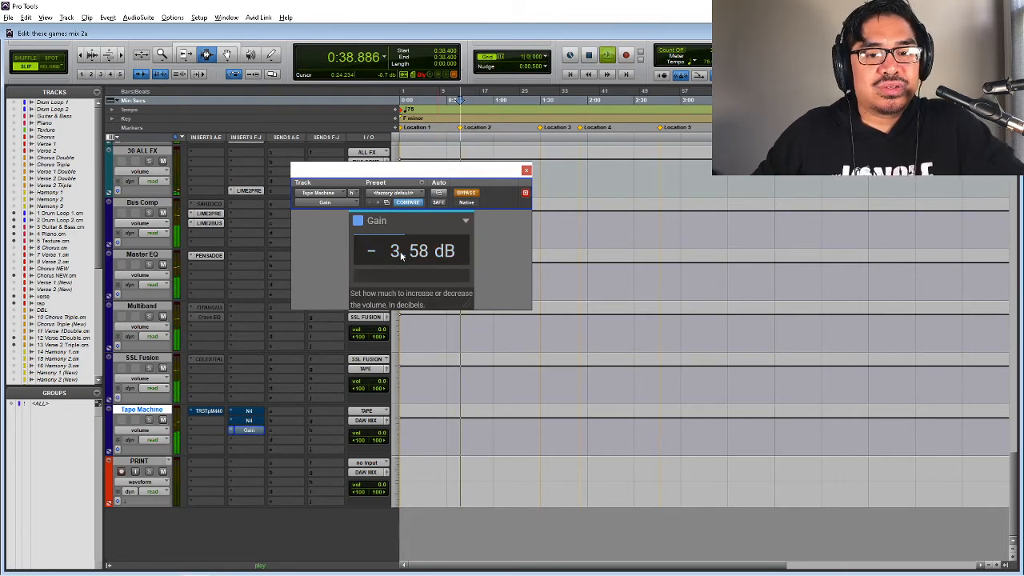
drag(395, 255, 395, 255)
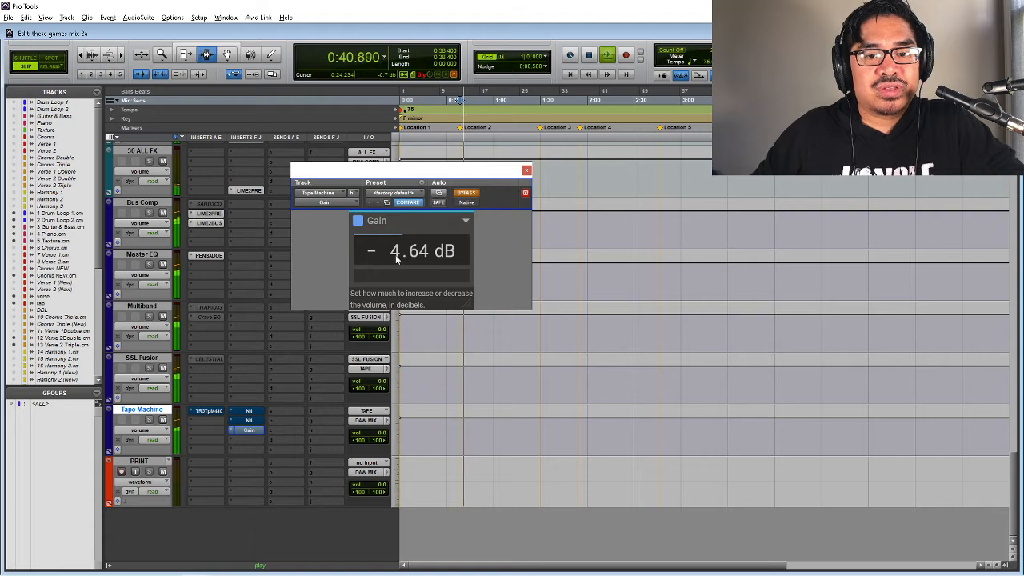
key(space)
key(shift+a)
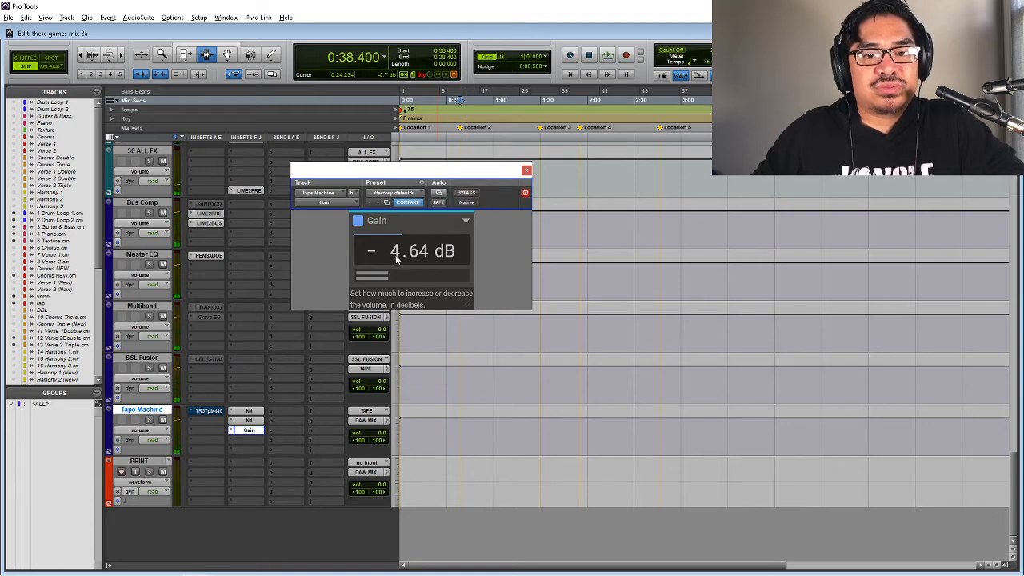
key(space)
drag(395, 254, 395, 254)
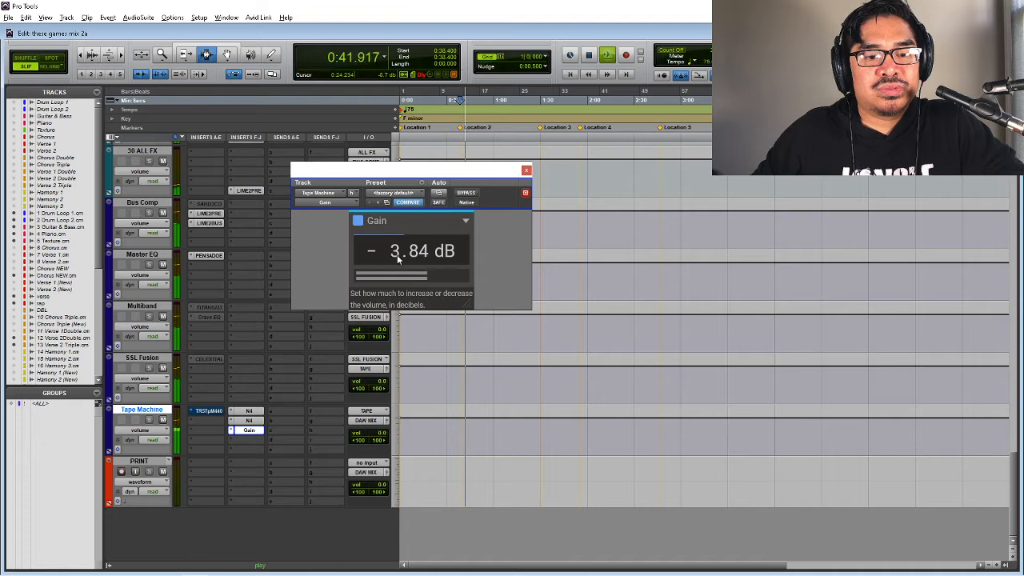
key(space)
- Audition the mix from 0:38.400, swapping bypass between Tape Machine 440 and the two N4s with Gain
key(ctrl+shift+b)
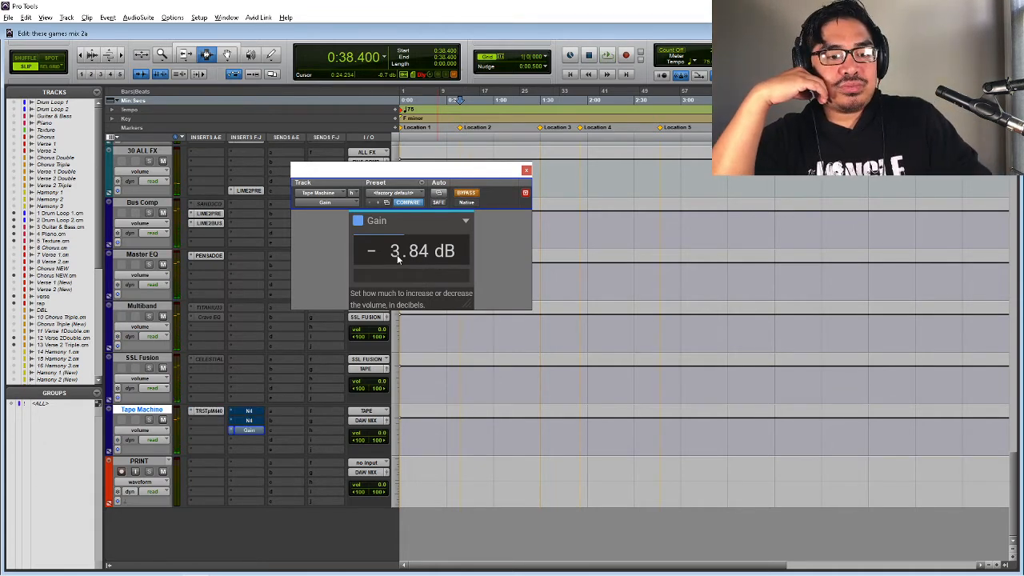
key(space)
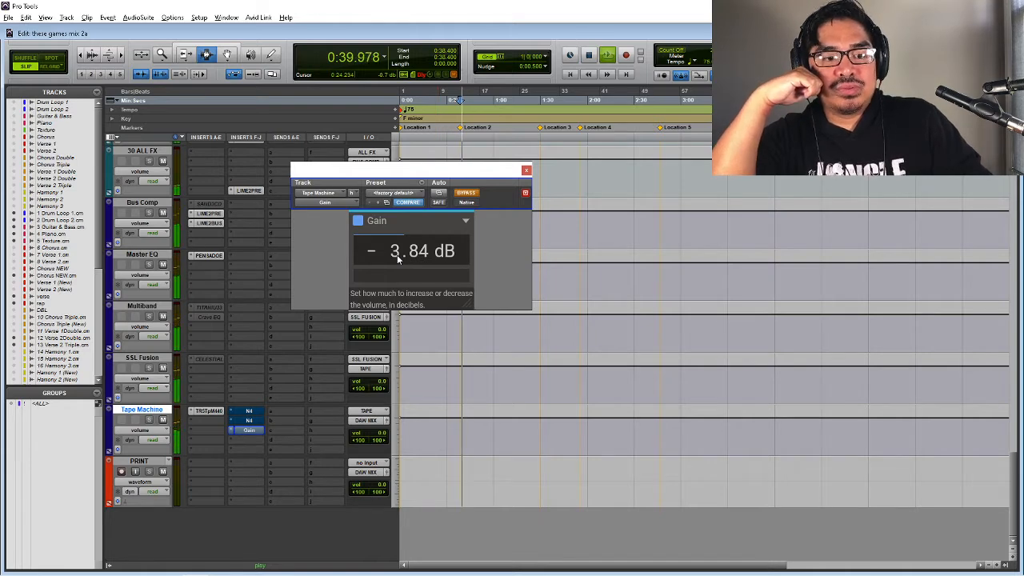
key(space)
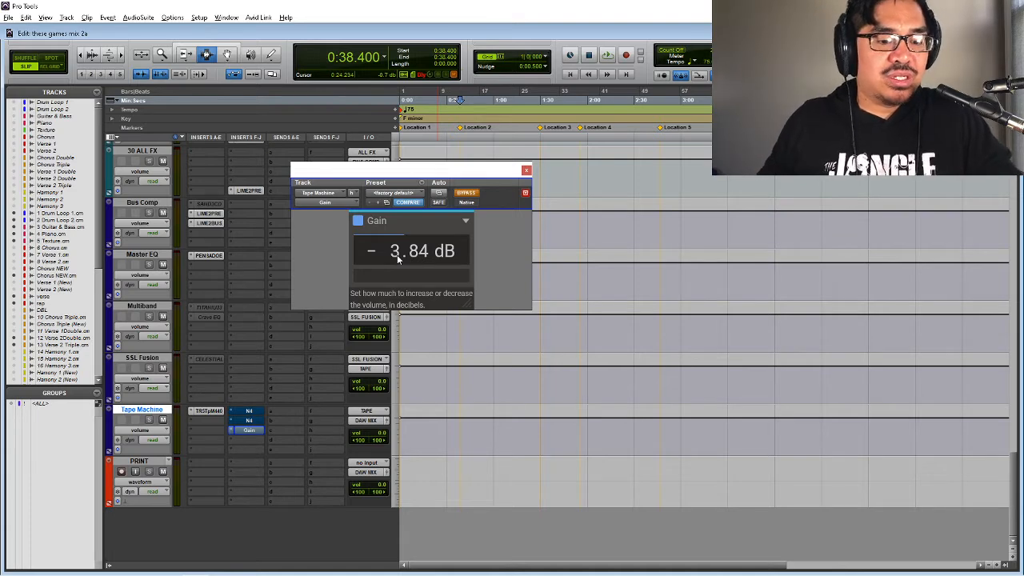
key(space)
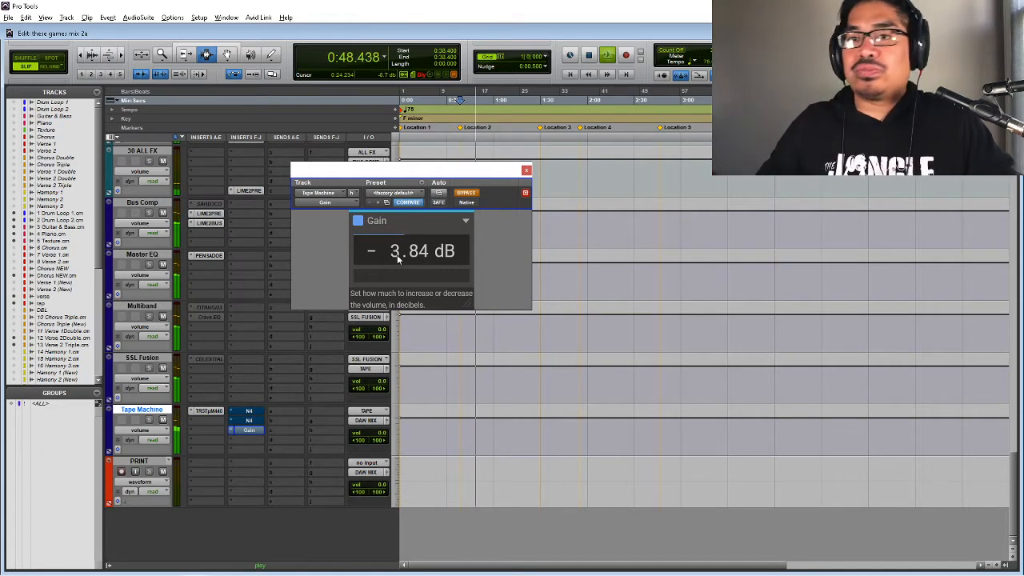
key(space)
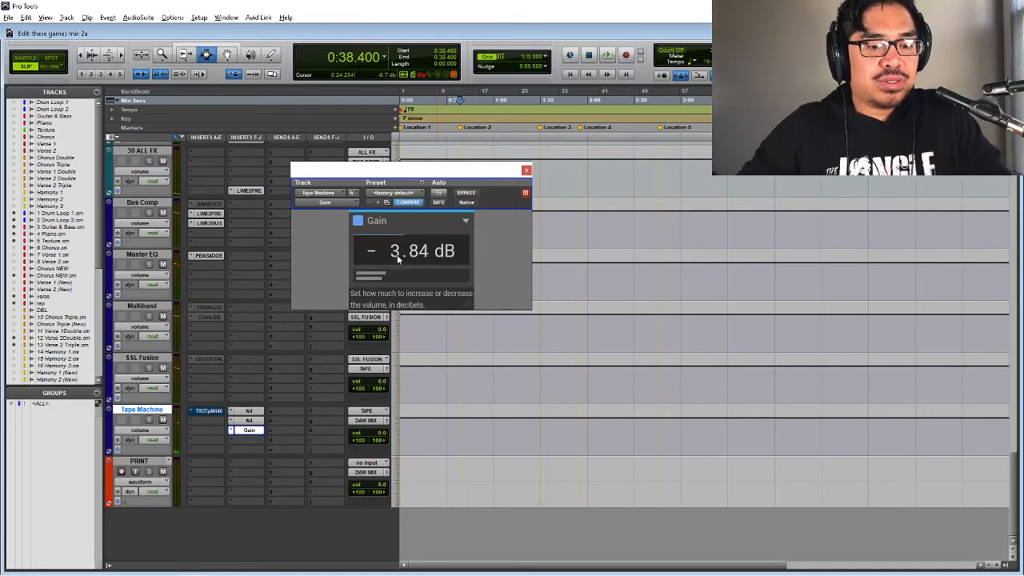
key(space)
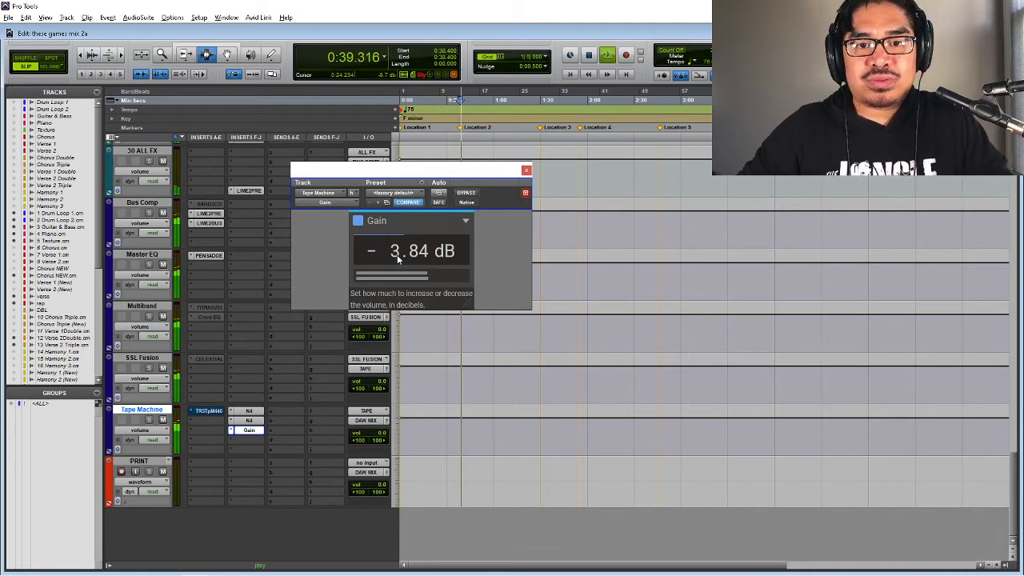
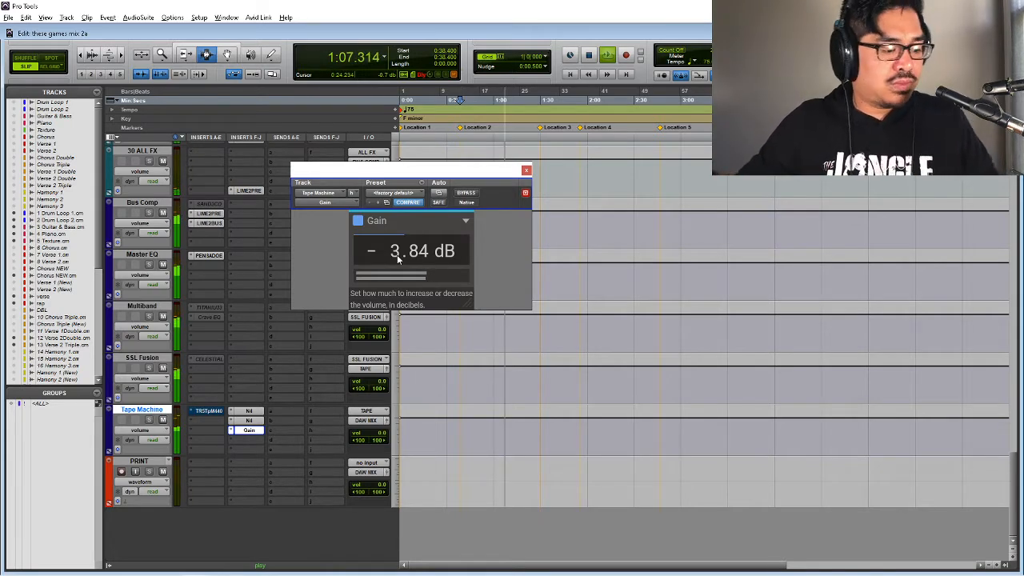
key(space)
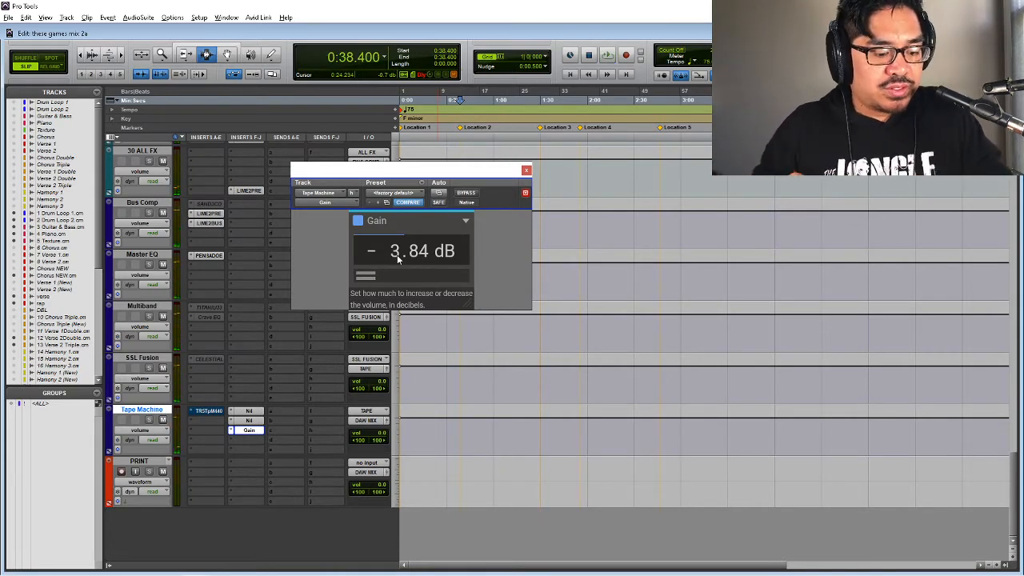
key(shift+a)
key(space)
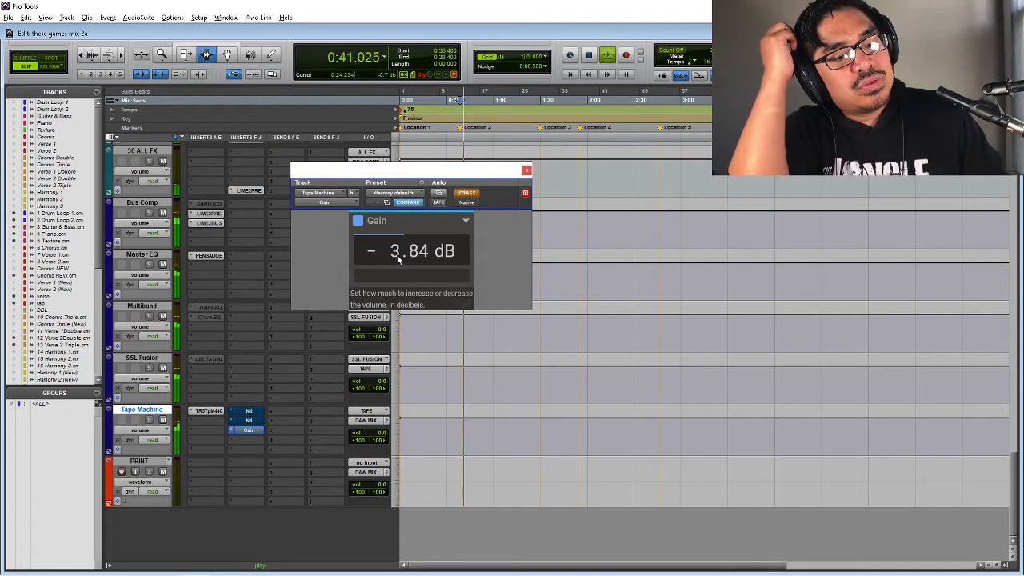
- Open the Tape Machine 440 and first N4 windows and arrange them so both are visible during playback
click(209, 410)
drag(411, 172, 441, 96)
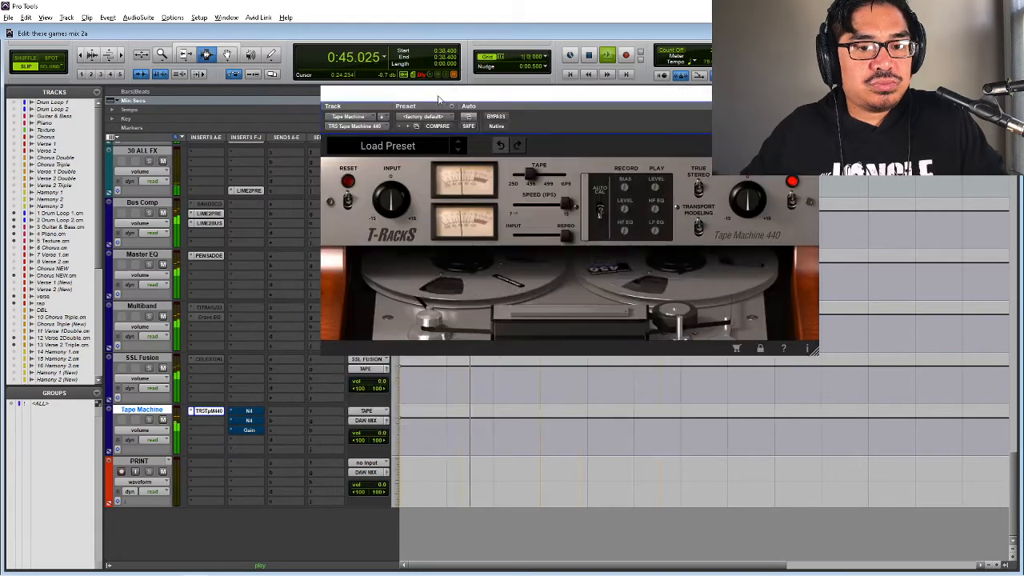
click(252, 413)
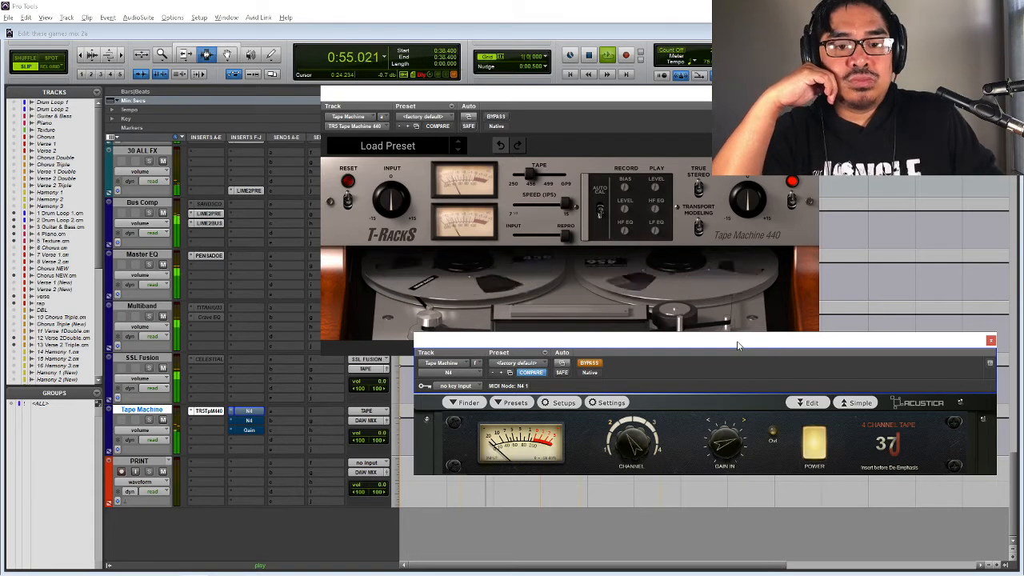
- Compare the N4 chain with Tape Machine 440 again with both windows open, finishing with the N4s and Gain active
key(space)
key(shift+2)
key(shift+3)
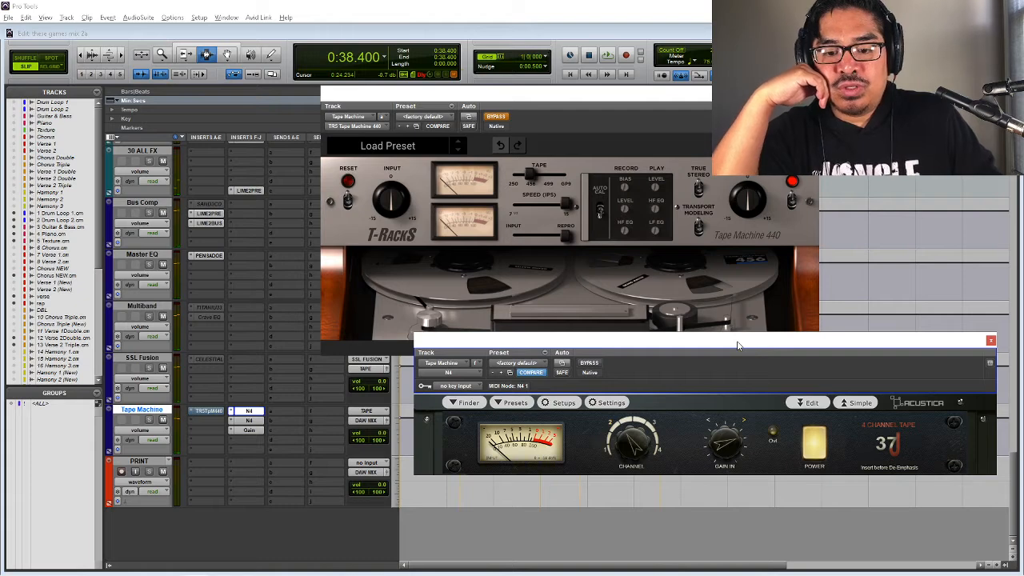
key(space)
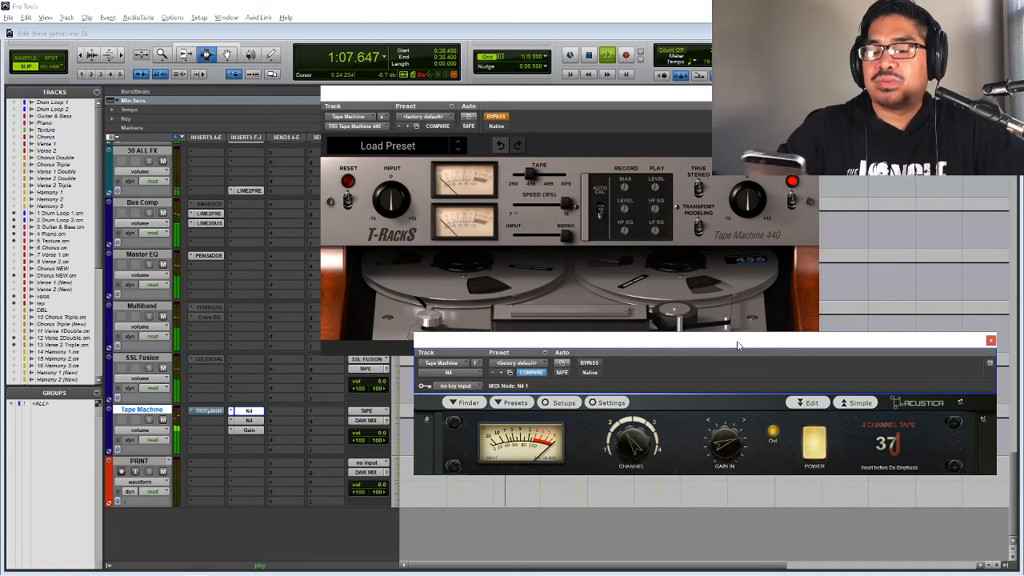
key(space)
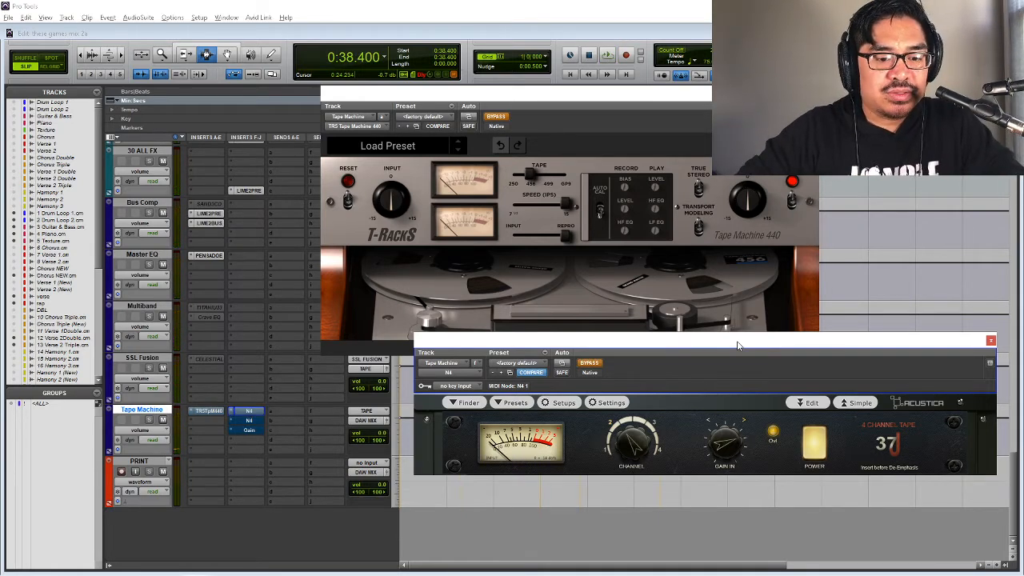
key(space)
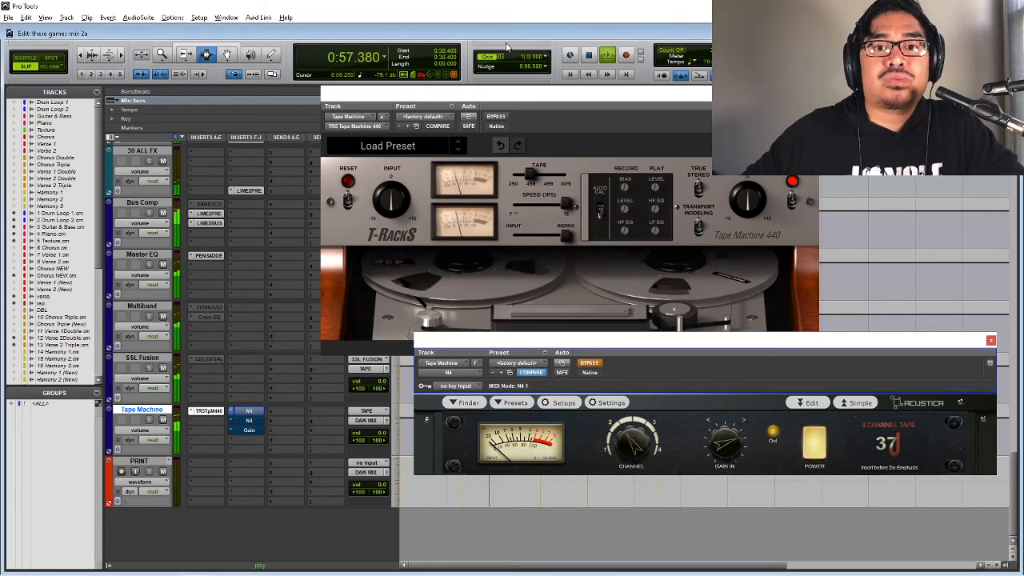
key(space)
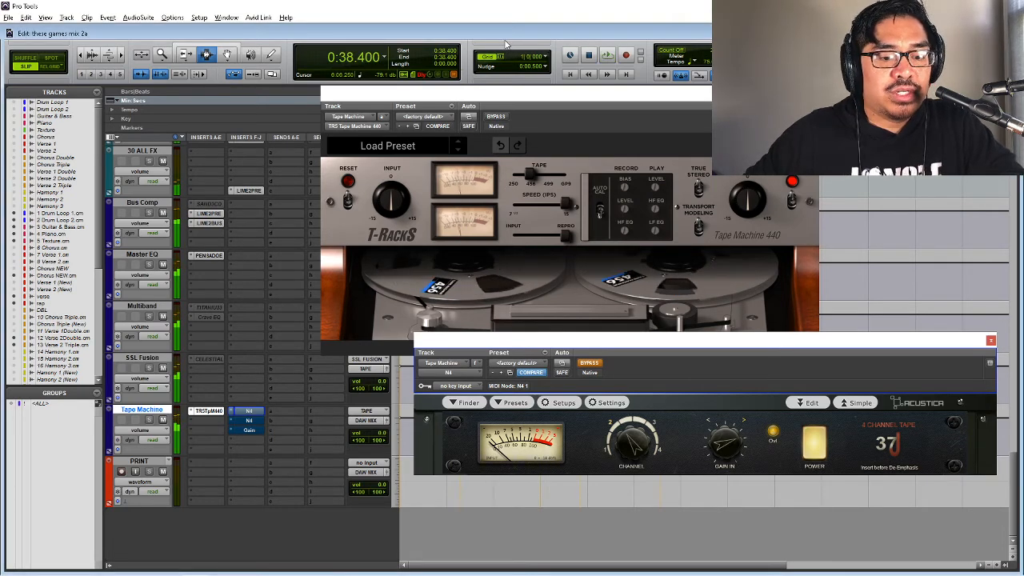
key(shift+a)
key(space)
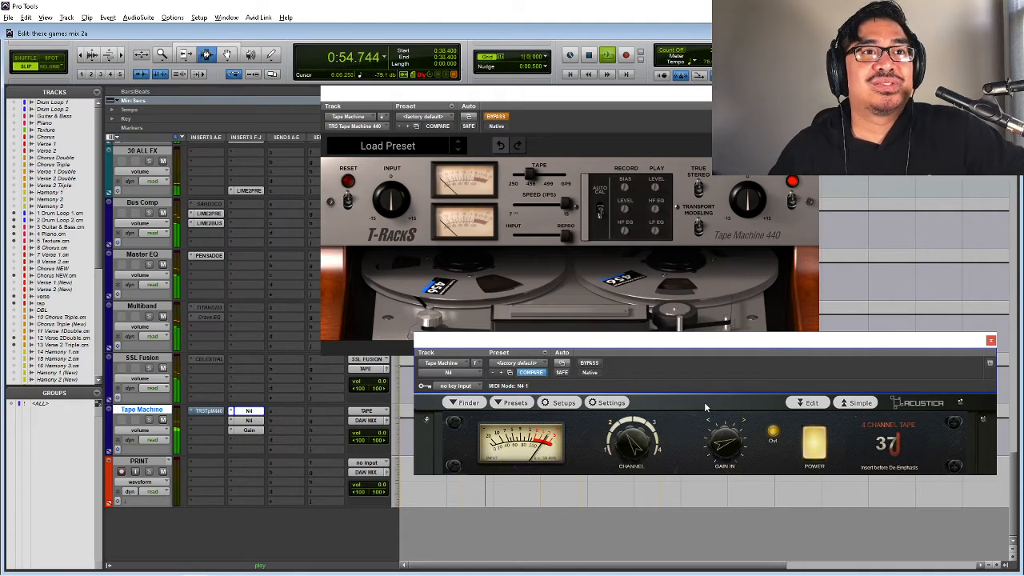
key(space)
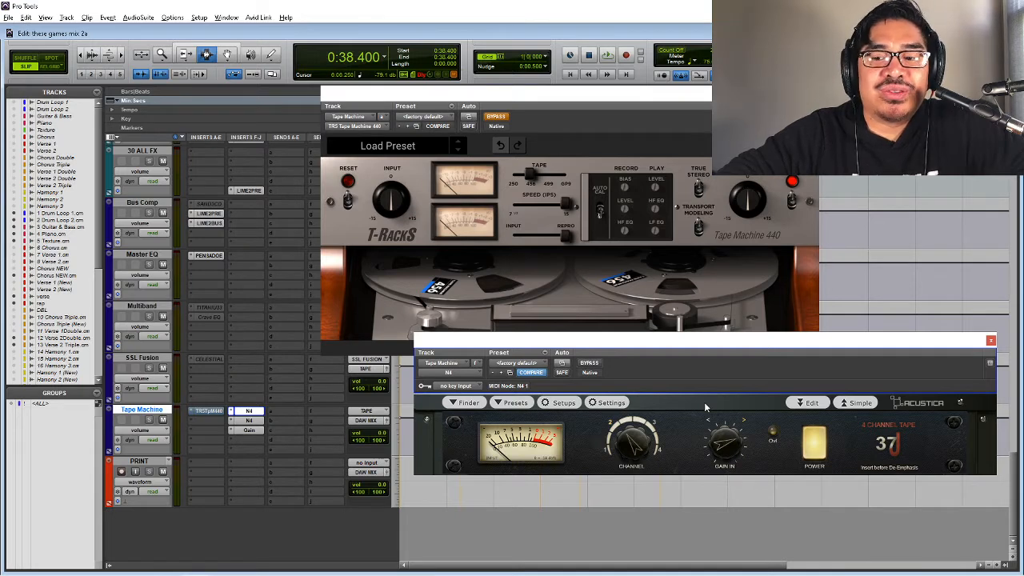
key(space)
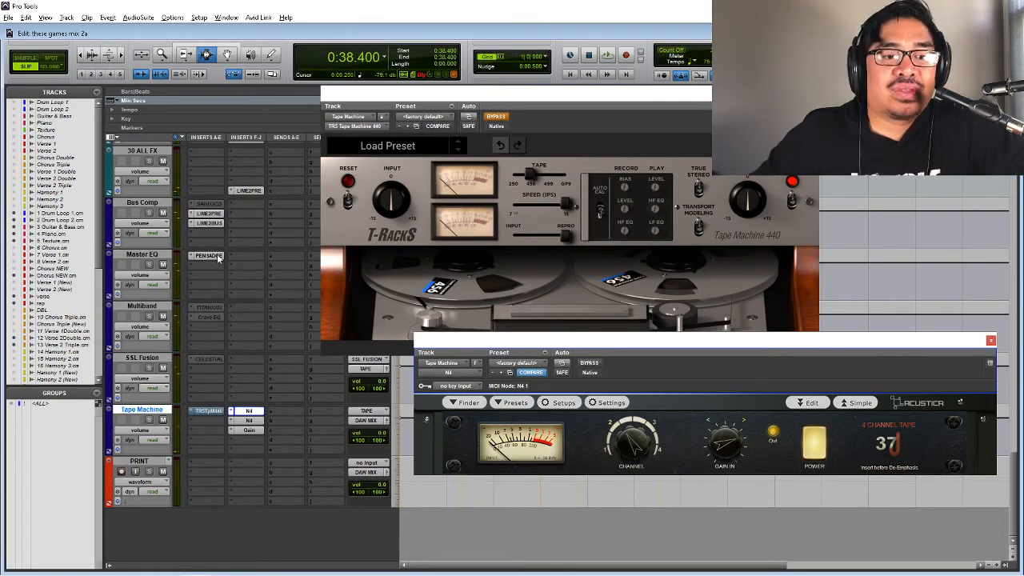
- Open the Pensado EQ on the Master EQ track and play the mix through it while reviewing its settings
click(207, 255)
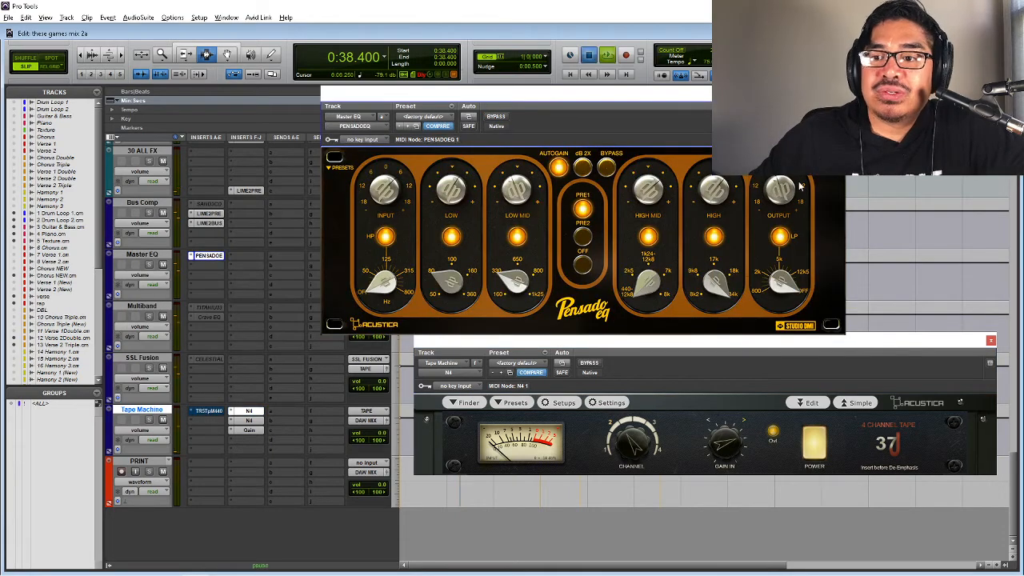
key(space)
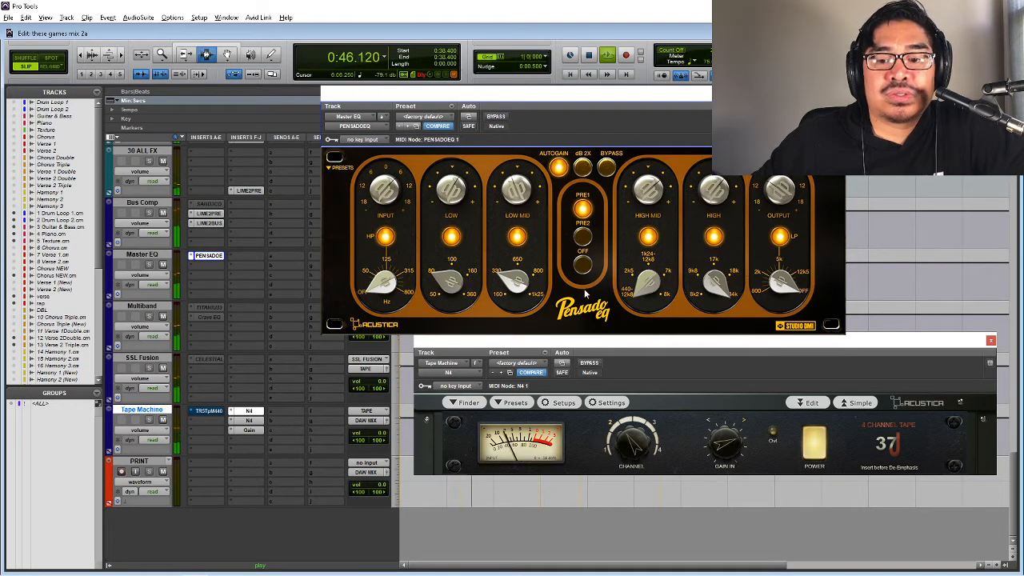
key(space)
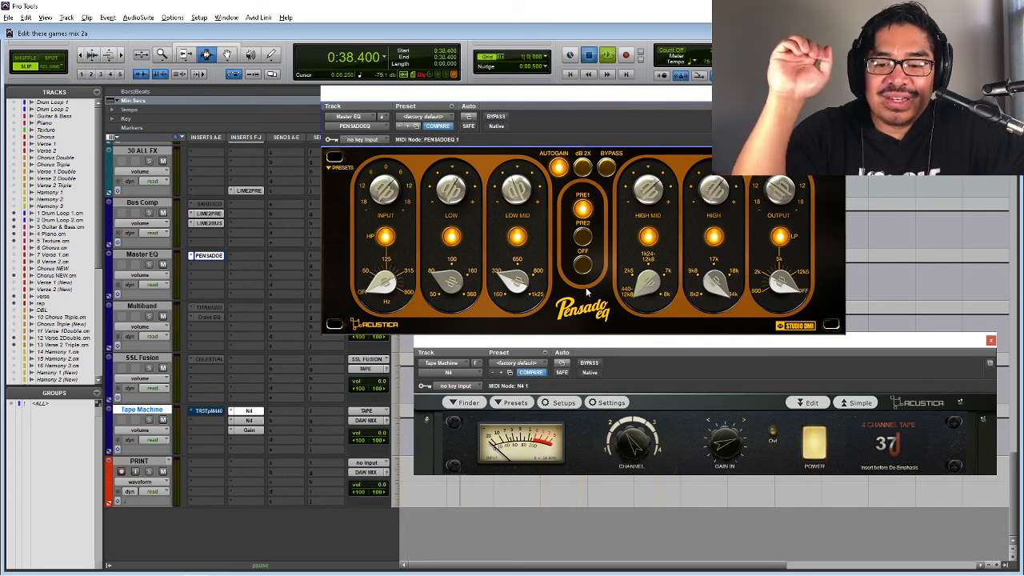
key(space)
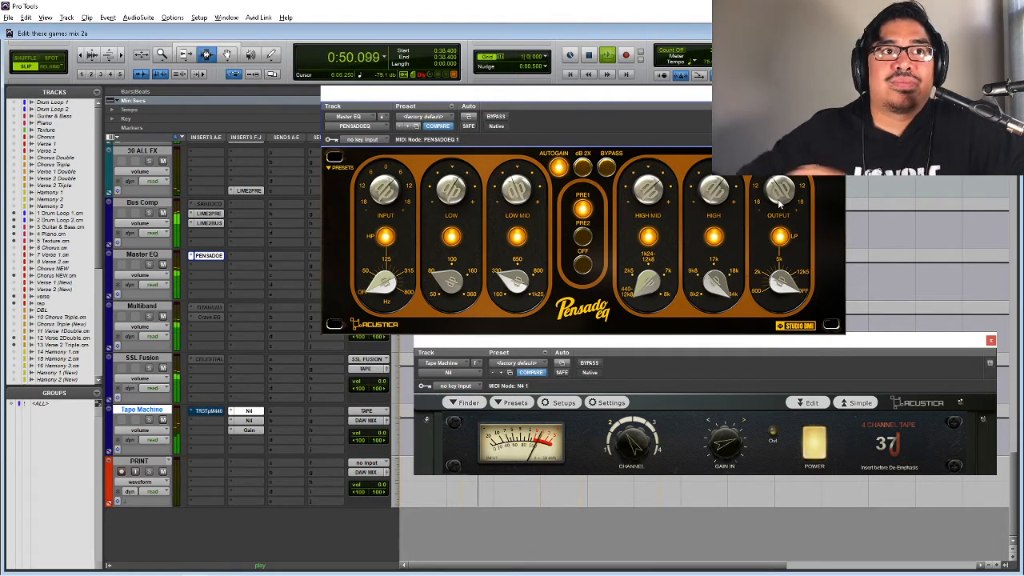
key(space)
- Bypass the Gain insert on Tape Machine and audition the mix through the two N4s without level compensation
right_click(250, 430)
click(287, 435)
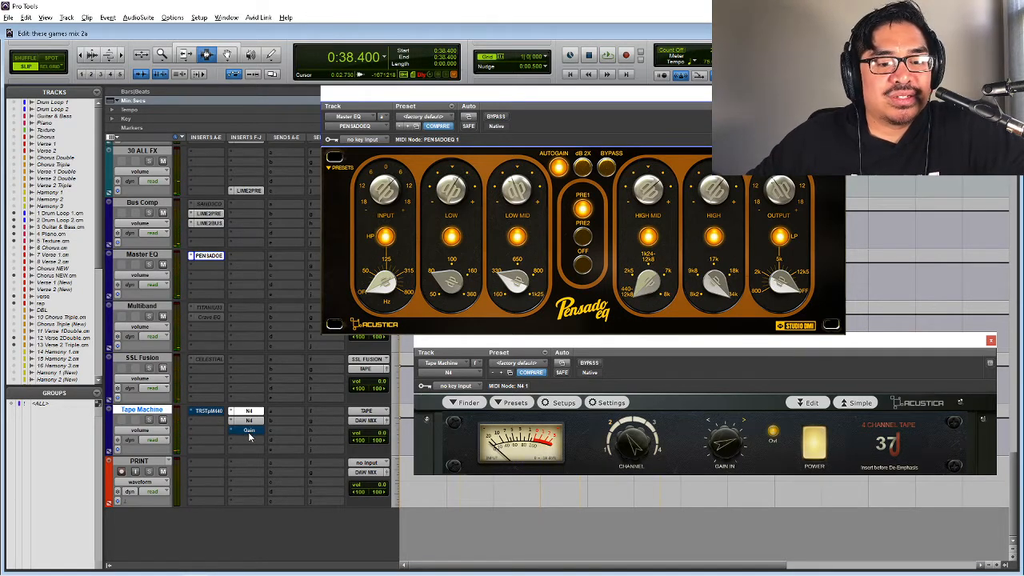
key(space)
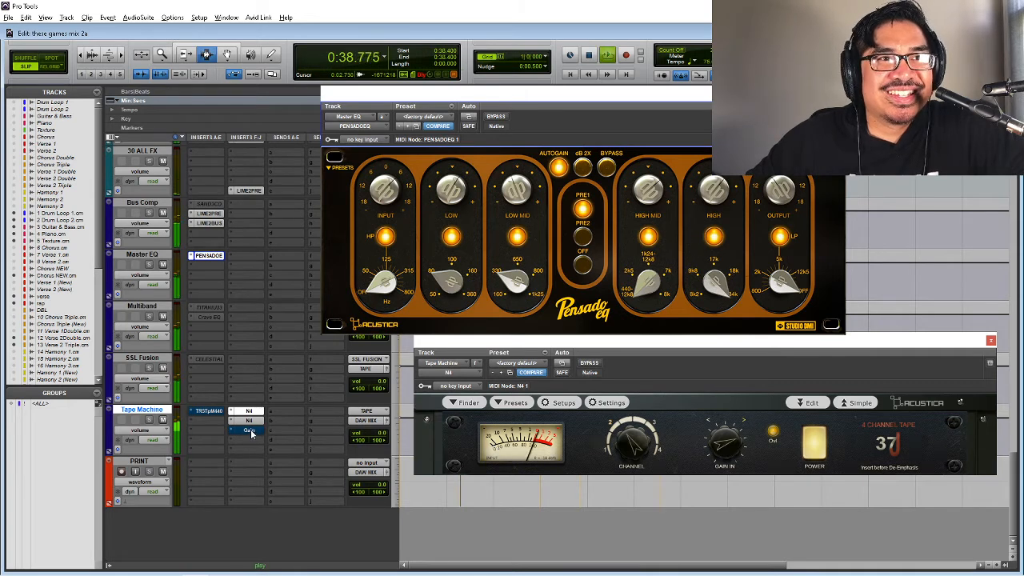
key(space)
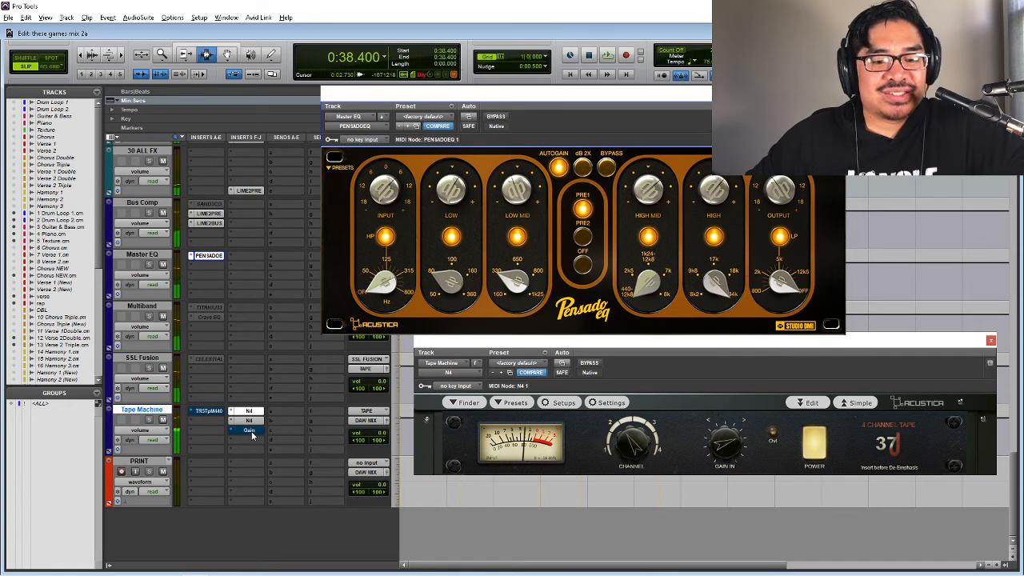
key(space)
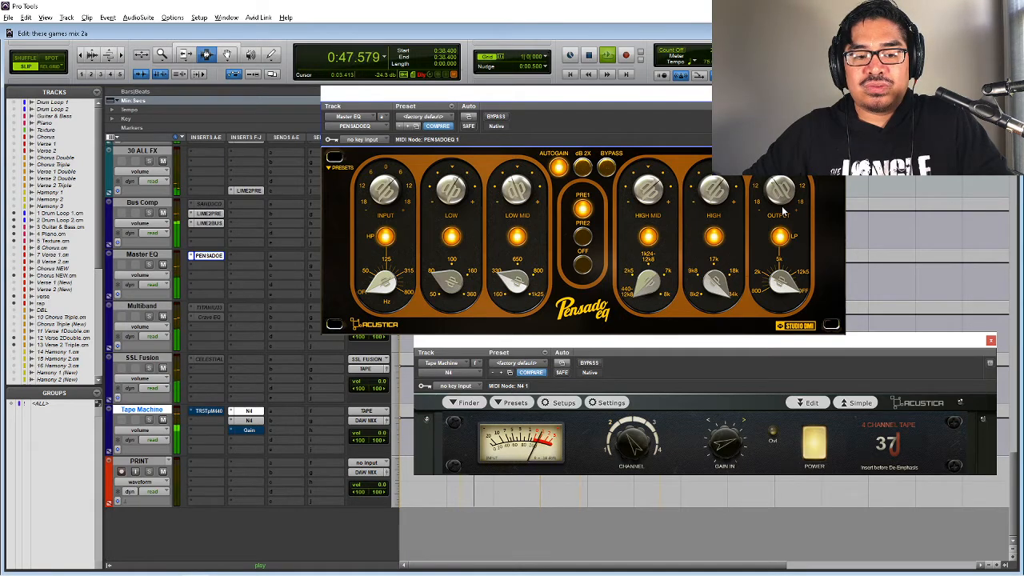
key(space)
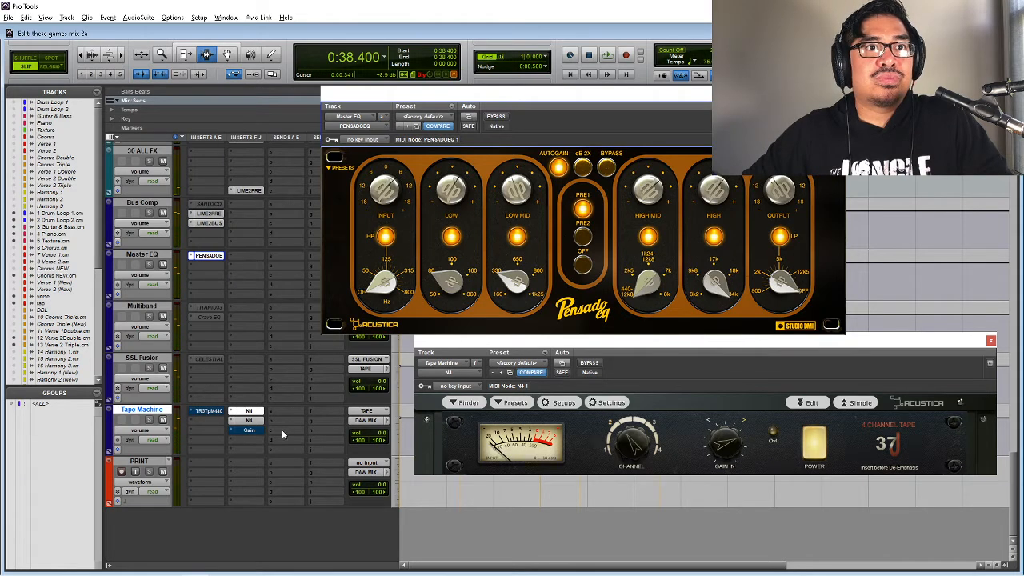
- Open the second N4 on the Tape Machine track to check its controls, close it, and audition the mix with Gain bypassed
click(254, 426)
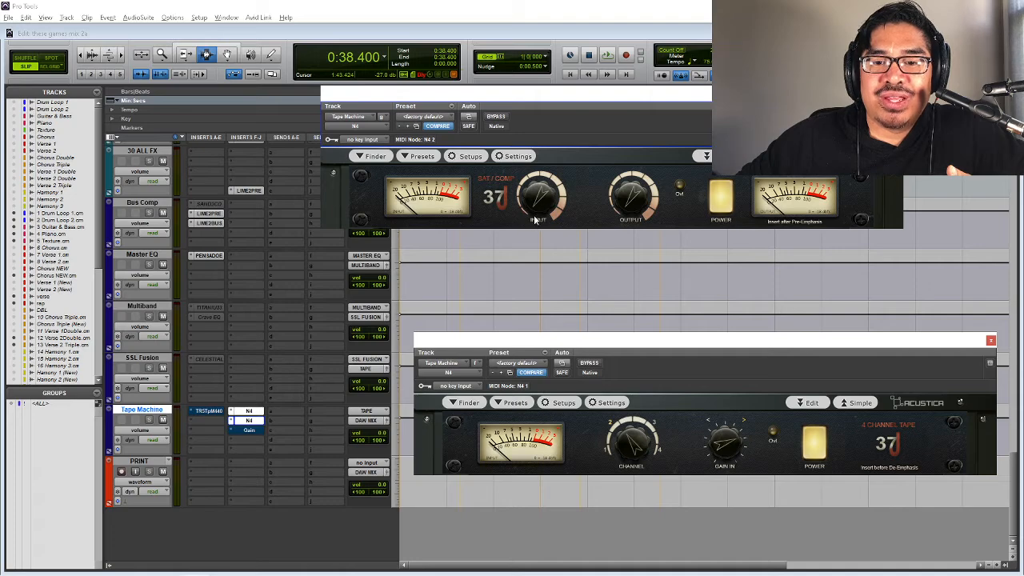
drag(544, 97, 473, 237)
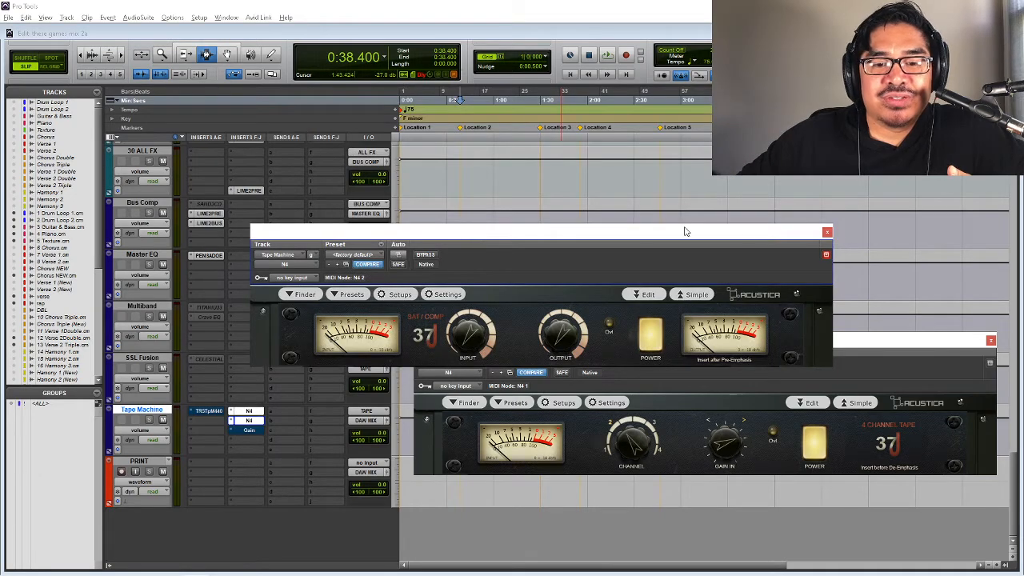
click(826, 234)
key(space)
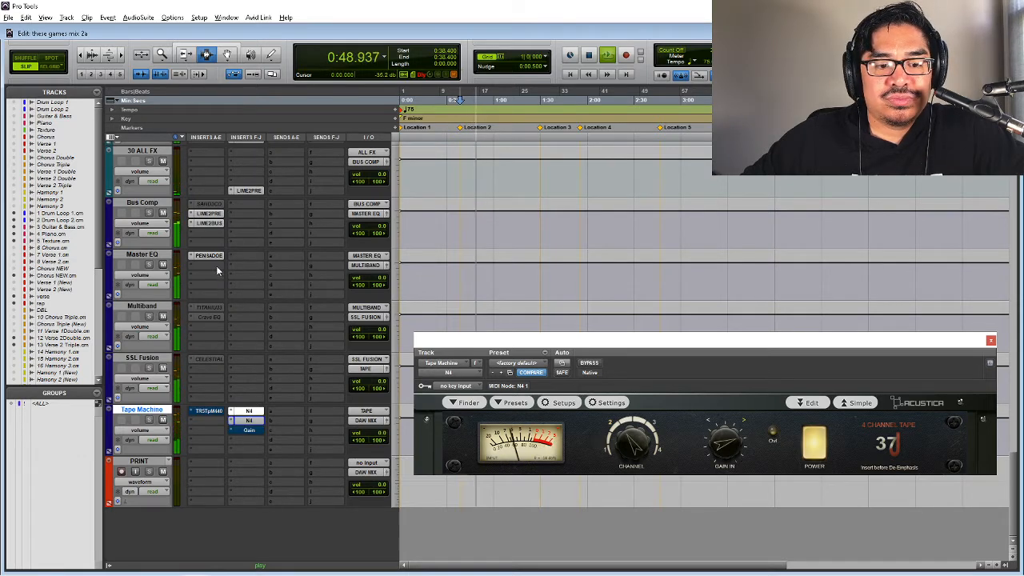
key(space)
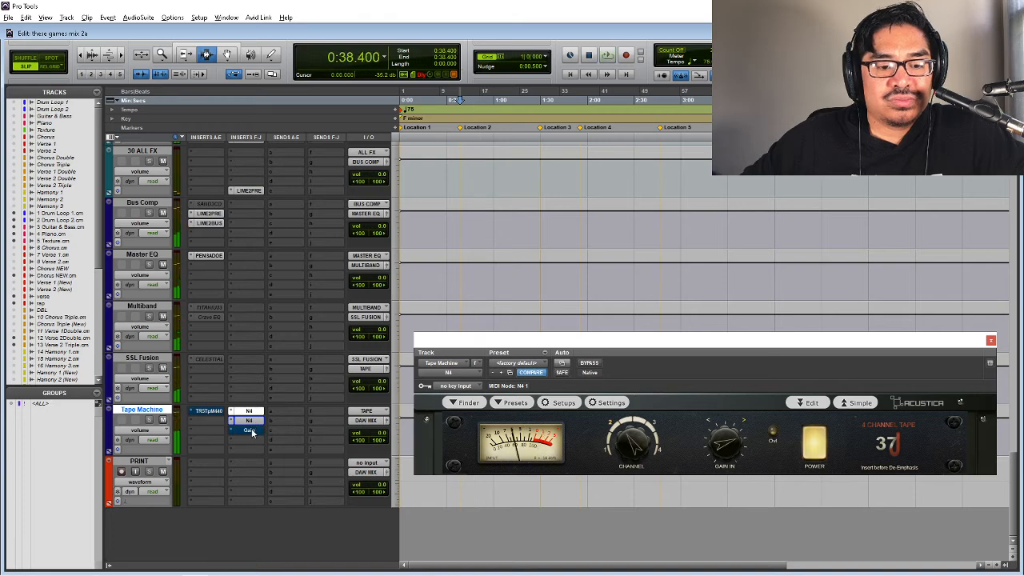
- Reorder the Tape Machine inserts so Gain sits in slot F ahead of the two N4s in slots G and H
drag(248, 442, 248, 441)
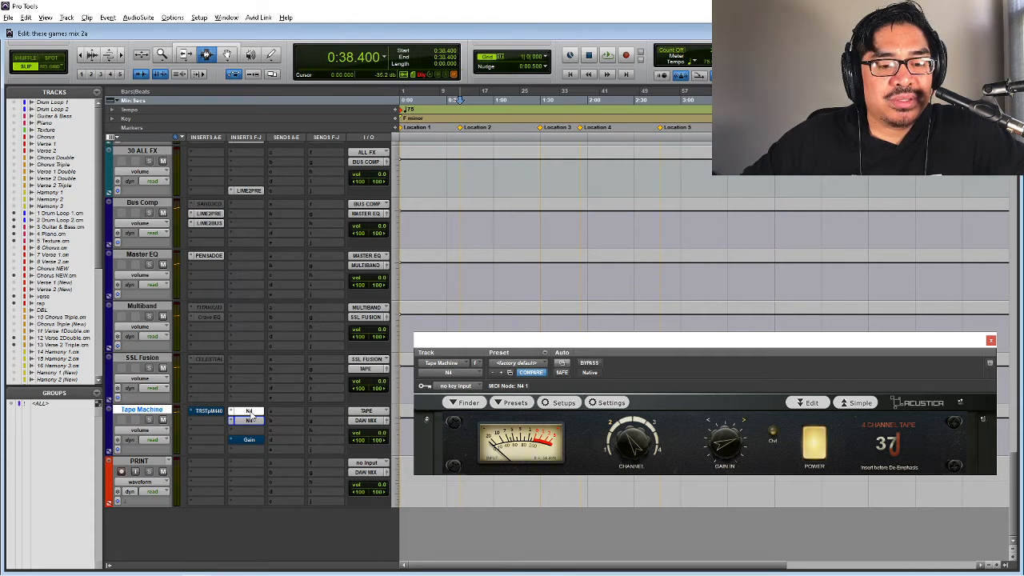
drag(249, 414, 251, 430)
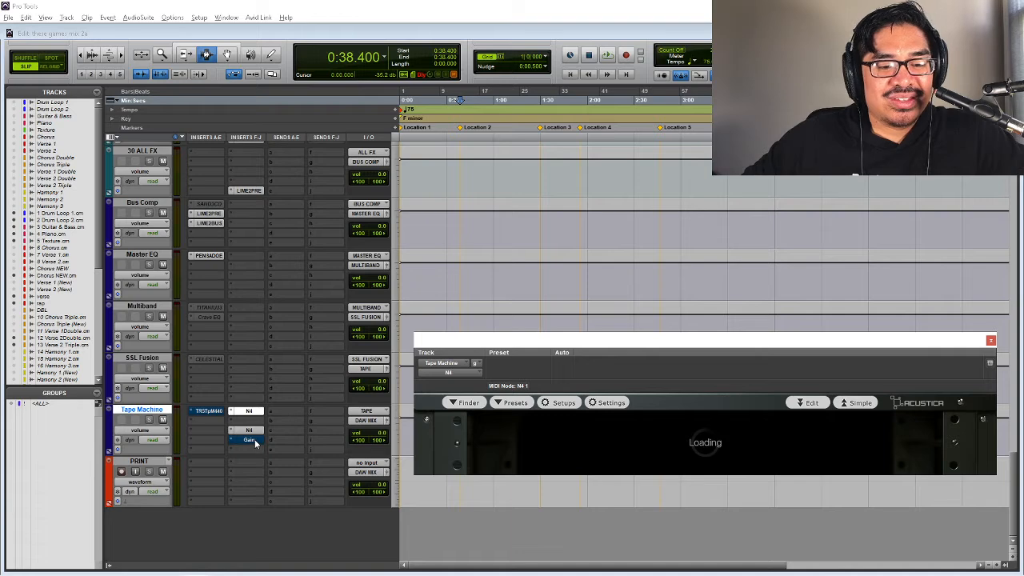
click(209, 256)
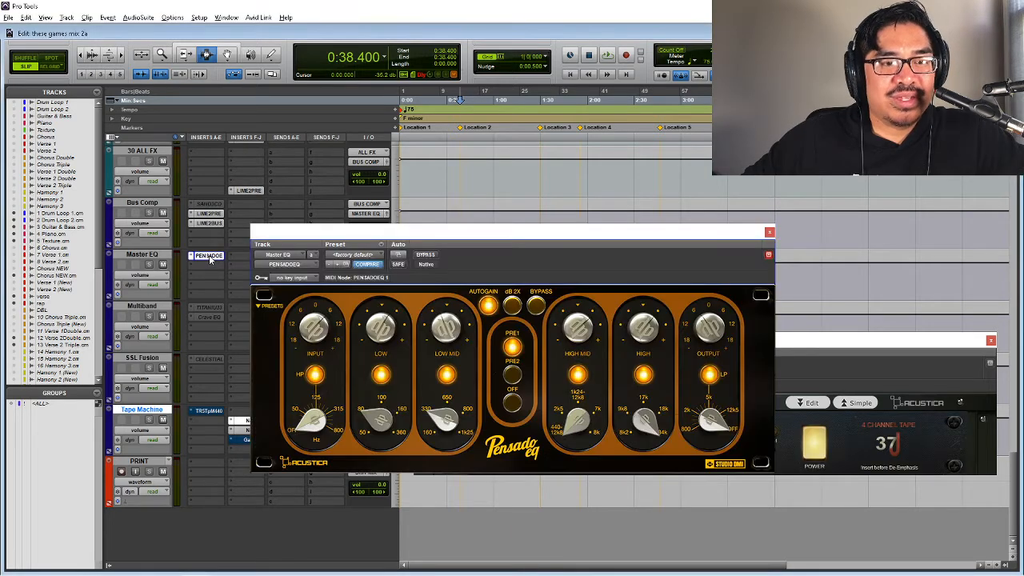
click(769, 232)
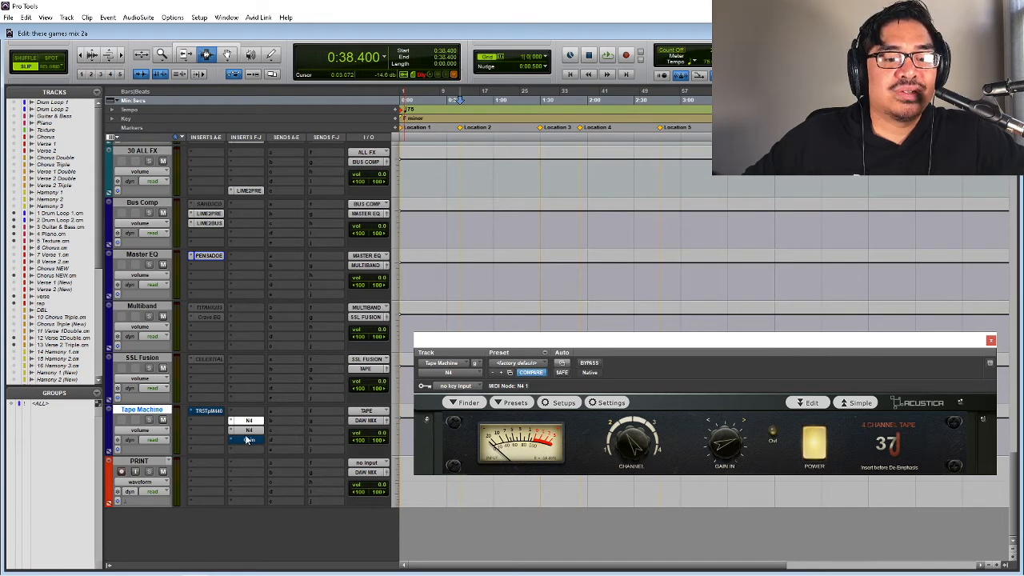
drag(249, 441, 246, 413)
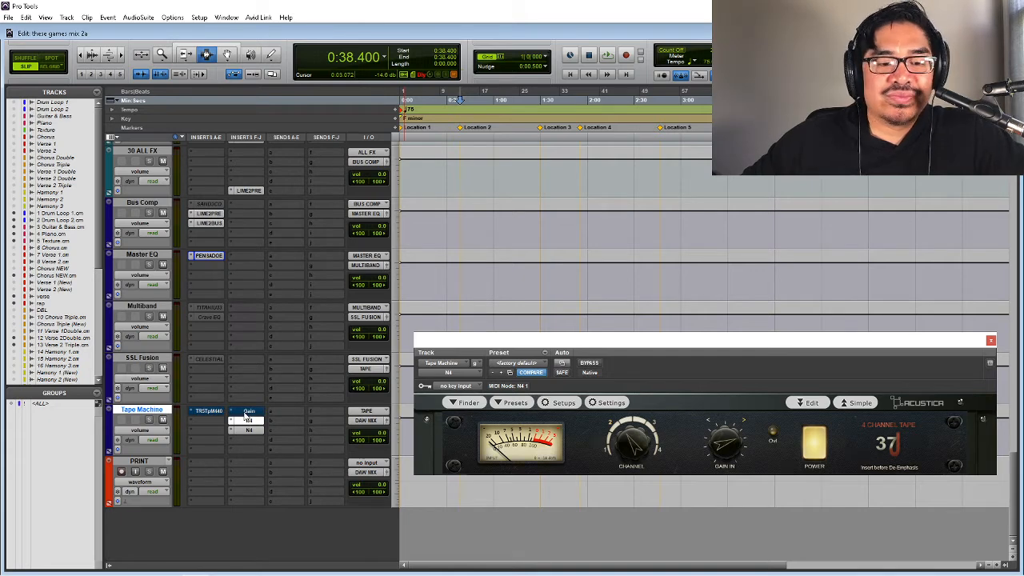
- Reactivate the Gain insert before the N4s and set it to -4.20 dB while the mix plays
click(246, 413)
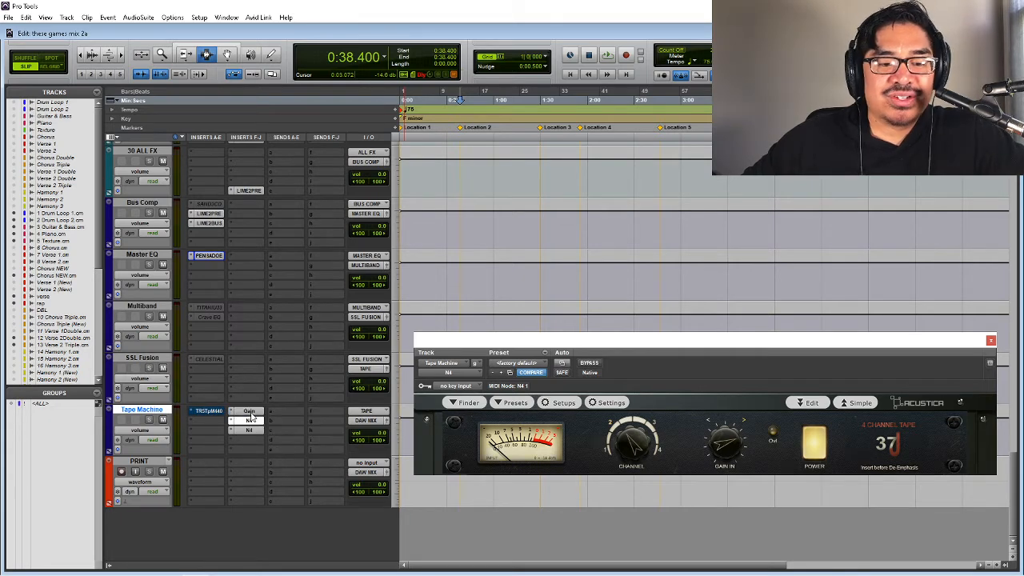
click(248, 413)
key(space)
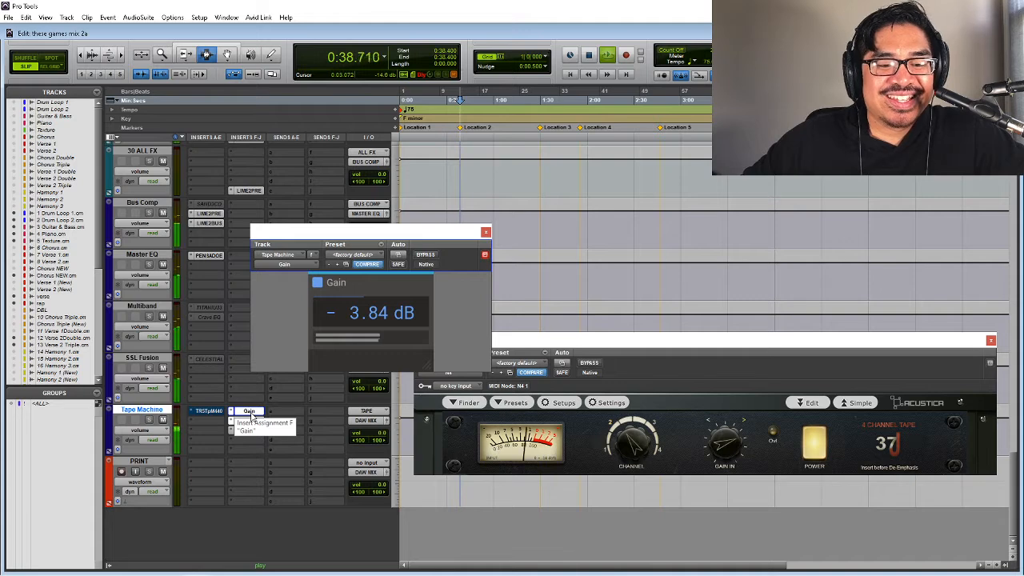
drag(385, 319, 385, 326)
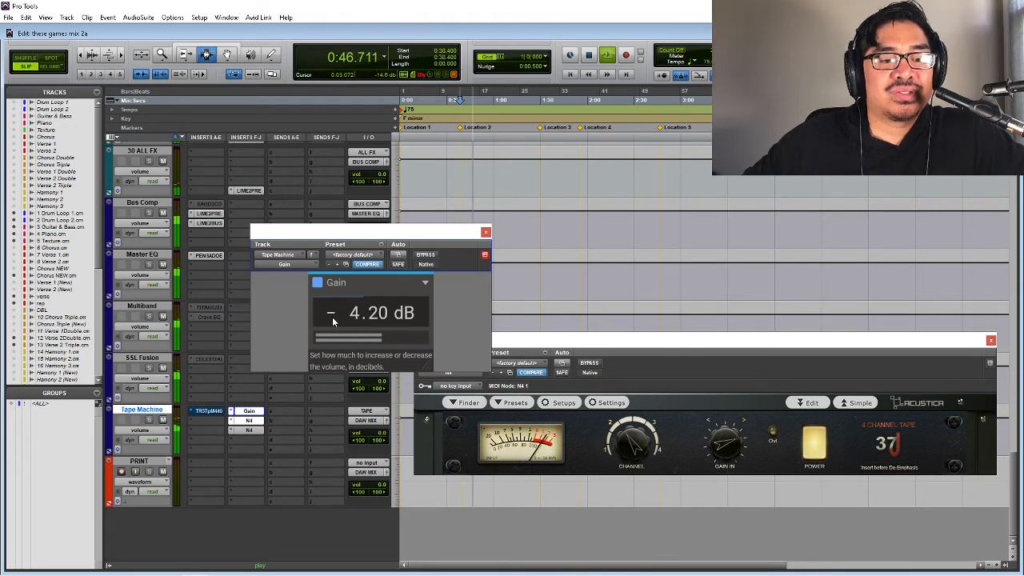
key(space)
- Compare Tape Machine 440 with the Gain and N4 chain during playback, finish with the N4 chain active, and close the Gain window
click(156, 410)
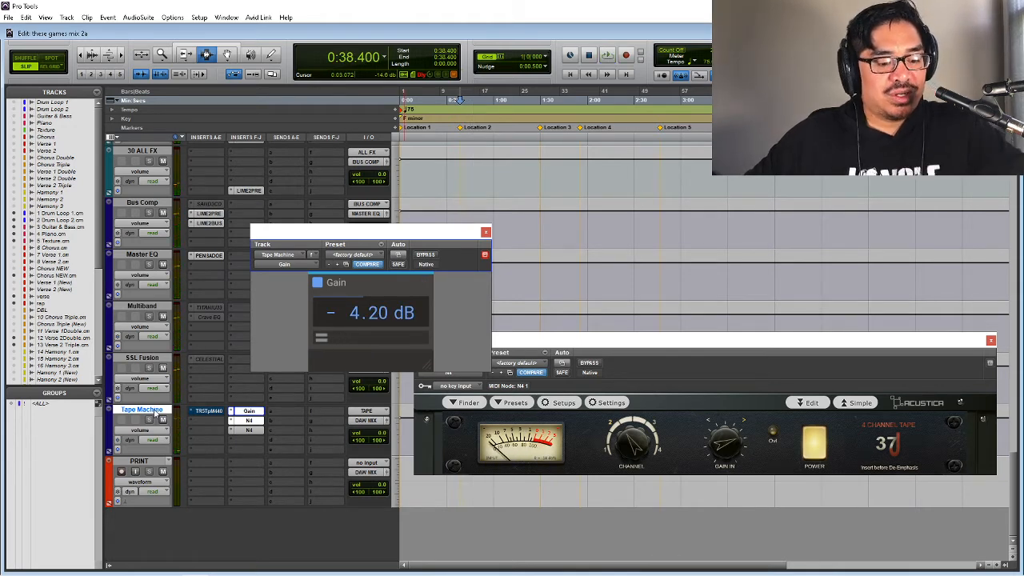
key(shift+3)
key(shift+2)
key(space)
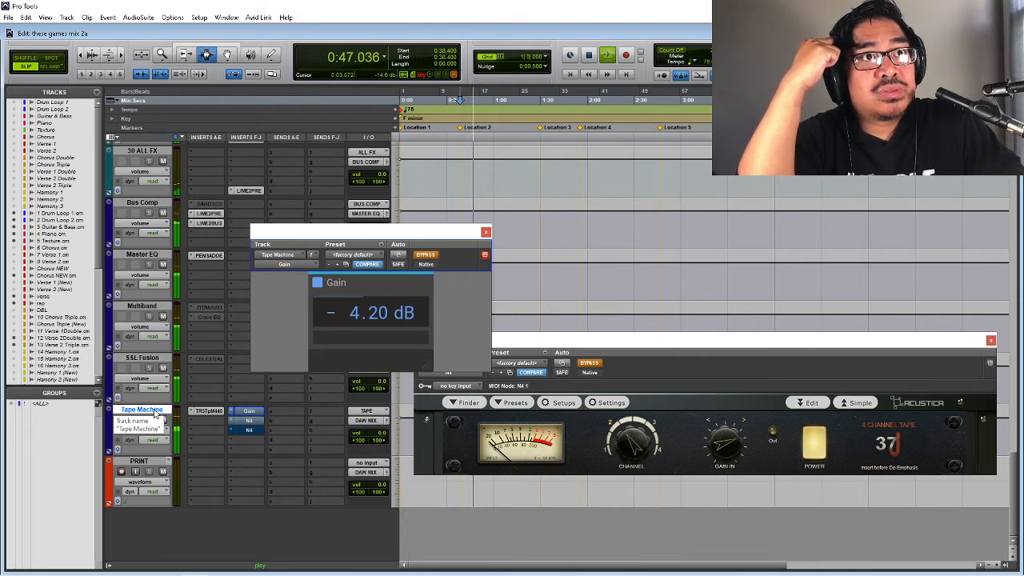
key(space)
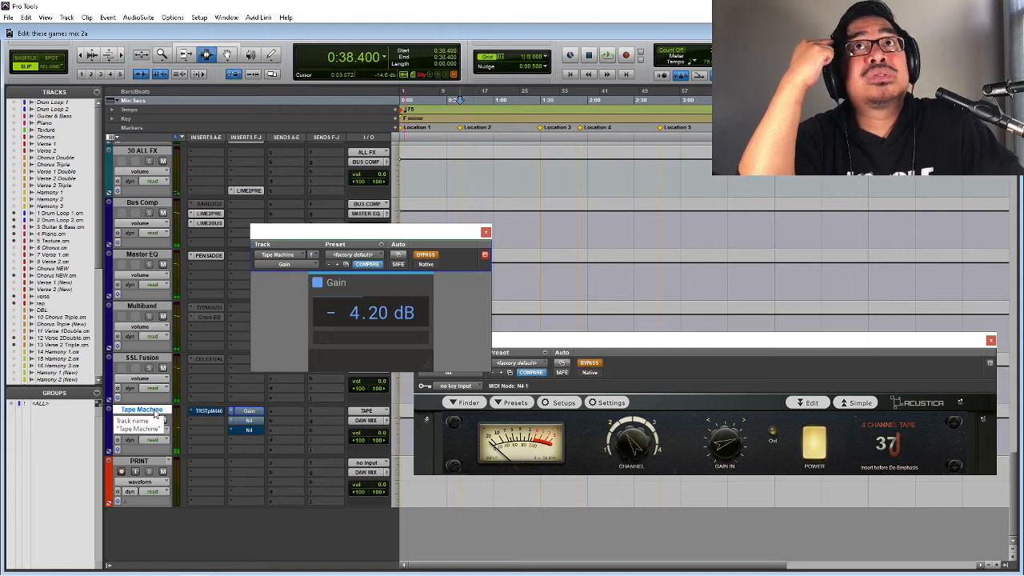
key(space)
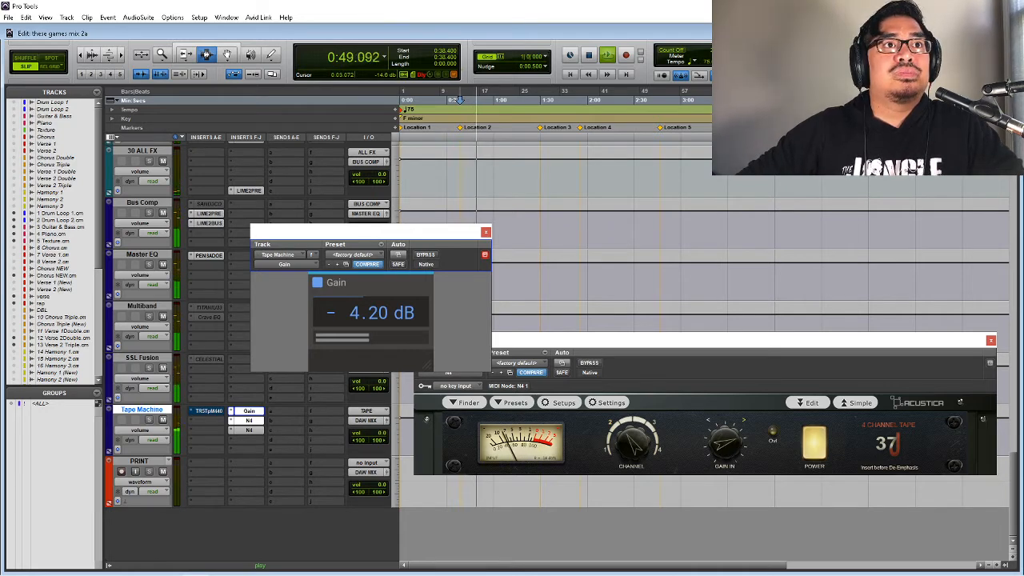
key(space)
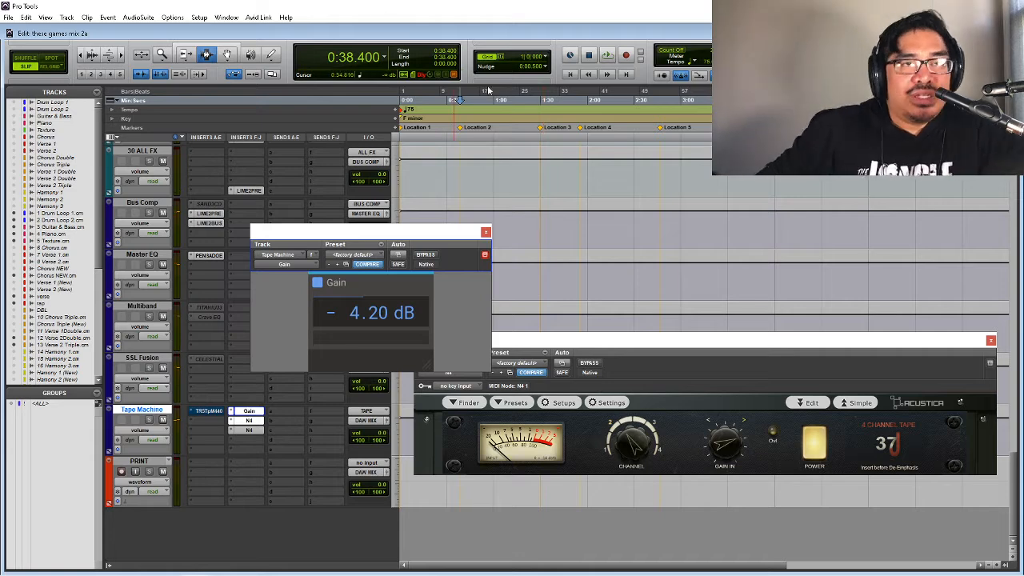
click(486, 232)
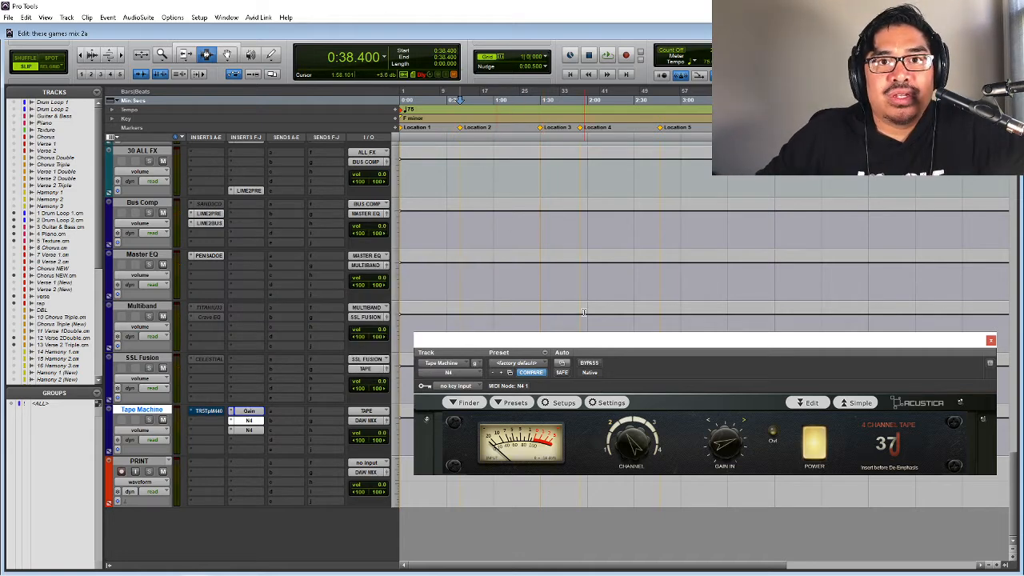
- Open the LIME2PRE preamp on the Bus Comp track to review its settings, and close it
scroll(301, 396, up, 3)
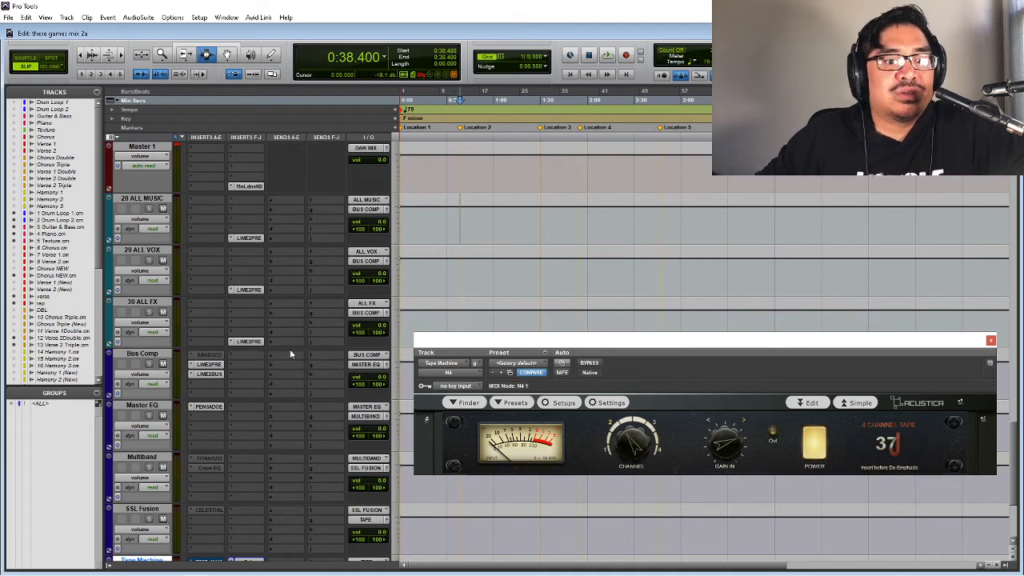
click(208, 364)
click(207, 384)
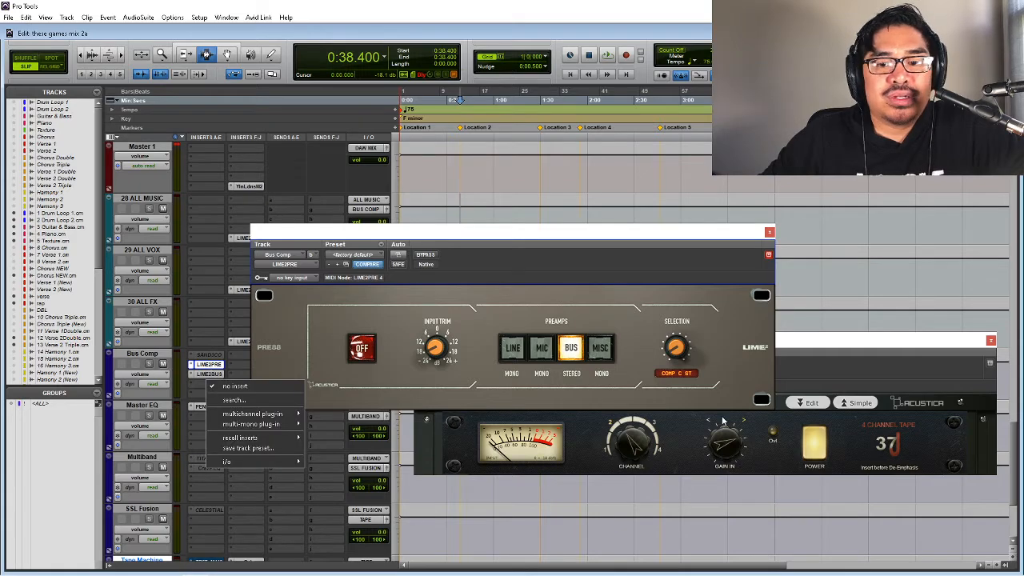
click(813, 265)
click(768, 232)
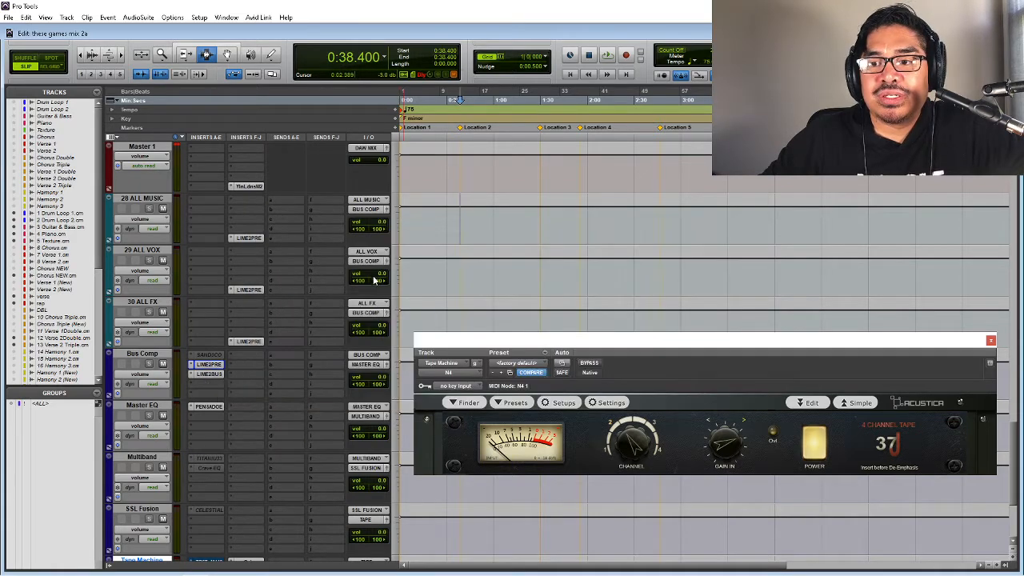
- Remove the Tape Machine 440 insert from the Tape Machine track and close the N4 window
scroll(237, 326, down, 3)
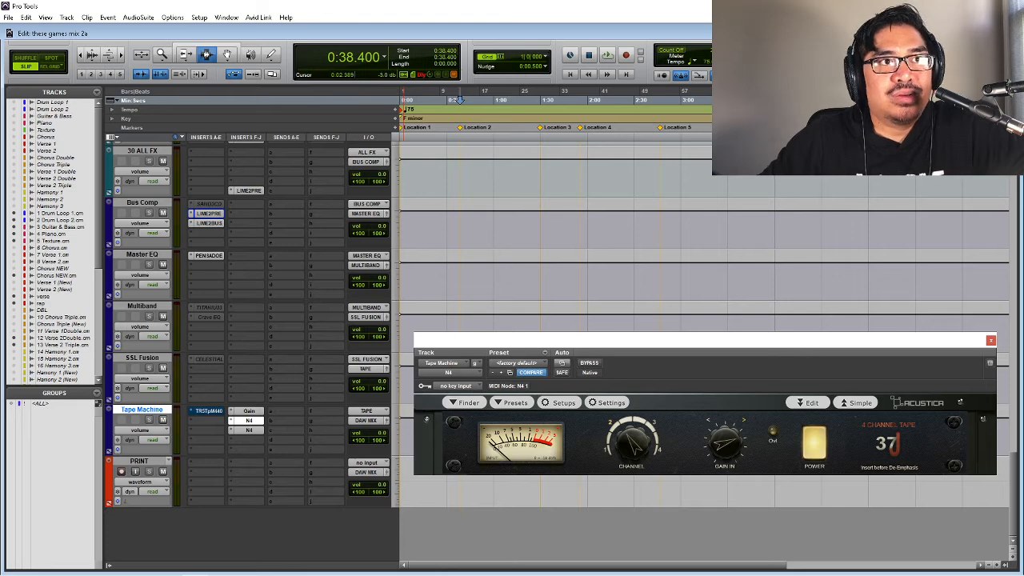
click(197, 414)
click(210, 419)
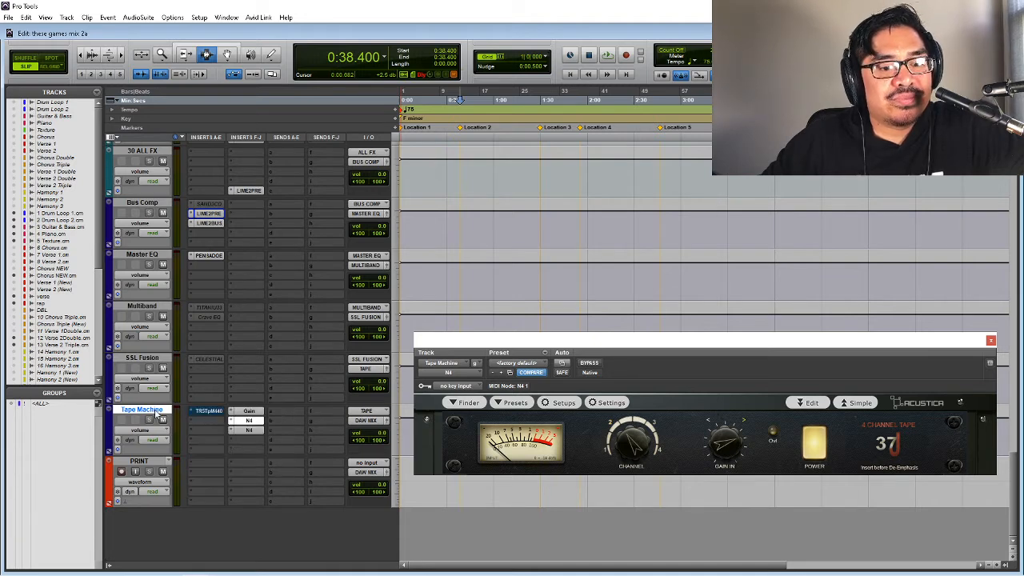
click(197, 414)
click(168, 414)
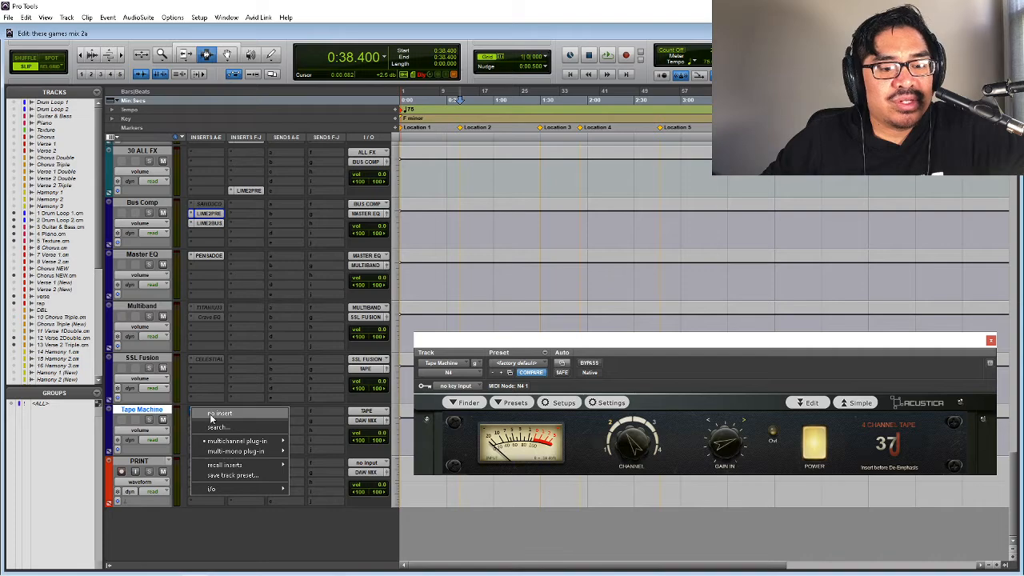
key(Escape)
drag(614, 354, 478, 355)
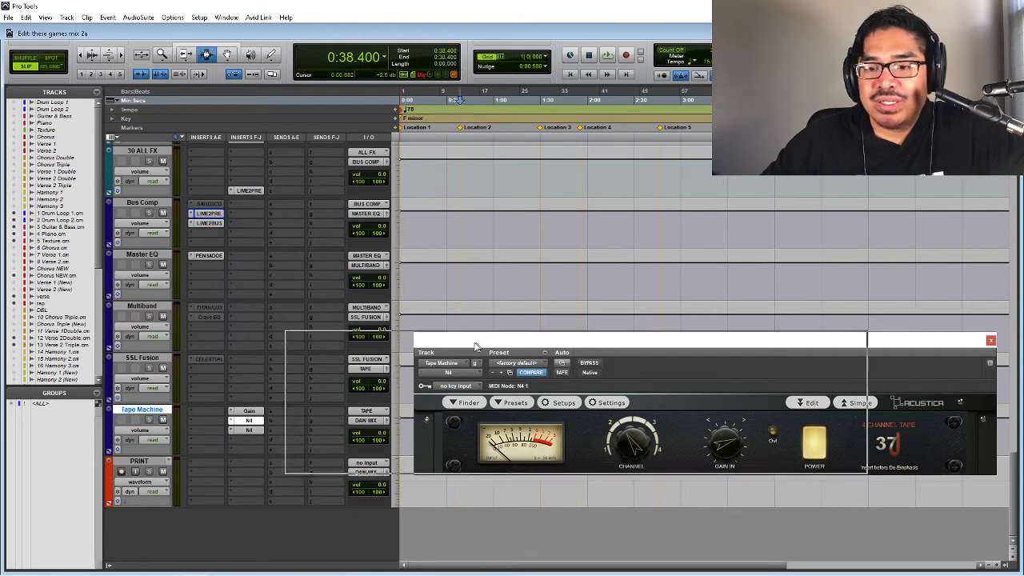
click(855, 340)
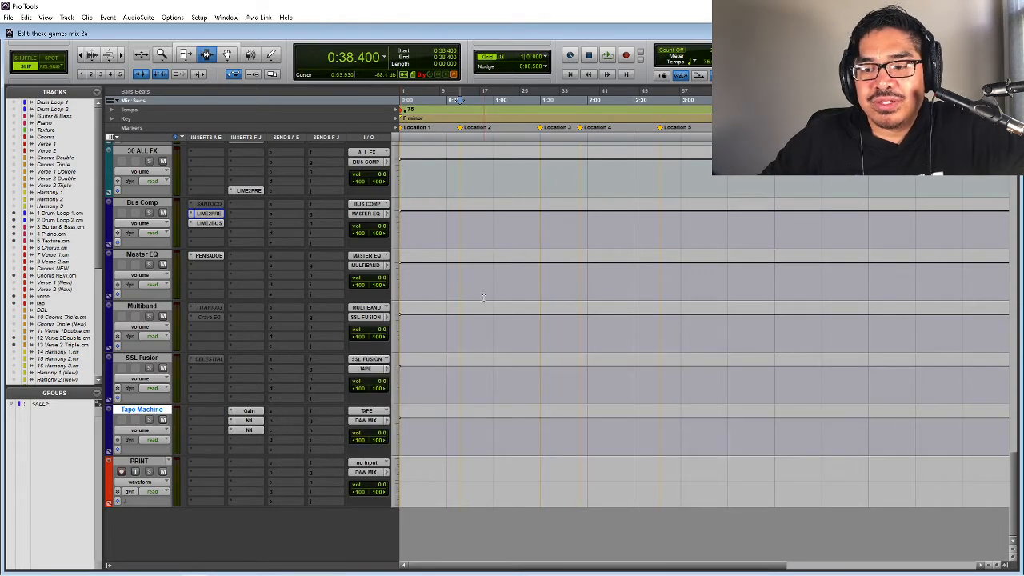
- Look over the instrument, vocal and harmony tracks of the session
scroll(484, 297, up, 20)
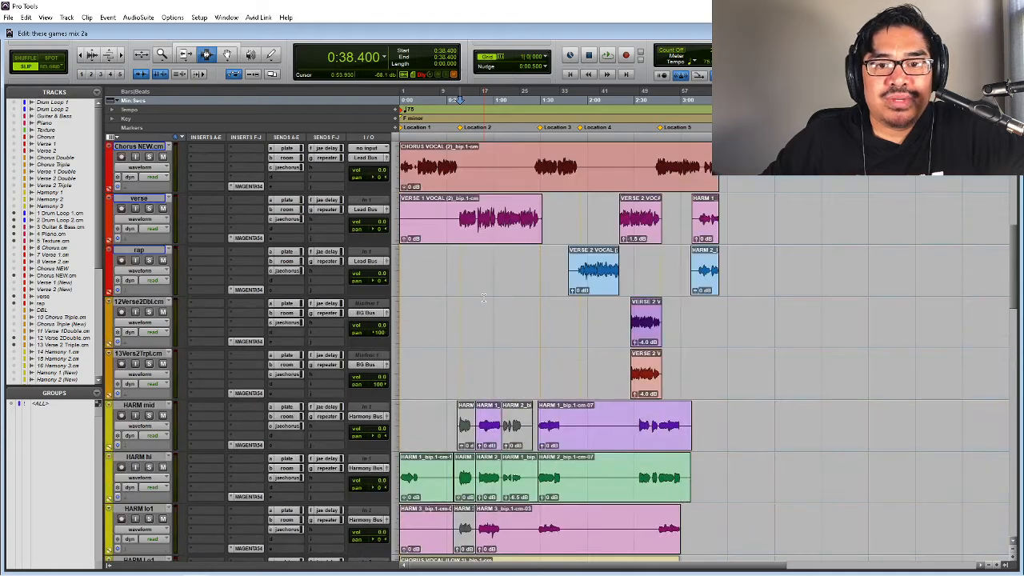
scroll(483, 297, up, 10)
scroll(472, 322, down, 20)
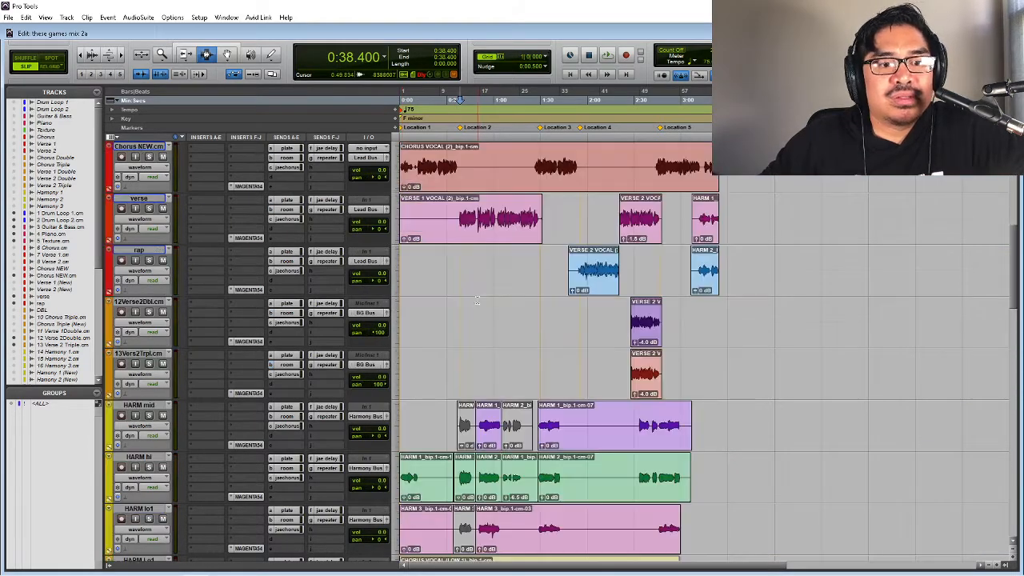
scroll(472, 322, up, 10)
scroll(473, 322, up, 15)
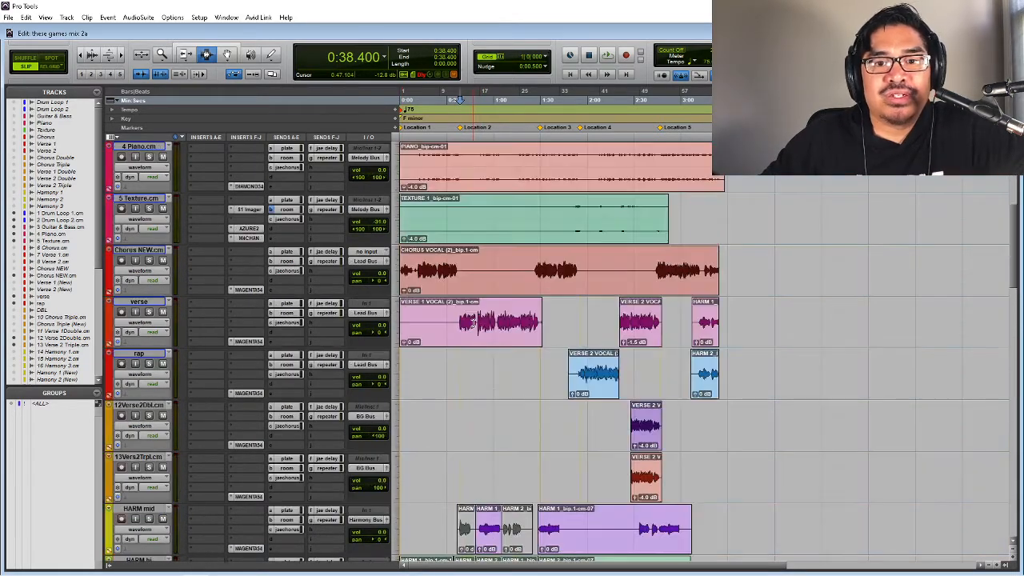
scroll(473, 323, down, 20)
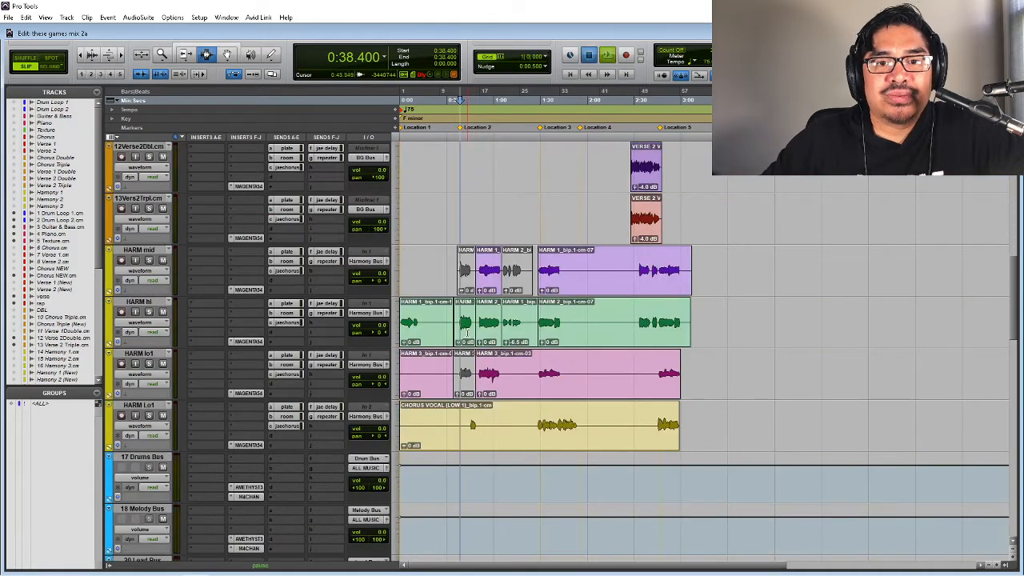
- Play the mix from 0:38.400 and check the effects, submix and mix bus tracks during playback
key(space)
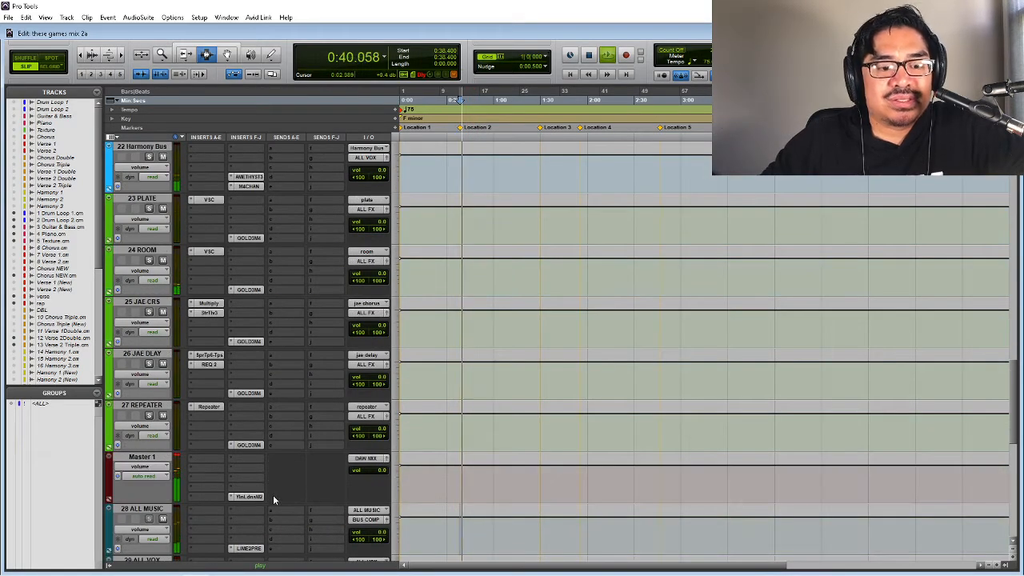
scroll(483, 406, down, 4)
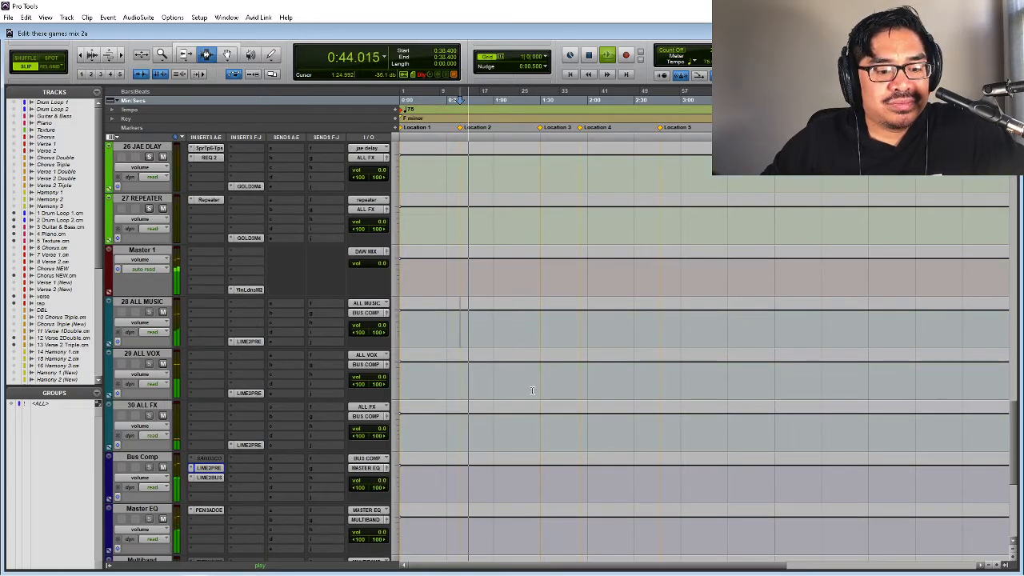
scroll(530, 390, down, 4)
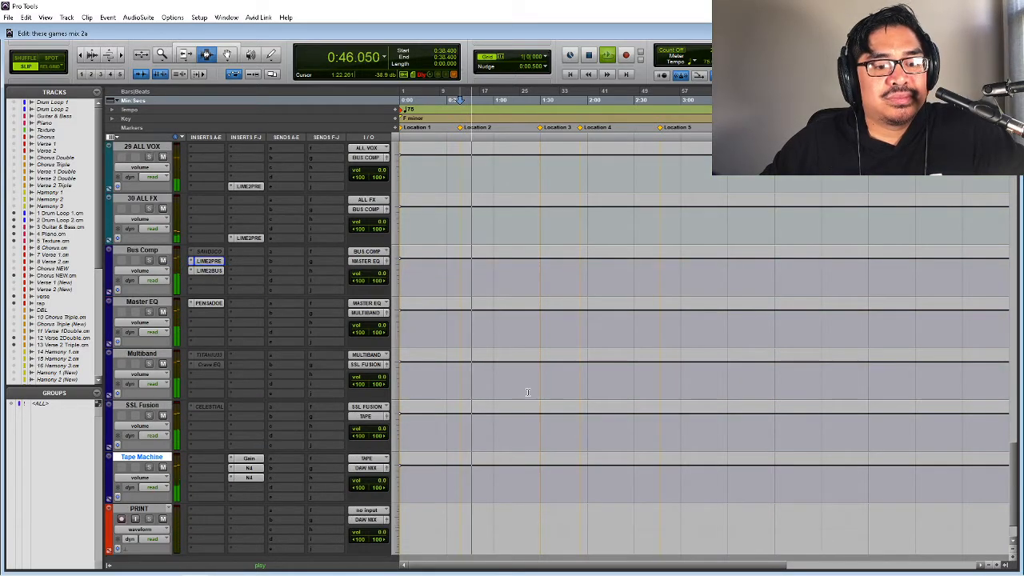
scroll(527, 392, up, 4)
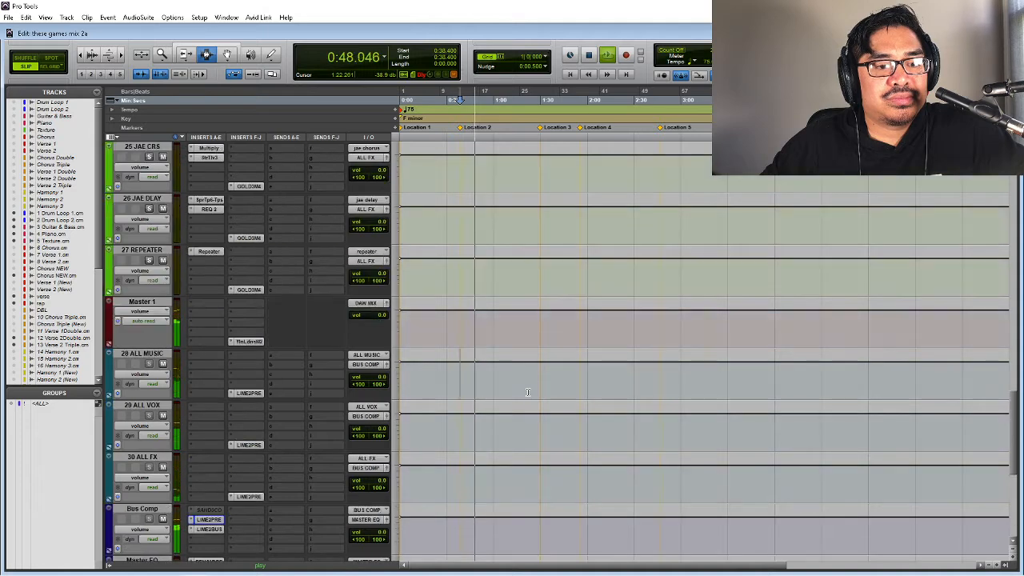
scroll(527, 392, up, 3)
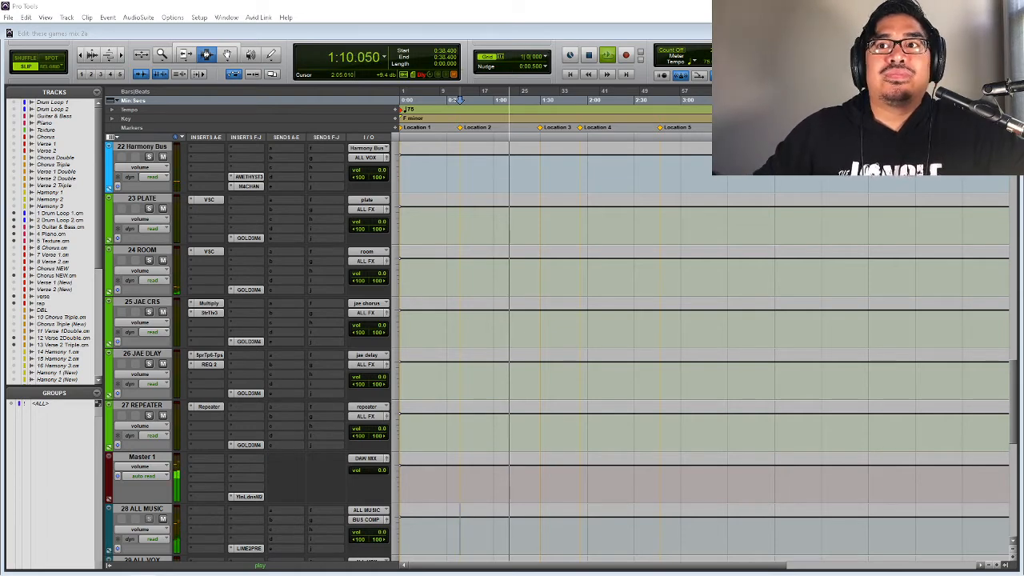
- Look over the mix bus, effects, bus and instrument tracks, and restart playback of the mix from 0:38.400
click(658, 38)
key(space)
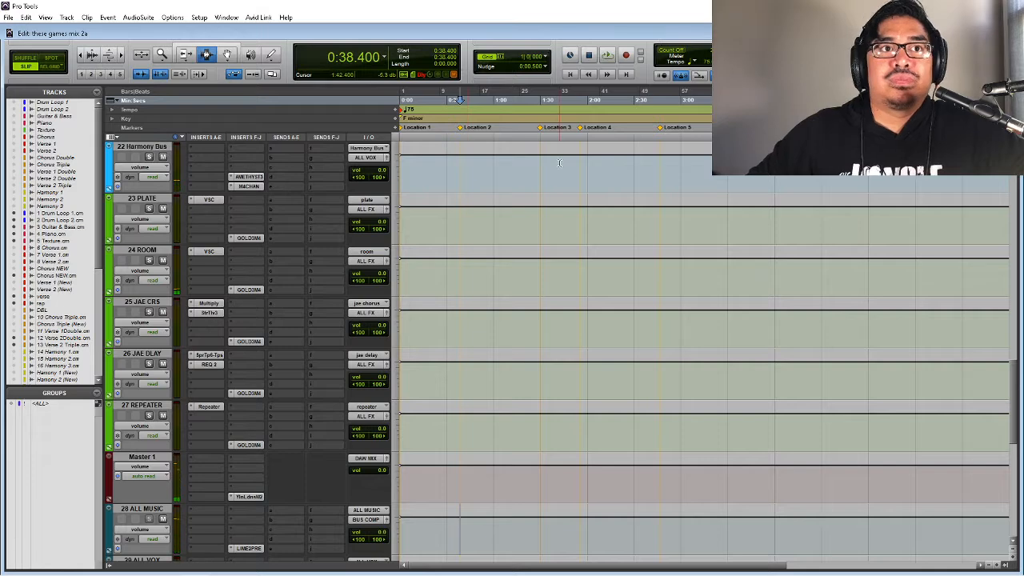
scroll(557, 167, down, 7)
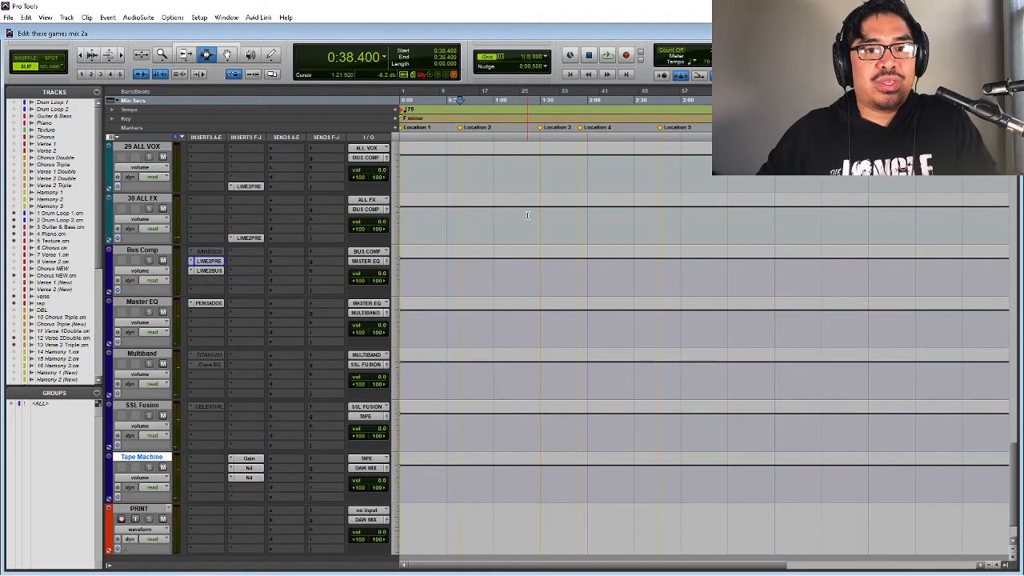
scroll(527, 214, up, 10)
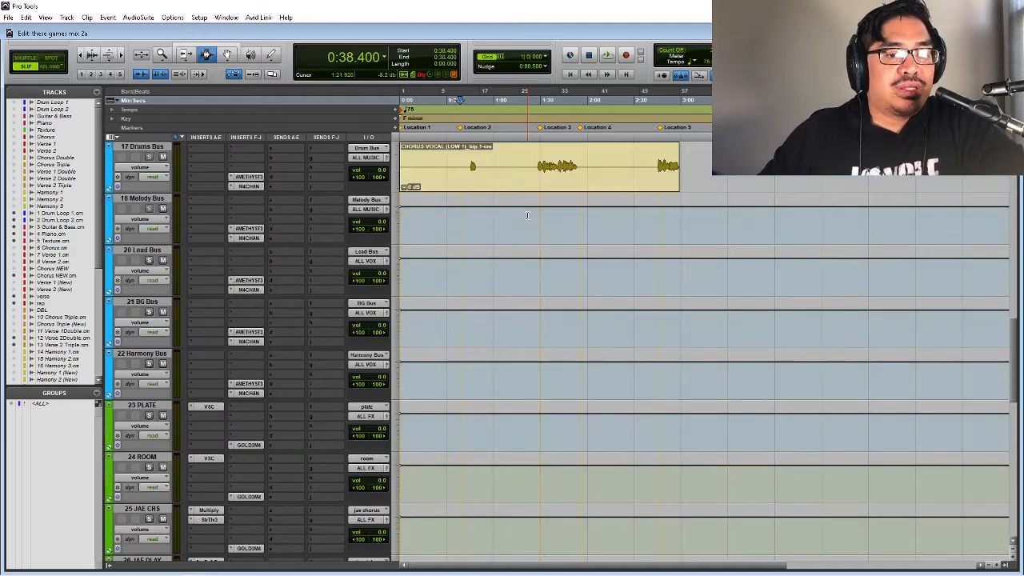
scroll(527, 214, up, 12)
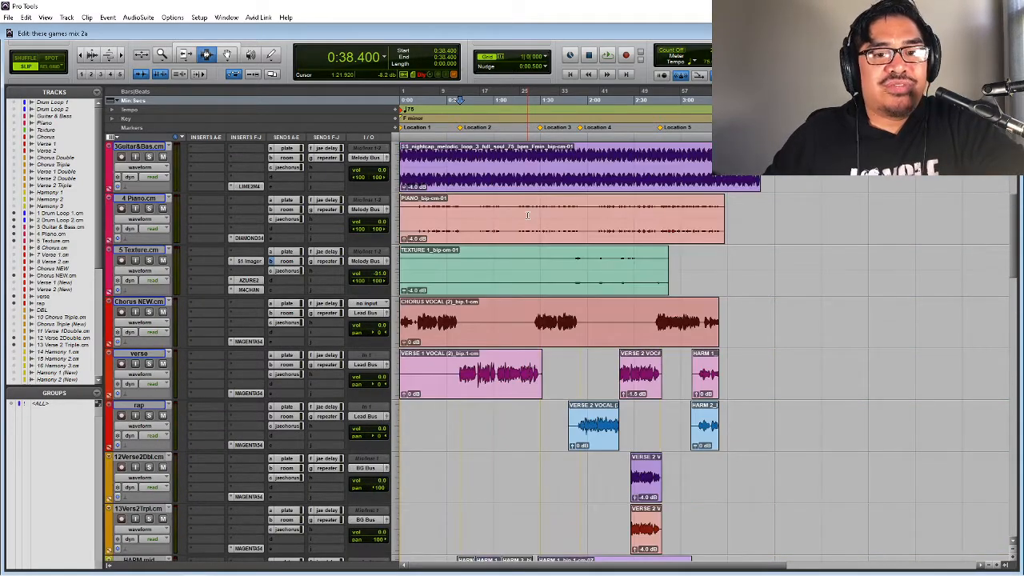
scroll(527, 214, up, 2)
key(space)
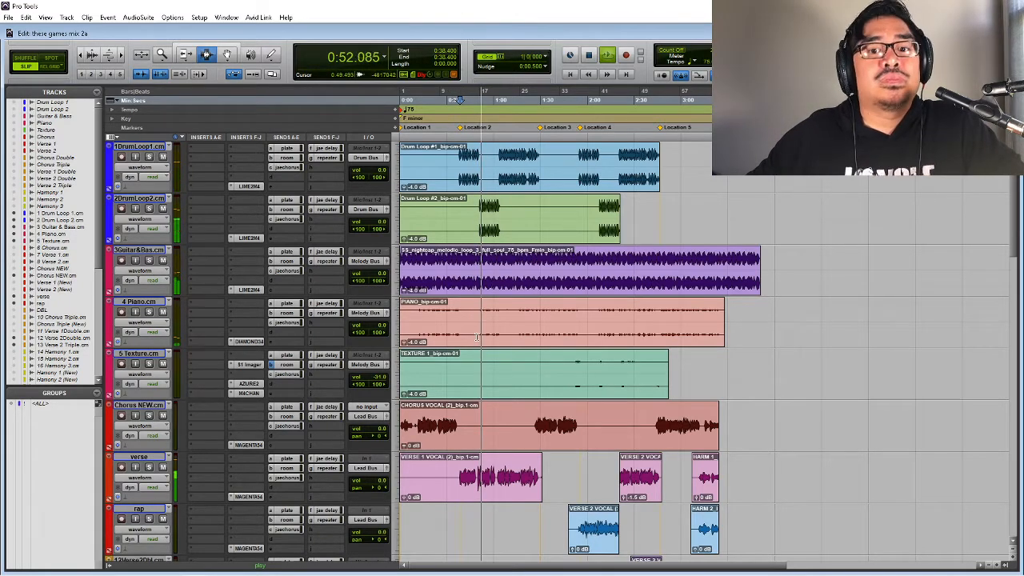
- Trim the VERSE 1 VOCAL clip on the verse track to its sung part, from about 0:38 to about 1:29
scroll(474, 336, down, 1)
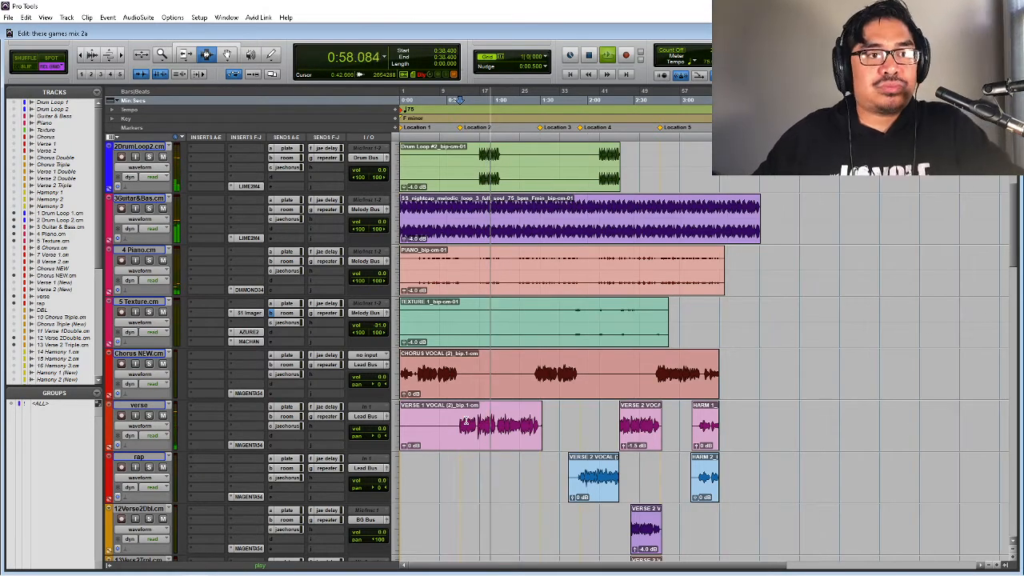
drag(458, 428, 541, 440)
key(ctrl+bracketright)
key(ctrl+bracketright)
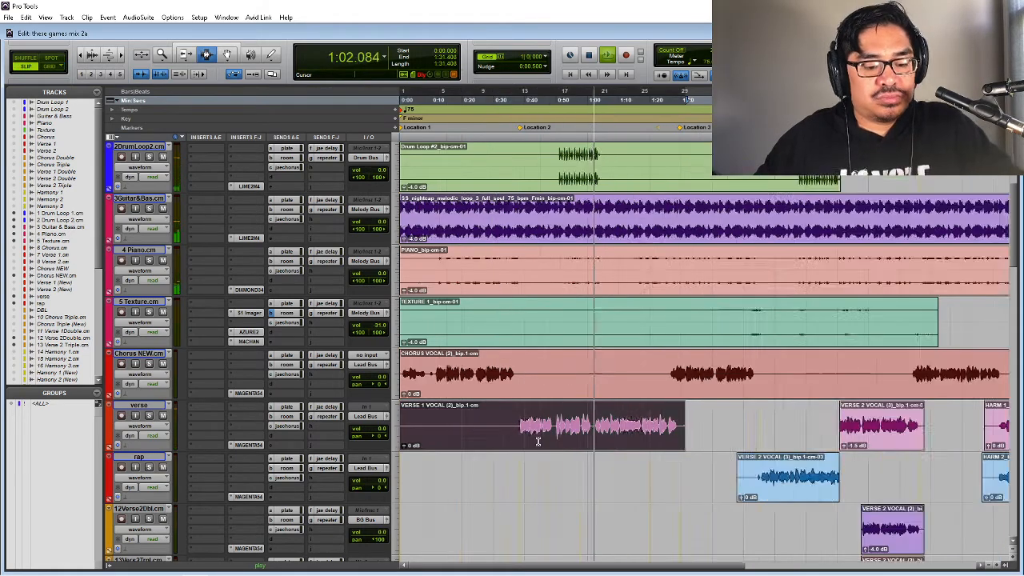
click(800, 442)
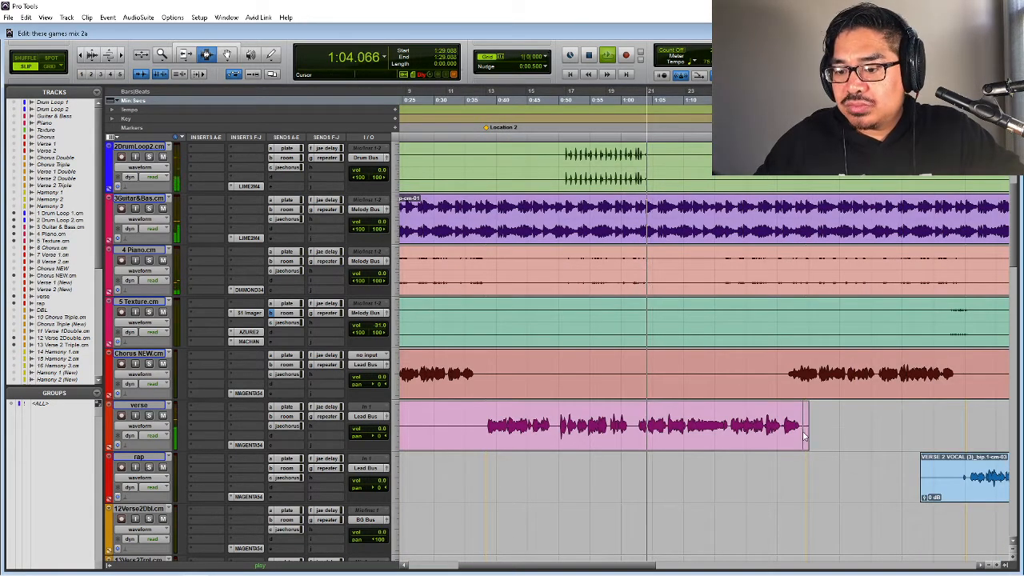
key(a)
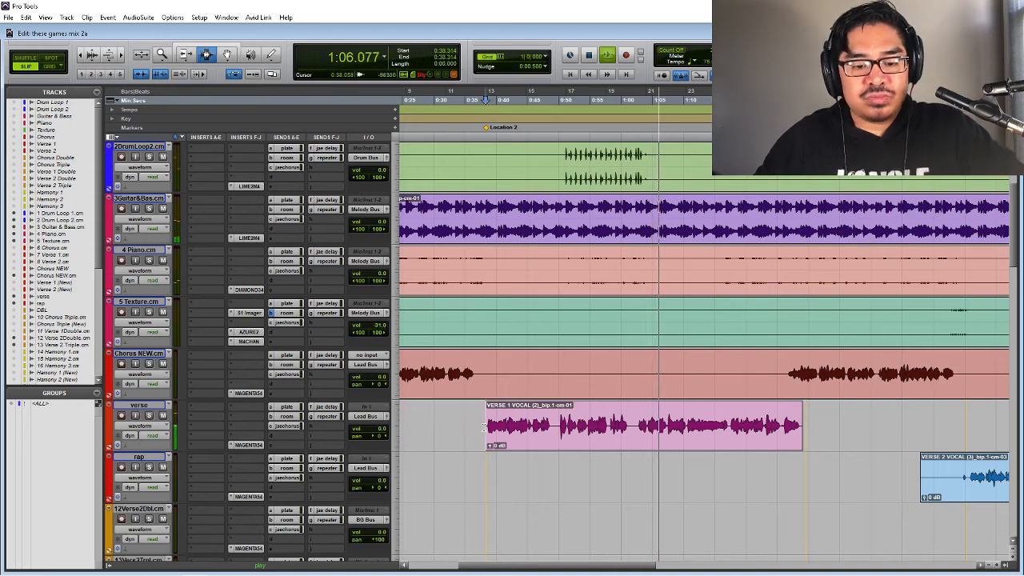
- Select the verse 1 vocal range from 0:38.400 to 1:29.600 in Grid mode and play it
key(F4)
key(space)
drag(487, 429, 798, 443)
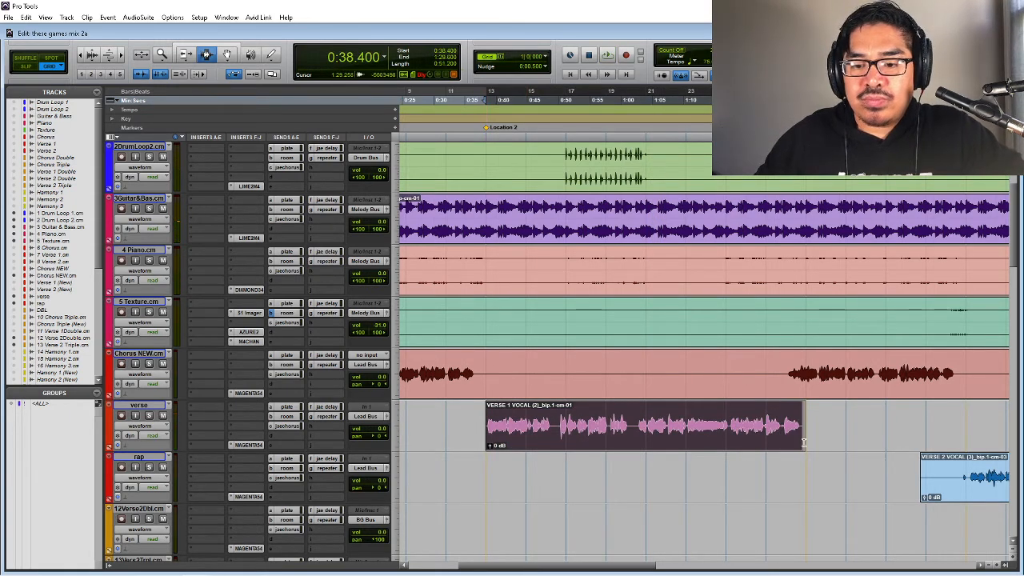
key(space)
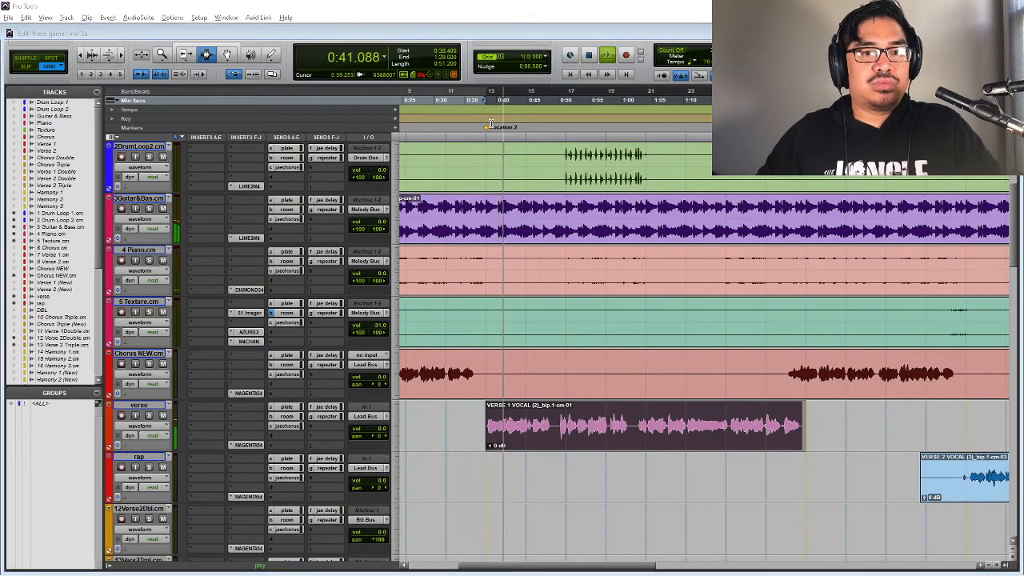
- Switch to the M4 rack, shape the VERSE channel with its high, low-mid and low EQ bands, and set its compressor
key(alt+Tab)
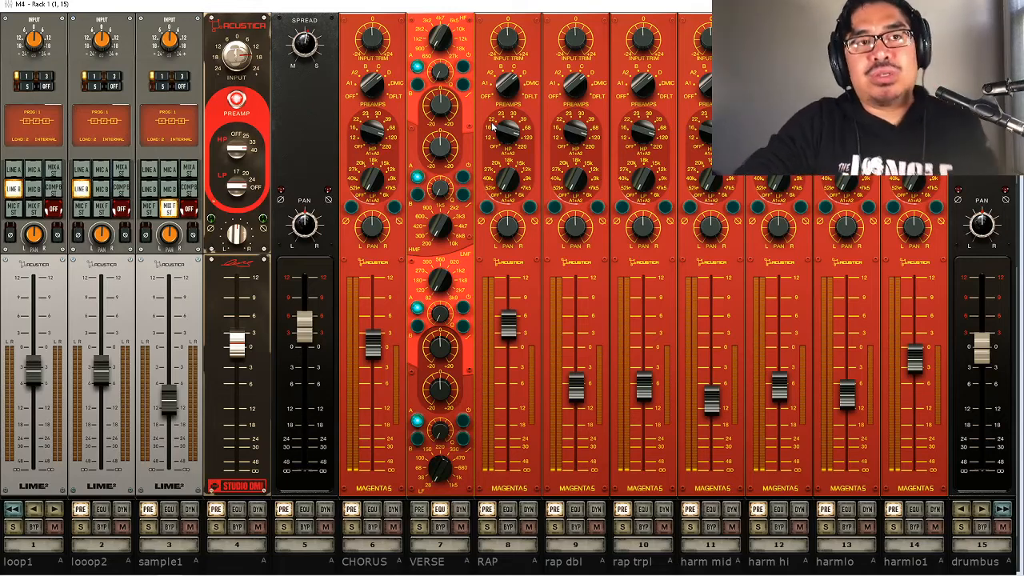
click(464, 420)
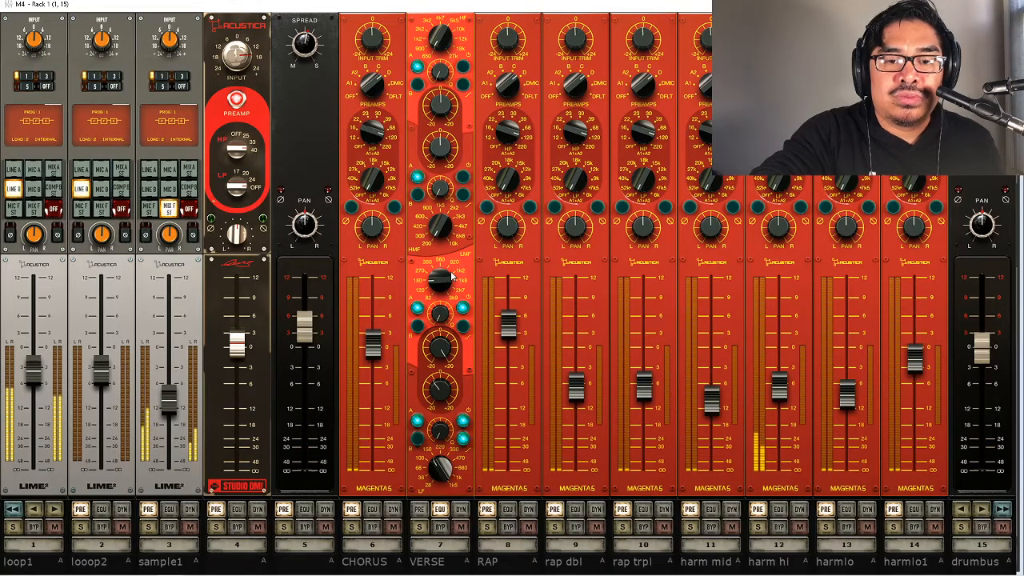
scroll(451, 276, up, 2)
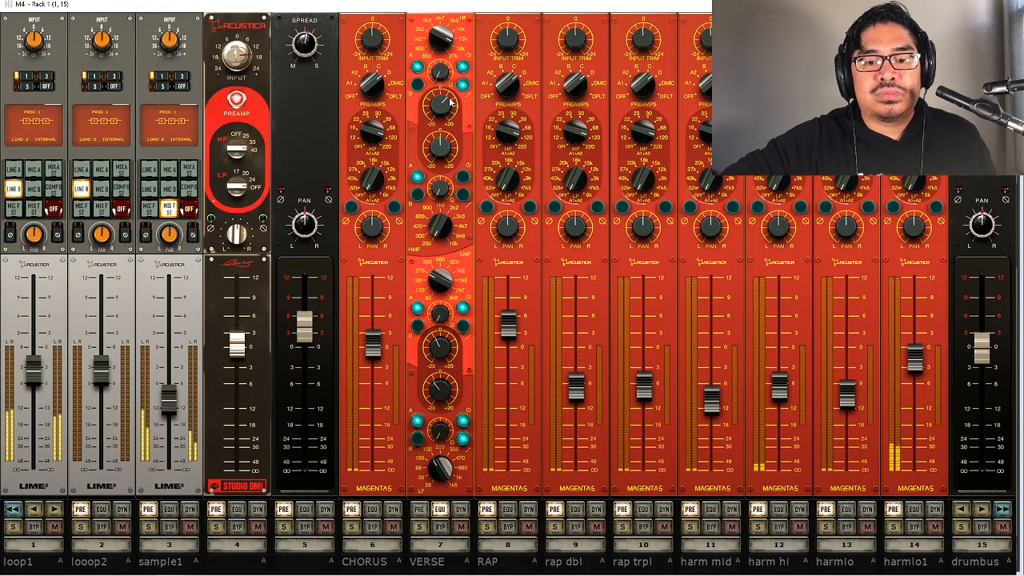
key(d)
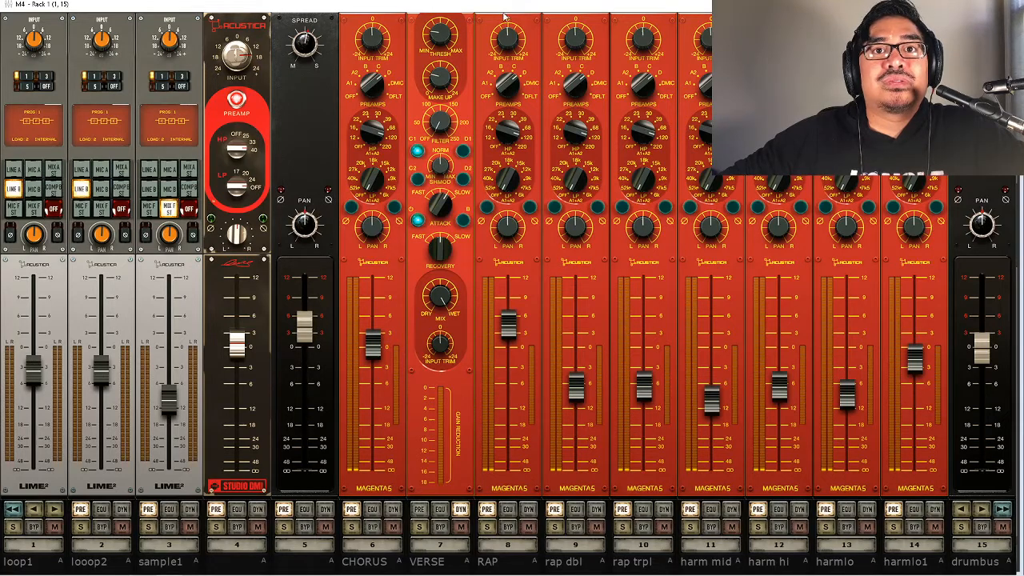
- Check the verse and harmony tracks in Pro Tools, and lower the VERSE channel's fader in the M4 rack to about 0 dB
mouse_move(850, 574)
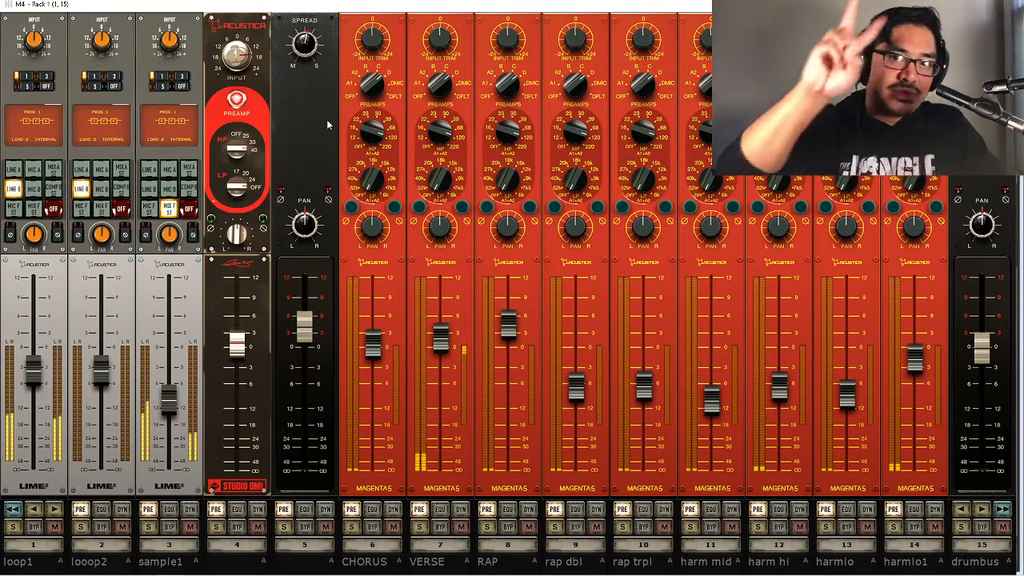
key(alt+Tab)
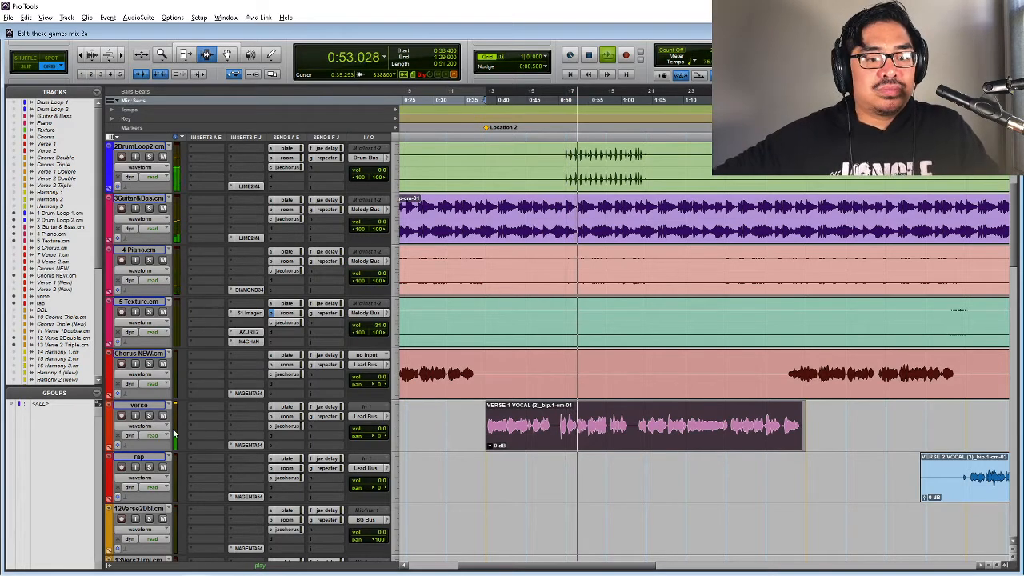
scroll(482, 424, down, 2)
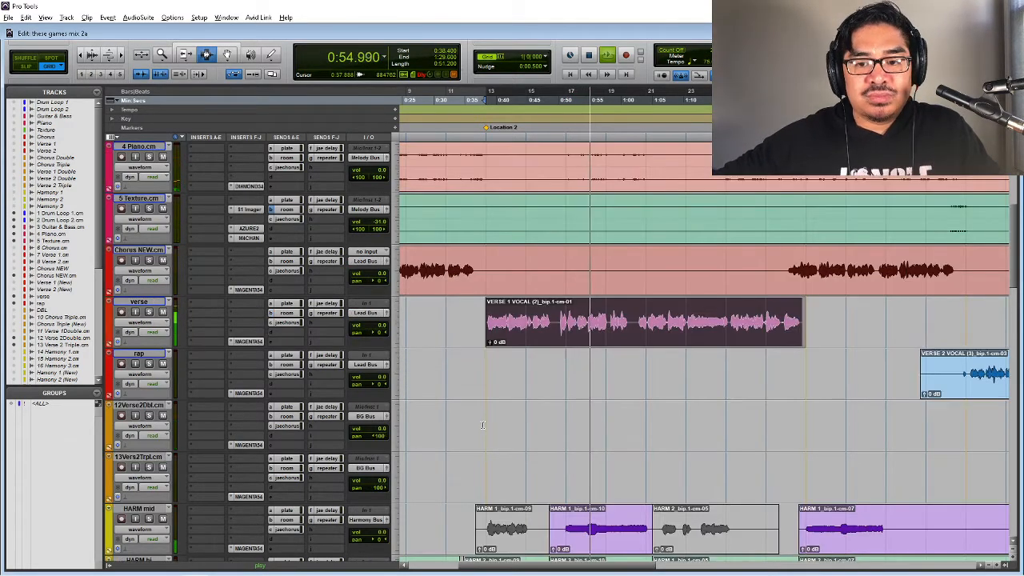
key(alt+Tab)
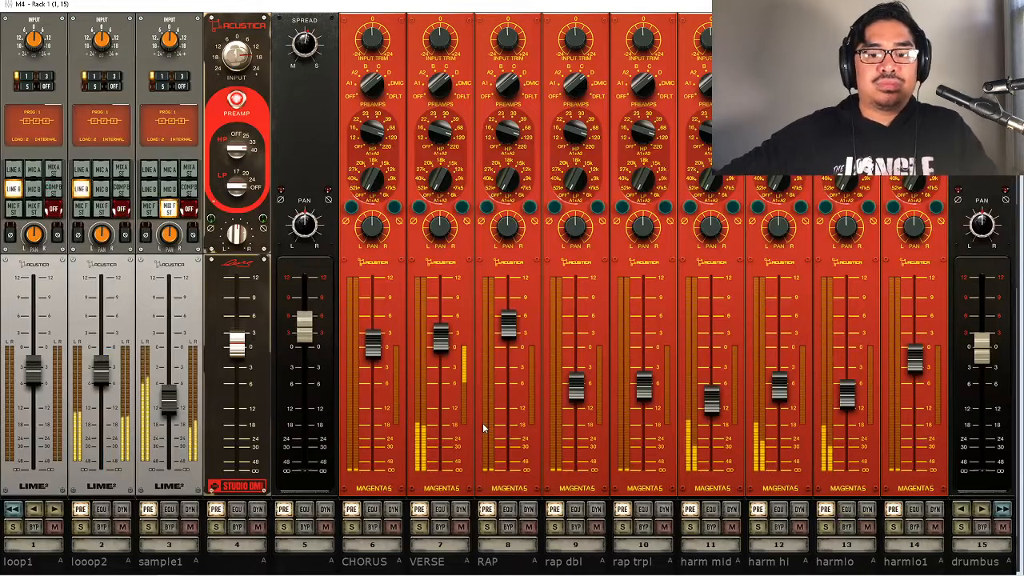
drag(451, 345, 452, 354)
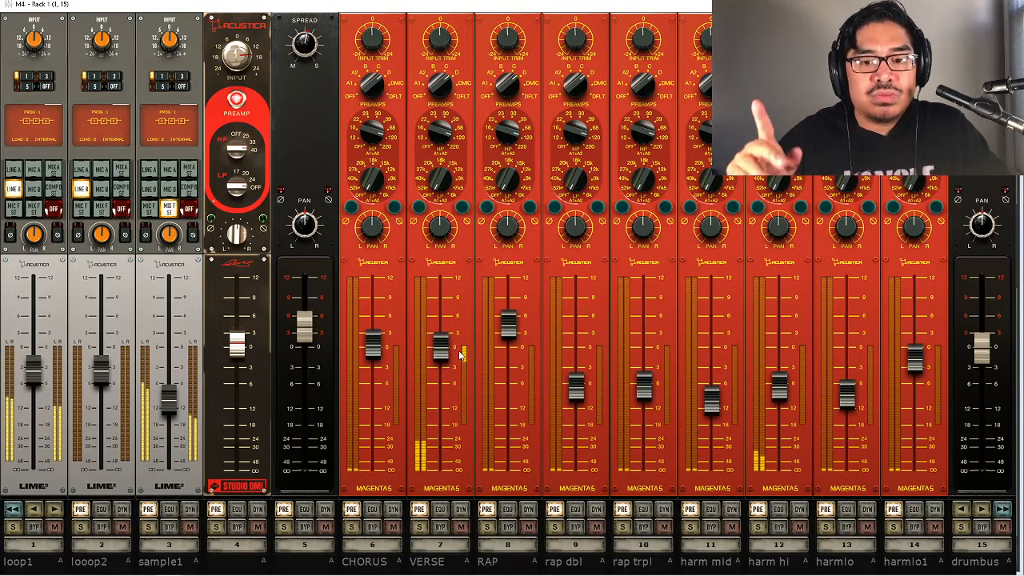
- Switch to Pro Tools, display the plate send faders and set the verse track's plate send to -22.4 dB while playing from 0:38.400
key(alt+Tab)
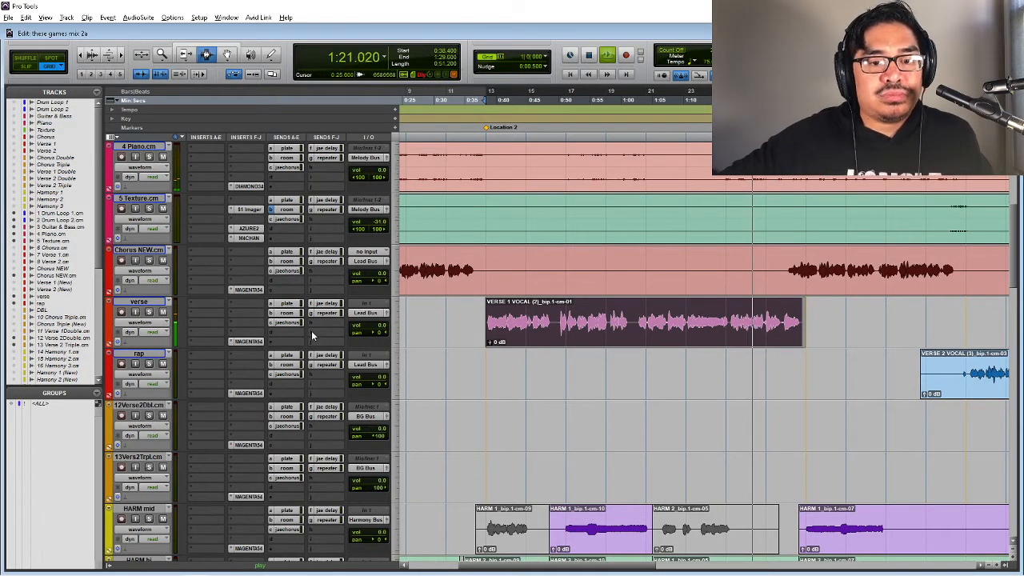
key(space)
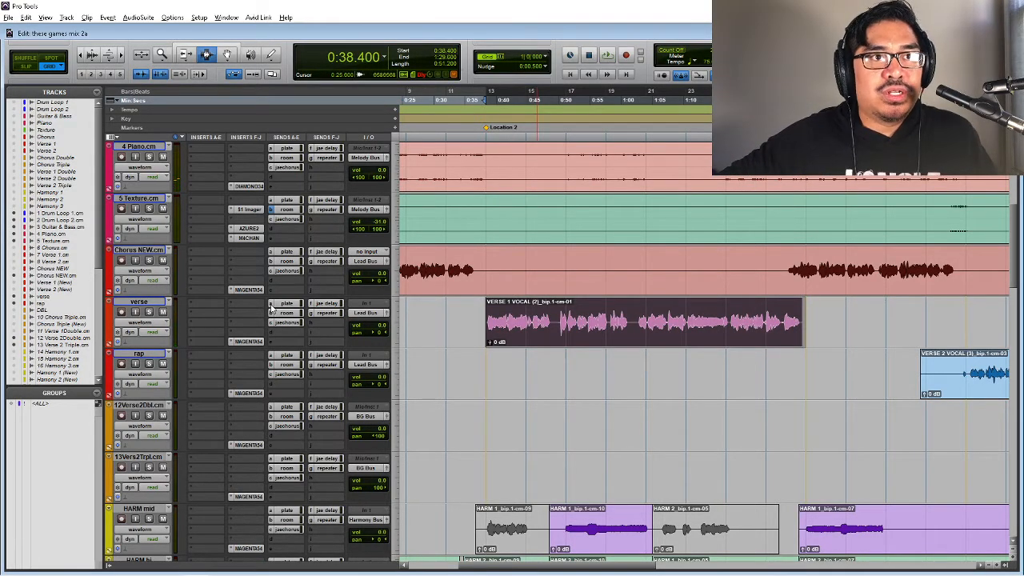
click(271, 308)
key(space)
drag(272, 339, 272, 331)
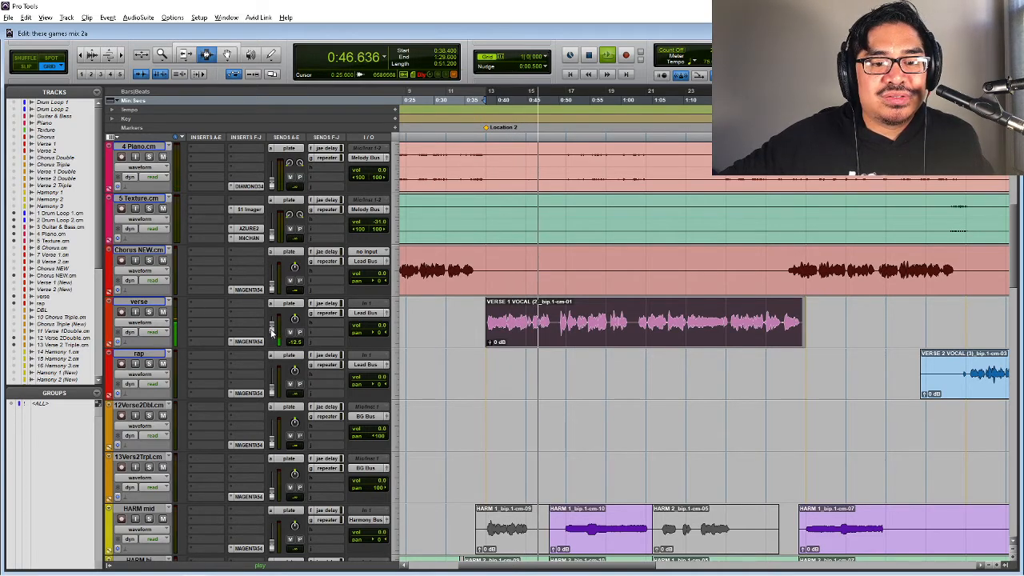
drag(272, 334, 272, 333)
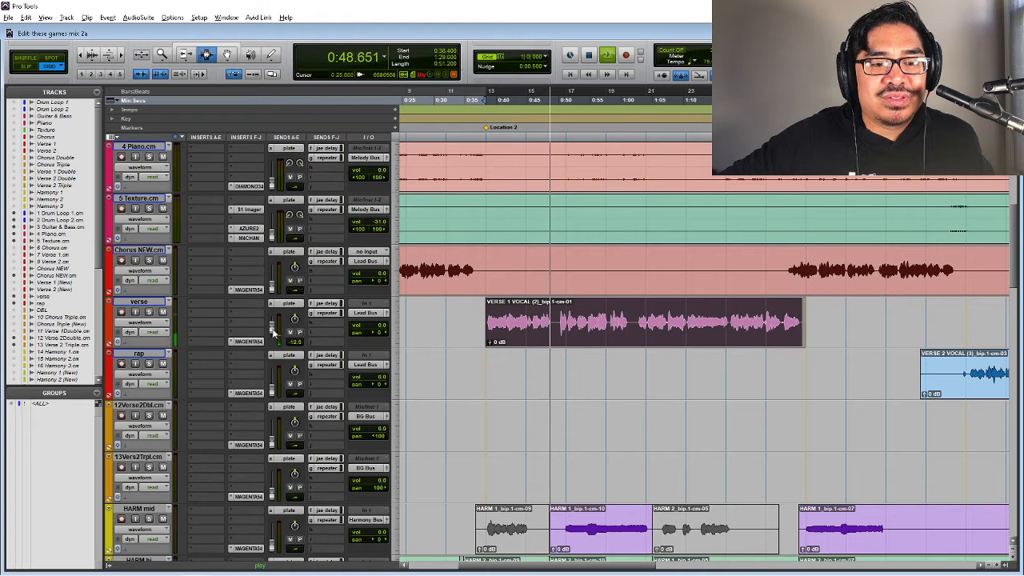
drag(272, 330, 273, 334)
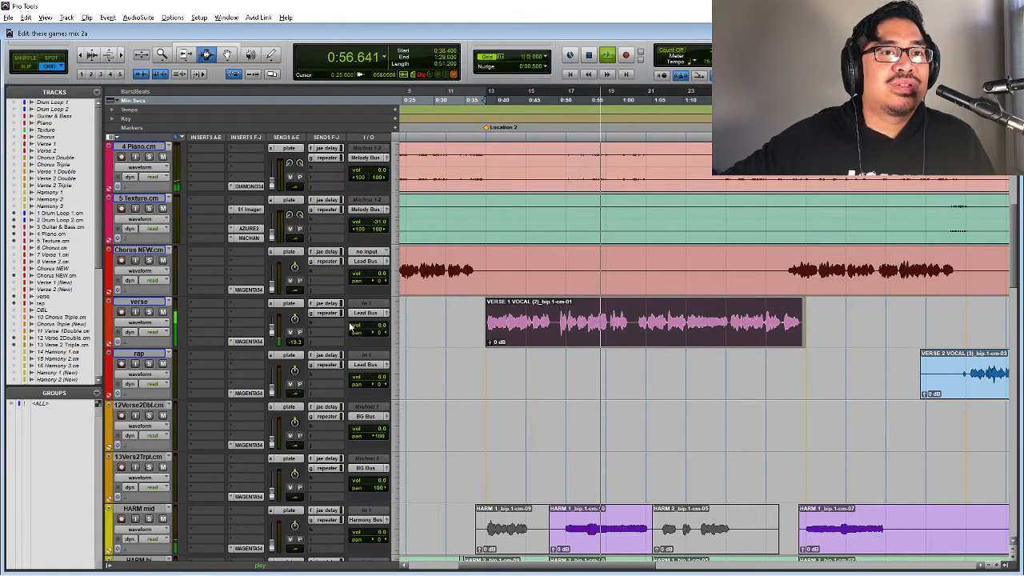
key(space)
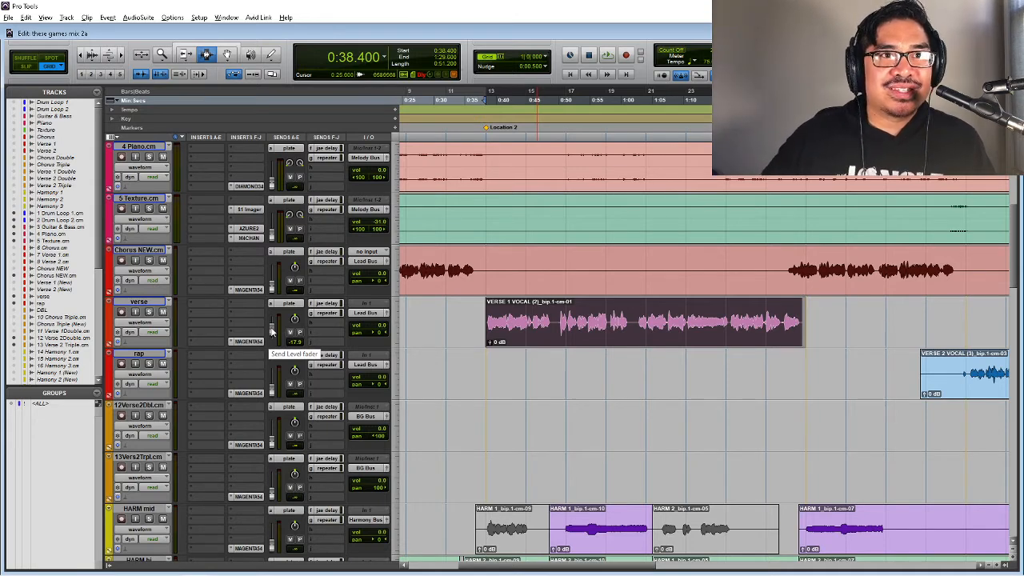
key(space)
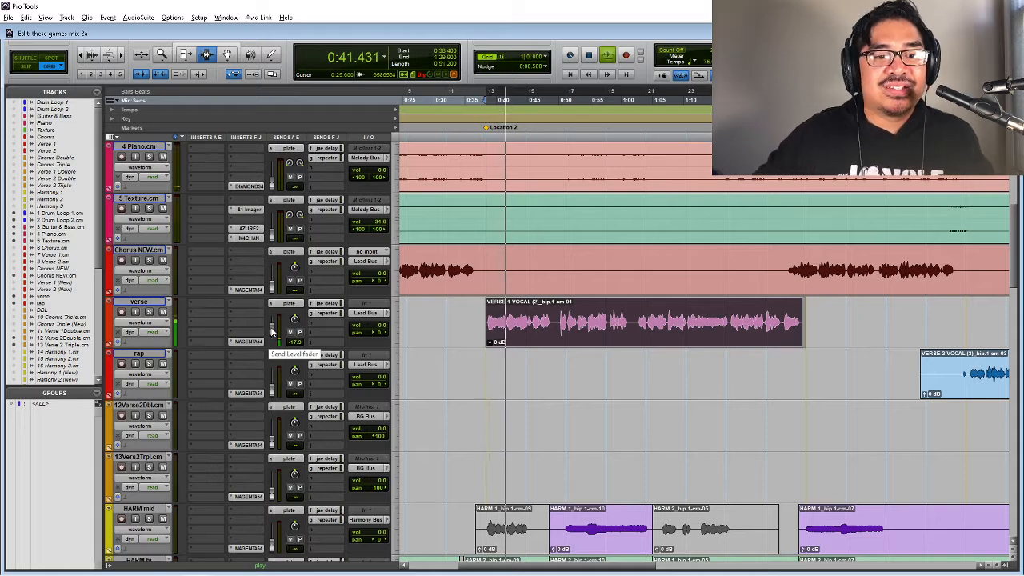
drag(272, 331, 274, 352)
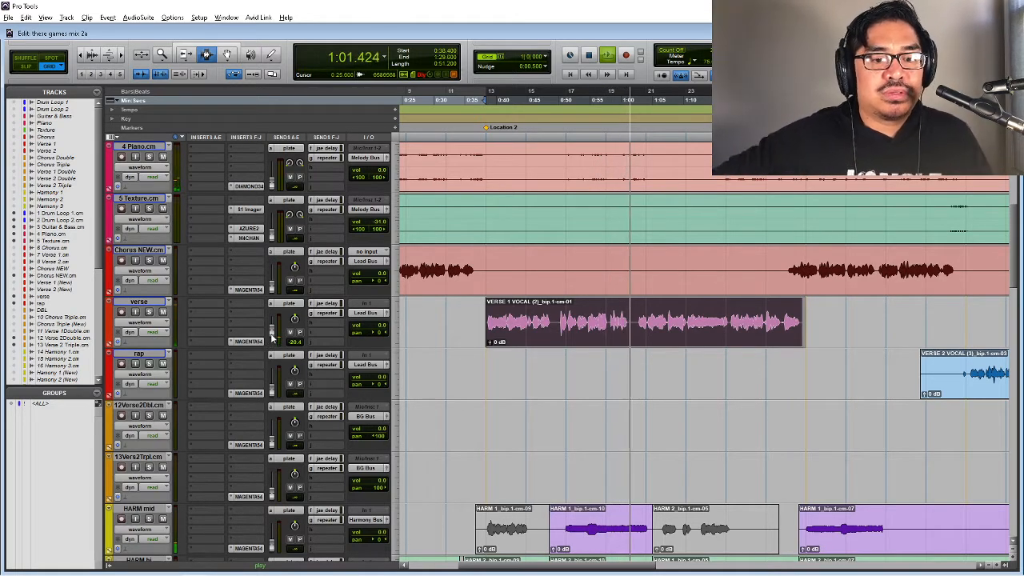
drag(269, 345, 272, 350)
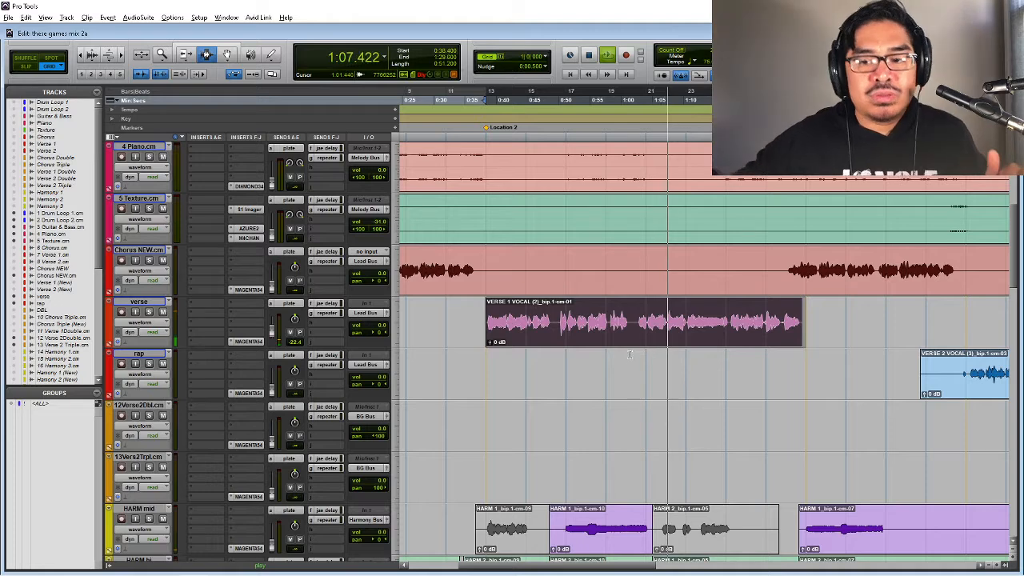
- Set the clip gain of the HARM 1_bip.1-cm-05 clip on the HARM hi track to 0 dB, auditioning it from about 1:02
scroll(629, 354, down, 3)
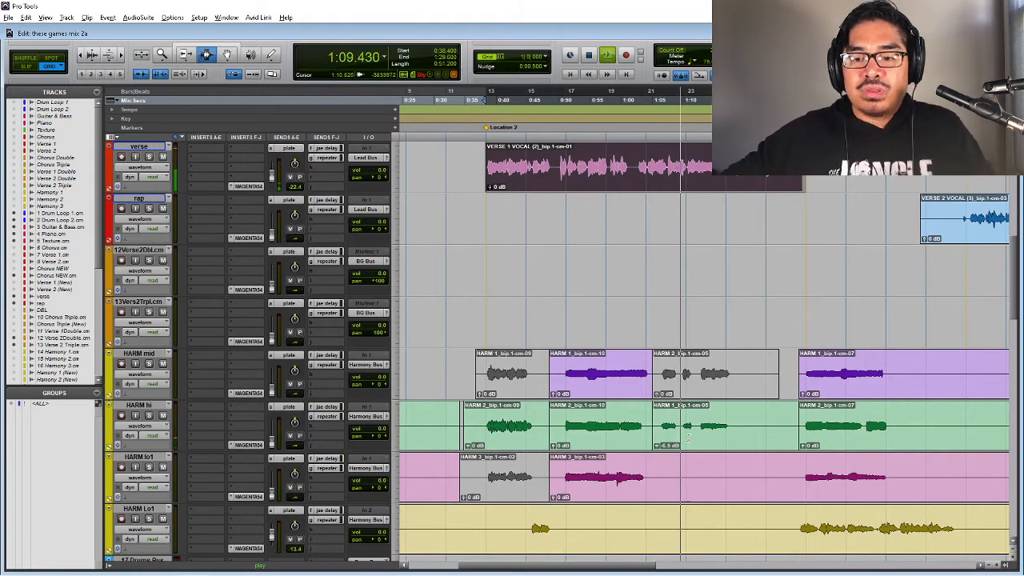
click(705, 435)
double_click(706, 435)
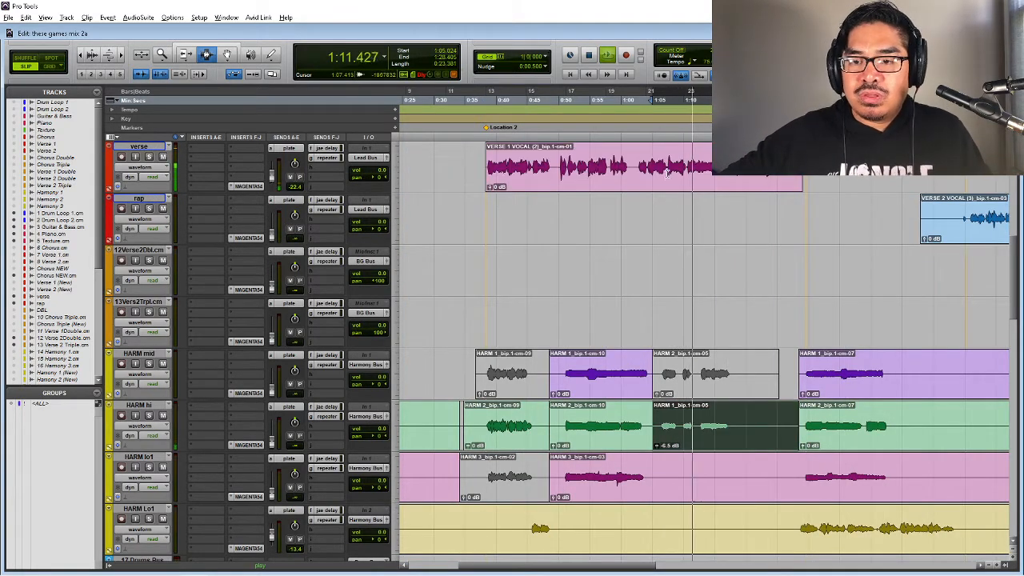
key(space)
click(698, 437)
double_click(698, 436)
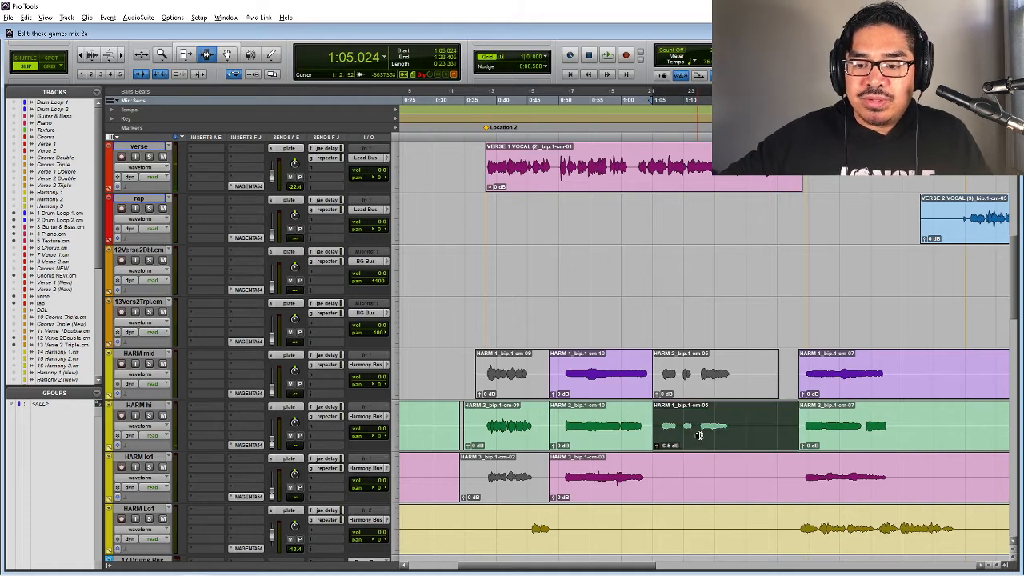
click(737, 421)
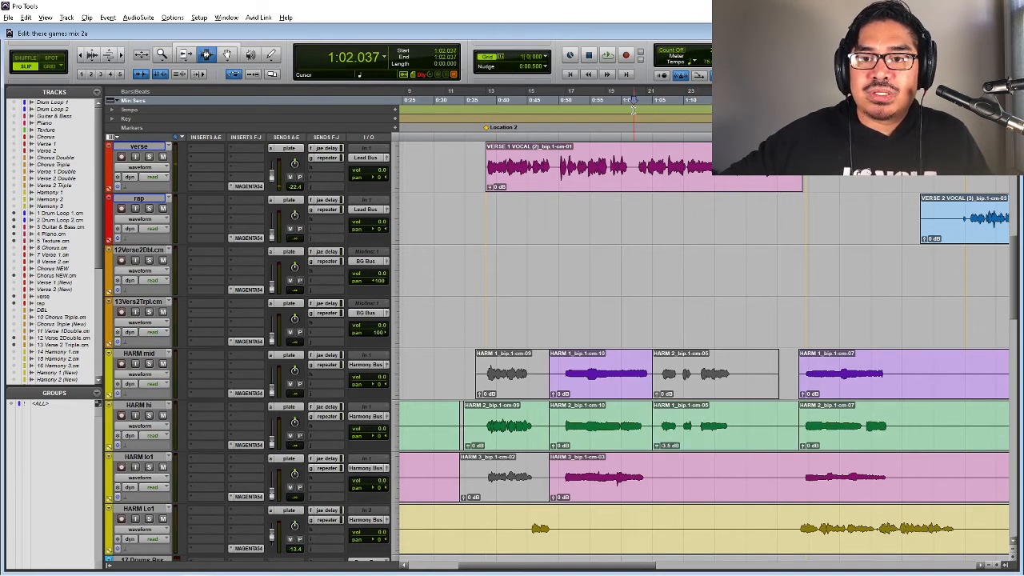
key(space)
double_click(737, 421)
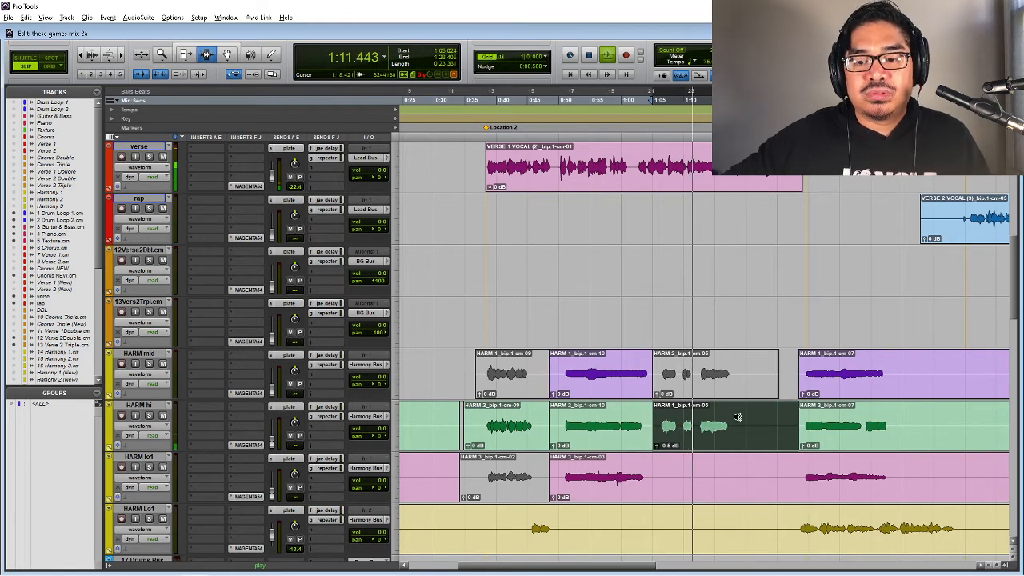
key(space)
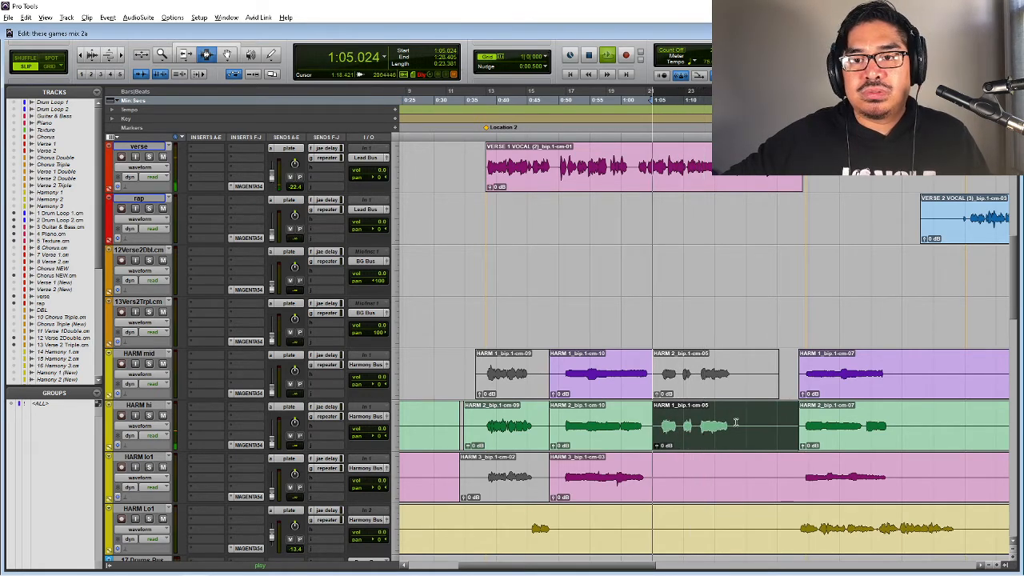
- Try lowering the HARM hi track's volume automation over the HARM 1_bip.1-cm-05 clip to -1.0 dB, auditioning it from 1:05.024
key(space)
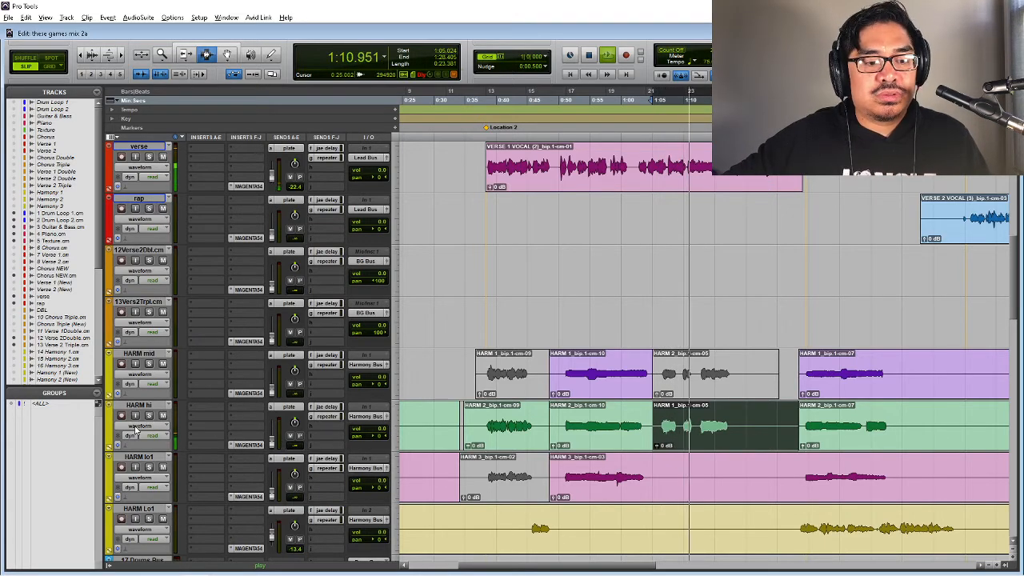
click(138, 426)
click(204, 476)
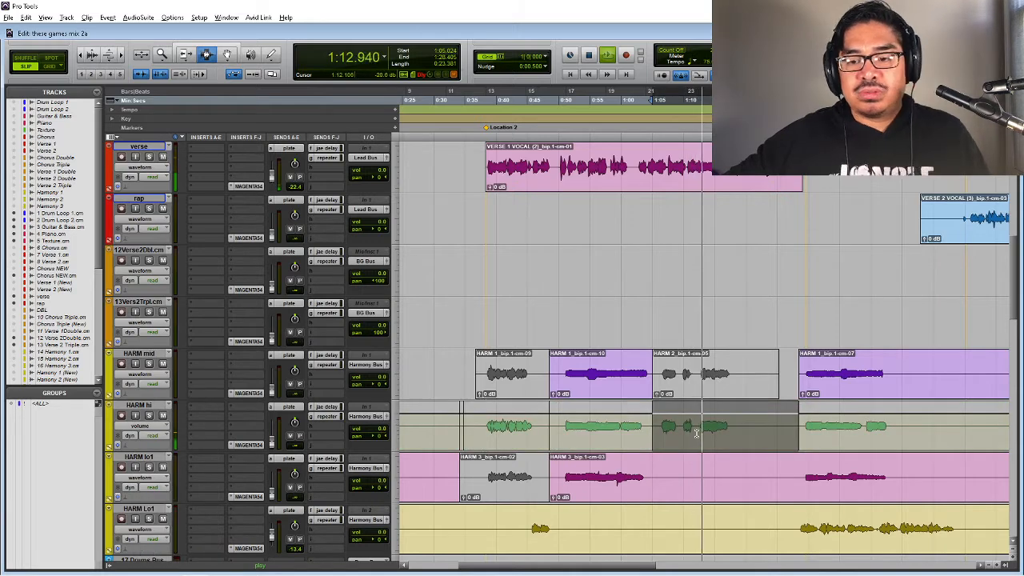
drag(696, 433, 696, 429)
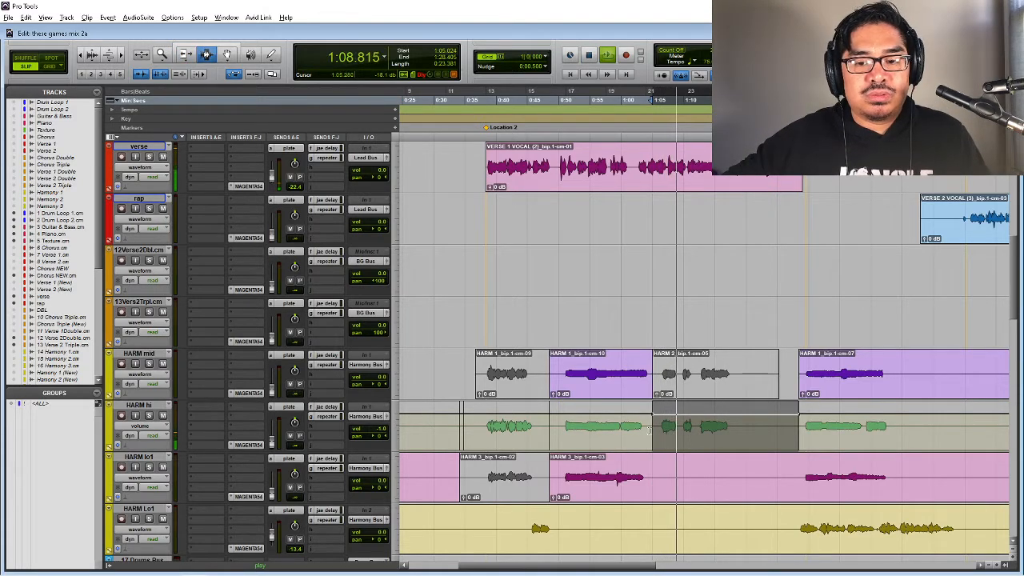
drag(642, 429, 802, 431)
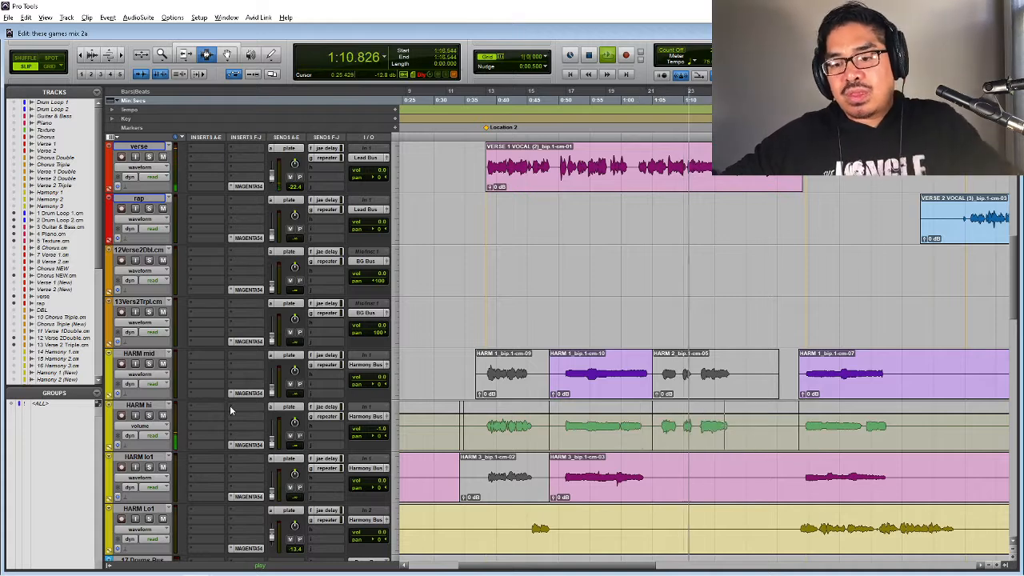
click(144, 427)
click(180, 469)
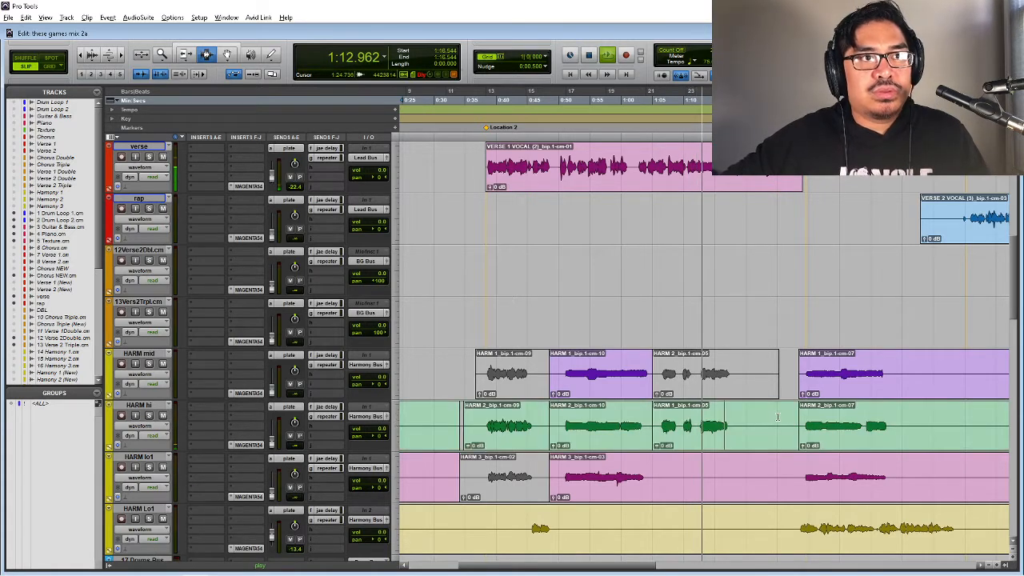
- Set the clip gain of HARM 1_bip.1-cm-05 on the HARM hi track to -1.5 dB, auditioning it from 1:05.024
click(733, 430)
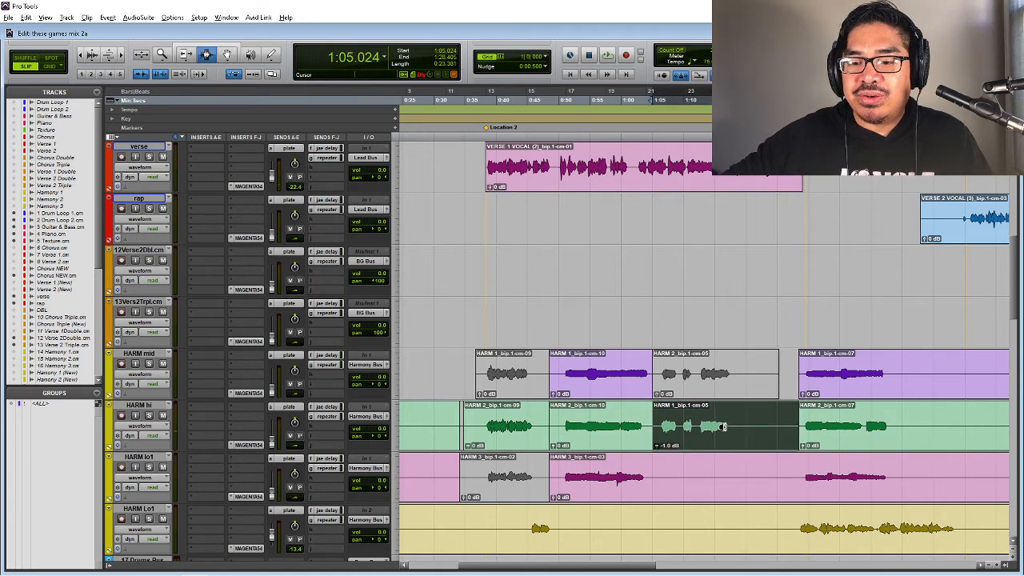
key(KP_1)
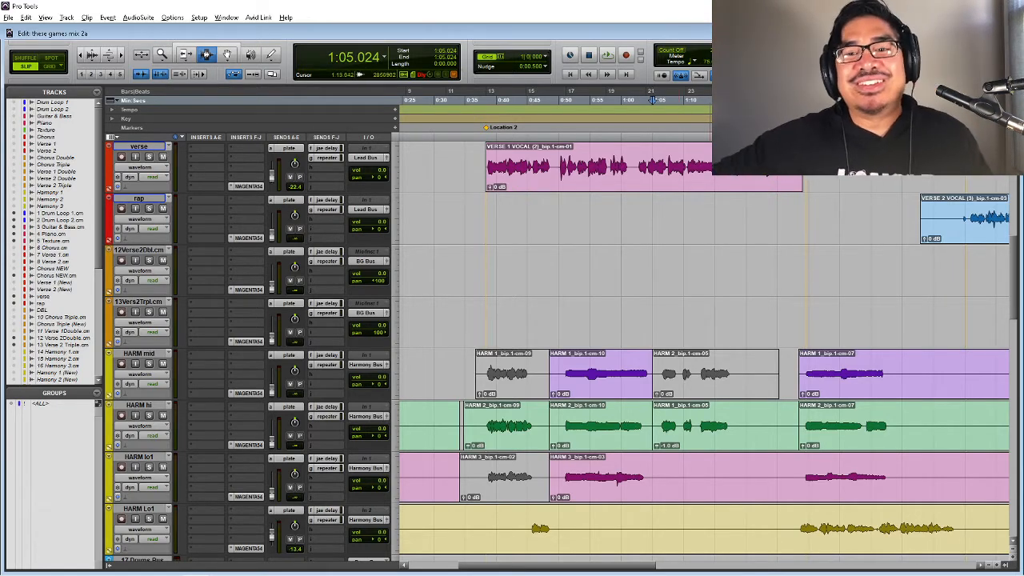
key(space)
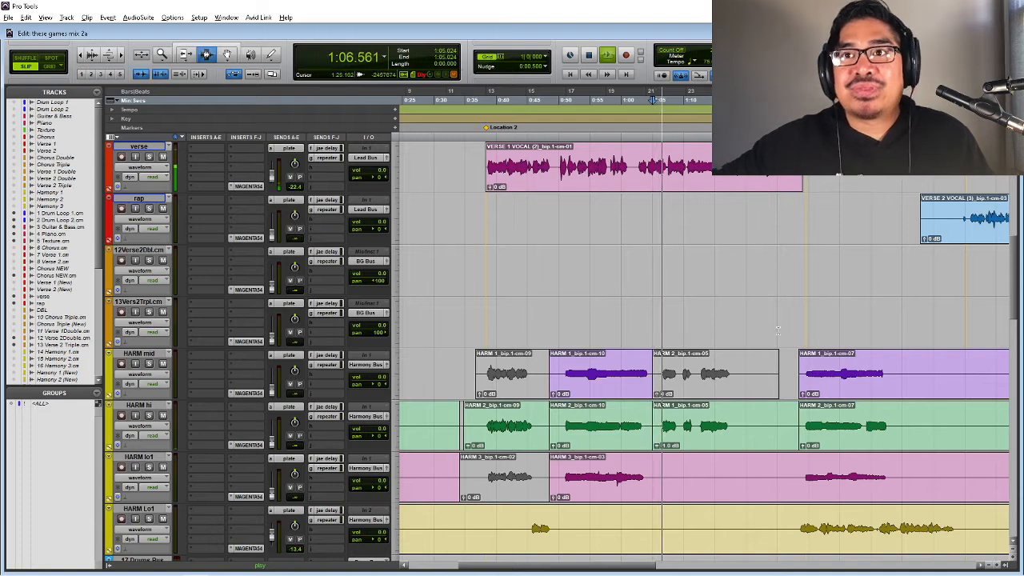
double_click(740, 417)
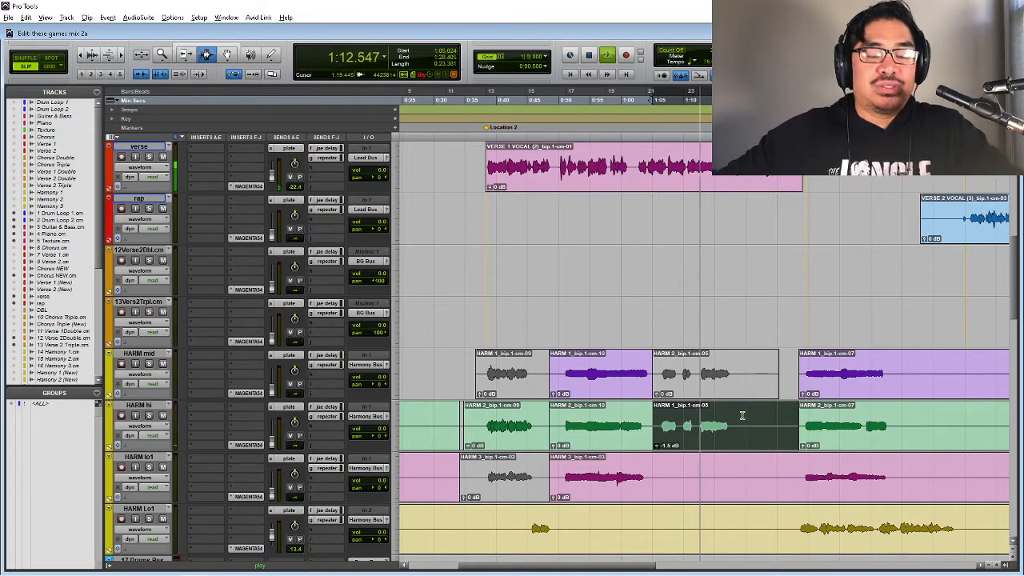
- On the HARM hi track, trim the silence off both ends of HARM 1_bip.1-cm-05 and off the end of HARM 2_bip.1-cm-10
click(732, 435)
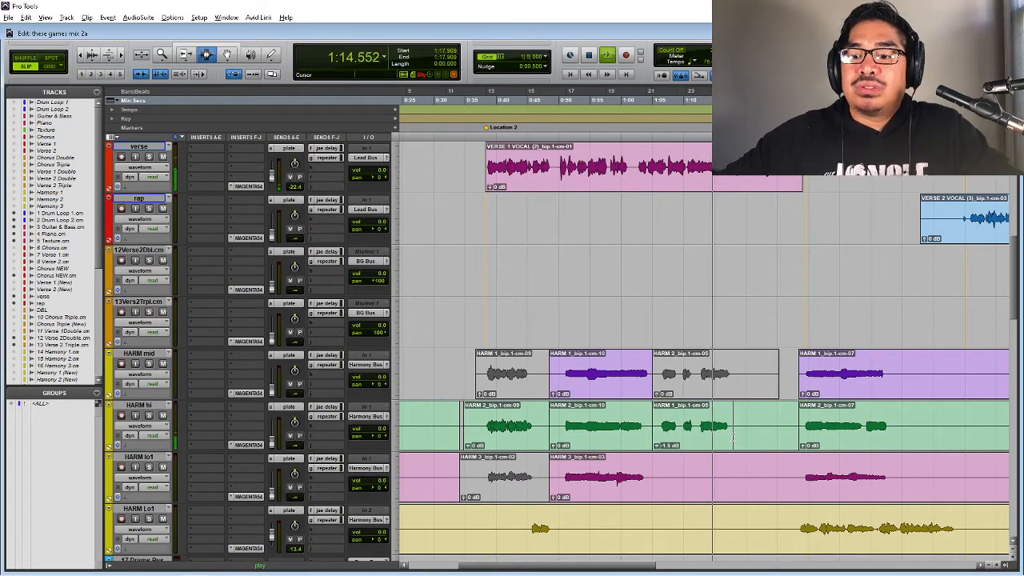
key(s)
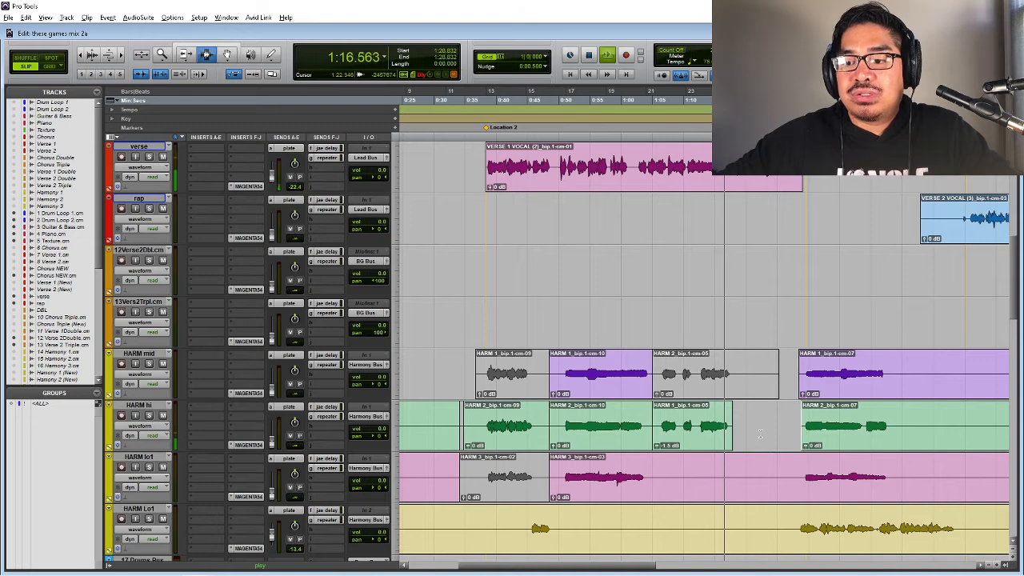
click(645, 428)
key(s)
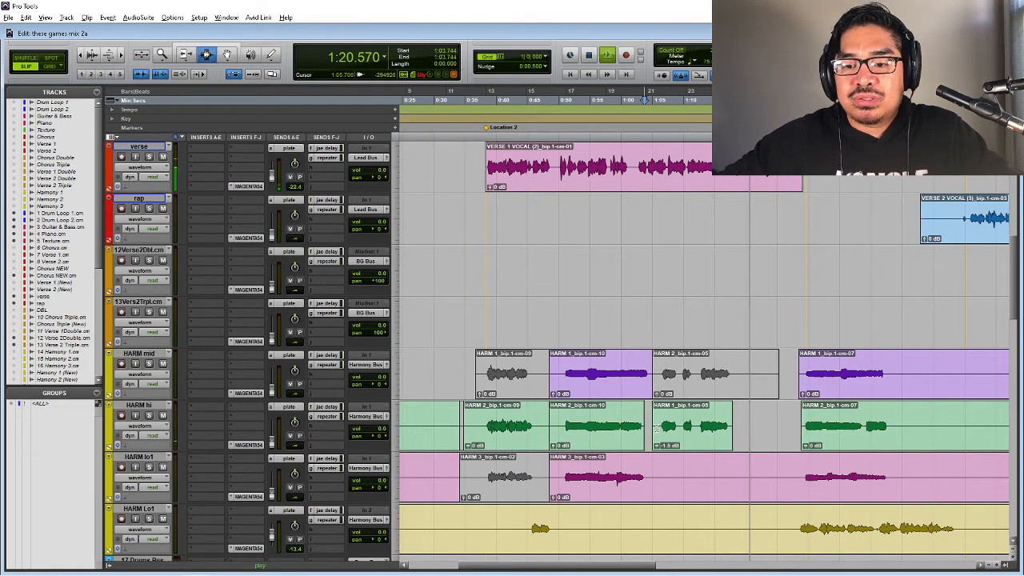
click(657, 429)
key(a)
- Trim the silence off both ends of HARM 2_bip.1-cm-09 and off the start of HARM 2_bip.1-cm-10 on the HARM hi track
double_click(535, 431)
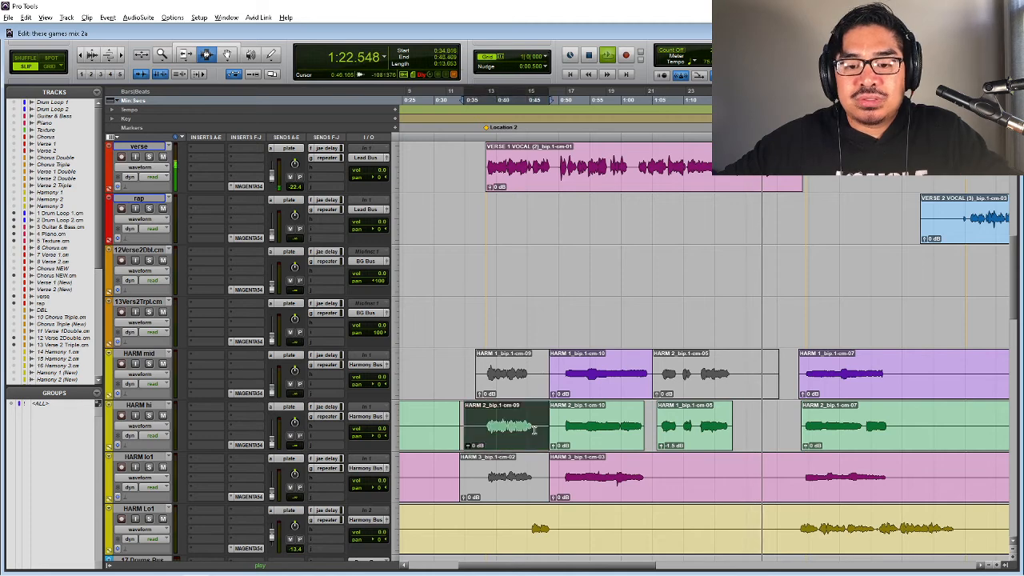
click(534, 428)
key(s)
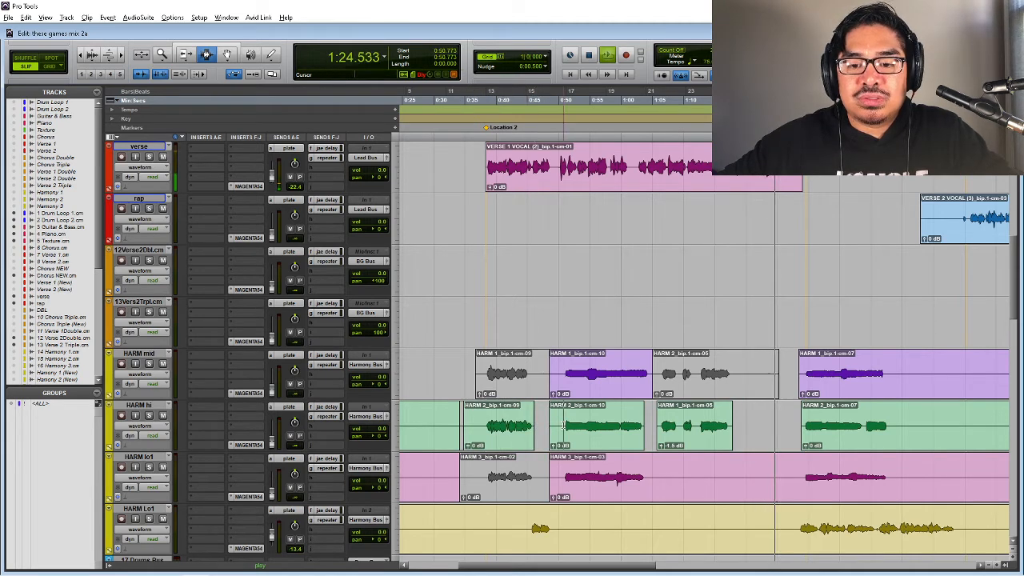
click(564, 428)
key(a)
click(485, 424)
key(a)
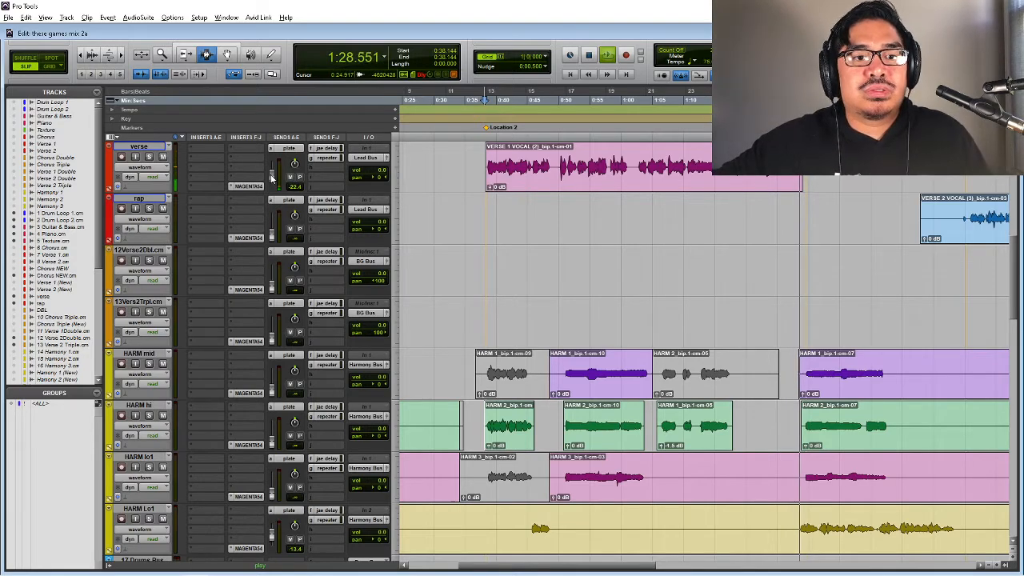
- Try trimming the second chorus entry on the Chorus NEW track to start at 1:28.437, audition it from 1:25.525 and undo the trim
scroll(304, 176, up, 3)
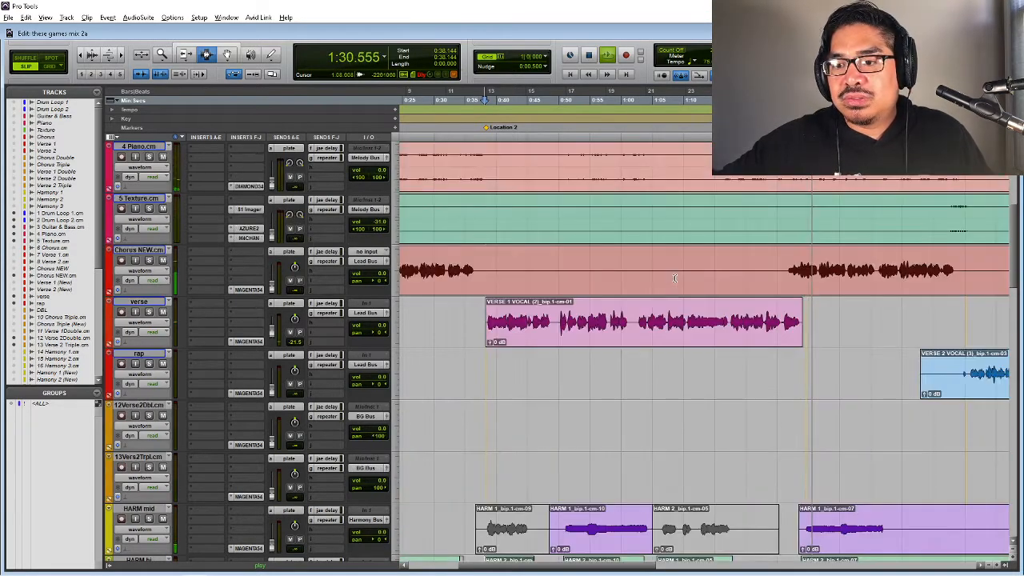
key(t)
key(t)
key(t)
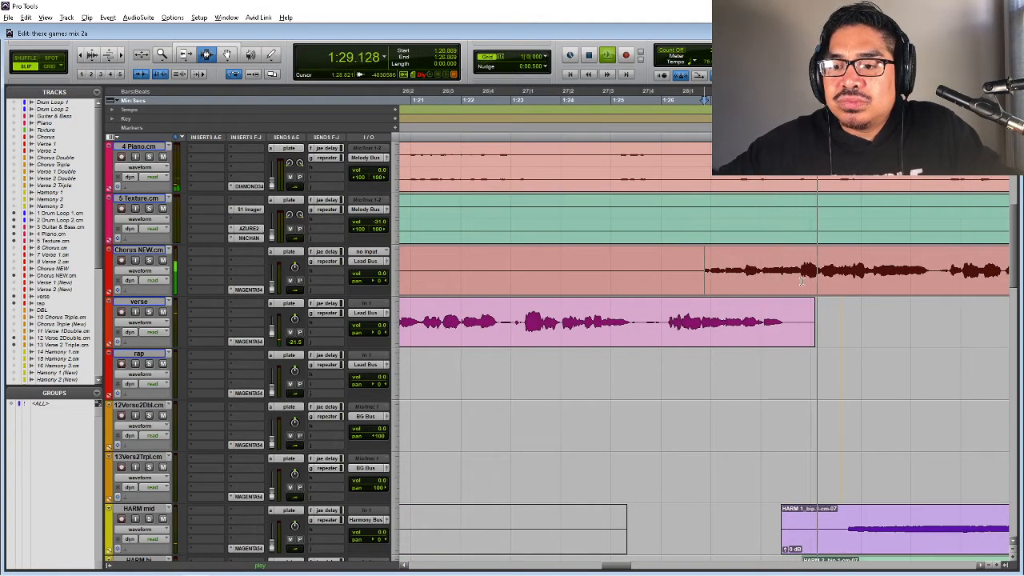
key(space)
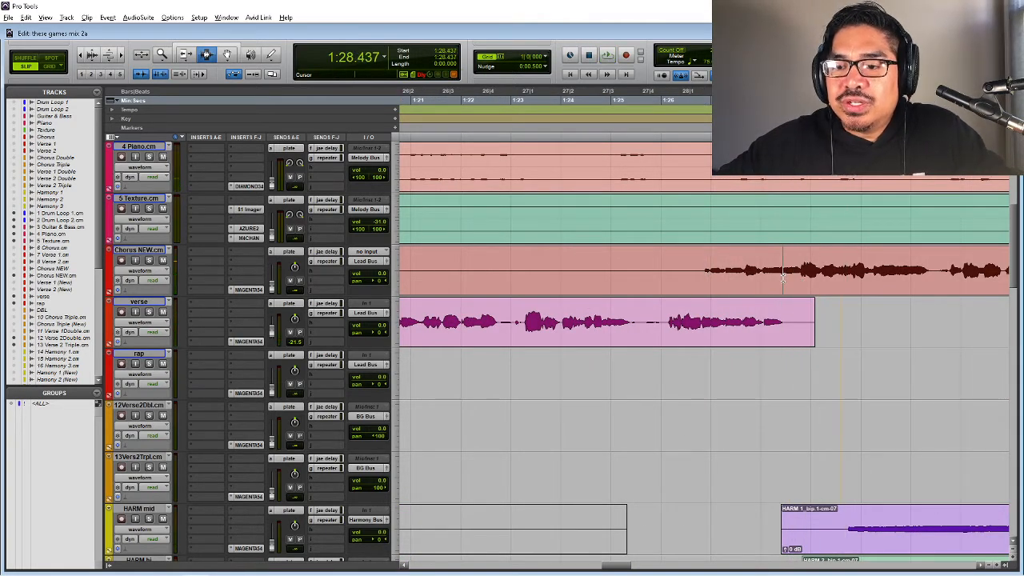
key(a)
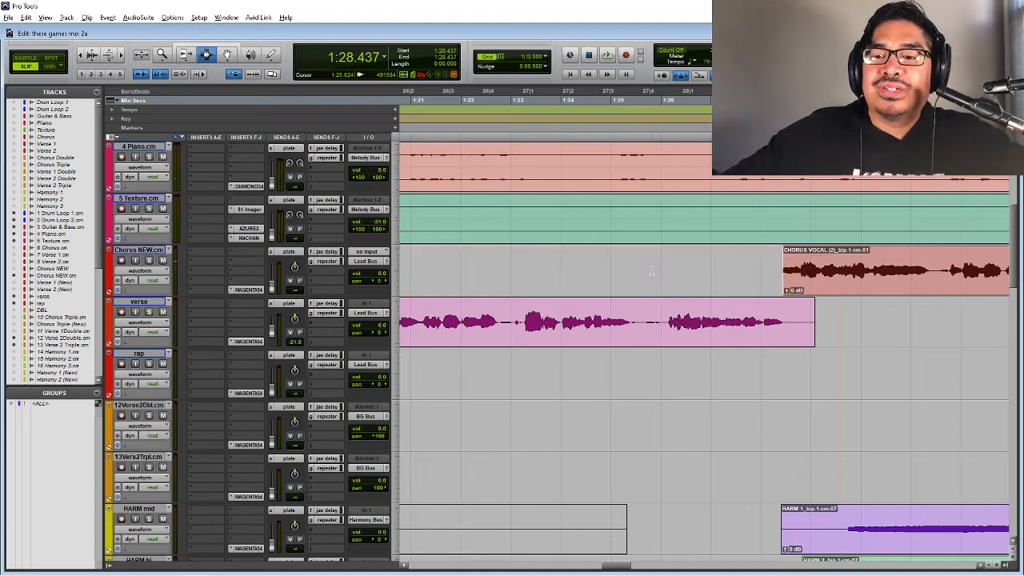
key(space)
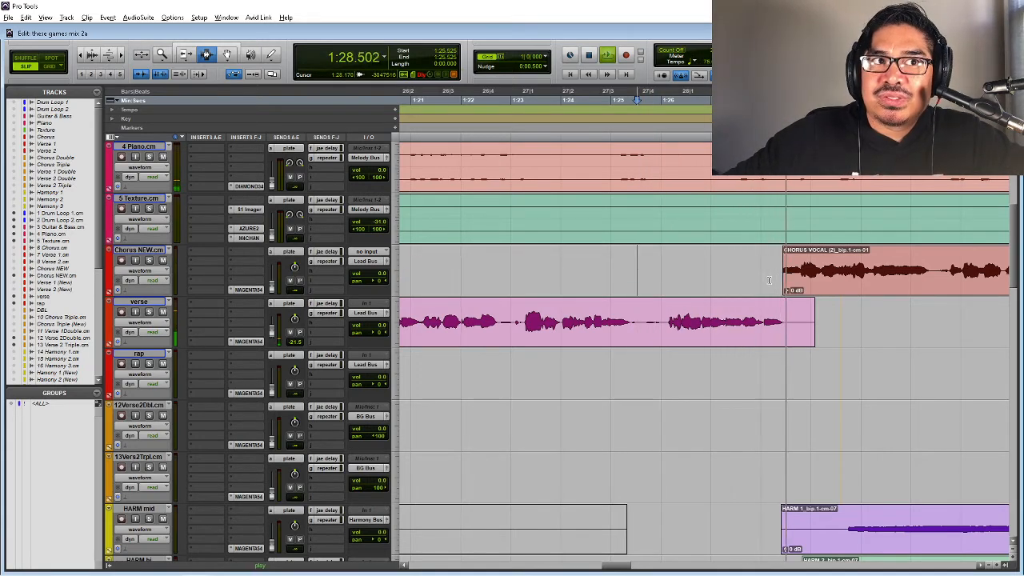
key(space)
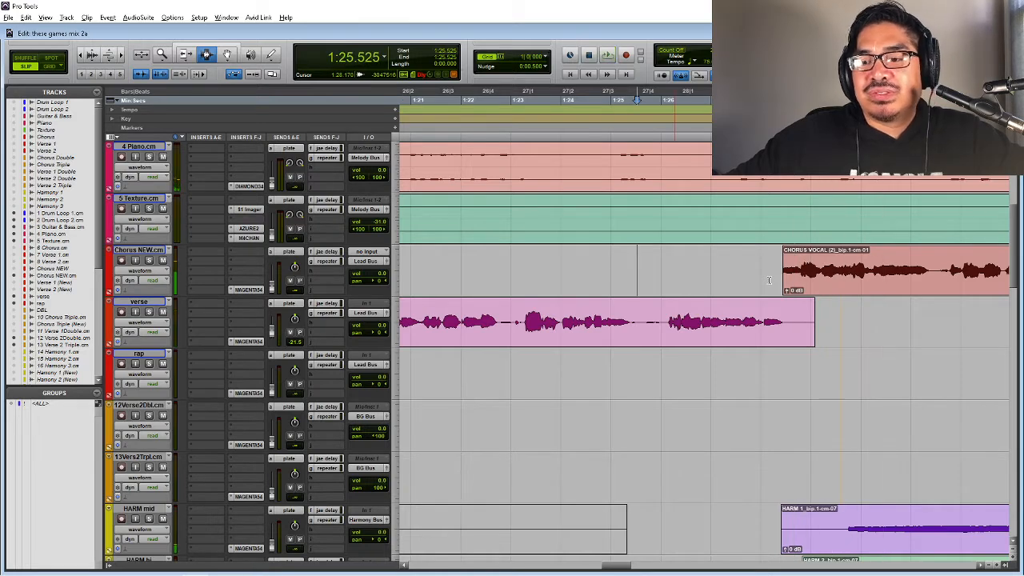
key(ctrl+z)
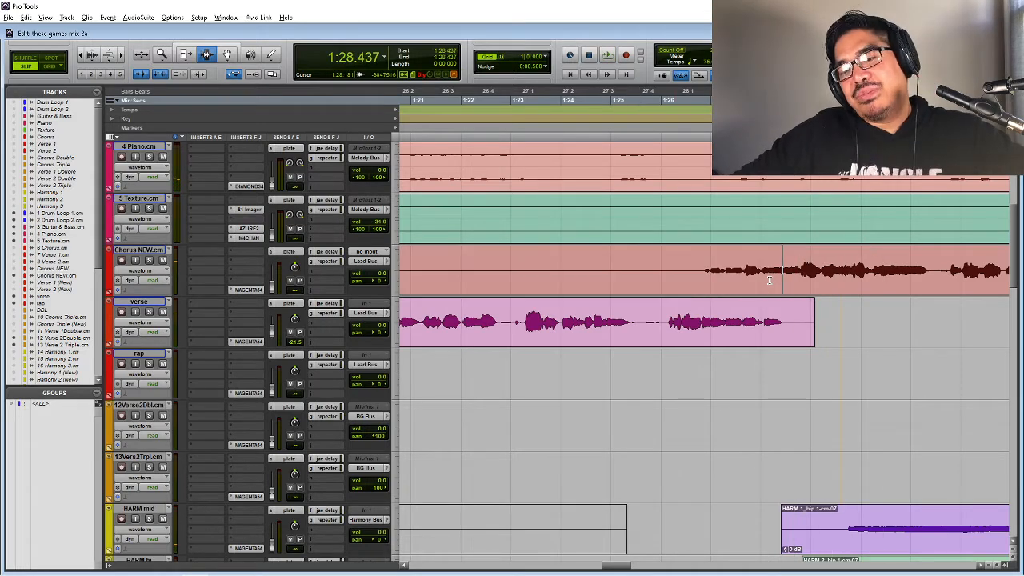
- Split the Chorus NEW clip at 1:26.154 and trim the start of its second part to just before the vocal, at about 1:26.8
click(669, 276)
key(ctrl+e)
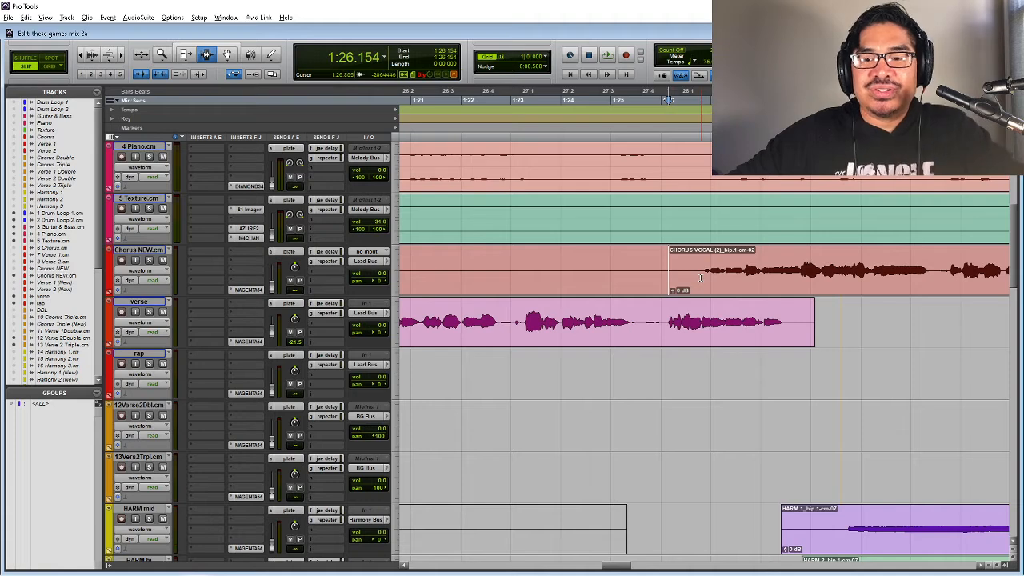
click(700, 278)
key(a)
- Add a fade-in about 1.9 s long at the start of CHORUS VOCAL (2)_bip.1-cm-02 and audition it from 1:26.517
drag(698, 280, 790, 283)
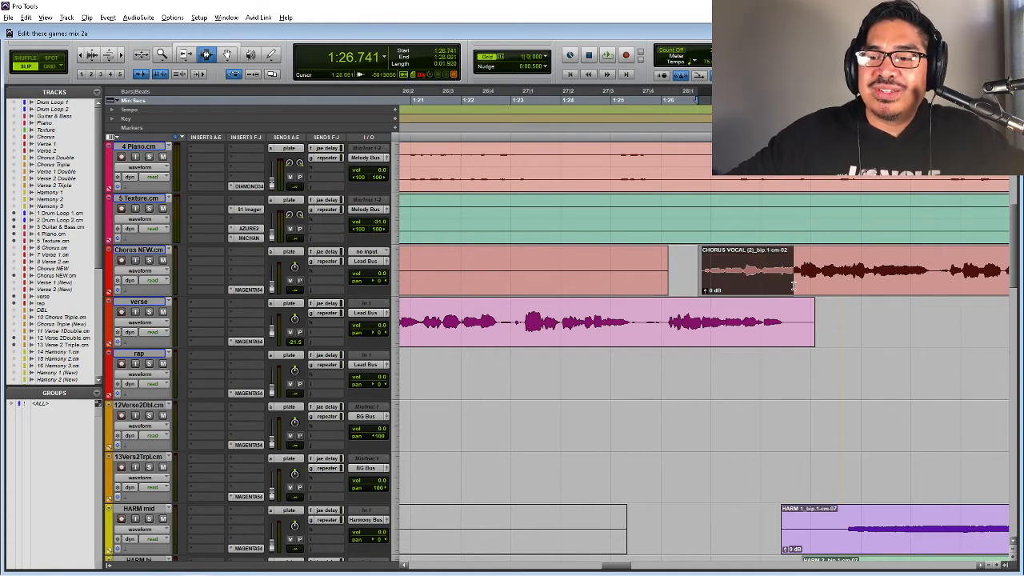
key(f)
click(686, 276)
key(space)
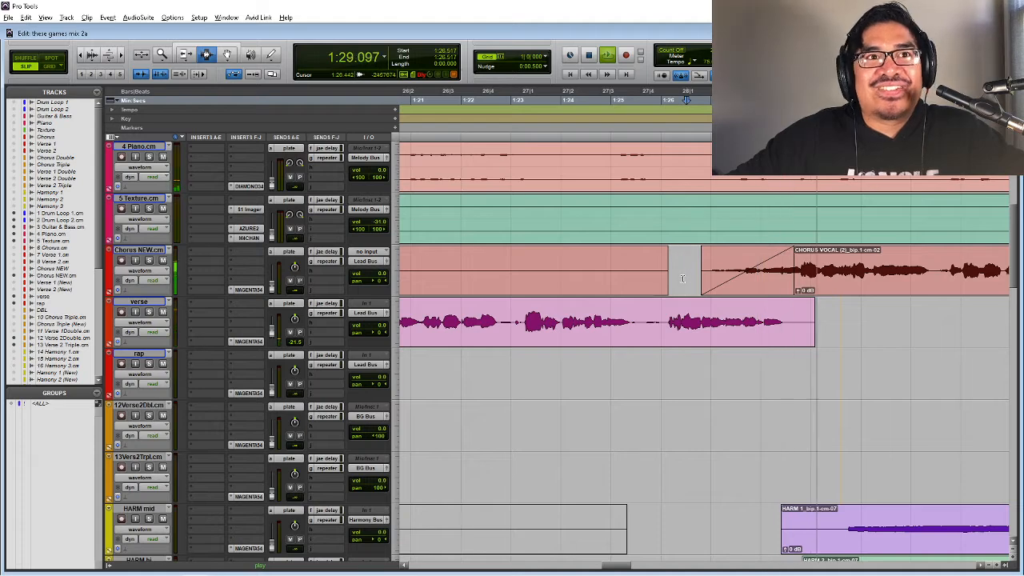
- Trim the end of the first chorus vocal clip on the Chorus NEW track to 0:37.888 and play from there
key(alt+a)
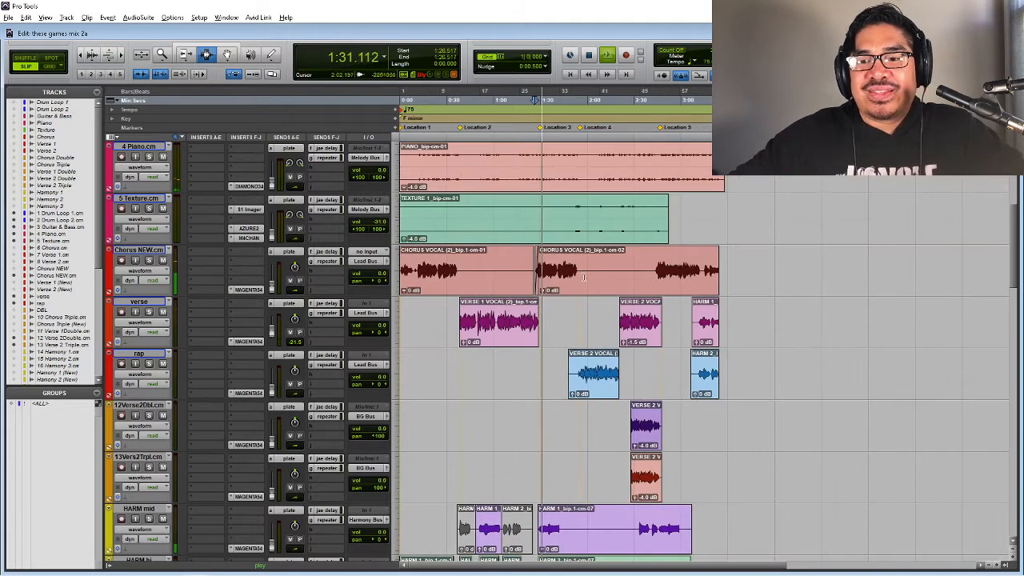
key(space)
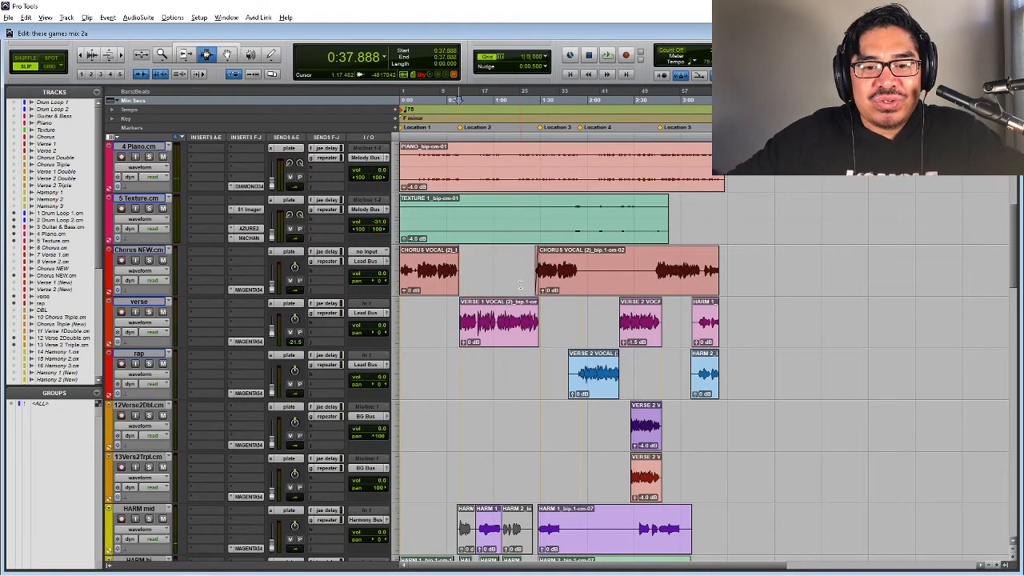
key(s)
key(space)
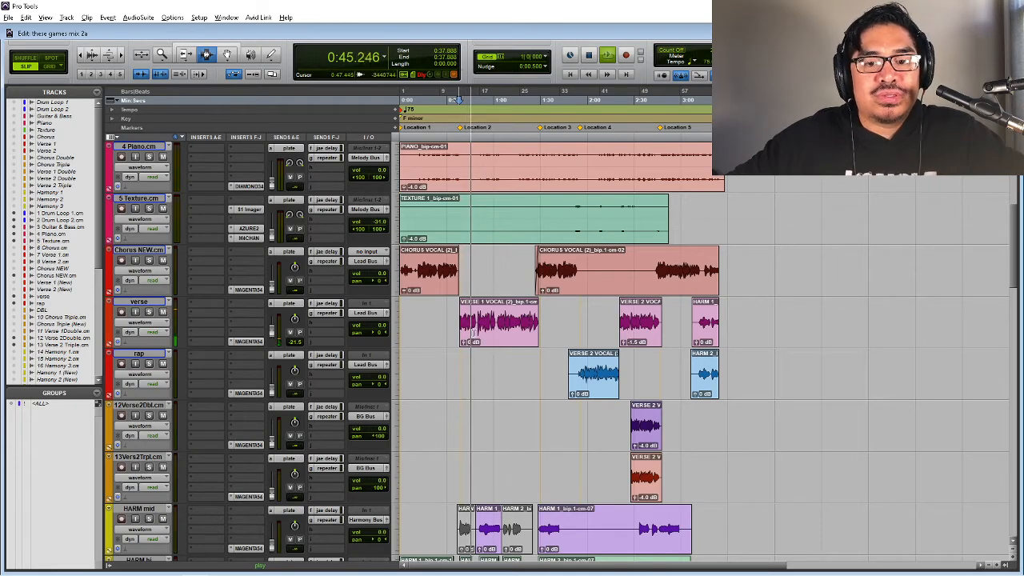
- Examine the opening of the VERSE 1 VOCAL clip and its surroundings up close, auditioning it from 0:40.917
key(t)
key(t)
key(t)
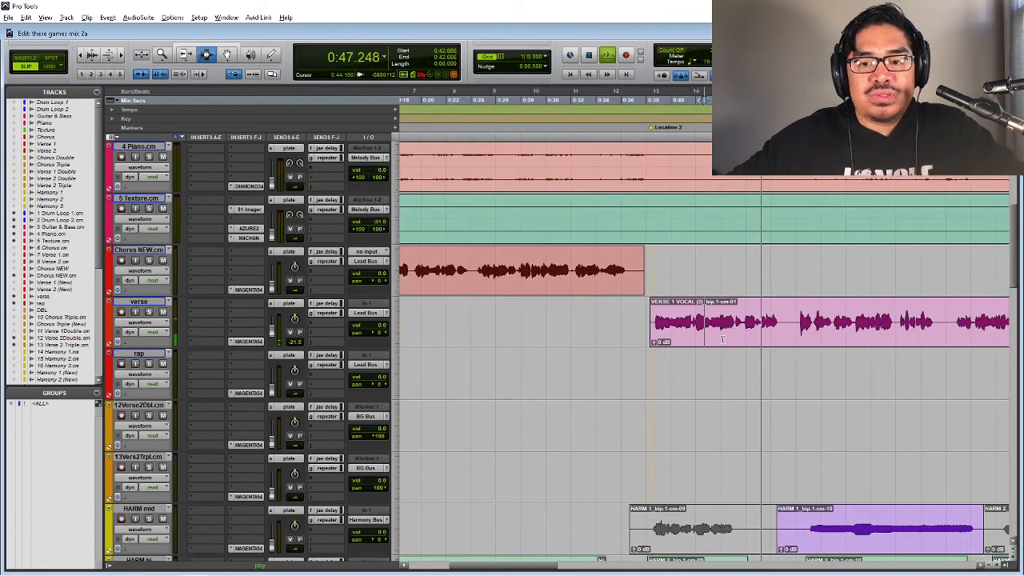
click(683, 341)
key(t)
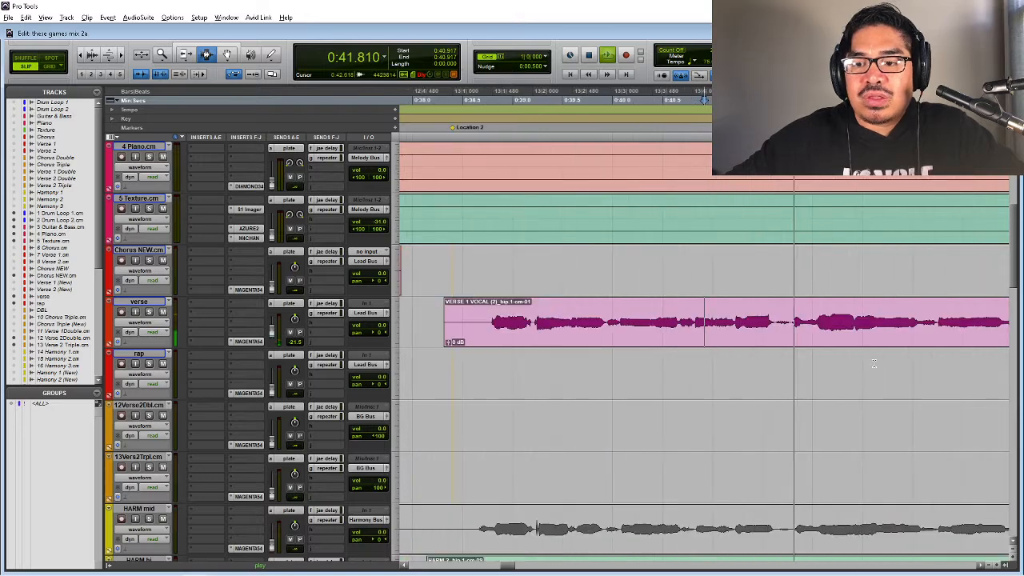
key(r)
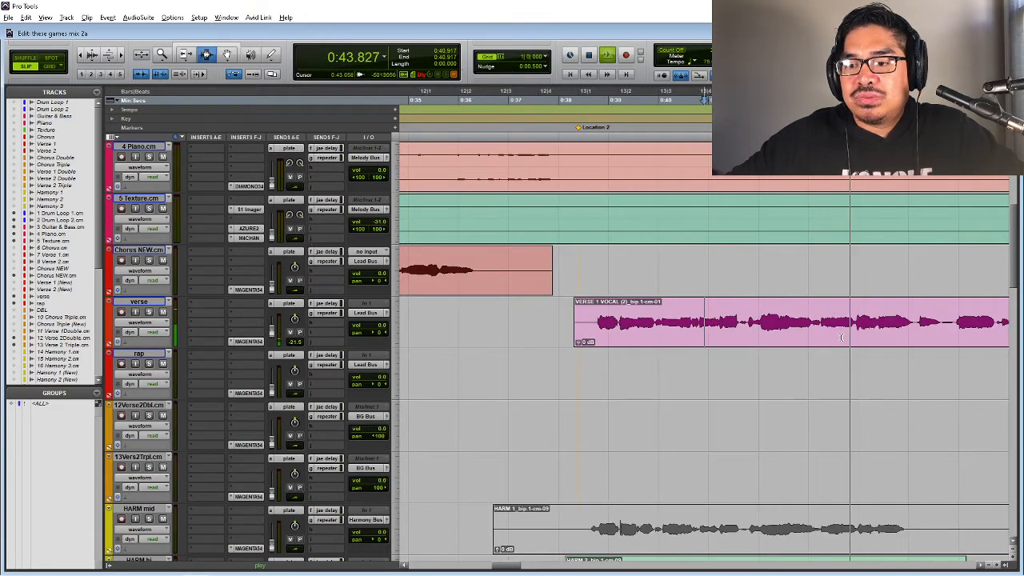
key(r)
key(r)
key(r)
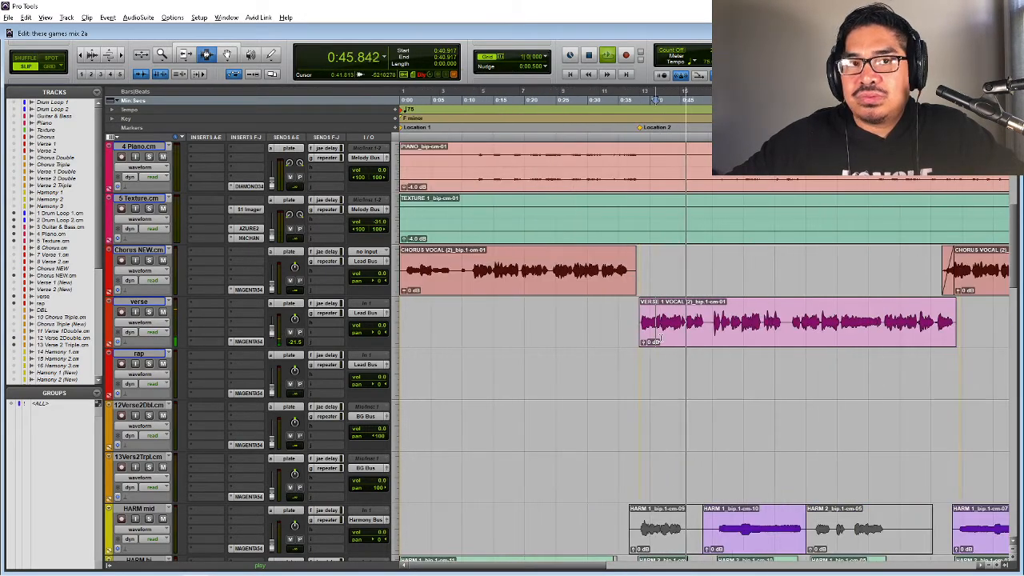
key(r)
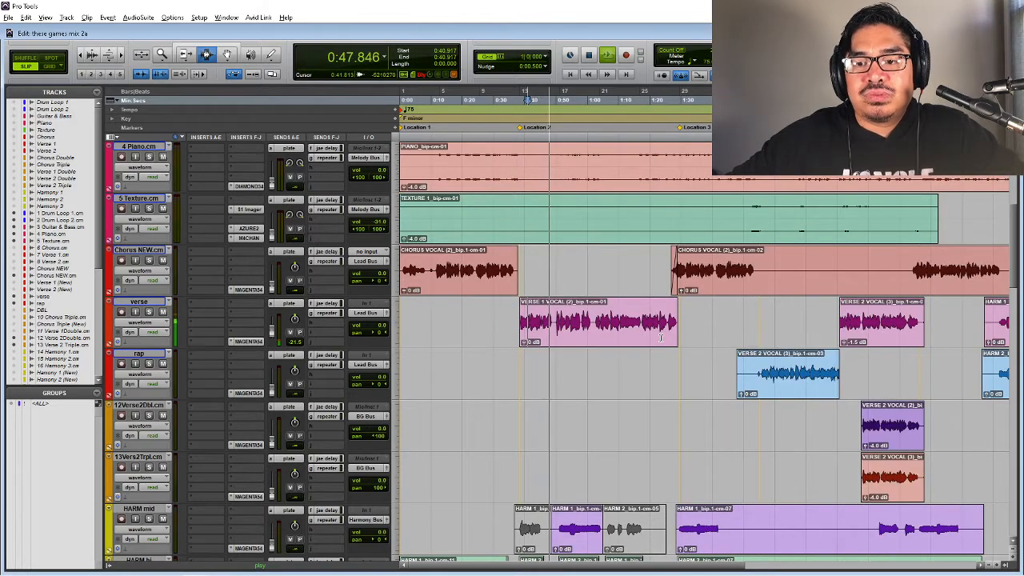
- Trim the start of HARM 1_bip.1-cm-10 on the HARM mid track to about 0:50.6, just before its vocal
key(t)
key(t)
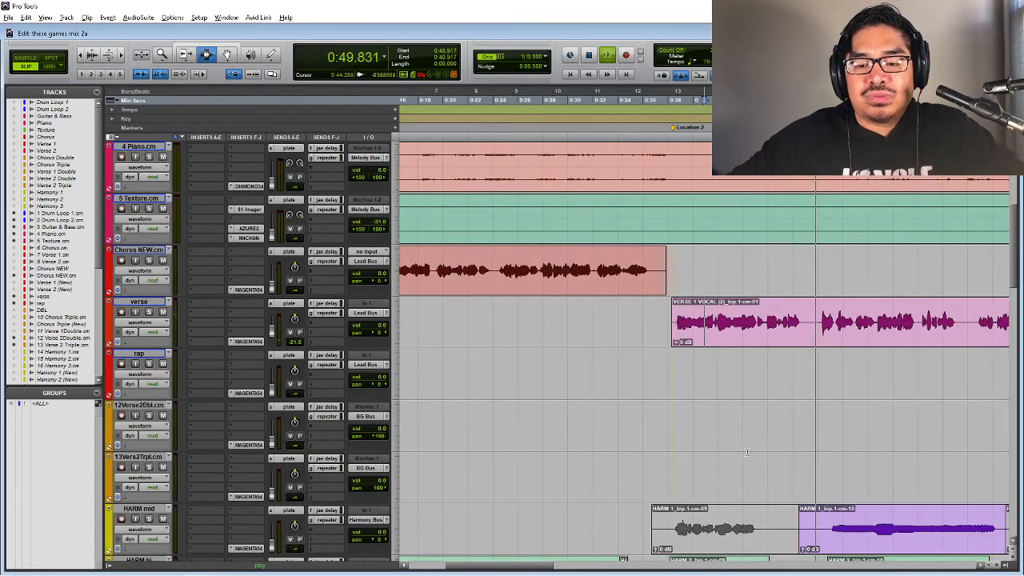
scroll(835, 464, down, 1)
drag(835, 462, 827, 462)
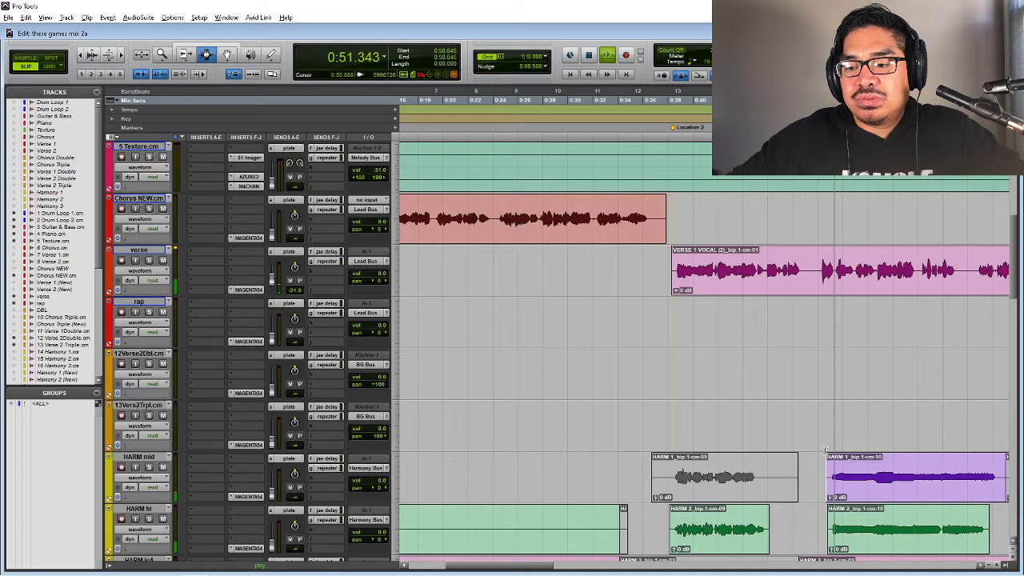
- Split the VERSE 1 VOCAL clip in the silence after its first phrase and trim the second part's start to 0:50.176
click(798, 281)
key(b)
drag(803, 278, 822, 268)
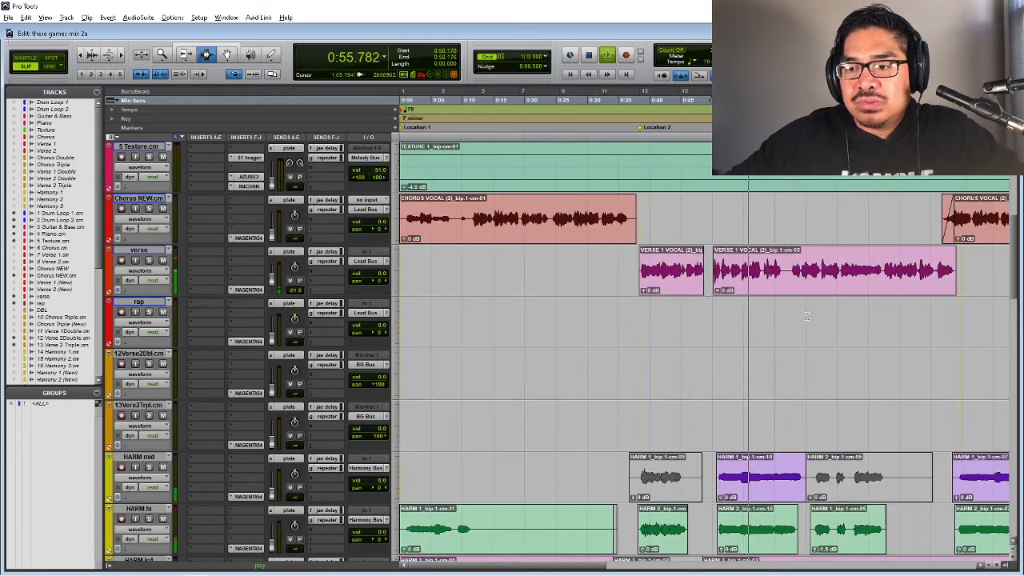
key(r)
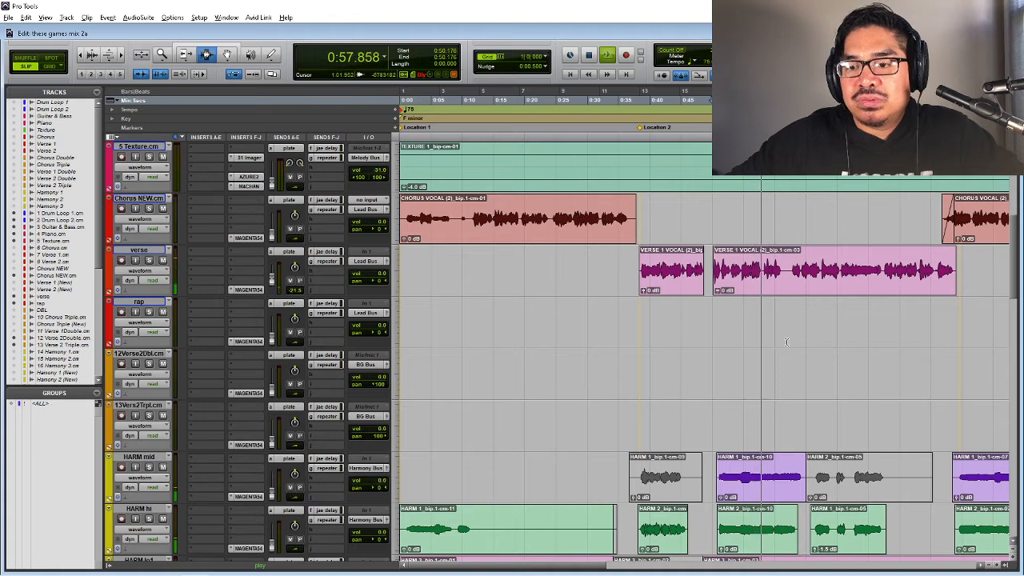
- Trim the start of HARM 3_bip.1-cm-03 on the HARM lo1 track to about 0:50.4 and audition it from 0:47.274
scroll(782, 344, down, 3)
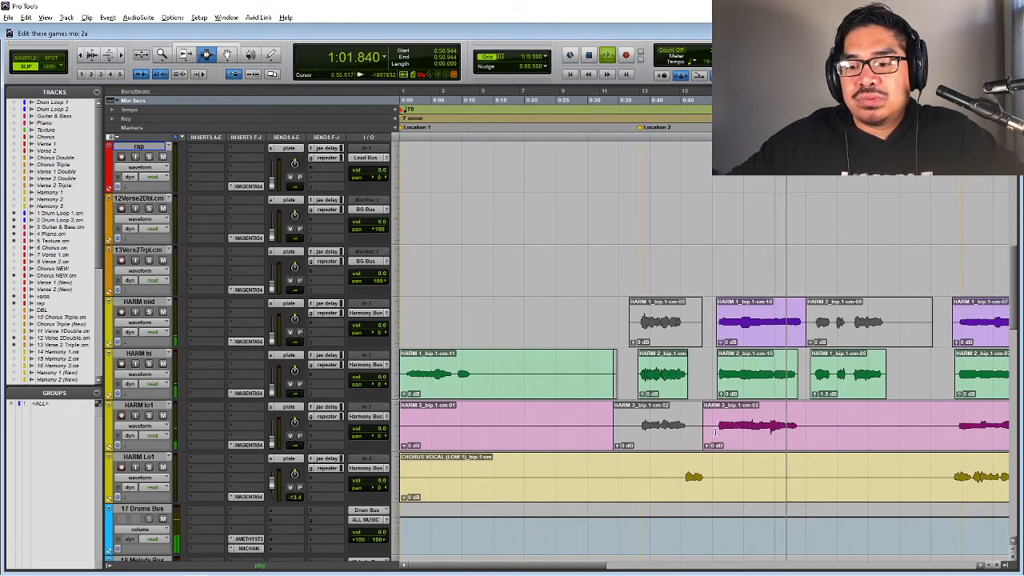
key(space)
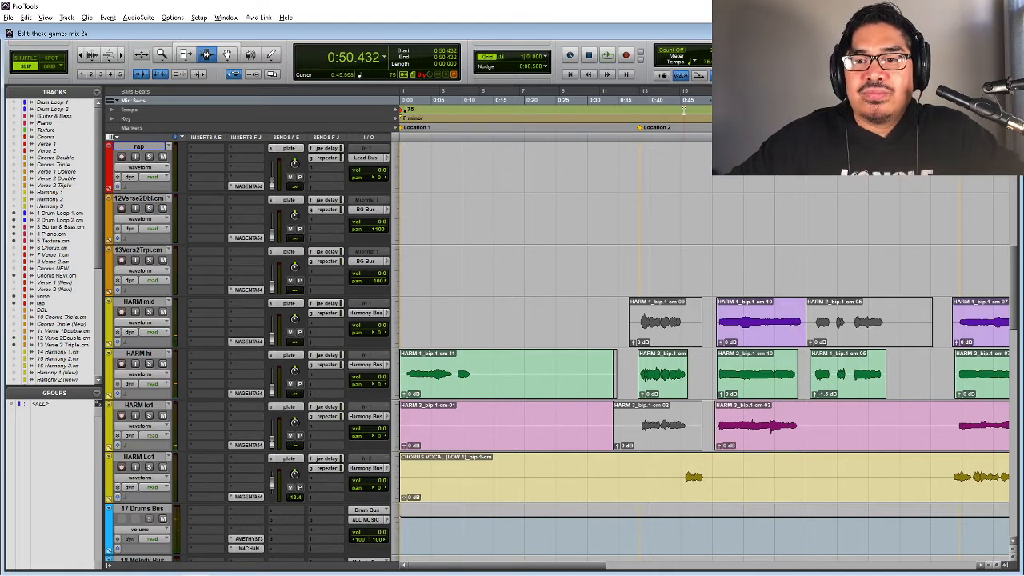
scroll(719, 200, up, 2)
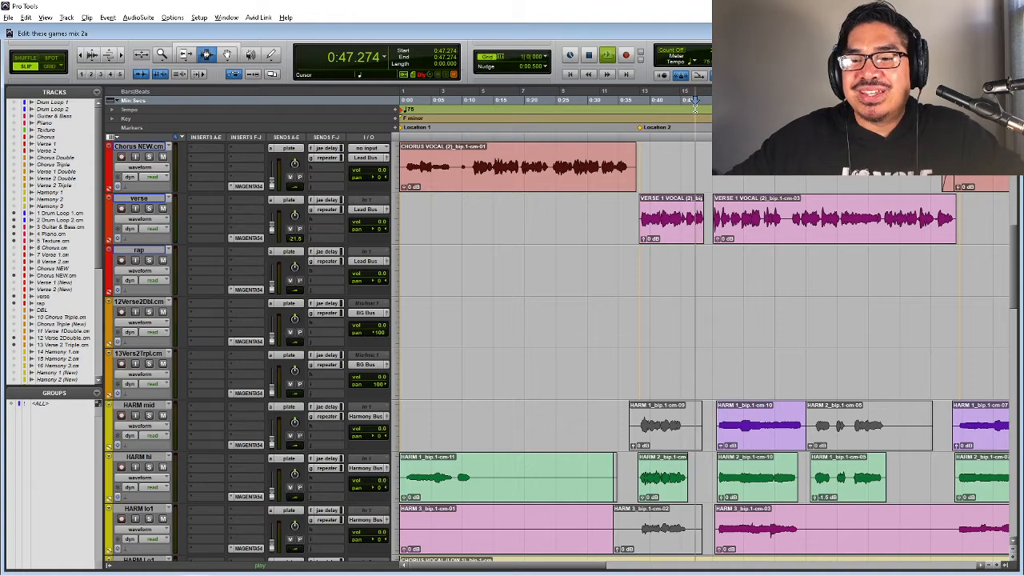
key(space)
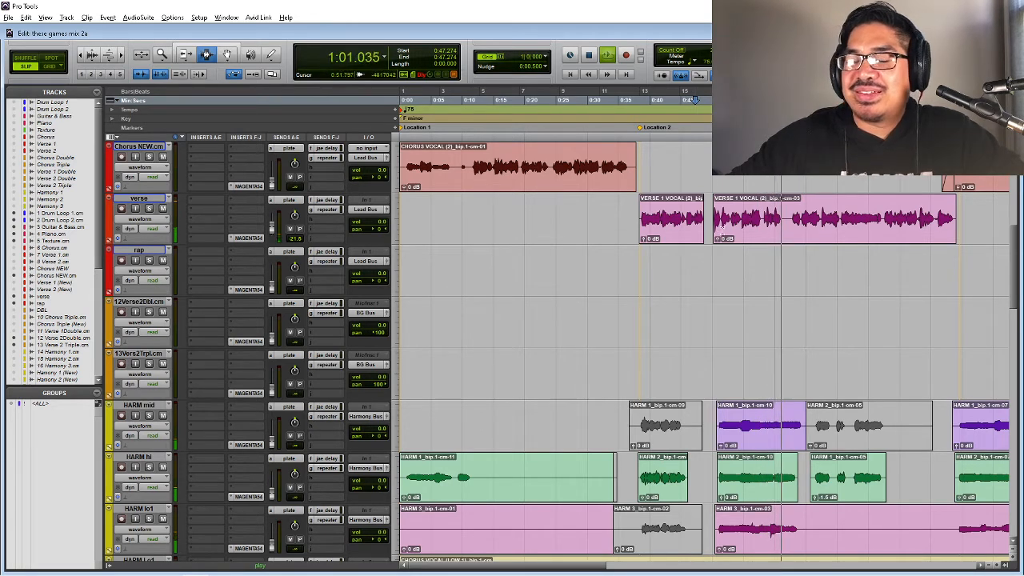
- Audition the second verse phrase against the harmonies from 0:49.920 and from the verse start at 0:38.400
key(space)
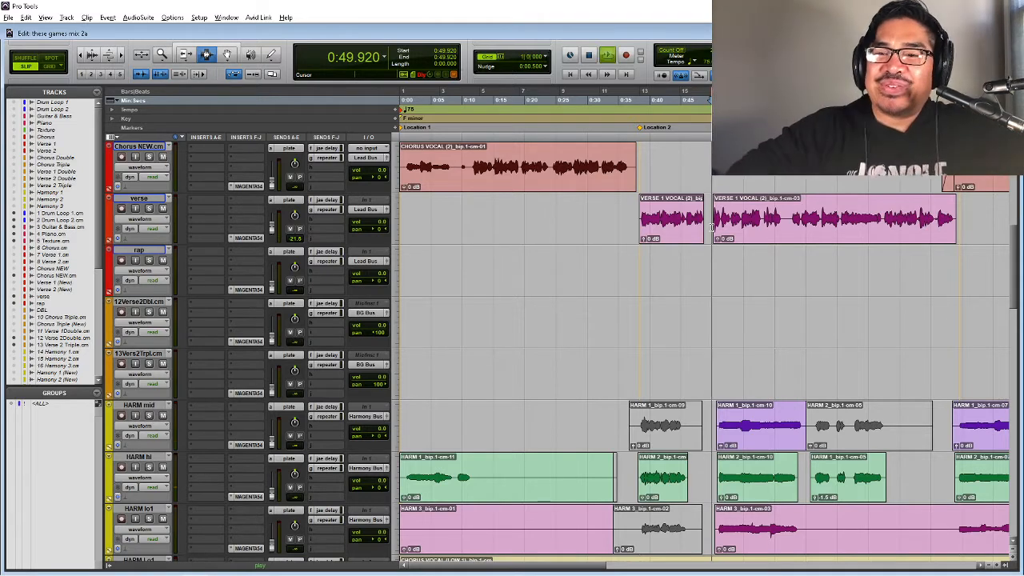
key(space)
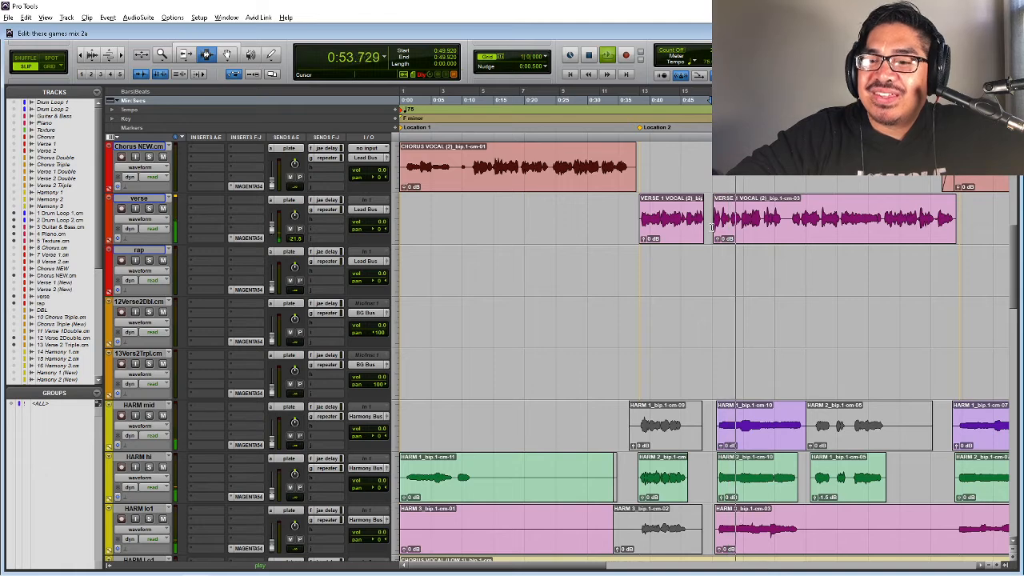
key(space)
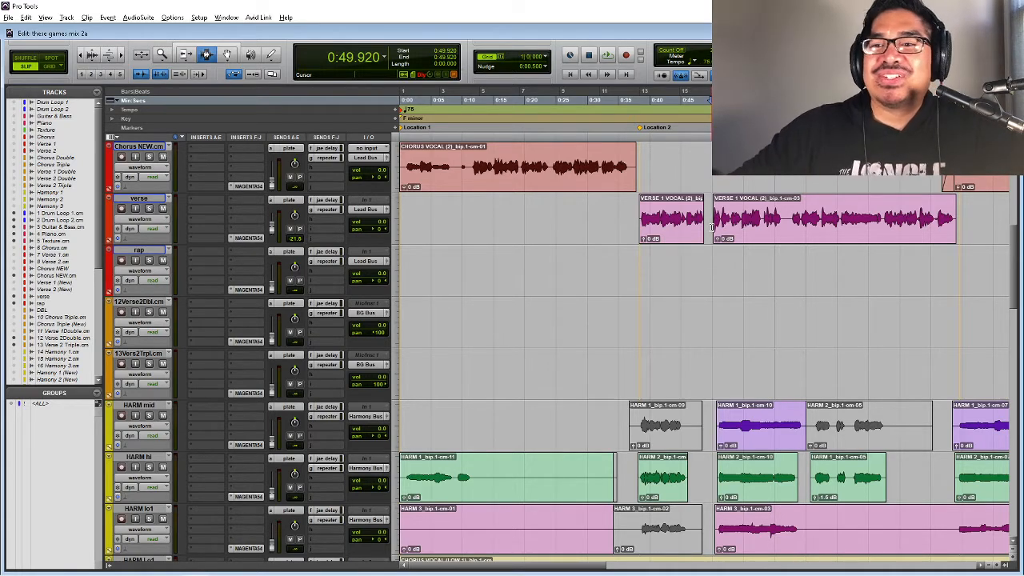
key(space)
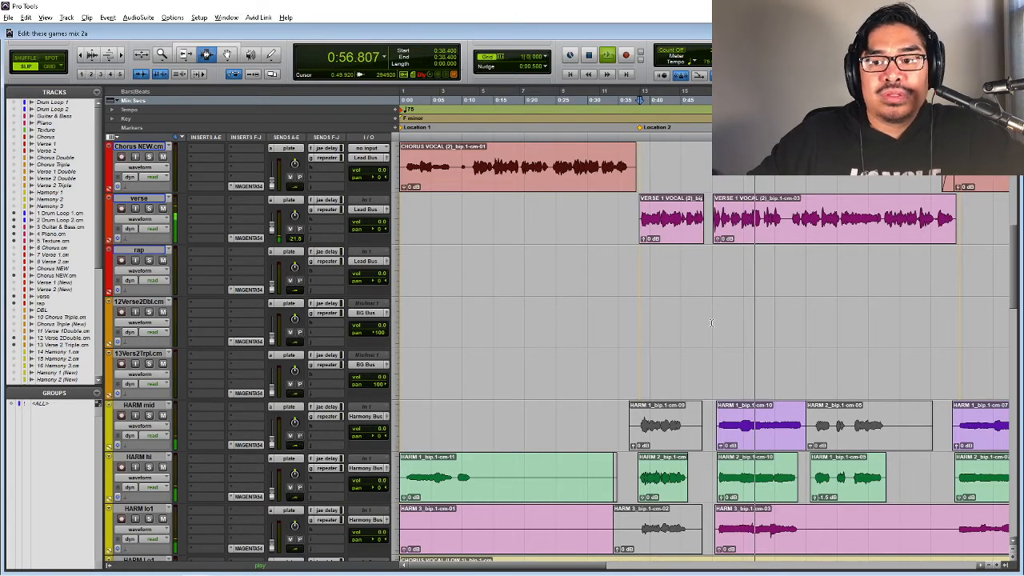
- Lower the clip gain of the three harmony clips between about 0:50.6 and 1:05 on HARM mid, HARM hi and HARM lo1 to -3.5 dB
scroll(709, 327, down, 1)
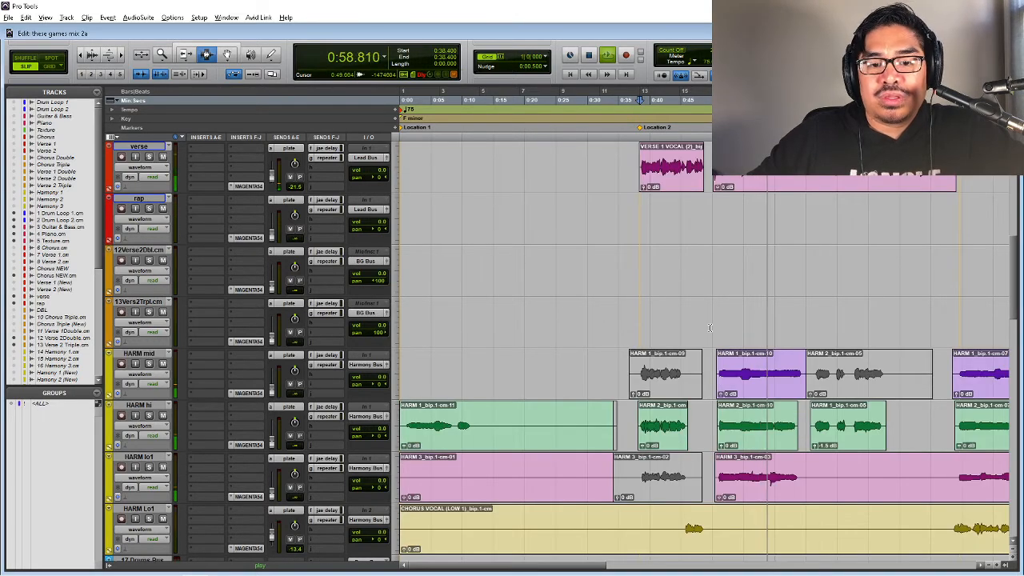
drag(729, 368, 776, 486)
key(super+shift+Down)
key(super+shift+Down)
key(super+shift+Down)
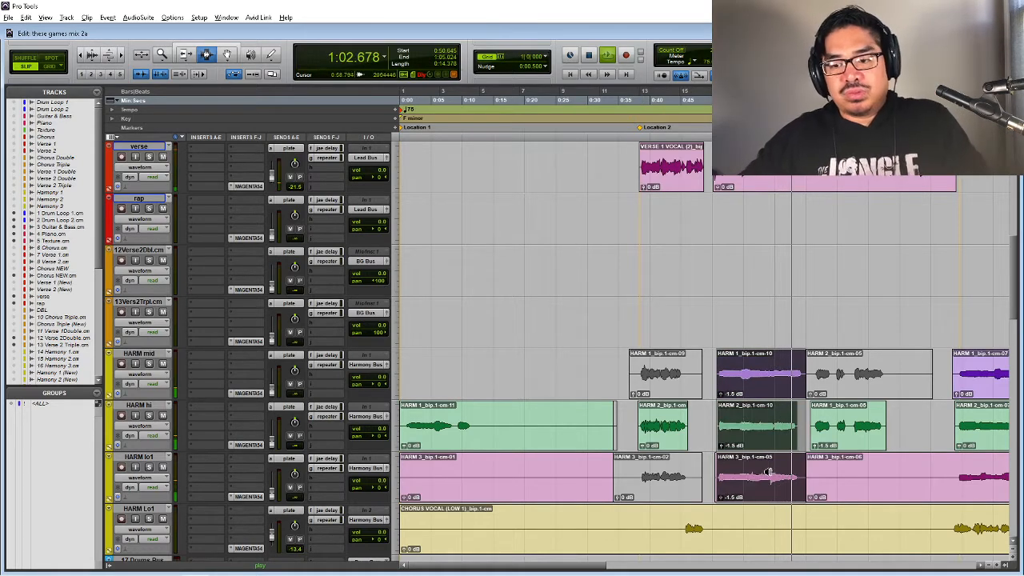
click(705, 381)
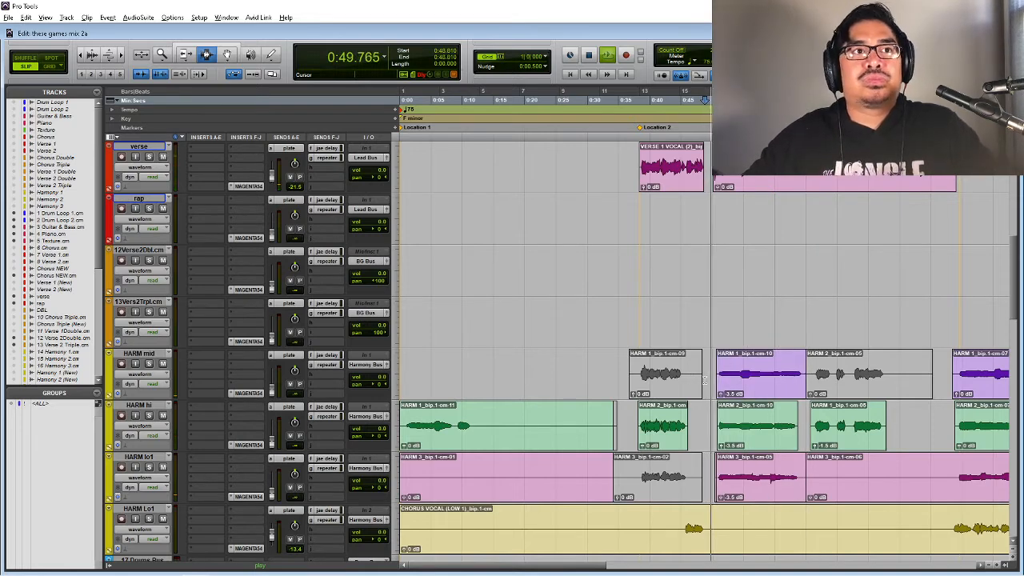
- Trim the ends of HARM 1_bip.1-cm-10 on HARM mid and HARM 3_bip.1-cm-05 on HARM lo1 to about 1:04.4
key(ctrl+bracketleft)
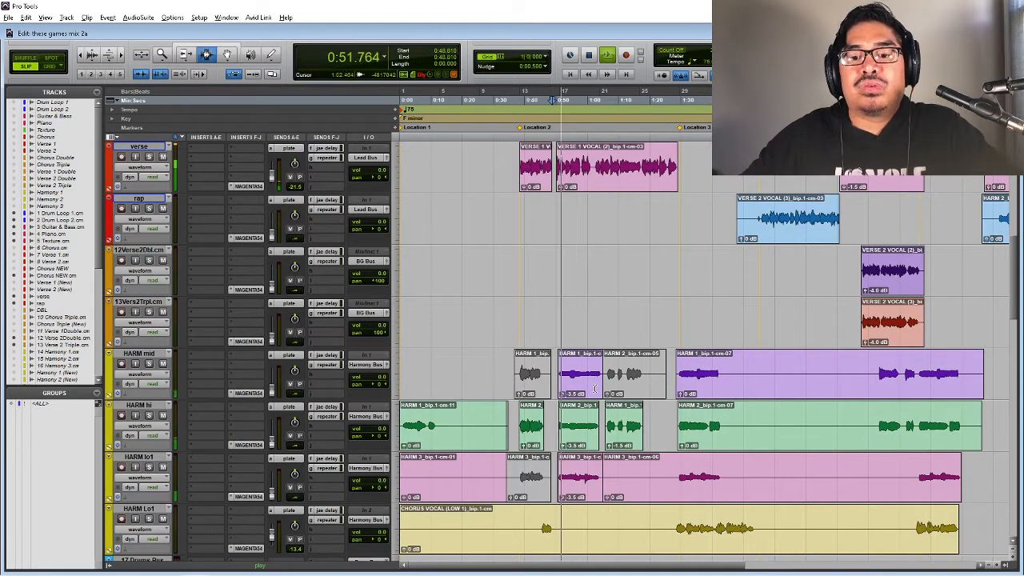
click(569, 373)
shift+click(579, 424)
shift+click(586, 468)
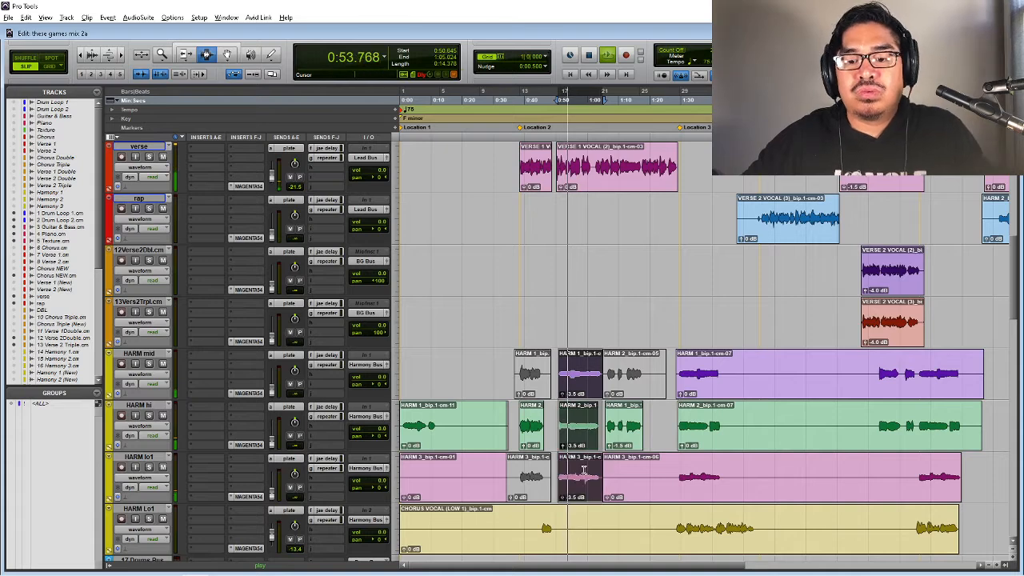
click(585, 433)
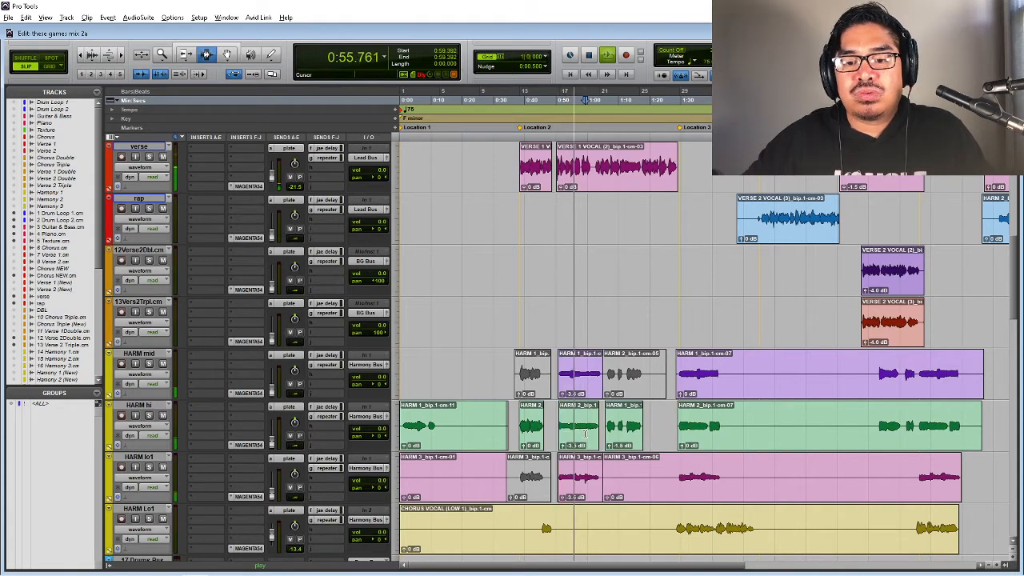
key(r)
key(t)
key(t)
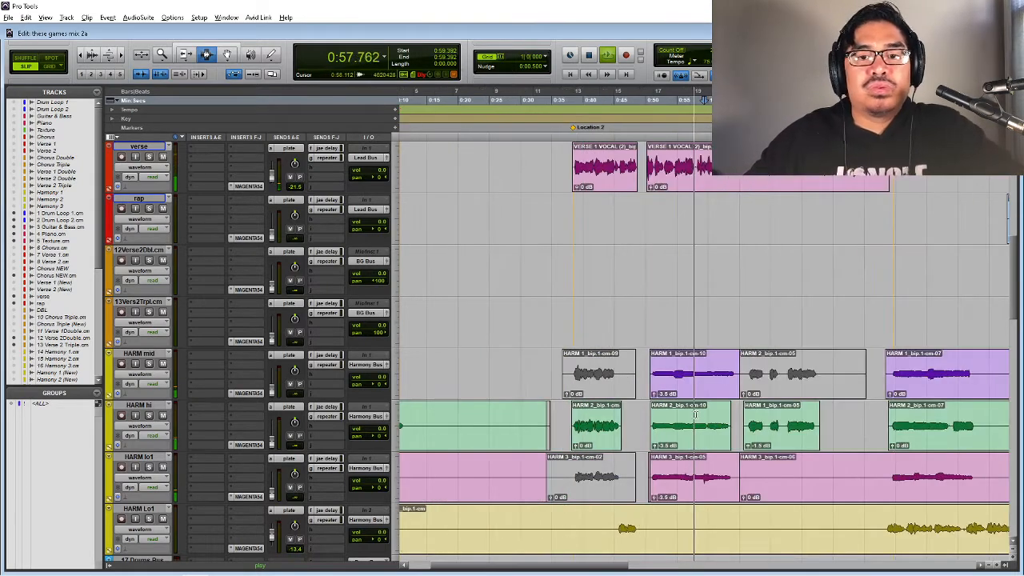
scroll(661, 414, right, 1)
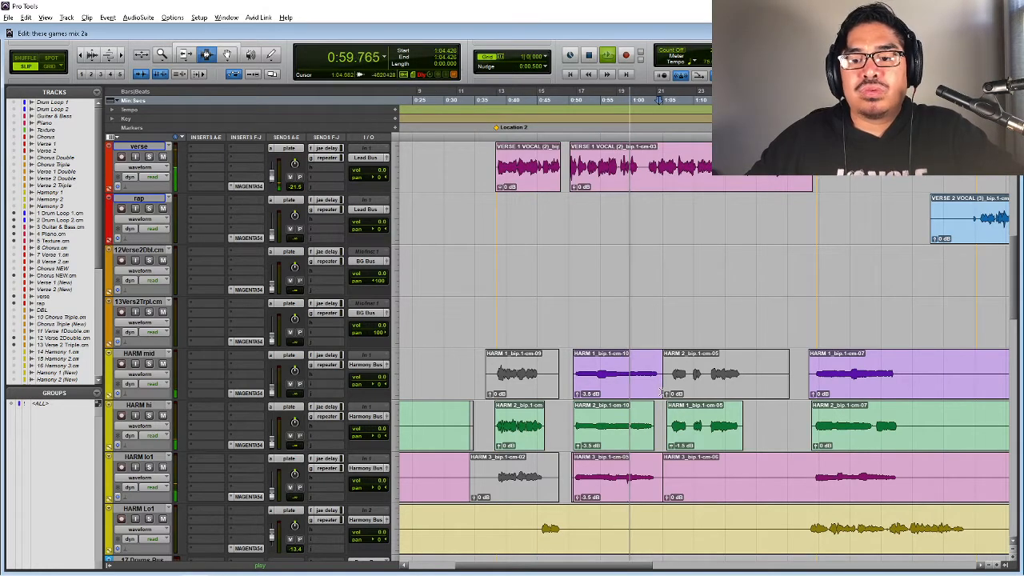
click(657, 475)
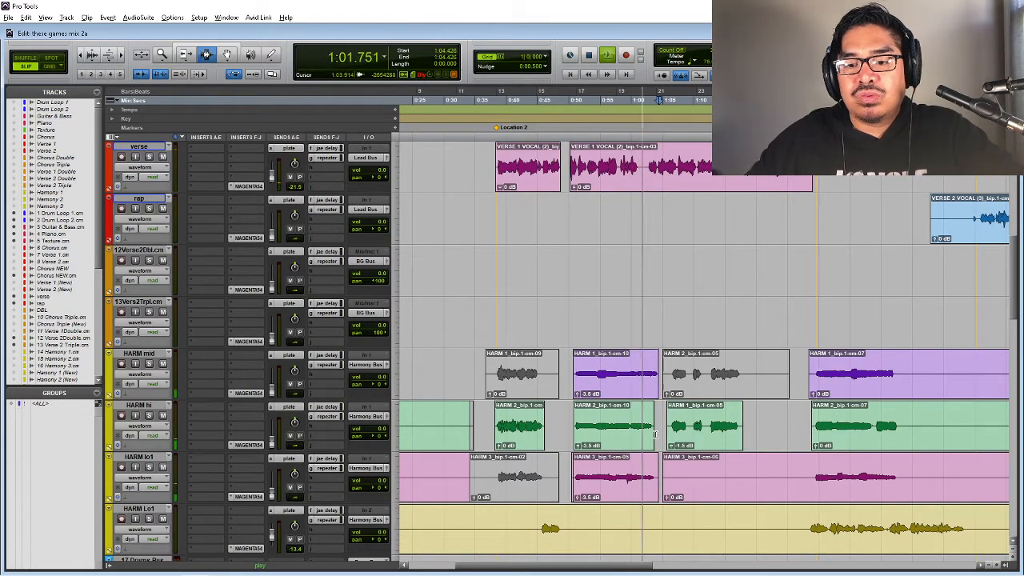
- Split VERSE 1 VOCAL (2)_bip.1-cm-03 in its middle pause and remove the silence, starting the following phrase at 1:02.293
scroll(654, 434, up, 2)
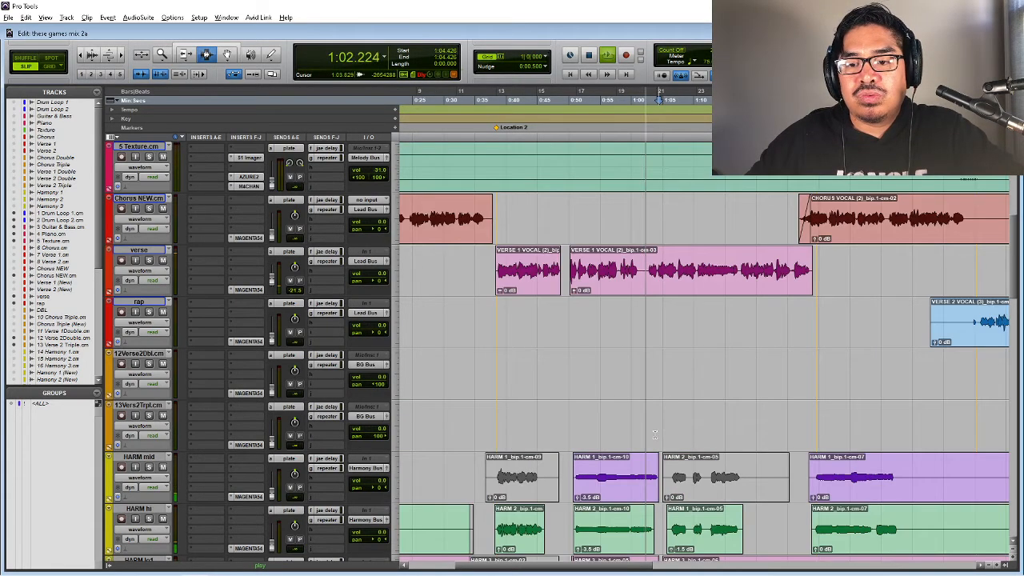
click(638, 275)
key(b)
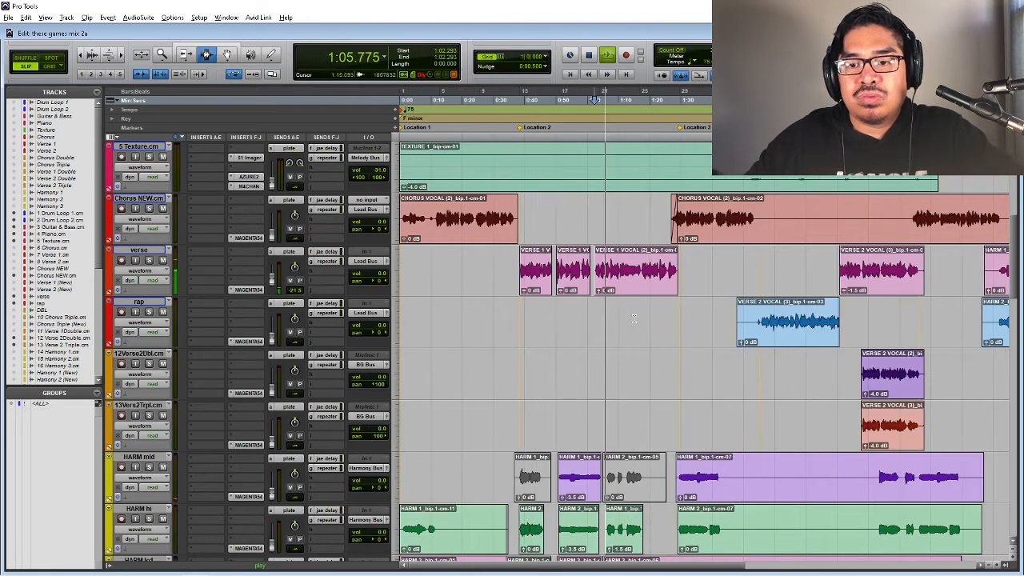
key(r)
- Split the Chorus NEW vocal after the second chorus at 1:53.664 and trim the start of the last chorus clip to 2:43.669
click(754, 217)
key(b)
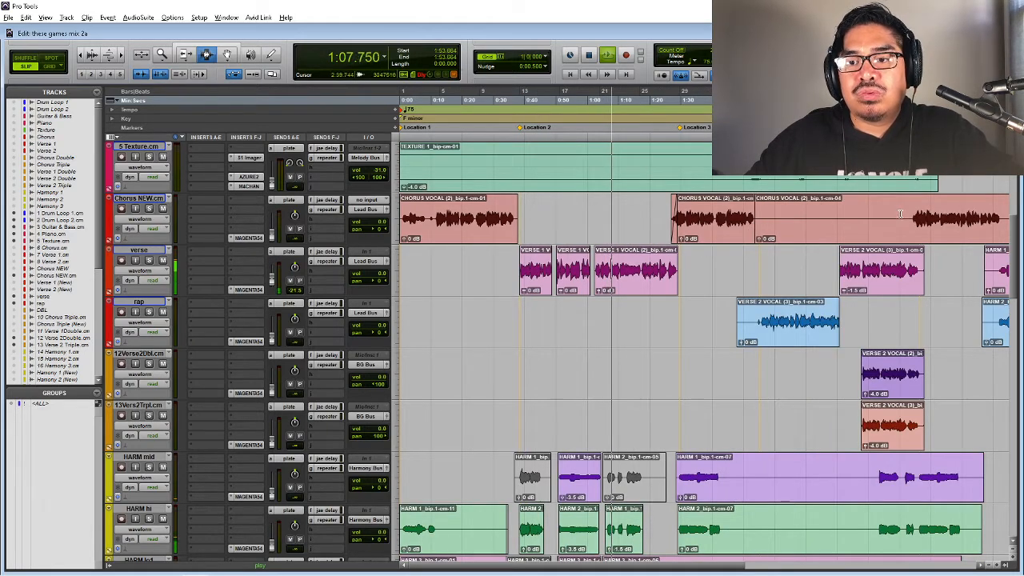
click(911, 219)
key(a)
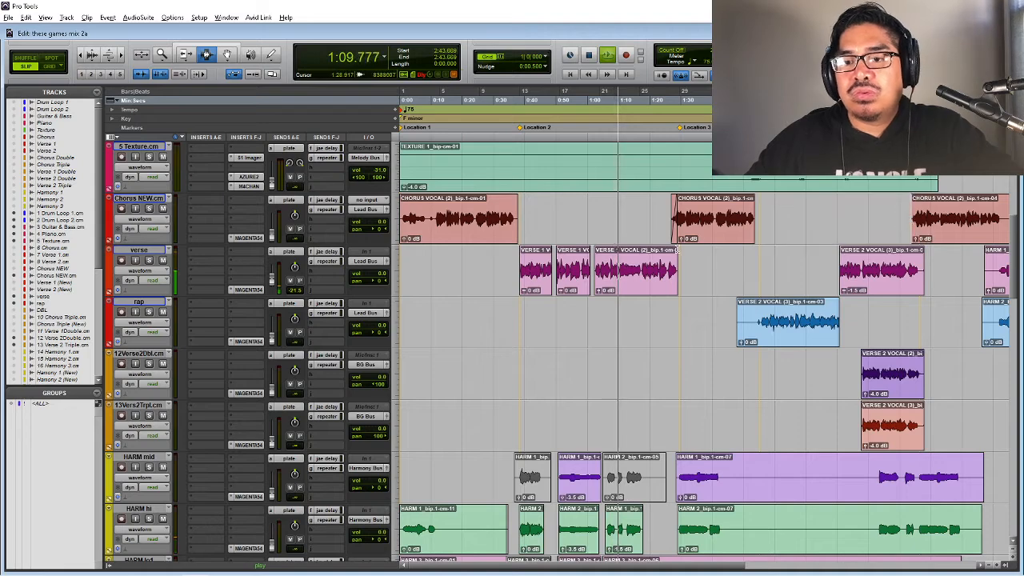
- Trim the start of CHORUS VOCAL (2)_bip.1-cm-04 to about 2:44.4 and add a fade-in about 1.1 s long ending at 2:45.504
key(t)
key(t)
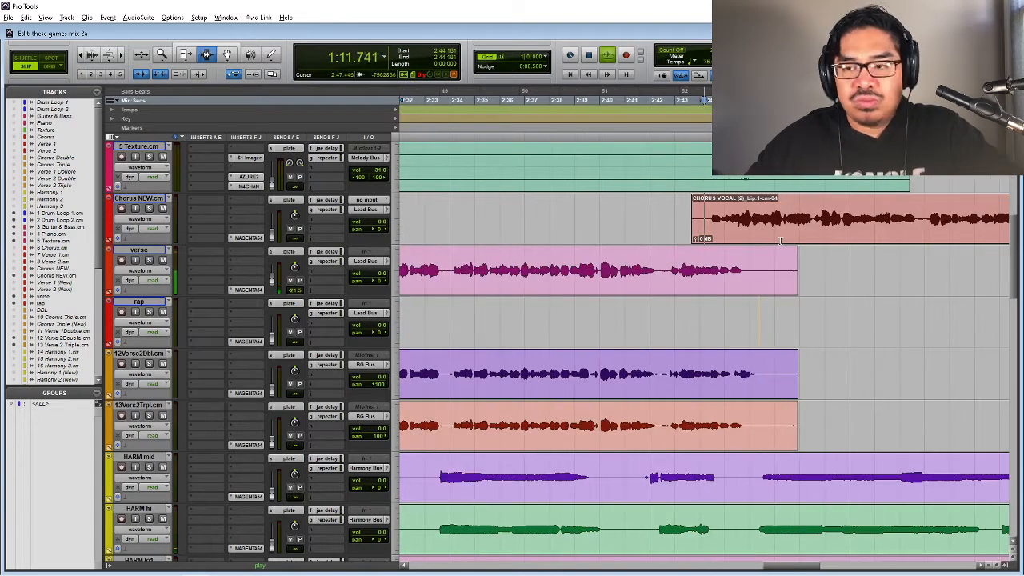
key(a)
drag(692, 231, 767, 239)
key(f)
drag(691, 231, 770, 236)
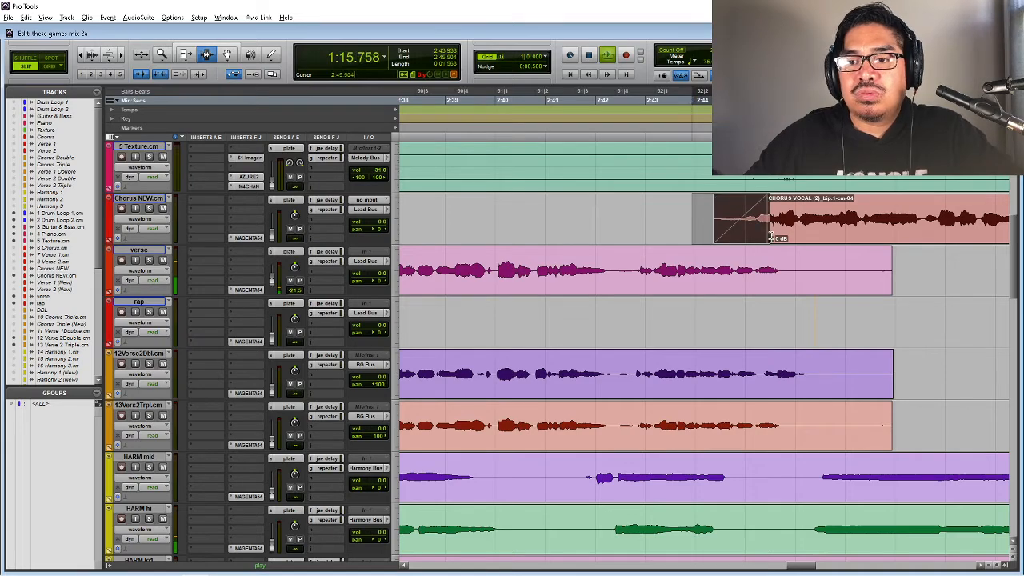
- Play the song from 1:14.752 and examine the harmony, bus and effects tracks down to the Bus Comp track
key(r)
key(r)
key(r)
key(r)
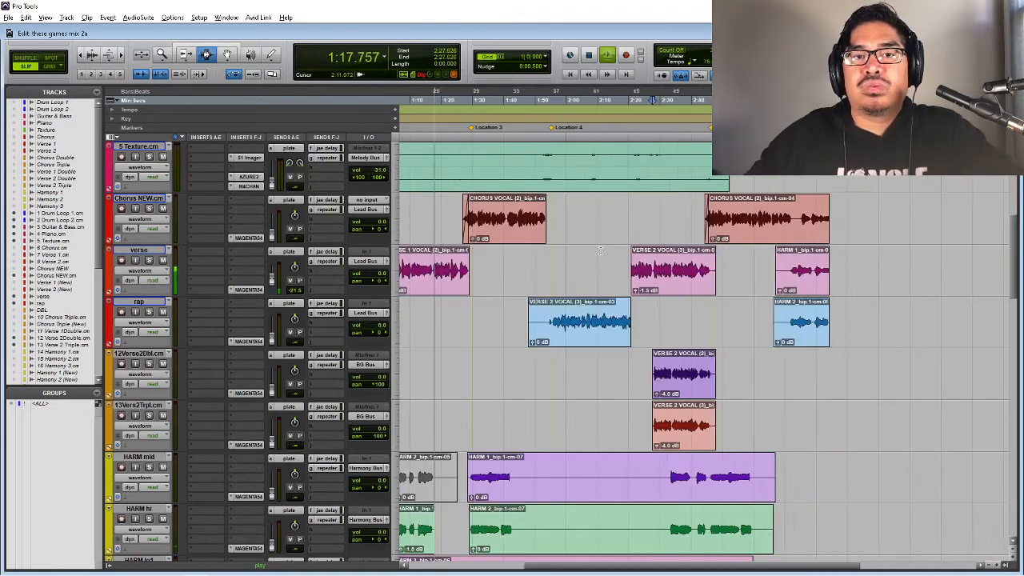
click(424, 100)
key(t)
key(t)
key(t)
scroll(844, 299, down, 6)
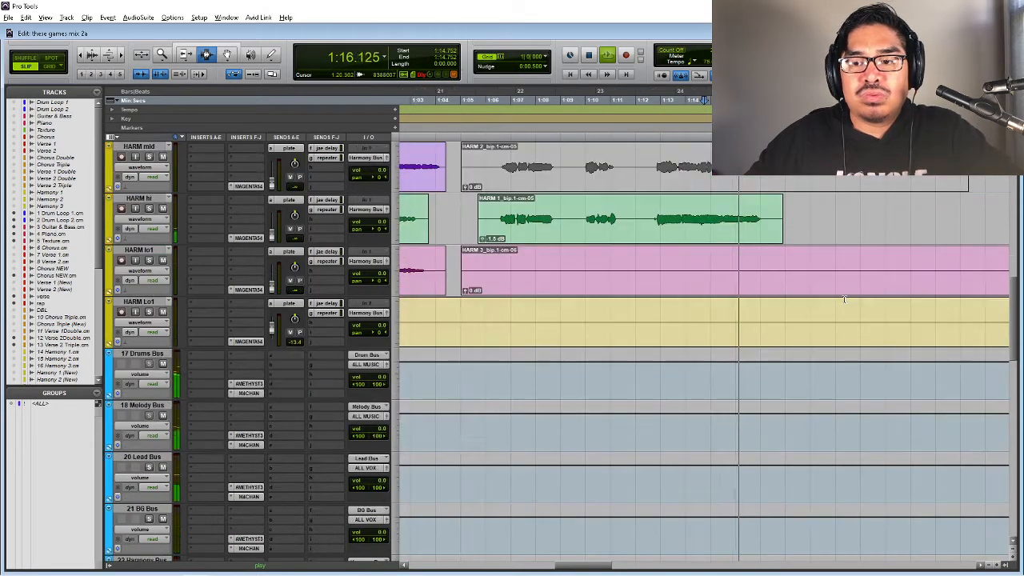
scroll(844, 298, down, 2)
scroll(842, 300, down, 6)
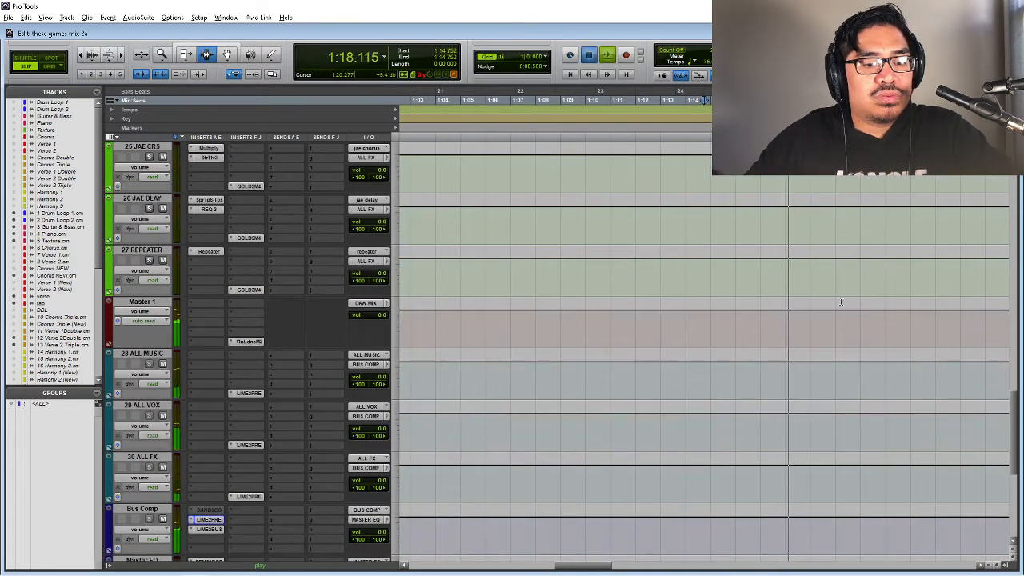
key(space)
- Audition the drum, guitar, piano, texture and verse vocal tracks together from 1:14.752
scroll(840, 301, up, 10)
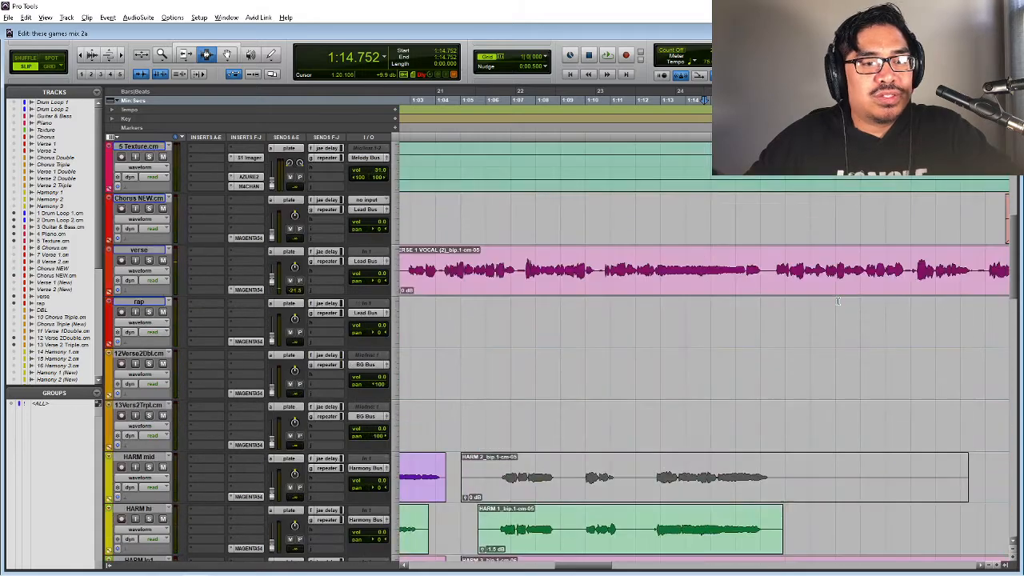
scroll(837, 301, up, 4)
key(space)
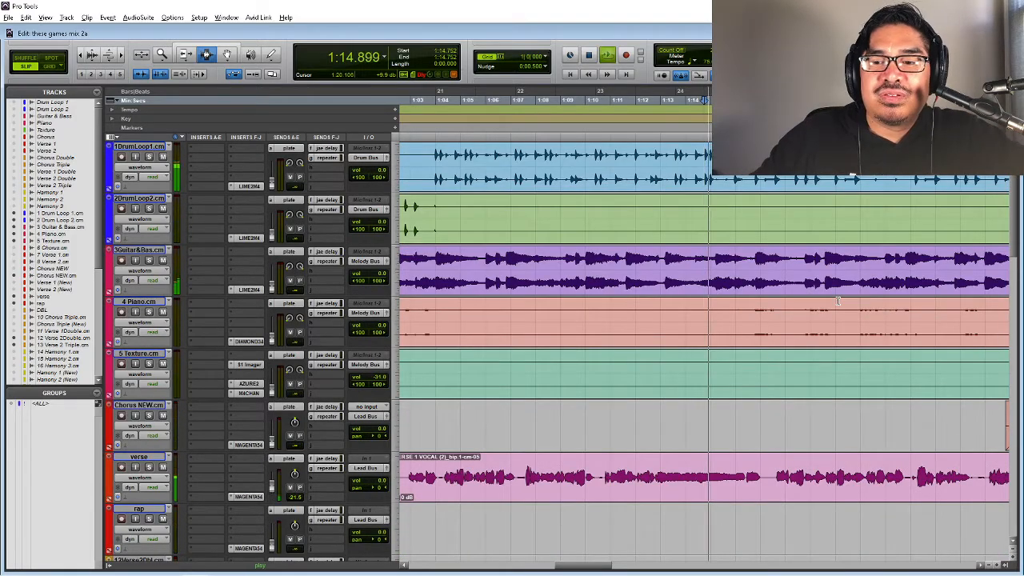
scroll(835, 302, down, 4)
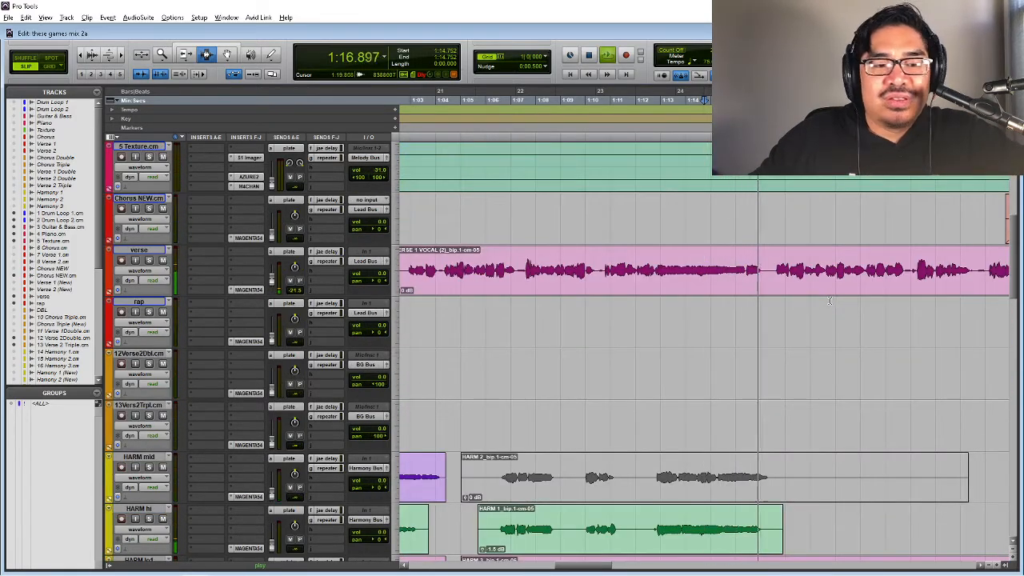
key(space)
- Examine the effects returns and the mix bus chain down to Tape Machine and PRINT during playback from 1:14.752
scroll(829, 301, down, 12)
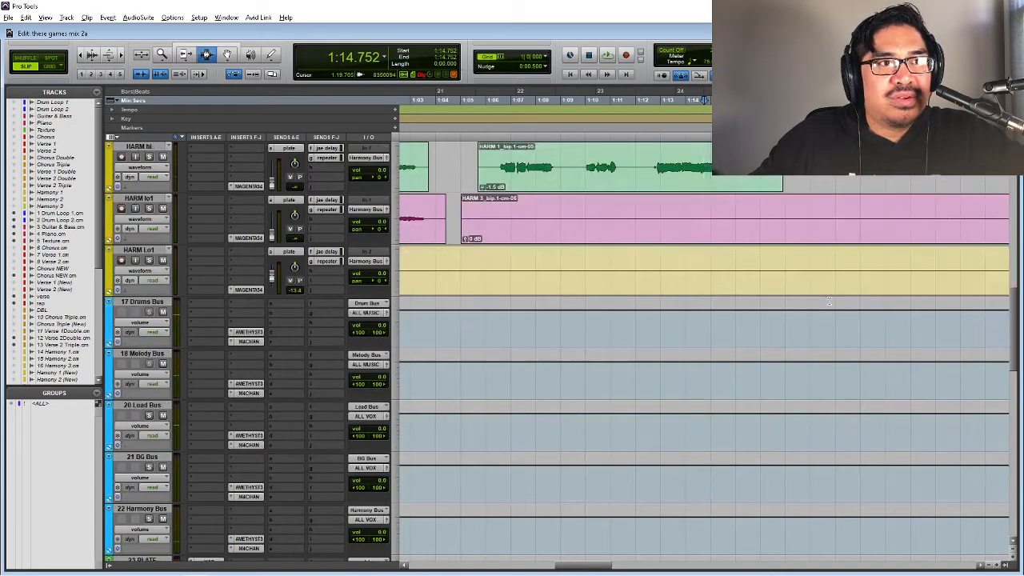
scroll(829, 301, down, 6)
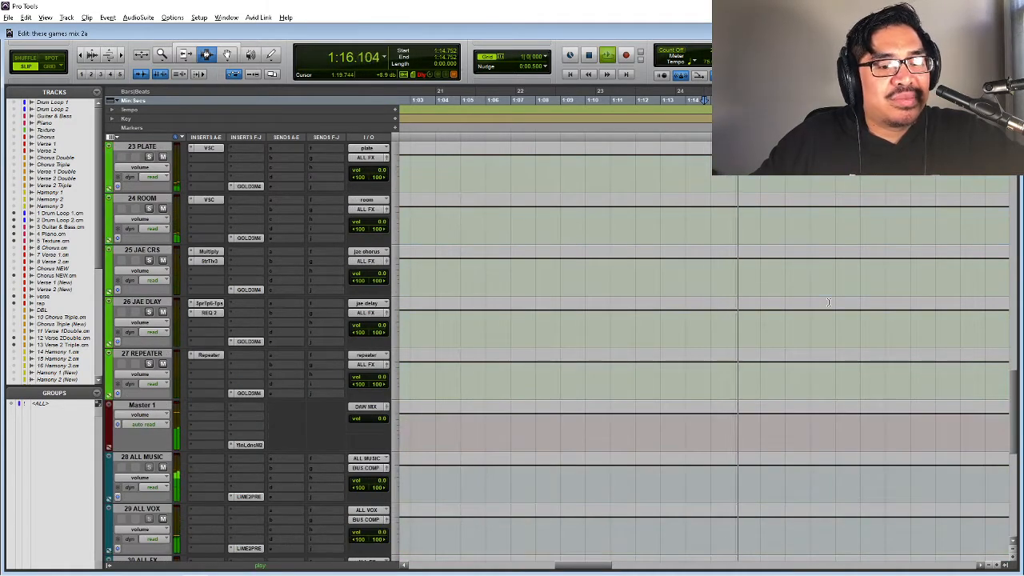
scroll(828, 301, down, 4)
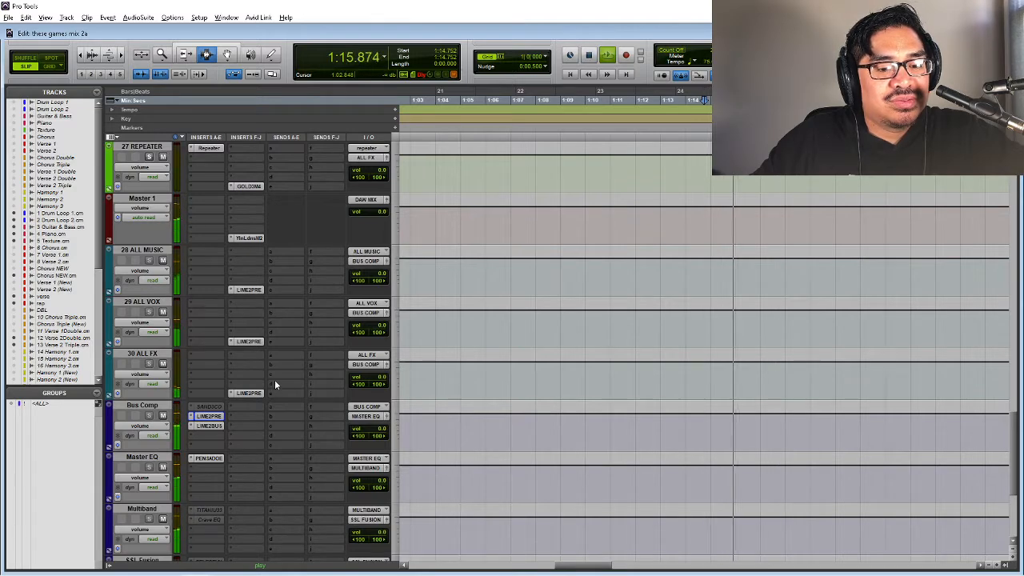
scroll(279, 384, down, 1)
scroll(278, 385, down, 2)
key(space)
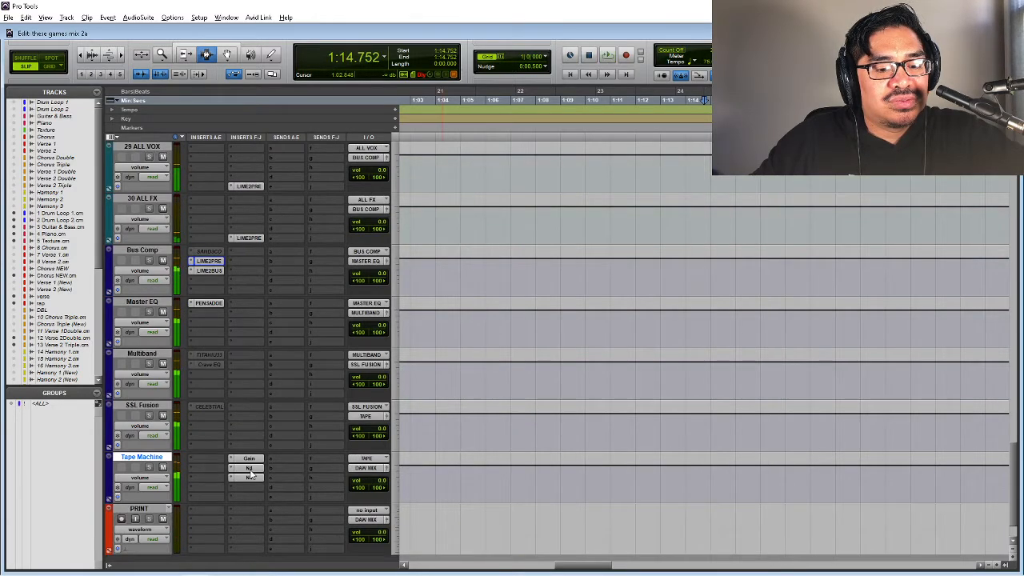
- Bypass both N4 inserts on Tape Machine, play from 1:14.752 to compare, and re-enable them
right_click(250, 467)
right_click(258, 478)
click(272, 483)
key(space)
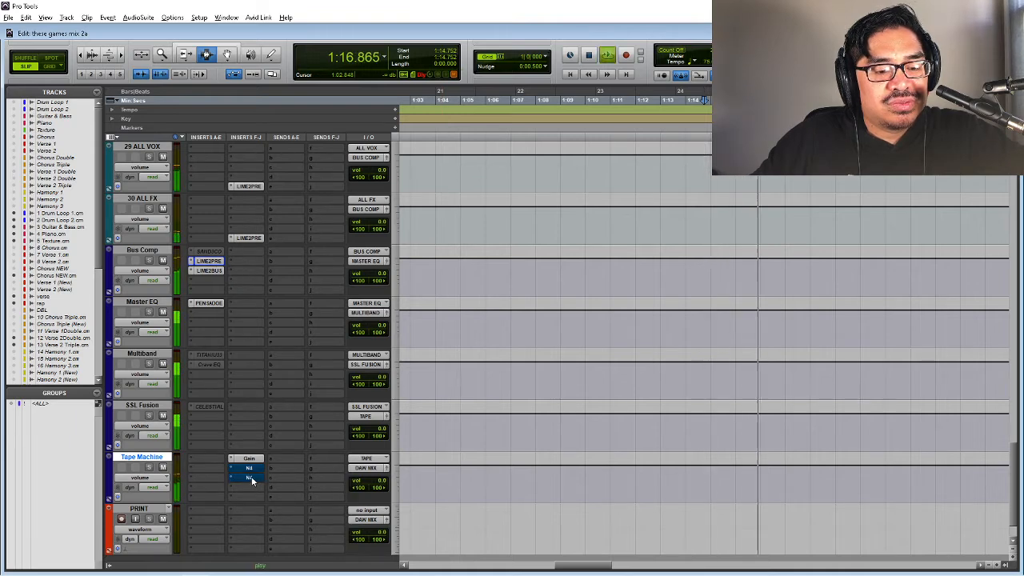
key(space)
right_click(251, 478)
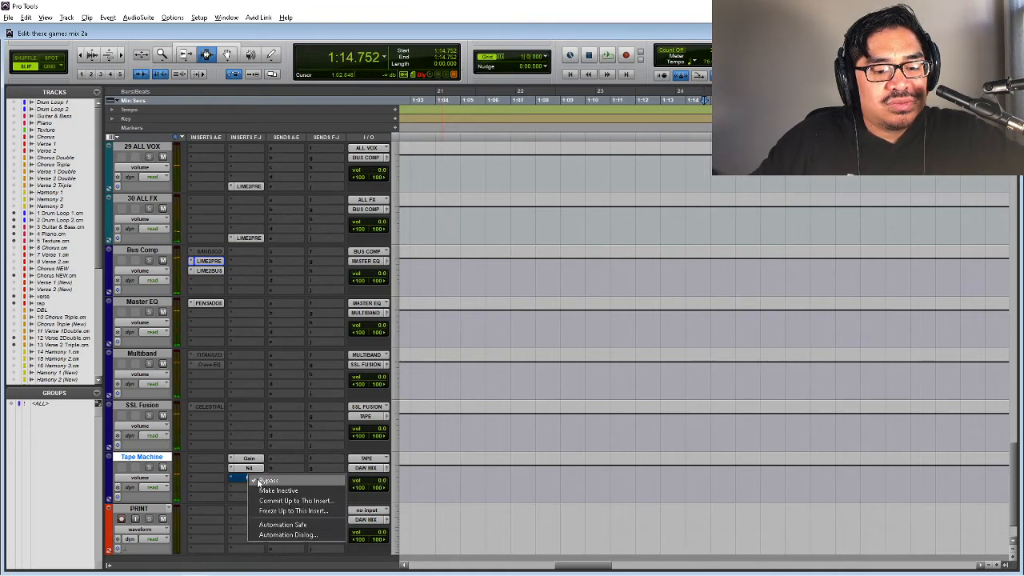
click(257, 481)
- Play the song from 1:14.752 and compare it with the verse track muted and unmuted
scroll(271, 383, up, 10)
key(space)
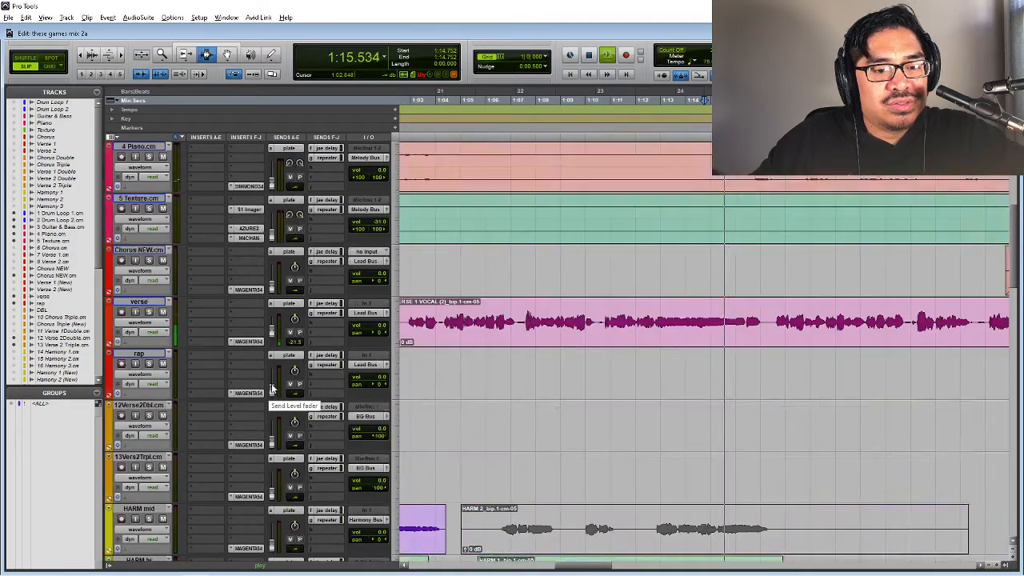
scroll(271, 388, up, 6)
scroll(240, 385, down, 4)
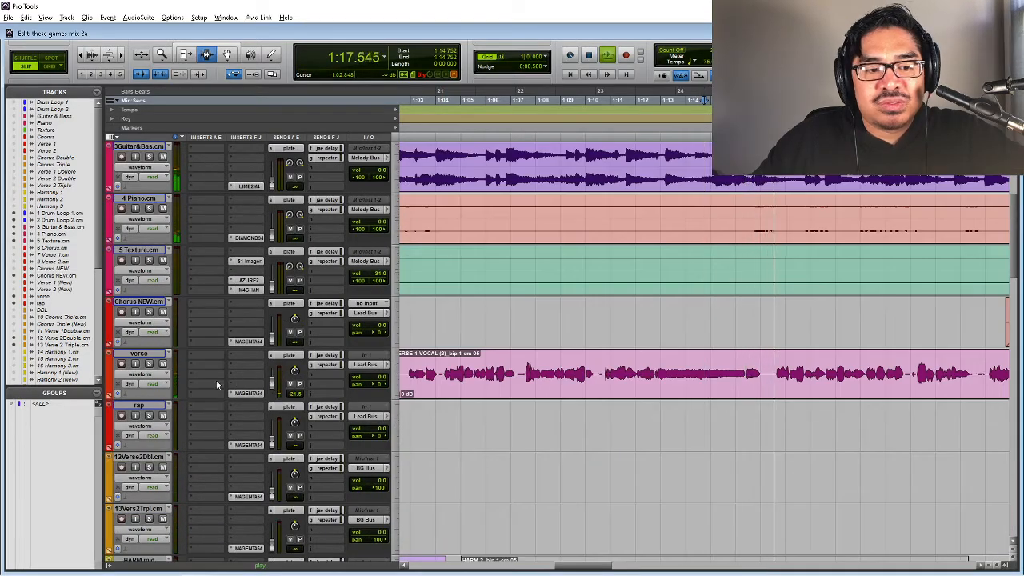
click(163, 365)
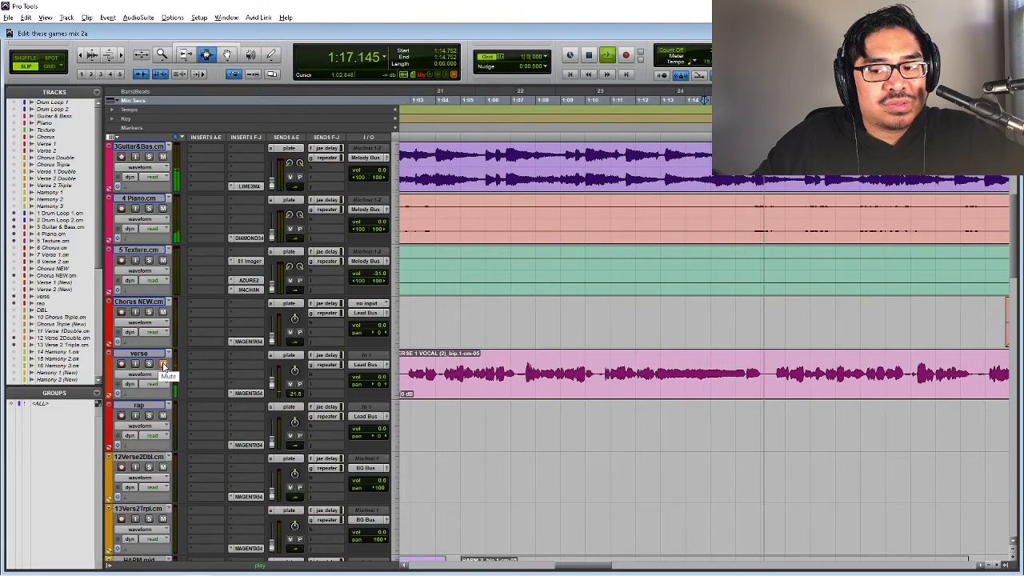
key(space)
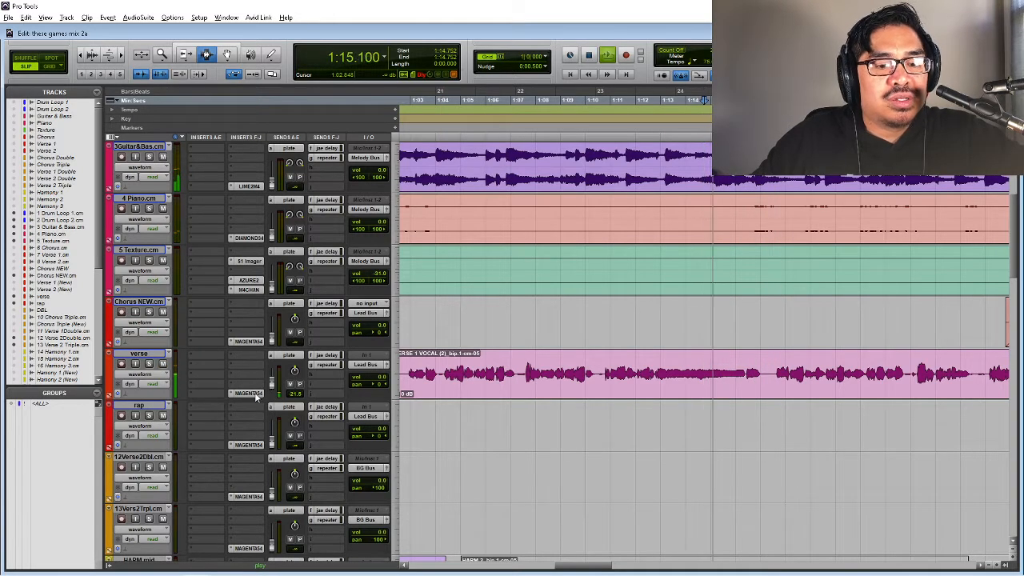
- Open the verse track's MAGENTA54 plug-in, examine its settings during playback up to the end of the verse, and close it
click(255, 395)
drag(365, 232, 397, 60)
key(space)
key(space)
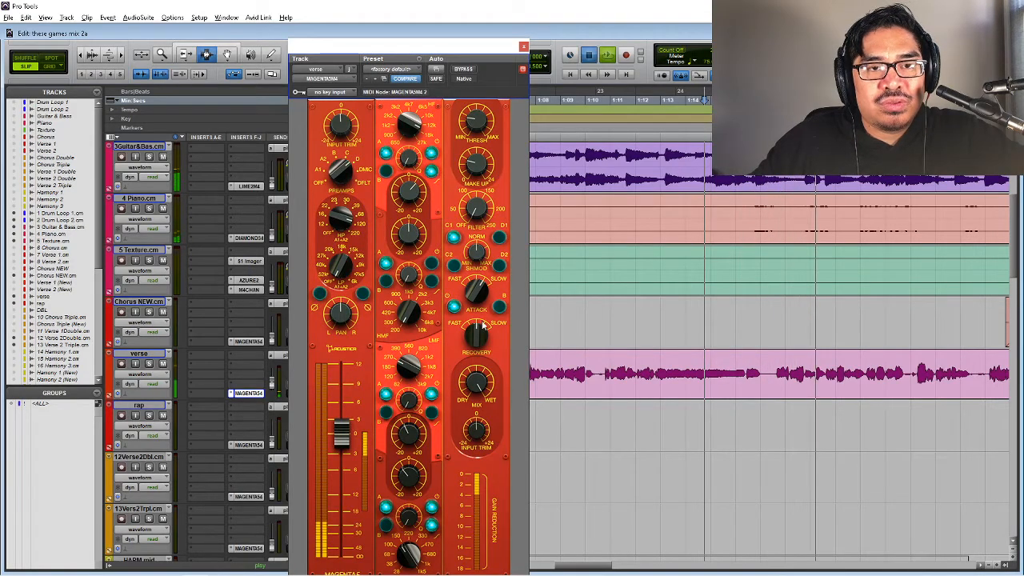
key(r)
key(r)
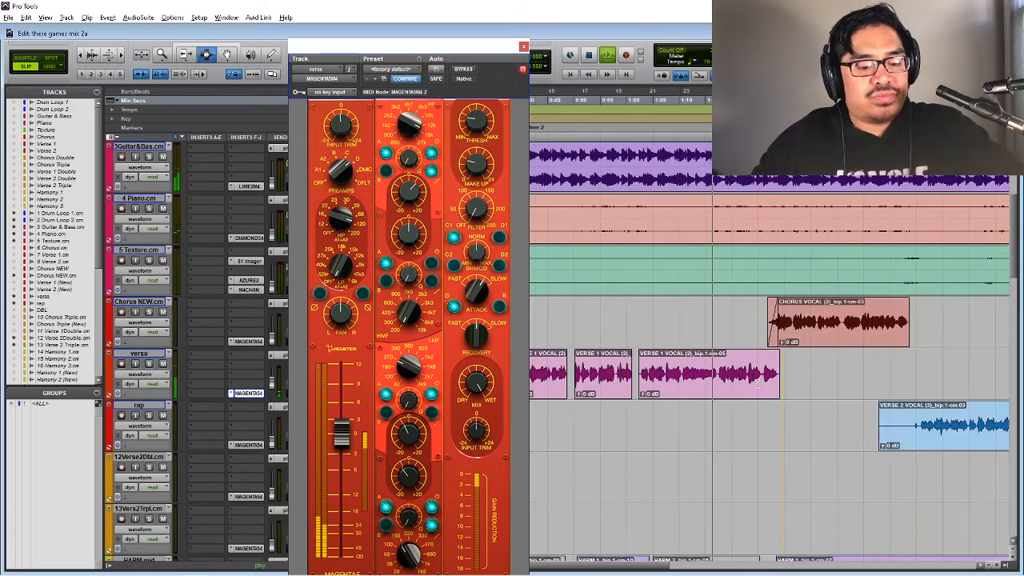
click(757, 384)
key(r)
key(t)
key(t)
key(t)
key(t)
key(t)
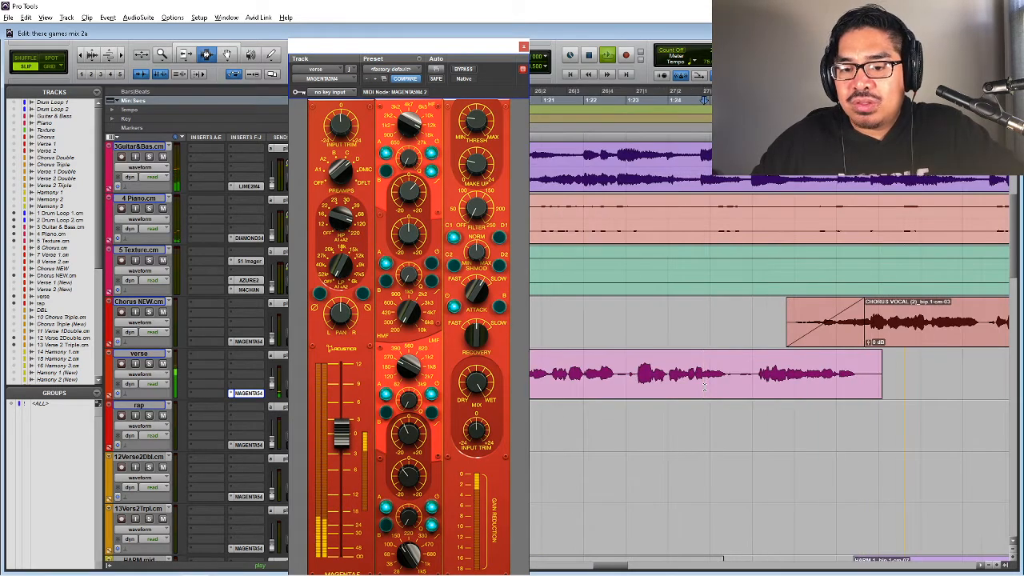
click(523, 46)
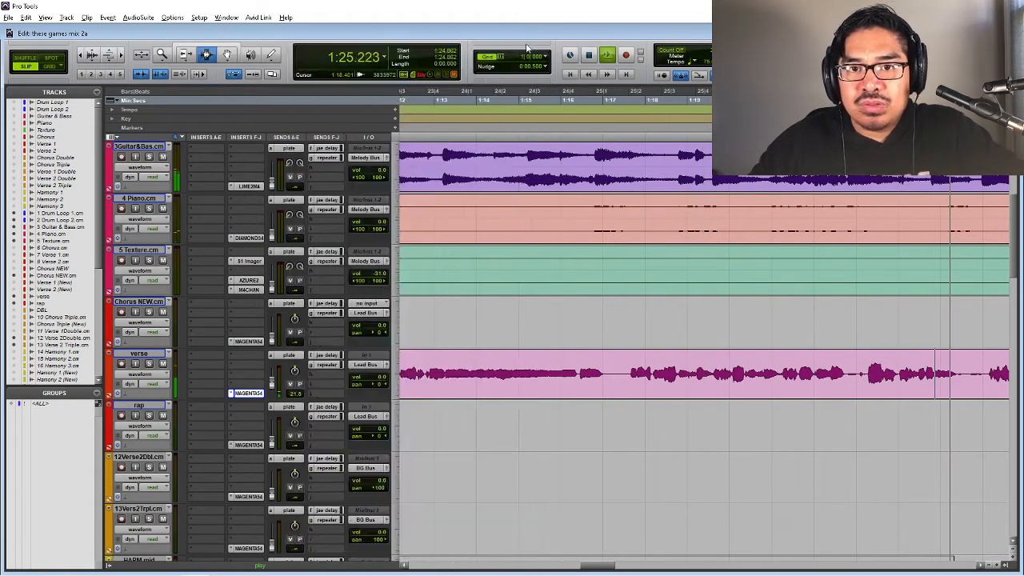
- Audition the verse vocal from 1:17.238
key(space)
key(space)
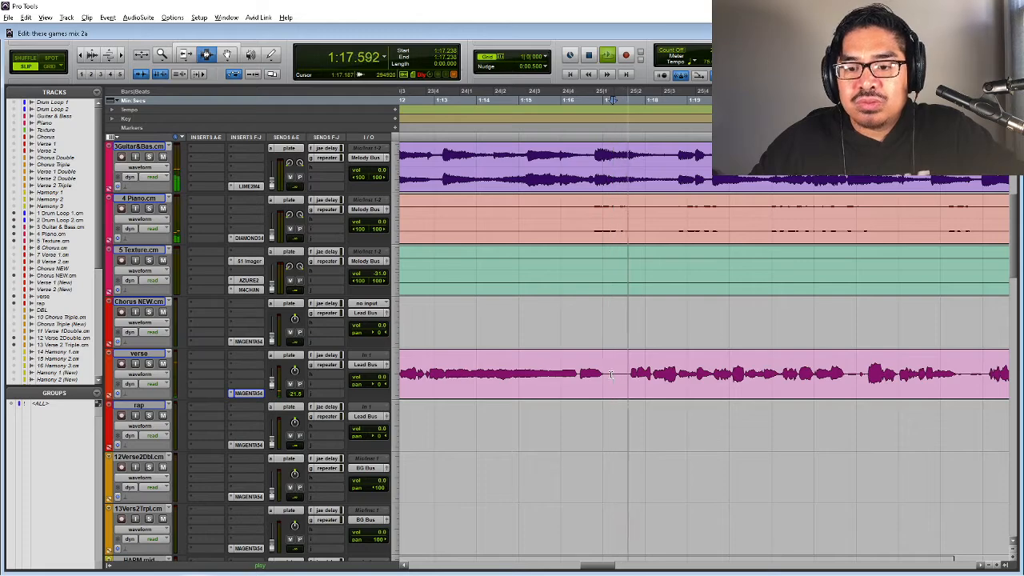
key(r)
key(r)
key(space)
- Audition the phrase break near 1:16.4 in the verse vocal from 1:13.786 and from 1:15.803
click(645, 379)
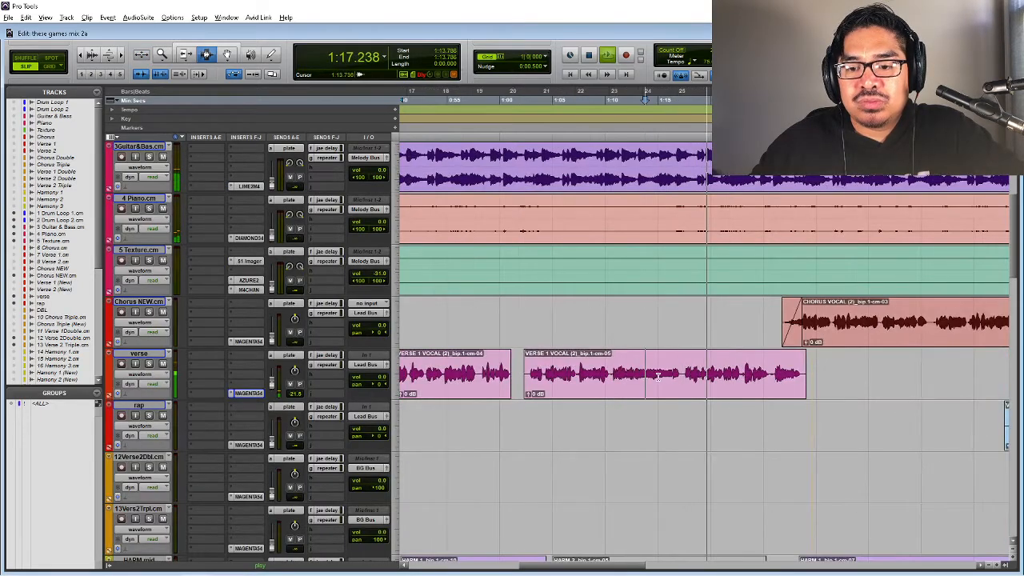
key(space)
key(t)
key(t)
key(t)
scroll(712, 381, right, 2)
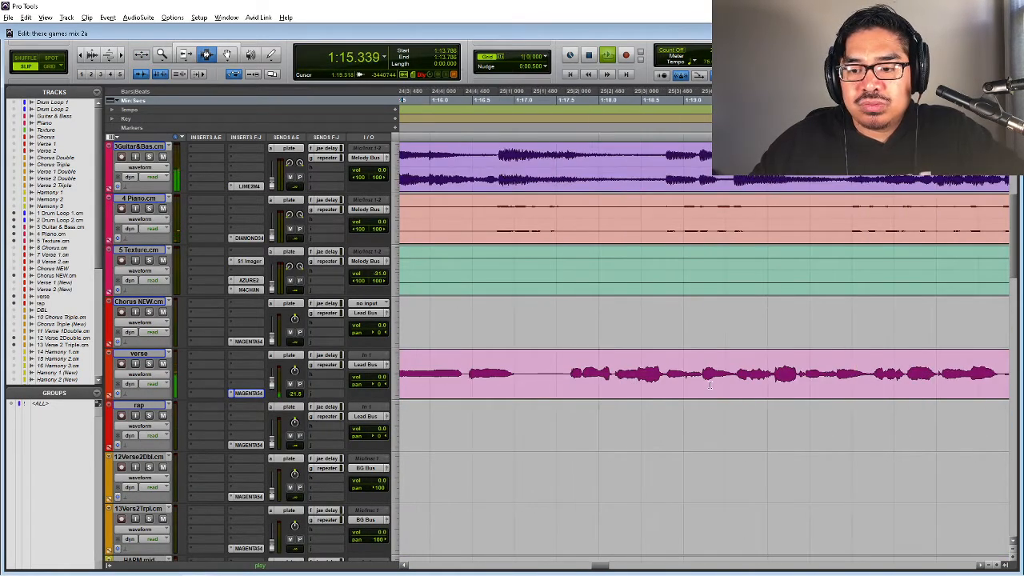
scroll(710, 385, left, 1)
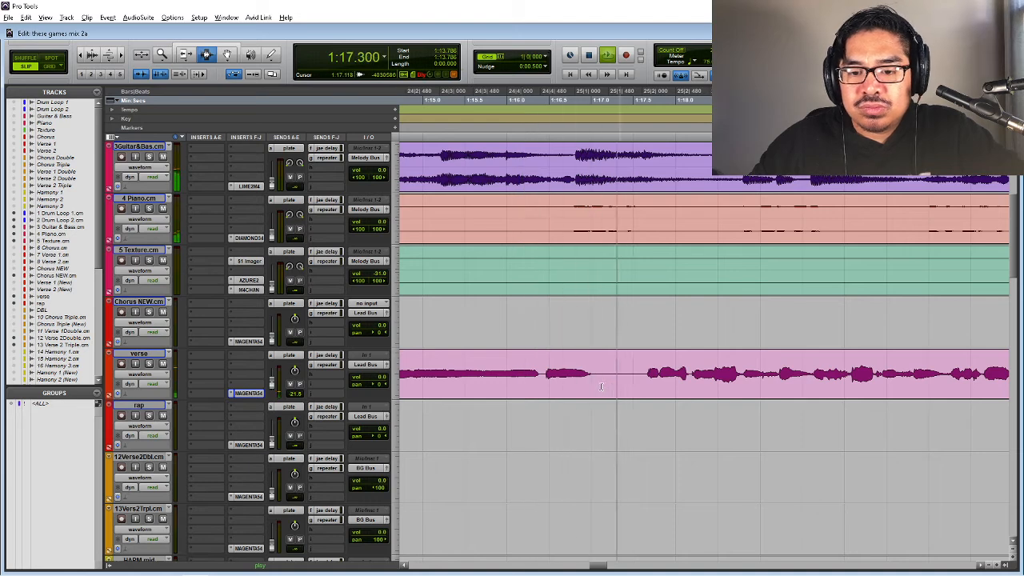
key(space)
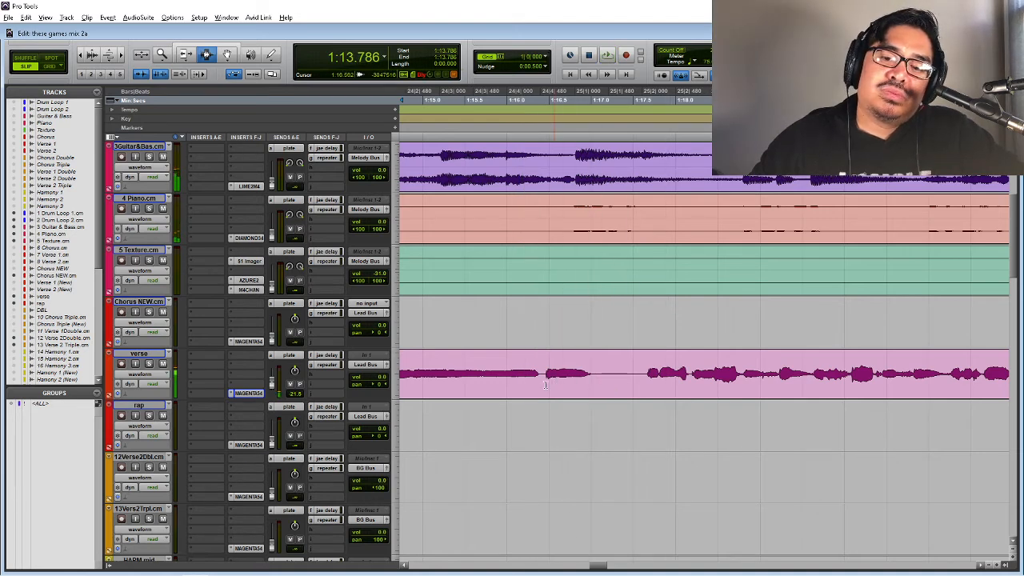
key(space)
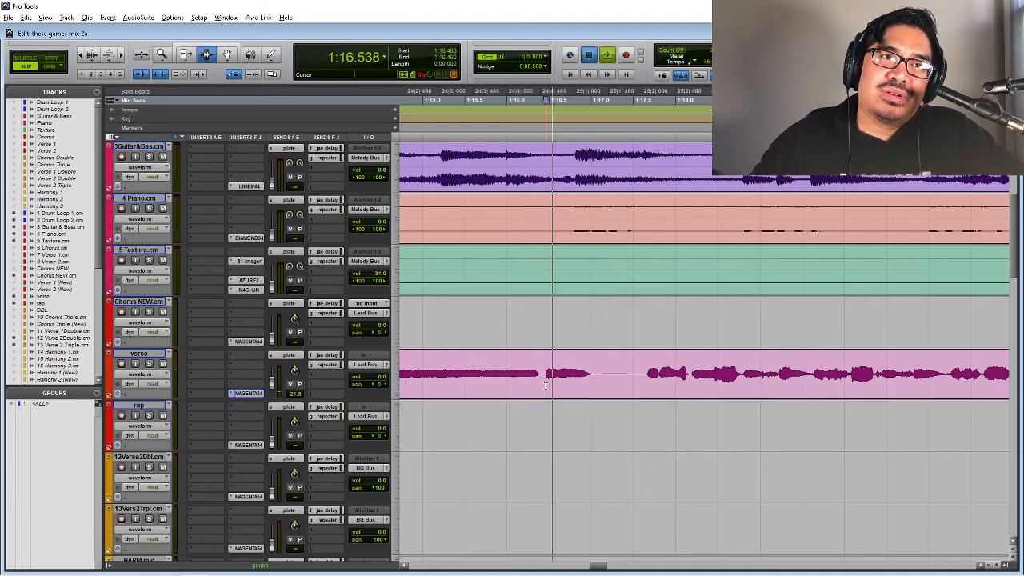
click(490, 387)
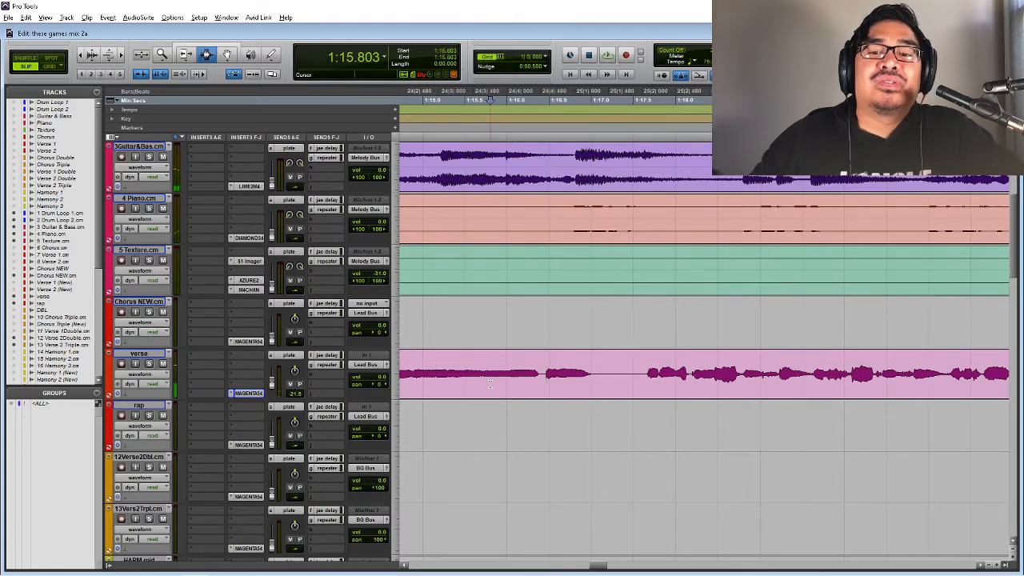
key(space)
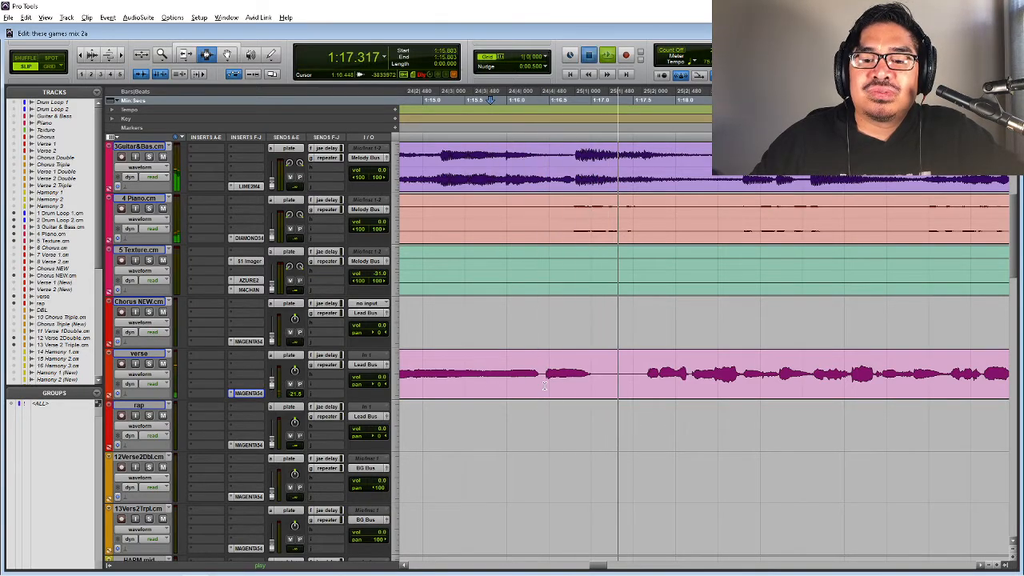
key(space)
- Split the verse vocal clip at 1:16.384, in the short gap between the two phrases
click(545, 386)
key(t)
key(t)
key(t)
key(t)
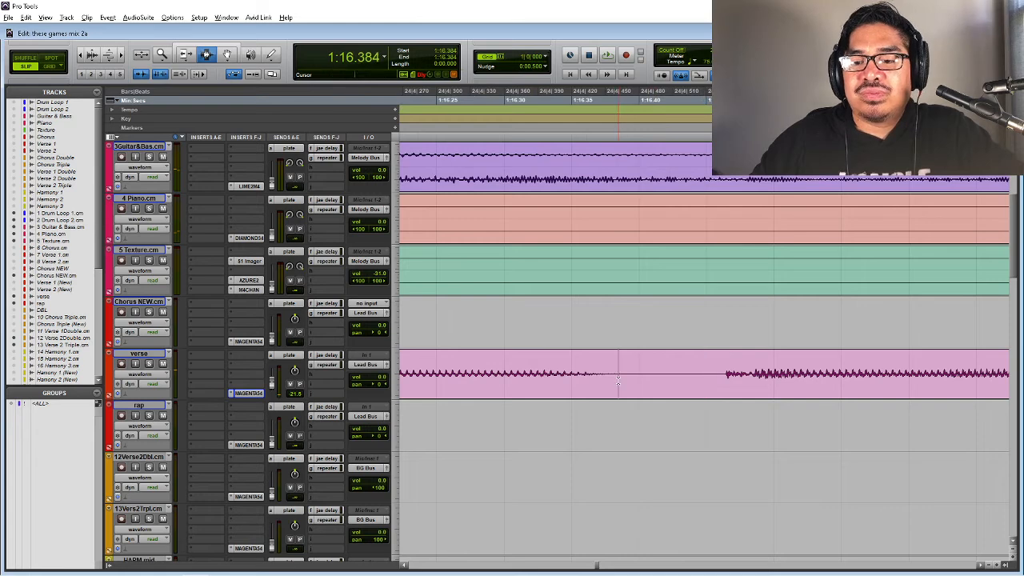
key(b)
- Try trimming the start of the split-off verse clip to about 1:16.46 and fading it in up to 1:16.494
click(719, 381)
key(a)
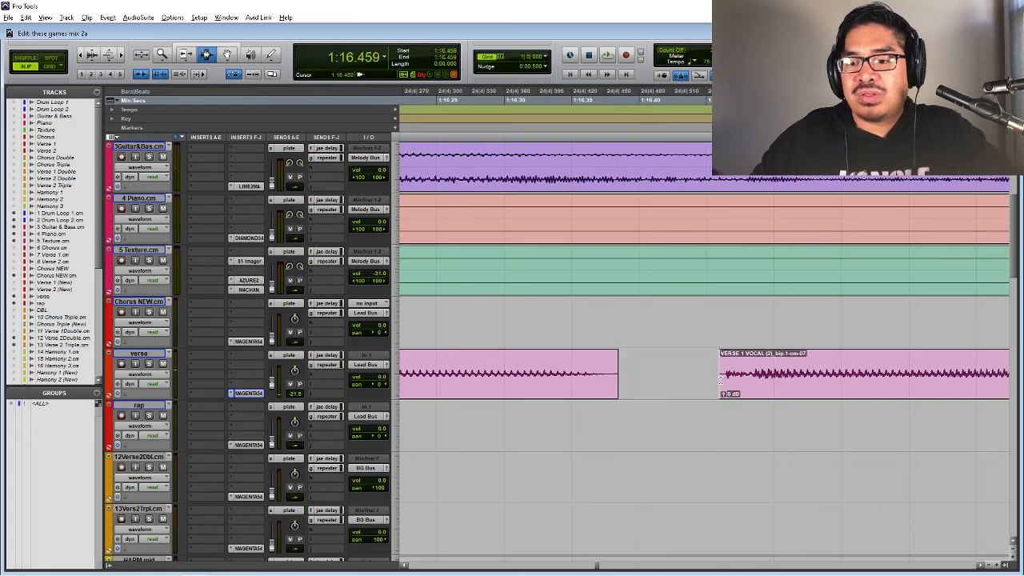
click(723, 382)
key(a)
drag(708, 383, 755, 384)
- Play the edited verse vocal from 1:14.254 and undo the fade-in and start trim on the second clip
key(r)
key(r)
key(r)
key(r)
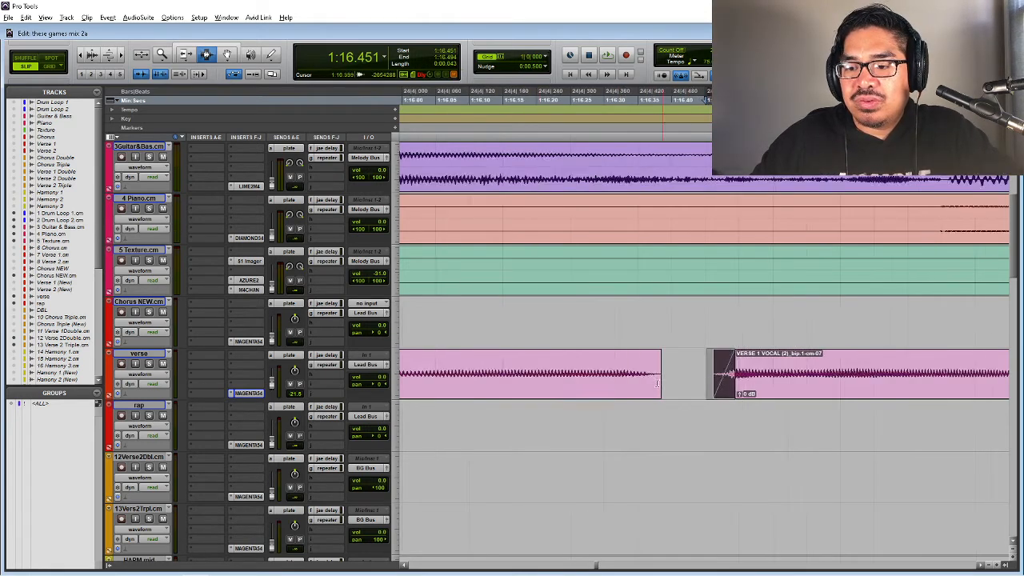
click(520, 387)
key(space)
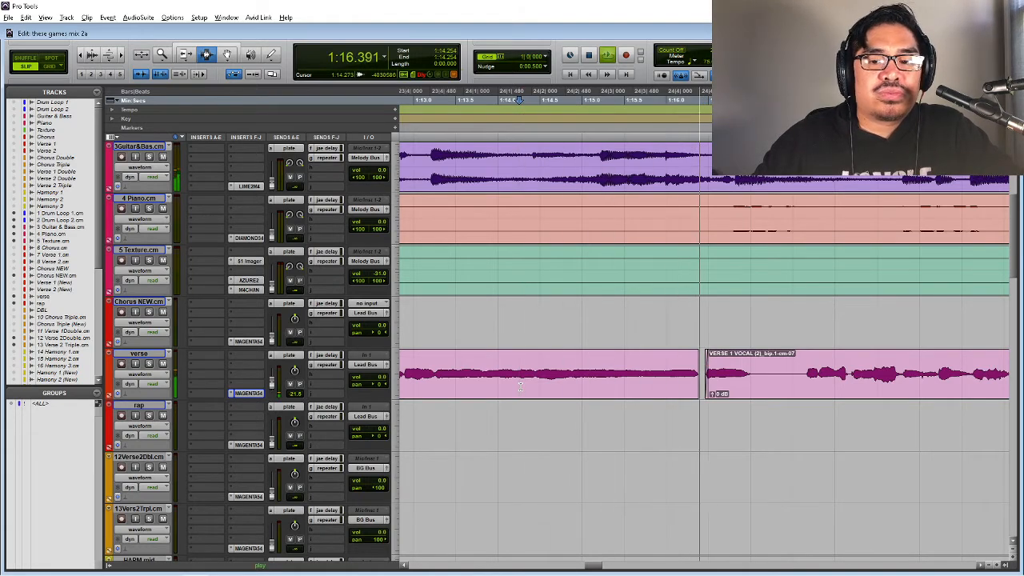
key(space)
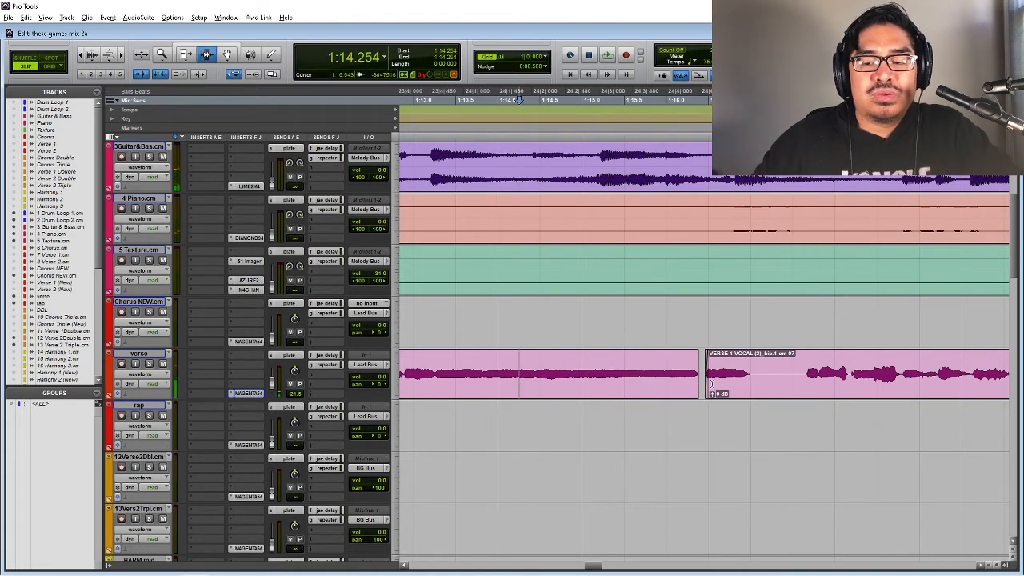
key(ctrl+z)
key(ctrl+z)
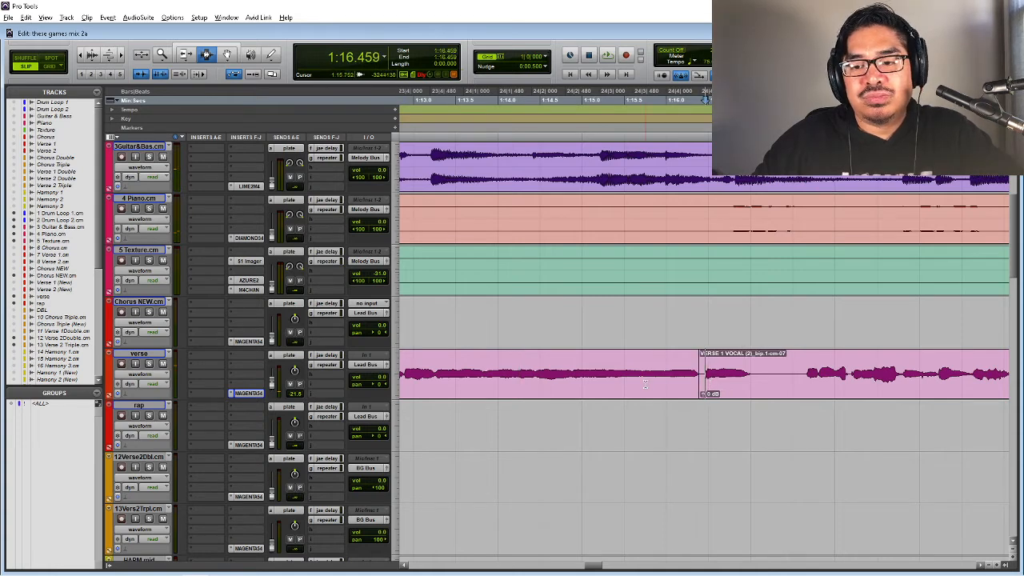
- Audition the verse vocal across the split from 1:15.752 and from 1:16.404
click(644, 100)
key(space)
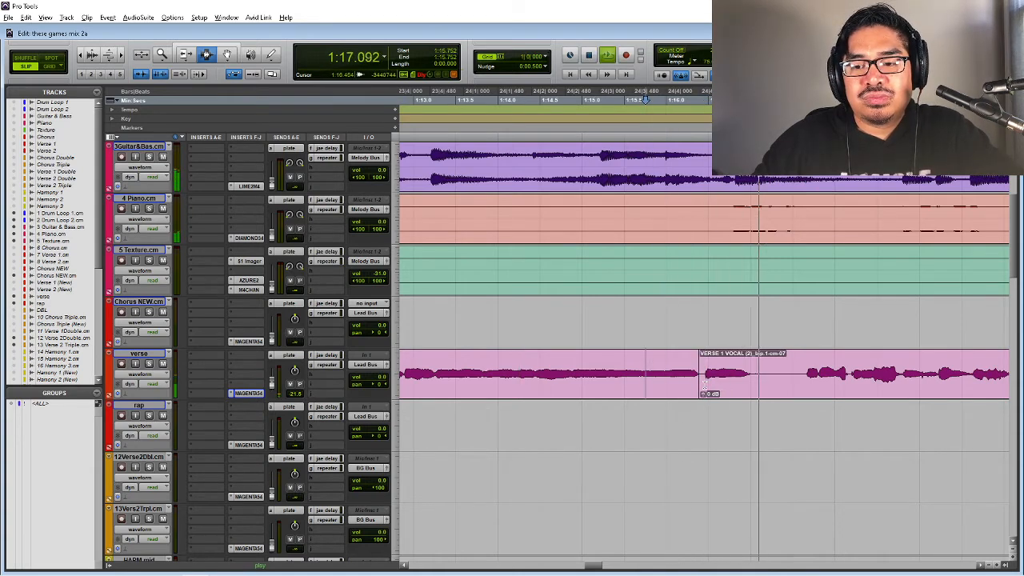
key(space)
click(700, 384)
key(space)
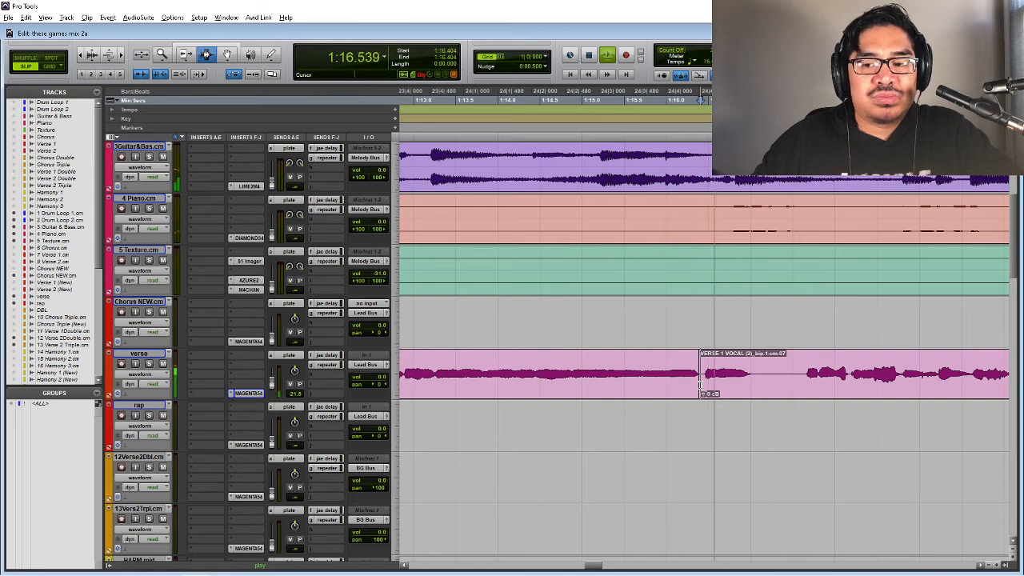
key(space)
- Bypass the verse track's MAGENTA54 insert for playback from 1:16.404 and 1:15.481, and re-enable it to compare
right_click(256, 392)
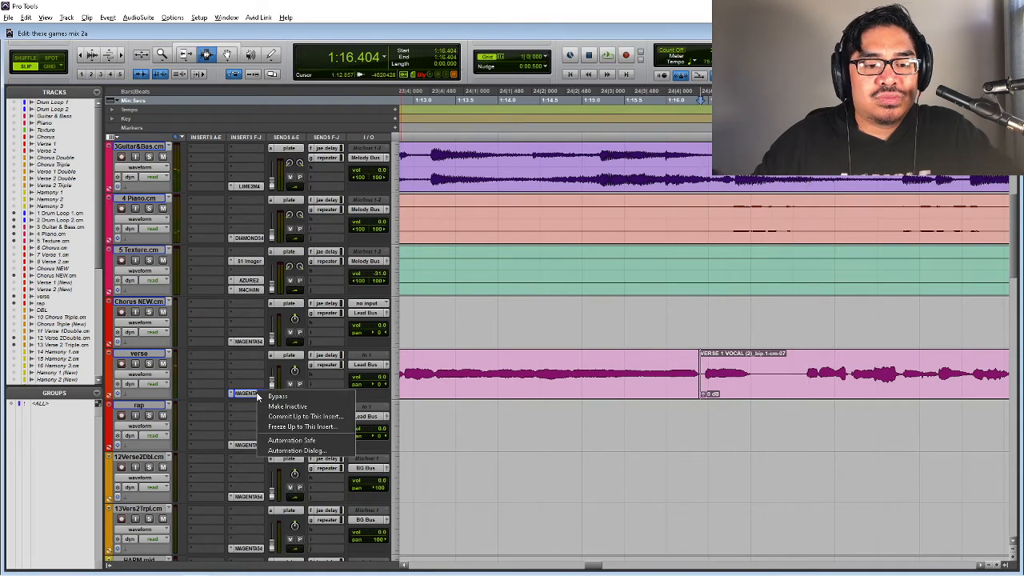
click(259, 395)
key(space)
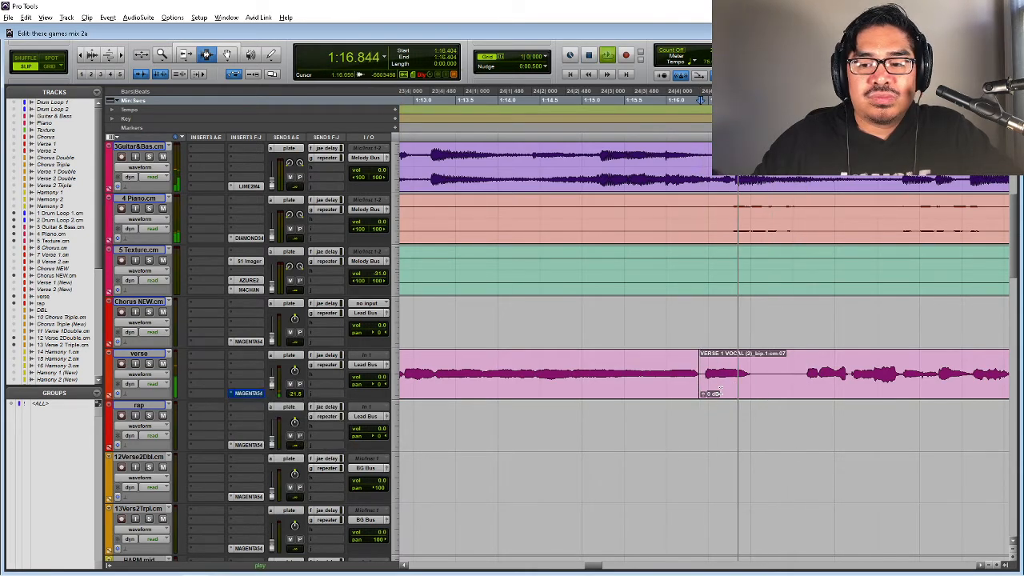
key(space)
click(621, 383)
key(space)
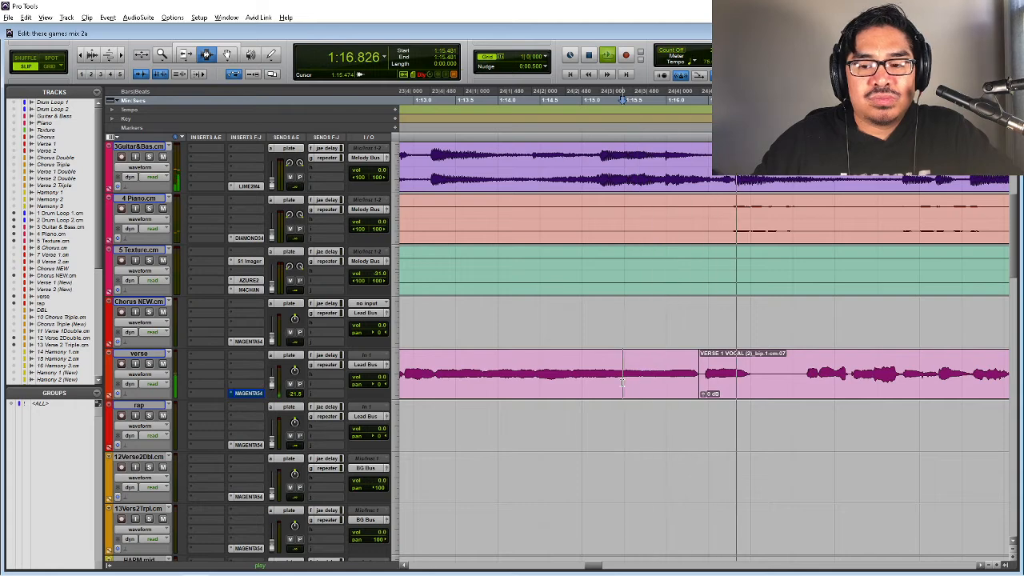
key(space)
right_click(255, 392)
click(274, 397)
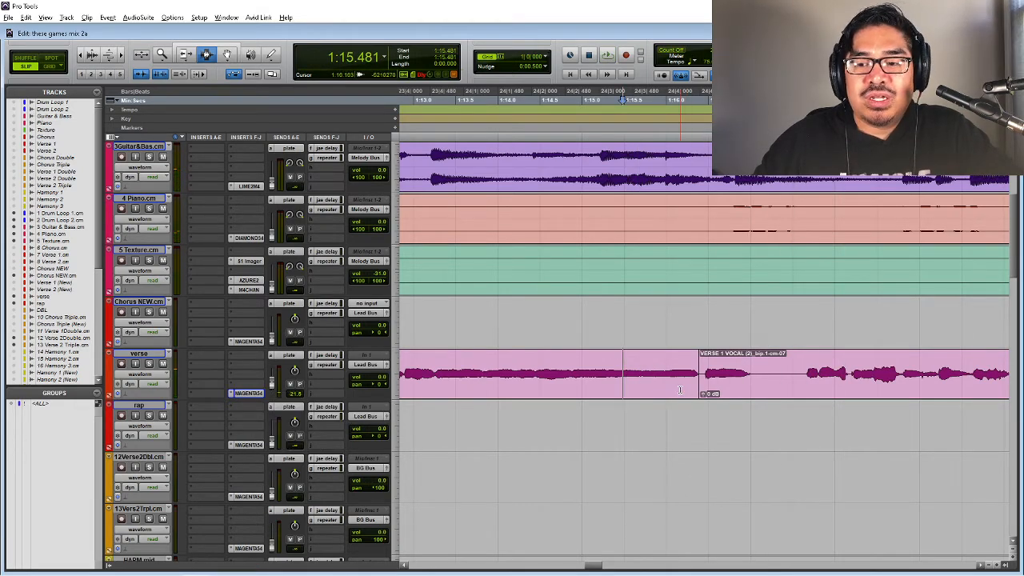
key(space)
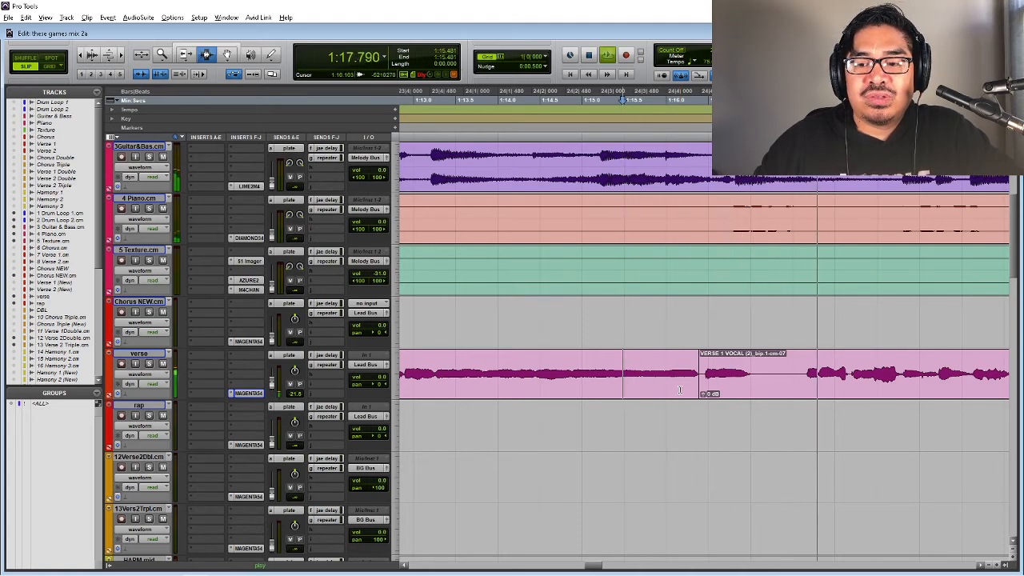
key(space)
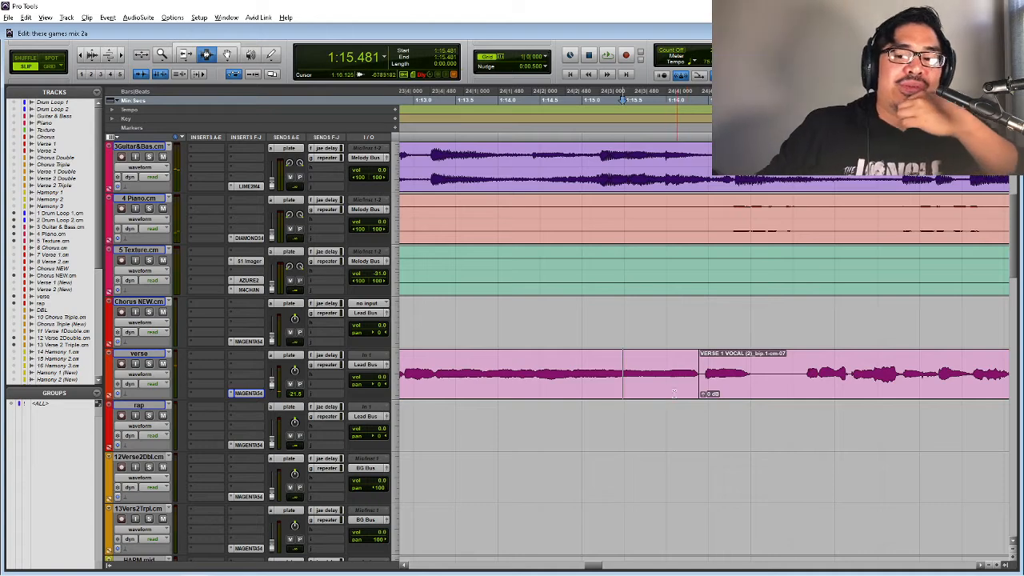
- Show the hidden Verse 1 (New) track directly above the verse track to compare their clips across the verse
click(144, 354)
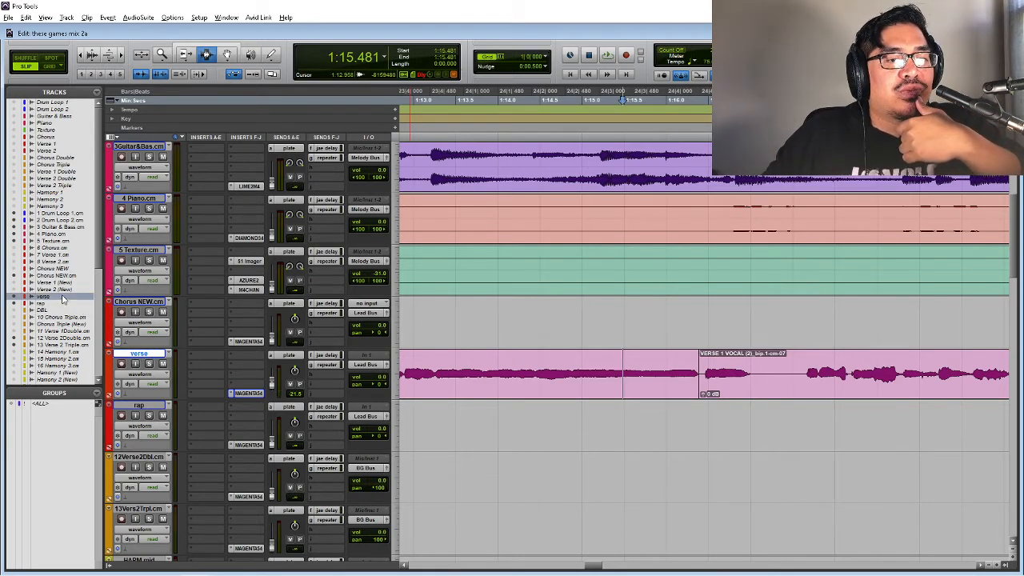
click(16, 284)
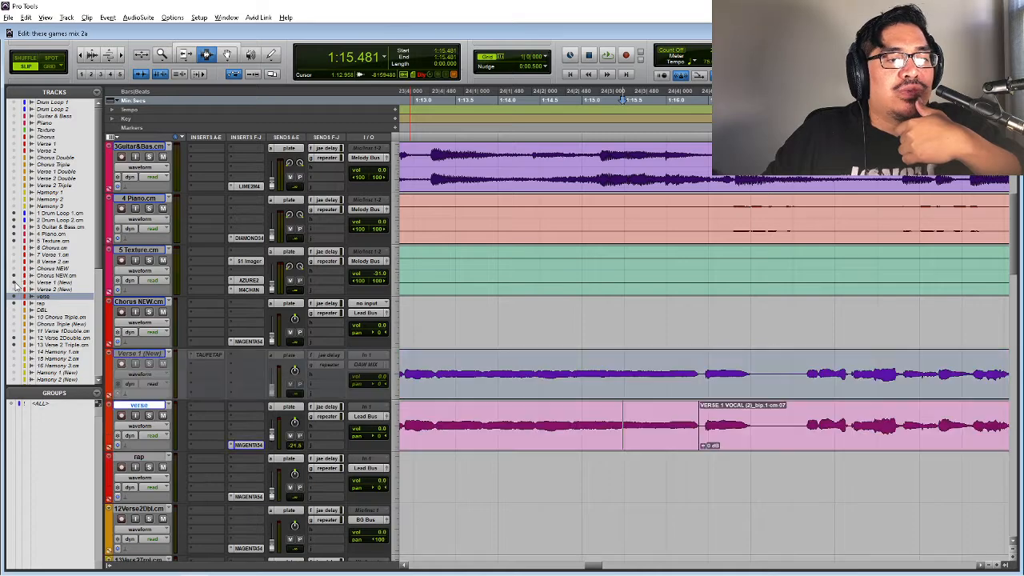
key(r)
key(r)
key(r)
key(r)
key(r)
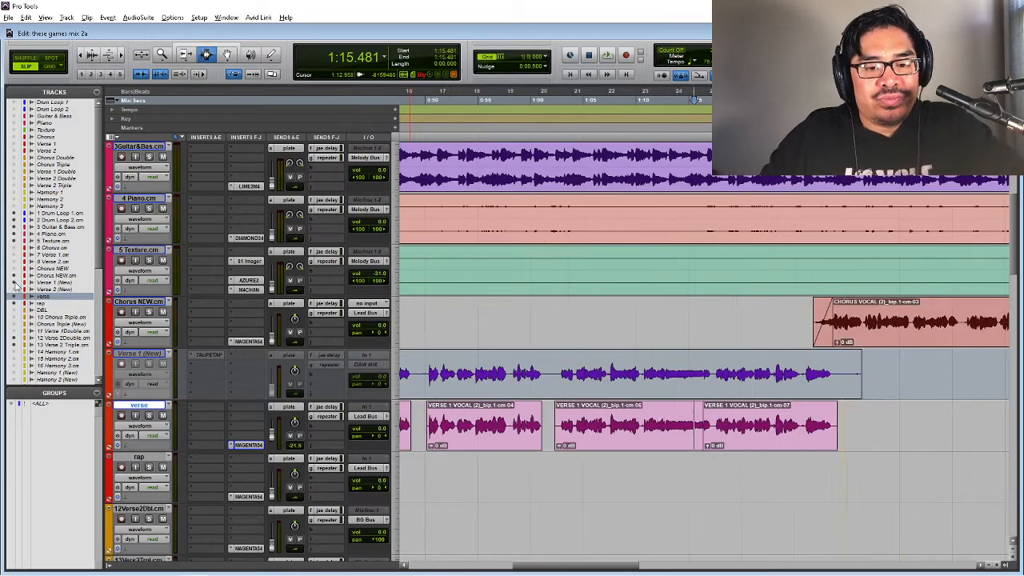
- Make the Verse 1 (New) track active and audition it together with the verse track from 1:15.607
key(r)
key(t)
key(t)
key(t)
right_click(139, 352)
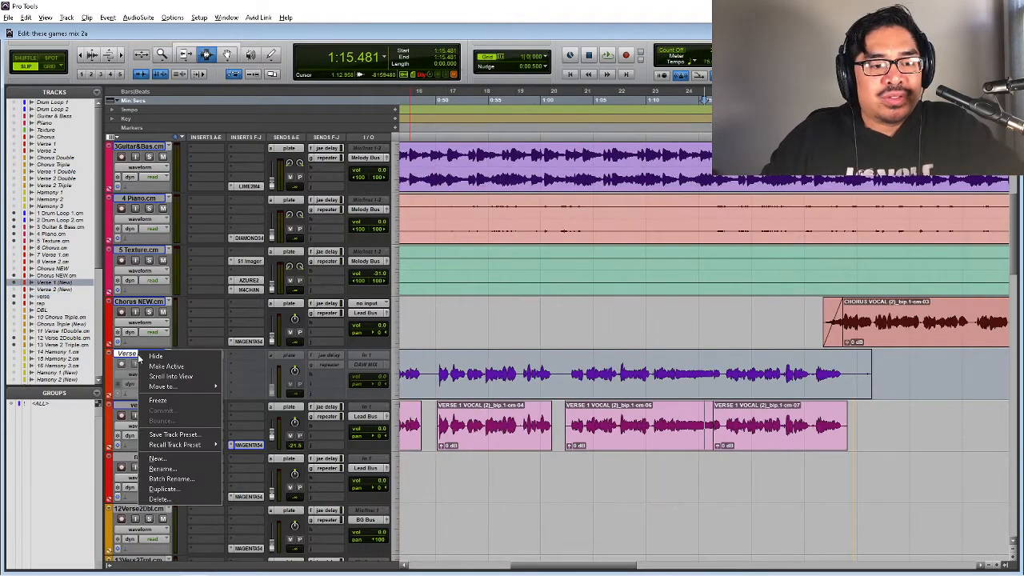
click(155, 367)
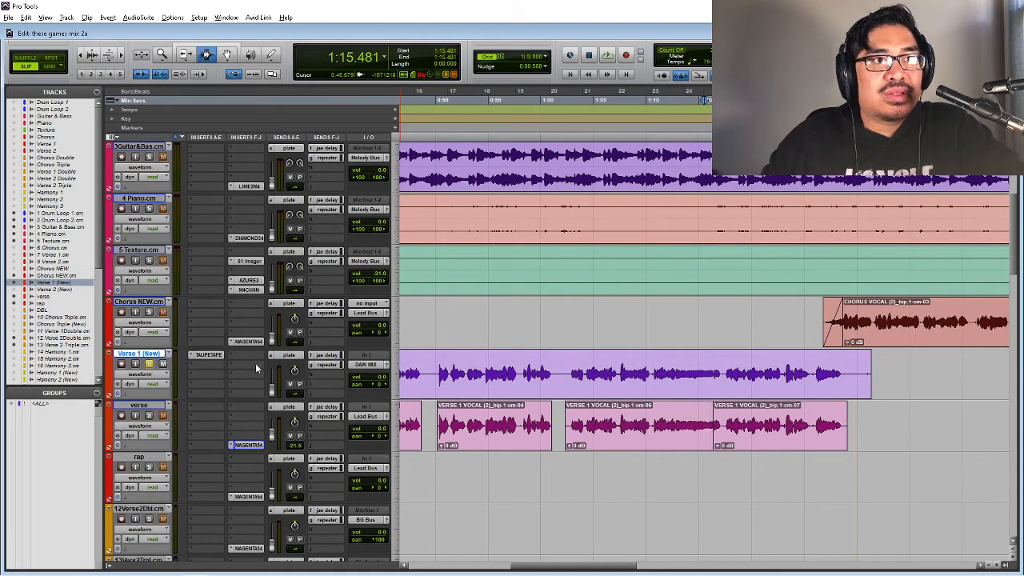
key(space)
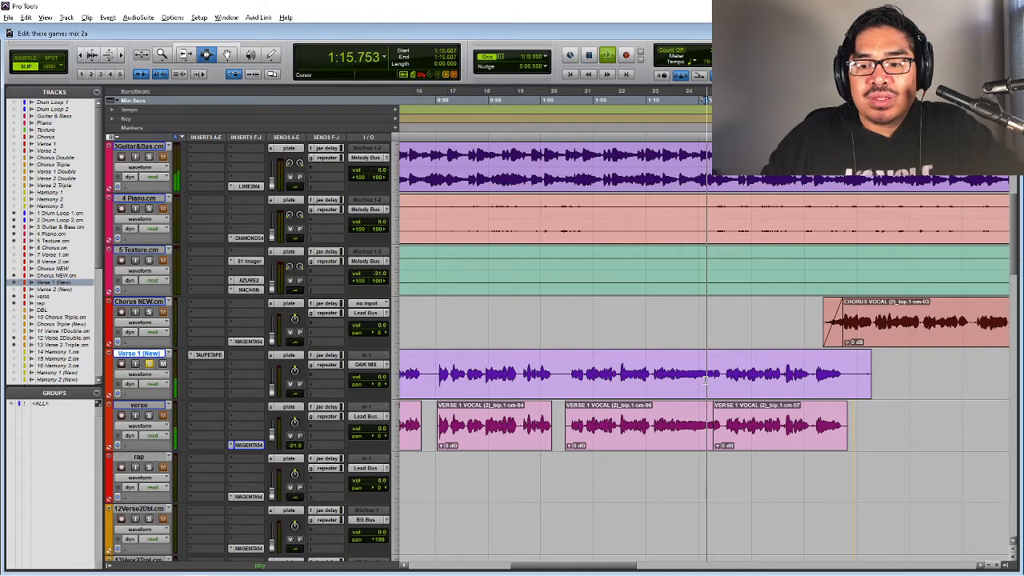
key(t)
key(t)
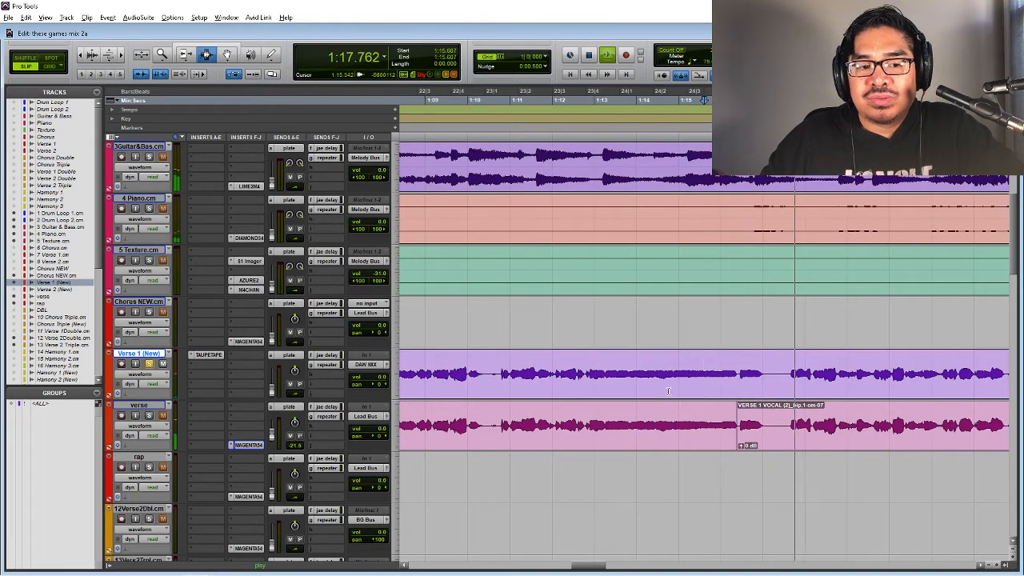
key(space)
- Bypass the TAUPETAPE insert on the Verse 1 (New) track and replay the passage from 1:15.607
right_click(208, 355)
click(224, 357)
key(space)
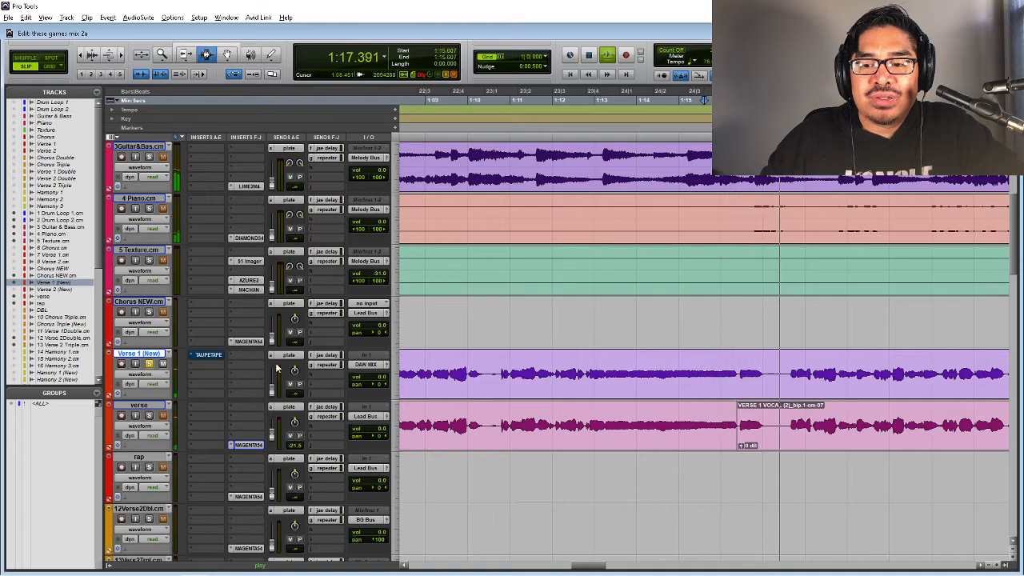
key(space)
- Make the Verse 1 (New) track inactive again and hide it from the session view
key(r)
key(r)
key(r)
right_click(147, 353)
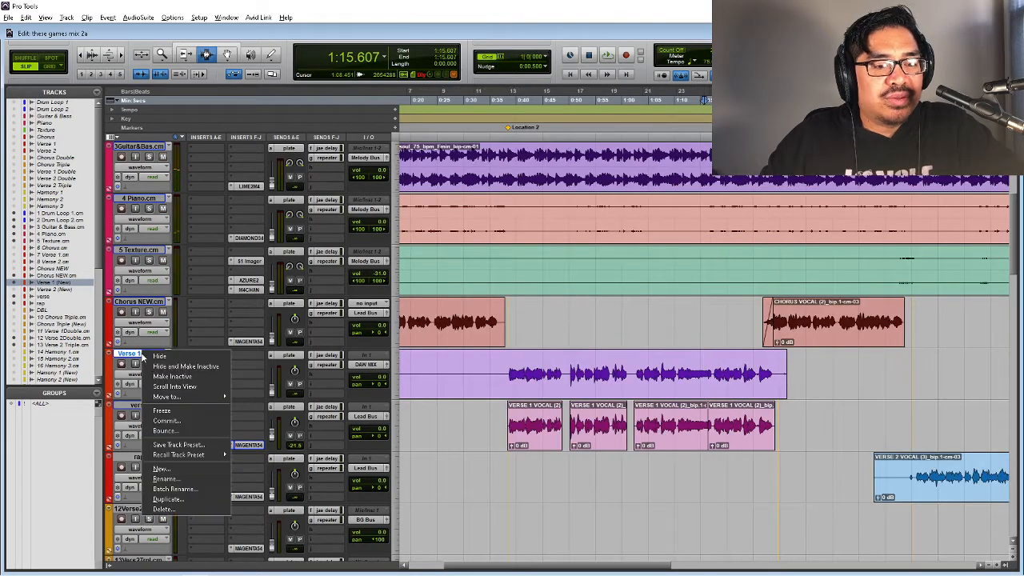
key(Escape)
click(144, 352)
right_click(147, 352)
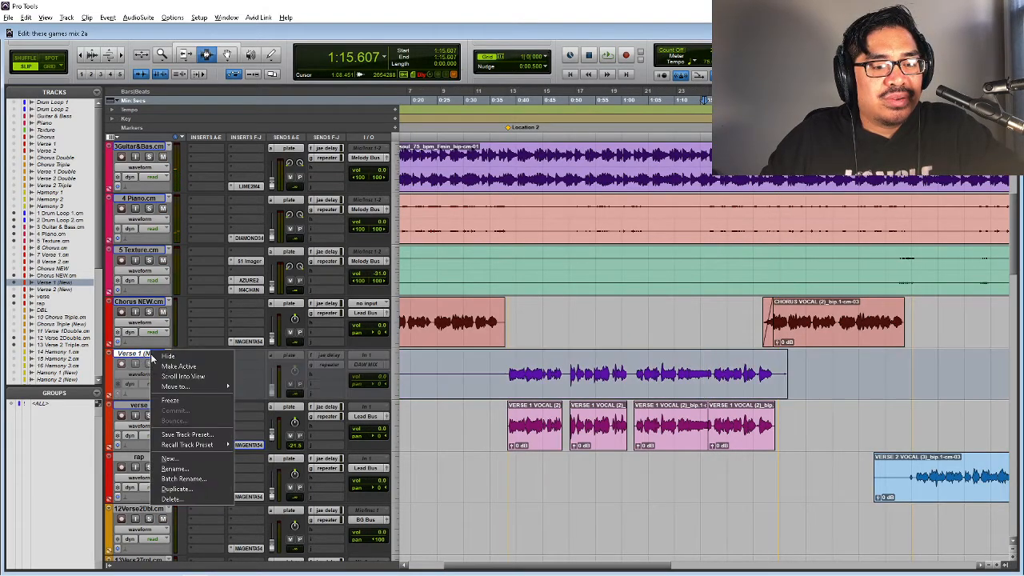
click(182, 438)
- Play the verse vocal without the Verse 1 (New) track across the split from 1:15.607
key(space)
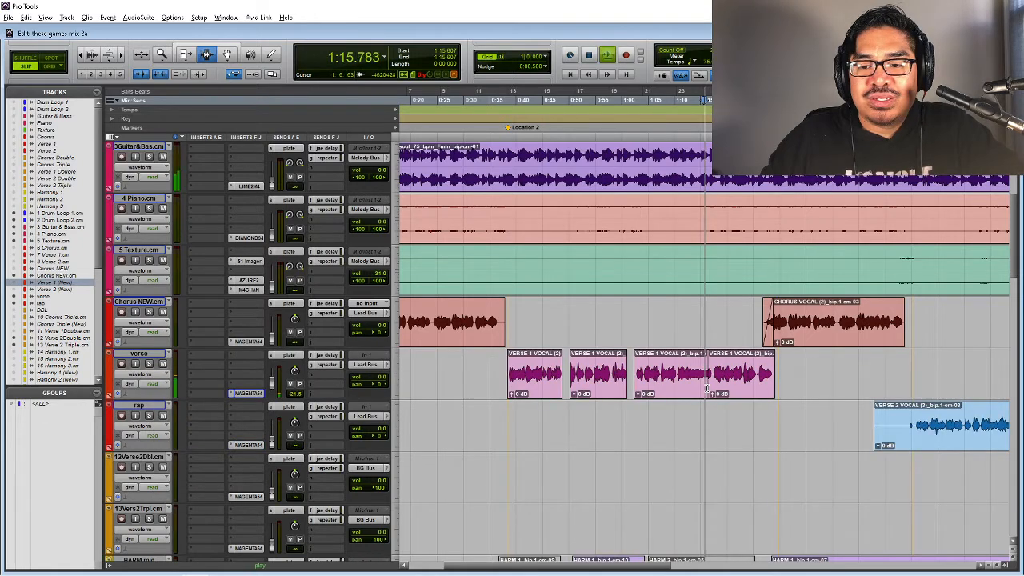
key(t)
key(t)
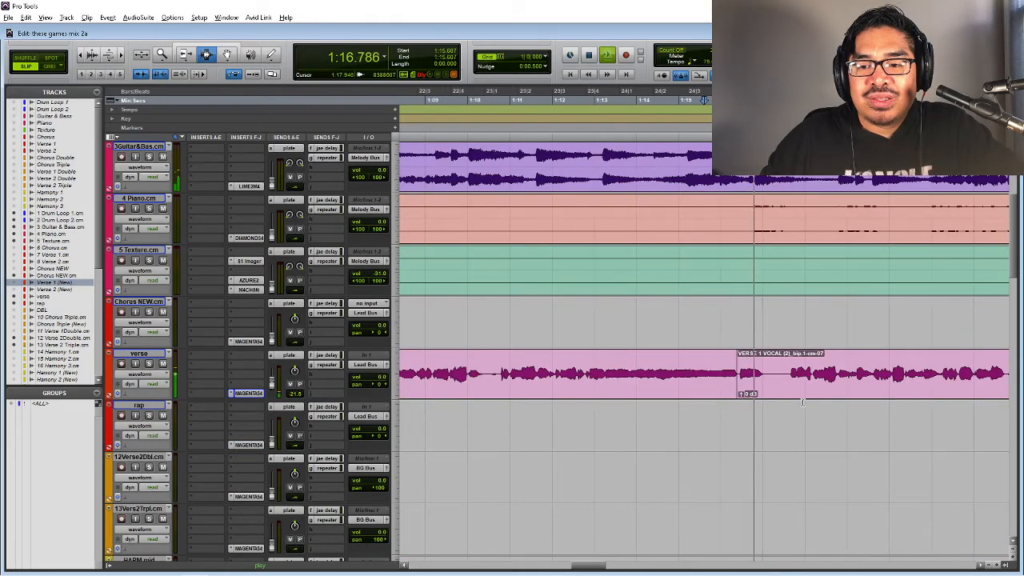
key(space)
- Split the verse vocal in the quiet gap at about 1:17.086 and select the short clip between the two splits
click(743, 384)
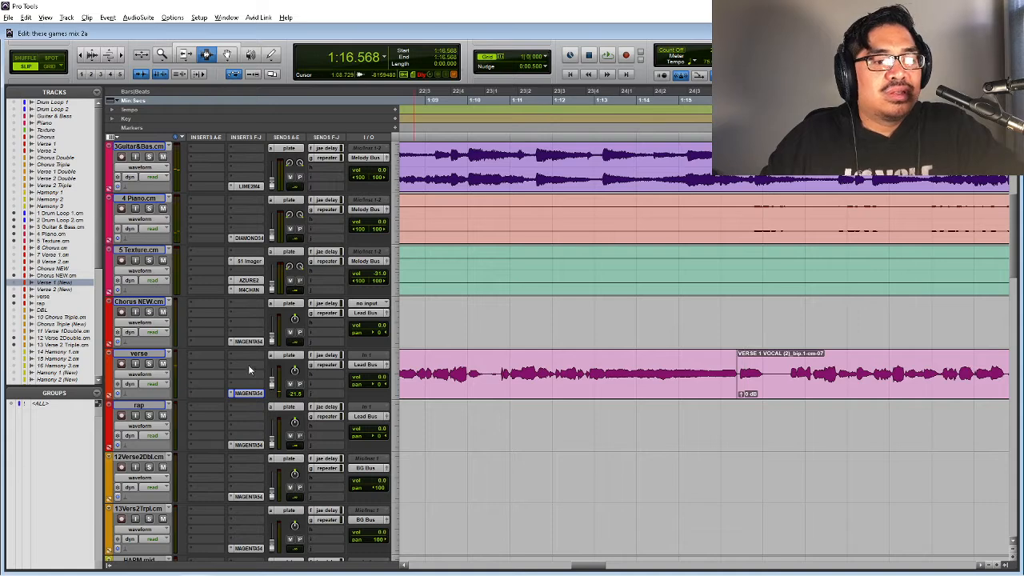
key(b)
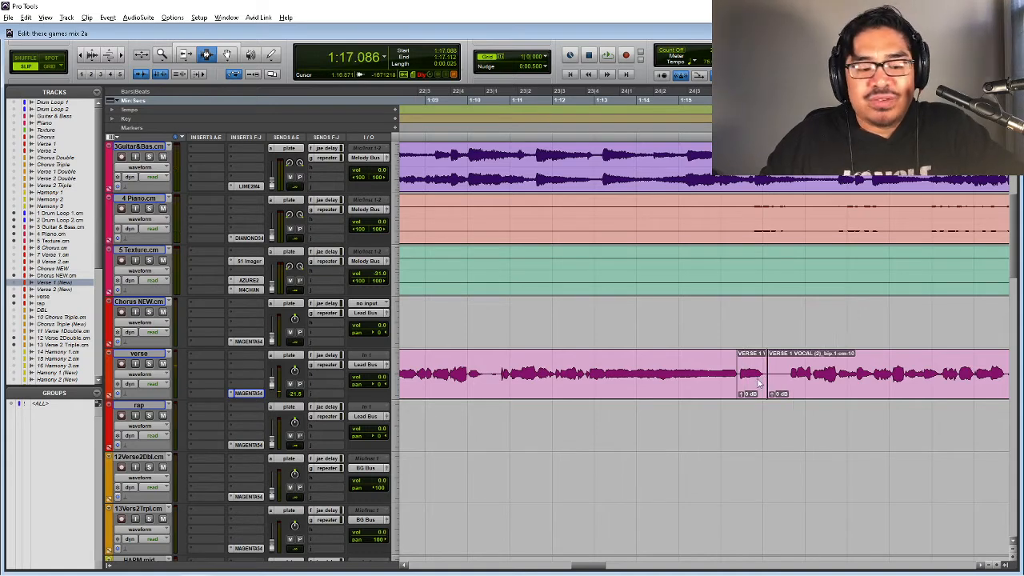
click(755, 383)
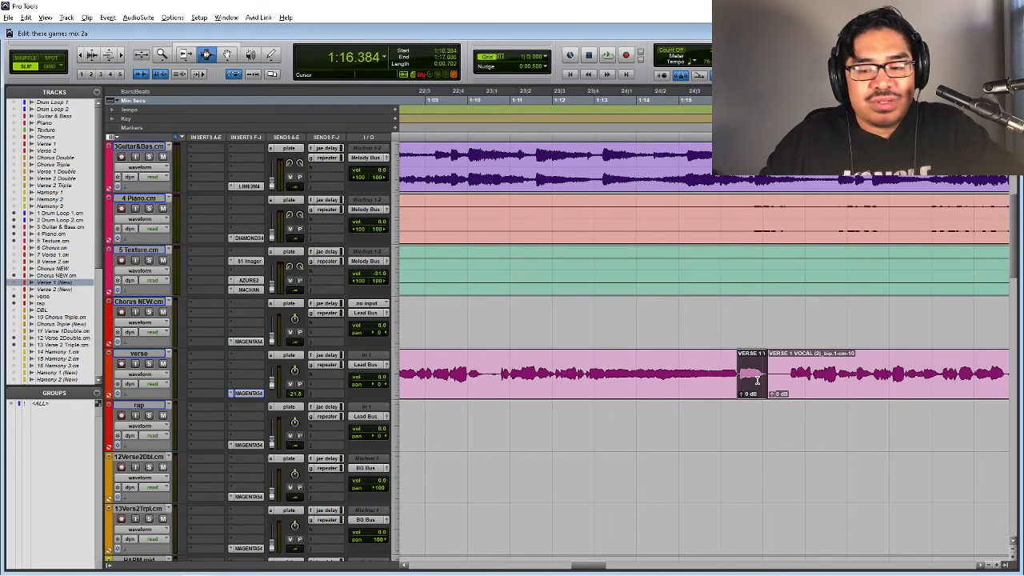
- Search the available insert plug-ins for the verse track with the terms "rx", "iz" and "is"
click(237, 357)
click(250, 371)
text(rx)
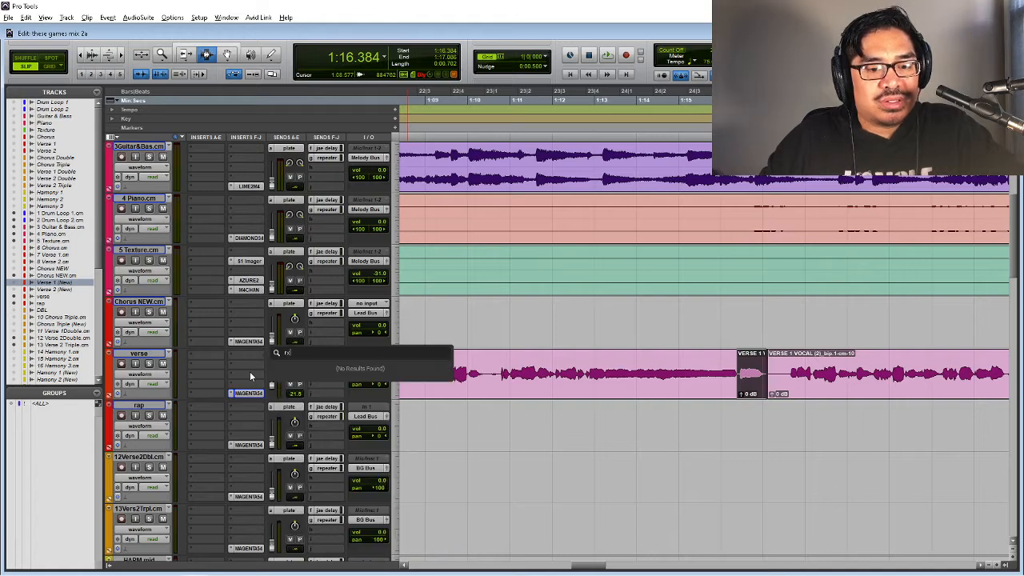
key(BackSpace)
key(BackSpace)
text(iz)
key(BackSpace)
key(BackSpace)
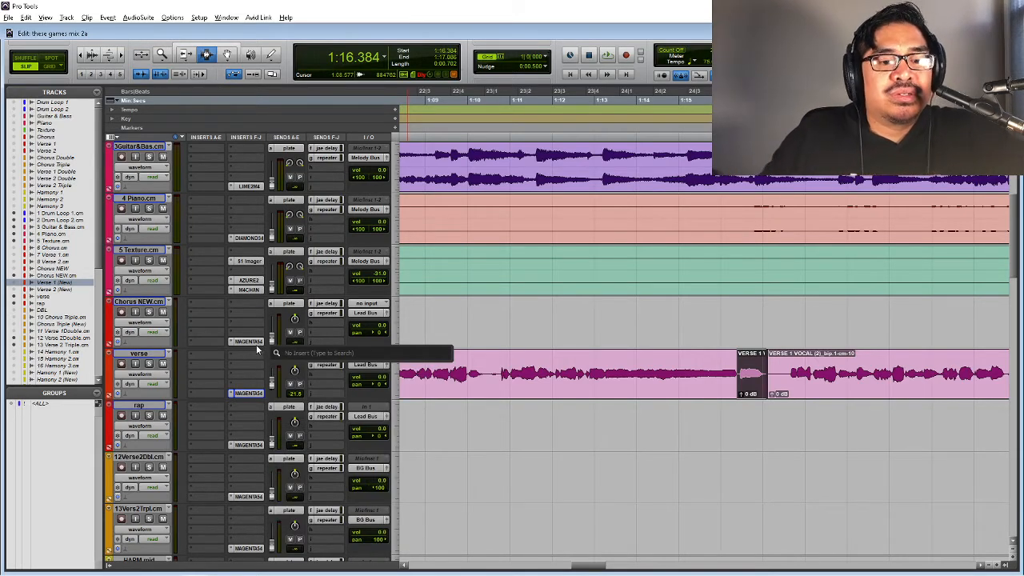
text(iz)
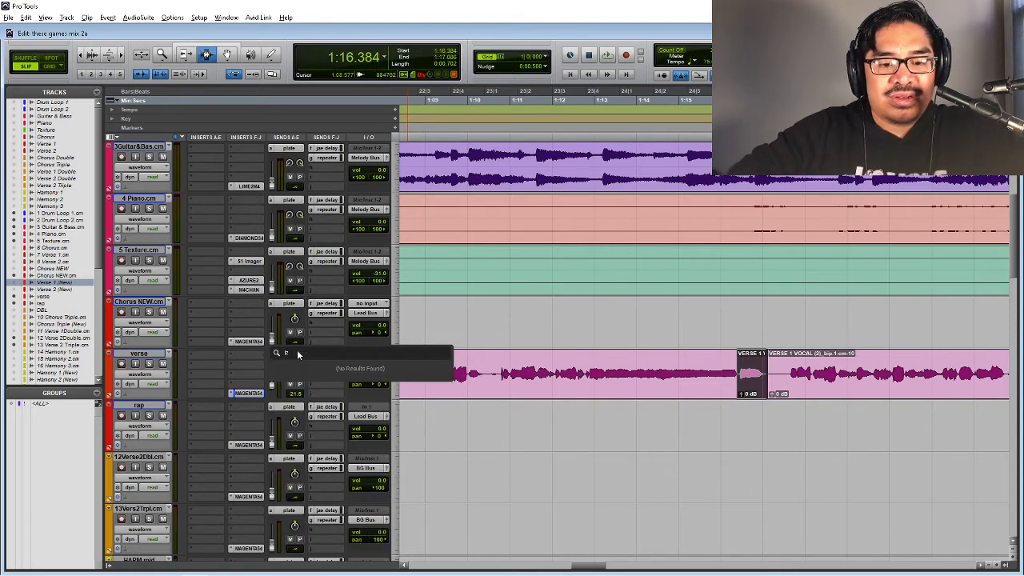
key(BackSpace)
text(s)
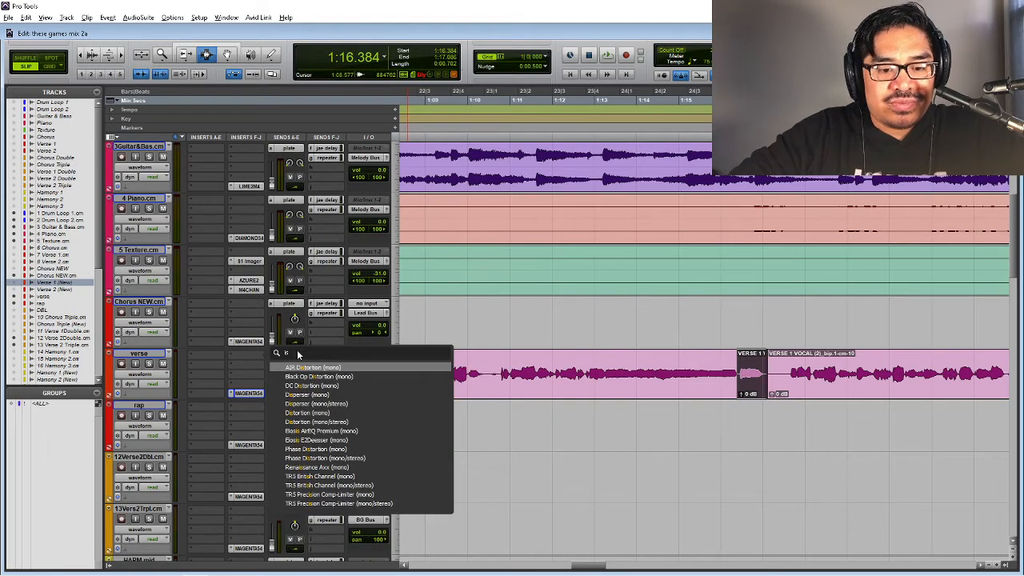
key(Escape)
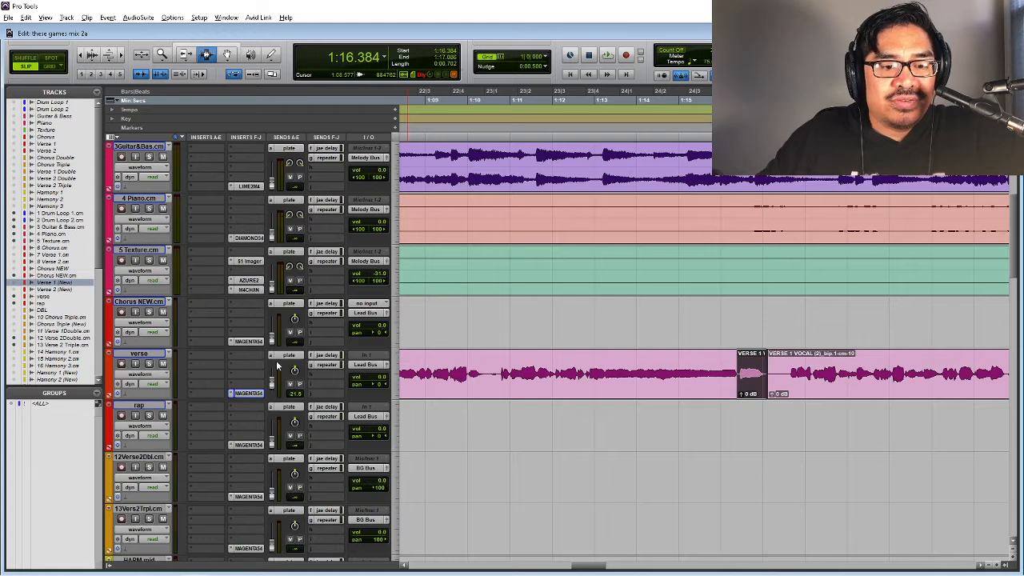
- Browse the verse track's insert plug-ins by manufacturer without adding one, and select the verse track
click(259, 357)
mouse_move(282, 386)
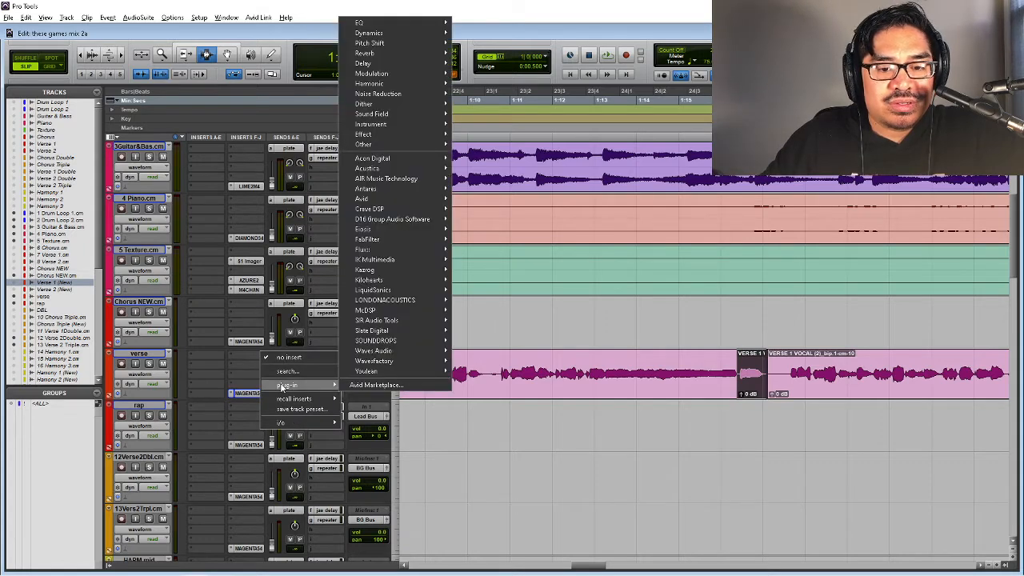
mouse_move(417, 320)
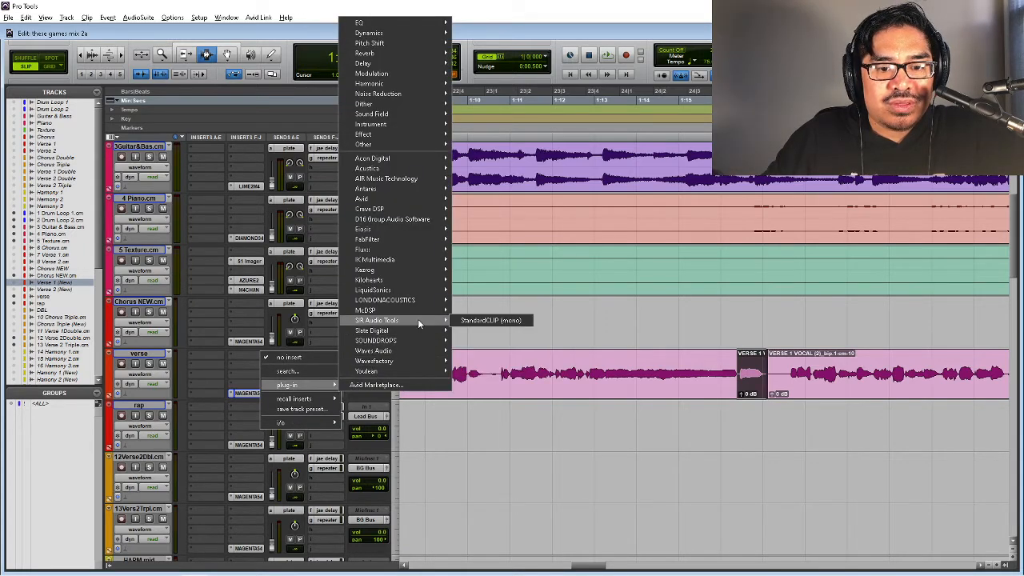
mouse_move(409, 250)
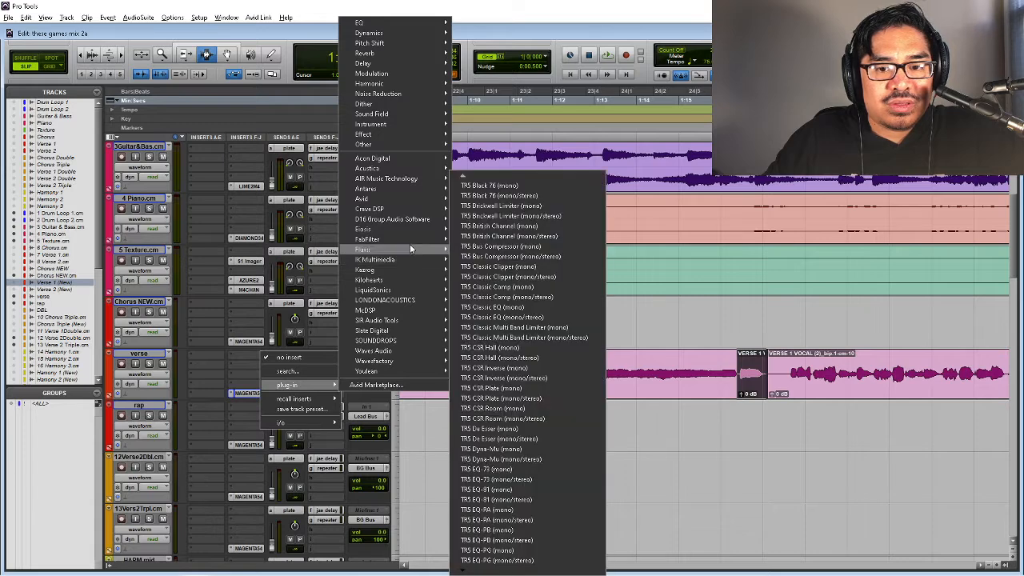
mouse_move(414, 160)
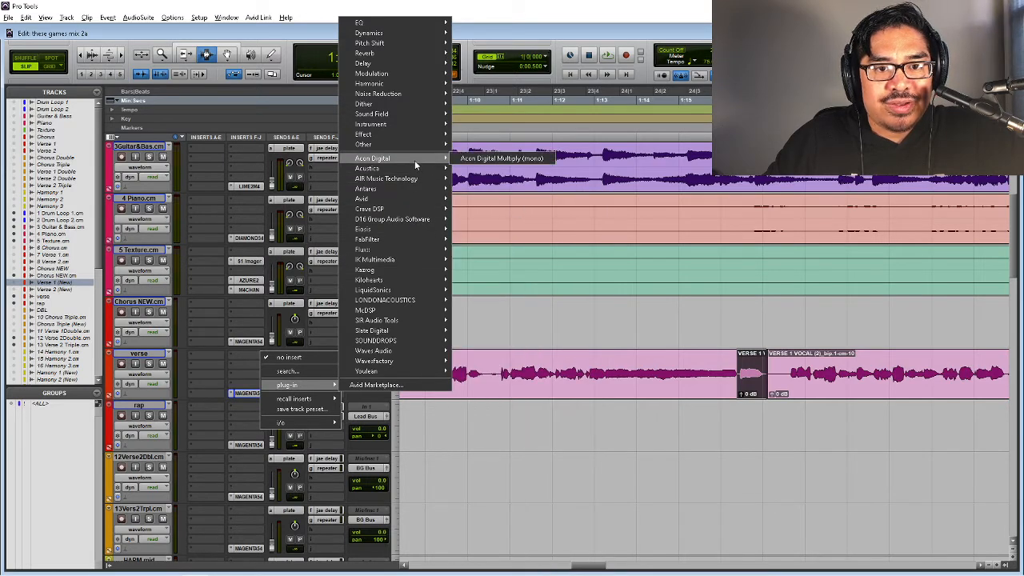
click(149, 358)
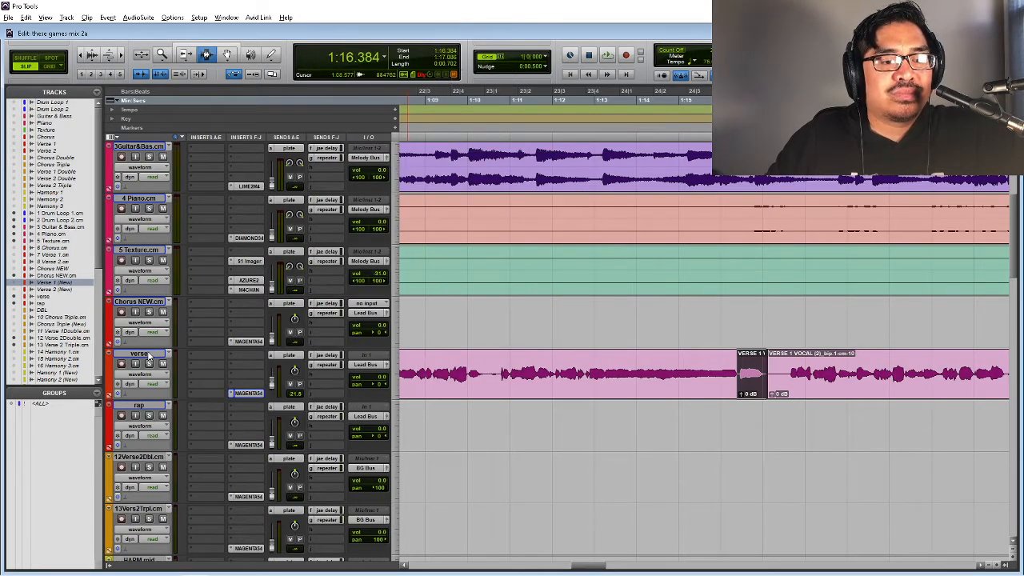
click(149, 358)
- Audition the newly split verse vocal from 1:16.479 and from 1:15.609
click(743, 384)
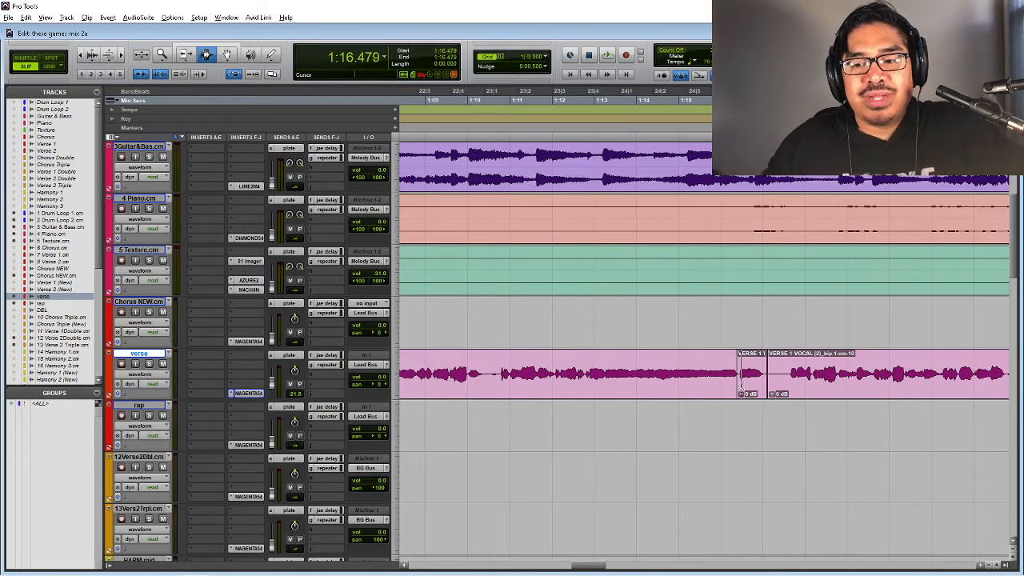
key(space)
key(r)
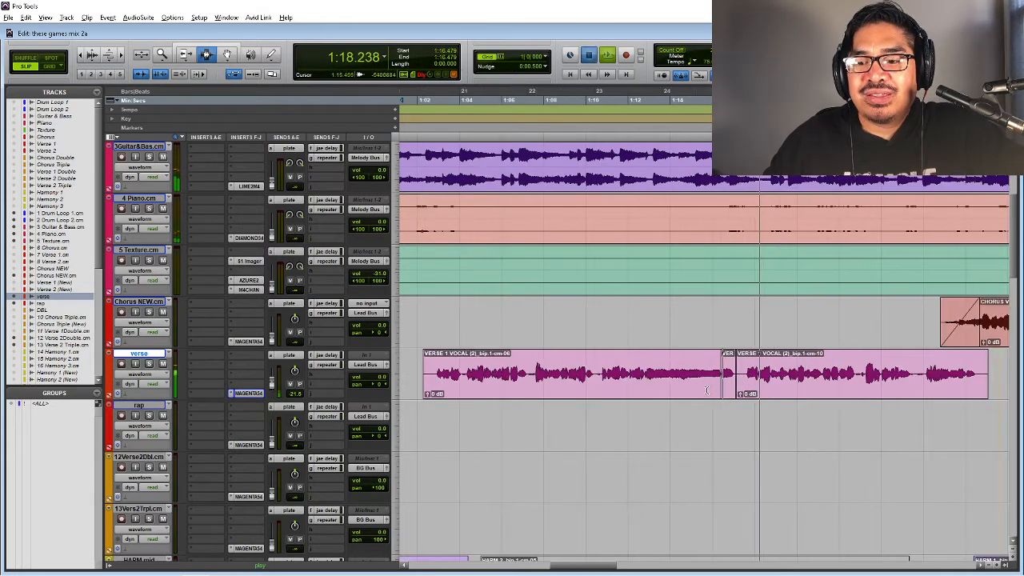
click(709, 390)
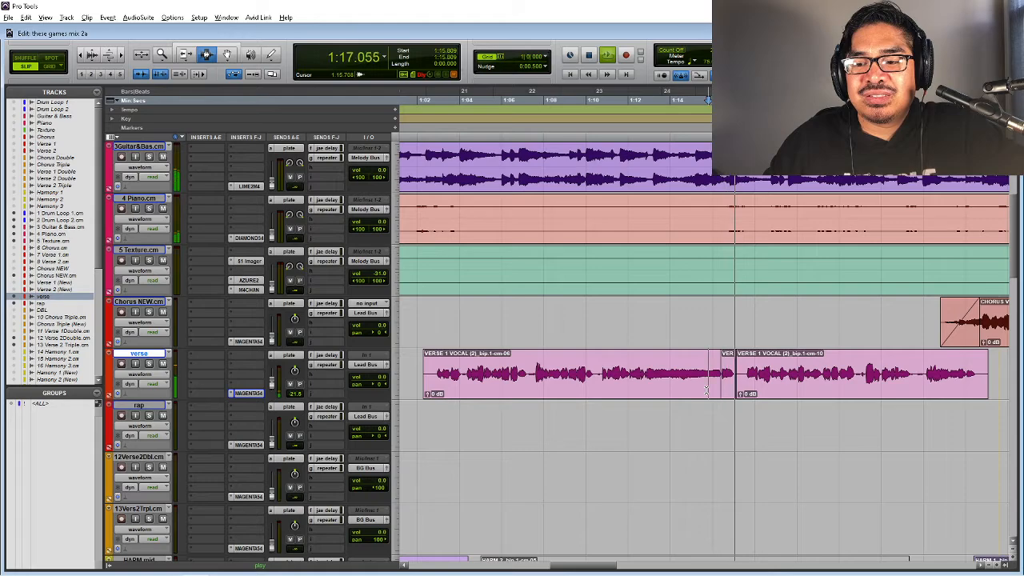
key(r)
key(r)
key(r)
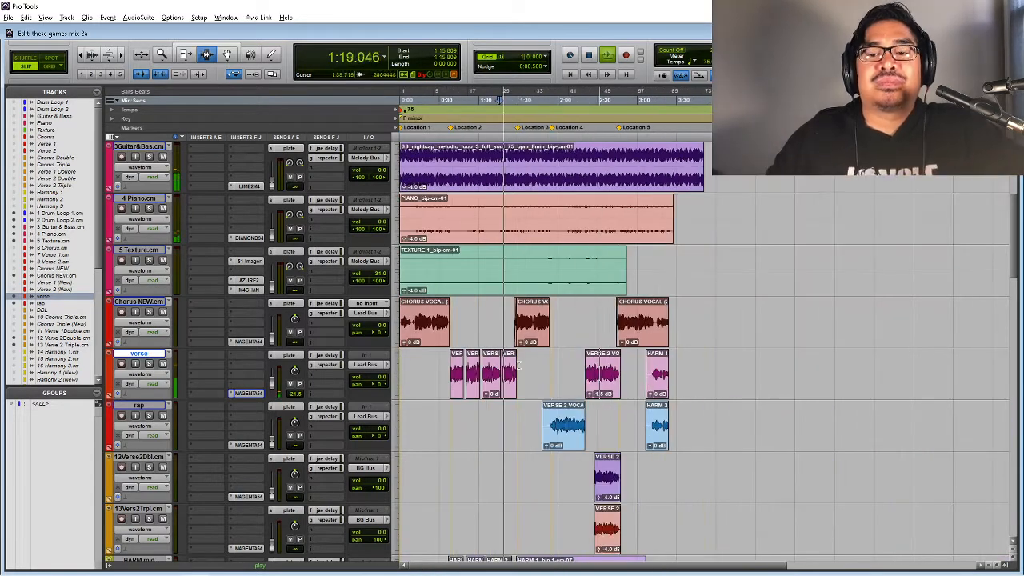
key(space)
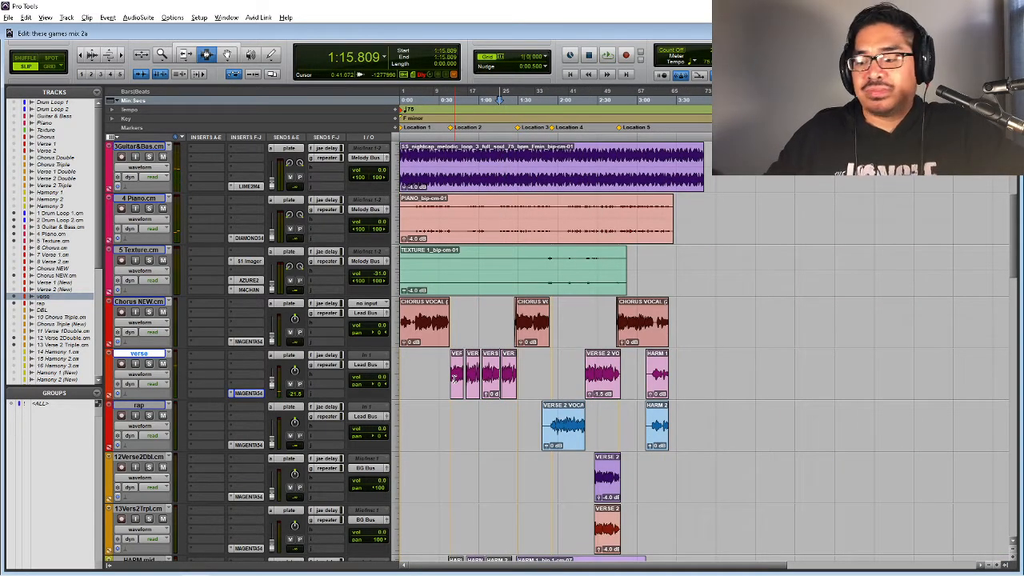
- Audition the verse from its first vocal clip and its transition into the second chorus from 1:26.582
click(453, 377)
key(space)
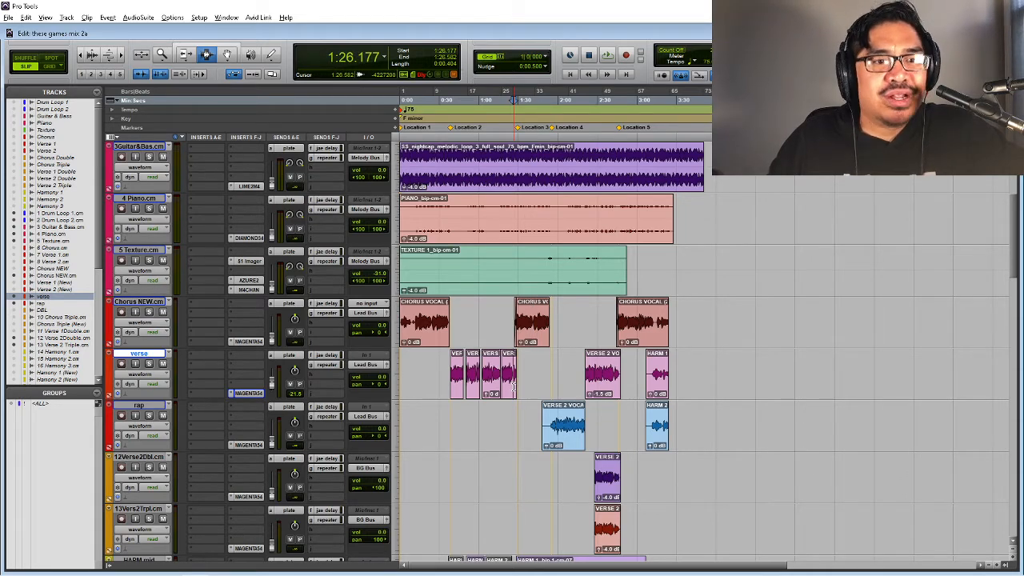
key(space)
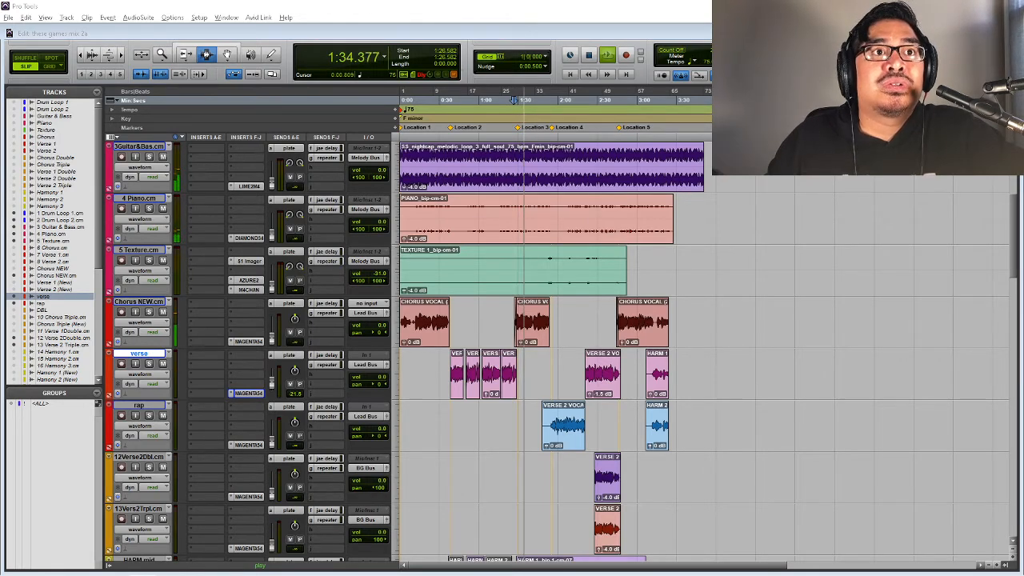
click(524, 320)
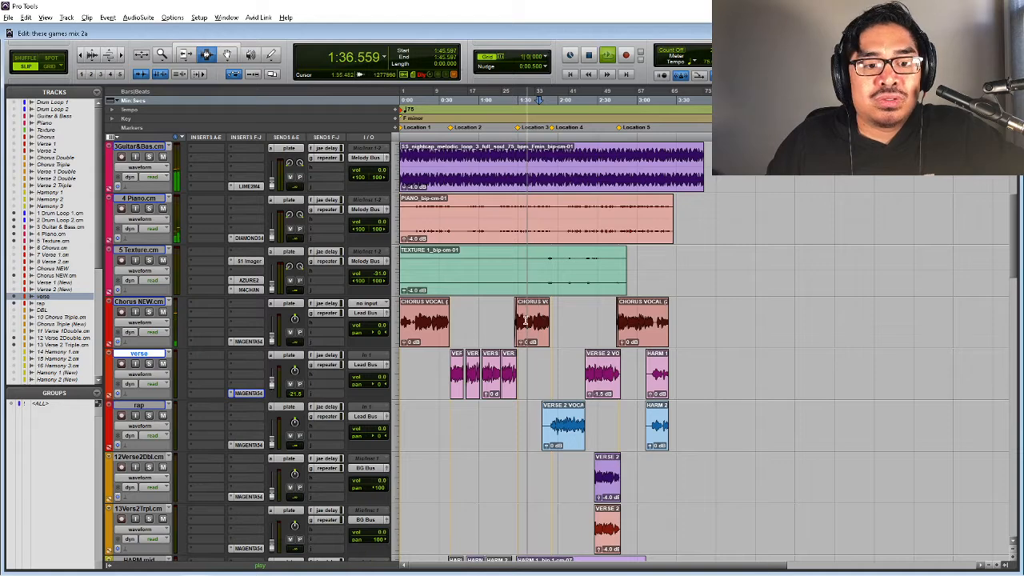
key(space)
- Switch to Grid mode, select the second chorus vocal from 1:29.600 to 1:52.000, and play the selection
click(251, 394)
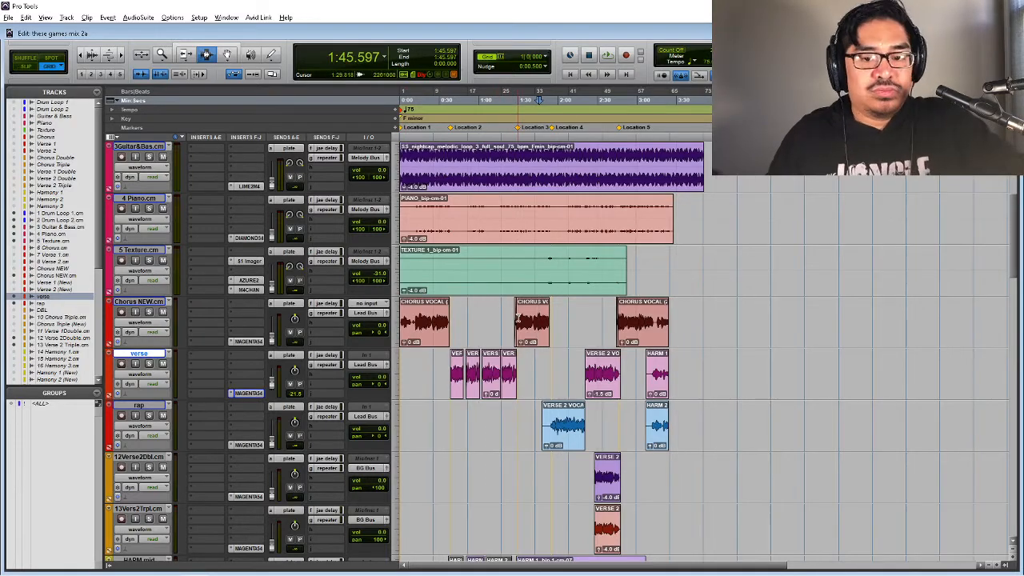
drag(517, 319, 548, 334)
key(space)
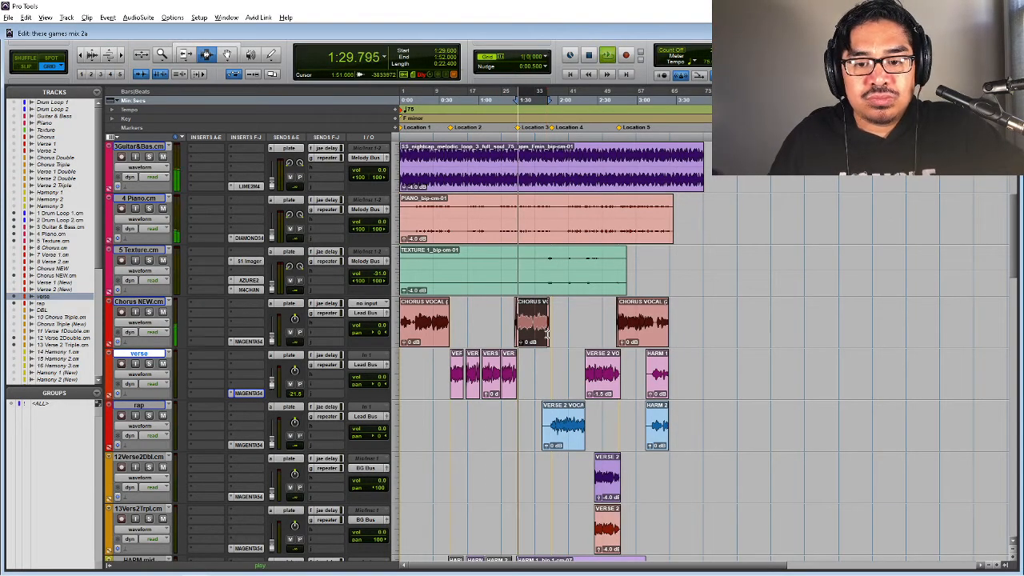
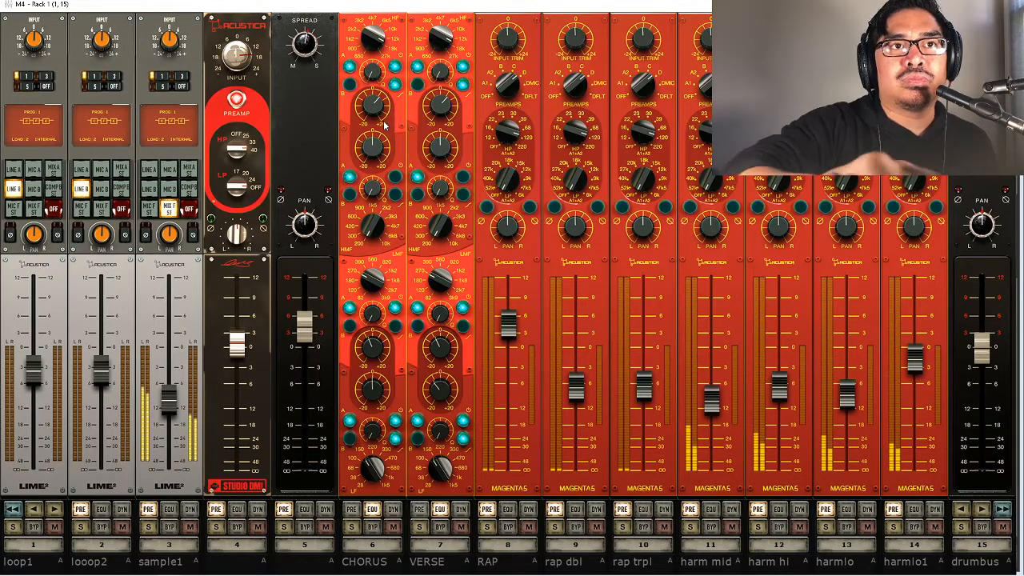
- Show the dynamics sections of the CHORUS and VERSE strips and turn on the unlit switch beside the Attack knob on CHORUS
click(392, 509)
click(460, 508)
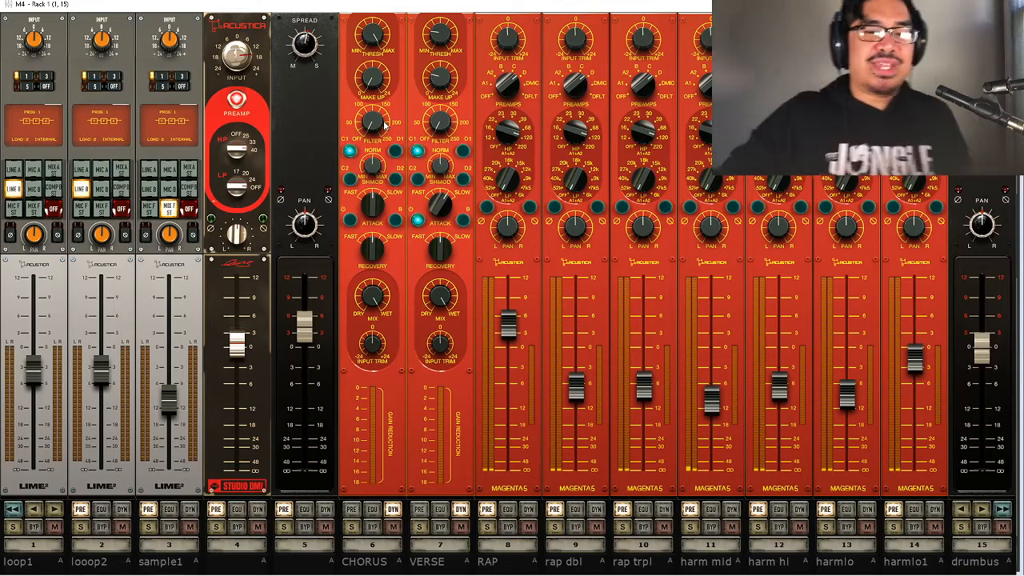
click(352, 221)
click(353, 222)
click(352, 223)
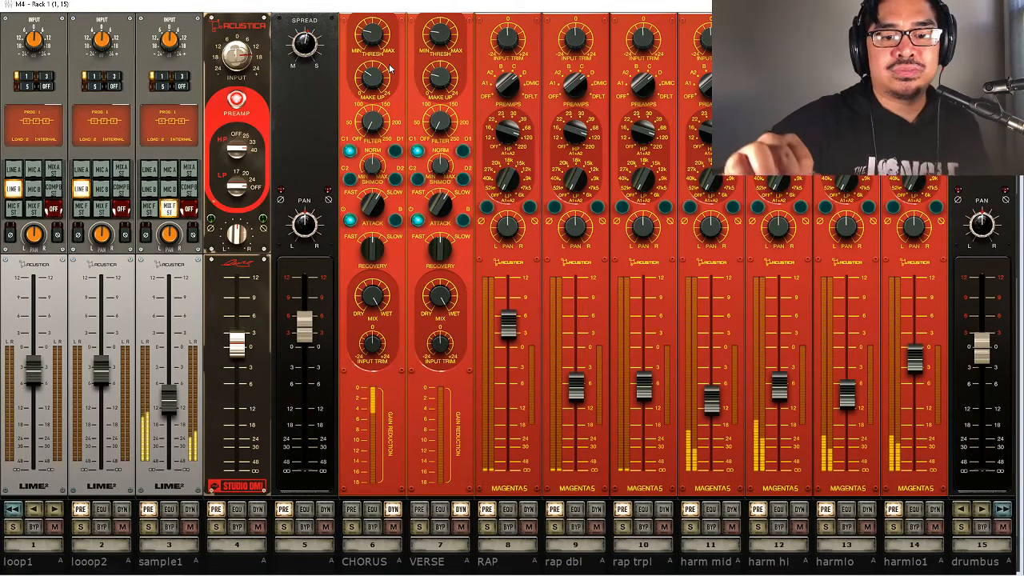
- Check the CHORUS strip's preamp and fader section, restore its EQ section, and switch back to the Pro Tools edit window
click(351, 509)
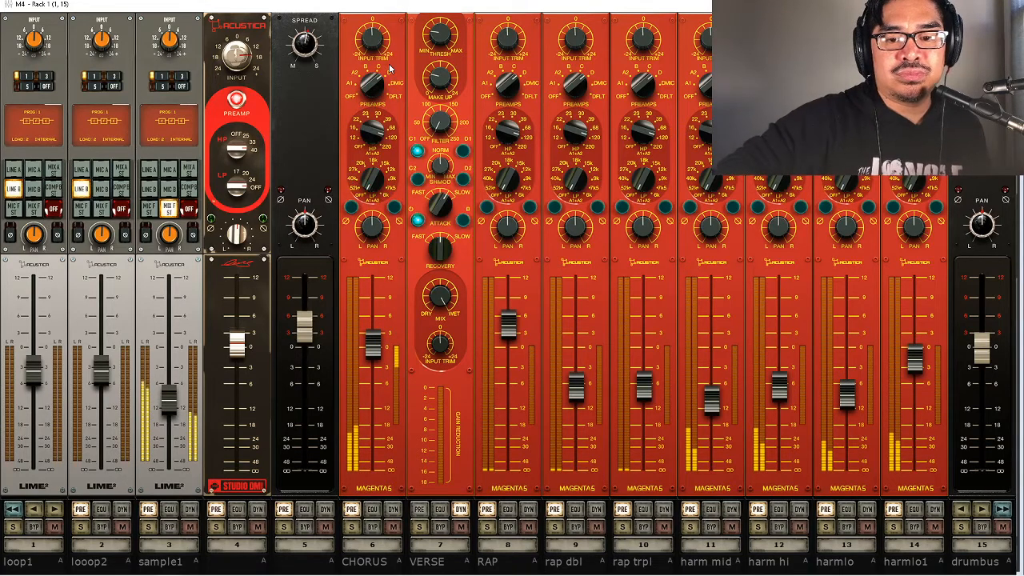
click(372, 510)
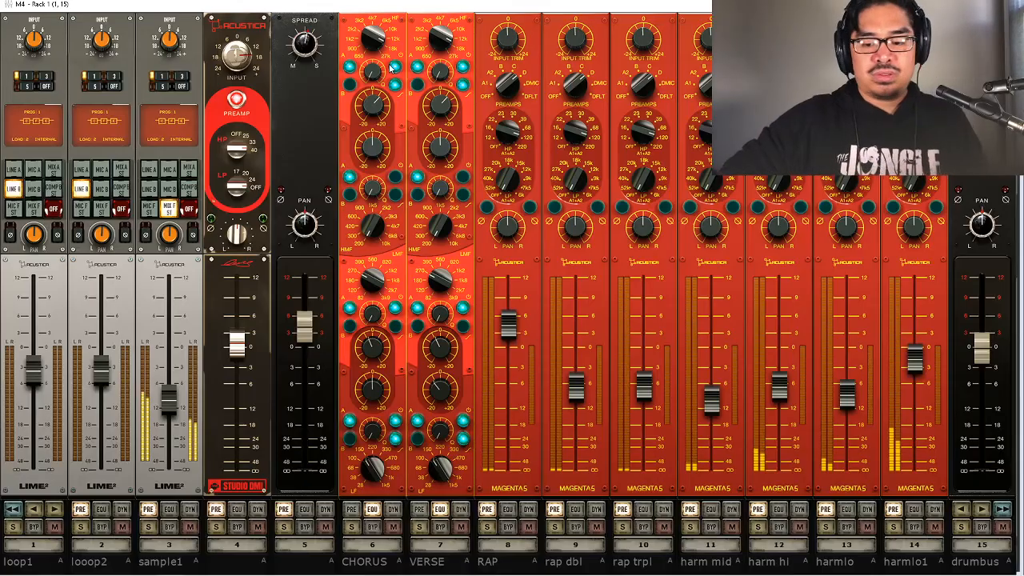
key(alt+Tab)
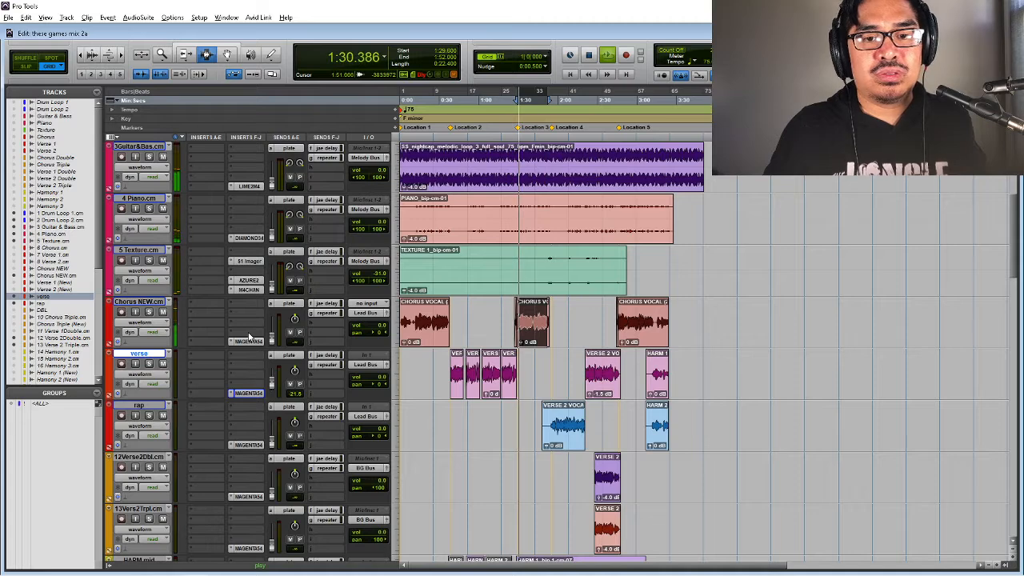
- Play the session from the beginning, checking the chorus vocal against the channel strips in the mixer rack, and stop playback
key(space)
key(Return)
key(space)
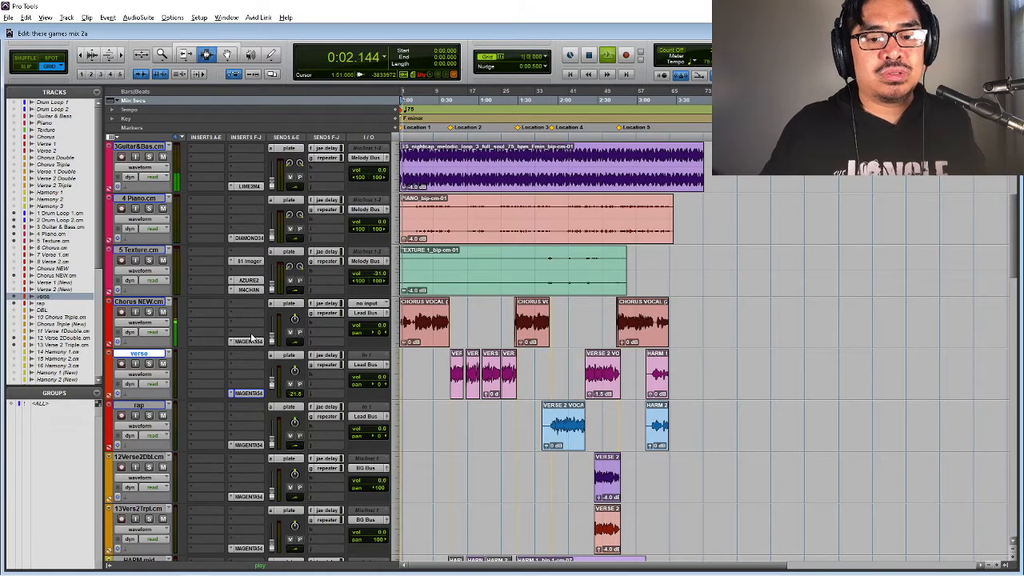
key(space)
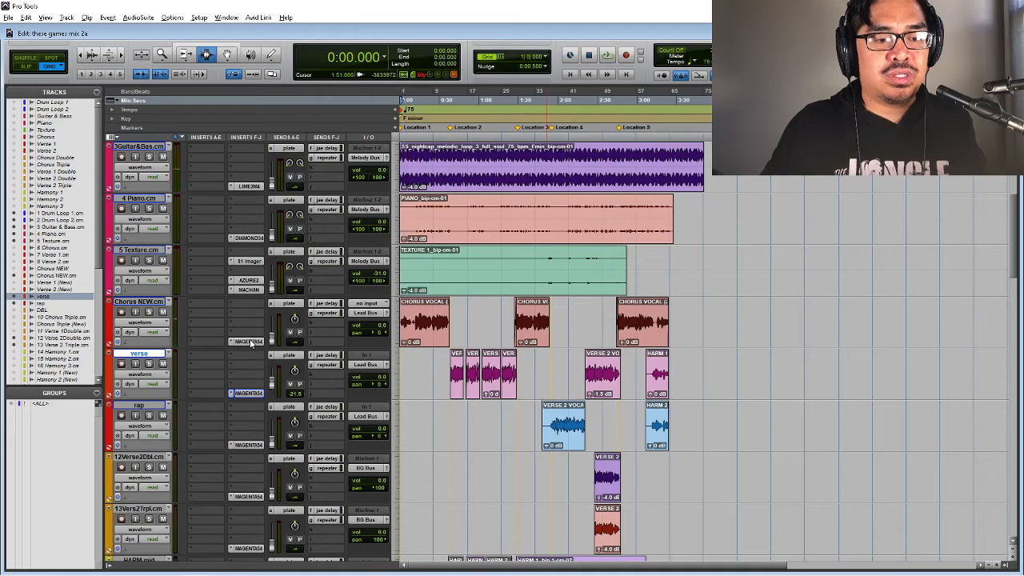
key(alt+Tab)
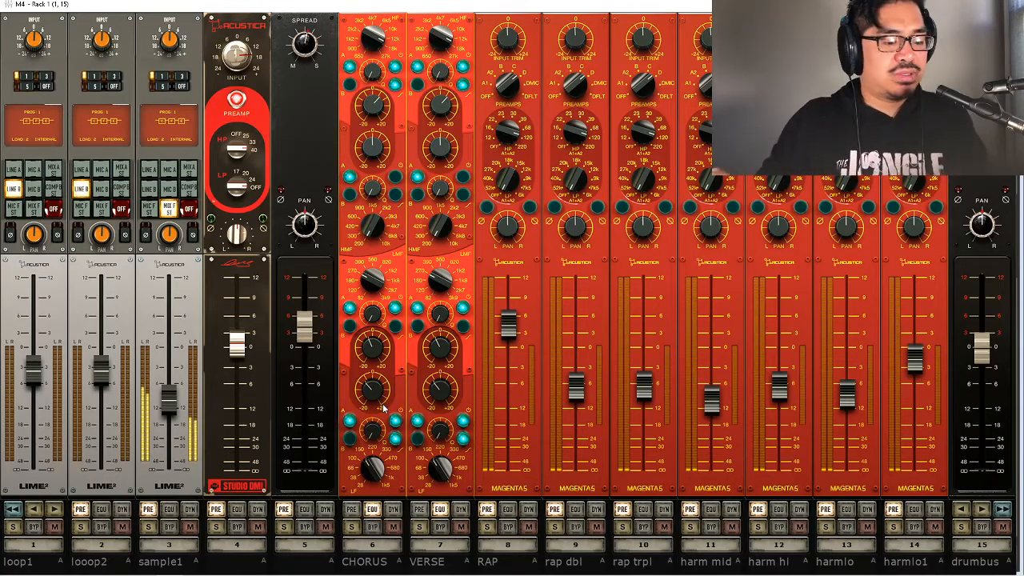
key(alt+Tab)
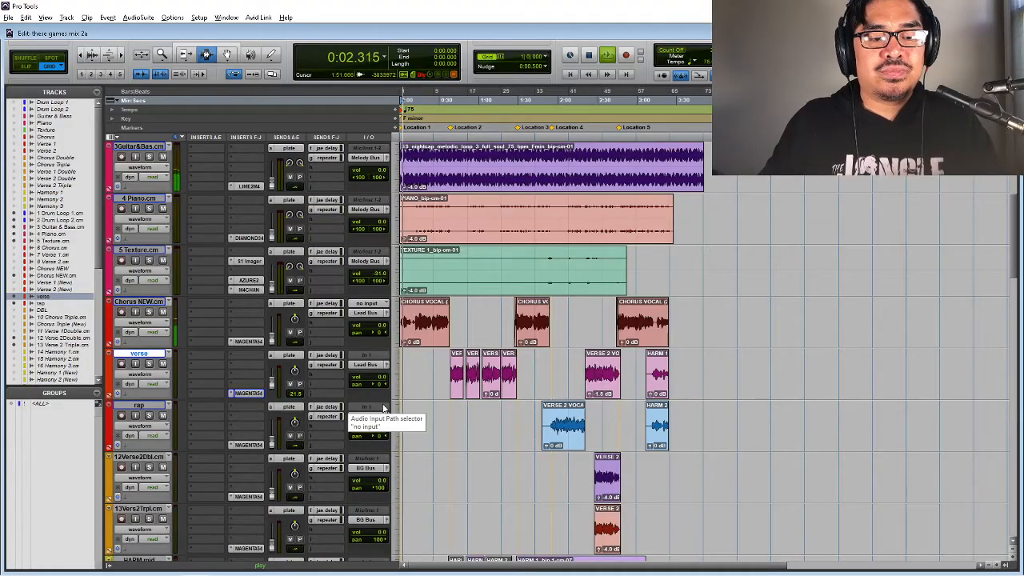
key(space)
- Insert Crave EQ on the Chorus NEW.cm track ahead of the MAGENTA plug-in and set its phase model to Analog
click(247, 332)
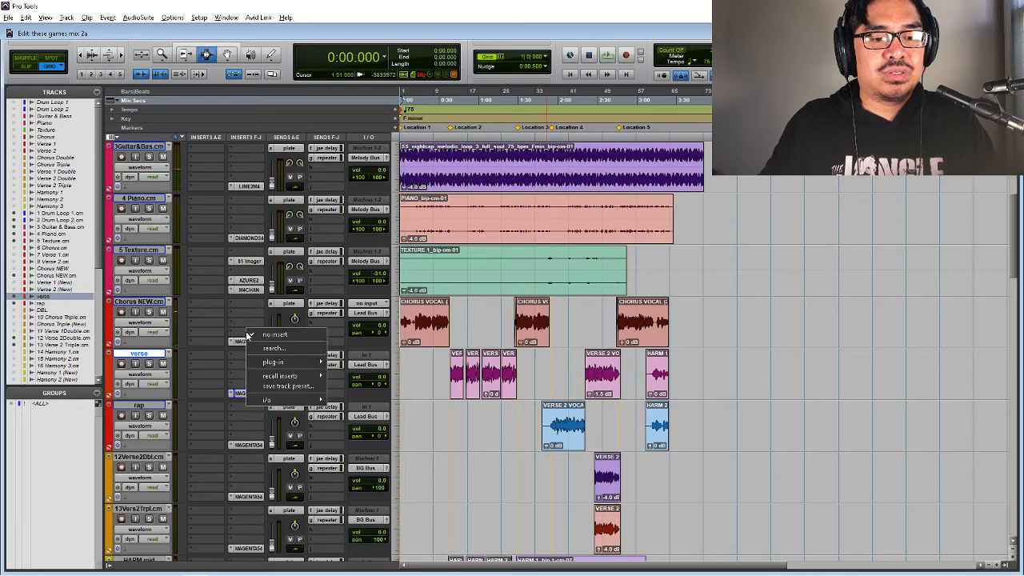
key(Escape)
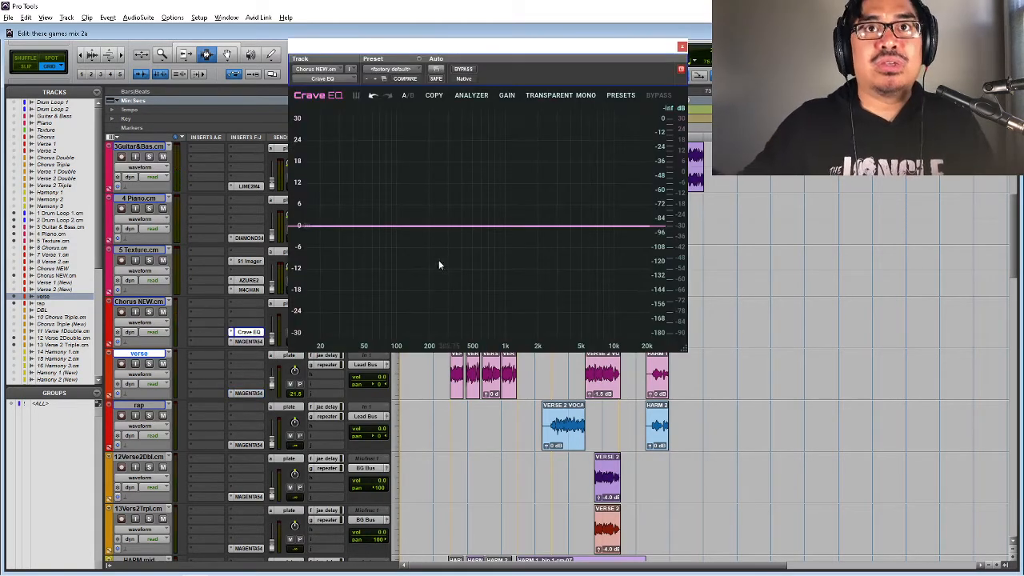
drag(477, 51, 473, 99)
click(557, 143)
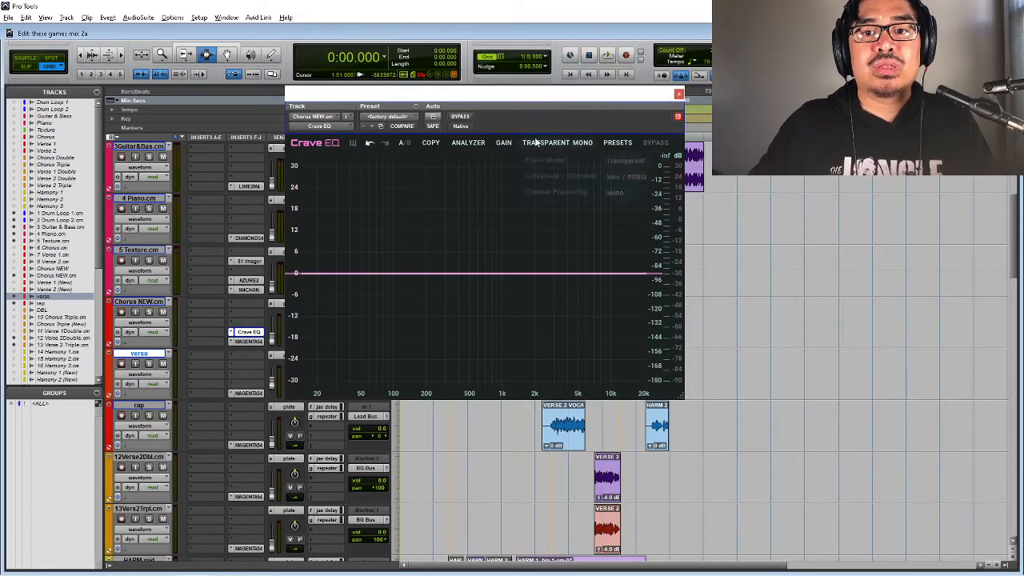
click(626, 161)
click(630, 187)
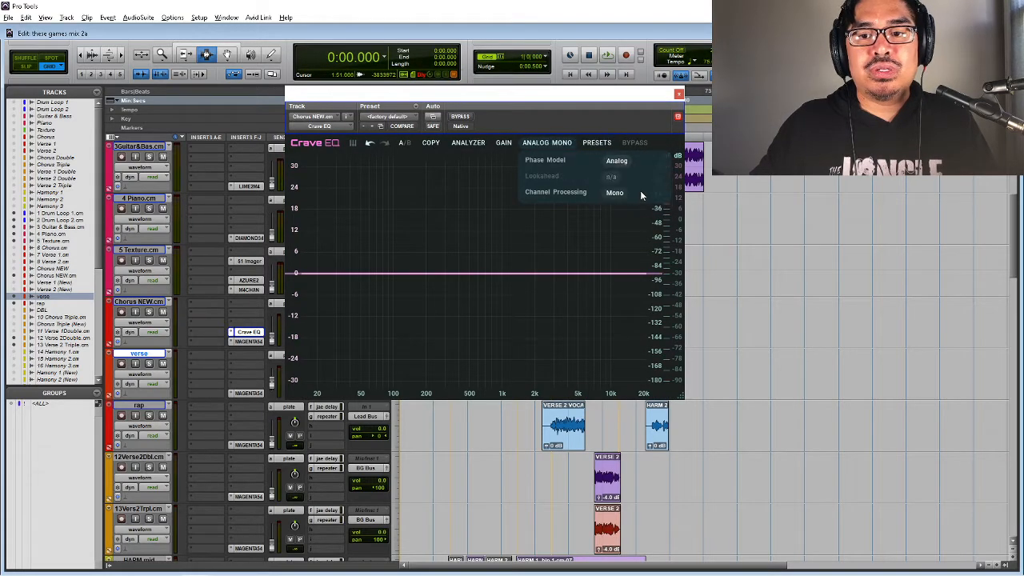
- Add a peaking band with a Q of 2.73 and about 24.6 dB boost at 150 Hz, auditioning it during playback
click(491, 277)
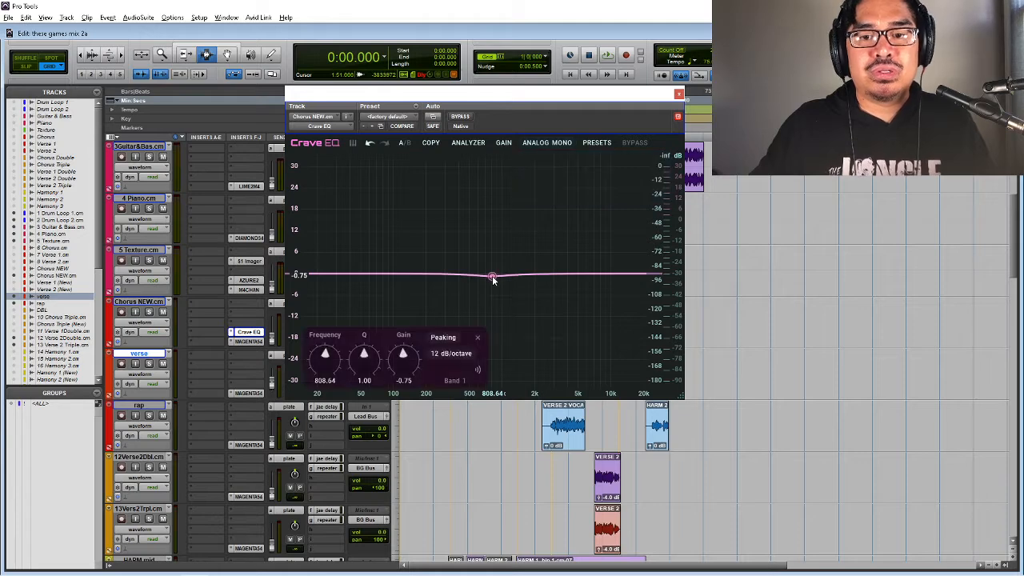
drag(491, 276, 429, 221)
drag(368, 364, 368, 344)
key(space)
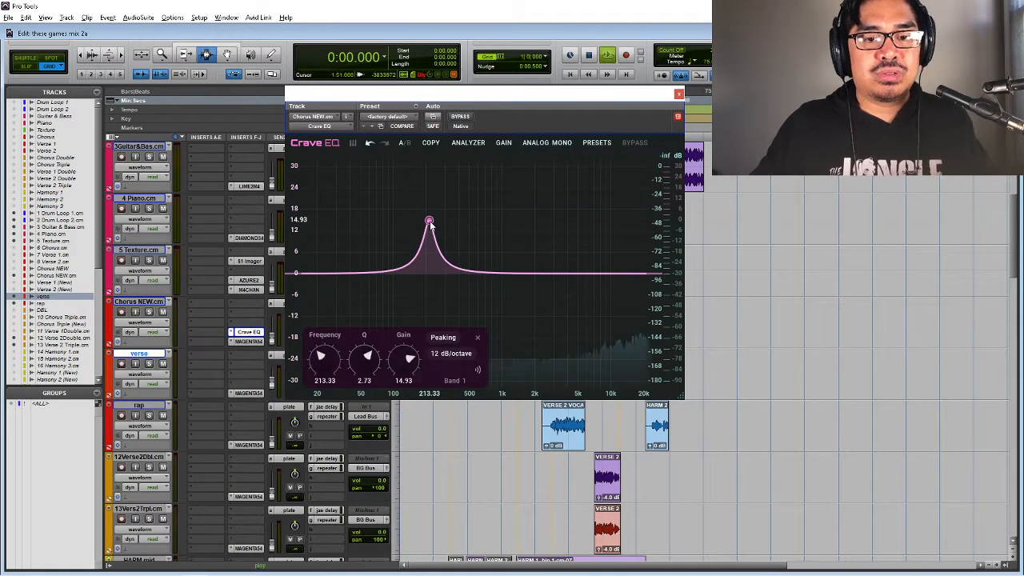
drag(429, 220, 412, 185)
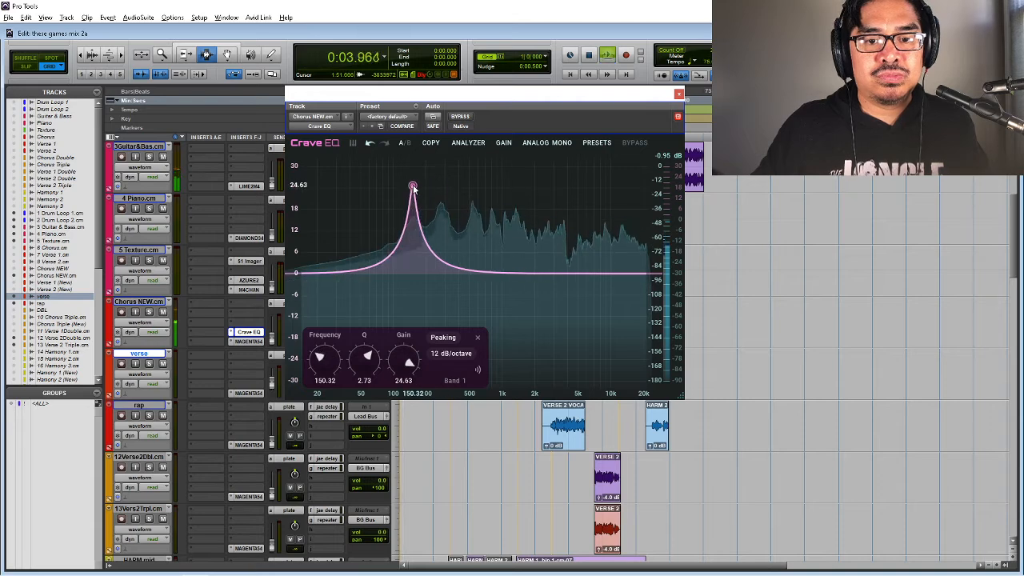
key(space)
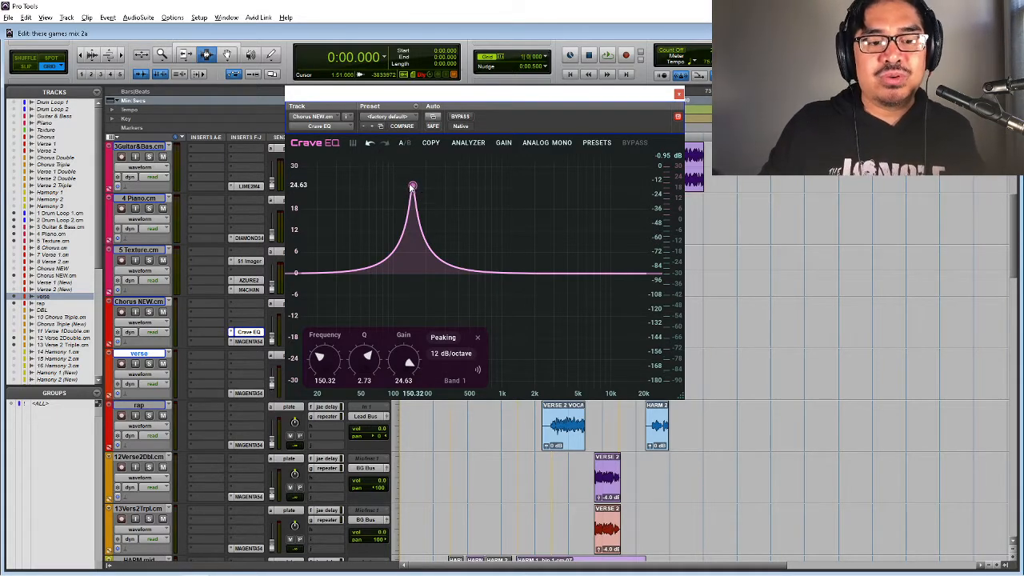
- Sweep the boosted peak through 184 Hz up to about 293 Hz while playing the chorus vocal to locate problem resonances
drag(413, 187, 423, 193)
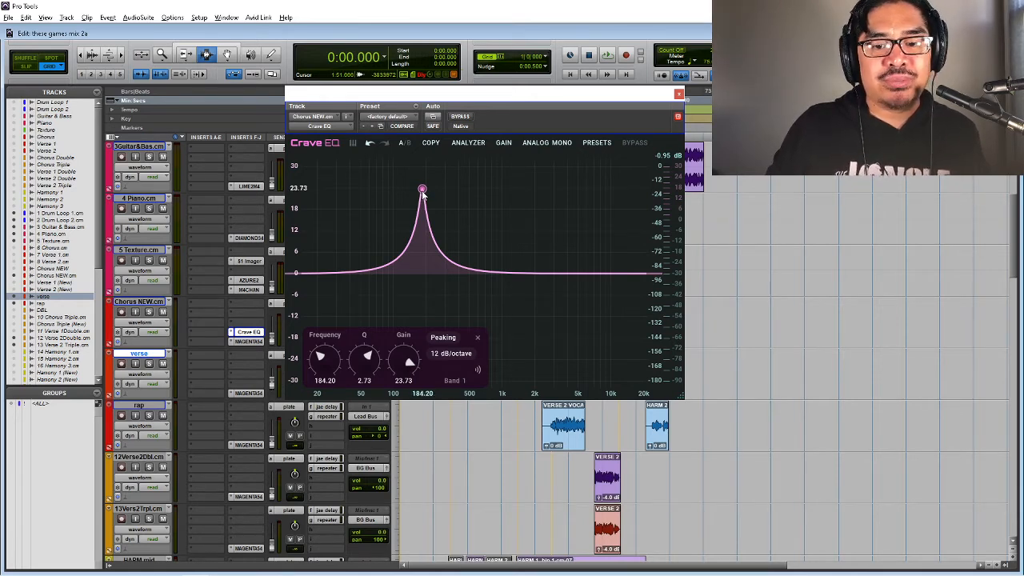
key(space)
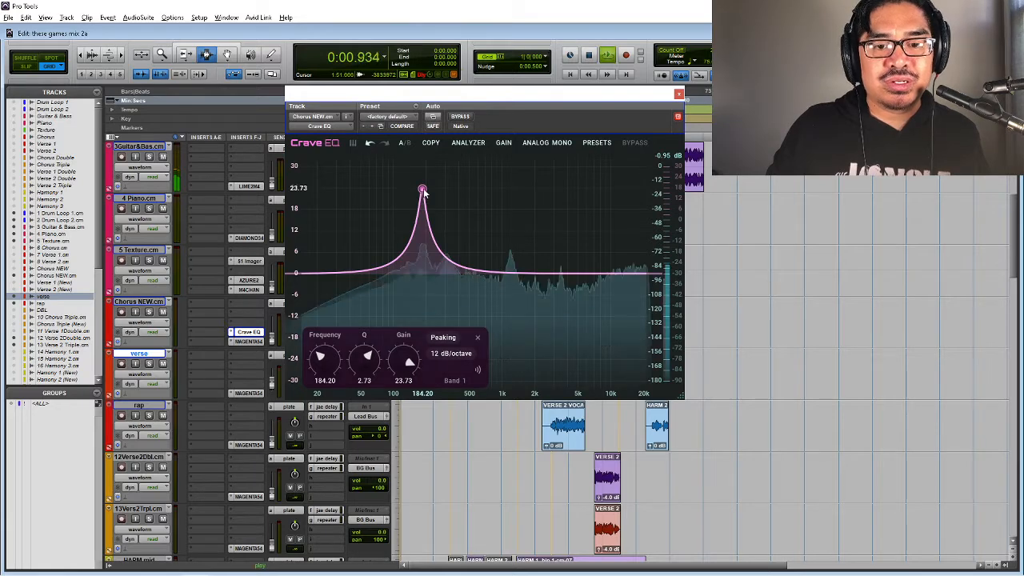
drag(422, 189, 446, 190)
drag(443, 95, 455, 324)
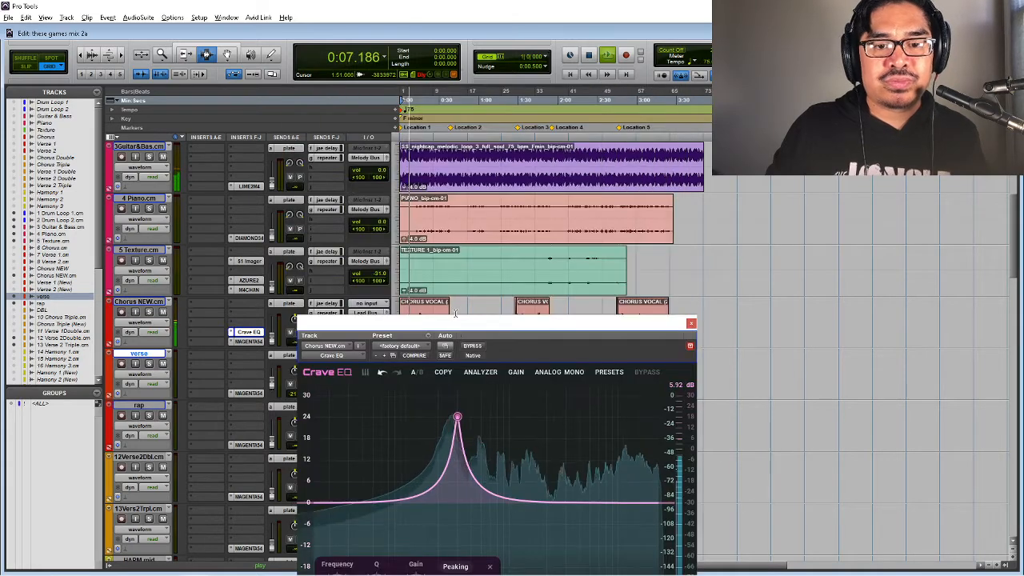
key(space)
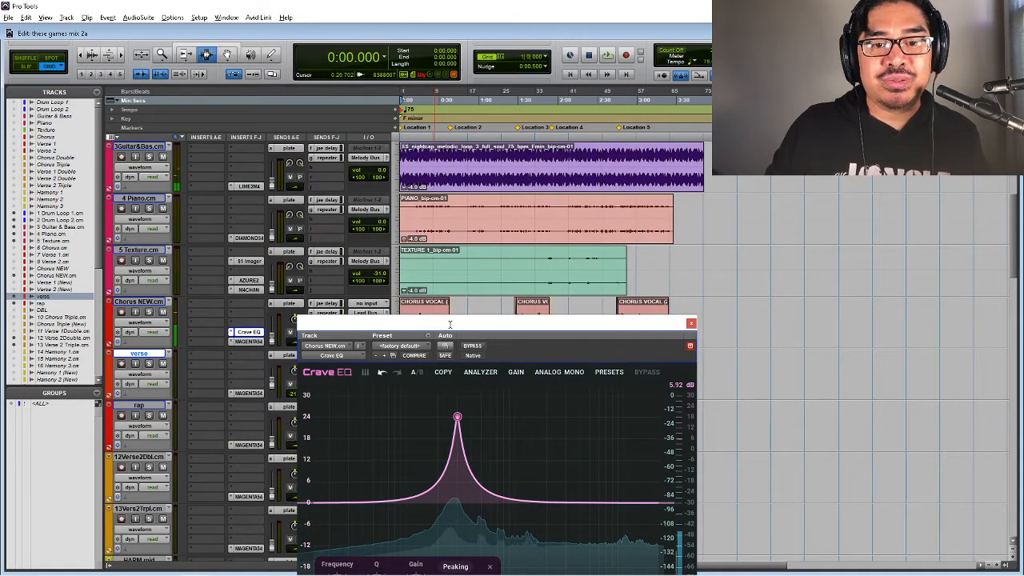
- Play the chorus from 0:12.800 and fine-tune the boosted peak to about 289 Hz with 23.88 dB of gain
drag(450, 324, 538, 355)
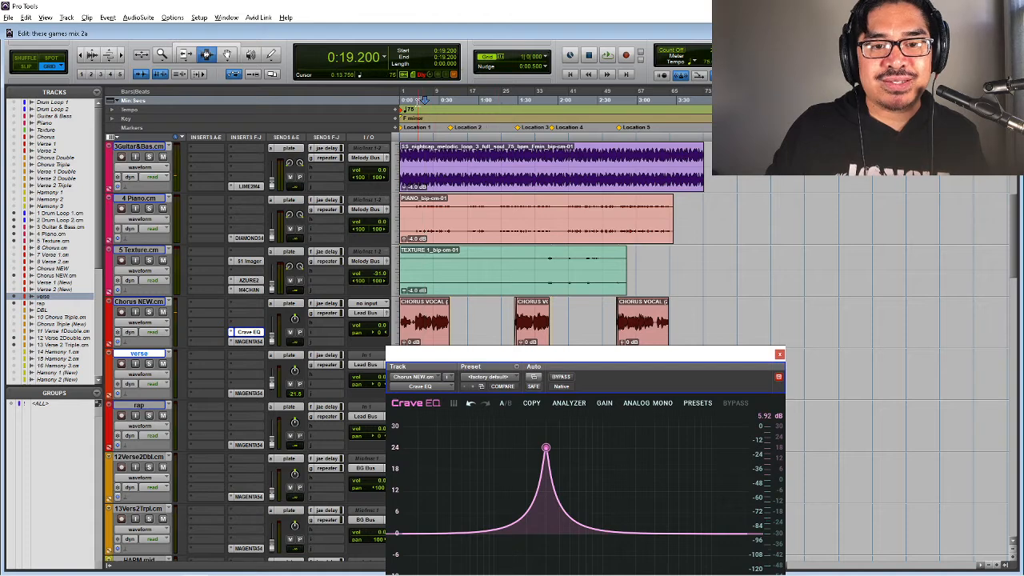
click(417, 104)
key(space)
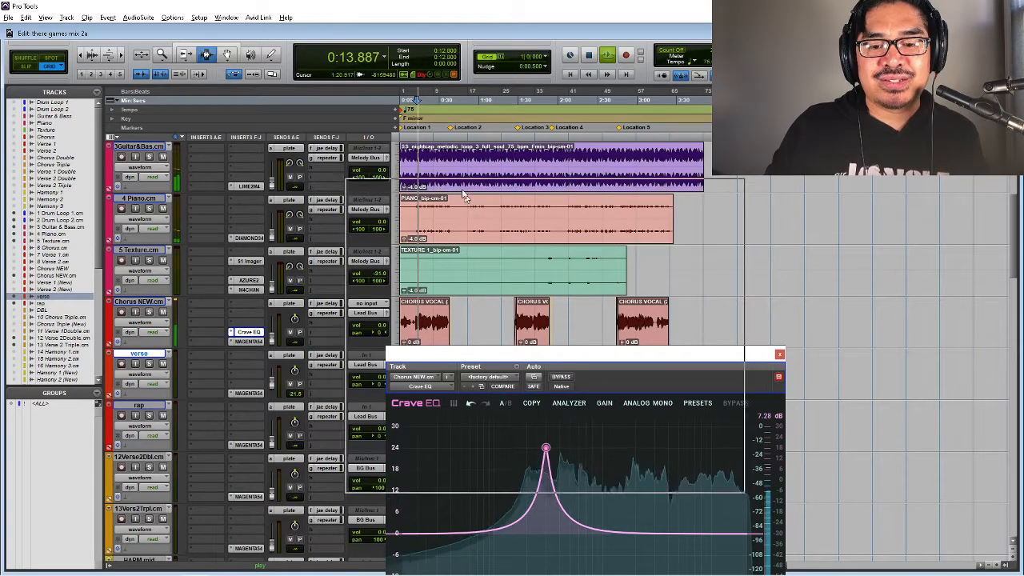
drag(462, 192, 453, 177)
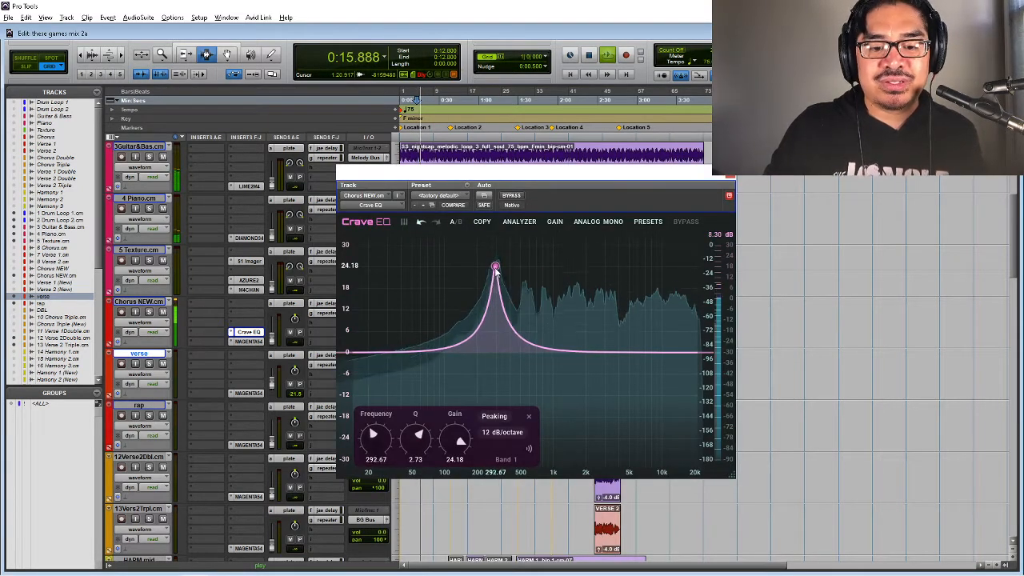
drag(495, 272, 494, 272)
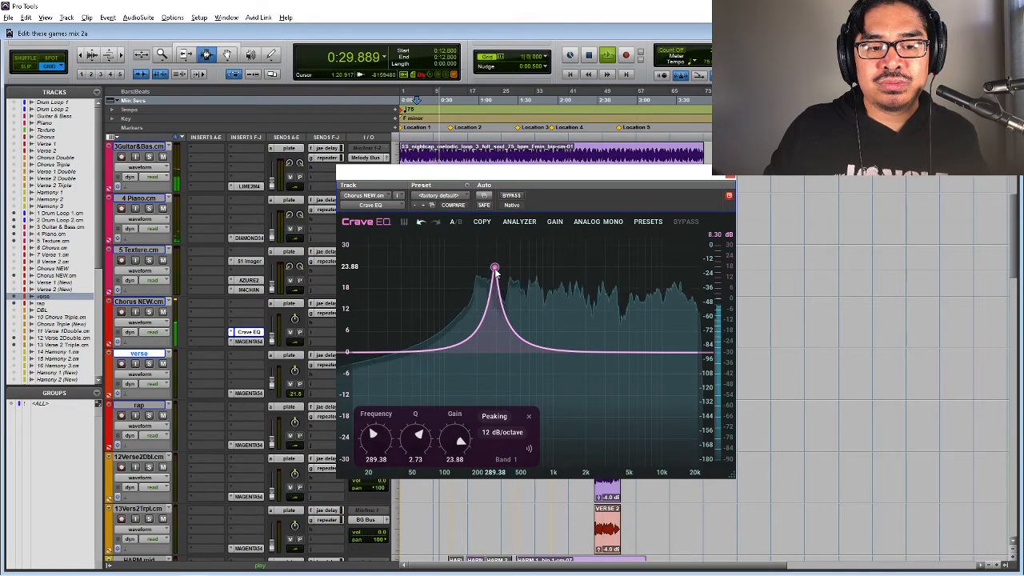
key(space)
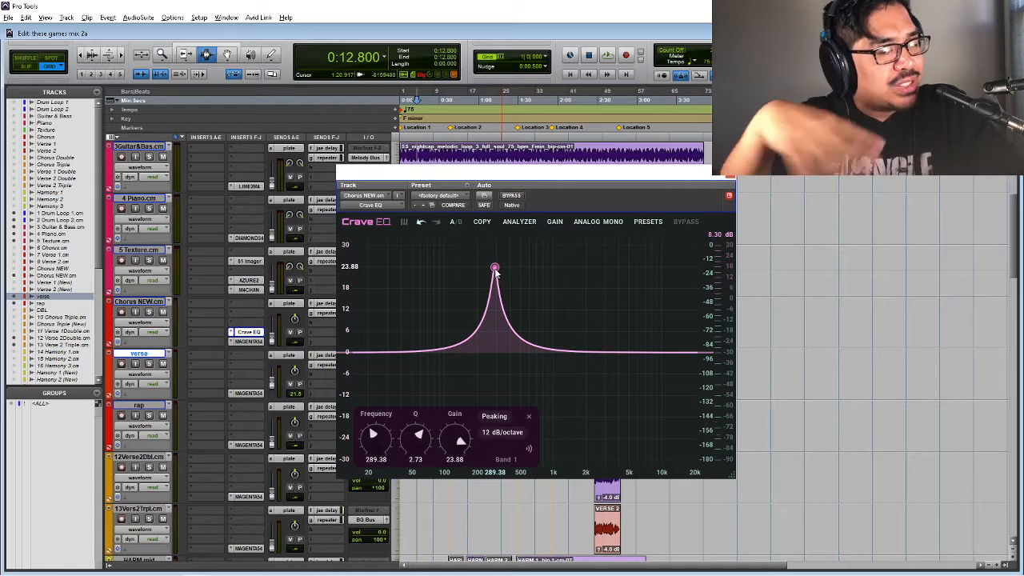
- Replace Crave EQ on the Chorus NEW.cm track with the C4 (mono) multiband processor
click(230, 334)
click(228, 324)
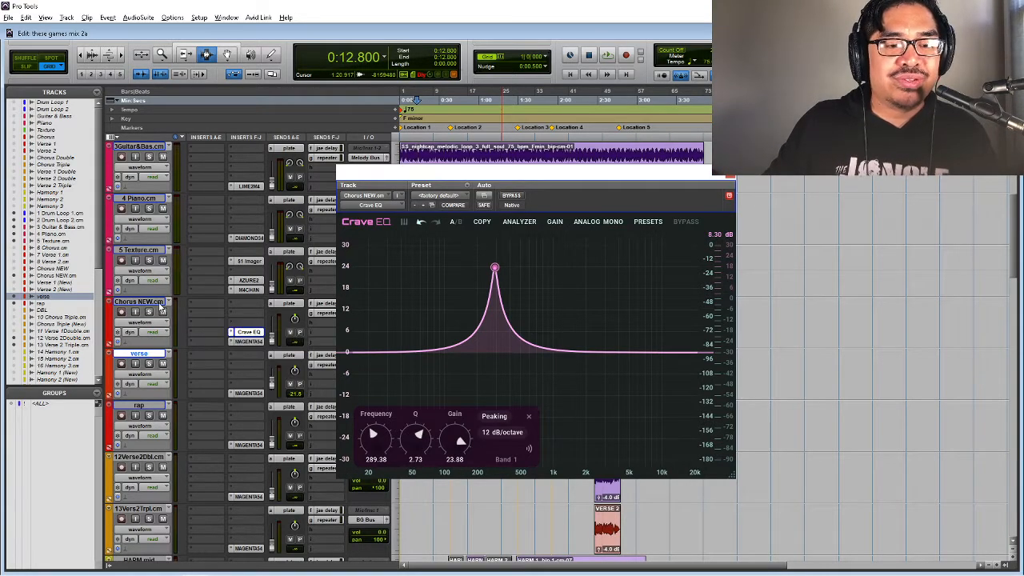
click(230, 332)
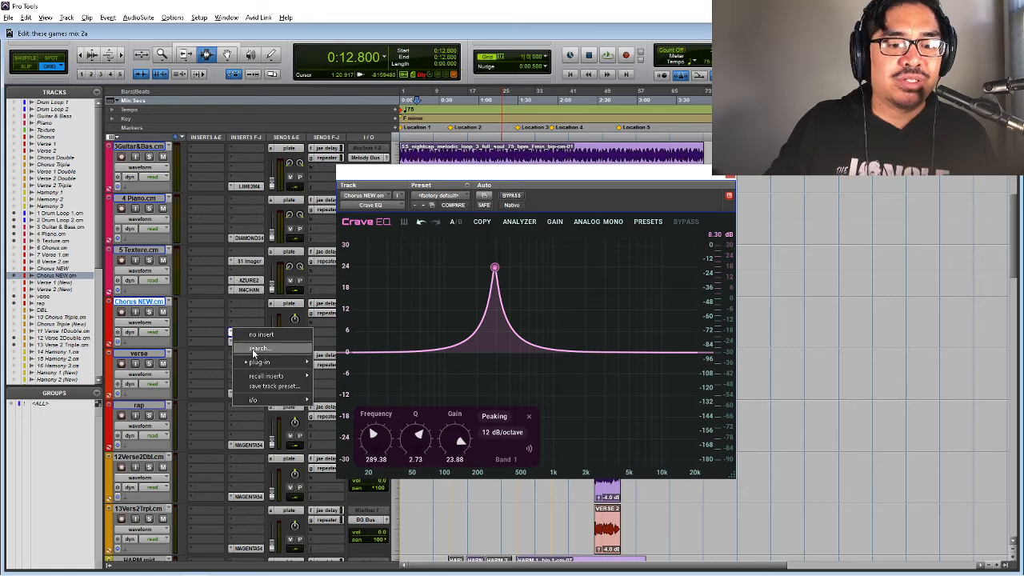
click(254, 349)
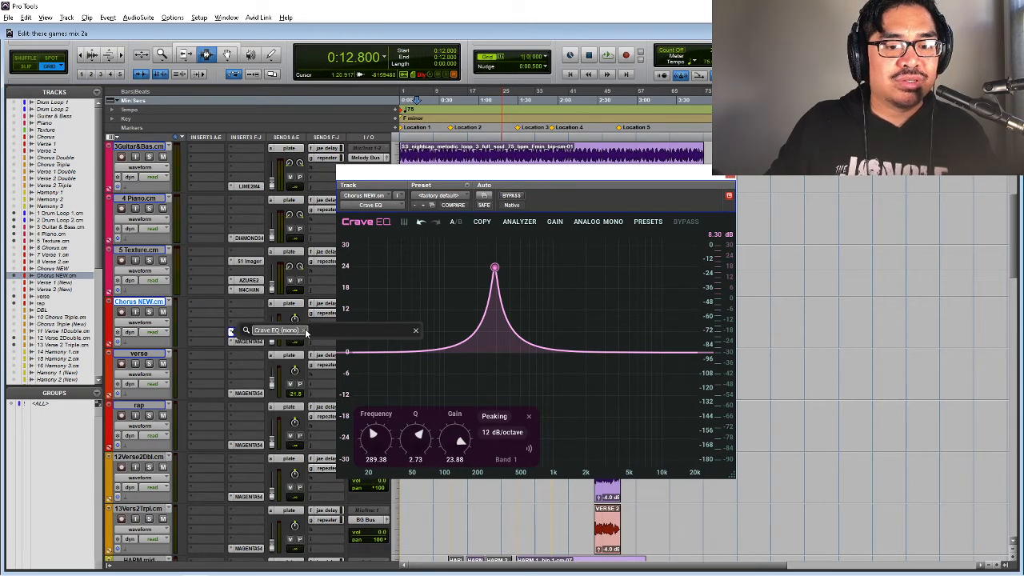
click(304, 330)
text(c4)
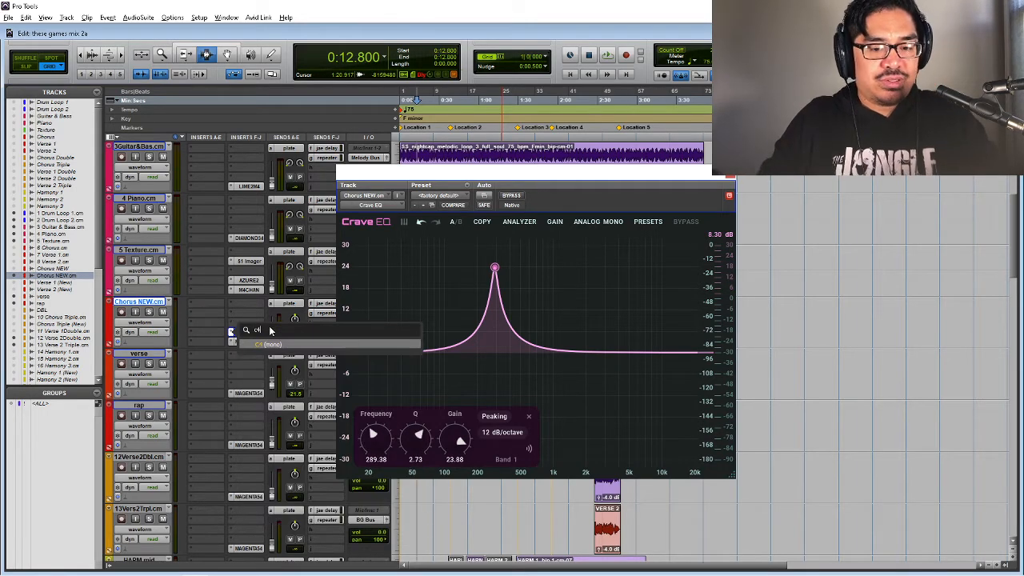
key(Return)
- Bypass the first, third and fourth bands of C4, leaving only the second band active
click(379, 338)
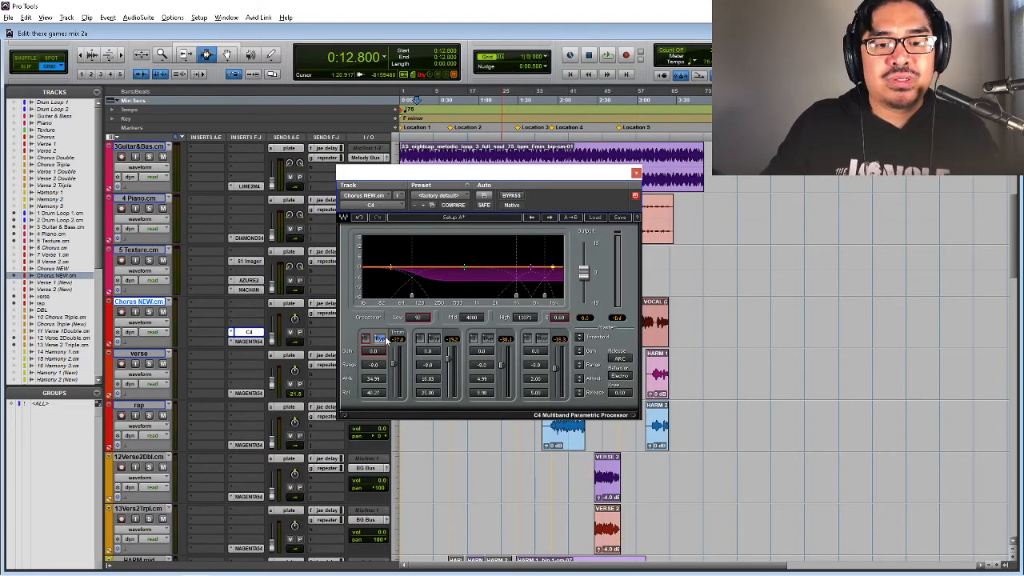
click(487, 338)
click(541, 340)
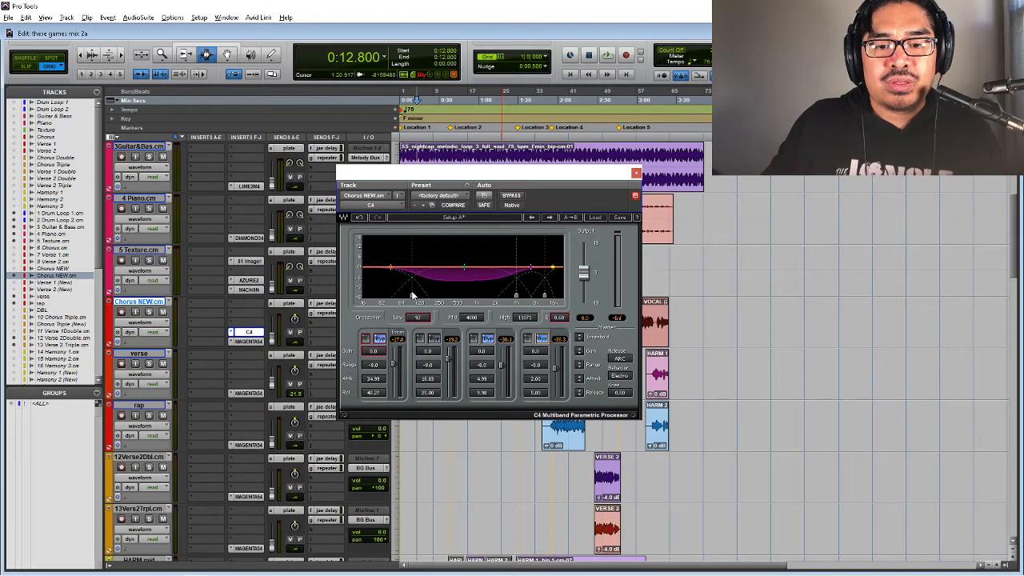
- Narrow C4's second band to roughly 199 to 355 Hz by moving the low and mid crossovers, and play the chorus
drag(412, 296, 432, 296)
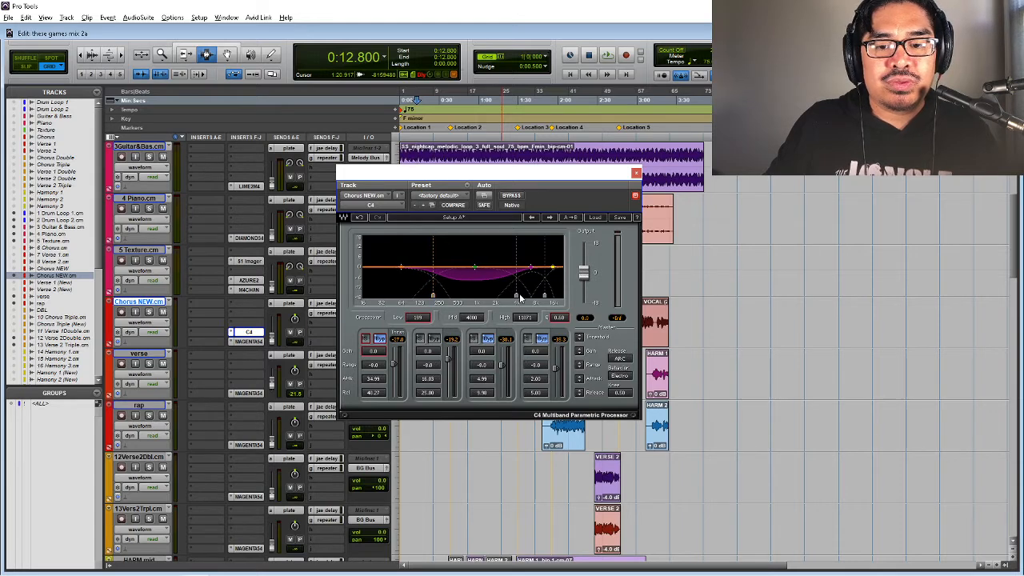
drag(517, 297, 454, 296)
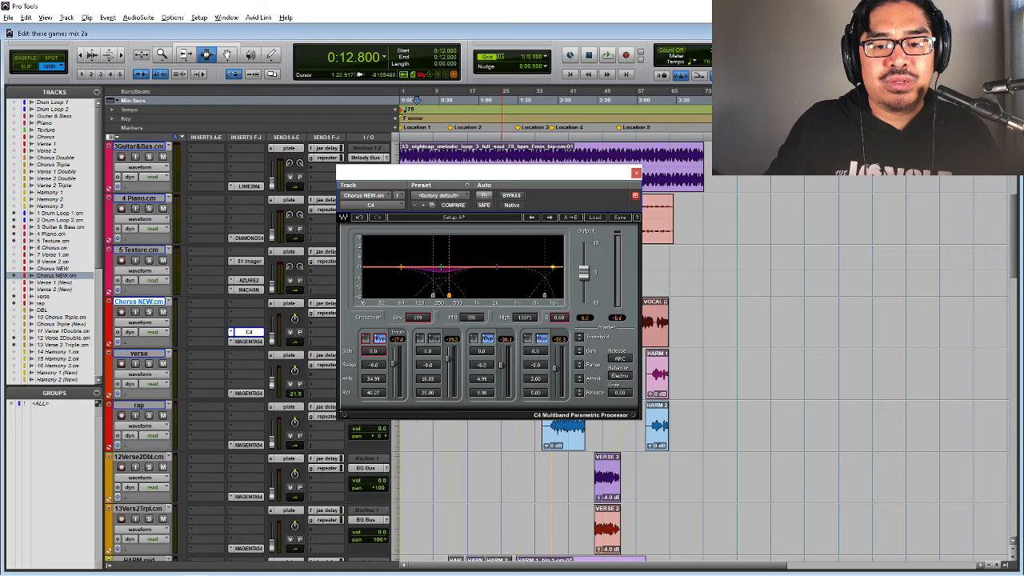
key(space)
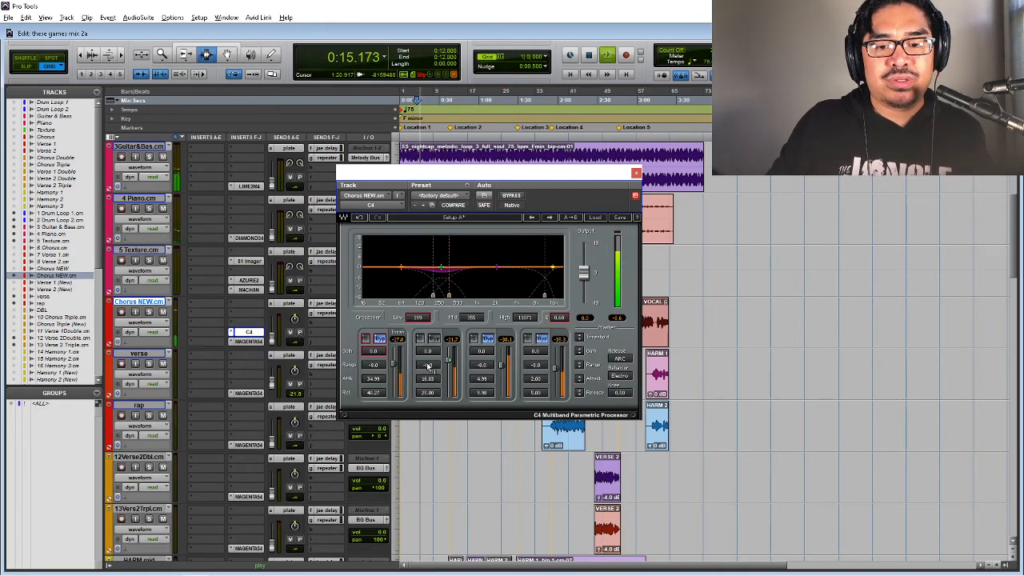
- Set the second band's range to -10.2, threshold to -26.0, attack to 2.28 and release to 5.00 during playback
drag(428, 365, 449, 364)
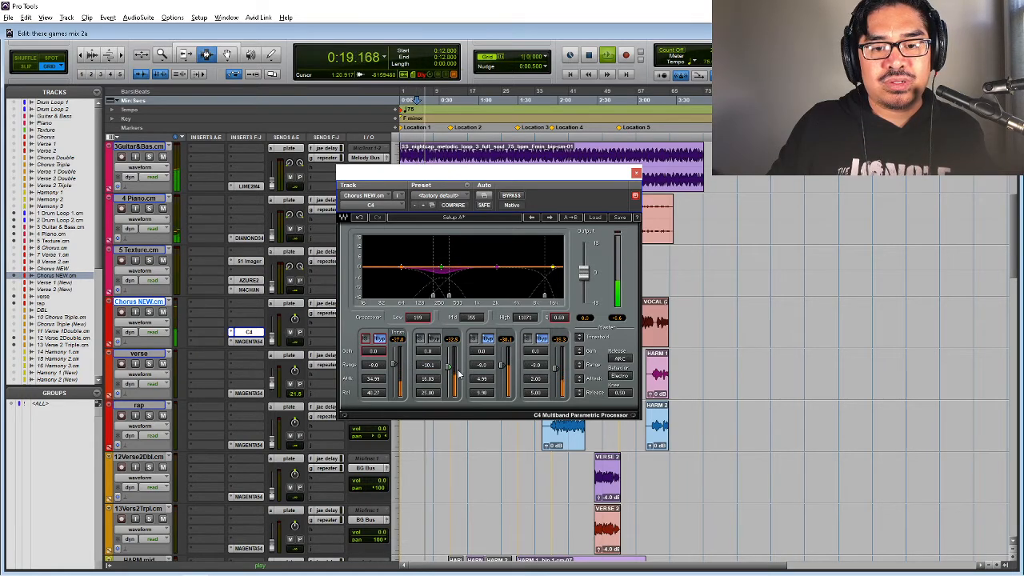
drag(452, 368, 437, 387)
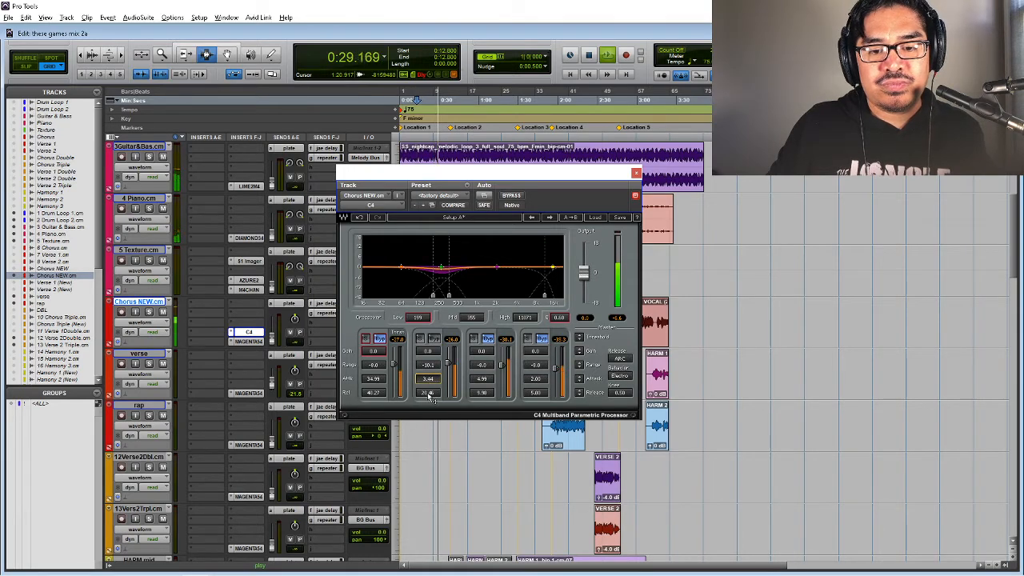
key(space)
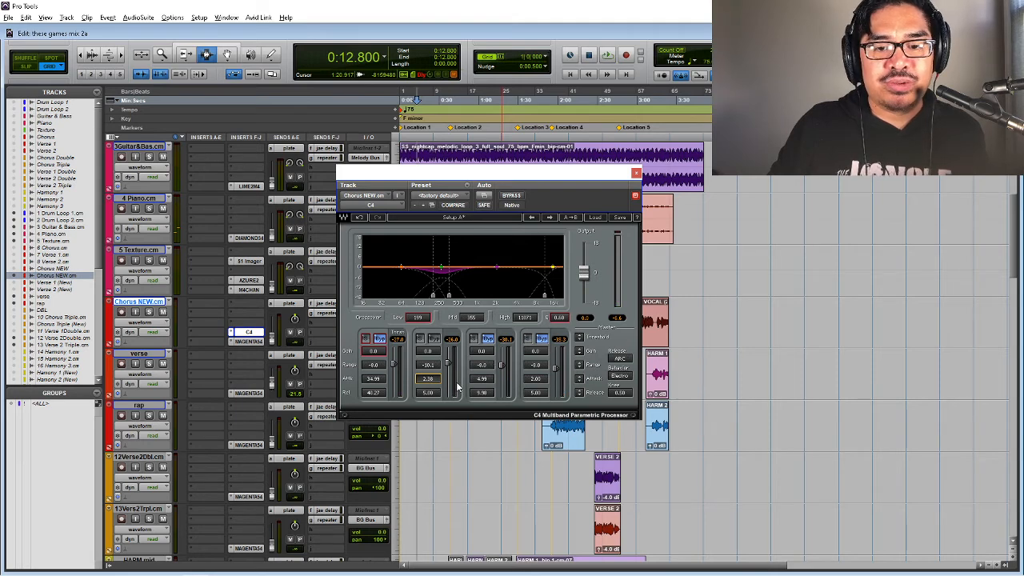
- Compare the chorus from 0:12.800 with C4 bypassed and with C4 active
click(512, 198)
key(space)
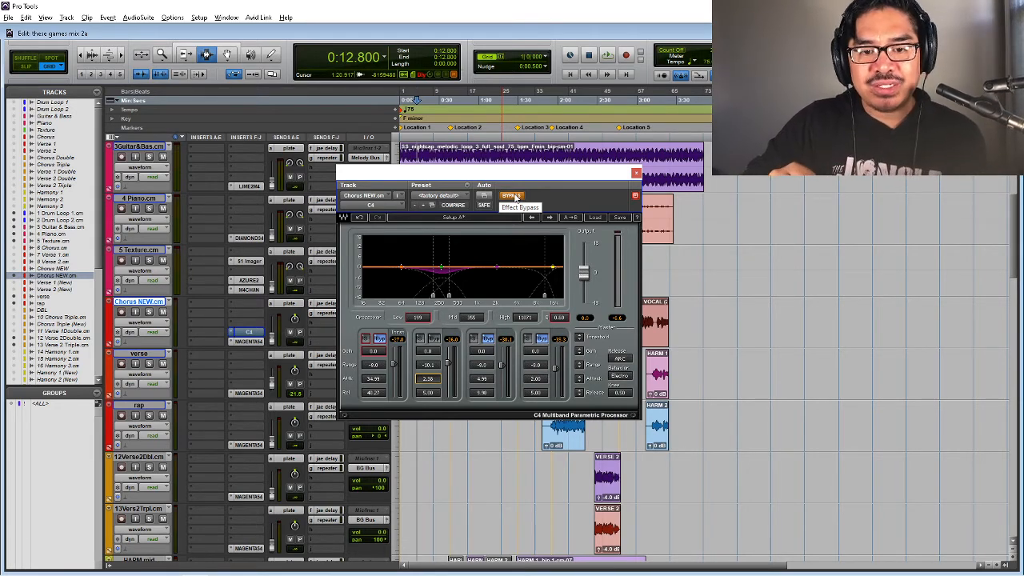
key(space)
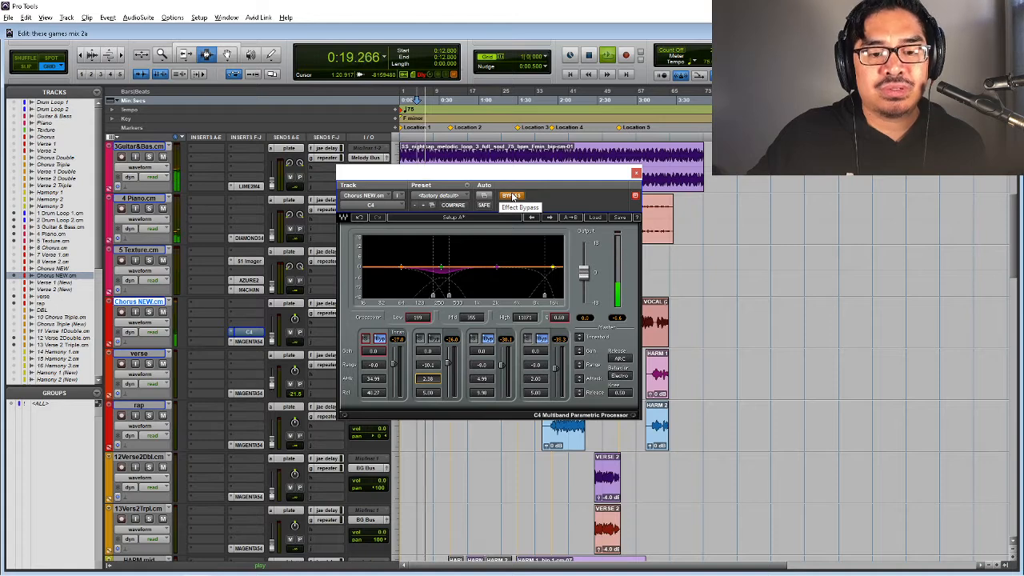
key(space)
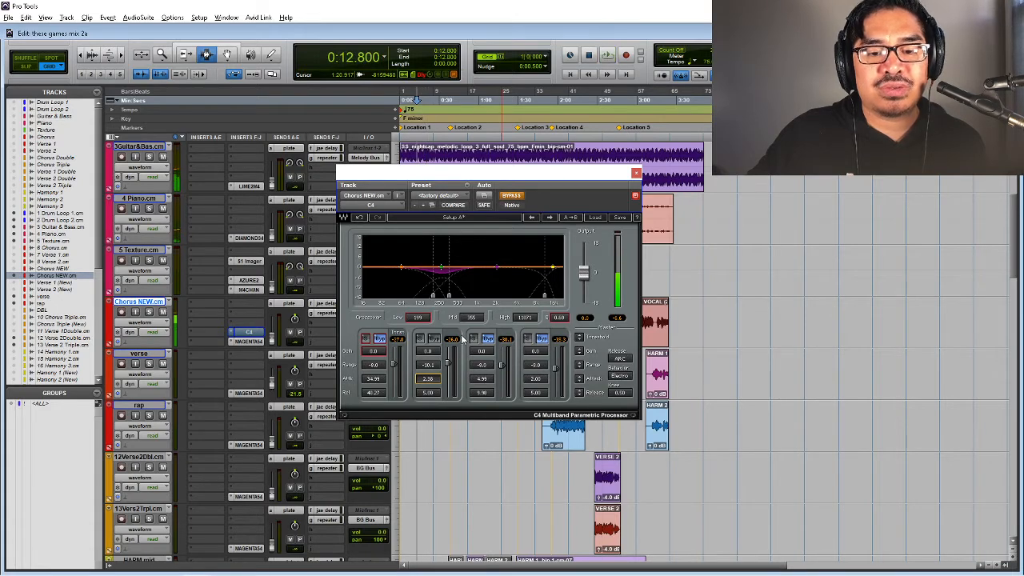
click(511, 196)
key(space)
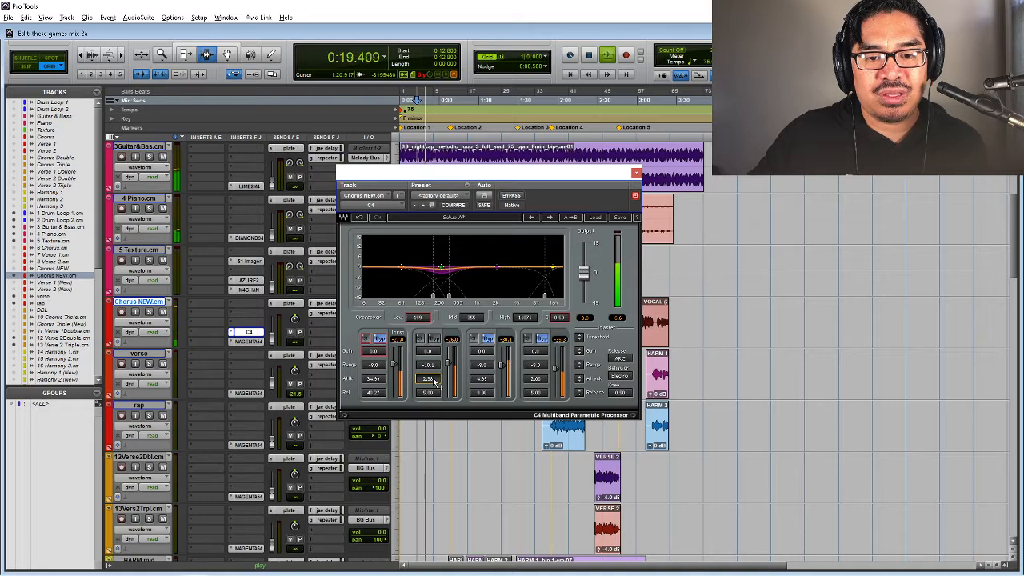
- Lower the second band's threshold to -27.4 and set its range to -11.6 while replaying the chorus
key(space)
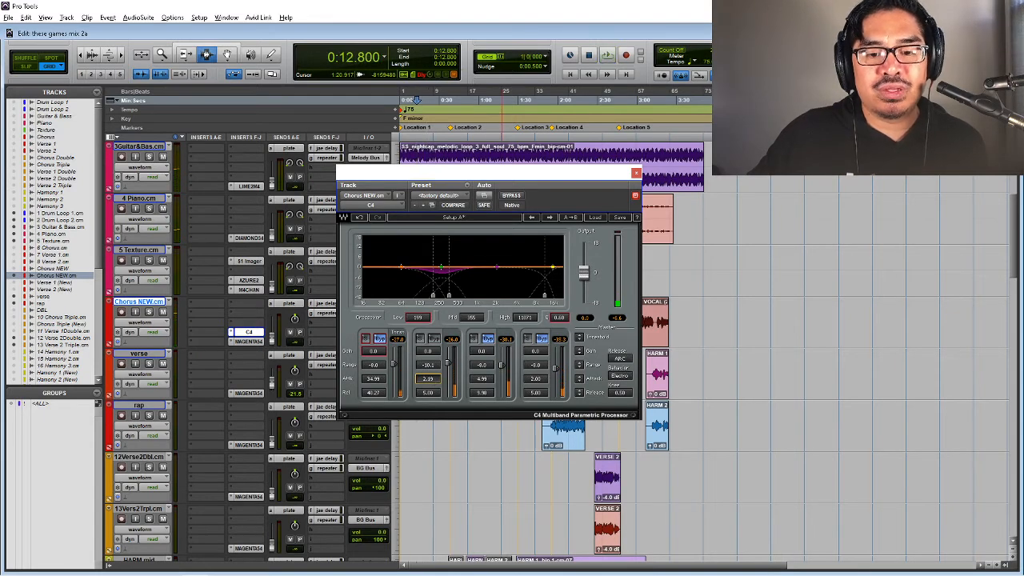
key(space)
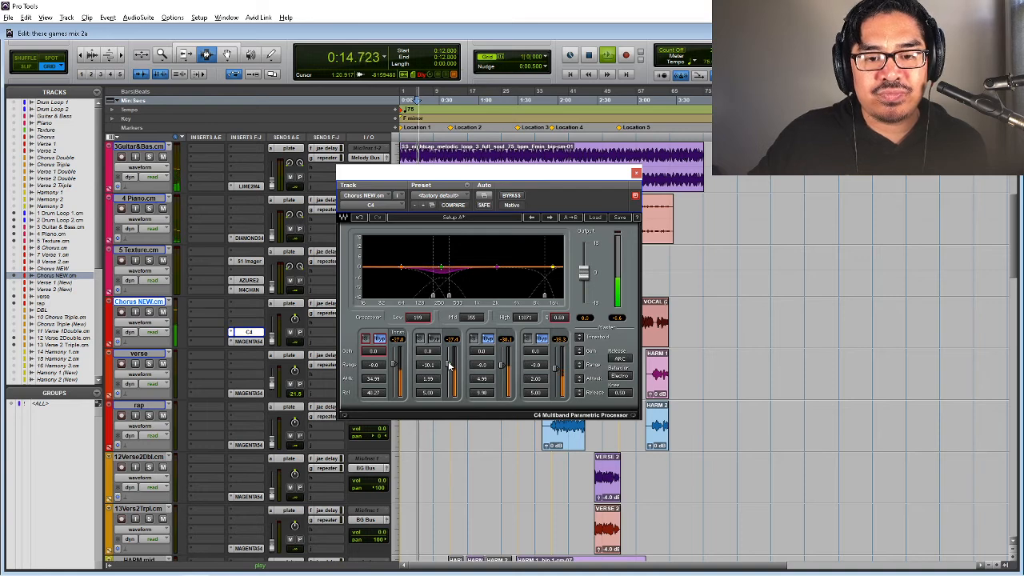
drag(435, 371, 434, 381)
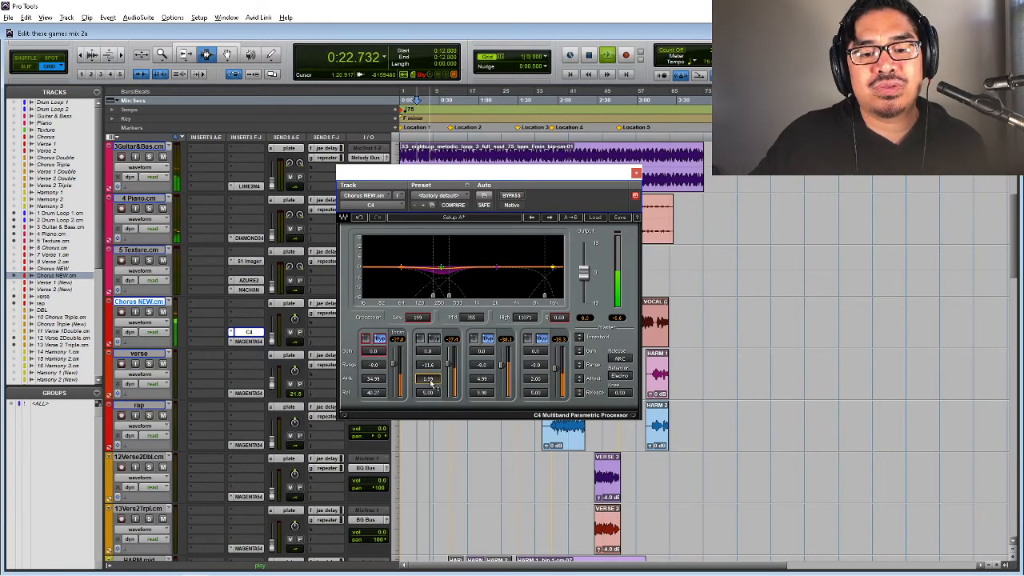
key(space)
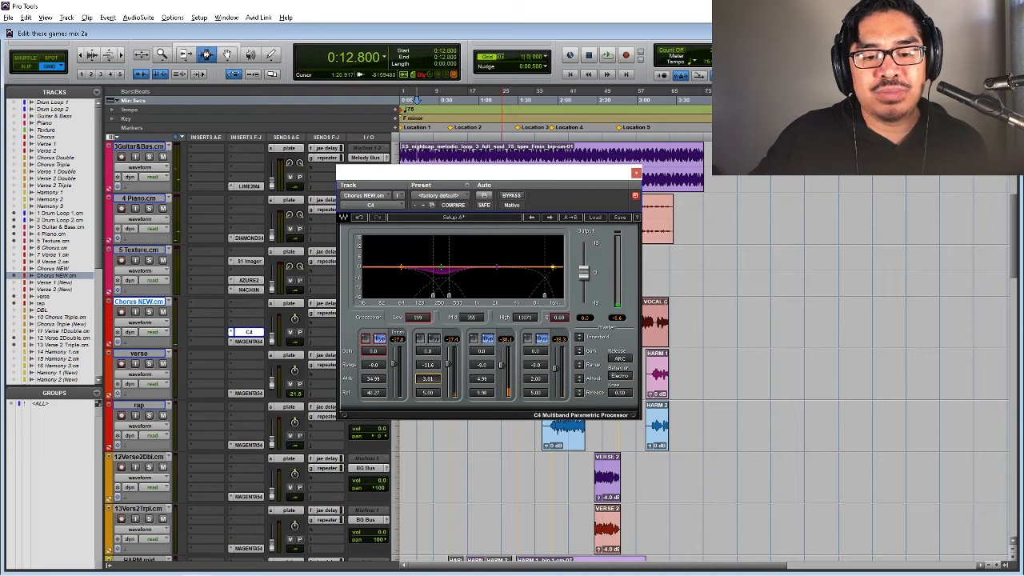
- Slow the second band's attack to 13.87 and its release to 20.75 while listening to the chorus
drag(428, 381, 429, 372)
key(space)
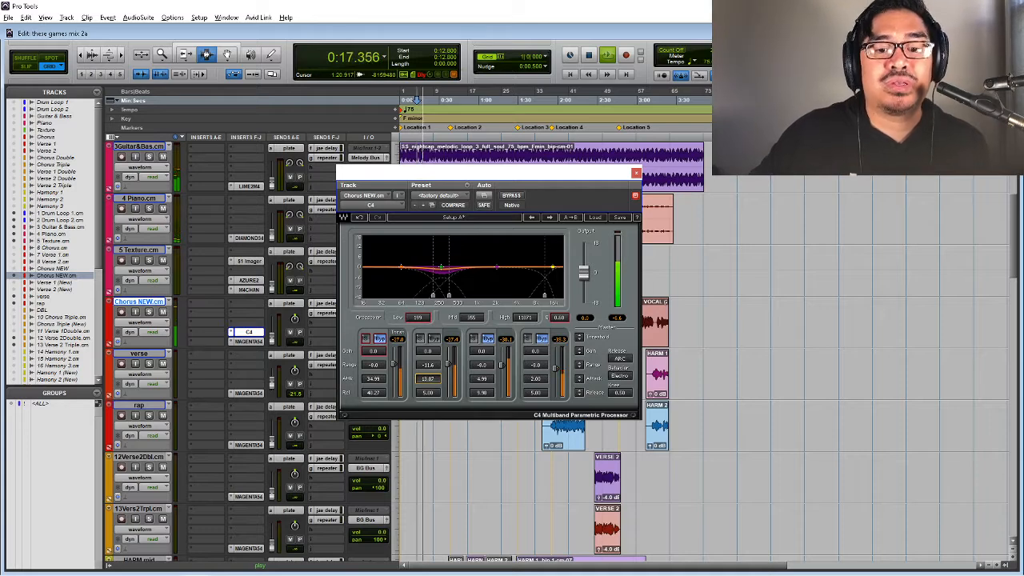
click(427, 392)
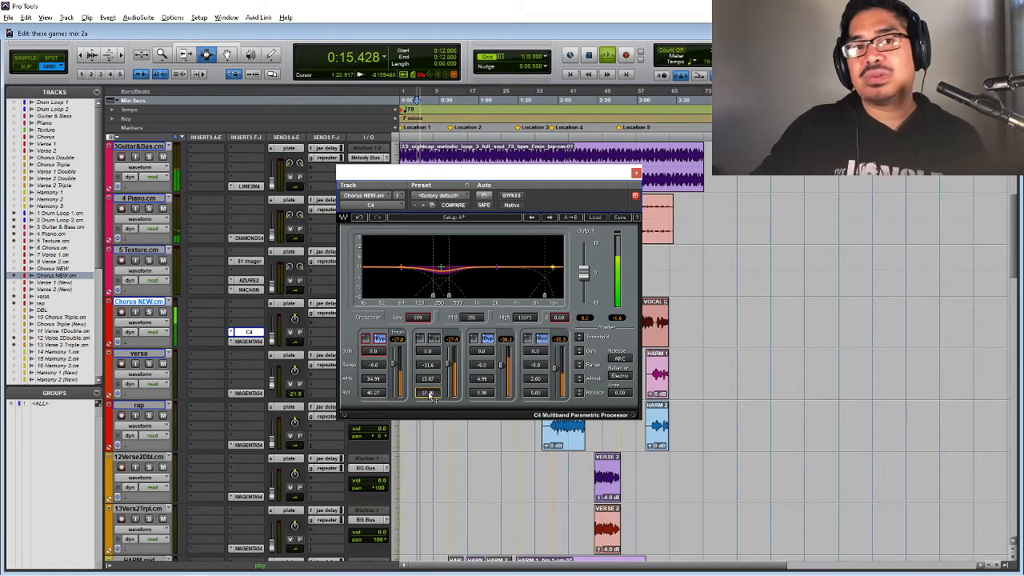
drag(429, 394, 430, 385)
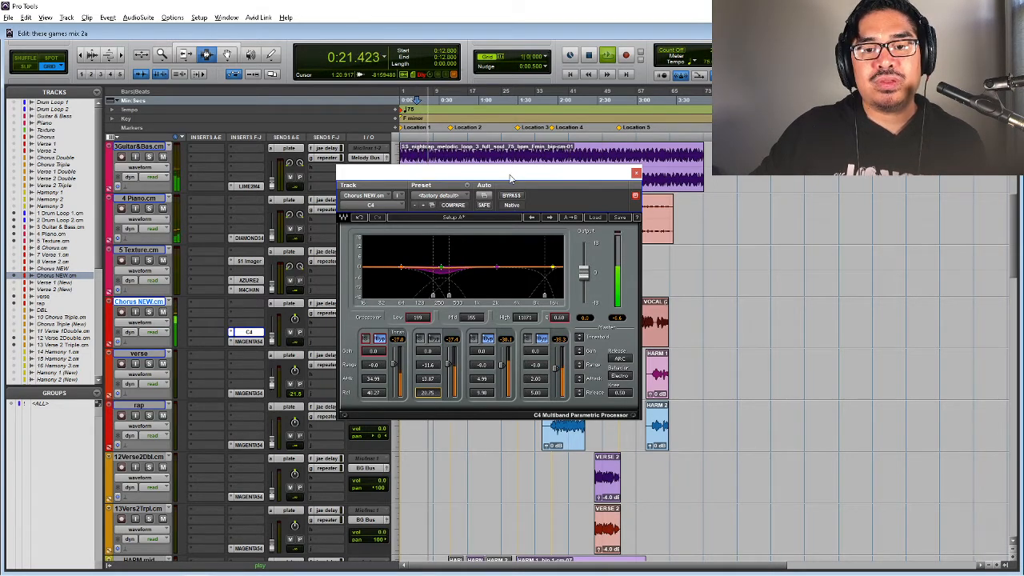
- Move the C4 window down, away from the upper tracks, and bypass C4 on the chorus vocal
drag(510, 177, 519, 353)
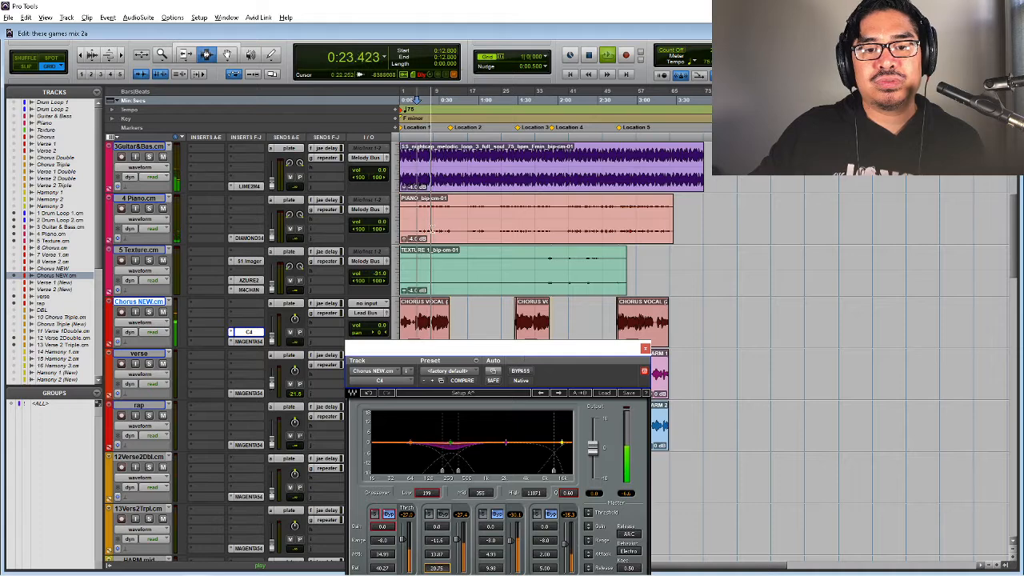
key(space)
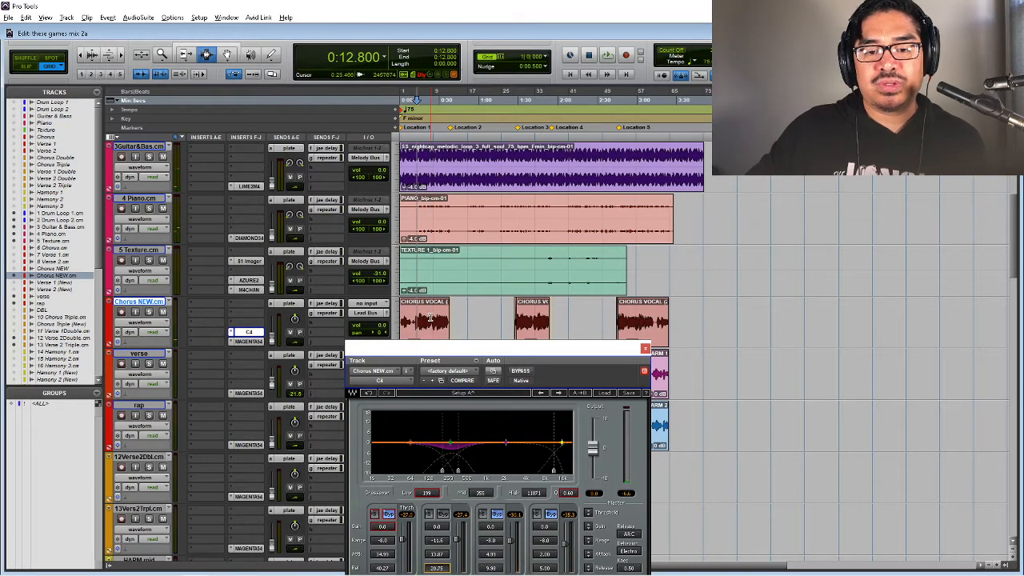
key(space)
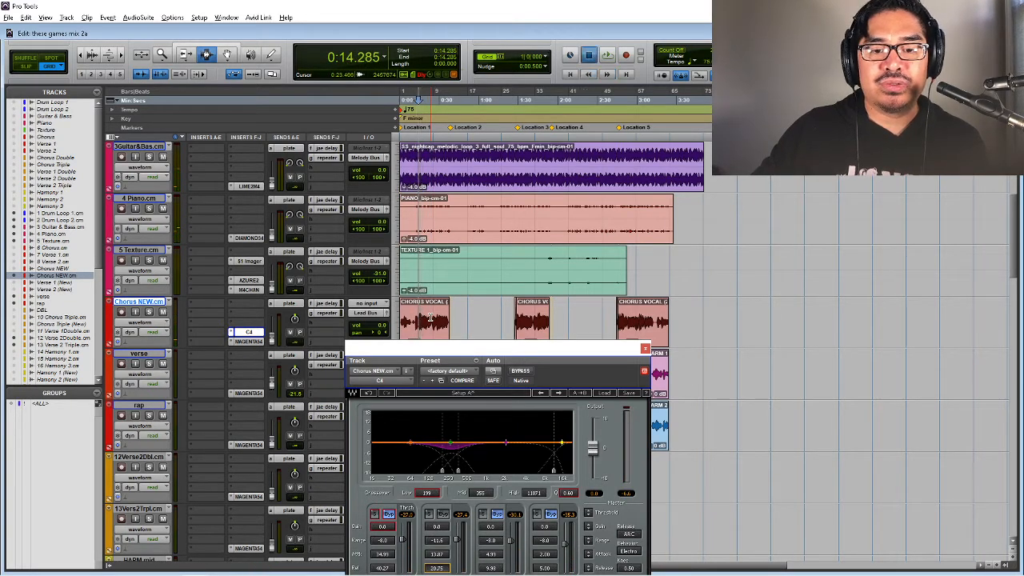
click(520, 371)
drag(519, 351, 540, 323)
- Replay the chorus vocal repeatedly from 0:14.839 with C4 bypassed to hear the unprocessed low mids
key(space)
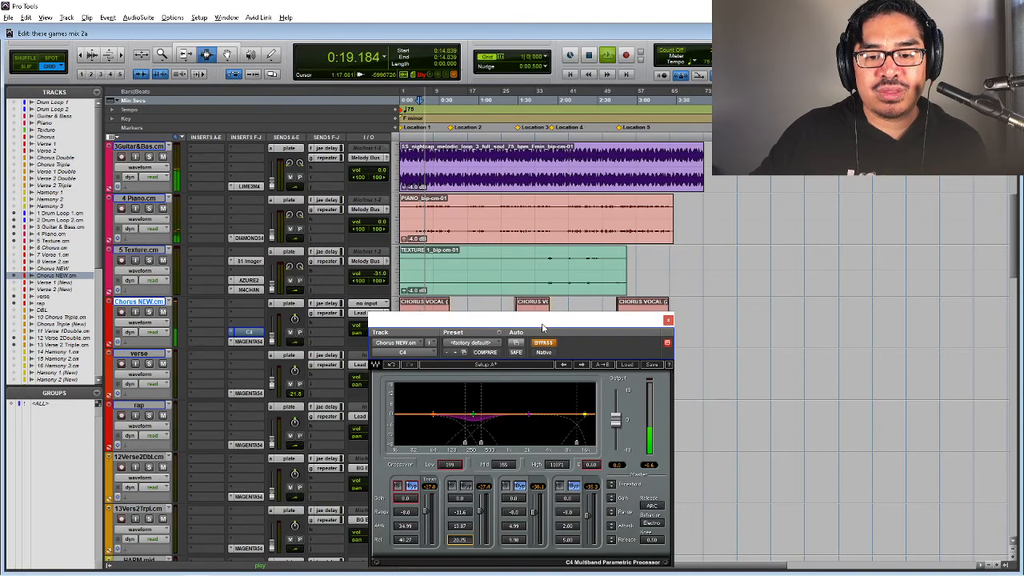
key(space)
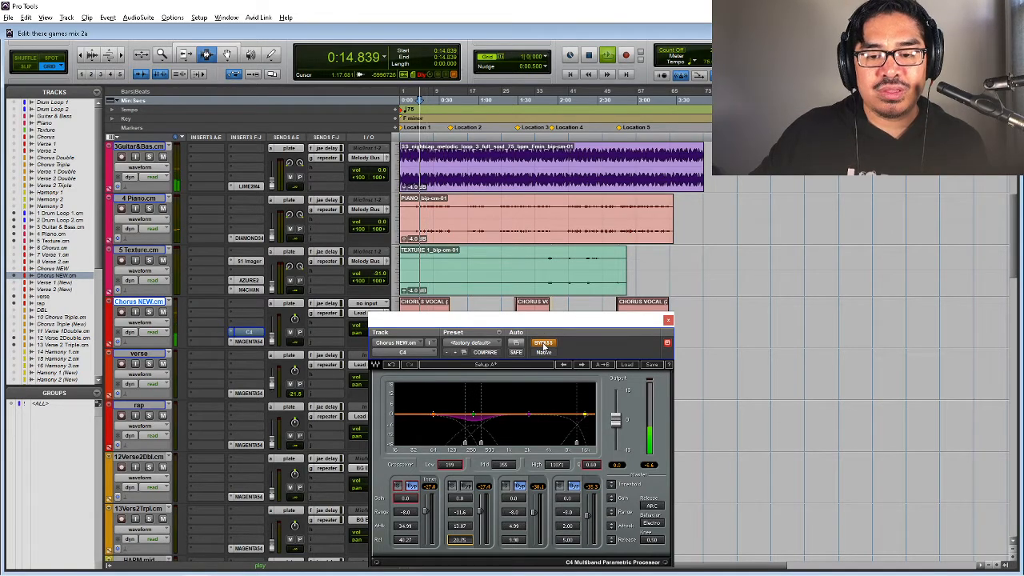
key(space)
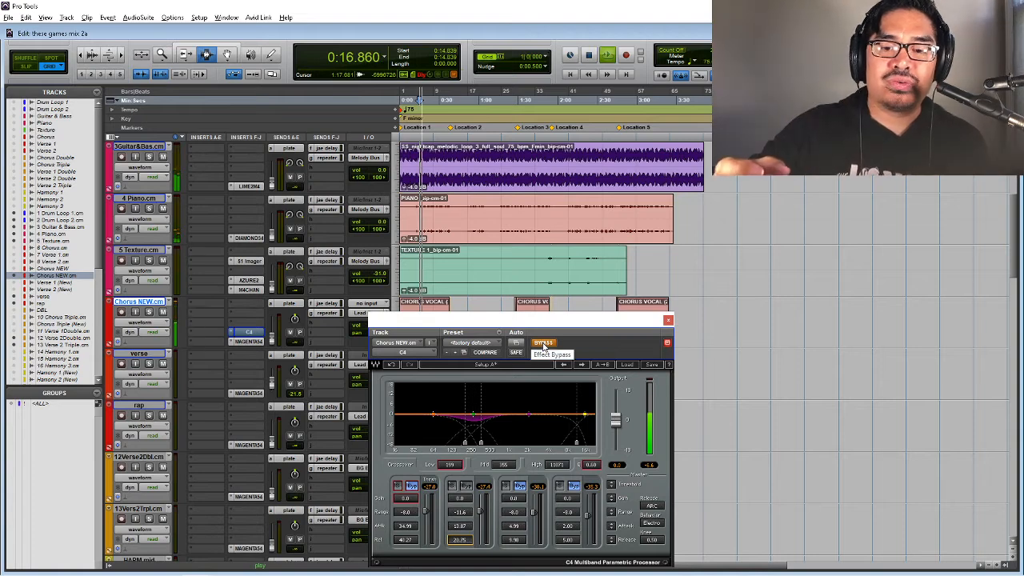
key(space)
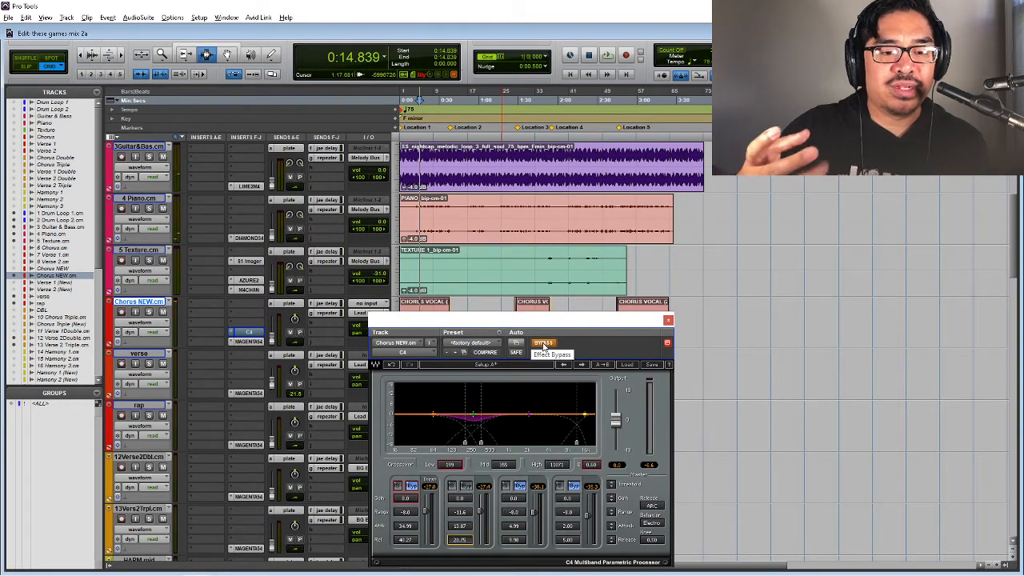
key(space)
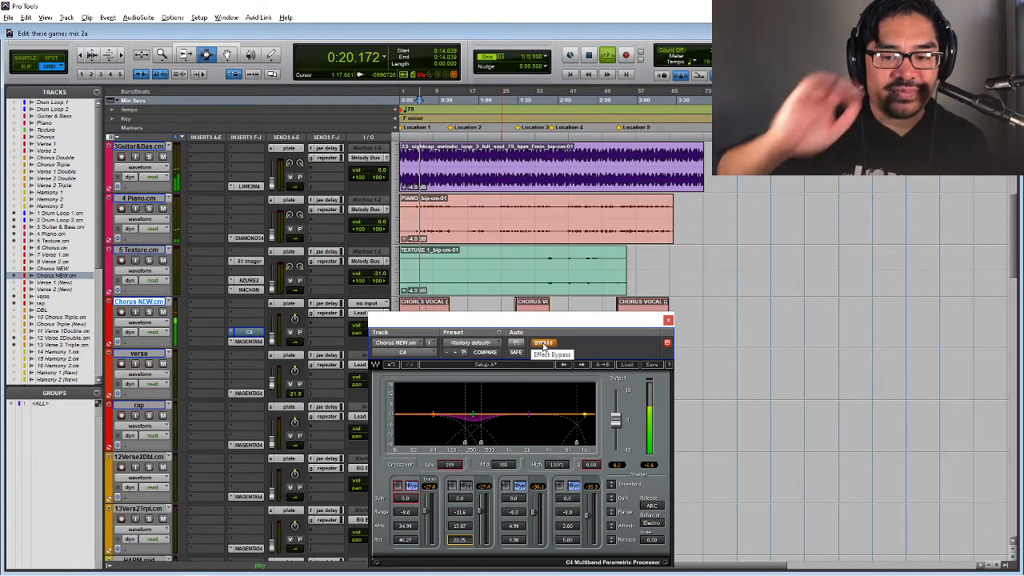
key(space)
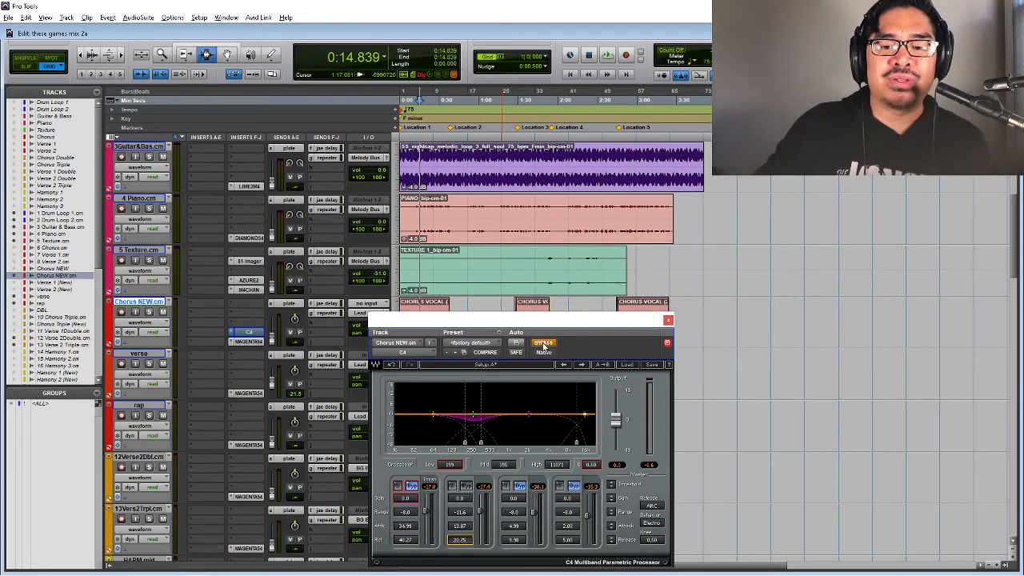
- Compare the chorus from 0:14.839 with C4 active and bypassed, leave C4 active and close its window
click(543, 343)
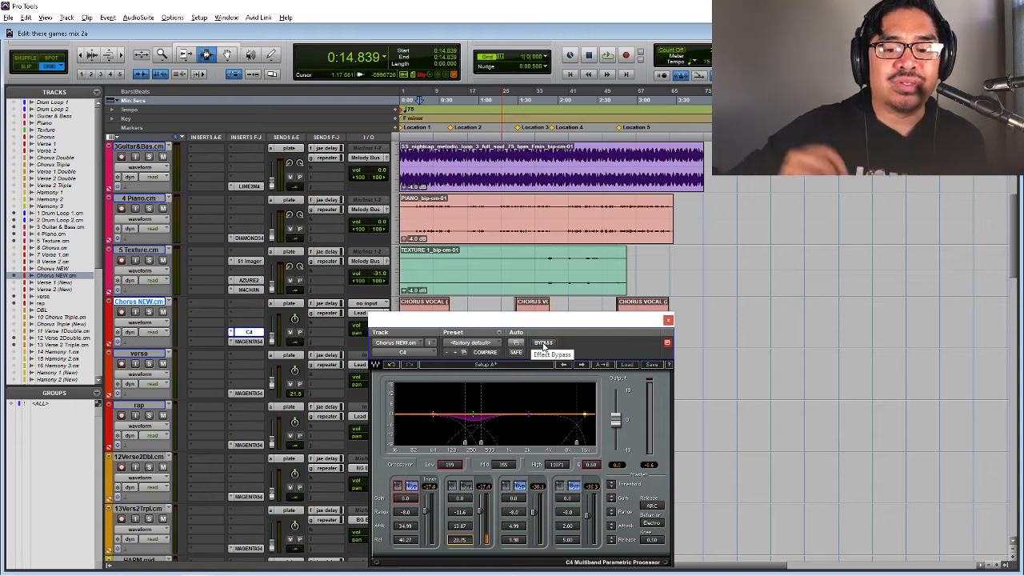
key(space)
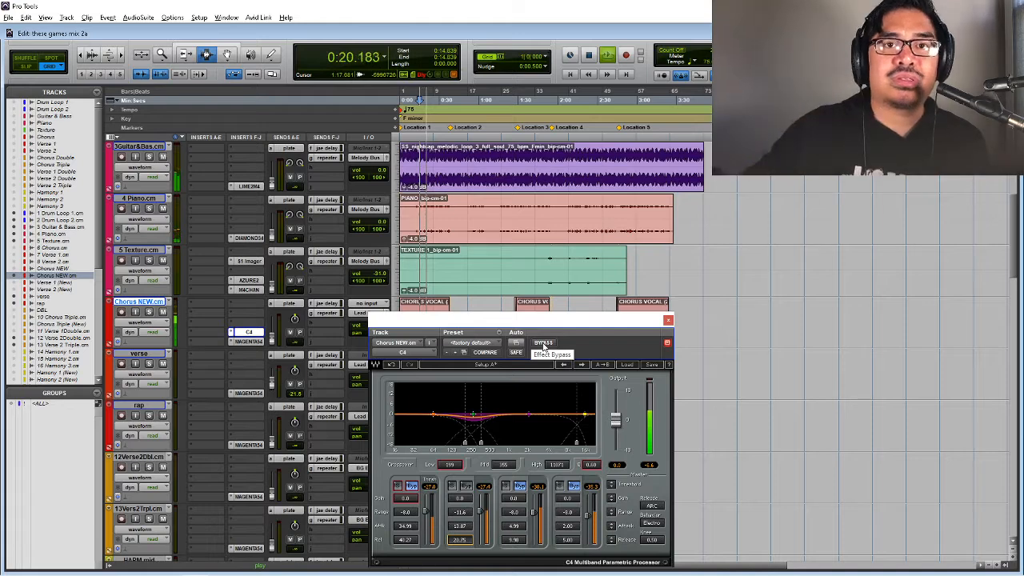
key(space)
key(space)
click(543, 344)
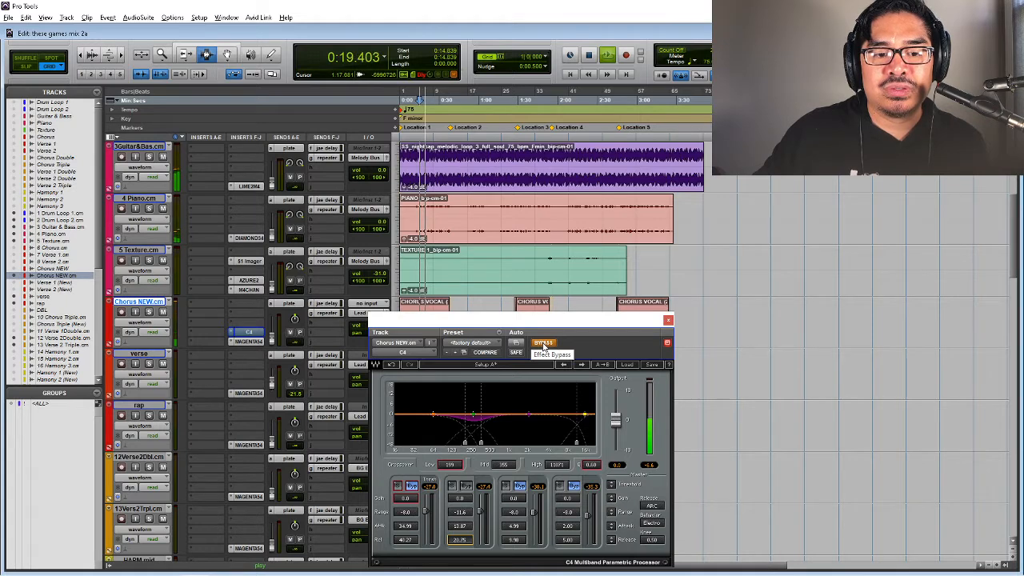
click(543, 344)
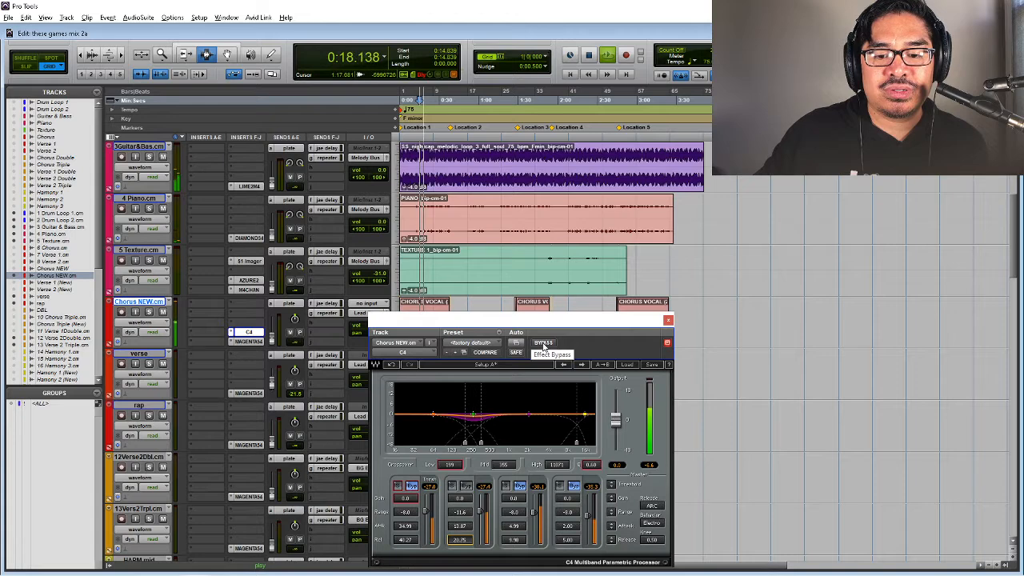
key(ctrl+w)
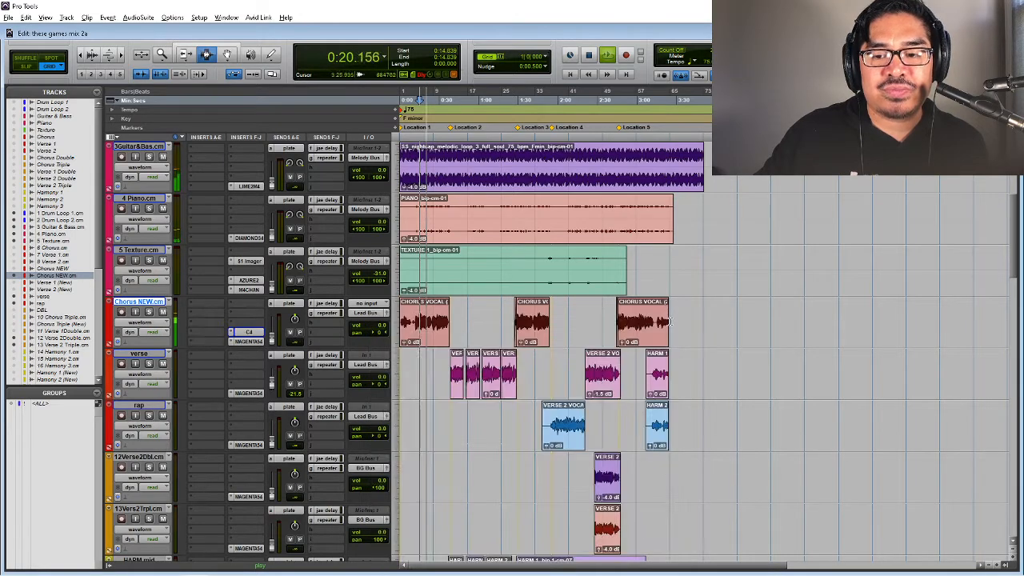
key(space)
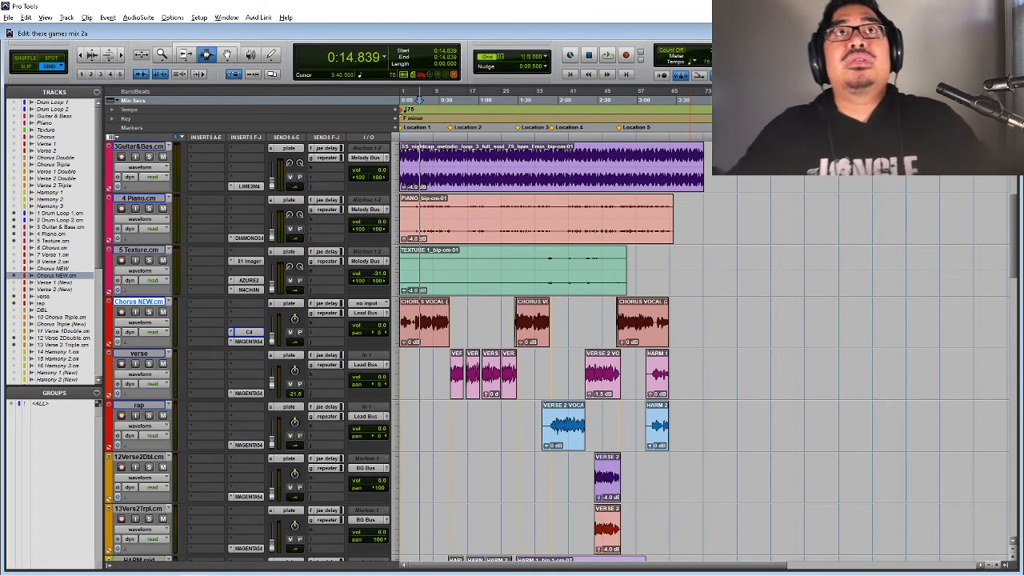
- Raise the plate send on the Chorus NEW.cm track to about -20.8 dB while replaying the chorus from 0:14.839
key(space)
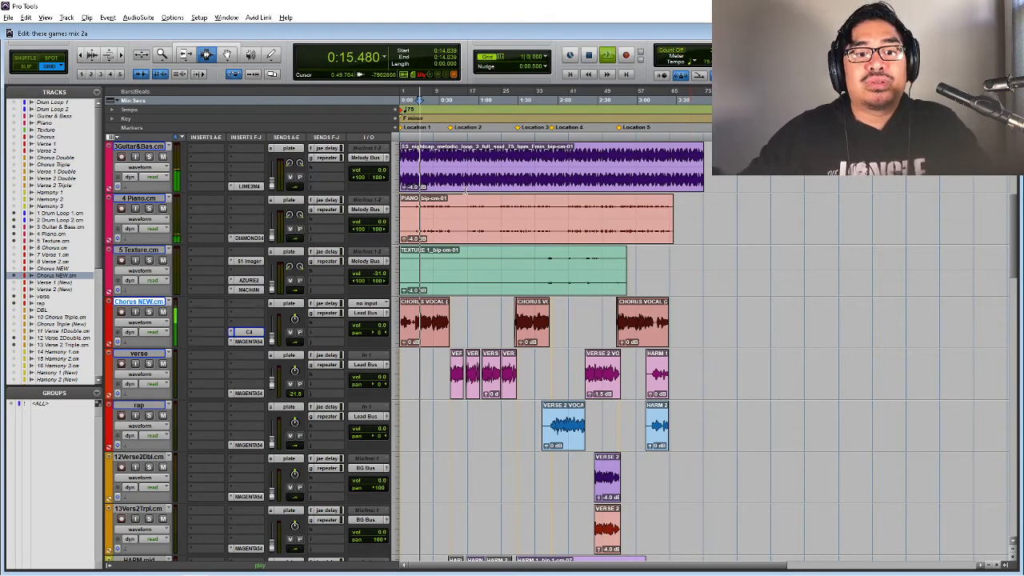
key(space)
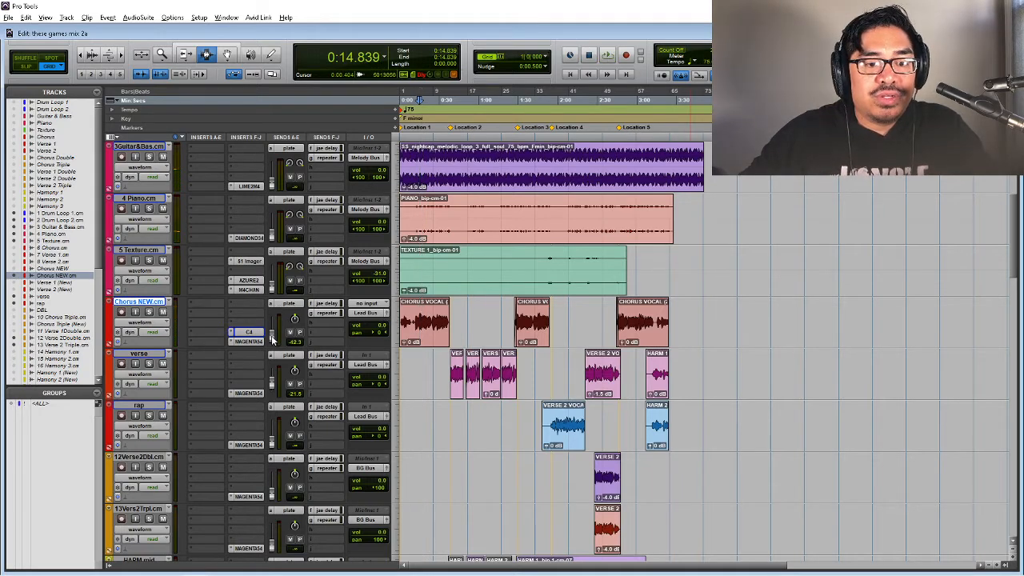
key(space)
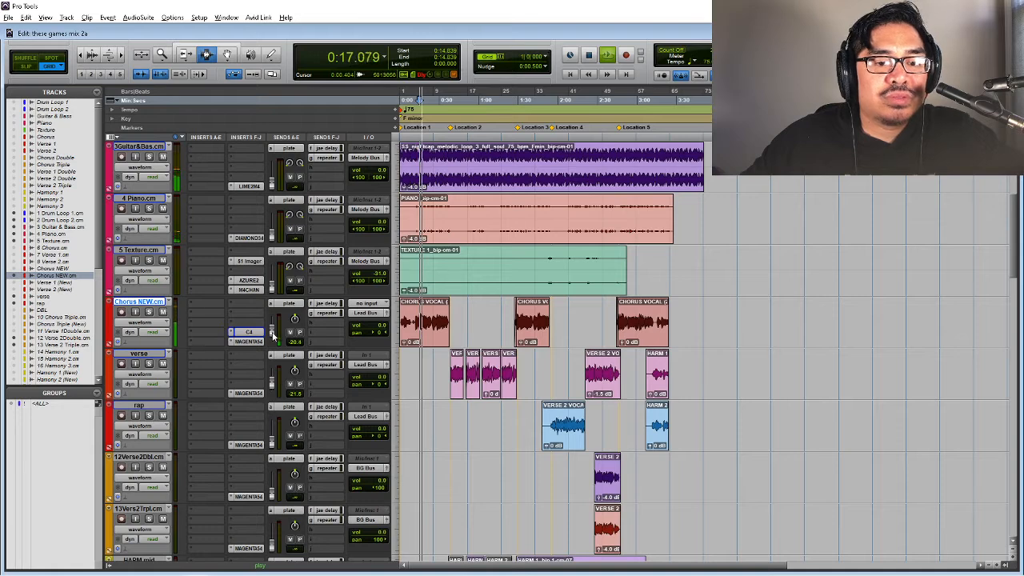
- Raise the plate send on the Chorus NEW.cm track to about -20.2 dB and let the song play on into the verse
click(272, 335)
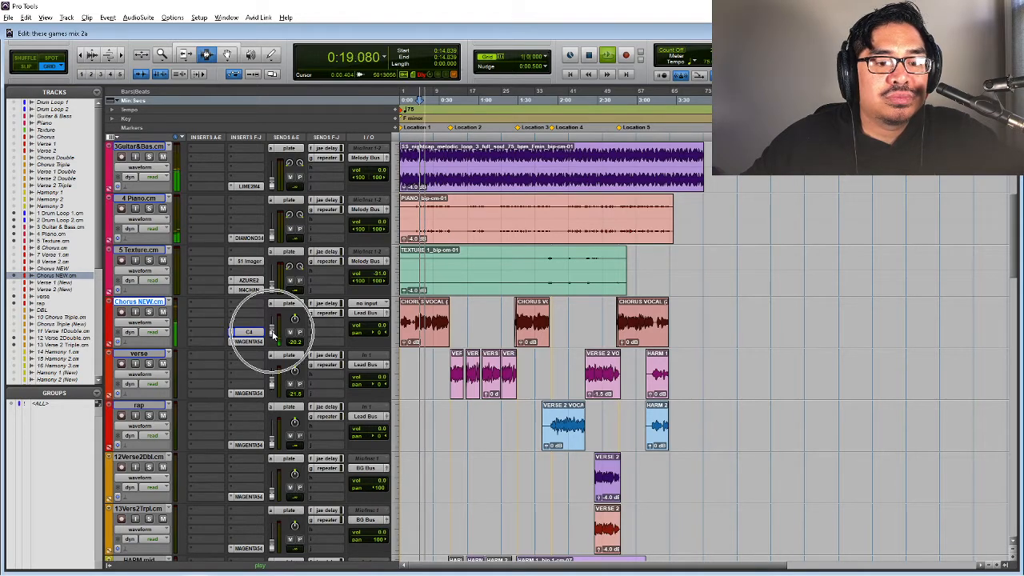
click(273, 334)
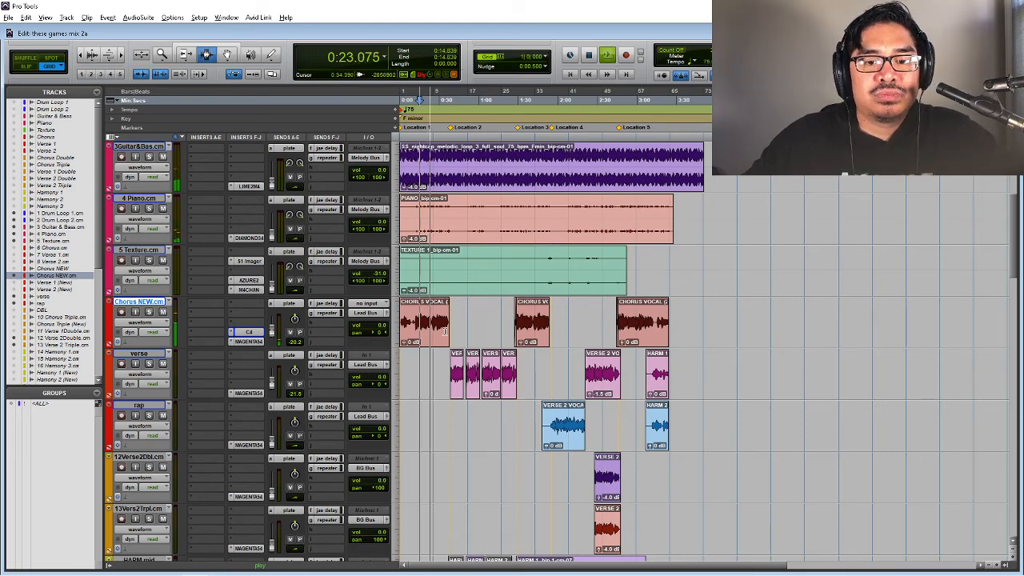
scroll(444, 332, down, 3)
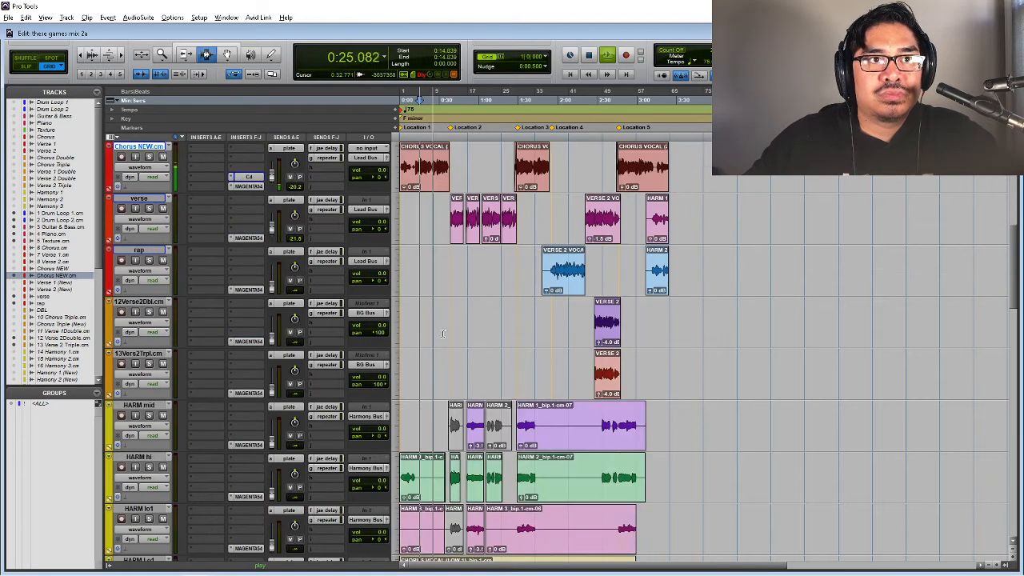
scroll(442, 333, up, 1)
scroll(443, 333, down, 2)
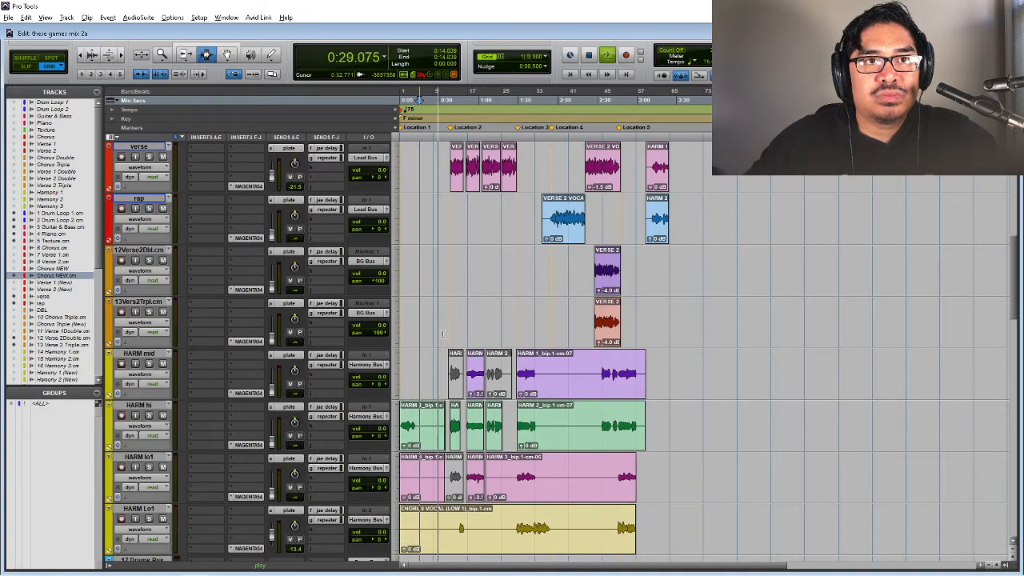
scroll(442, 334, up, 6)
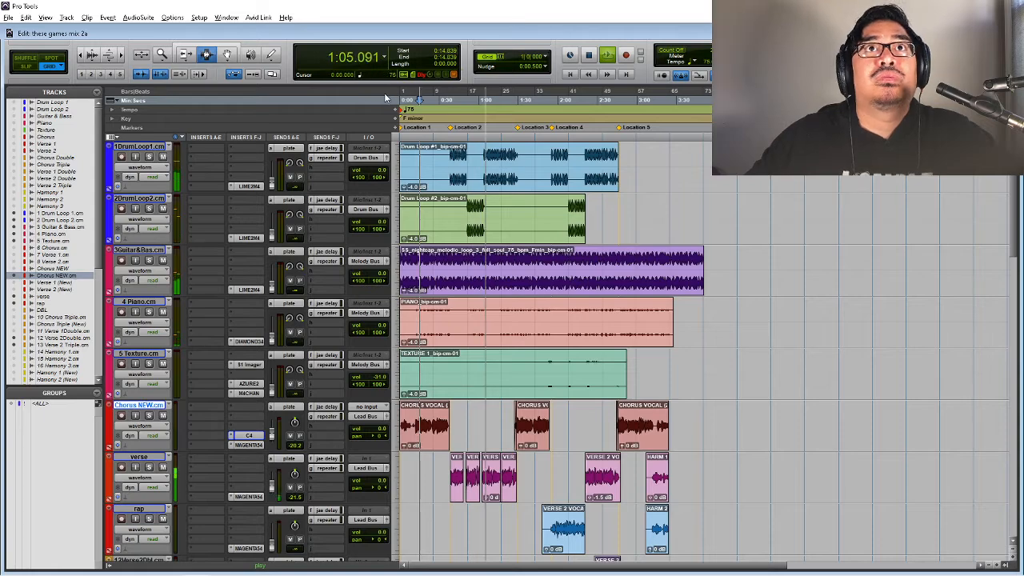
- Switch to the M4 console rack, show the CHORUS channel's preamp section, and return to the Pro Tools edit window
key(alt+Tab)
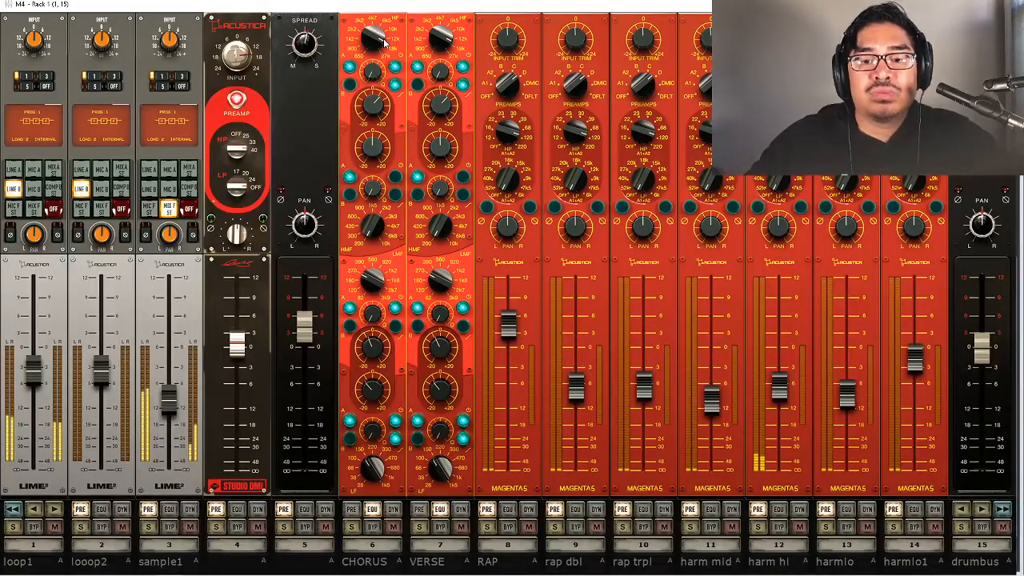
click(384, 44)
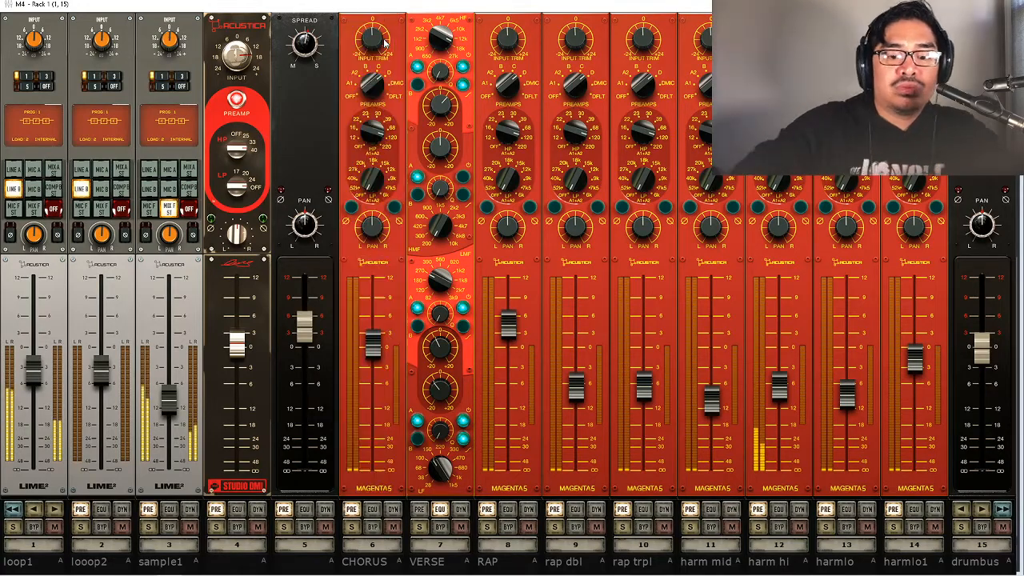
key(alt+Tab)
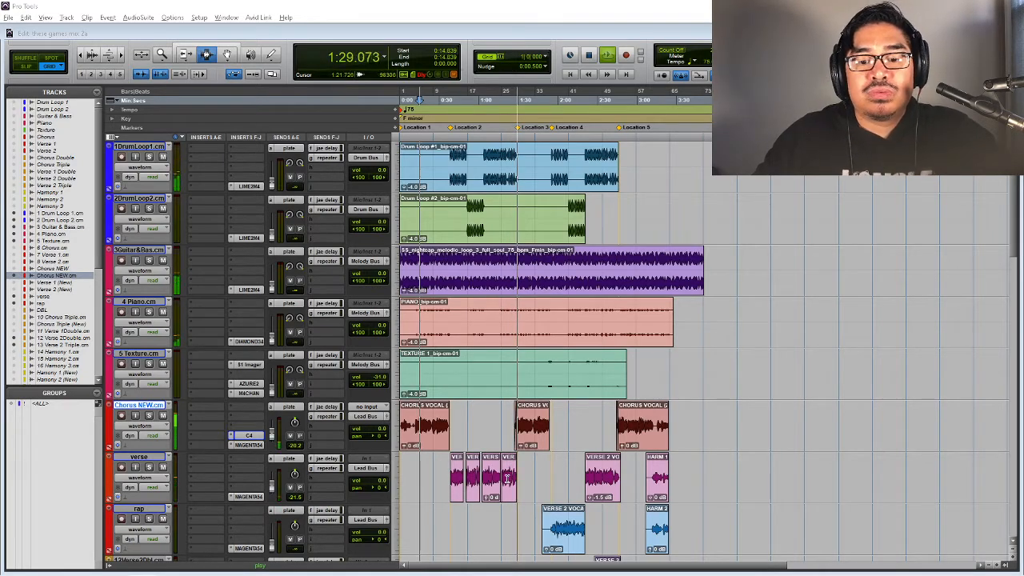
- Stop playback, enable Slip mode and extend the fade-in of the second chorus clip on Chorus NEW.cm to about 1:29.262
key(ctrl+bracketright)
key(ctrl+bracketright)
key(ctrl+bracketright)
key(space)
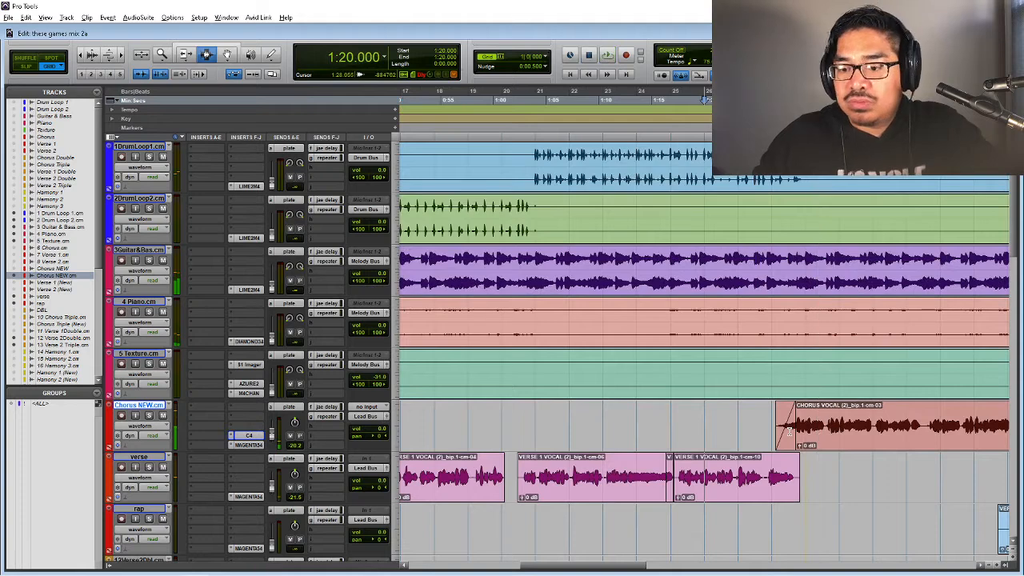
click(798, 433)
key(ctrl+bracketright)
key(F2)
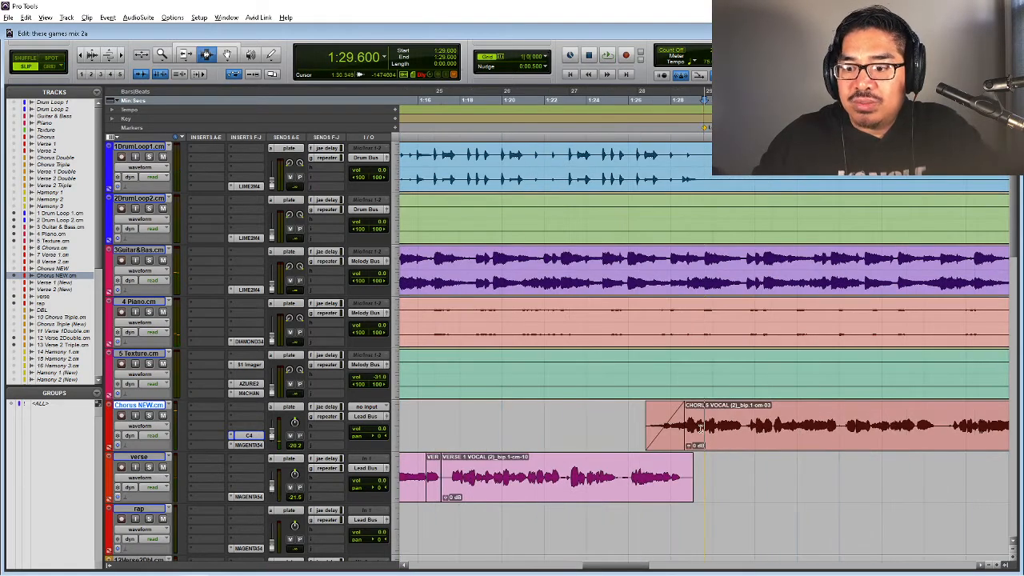
drag(696, 431, 625, 432)
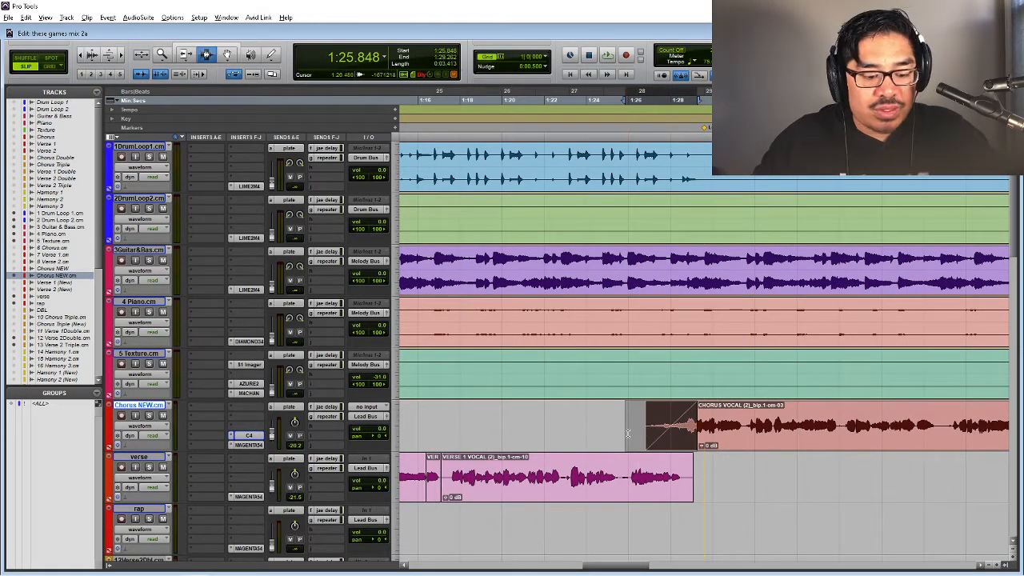
- Play the transition from verse into the second chorus from 1:22.434 to check the fade-in
click(561, 432)
key(space)
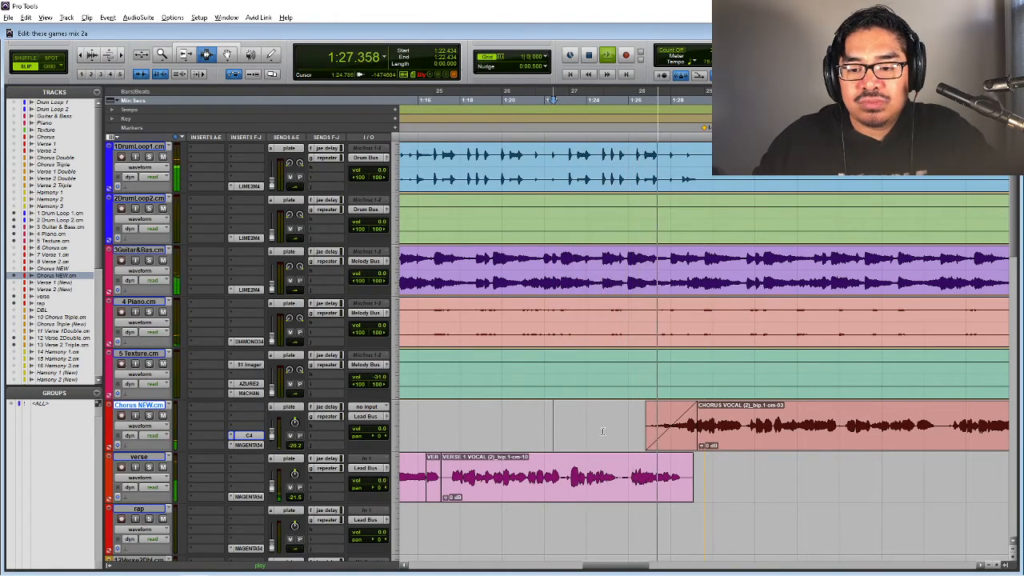
key(space)
- Change the second chorus clip's fade-in from a straight line to a slow-rising curve and play from 1:15.706
click(686, 436)
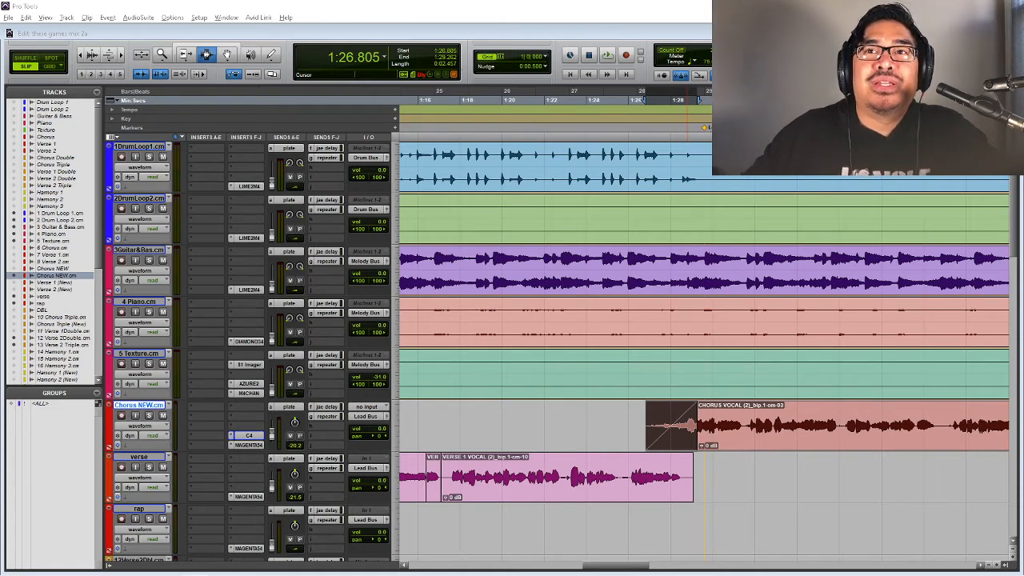
click(431, 386)
click(411, 479)
key(space)
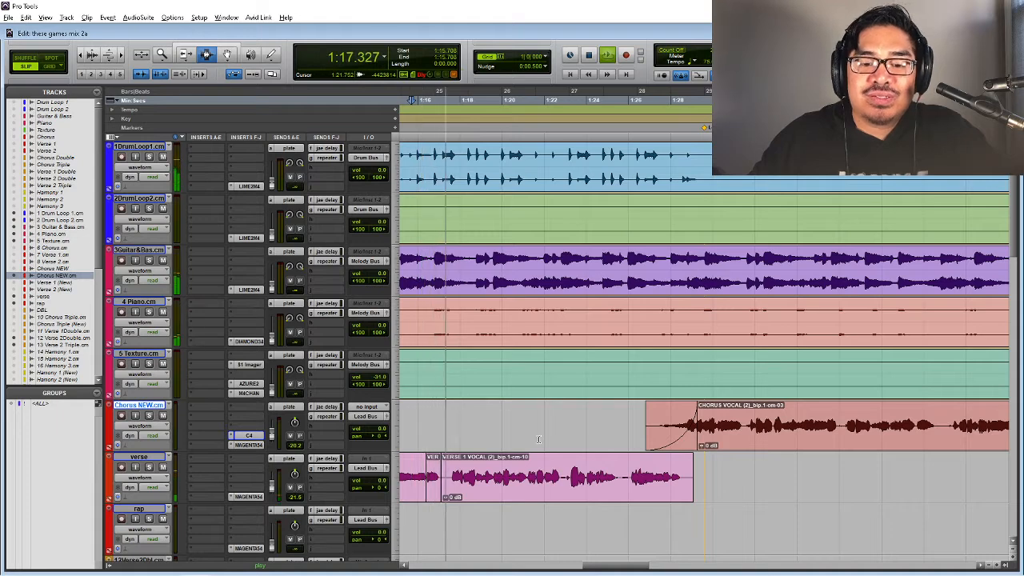
- Replay the end of the verse vocal from 1:23.067 and again from 1:22.067
click(566, 480)
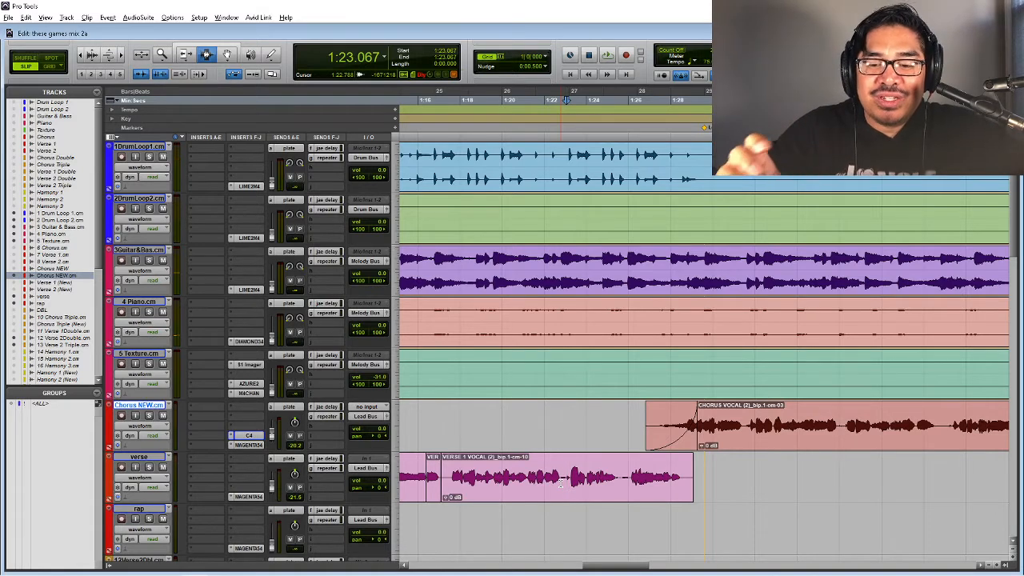
key(space)
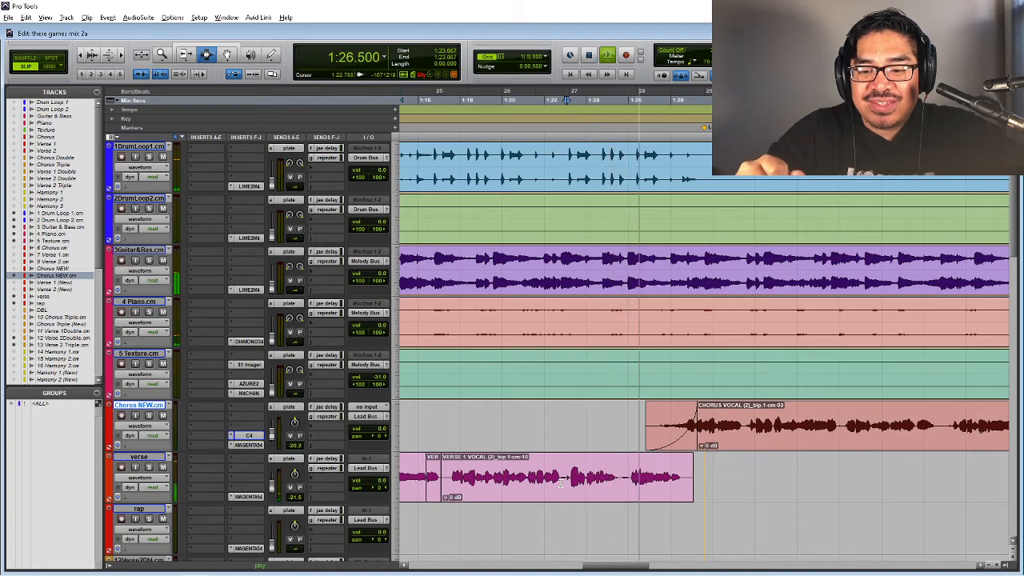
key(space)
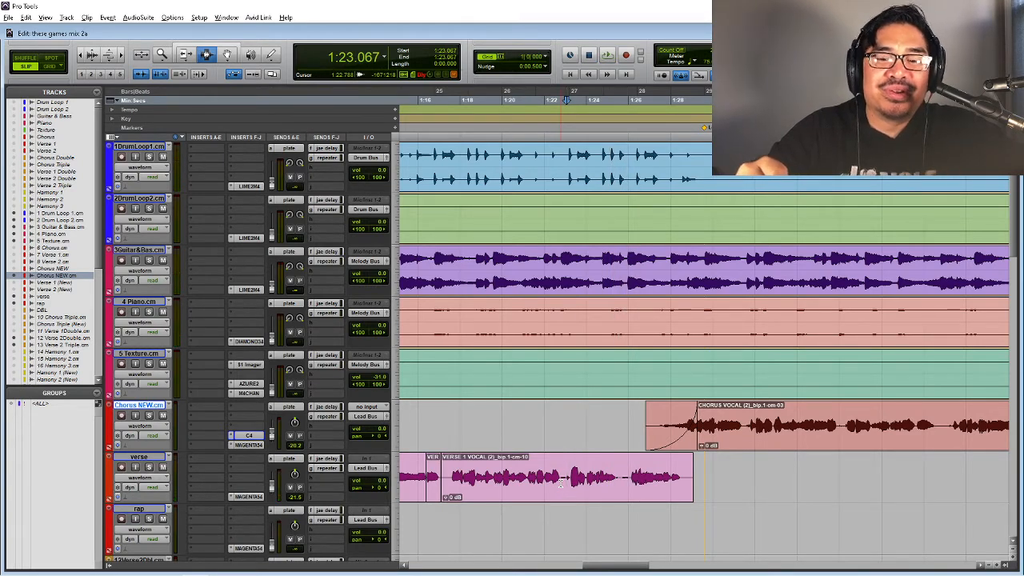
click(546, 480)
key(space)
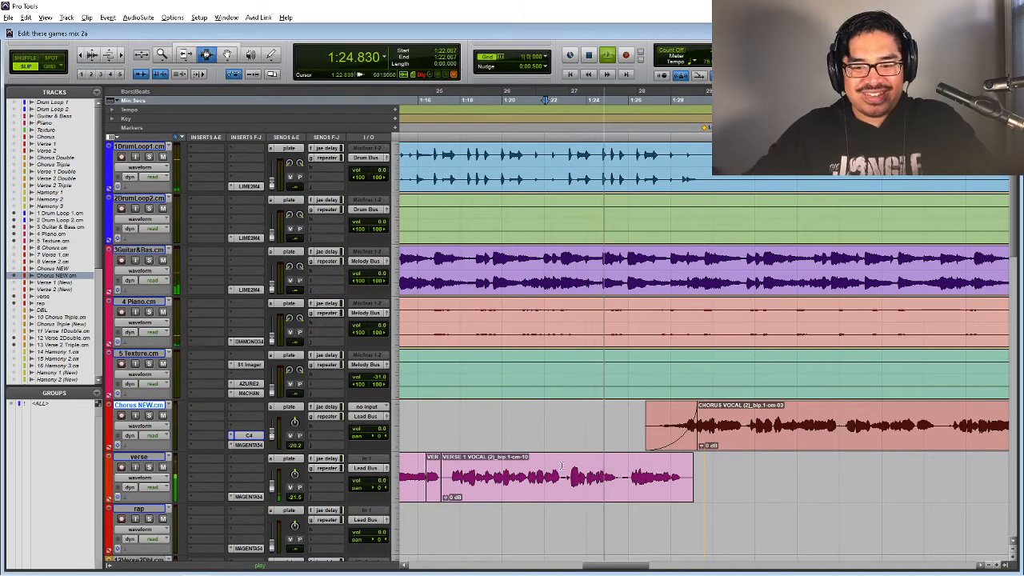
- Separate the verse vocal between 1:23.054 and 1:23.250 into its own short clip and play from 1:21.872
key(t)
key(space)
click(746, 483)
key(t)
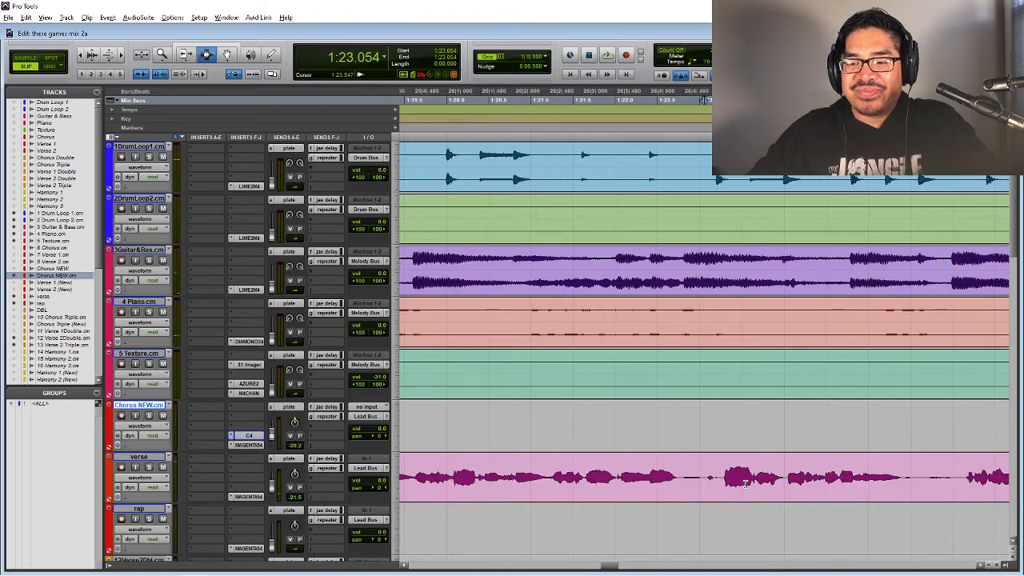
scroll(745, 483, right, 2)
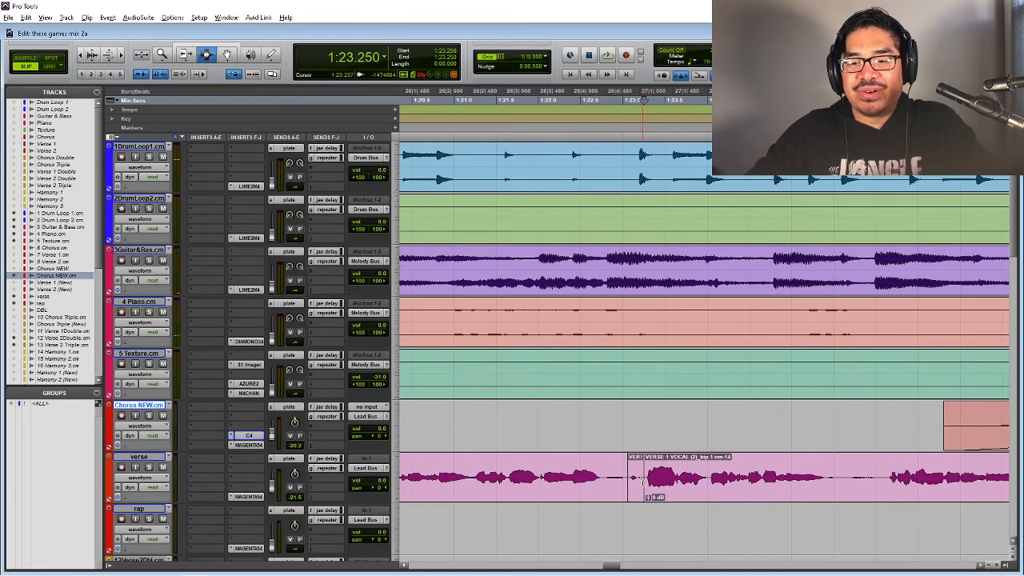
drag(628, 479, 645, 481)
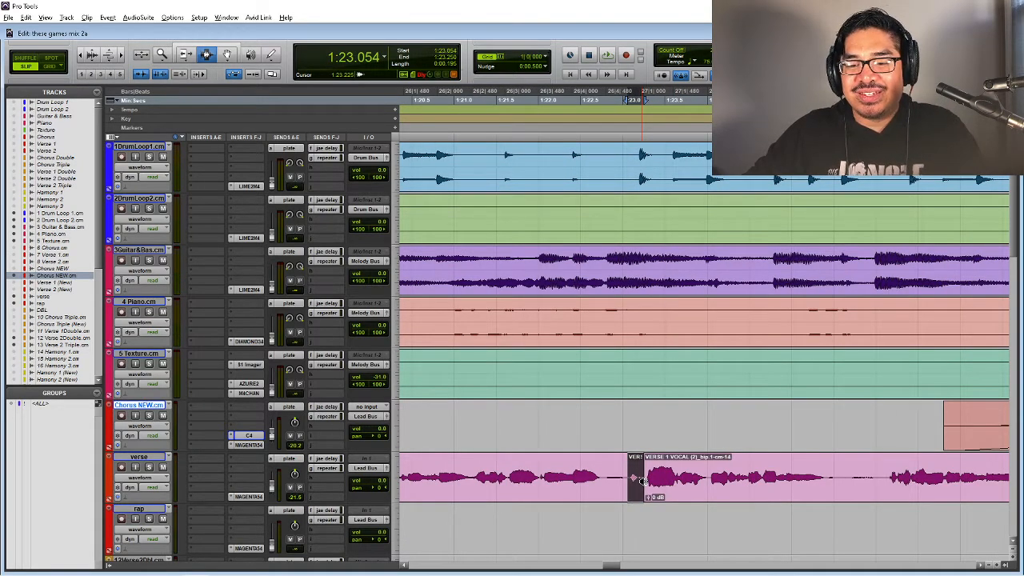
shift+click(527, 489)
key(space)
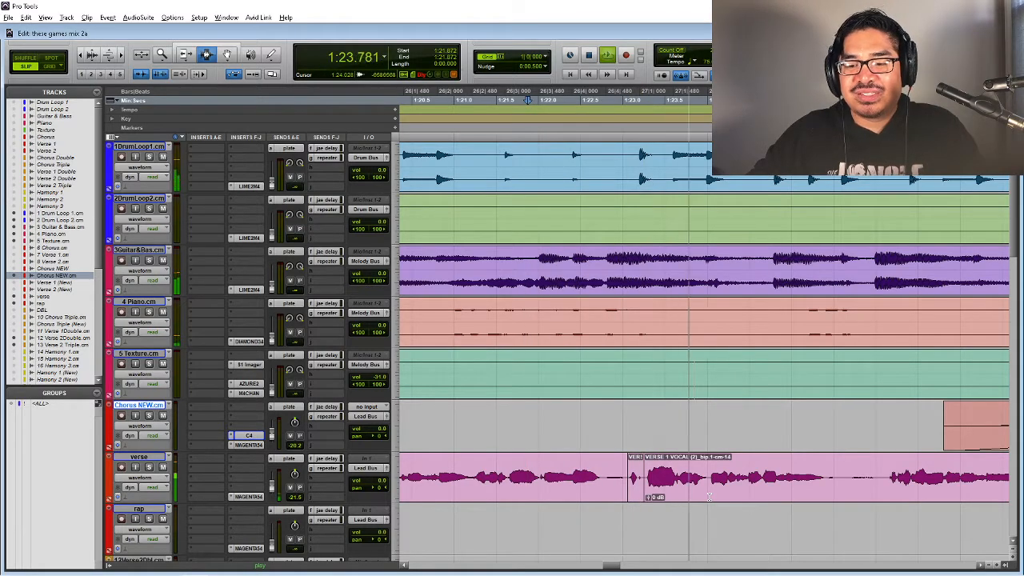
key(space)
- Mute the short verse clip at 1:23.054 and play the line from 1:21.796 without it
double_click(635, 489)
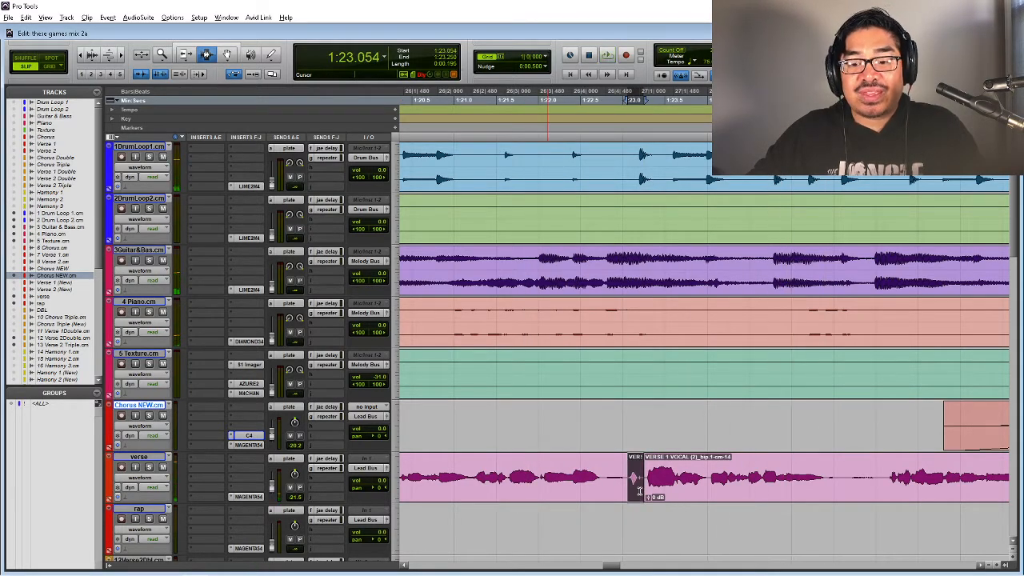
key(ctrl+m)
click(522, 490)
key(space)
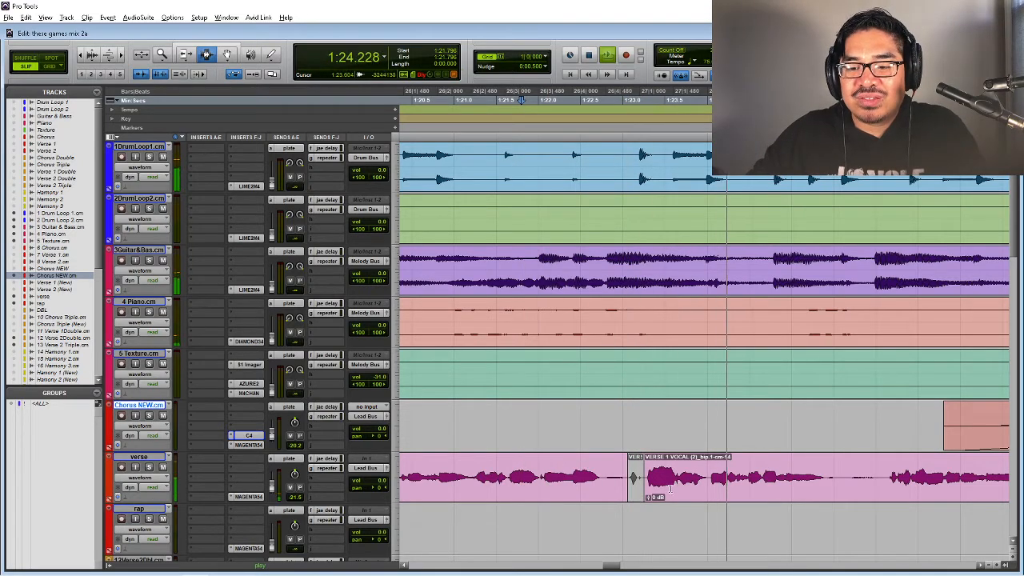
key(space)
- Unmute the short verse clip at 1:23.054 and play the line from 1:22.314
click(634, 486)
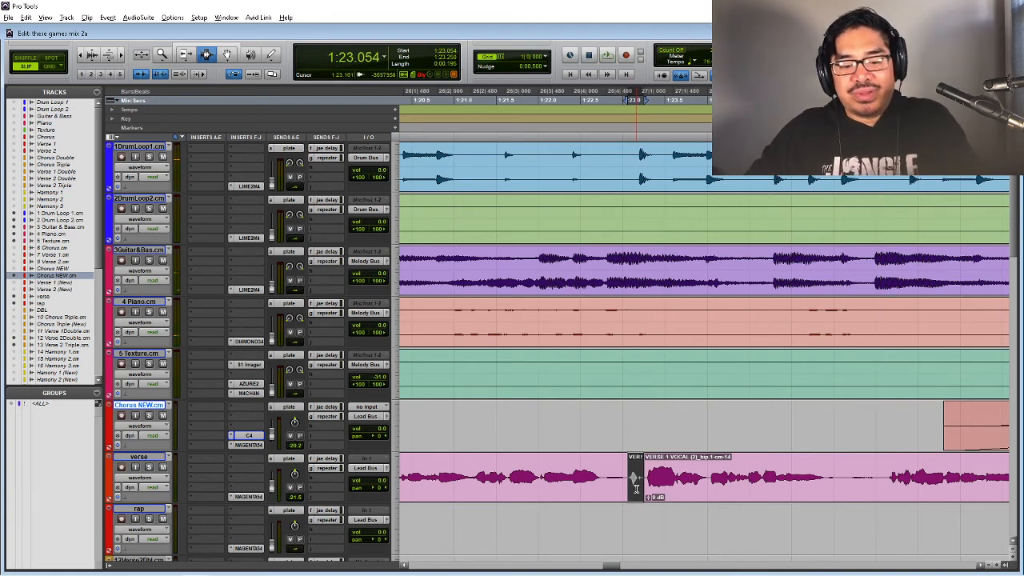
click(566, 487)
key(space)
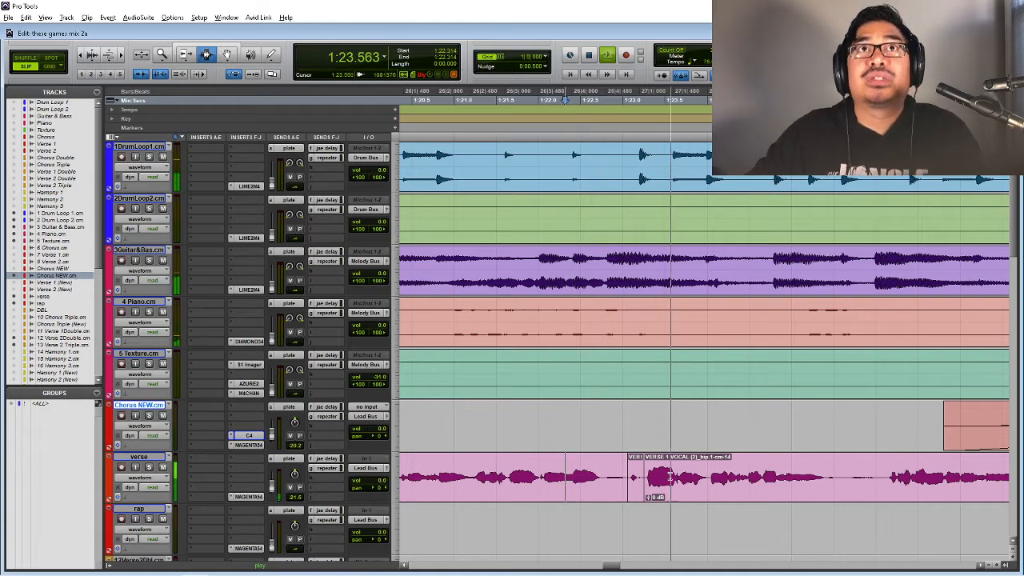
- Lower the clip gain of the short verse clip at 1:23.054 to about -4.5 dB and play from 1:22.428
click(634, 488)
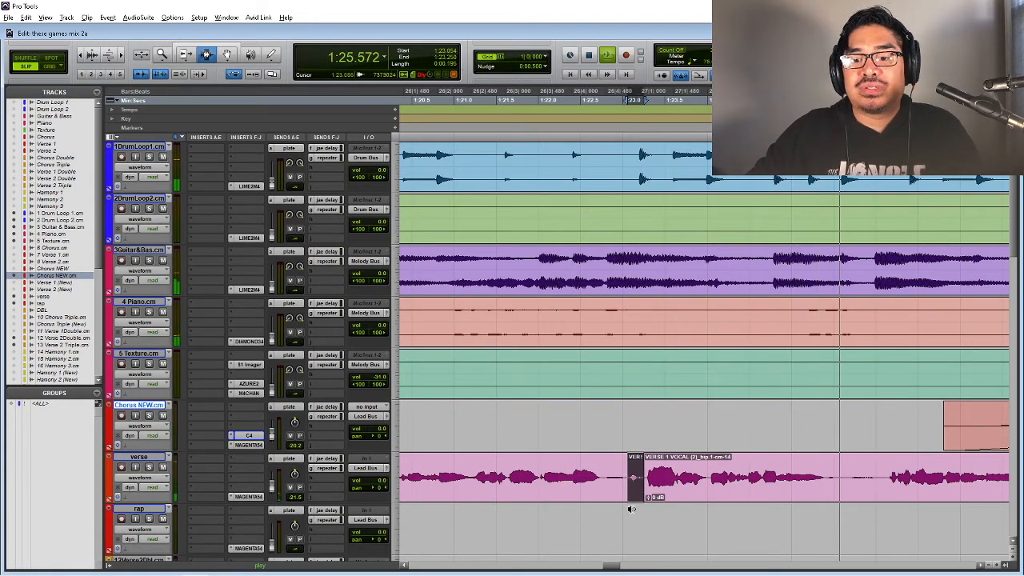
key(space)
click(497, 480)
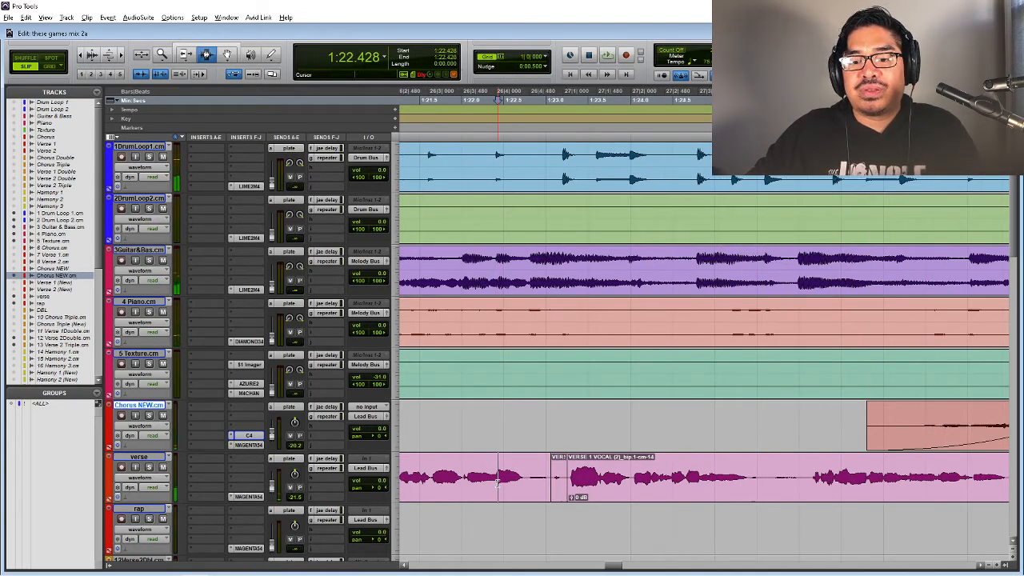
key(space)
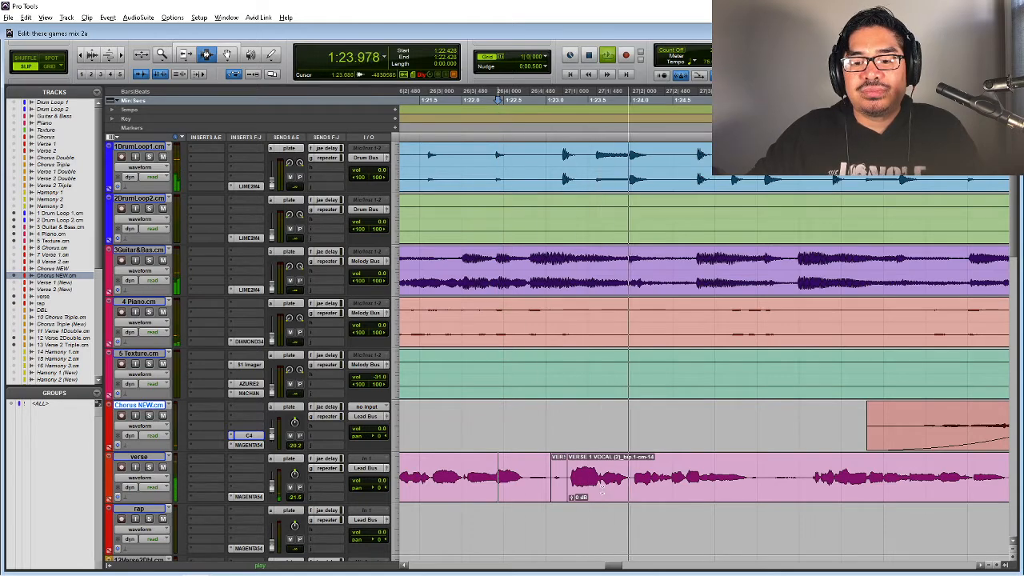
- Leave a small gap after the short verse clip, before the clip starting near 1:23.26, and play the line from 1:22.242
key(space)
click(573, 486)
key(t)
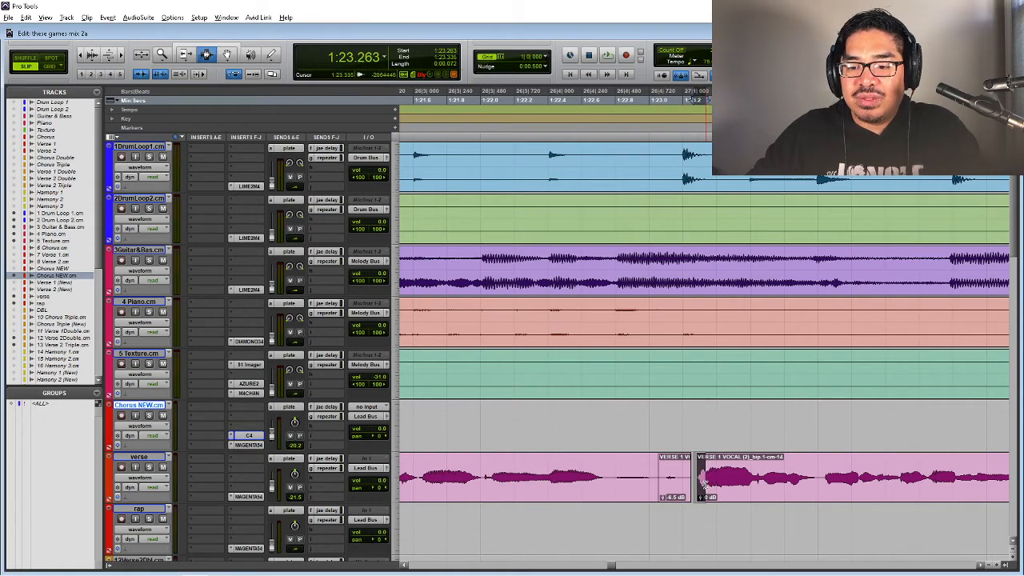
click(520, 473)
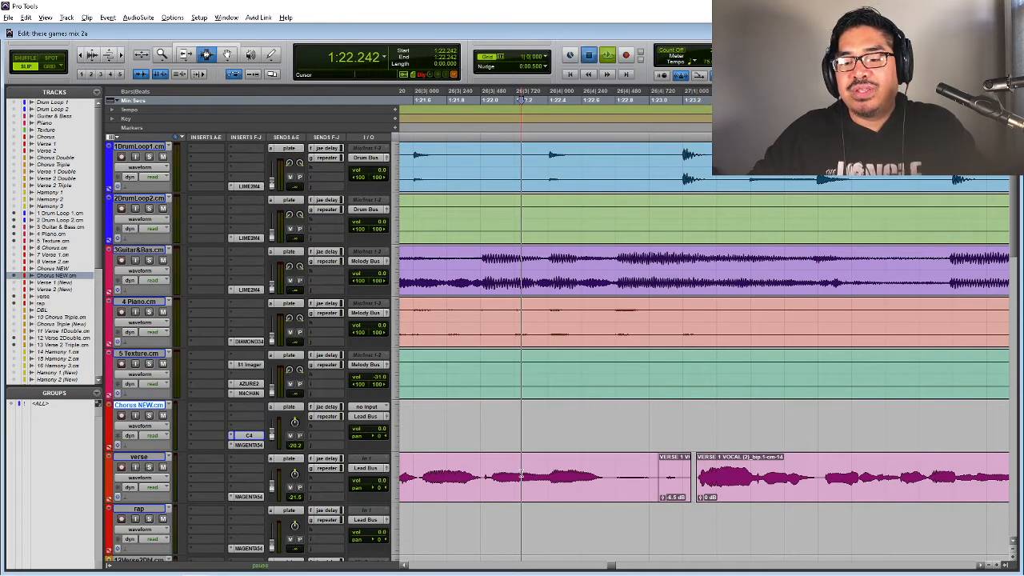
key(space)
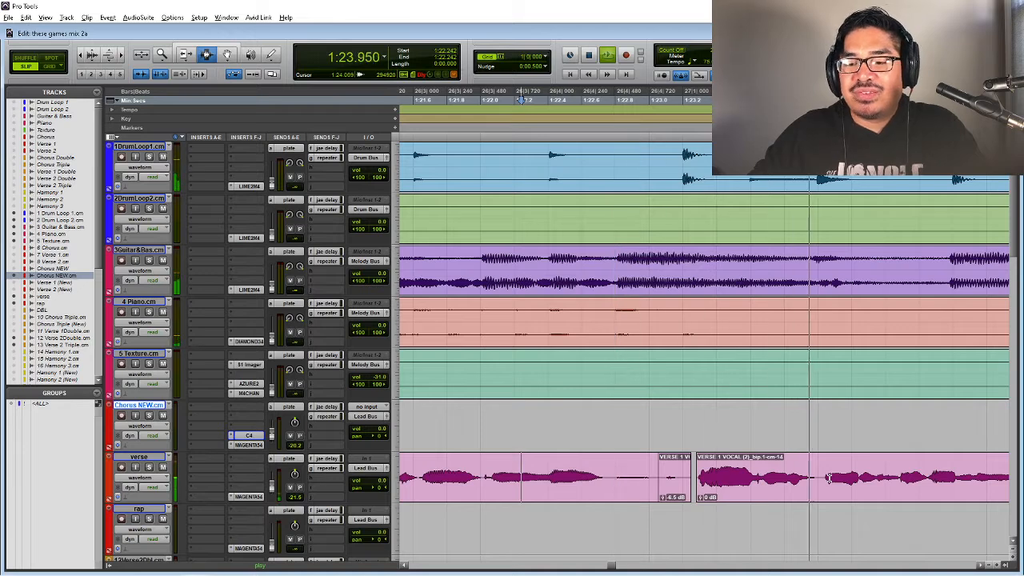
key(space)
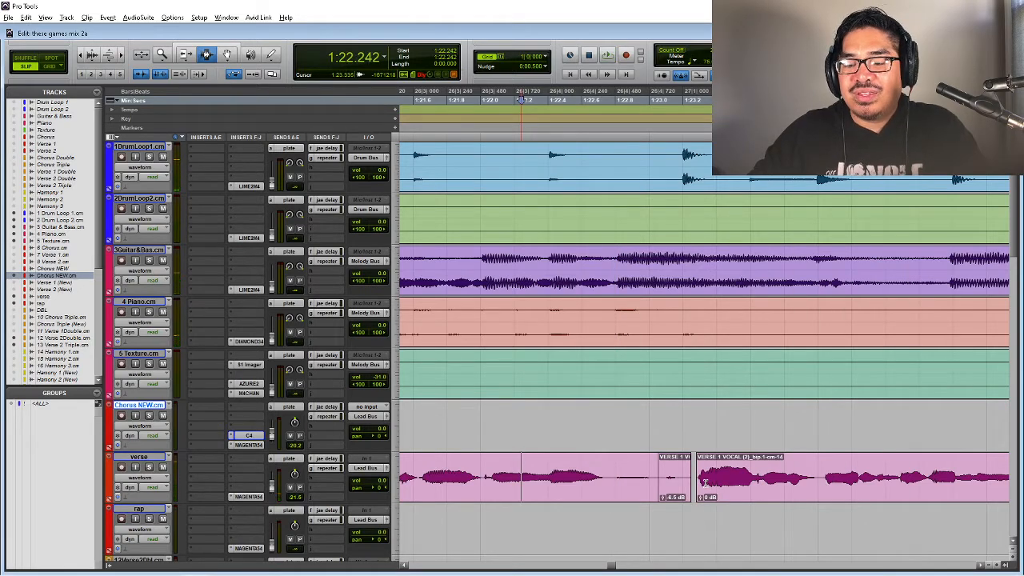
- Separate the verse clip at 1:23.414 and about 1:23.626, and set the middle piece's clip gain to -2.5 dB
key(ctrl+e)
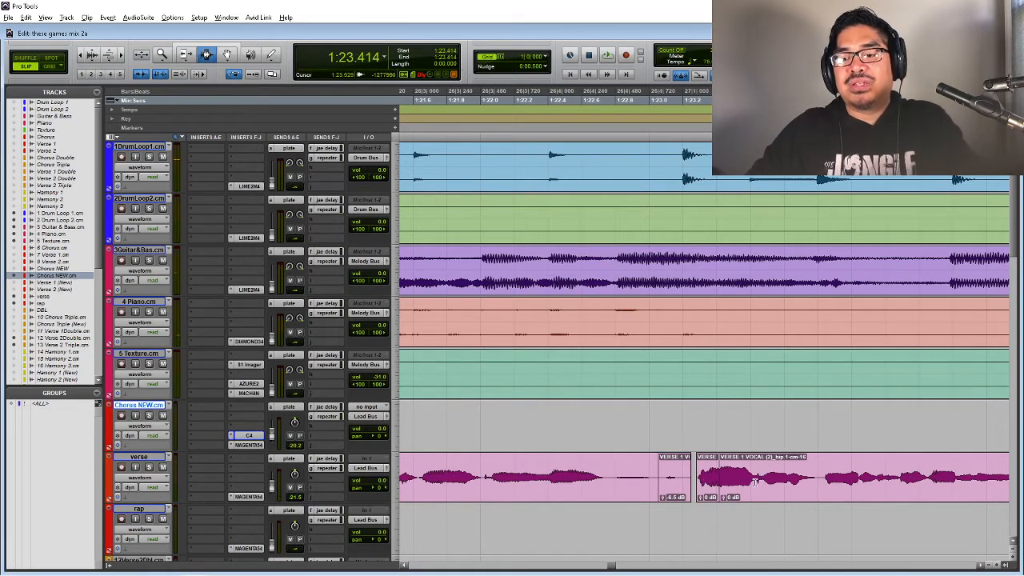
key(ctrl+e)
click(733, 480)
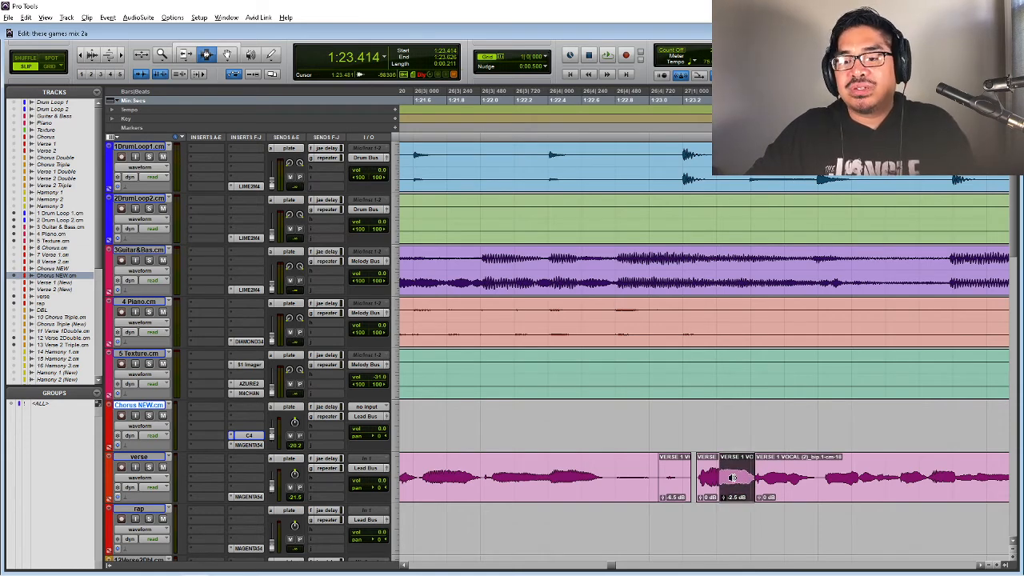
- Lower the clip gain of the verse clip at 1:23.414 to -5.0 dB, auditioning the line from about 1:22.6
click(580, 488)
key(space)
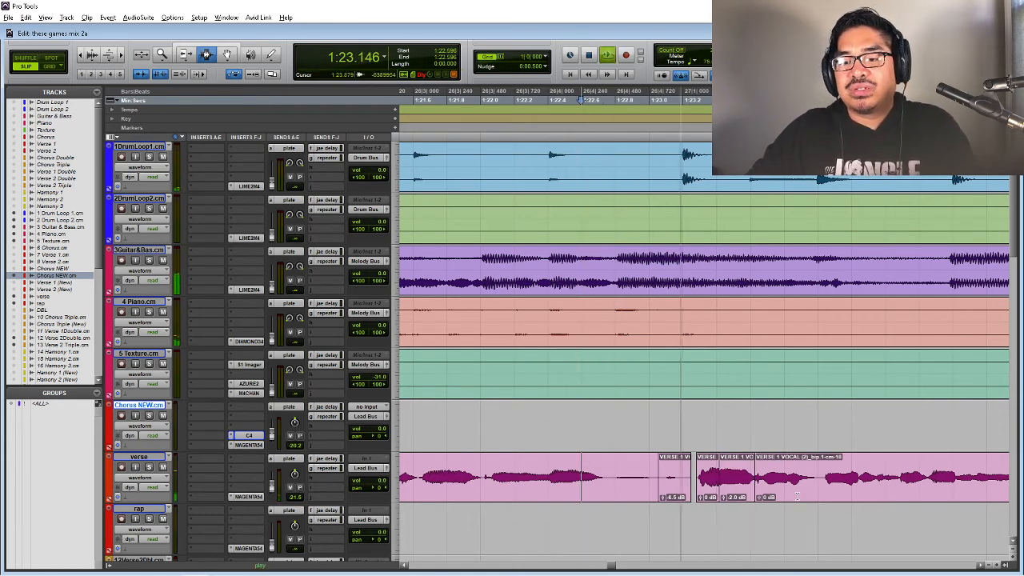
key(space)
click(734, 479)
click(725, 486)
key(space)
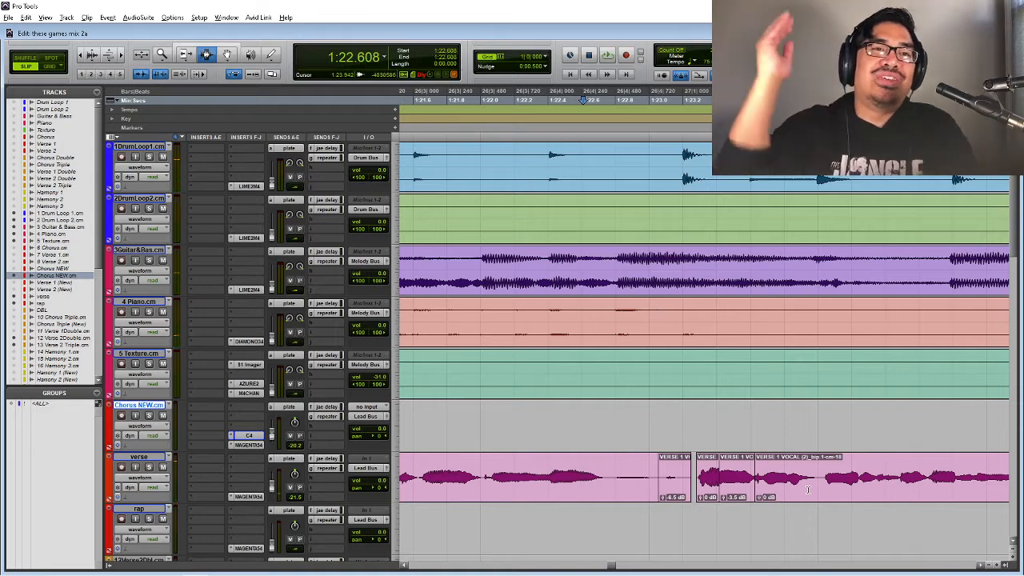
click(748, 478)
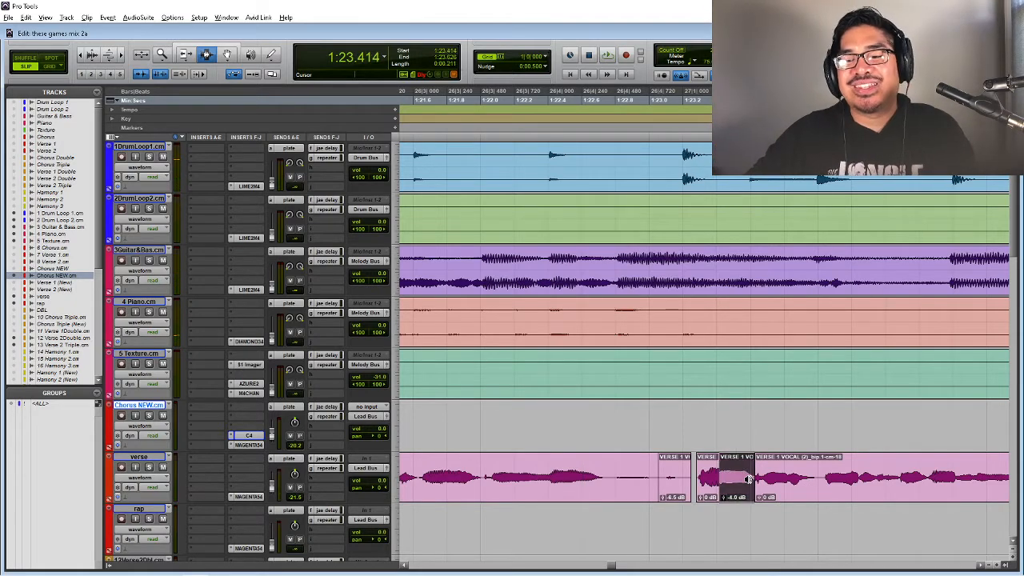
click(579, 489)
key(space)
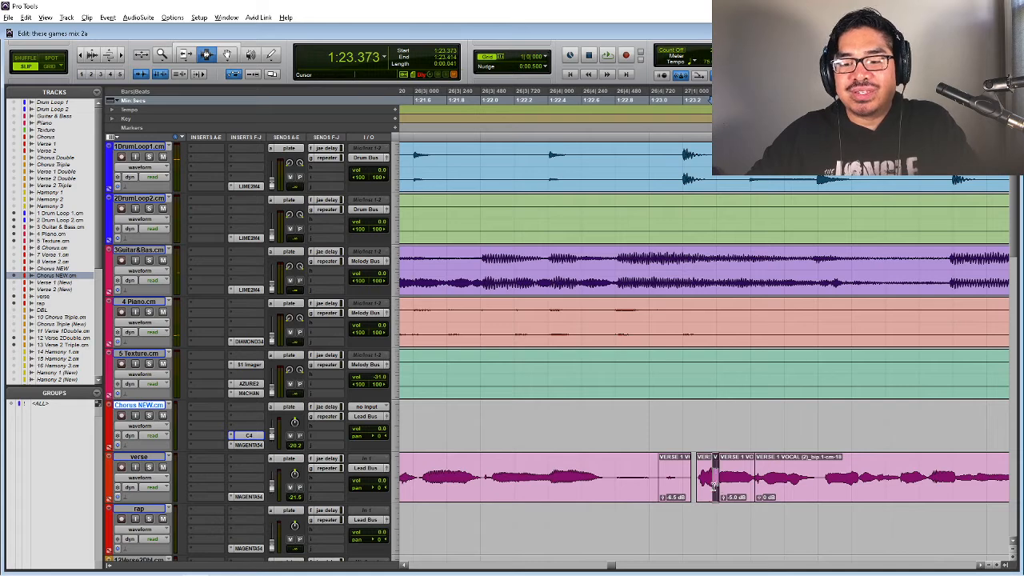
- Separate a short verse piece from 1:23.373 to 1:23.414 and play the line from 1:22.476
click(559, 480)
key(space)
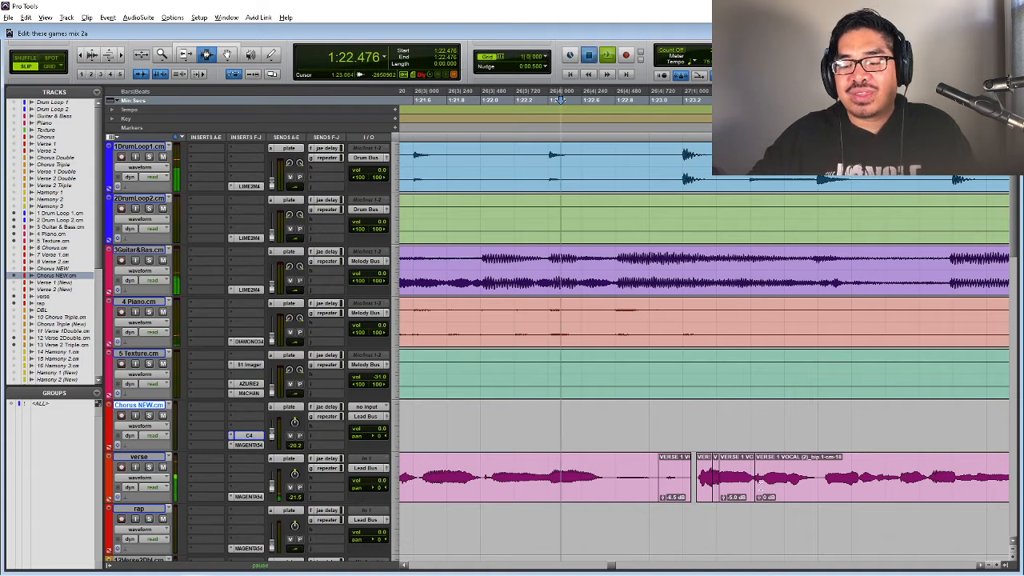
key(space)
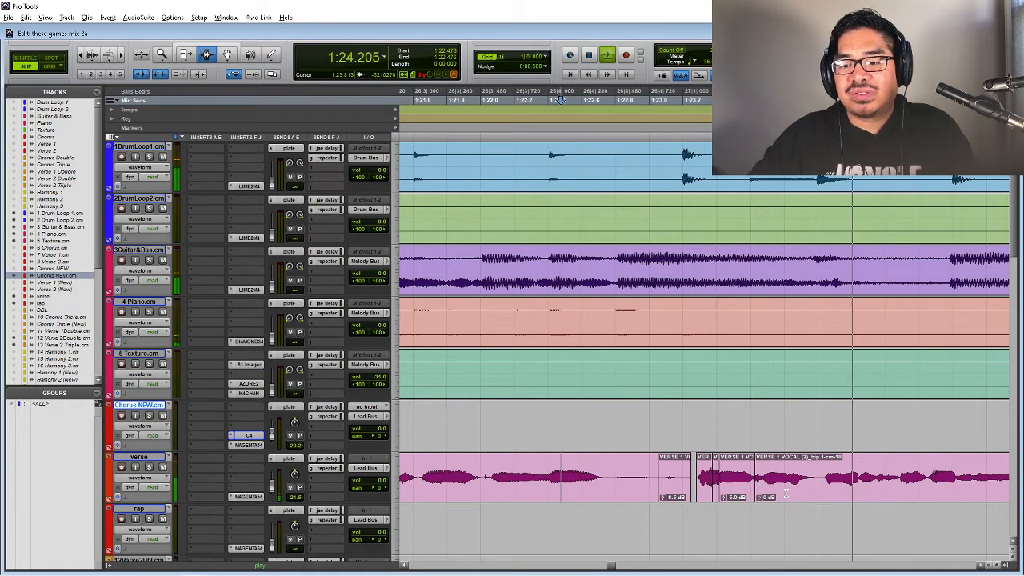
key(space)
- Separate the verse clip at 1:24.015 and about 1:24.245, raise the middle piece's clip gain to +2.0 dB, and play from 1:22.147
click(824, 479)
key(ctrl+e)
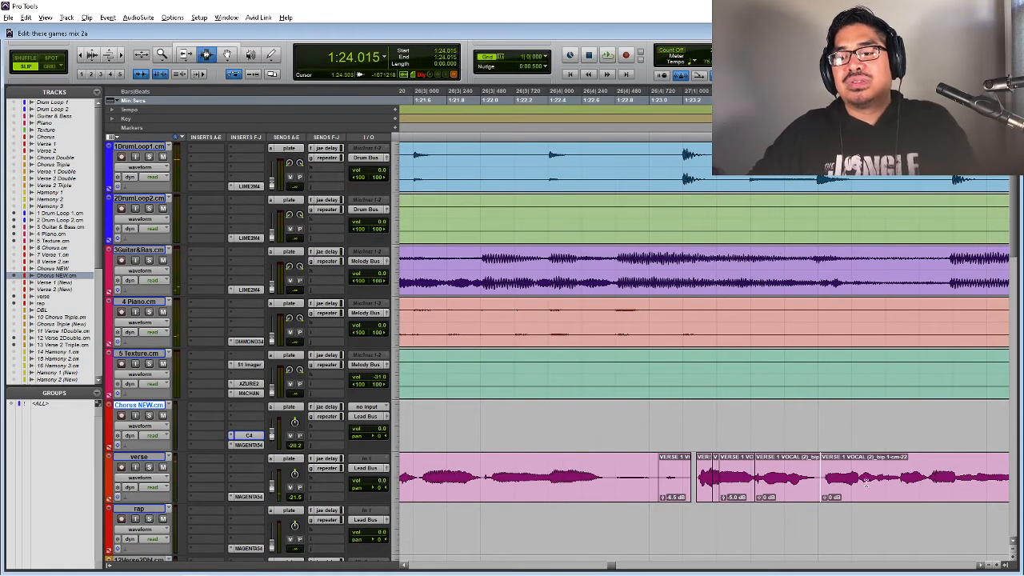
click(848, 484)
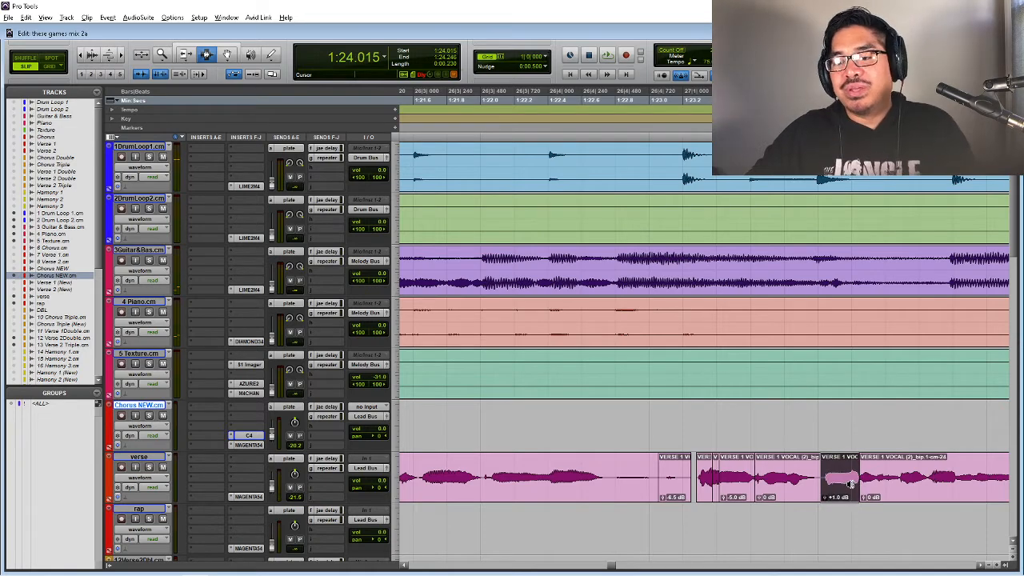
key(space)
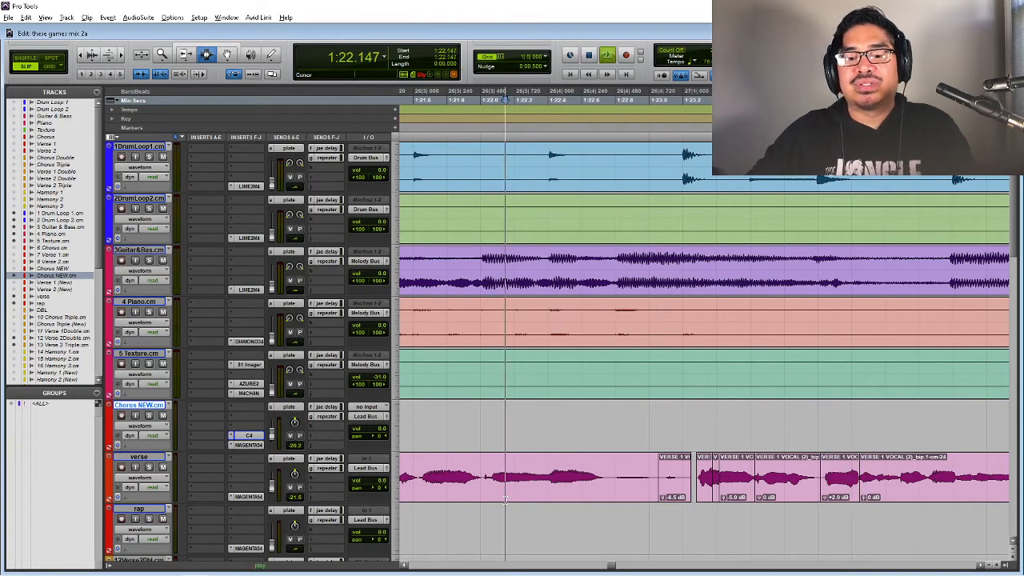
- Extend the fade-in of the chorus clip starting at 1:26.805 to end at about 1:29.667, and play from 1:25.924
key(ctrl+[)
key(ctrl+[)
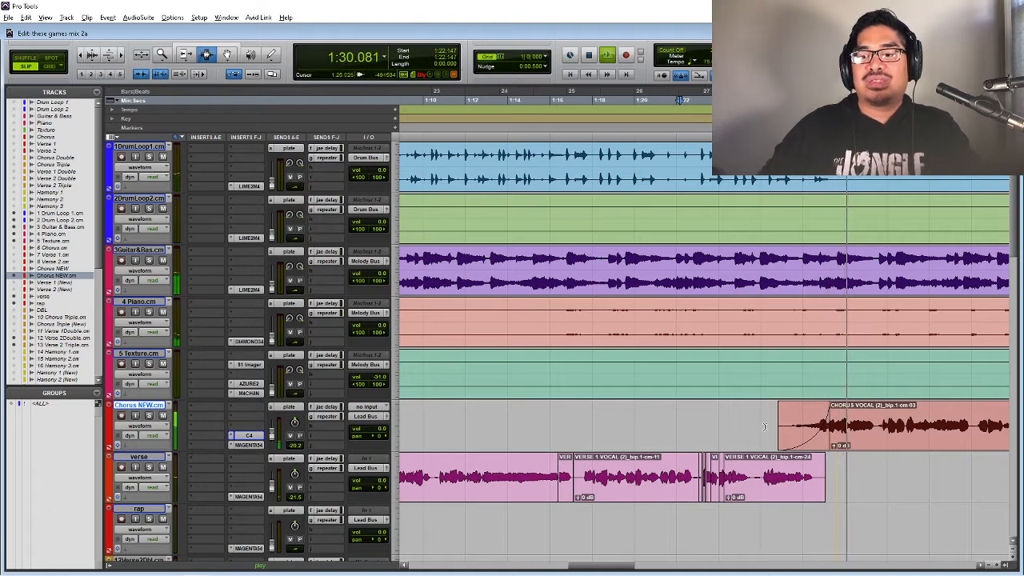
drag(827, 426, 838, 427)
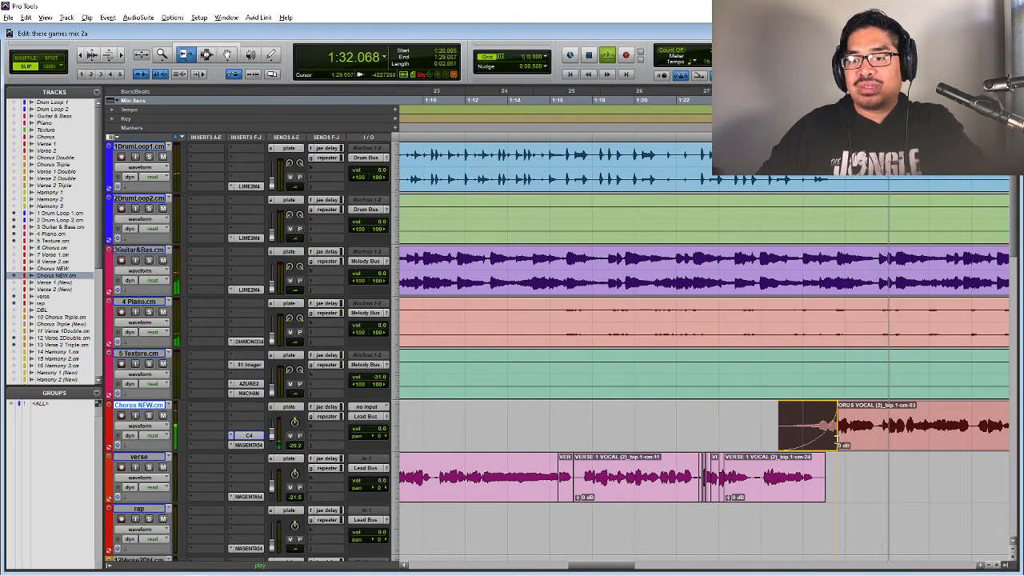
click(759, 442)
key(space)
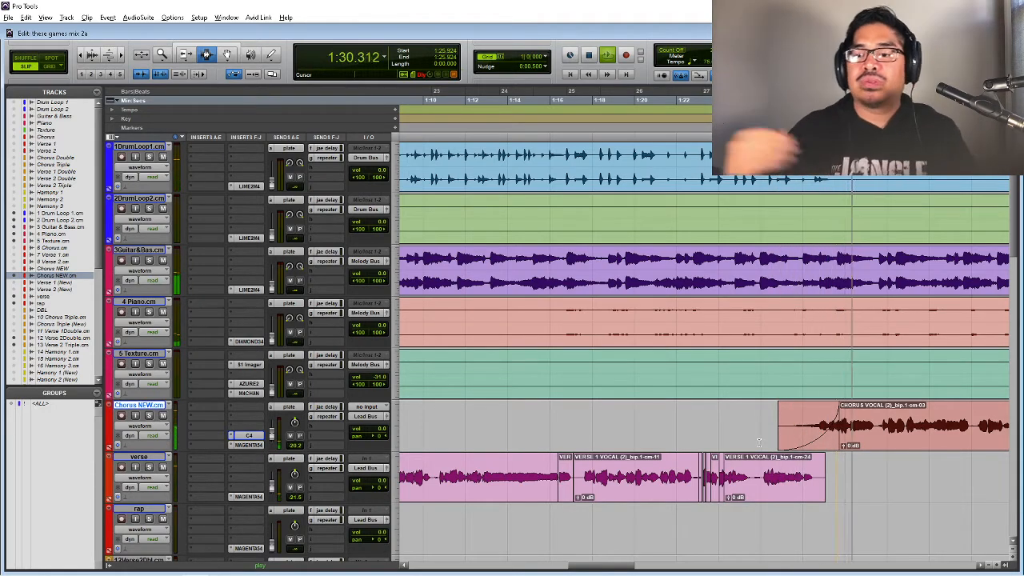
- Change the fade-in of the last chorus clip at 2:44.362 to a curved slope in Slip mode, and play from 2:42.480
key(r)
key(r)
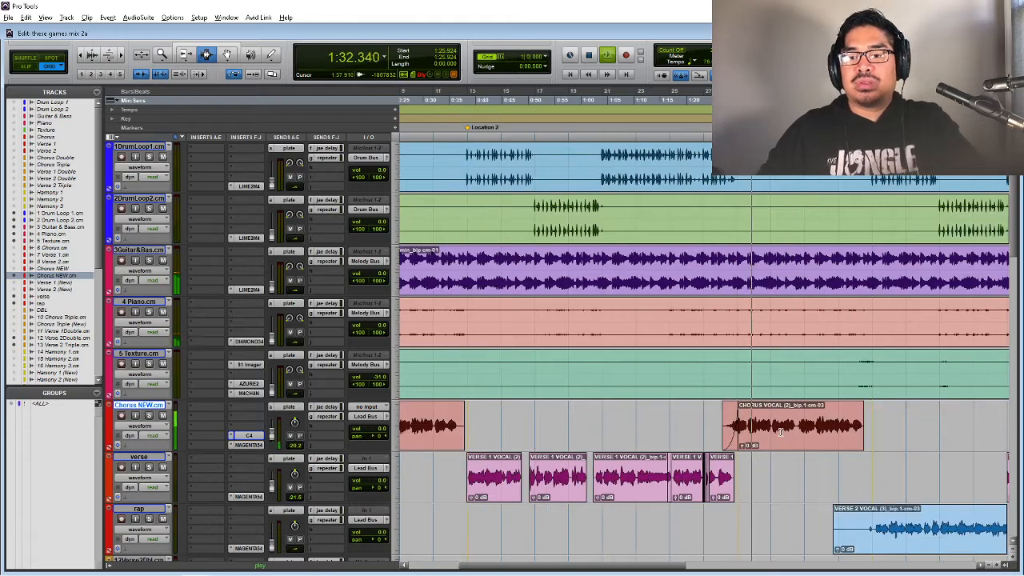
key(r)
key(space)
key(F2)
click(835, 436)
key(t)
key(t)
key(t)
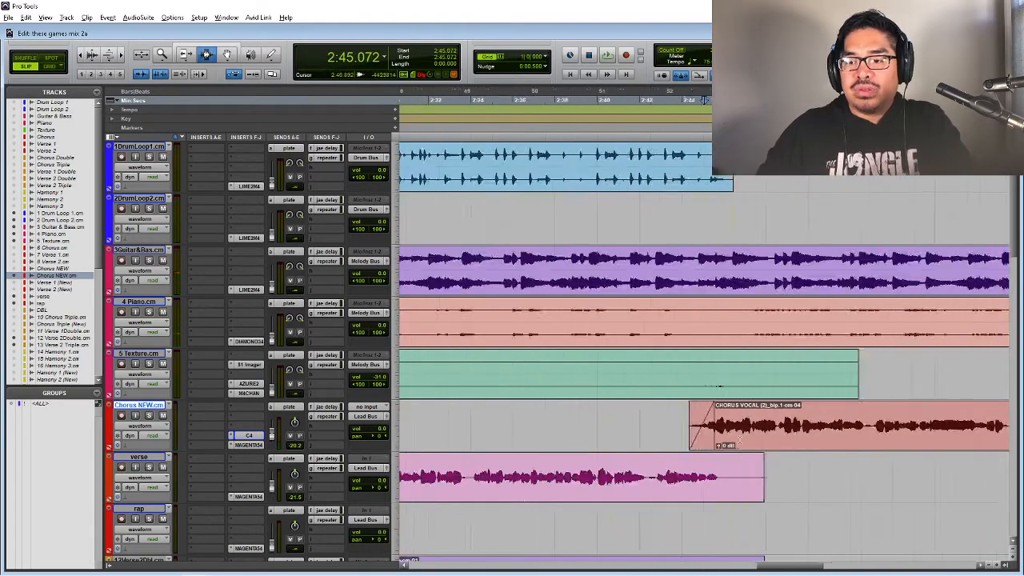
key(t)
click(707, 434)
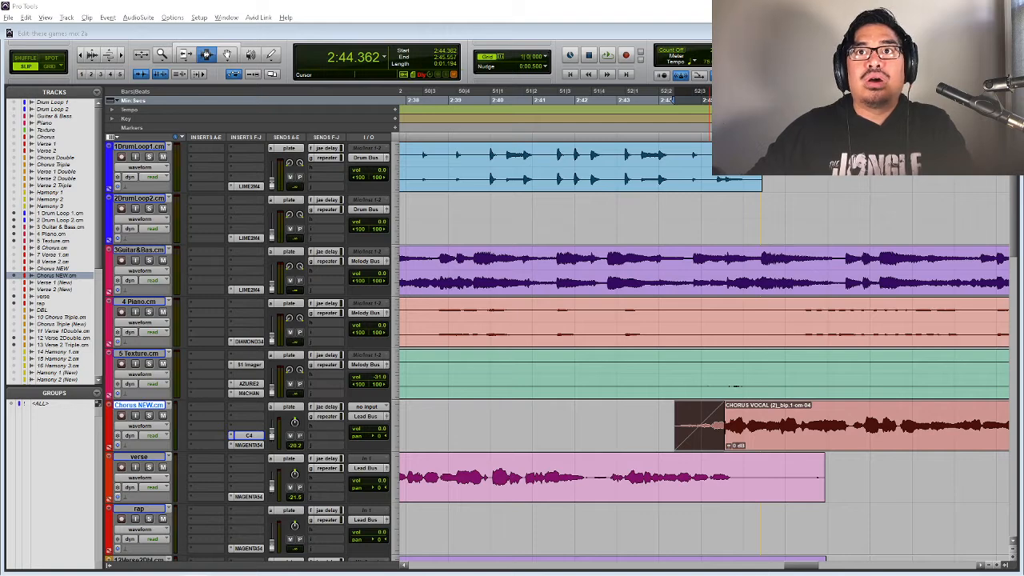
click(587, 426)
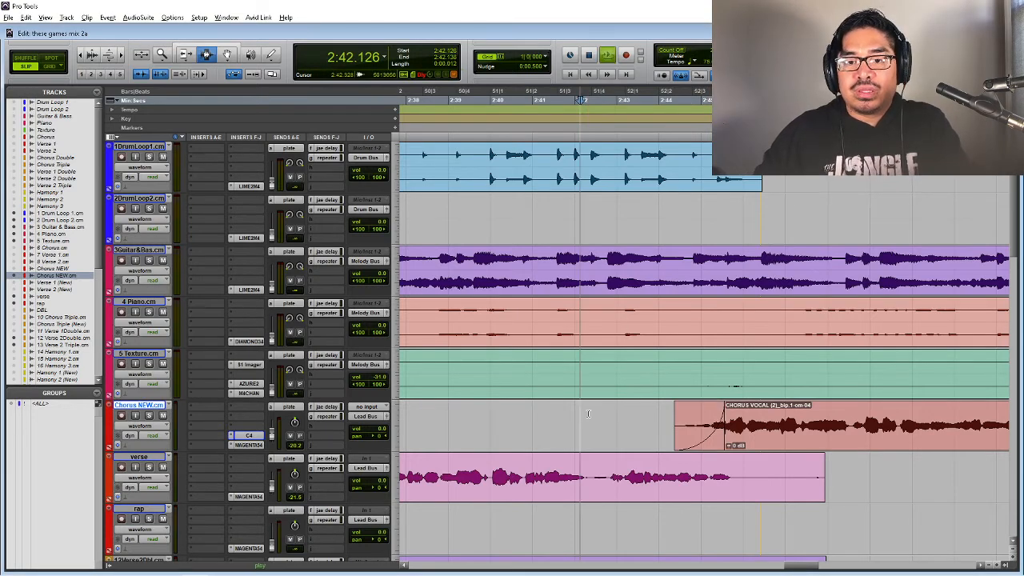
key(space)
key(space)
key(space)
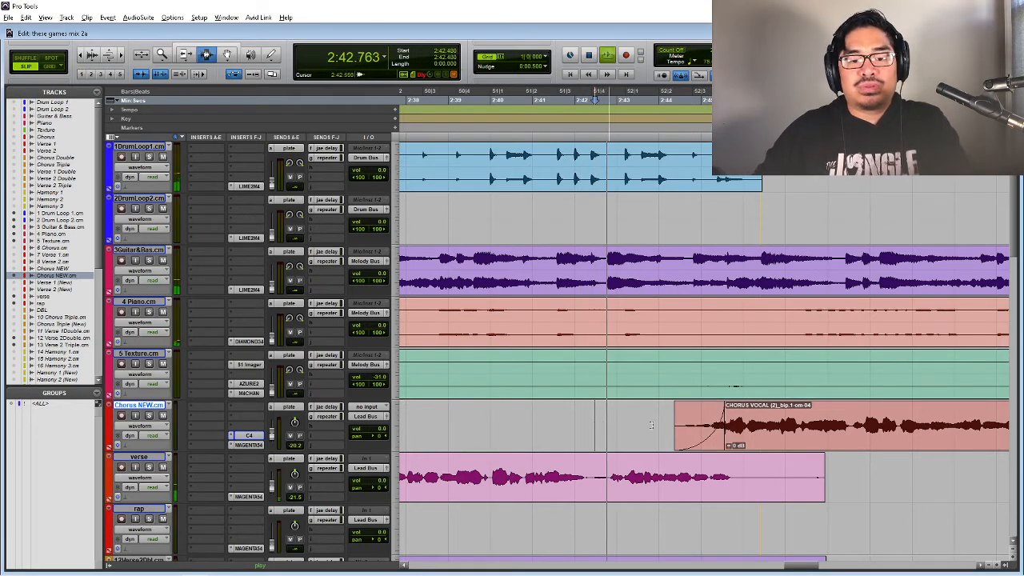
- Extend the last chorus clip's fade-in to end at about 2:46.184 and play the entry from 2:43.327
click(696, 432)
drag(717, 438, 740, 413)
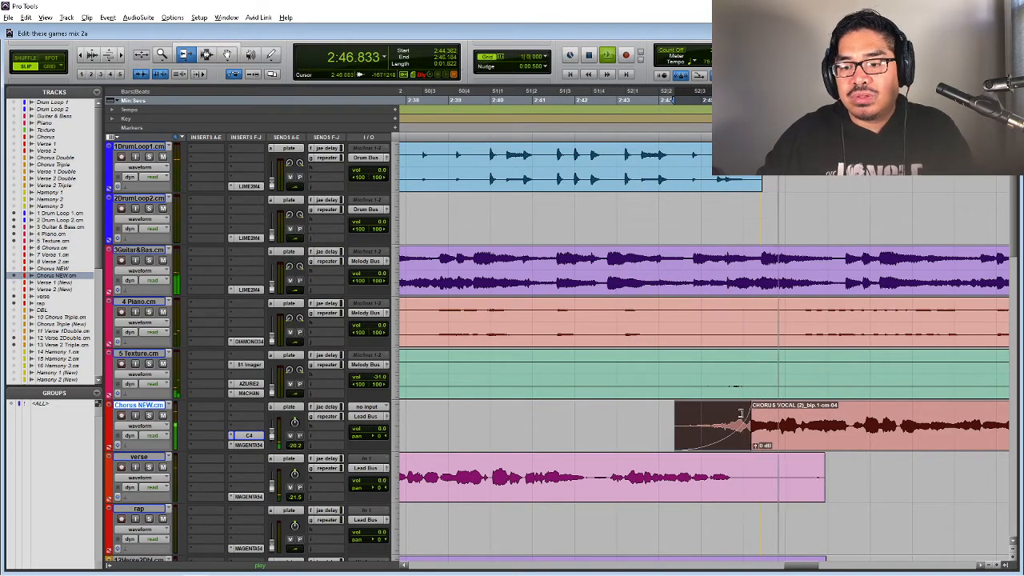
click(630, 110)
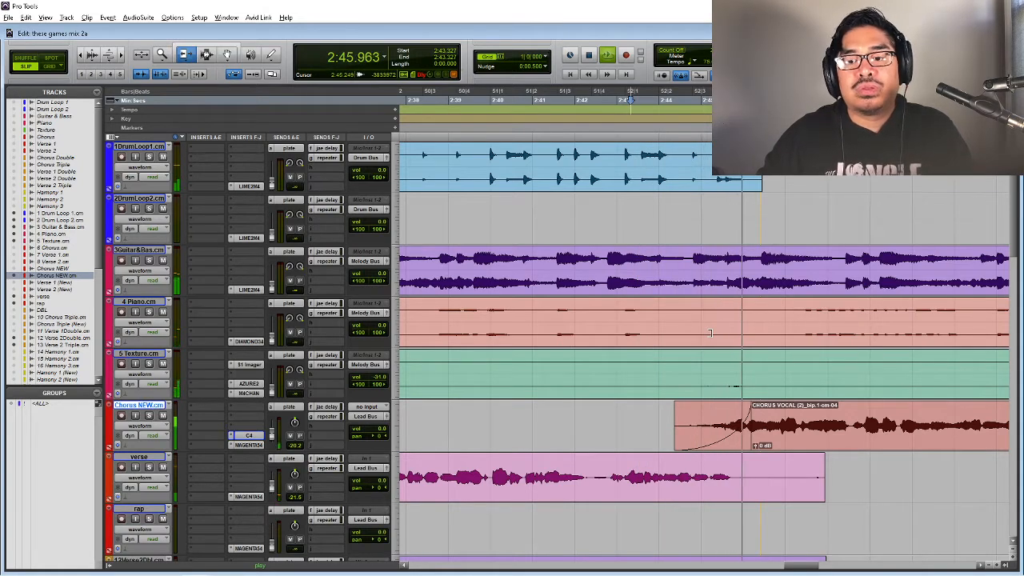
key(space)
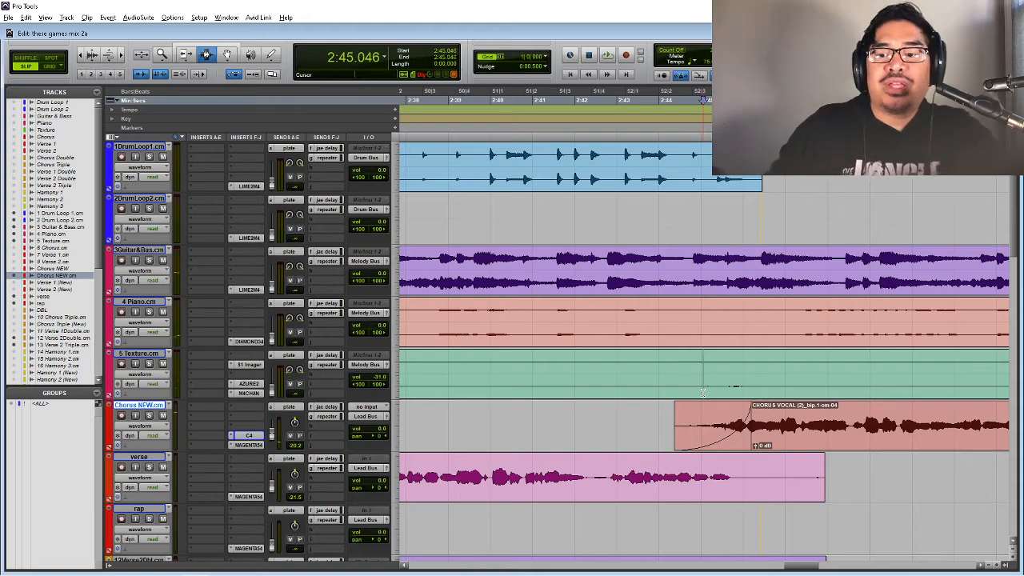
- Play the first verse from 0:38.552 and look over the harmony and verse tracks
key(r)
key(r)
key(r)
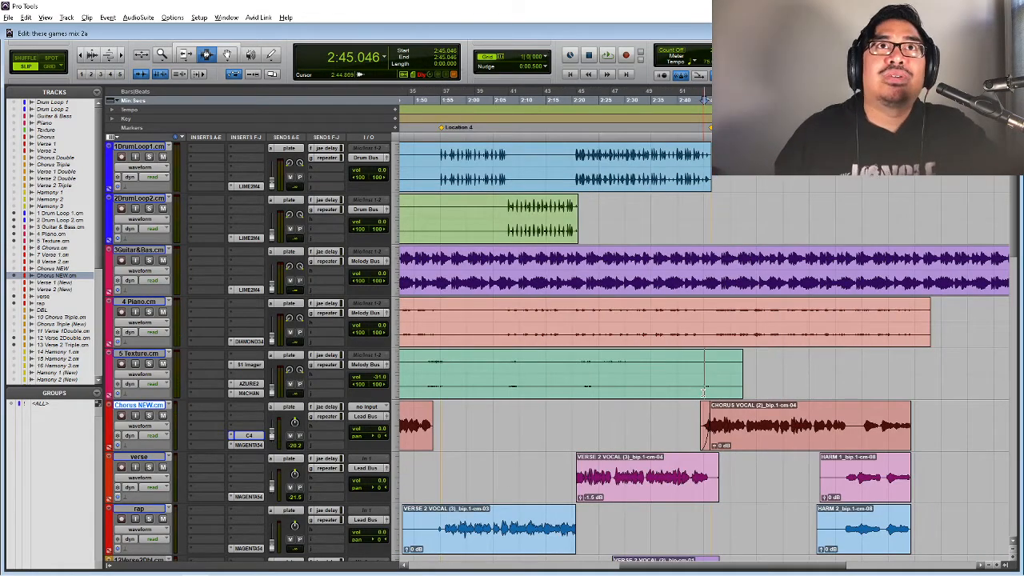
key(r)
key(r)
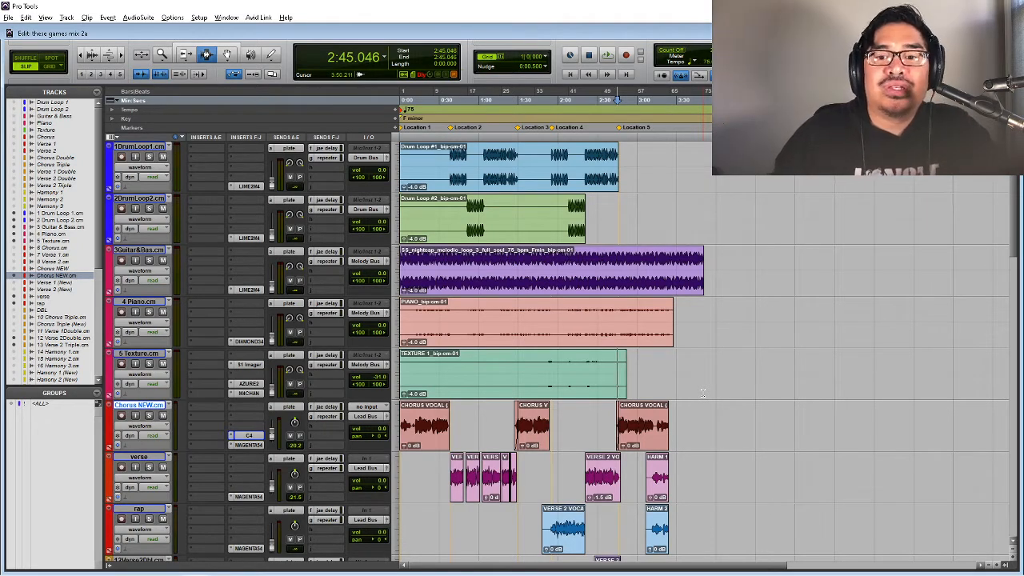
click(702, 392)
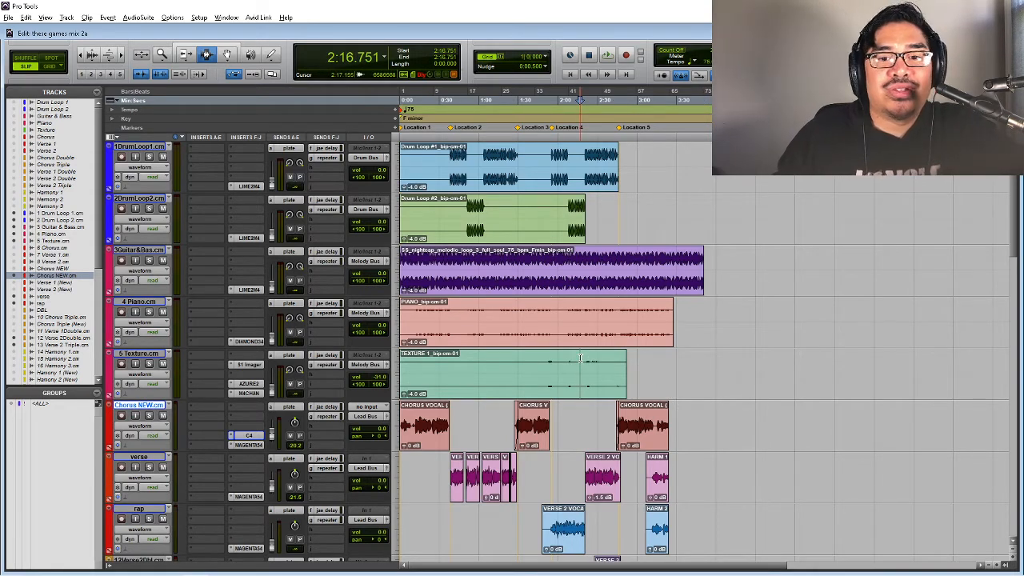
click(450, 100)
key(t)
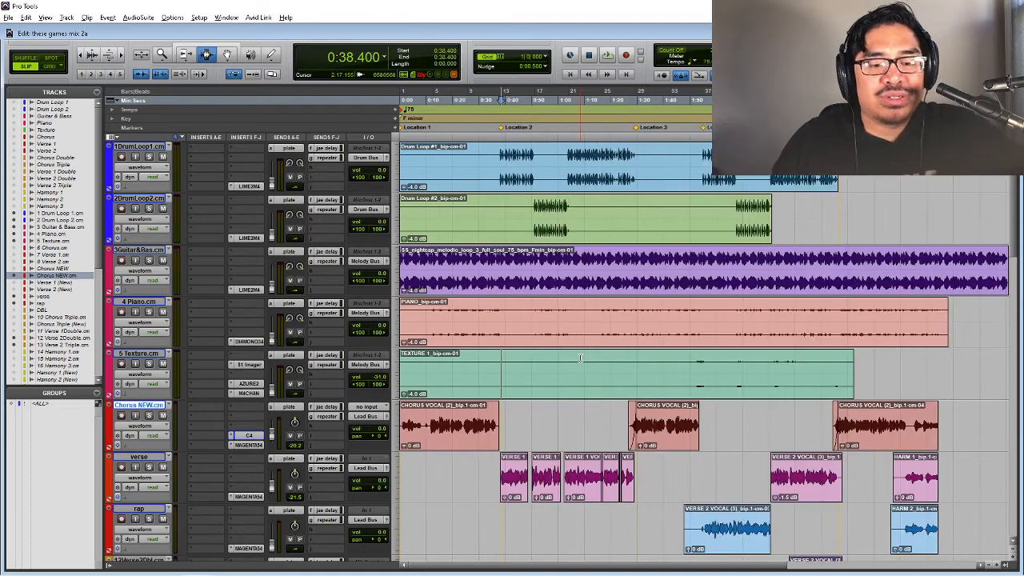
key(r)
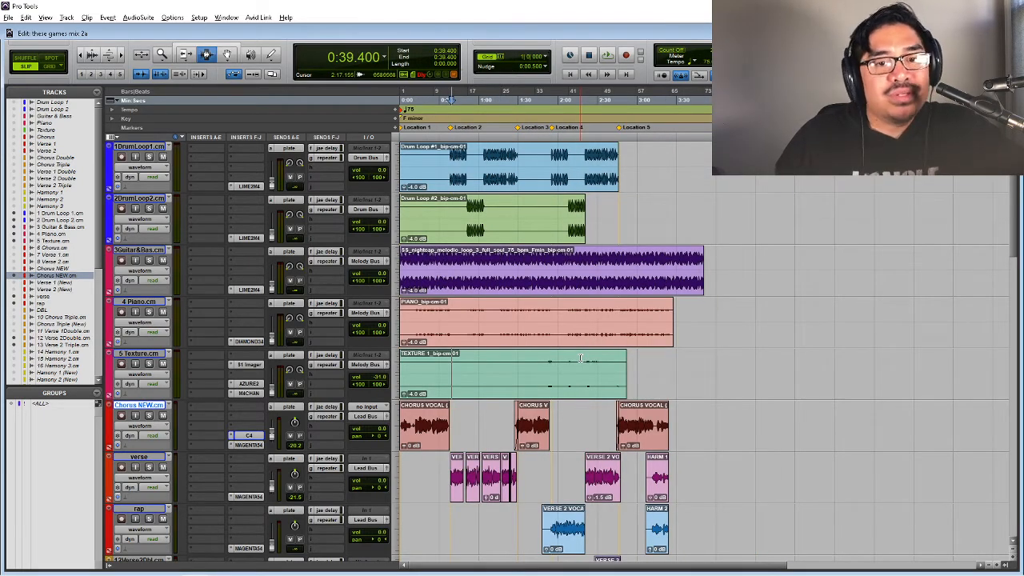
key(ctrl+bracketright)
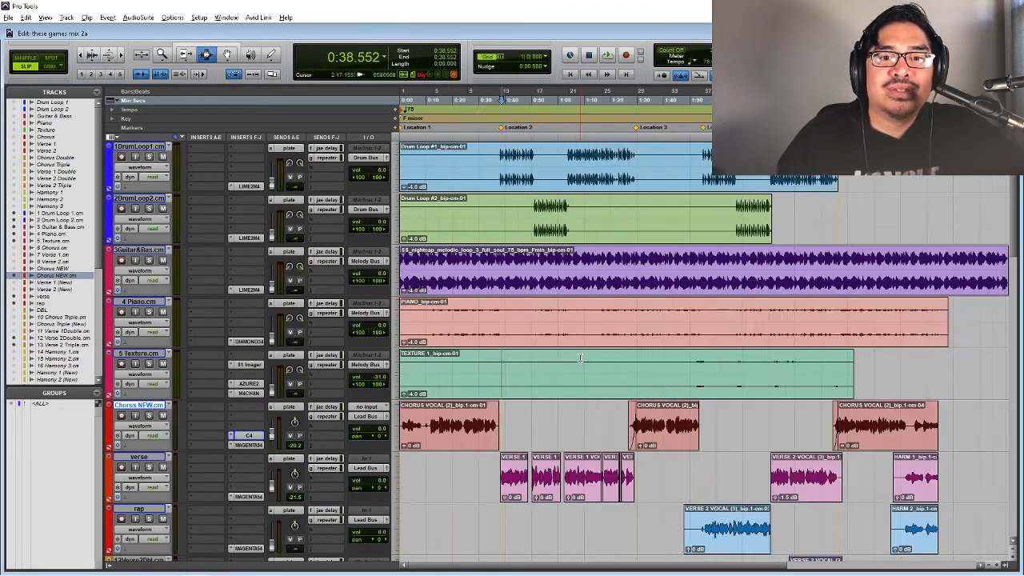
key(space)
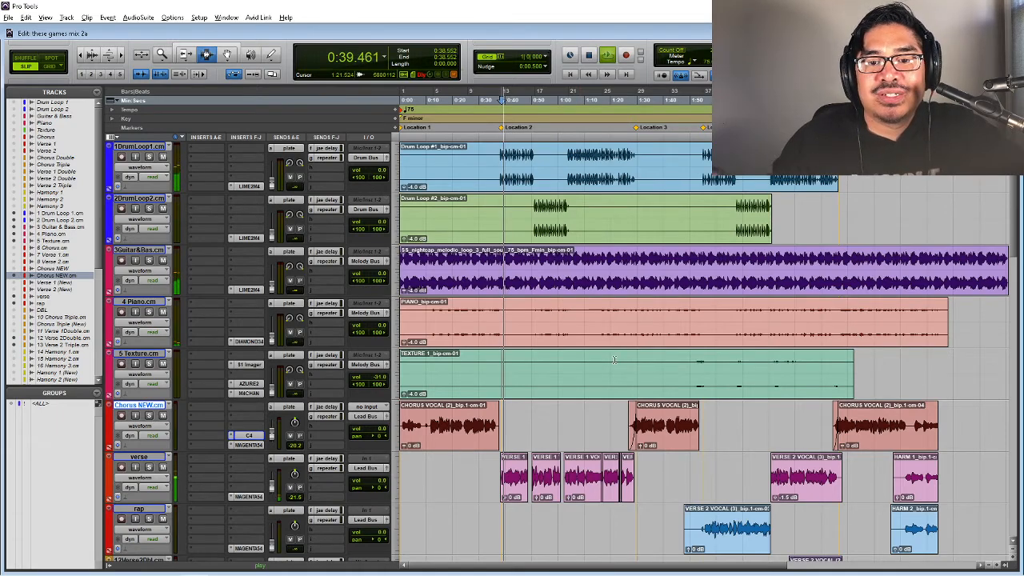
scroll(614, 360, down, 10)
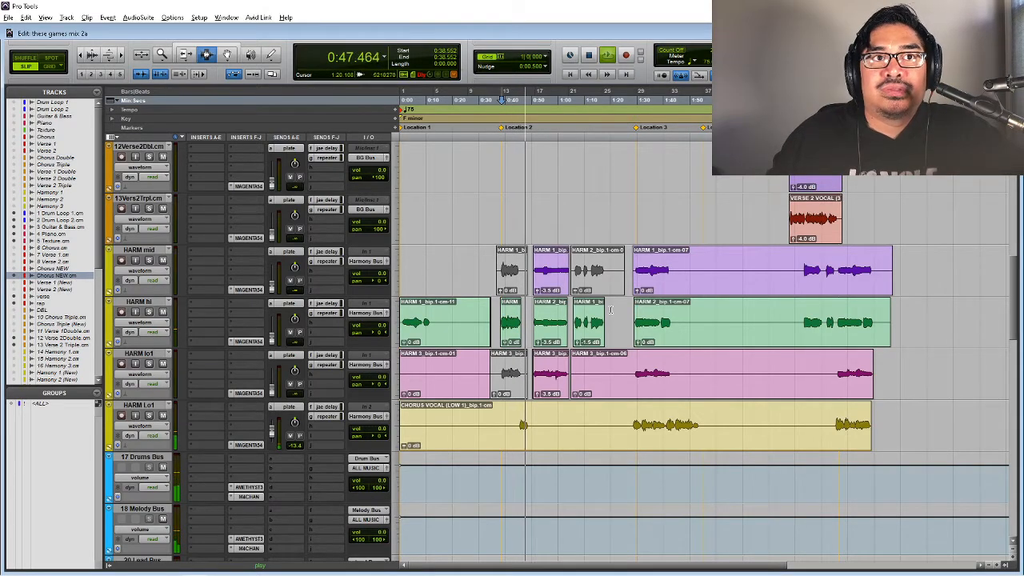
scroll(611, 310, up, 5)
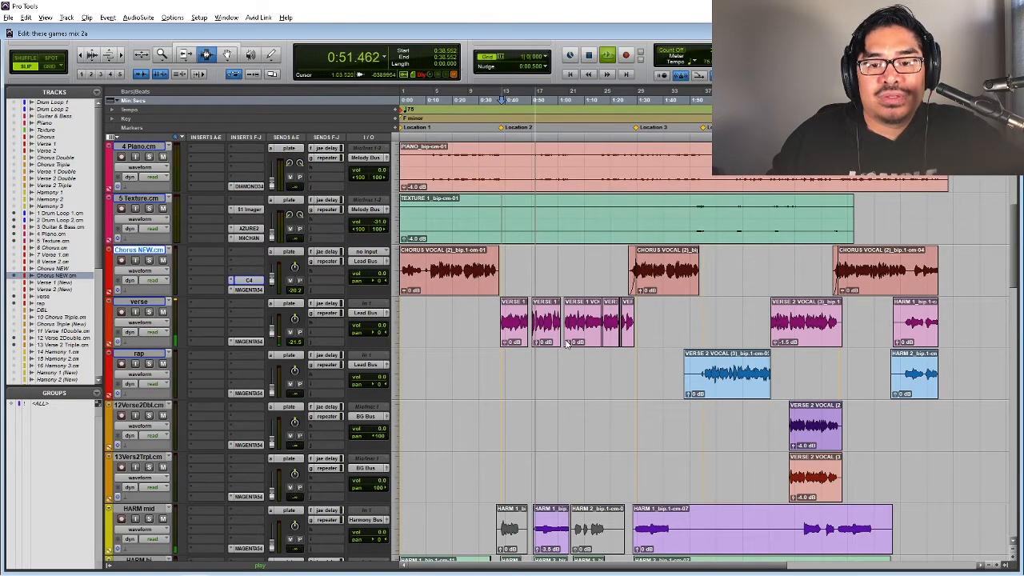
- Fade in the start of the verse clip at 0:50.116 over about 0.33 s
click(562, 321)
key(t)
key(t)
key(t)
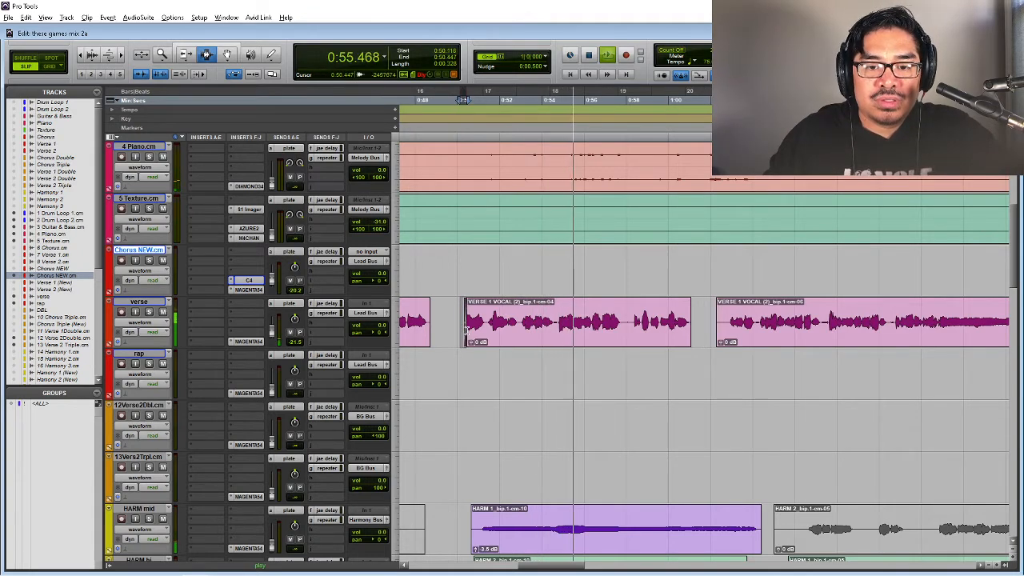
key(r)
key(r)
key(space)
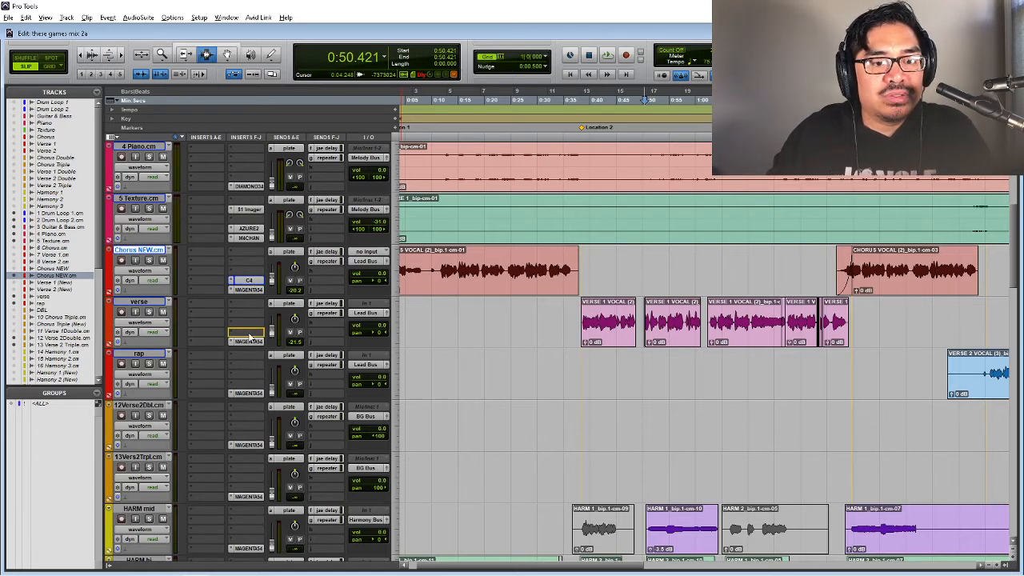
- Copy the C4 insert from the Chorus NEW track to the verse track and play the verse from 0:37.424
key(space)
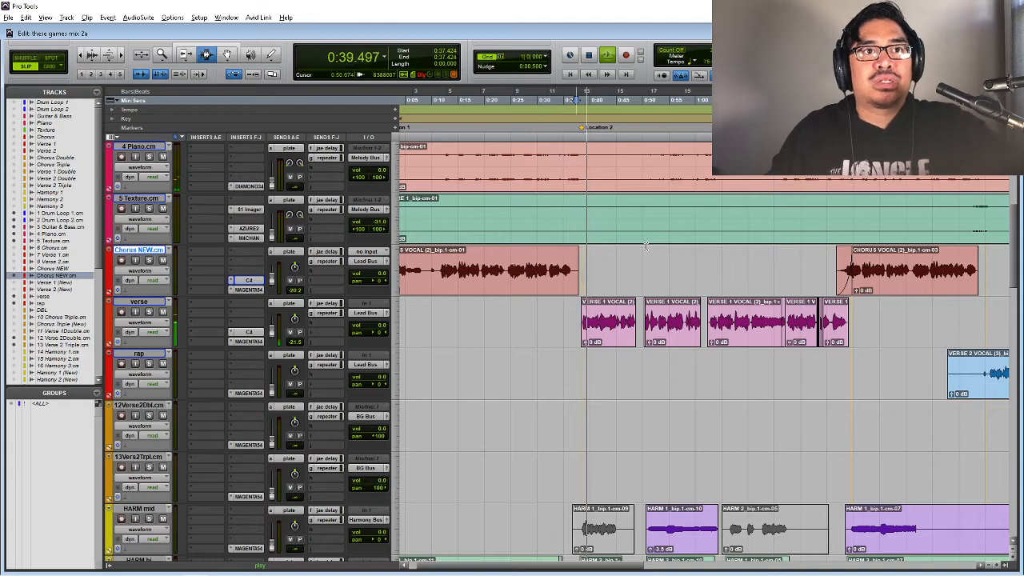
key(r)
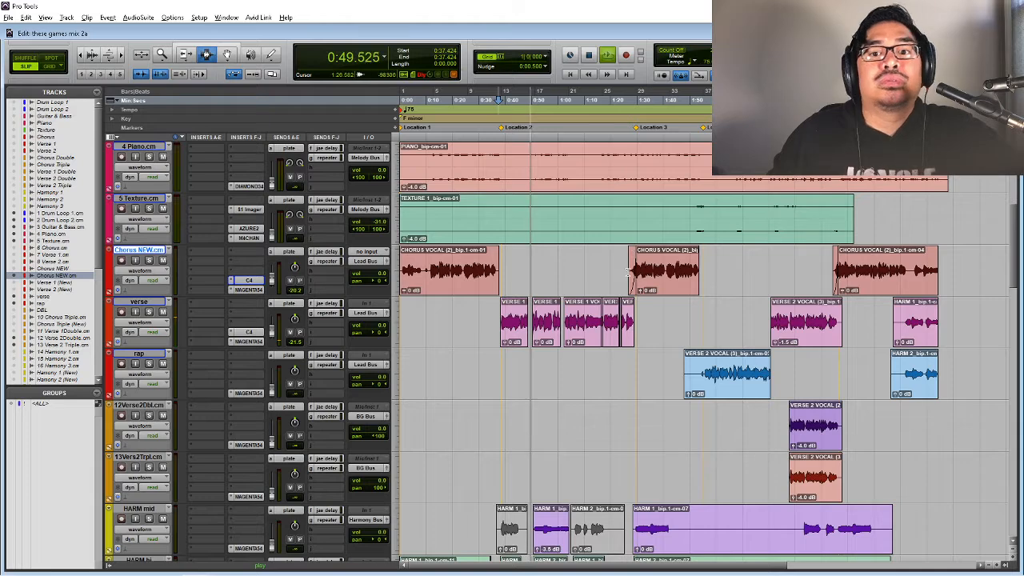
key(r)
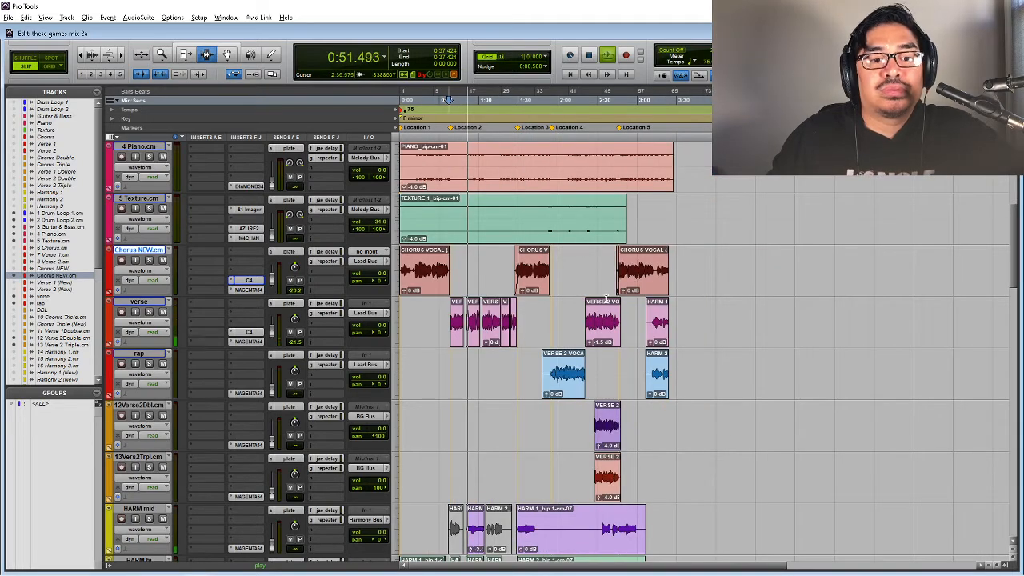
key(t)
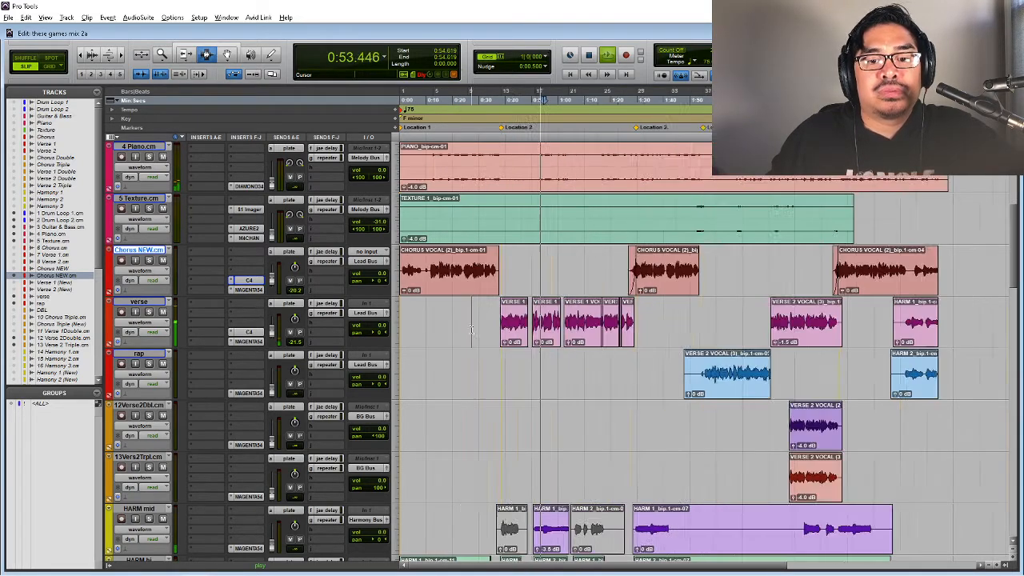
- Split the second verse phrase at 0:51.332, raise the following part's clip gain to +1.5 dB and play from 0:36.362
key(t)
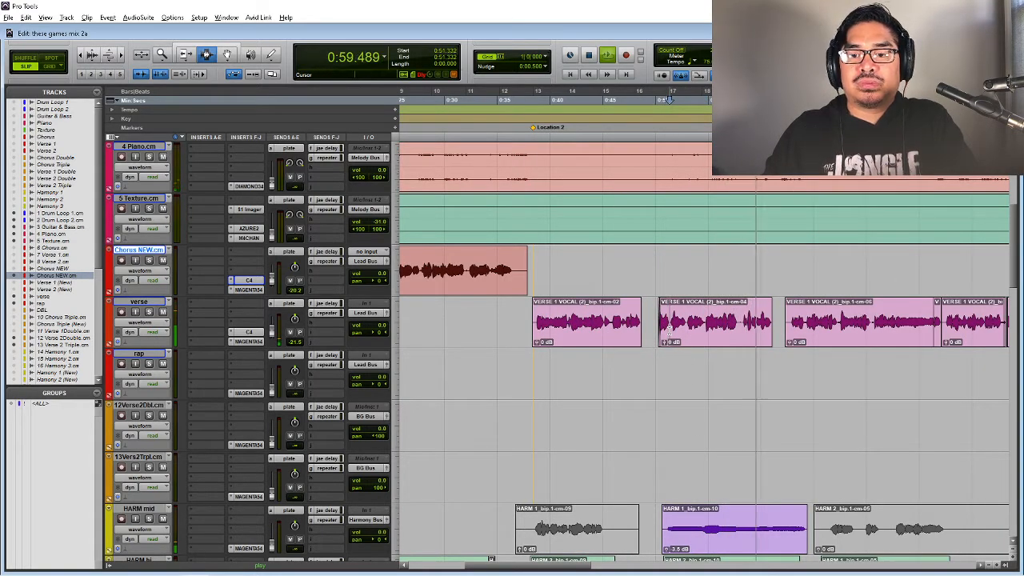
click(694, 330)
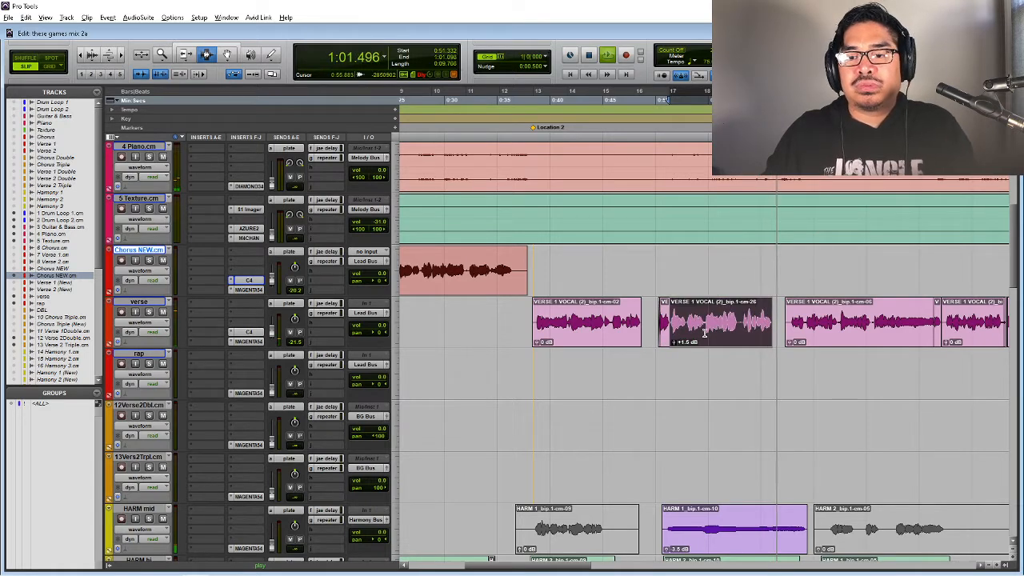
click(512, 342)
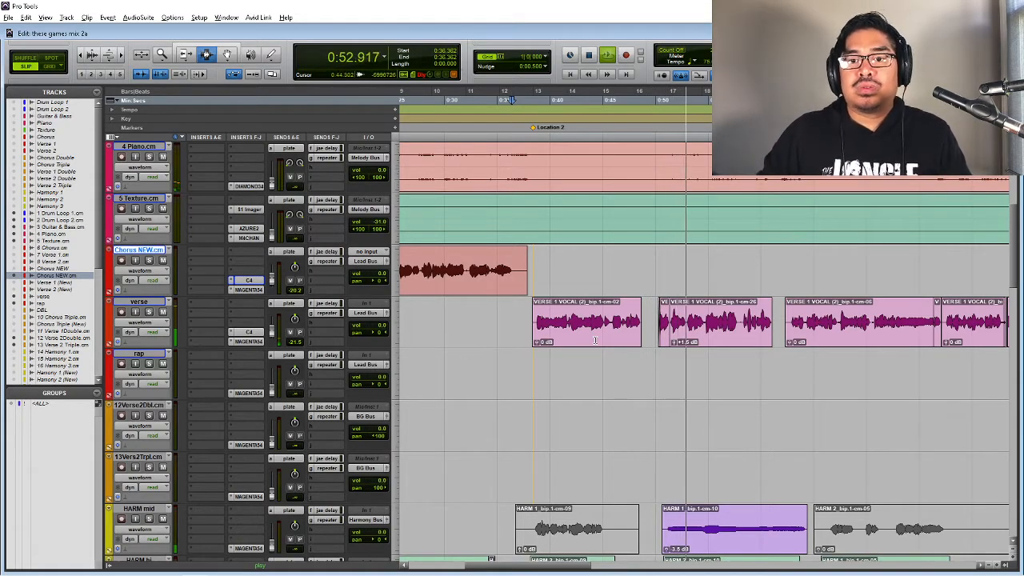
- Play the first verse from 0:44.302 and look over the lead vocal and harmony clips
key(ctrl+bracketleft)
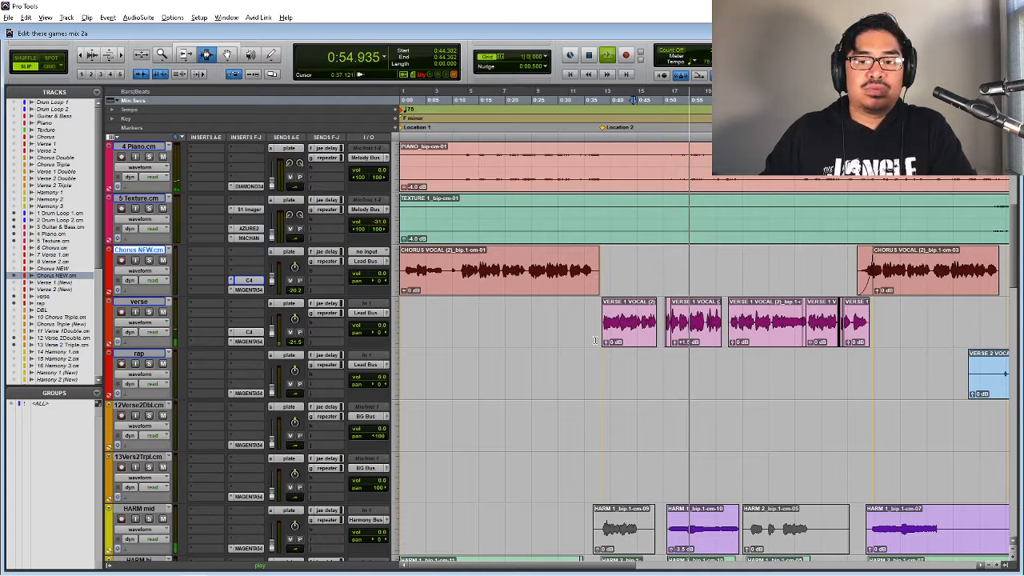
scroll(591, 338, down, 2)
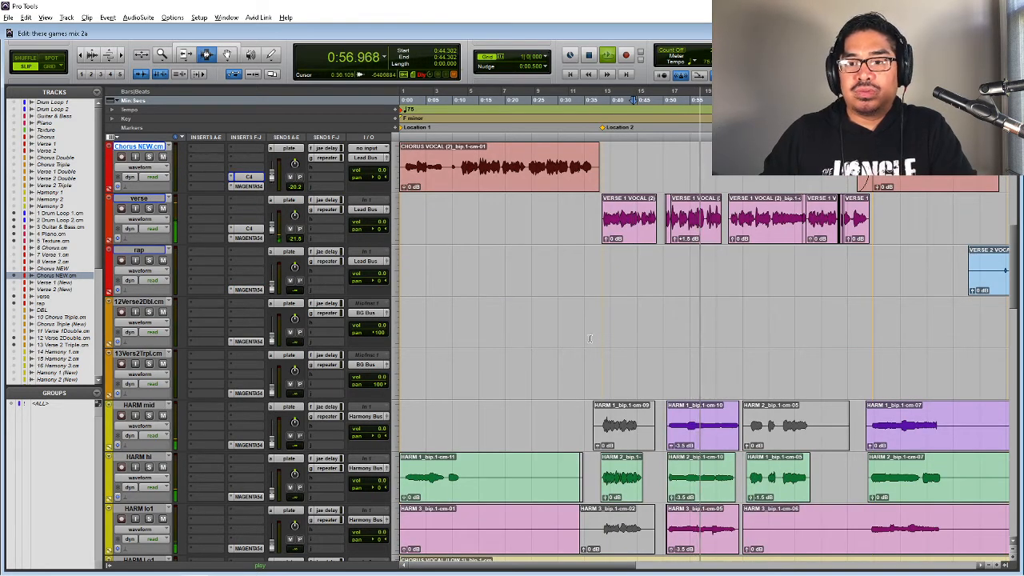
key(space)
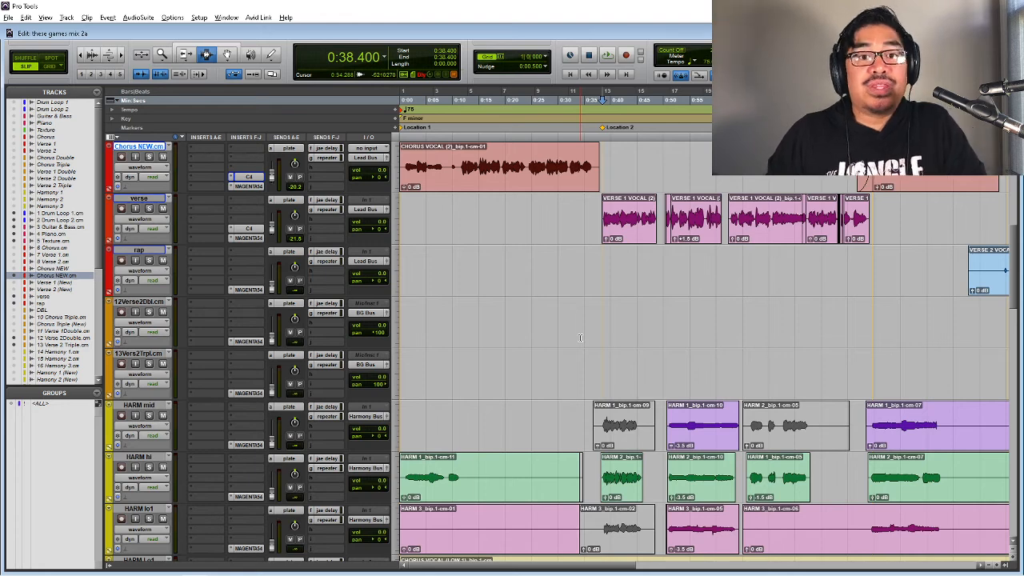
key(ctrl+bracketleft)
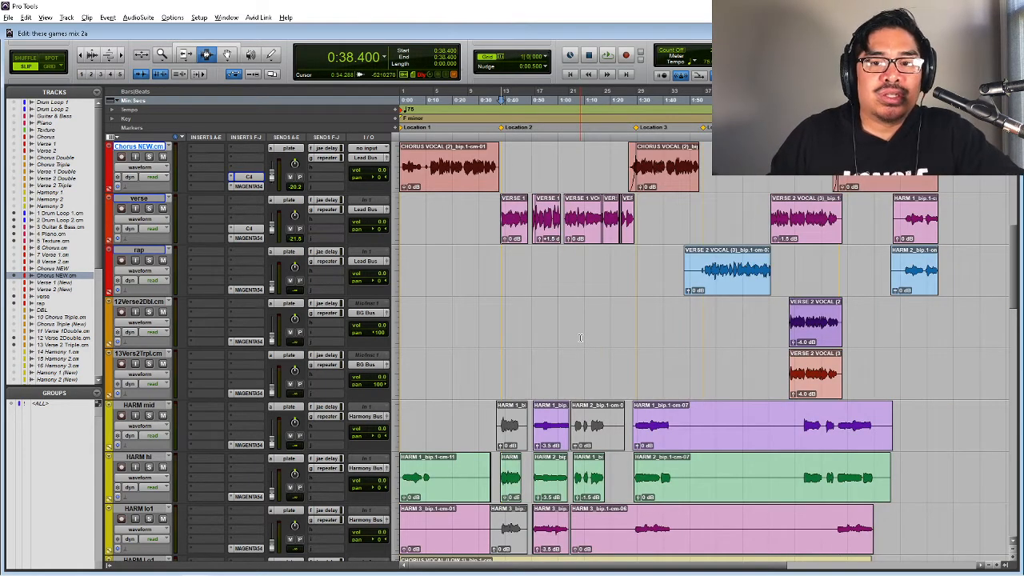
key(ctrl+bracketright)
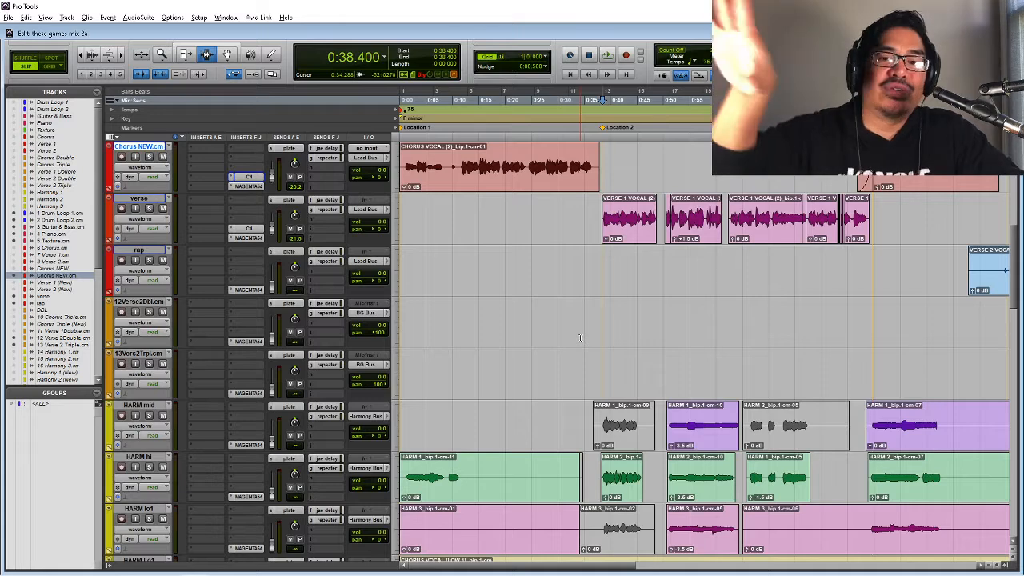
key(ctrl+bracketleft)
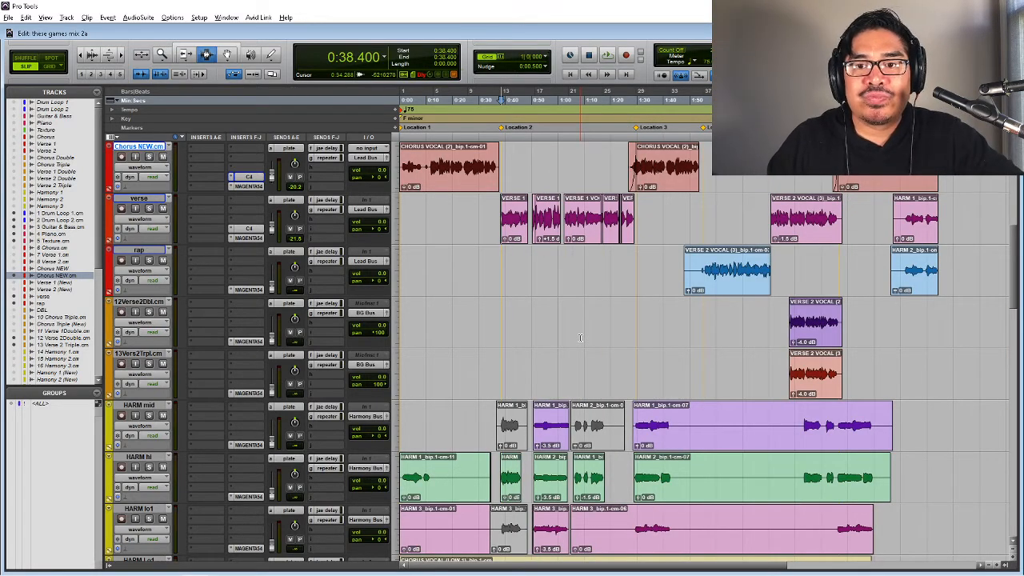
- Play the second chorus from 1:29.600 and the end of the first verse from 1:14.600
key(space)
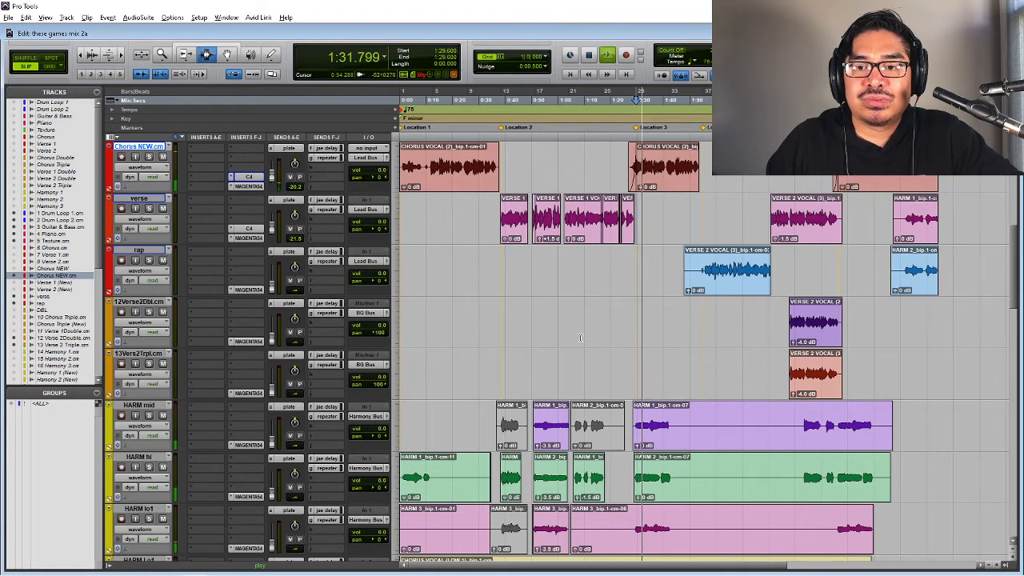
key(space)
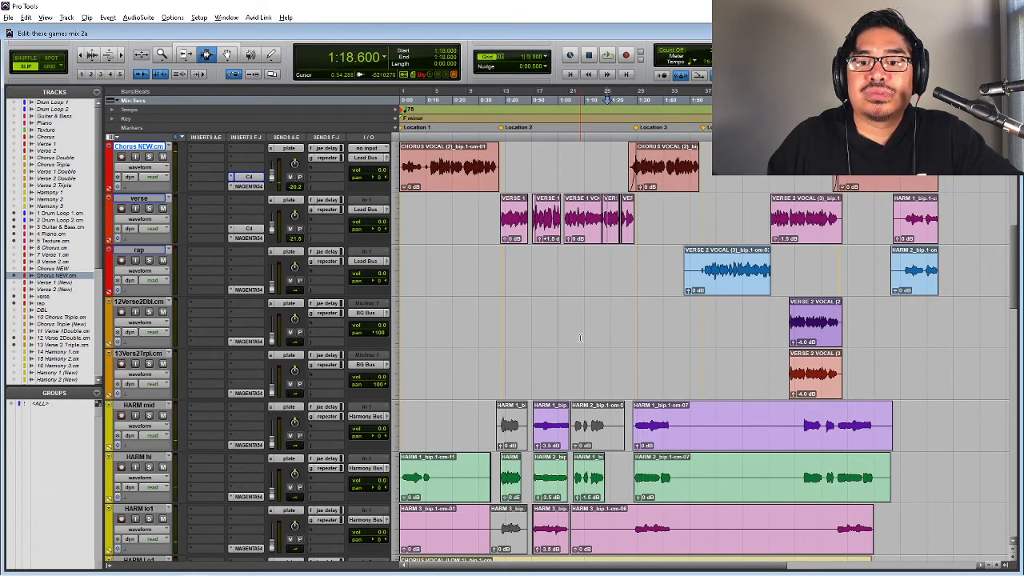
key(space)
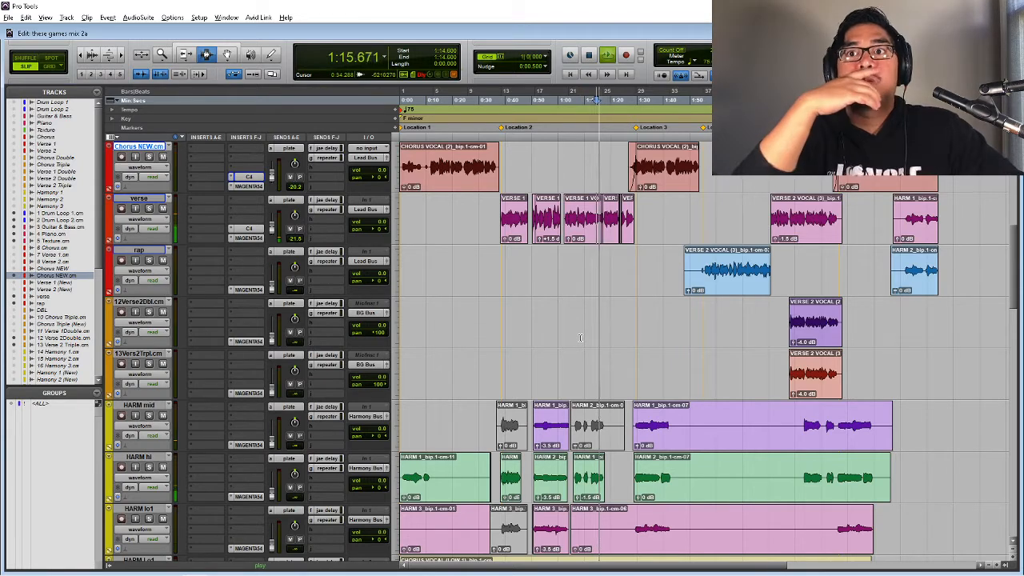
key(space)
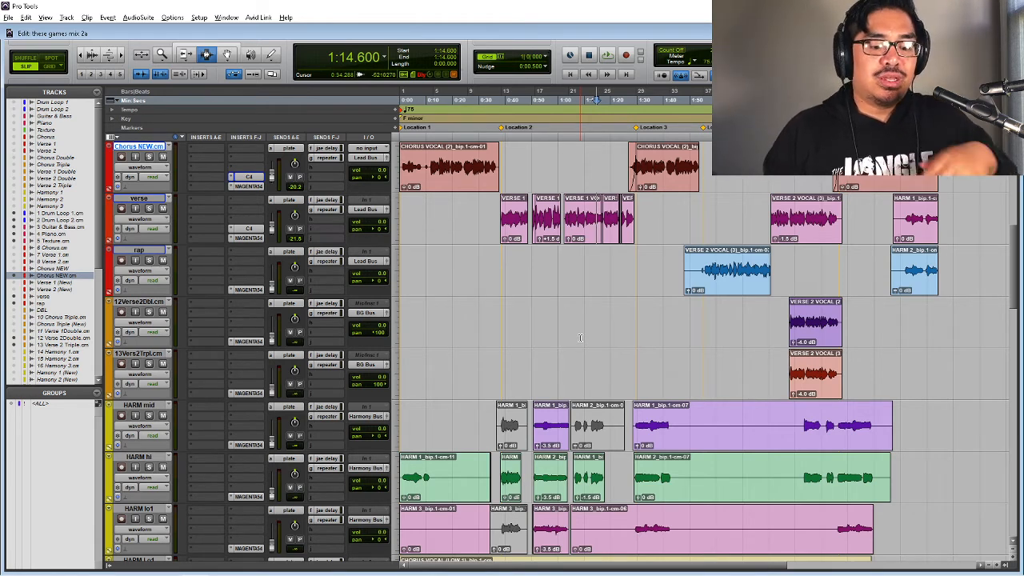
key(ctrl+bracketleft)
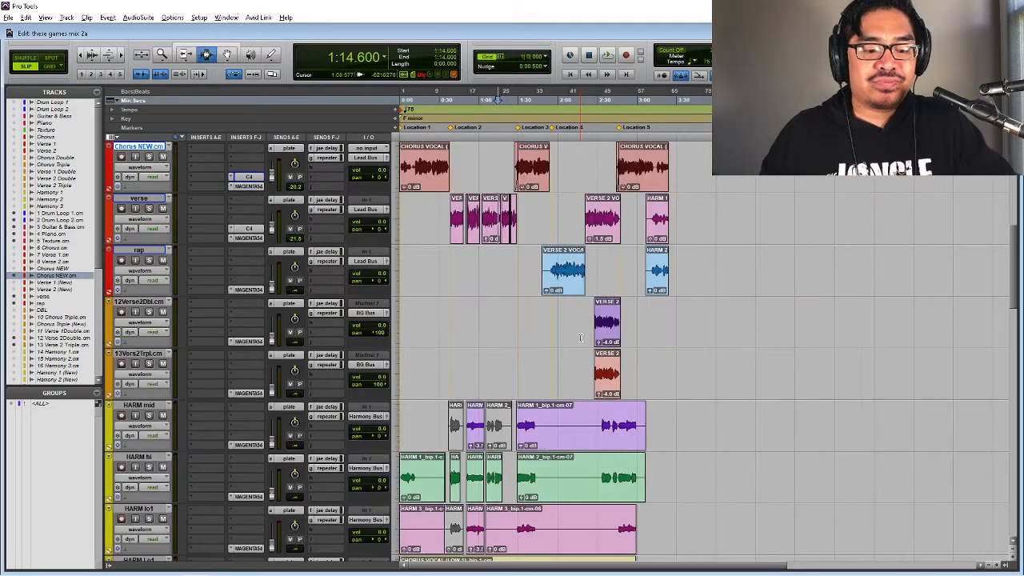
- Play the song from 0:38.400 while looking over the harmony and bus tracks, and play the rap section from 1:52.475
key(space)
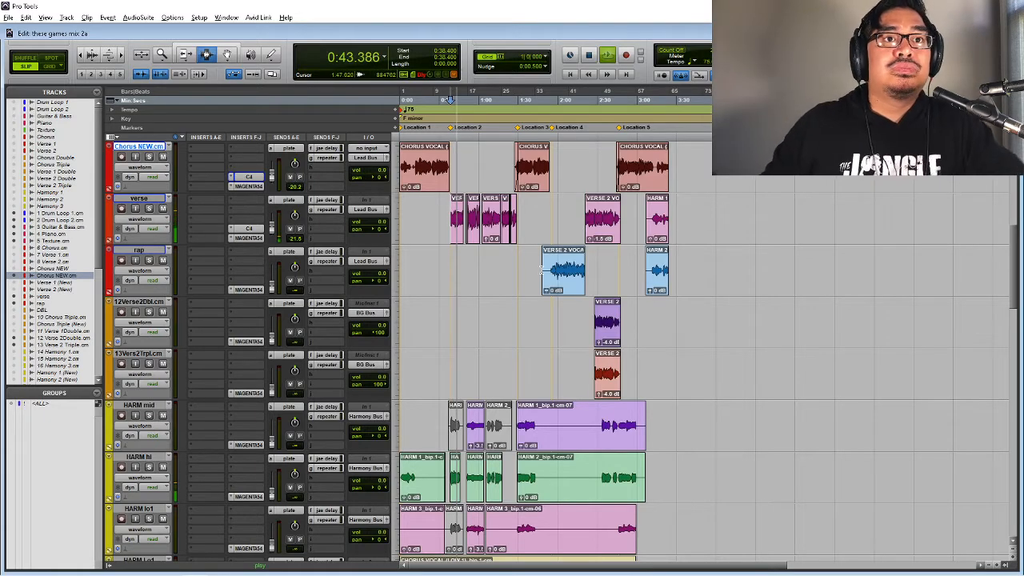
scroll(543, 268, down, 2)
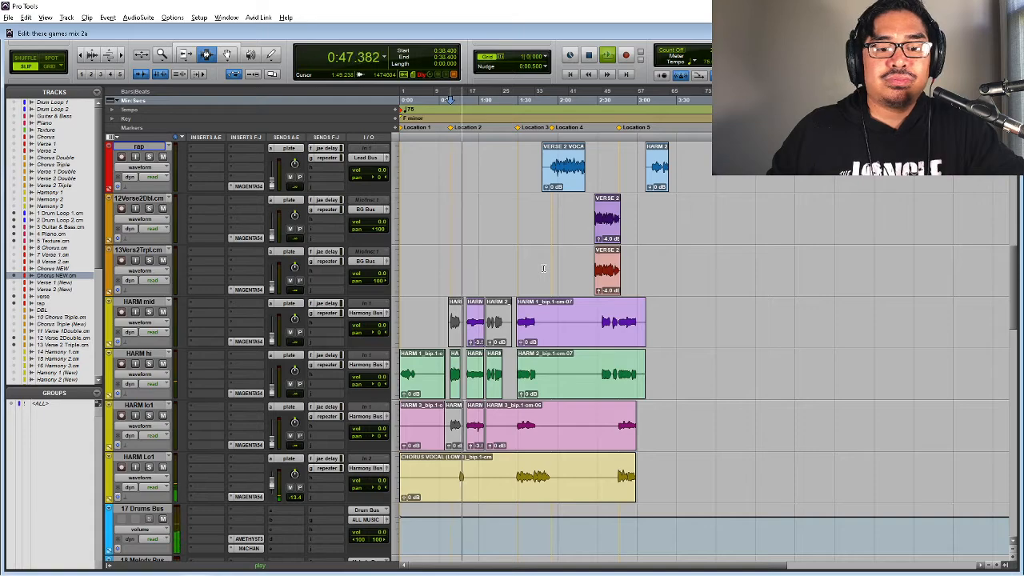
scroll(543, 268, down, 3)
scroll(543, 268, down, 4)
scroll(543, 268, up, 2)
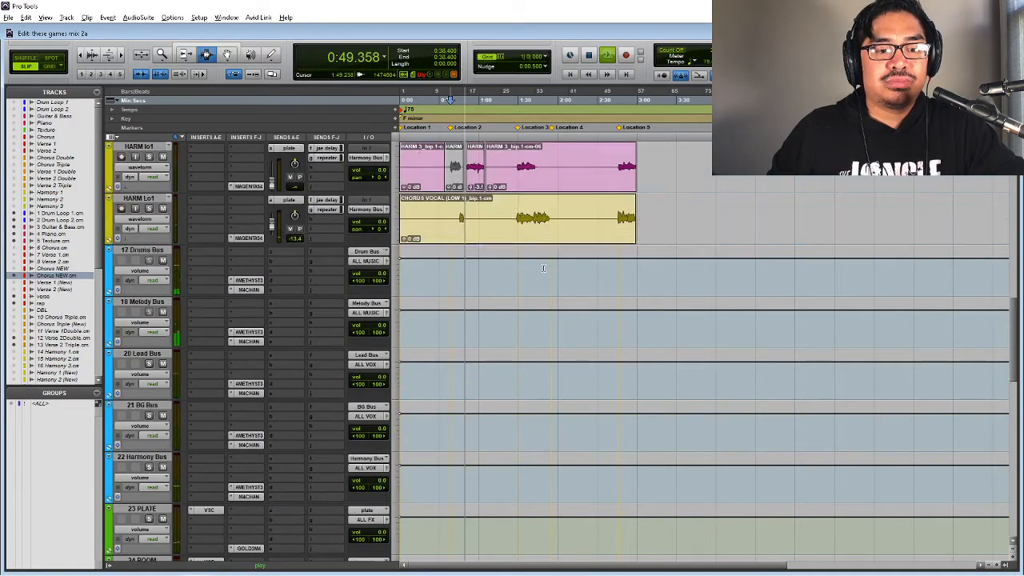
scroll(543, 268, up, 6)
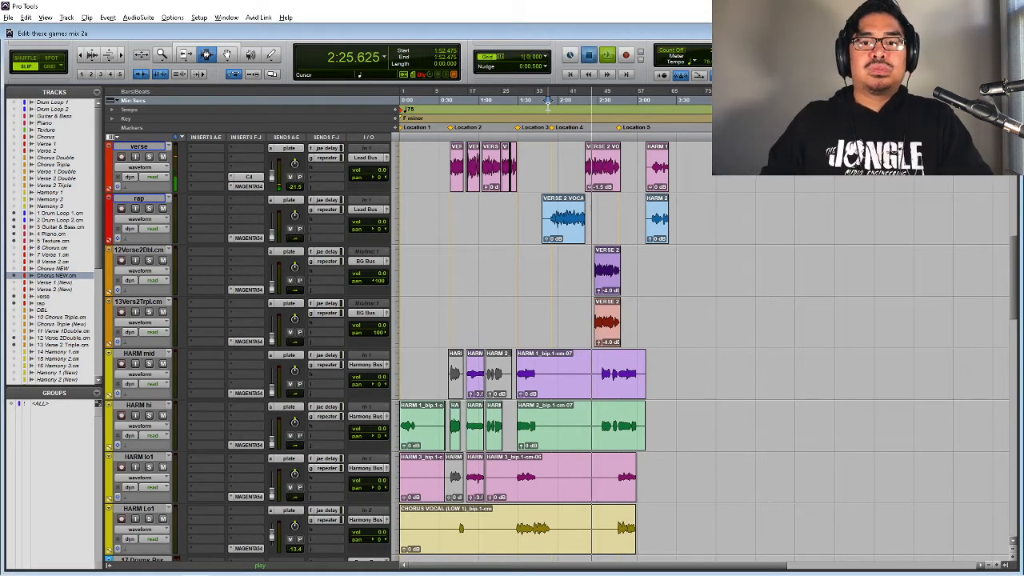
- Stop playback and look over the drum loop, melody and lead vocal tracks
click(552, 198)
scroll(552, 198, up, 4)
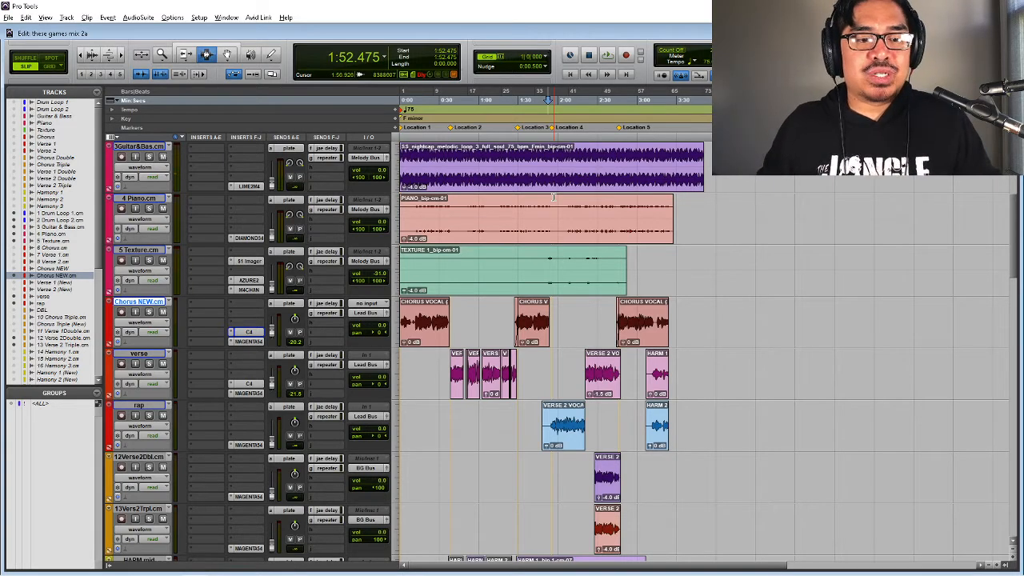
scroll(551, 198, down, 1)
scroll(552, 198, up, 3)
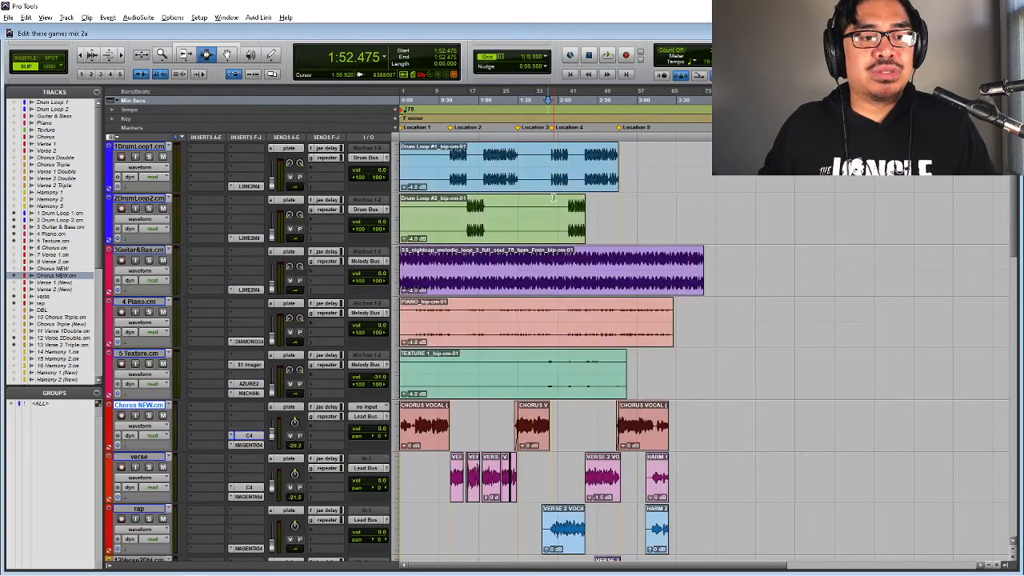
scroll(552, 198, down, 3)
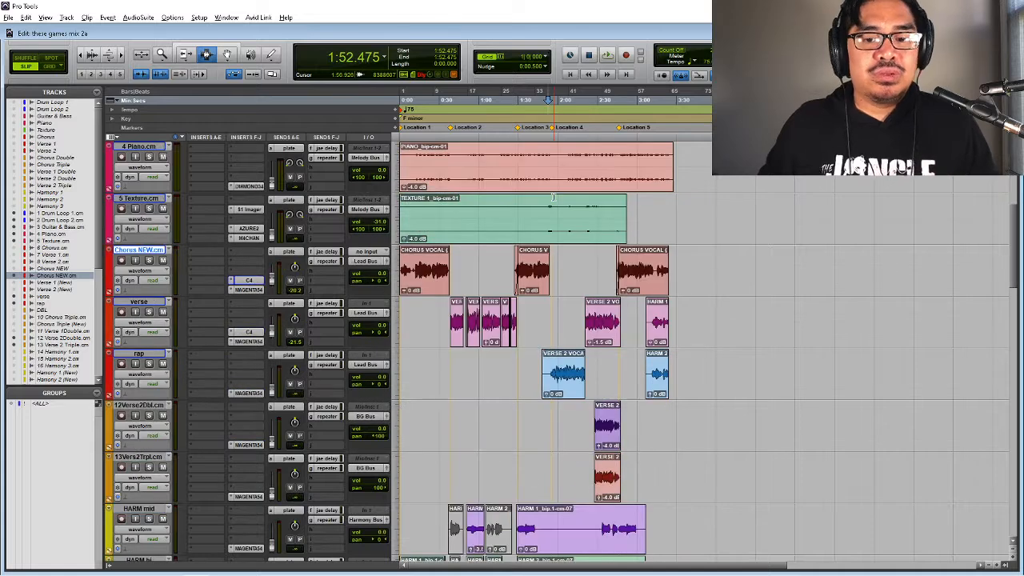
- Select the Texture track and turn on the display of track numbers
click(144, 198)
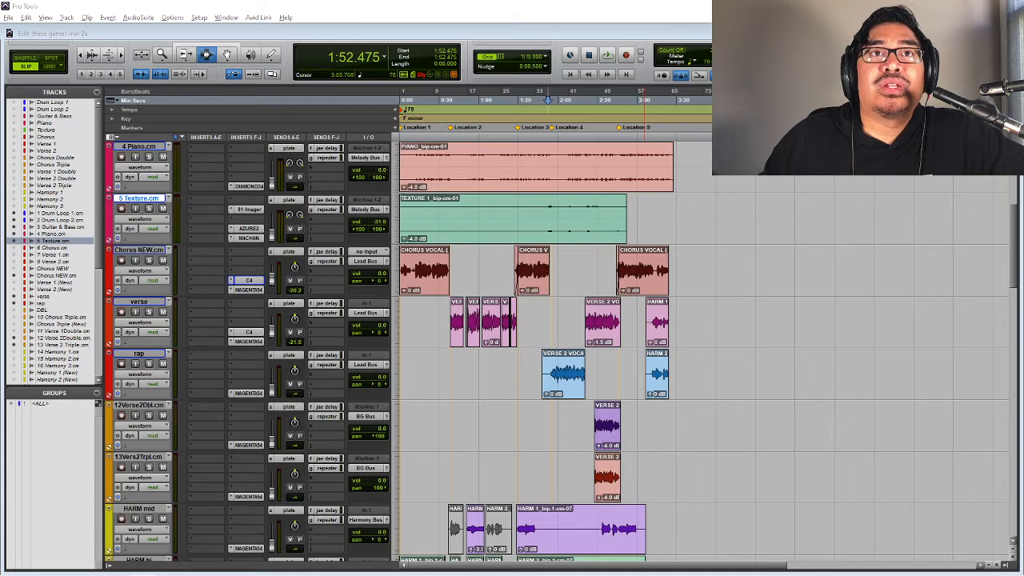
scroll(241, 326, up, 3)
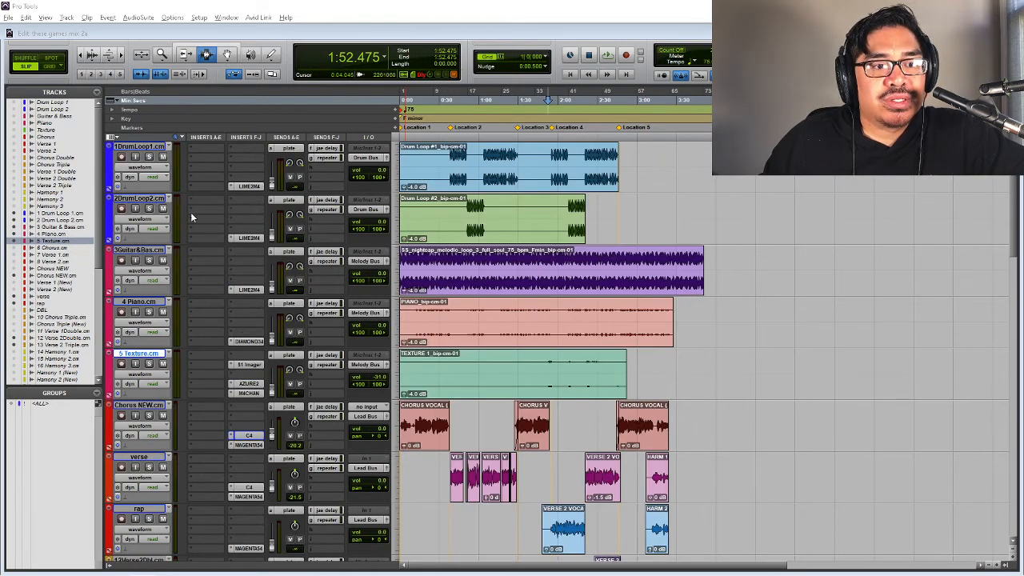
click(45, 17)
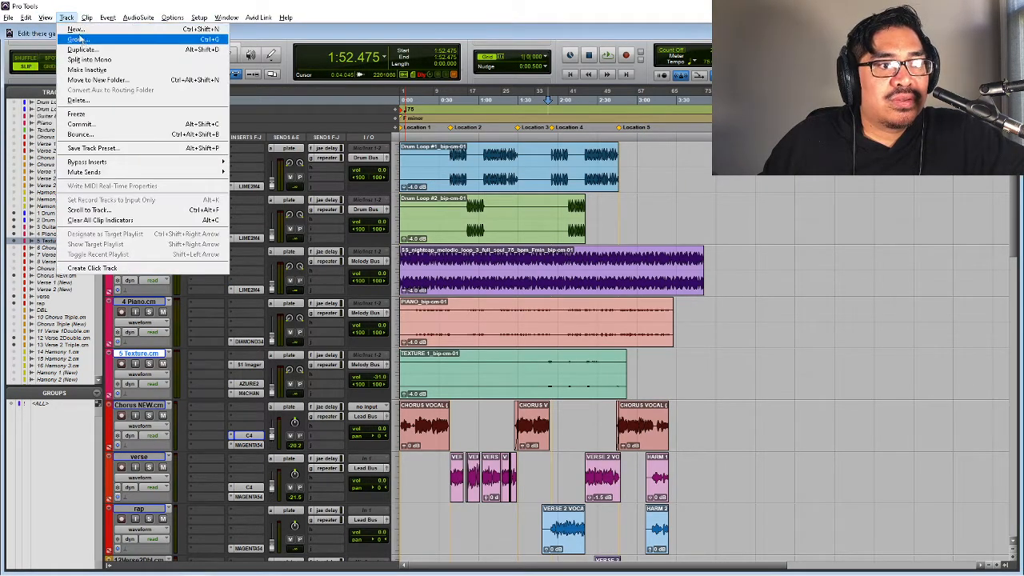
mouse_move(48, 32)
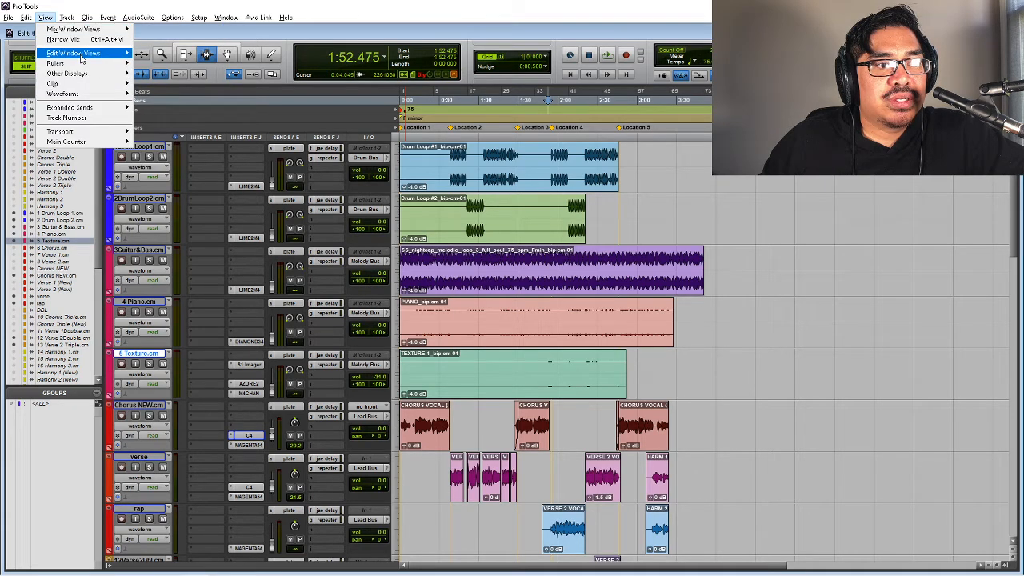
click(66, 118)
- Look over the numbered effects, master and bus tracks down to the PRINT track
scroll(288, 322, down, 6)
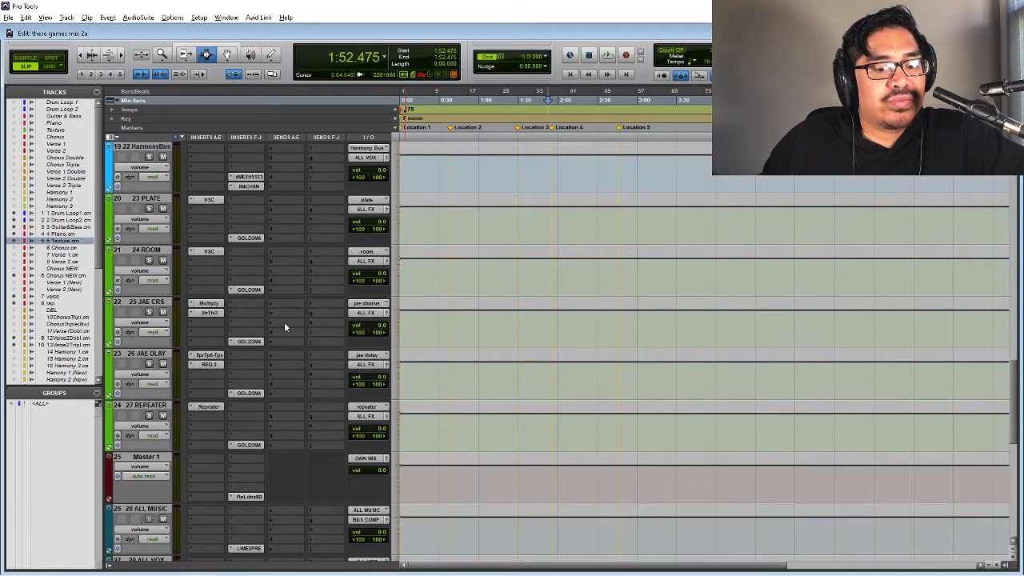
scroll(282, 323, down, 2)
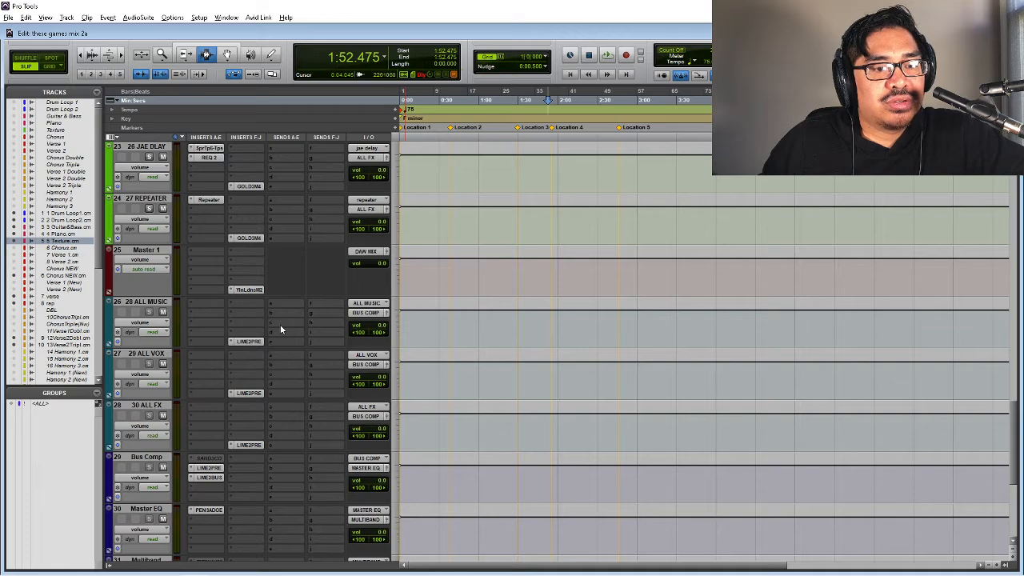
scroll(280, 328, up, 8)
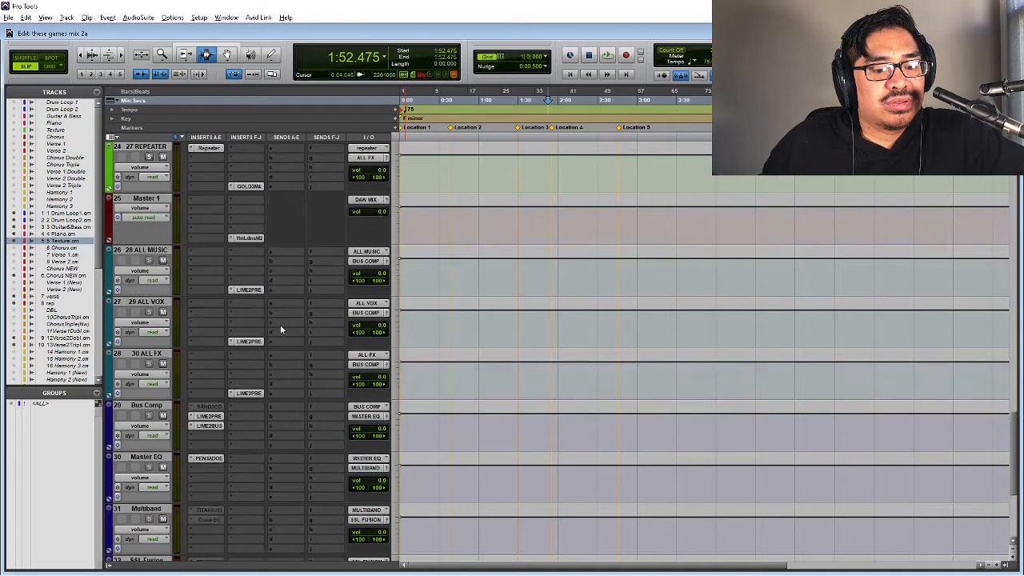
scroll(278, 327, down, 8)
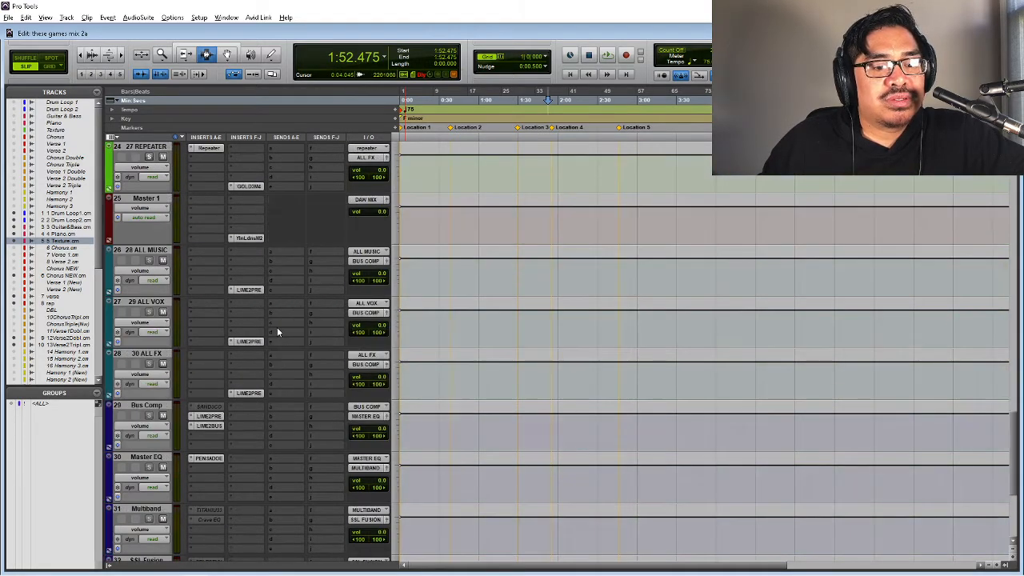
scroll(277, 330, down, 4)
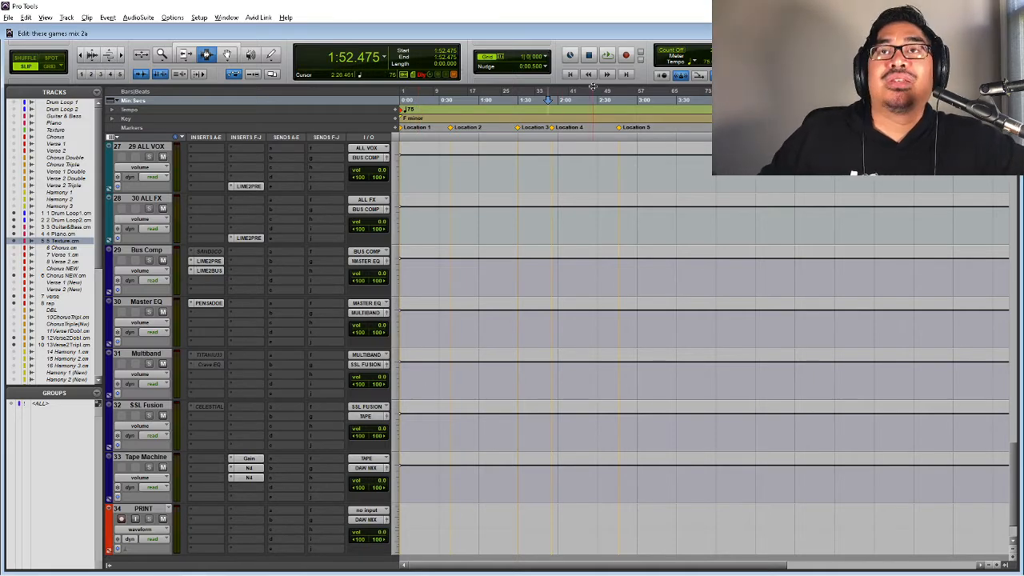
- Show the System Usage window and play from Location 3 at 1:29.600 to check the processing load
click(225, 17)
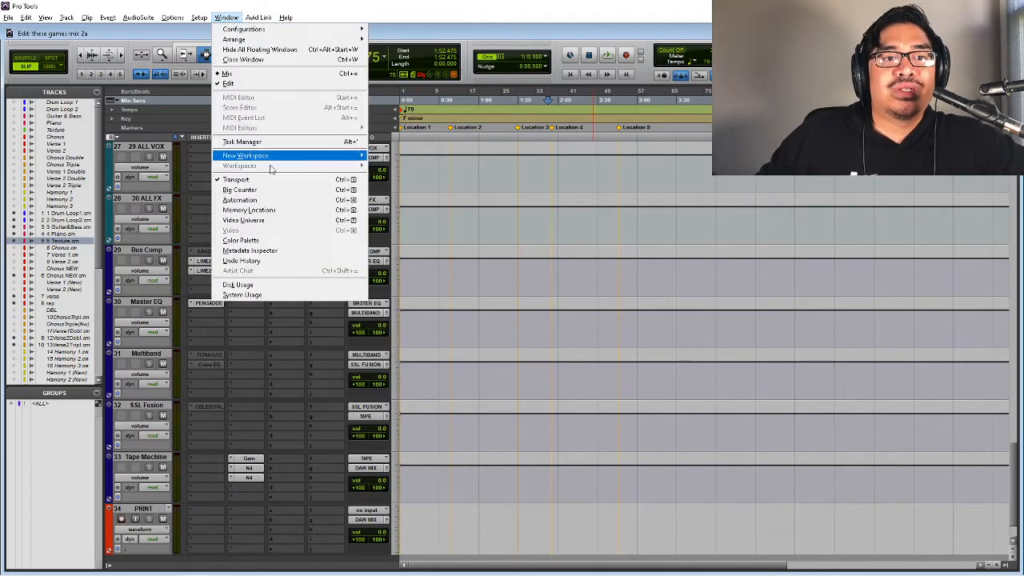
click(243, 295)
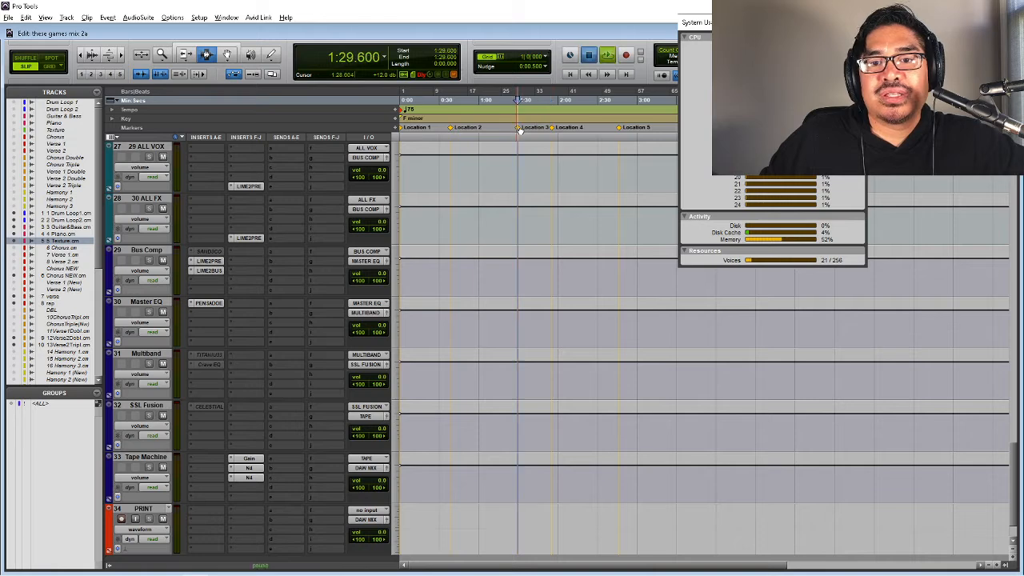
key(space)
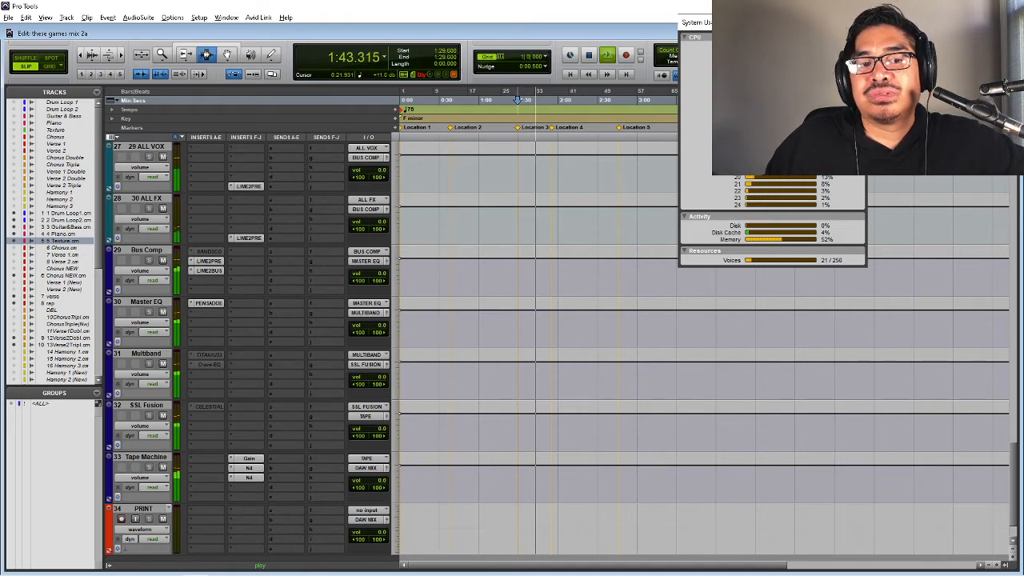
- Close the System Usage window and switch to the Windows Task Manager's Performance view to check the CPU load
click(858, 22)
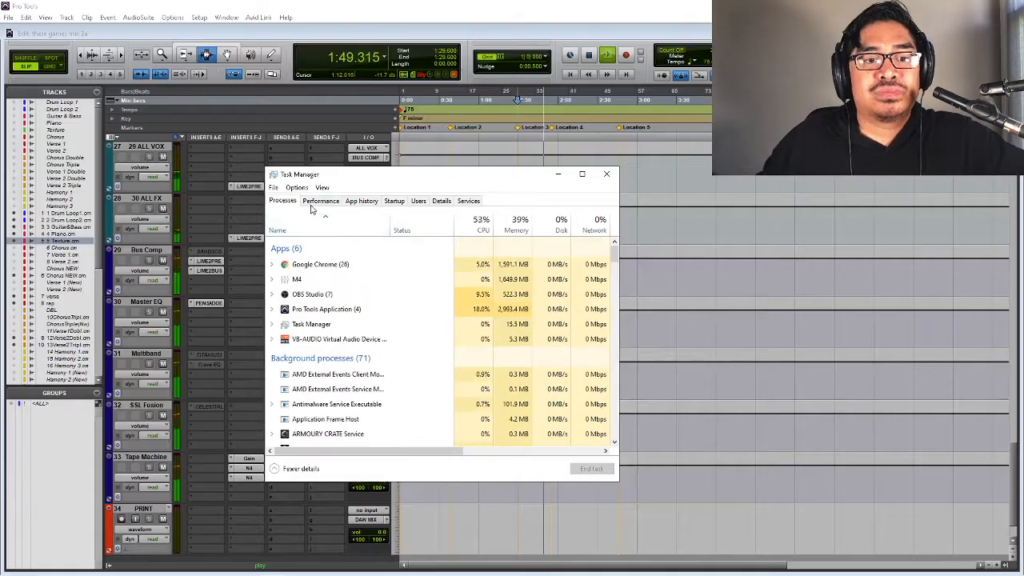
click(320, 201)
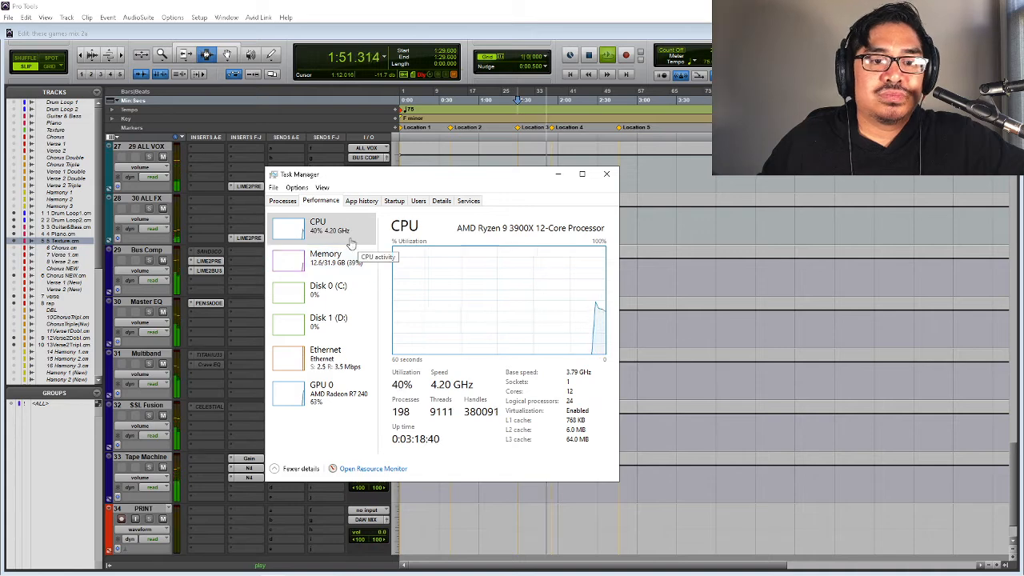
- Return to Pro Tools, stop playback and bring Task Manager back up to check the CPU load at idle
click(477, 47)
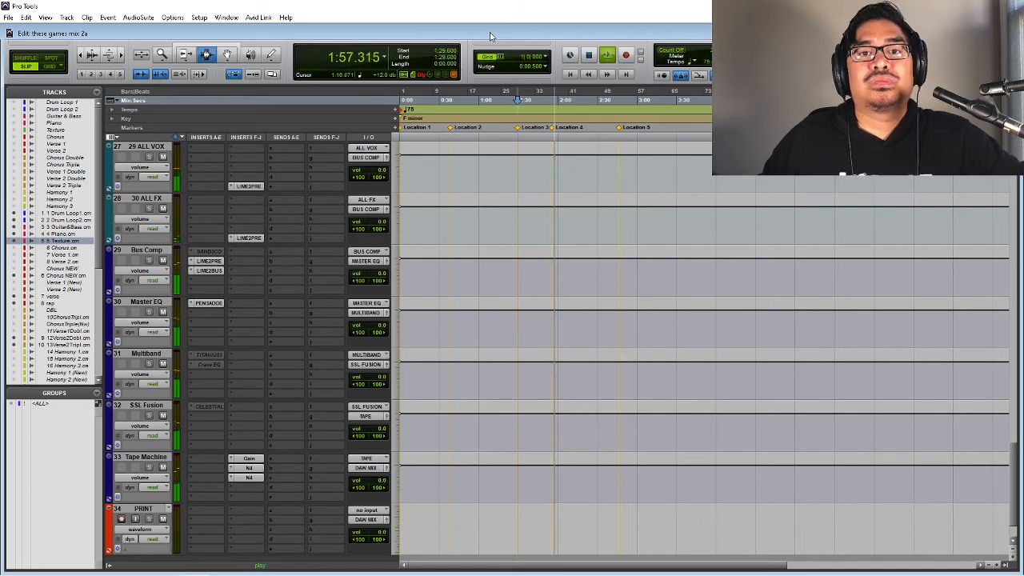
key(space)
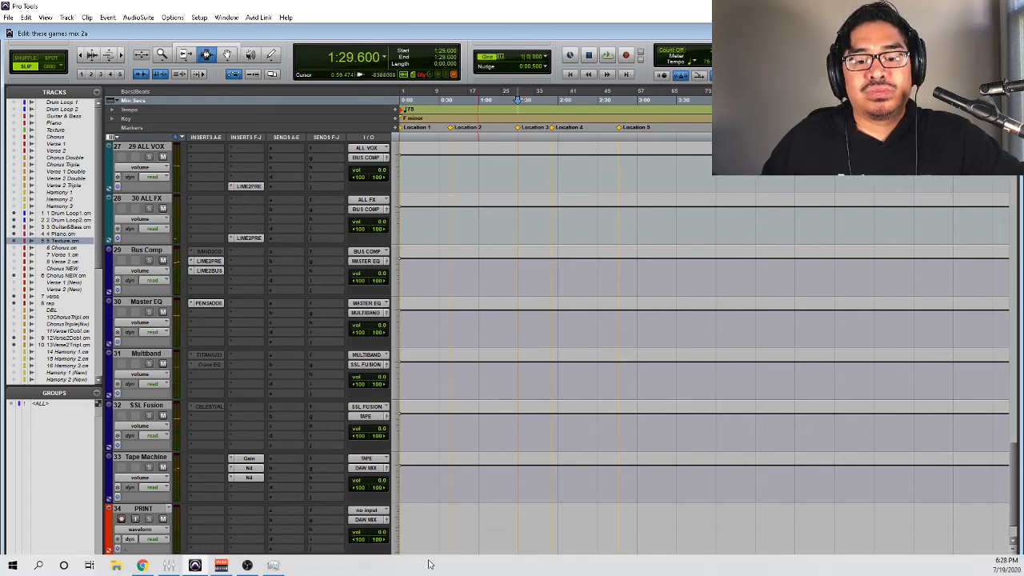
click(273, 564)
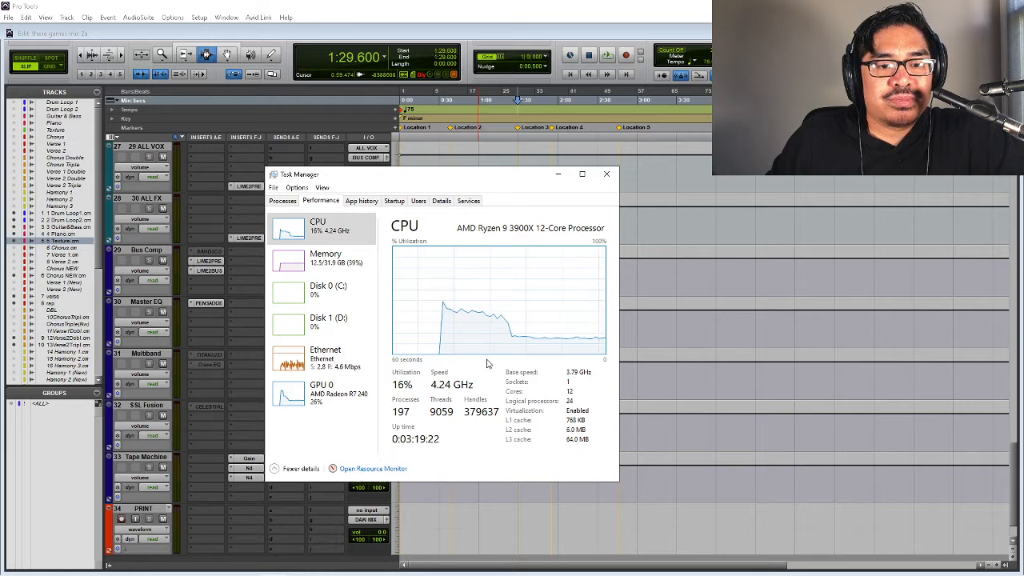
- Compare the Memory and CPU usage graphs in Task Manager's Performance view while playback is stopped
click(356, 261)
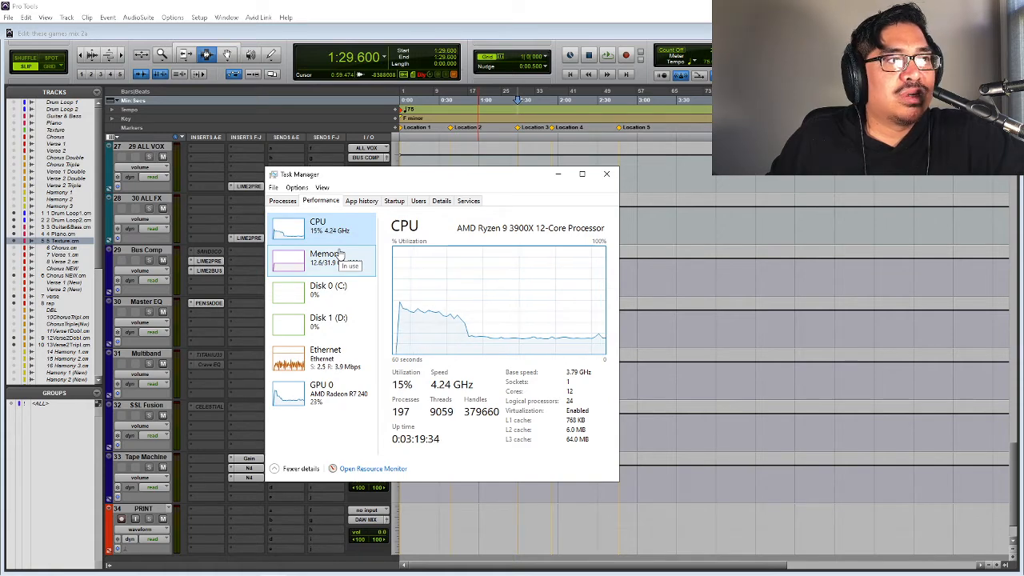
click(336, 263)
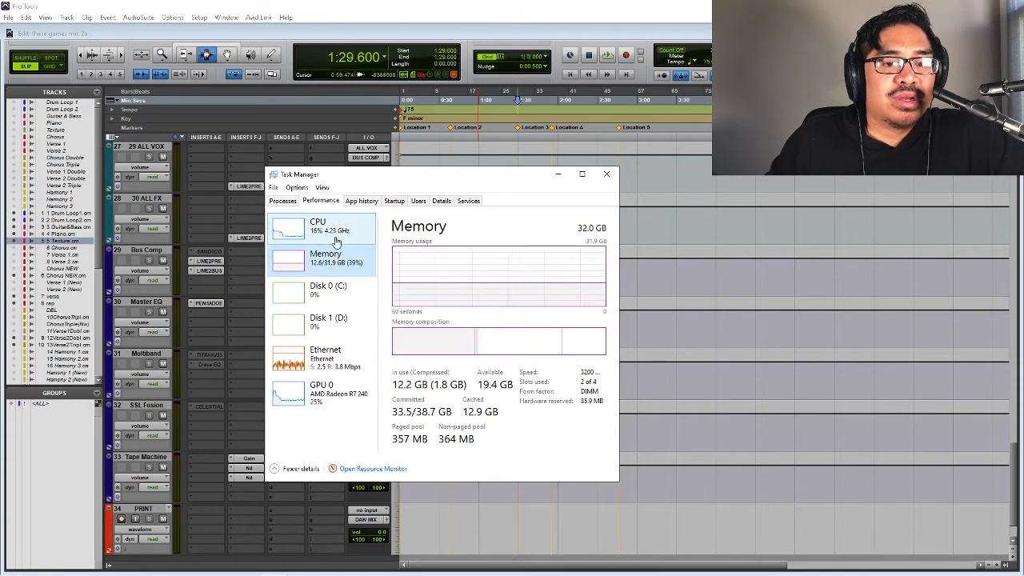
click(334, 238)
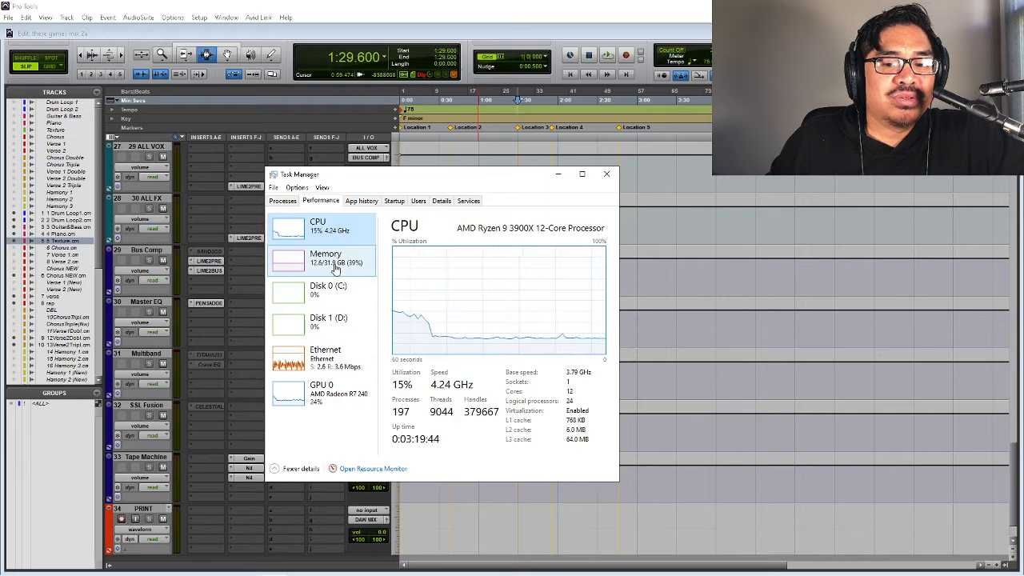
click(331, 256)
click(328, 231)
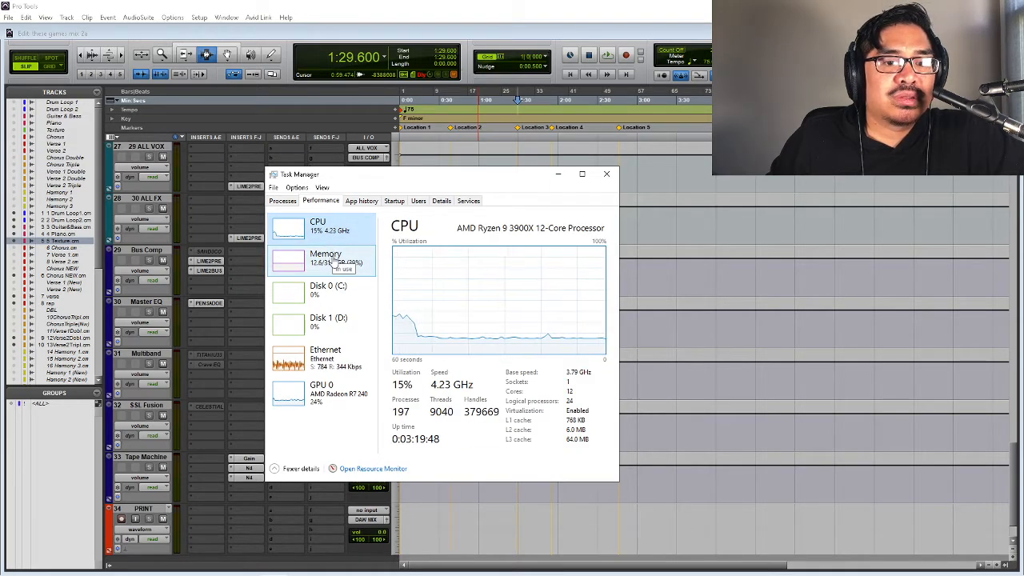
click(332, 262)
key(Up)
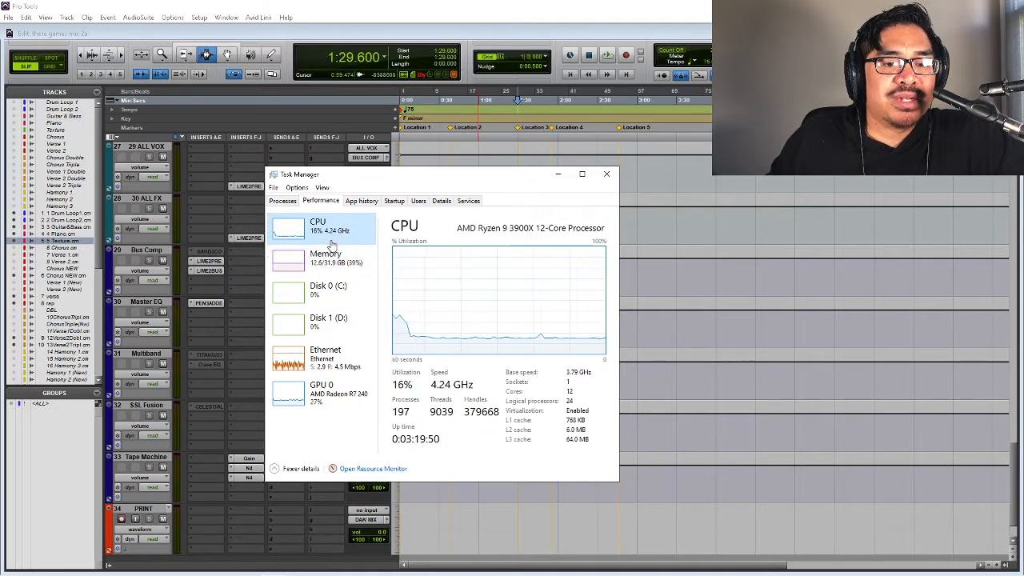
click(332, 264)
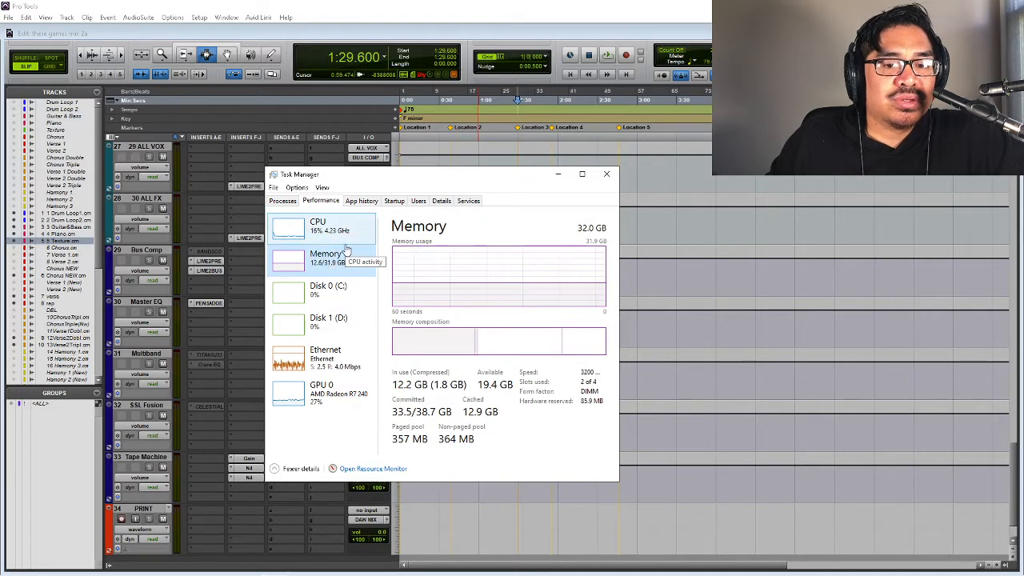
click(343, 232)
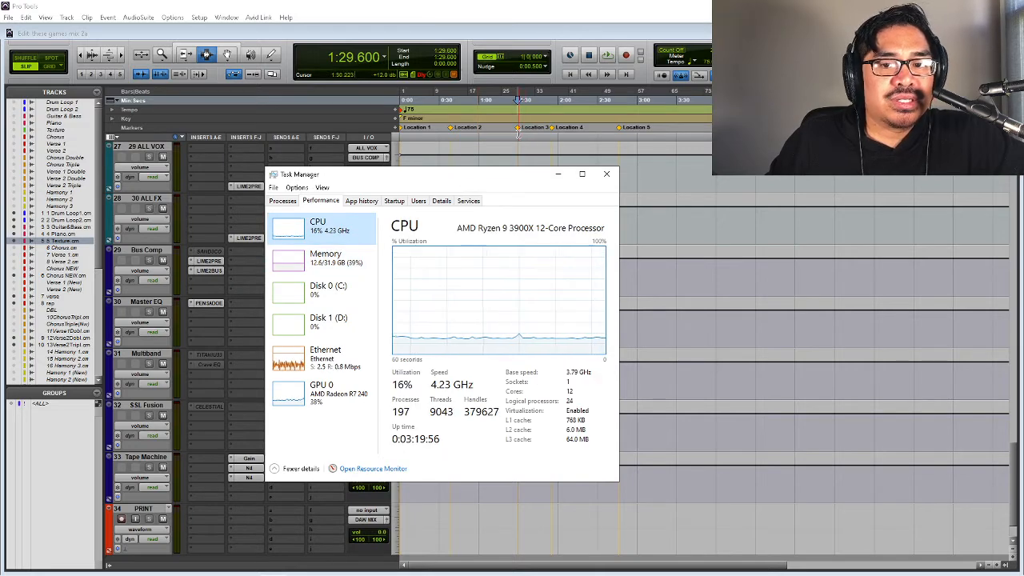
- Play the session from 1:29.600 while checking the CPU load in Task Manager, minimize Task Manager and stop playback
click(520, 59)
key(space)
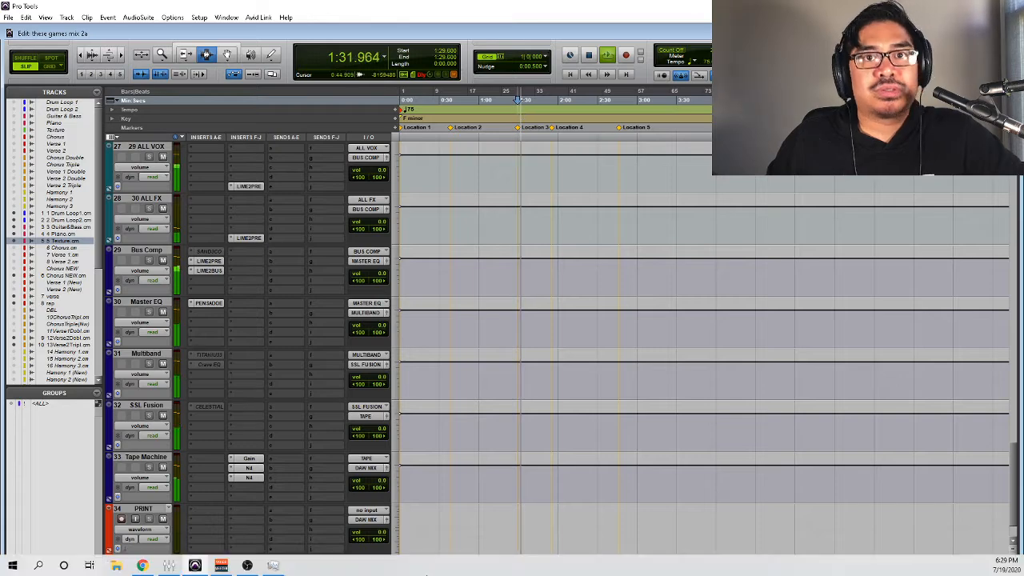
click(272, 565)
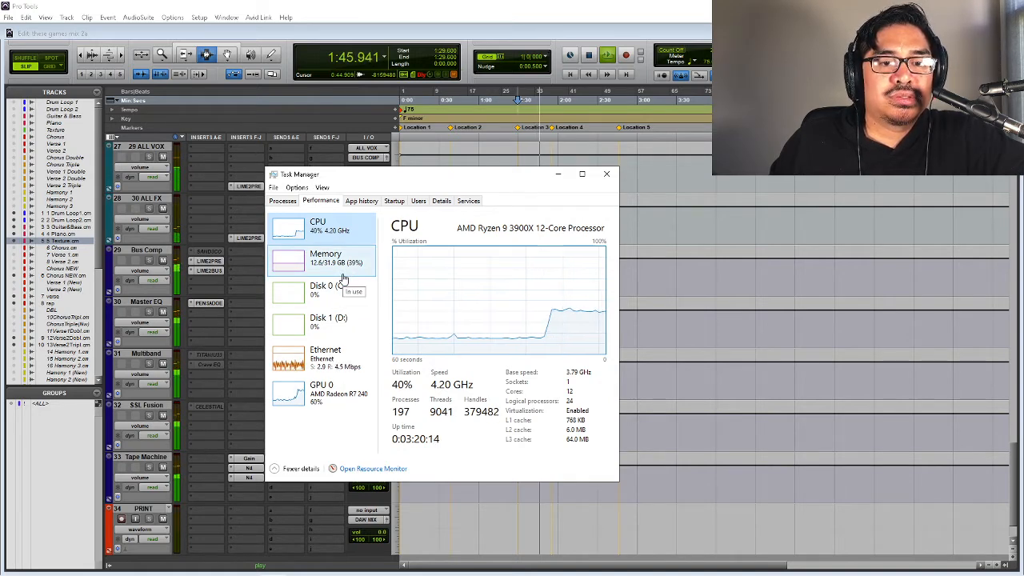
click(558, 175)
key(space)
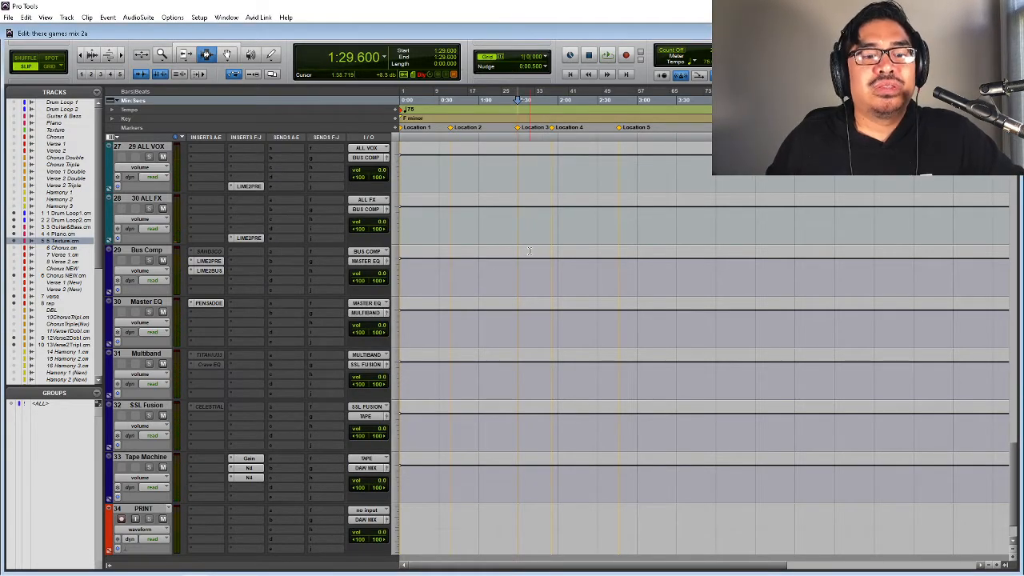
- Look over the music, vocal and harmony tracks and move the edit cursor to Location 2 at 0:38.400
click(528, 248)
scroll(529, 250, up, 5)
scroll(528, 250, up, 8)
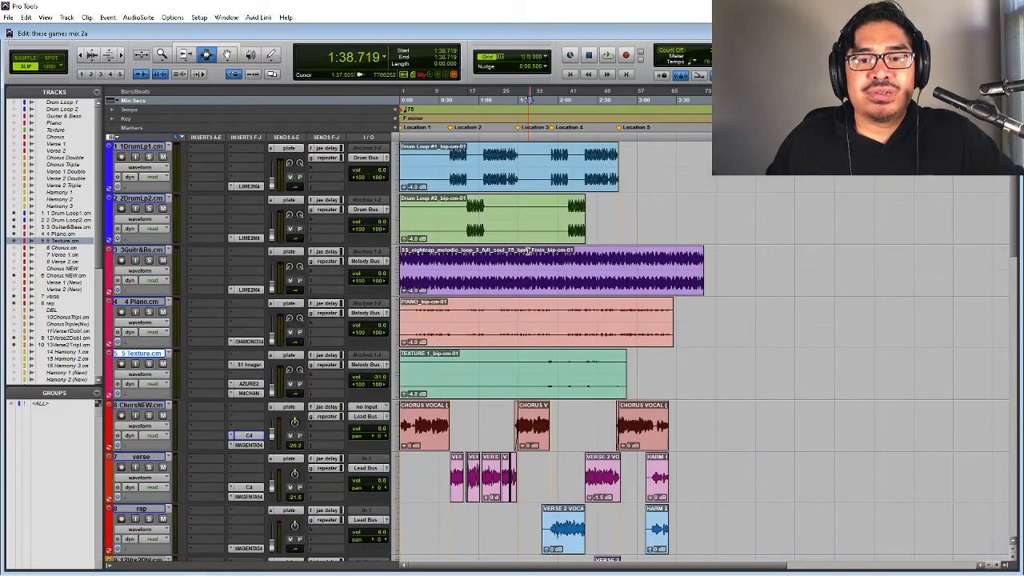
scroll(528, 251, down, 5)
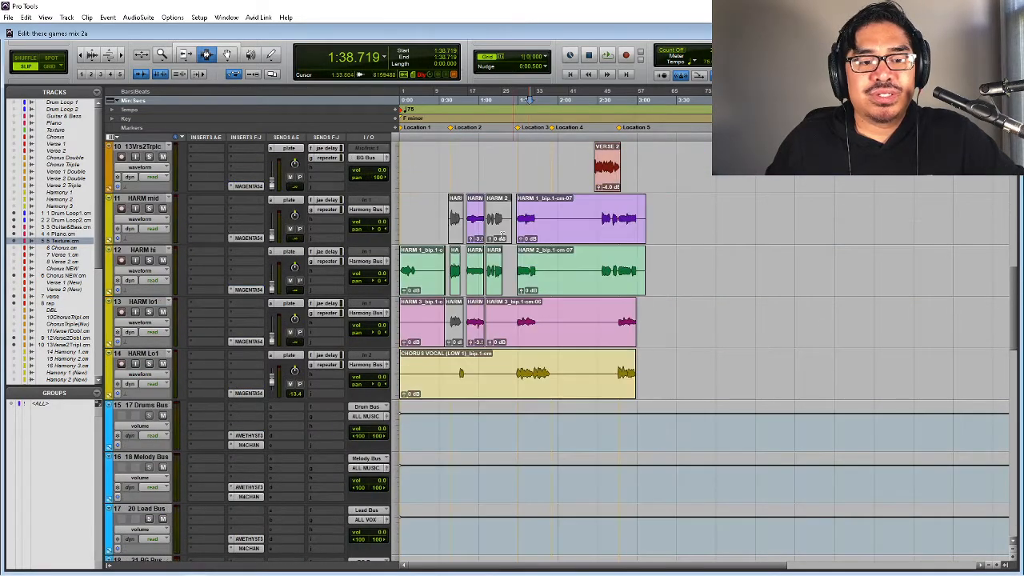
click(453, 128)
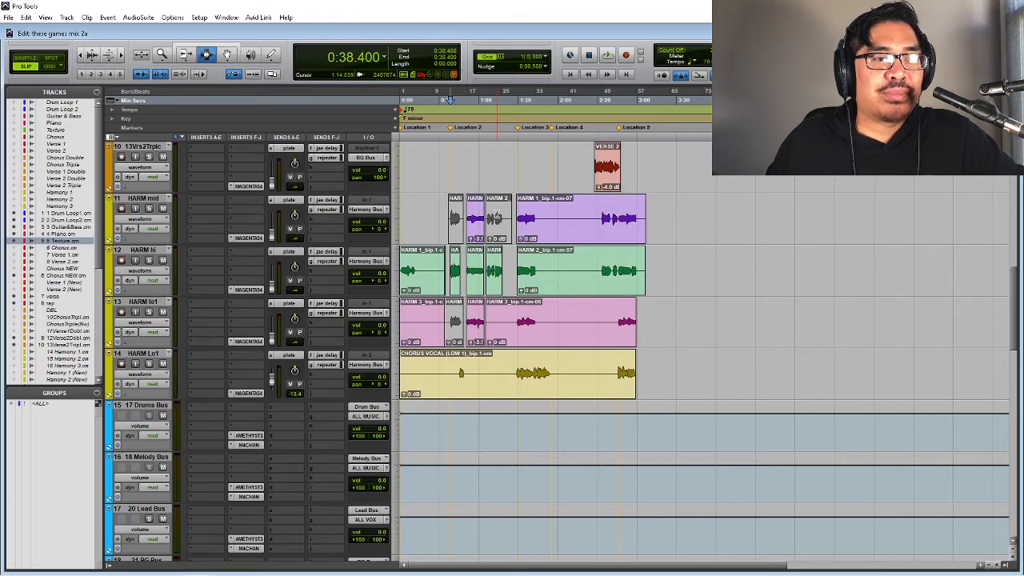
scroll(497, 216, down, 1)
scroll(499, 240, up, 2)
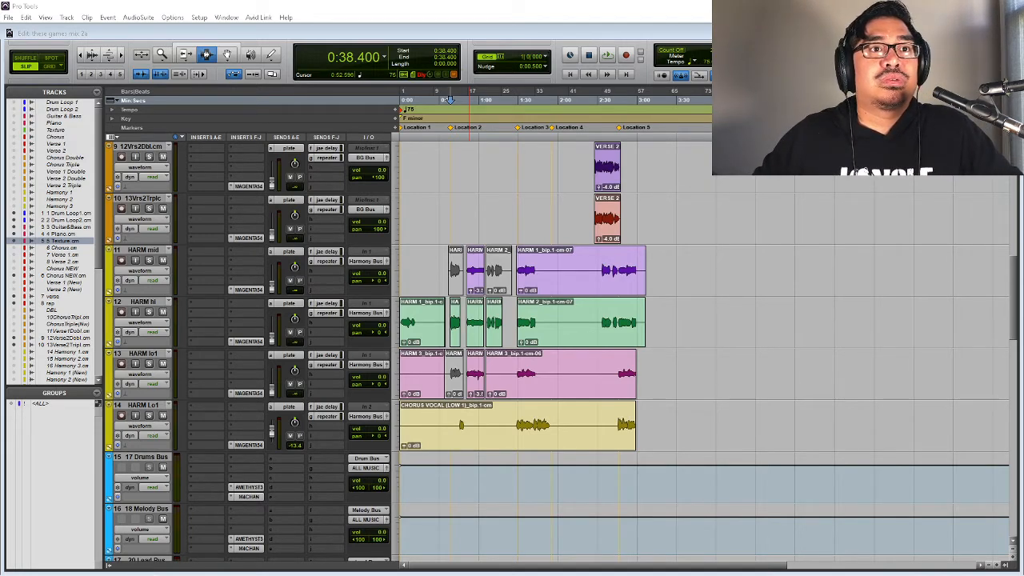
- Look over the bus, effects and master tracks down to the PRINT track and return to the vocal tracks
key(alt+Tab)
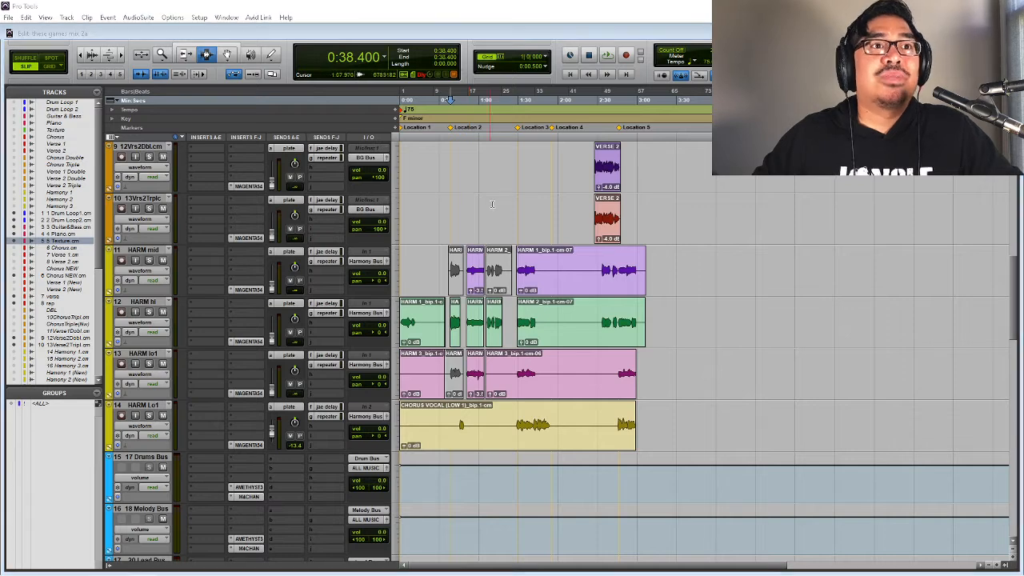
scroll(171, 272, down, 15)
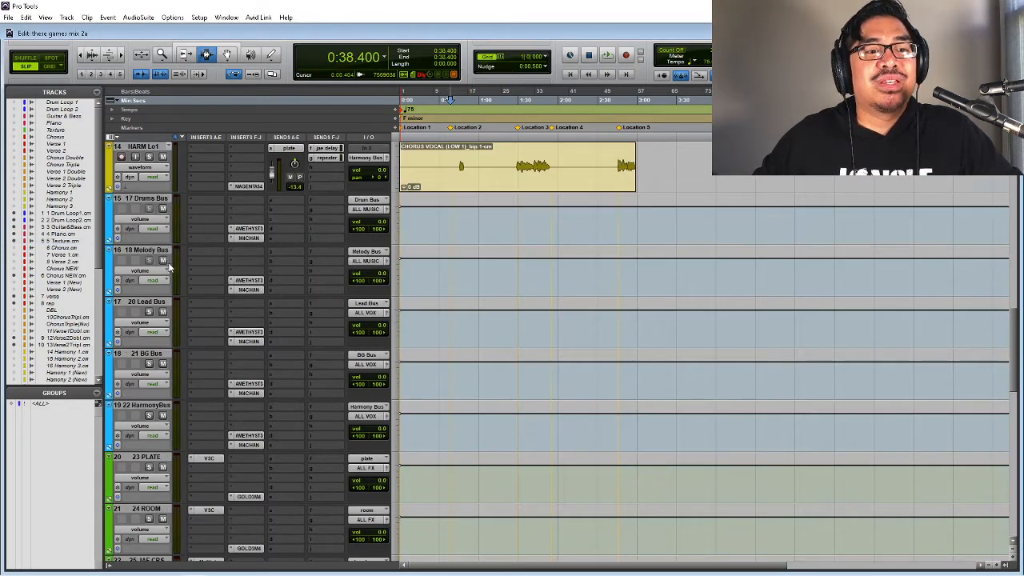
scroll(176, 326, down, 4)
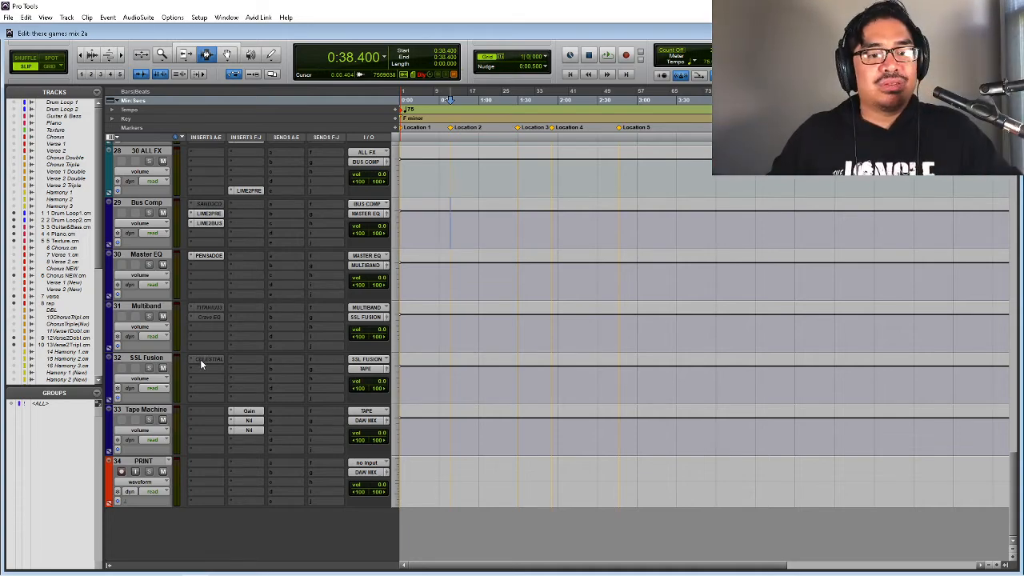
scroll(200, 359, up, 4)
scroll(200, 365, up, 12)
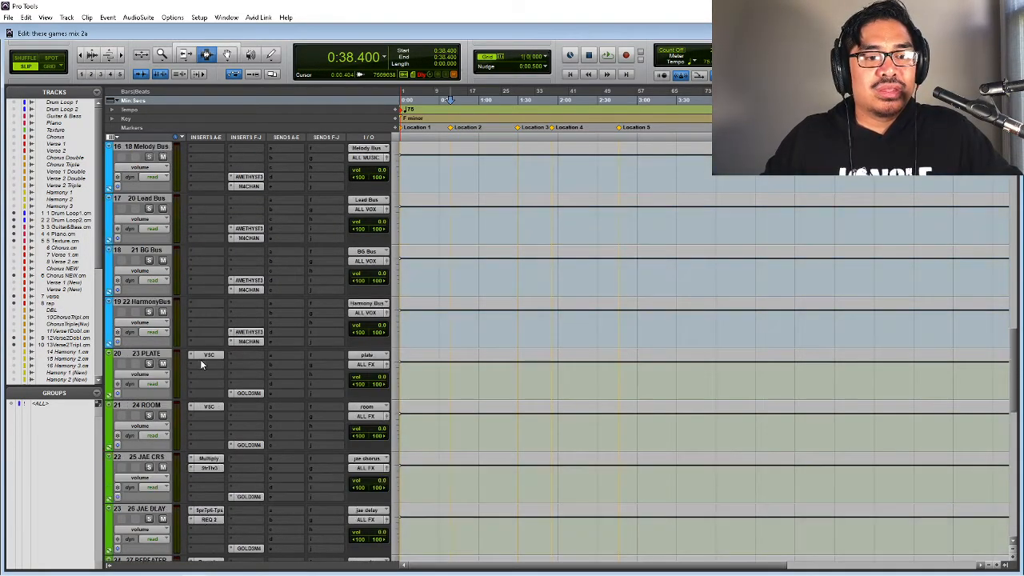
scroll(201, 364, up, 5)
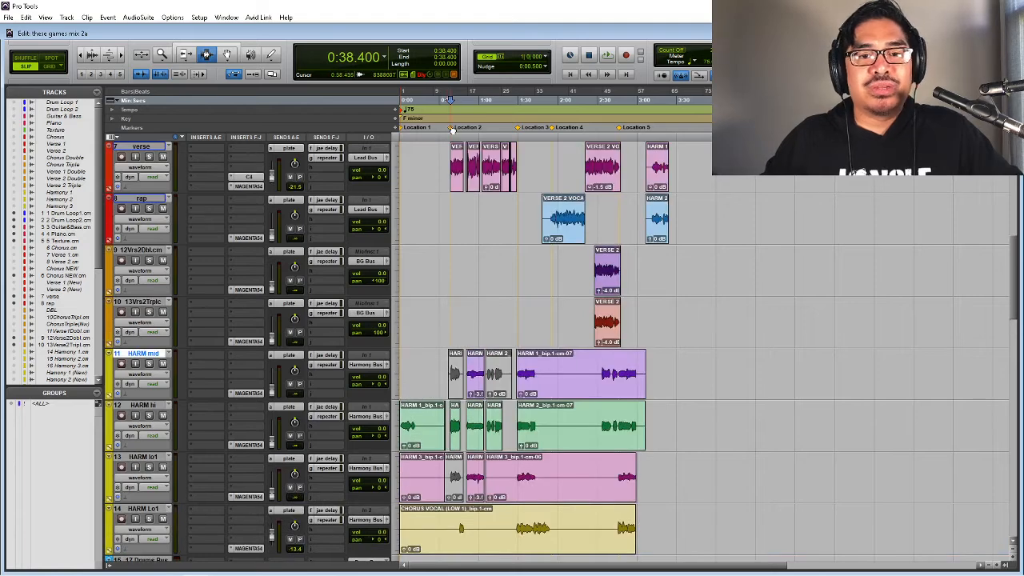
- Play the session from Location 2 while looking over the music, vocal and harmony tracks, and stop playback
key(space)
scroll(499, 286, up, 5)
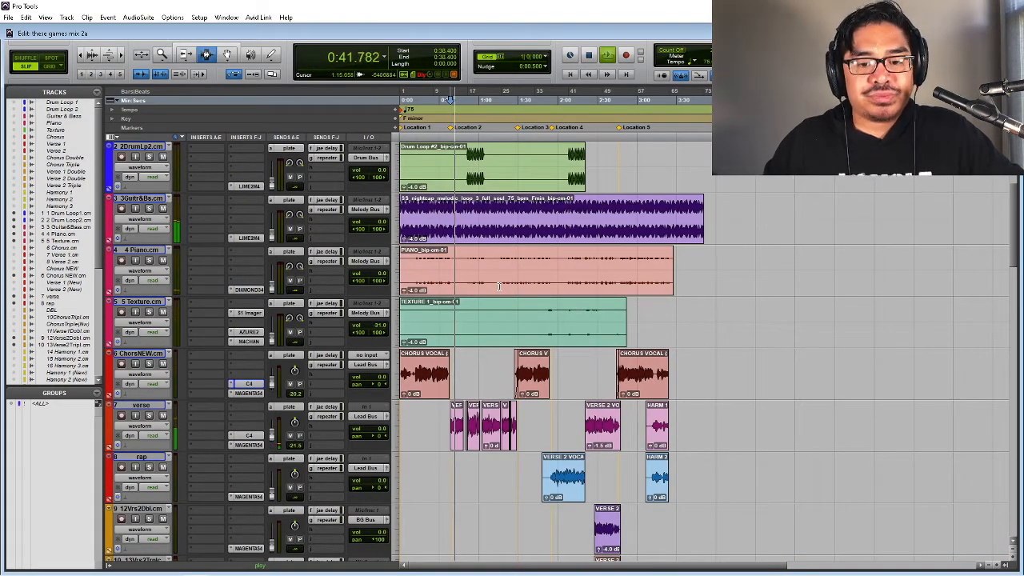
scroll(499, 285, down, 3)
scroll(499, 286, down, 3)
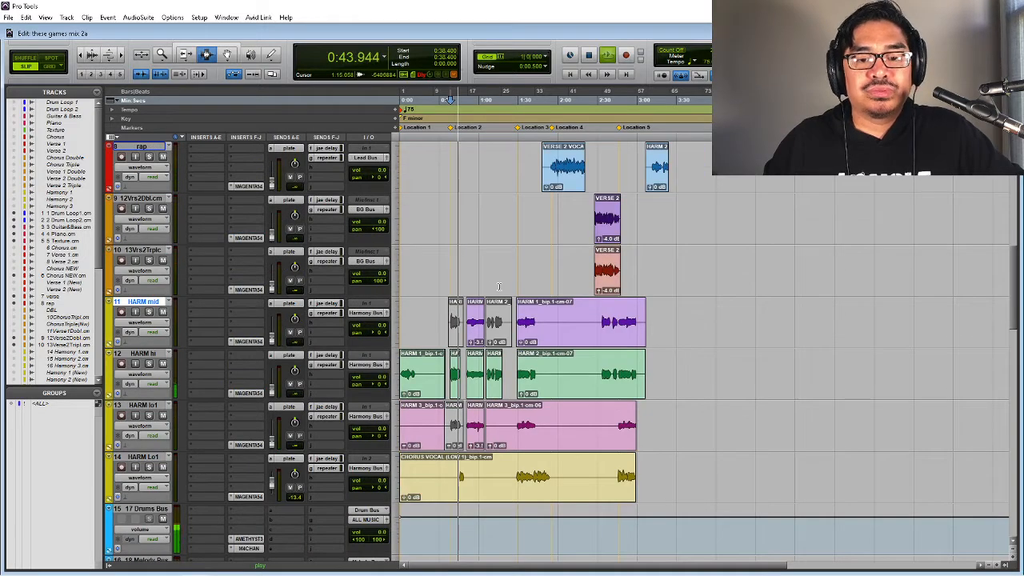
key(space)
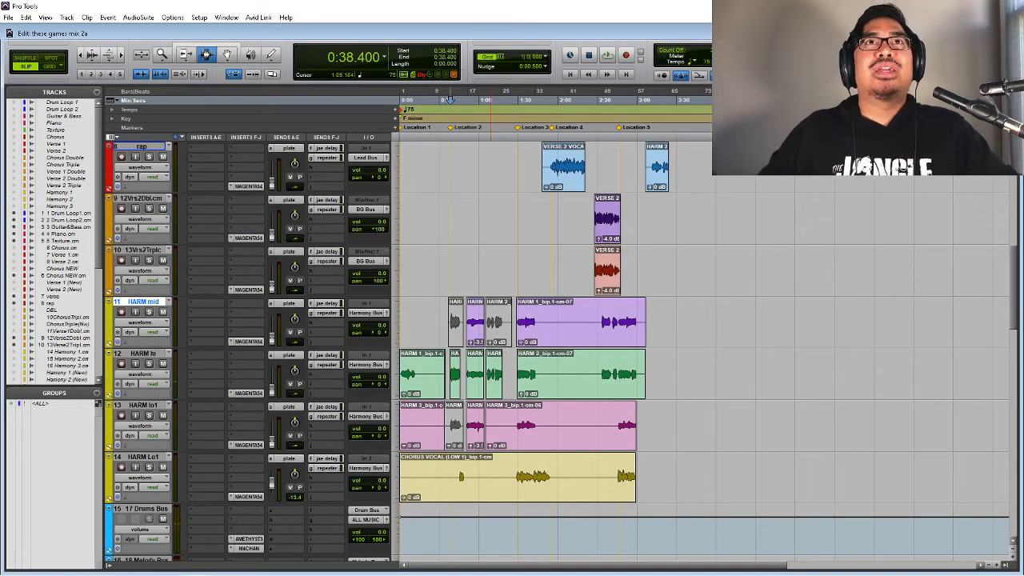
key(alt+Tab)
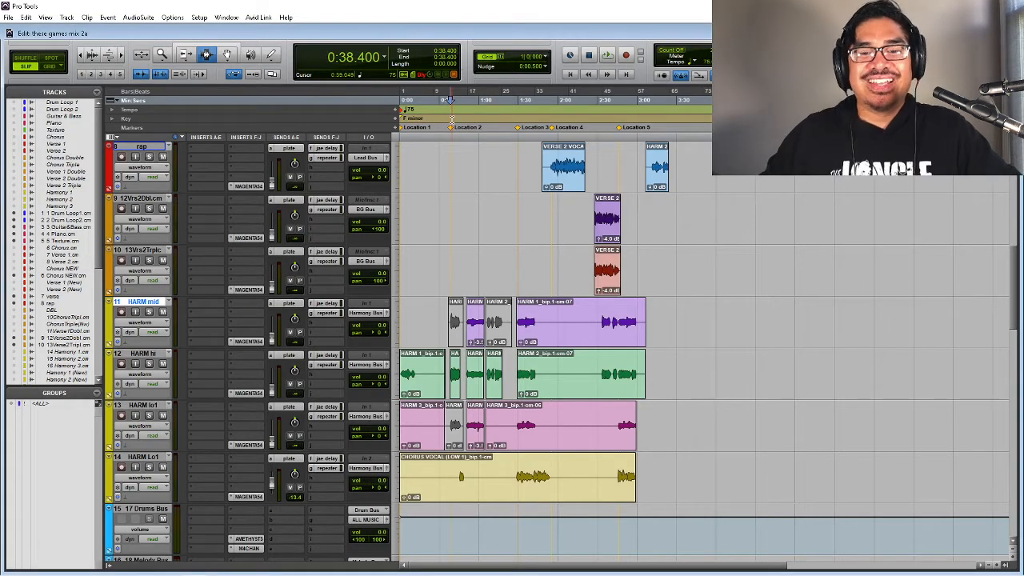
- Play the session from the beginning and trim the end of the first HARM hi clip back to 0:12.137
key(Return)
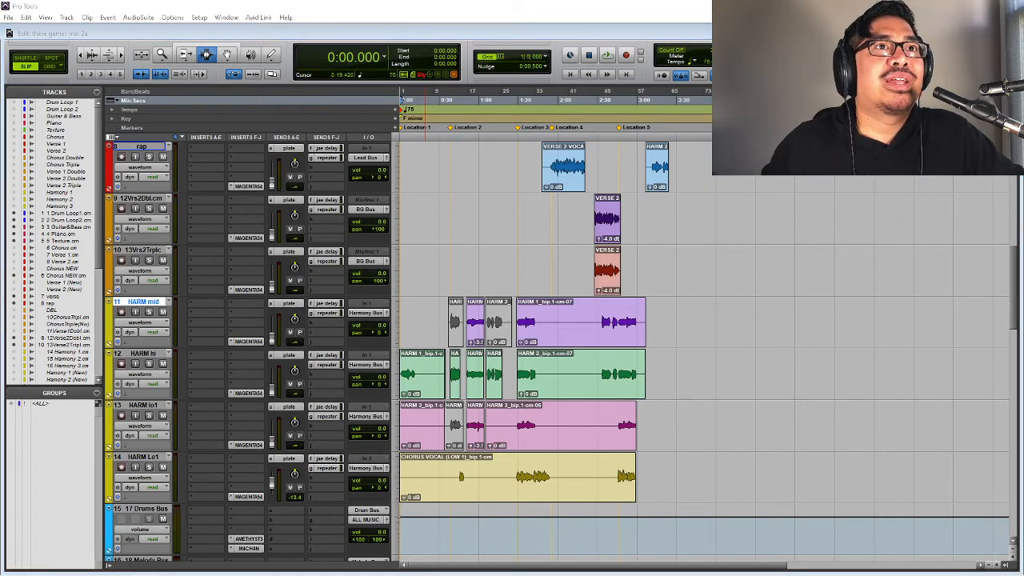
click(392, 31)
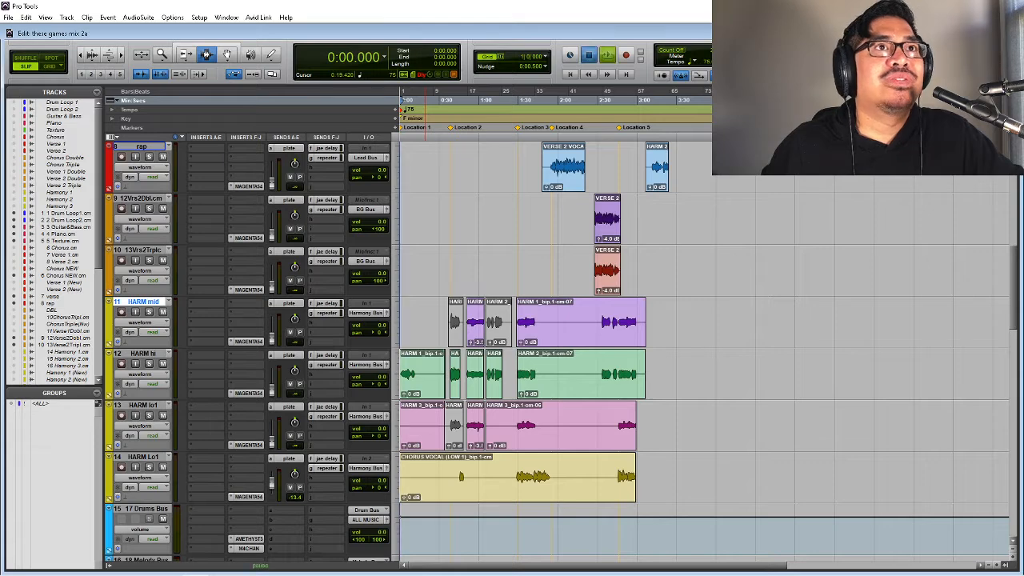
key(space)
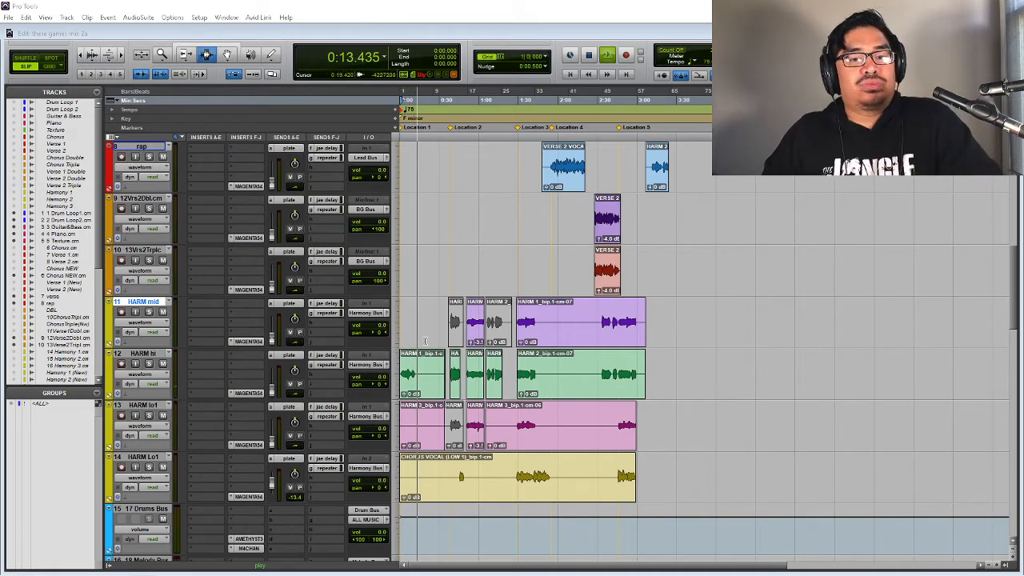
click(416, 380)
key(s)
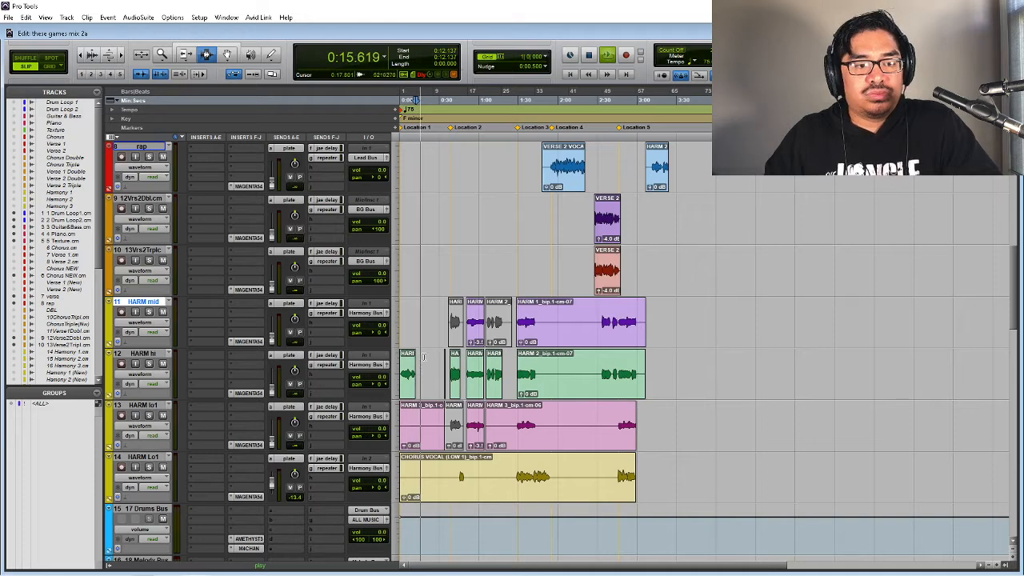
- Examine the first chorus vocal around 0:11.277 and the harmony clips during playback, stop it and return to the first tracks
scroll(472, 328, up, 3)
scroll(516, 272, up, 4)
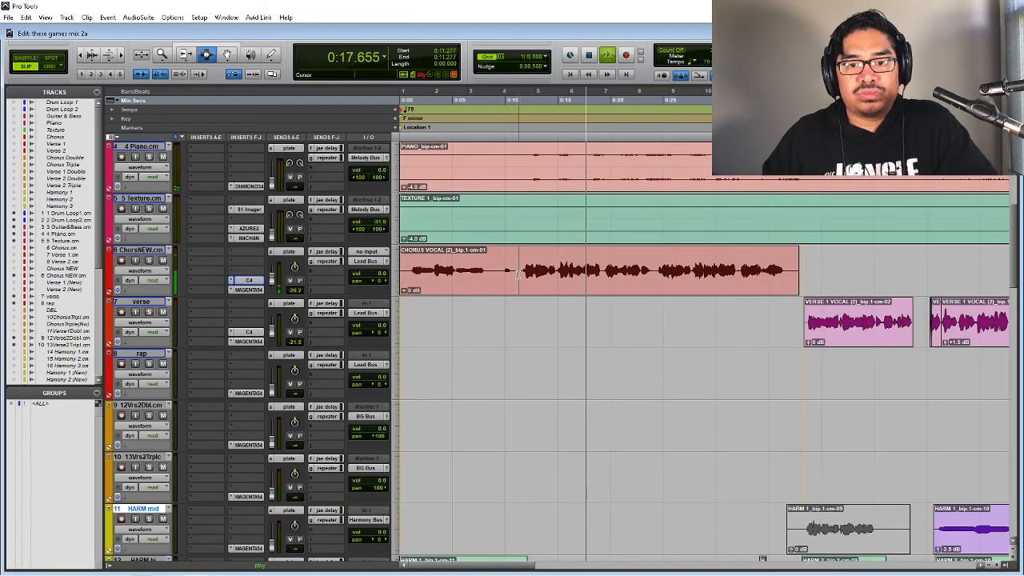
scroll(560, 275, up, 3)
scroll(595, 277, down, 5)
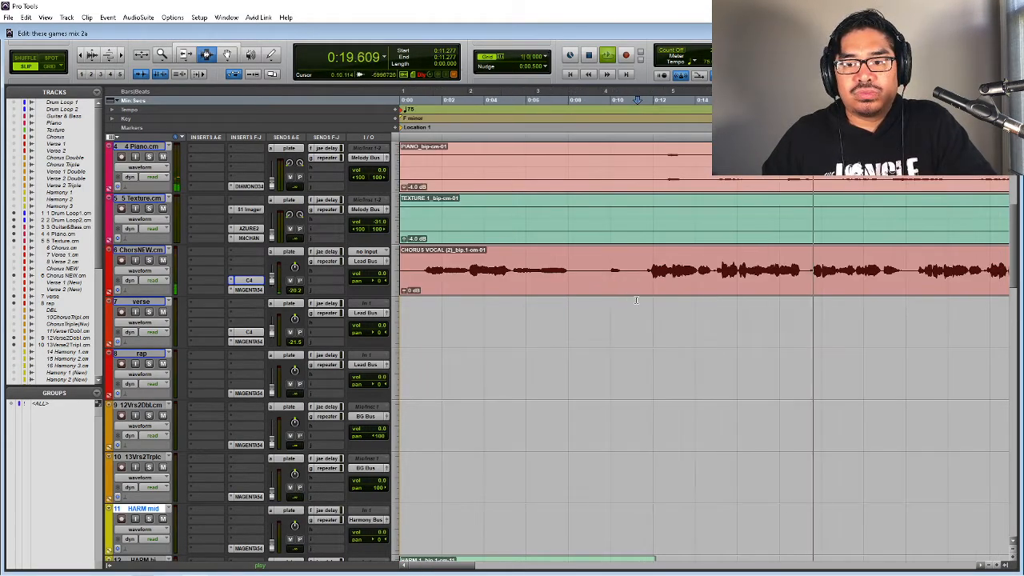
scroll(532, 312, down, 3)
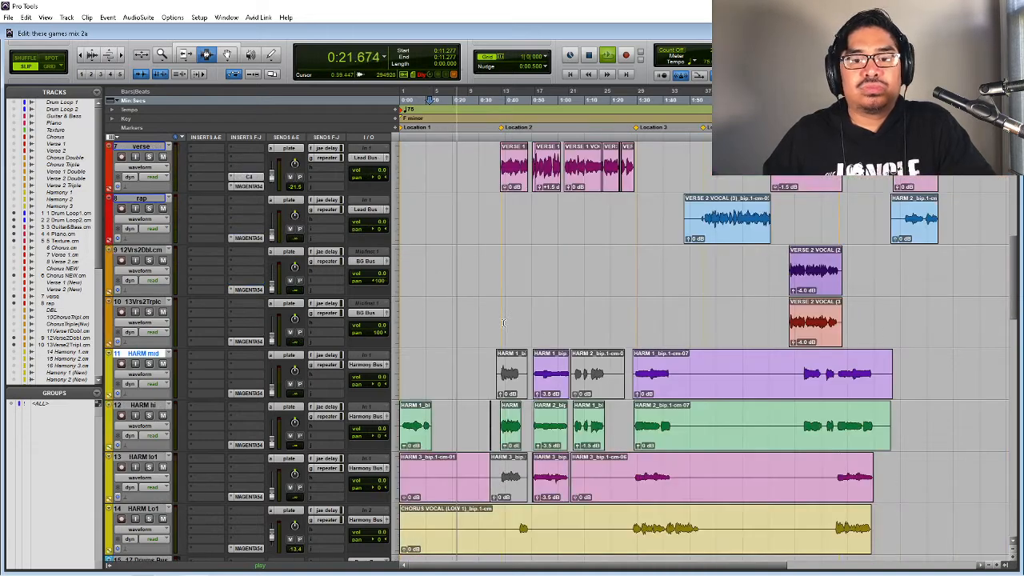
scroll(484, 369, down, 2)
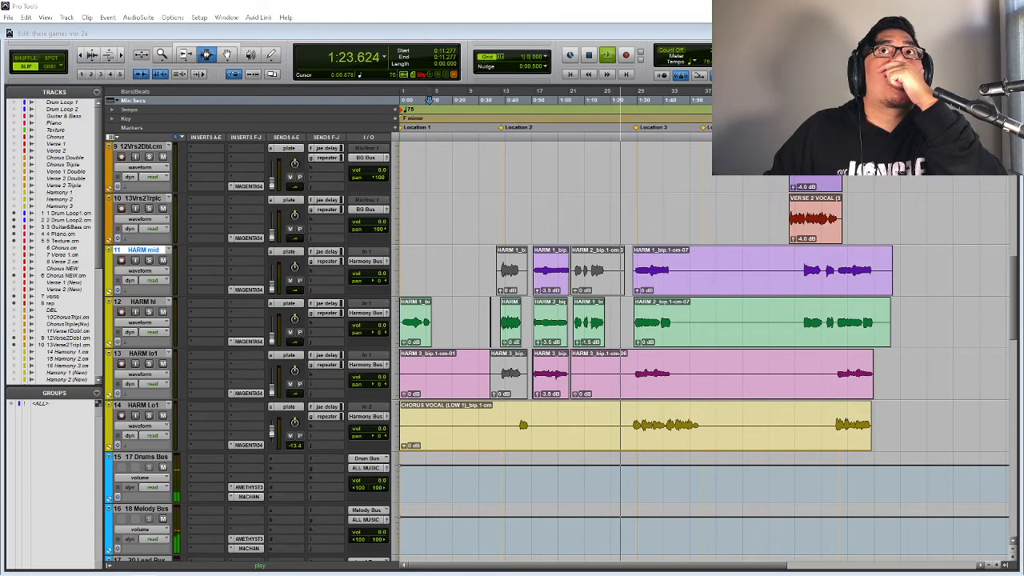
click(384, 217)
key(space)
scroll(312, 215, up, 8)
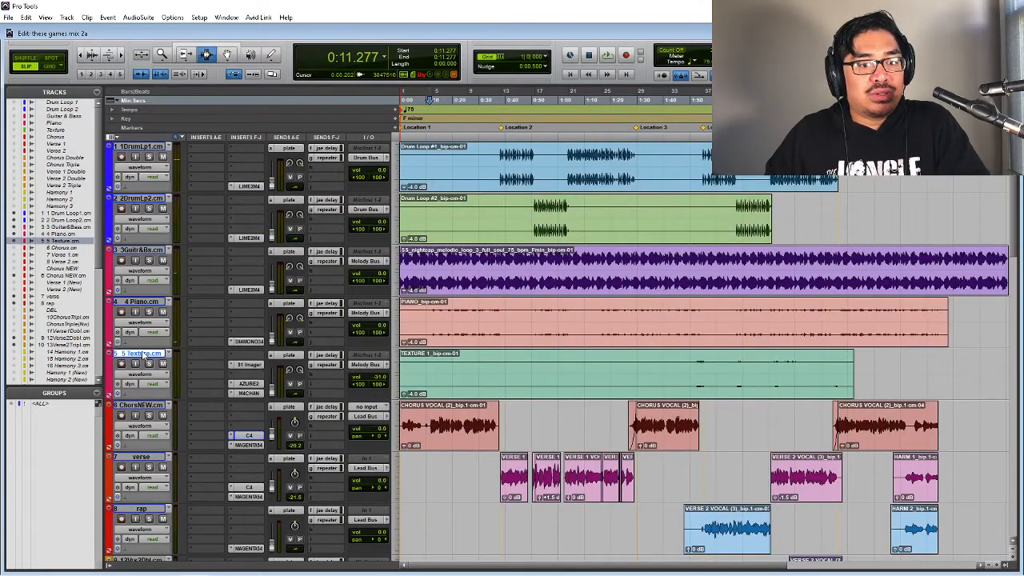
- Add the These Games (Mix 1a) reference on a new track below Texture, solo it and play it from 1:26.784
double_click(143, 354)
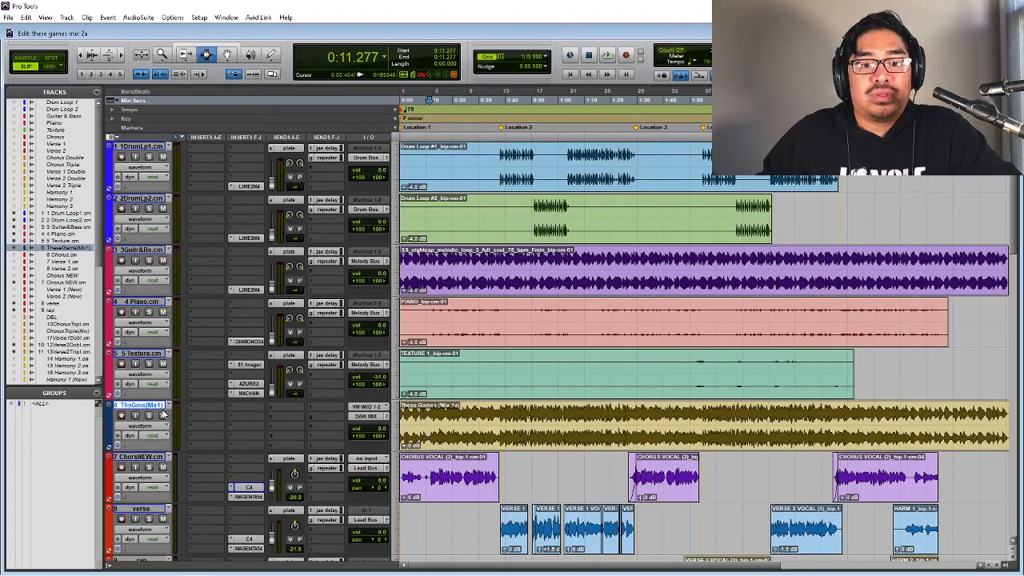
key(ctrl+bracketleft)
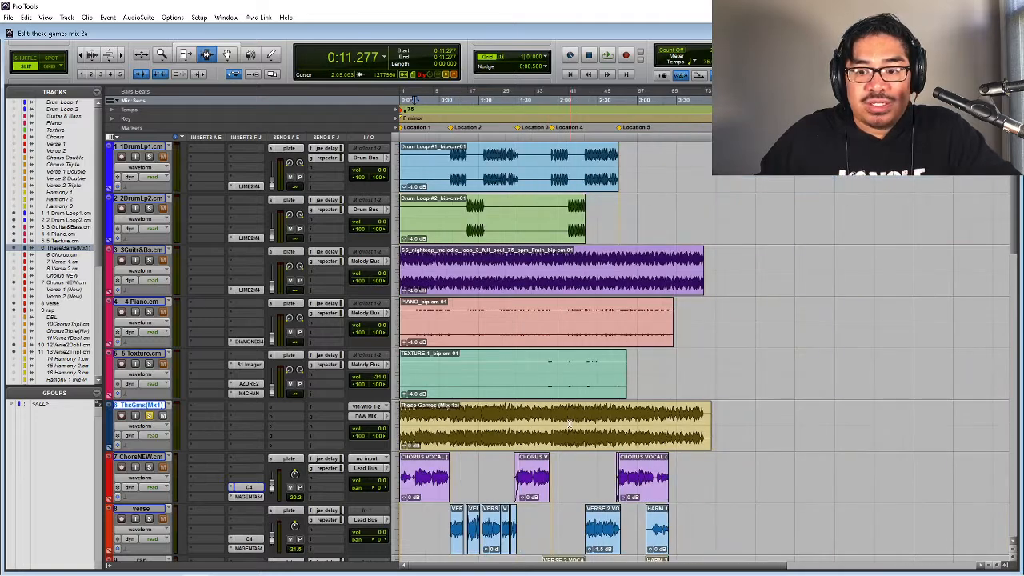
scroll(554, 436, down, 1)
key(space)
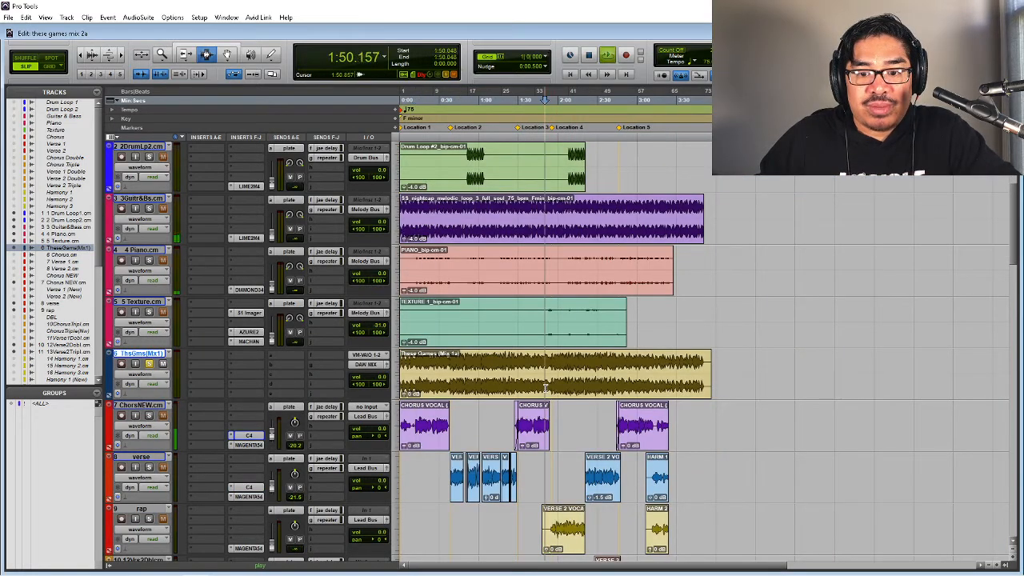
key(ctrl+bracketright)
click(628, 389)
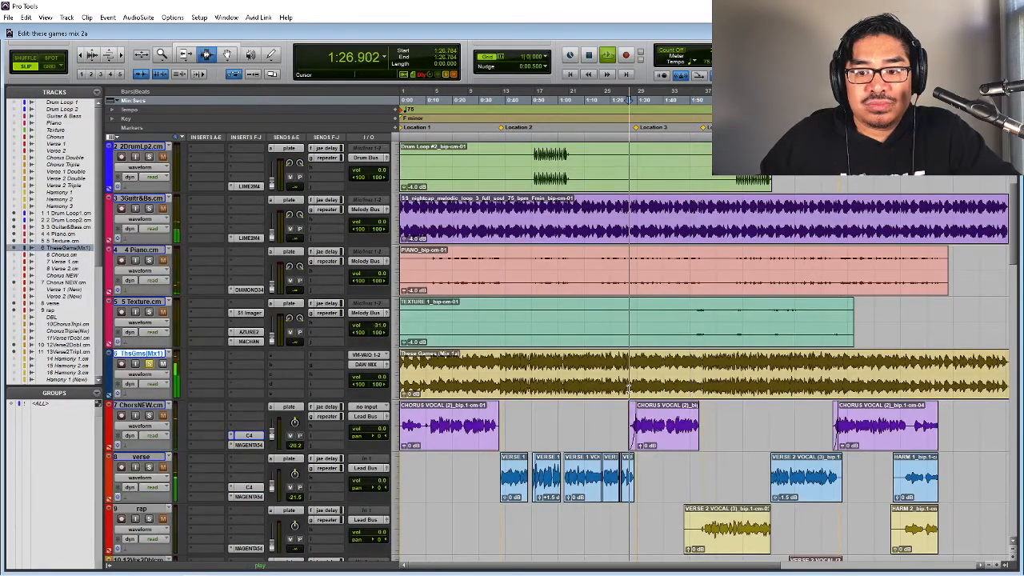
- Listen to the reference mix through the second chorus after Location 3 while looking over the tracks, and stop playback
scroll(628, 390, right, 2)
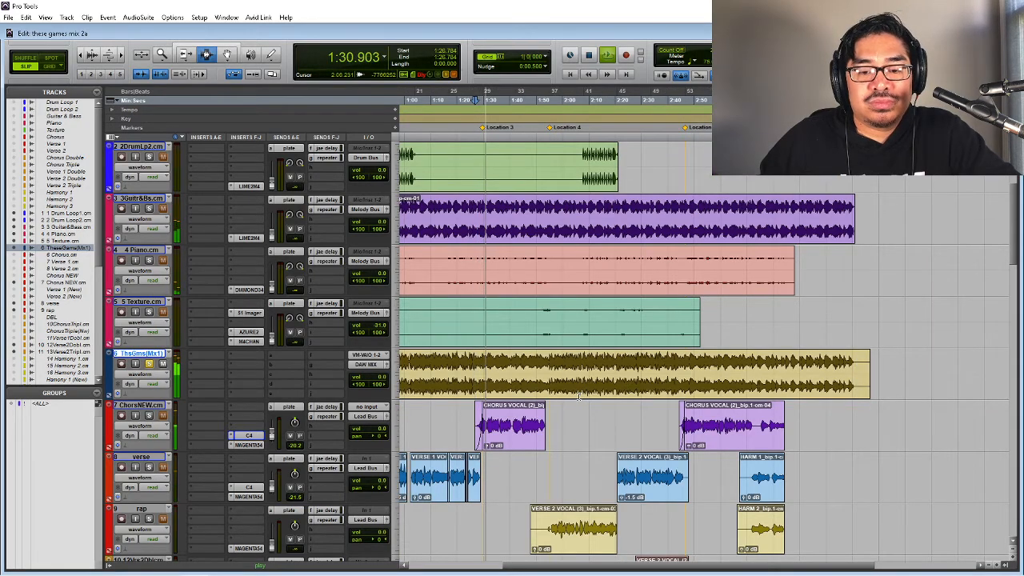
scroll(580, 394, down, 2)
scroll(567, 400, up, 3)
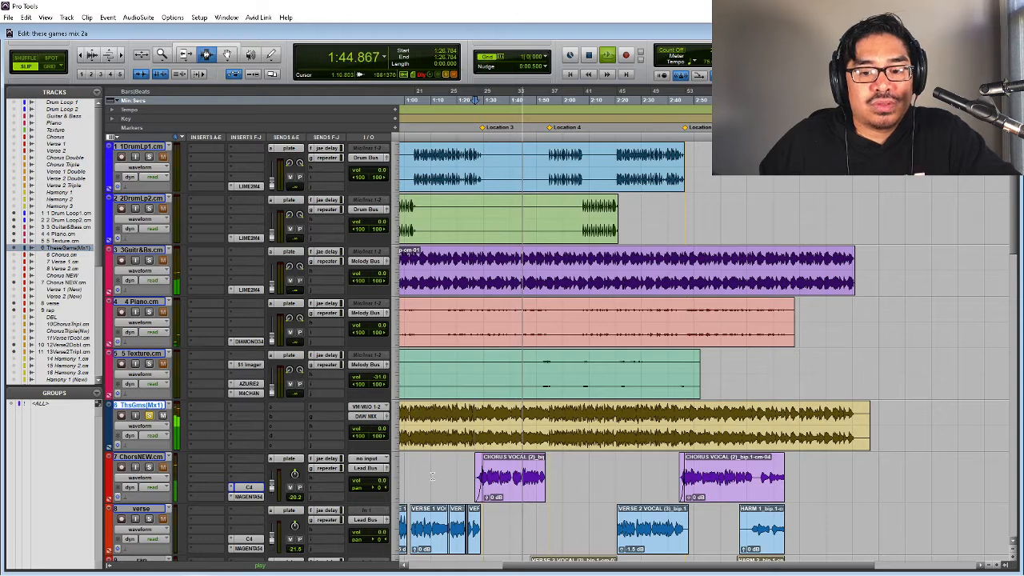
key(space)
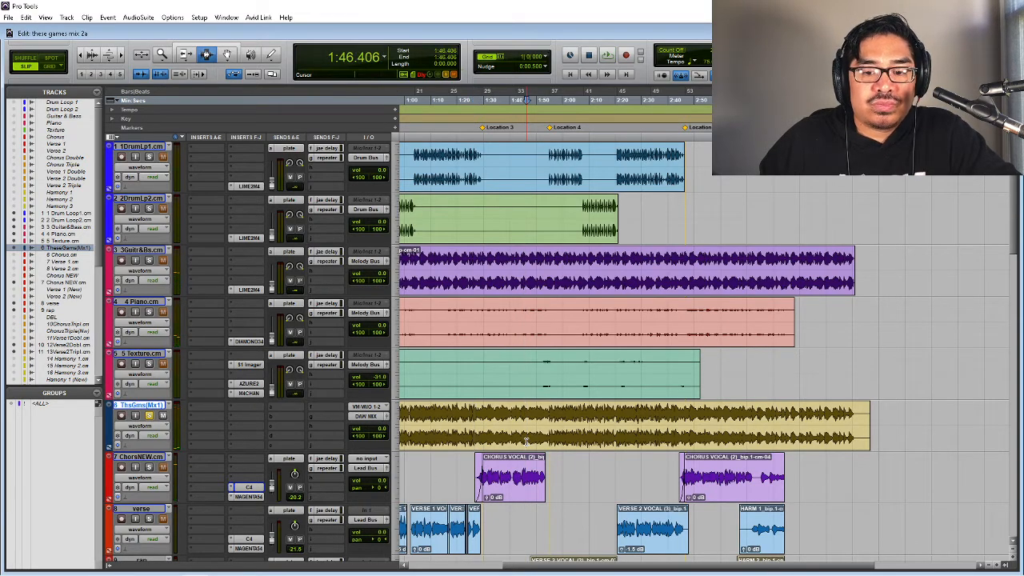
- Play the reference mix from 1:52.273 through the transition into Location 4 and stop playback
key(space)
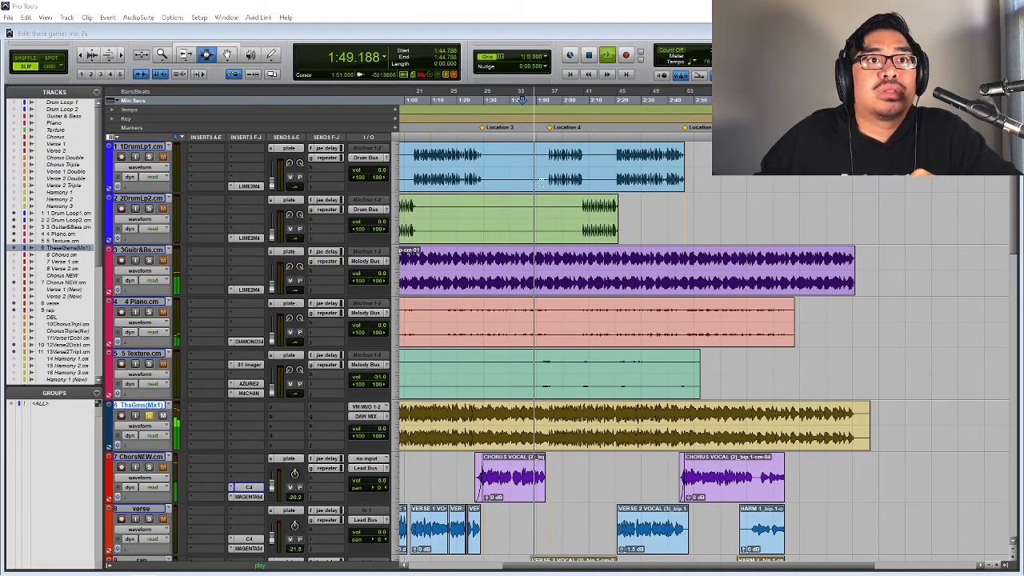
click(542, 416)
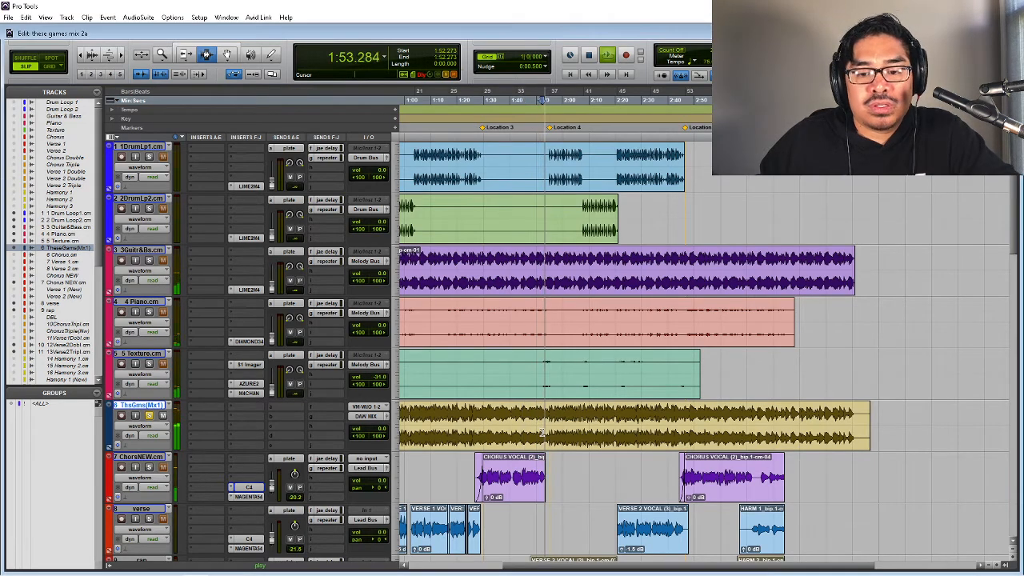
key(t)
key(t)
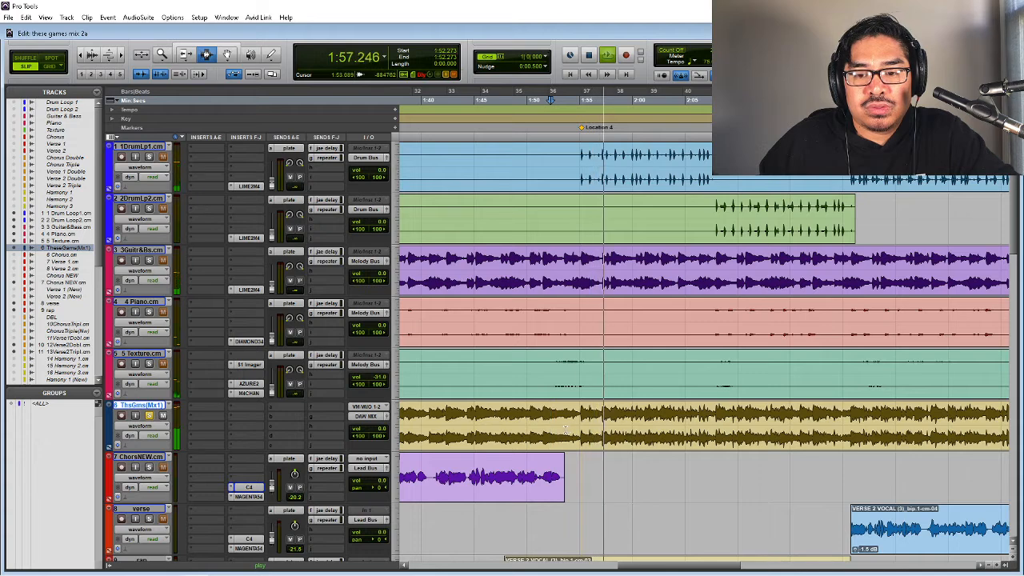
key(space)
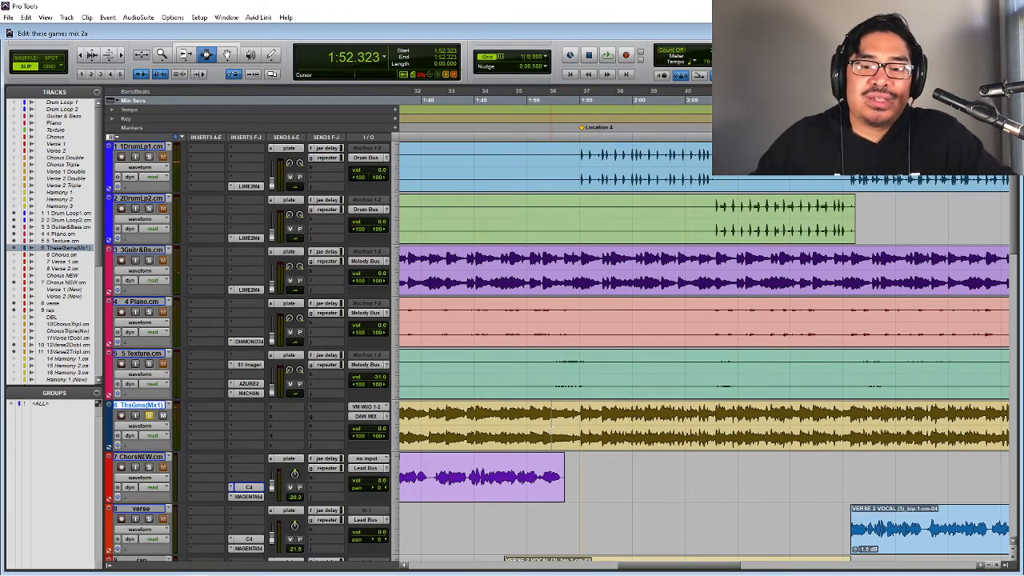
- Replay the reference mix twice from 1:52.323 to hear the drop into the rap verse
key(space)
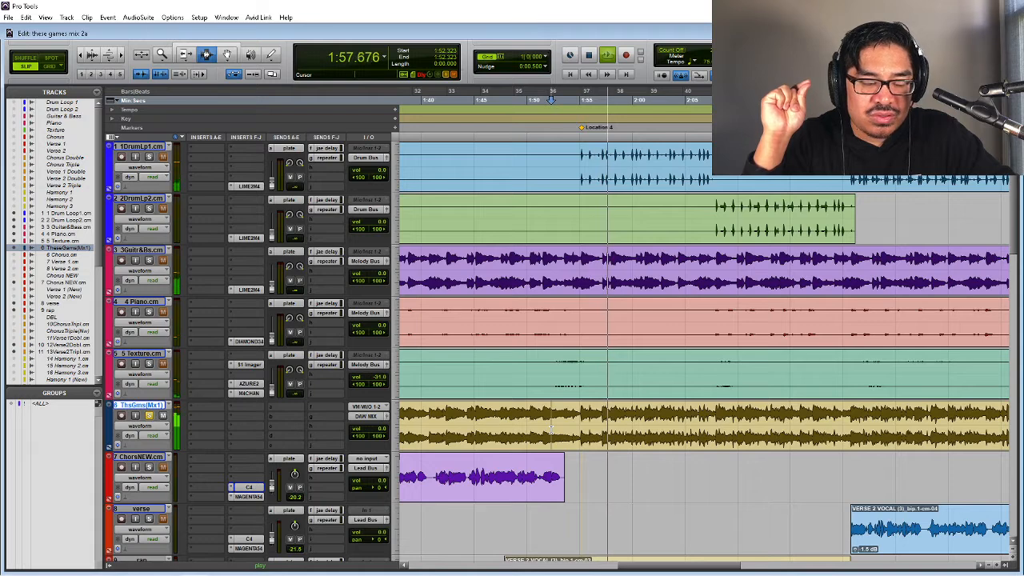
key(space)
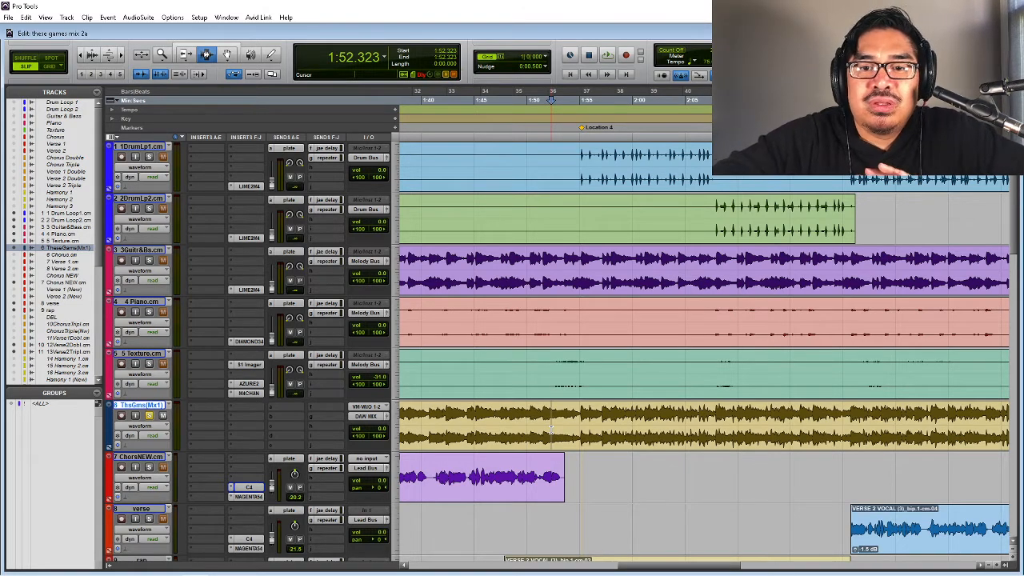
key(space)
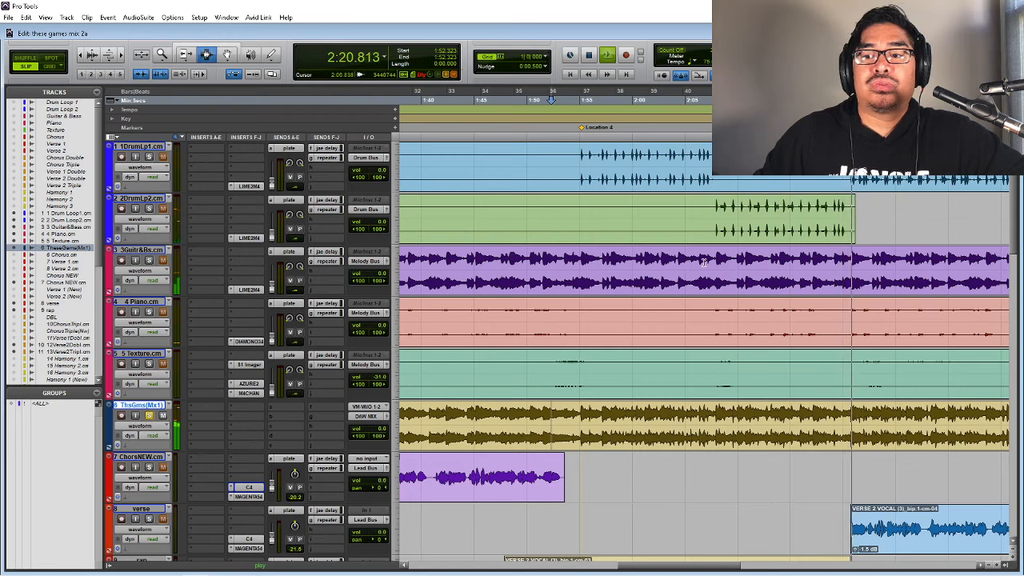
key(space)
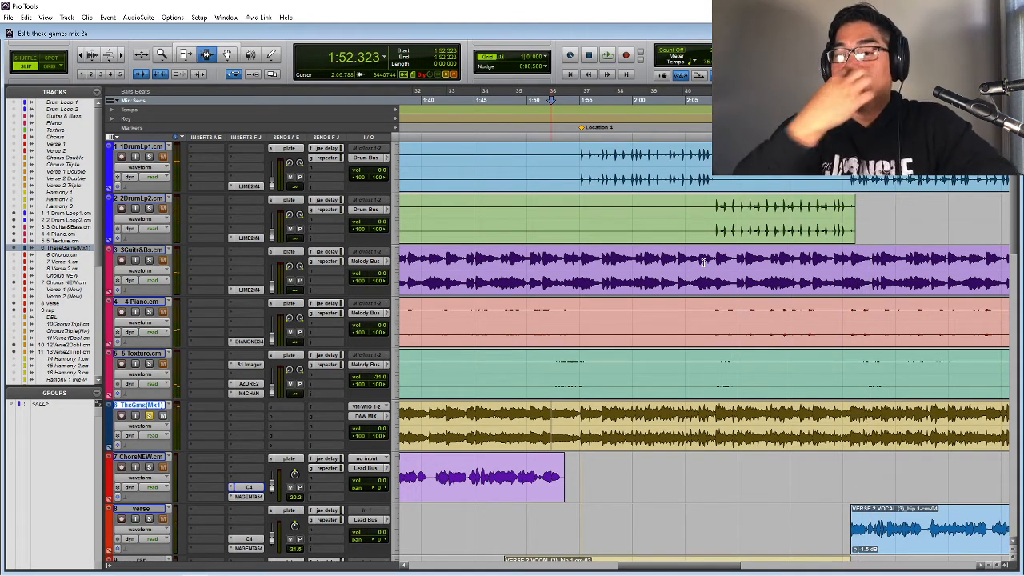
- Listen to the reference mix from 1:53.284 through the rap verse and stop playback
key(space)
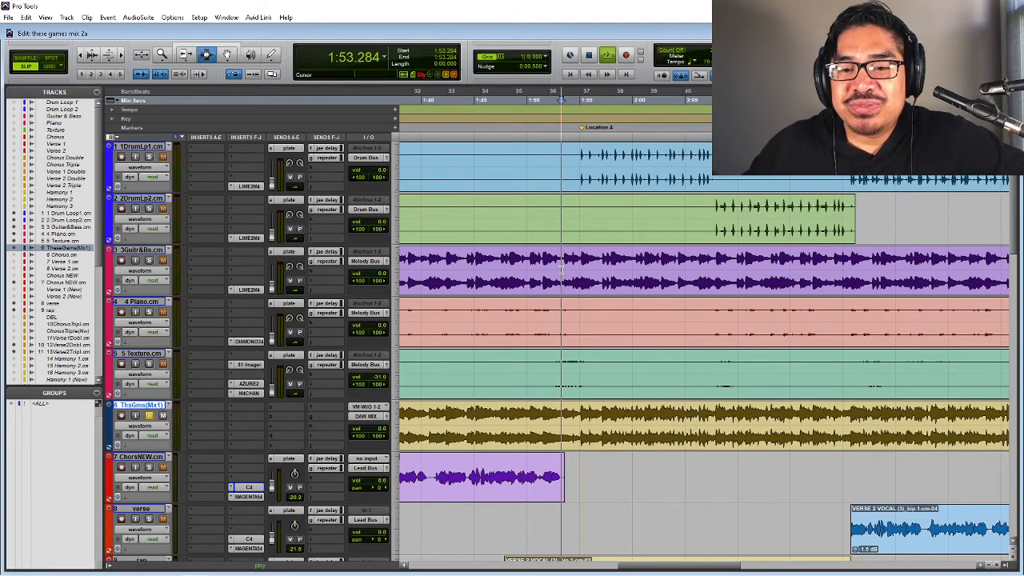
key(space)
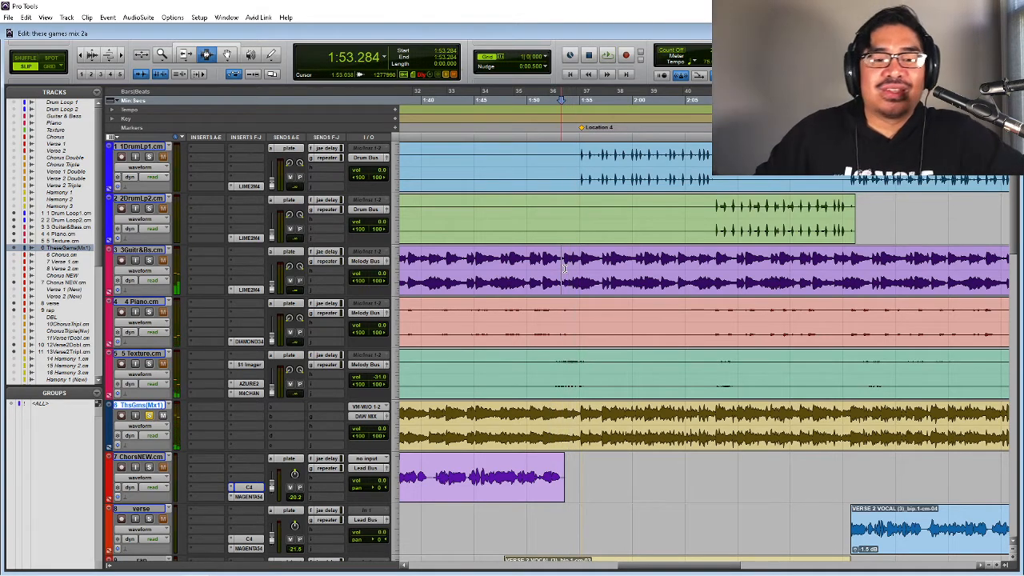
key(space)
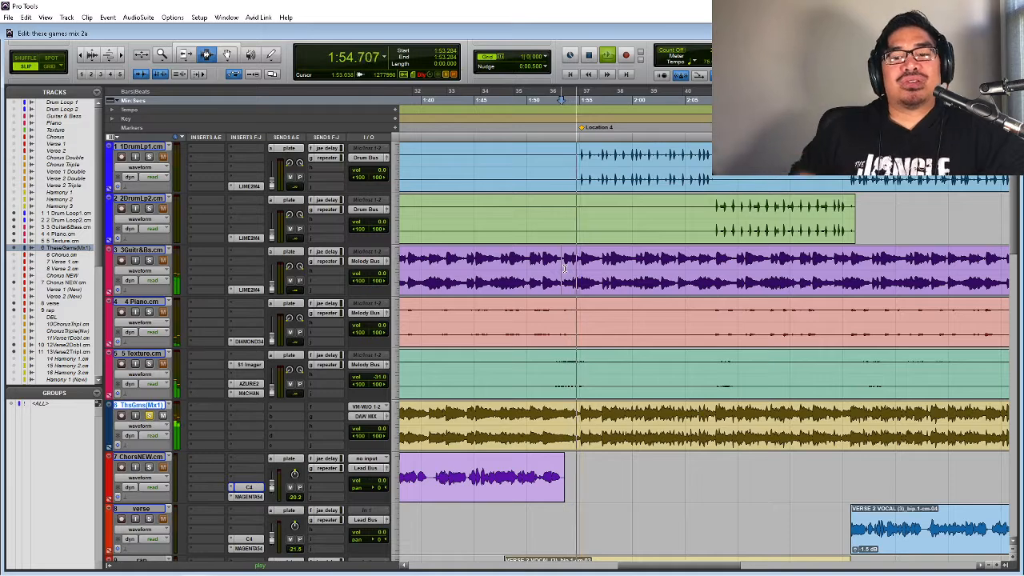
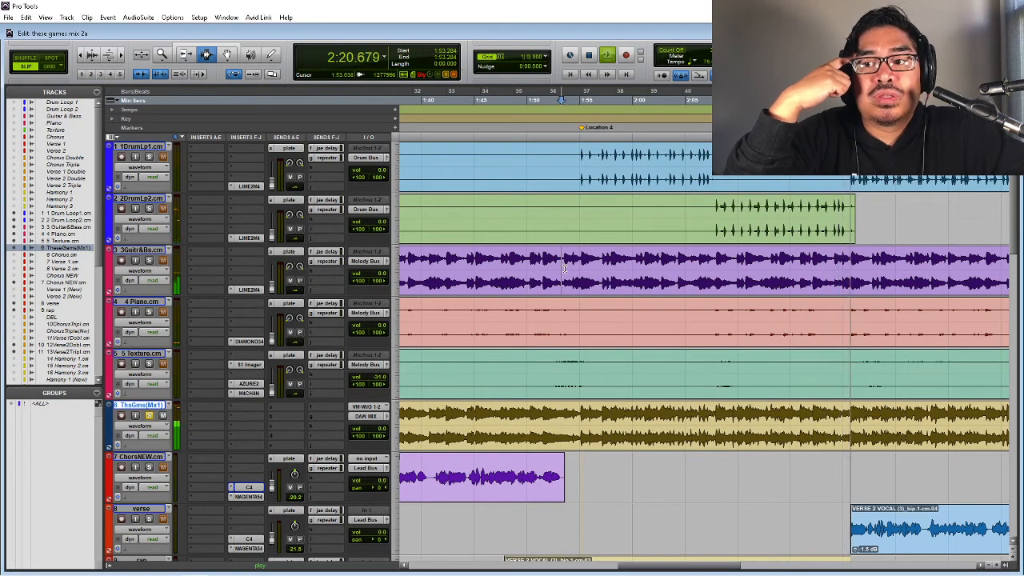
key(space)
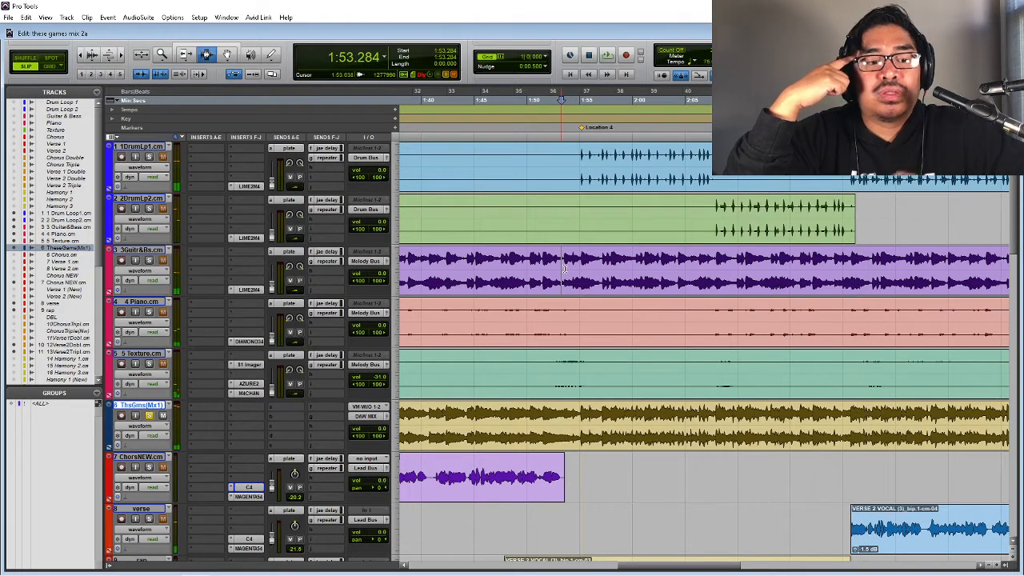
- Make the These Games (Mix1) reference track inactive and hide it
right_click(156, 404)
click(225, 252)
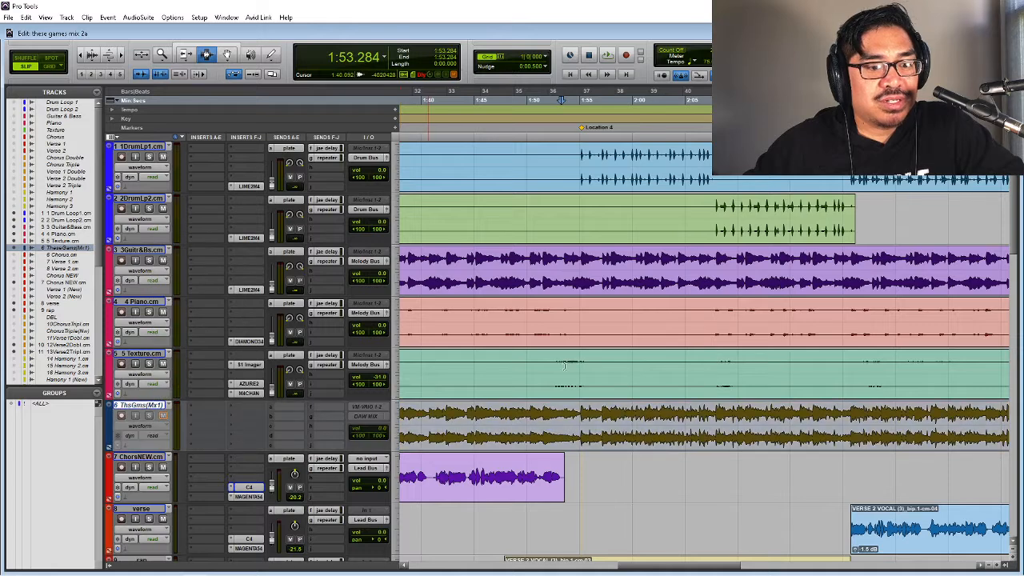
right_click(155, 407)
click(174, 416)
- Play the current mix from 1:48.176 across the change from chorus to rap verse and stop playback
key(space)
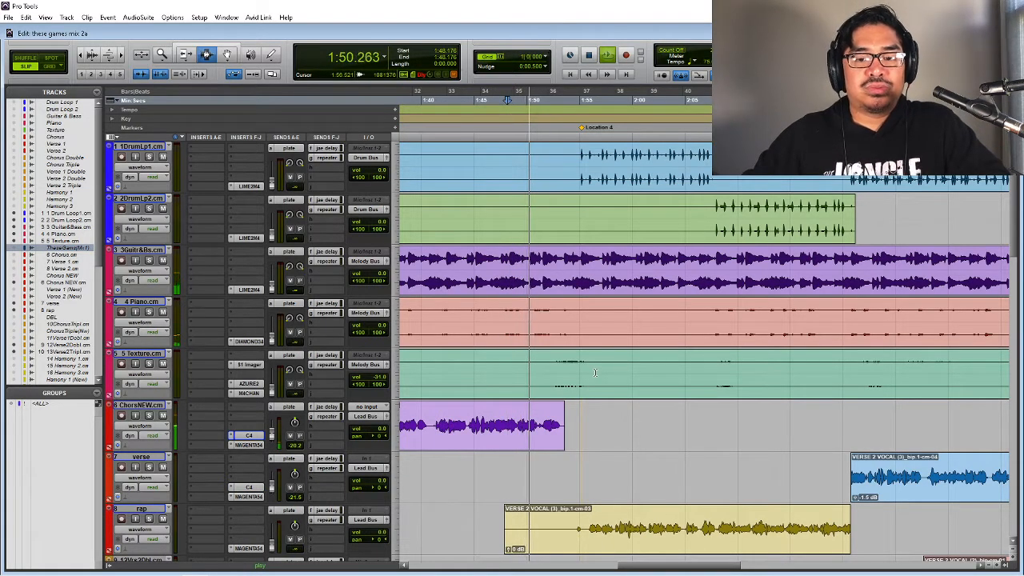
key(ctrl+])
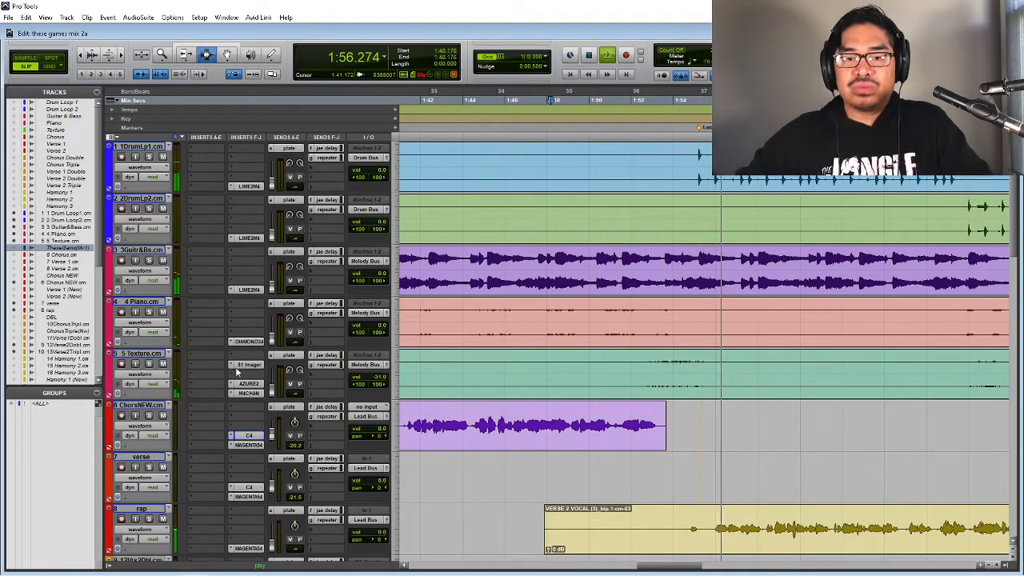
key(space)
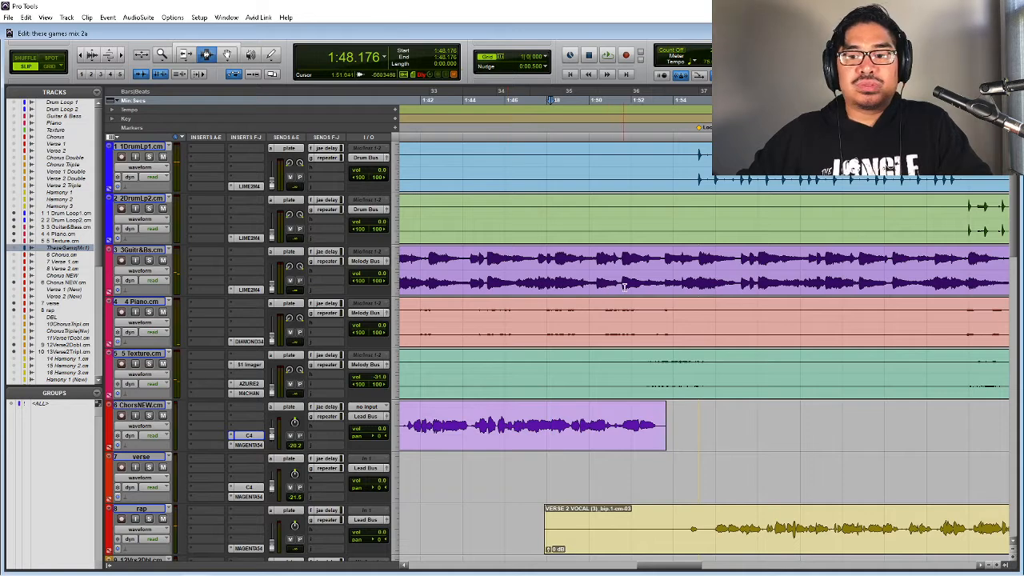
- Group the five music tracks, from Drum Loop 1 through Texture, under the name muzik
click(146, 357)
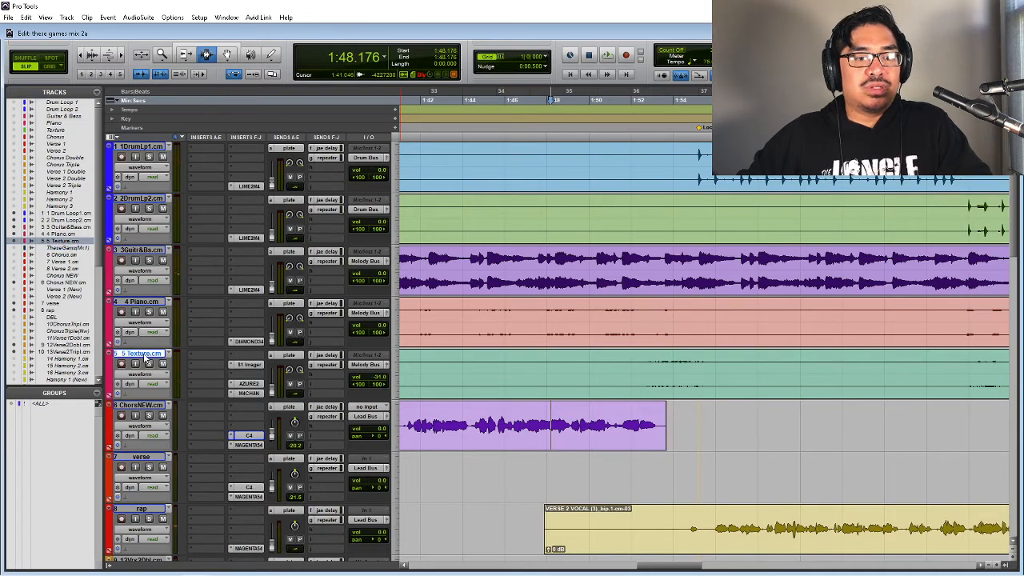
shift+click(146, 147)
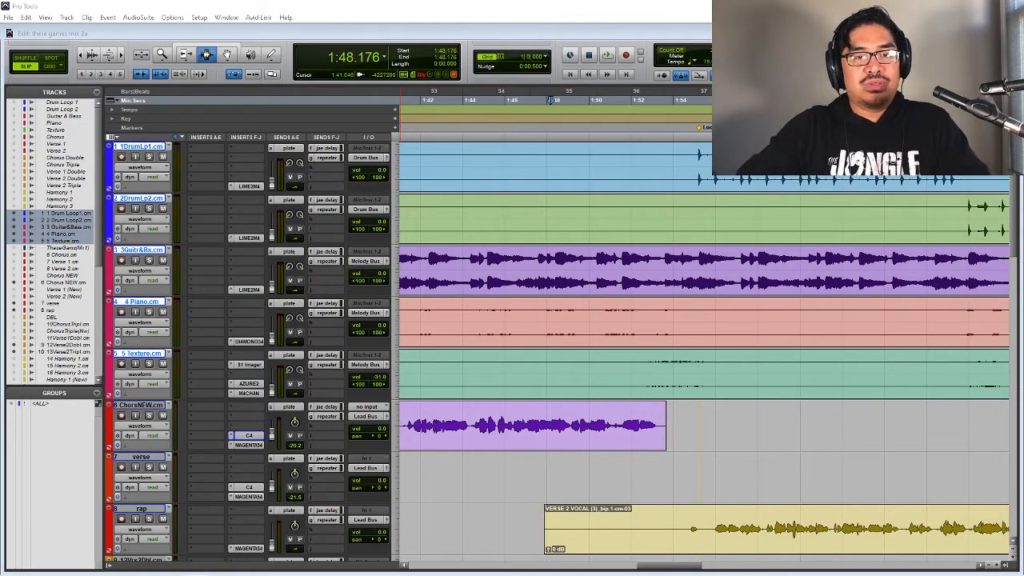
key(Return)
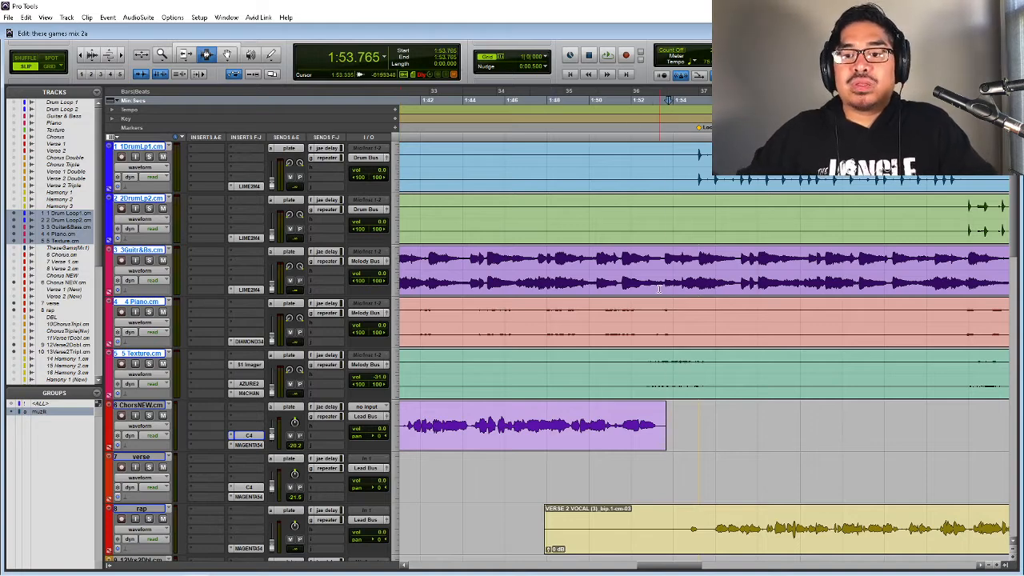
- Audition the transition from 1:53.335 and separate the grouped music clips at 1:54.410, just before Location 4
key(space)
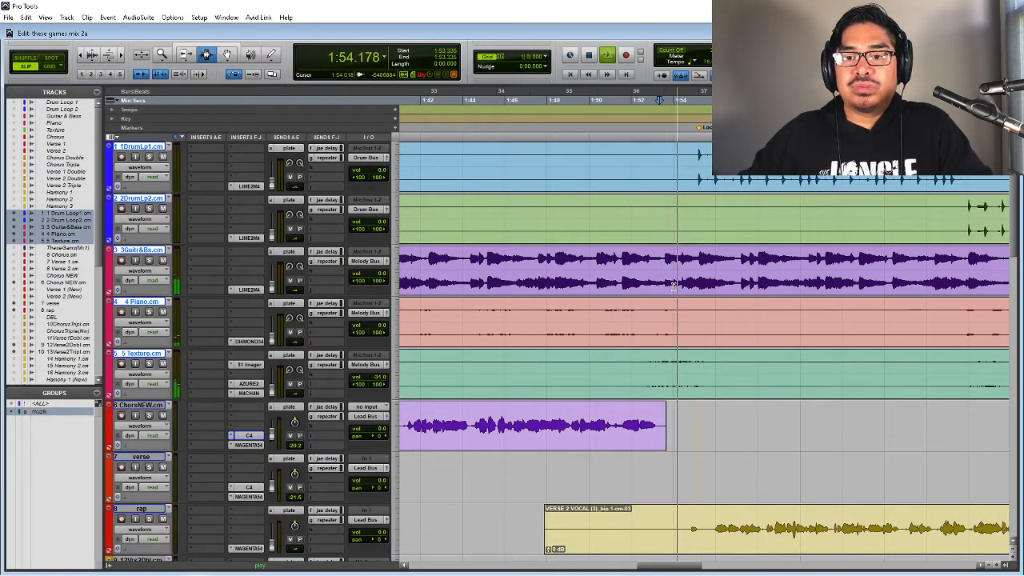
key(space)
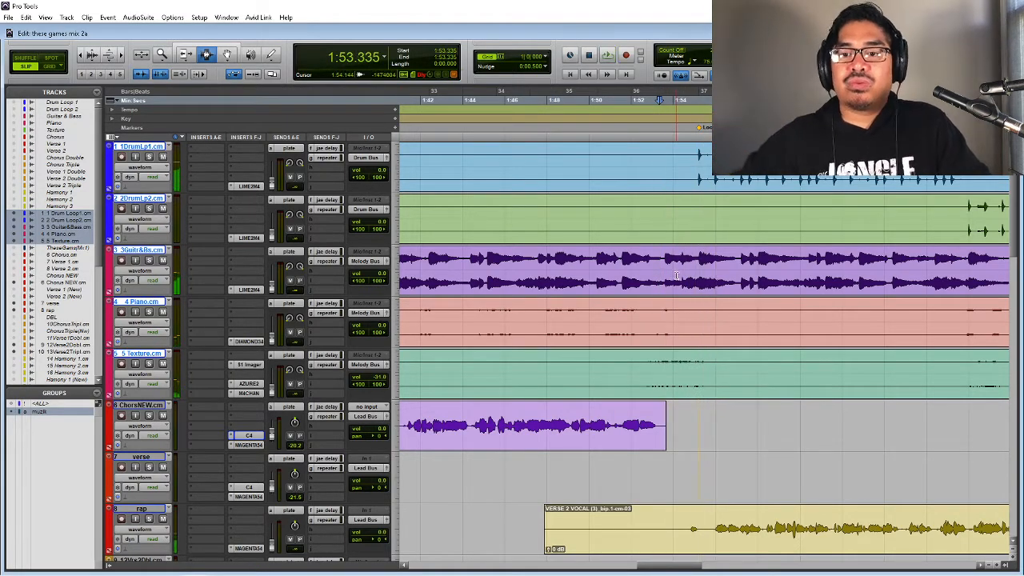
click(675, 276)
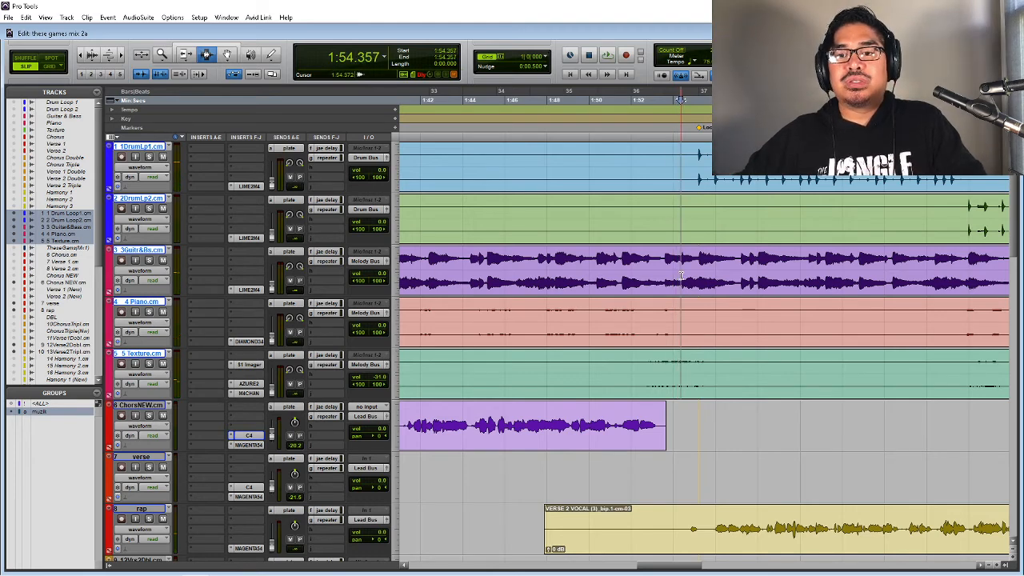
click(681, 276)
key(ctrl+e)
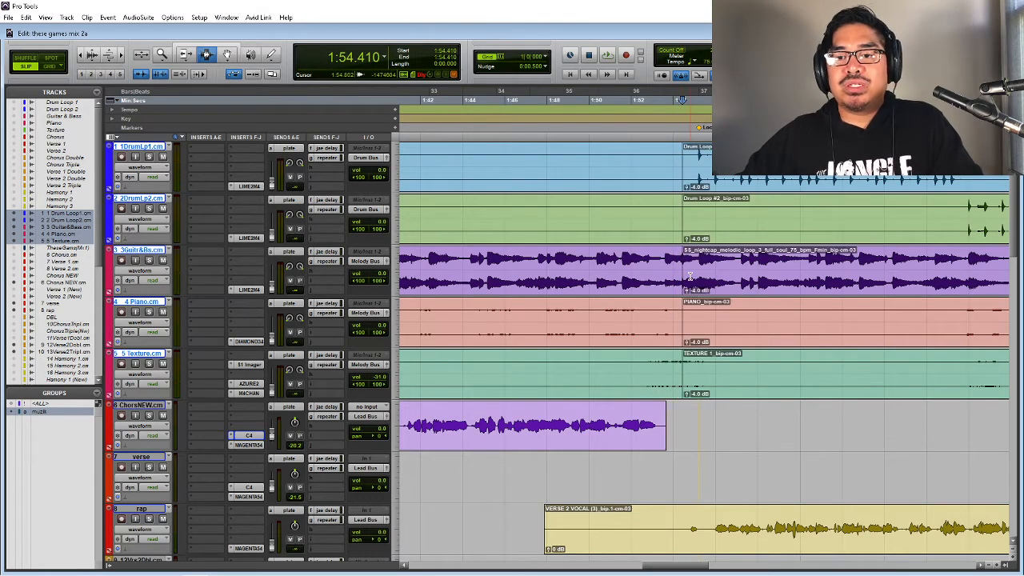
- Try trimming the ends of the grouped music clips back to 1:54.877, and undo the trim
click(690, 274)
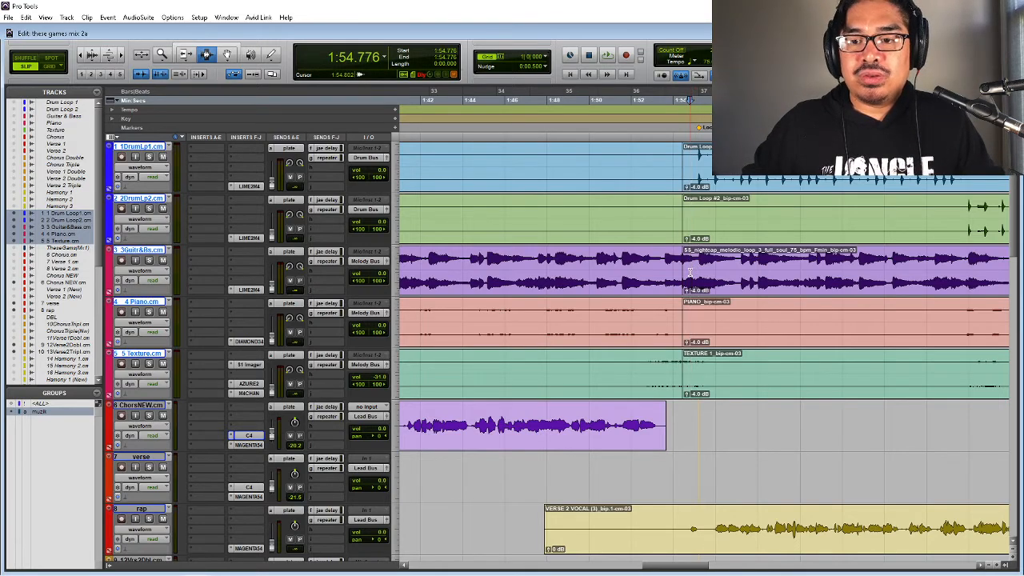
key(ctrl+])
key(ctrl+])
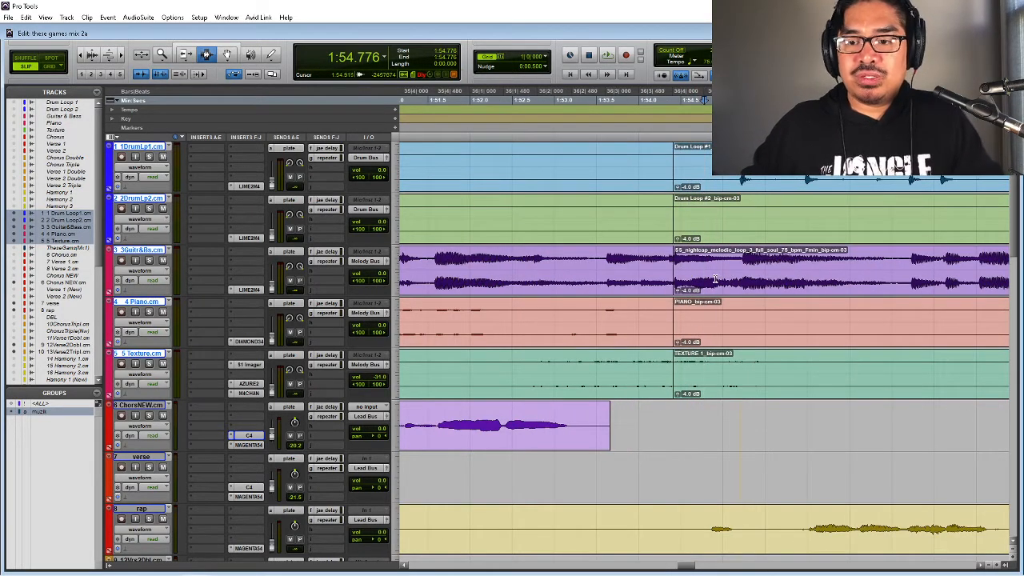
key(s)
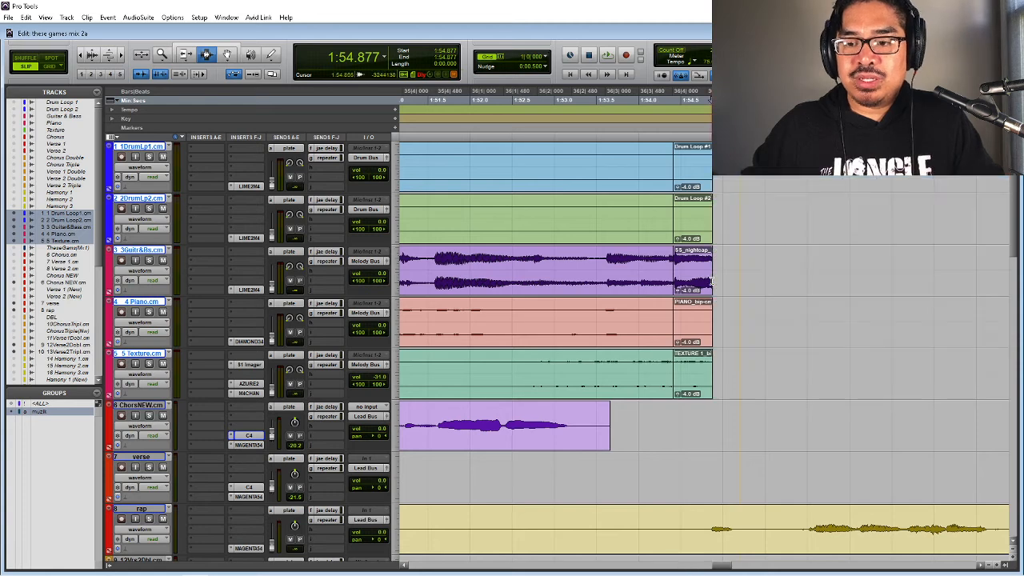
key(ctrl+z)
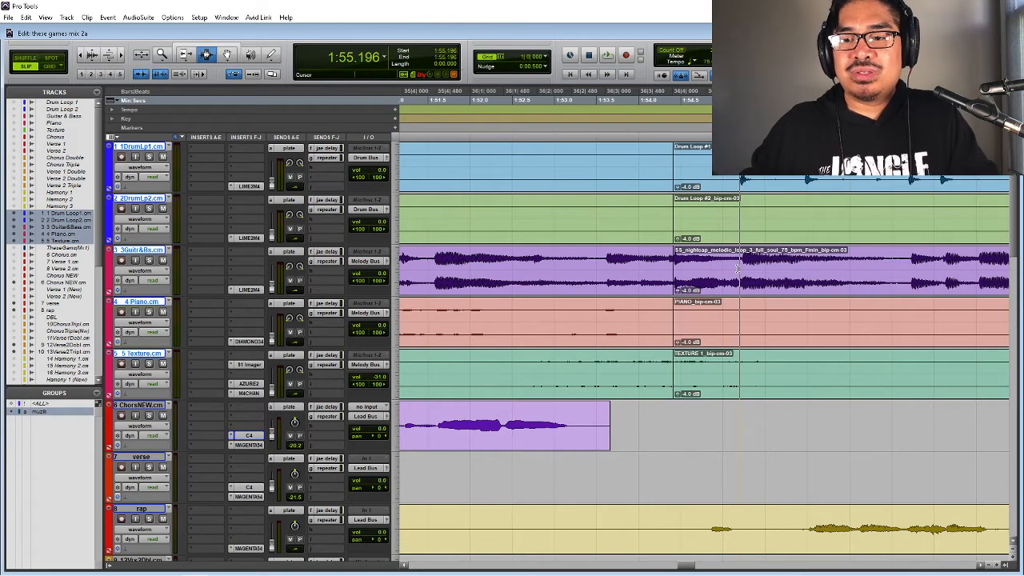
- Separate the grouped music clips at 1:55.196 and at 1:54.870, where the rap clip is also split, and delete the music between the cuts
key(b)
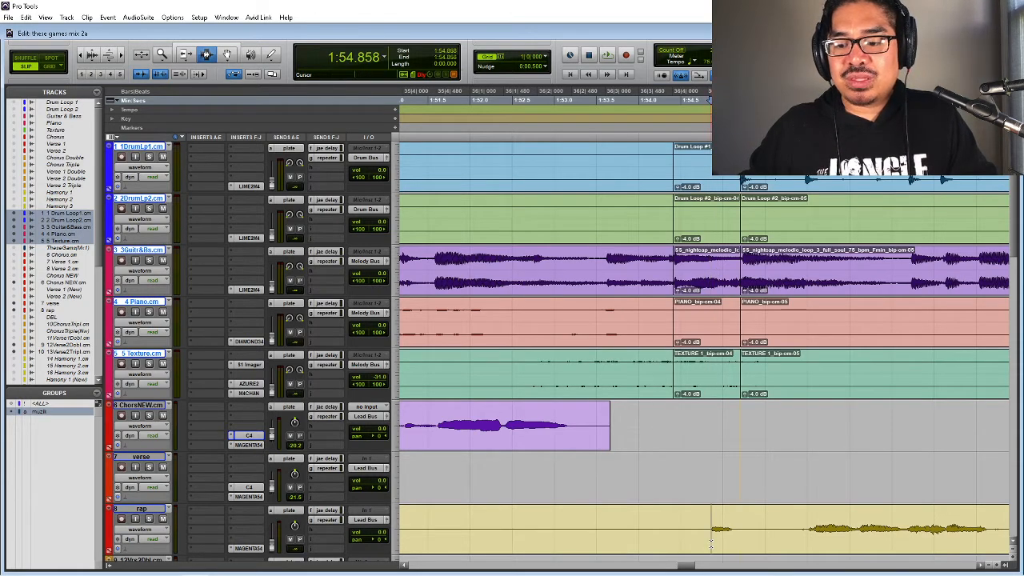
key(b)
double_click(714, 307)
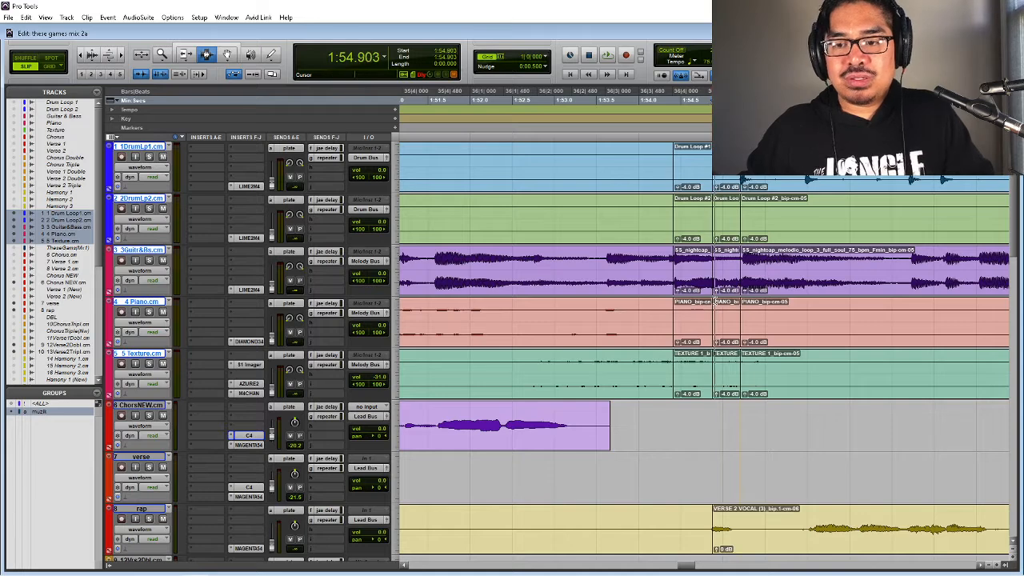
key(Delete)
- Try a Vari-Fi slow-down with Extend on the grouped music pieces at 1:54.410, audition it from 1:53.006, and undo it
double_click(688, 309)
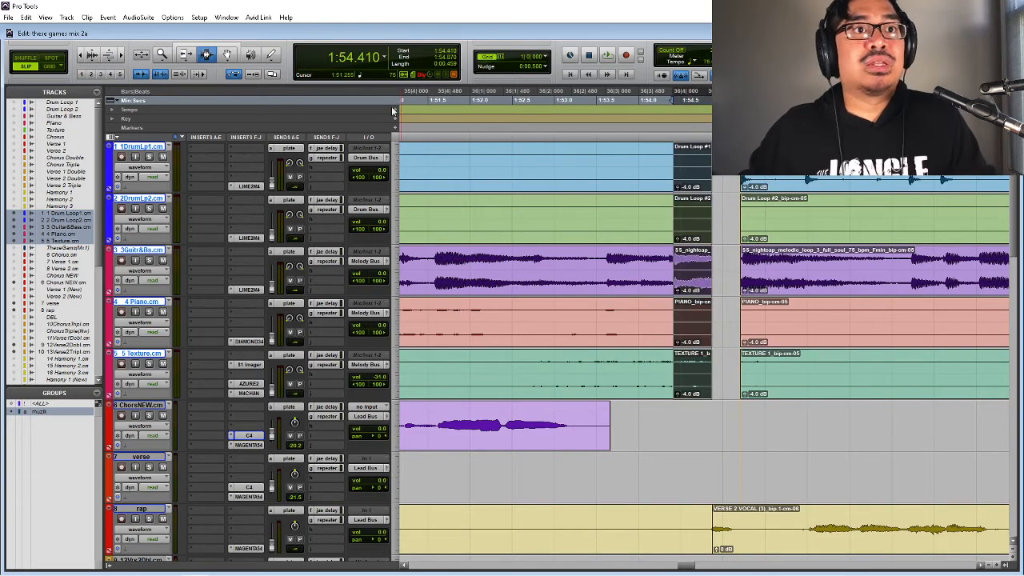
click(138, 16)
mouse_move(160, 50)
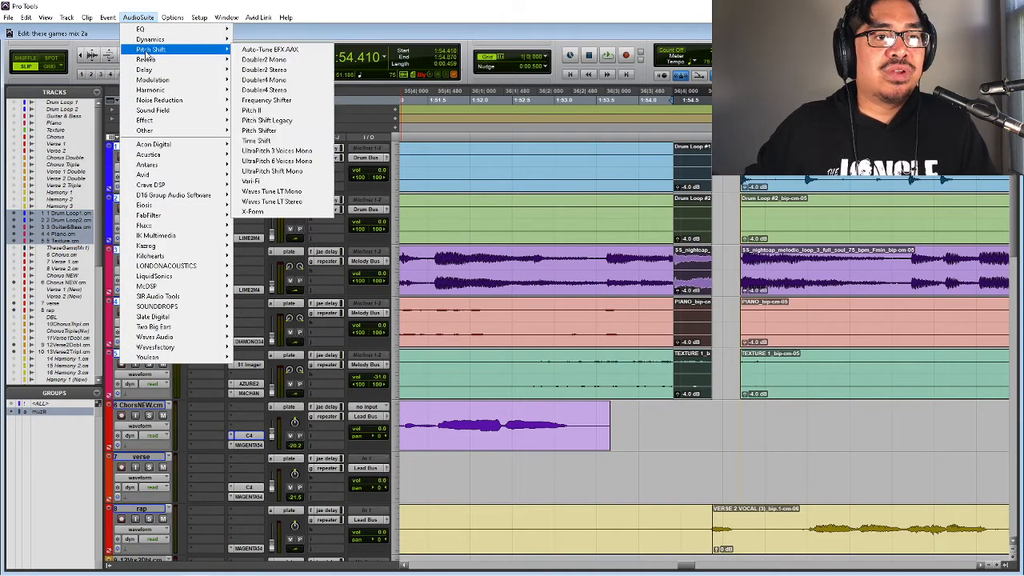
click(269, 184)
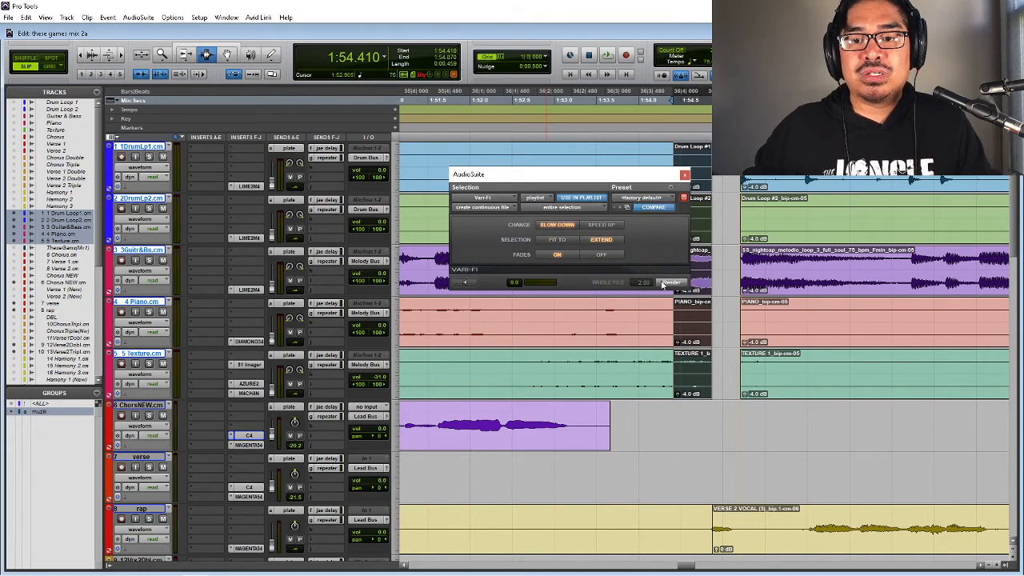
click(669, 283)
click(683, 175)
click(554, 213)
key(space)
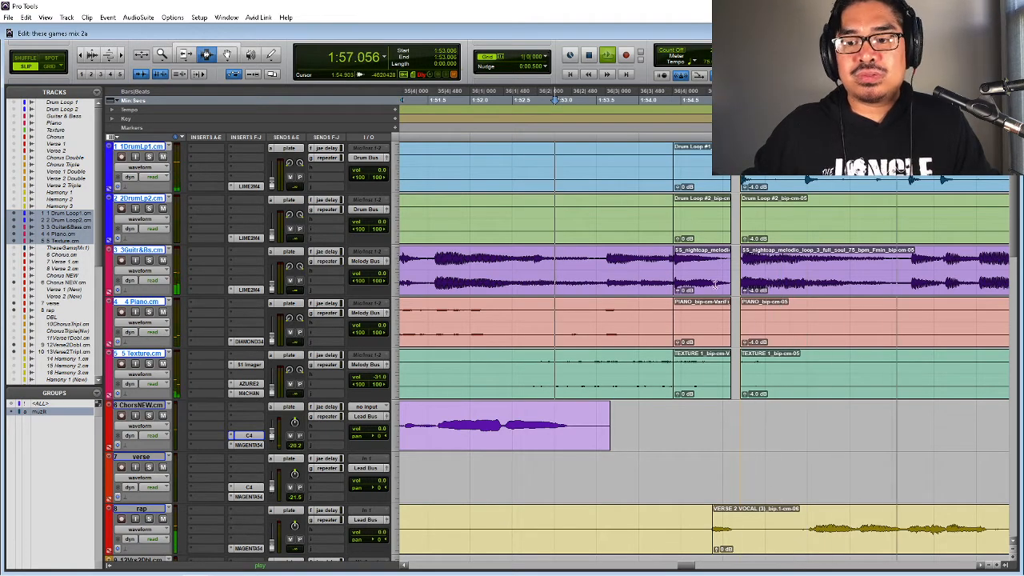
key(space)
key(ctrl+z)
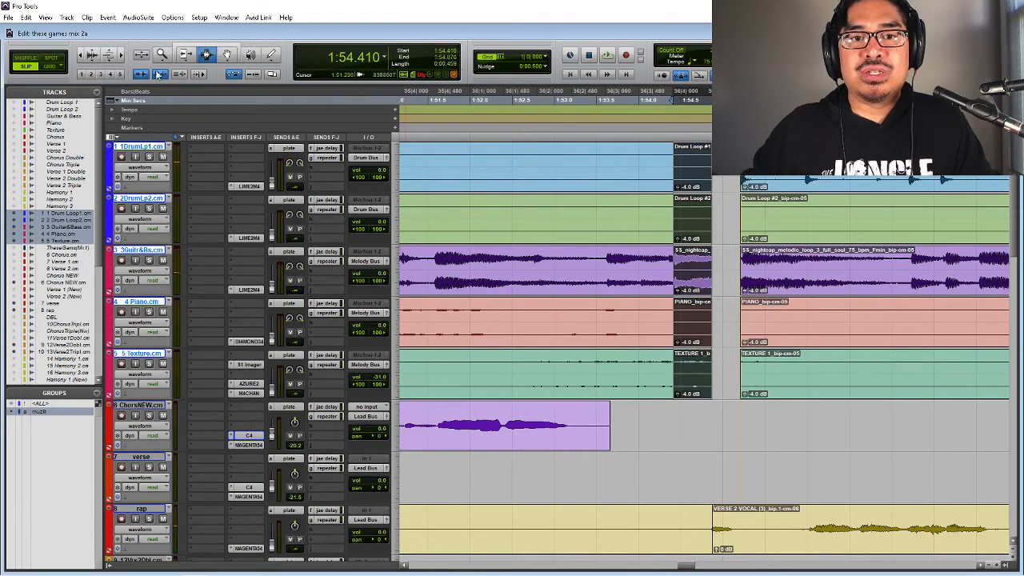
- Render Vari-Fi with Slow Down and Fit To on the grouped music pieces at 1:54.410, and audition the result from 1:52.279
click(137, 17)
mouse_move(150, 50)
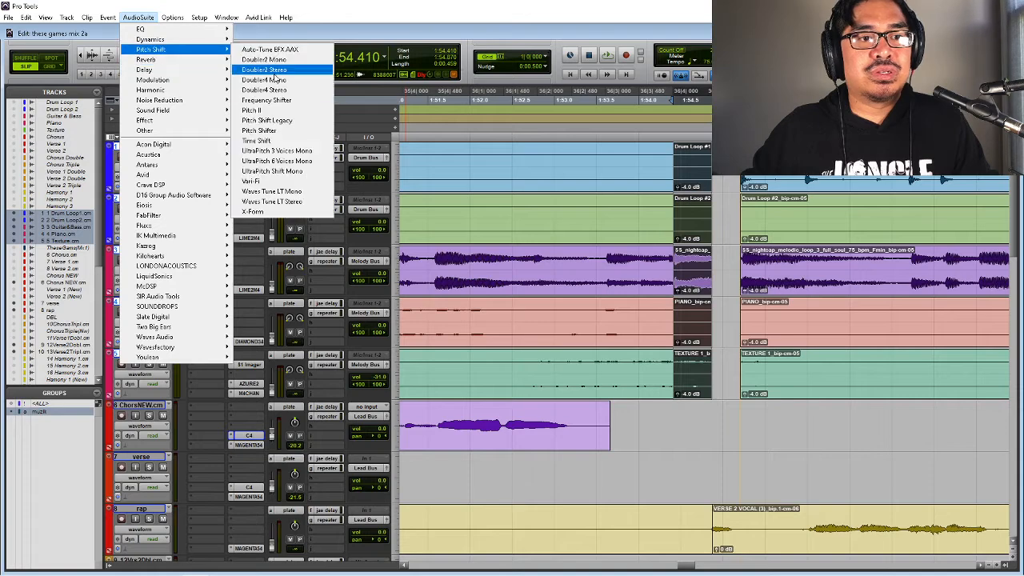
click(264, 182)
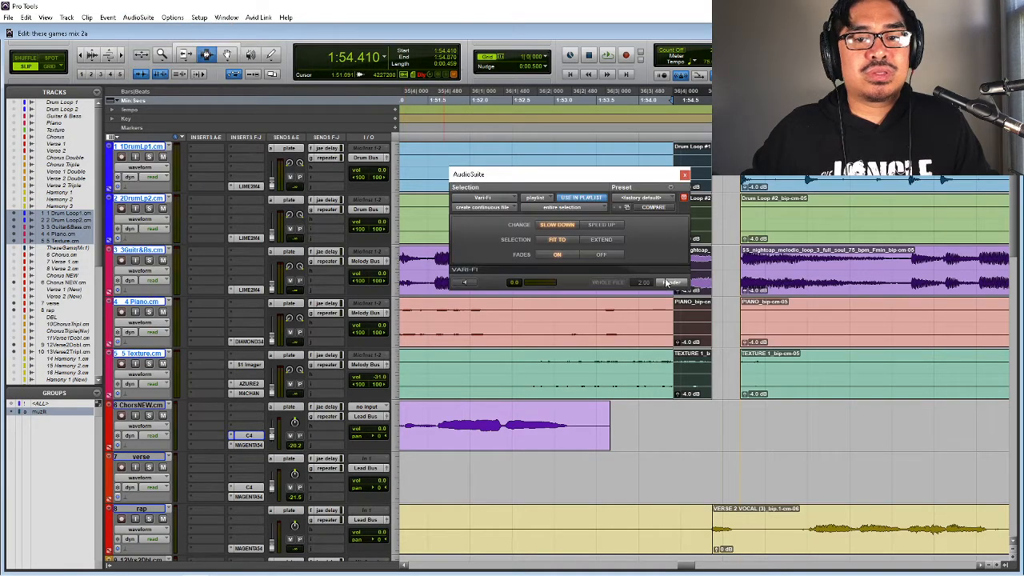
click(494, 365)
key(space)
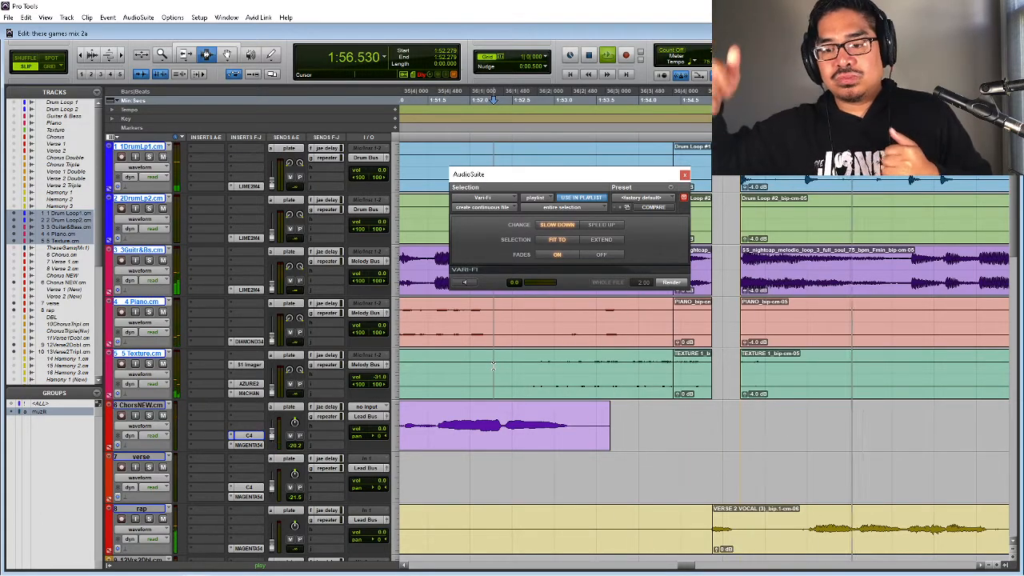
key(space)
- Shorten the original music pieces starting at 1:54.410 to end at 1:54.802 and render the Vari-Fi slow-down on them
drag(674, 315, 704, 315)
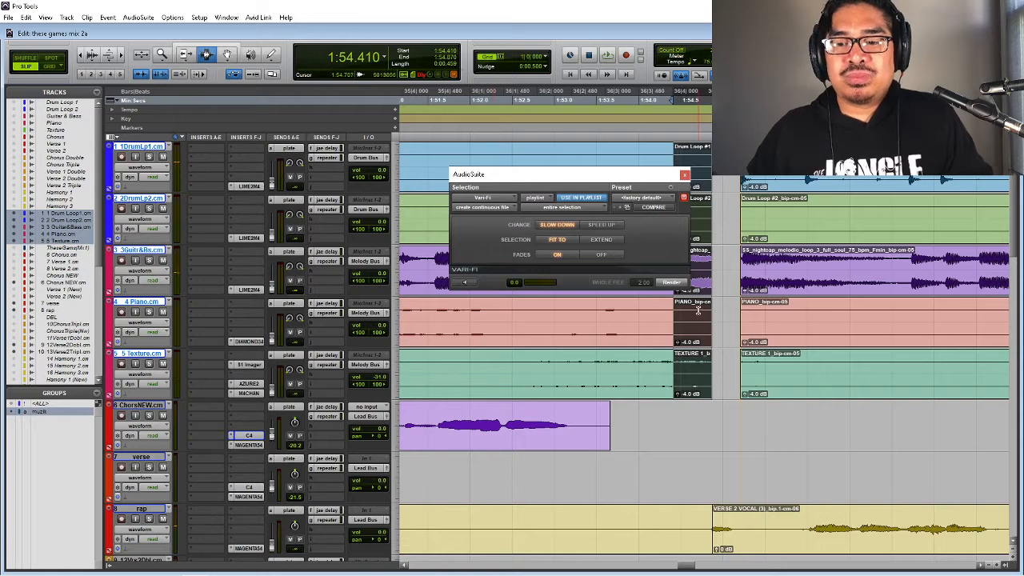
click(701, 359)
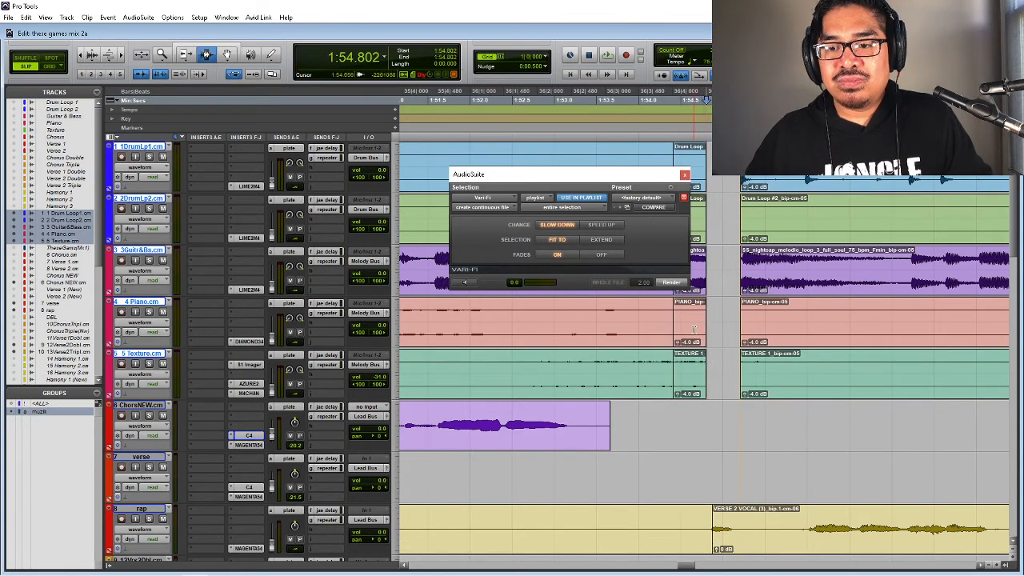
key(ctrl+shift+Tab)
click(573, 339)
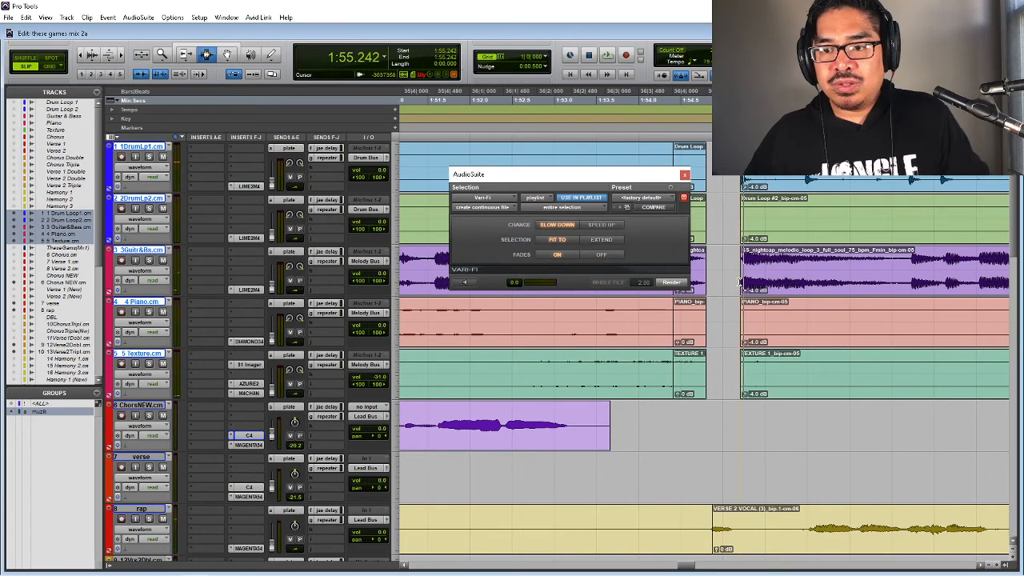
- Audition the transition from 1:53.013 and undo the start trim at 1:55.242 on the following music clips
click(553, 356)
key(space)
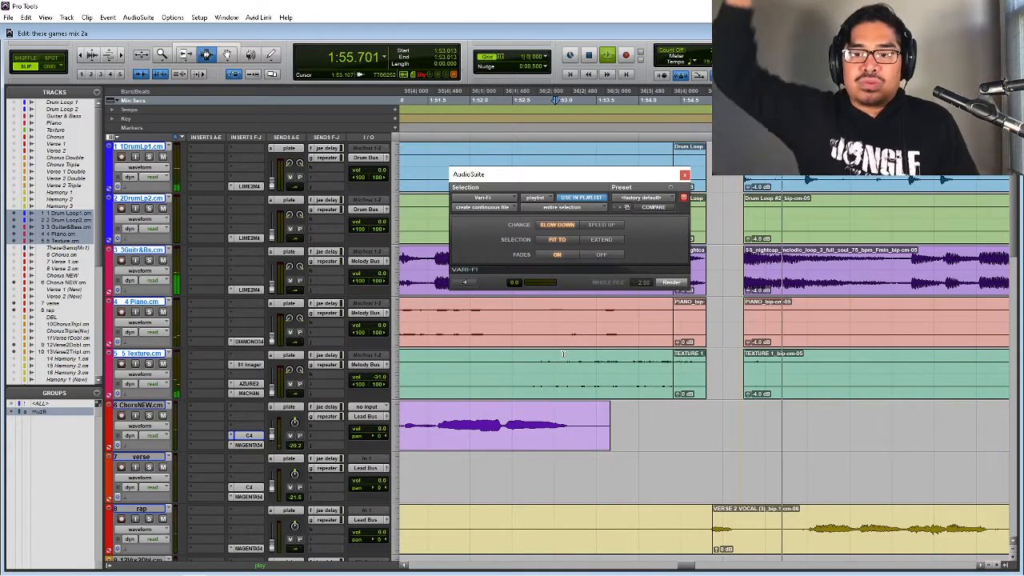
key(space)
key(ctrl+z)
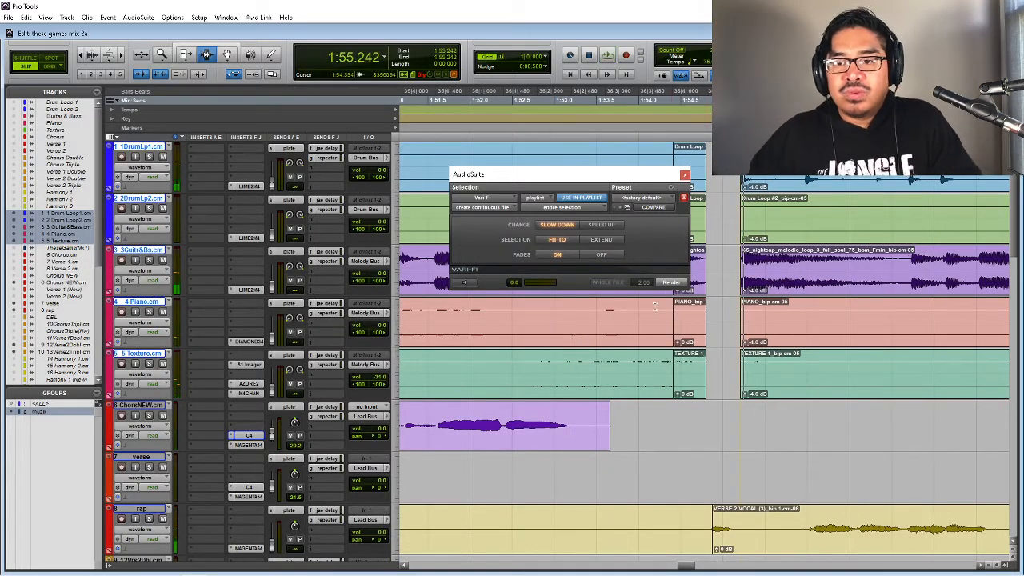
- Play the slowed-down transition into the rap verse from 1:53.531 and again from 1:53.386
click(599, 318)
key(space)
key(r)
key(r)
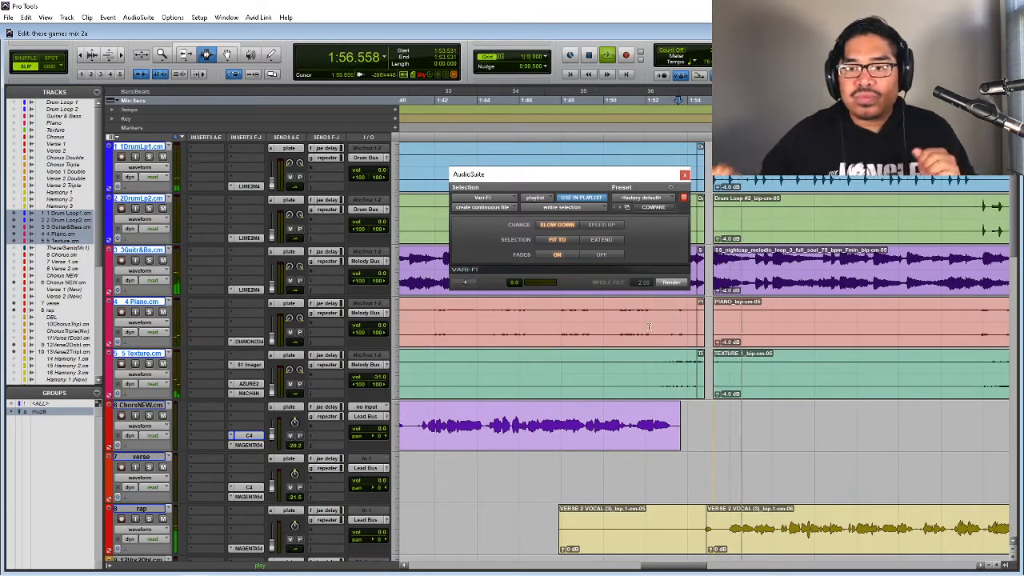
key(space)
click(674, 304)
key(space)
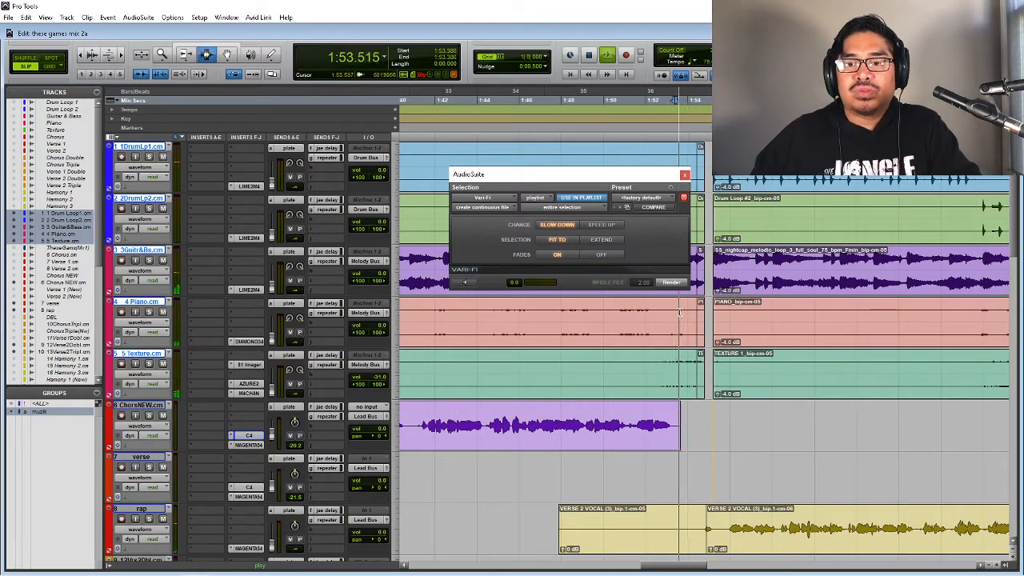
key(t)
key(t)
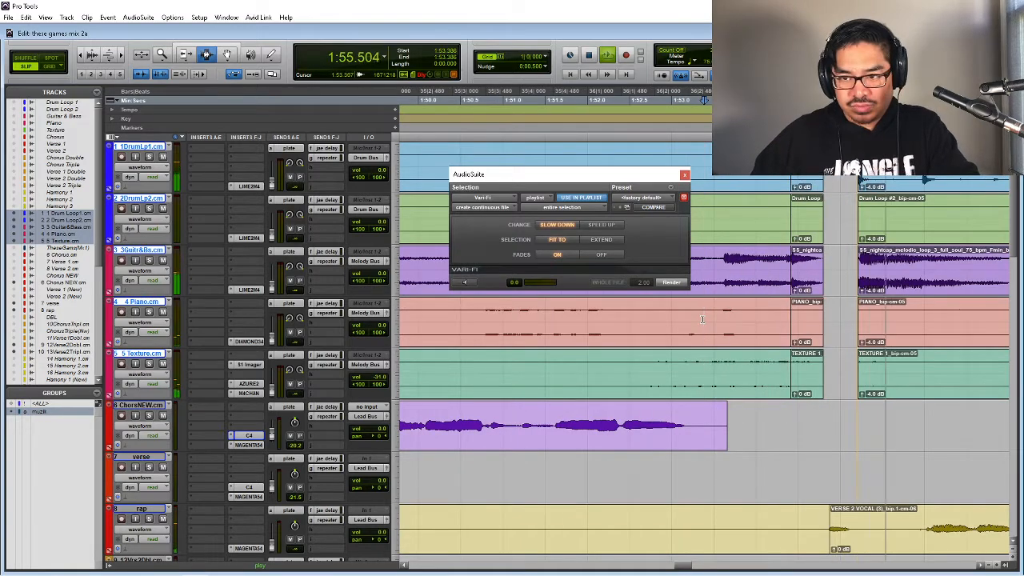
key(r)
key(r)
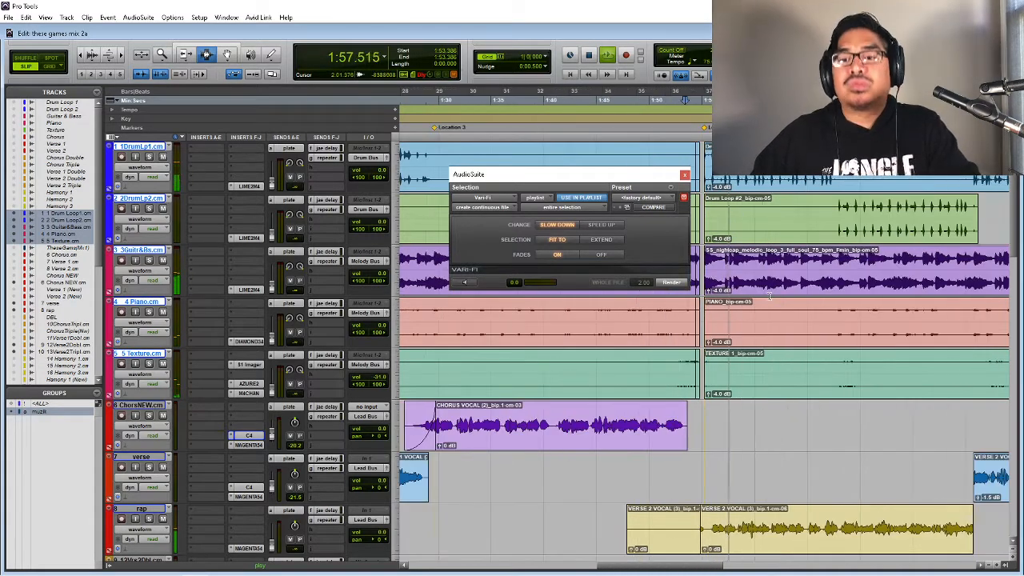
key(space)
- Audition the rap verse from 2:05.119, separate the grouped music clips at 2:08.000 where Drum Loop 2 enters, and replay from 2:04.942
scroll(802, 213, right, 4)
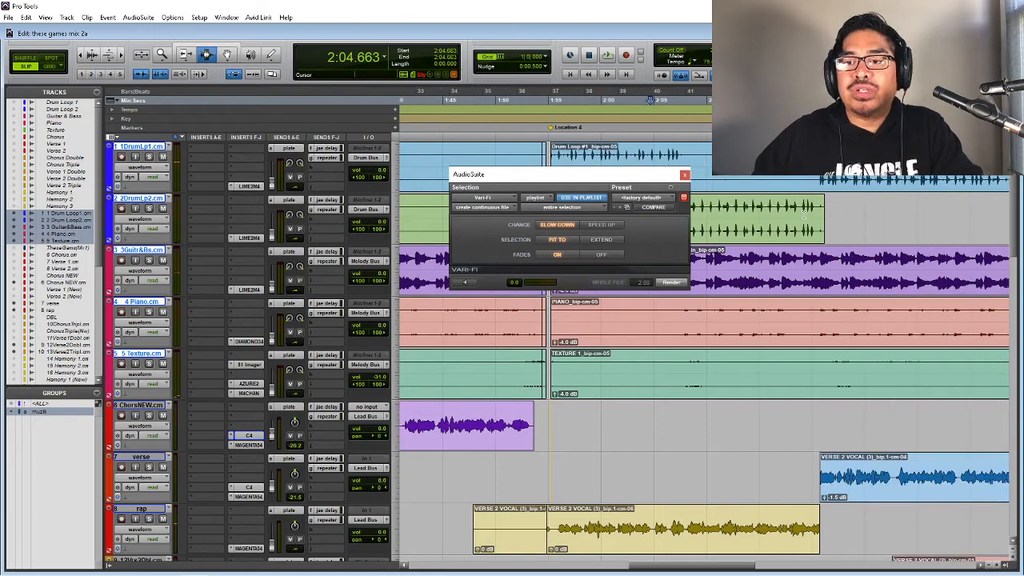
drag(635, 179, 566, 176)
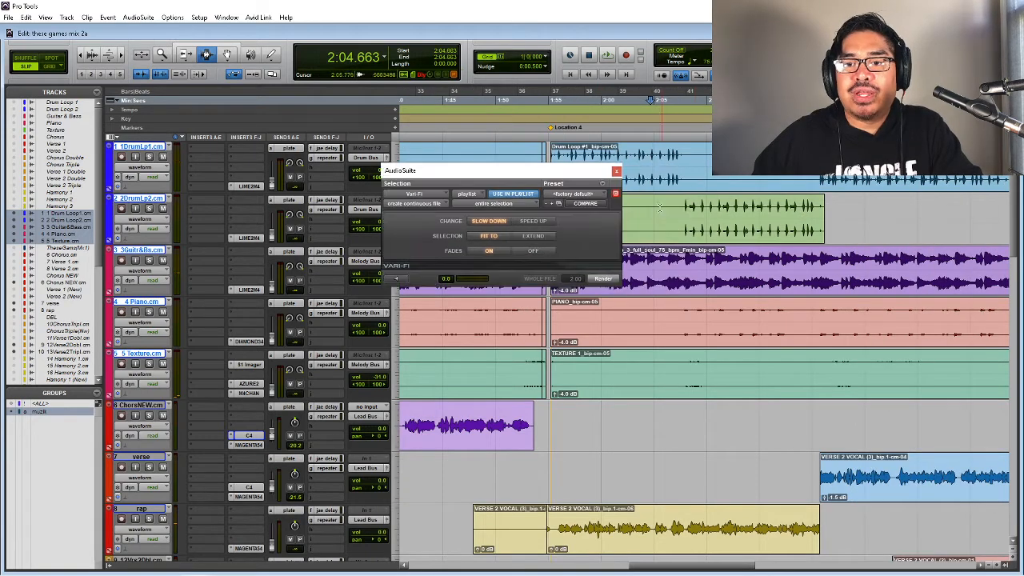
key(space)
key(t)
key(t)
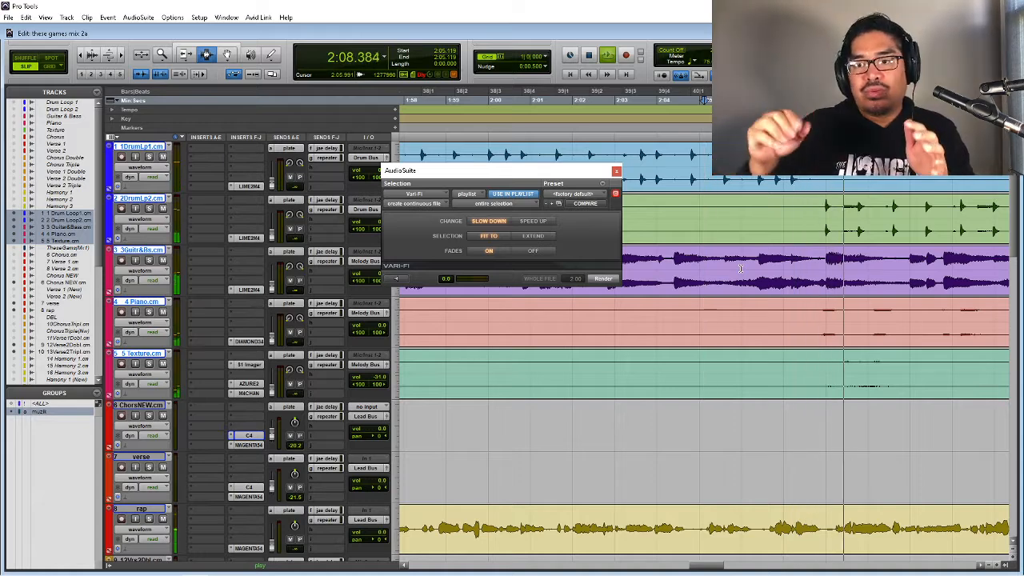
key(space)
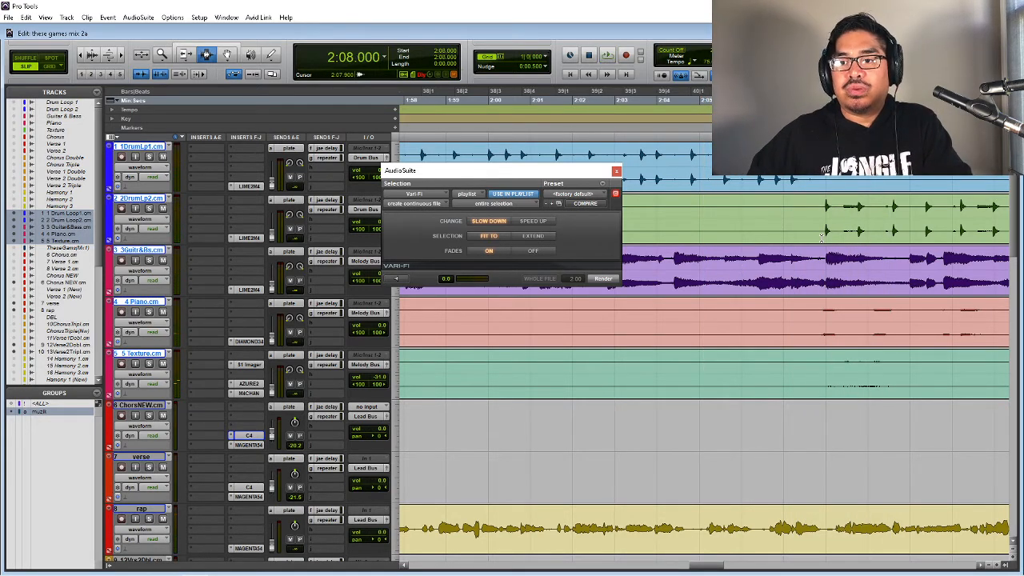
click(695, 269)
key(space)
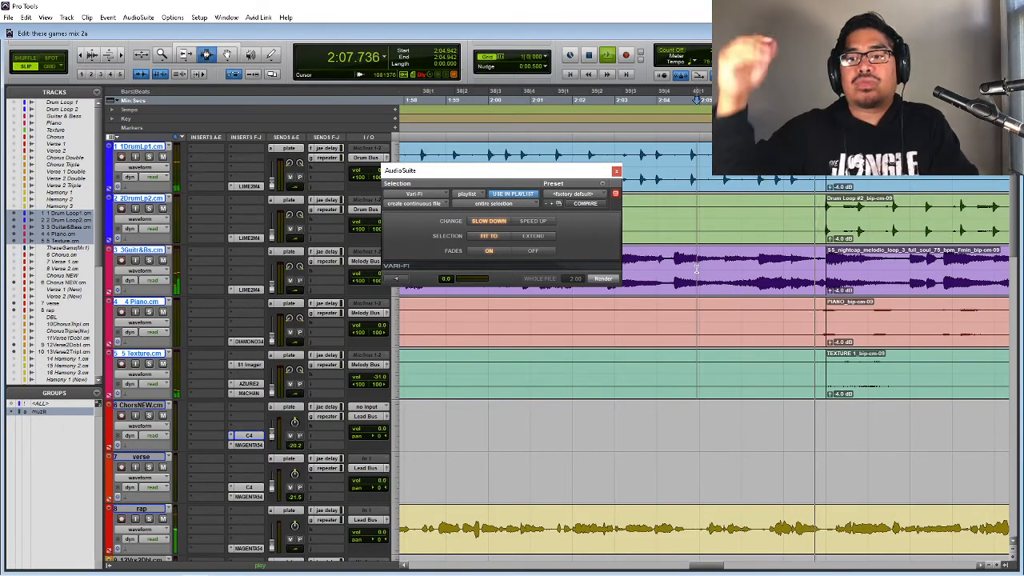
key(space)
- Separate the grouped music at 2:07.184, render the Vari-Fi slow-down on the piece up to 2:08.000, and audition it from 2:03.703
click(786, 279)
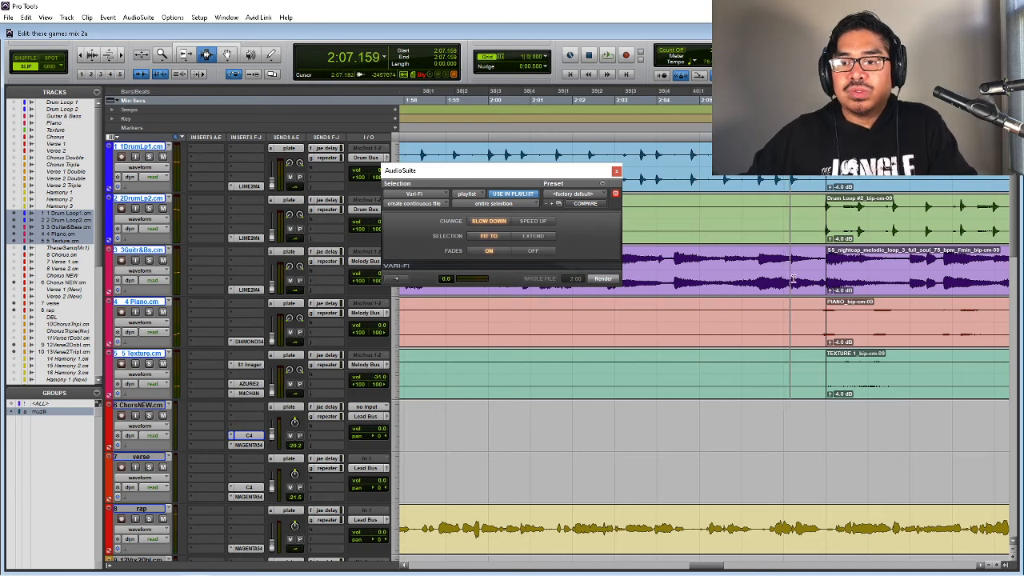
key(b)
double_click(806, 274)
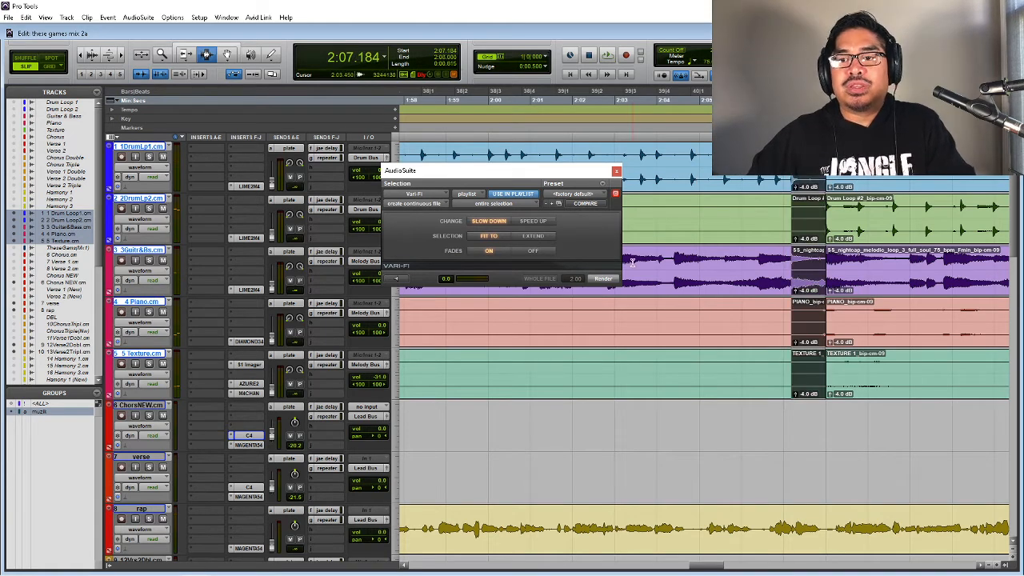
click(645, 304)
key(space)
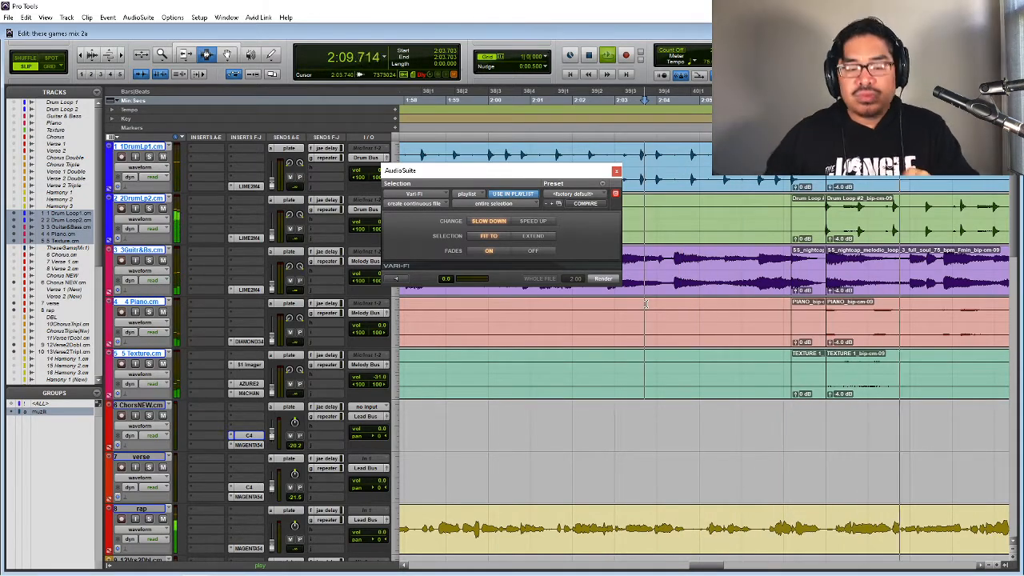
key(r)
key(r)
key(r)
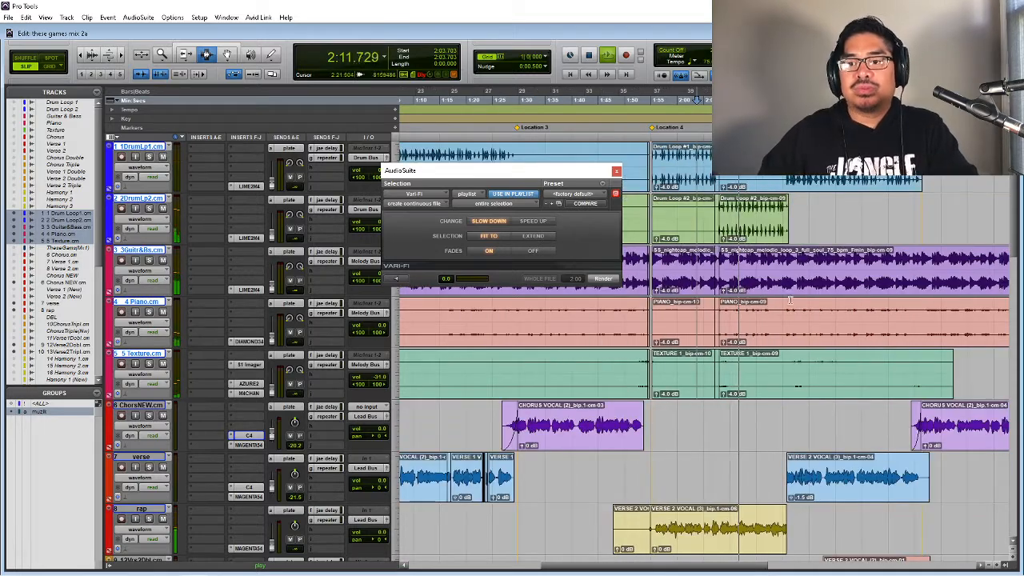
key(space)
- Play the change from the rap to the second verse from 2:17.661 and again from 2:17.459
key(space)
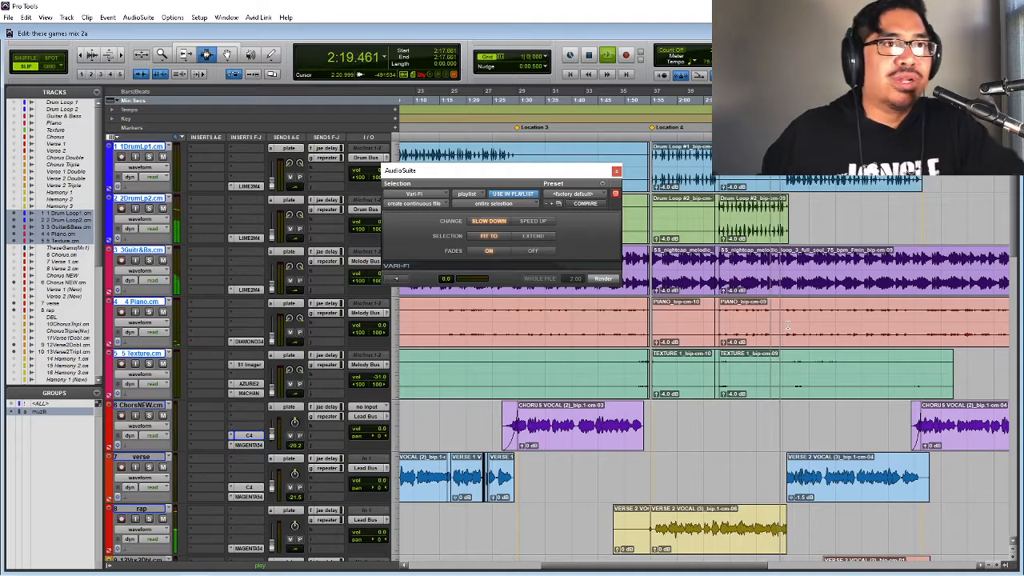
key(t)
key(t)
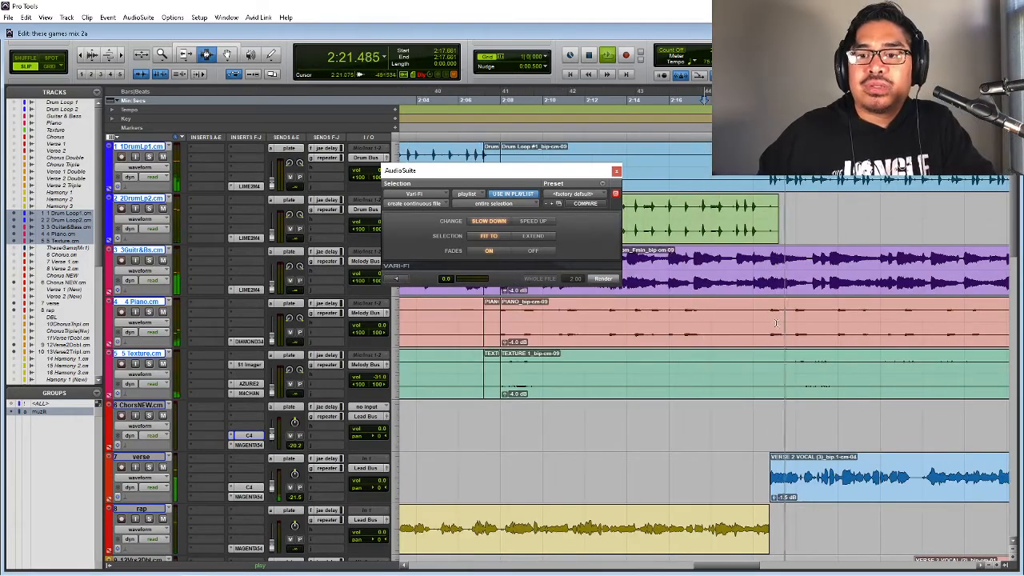
click(699, 277)
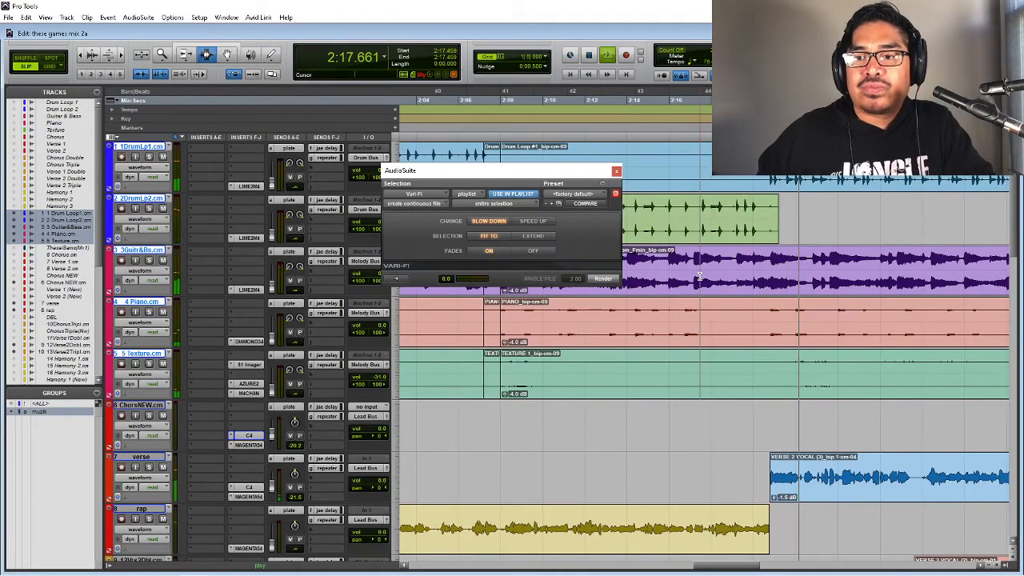
- Separate the grouped music clips at the start of the verse vocal and again just before it at 2:19.957
click(766, 276)
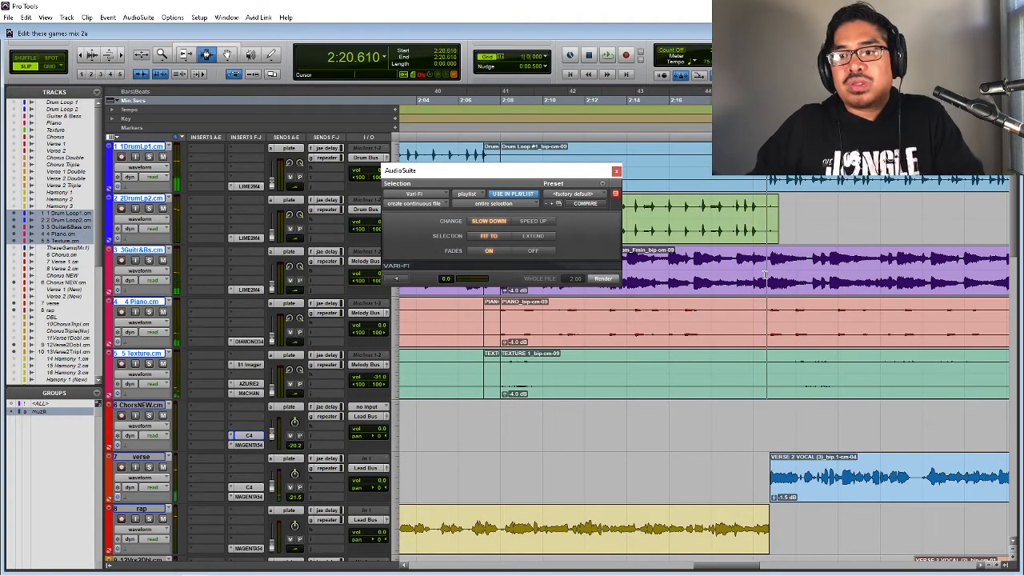
key(ctrl+e)
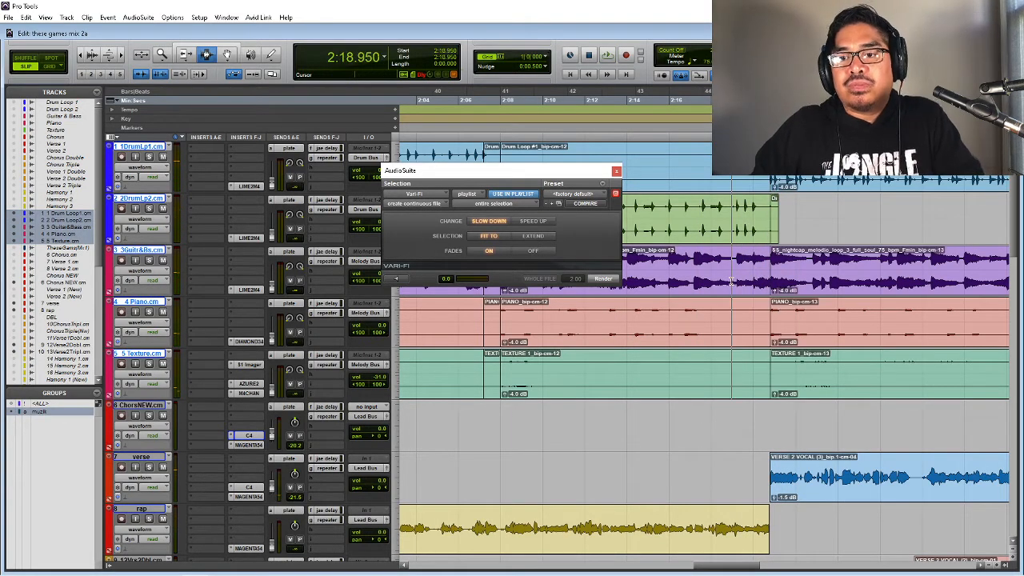
key(space)
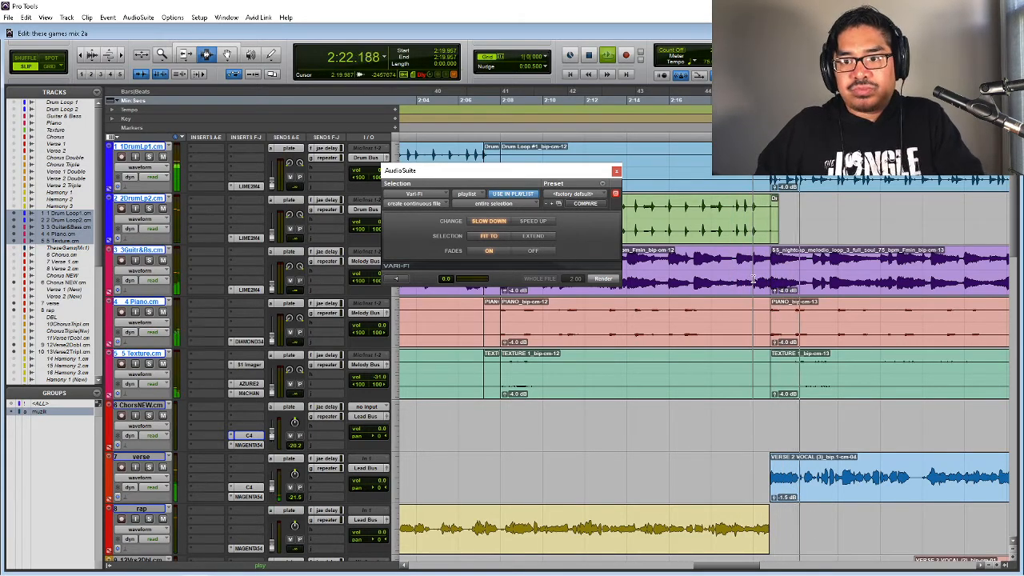
key(ctrl+e)
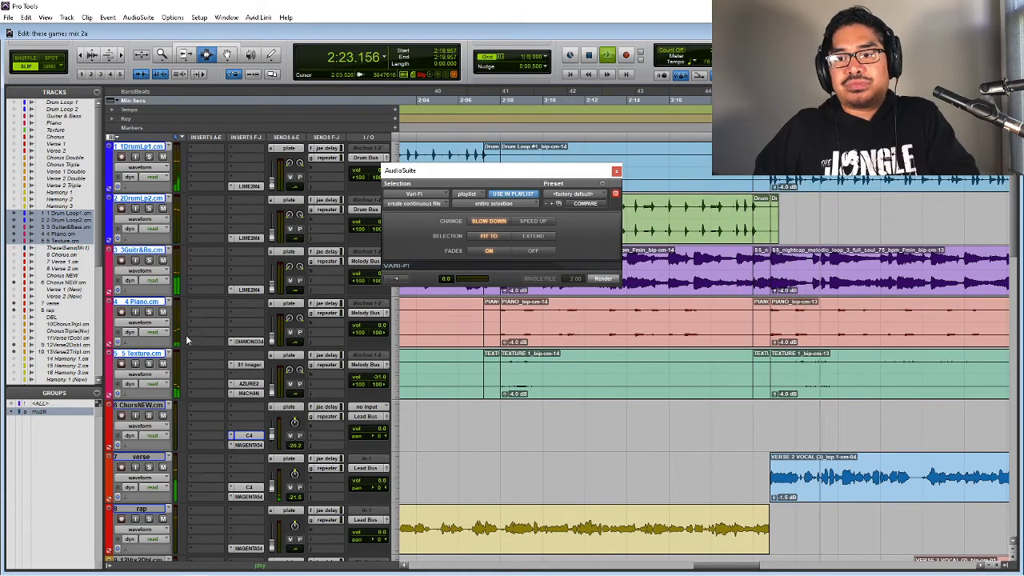
- Turn off the muzik group, mute the short Guitar & Bass piece before the second verse, and delete the leftover Drum Loop 2 piece at 2:20.645
click(48, 413)
click(696, 293)
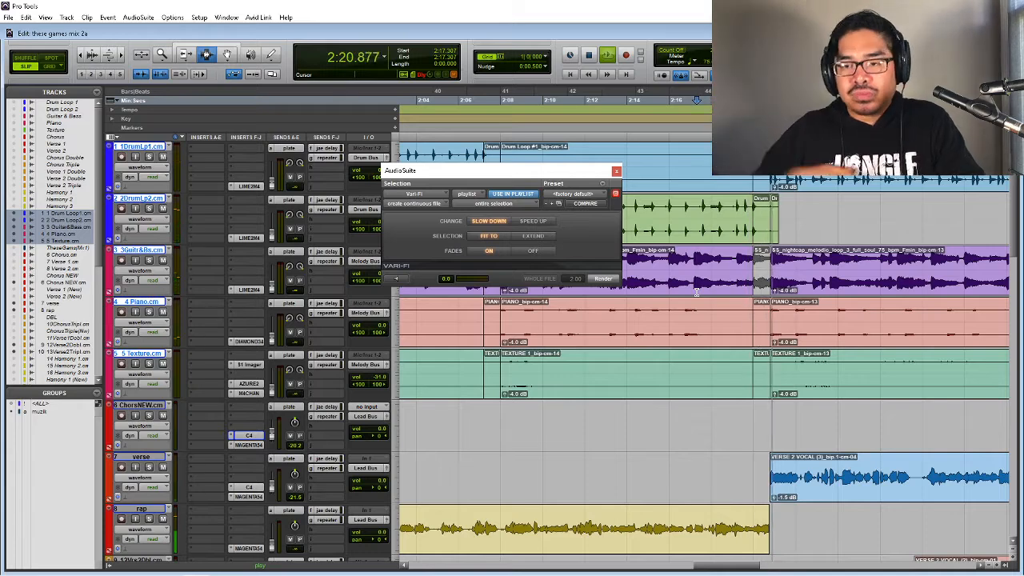
click(766, 227)
key(Delete)
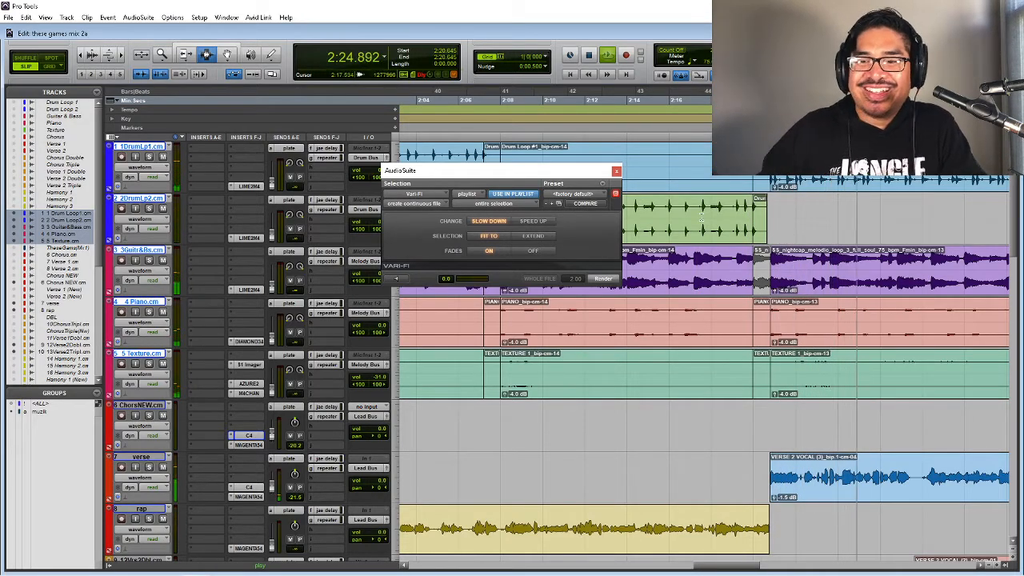
- Replay the transition into the second verse from 2:17.534 and close the AudioSuite window
key(space)
click(701, 216)
key(space)
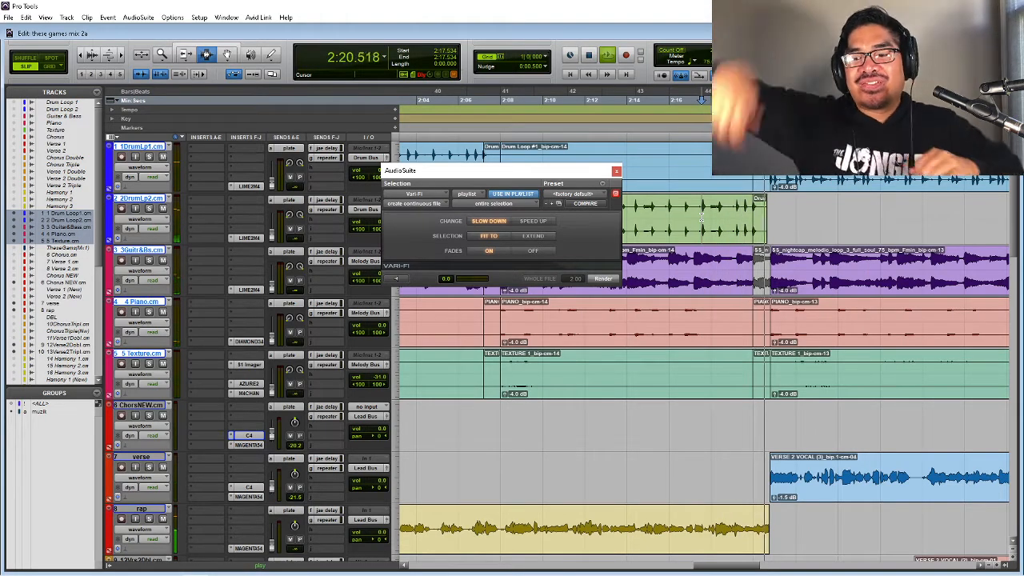
key(space)
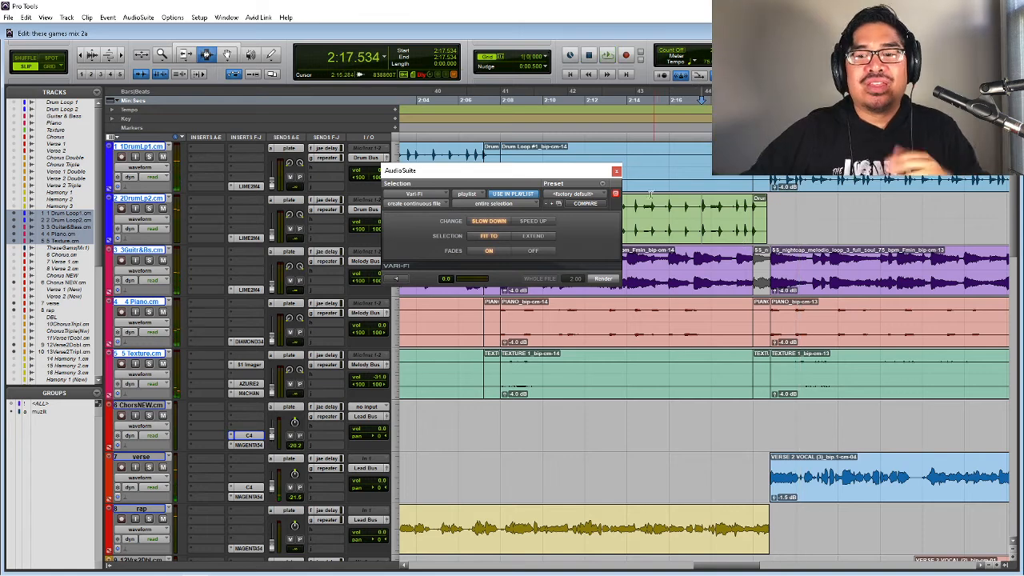
click(615, 171)
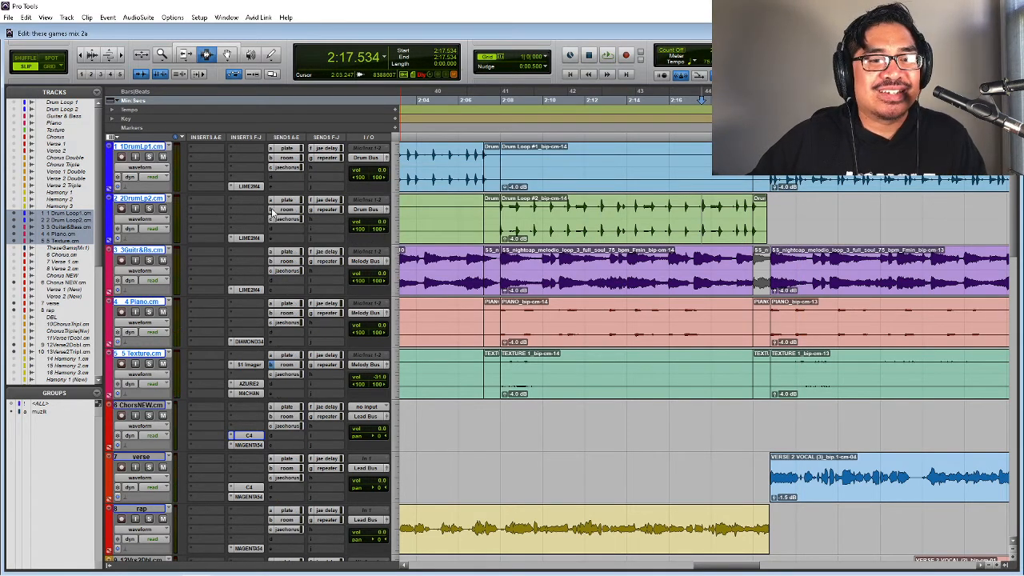
- Open the room send fader of the Drum Loop 2 track and set that track's automation mode to touch
ctrl+click(272, 212)
click(287, 202)
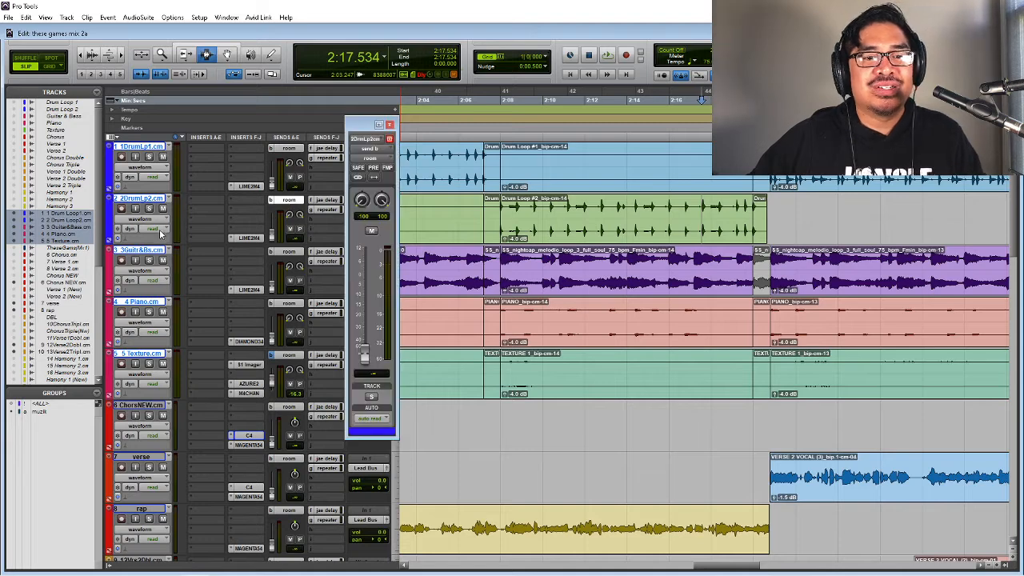
click(177, 253)
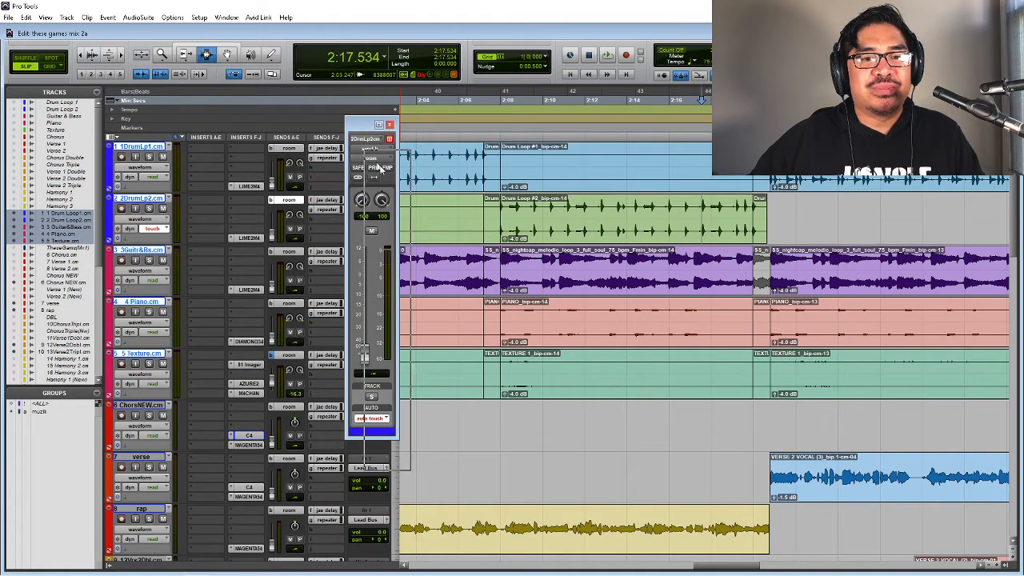
drag(381, 166, 548, 230)
- Try writing a room send rise on Drum Loop 2 during playback from 2:17.534, pushing the fader up to about +0.9 dB
key(space)
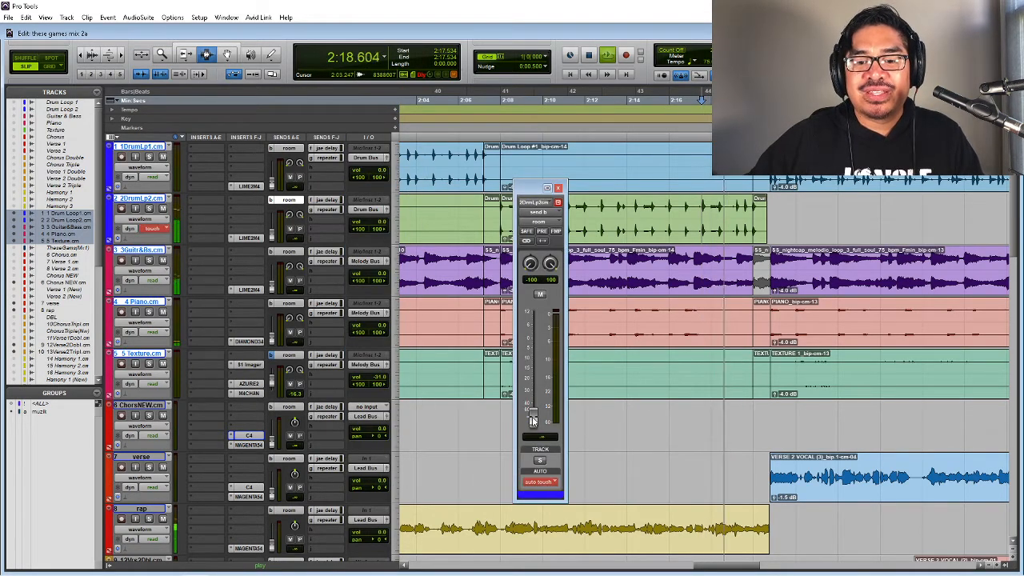
mouse_move(533, 421)
mouse_down()
mouse_move(544, 345)
mouse_move(539, 416)
mouse_up()
key(space)
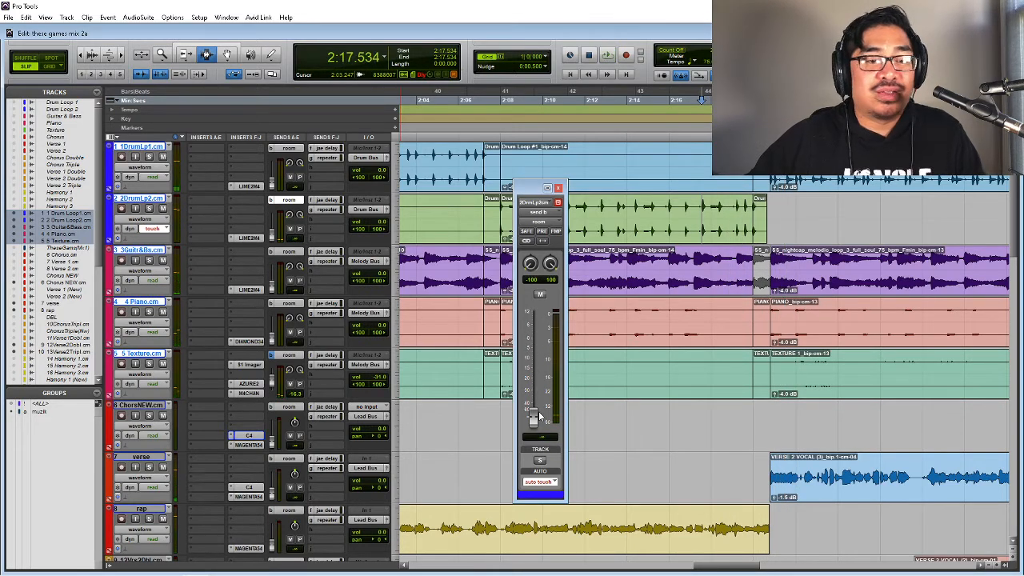
key(space)
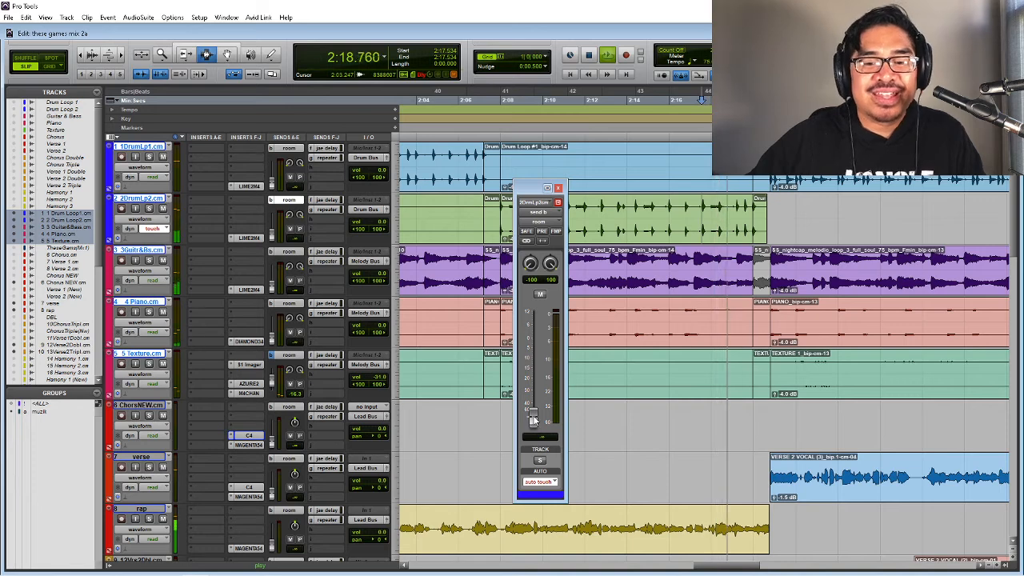
drag(533, 419, 544, 340)
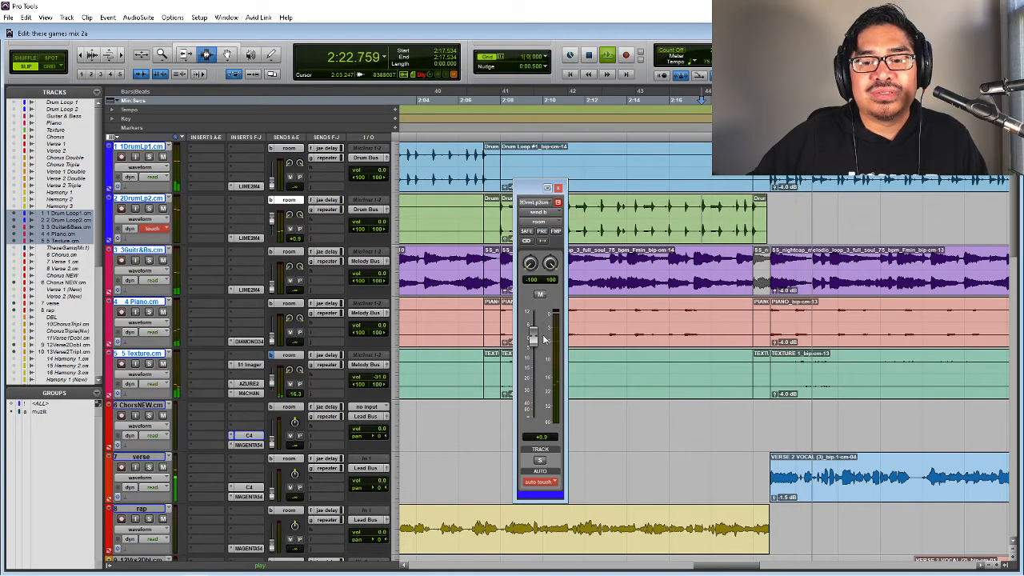
key(space)
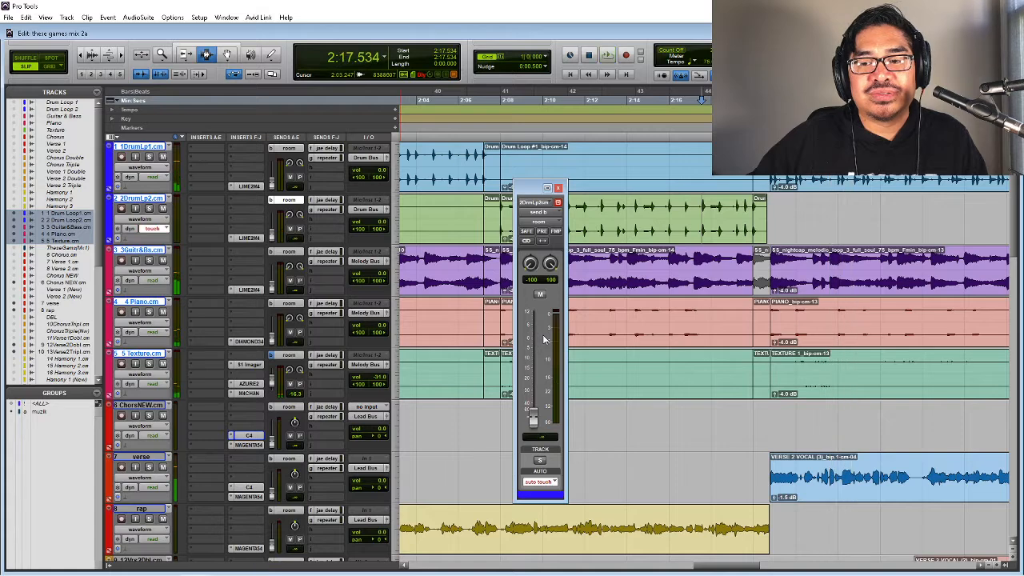
key(space)
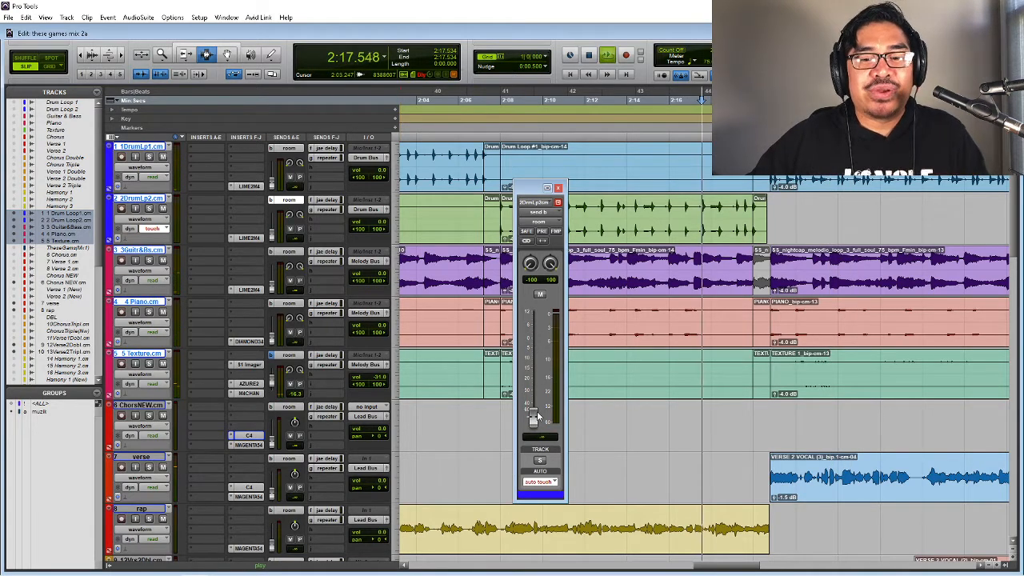
drag(532, 416, 541, 362)
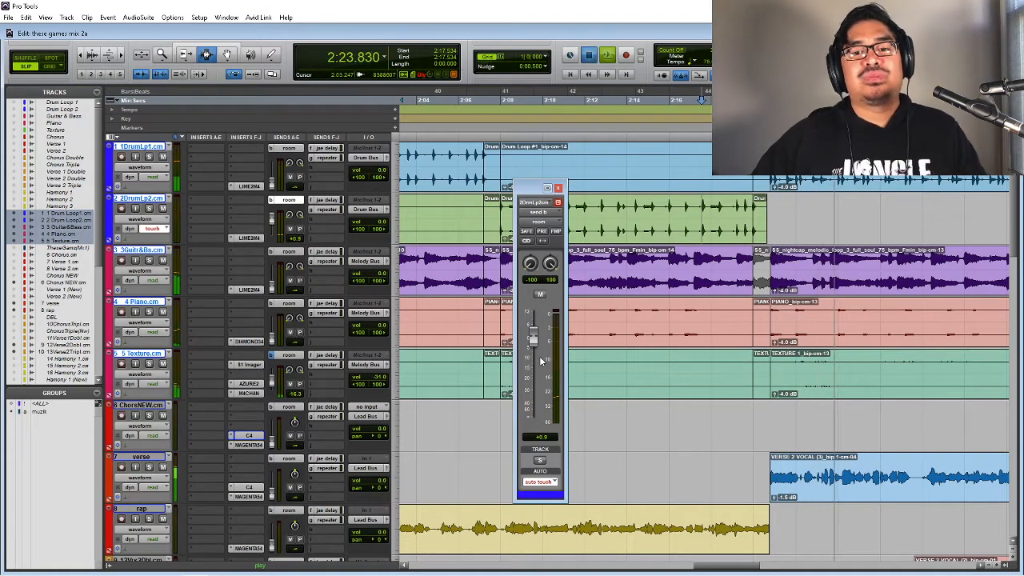
key(space)
- Rewrite the Drum Loop 2 room send automation from 2:17.534, raising the fader into the second verse and keeping it fully down after the throw
key(space)
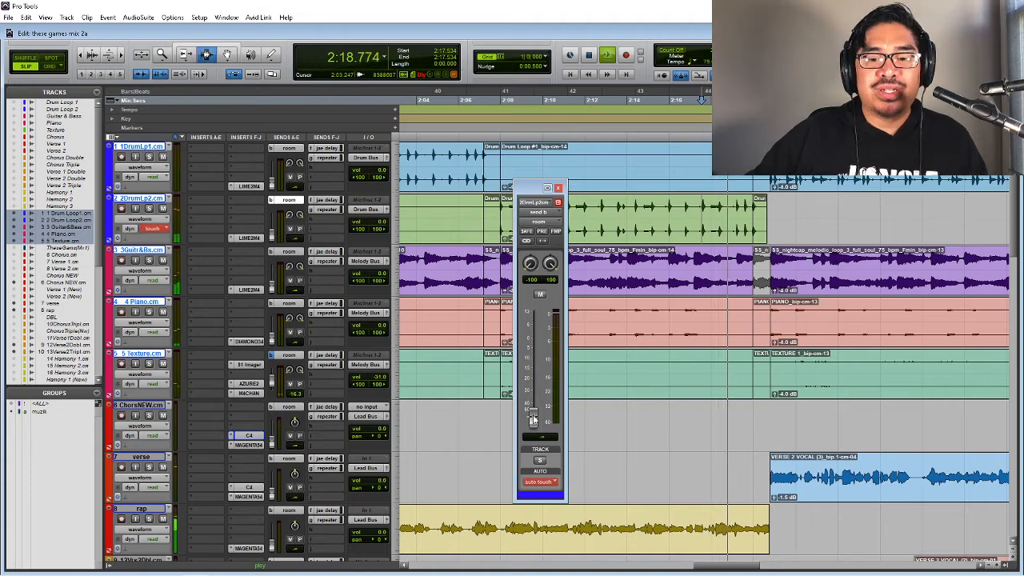
drag(533, 414, 534, 356)
key(space)
key(space)
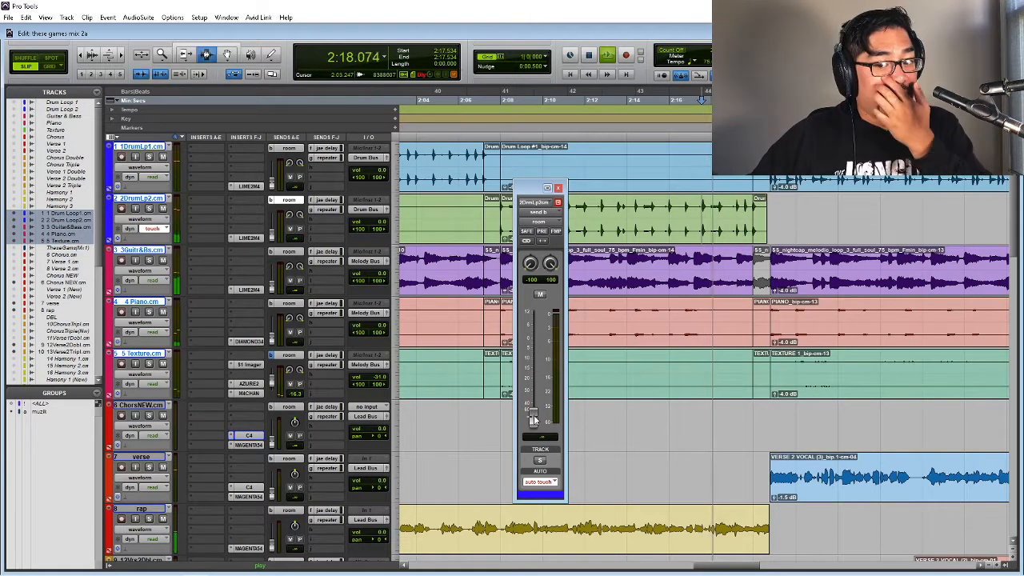
mouse_move(533, 414)
mouse_down()
mouse_move(535, 350)
mouse_move(533, 416)
mouse_up()
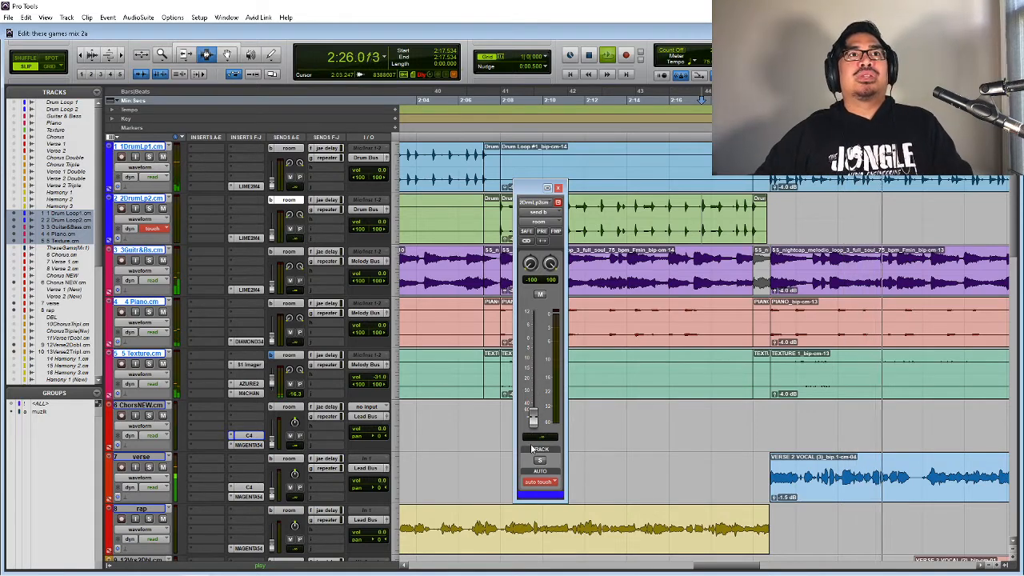
key(space)
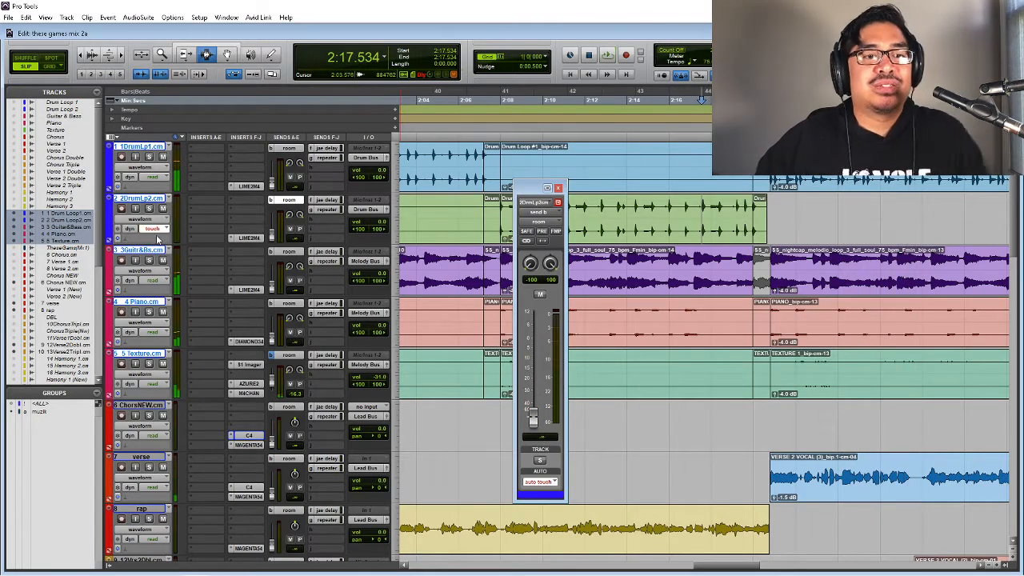
- Set the Drum Loop 2 automation mode to read, play back the room send move from 2:17.534, and close the send fader
click(152, 230)
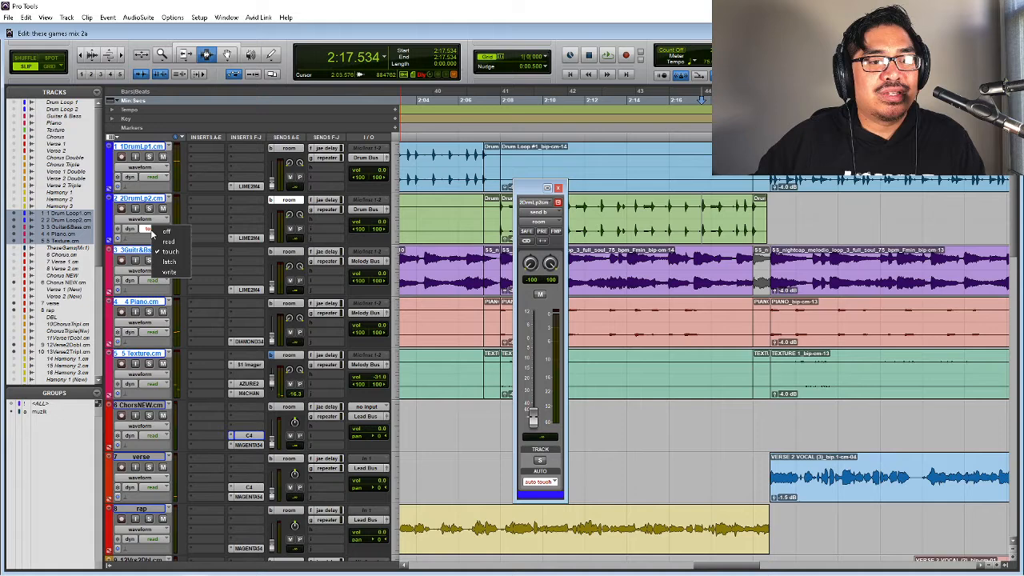
click(166, 241)
key(space)
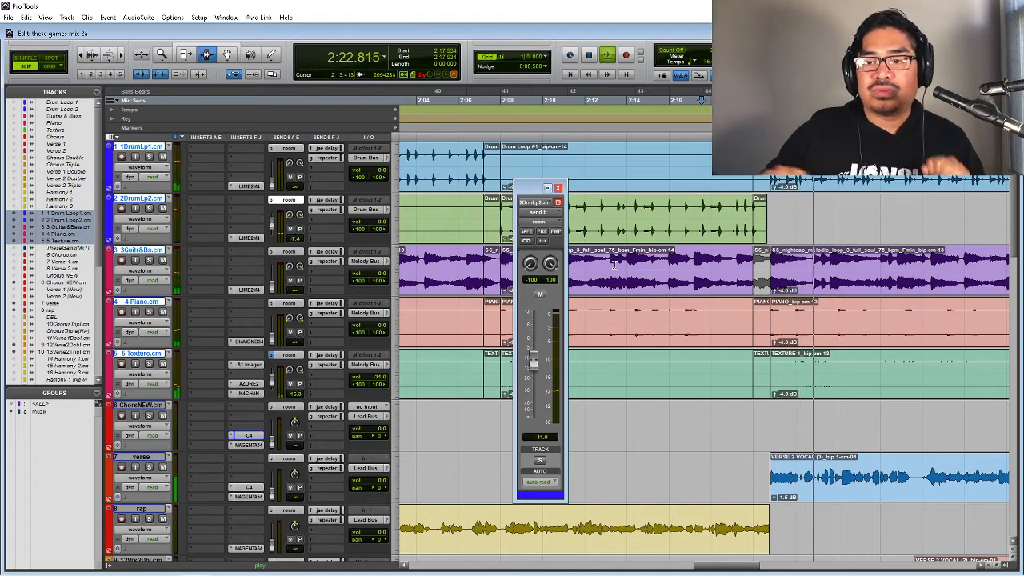
click(559, 189)
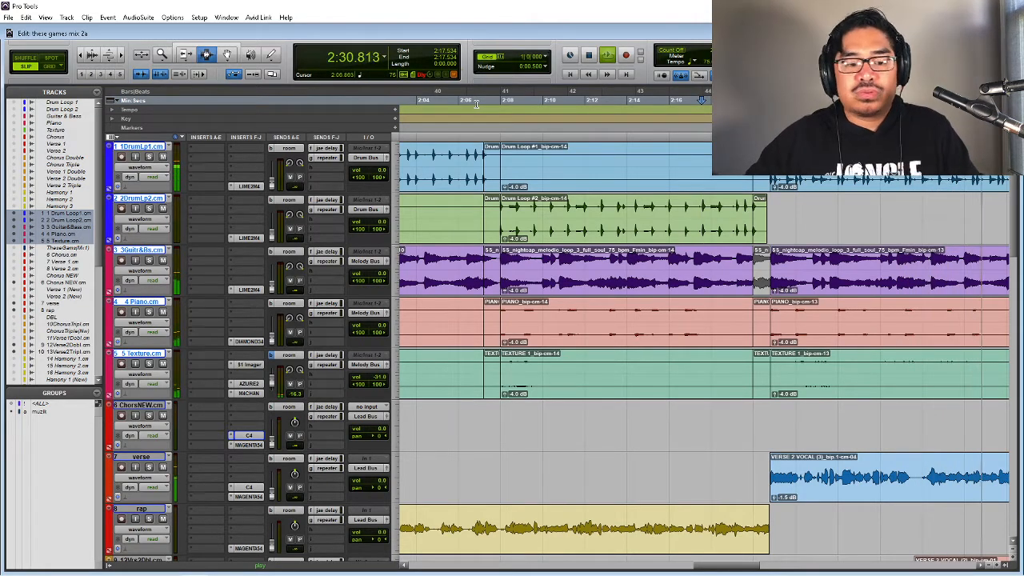
- Mute the second verse's double and triple vocal clips on tracks 9 and 10
key(r)
scroll(752, 405, down, 4)
key(r)
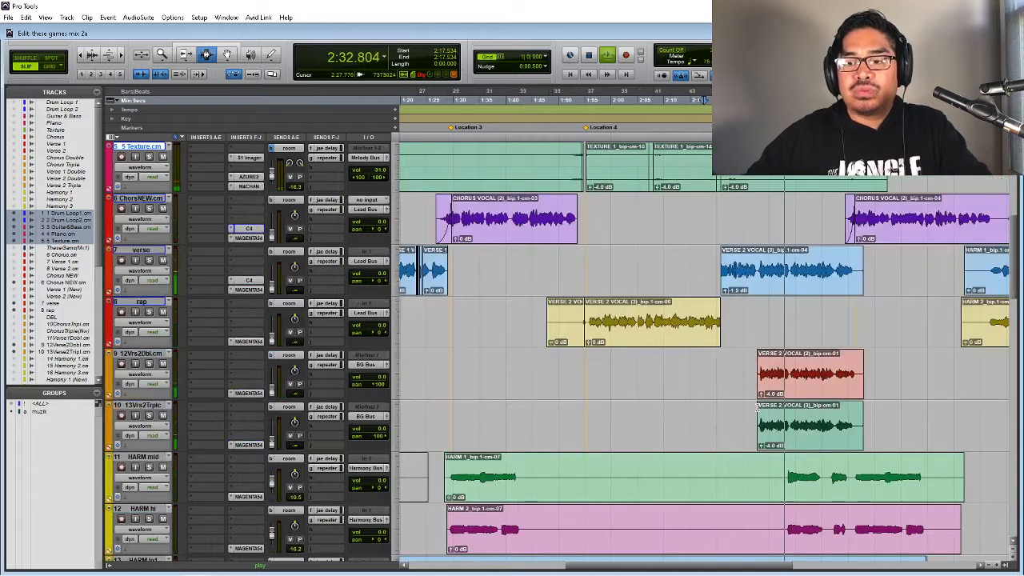
scroll(759, 402, up, 1)
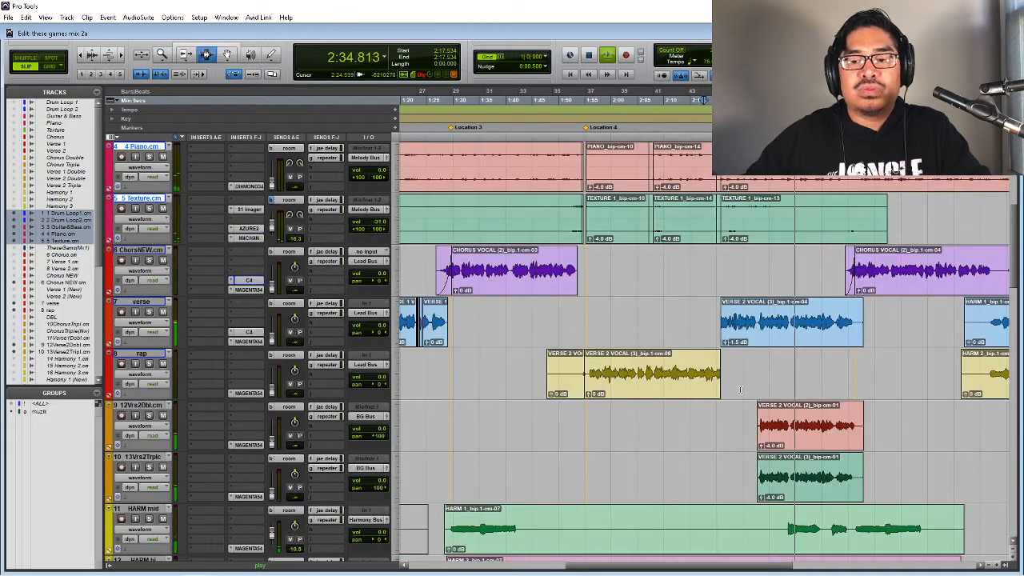
scroll(759, 403, down, 1)
drag(732, 376, 916, 425)
key(ctrl+m)
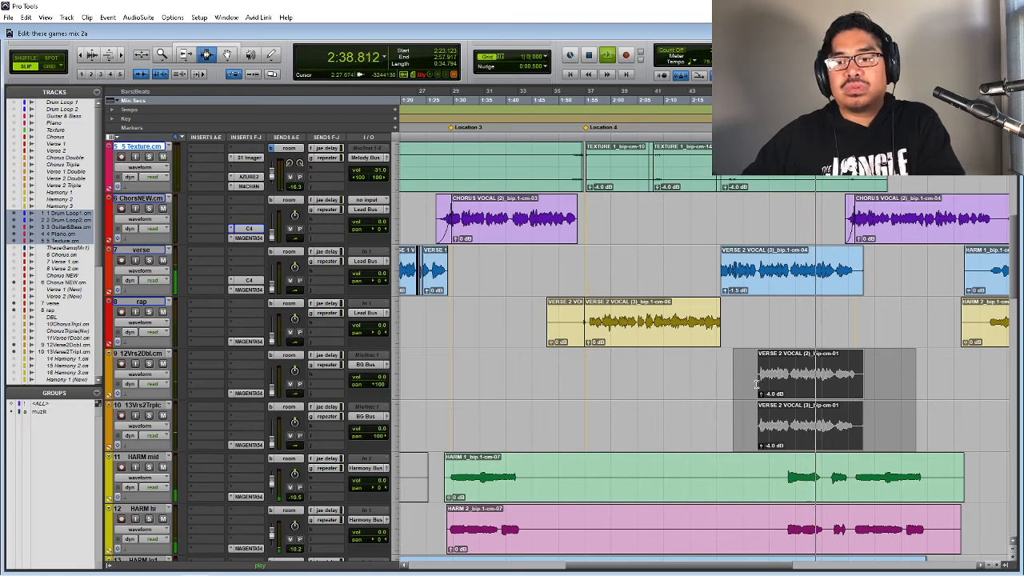
- Audition the end of the second verse from 2:38.913 without the doubles, and place the playback start at 1:50.857 in the chorus
scroll(753, 384, up, 2)
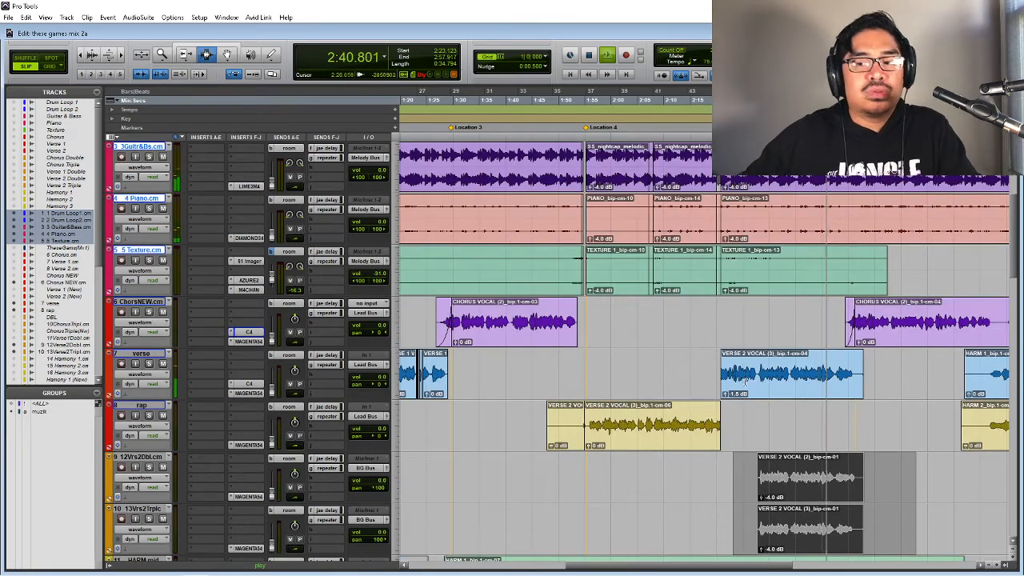
click(820, 383)
key(ctrl+])
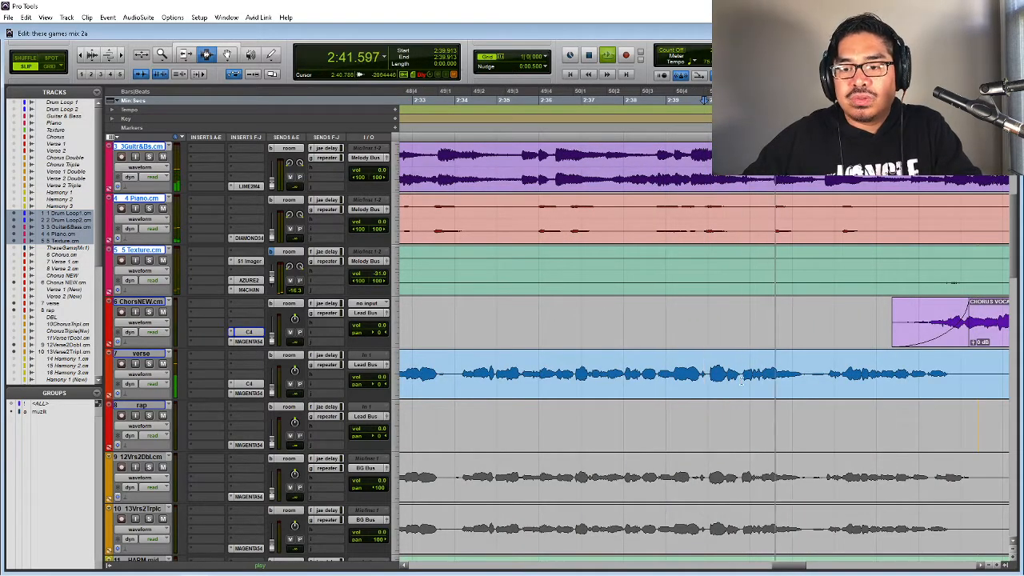
key(ctrl+[)
key(ctrl+[)
key(ctrl+[)
key(space)
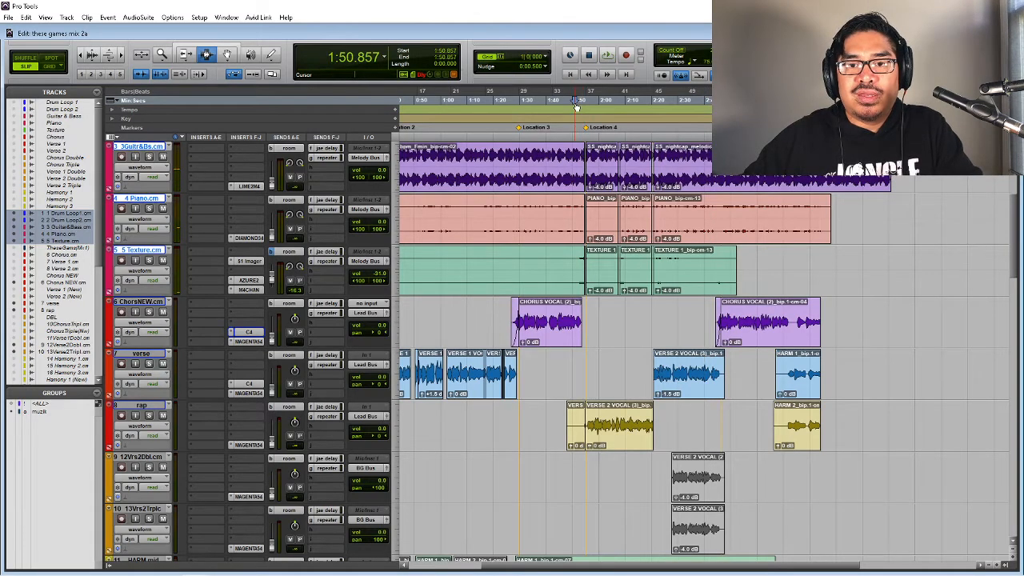
- Play the chorus-to-rap change from 1:50.857 while looking over the effect, bus and master tracks to find the ALL MUSIC bus
key(space)
scroll(670, 352, down, 10)
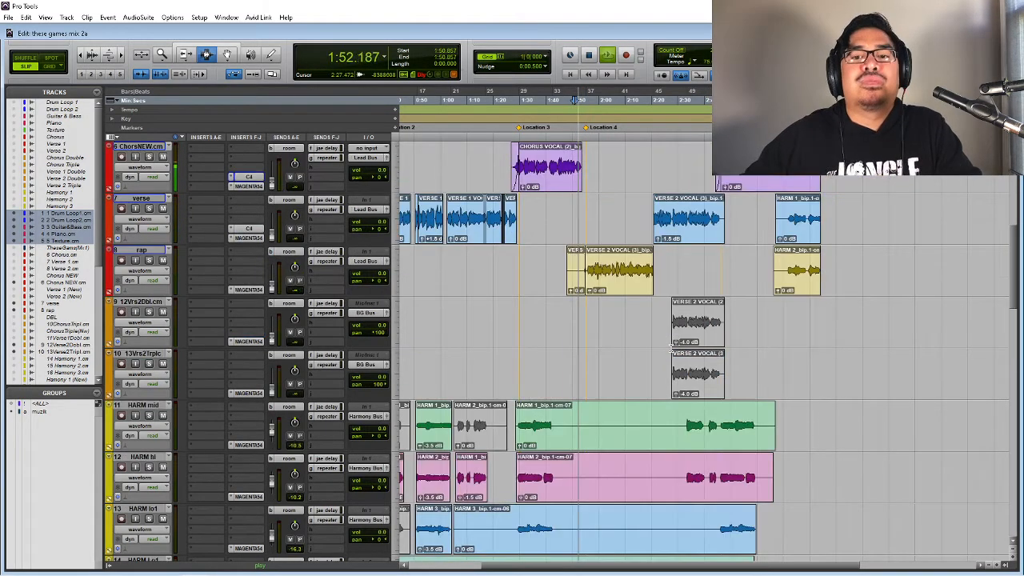
scroll(668, 355, down, 10)
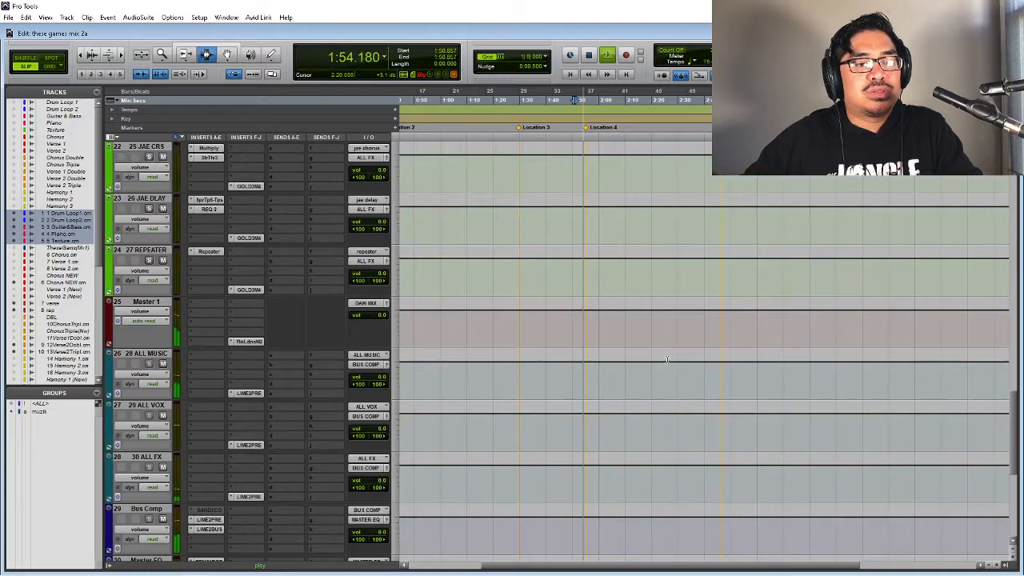
scroll(658, 360, down, 5)
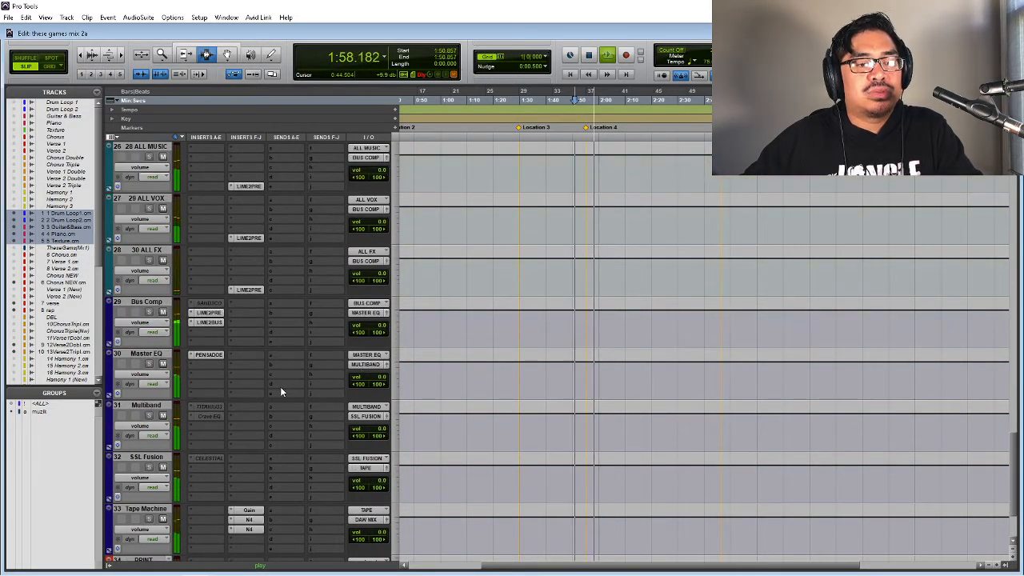
scroll(280, 391, up, 3)
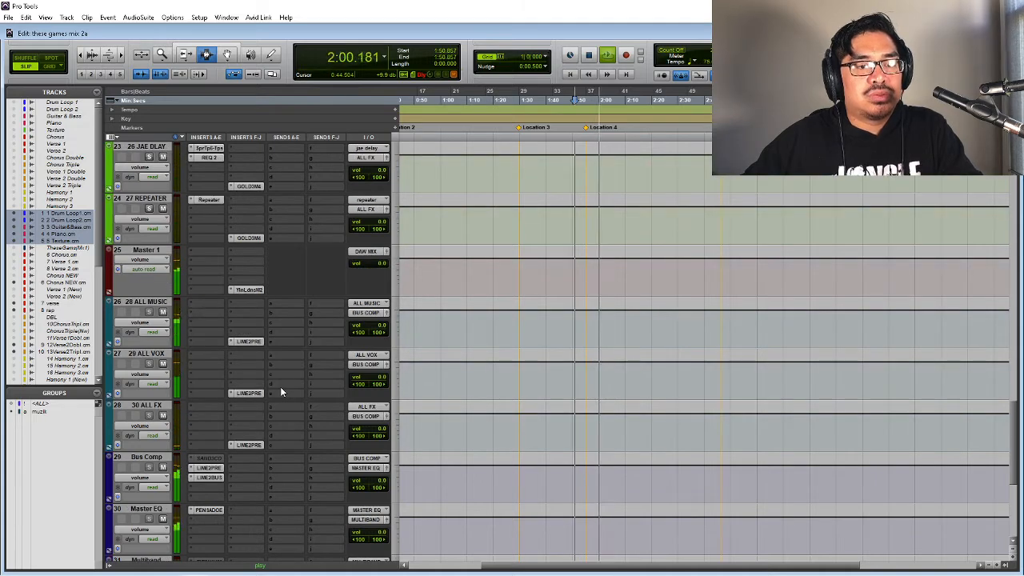
key(space)
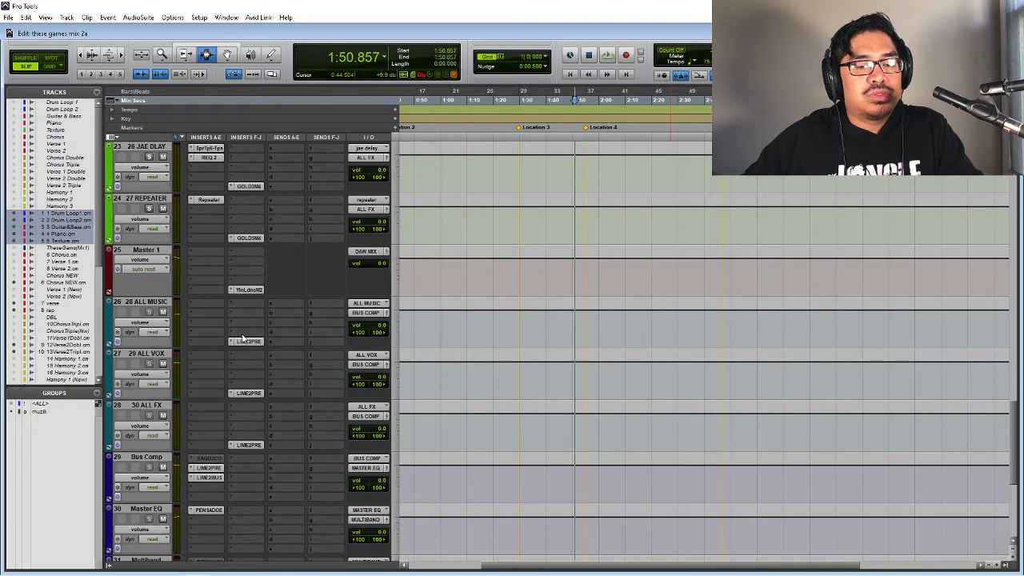
- Insert the stereo OneKnob Filter on the ALL MUSIC track, in the slot above LIME2PRE
click(243, 339)
text(one)
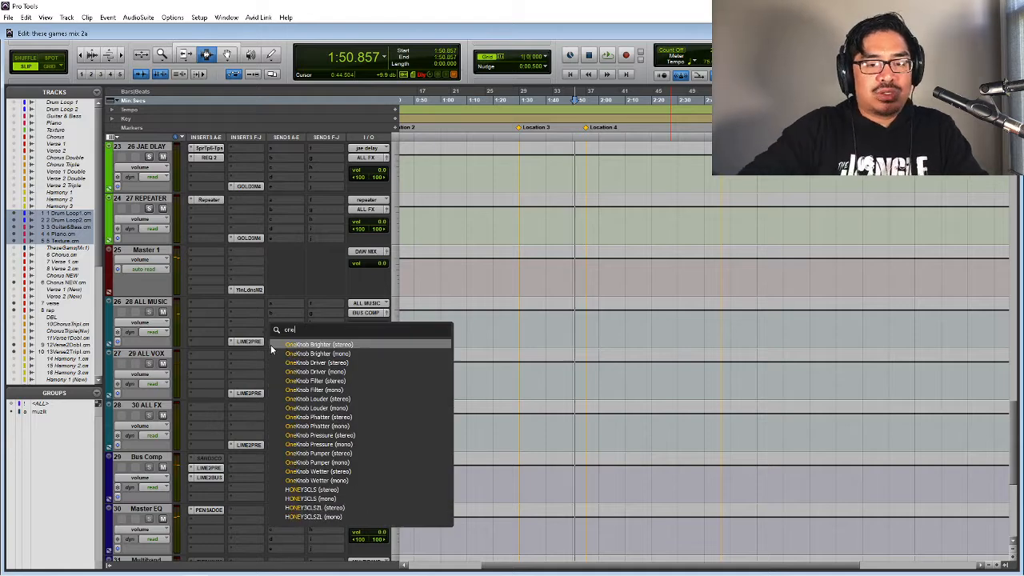
key(Down)
key(Down)
key(Down)
key(Down)
key(Down)
key(Down)
key(Down)
key(Down)
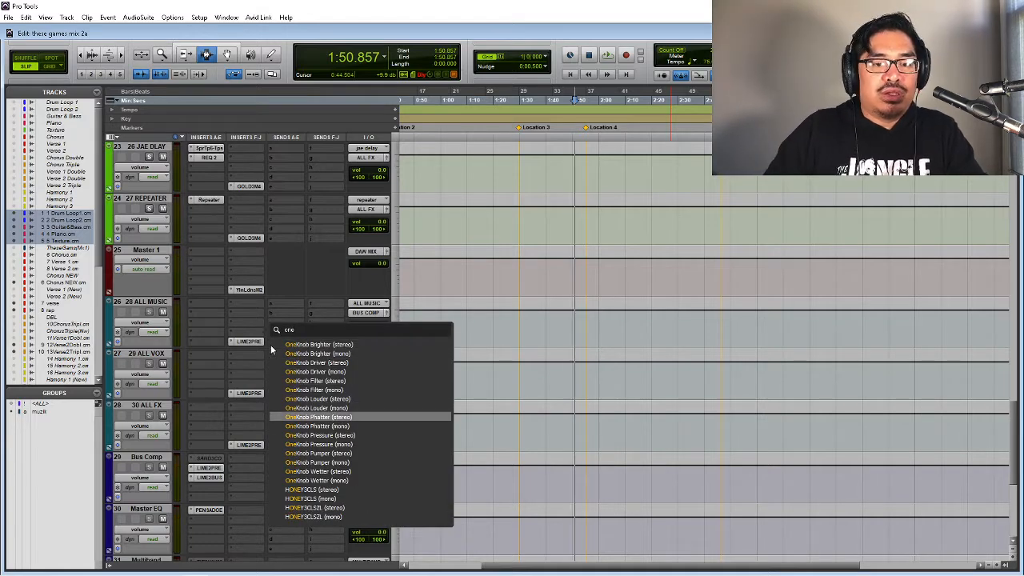
key(Down)
key(Down)
key(Down)
key(Up)
key(Up)
key(Up)
key(Up)
key(Up)
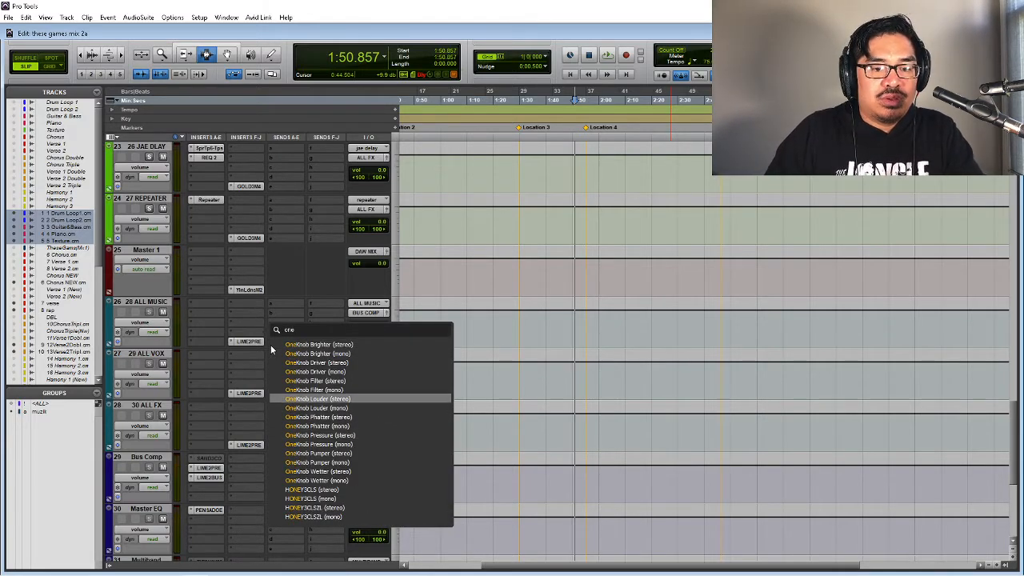
key(Down)
key(Up)
key(Up)
key(Up)
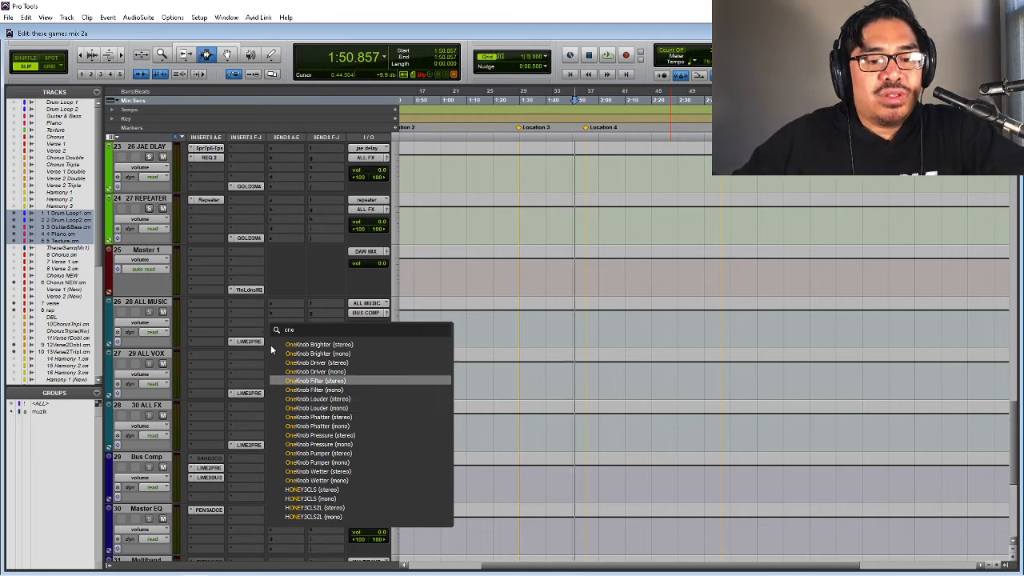
key(Return)
- Set the ALL MUSIC automation mode to touch and enable automation for the OneKnob "Filter" parameter
click(152, 332)
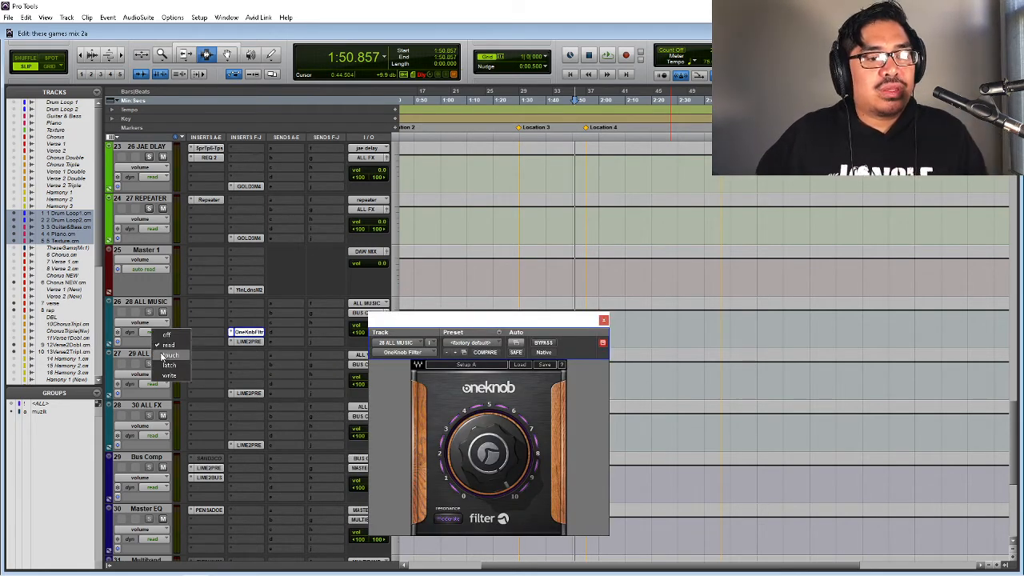
click(152, 343)
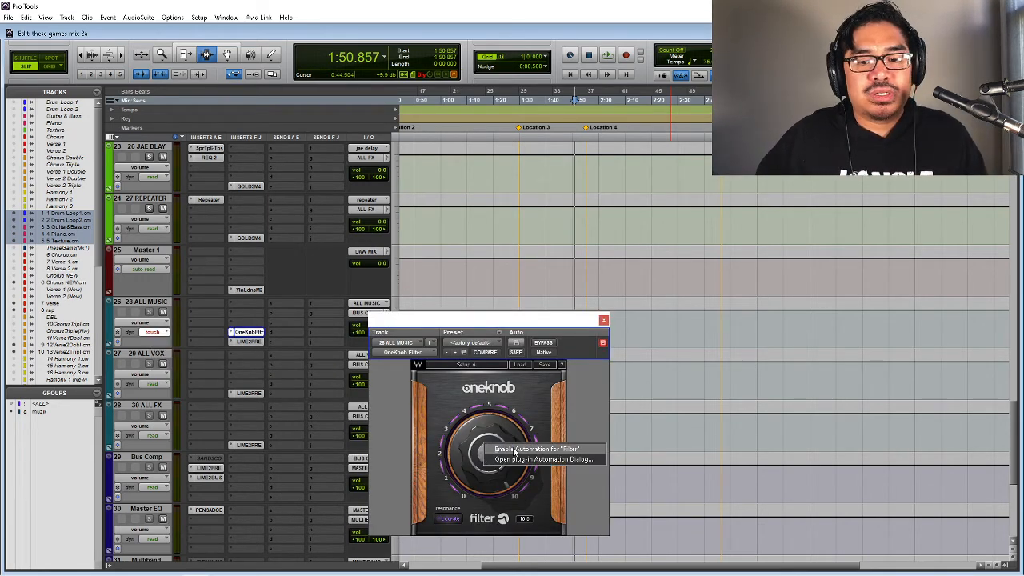
- Move the OneKnob Filter window off the music clips and write a filter automation pass from 1:50.857 through the rap
key(space)
drag(495, 318, 560, 165)
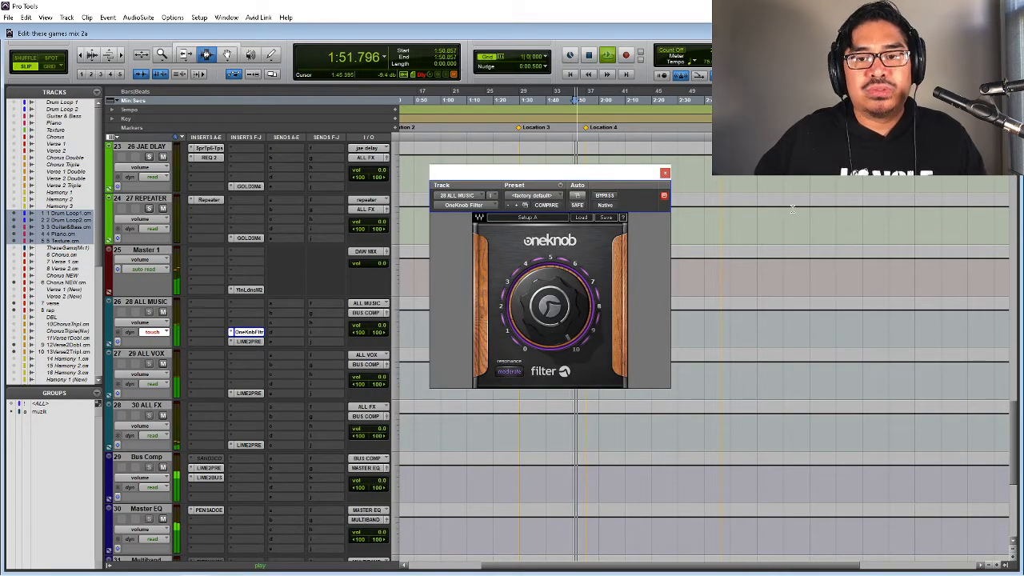
scroll(792, 209, up, 10)
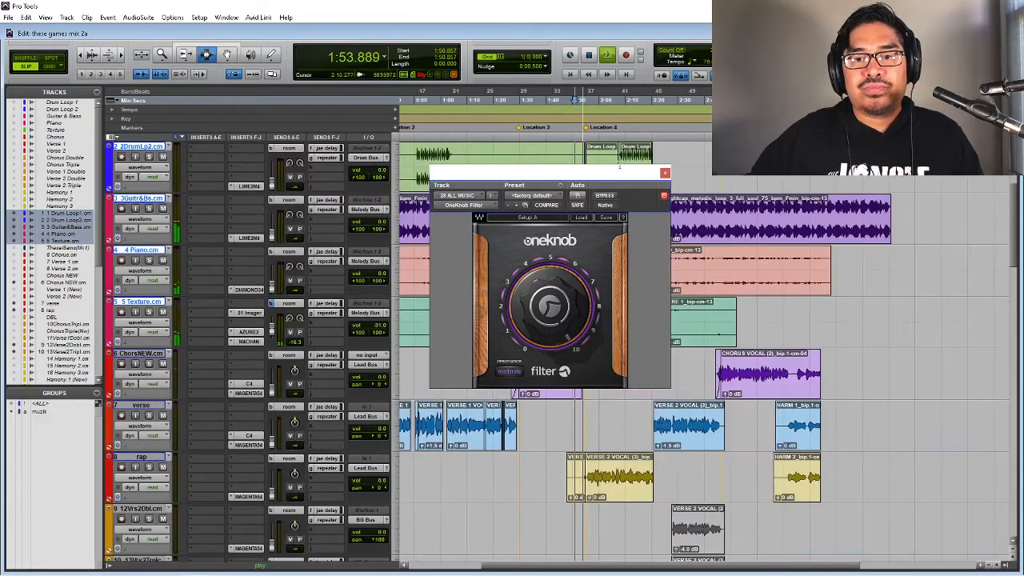
drag(619, 165, 406, 145)
key(space)
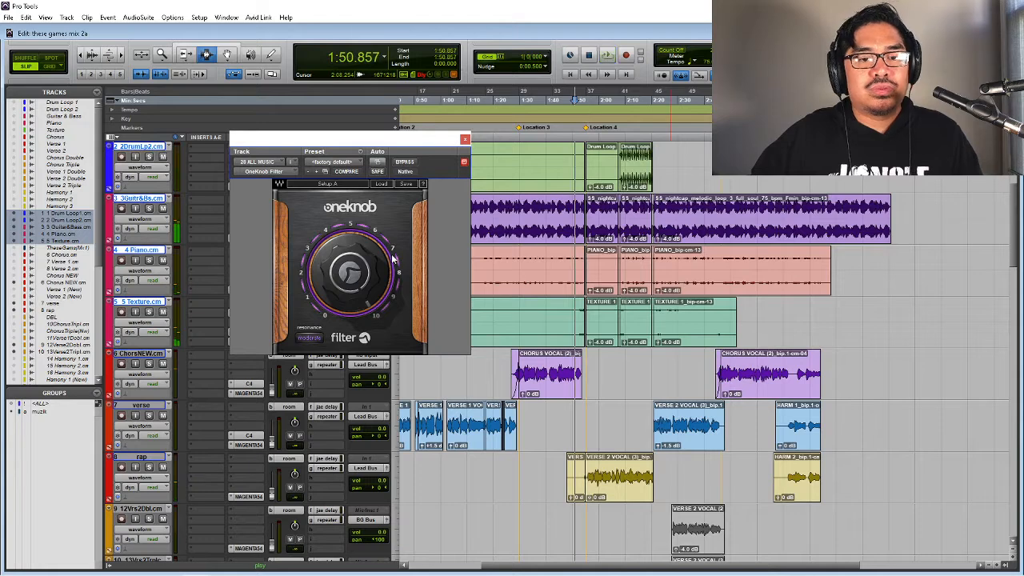
key(space)
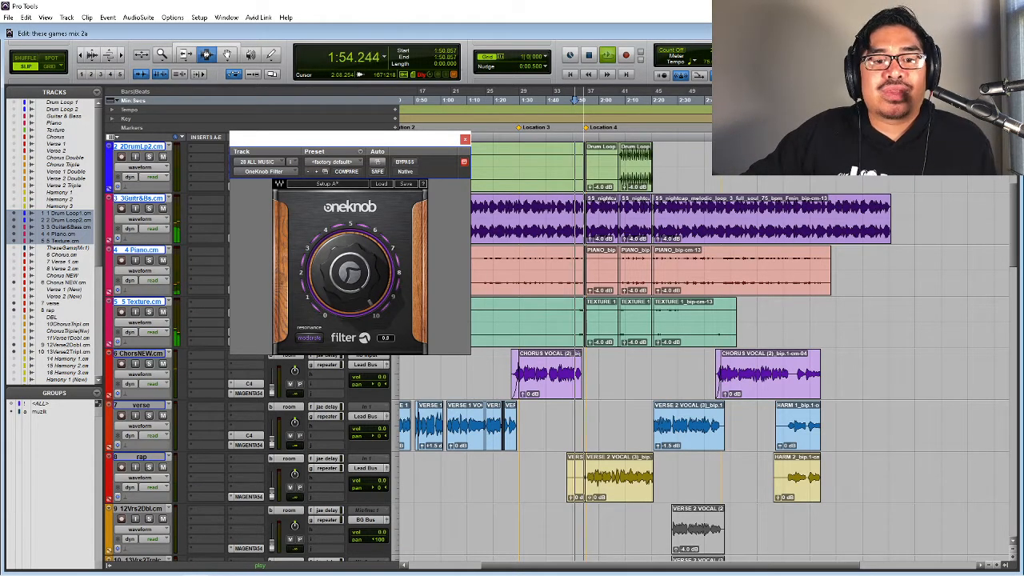
drag(350, 272, 350, 304)
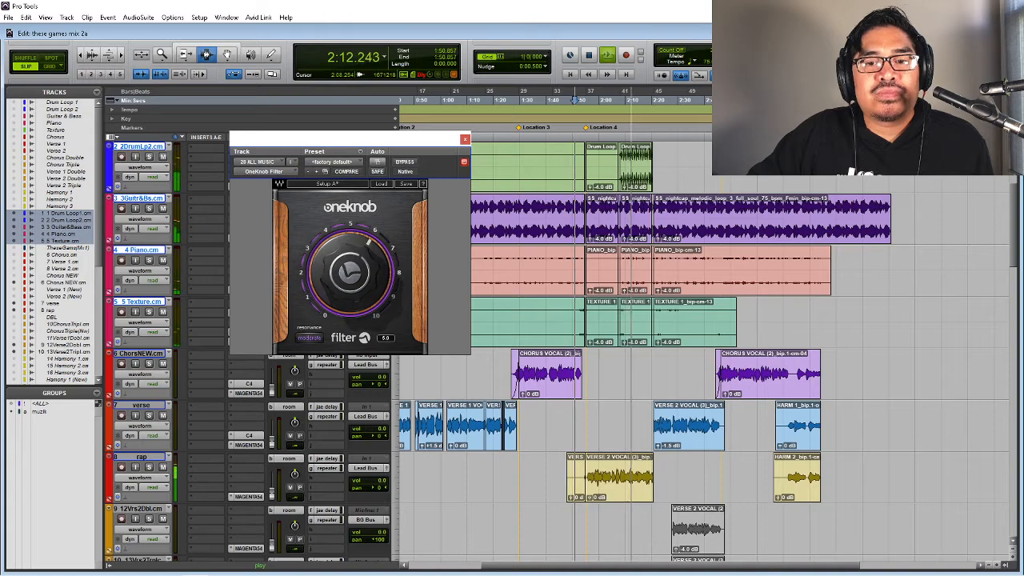
key(space)
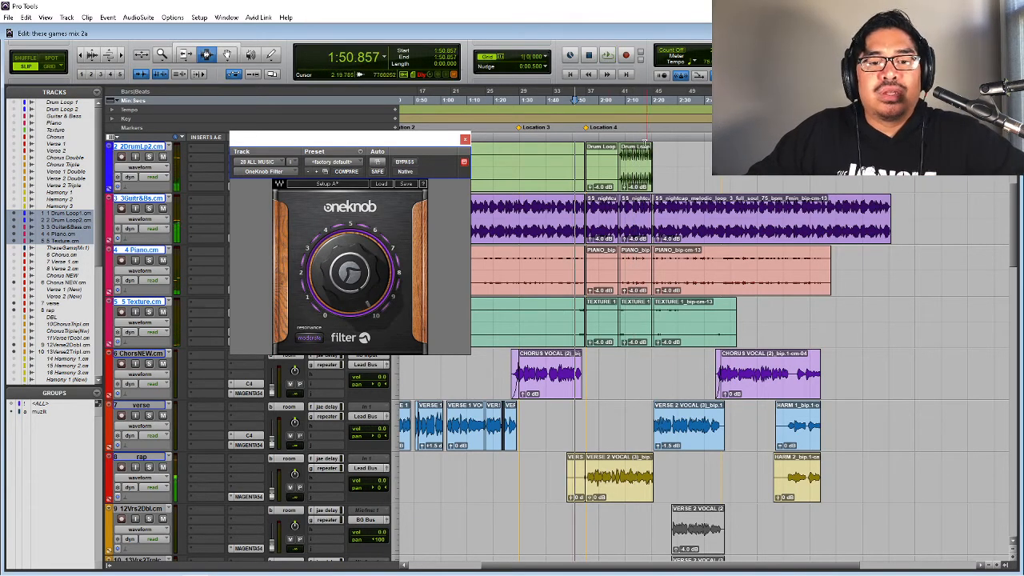
- Rewrite the ALL MUSIC filter sweep from 2:02.388, taking the knob down to 5.0 in the rap and back to 10.0 by the second verse
click(608, 107)
key(space)
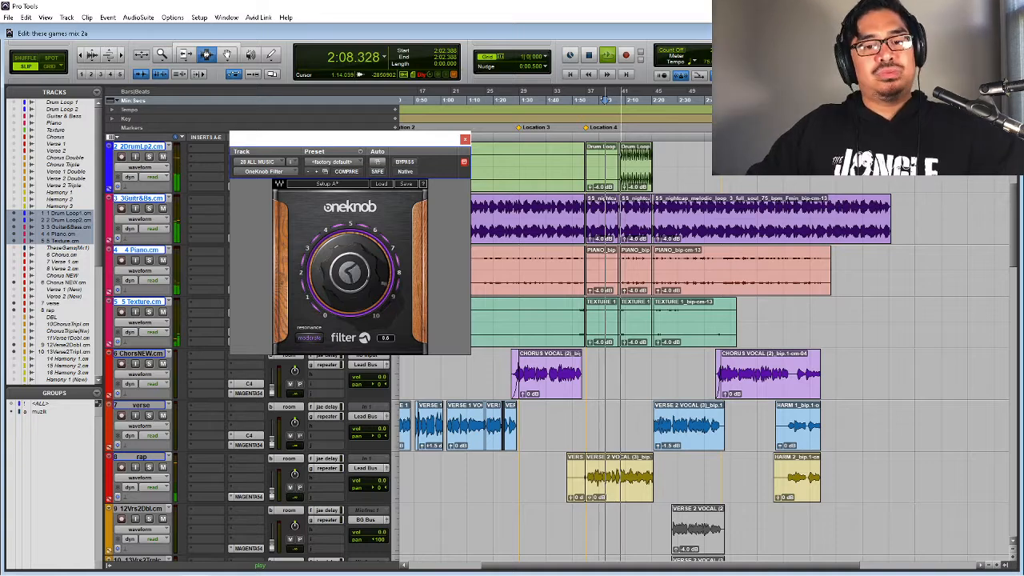
key(space)
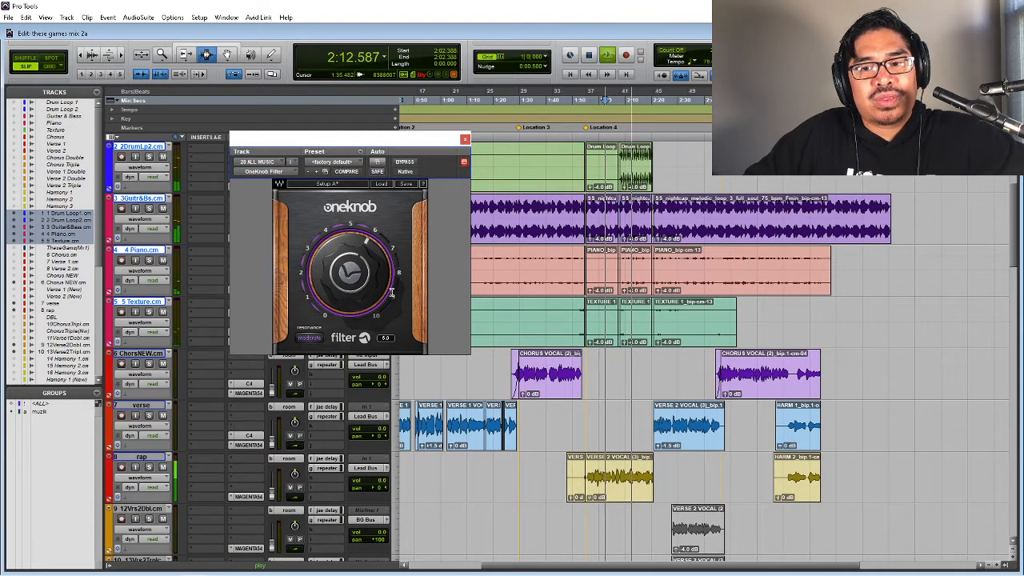
key(space)
key(space)
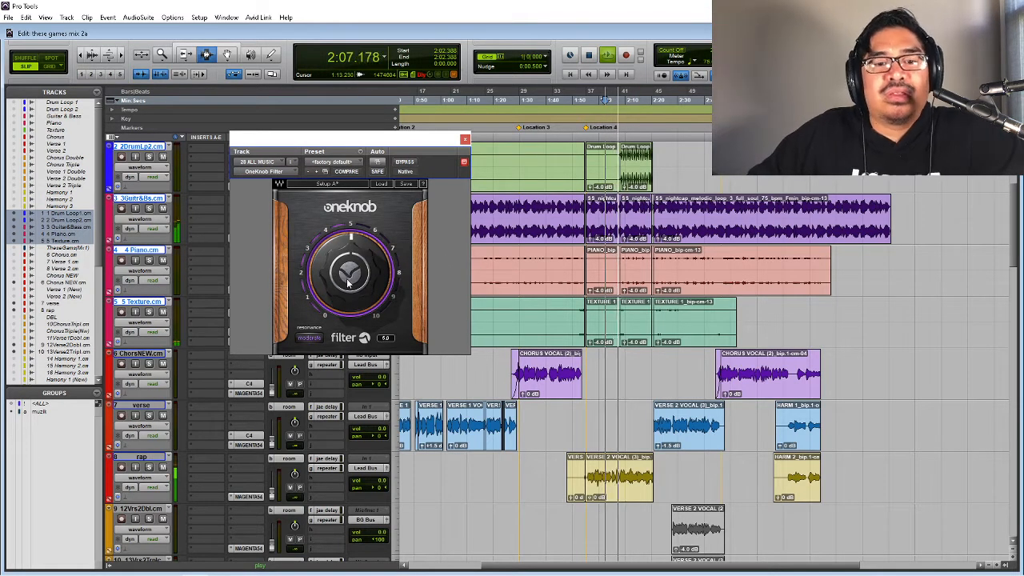
drag(348, 280, 349, 240)
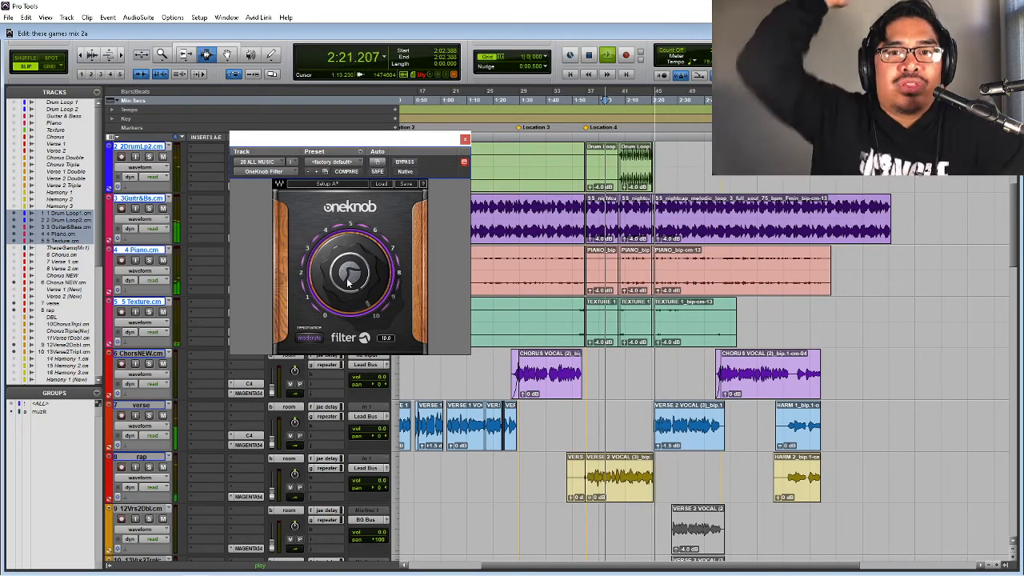
- Close the OneKnob Filter window and set the ALL MUSIC automation mode back to read
click(465, 139)
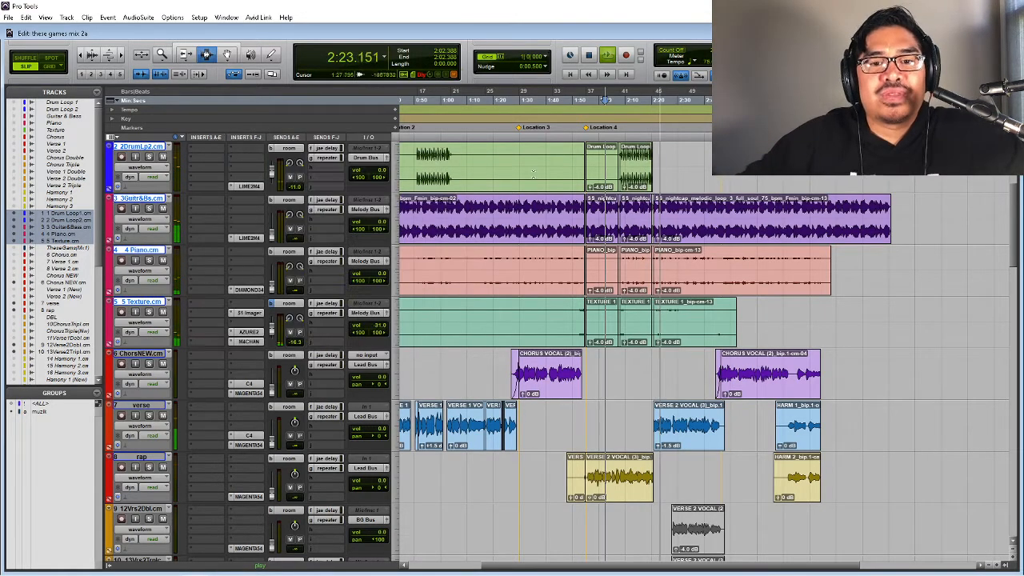
scroll(628, 307, down, 2)
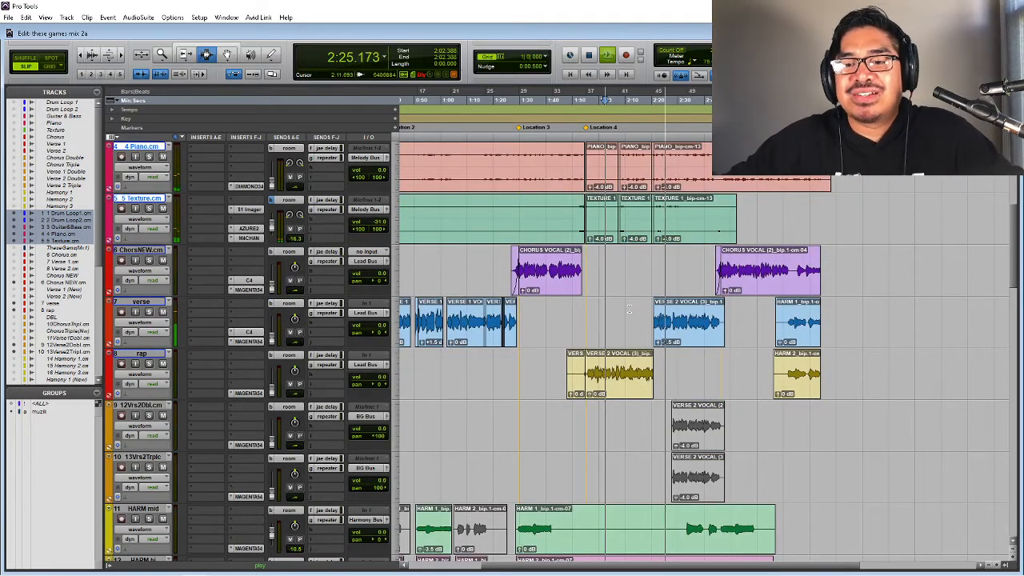
scroll(628, 308, down, 4)
scroll(628, 307, down, 15)
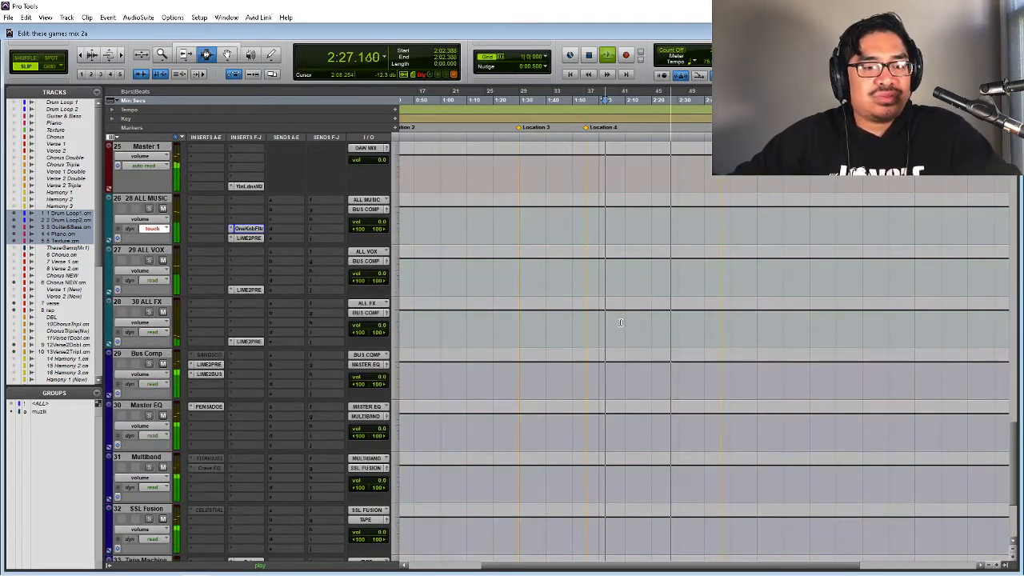
click(152, 229)
click(164, 221)
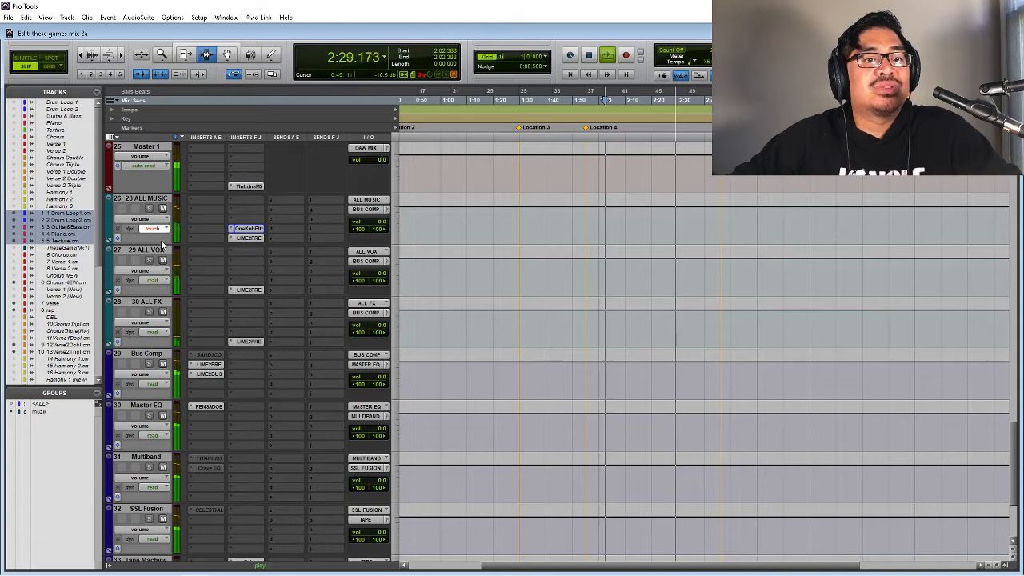
- Listen through the second verse and final chorus while looking over the music, vocal, harmony, bus and effect tracks
scroll(495, 249, up, 18)
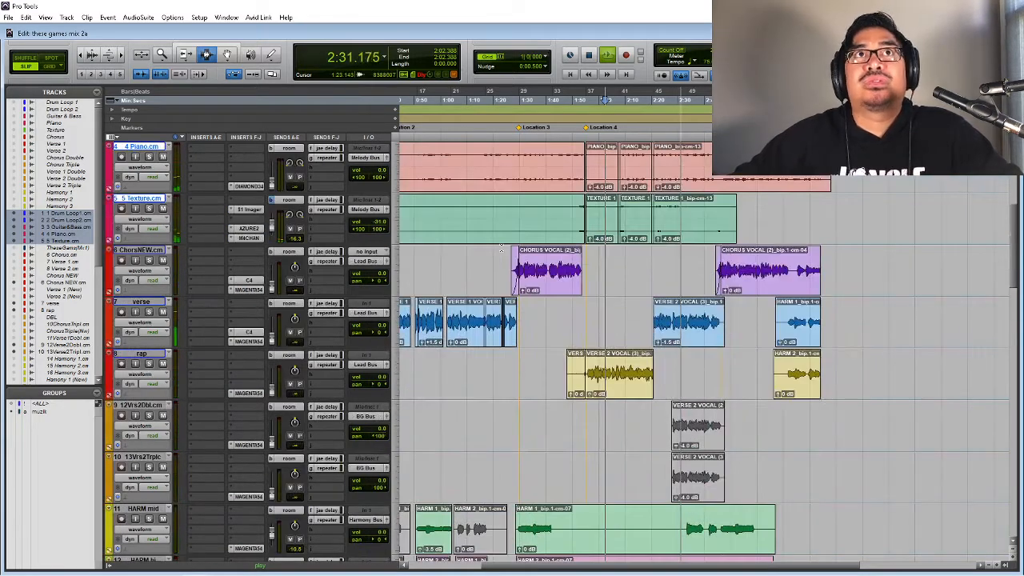
key(r)
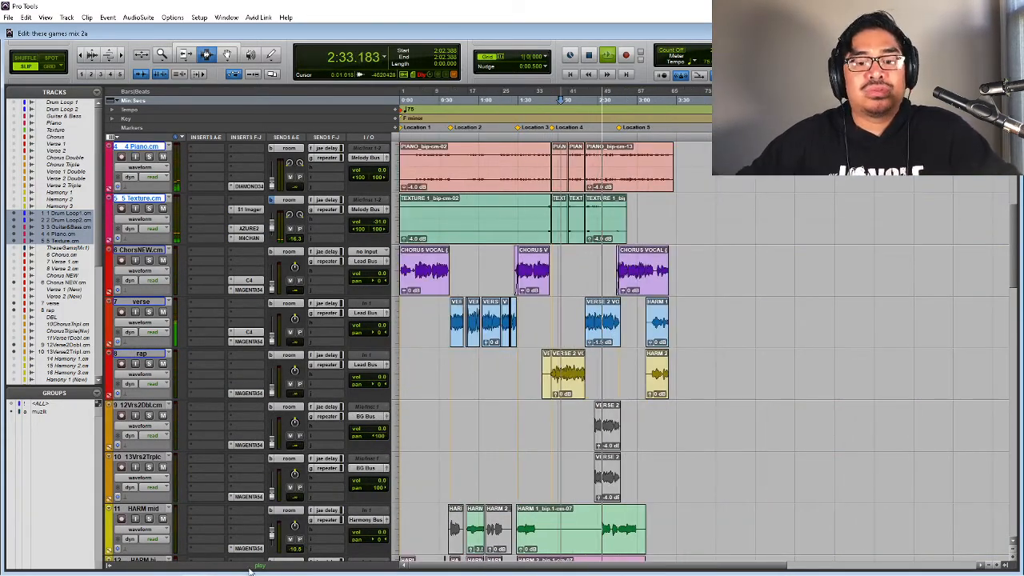
click(115, 565)
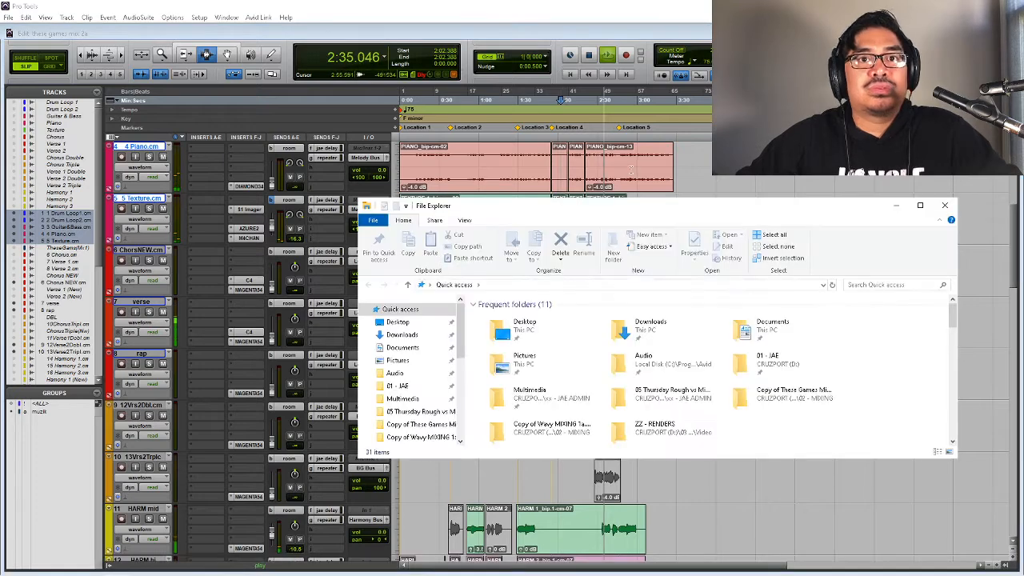
key(alt+Tab)
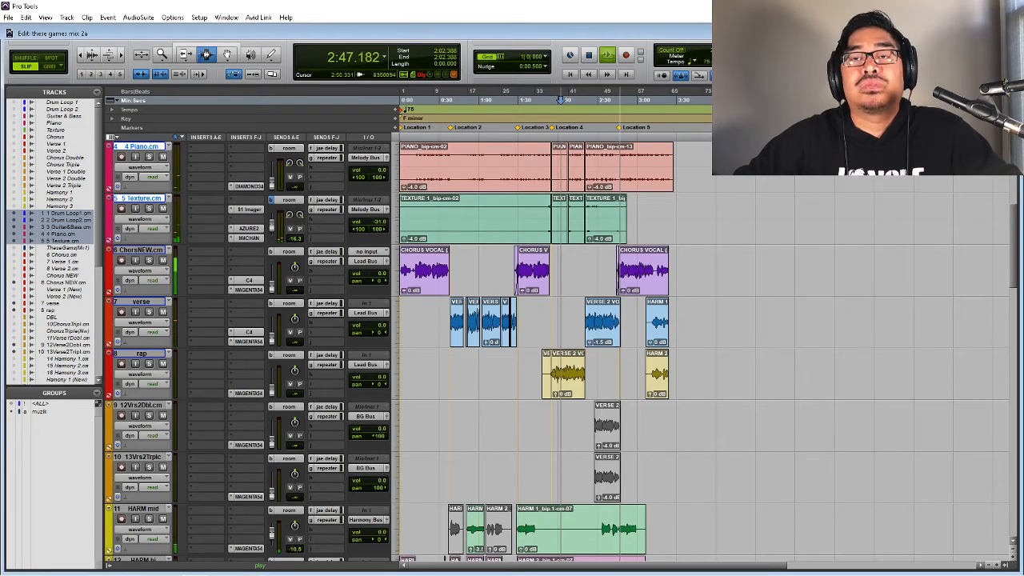
key(r)
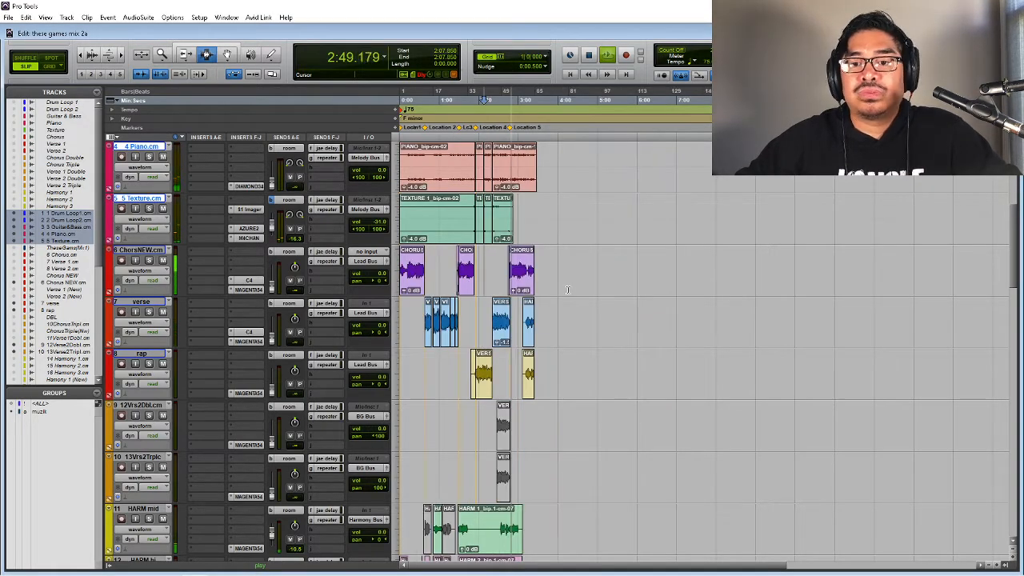
scroll(566, 289, down, 5)
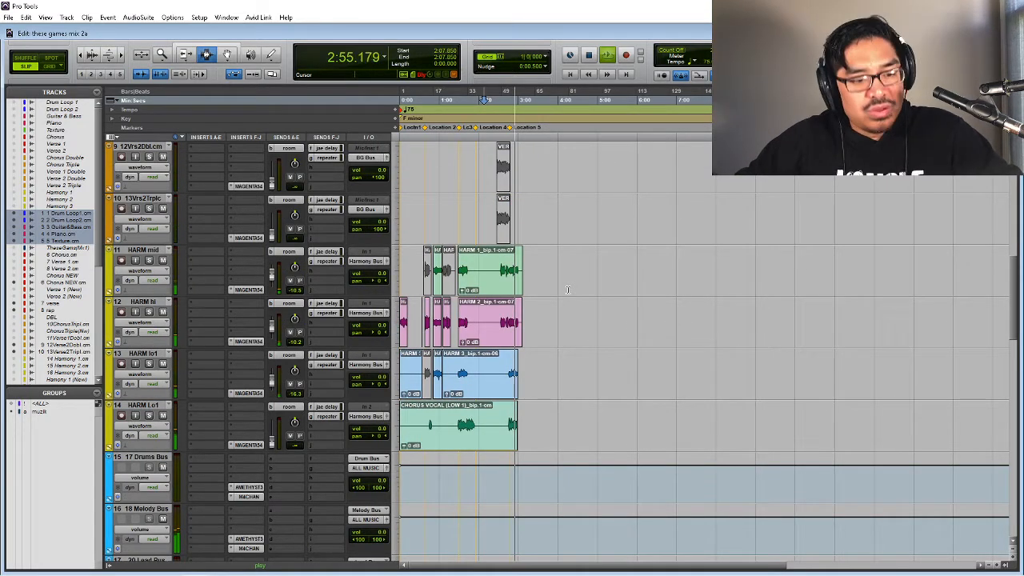
scroll(567, 289, down, 5)
scroll(567, 289, up, 10)
scroll(567, 289, down, 3)
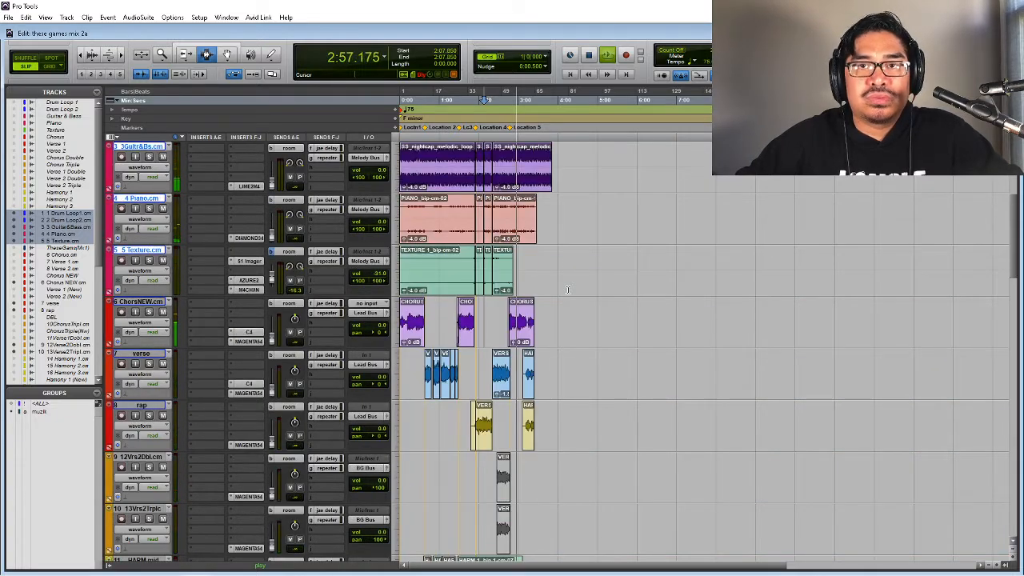
scroll(567, 289, down, 4)
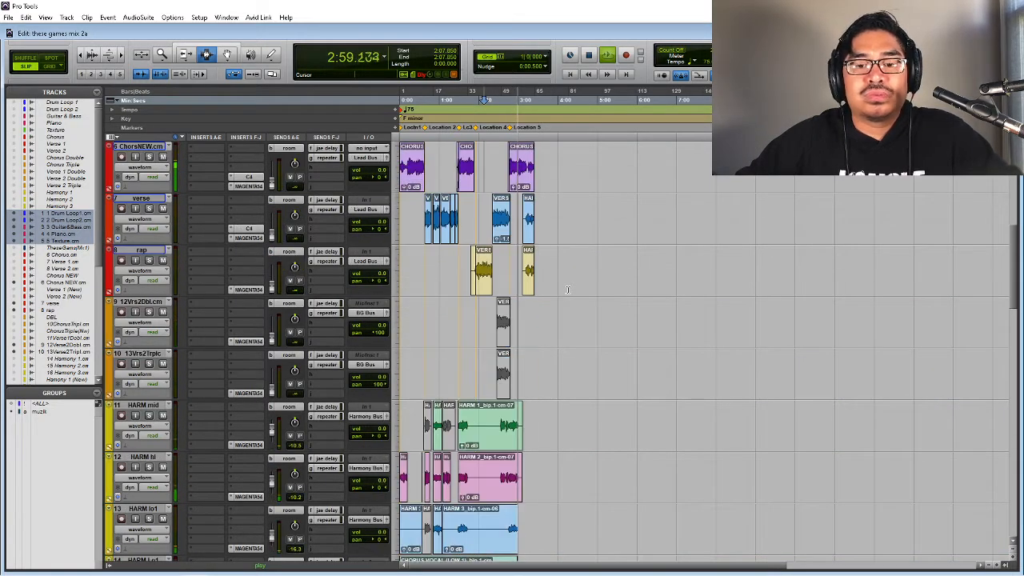
scroll(567, 290, up, 2)
scroll(567, 290, up, 3)
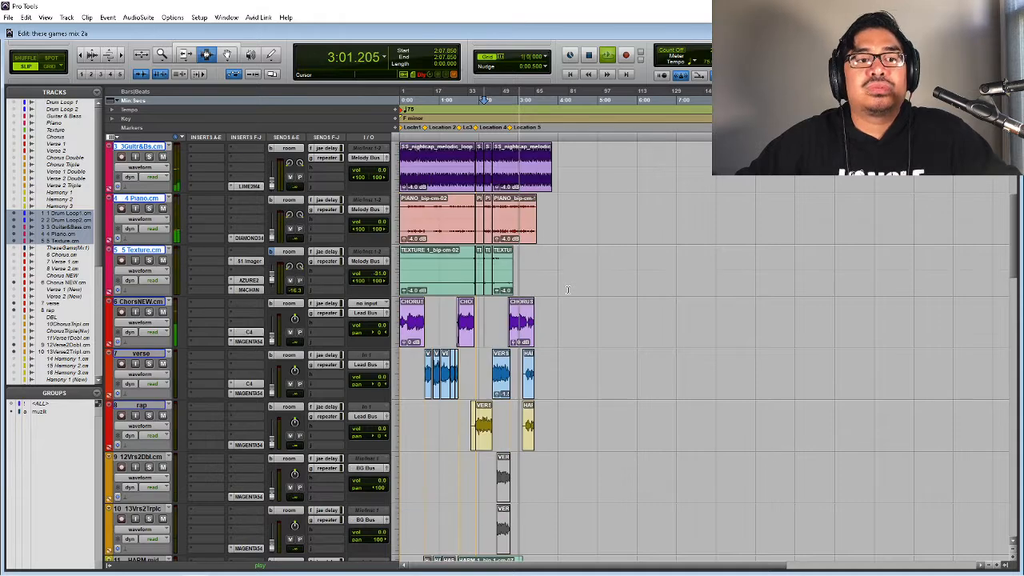
scroll(567, 289, up, 1)
key(t)
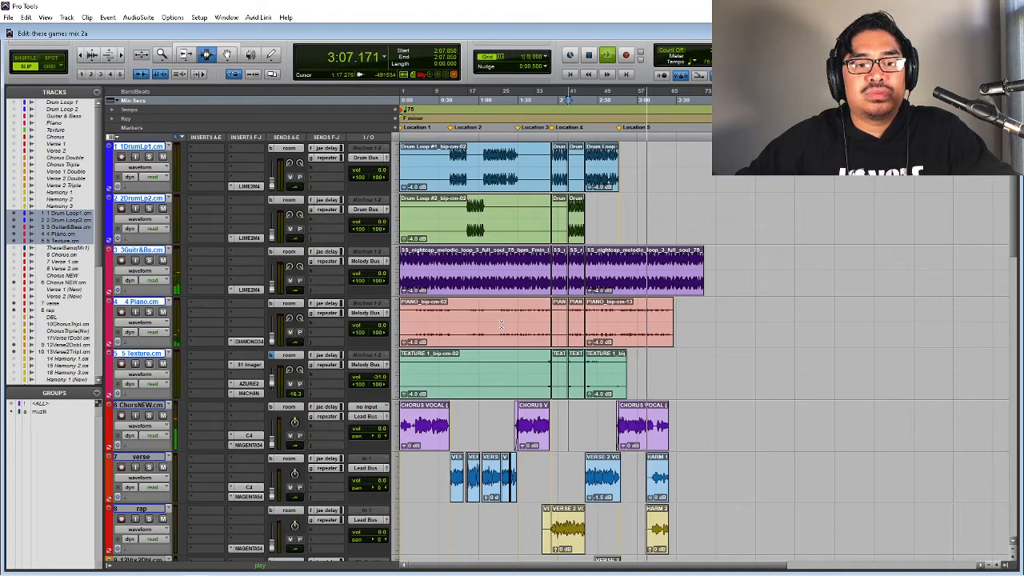
scroll(501, 324, down, 14)
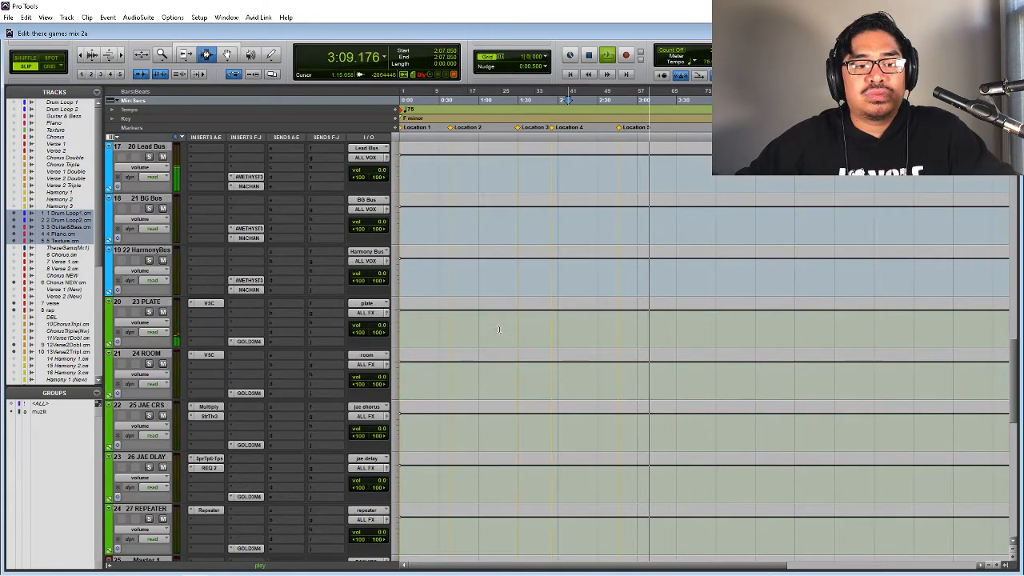
scroll(498, 328, up, 2)
scroll(497, 328, up, 12)
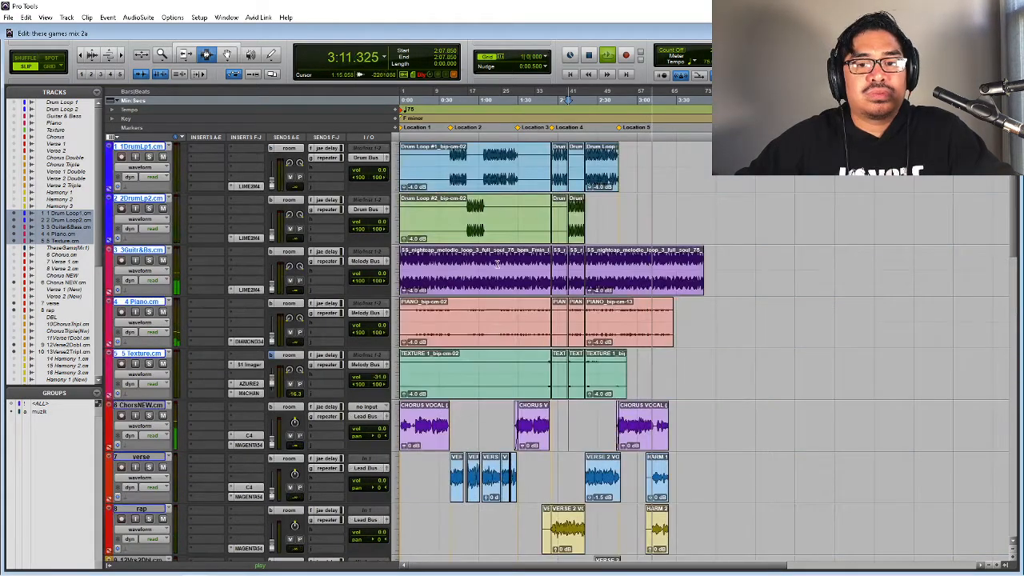
- Play the first verse from the Location 2 marker at 0:38.400 and bring up the Mix window
key(space)
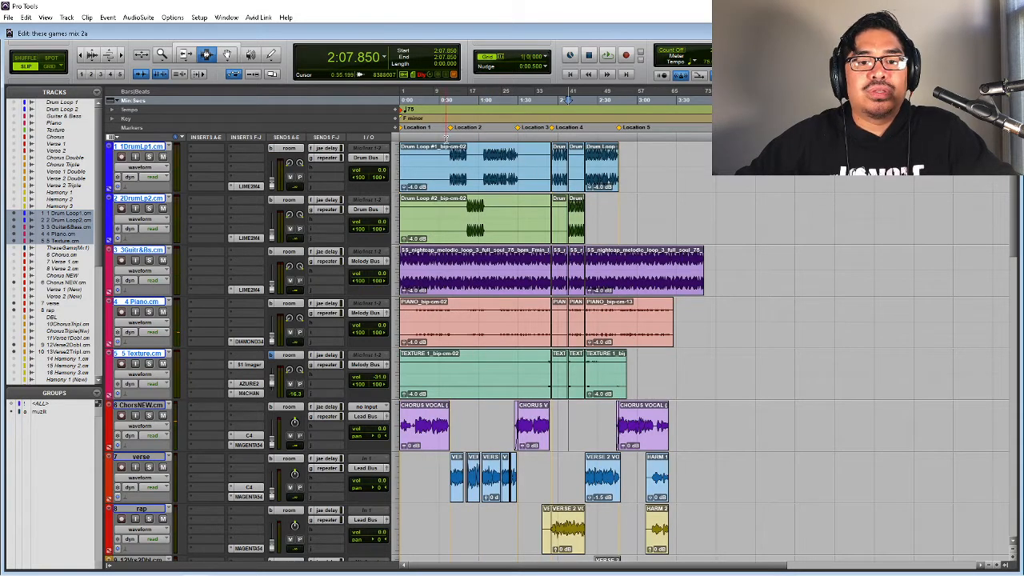
click(452, 132)
key(space)
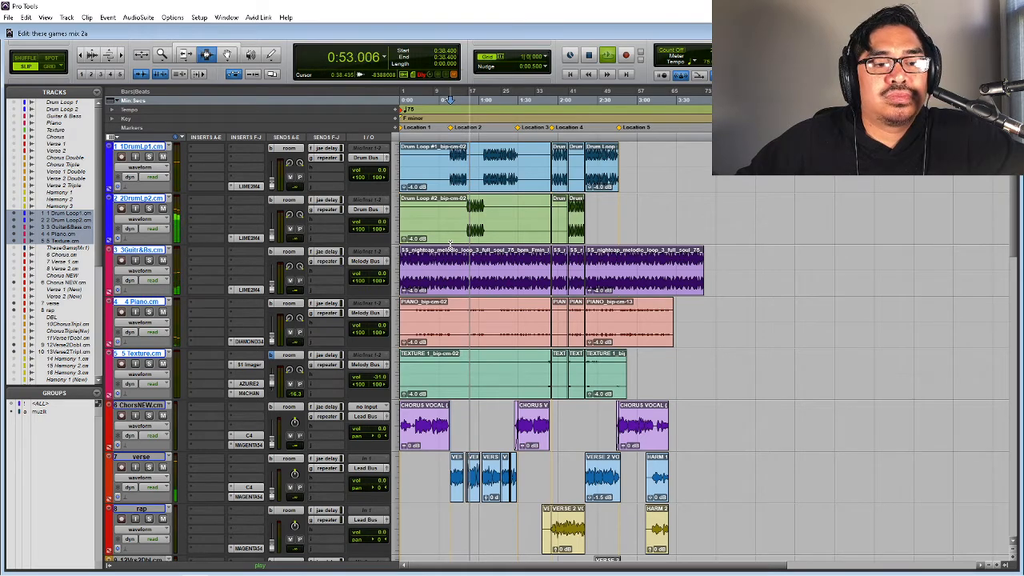
key(ctrl+equal)
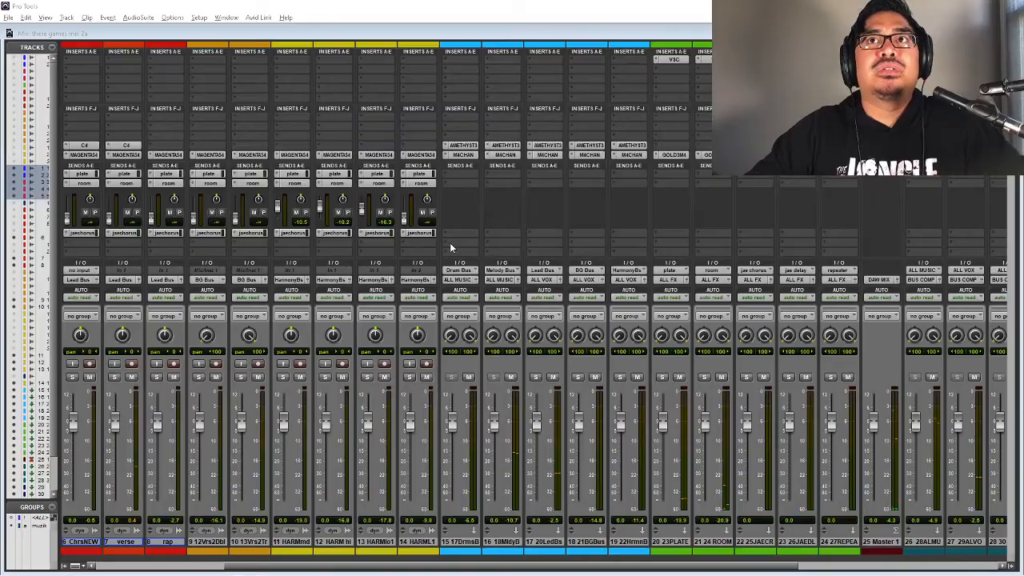
- Switch to the M4 rack, raise the loop1 and looop2 faders to about -2 dB, and return to the Pro Tools Edit window
key(alt+Tab)
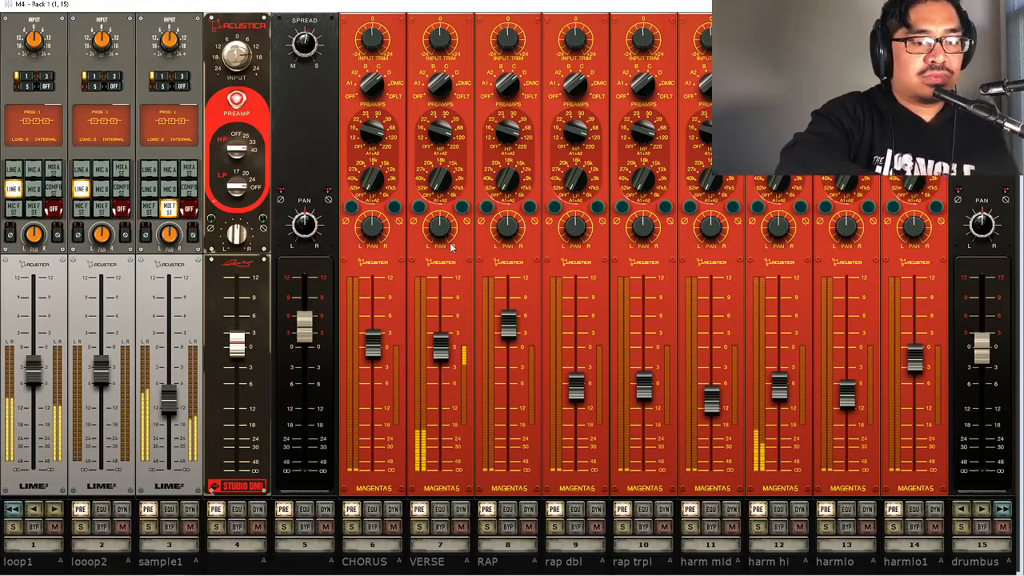
drag(45, 375, 48, 365)
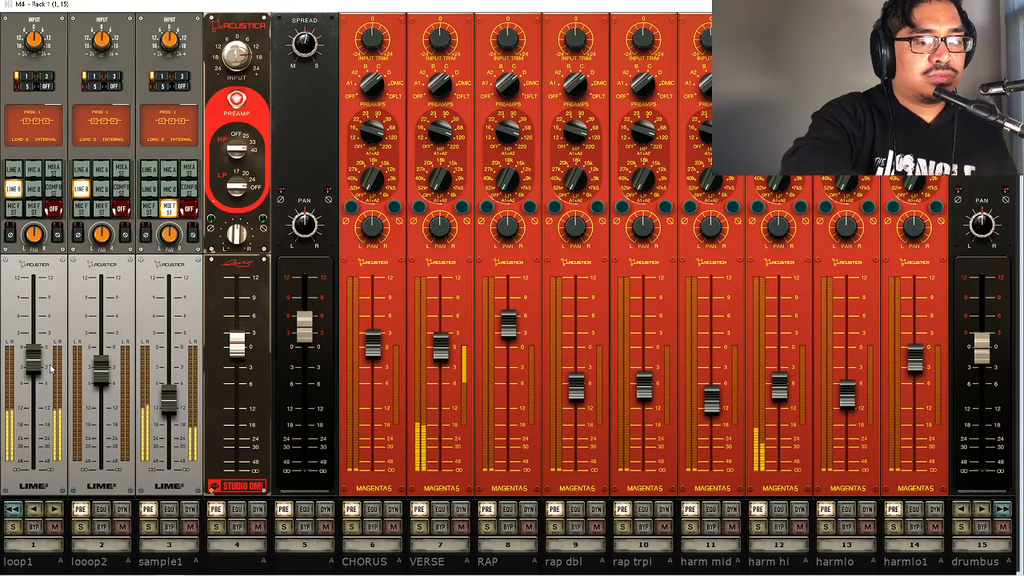
drag(116, 377, 118, 370)
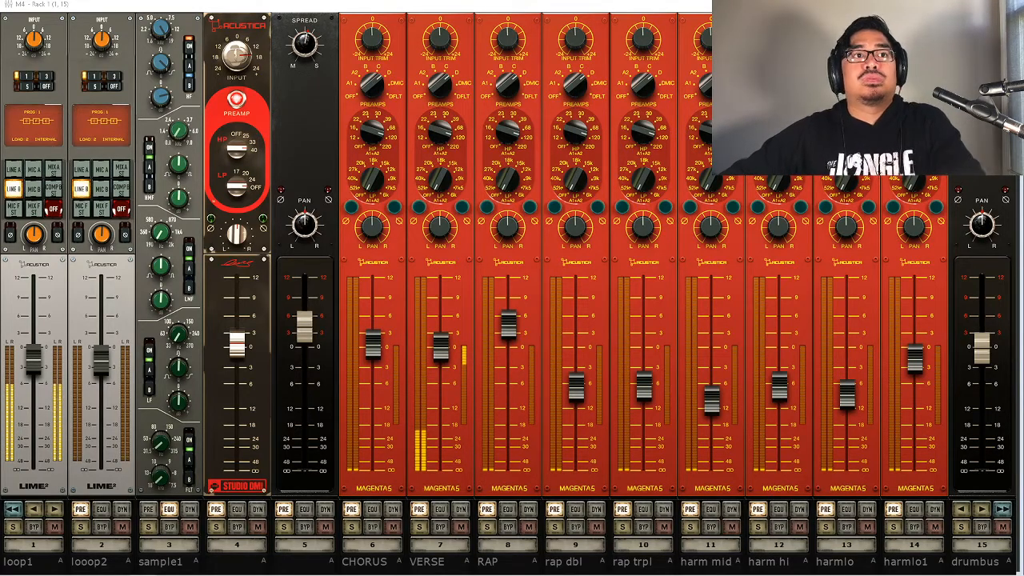
key(alt+Tab)
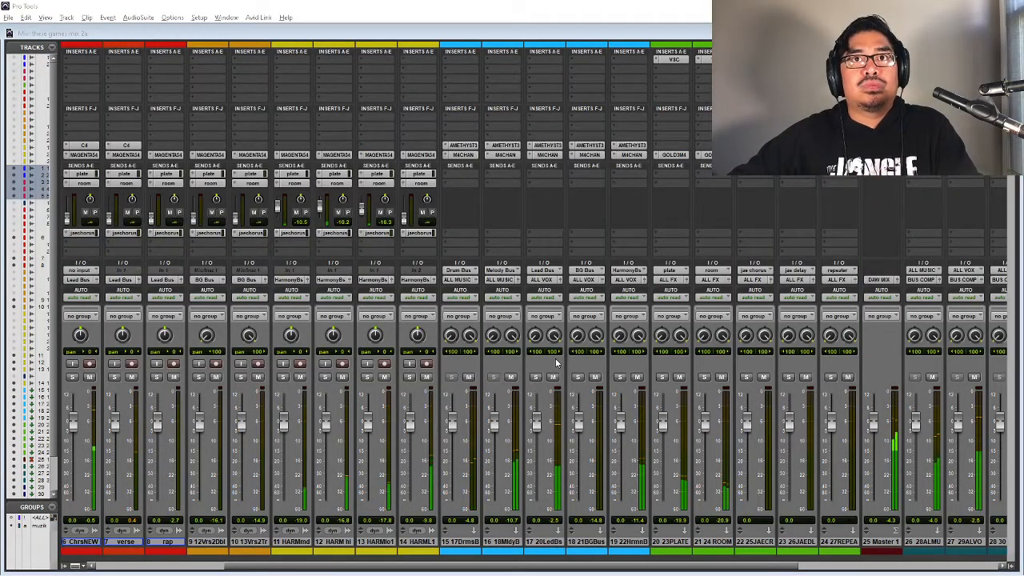
key(alt+Tab)
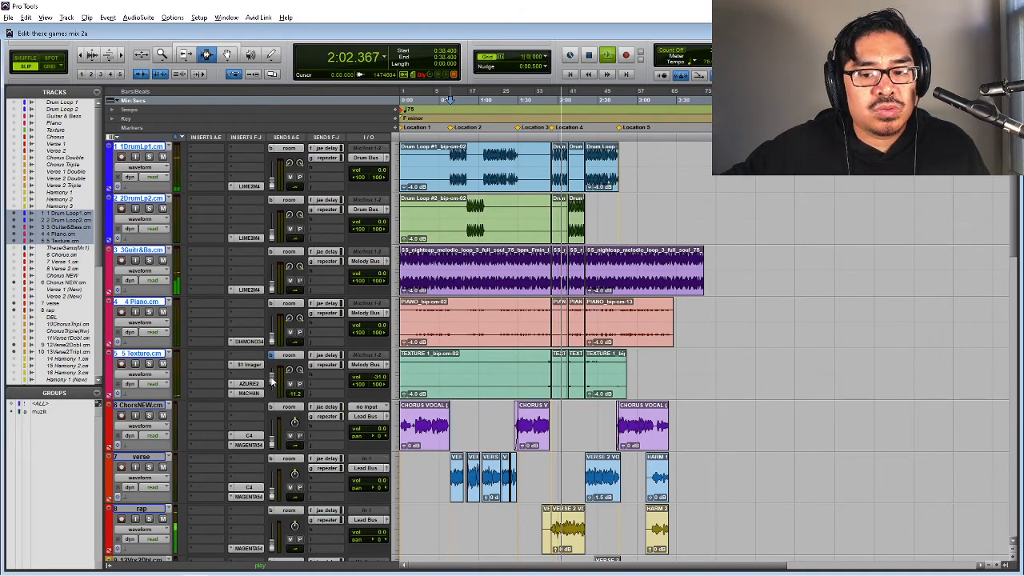
- Play from about 2:11 in the rap into the second verse and examine the music clips at the transition
click(572, 404)
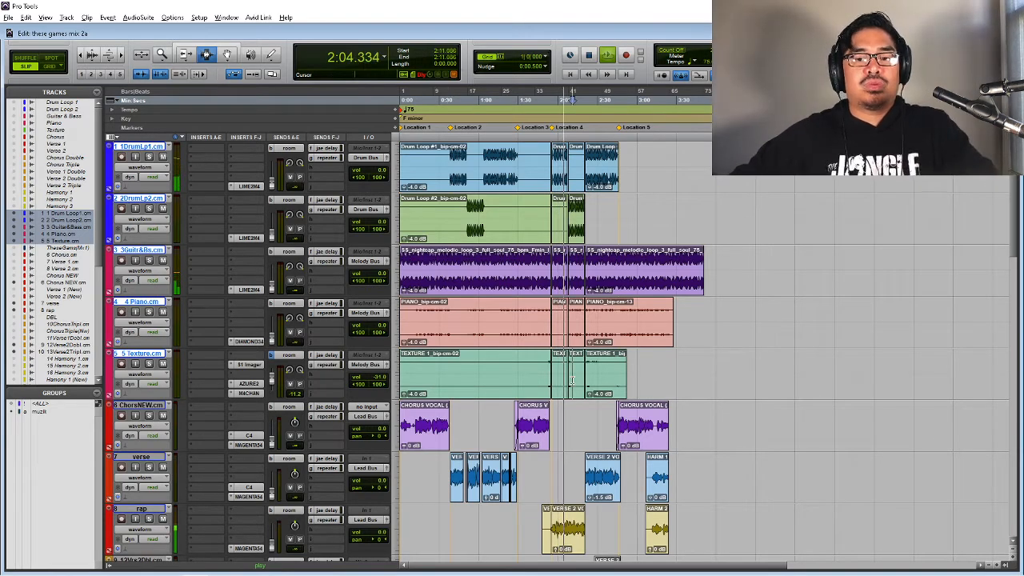
key(t)
key(t)
key(t)
key(t)
key(r)
key(r)
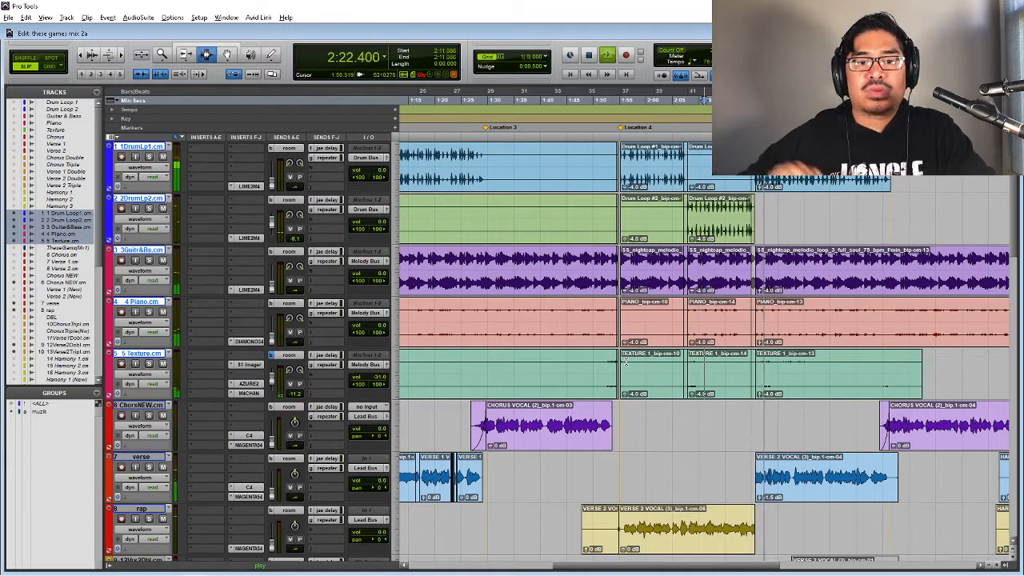
key(space)
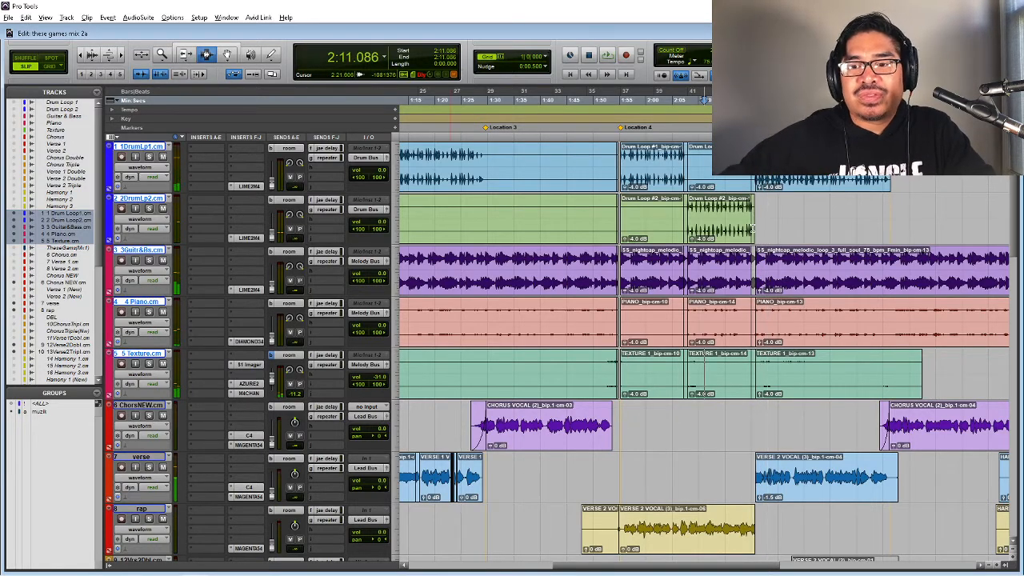
- Set the clip gain of the short Drum Loop 2 clip at the rap's end to -6.5 dB and audition it from 2:18.196
click(752, 229)
key(t)
key(t)
key(t)
key(t)
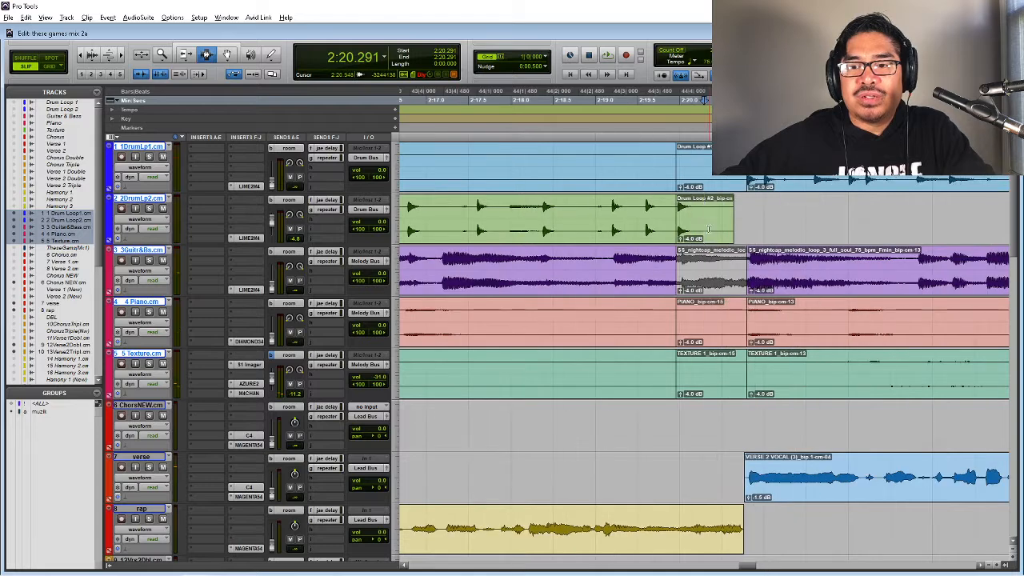
double_click(710, 228)
click(527, 256)
key(space)
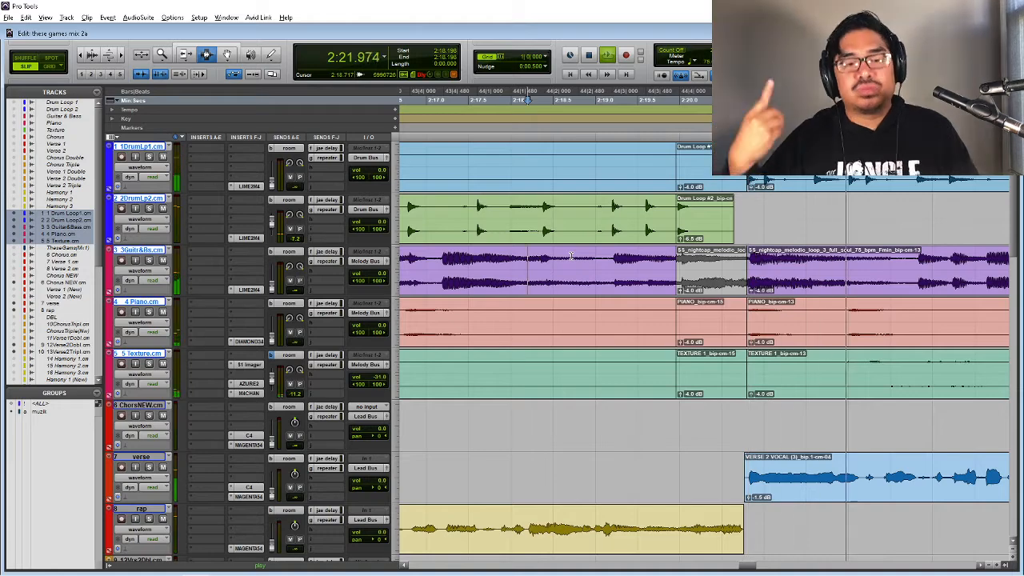
key(r)
key(r)
key(r)
key(r)
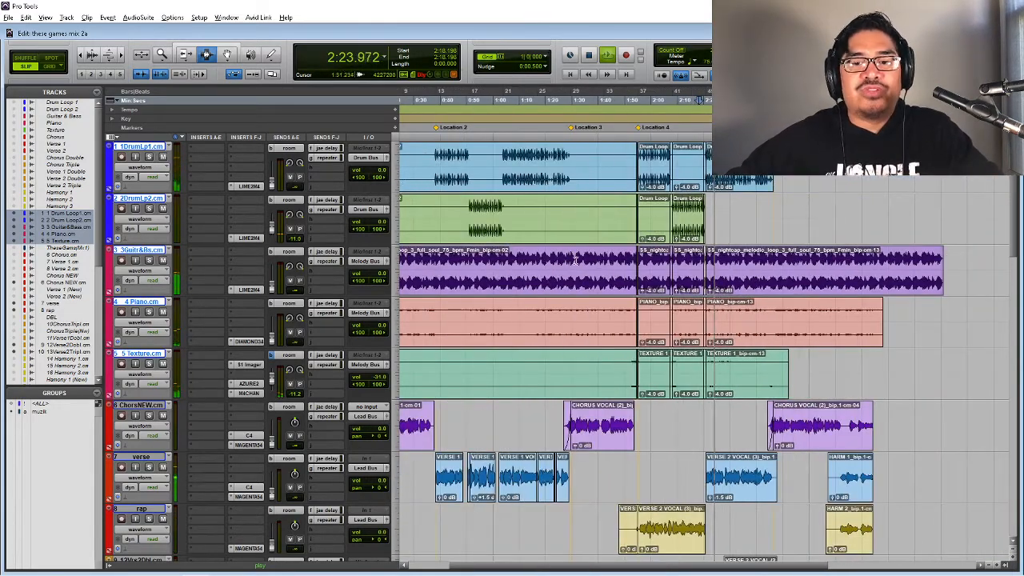
key(r)
key(space)
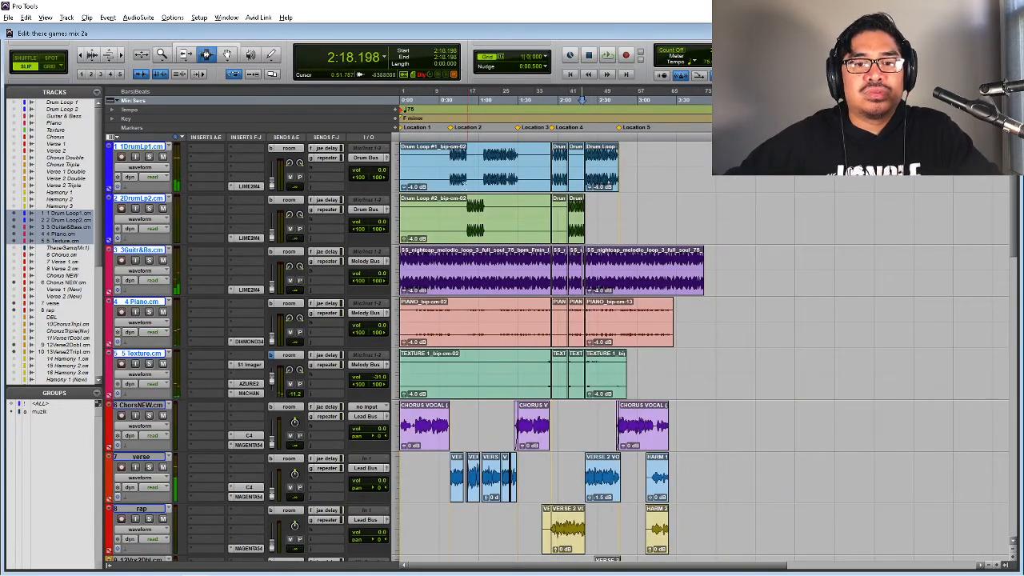
- Return to the Location 2 marker at 0:38.400, select the Drums Bus track and open the System Usage window
click(451, 129)
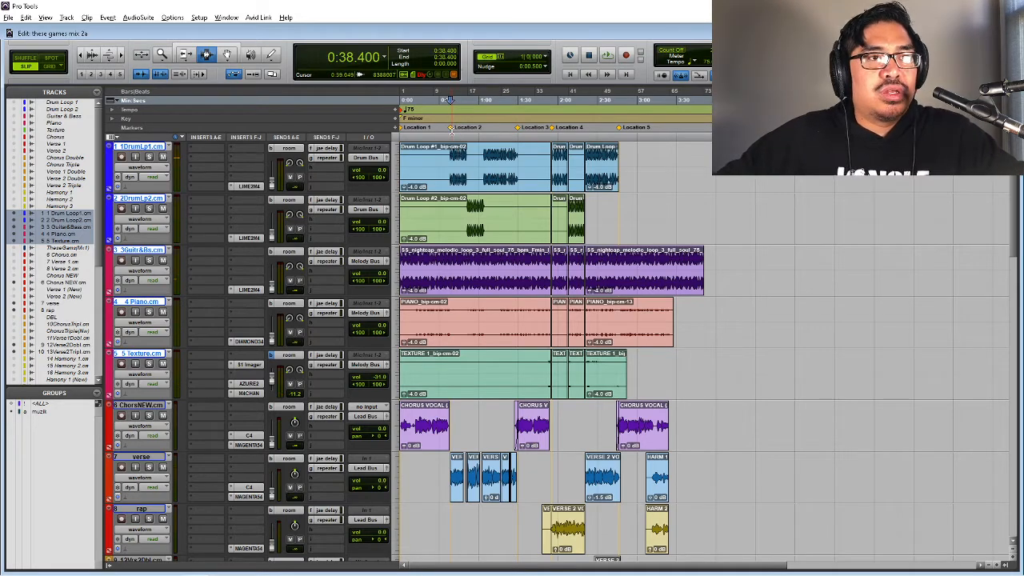
scroll(450, 259, down, 12)
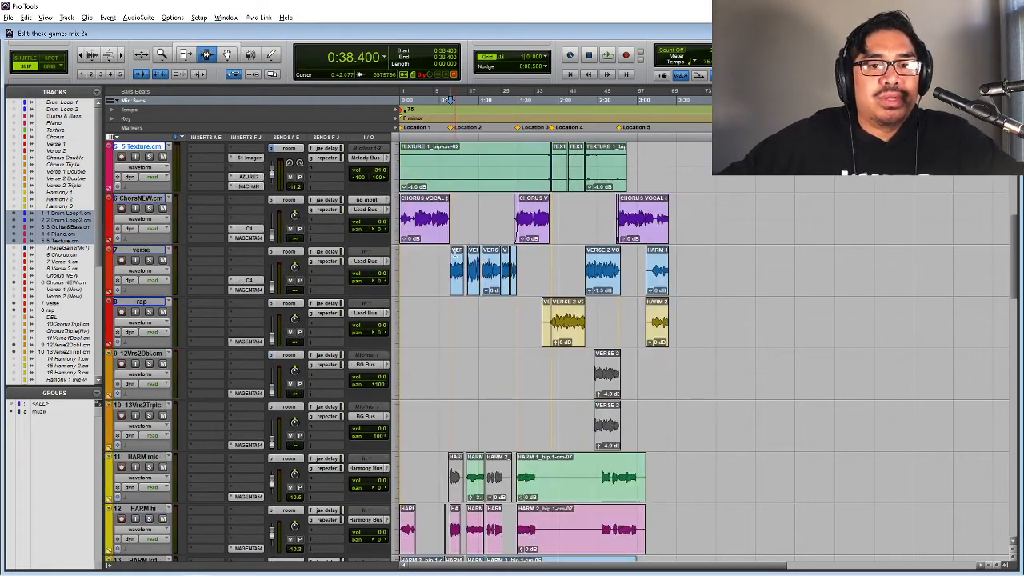
click(160, 251)
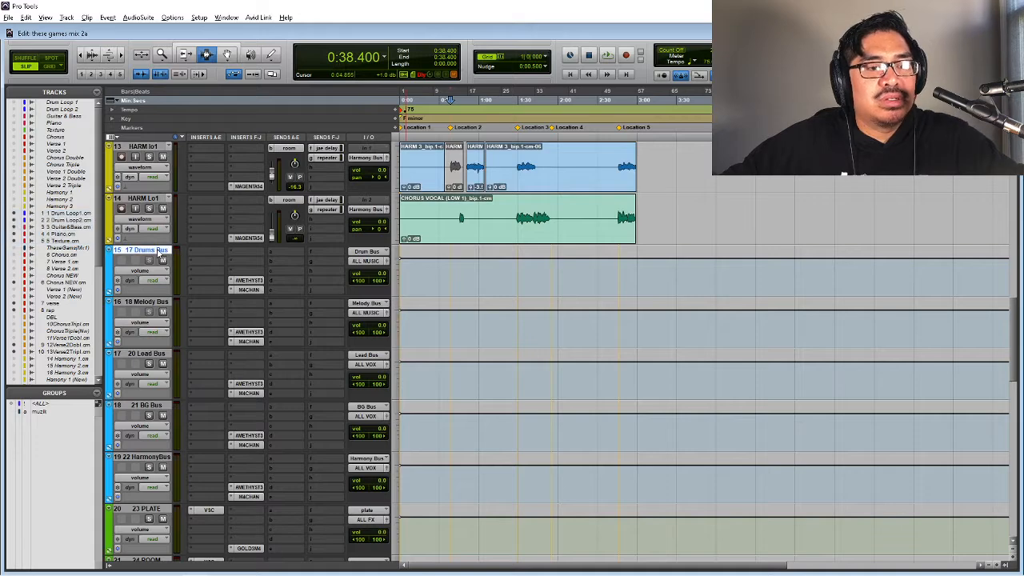
click(205, 254)
click(158, 257)
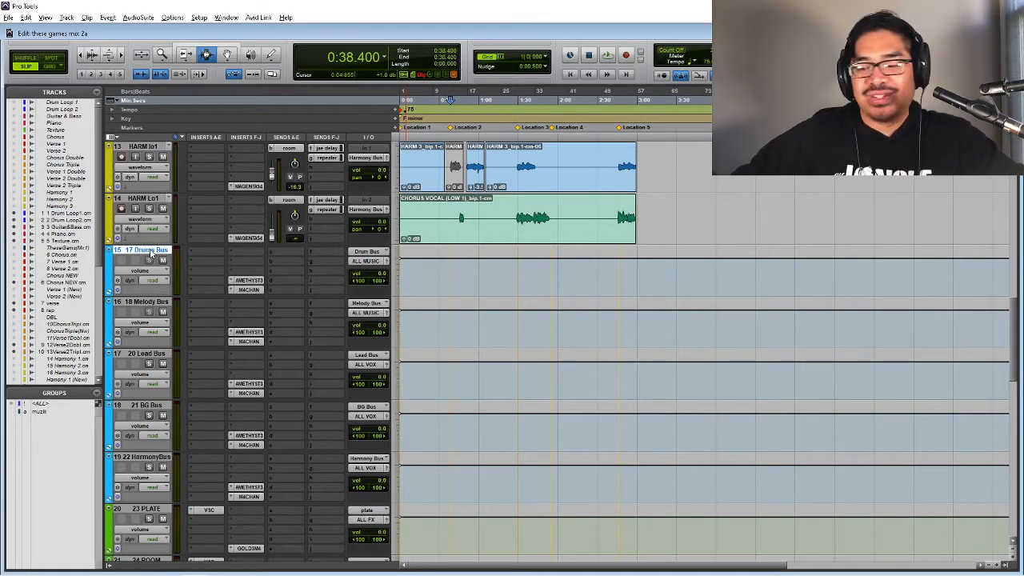
click(233, 17)
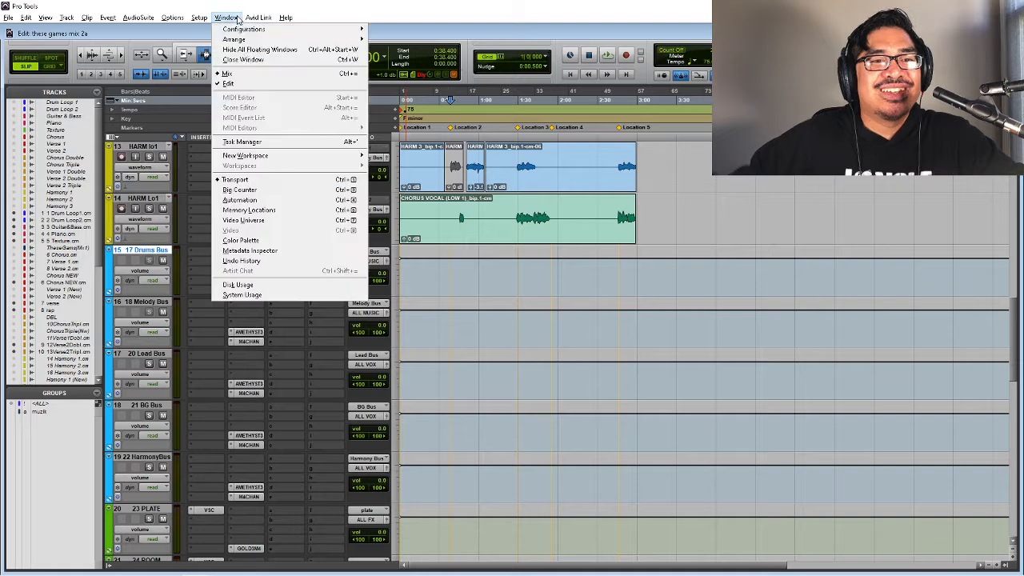
click(242, 295)
- Insert the stereo CRIMSON plug-in in the first insert slot of the Drums Bus
click(194, 254)
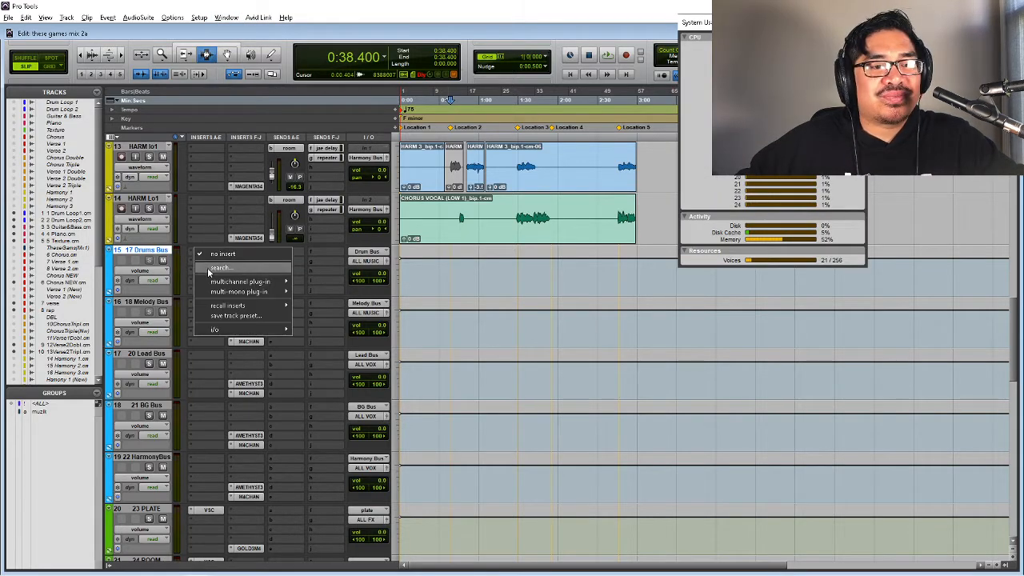
text(crim)
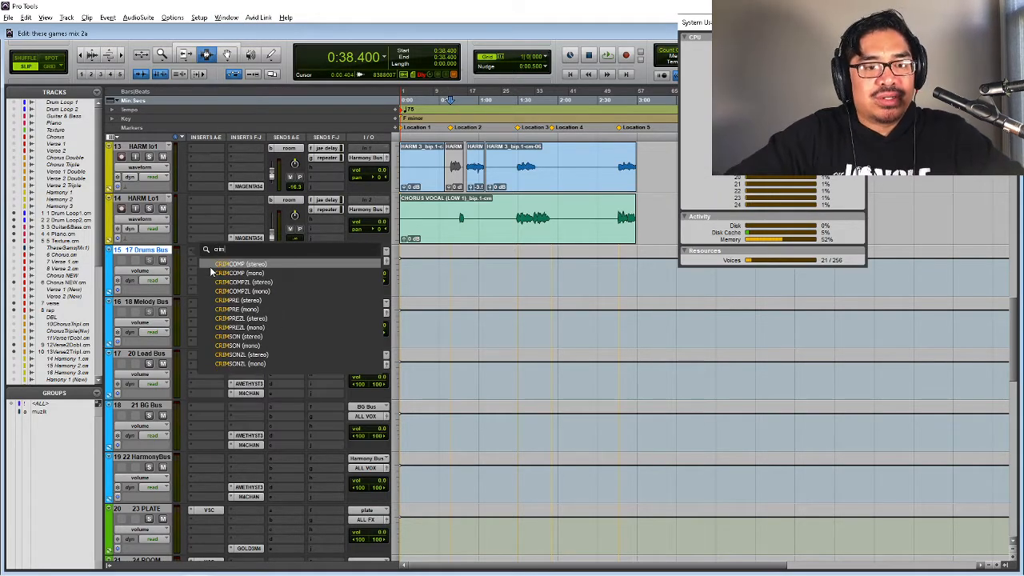
key(Down)
key(Down)
key(Down)
key(Down)
key(Down)
key(Down)
key(Down)
key(Down)
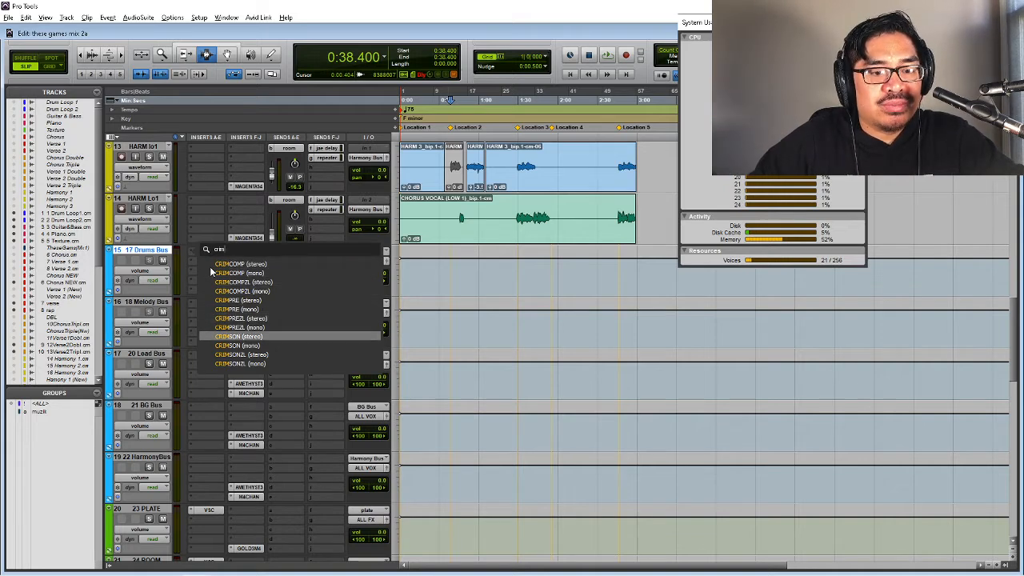
key(Escape)
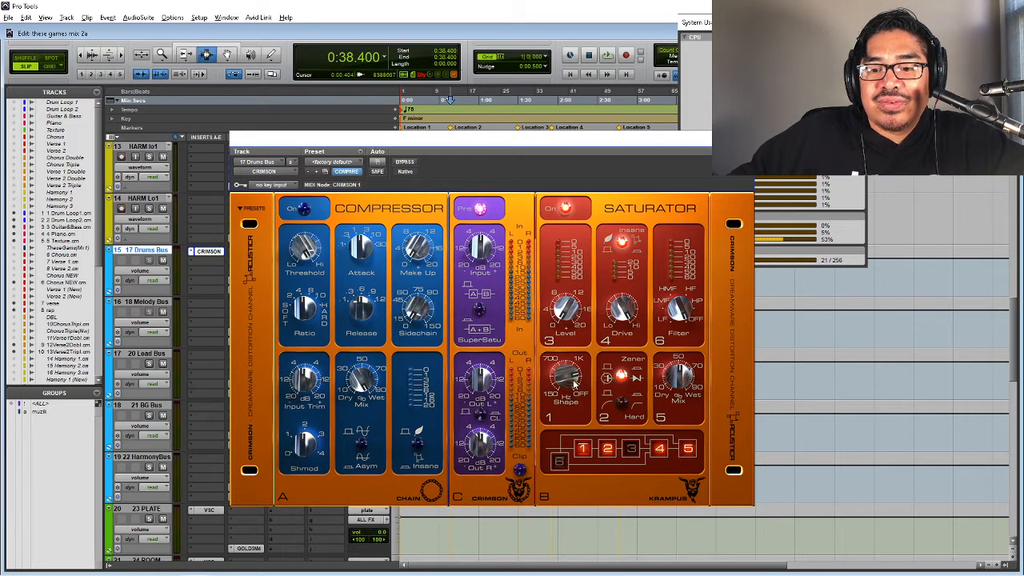
- Play the first verse and switch on the Hard option in the CRIMSON saturator
key(space)
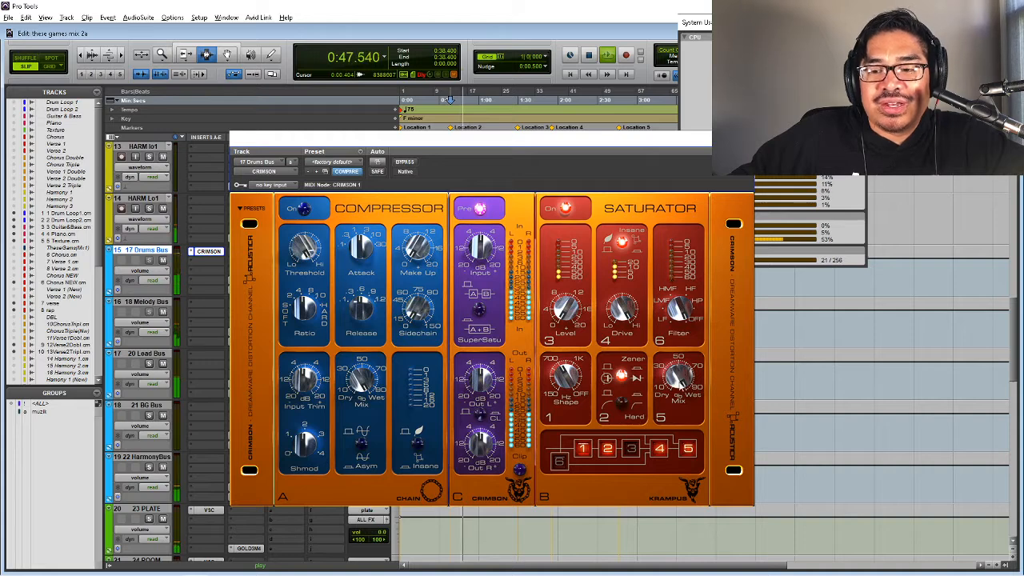
click(623, 406)
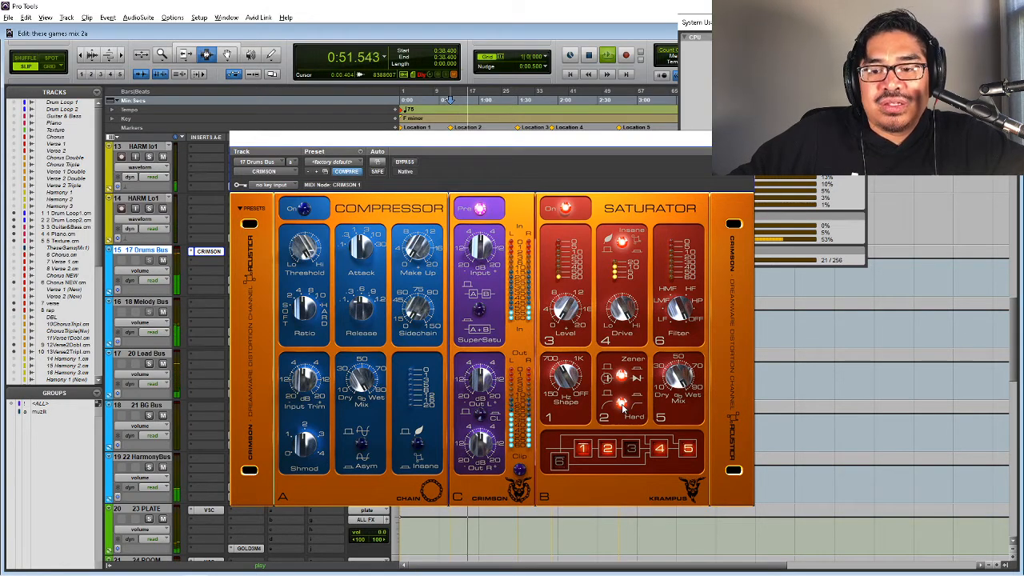
key(space)
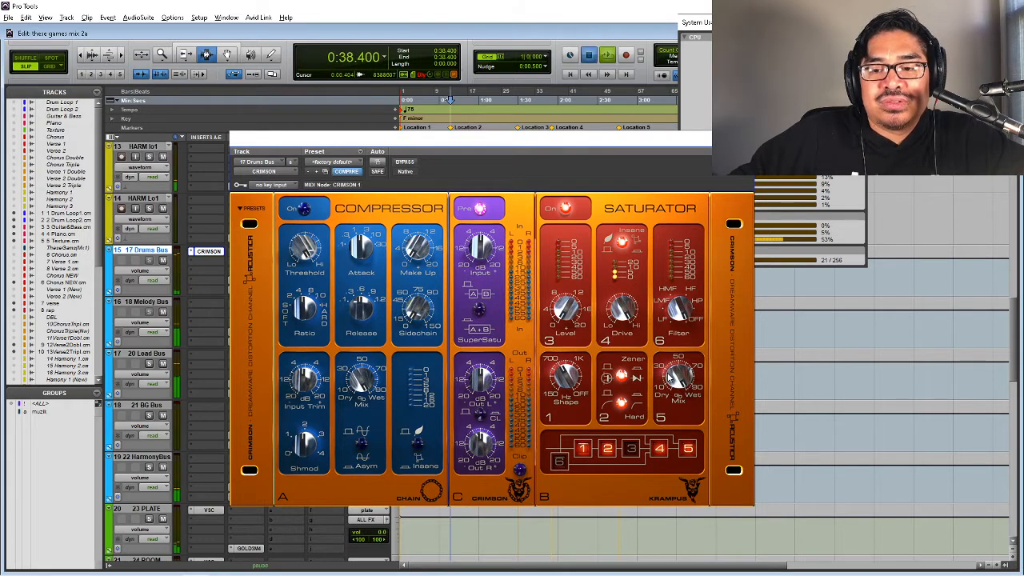
key(space)
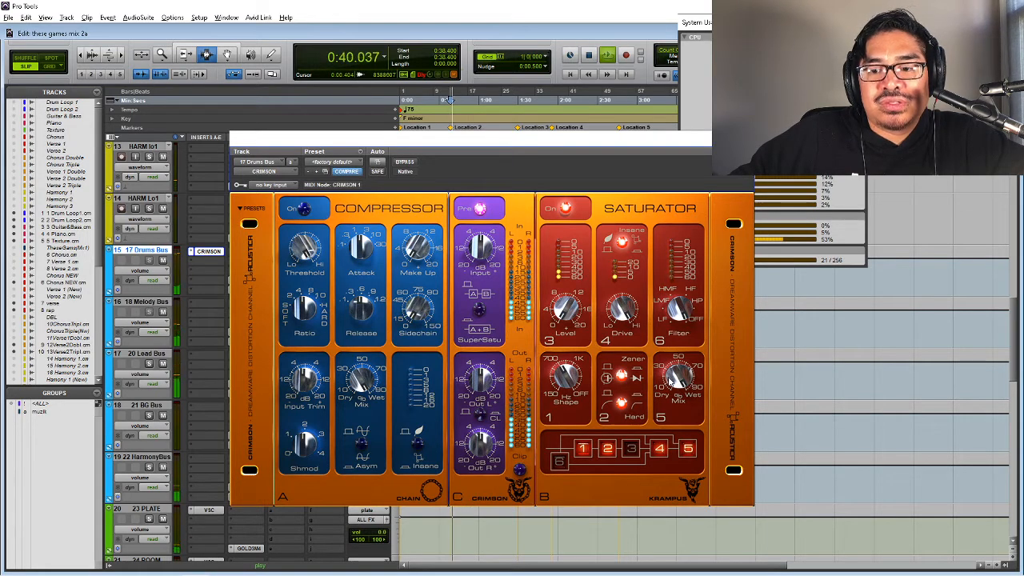
key(space)
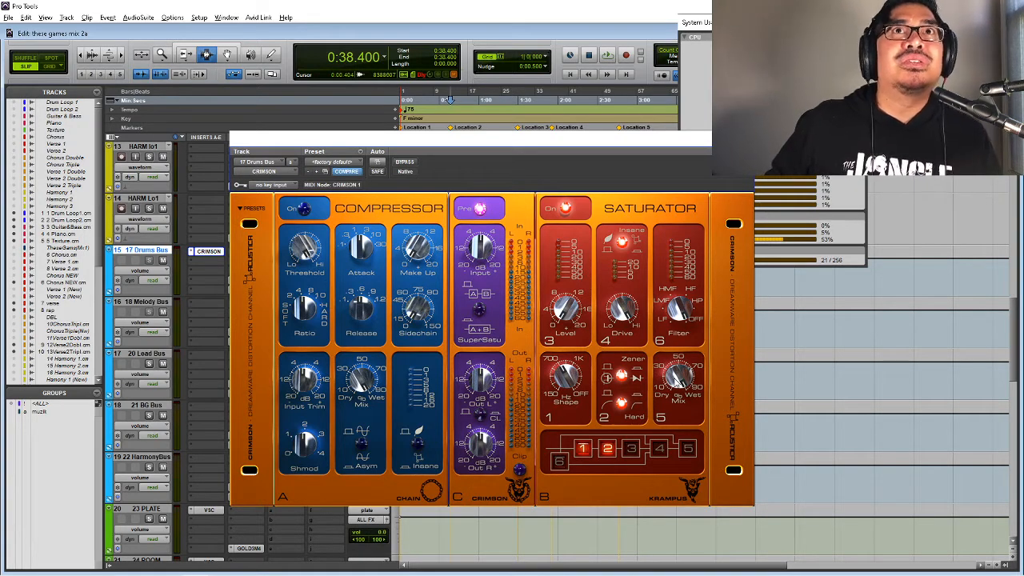
- Mute the Melody, Lead, BG and Harmony buses plus the PLATE and ROOM tracks, and play the processed drums from 0:38.400
key(space)
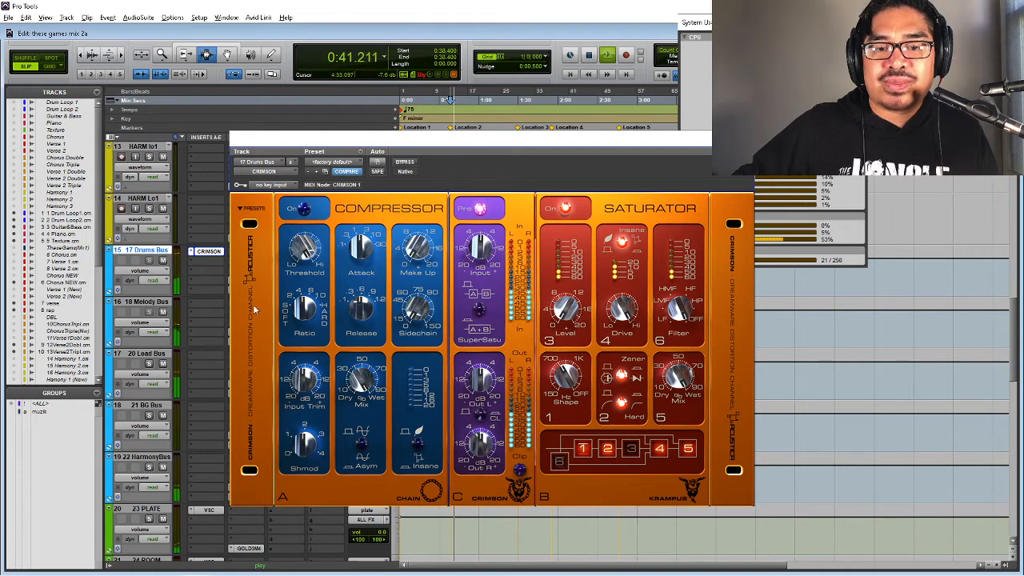
key(space)
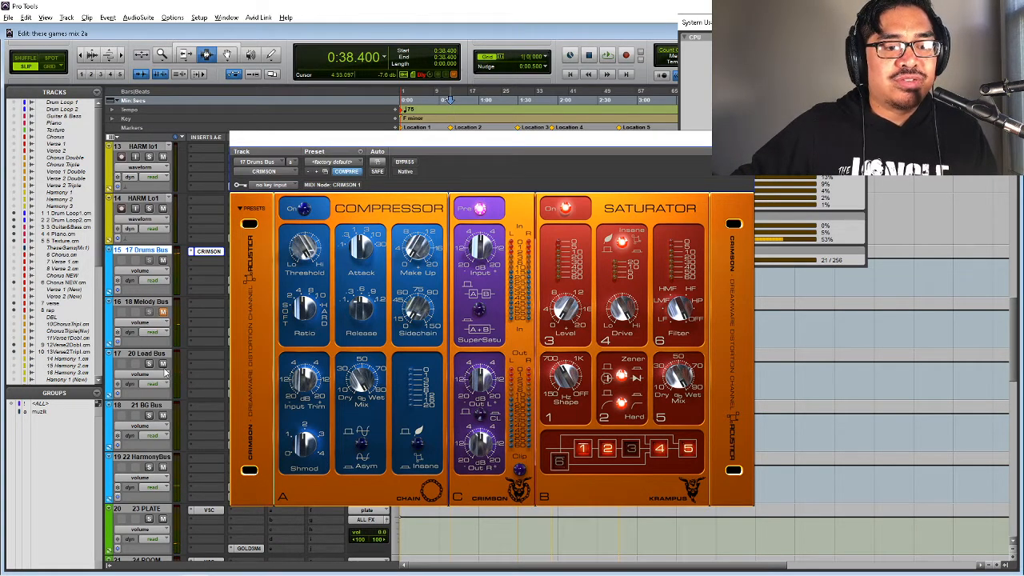
key(space)
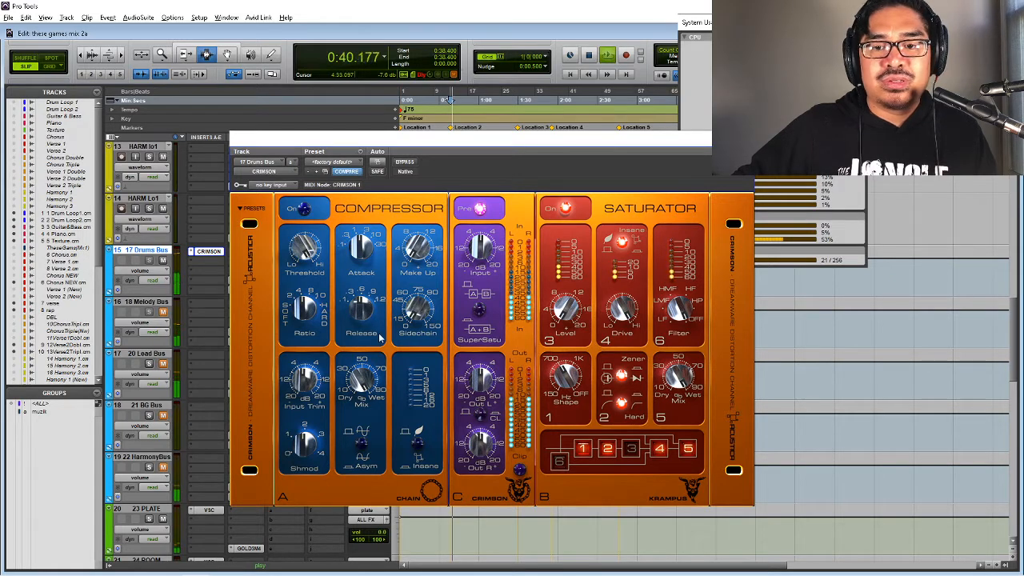
scroll(160, 471, down, 2)
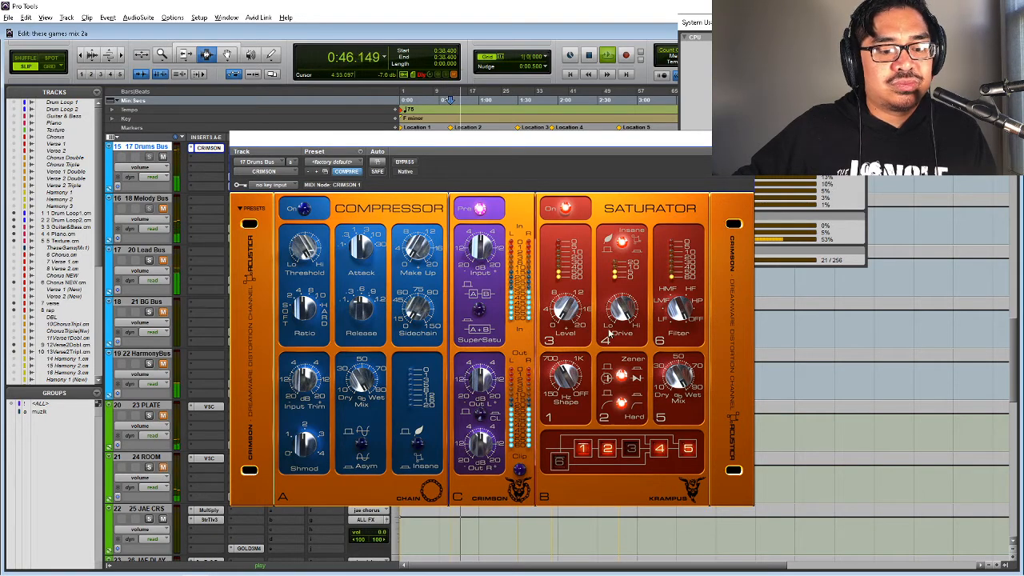
key(space)
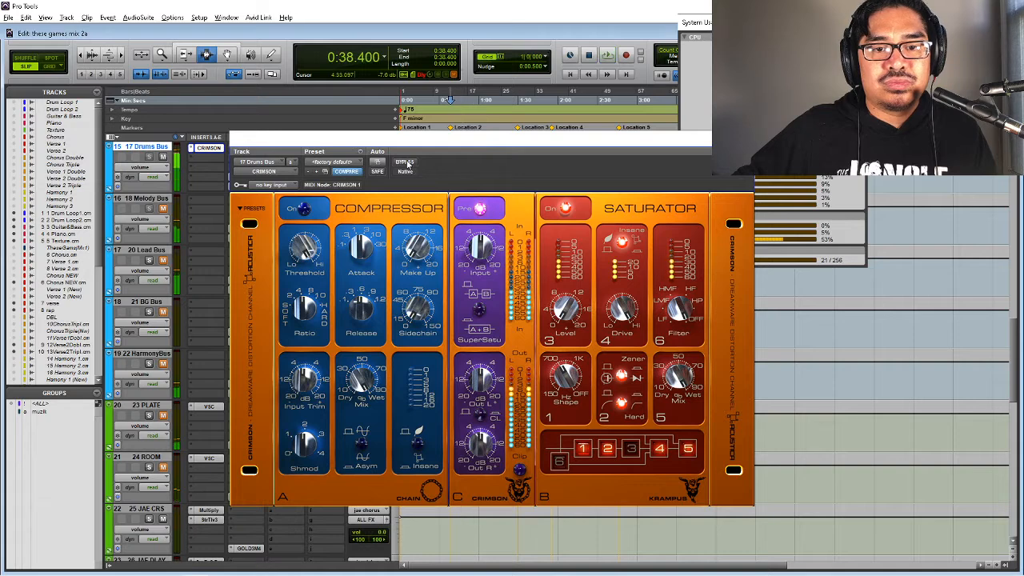
- Compare the drums from 0:38.400 with CRIMSON bypassed and active
click(404, 162)
key(space)
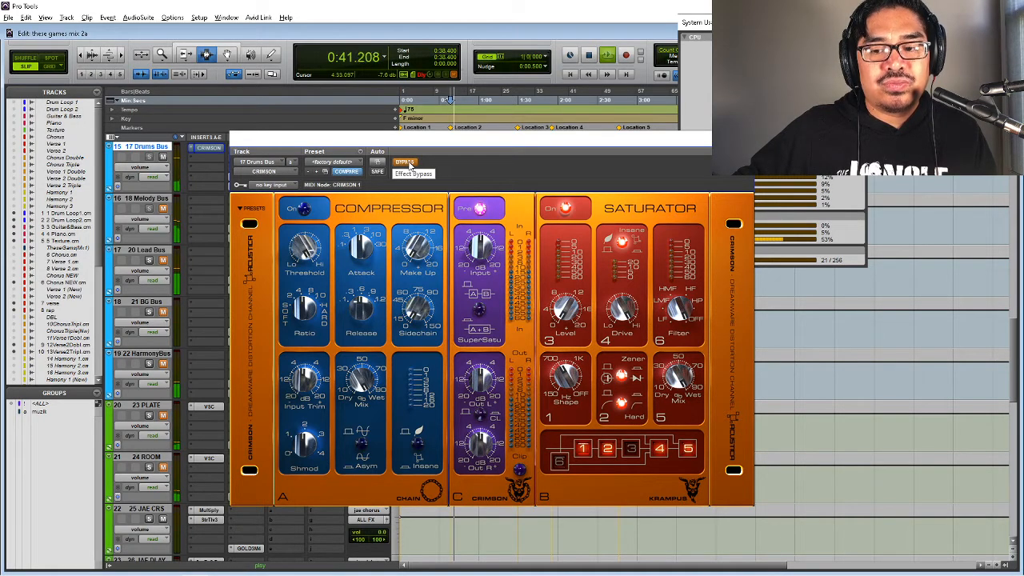
key(space)
click(407, 163)
key(space)
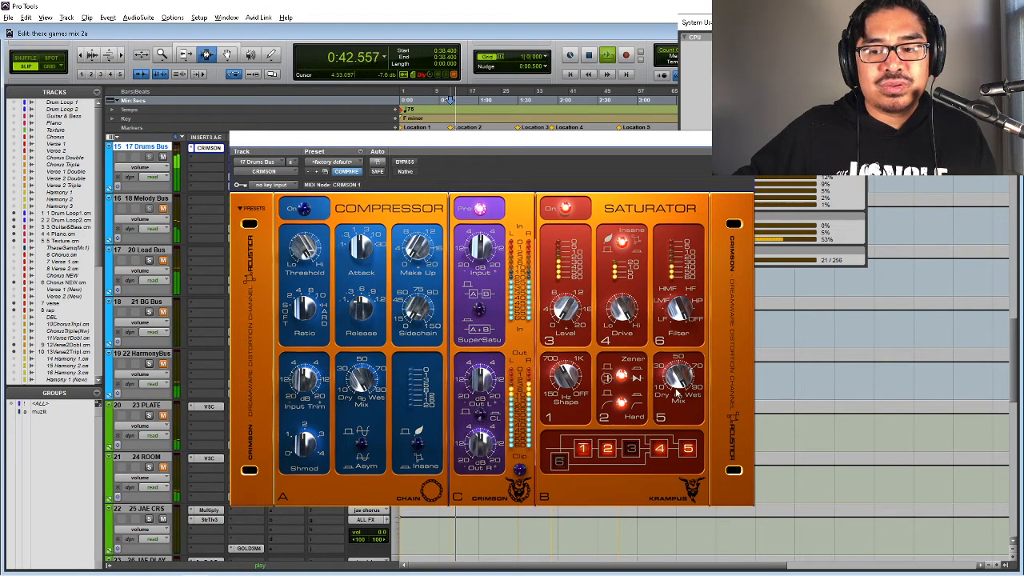
- Lower the Dry/Wet Mix of the CRIMSON saturator and replay the drums
key(space)
drag(678, 382, 662, 455)
key(space)
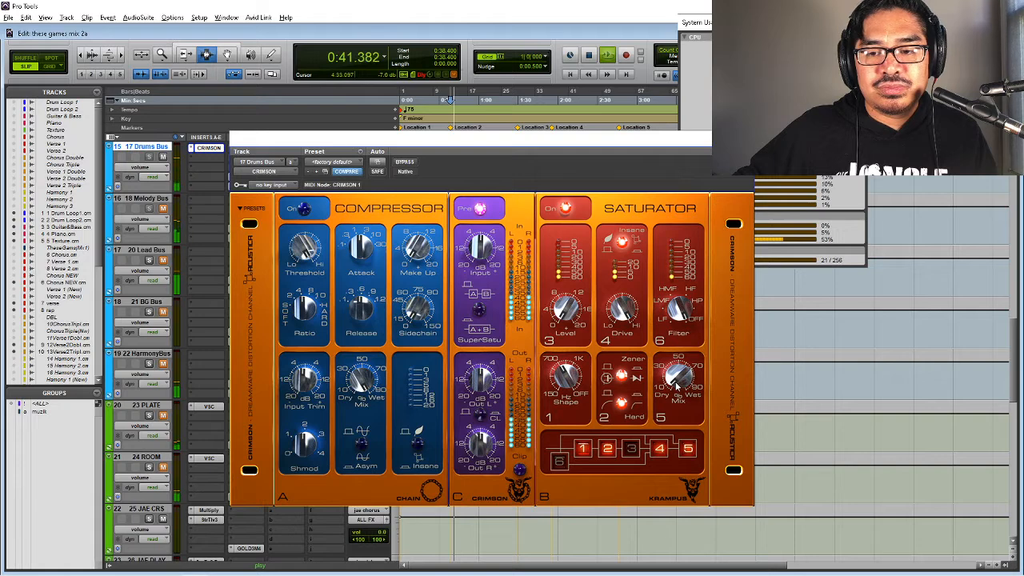
- Bypass CRIMSON again and play the unprocessed drums from the first verse as a reference
key(space)
click(406, 163)
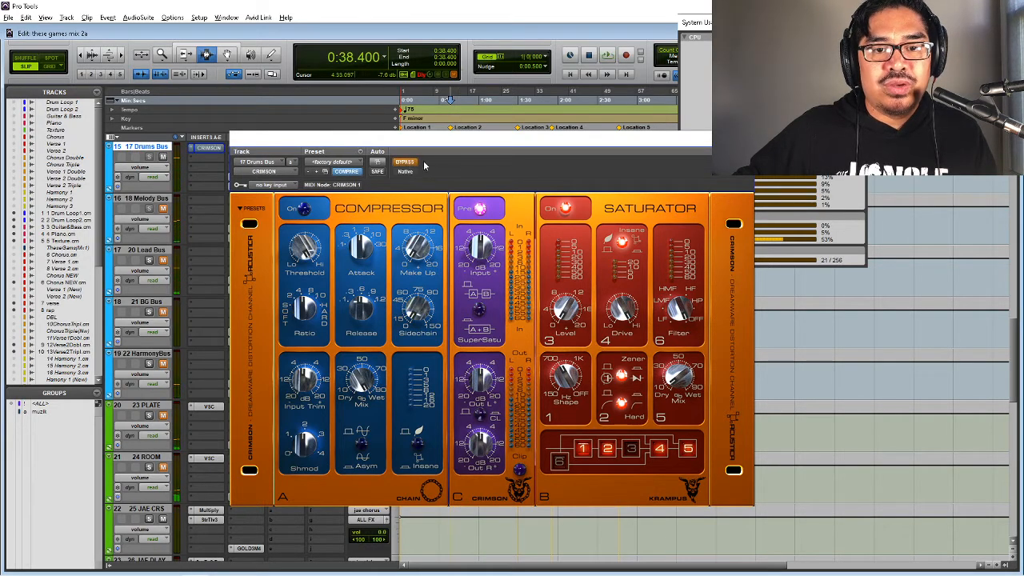
key(space)
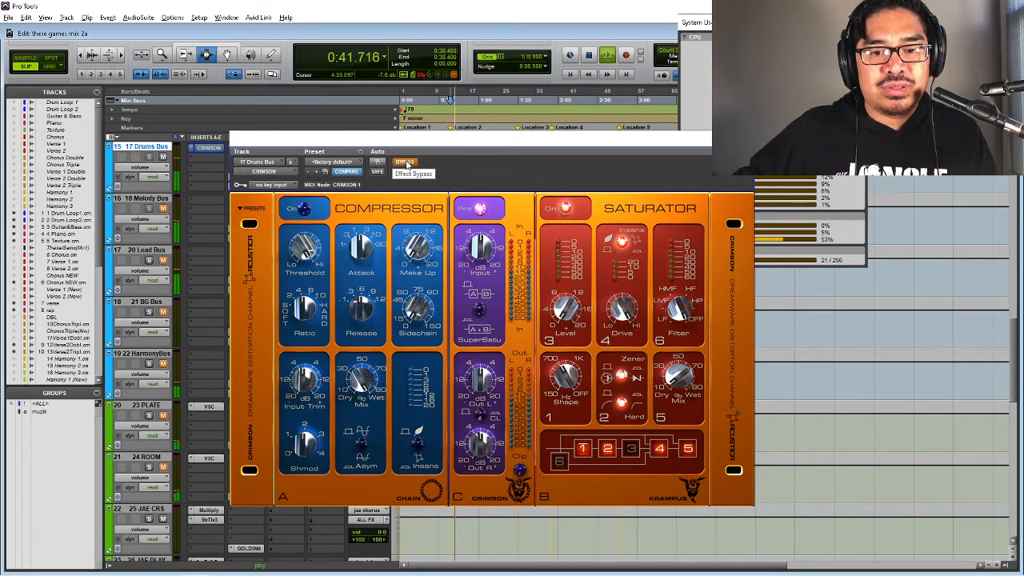
key(space)
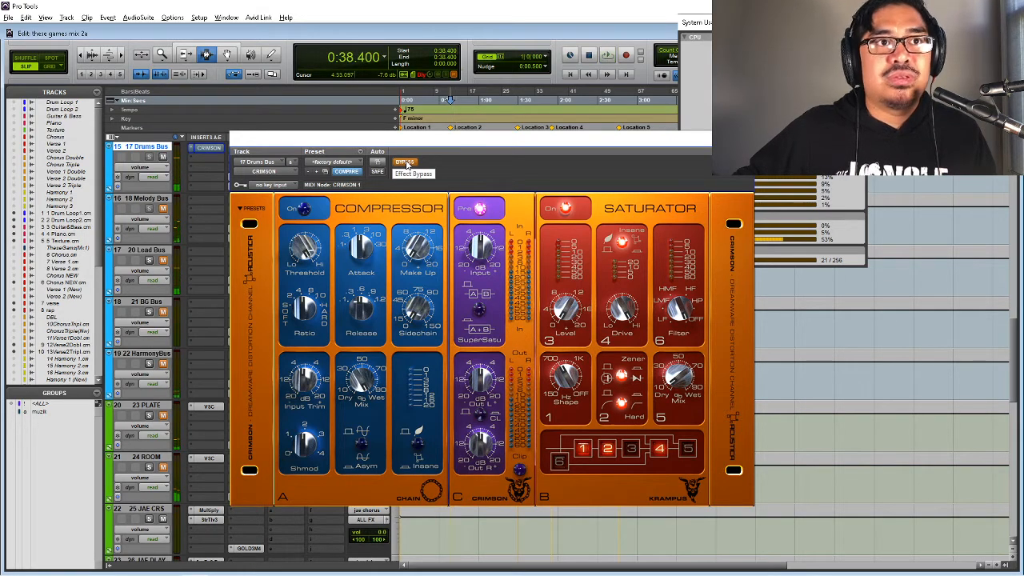
- Re-enable the bypassed CRIMSON plug-in on the Drums Bus and audition the section from 0:38.400
click(406, 162)
key(space)
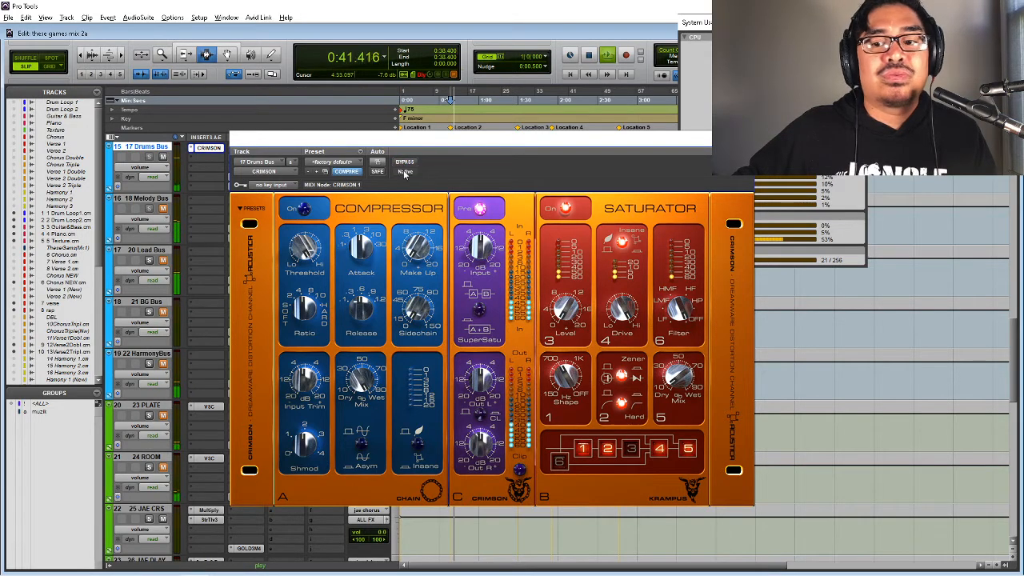
key(space)
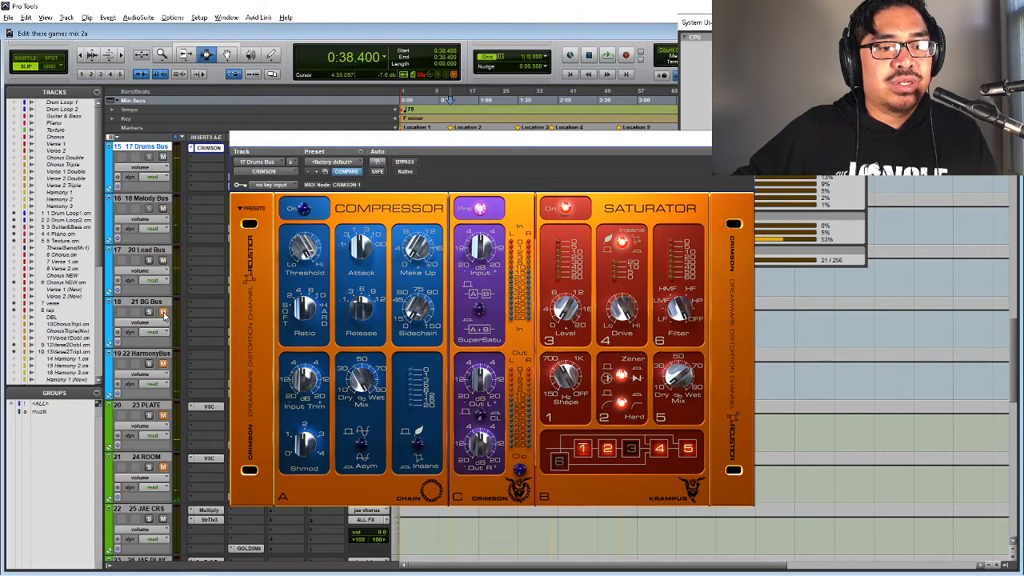
- Unmute the BG Bus, HarmonyBus, PLATE and ROOM tracks, and play the section with them included
click(165, 364)
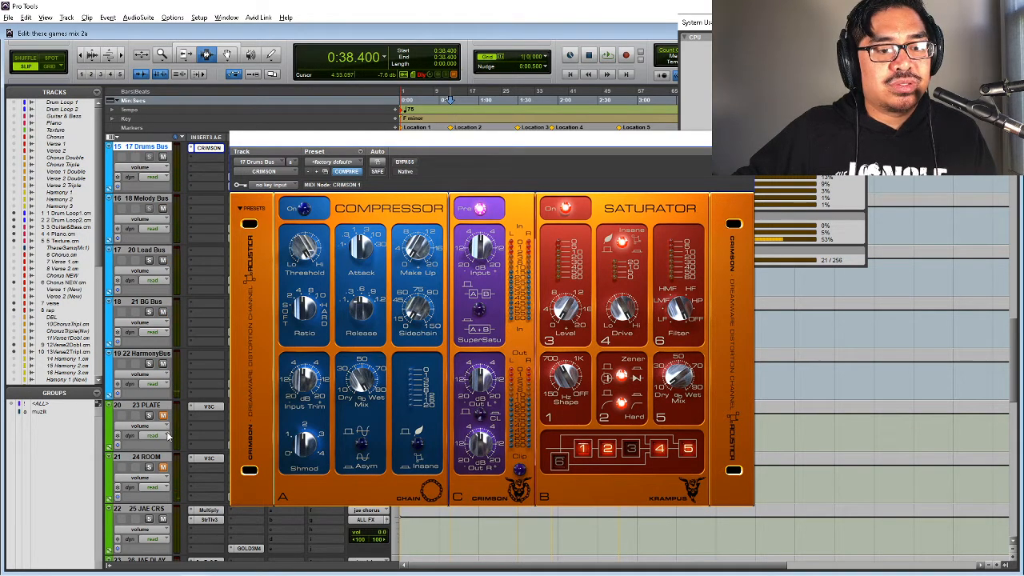
key(space)
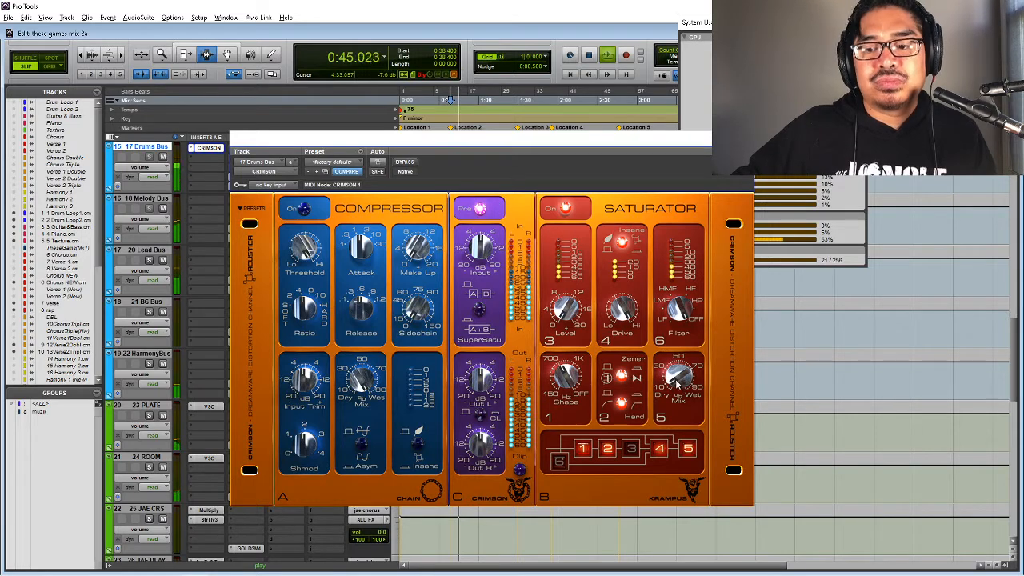
key(space)
- Compare the mix with the Drums Bus CRIMSON plug-in bypassed and active, playing the same section each time
click(405, 162)
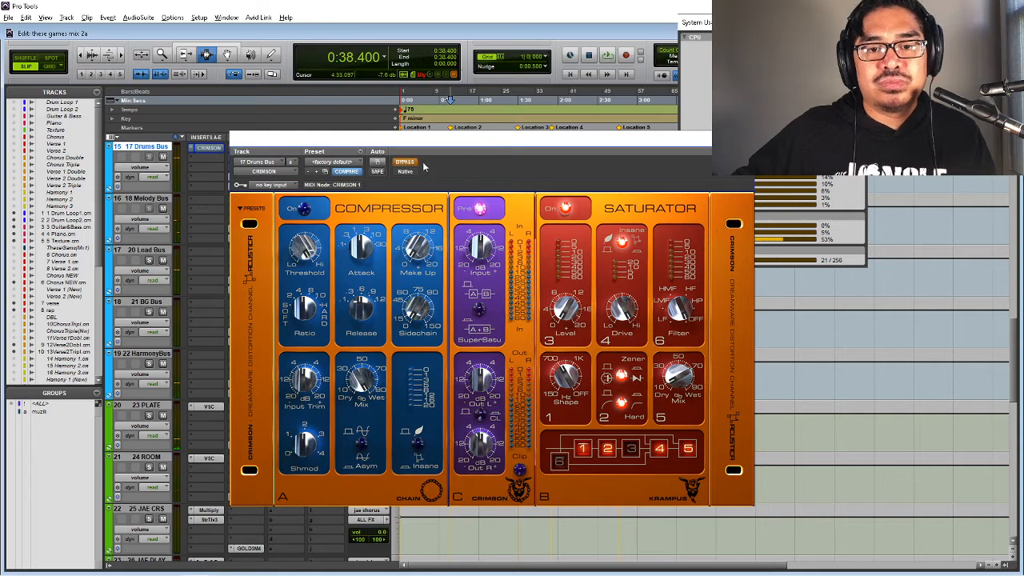
key(space)
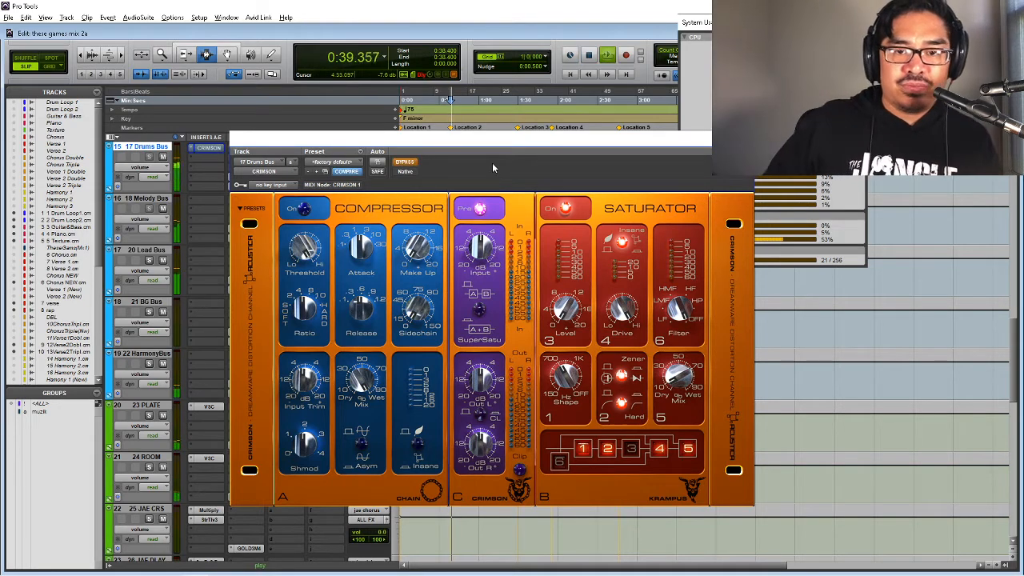
key(space)
click(405, 162)
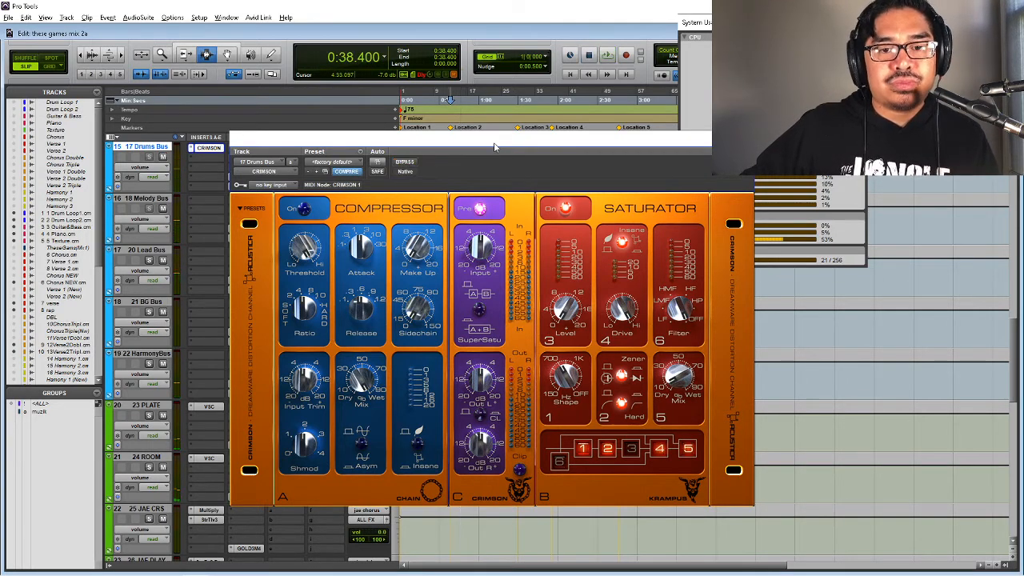
key(space)
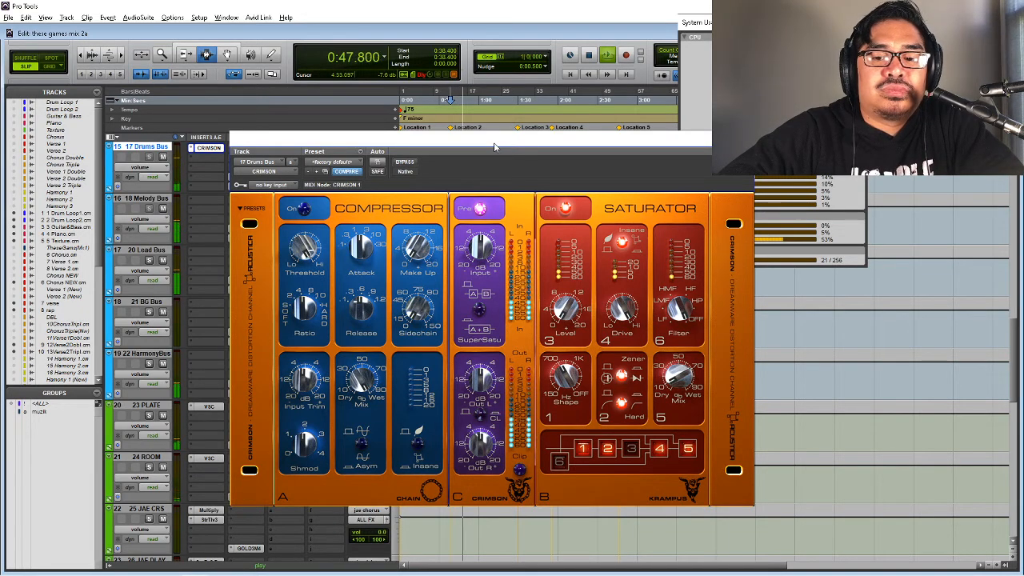
key(space)
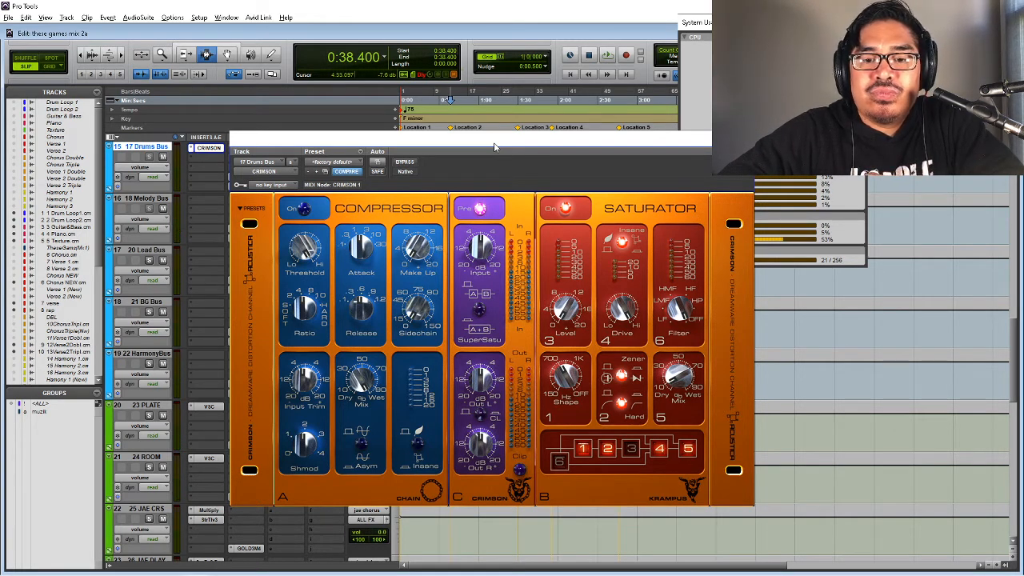
- Close the CRIMSON window, play the mix and check the track levels in the mixer view
click(207, 148)
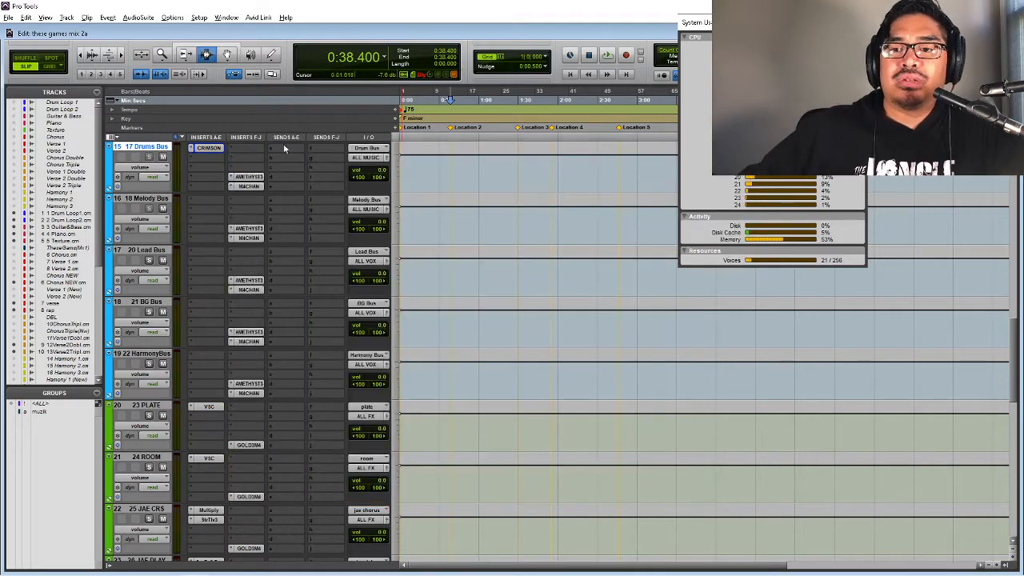
key(space)
key(ctrl+equal)
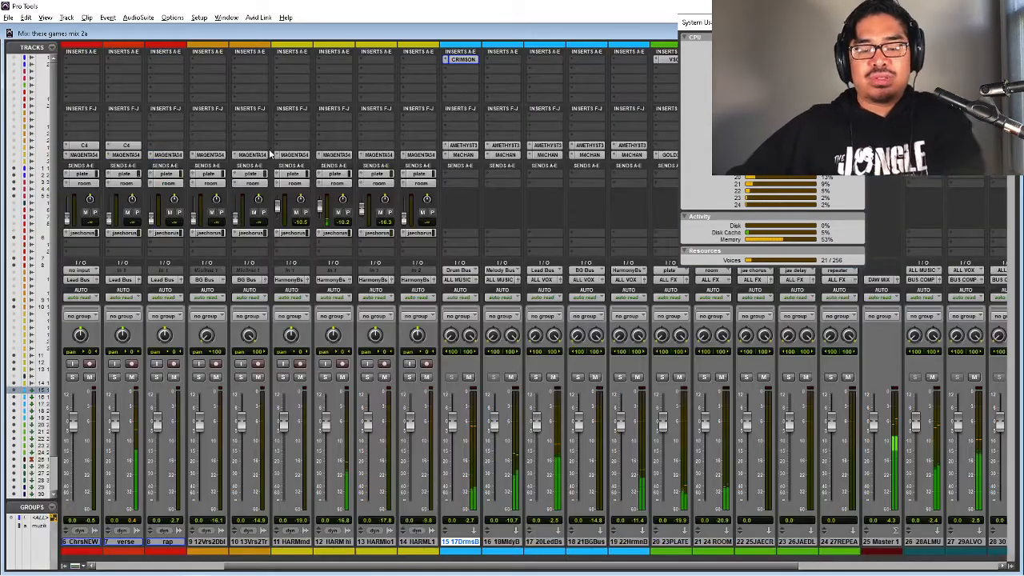
key(ctrl+equal)
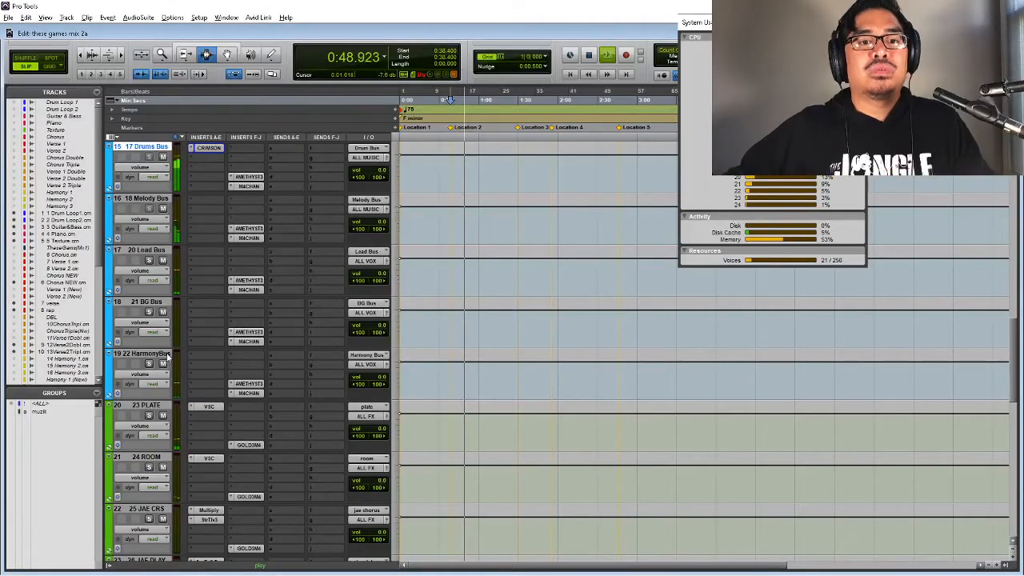
- Reopen CRIMSON on the Drums Bus, turn on its compressor and adjust the attack, release and threshold
click(210, 149)
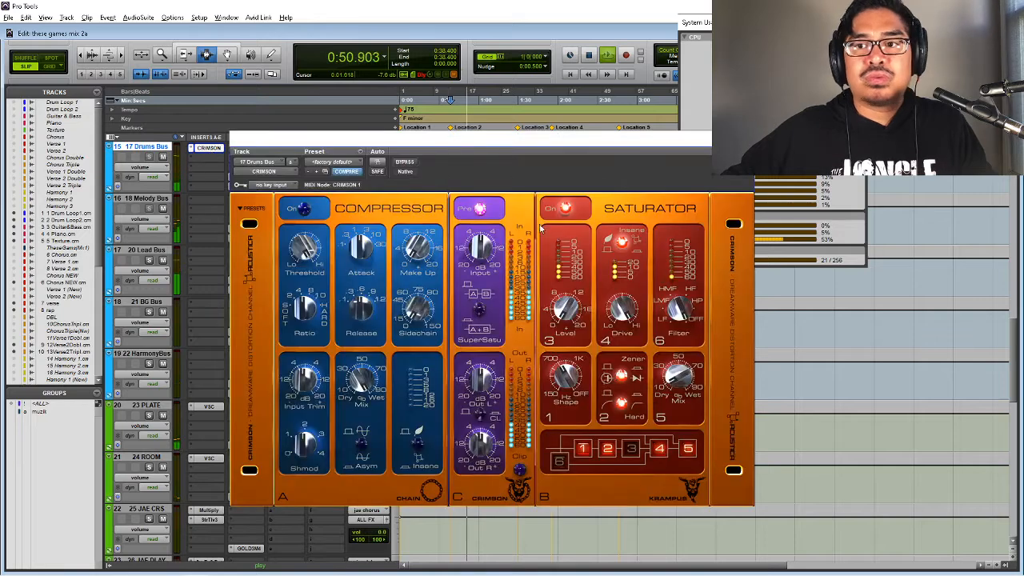
key(space)
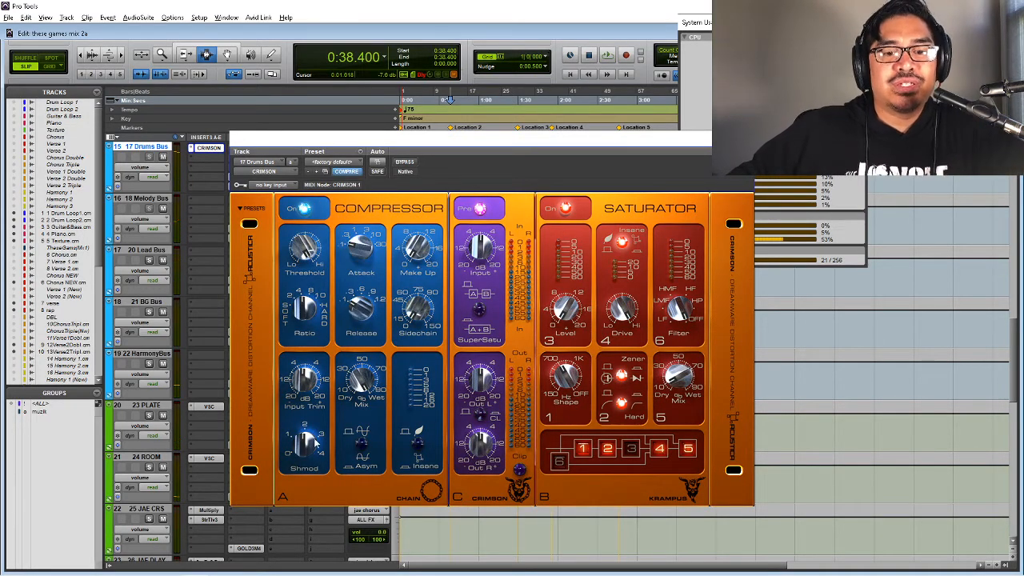
key(space)
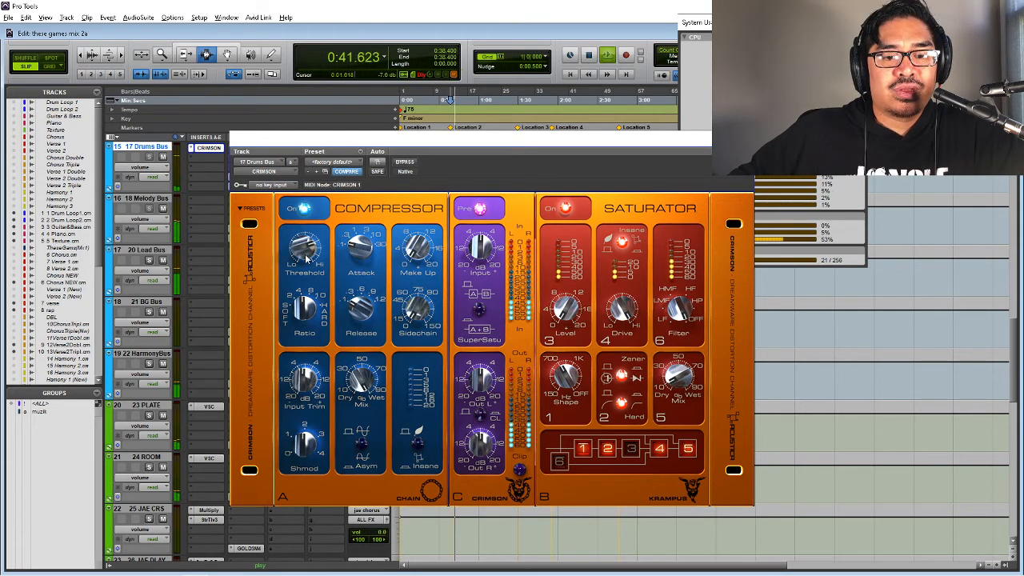
mouse_move(307, 258)
mouse_down()
mouse_move(308, 270)
mouse_move(306, 249)
mouse_up()
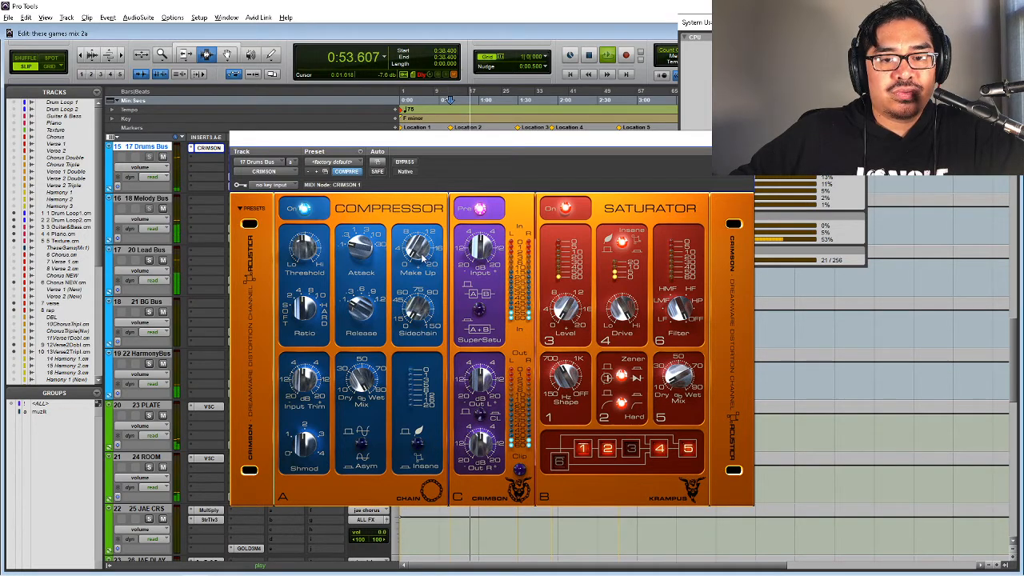
key(space)
- Mute the BG Bus, HarmonyBus, PLATE and ROOM tracks during playback
key(space)
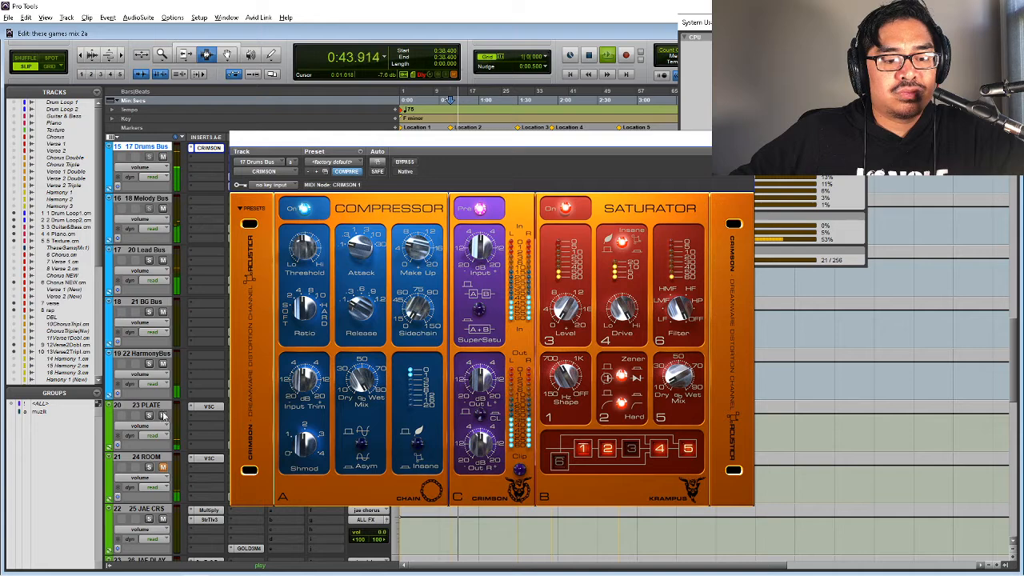
click(163, 365)
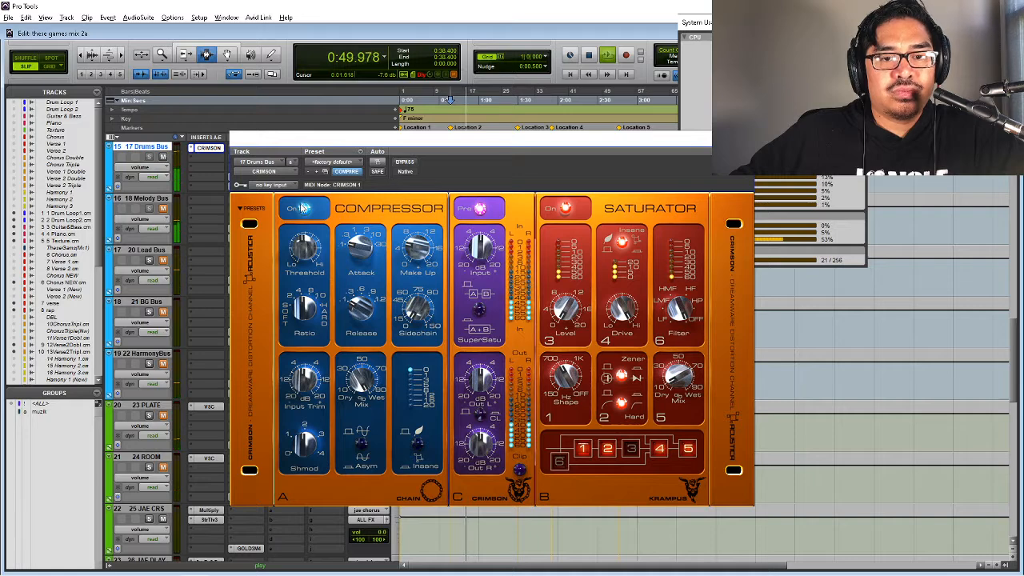
key(space)
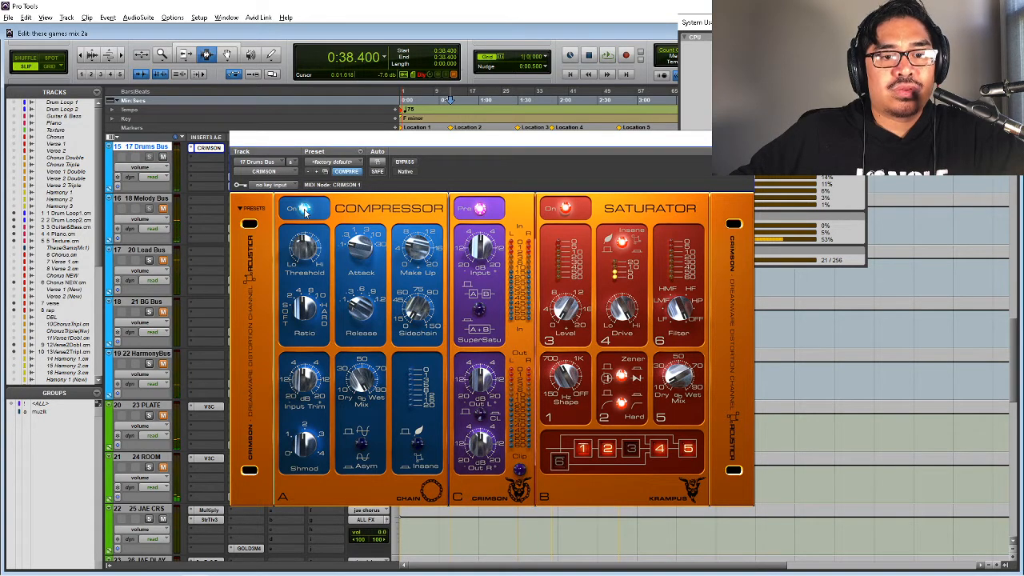
- Compare the section with CRIMSON's compressor switched off and on, leaving the compressor on
click(304, 209)
key(space)
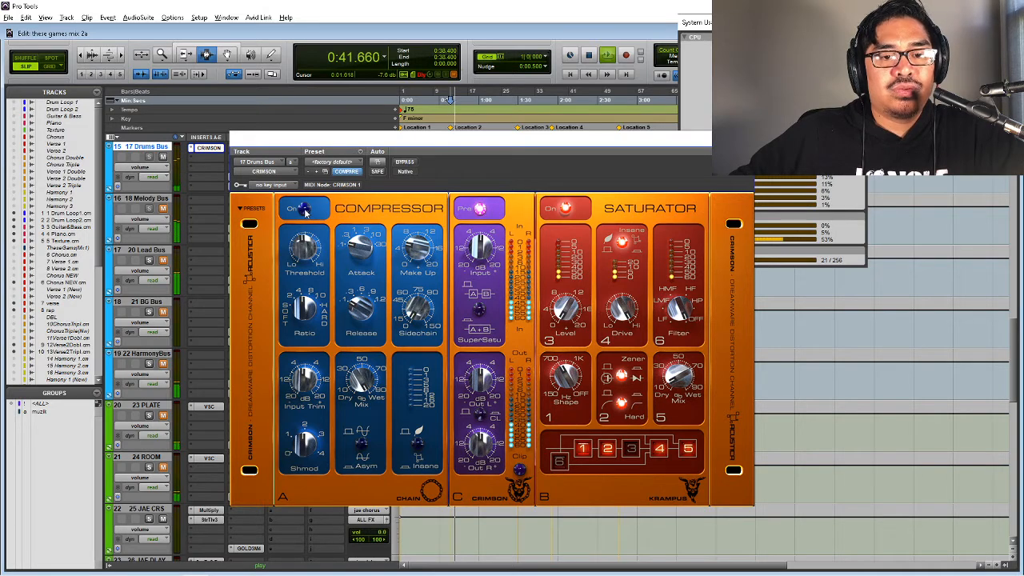
key(space)
click(304, 209)
key(space)
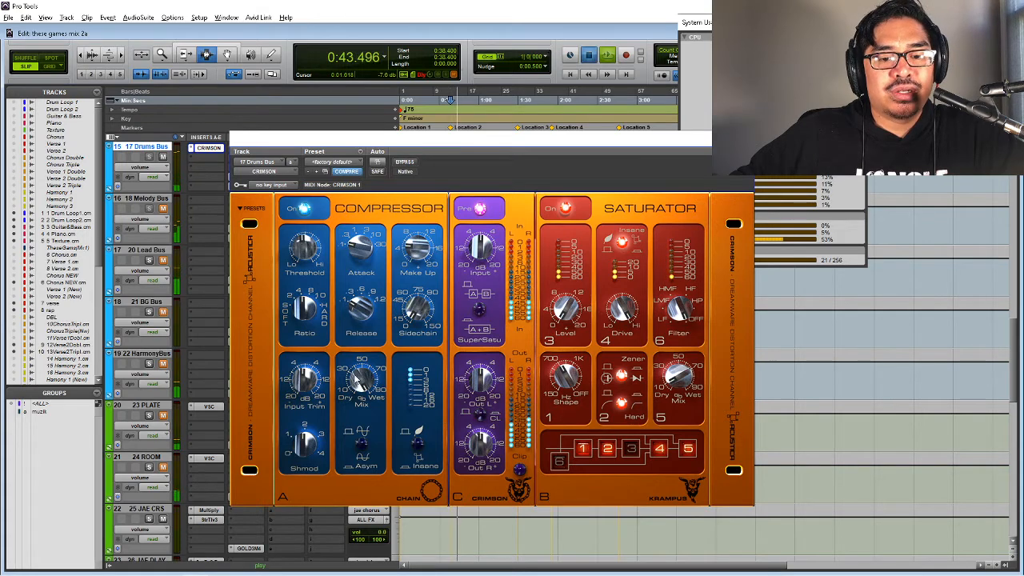
key(space)
- Adjust the dry/wet Mix of CRIMSON's compressor and audition the section
drag(361, 376, 373, 387)
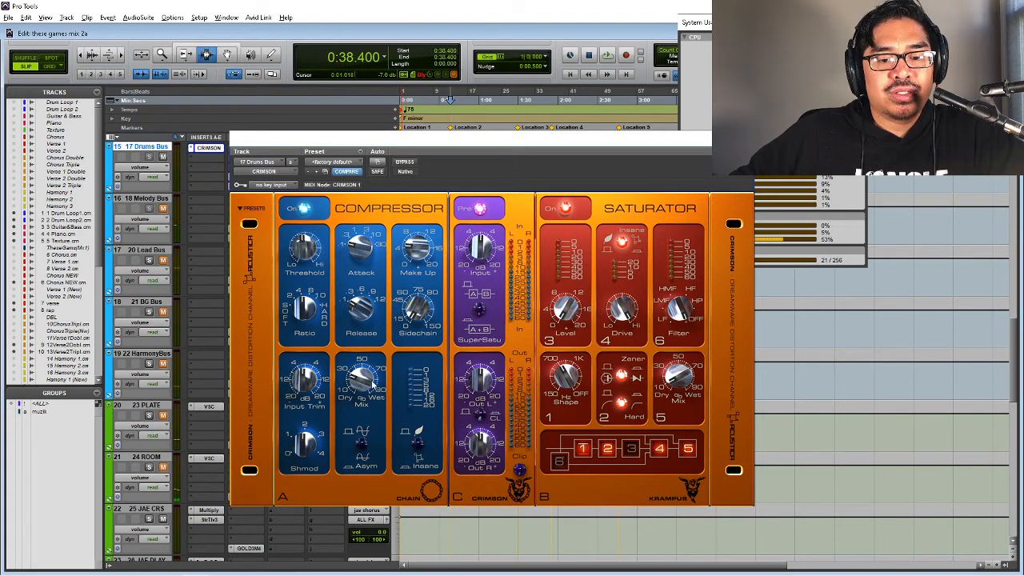
key(space)
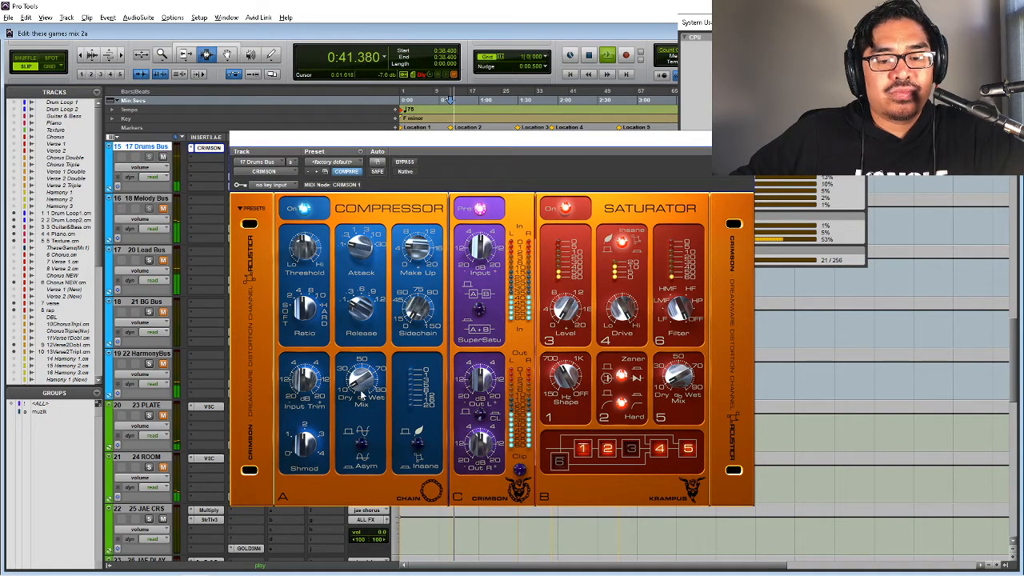
key(space)
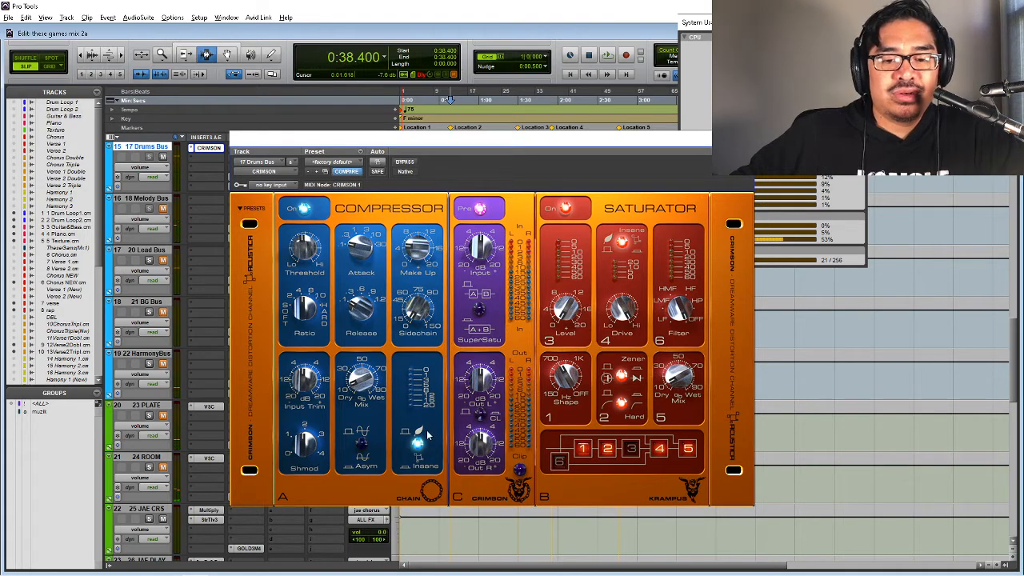
- Turn on the compressor's Insane mode and compare the sound against the compressor switched off
key(space)
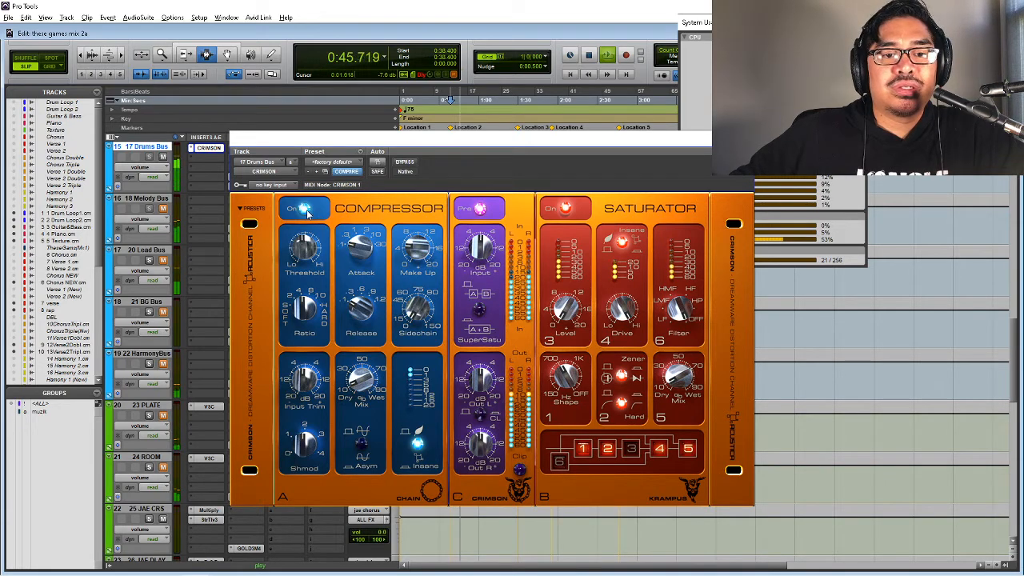
key(space)
key(space)
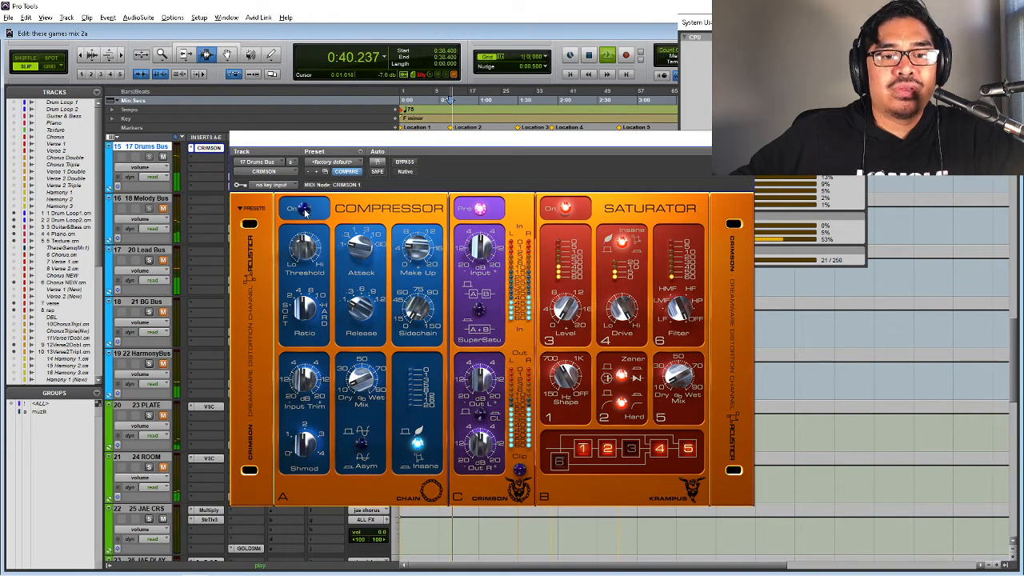
key(space)
- Bypass the whole CRIMSON plug-in, audition the section, and replay it with the plug-in re-enabled
click(406, 162)
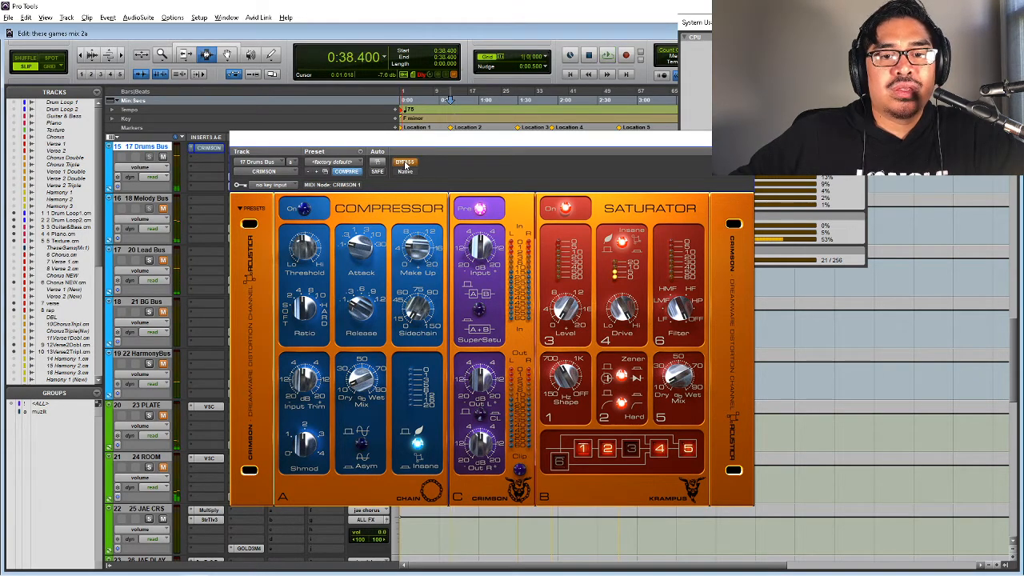
key(space)
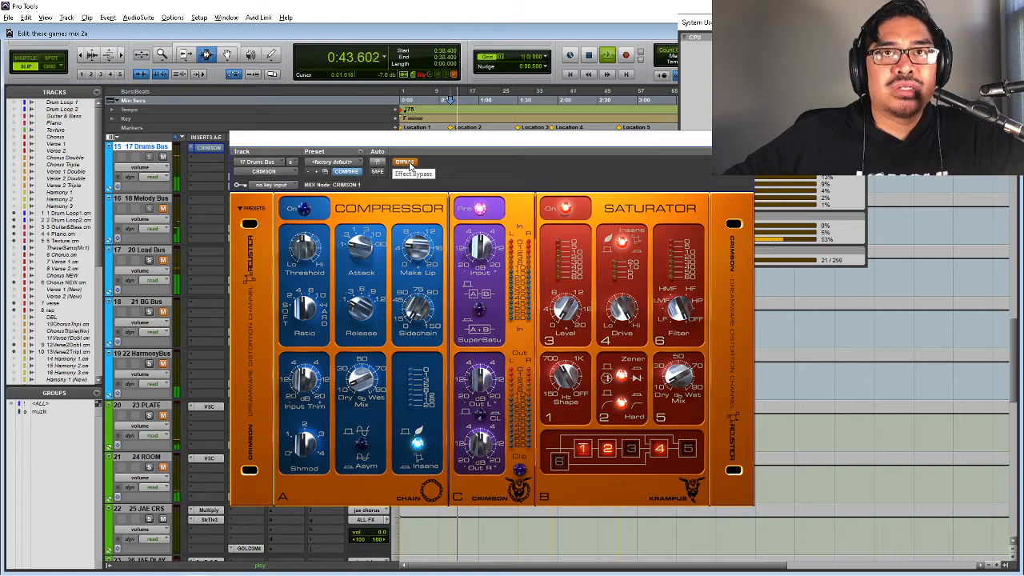
key(space)
click(405, 162)
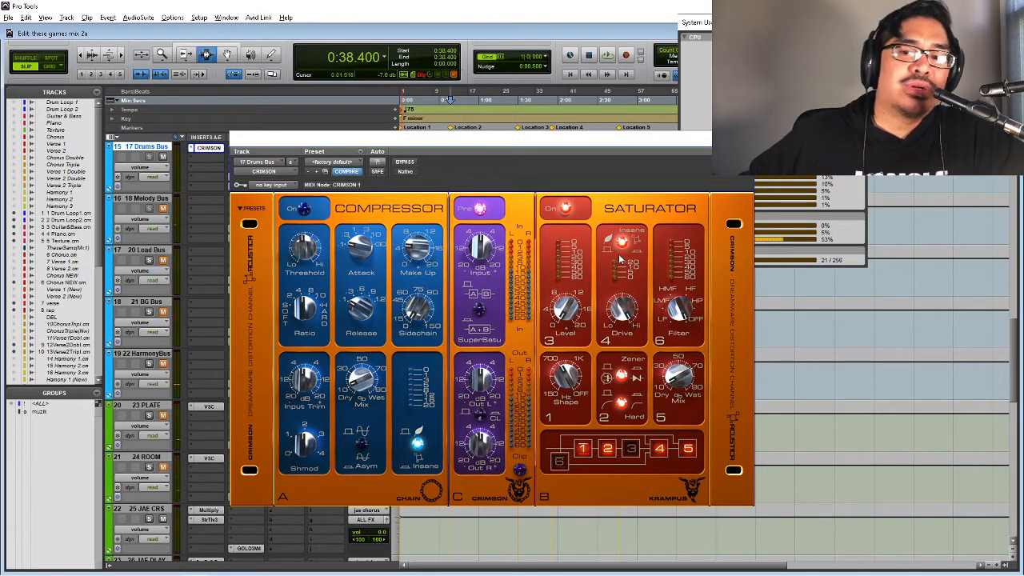
key(space)
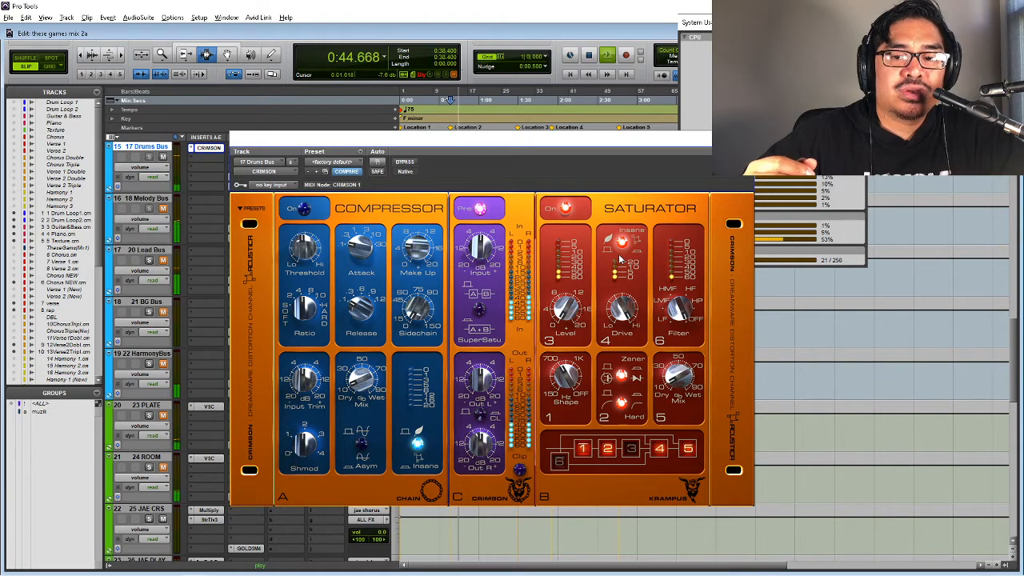
- Turn CRIMSON's compressor back on and close the plug-in window while the section plays
key(space)
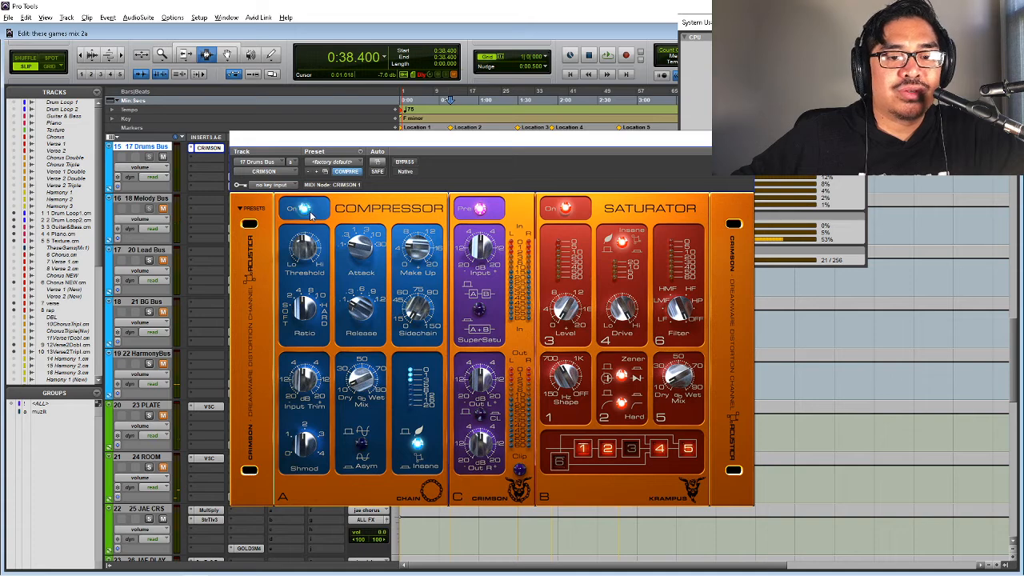
key(space)
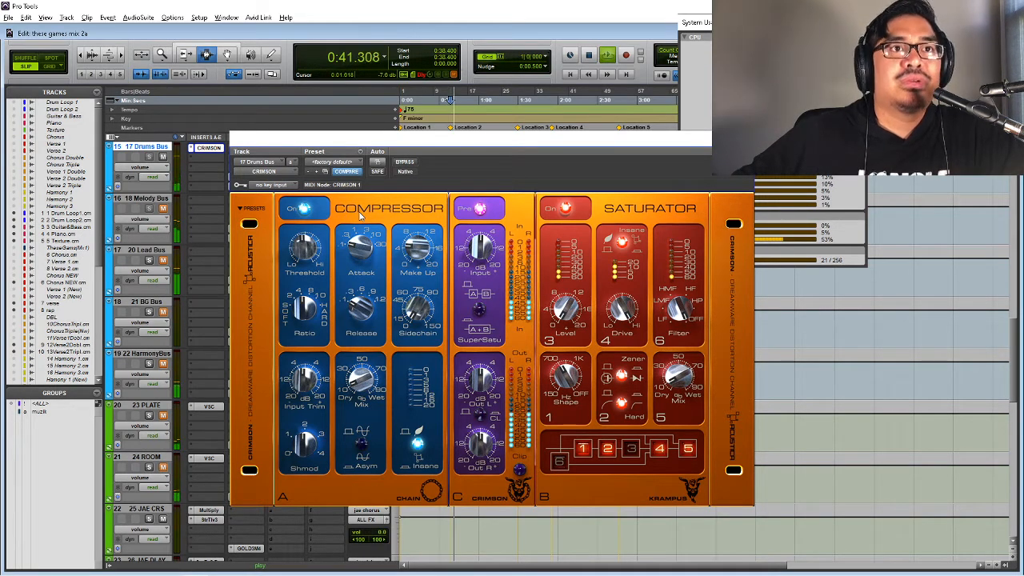
click(703, 140)
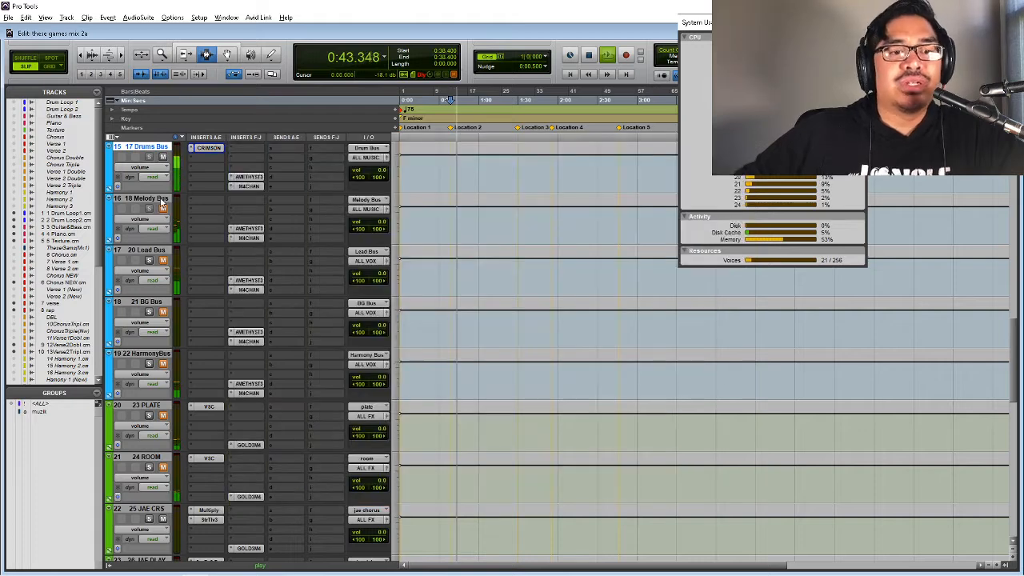
- Unmute the BG Bus, HarmonyBus, PLATE and ROOM tracks while playback continues
click(162, 311)
click(163, 363)
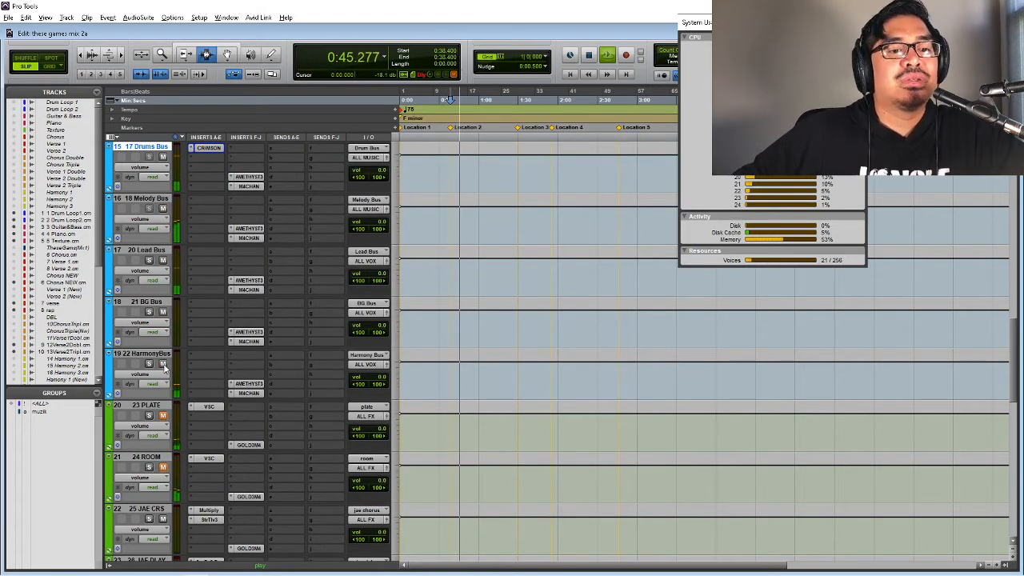
click(163, 416)
click(165, 476)
click(163, 468)
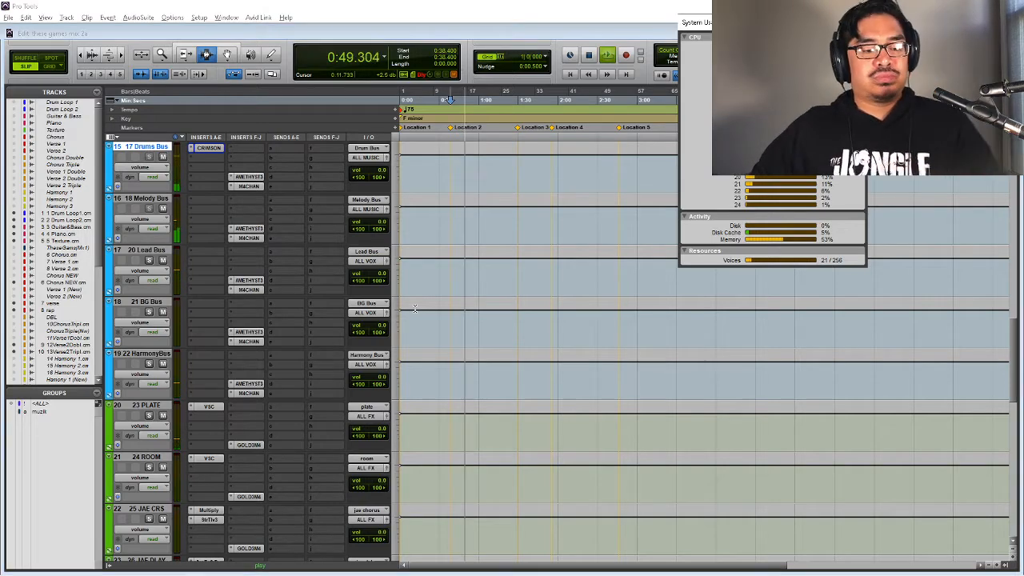
- Stop playback and add a send from the Drums Bus to the stereo room bus
key(alt+Tab)
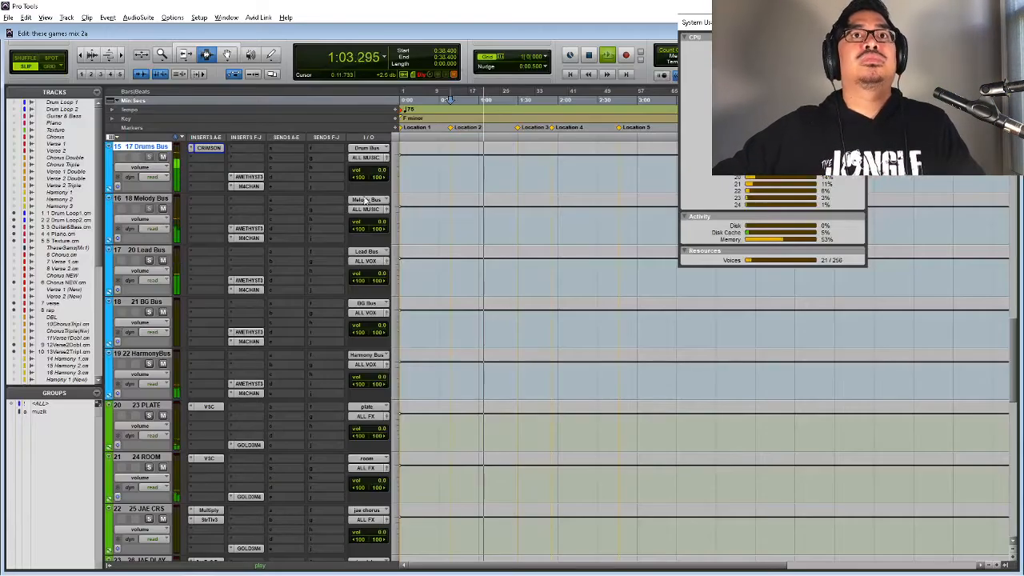
key(space)
click(288, 146)
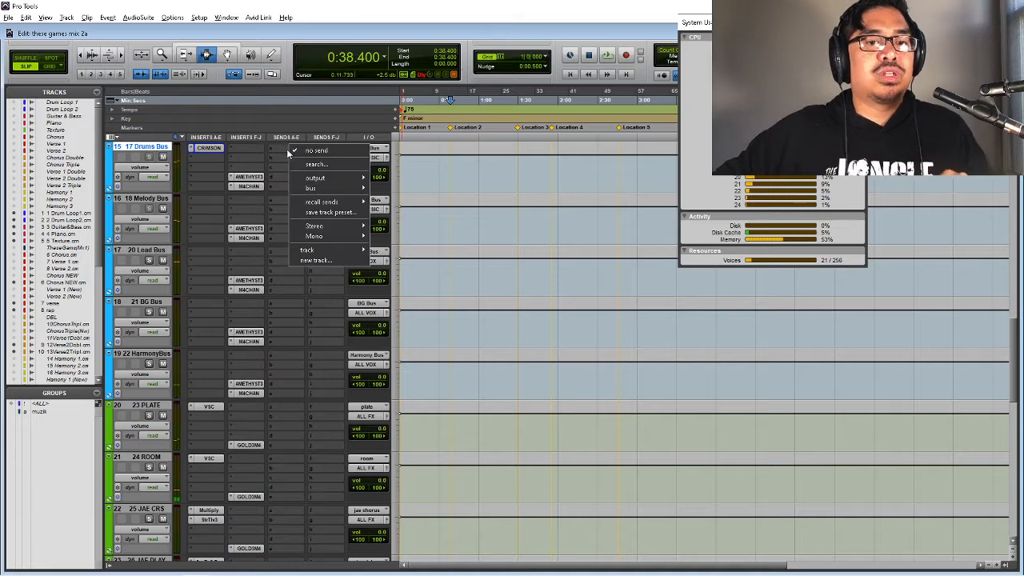
click(311, 163)
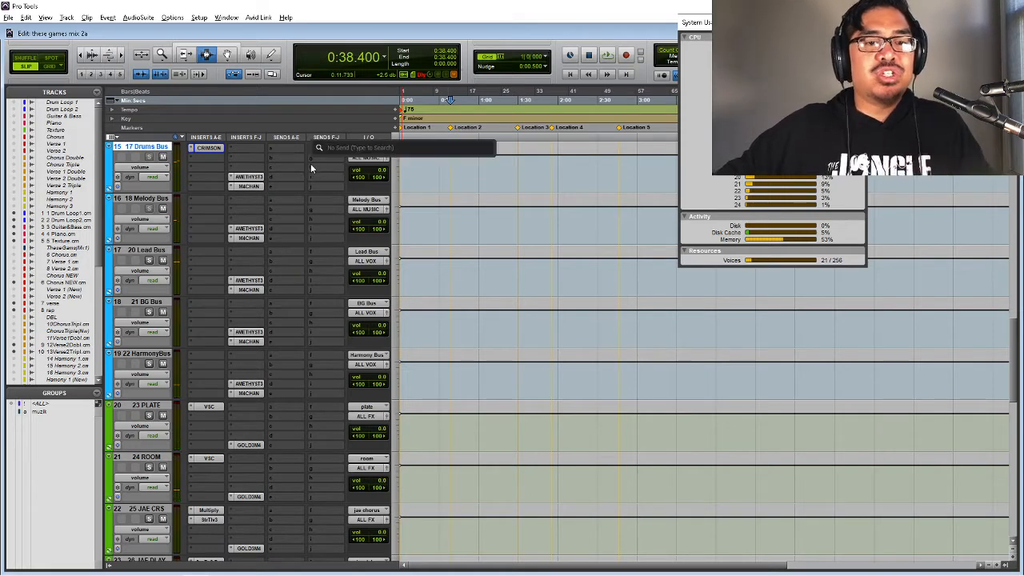
text(room)
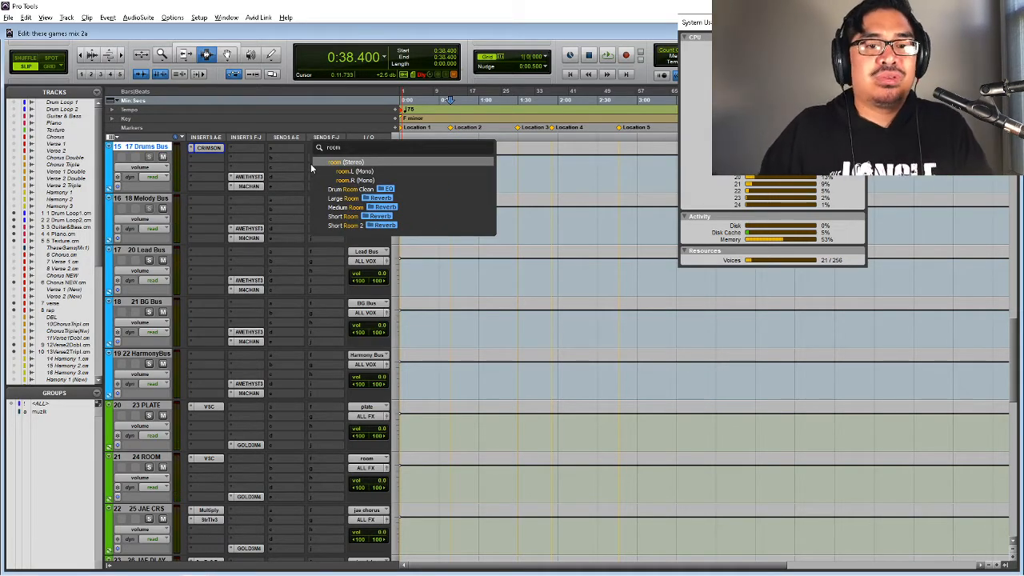
key(Return)
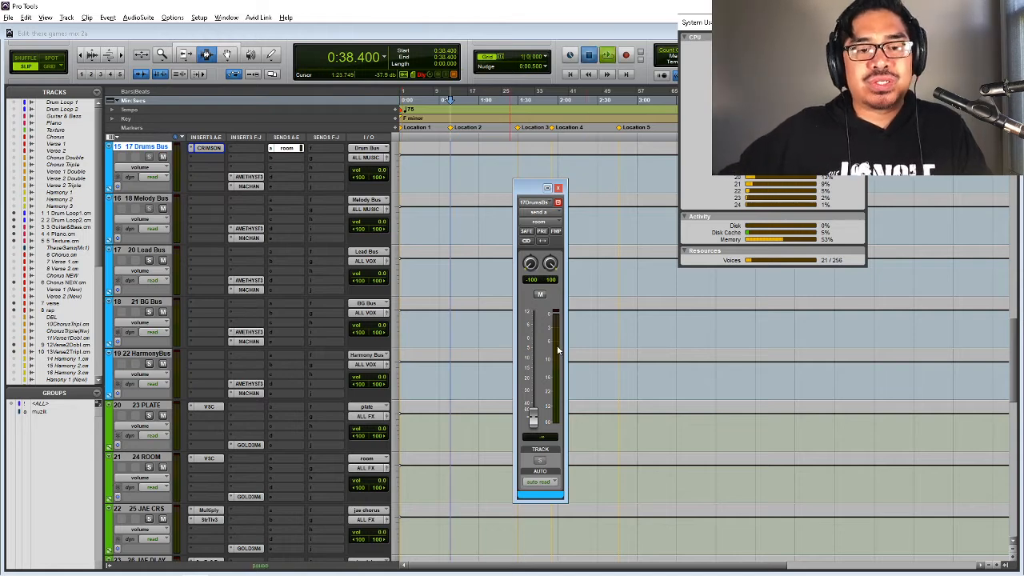
- Set the Drums Bus room send to -31.8 dB during playback, expand the send's controls in the track, and close the send window
key(space)
mouse_move(532, 418)
mouse_down()
mouse_move(532, 352)
mouse_move(535, 397)
mouse_up()
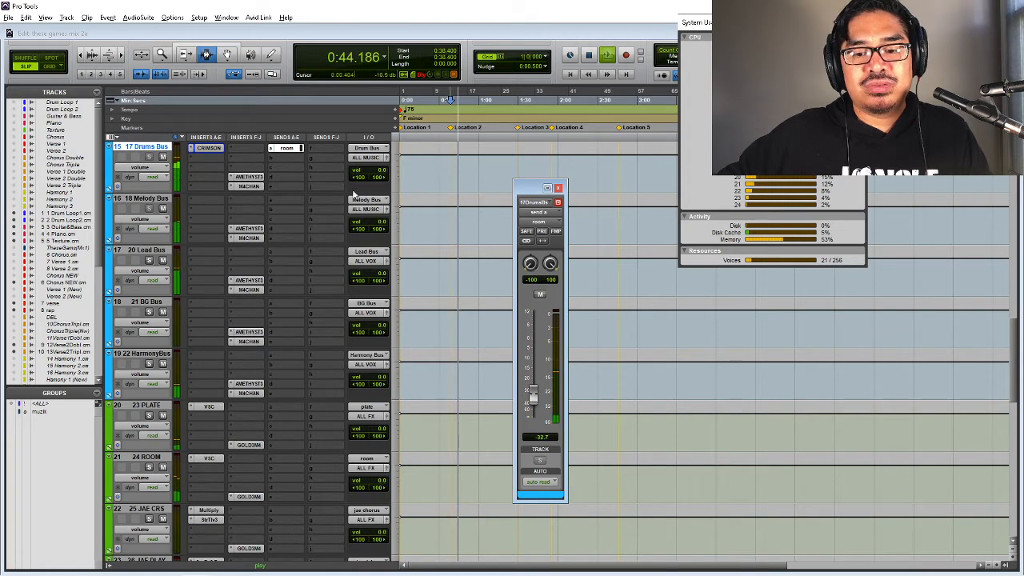
click(289, 159)
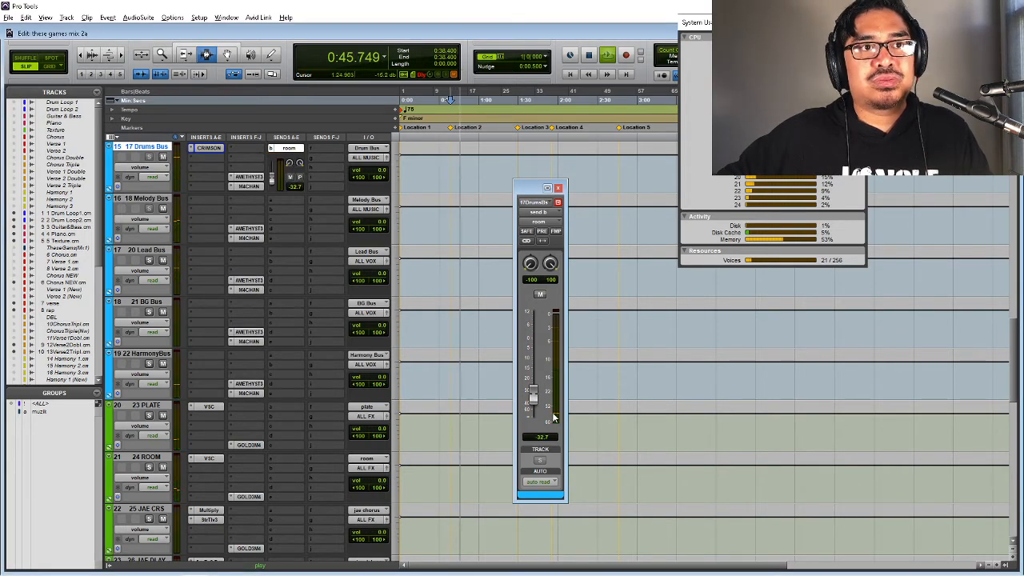
drag(533, 399, 533, 407)
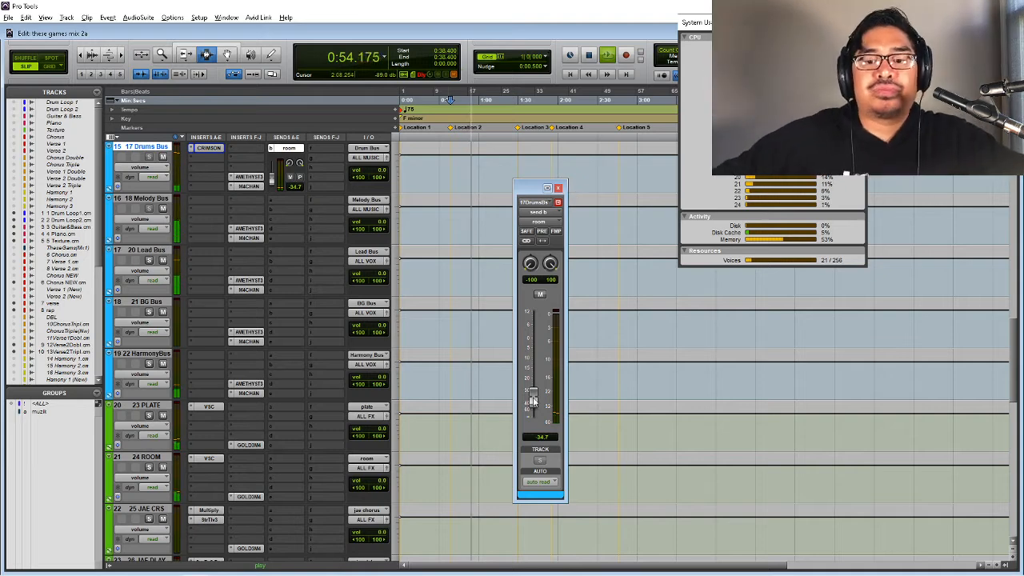
drag(532, 399, 532, 391)
click(562, 188)
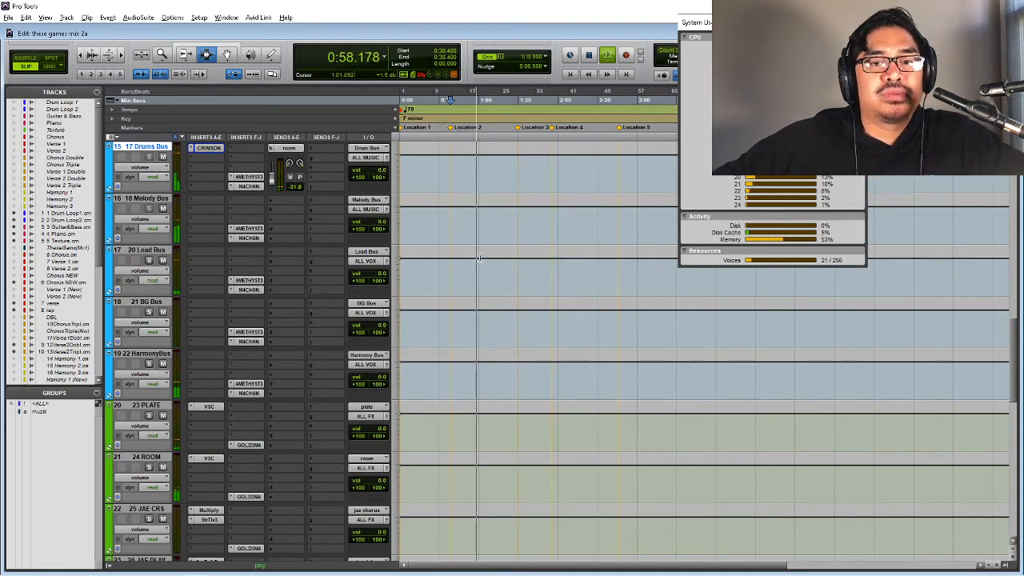
- Look through the music, vocal, harmony and bus tracks while the song plays, and stop playback
scroll(462, 256, up, 3)
scroll(462, 256, up, 15)
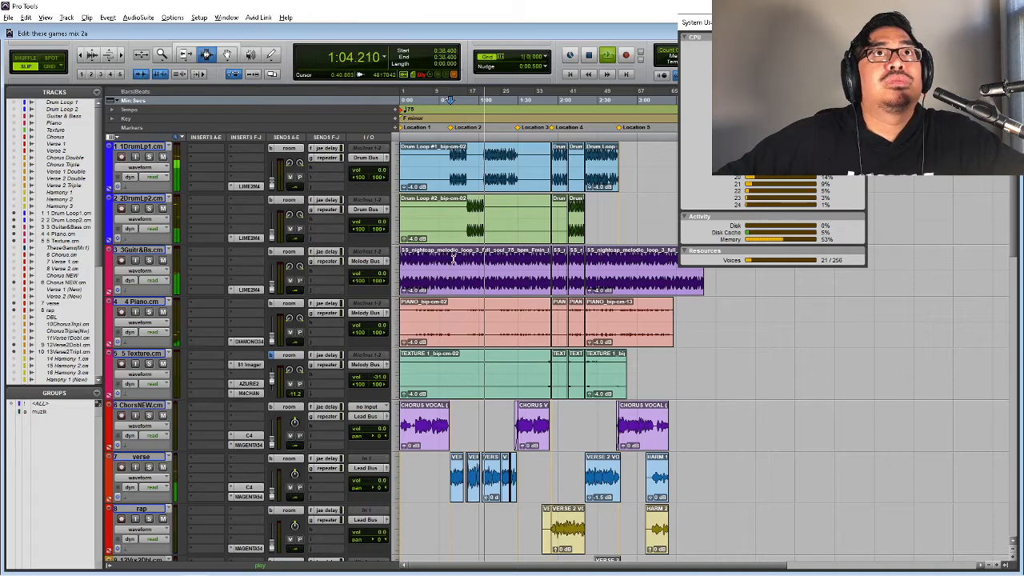
scroll(454, 260, down, 12)
scroll(453, 265, down, 6)
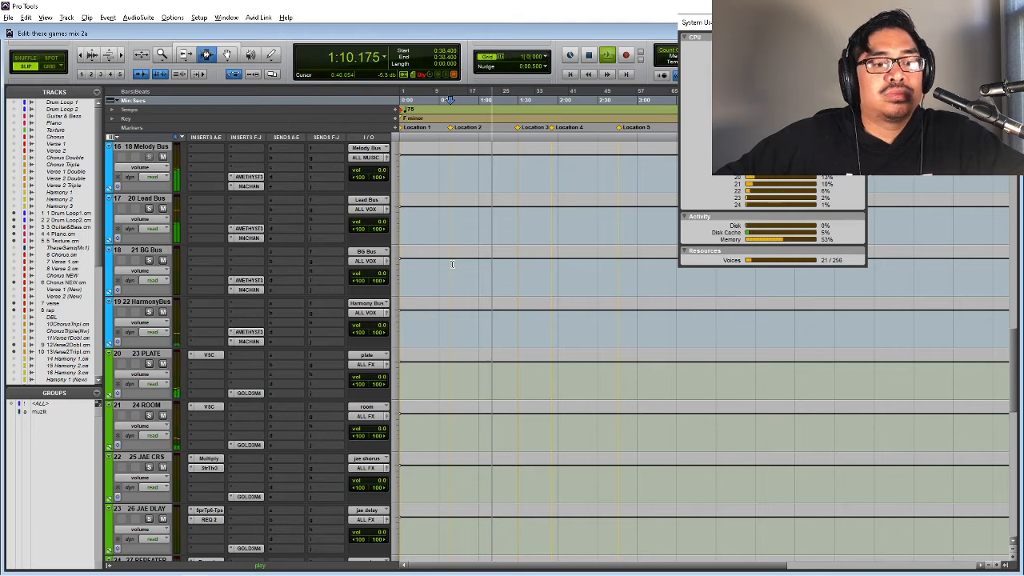
scroll(452, 264, up, 3)
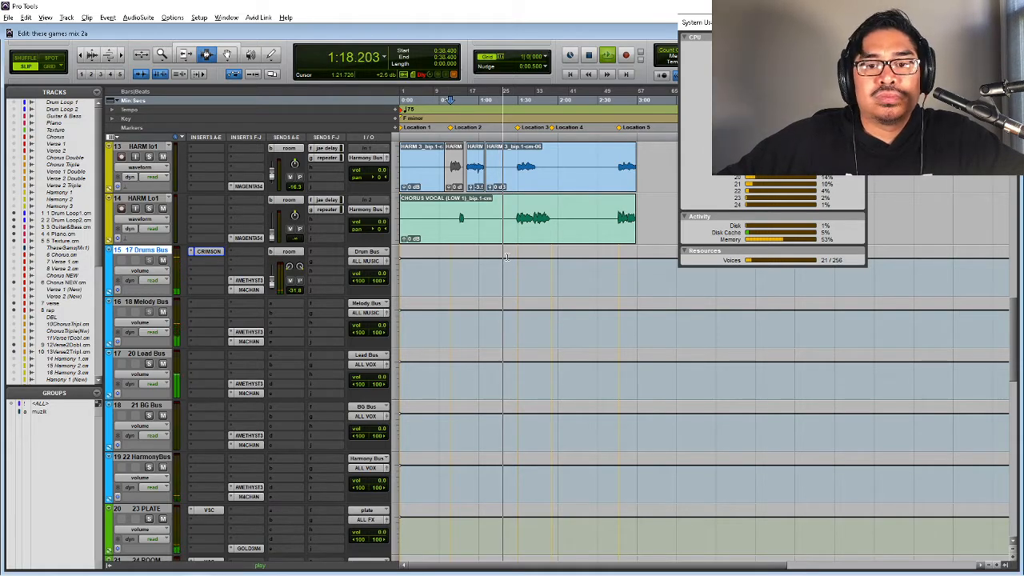
scroll(505, 256, up, 4)
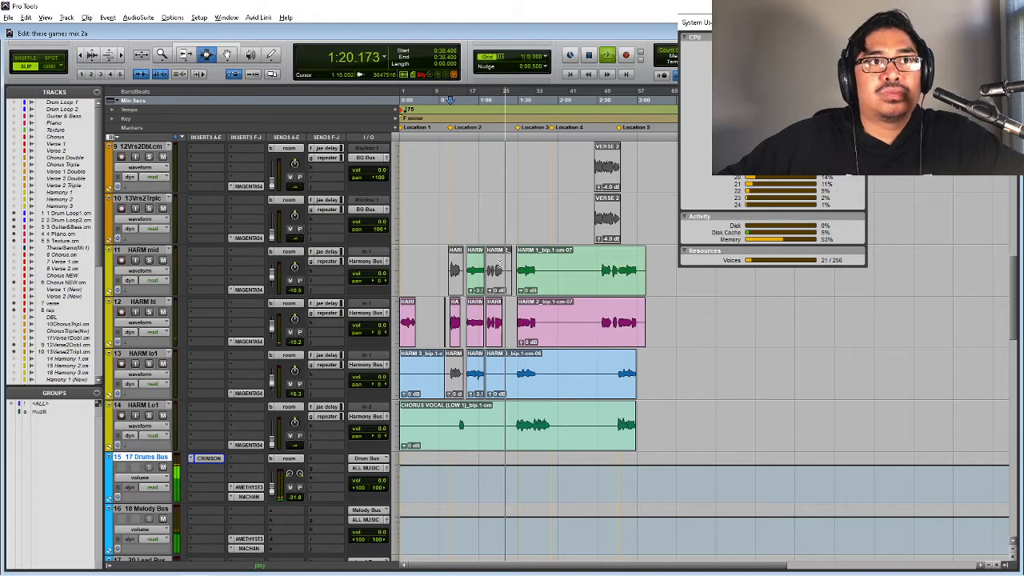
scroll(496, 271, up, 8)
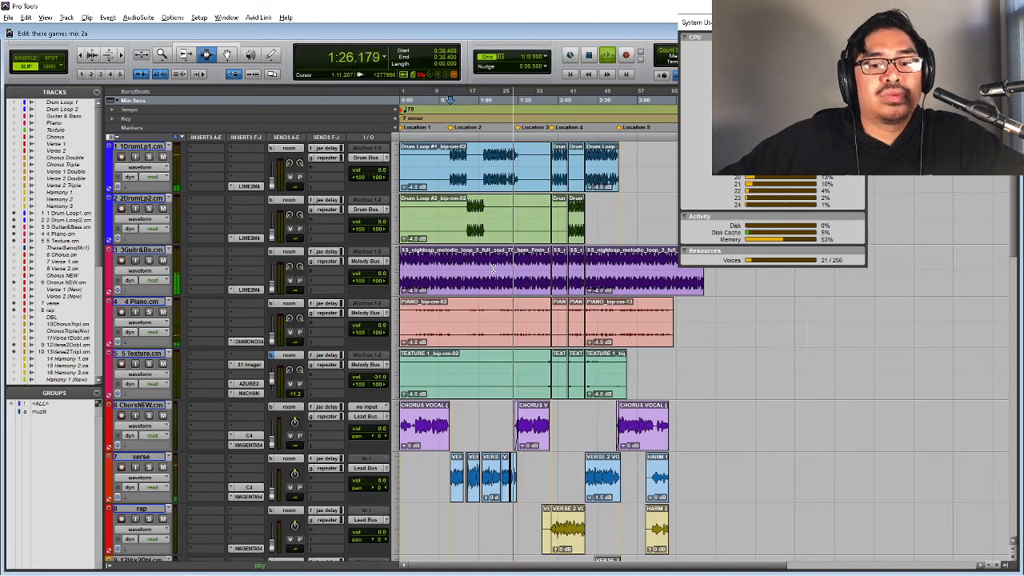
scroll(494, 270, down, 10)
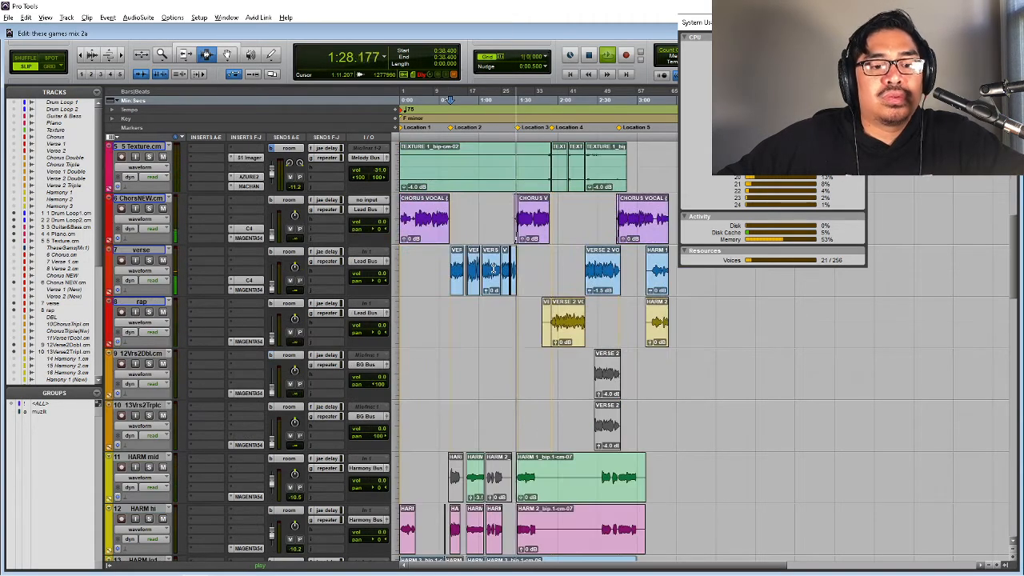
key(space)
- Insert the stereo CRIMSON plug-in on the Lead Bus
scroll(491, 271, down, 1)
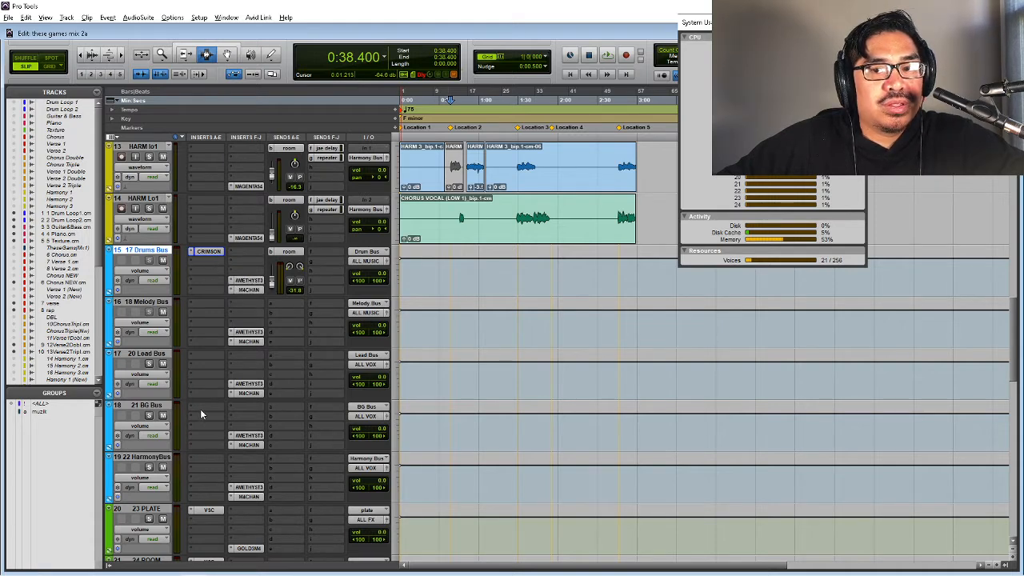
click(198, 361)
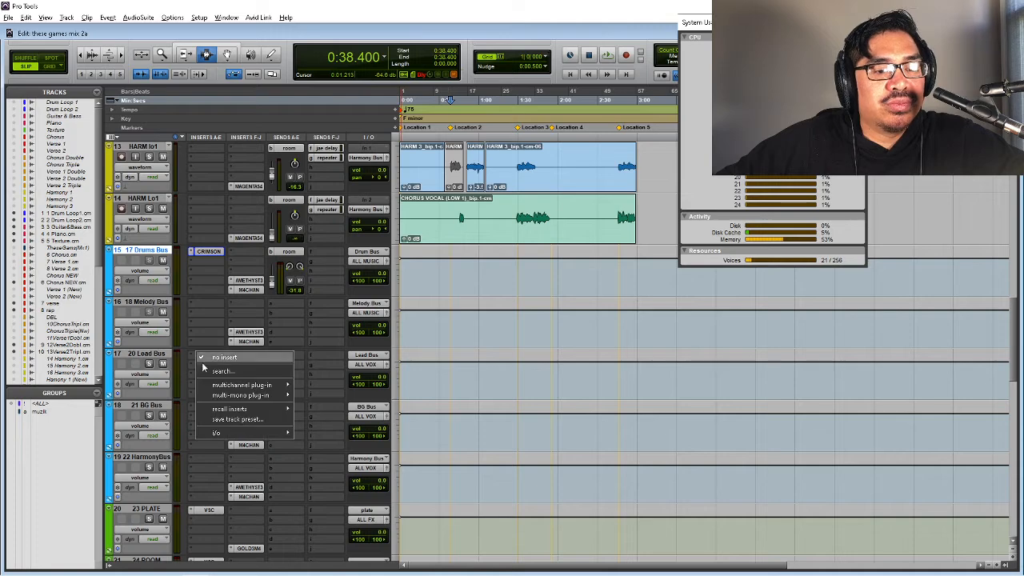
text(crimson)
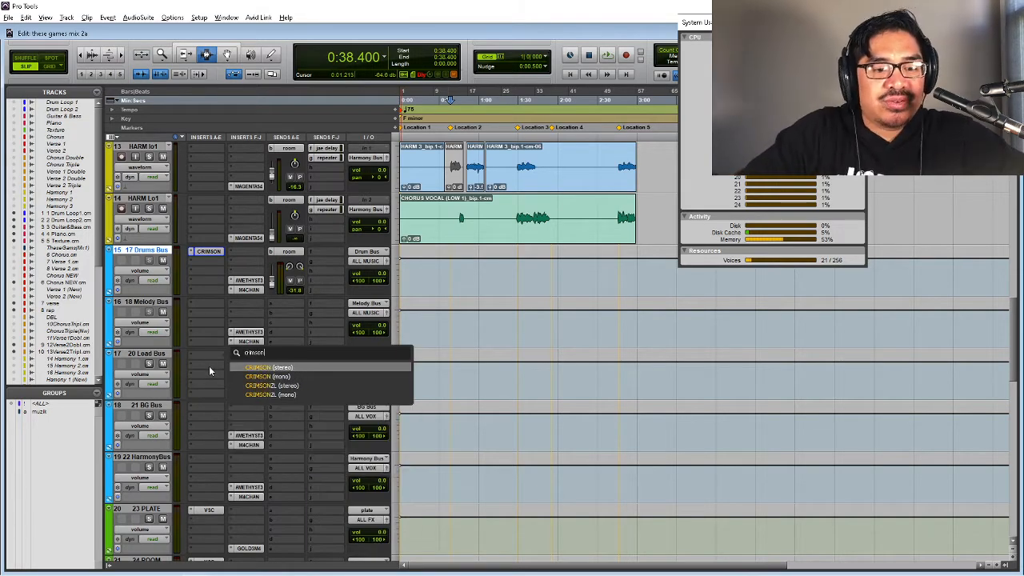
key(Escape)
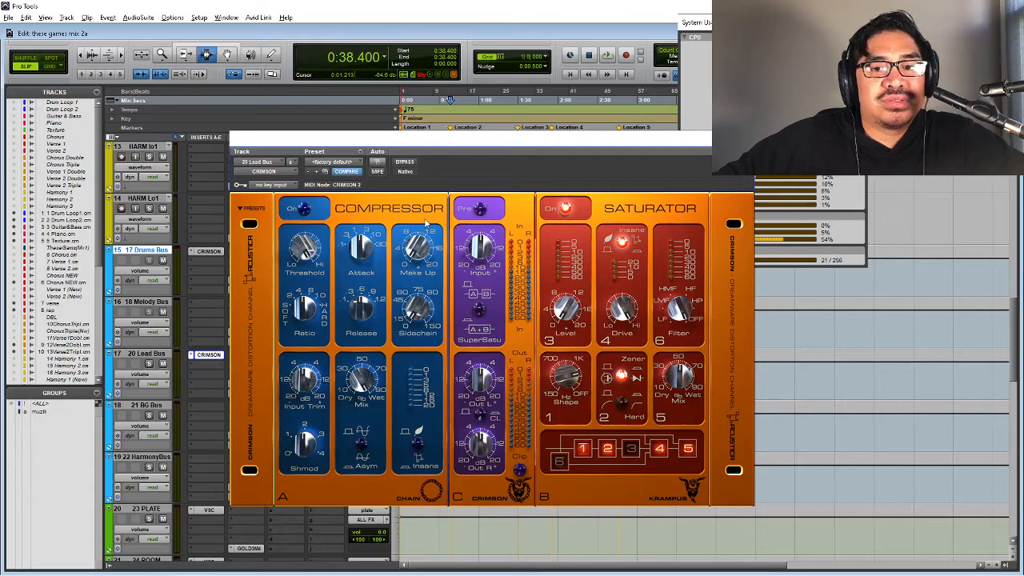
- Audition the Lead Bus through CRIMSON, turn on its Pre stage, and replay the section
key(space)
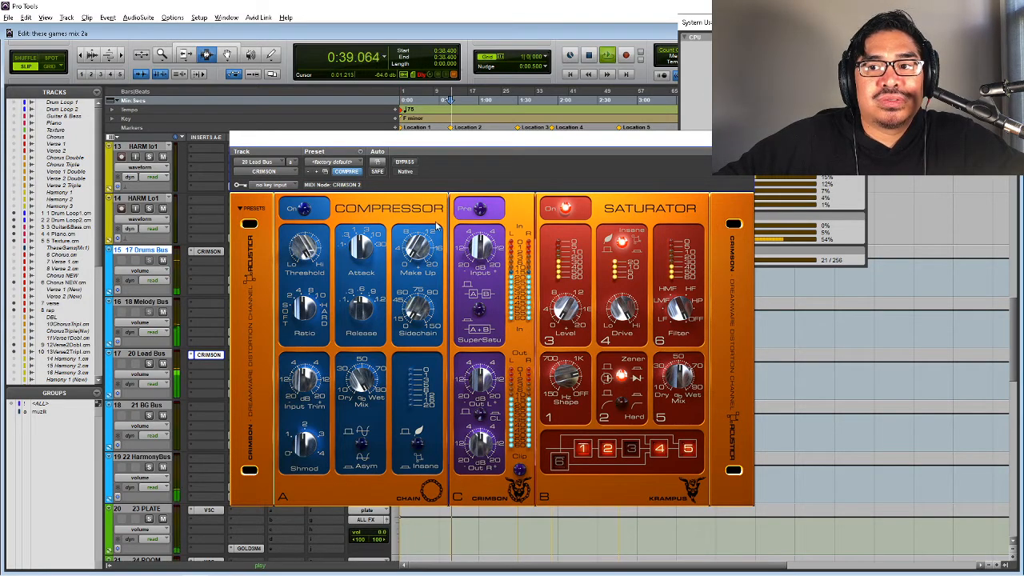
key(space)
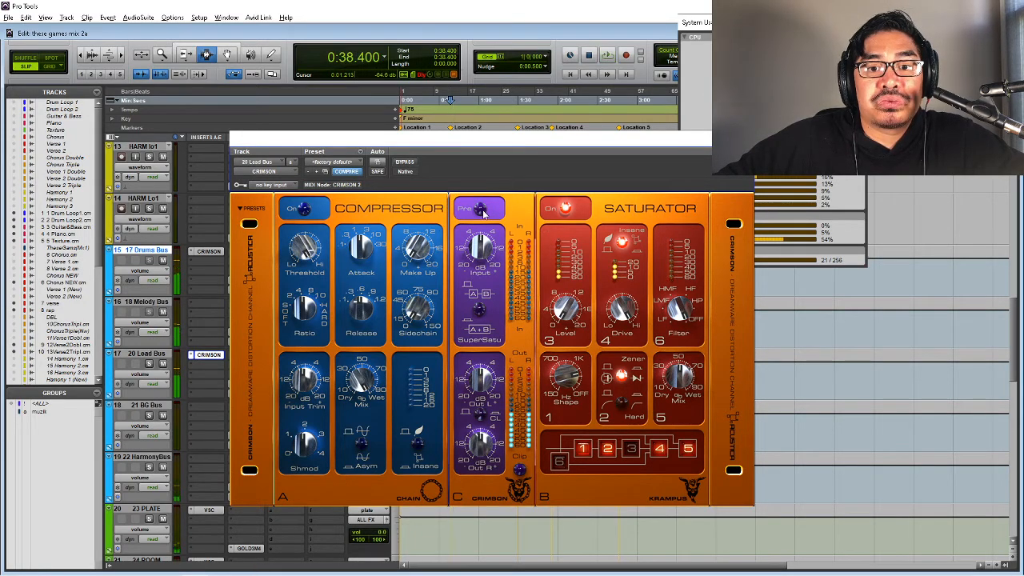
click(482, 210)
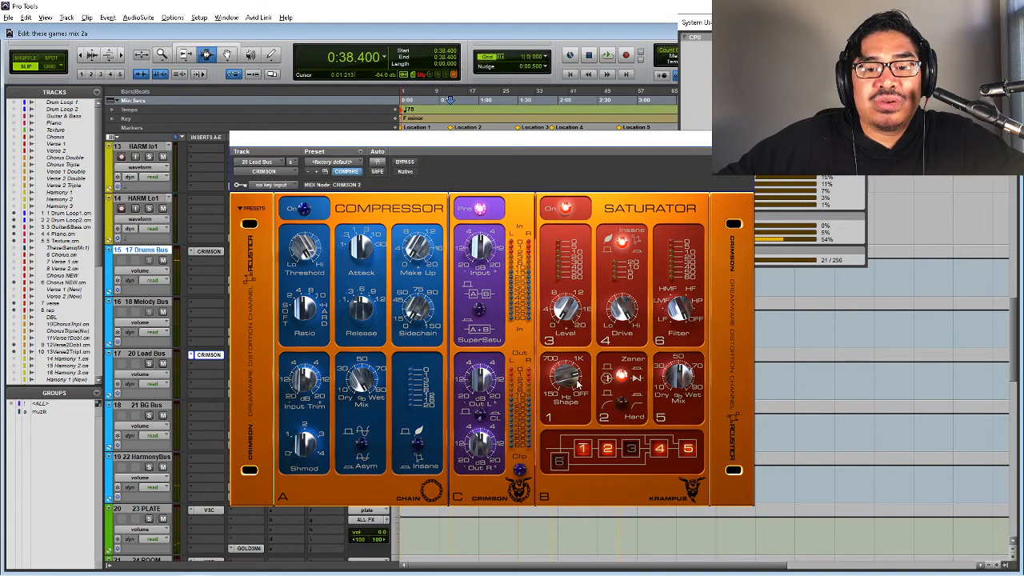
key(space)
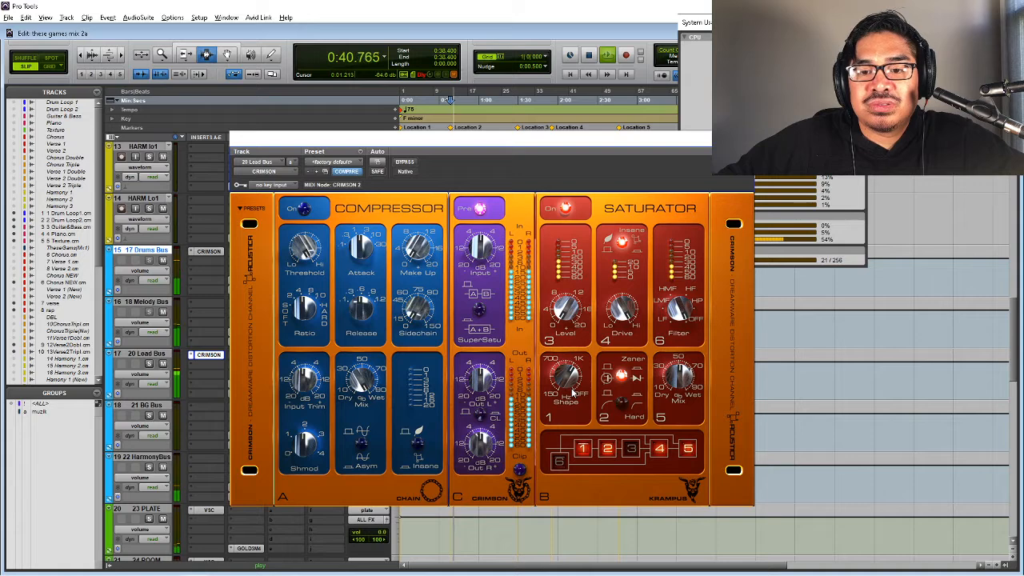
- Adjust the saturator's dry/wet Mix, turn on its Hard option, and replay the section to check the vocals
drag(679, 379, 678, 348)
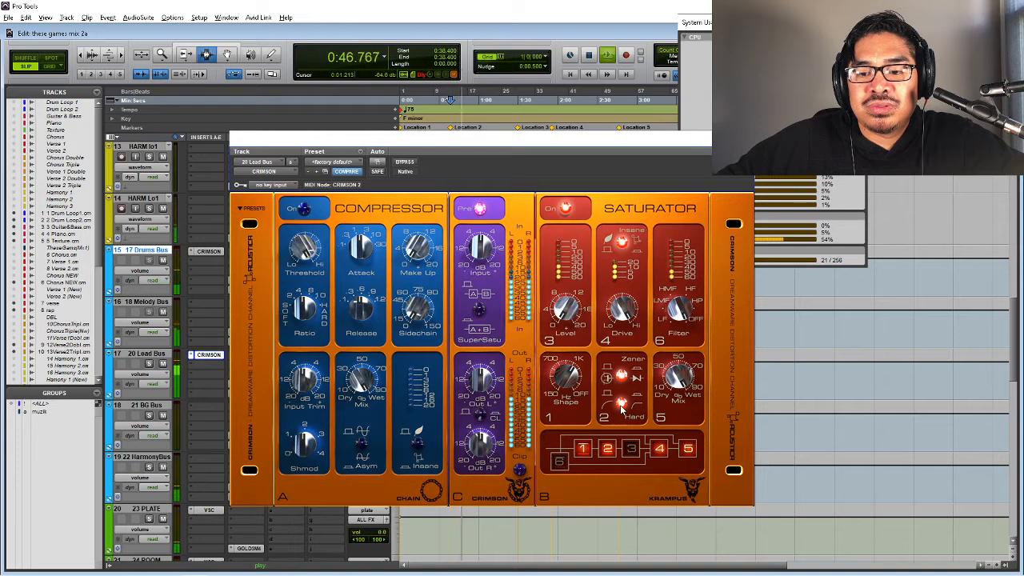
key(space)
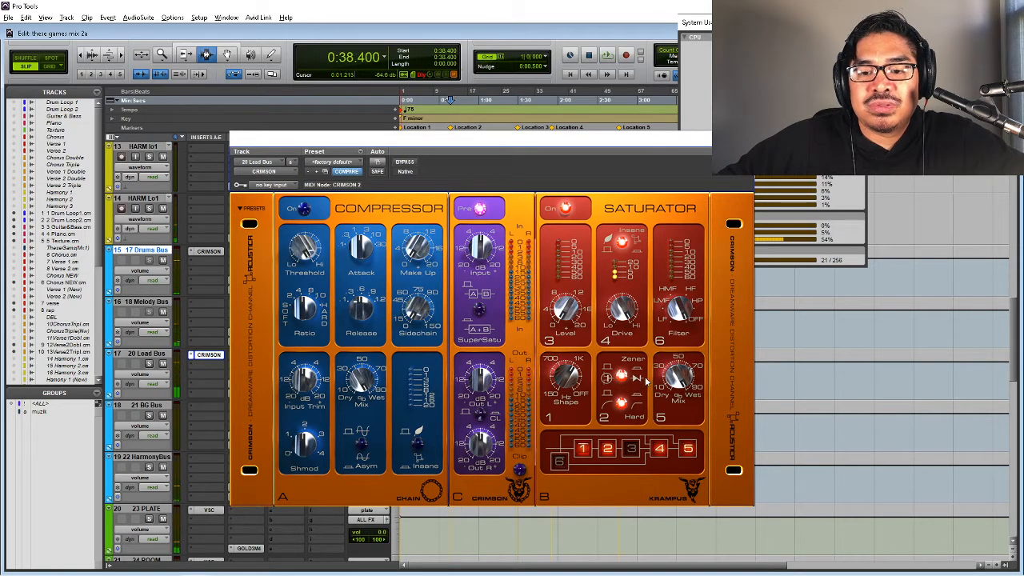
key(space)
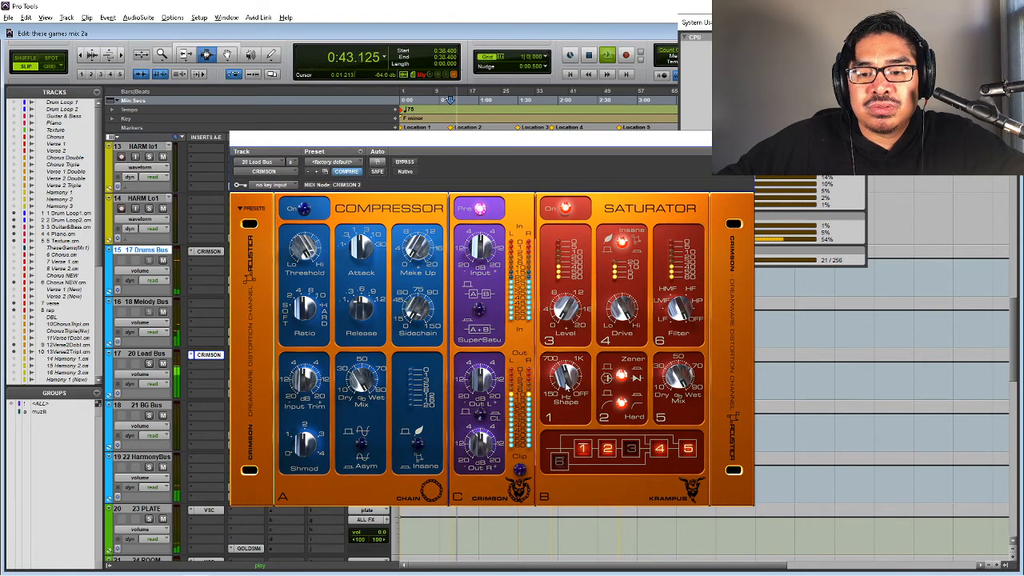
key(space)
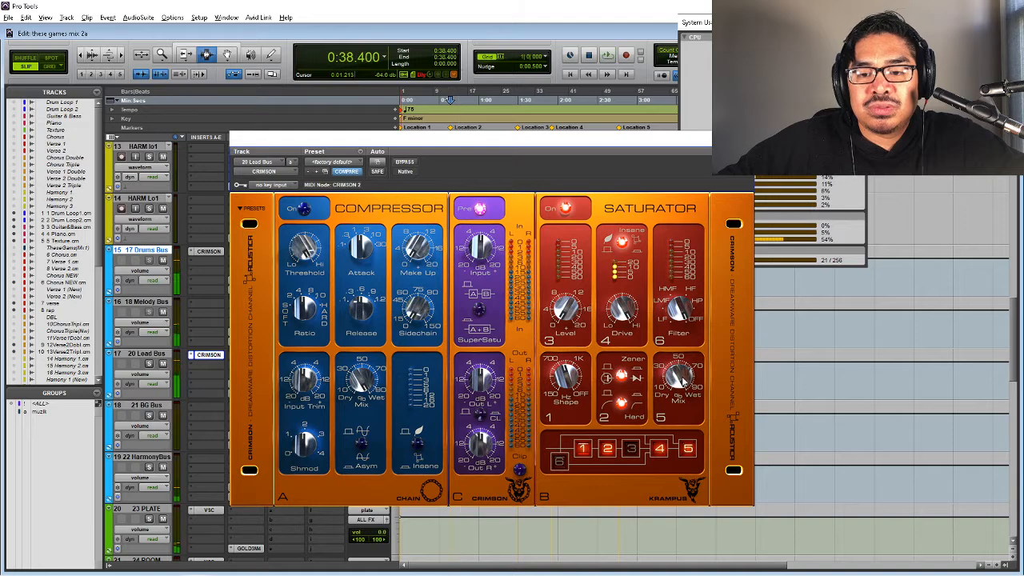
key(space)
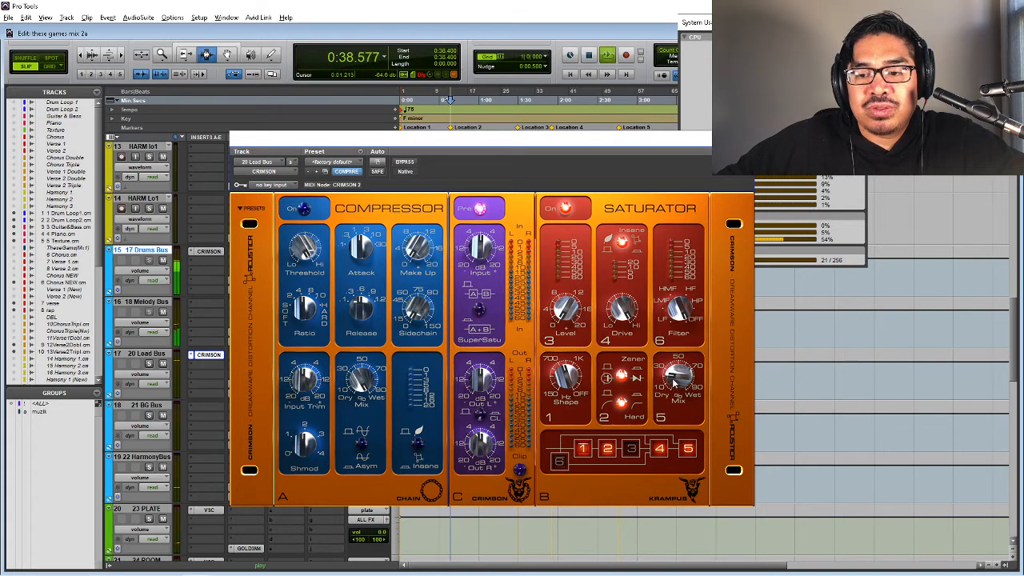
- Fine-tune the saturator's dry/wet Mix and adjust CRIMSON's output with the CL channel link turned on
drag(673, 380, 674, 392)
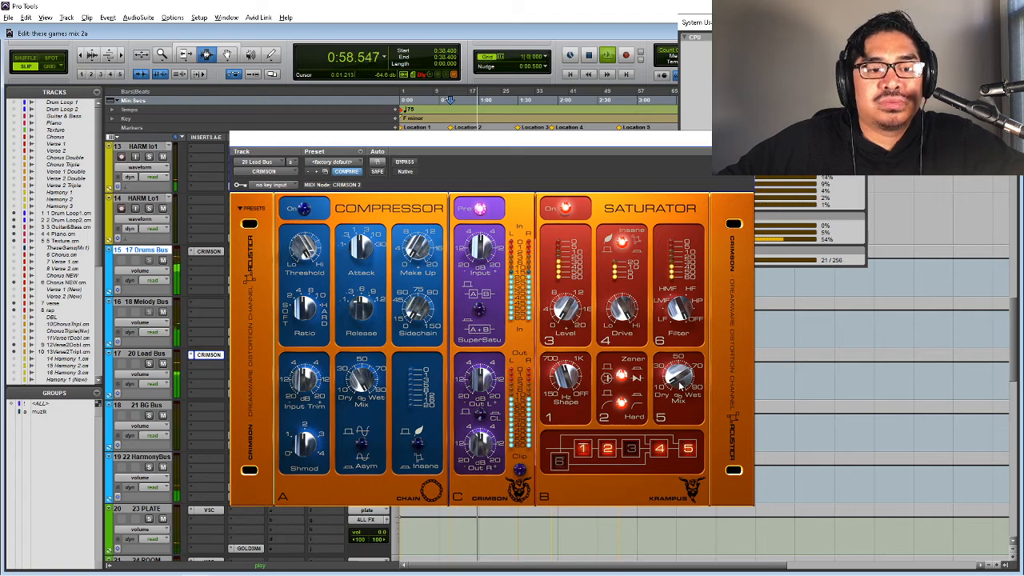
click(172, 17)
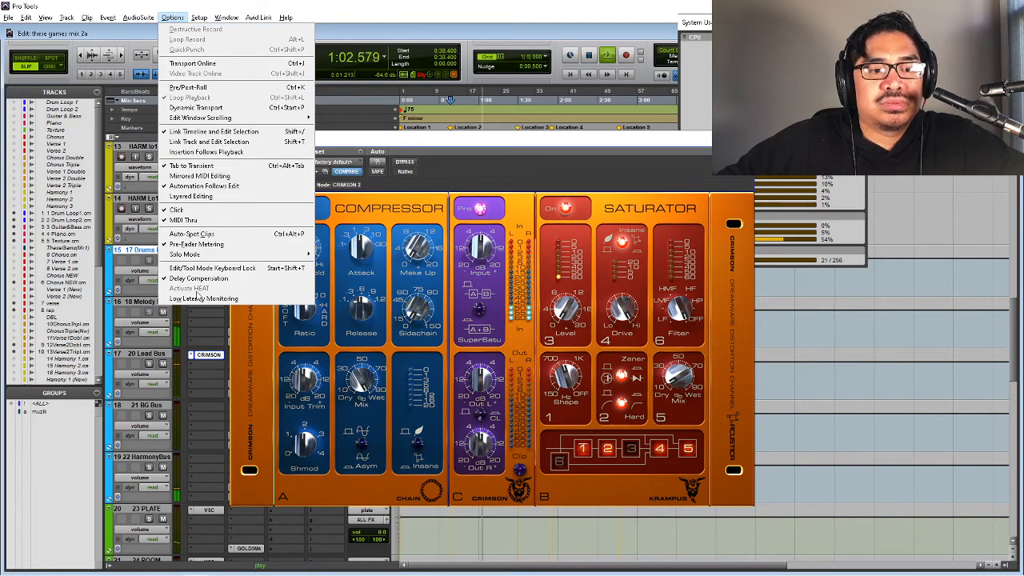
click(537, 169)
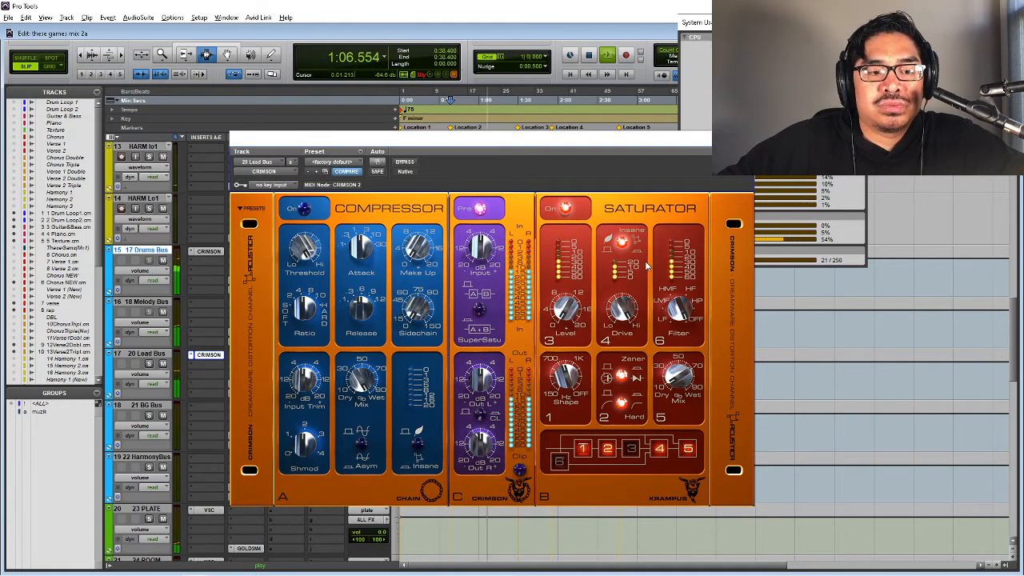
drag(672, 386, 676, 384)
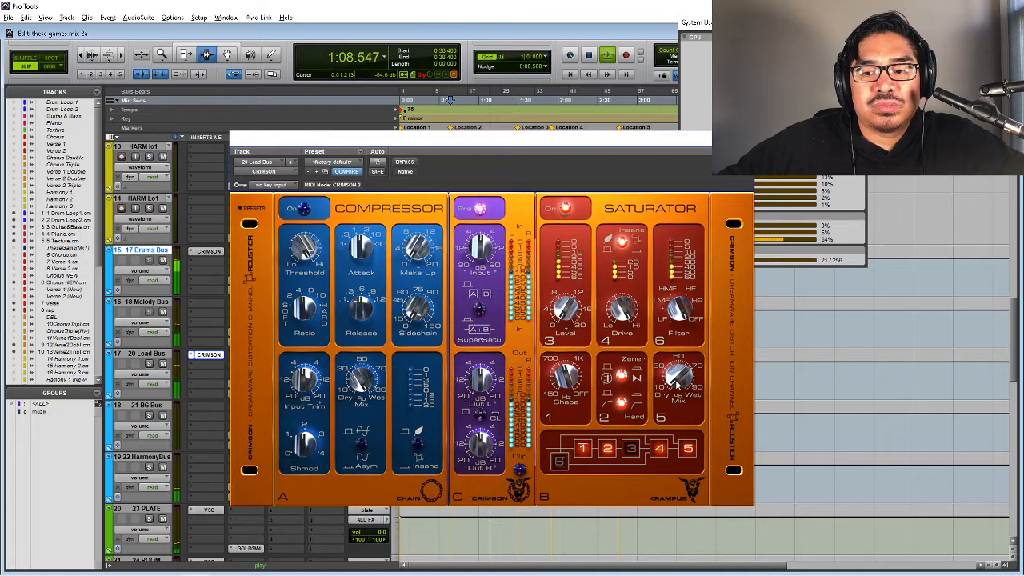
click(482, 416)
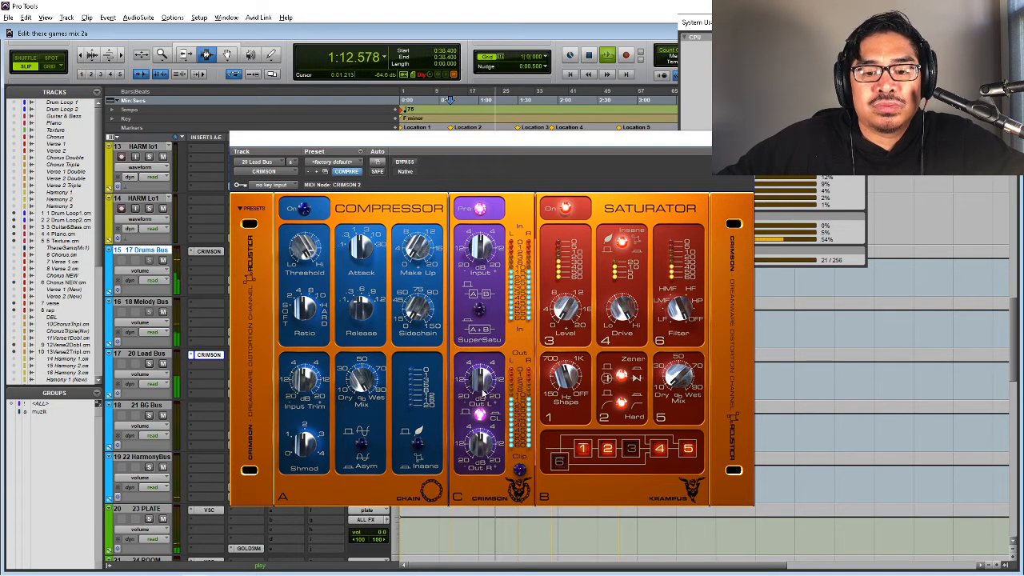
drag(482, 393, 483, 387)
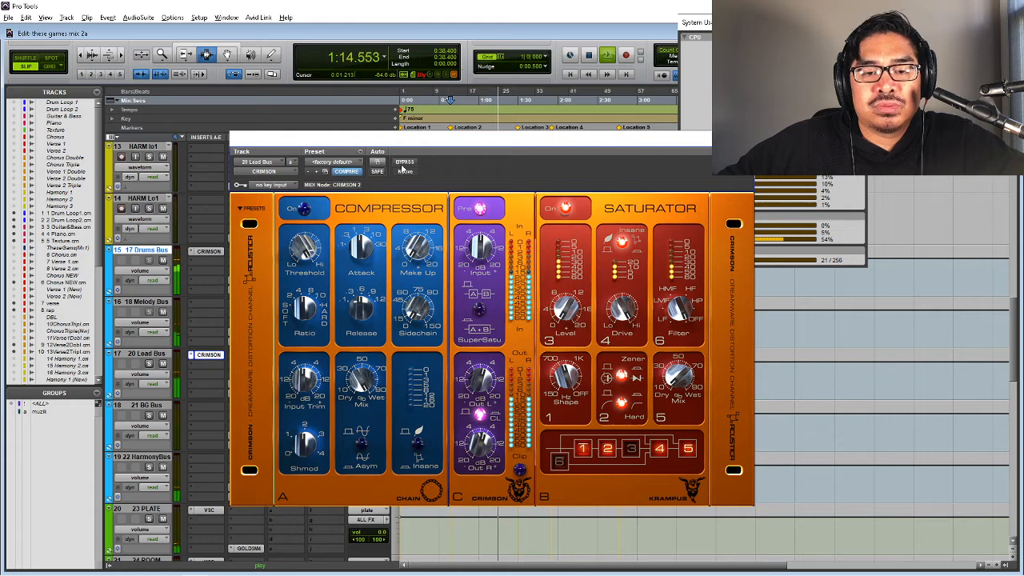
- Bypass CRIMSON on the Lead Bus and replay the section for comparison
click(404, 162)
key(space)
key(space)
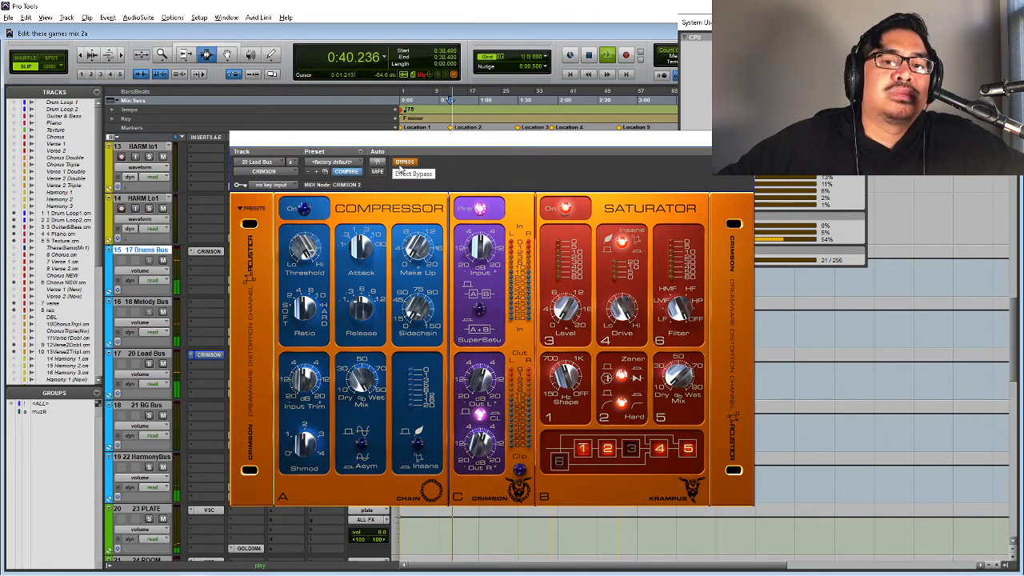
- Compare the Lead Bus with CRIMSON active and bypassed during playback, and close the plugin window with it active
click(403, 163)
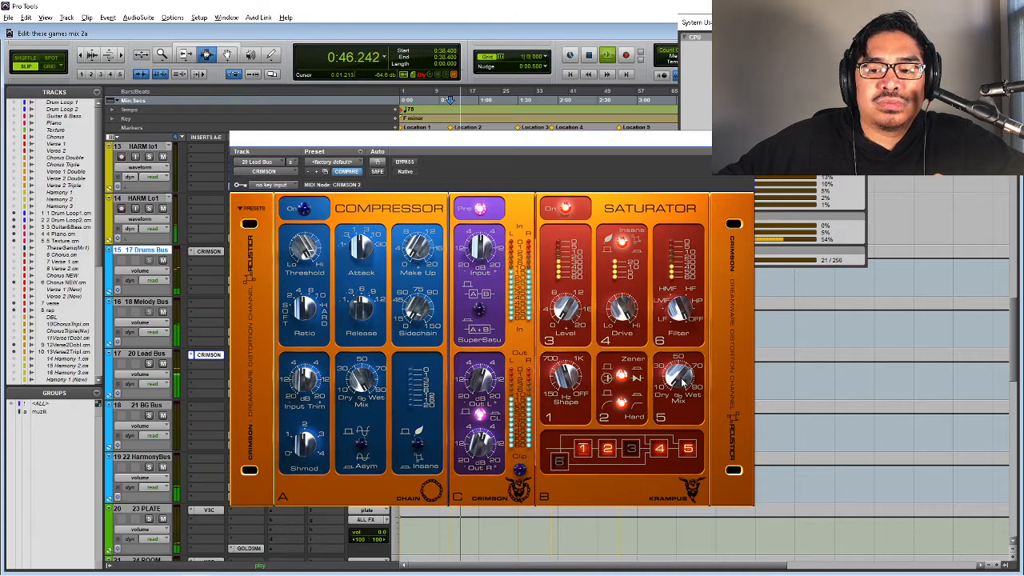
click(404, 162)
key(space)
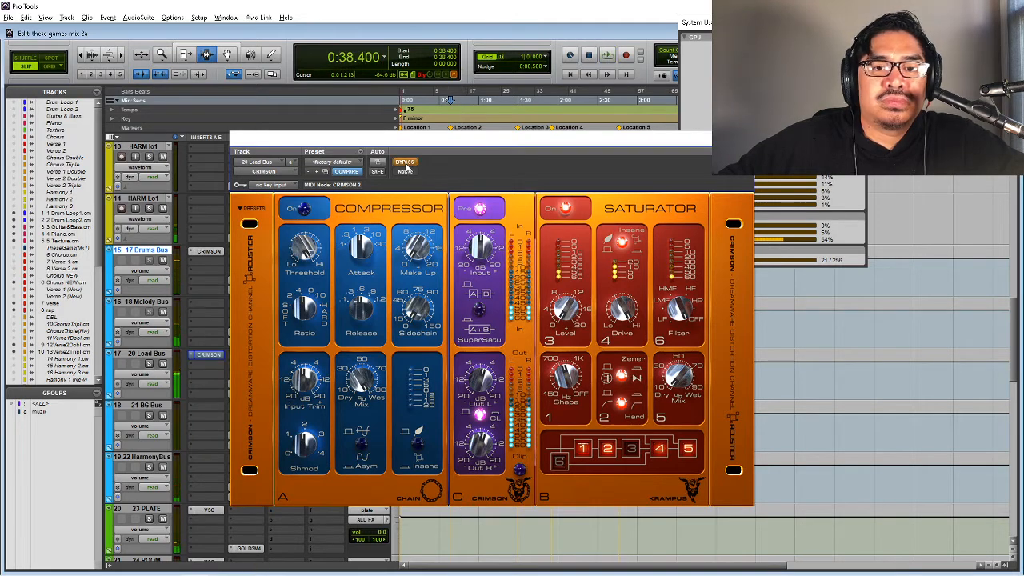
key(space)
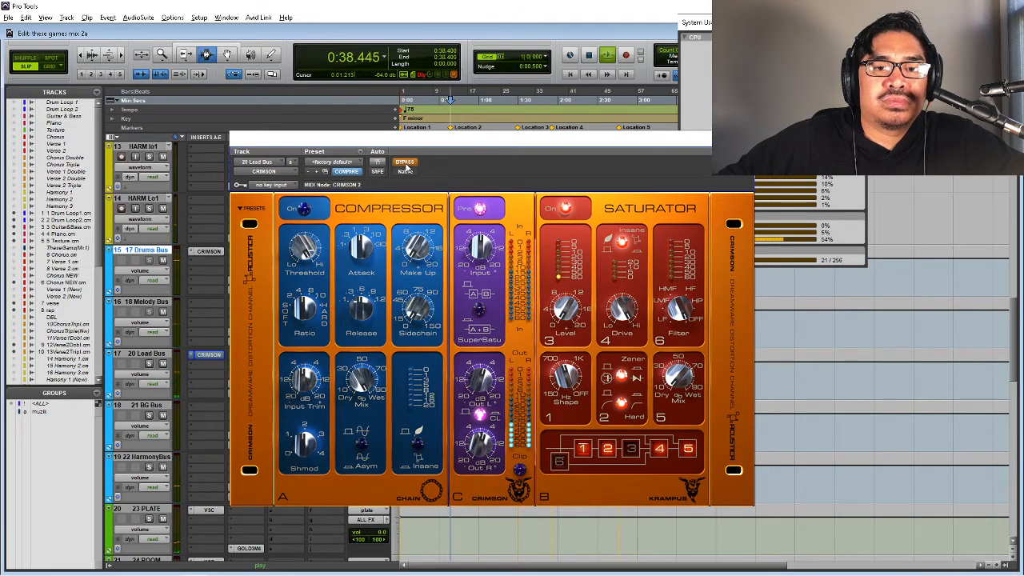
click(405, 163)
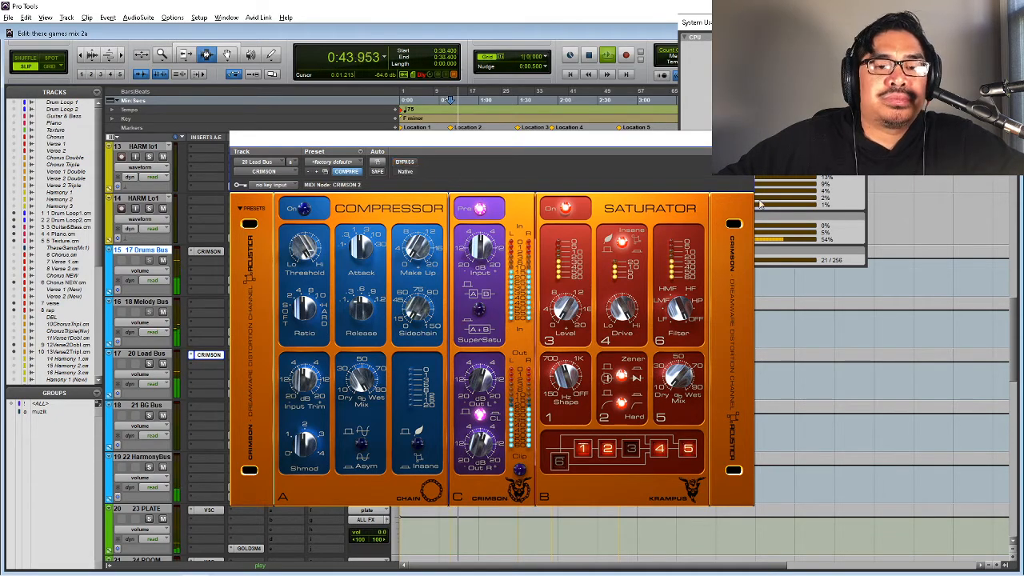
key(ctrl+w)
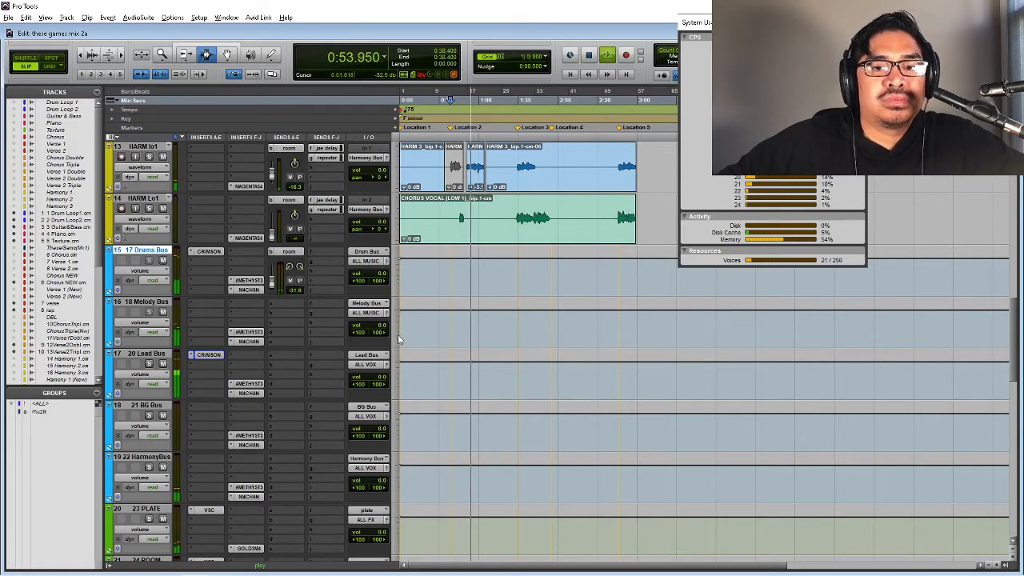
- Bypass the CRIMSON insert on the Lead Bus and replay the section
right_click(206, 359)
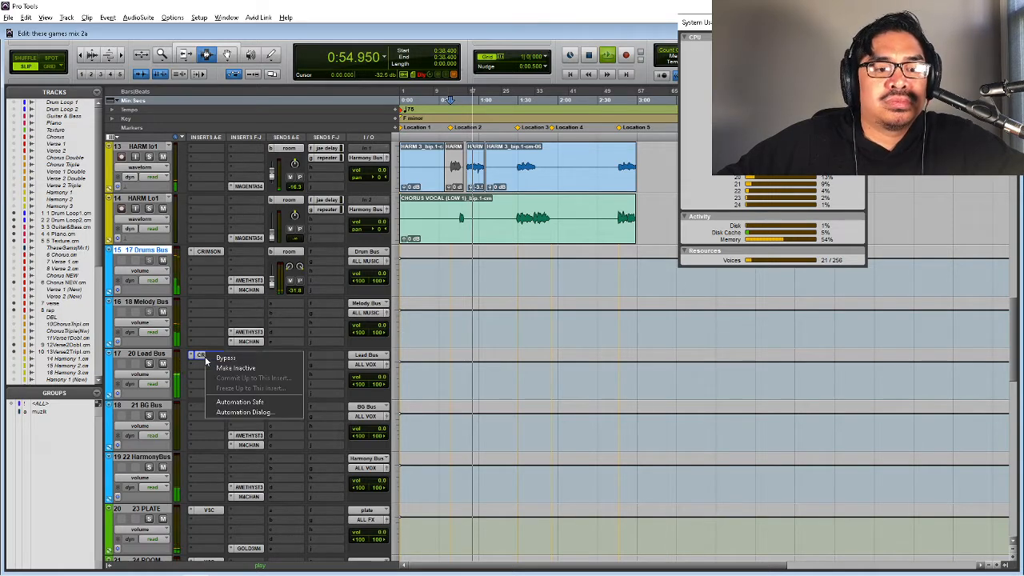
click(229, 359)
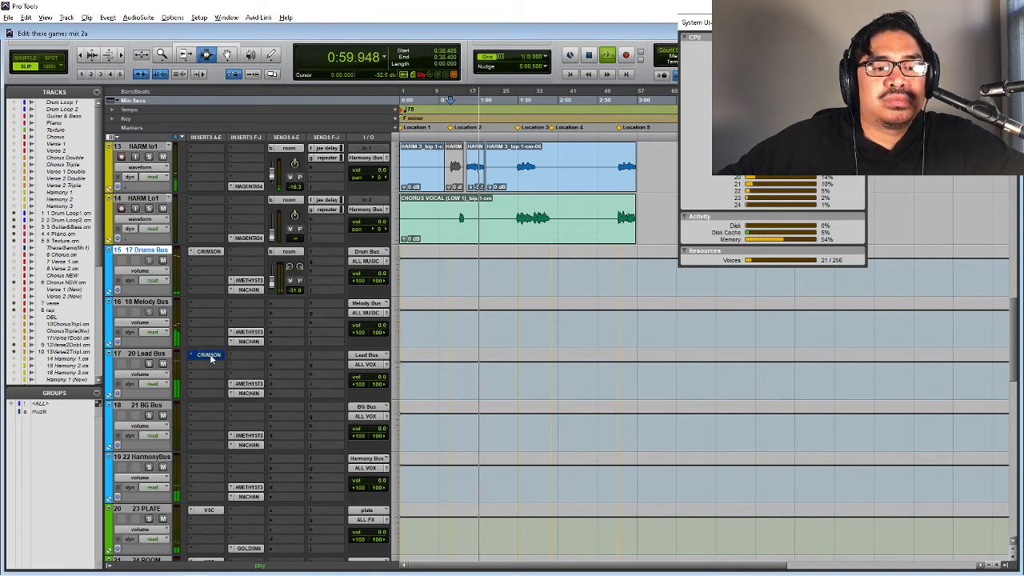
key(space)
key(space)
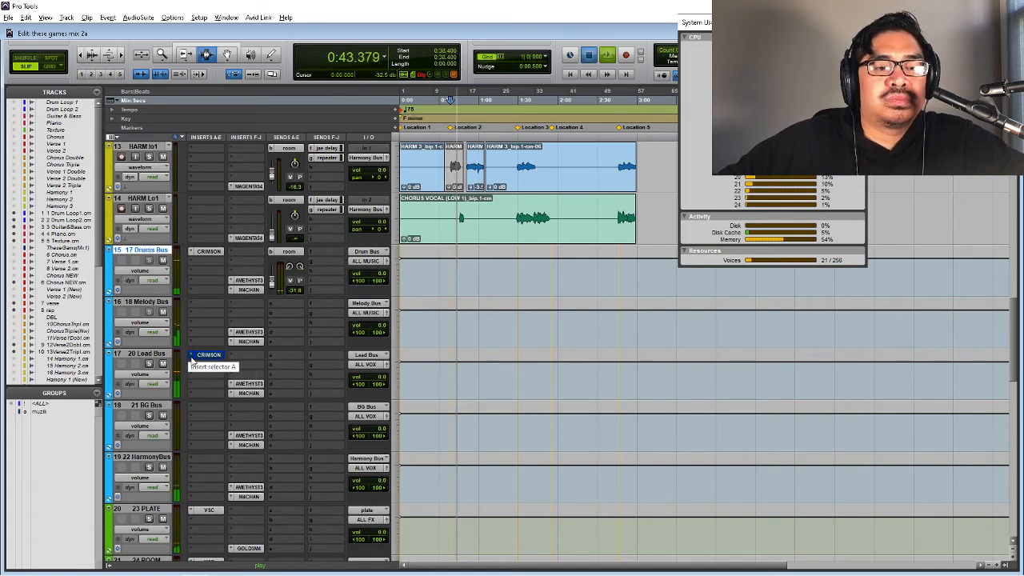
key(space)
- Remove CRIMSON from the Lead Bus inserts
click(191, 359)
click(206, 357)
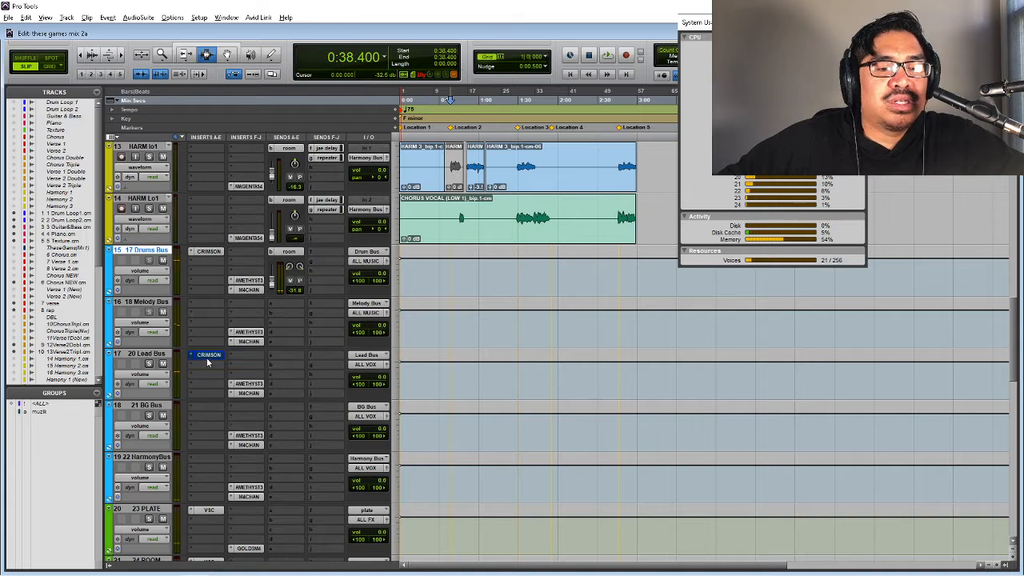
click(203, 355)
click(216, 371)
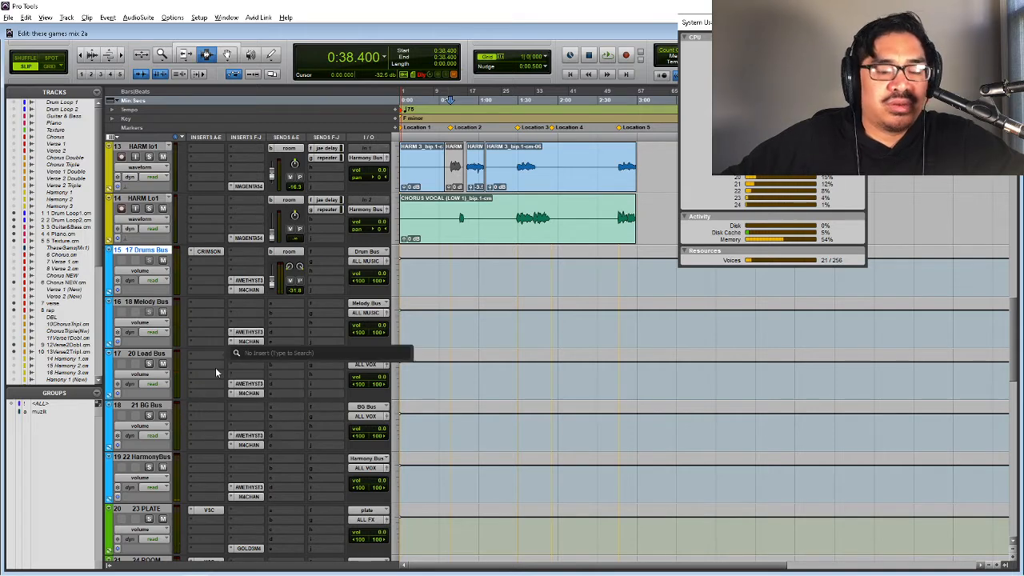
text(erin)
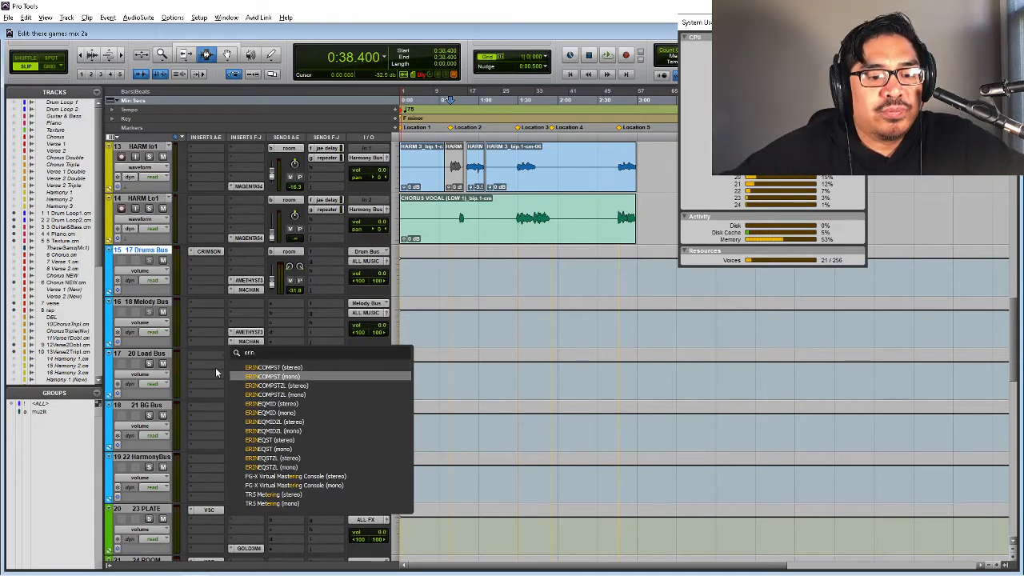
key(Return)
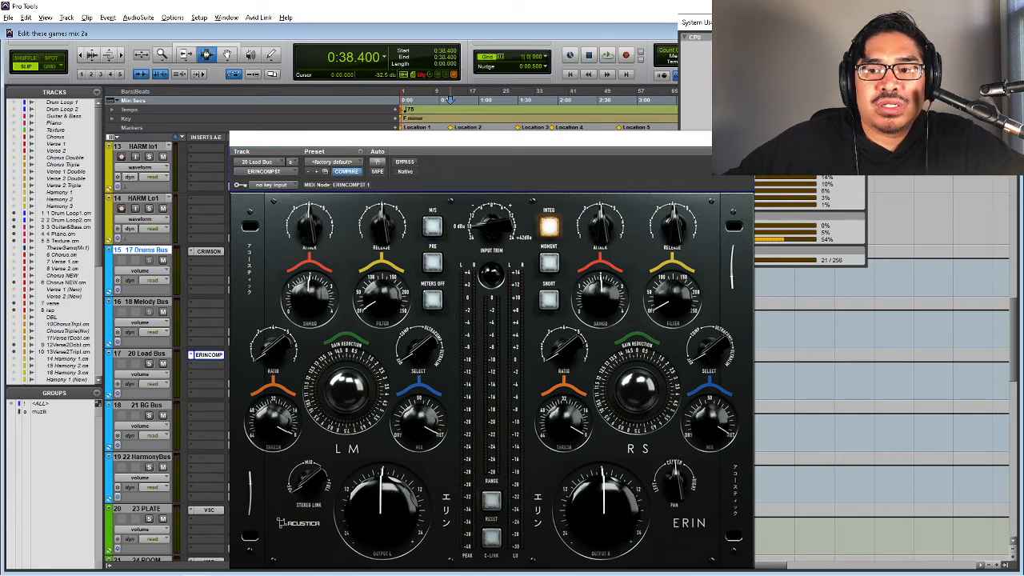
click(743, 138)
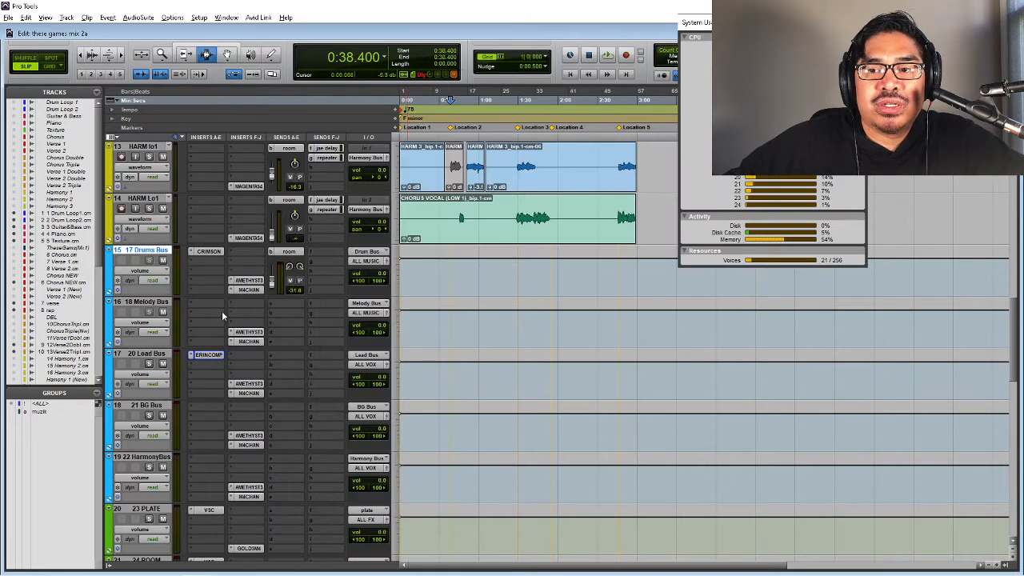
click(190, 354)
click(190, 354)
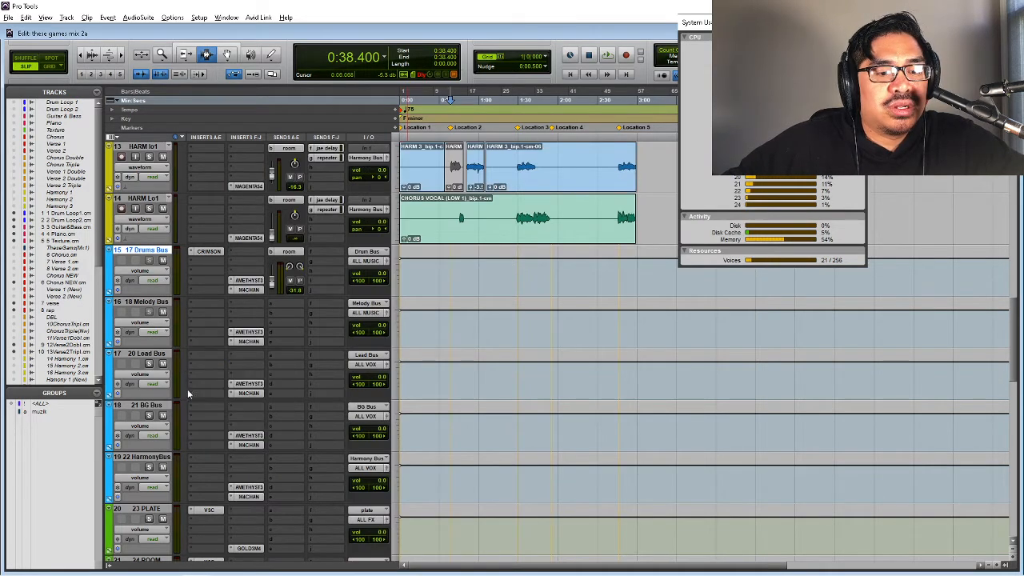
- Insert the ERINCOMPST compressor on the ALL VOX bus and reposition its window so the whole plugin is in view
scroll(188, 395, down, 5)
scroll(189, 400, down, 5)
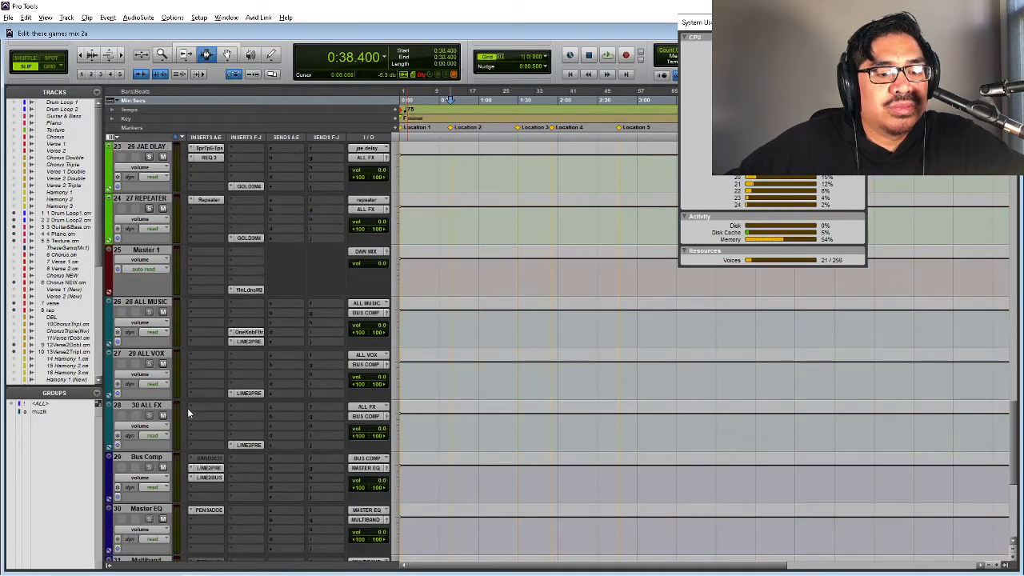
click(194, 358)
text(erin)
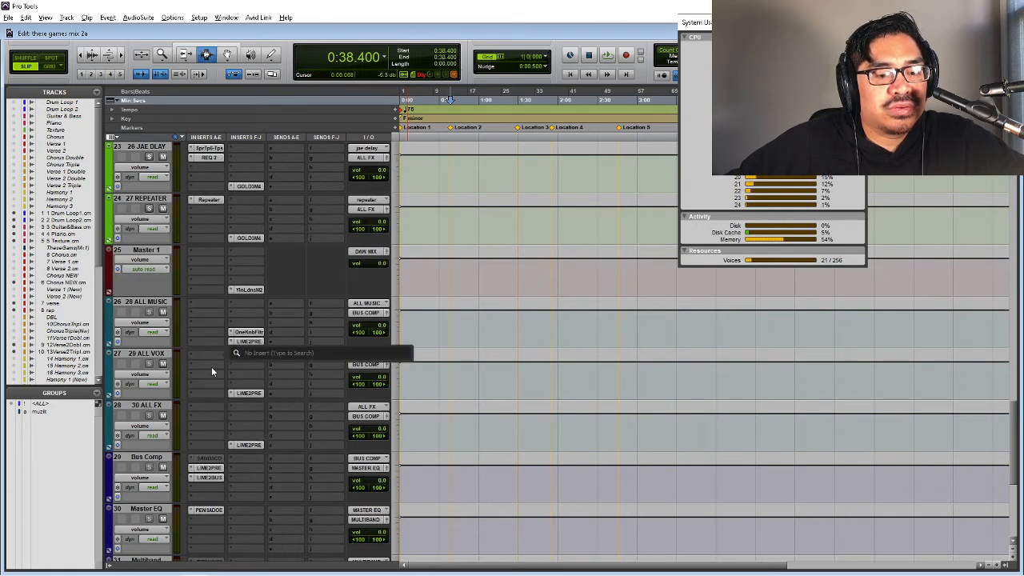
key(Escape)
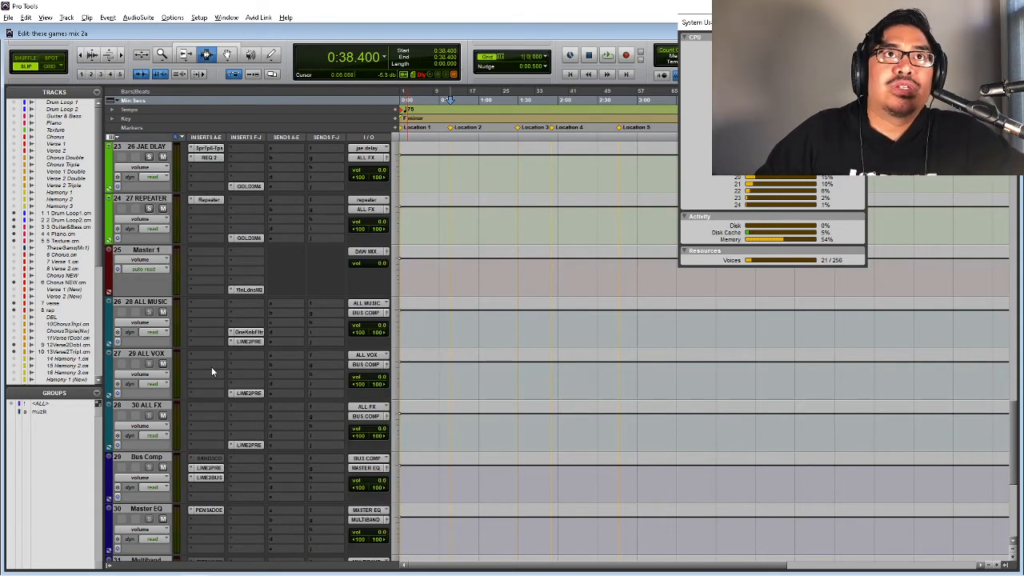
click(194, 354)
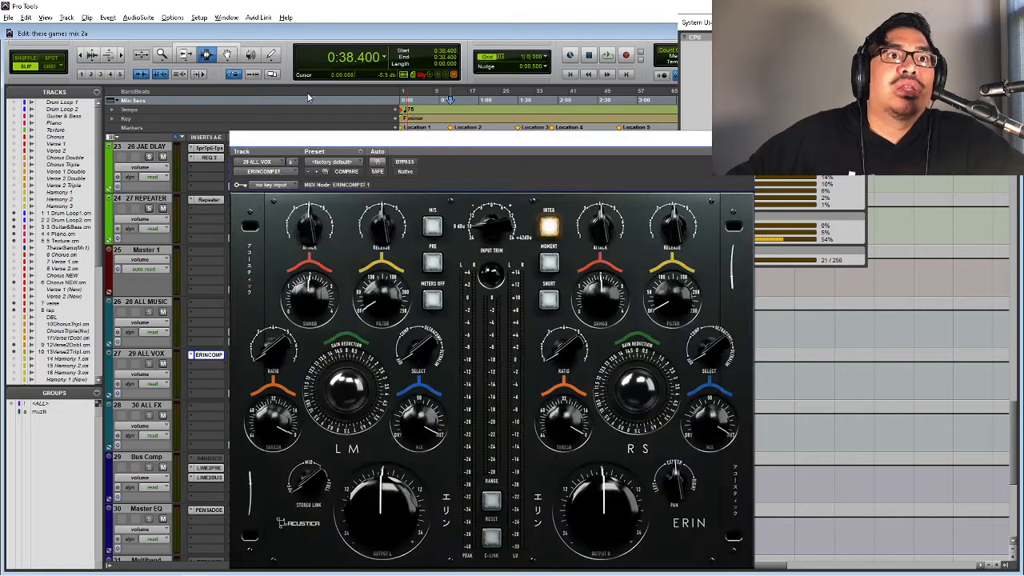
drag(470, 150, 467, 93)
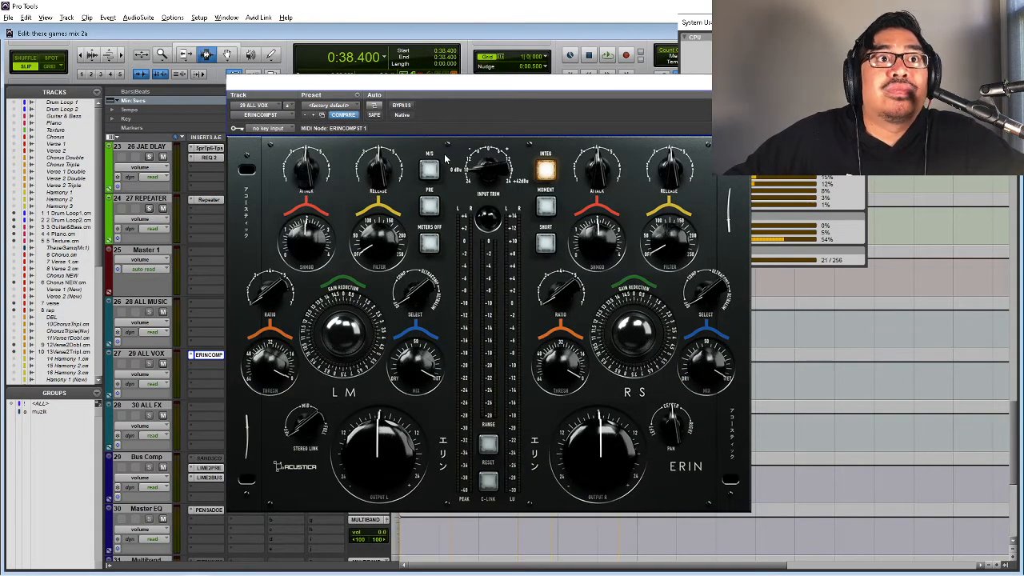
- Turn on ERIN's PRE stage and audition the ALL VOX bus
click(429, 206)
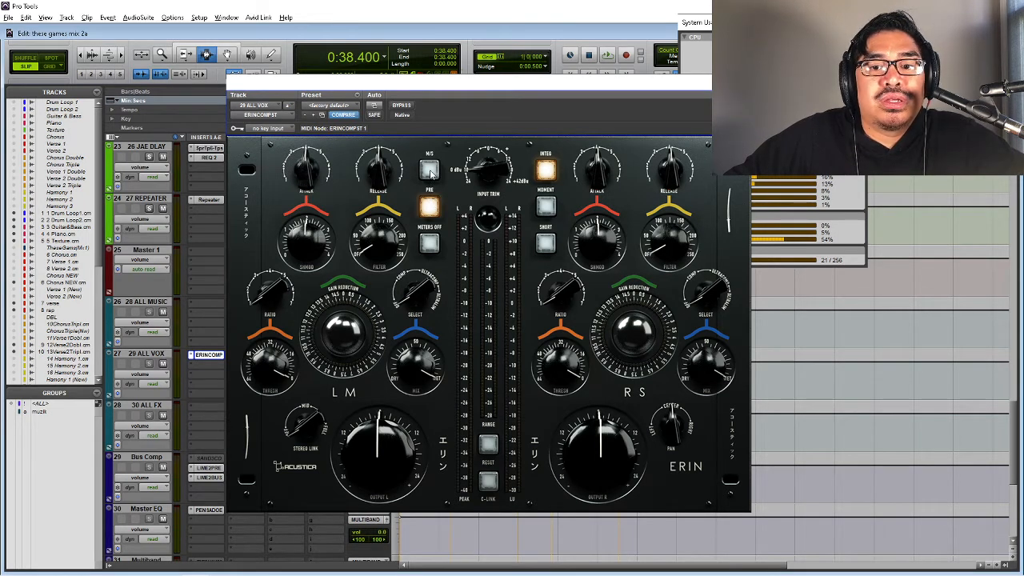
key(space)
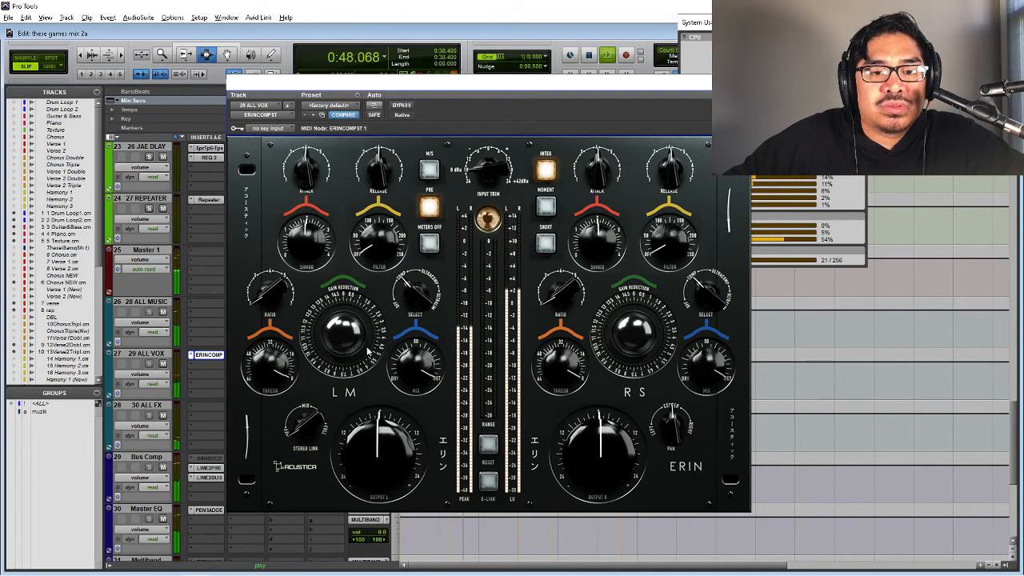
key(space)
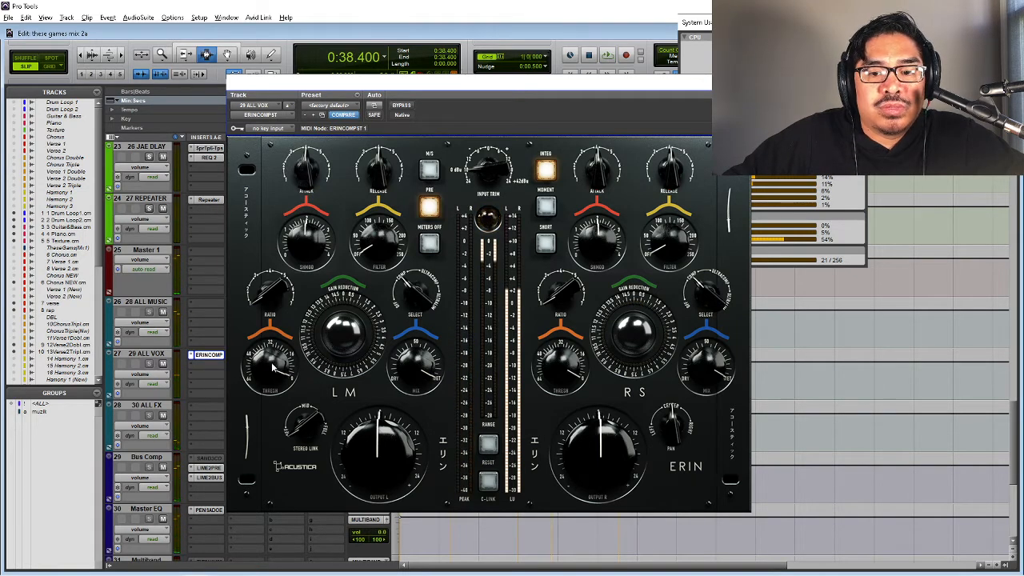
- Link ERIN's channels with C-LINK and lower the threshold until the vocals compress during playback
drag(273, 366, 291, 329)
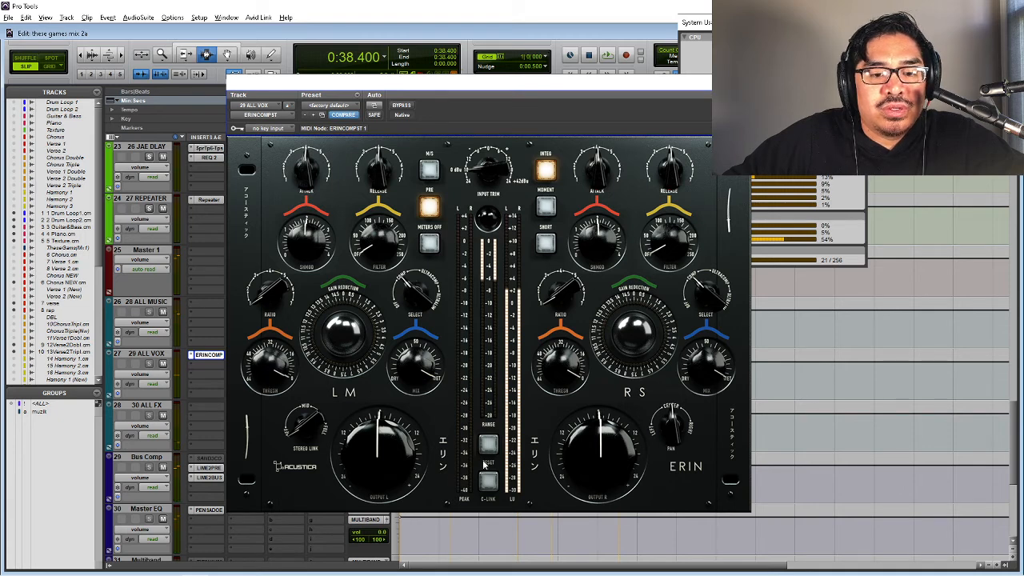
click(489, 483)
drag(278, 373, 273, 387)
key(space)
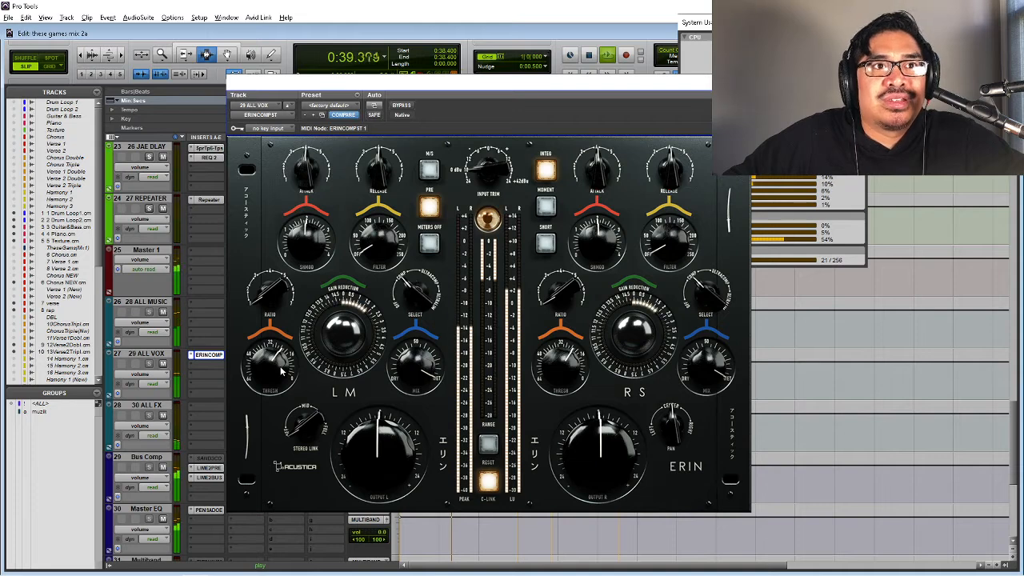
drag(279, 376, 279, 366)
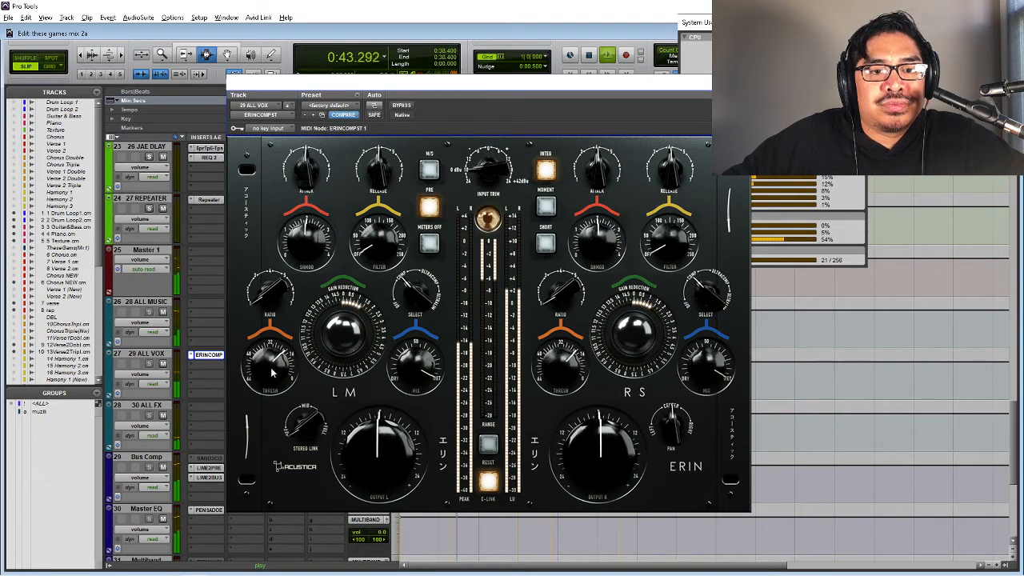
drag(267, 370, 267, 381)
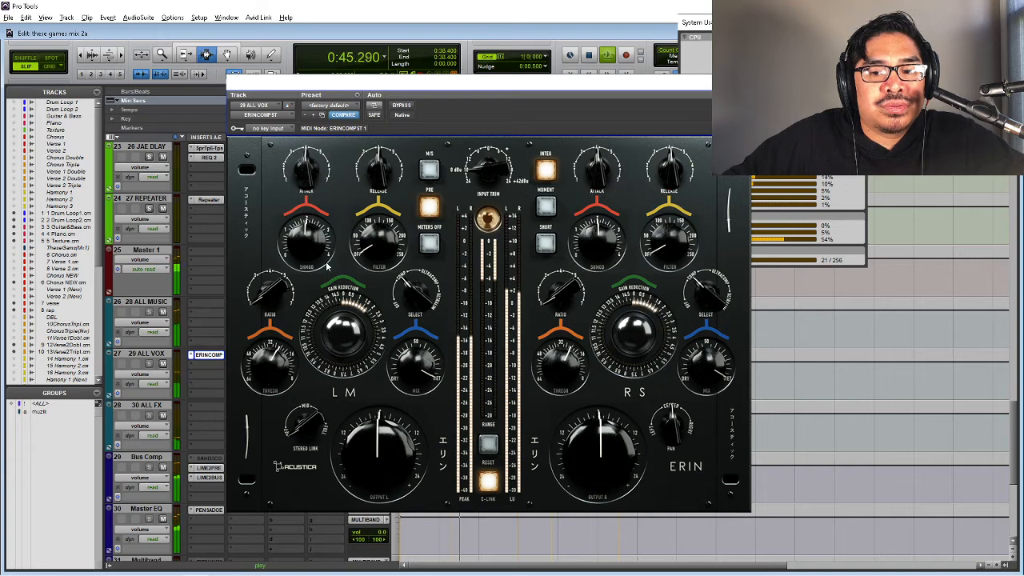
- Tune ERIN's linked attack and release while replaying the section to hear the compression on the vocals
drag(309, 182, 291, 237)
drag(365, 177, 330, 254)
key(space)
key(space)
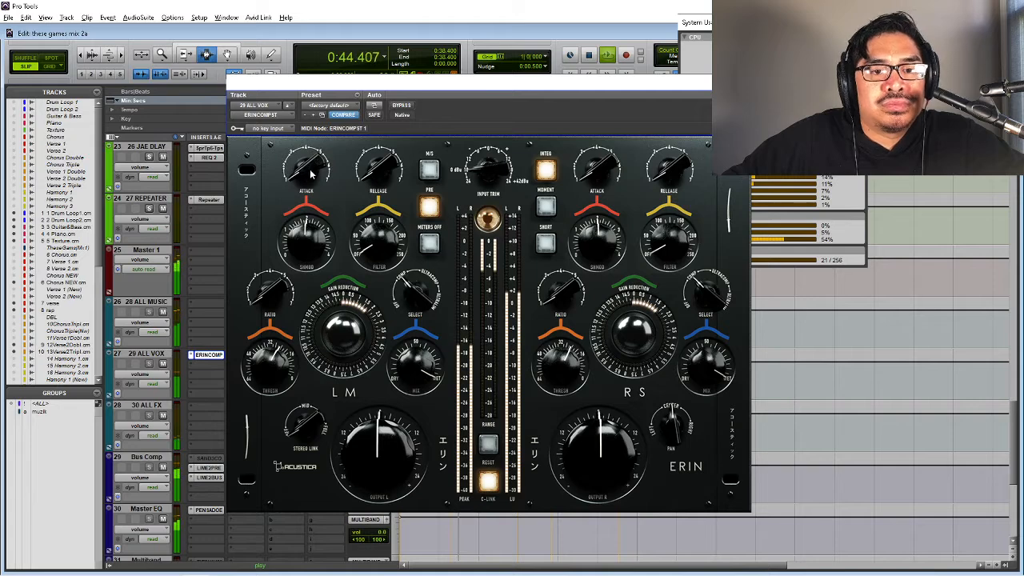
drag(310, 169, 312, 159)
key(space)
key(space)
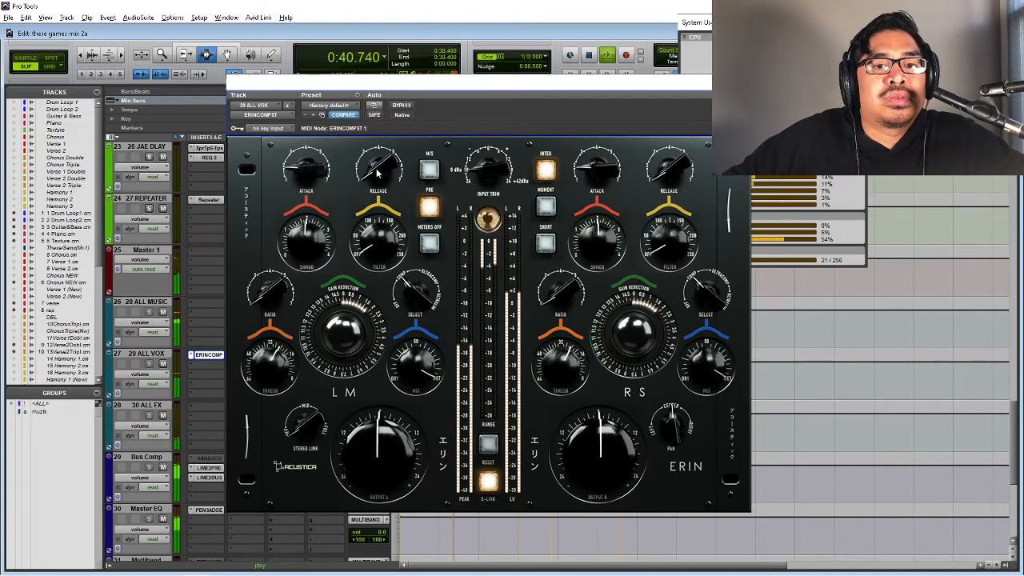
drag(379, 174, 388, 172)
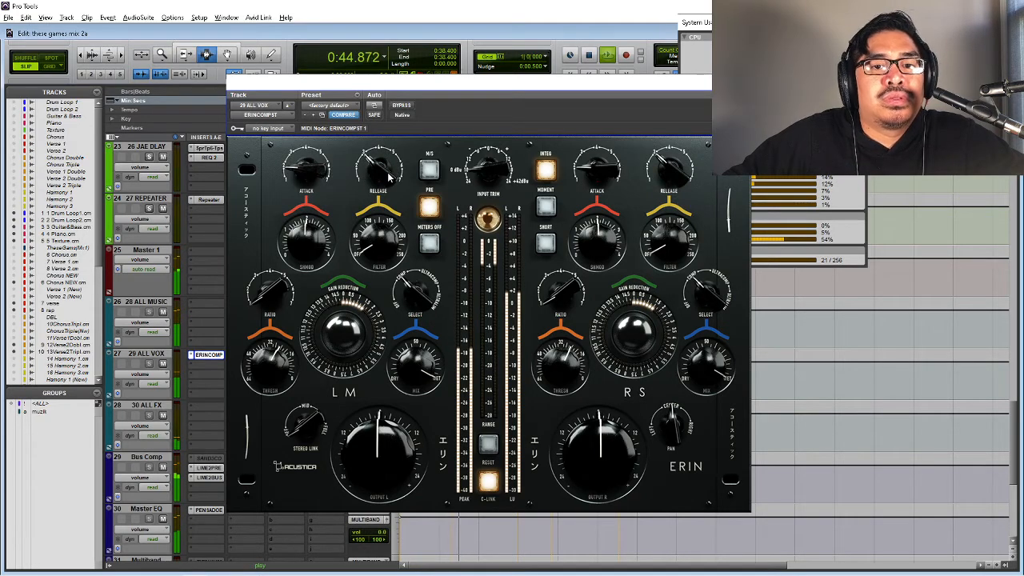
key(space)
key(space)
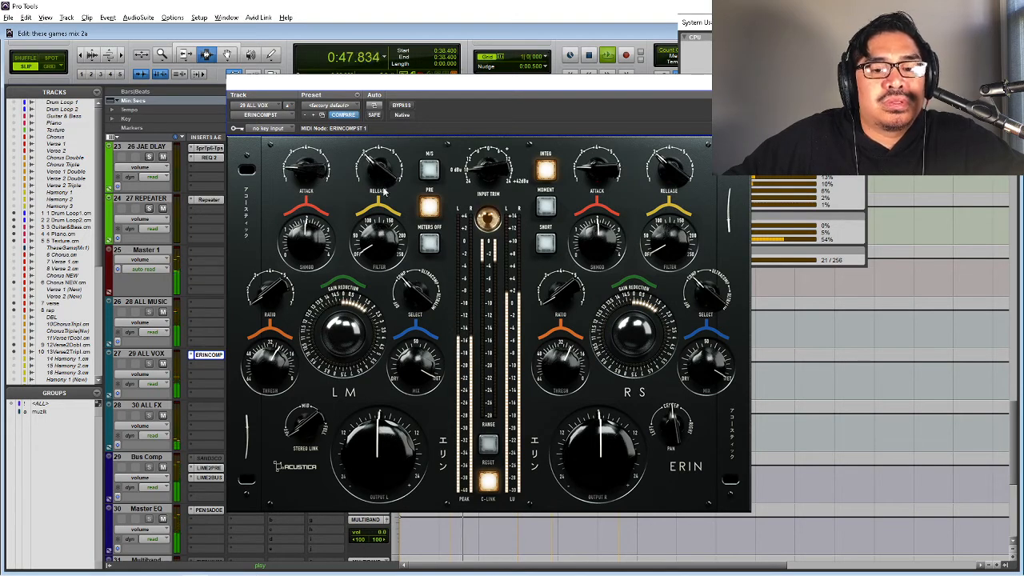
- Try a higher linked output on ERIN against the bypassed signal, and return the output to 0 for another replay
drag(383, 453, 383, 442)
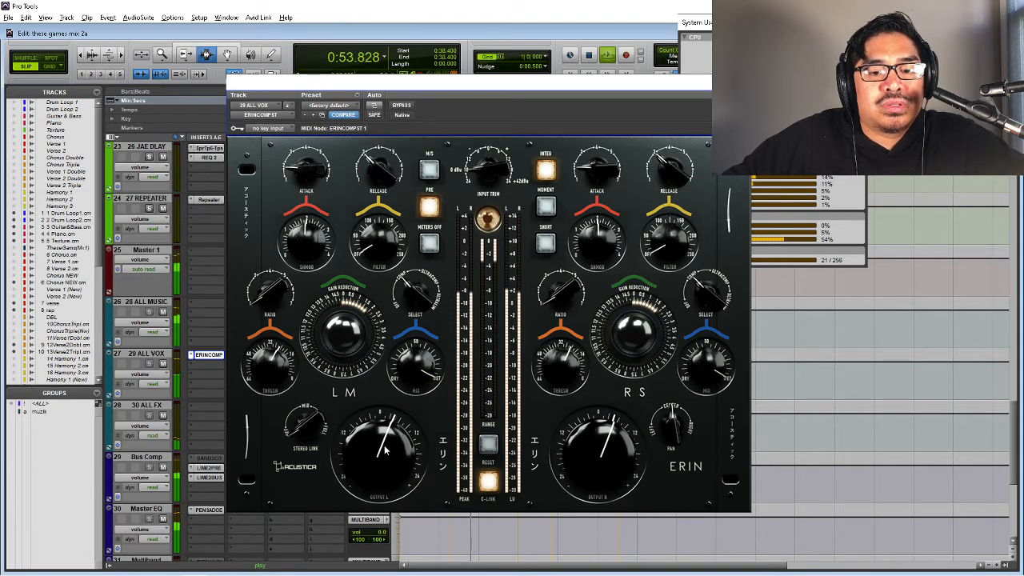
click(408, 108)
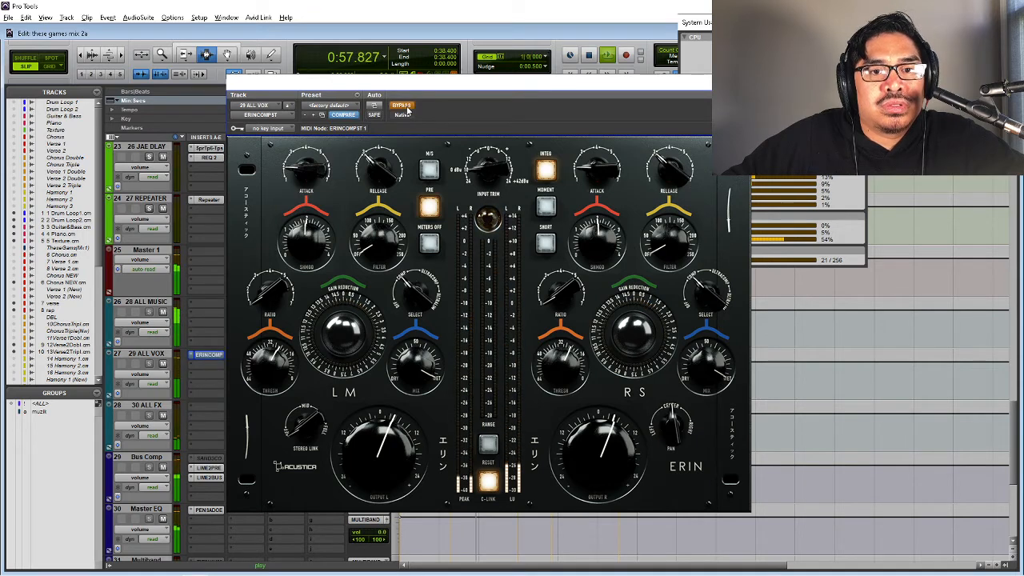
click(408, 110)
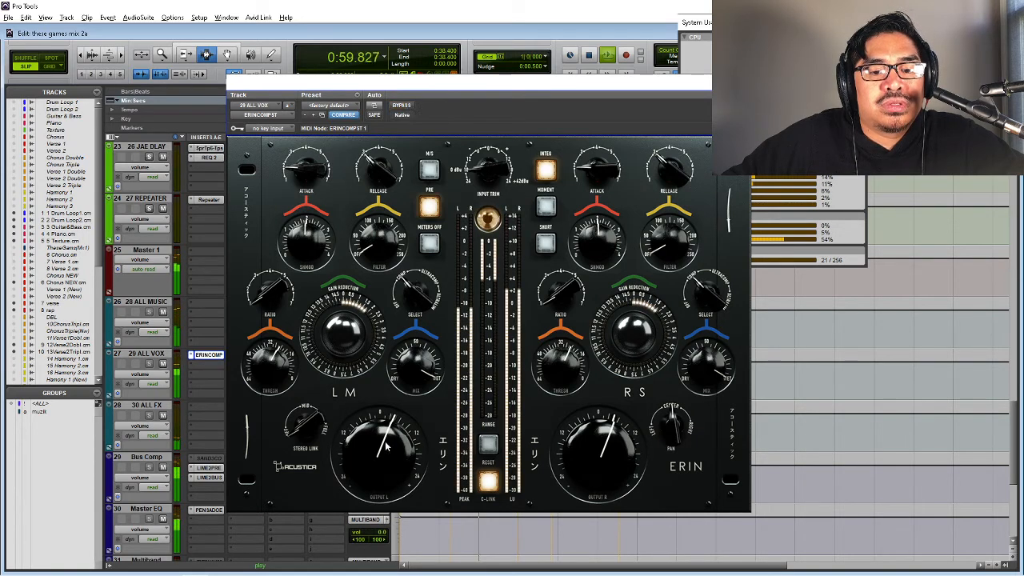
drag(392, 433, 382, 447)
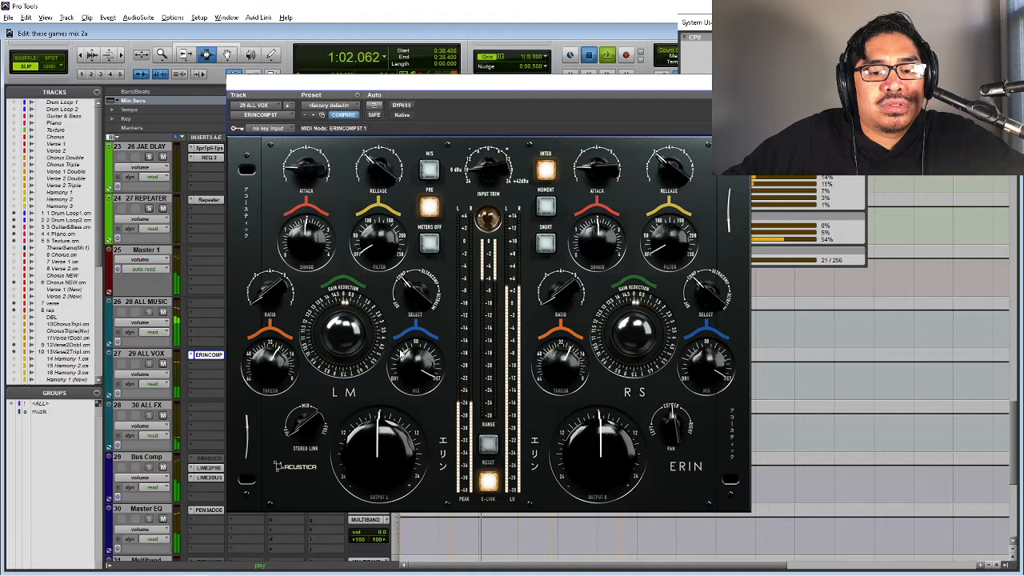
key(space)
key(space)
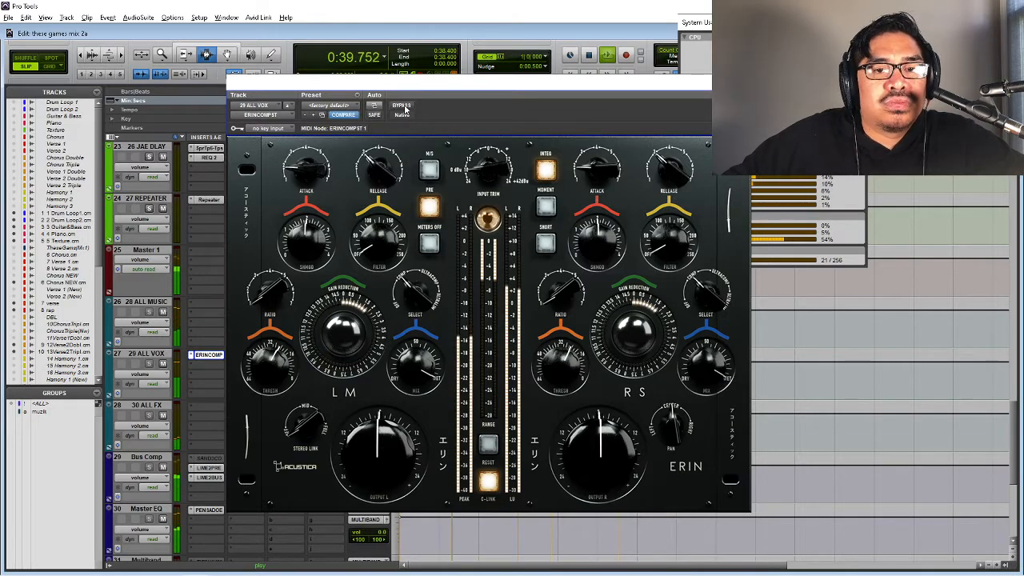
- Compare the ALL VOX bus with ERIN bypassed and engaged while replaying the section
click(405, 110)
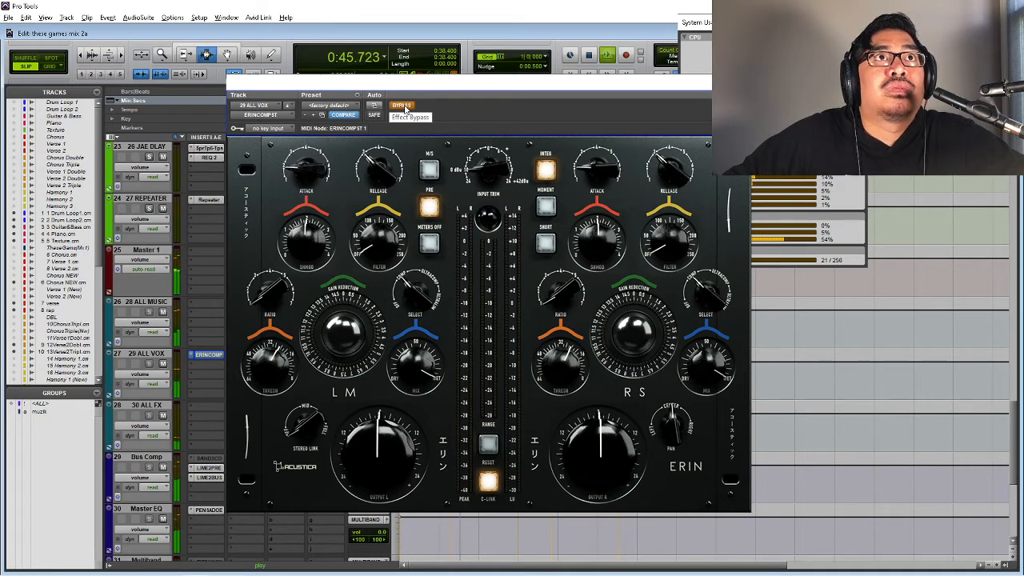
click(405, 110)
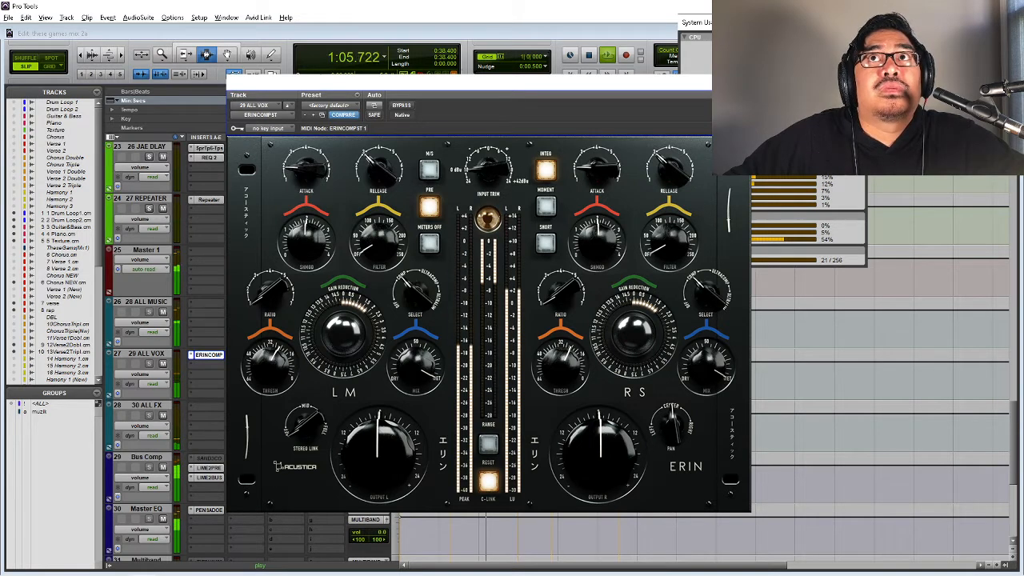
click(403, 107)
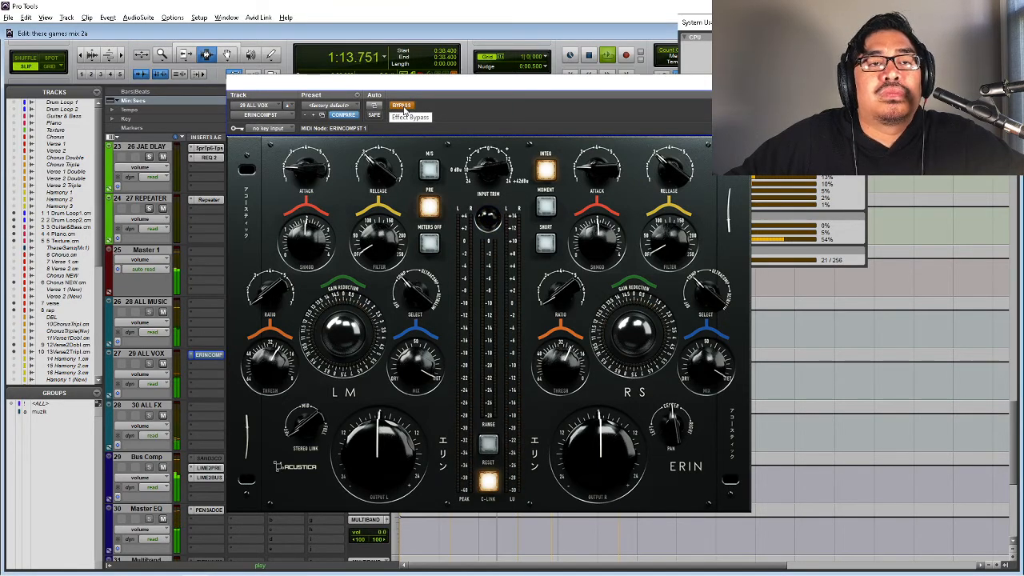
key(space)
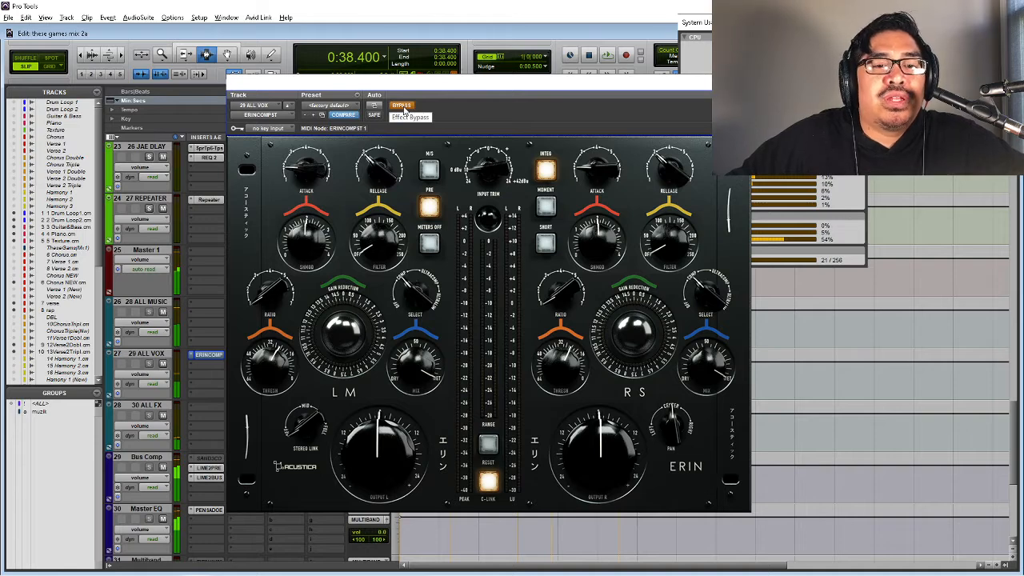
key(space)
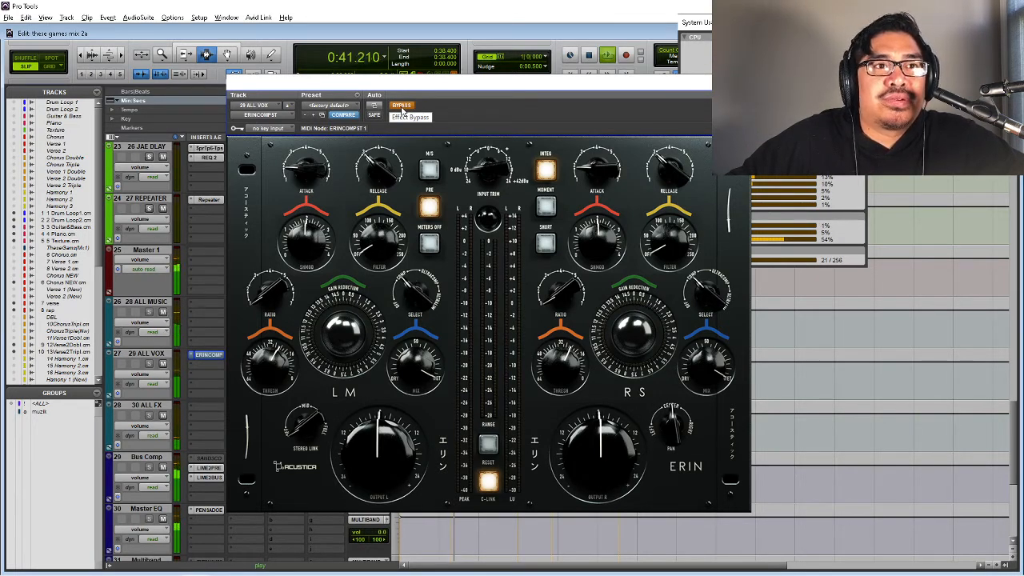
click(402, 110)
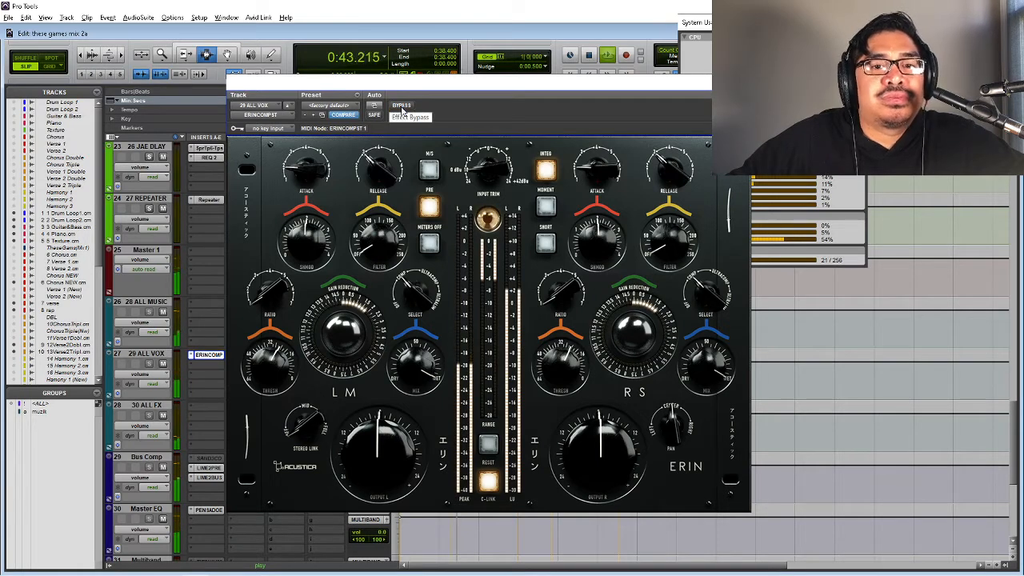
- Try a slightly higher linked output on ERIN and compare it with the bypassed vocals before stopping playback
drag(383, 475, 383, 464)
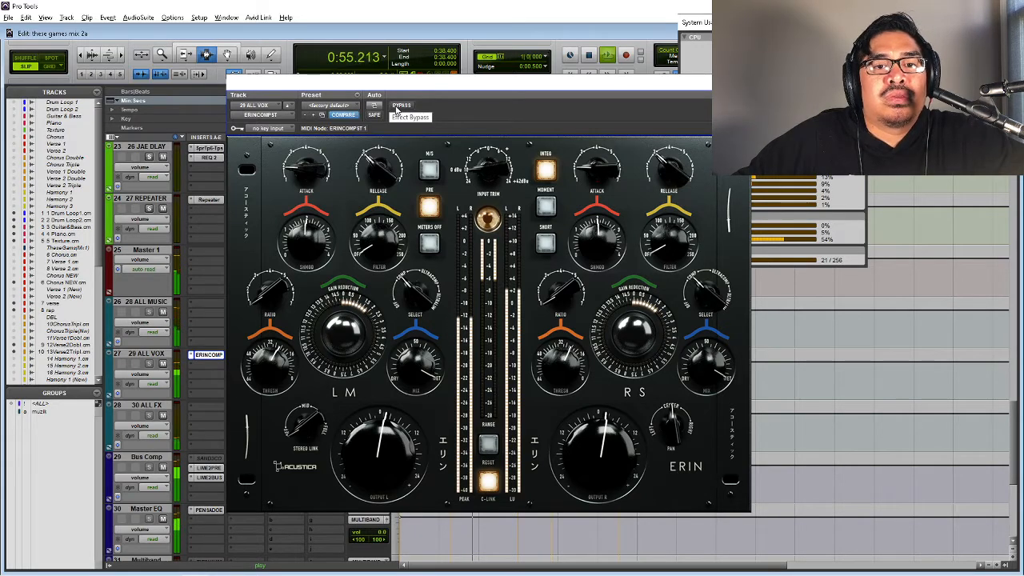
click(398, 107)
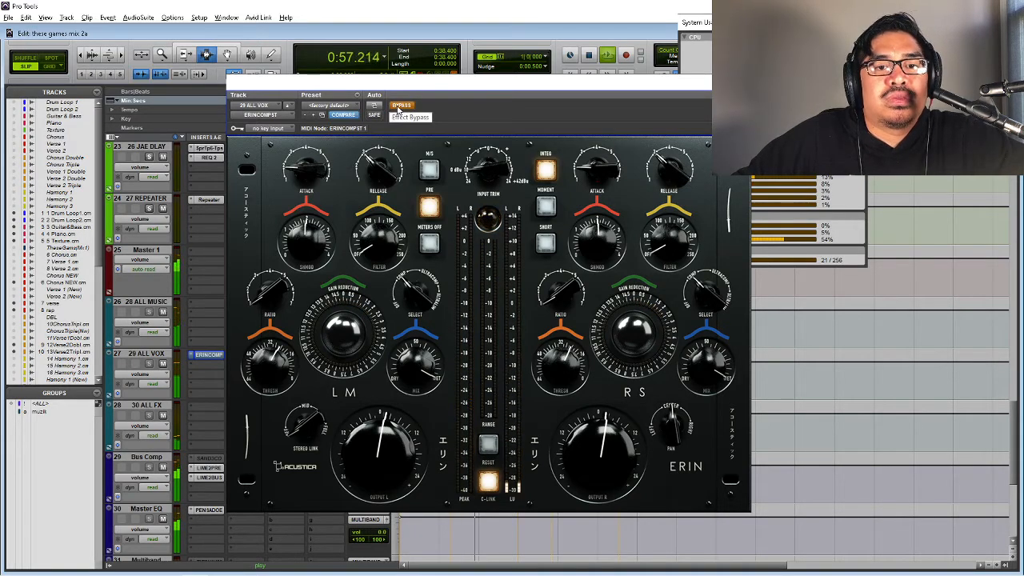
key(space)
- Replace ERIN on the ALL VOX bus with the stereo SAND3COMP compressor
right_click(192, 359)
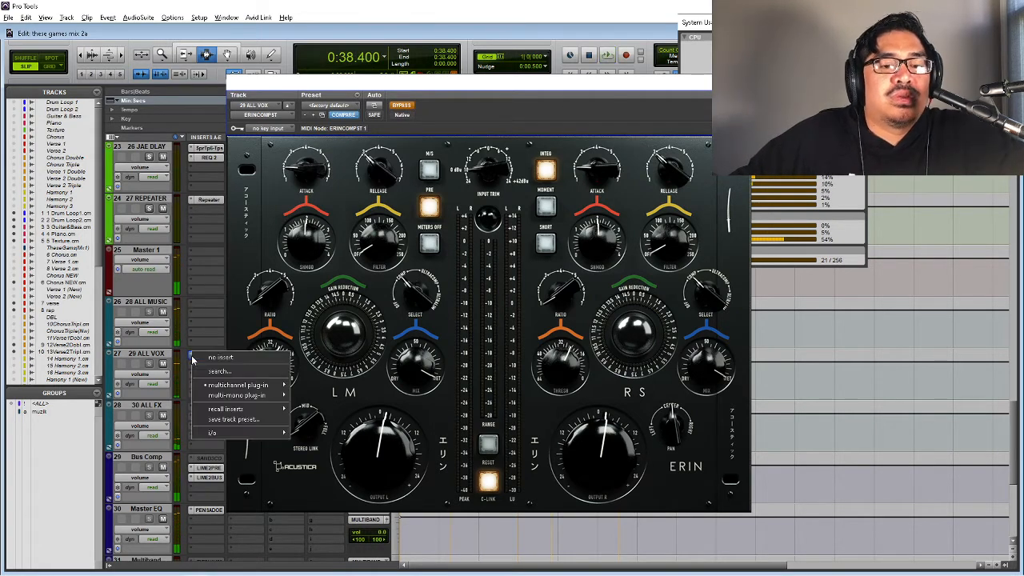
click(199, 364)
click(197, 356)
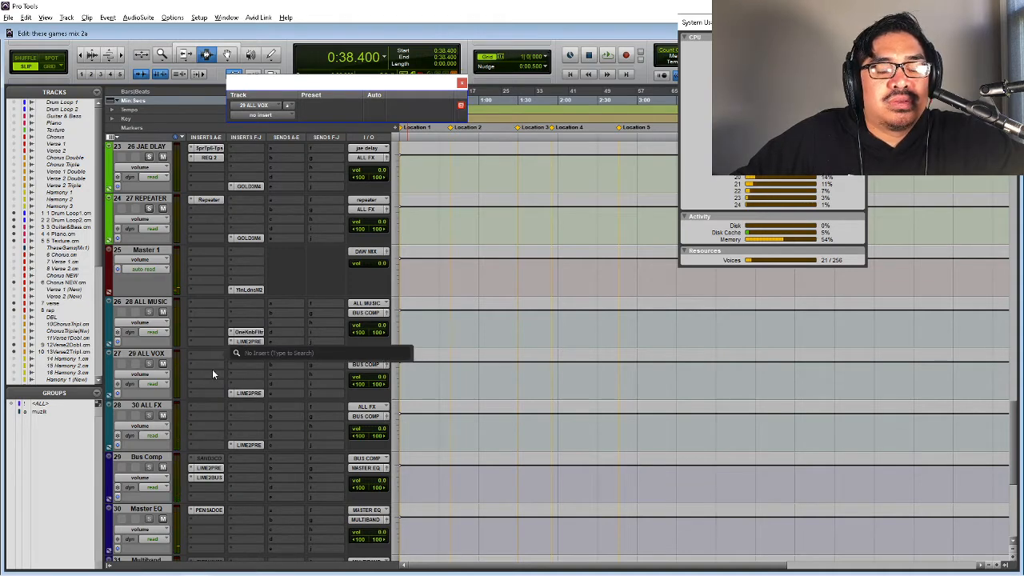
text(sand)
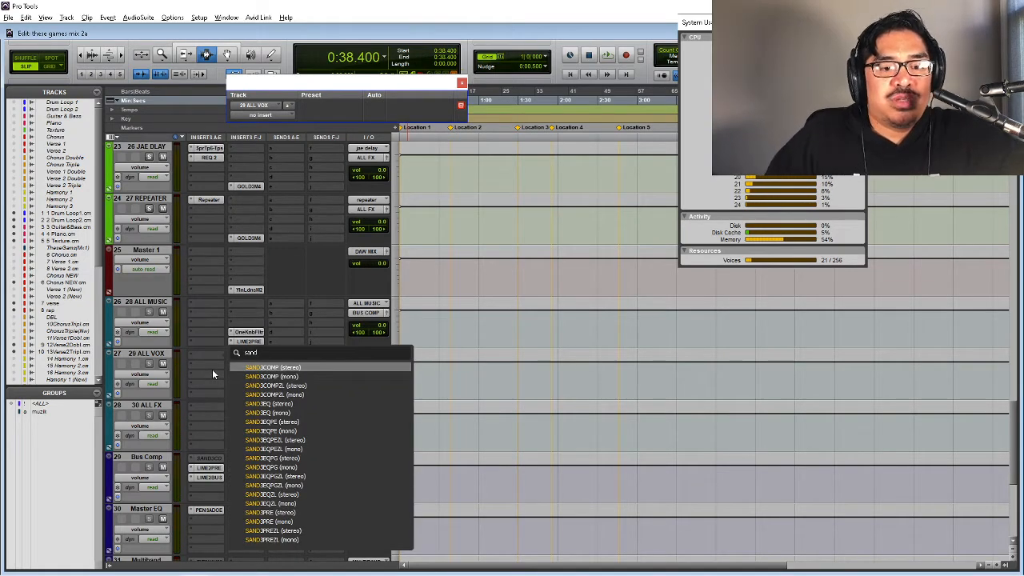
key(Return)
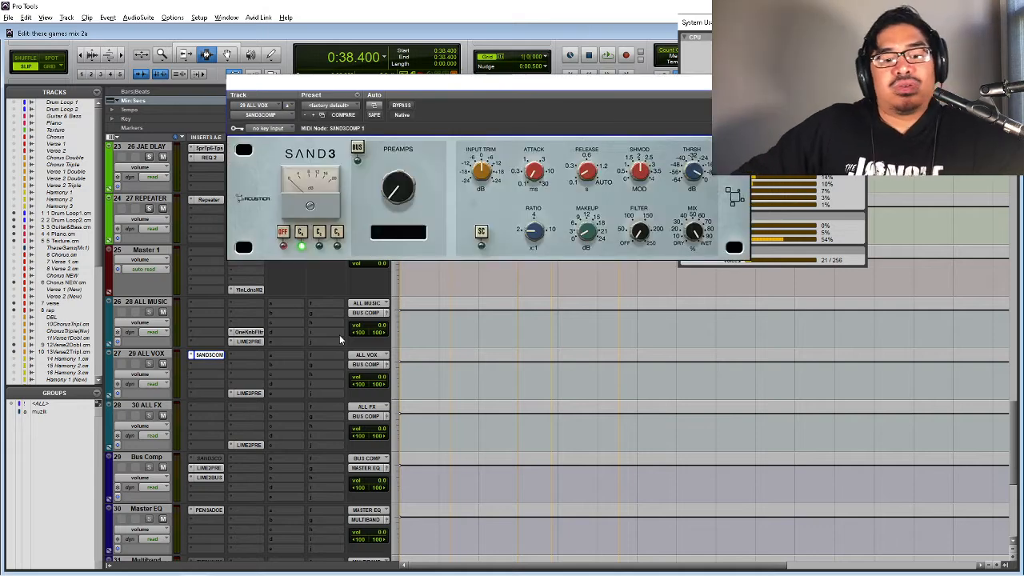
- Set SAND3's bus preamp to BUS 05 ST and tune the threshold, makeup, attack and release while replaying the section
mouse_move(403, 177)
mouse_down()
mouse_move(408, 158)
mouse_move(405, 173)
mouse_up()
key(space)
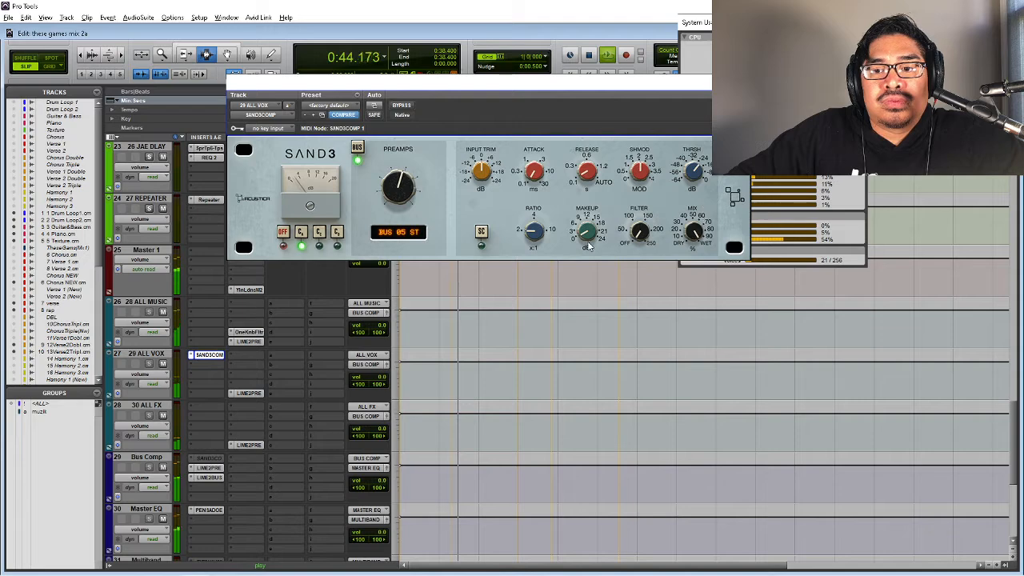
drag(588, 243, 588, 233)
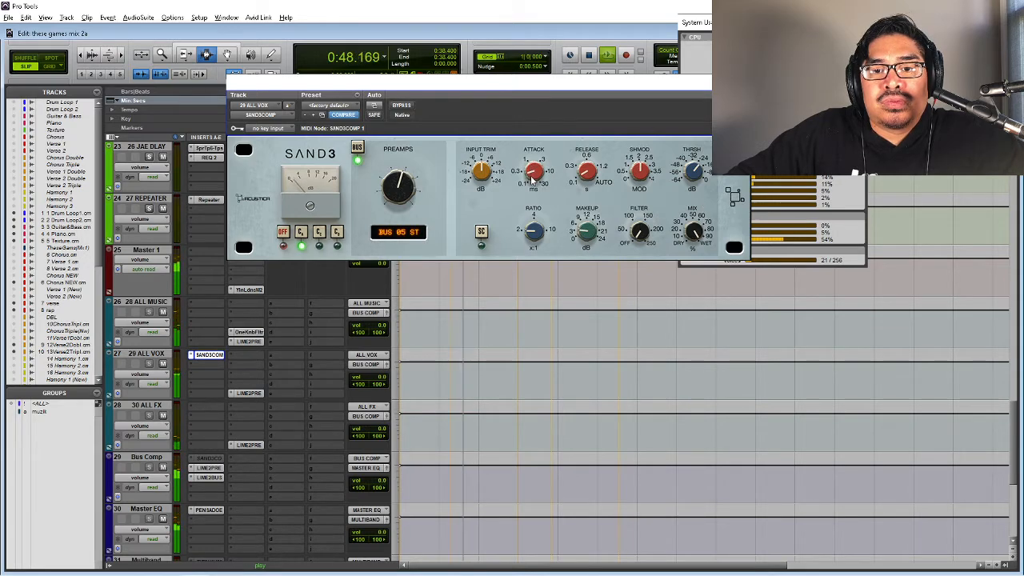
key(space)
key(space)
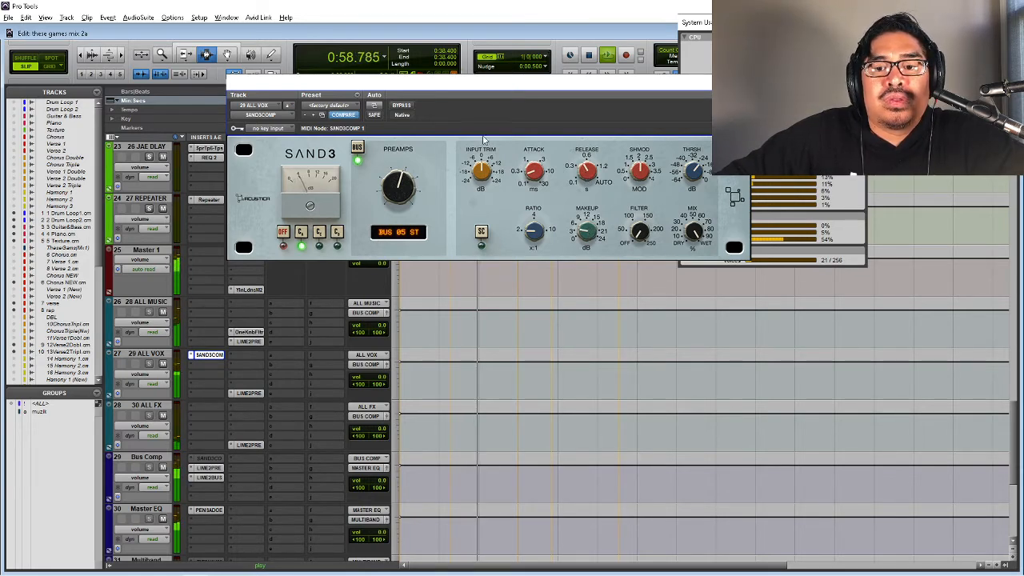
- Compare the vocals with SAND3 bypassed and engaged over repeated playback of the section
click(403, 106)
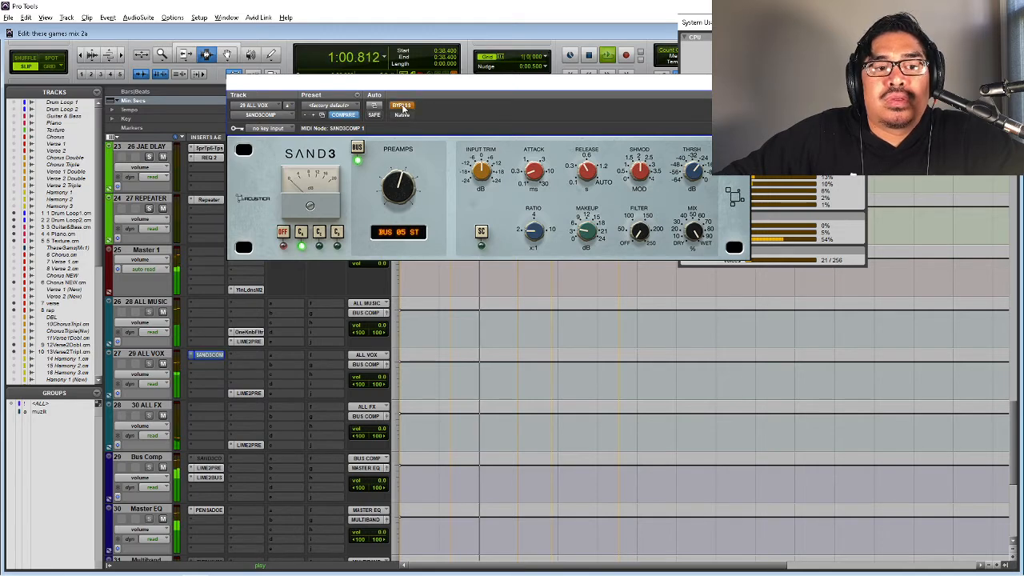
key(space)
key(space)
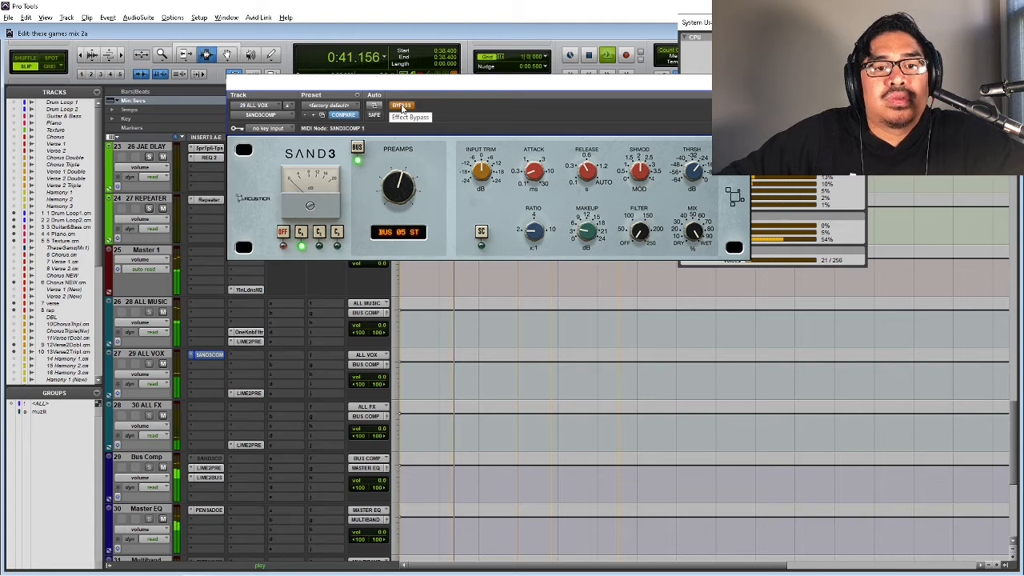
click(403, 107)
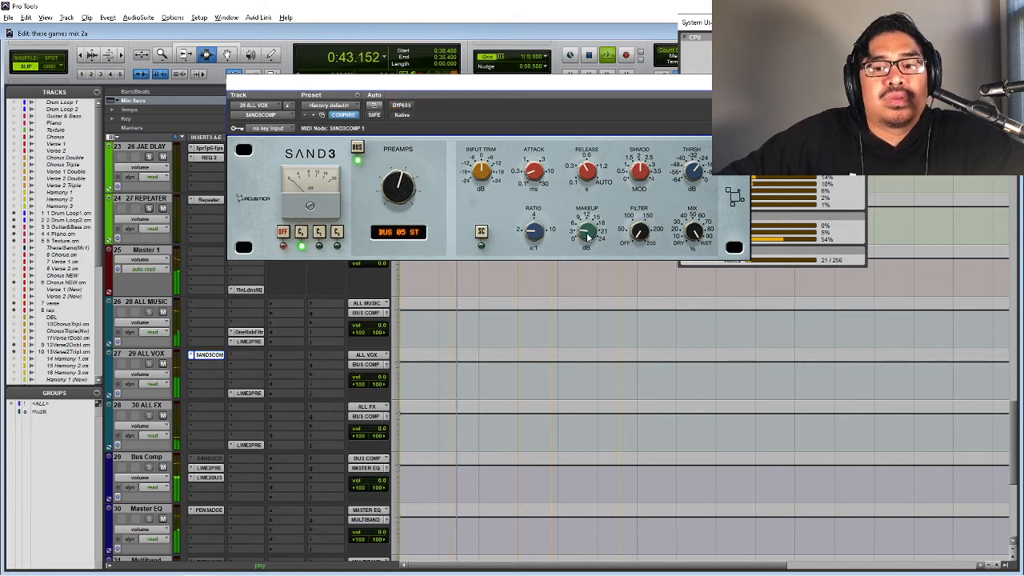
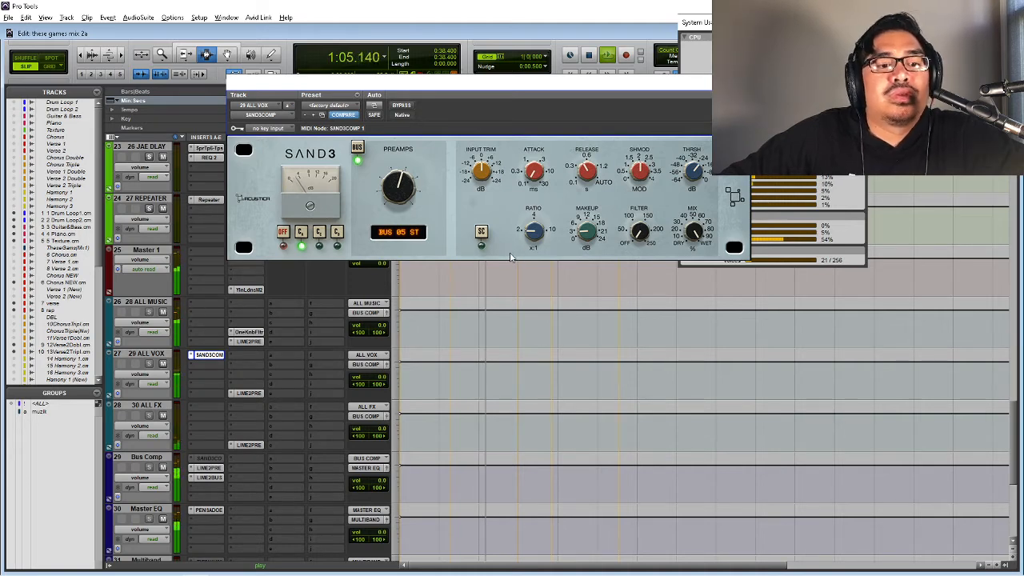
click(402, 106)
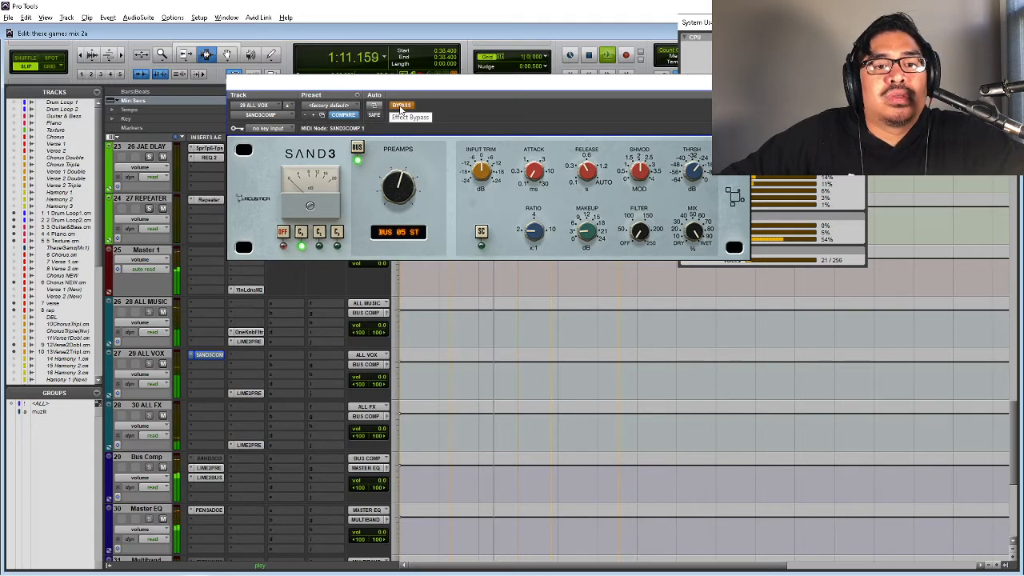
click(401, 106)
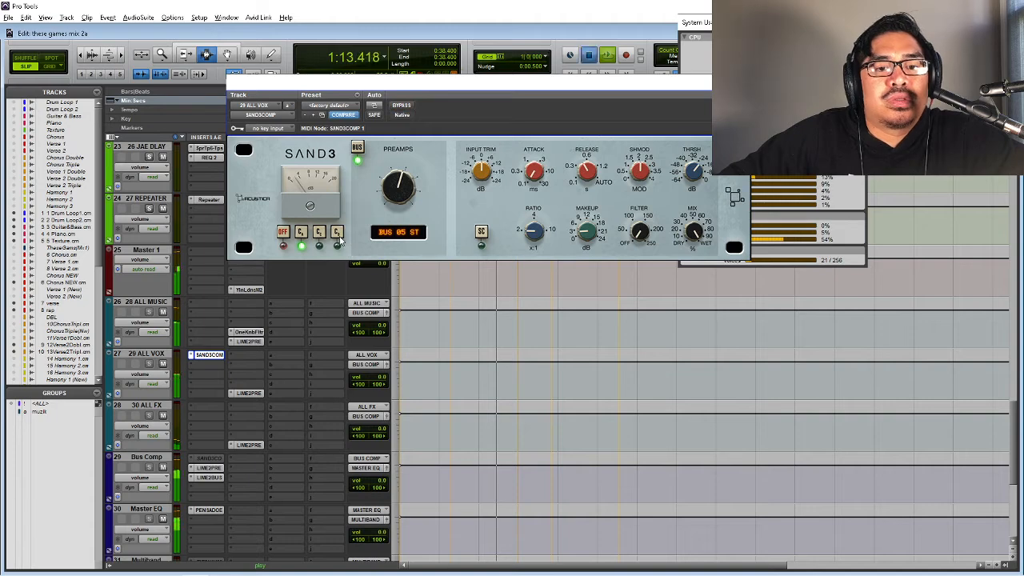
- Audition SAND3's other compressor models, choose the middle one, and set the ratio to 4 with more makeup gain
key(space)
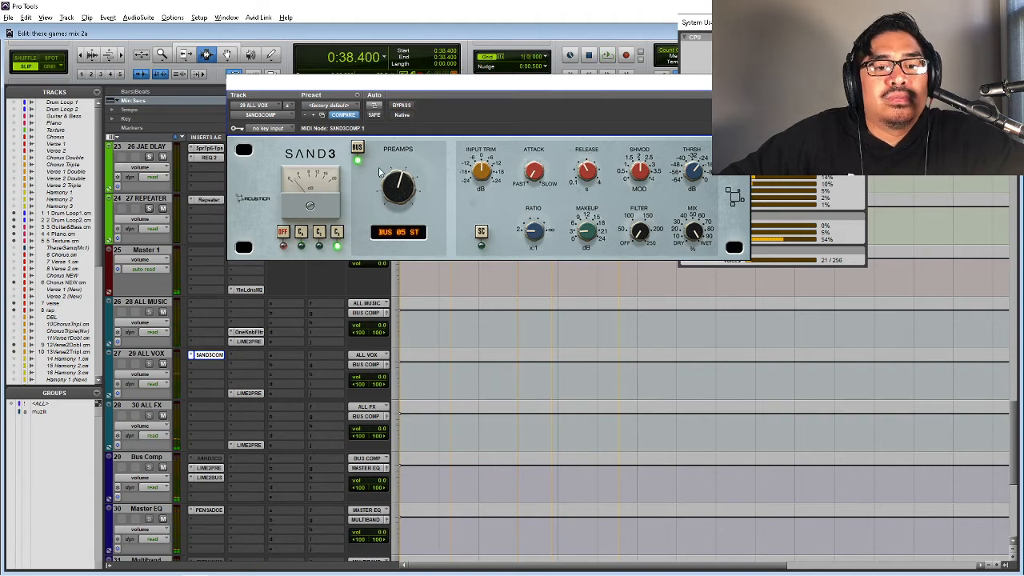
key(space)
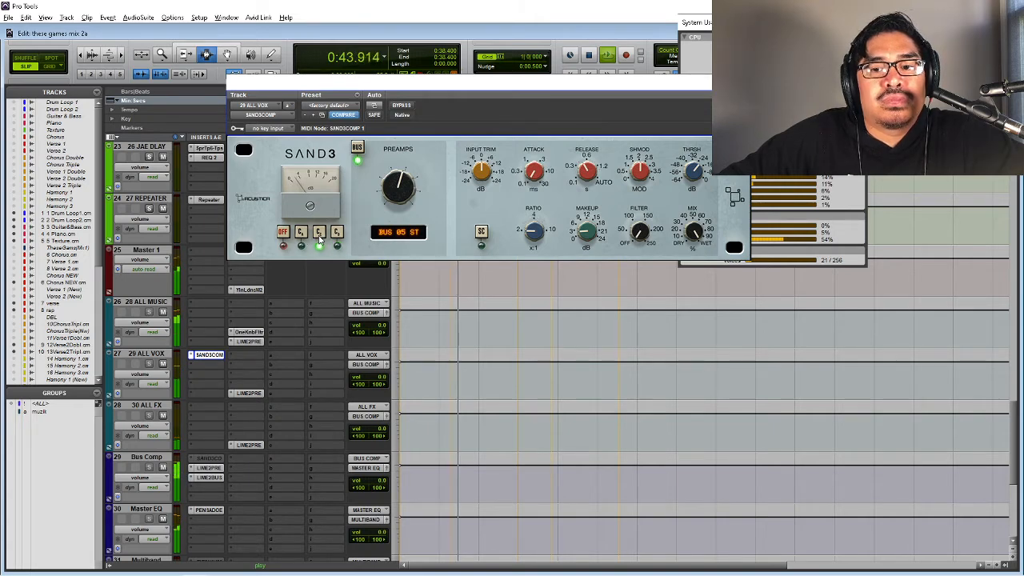
click(319, 233)
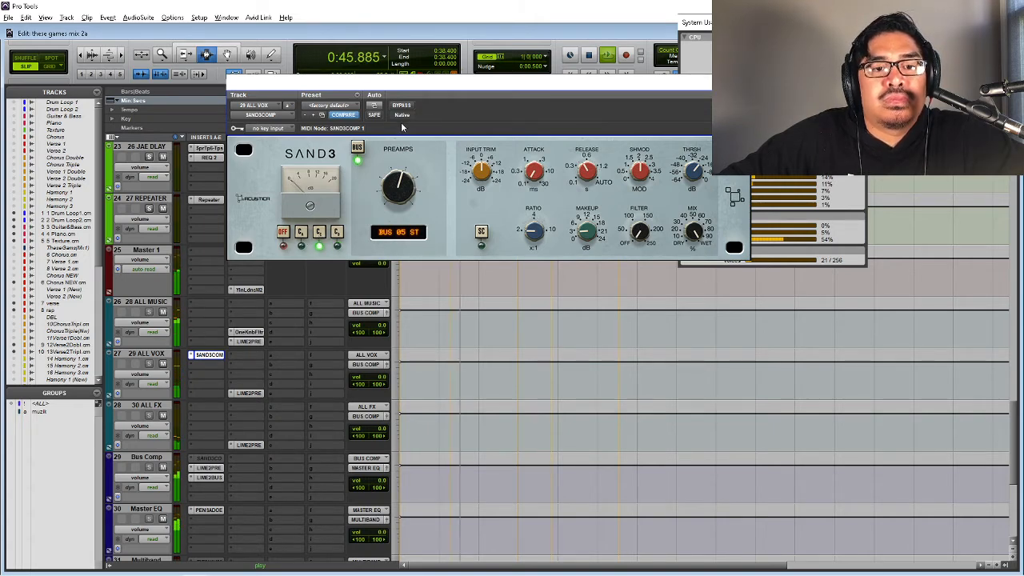
key(space)
key(space)
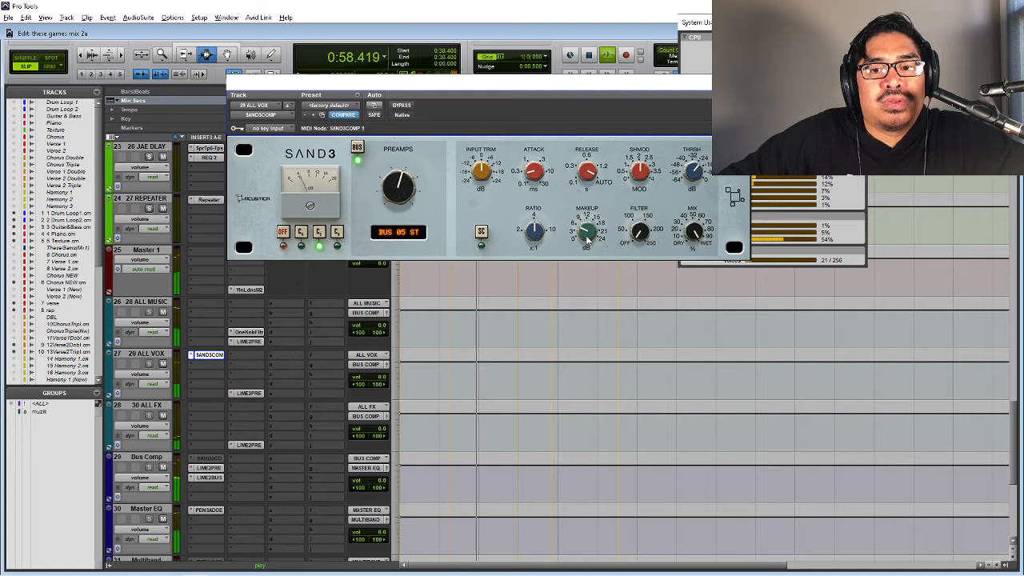
- Close the SAND3 window, replay the section and bypass the compressor on the ALL VOX insert
click(741, 81)
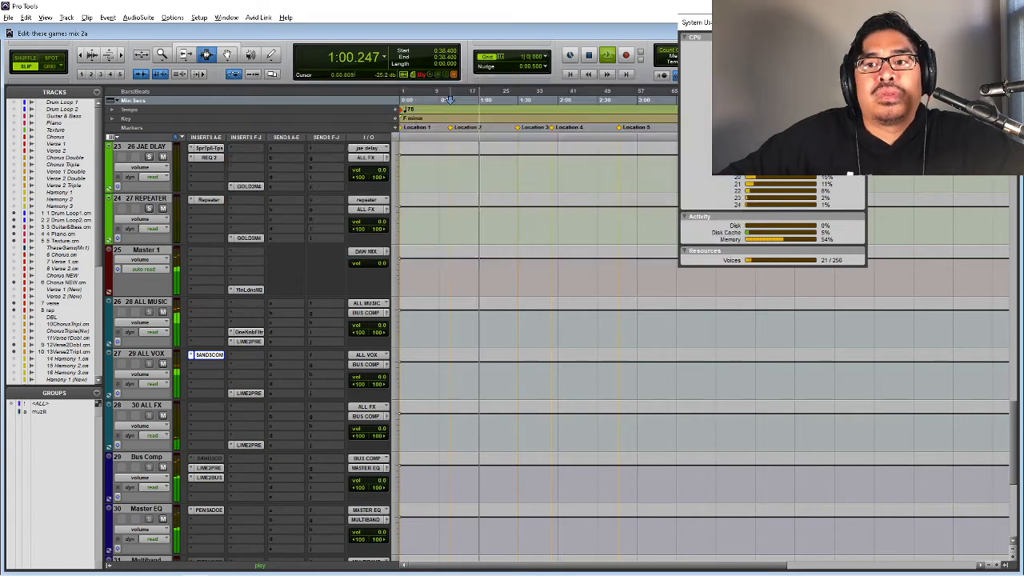
key(space)
key(space)
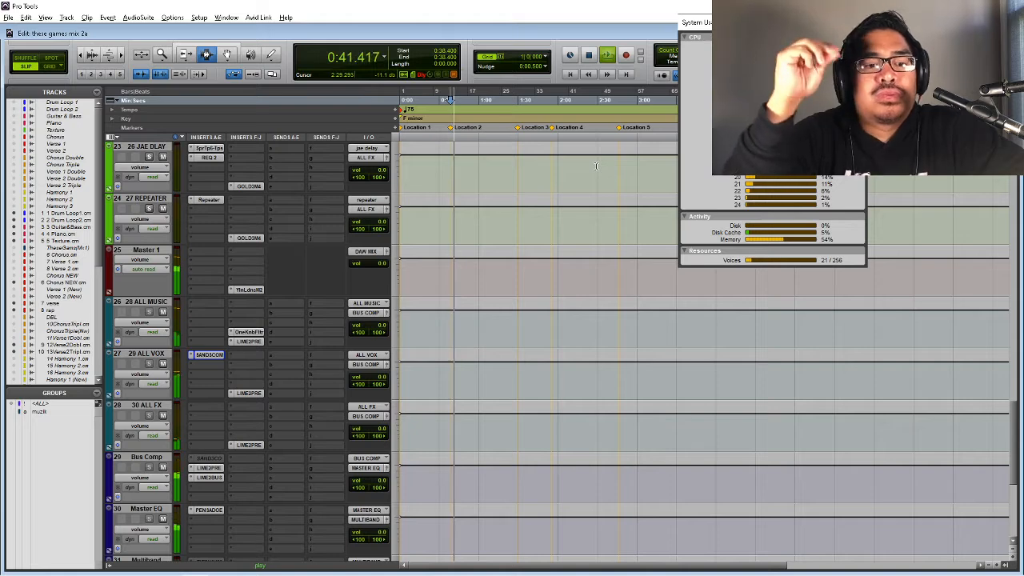
right_click(226, 352)
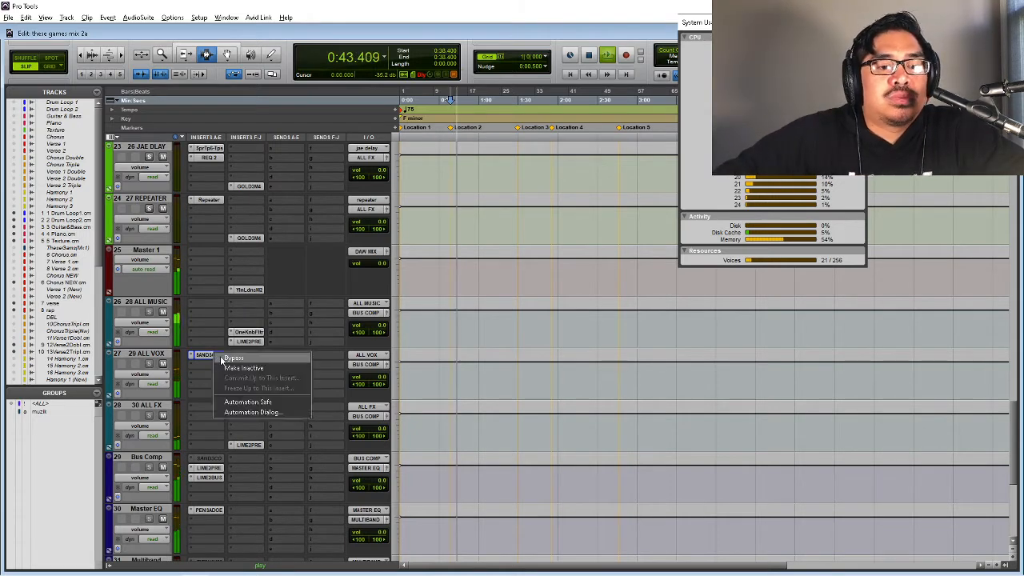
click(217, 360)
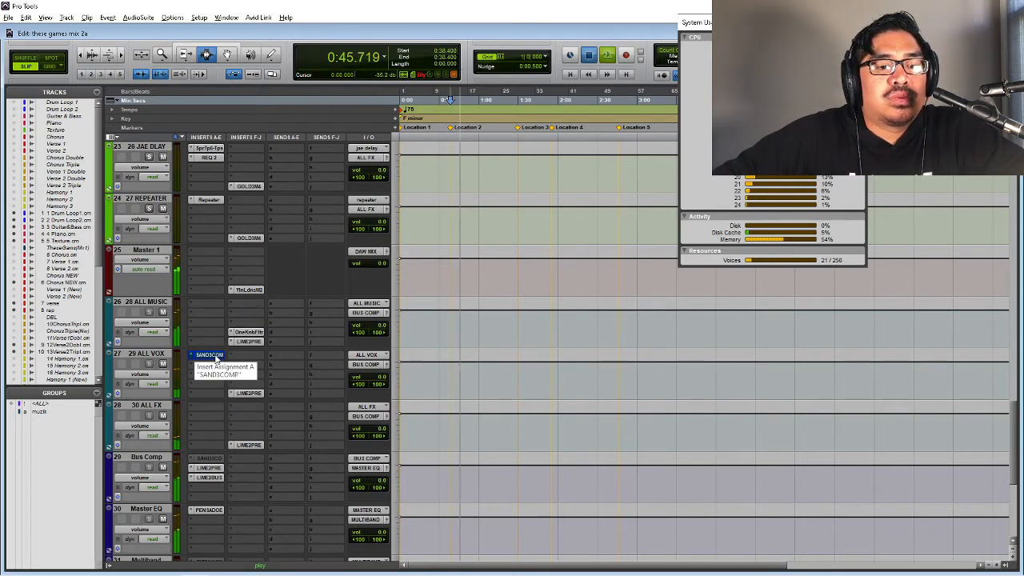
- Replay the section with the vocals uncompressed, and re-engage SAND3 on the ALL VOX insert for comparison
key(space)
key(space)
right_click(214, 355)
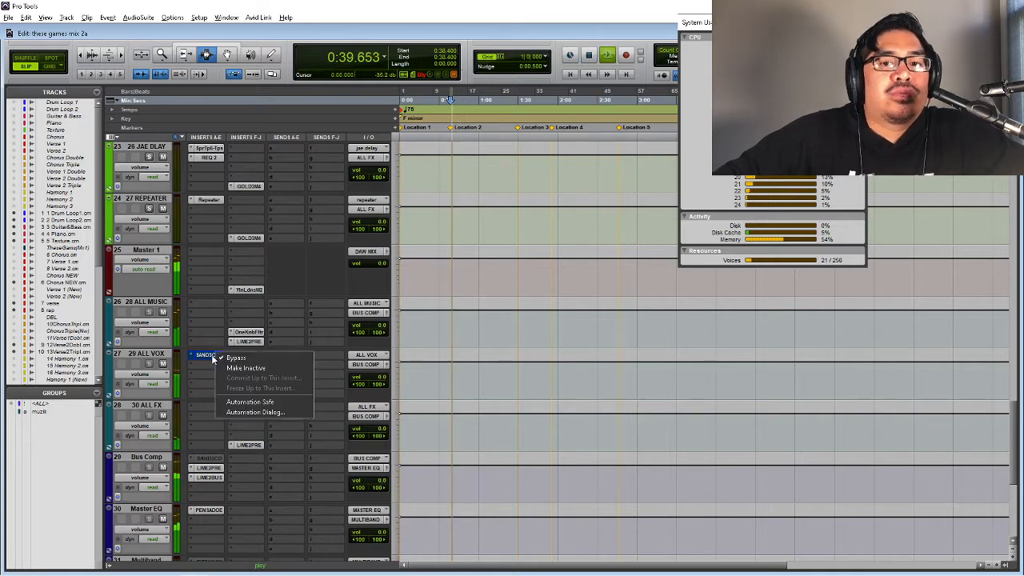
click(153, 355)
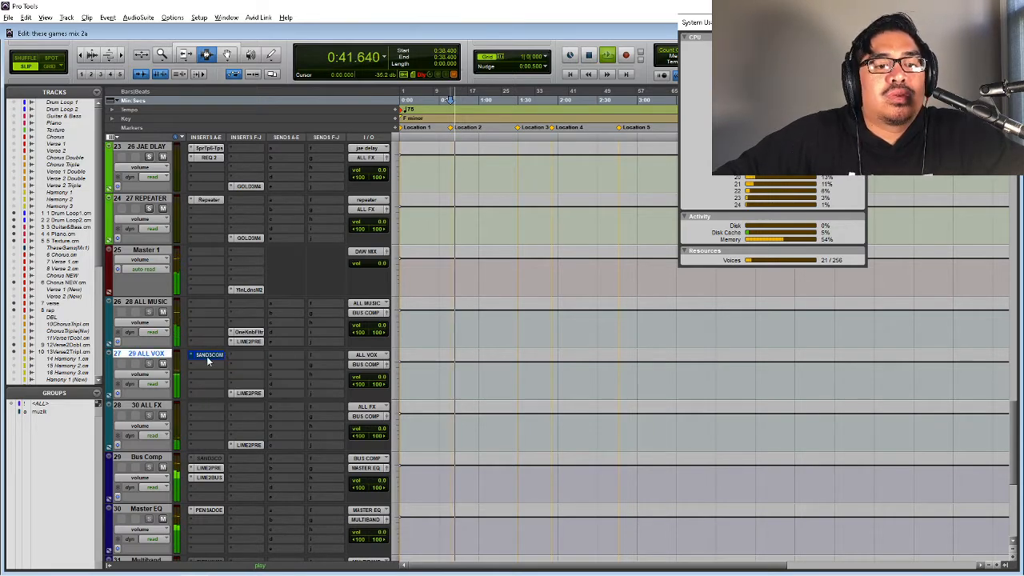
key(space)
right_click(207, 357)
key(space)
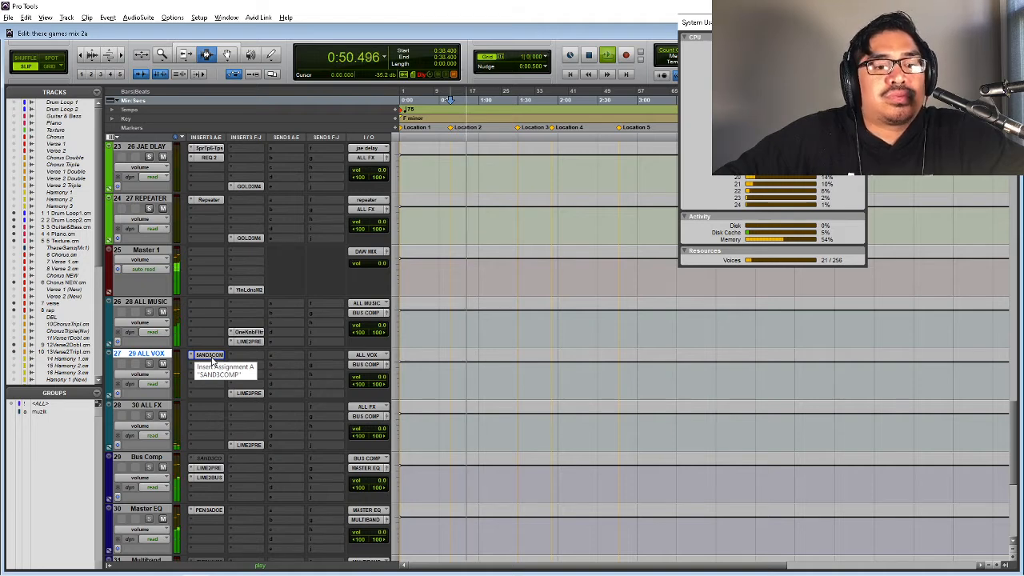
- Stop playback and make the SAND3 compressor on the ALL VOX bus inactive
key(space)
right_click(210, 355)
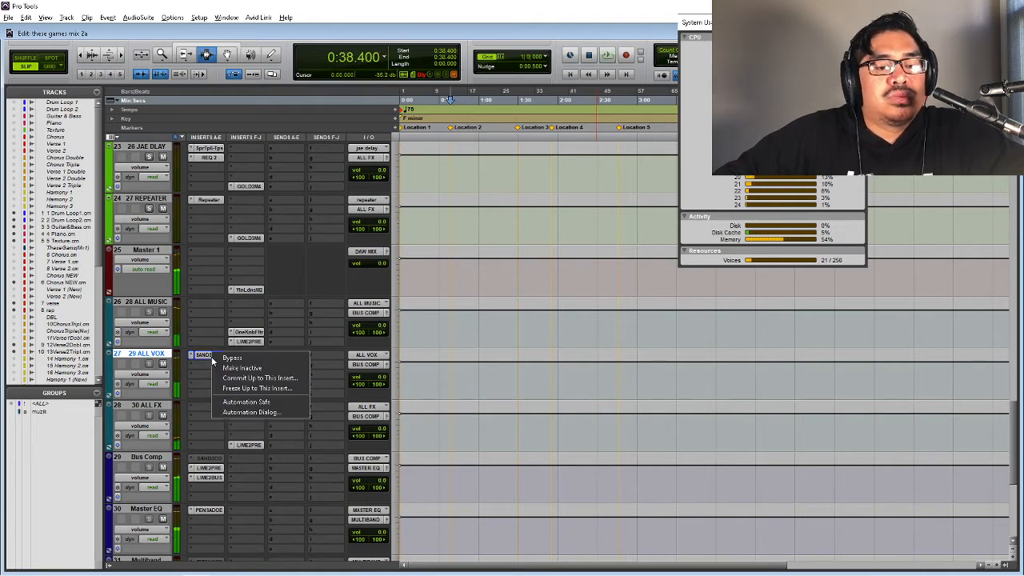
click(234, 368)
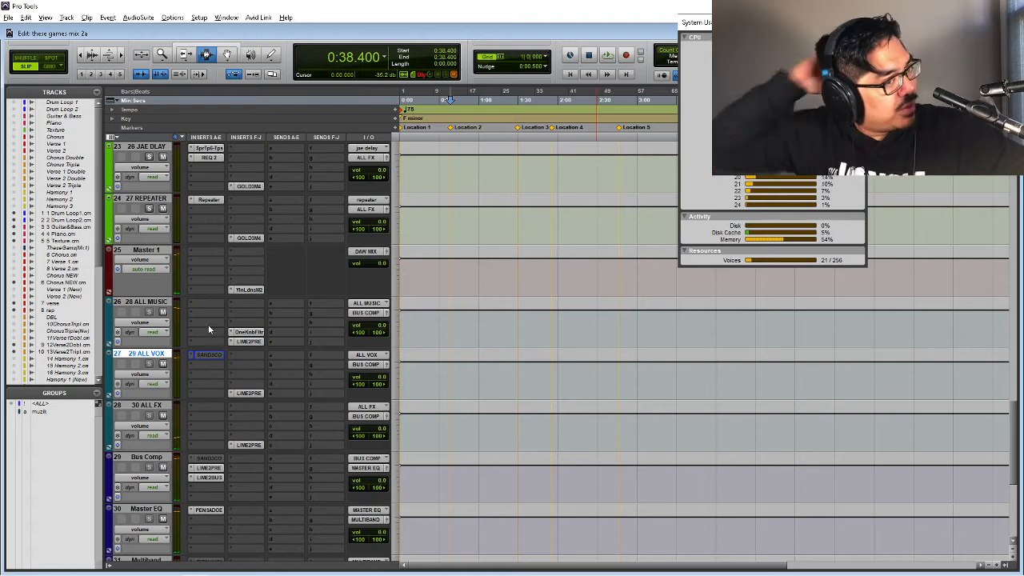
right_click(209, 355)
click(211, 365)
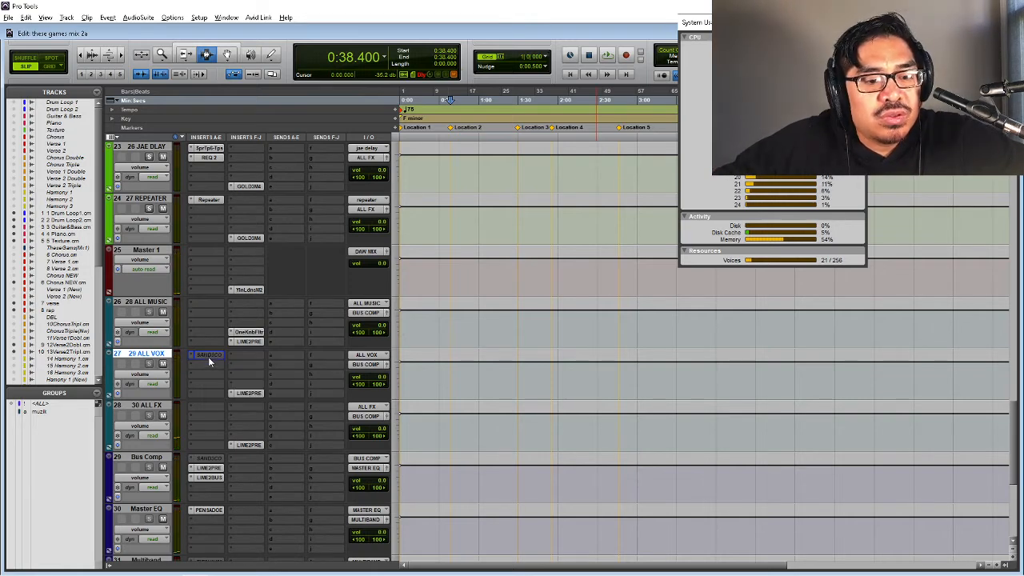
- Reactivate SAND3 on the ALL VOX bus, lower its mix toward dry during playback, compare it with bypass, and close its window
click(208, 356)
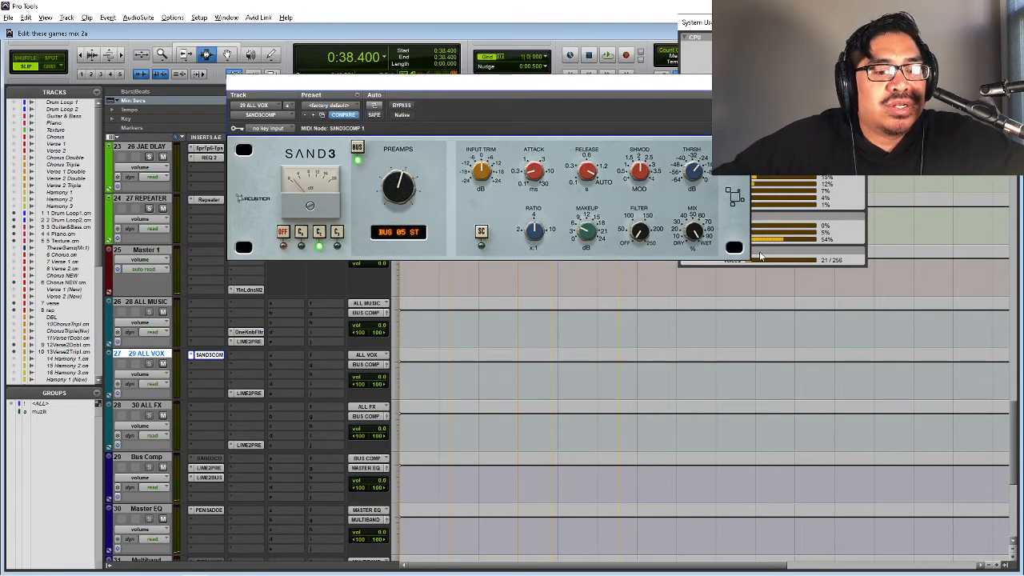
key(space)
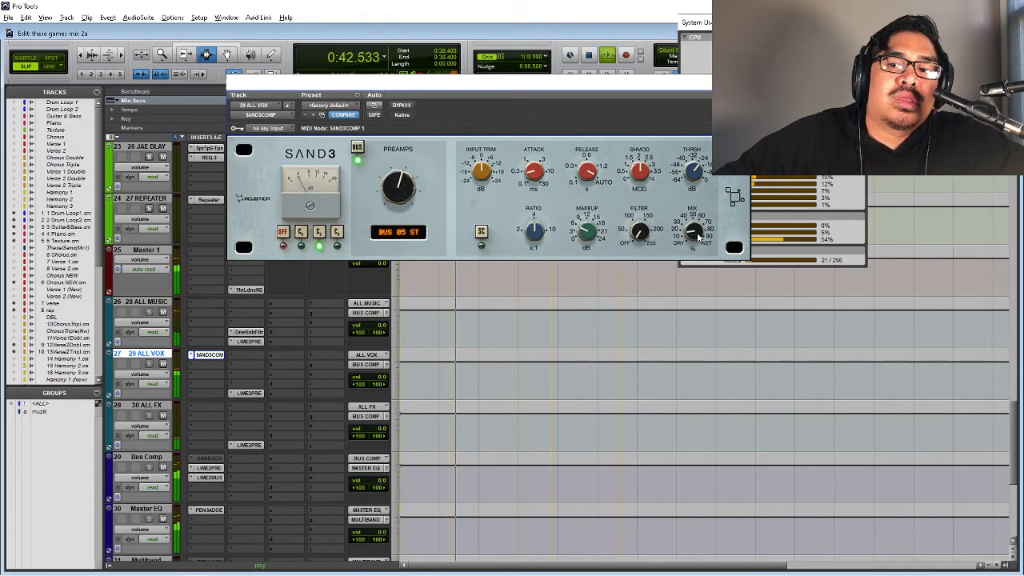
click(400, 106)
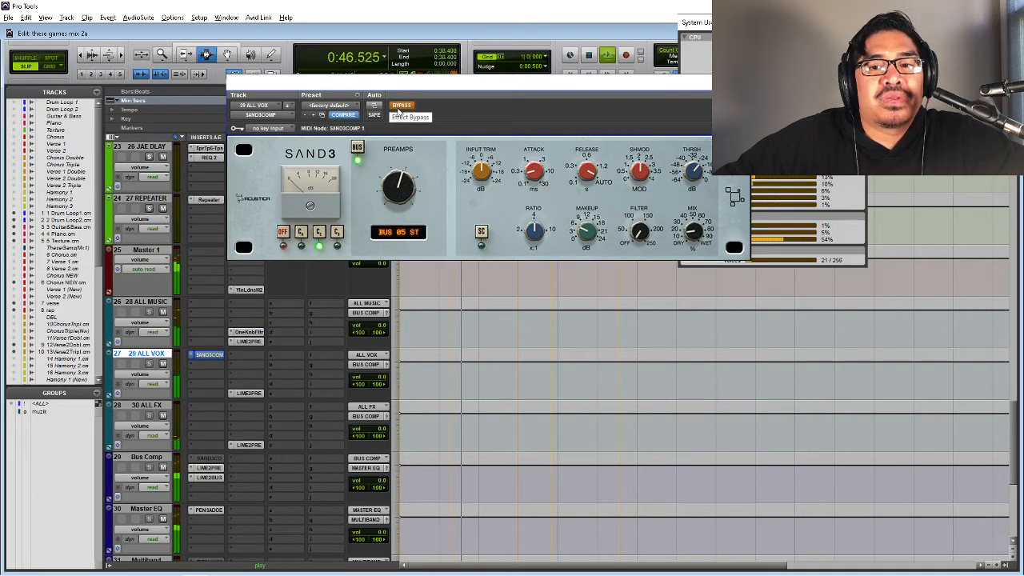
click(400, 106)
key(ctrl+w)
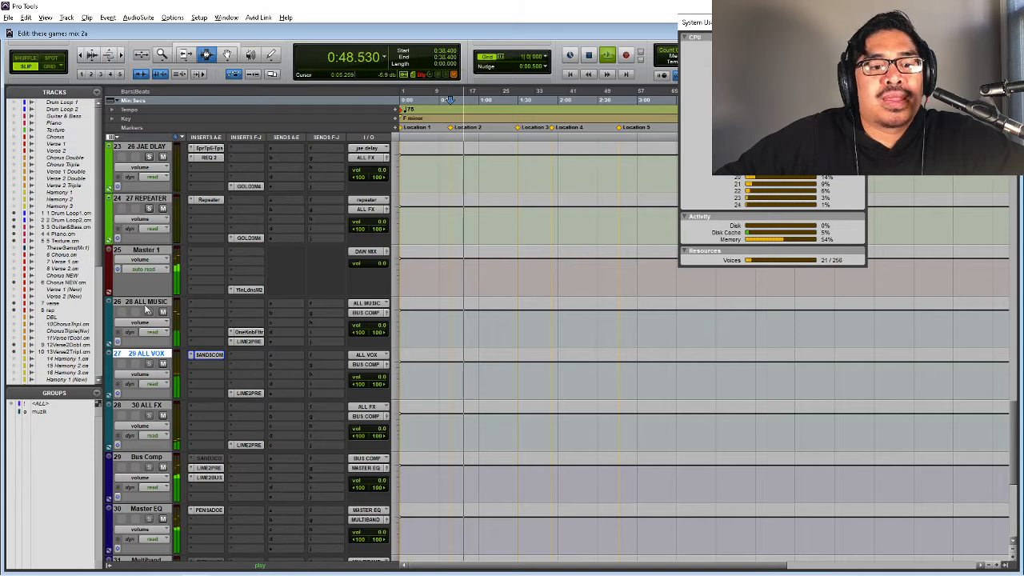
- Insert N4 in the first slot of the ALL MUSIC bus and load FOCUS PRO V3 ratio 3 FEEDBACK
click(138, 303)
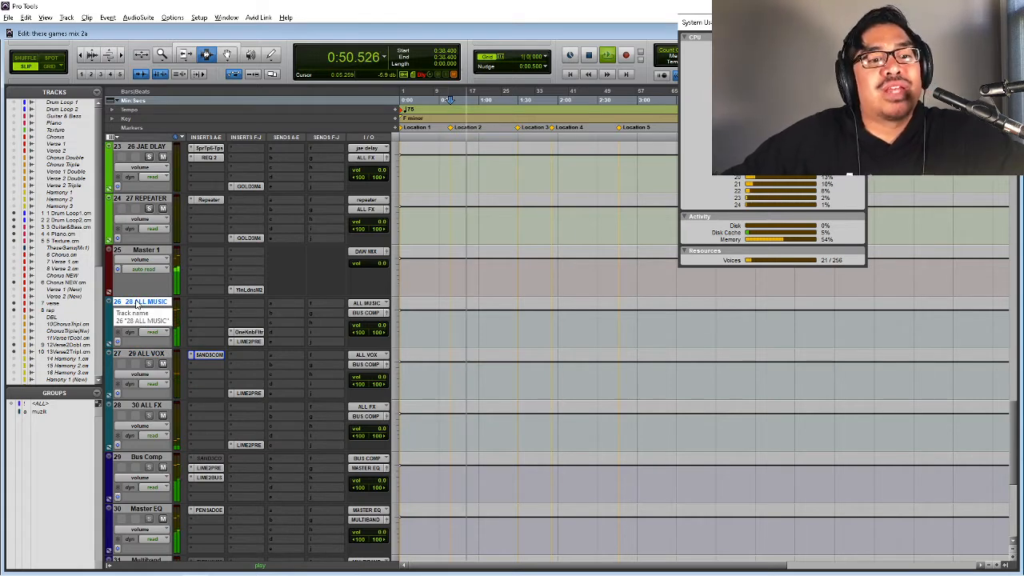
key(space)
click(203, 303)
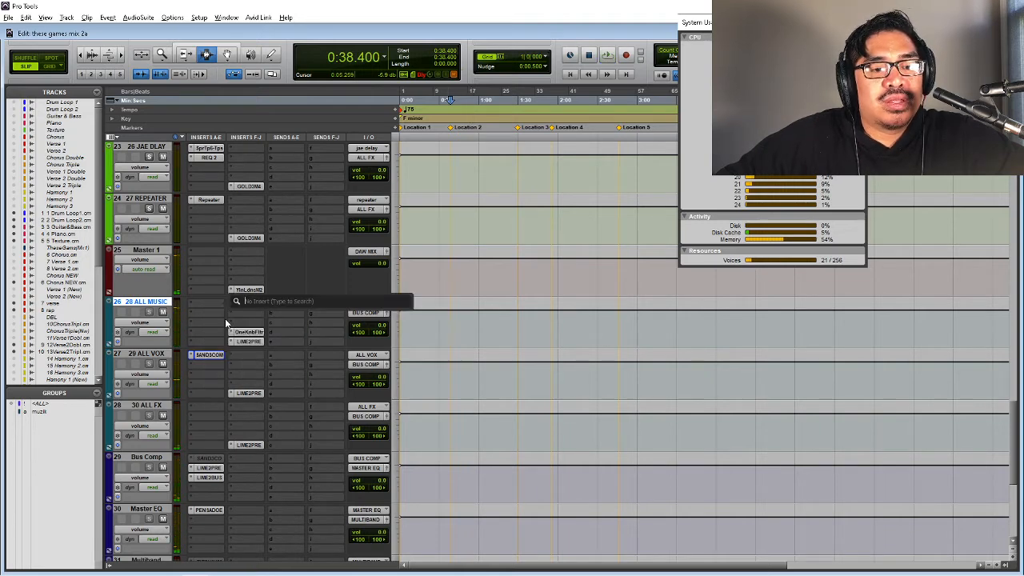
text(n4)
key(Return)
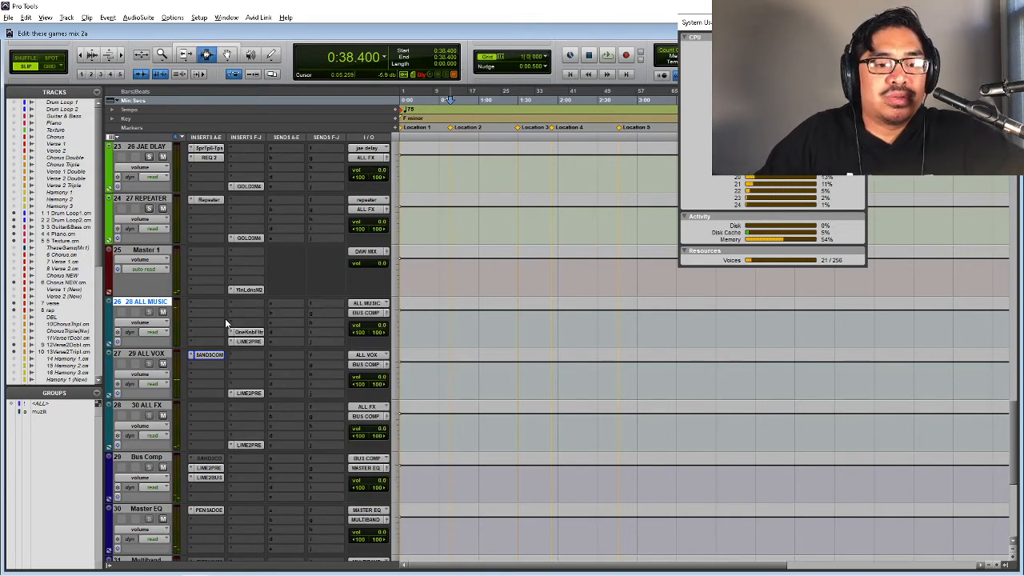
click(282, 146)
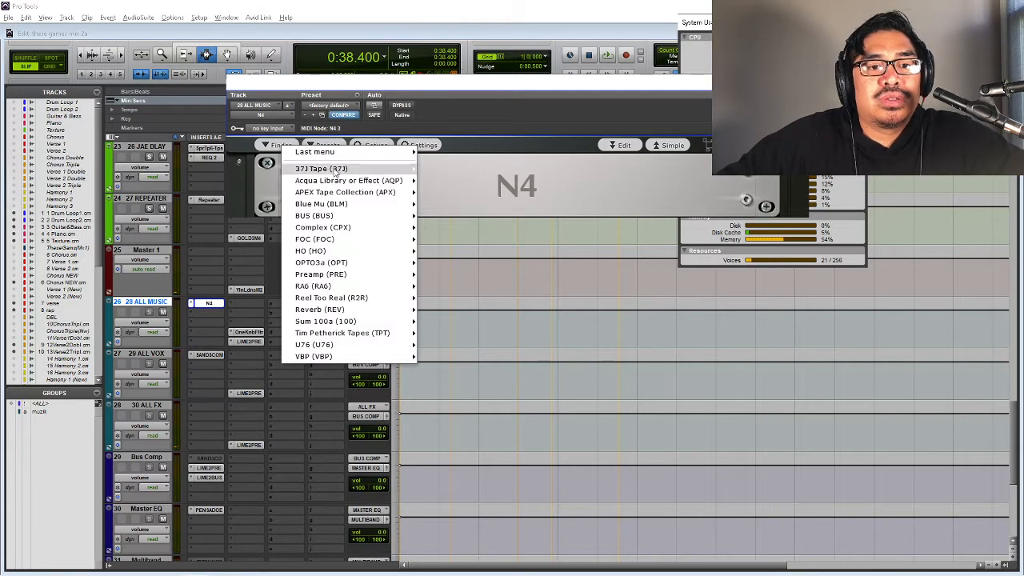
mouse_move(349, 239)
mouse_move(560, 253)
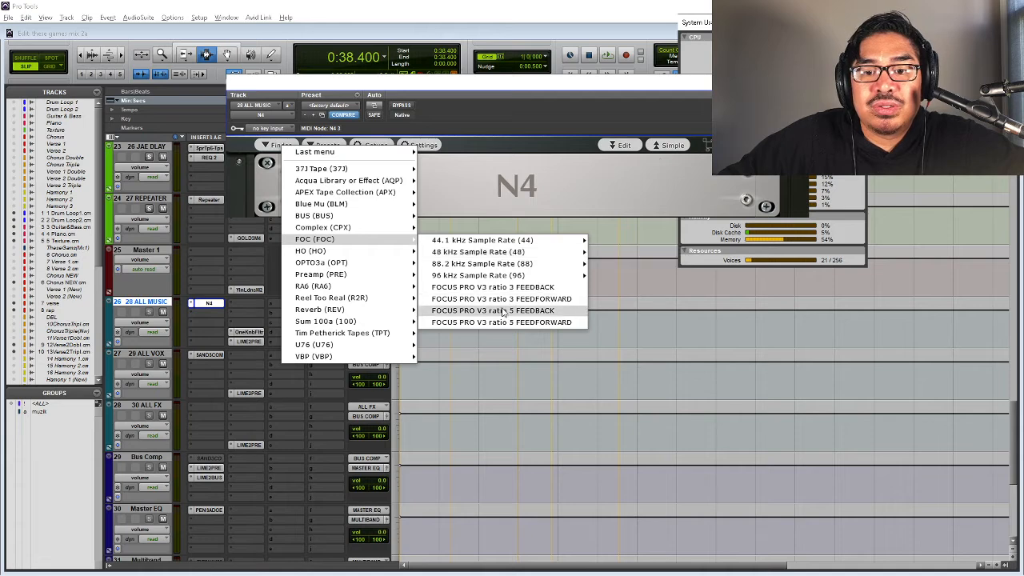
click(516, 288)
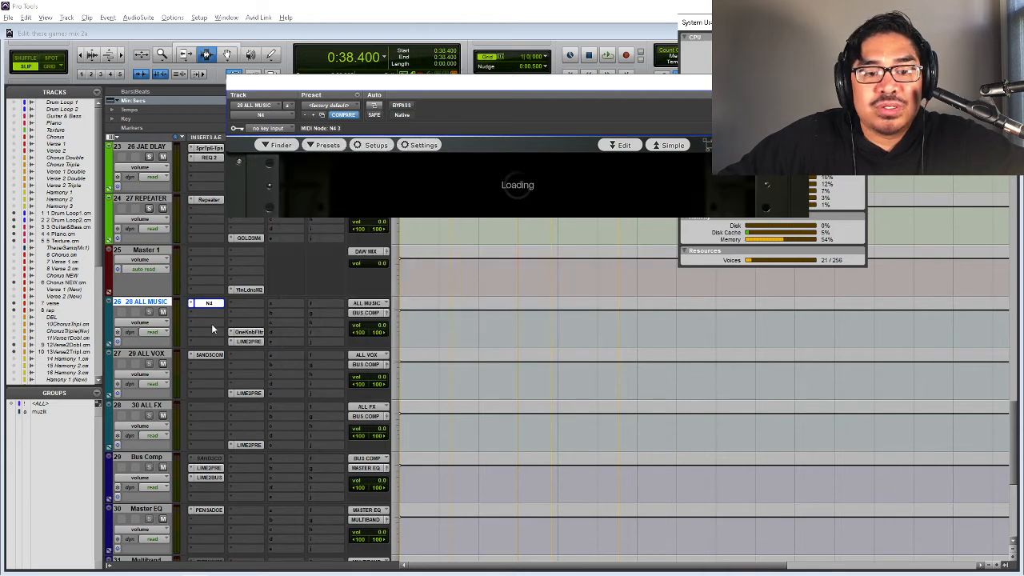
- Insert a second stereo N4 in the next ALL MUSIC slot and load the Focus Pro pre-amp
click(205, 313)
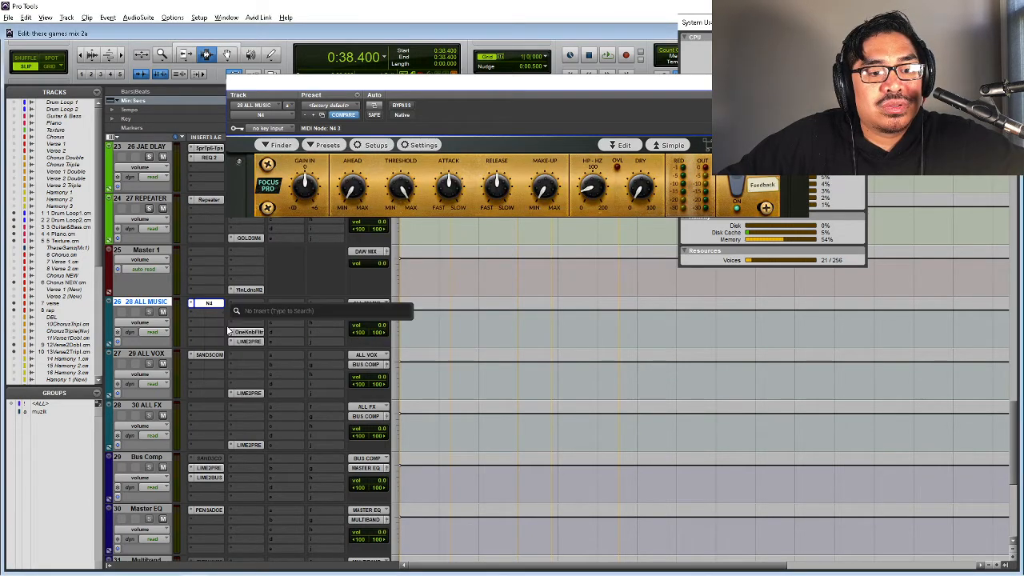
text(n4)
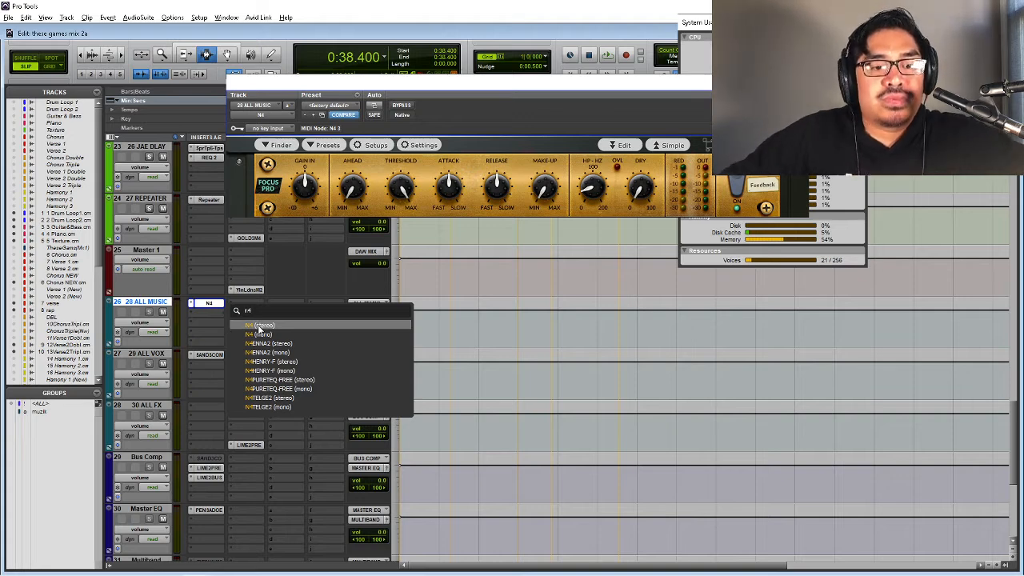
click(258, 326)
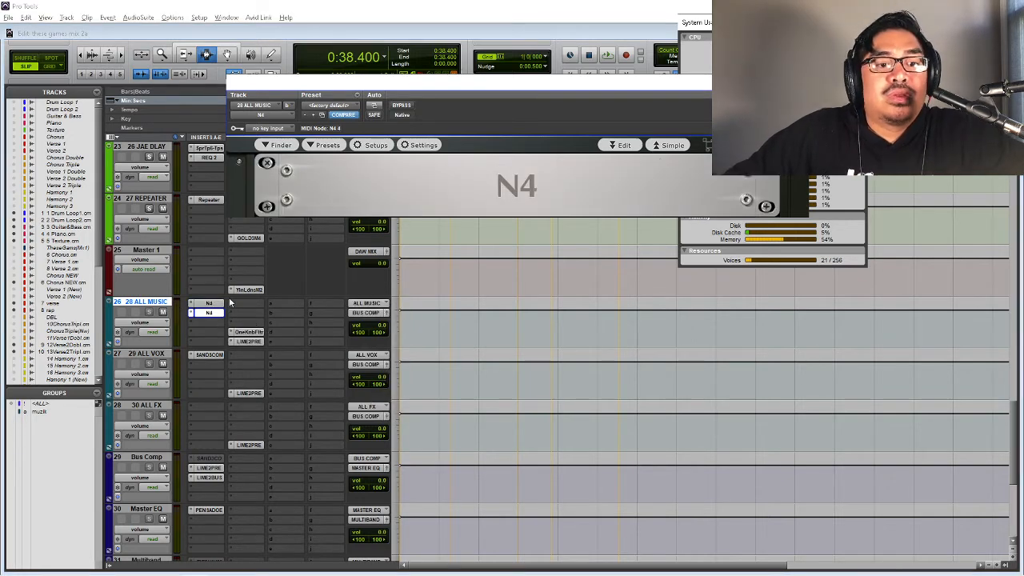
click(268, 147)
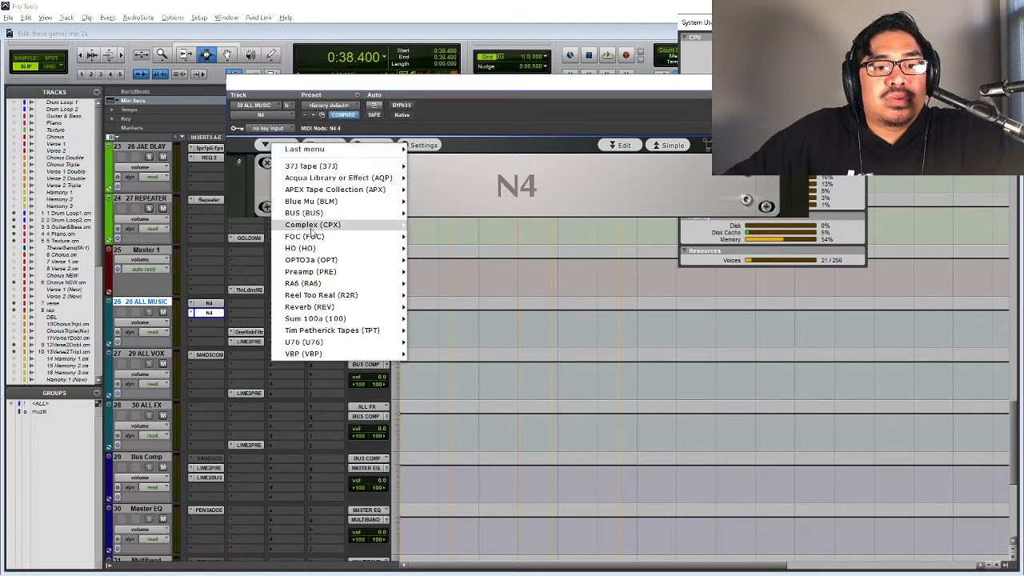
mouse_move(310, 237)
click(621, 252)
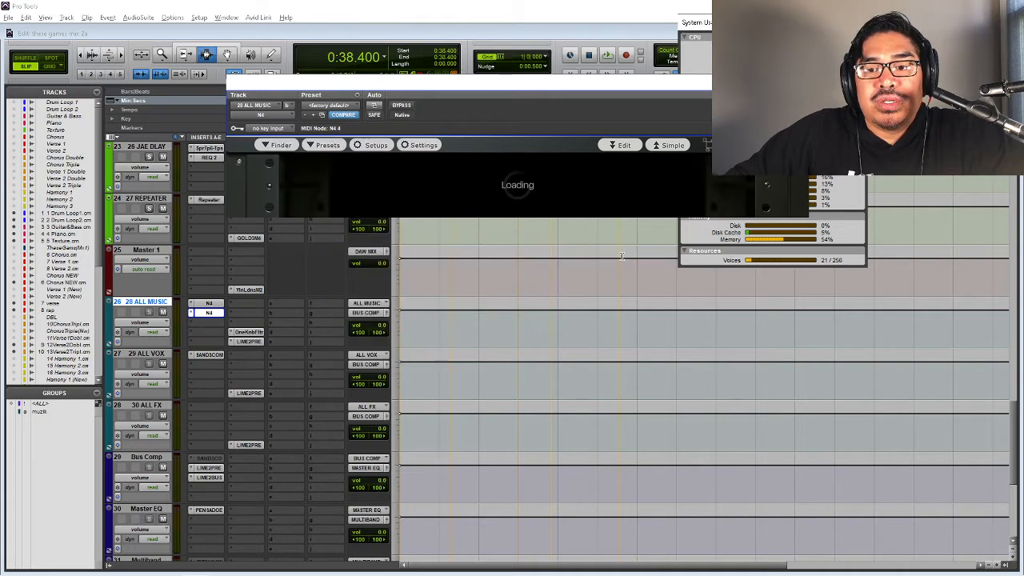
- Set the Focus Pro compressor's HP filter to 200 Hz and lower its threshold while the section plays
click(209, 306)
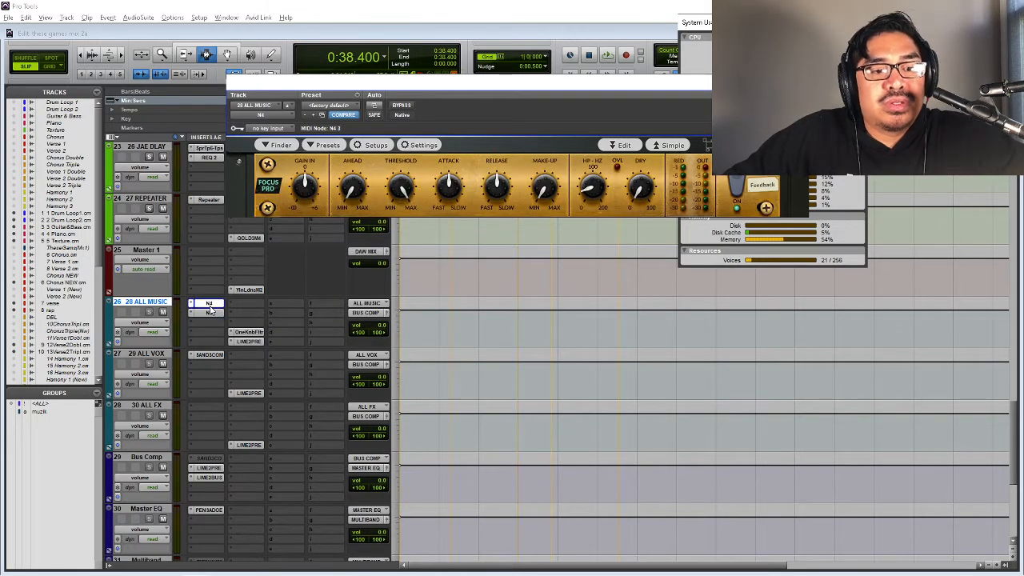
key(space)
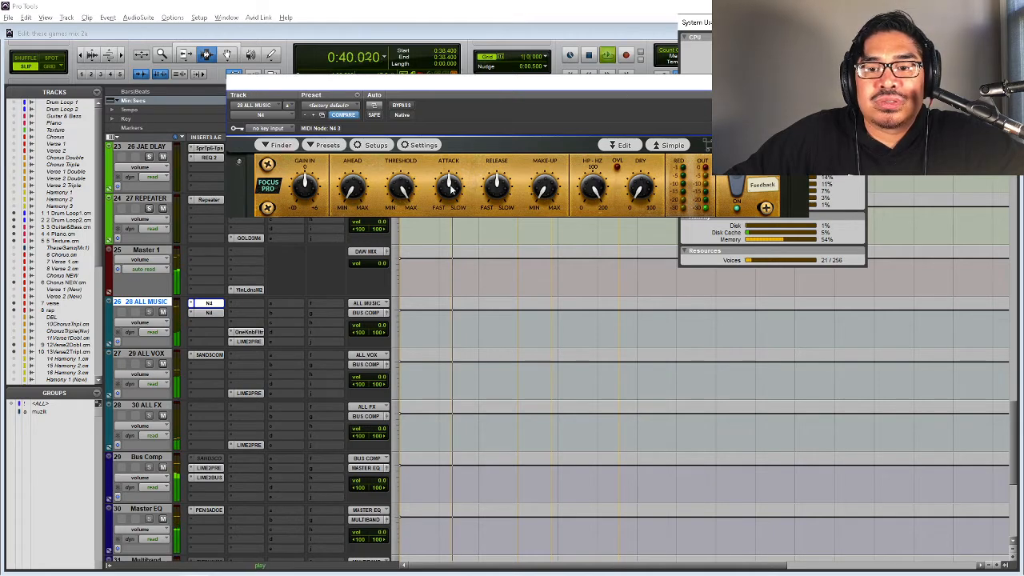
drag(401, 189, 402, 195)
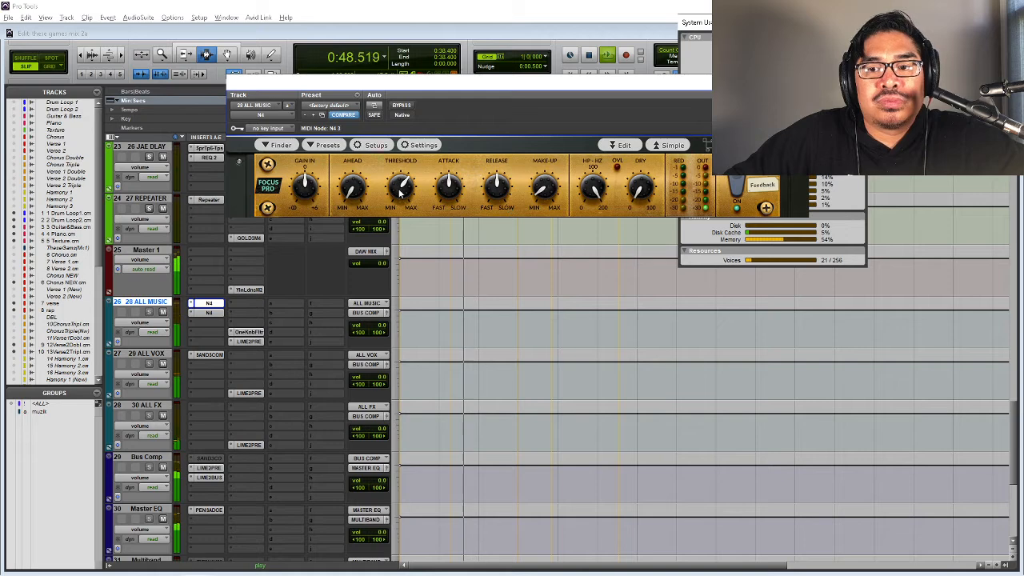
- Replay the section and turn the Focus Pro pre-amp's mode from FULL toward HARM, comparing it with bypass
click(206, 313)
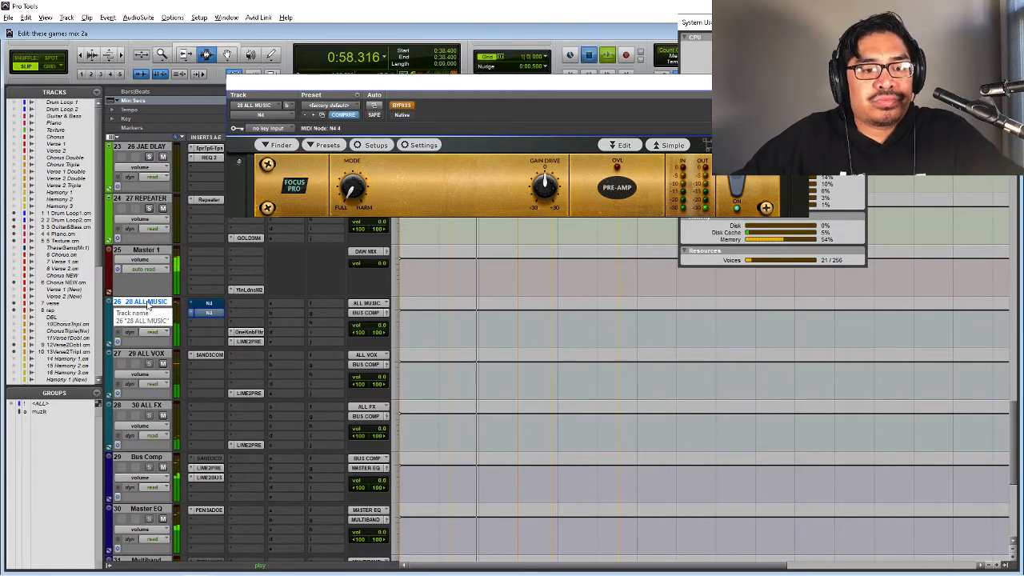
key(space)
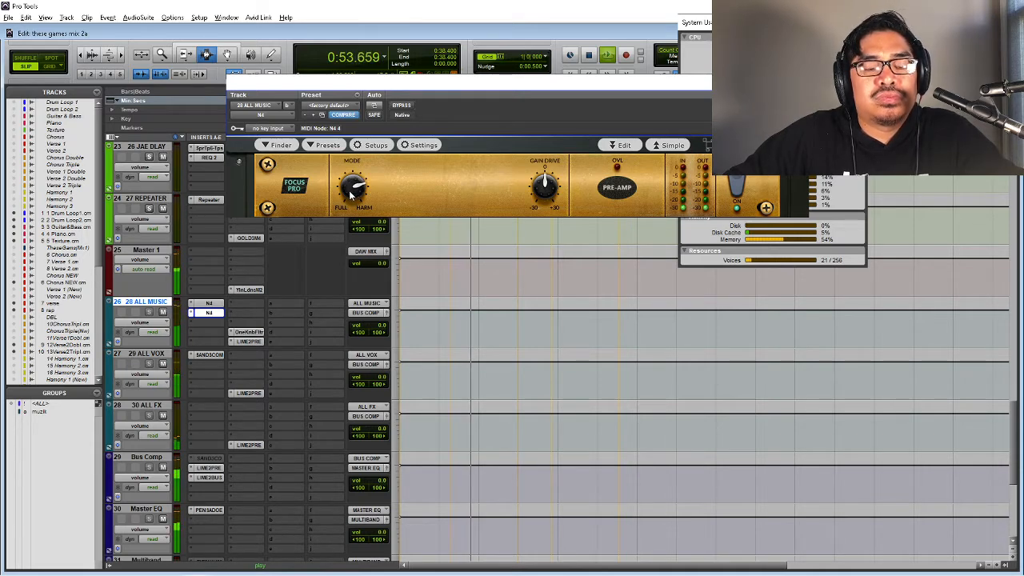
click(402, 108)
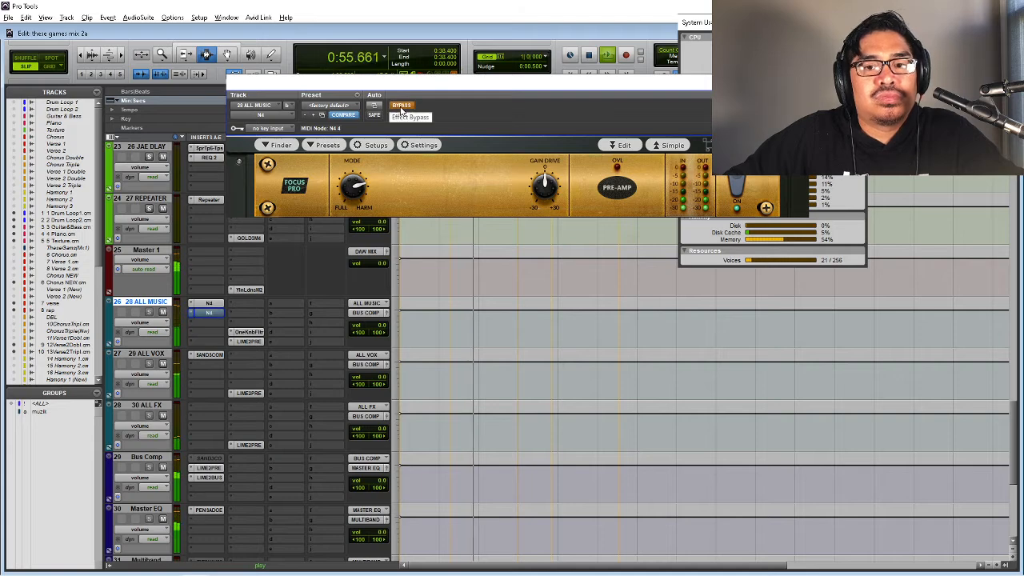
click(402, 109)
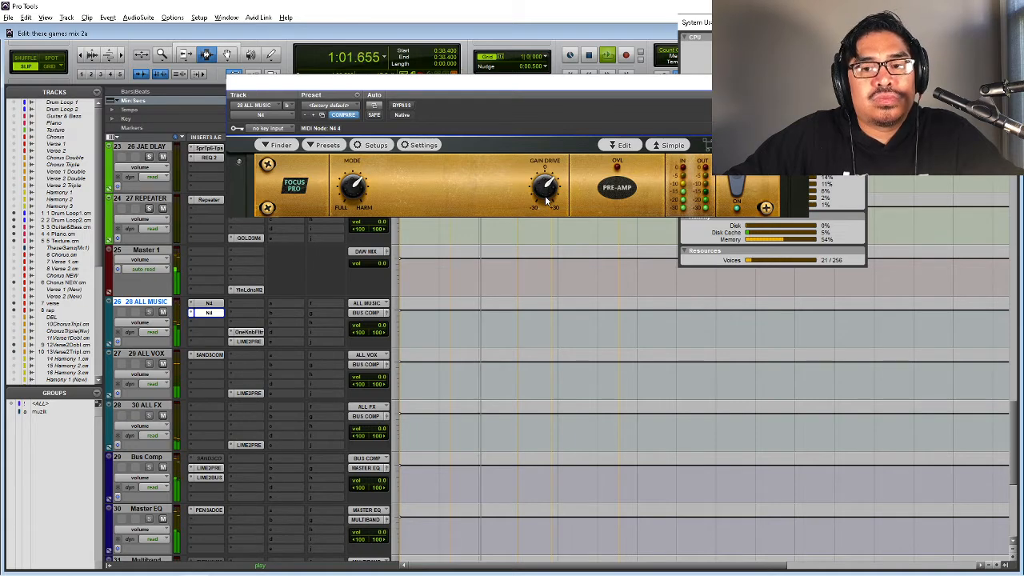
- Return the pre-amp's gain drive to 0 and compare its sound bypassed and engaged
drag(543, 207, 540, 212)
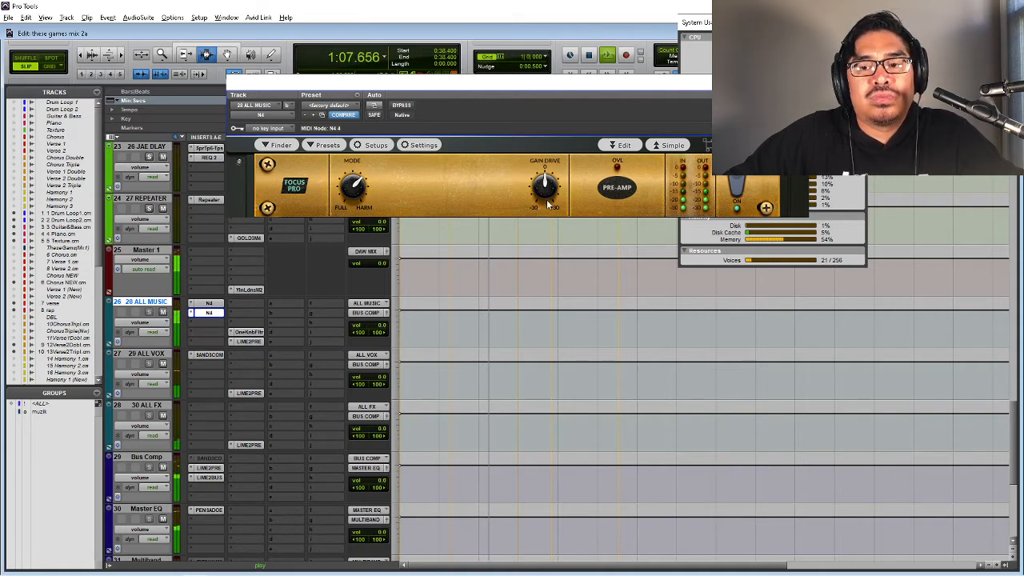
click(402, 106)
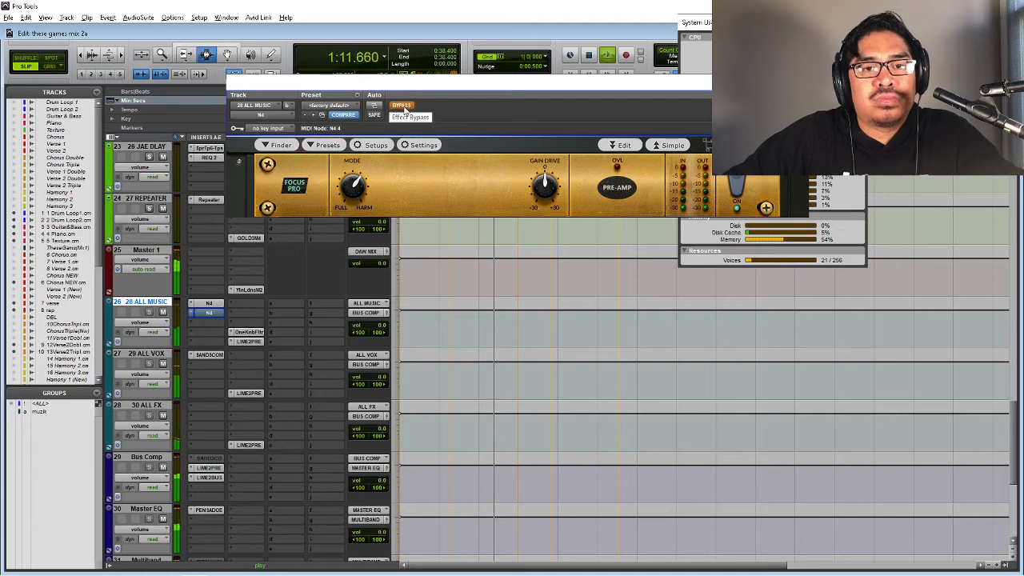
click(402, 107)
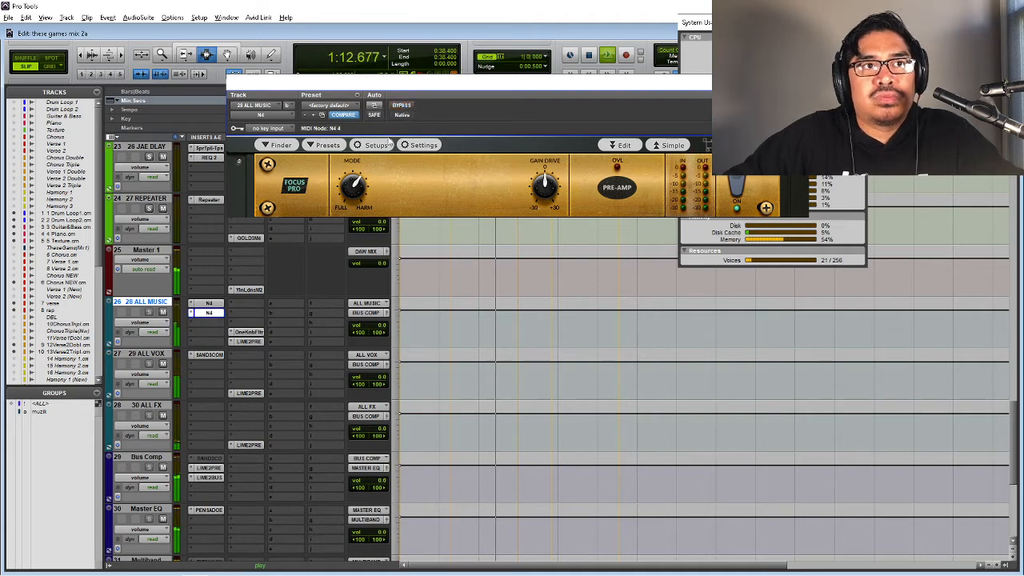
- Audition the ALL MUSIC bus with both N4 inserts bypassed and engaged, leave them engaged, and close the plugin window
click(211, 303)
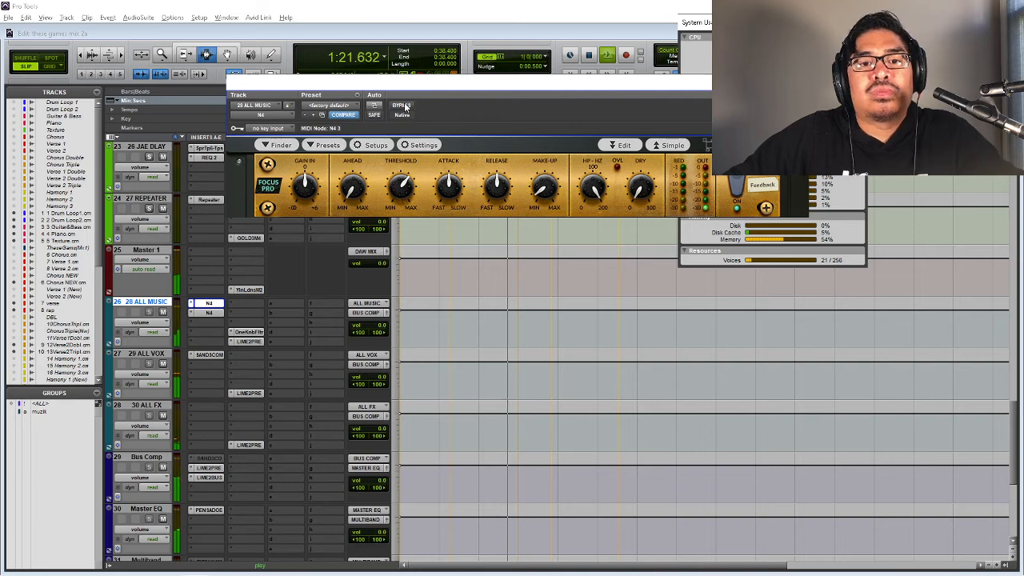
key(shift+2)
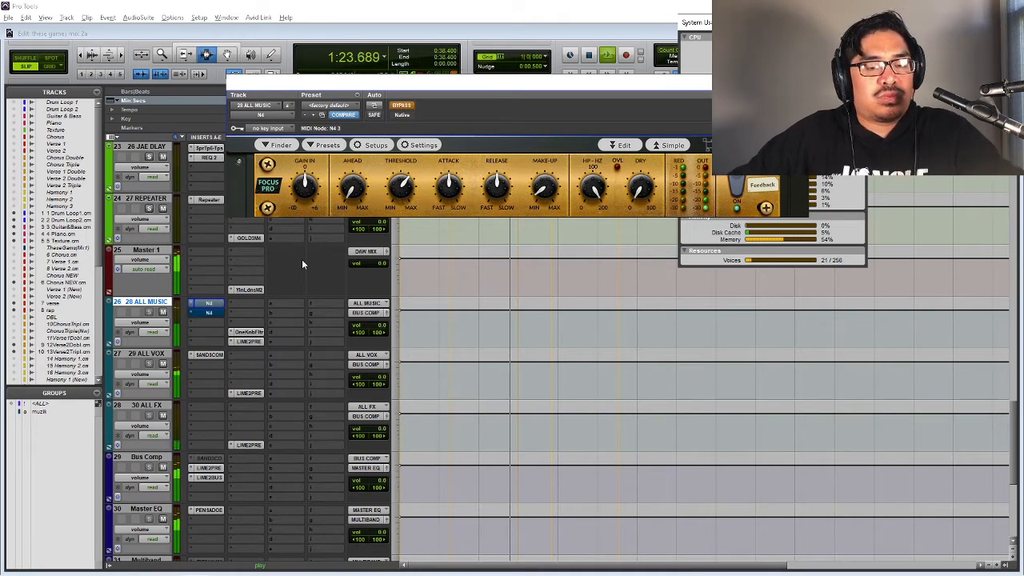
key(space)
key(space)
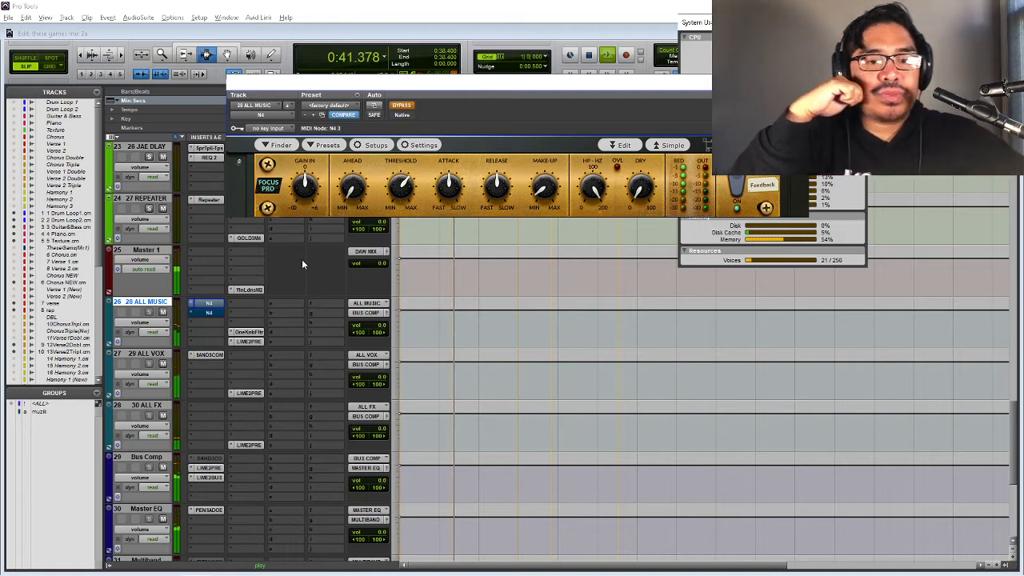
key(space)
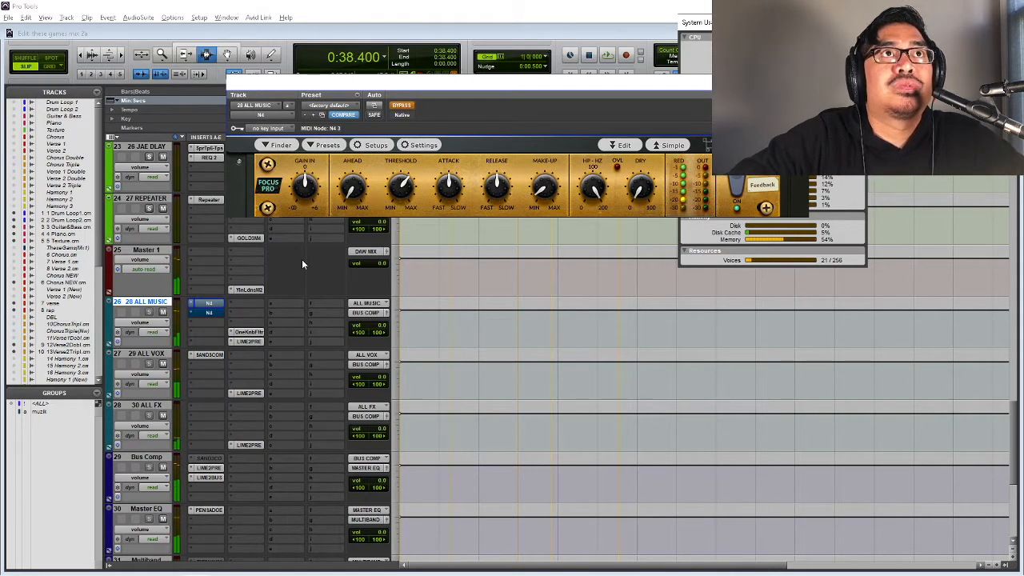
key(shift+2)
key(space)
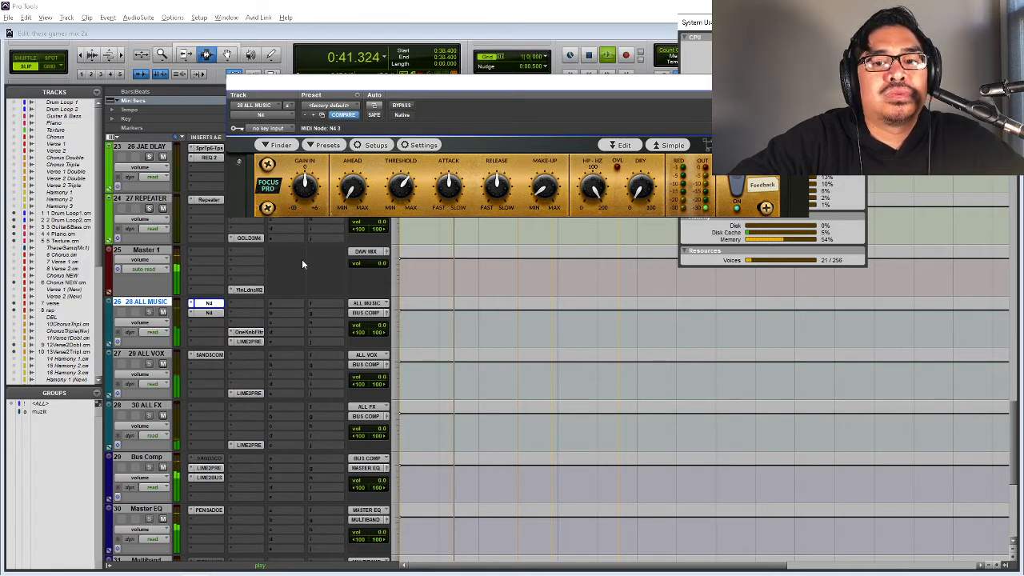
key(shift+2)
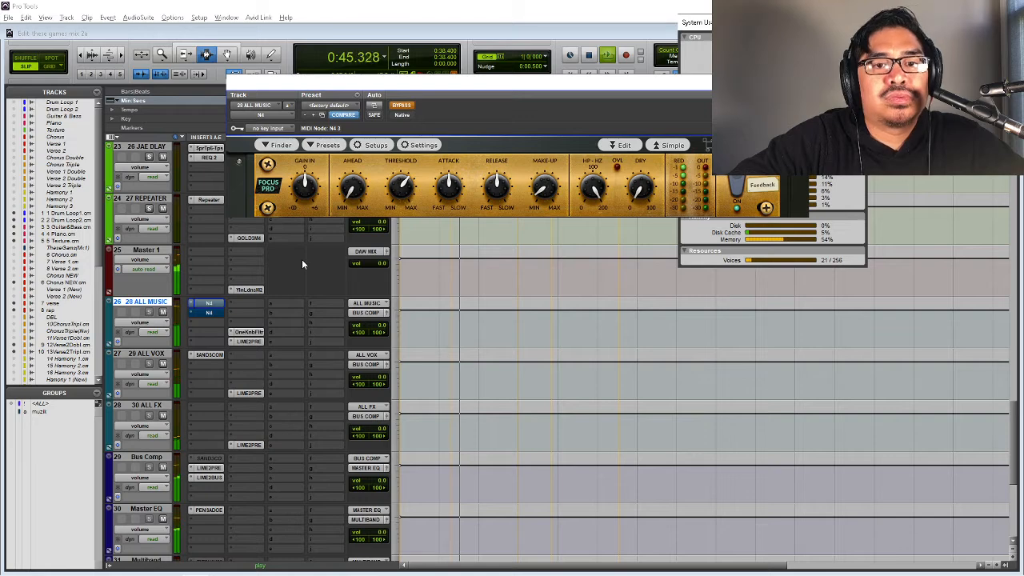
key(shift+2)
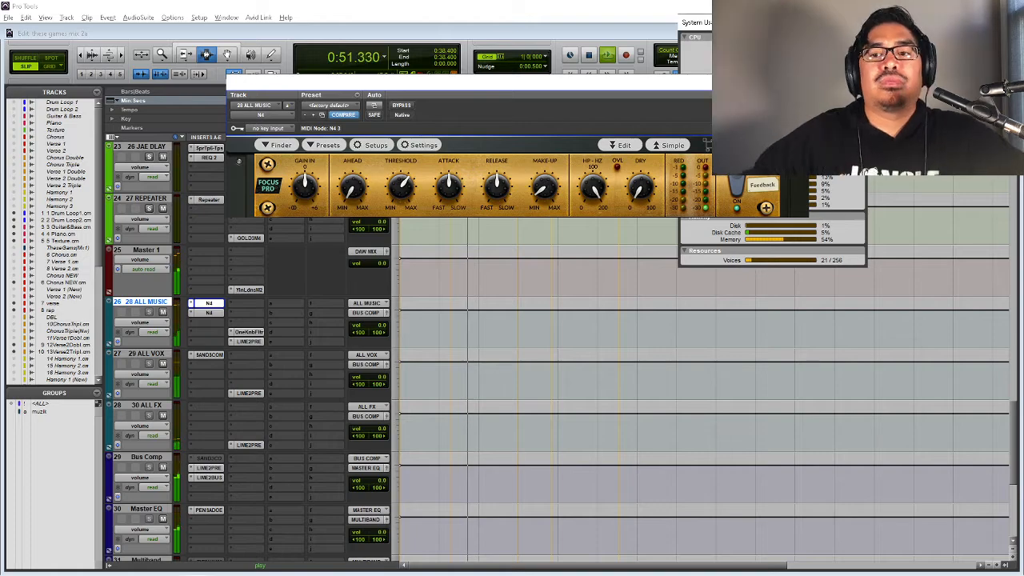
key(ctrl+w)
scroll(609, 238, up, 15)
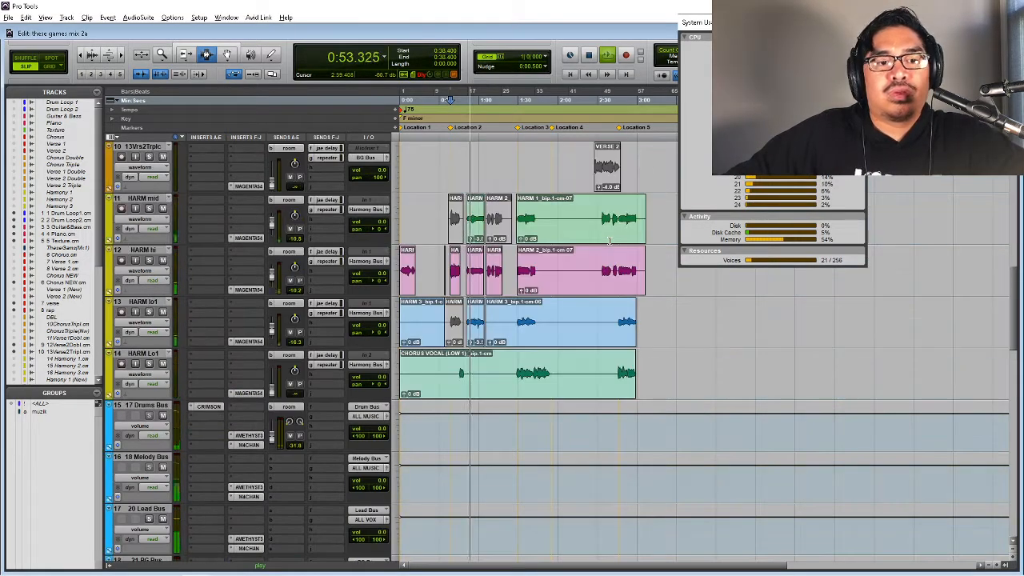
scroll(609, 239, down, 15)
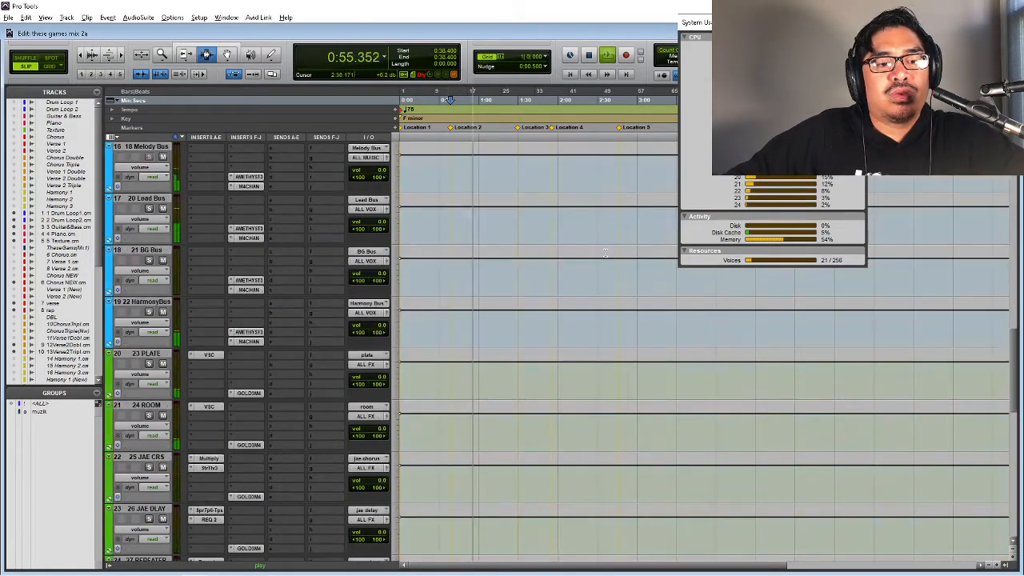
scroll(603, 260, down, 1)
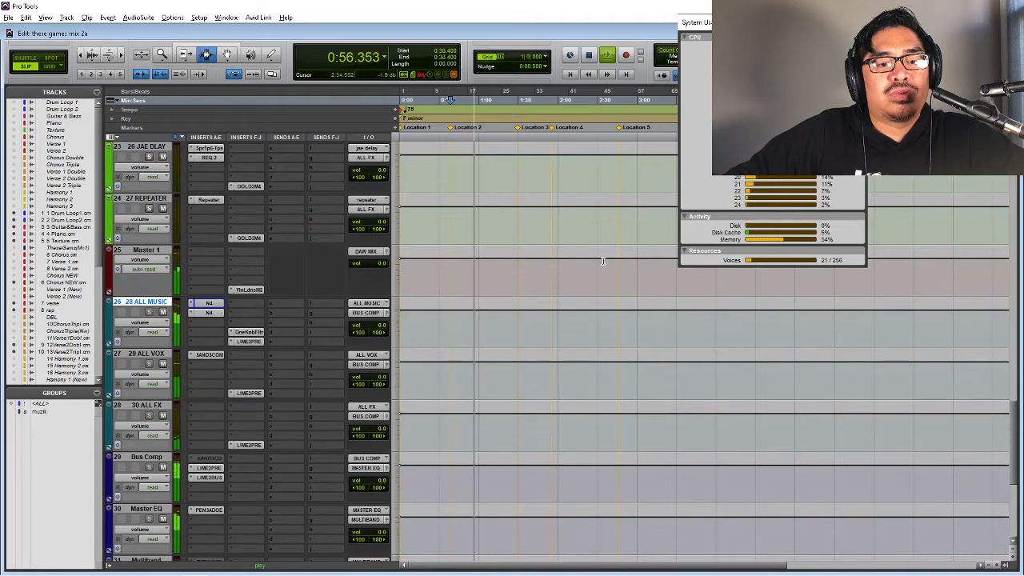
- Blend dry signal into the Focus Pro compressor on ALL MUSIC, checking it against bypass and settling DRY just below its midpoint
click(212, 312)
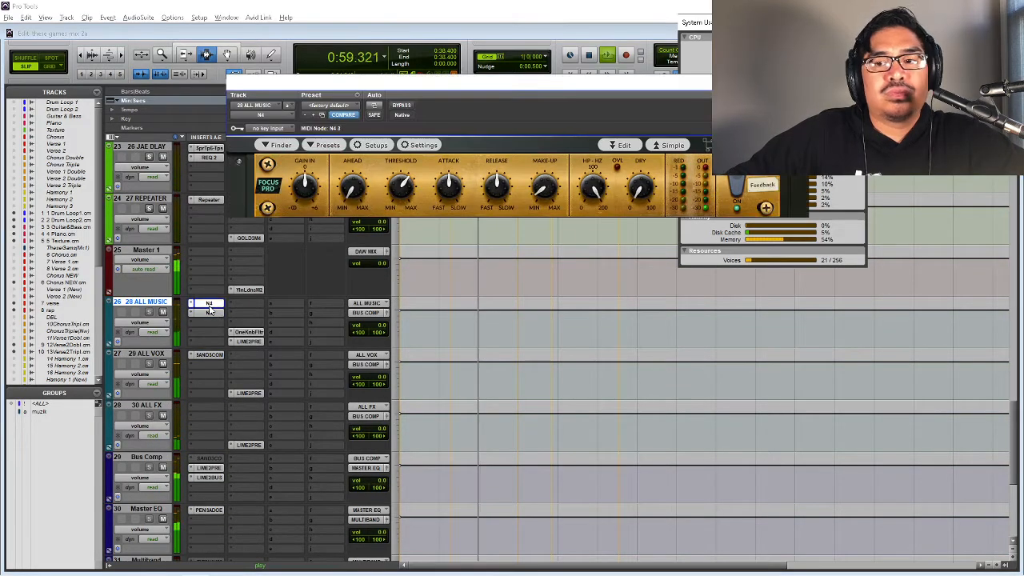
key(space)
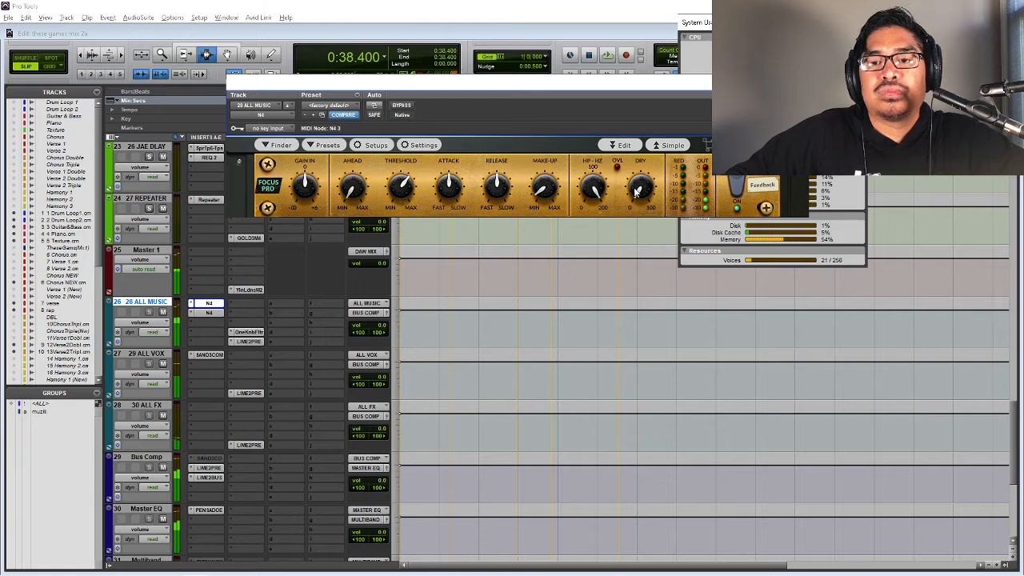
drag(643, 186, 642, 195)
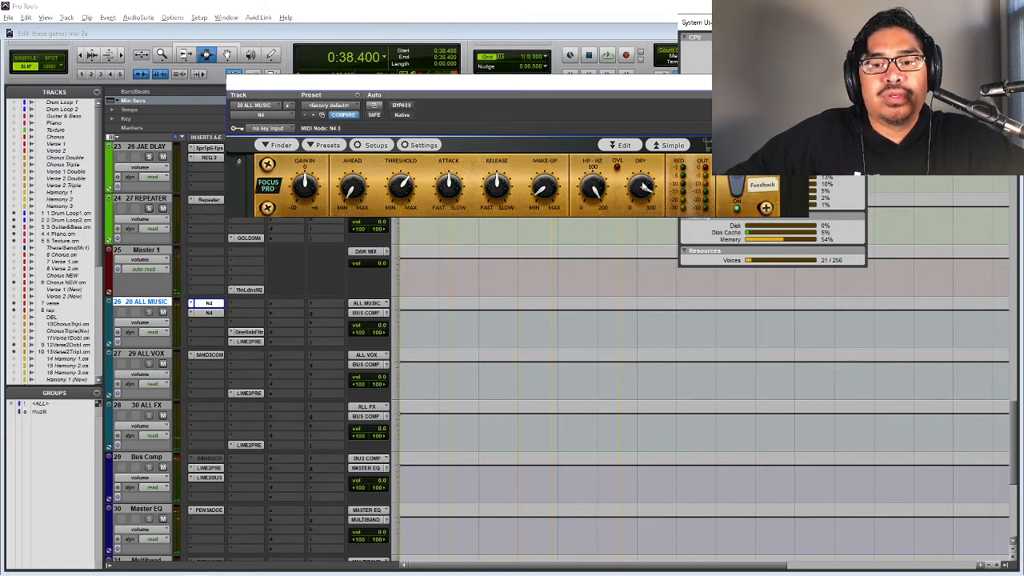
key(space)
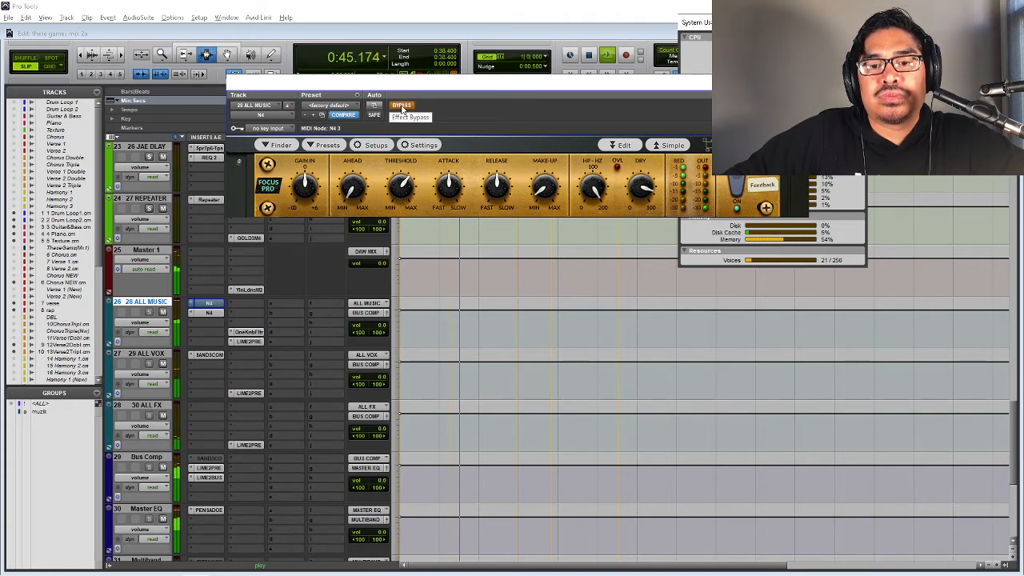
click(402, 106)
drag(649, 194, 627, 200)
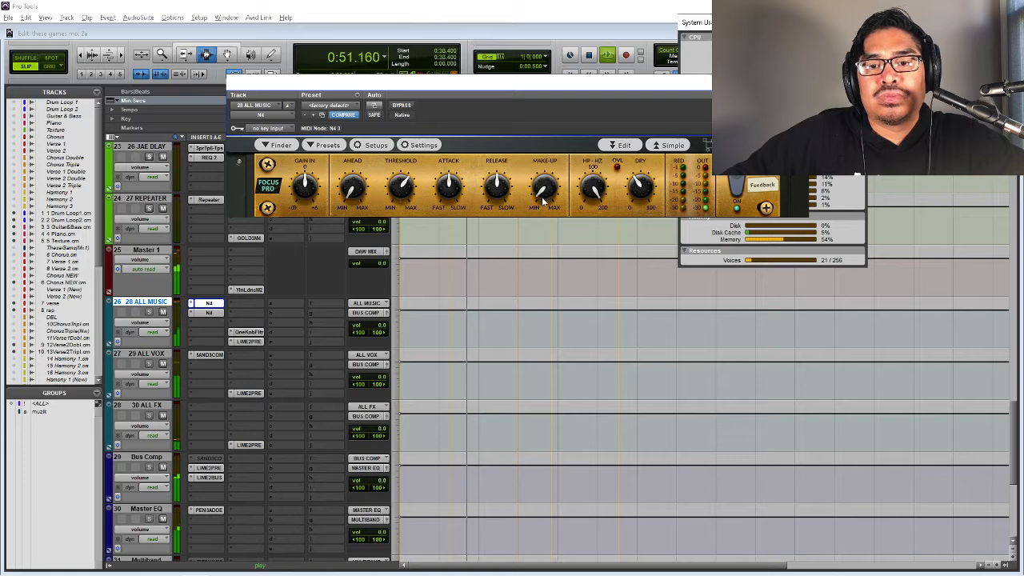
- Compare the Focus Pro compressor bypassed and engaged, leave it engaged, check the pre-amp insert, and close its window
click(403, 107)
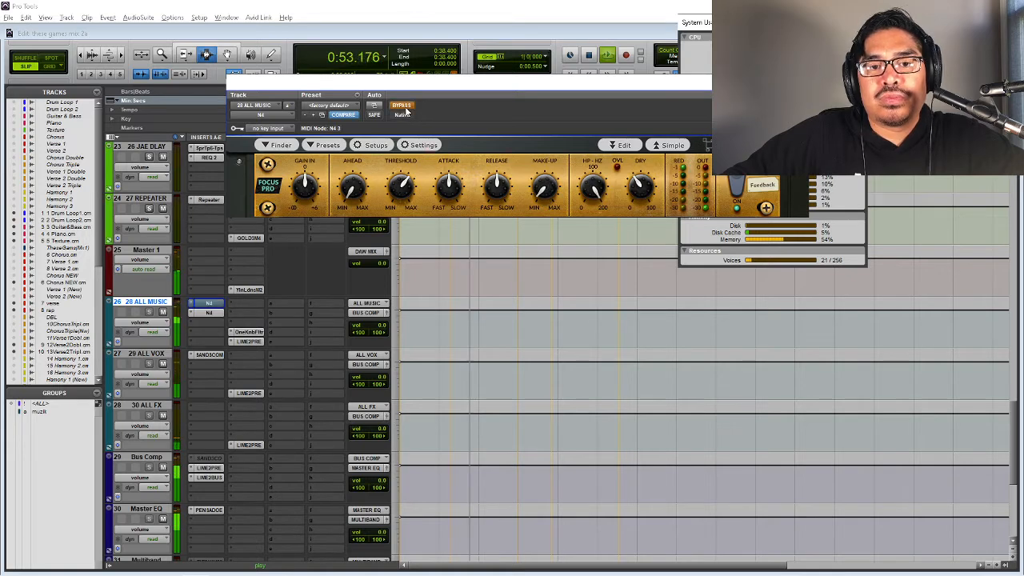
click(405, 109)
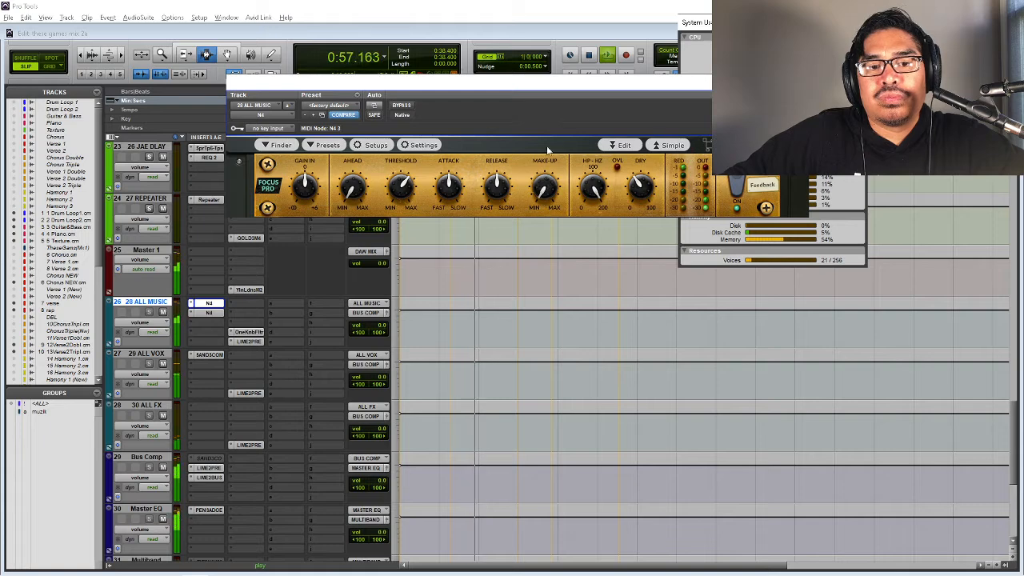
click(403, 109)
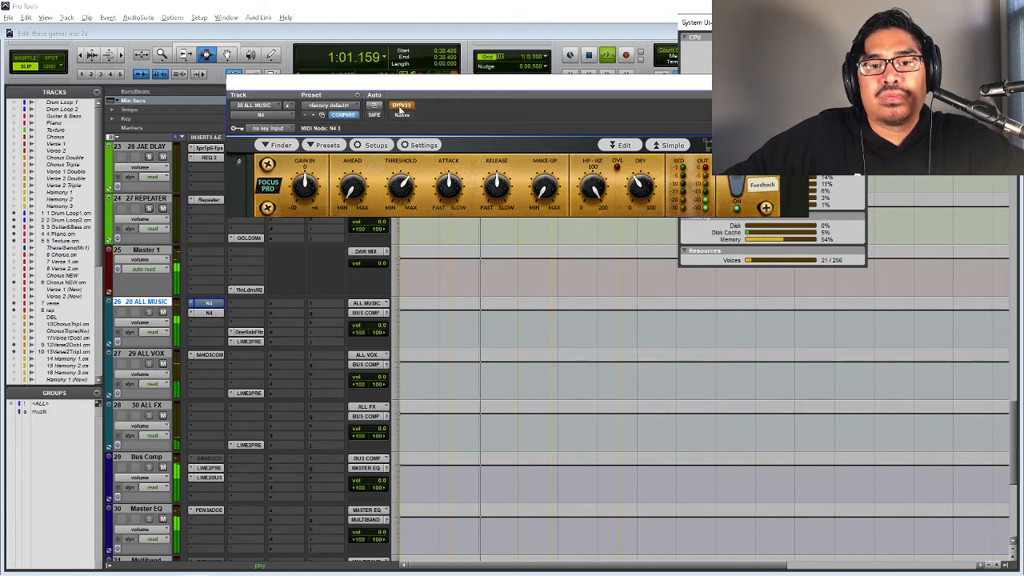
click(402, 109)
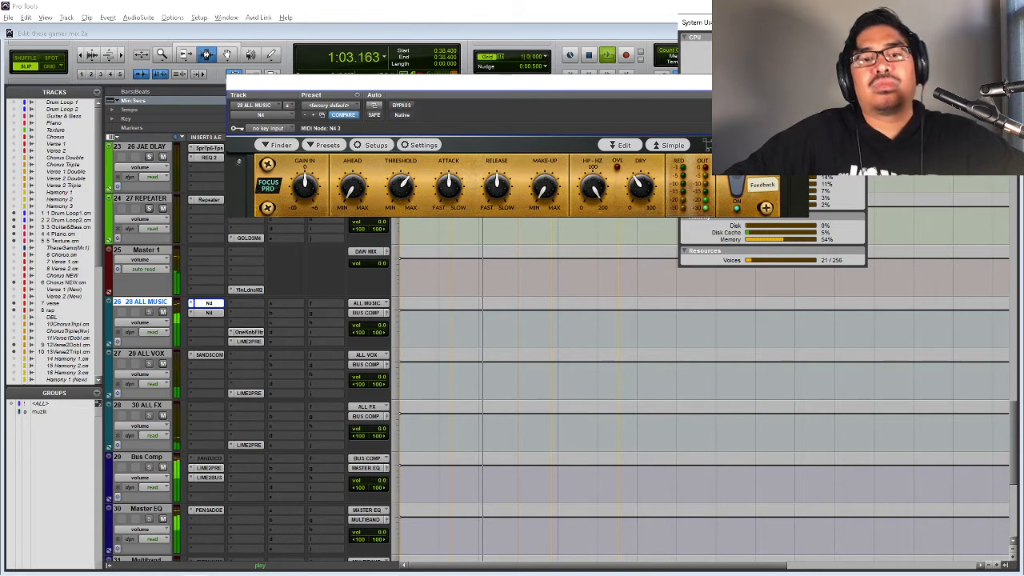
click(214, 303)
click(220, 313)
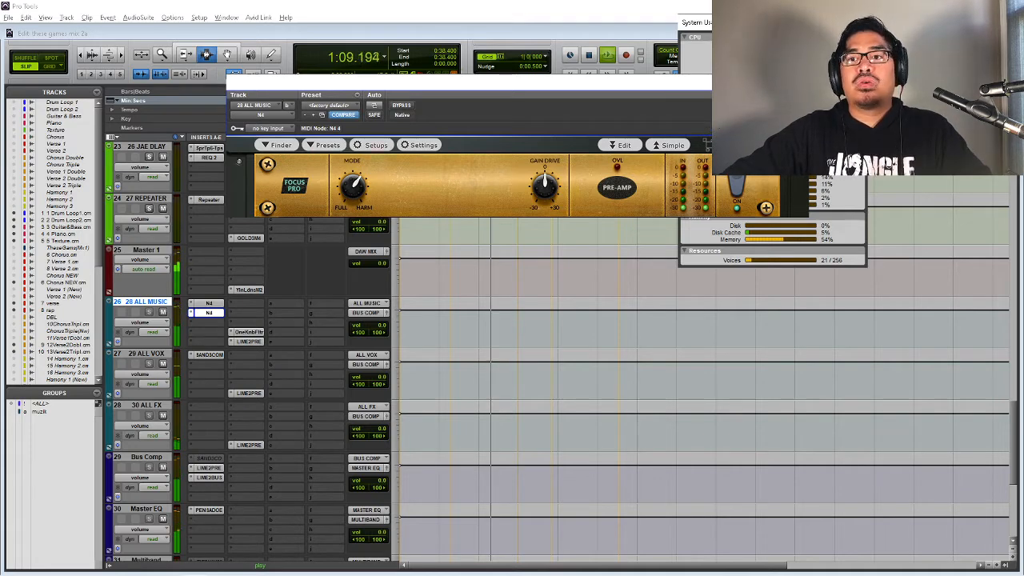
click(797, 83)
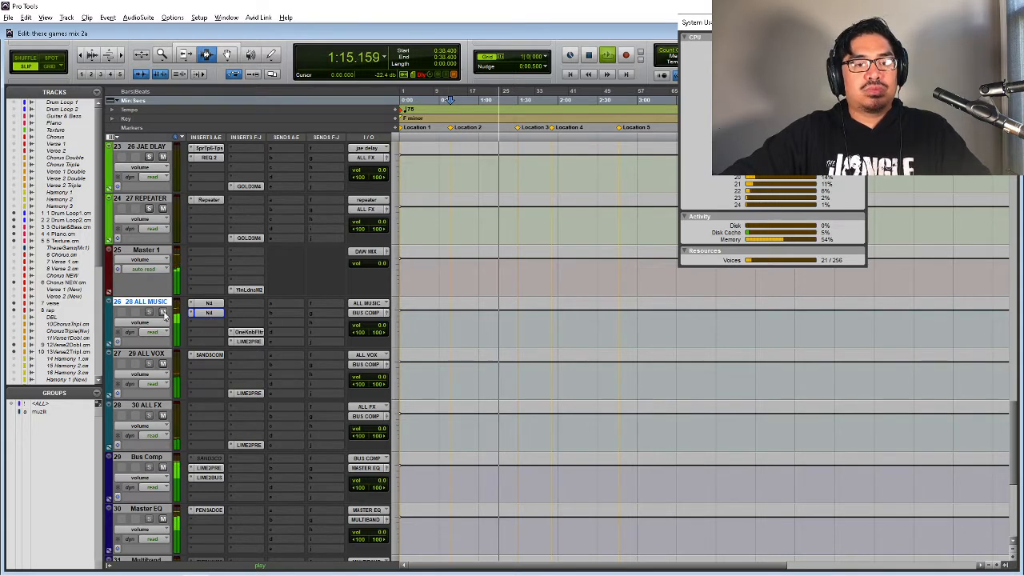
- Replay the section with both N4 inserts on ALL MUSIC bypassed, re-engage them, and stop playback
key(shift+2)
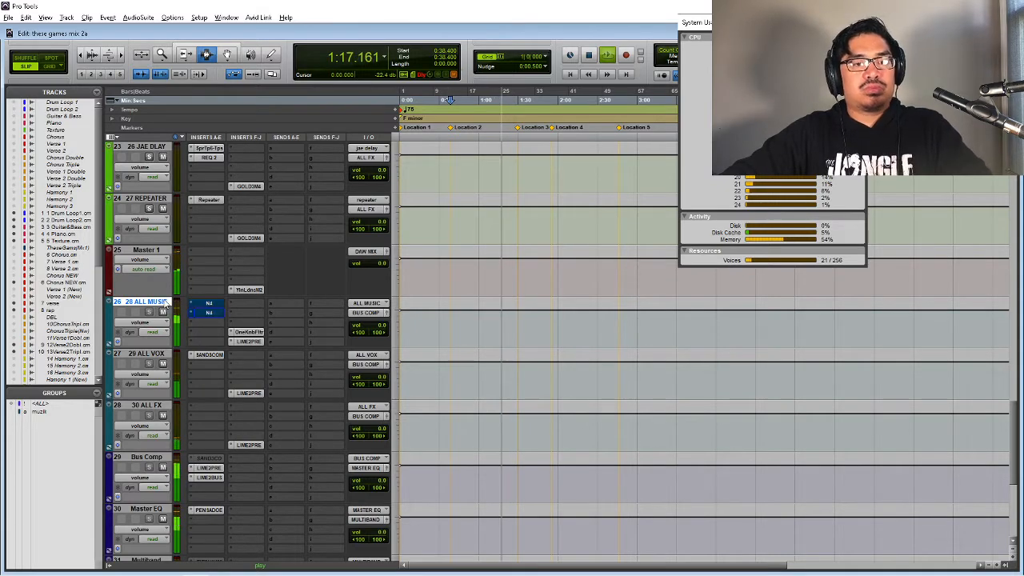
key(space)
key(space)
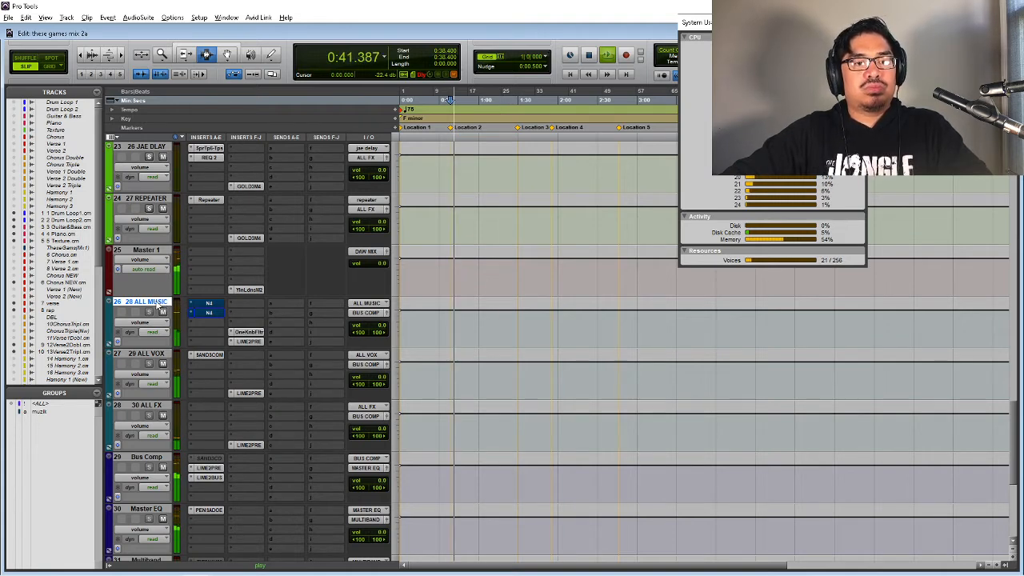
key(shift+2)
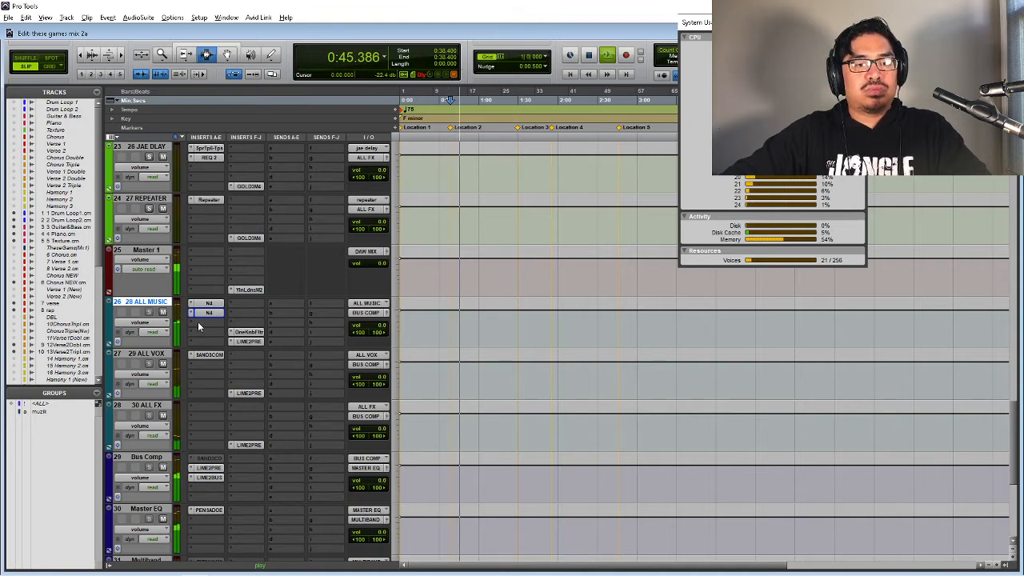
key(space)
- Insert the stereo multichannel CREAM2COMP compressor in the first insert slot of the ALL FX bus
click(211, 408)
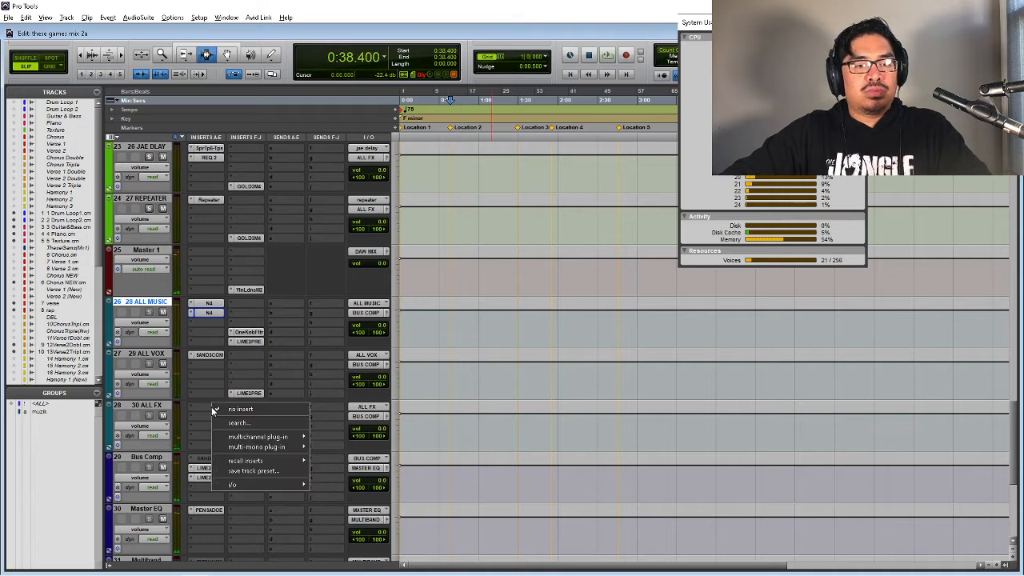
click(245, 421)
click(197, 405)
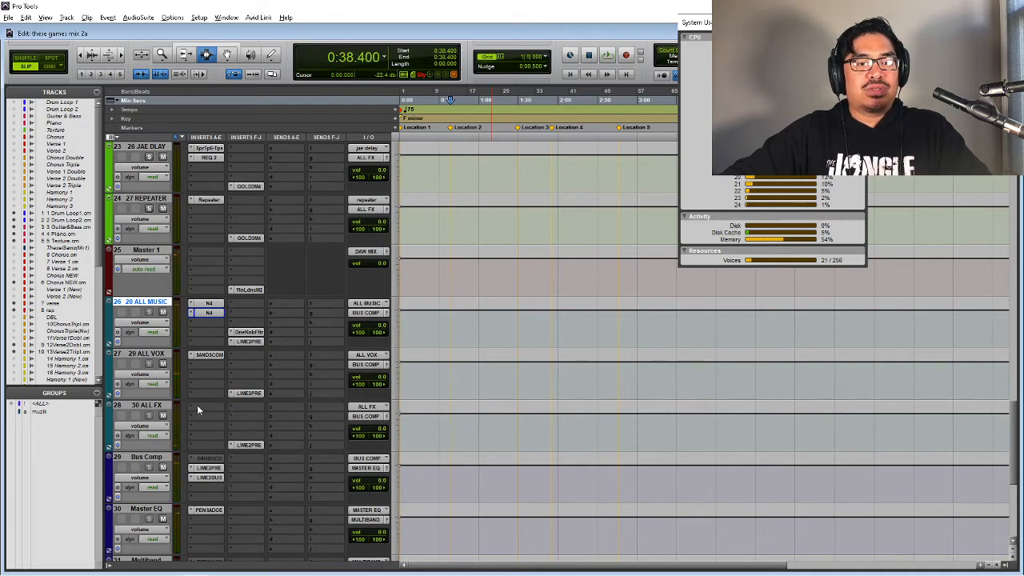
click(197, 404)
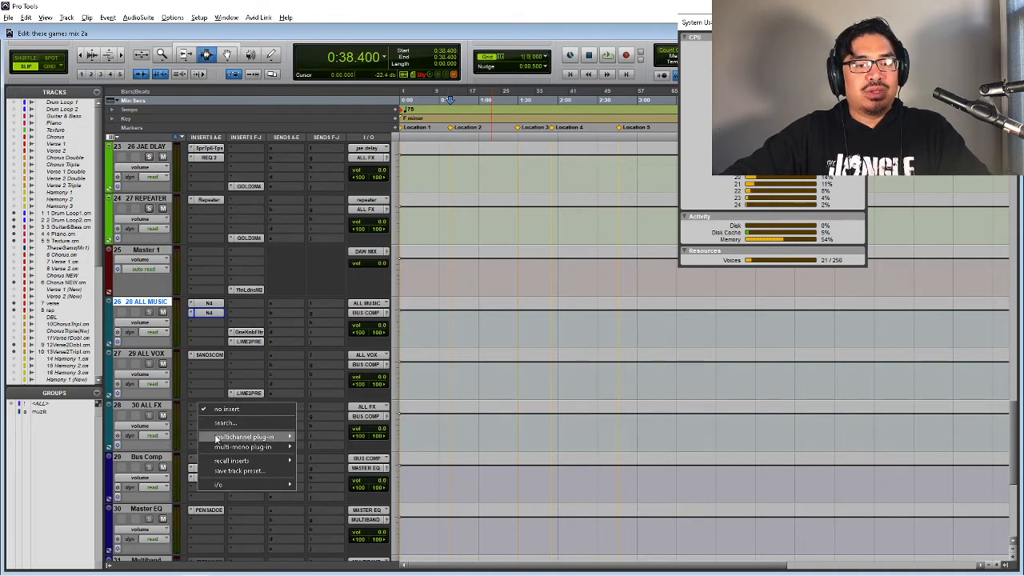
mouse_move(216, 439)
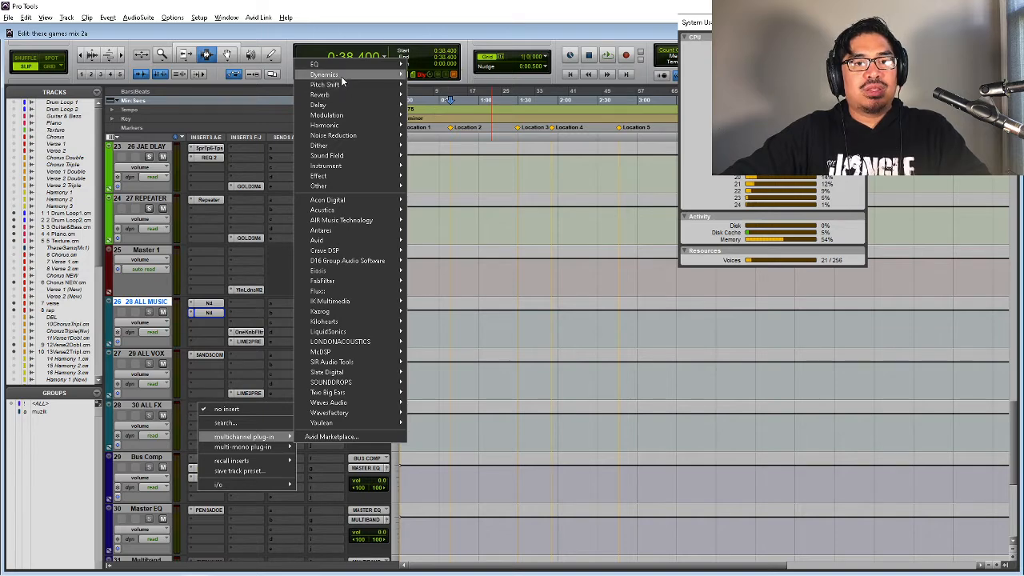
mouse_move(341, 76)
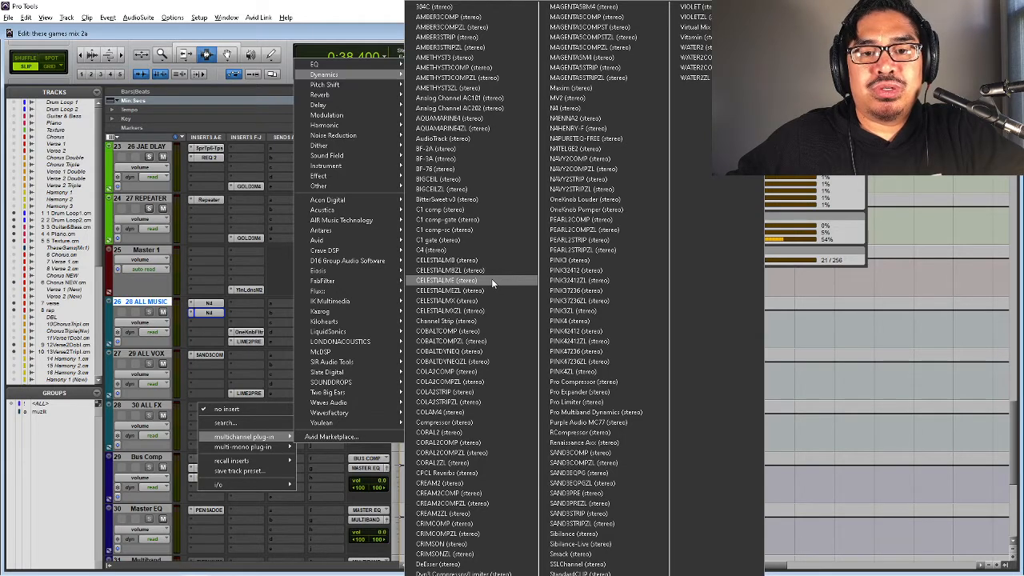
click(480, 493)
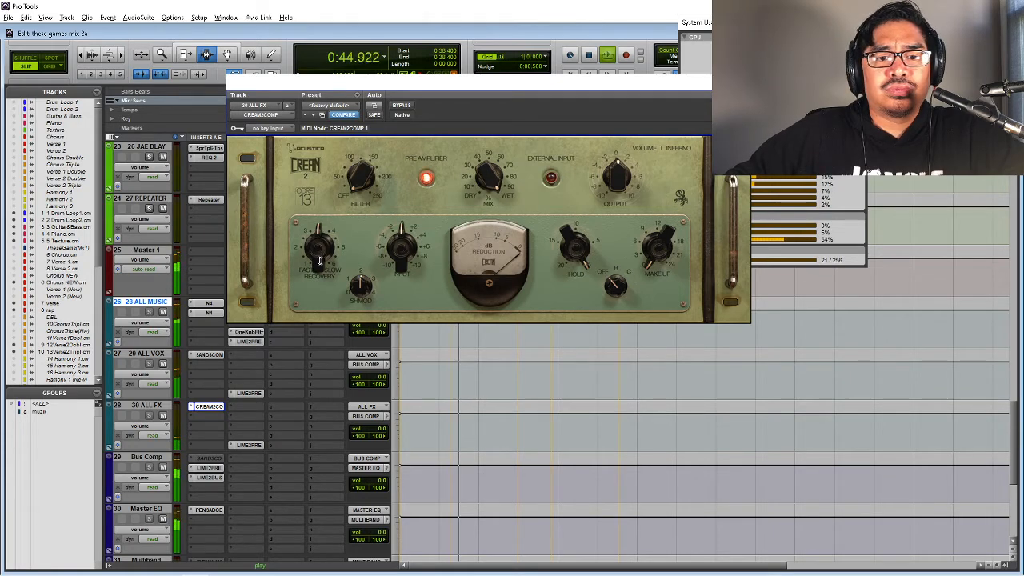
- Set CREAM2COMP's recovery to its fastest, hold to 20 and mode to B, and raise the make-up gain during playback
drag(319, 260, 299, 350)
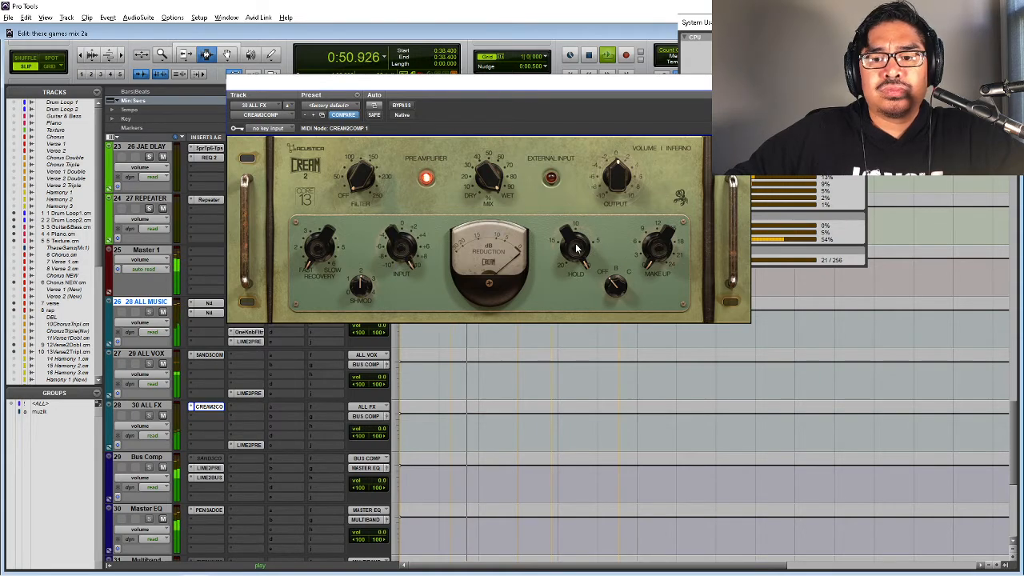
mouse_move(592, 259)
mouse_down()
mouse_move(566, 277)
mouse_move(587, 247)
mouse_up()
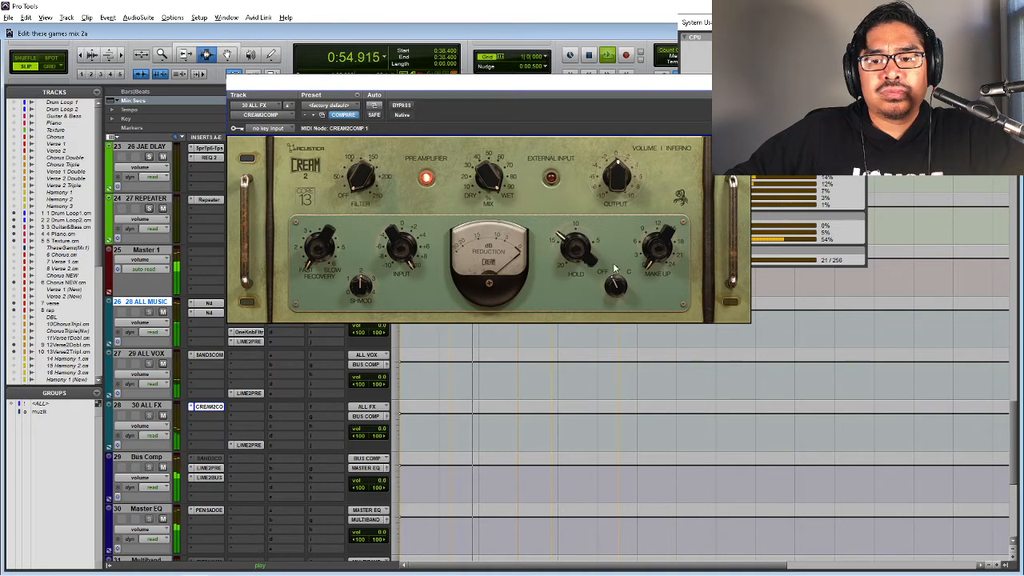
drag(583, 258, 582, 258)
drag(658, 243, 650, 246)
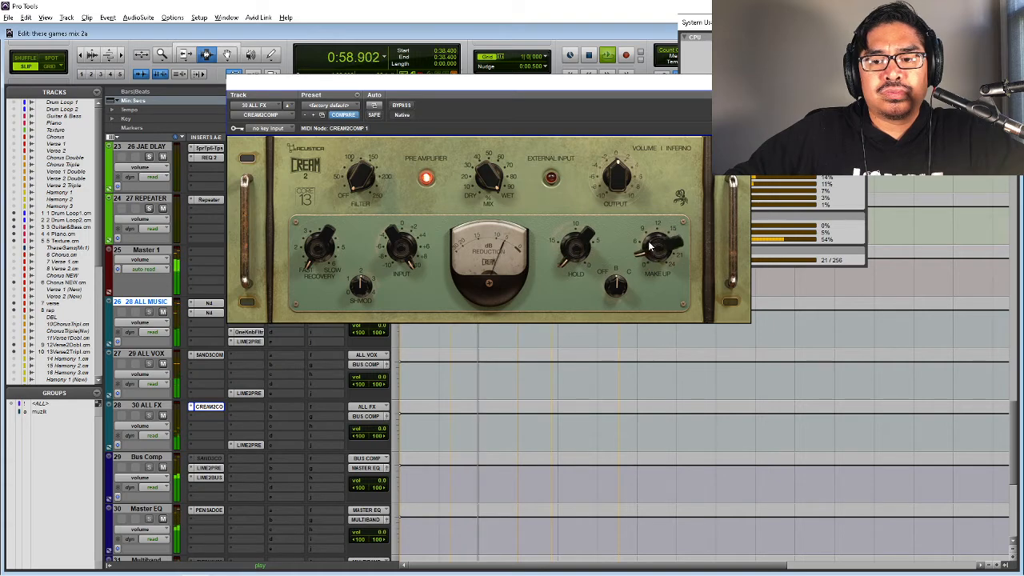
- With ALL MUSIC and ALL VOX muted, turn CREAM2COMP's make-up gain back to minimum and compare it bypassed and engaged
click(163, 363)
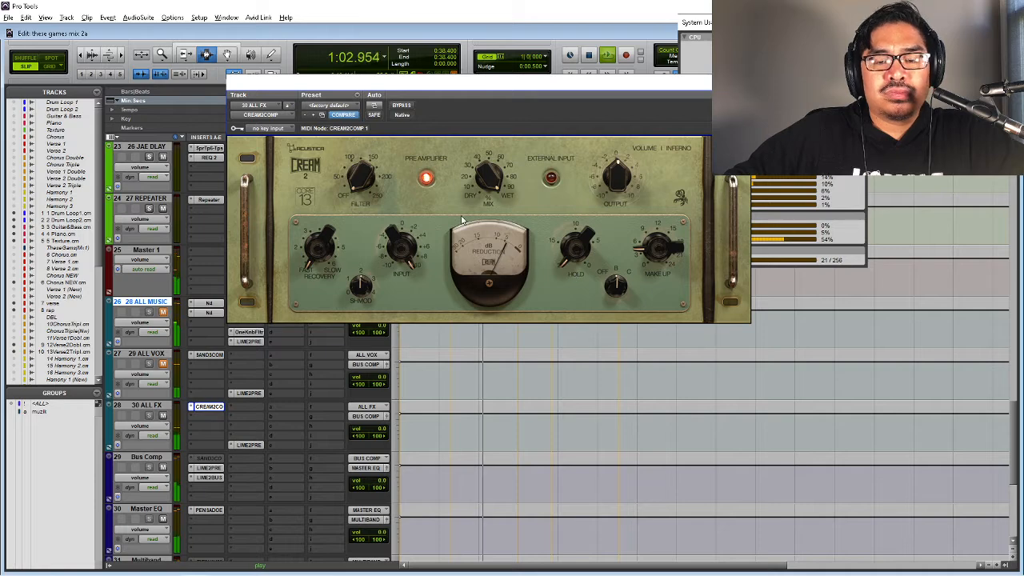
click(402, 106)
click(402, 106)
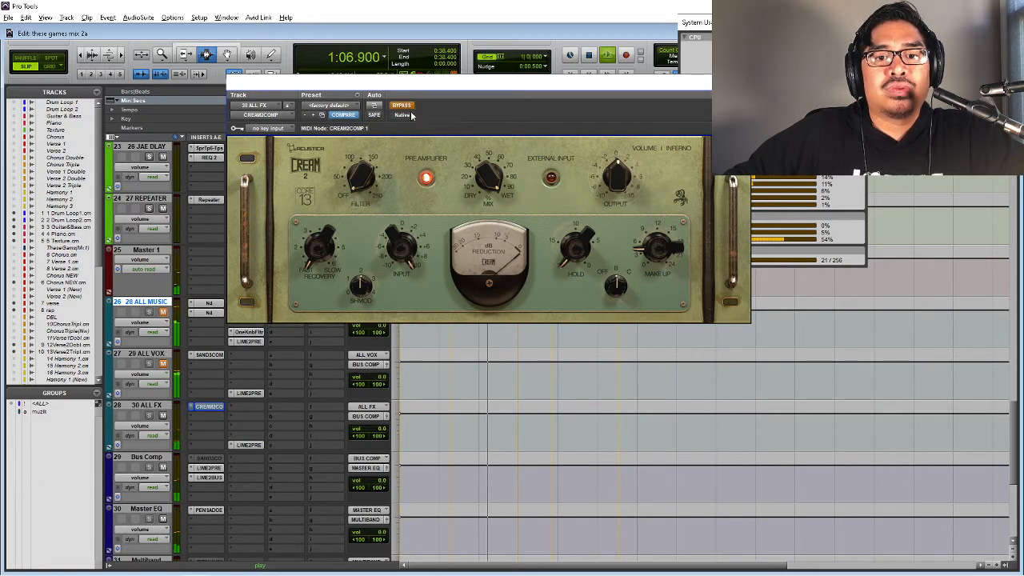
drag(639, 248, 654, 261)
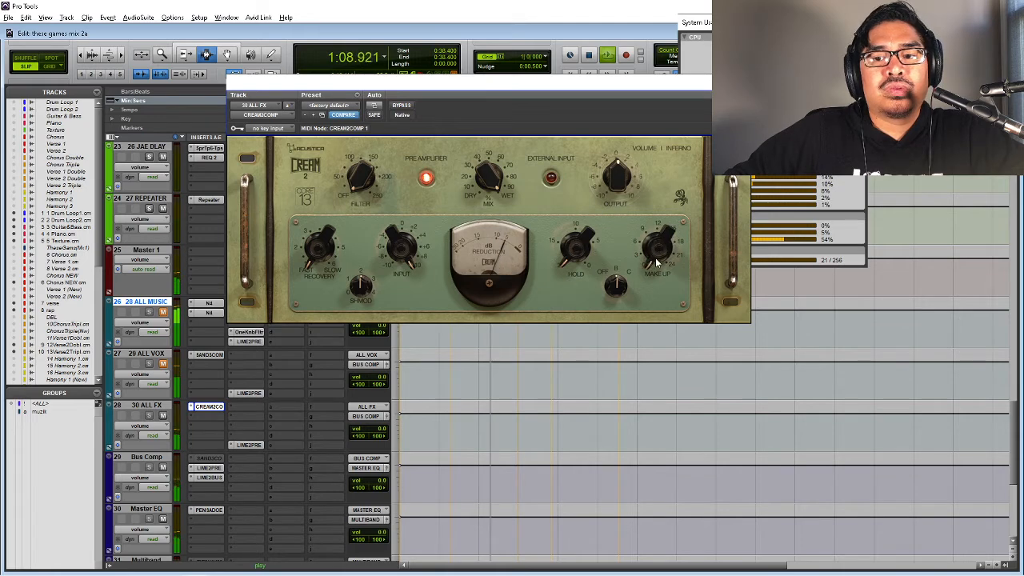
click(402, 106)
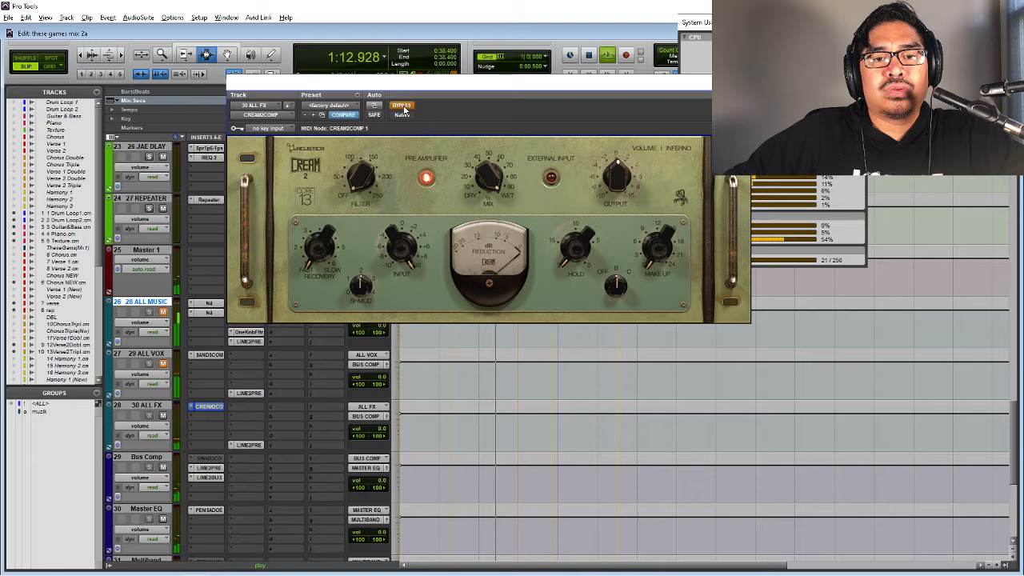
click(403, 107)
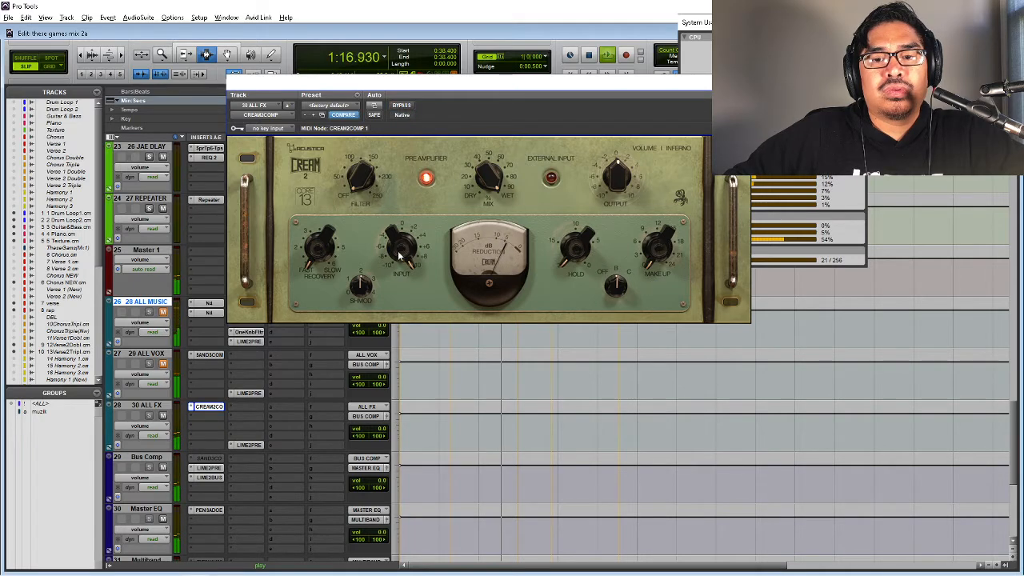
- Replay the section with CREAM2COMP's input raised to about +6 and its output lowered slightly, comparing it with bypass
key(space)
key(space)
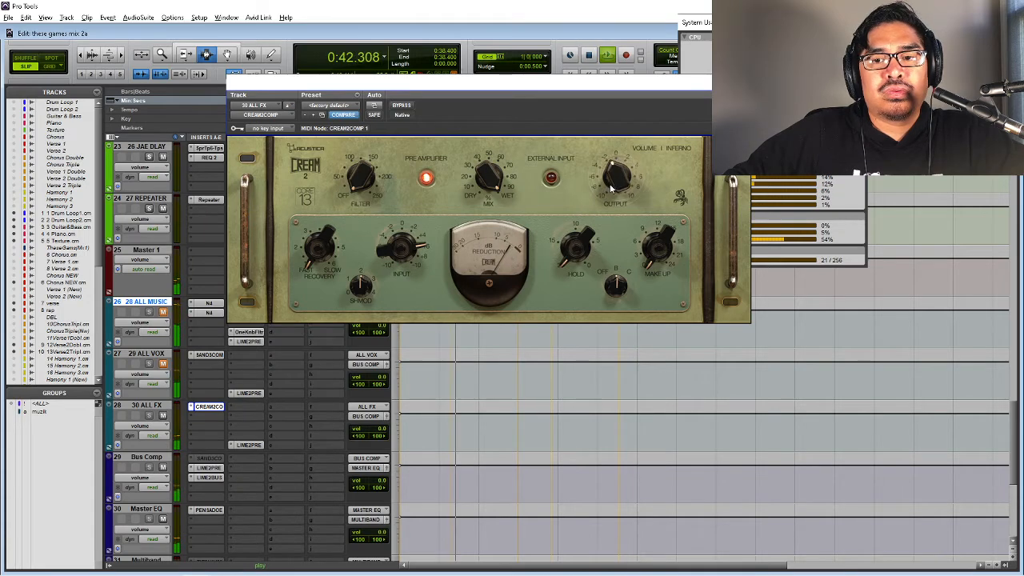
click(401, 106)
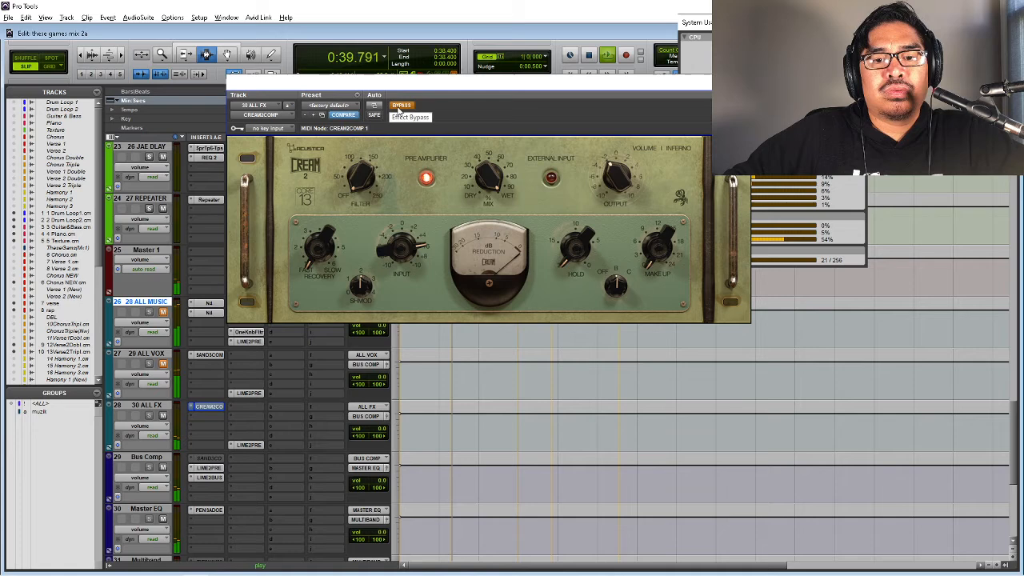
click(400, 107)
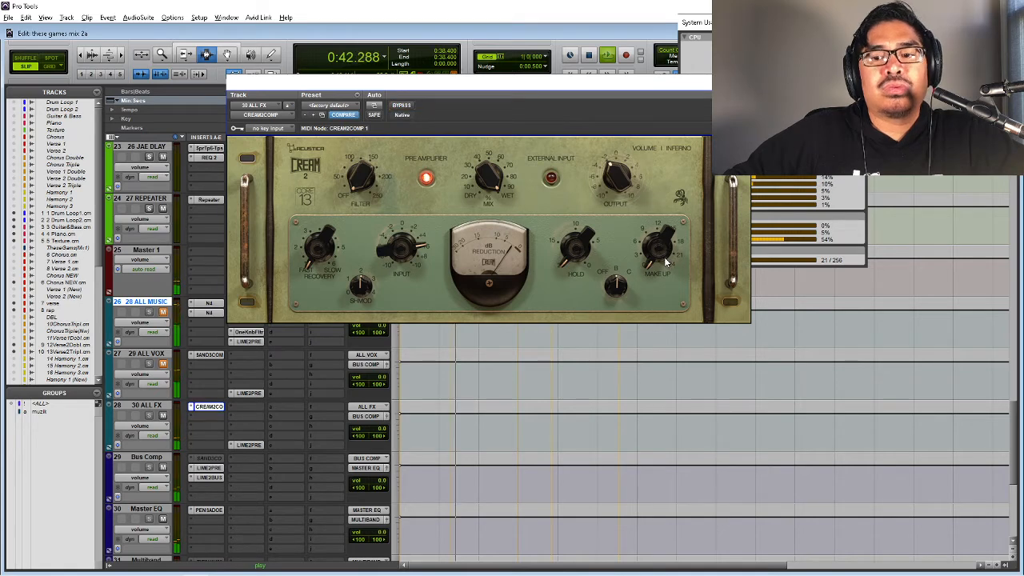
- Raise CREAM2COMP's make-up gain slightly and set its mix just above 50 percent while replaying the section
drag(660, 263, 660, 252)
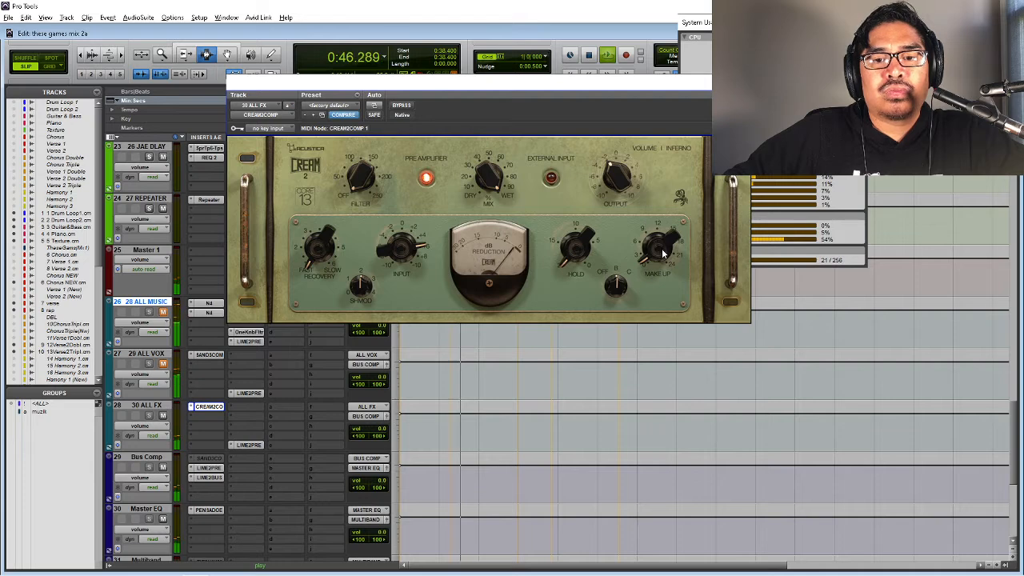
key(space)
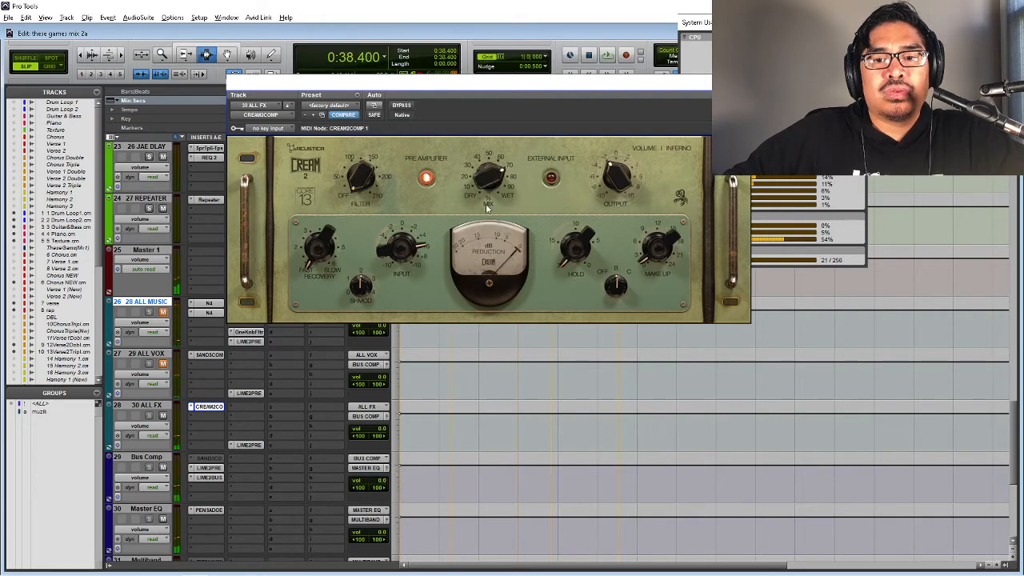
key(space)
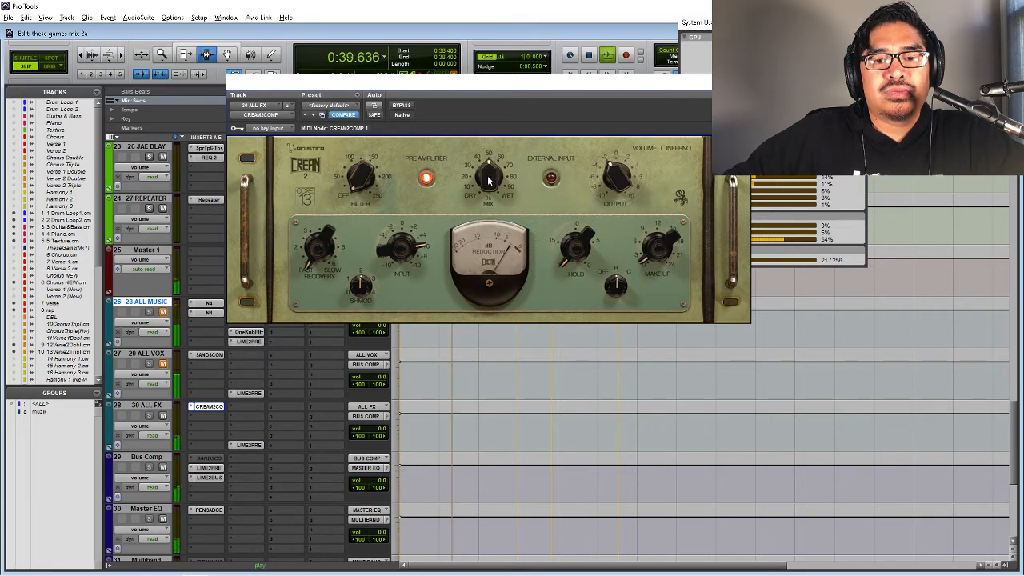
drag(489, 180, 495, 180)
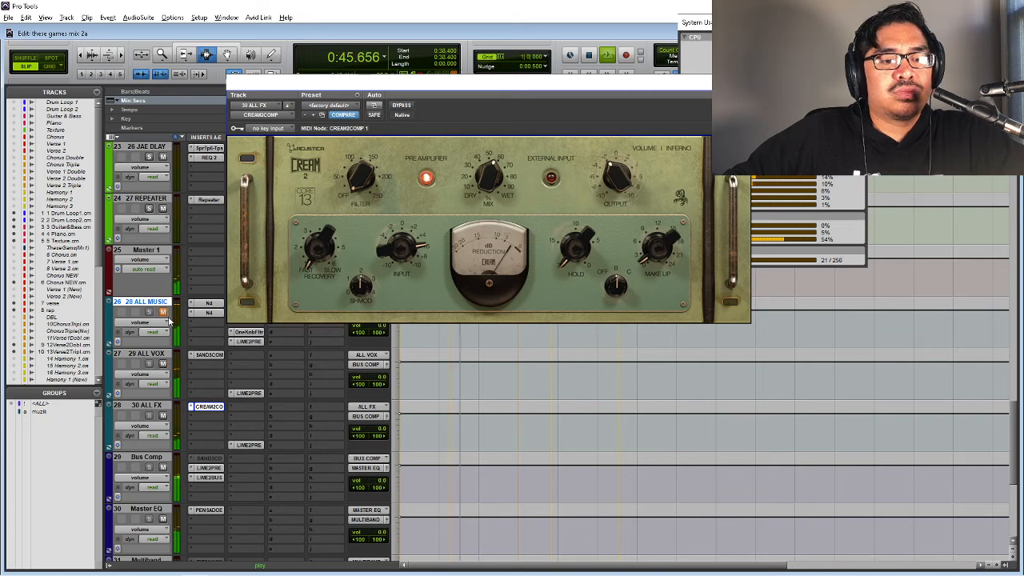
- With ALL MUSIC, ALL VOX and ALL FX selected, replay the section comparing their bus plugins bypassed and engaged
click(740, 82)
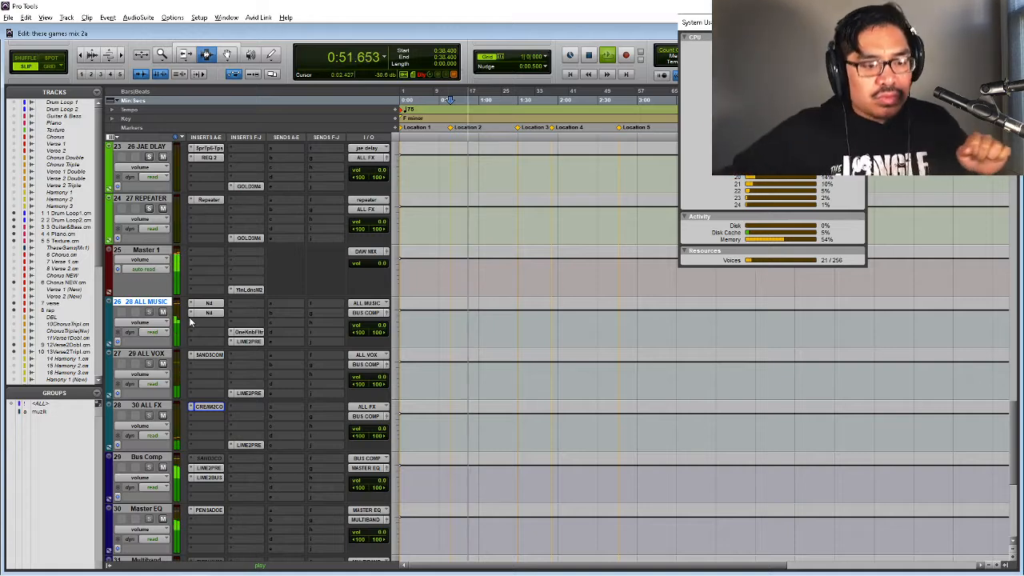
click(136, 356)
click(138, 406)
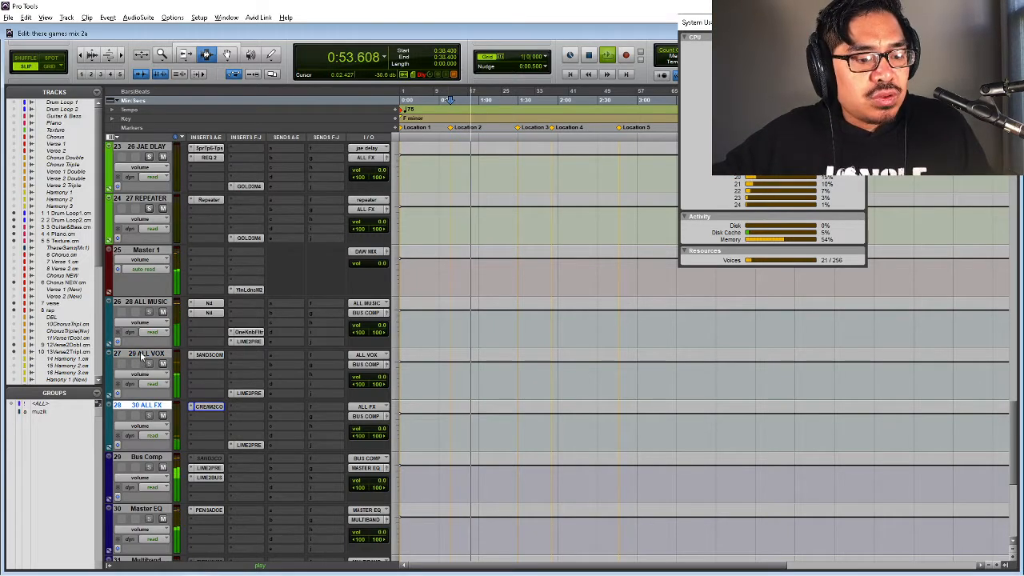
shift+click(142, 354)
shift+click(139, 303)
key(space)
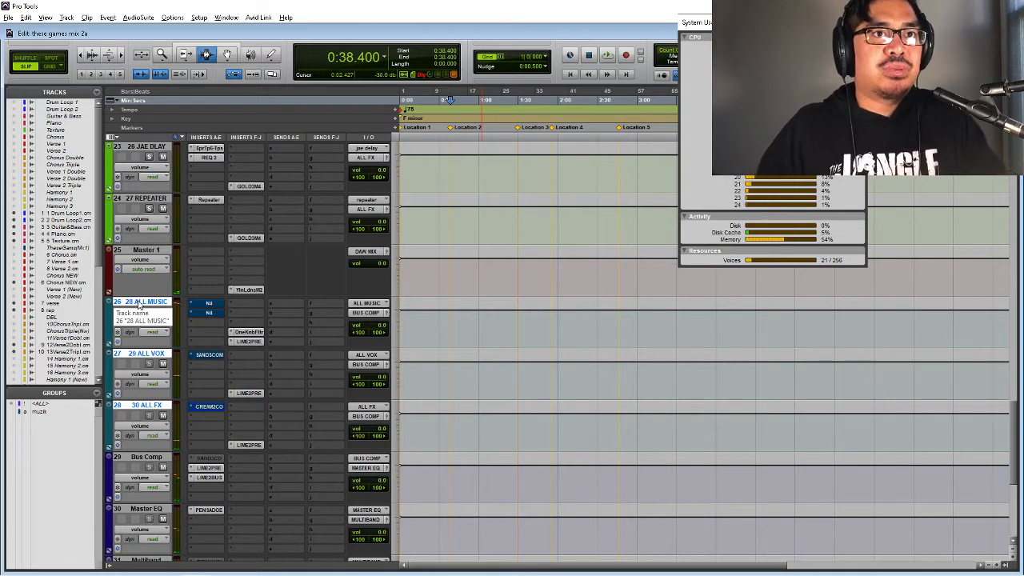
key(space)
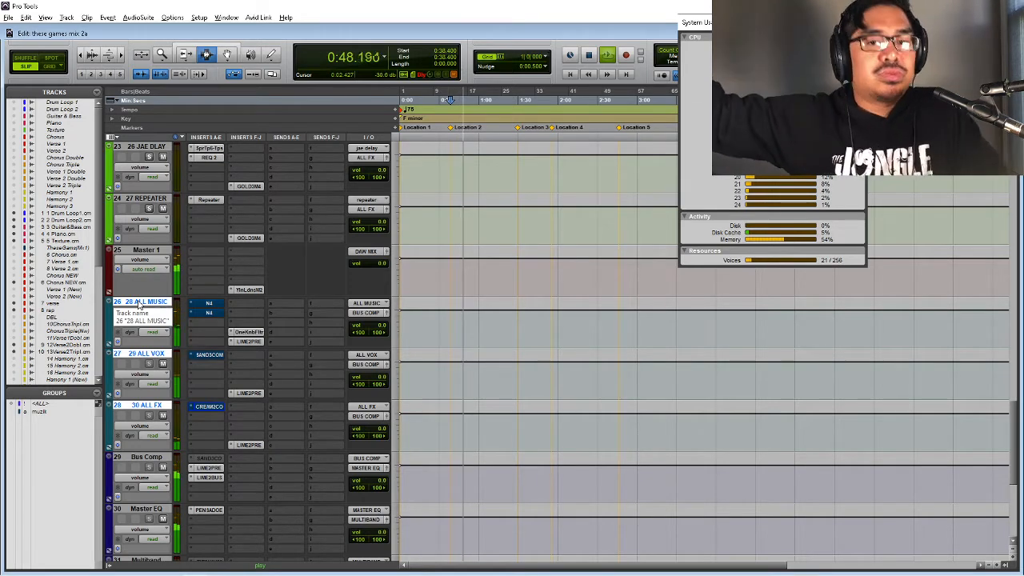
key(space)
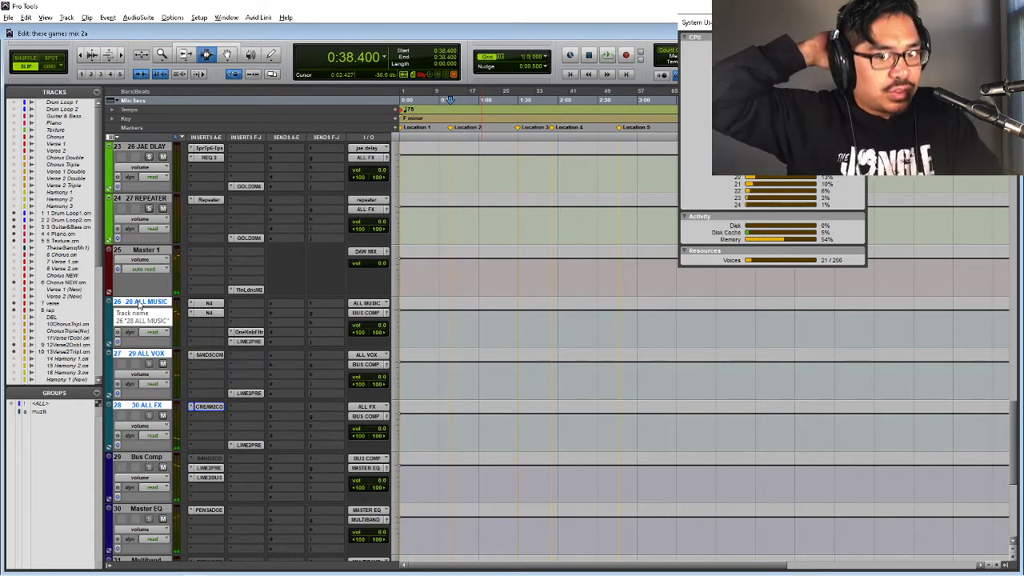
key(space)
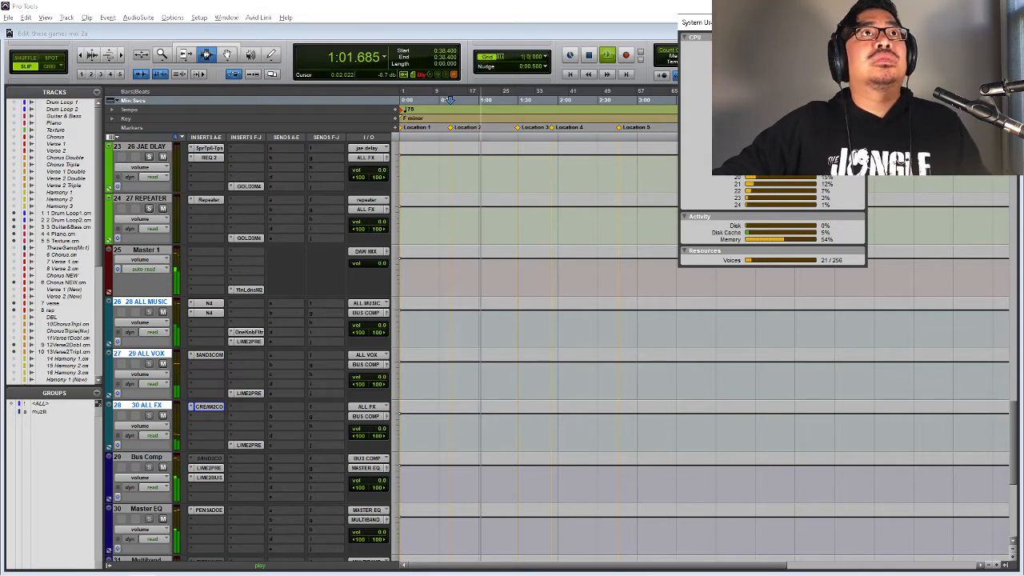
- Replay the section from 0:38.400 while checking the channel levels in the M4 mixer rack and looking over the source tracks
key(space)
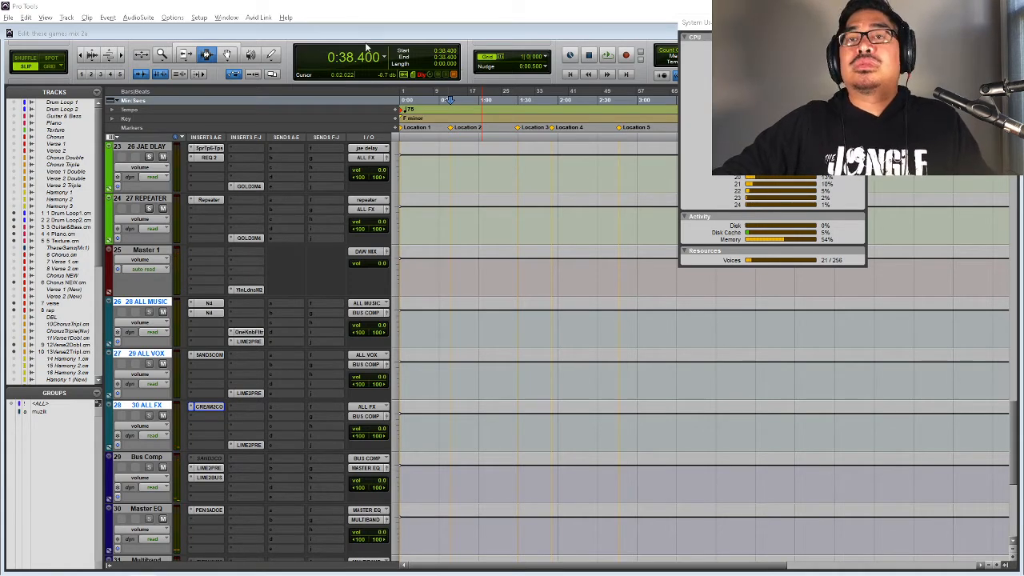
click(476, 75)
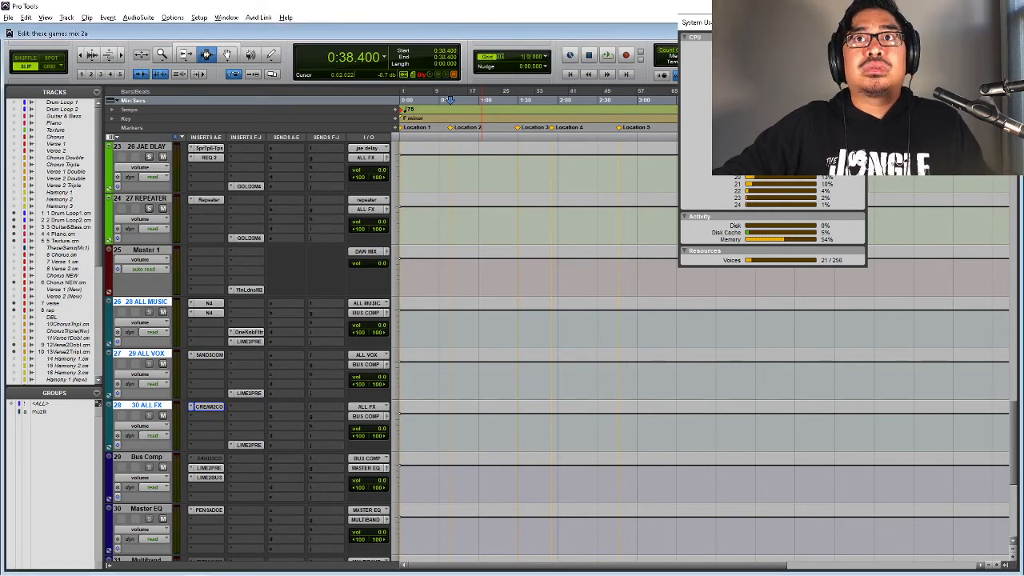
key(space)
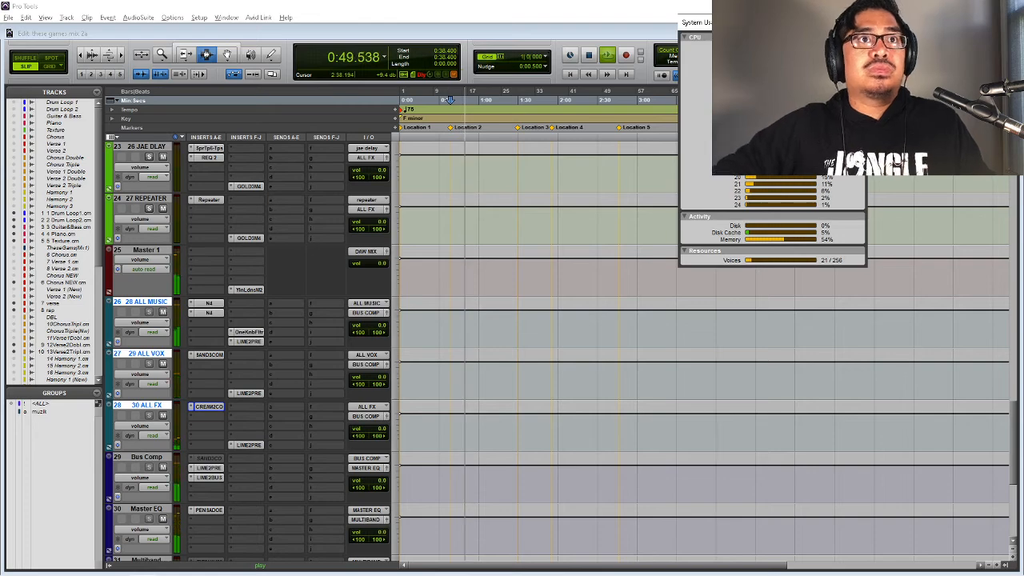
key(alt+Tab)
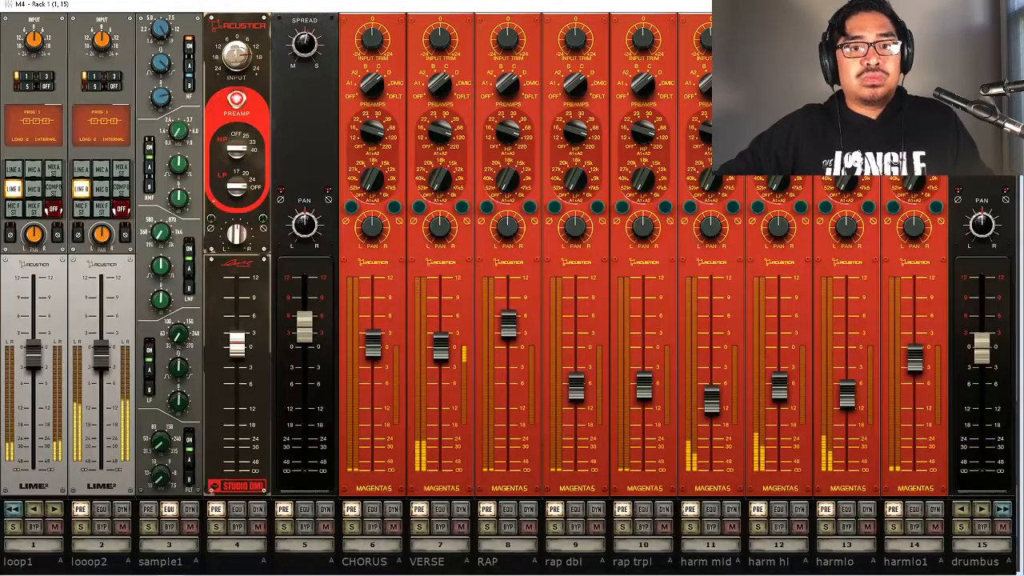
key(alt+Tab)
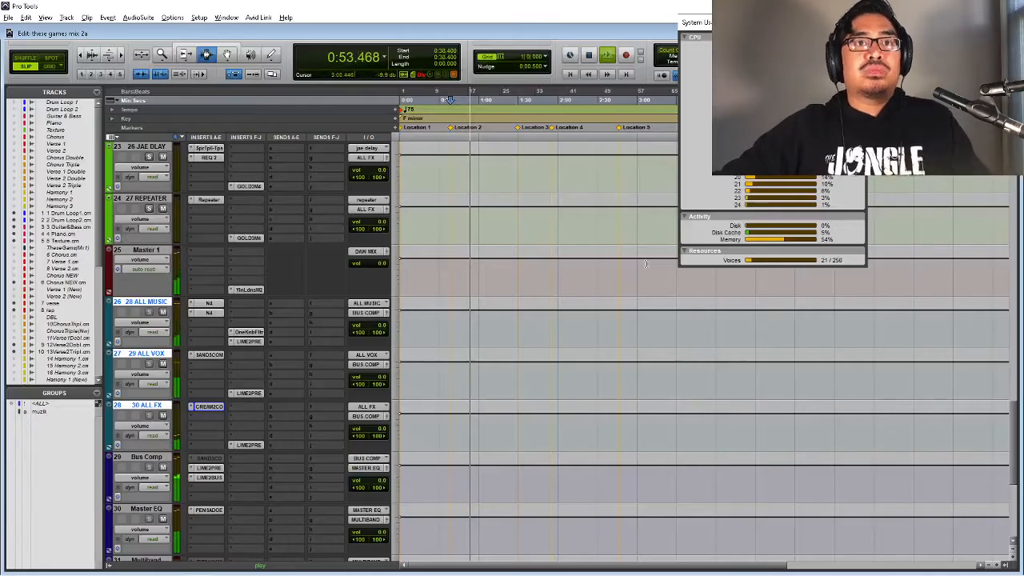
scroll(547, 271, up, 13)
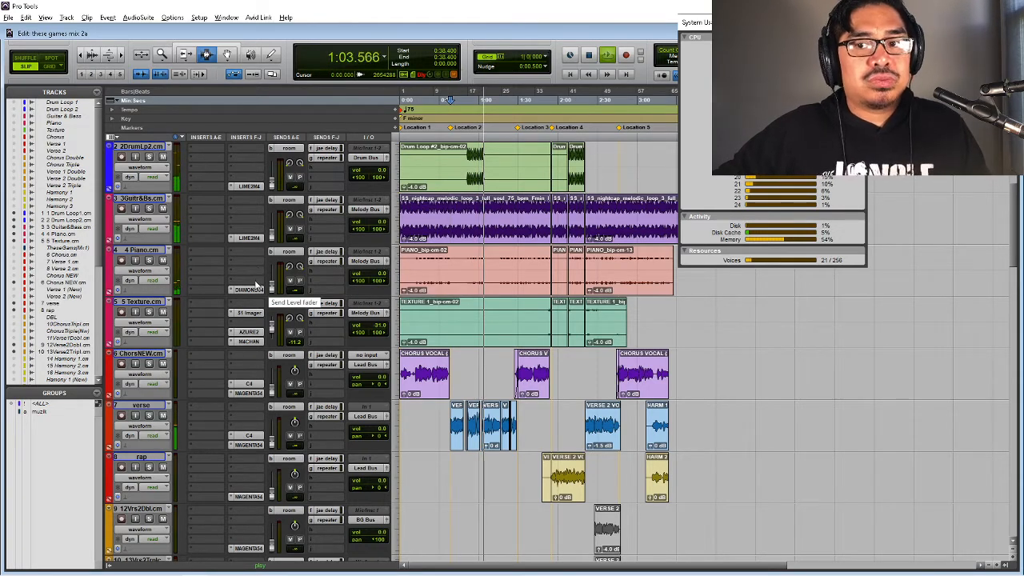
key(space)
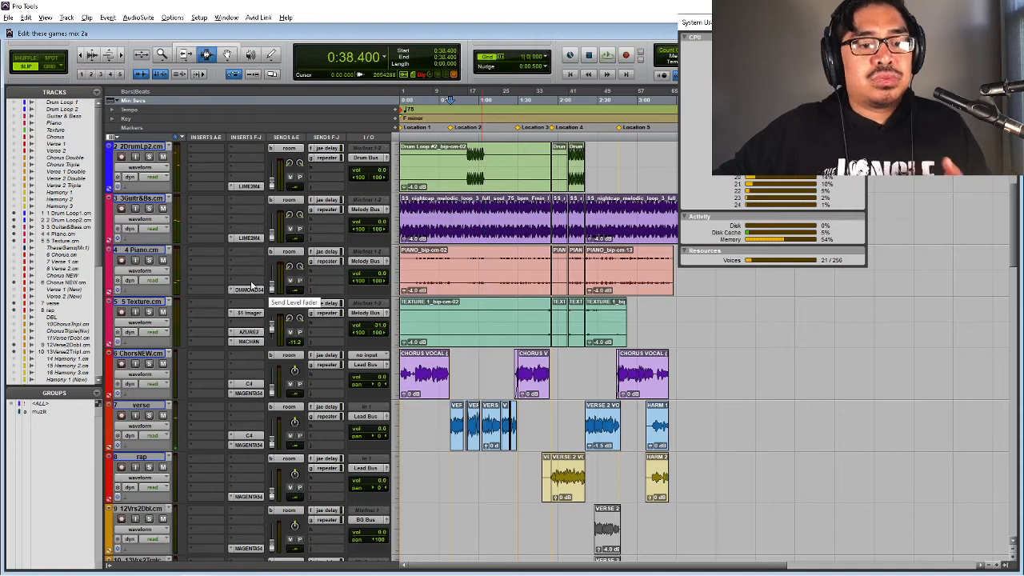
- Insert the stereo N4TELGE2 plugin on the 4 Piano track ahead of its existing DIAMOND insert
click(251, 285)
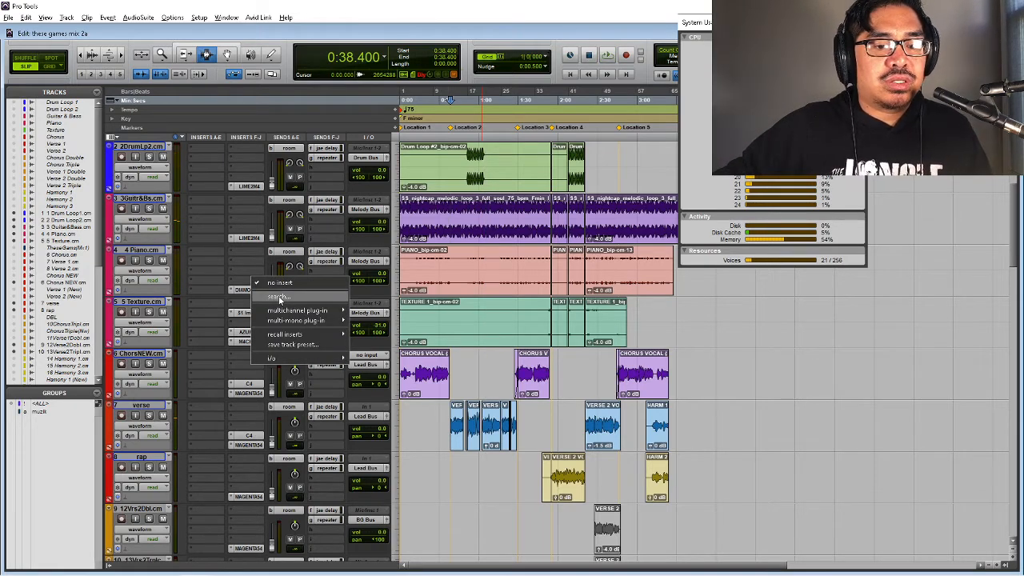
click(279, 297)
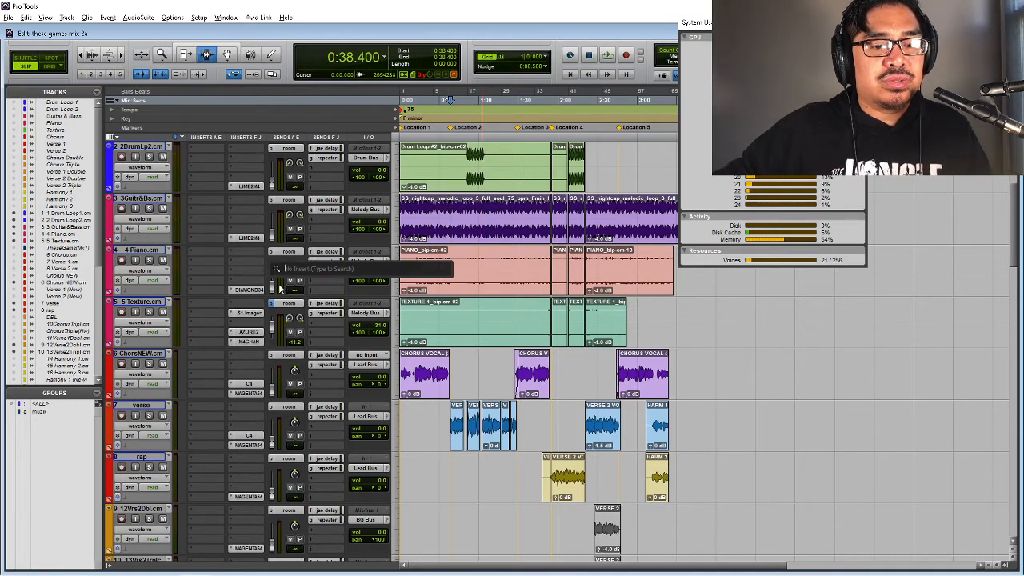
text(n4)
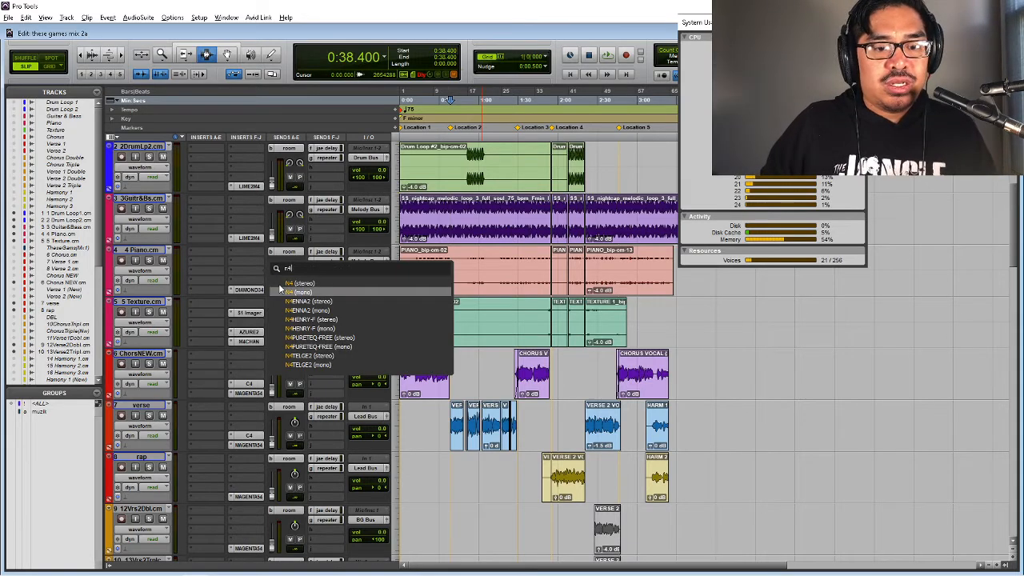
key(Down)
key(Down)
key(Down)
key(Down)
key(Down)
key(Down)
key(Down)
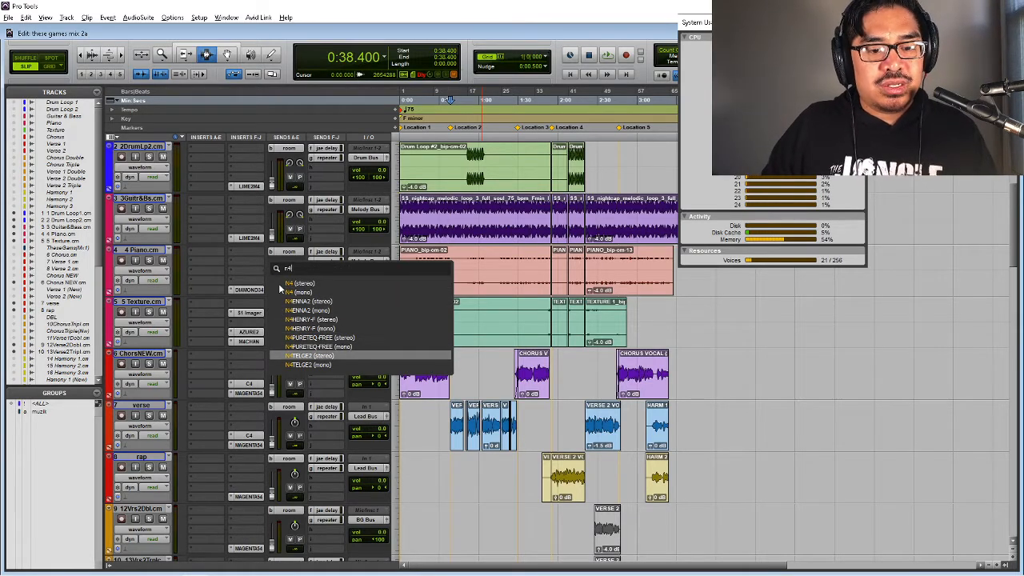
key(Return)
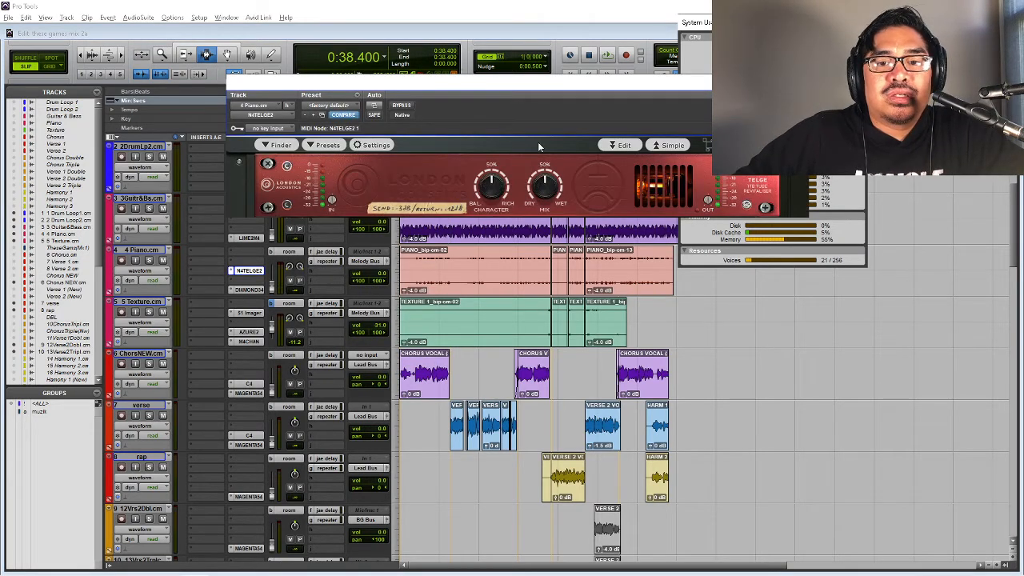
- Solo the 4 Piano track and audition it from 0:11.733 with TELGE's character and mix at maximum, comparing it with bypass
key(space)
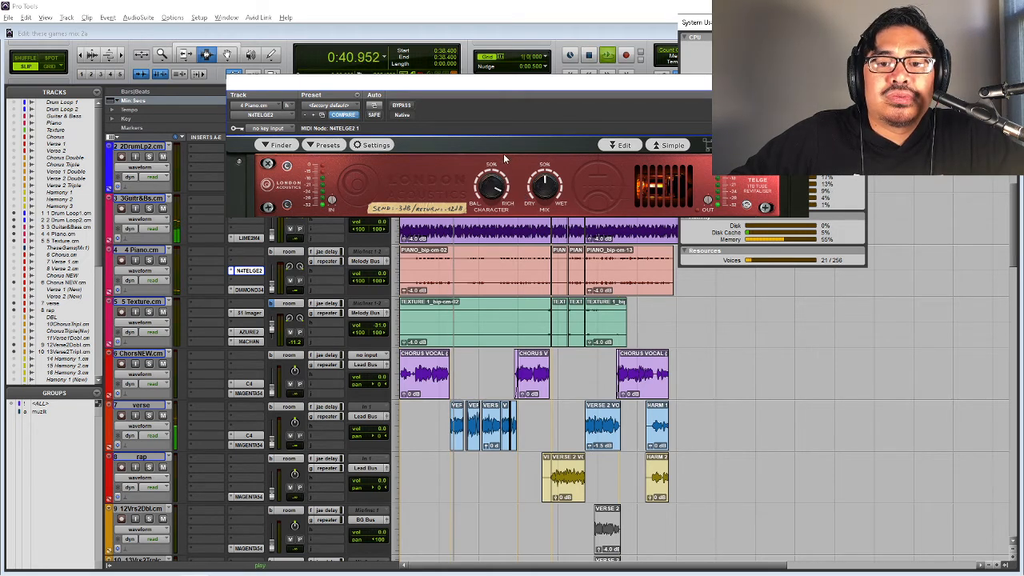
key(space)
click(415, 285)
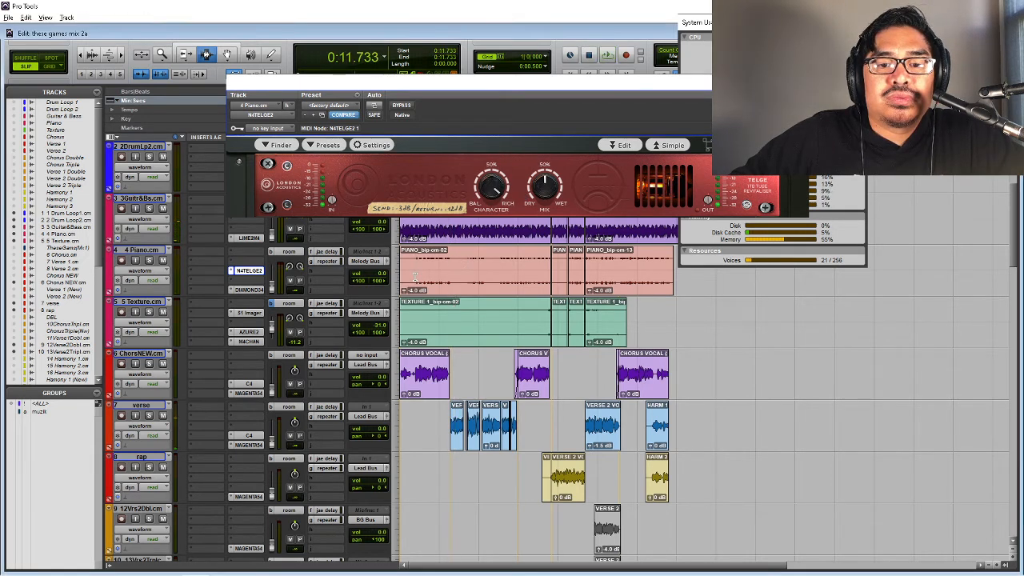
key(space)
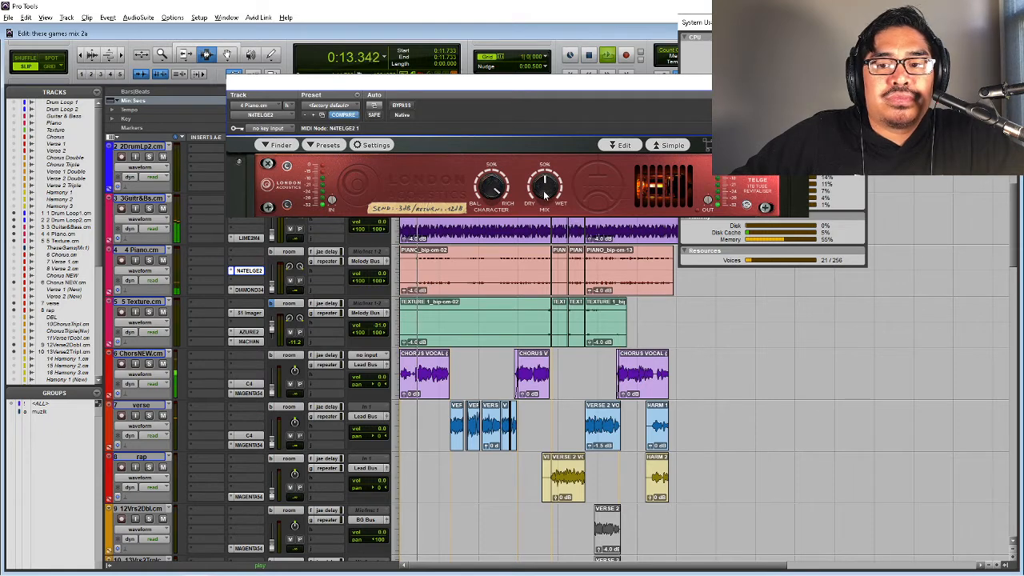
click(149, 260)
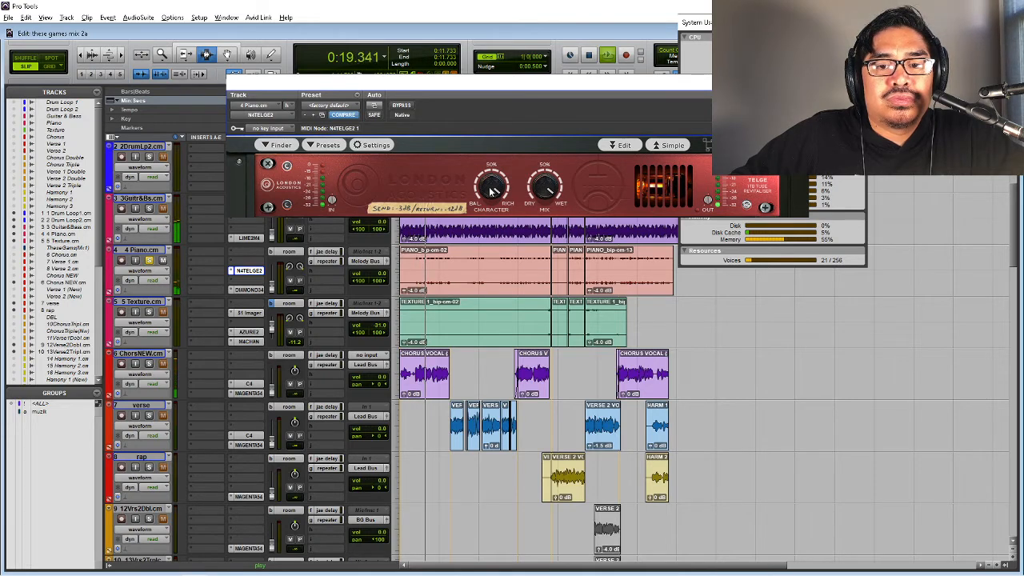
click(401, 107)
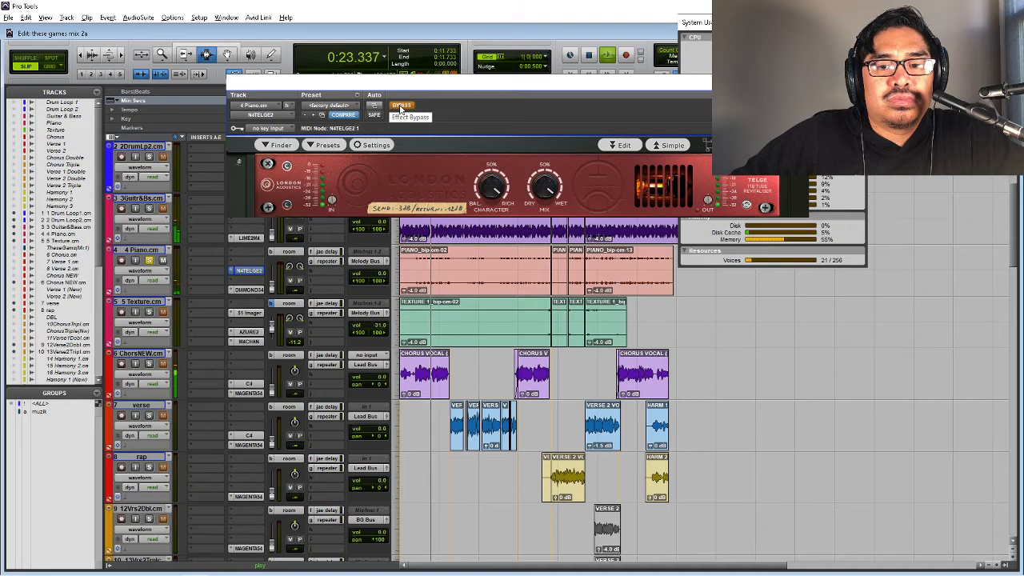
click(400, 107)
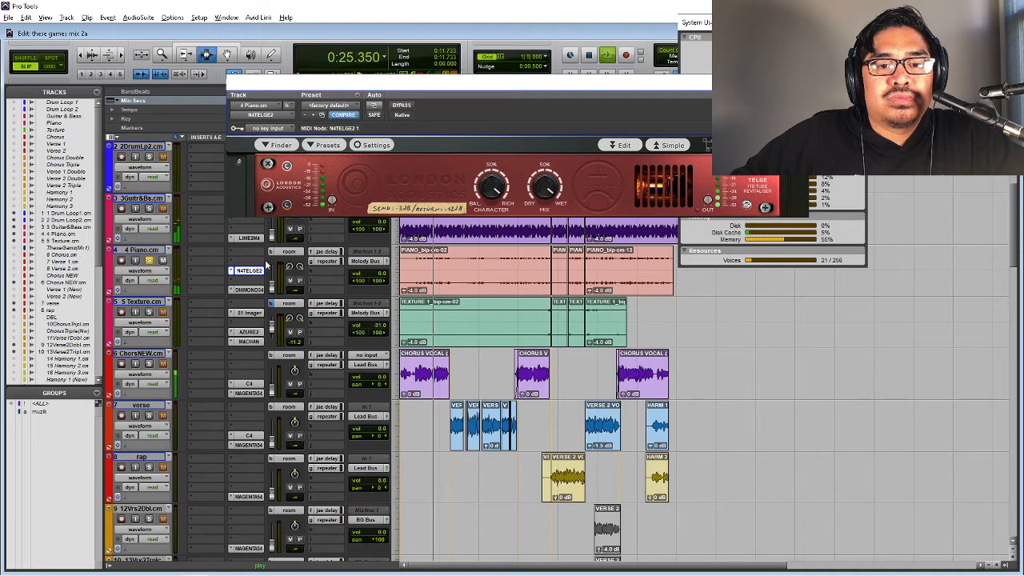
key(space)
- Replace the TELGE plugin on the 4 Piano track with N4ENNA2
click(244, 281)
click(245, 286)
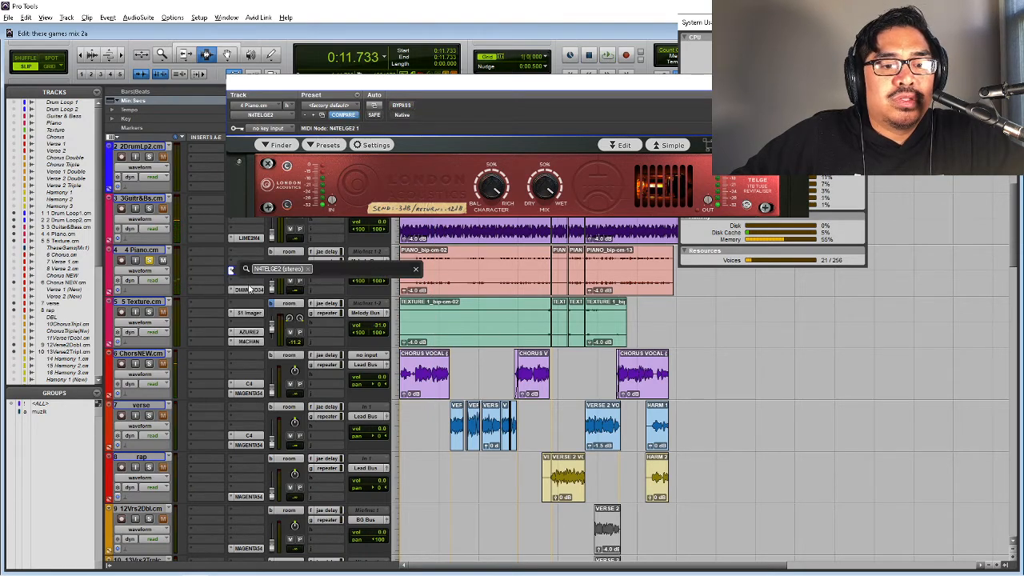
text(enna)
click(248, 284)
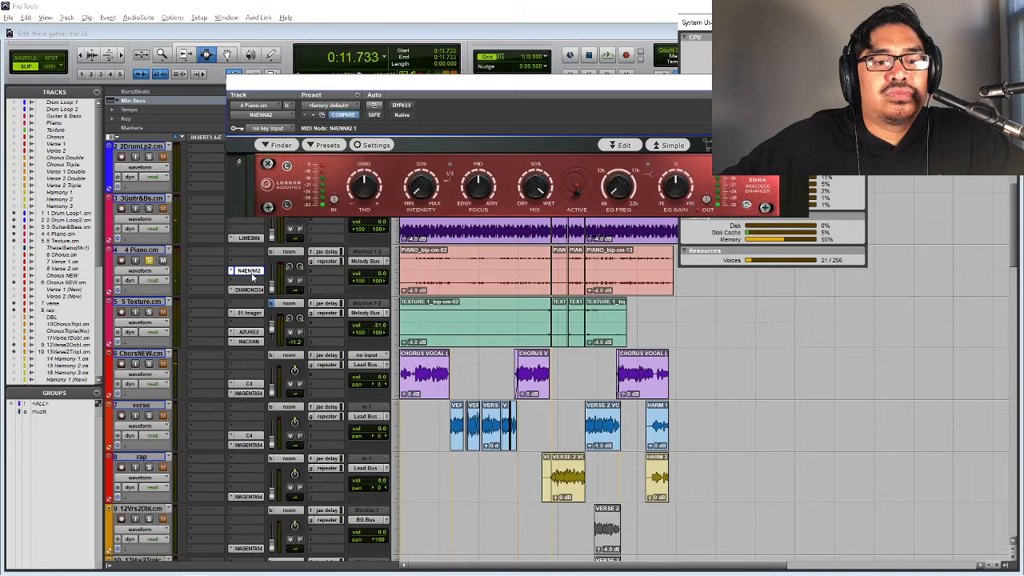
- During playback, set ENNA's intensity just above 50 percent and mix to about 50, raise THD, shift focus toward airy and activate the EQ
key(space)
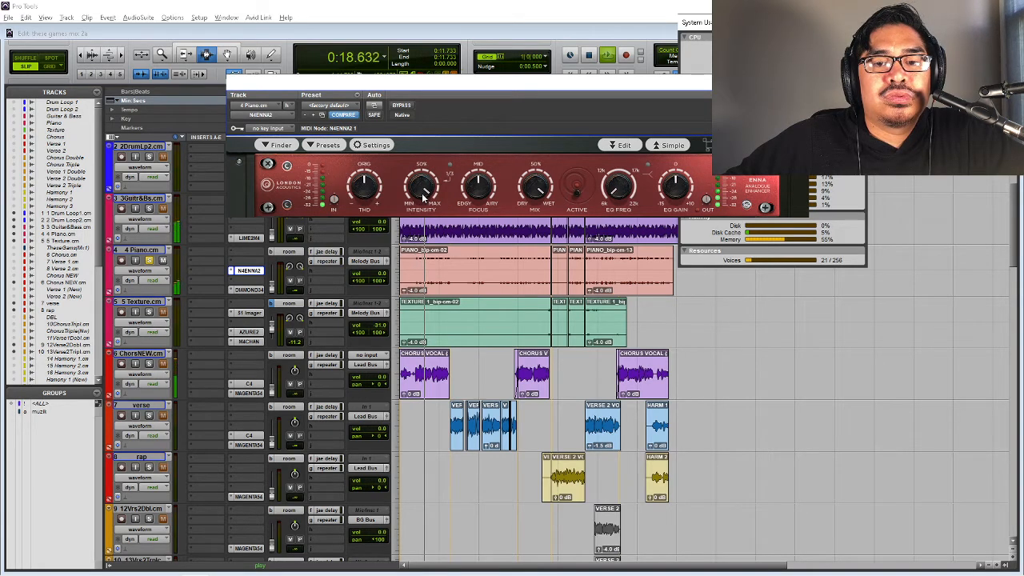
drag(421, 206, 422, 203)
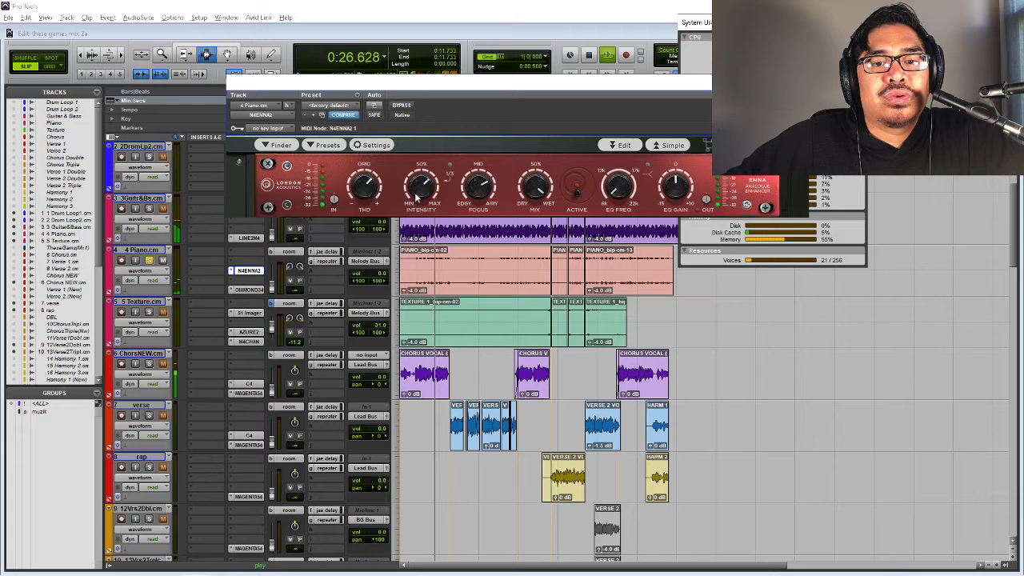
click(575, 197)
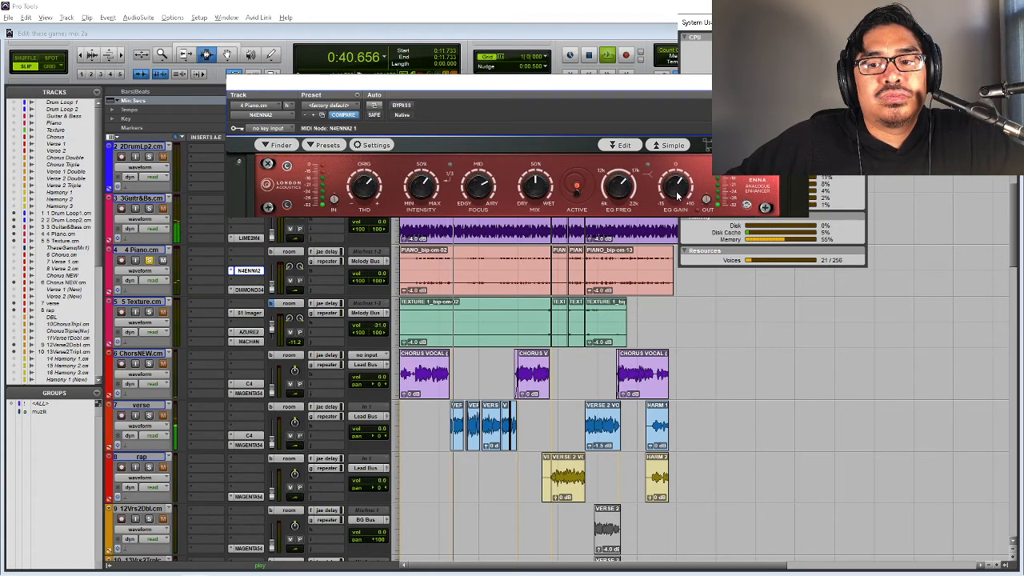
key(space)
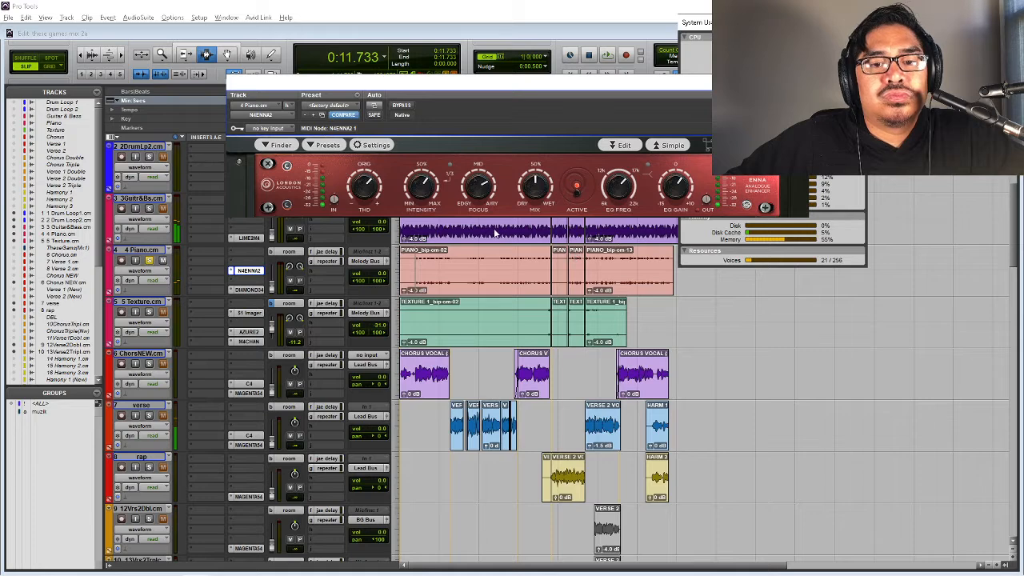
- Compare ENNA on the soloed 4 Piano track with bypass from 0:11.733, leaving it active, and unsolo the track
key(space)
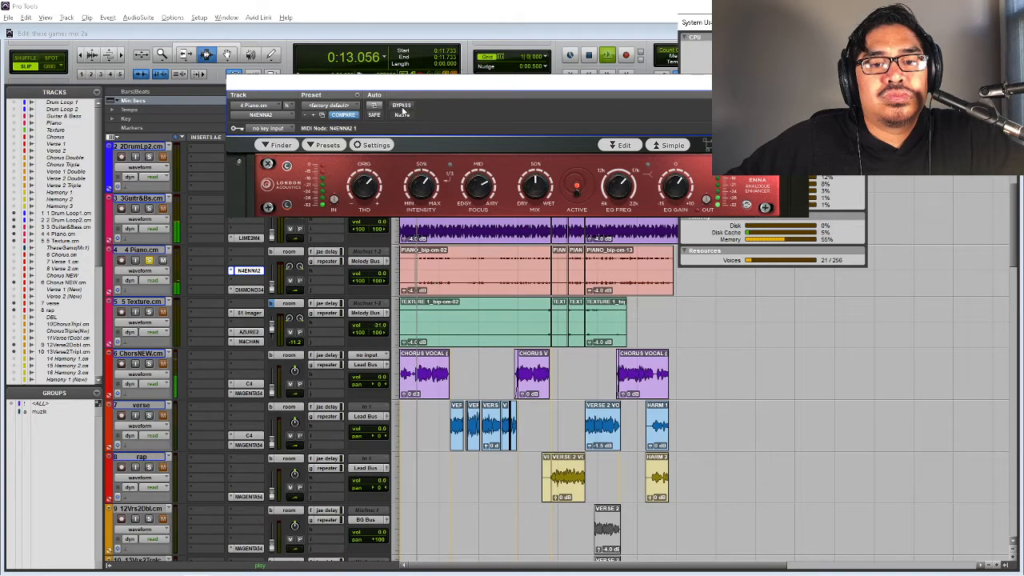
click(401, 107)
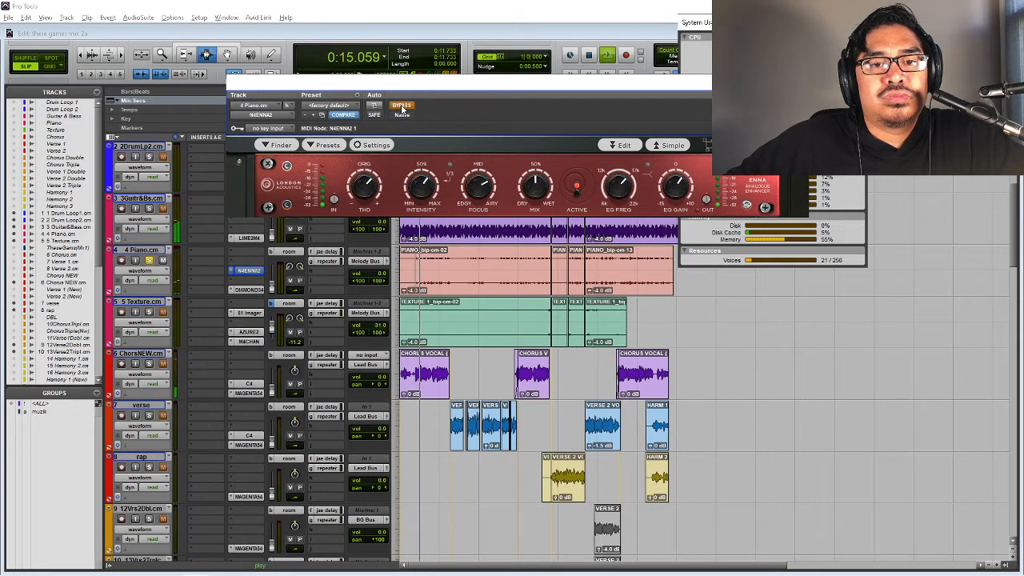
click(401, 106)
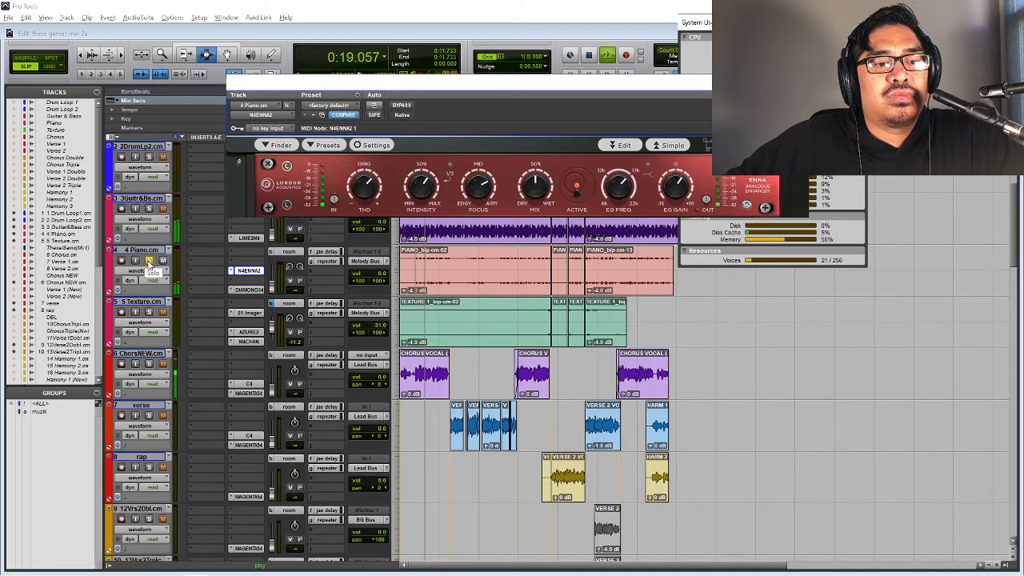
key(space)
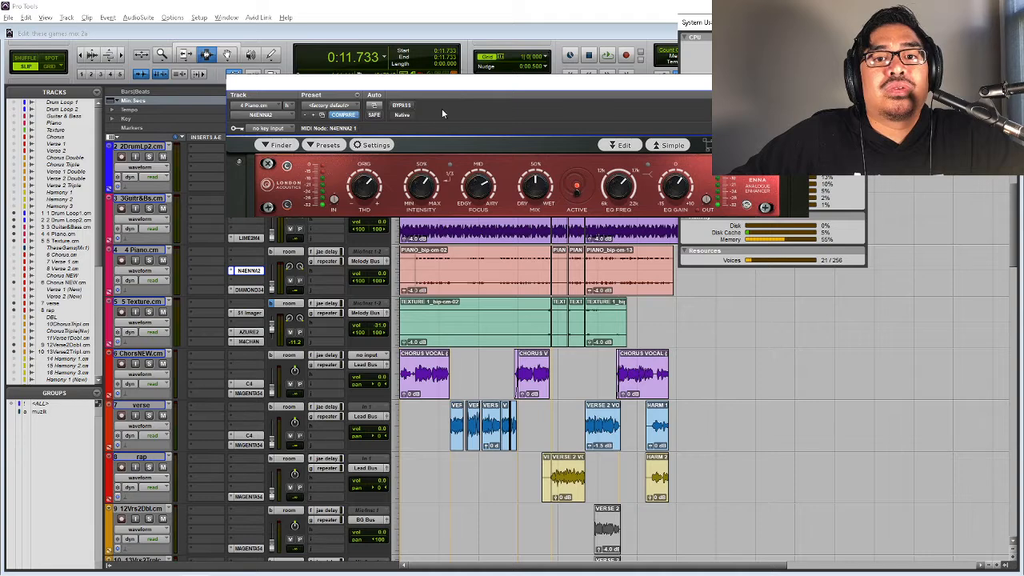
- Compare ENNA with bypass on 4 Piano in the full mix, leave it active and lower its mix below 50 percent
key(space)
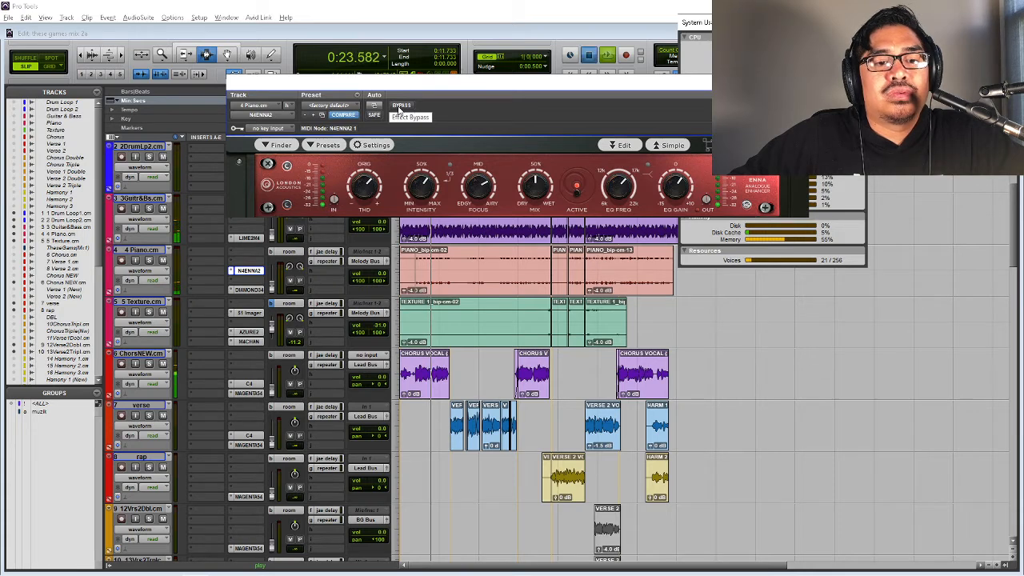
key(space)
click(401, 106)
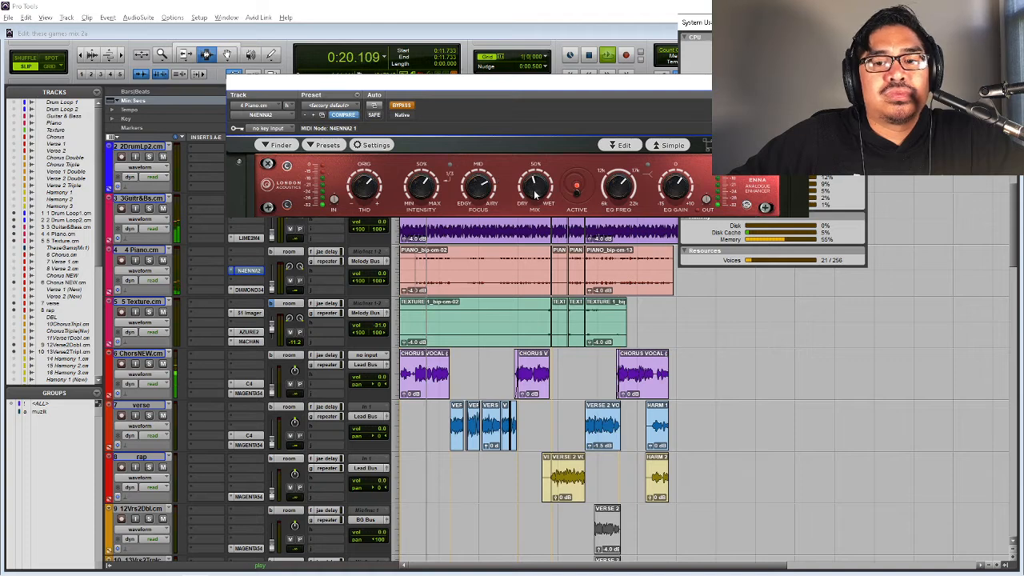
key(space)
click(402, 108)
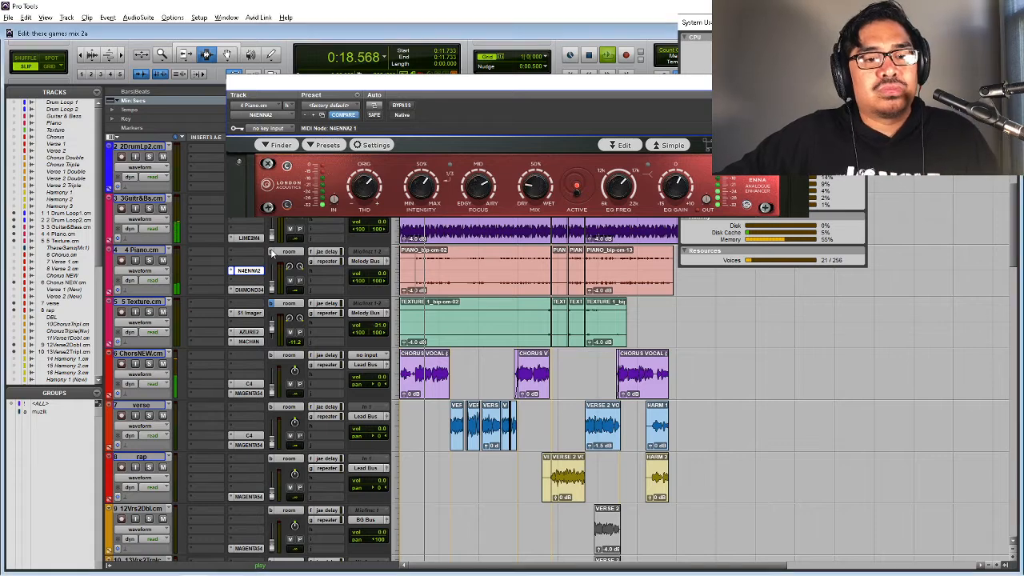
- Raise the 4 Piano track's room send to about -20 dB and close the ENNA plugin window
click(271, 252)
click(271, 252)
click(271, 252)
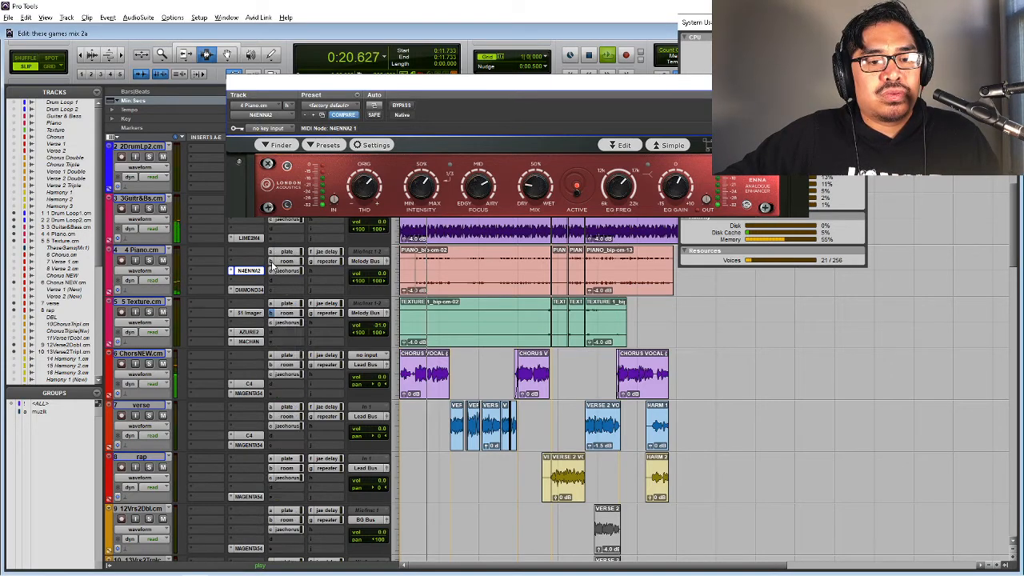
click(270, 262)
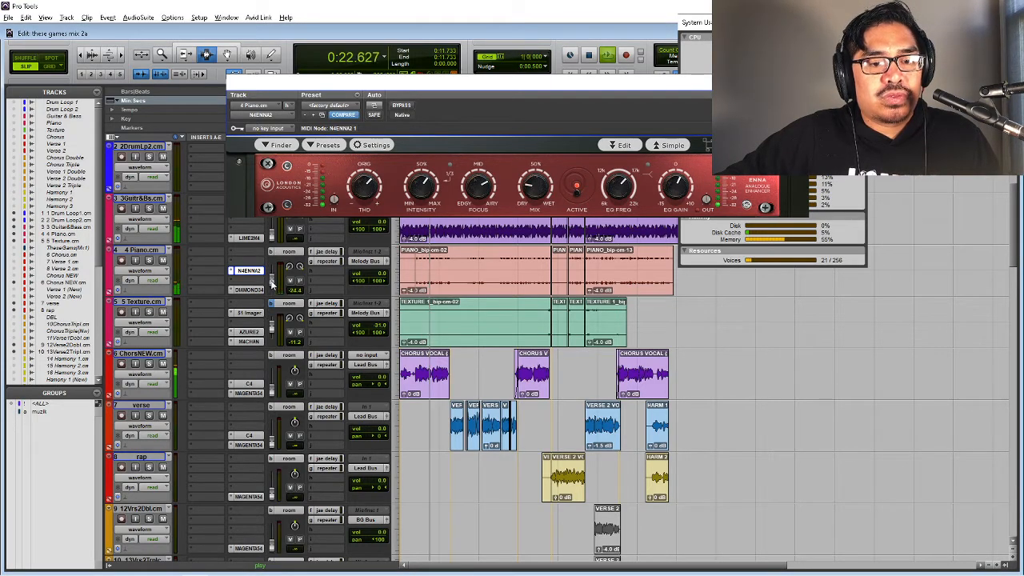
key(space)
key(ctrl+w)
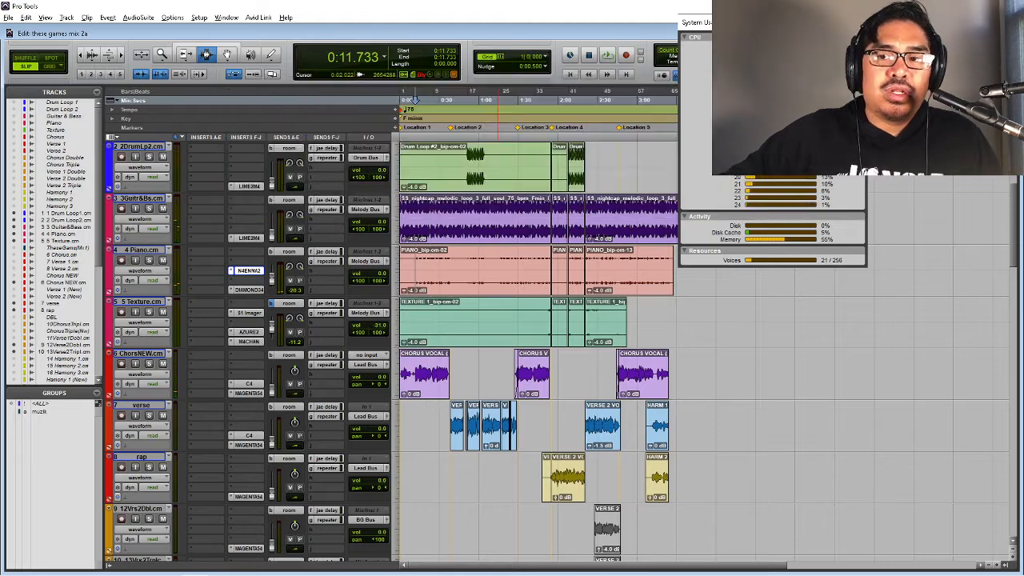
- Audition the full mix from 0:11.733 and set the 4 Piano track's room send to -24.4 dB
key(space)
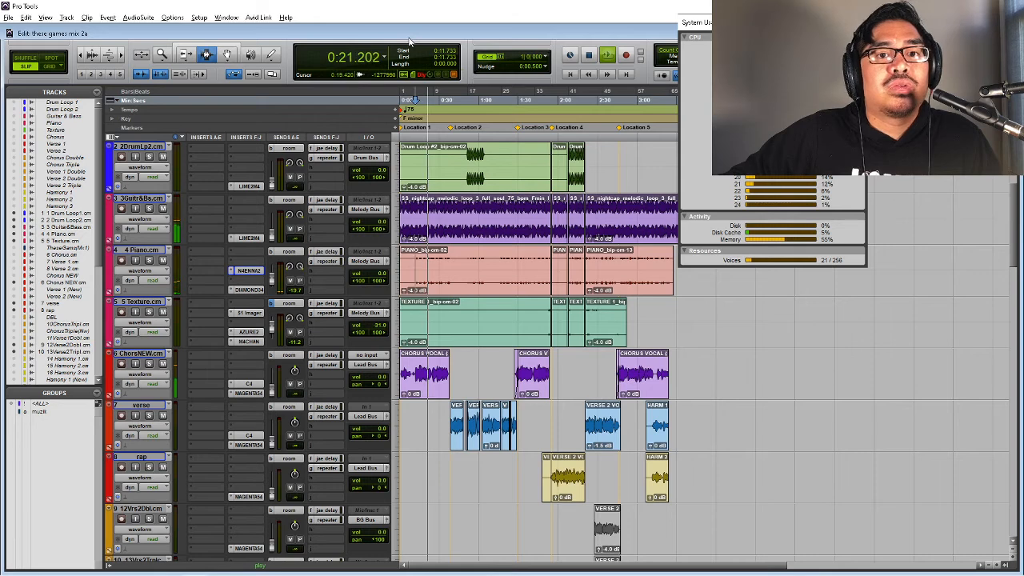
key(space)
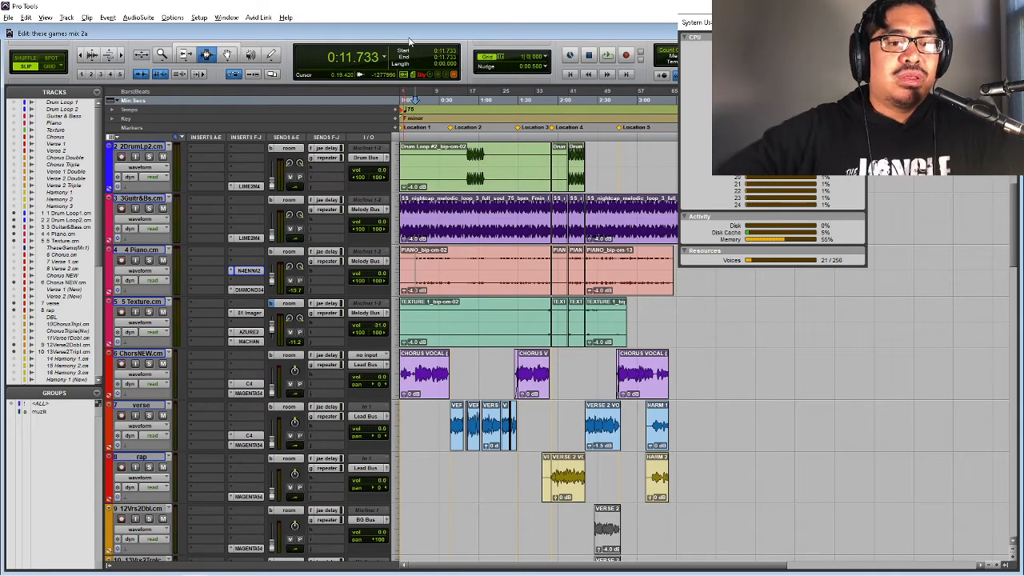
key(space)
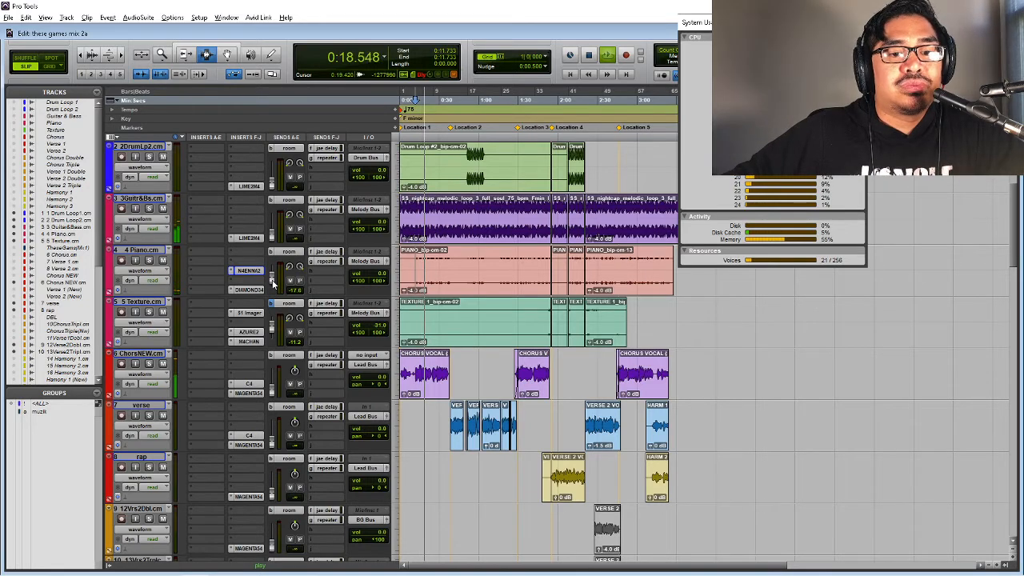
drag(273, 283, 273, 280)
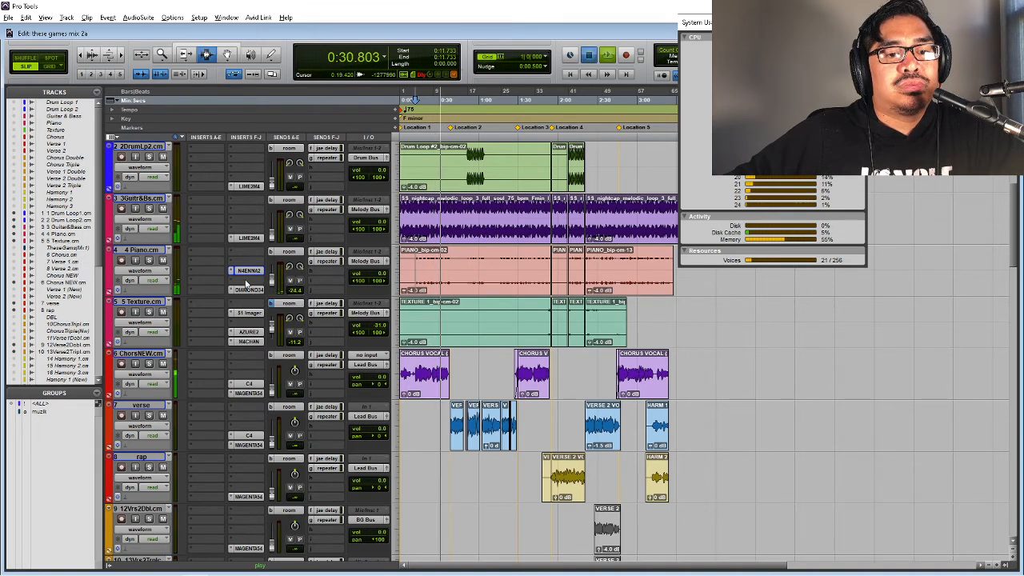
- Stop playback and insert the stereo Crave EQ on the 4 Piano track between N4ENNA2 and DIAMOND
key(space)
click(250, 280)
click(275, 296)
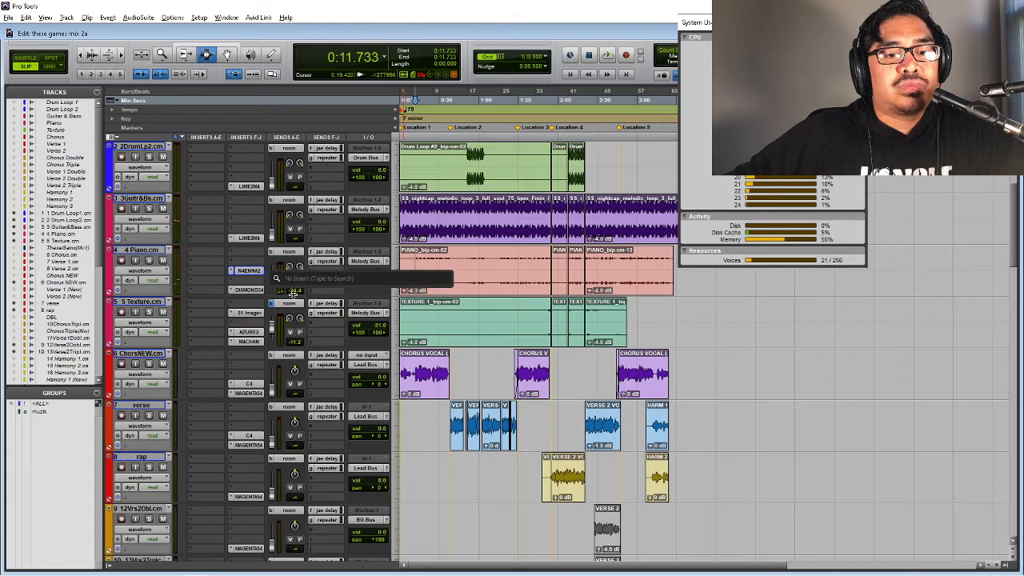
text(crave)
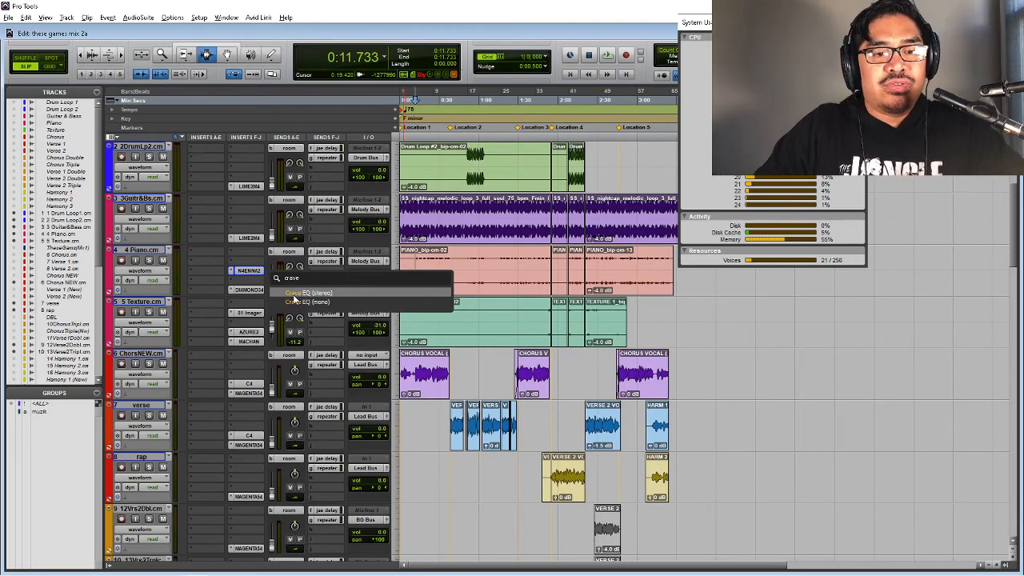
click(293, 293)
- Add a peaking boost of 23.43 dB at 1374.8 Hz with Q 2.47 in Crave EQ and switch its mode to Analog
click(486, 261)
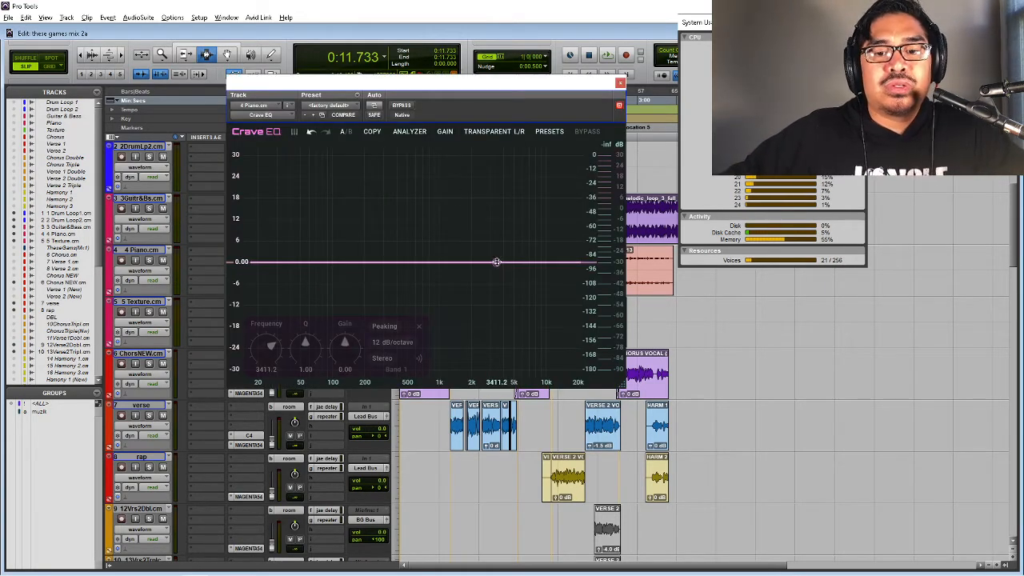
drag(486, 261, 481, 202)
drag(319, 341, 329, 322)
key(space)
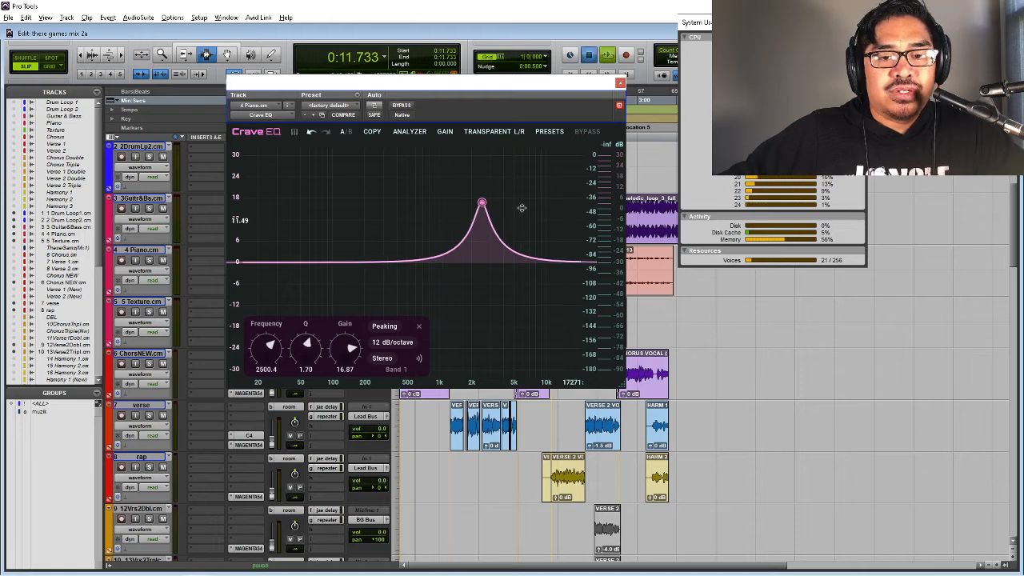
drag(481, 202, 453, 180)
scroll(473, 175, up, 4)
click(492, 132)
click(560, 150)
click(572, 180)
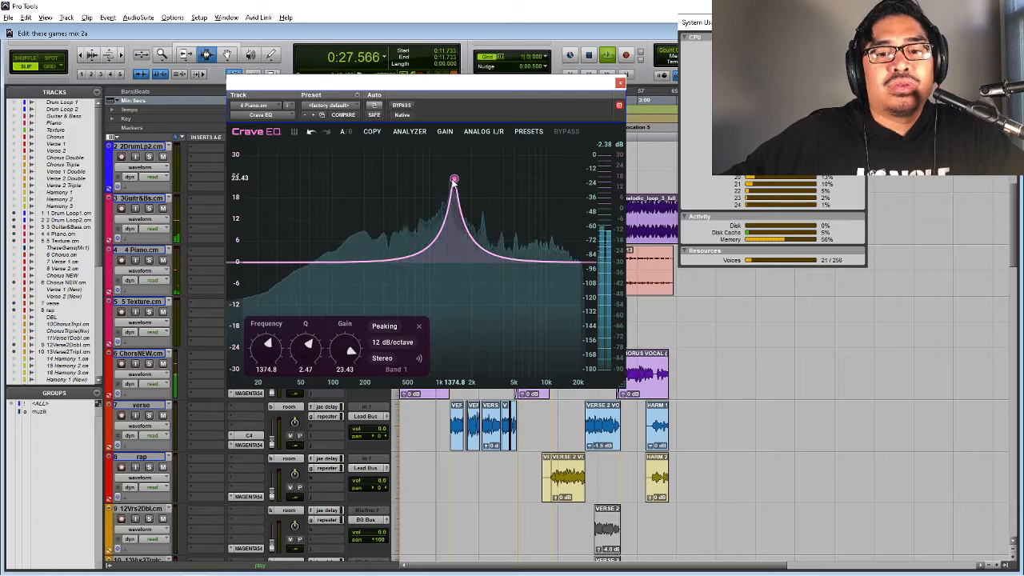
- Sweep the peaking band during playback, settle it at 3005.7 Hz and turn it into a -2.72 dB cut
drag(454, 179, 495, 186)
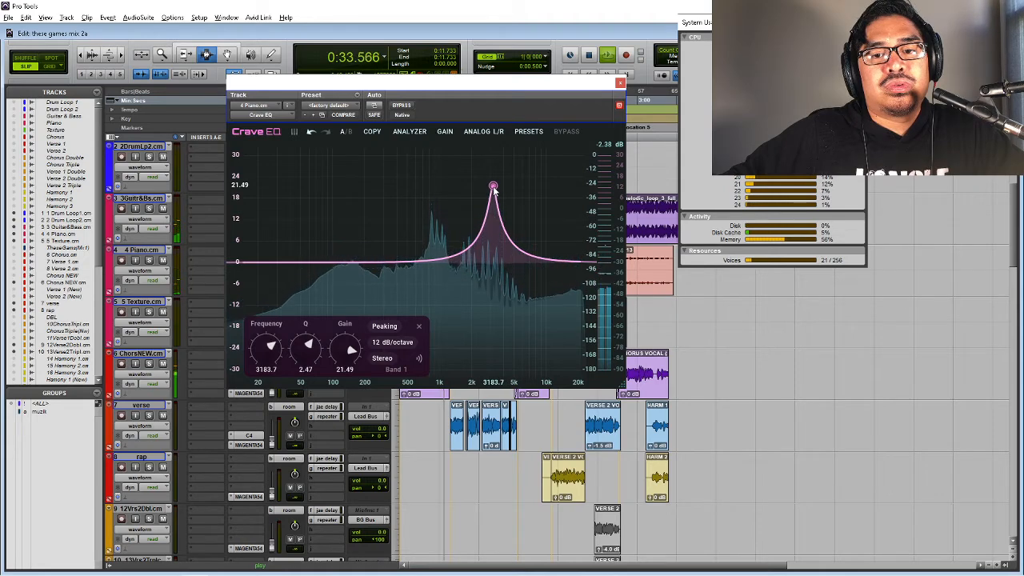
key(space)
drag(495, 186, 490, 188)
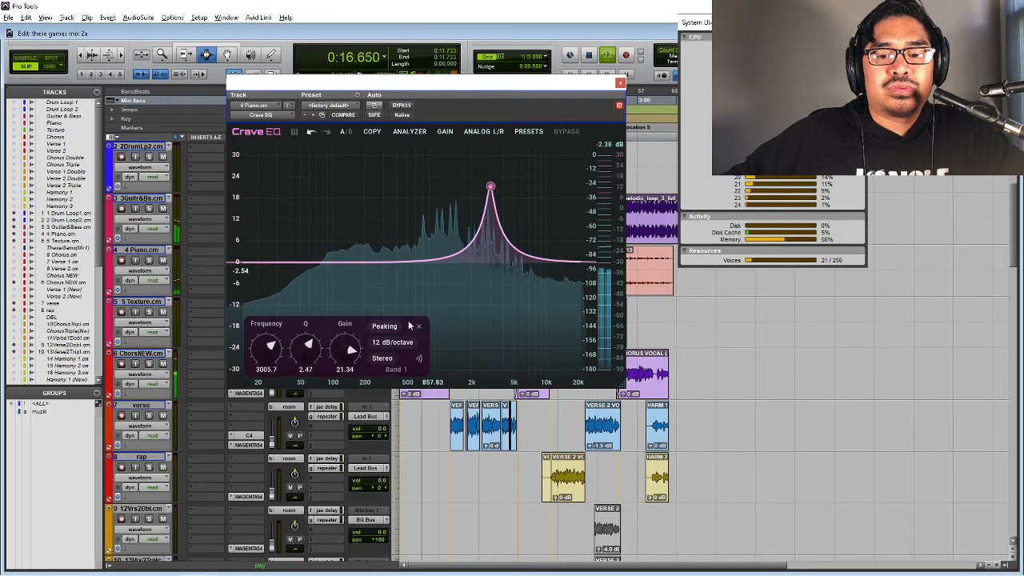
drag(341, 354, 330, 392)
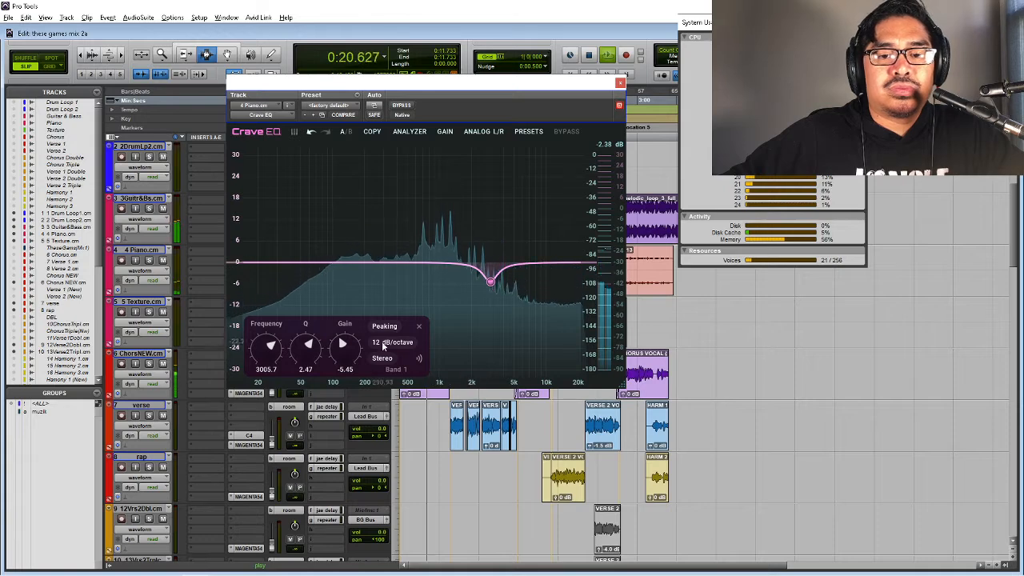
drag(342, 350, 343, 343)
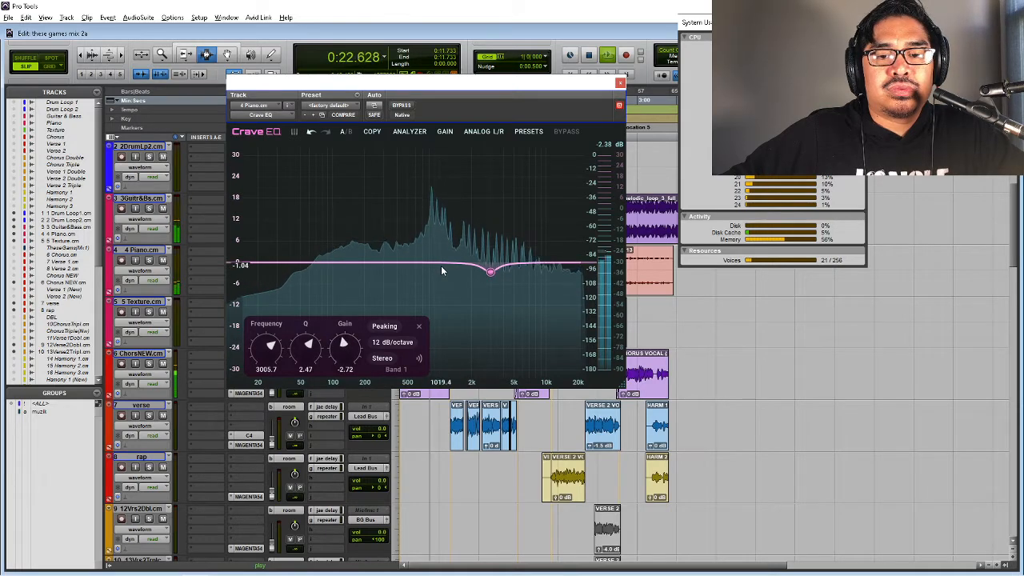
- Add a second peaking band at 908.61 Hz with Q 6.10, cut it by 4.55 dB, and close Crave EQ
drag(440, 263, 435, 183)
scroll(435, 198, up, 10)
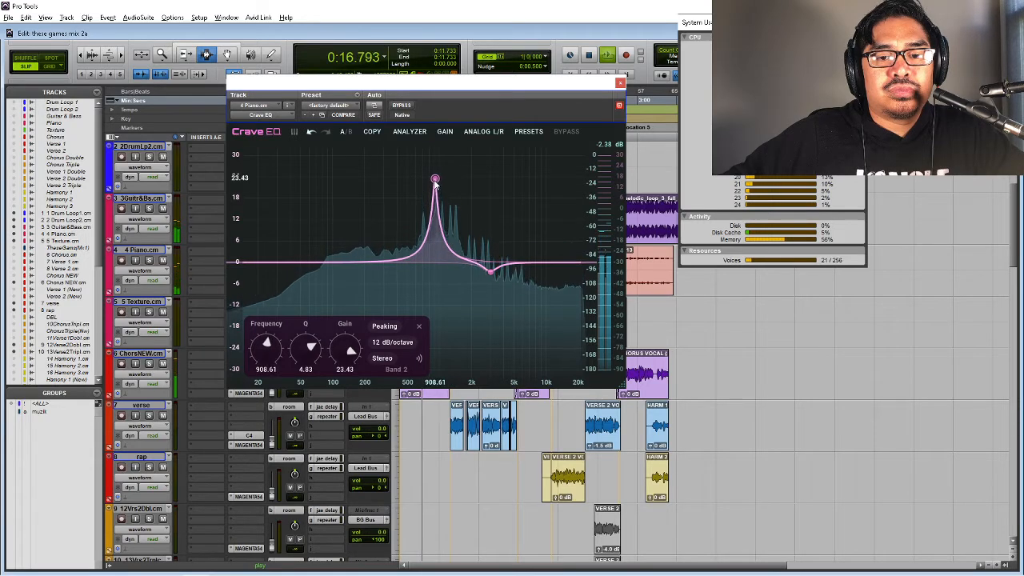
key(space)
drag(434, 183, 435, 274)
drag(342, 404, 342, 406)
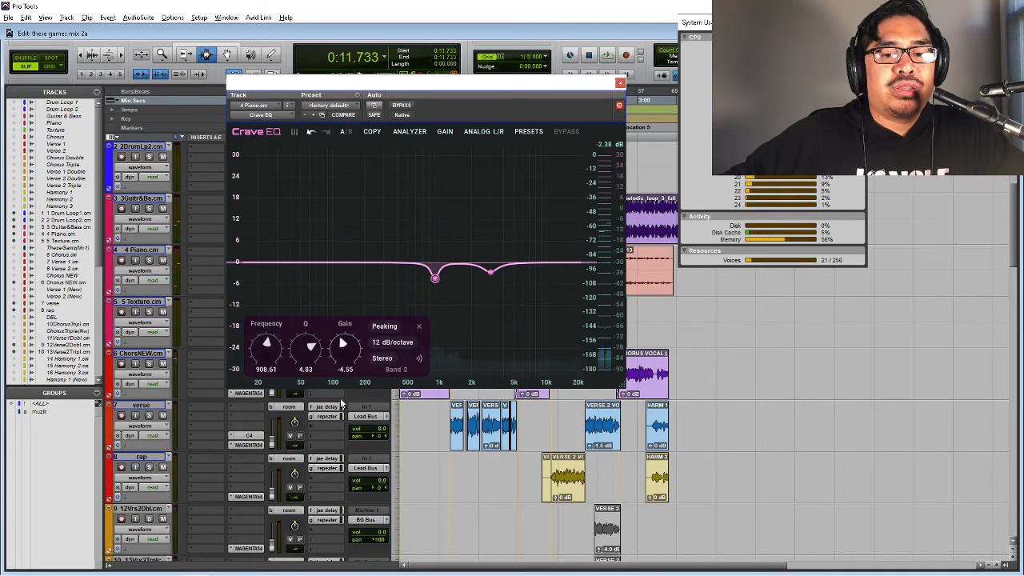
key(space)
drag(305, 357, 310, 346)
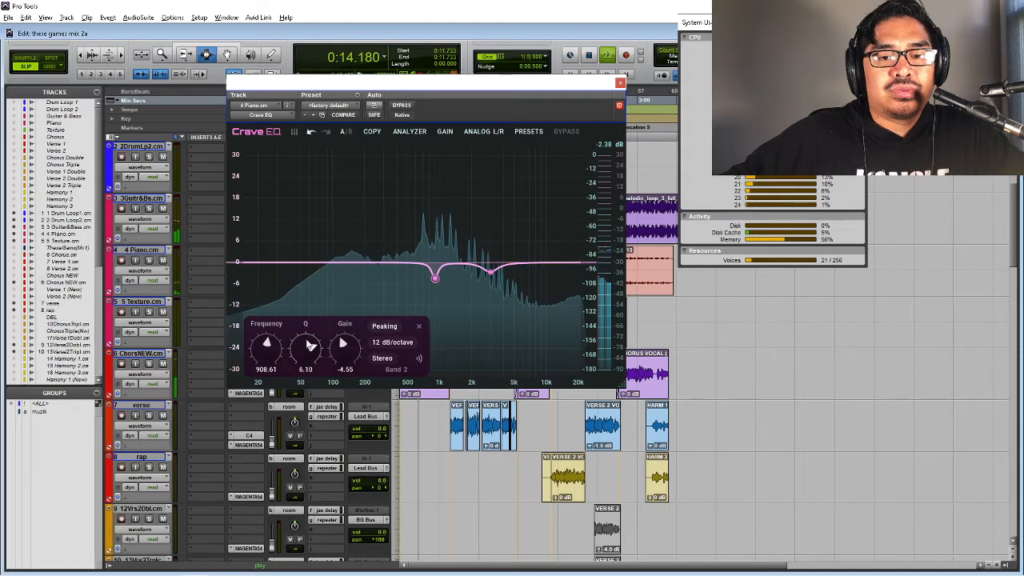
click(620, 83)
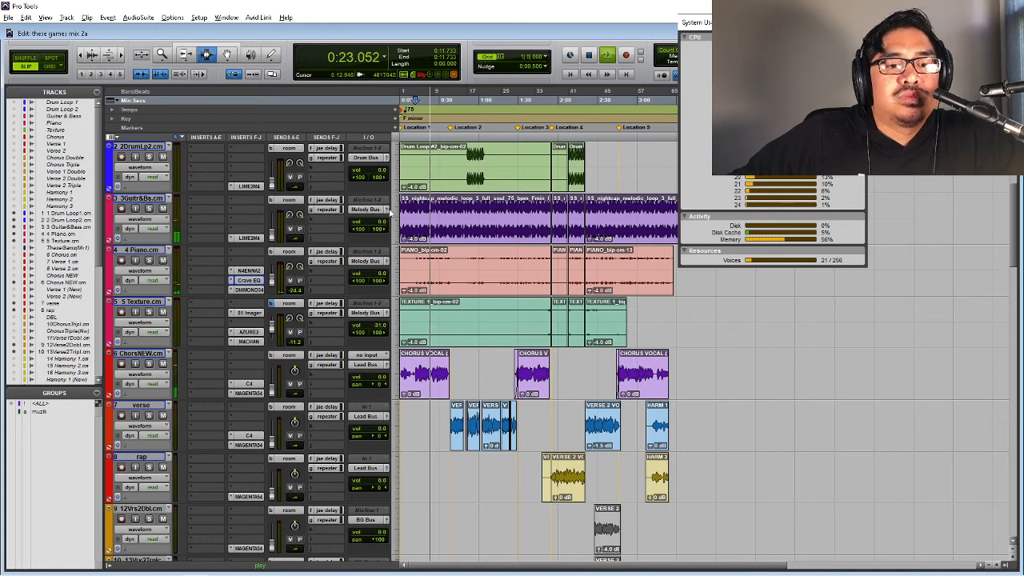
- Select the 4 Piano track and set its room send to -9.2 dB while auditioning from 0:11.733
click(146, 251)
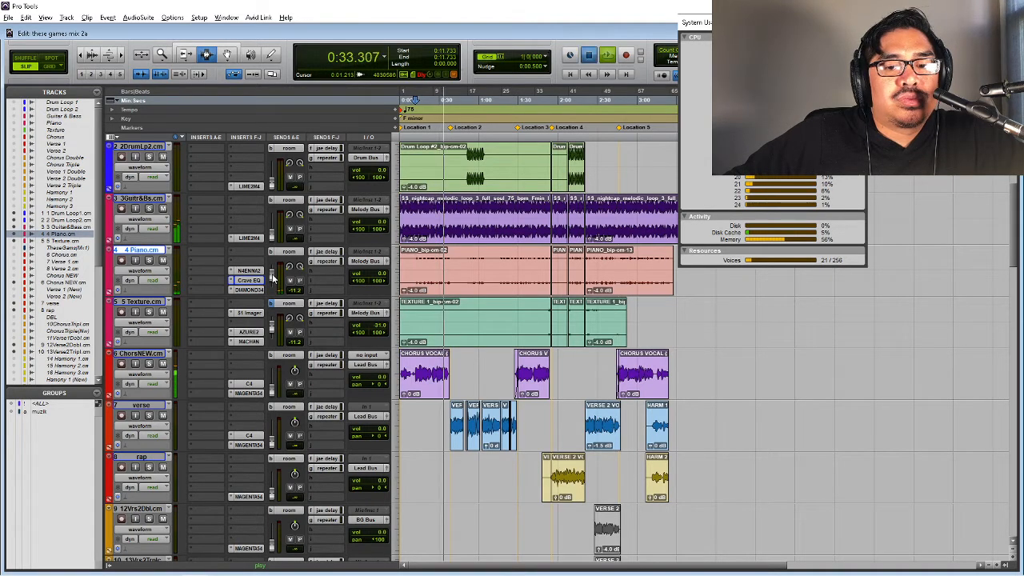
key(space)
key(space)
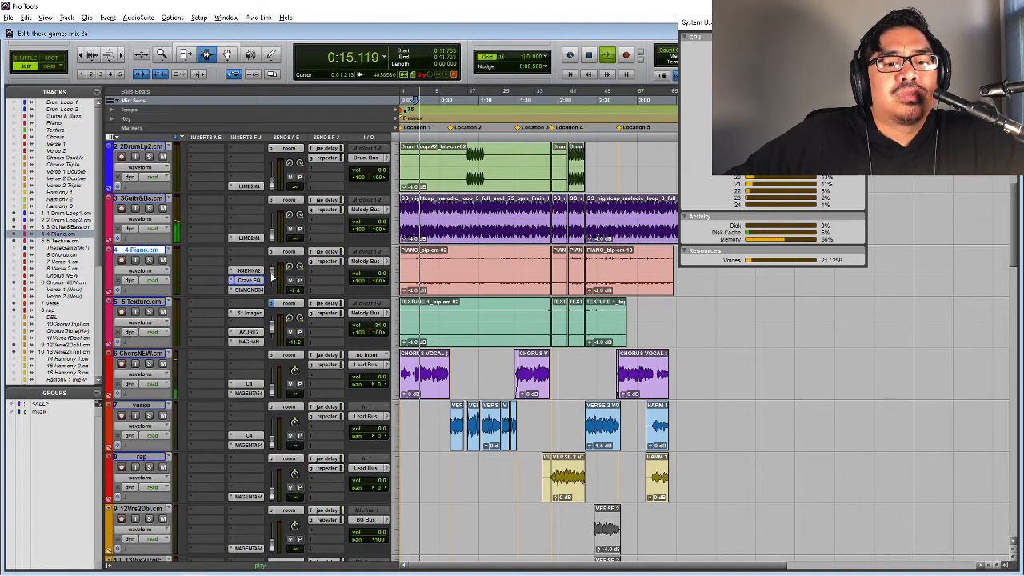
drag(272, 276, 275, 280)
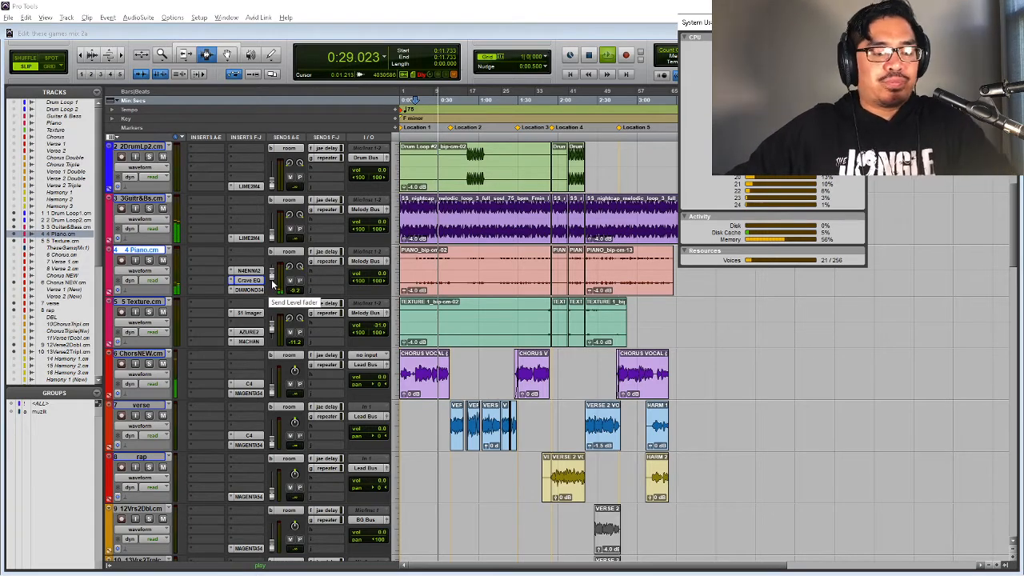
- Check the channel faders in the M4 rack, then review the bus and master tracks' inserts in Pro Tools during playback
key(alt+Tab)
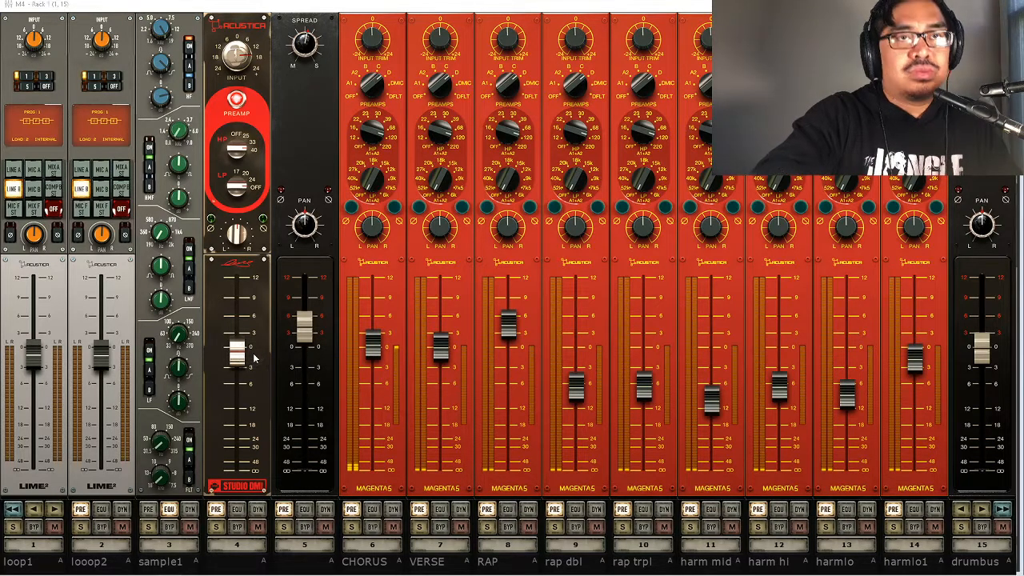
key(alt+Tab)
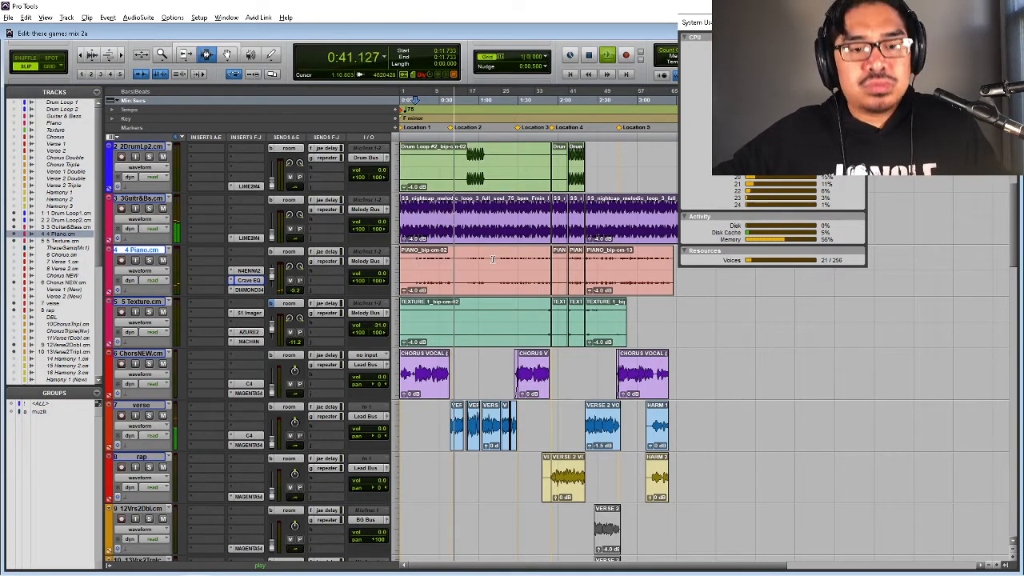
scroll(493, 259, up, 1)
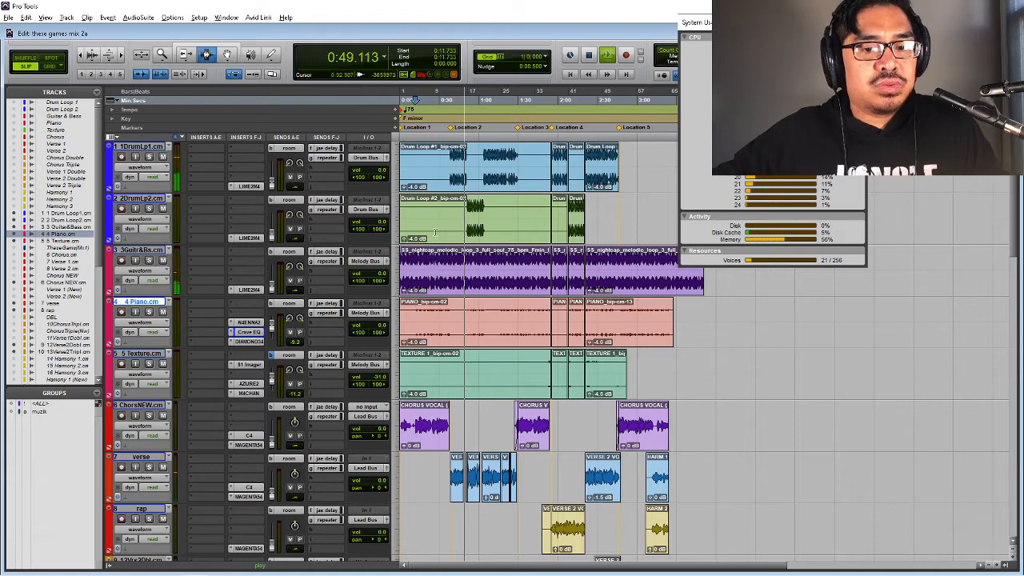
scroll(281, 306, down, 10)
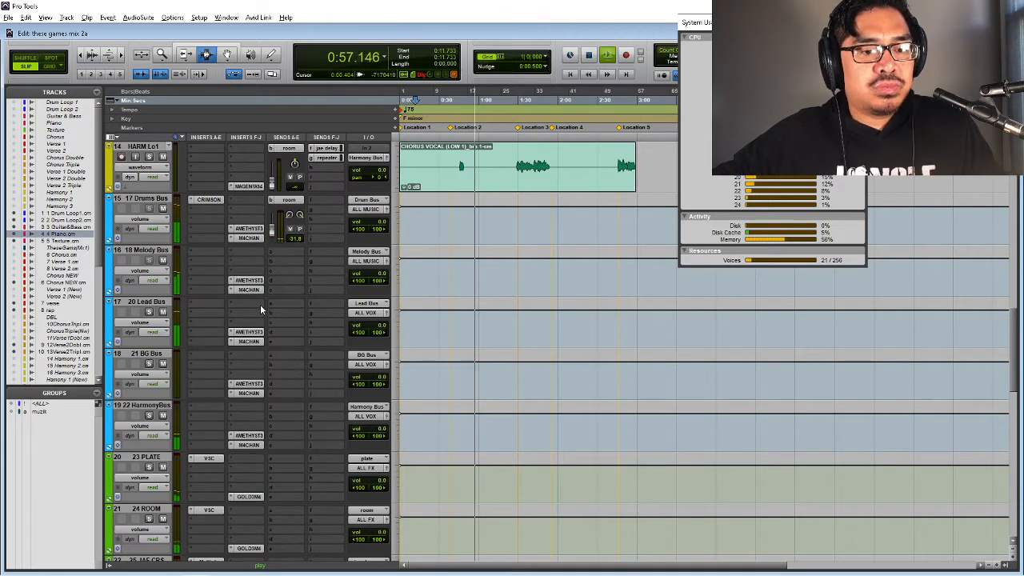
scroll(251, 369, down, 5)
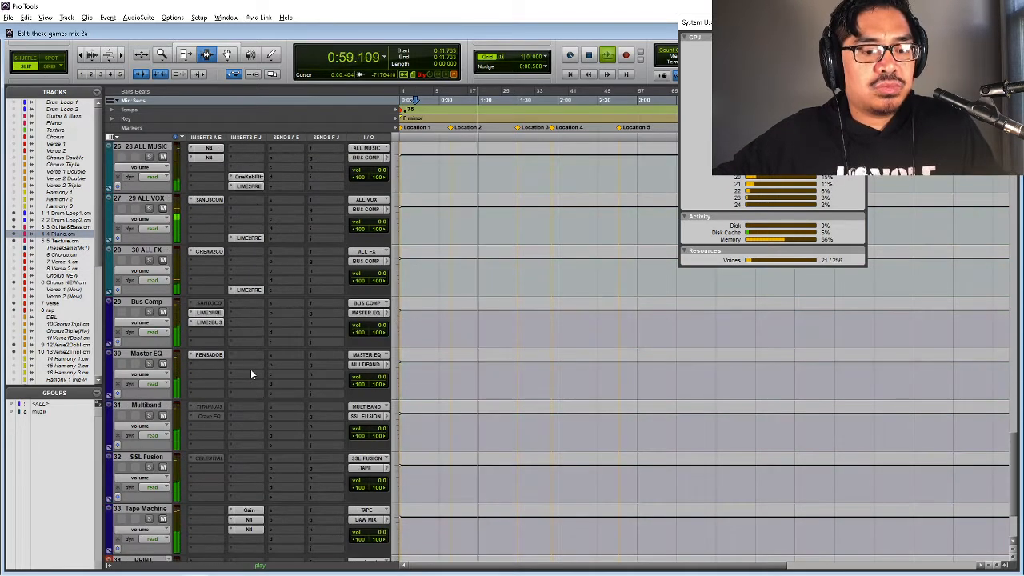
- Stop playback and select the Multiband track
scroll(250, 371, down, 4)
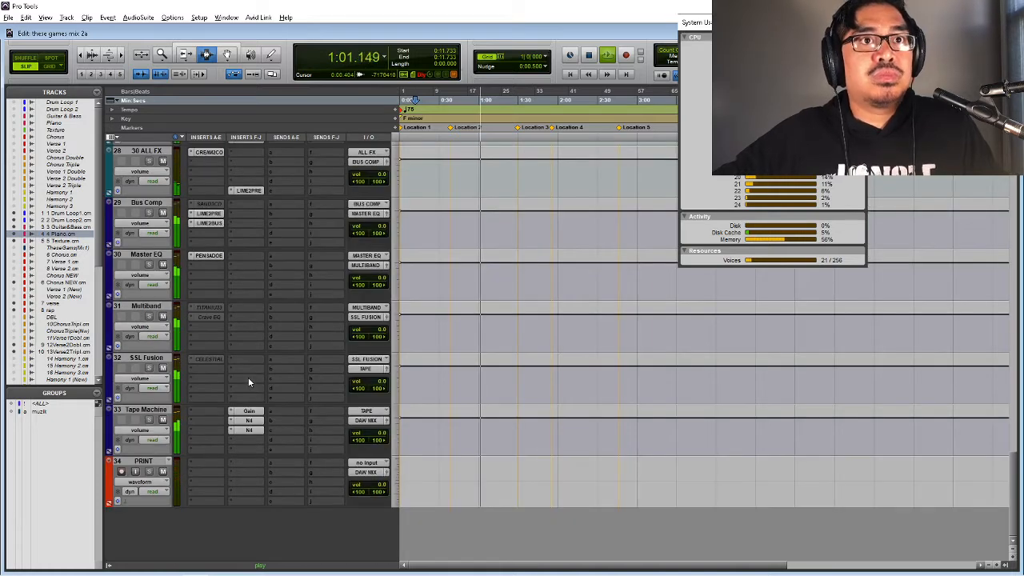
key(space)
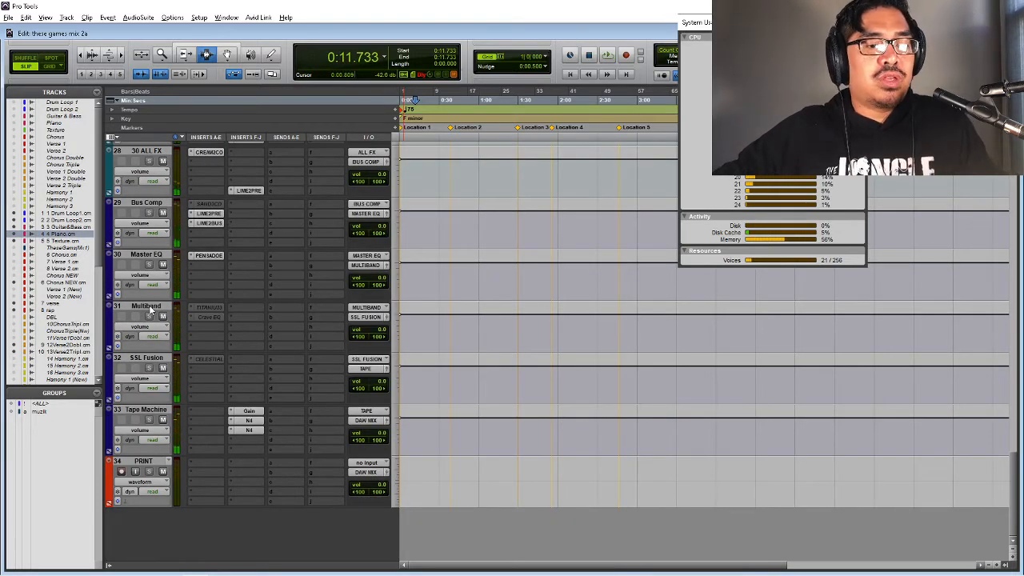
click(148, 308)
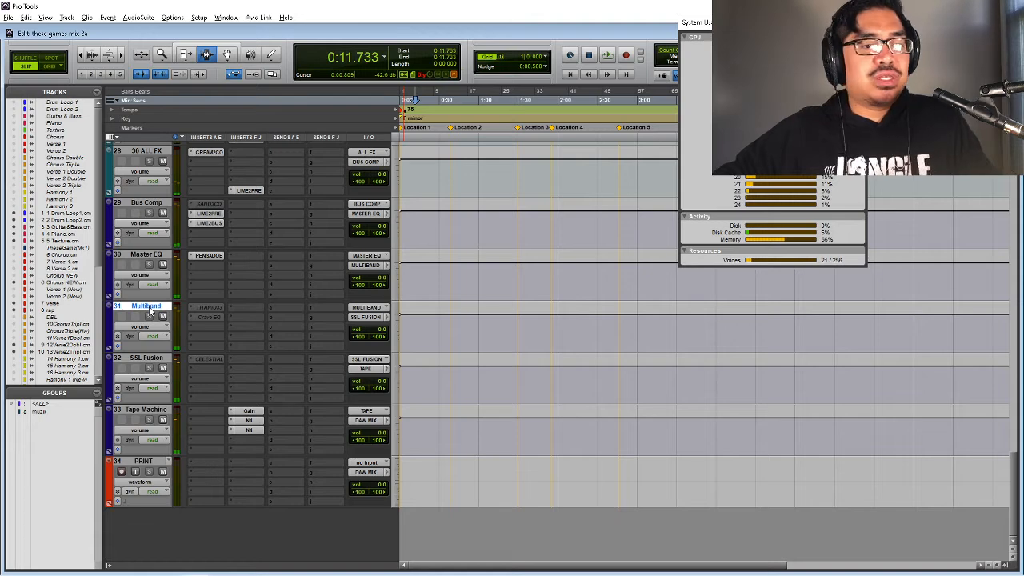
right_click(213, 311)
click(224, 320)
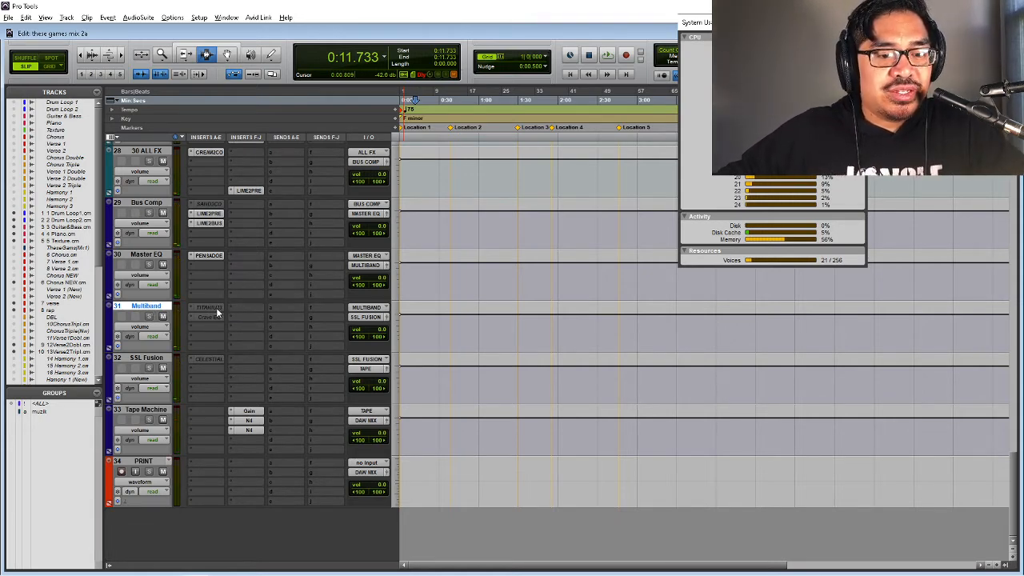
click(216, 307)
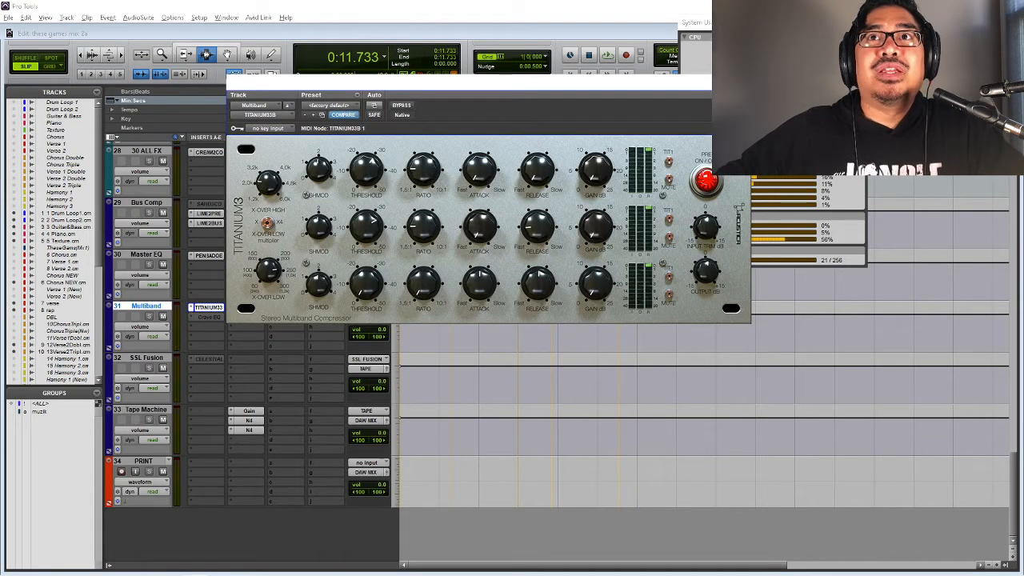
right_click(209, 313)
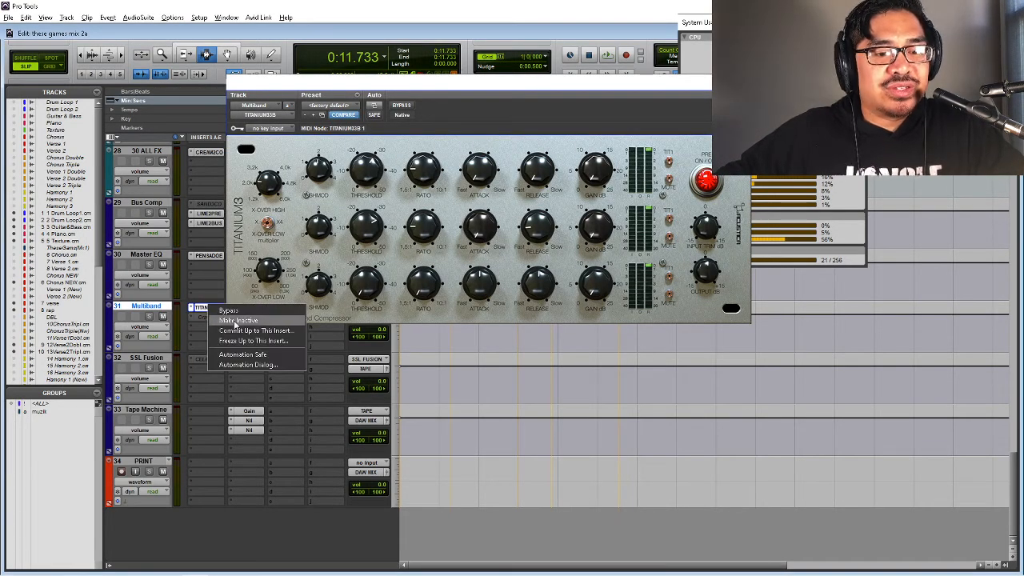
click(225, 319)
- Freeze the Master EQ track and let its full render complete
click(146, 255)
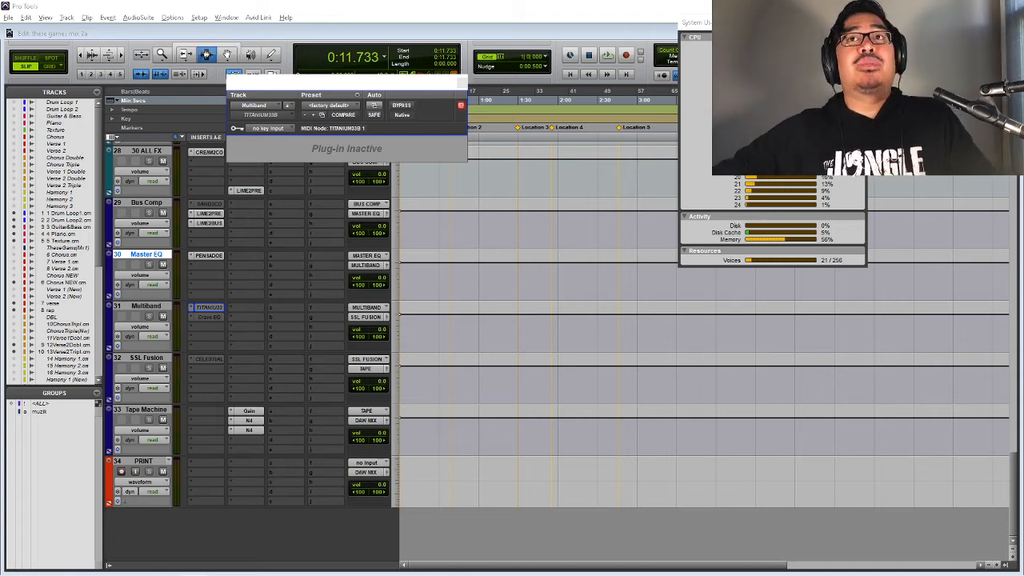
click(147, 256)
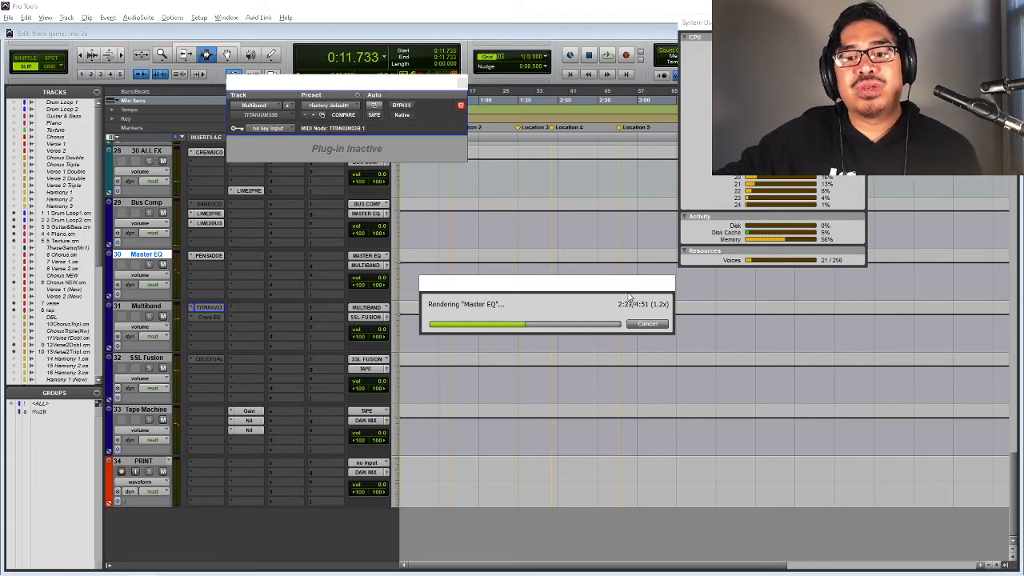
drag(617, 287, 567, 256)
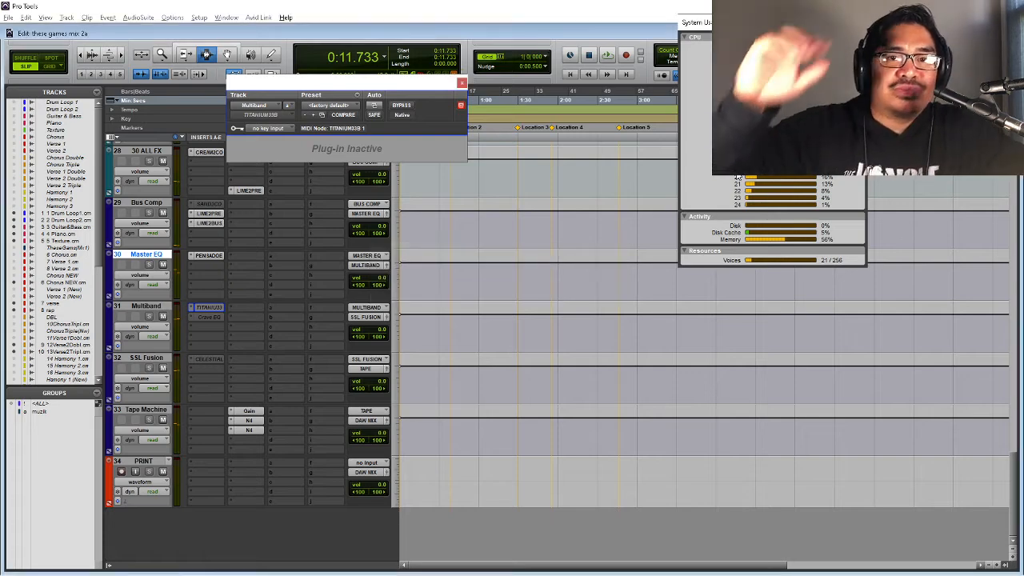
- Activate the TITANIUM3 multiband compressor on the Multiband track and move its window clear of the timeline
right_click(205, 307)
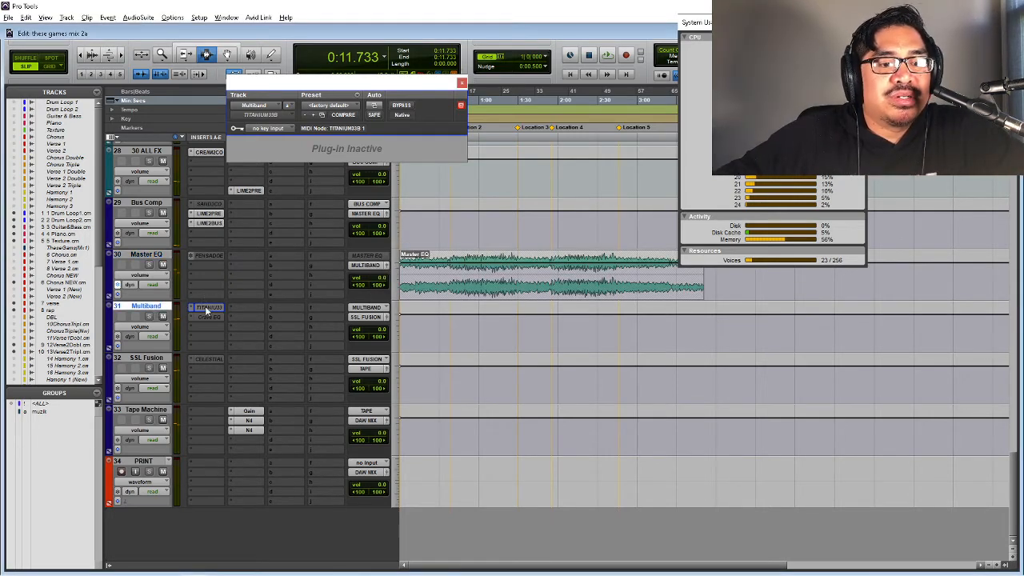
click(227, 313)
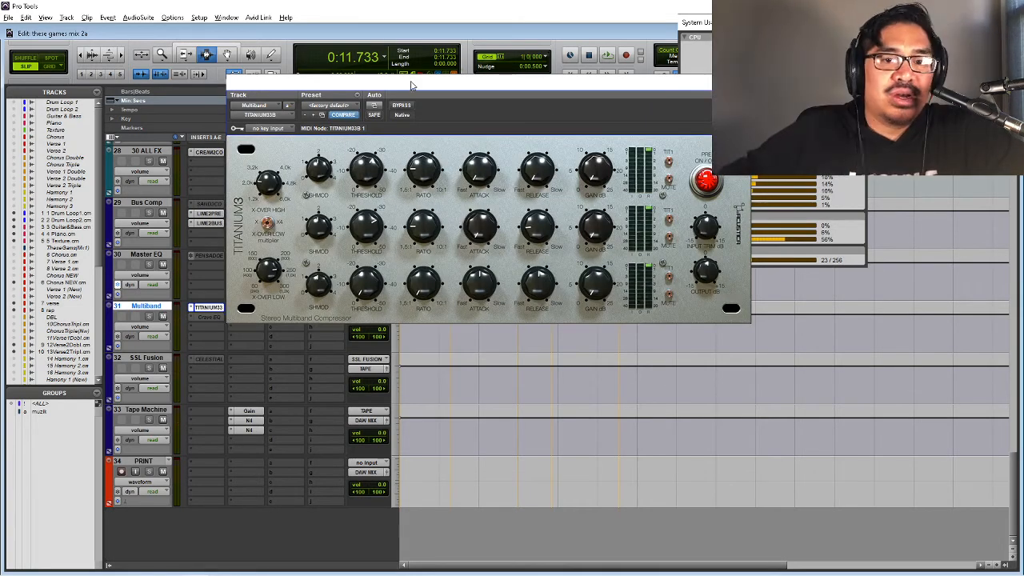
drag(415, 86, 394, 229)
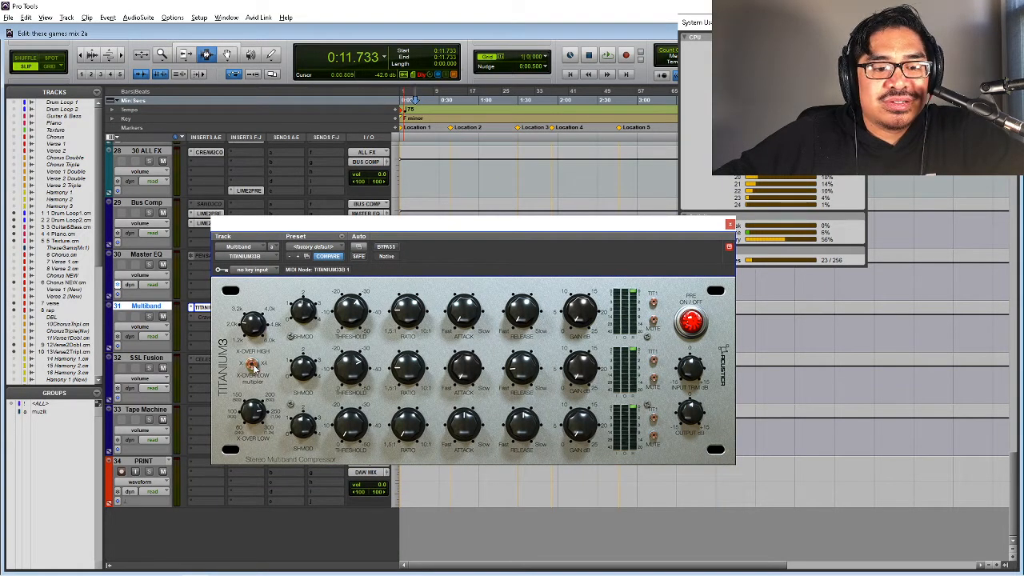
- Play from the Location 2 marker and compare the mix with TITANIUM3 bypassed and engaged
key(space)
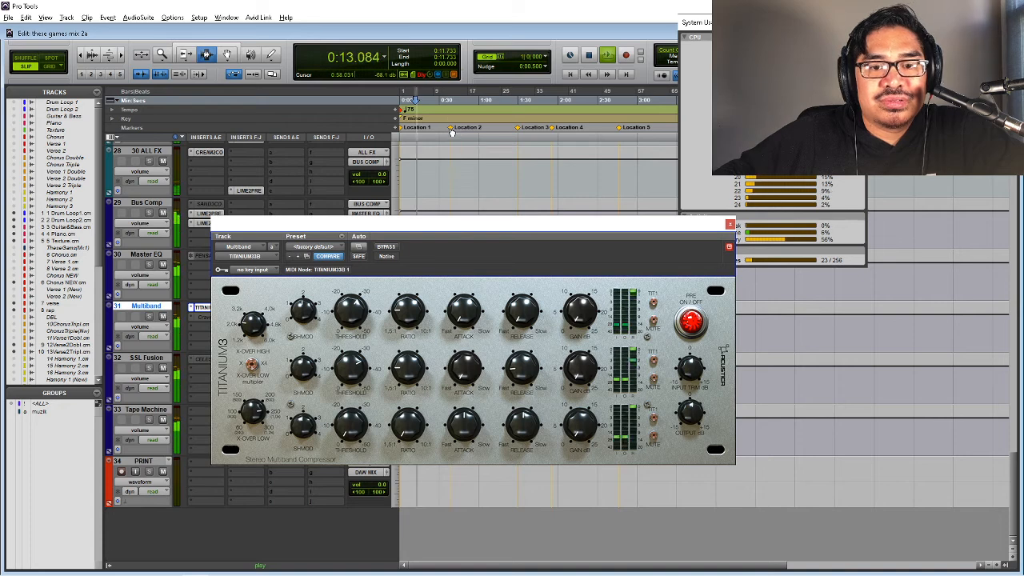
click(451, 128)
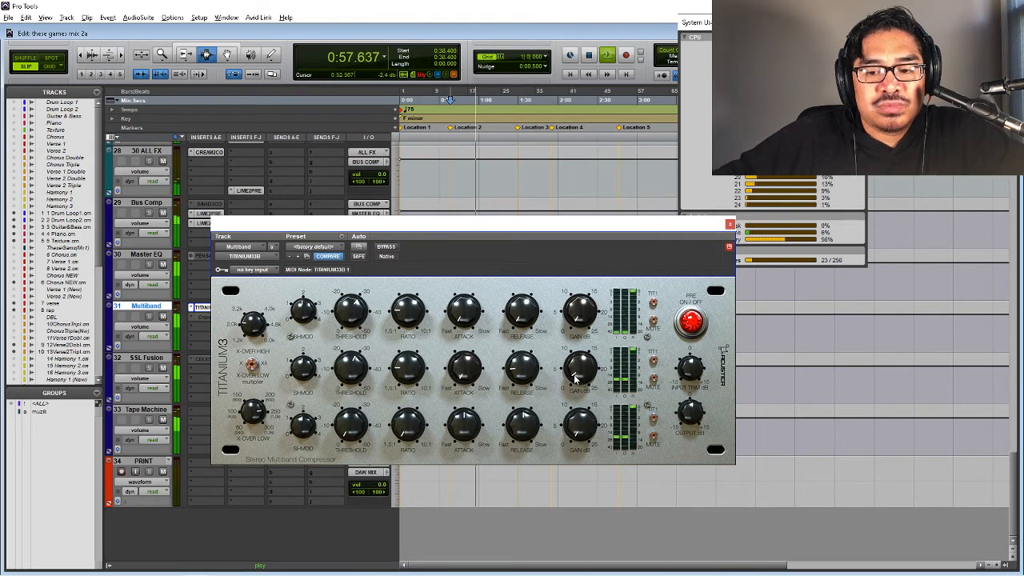
click(386, 248)
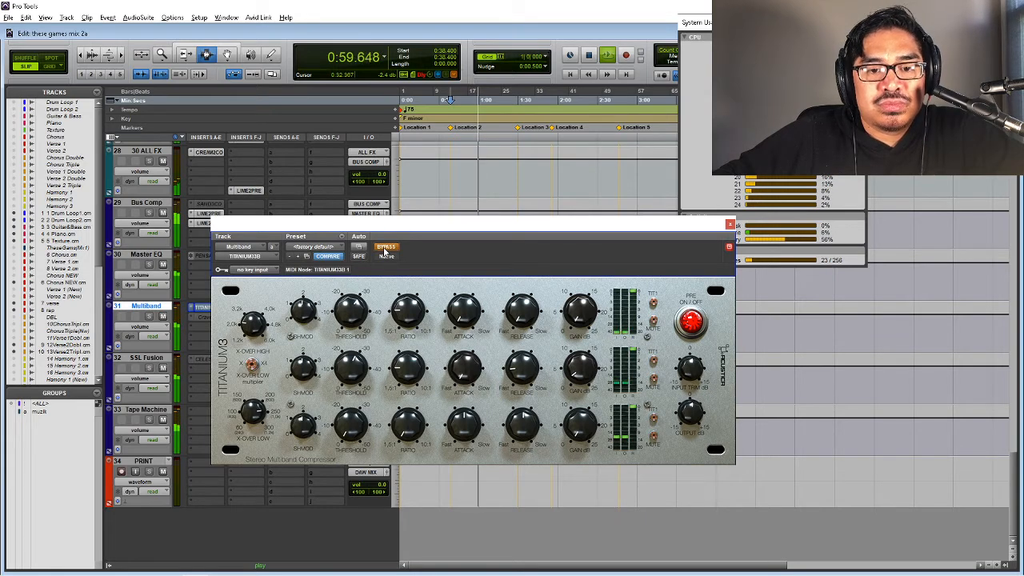
key(space)
key(space)
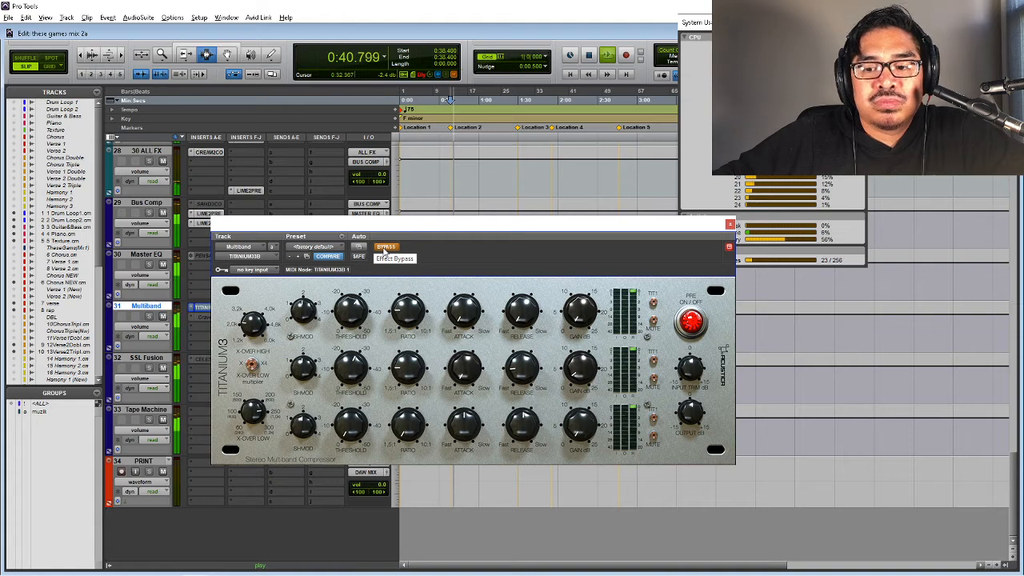
click(400, 249)
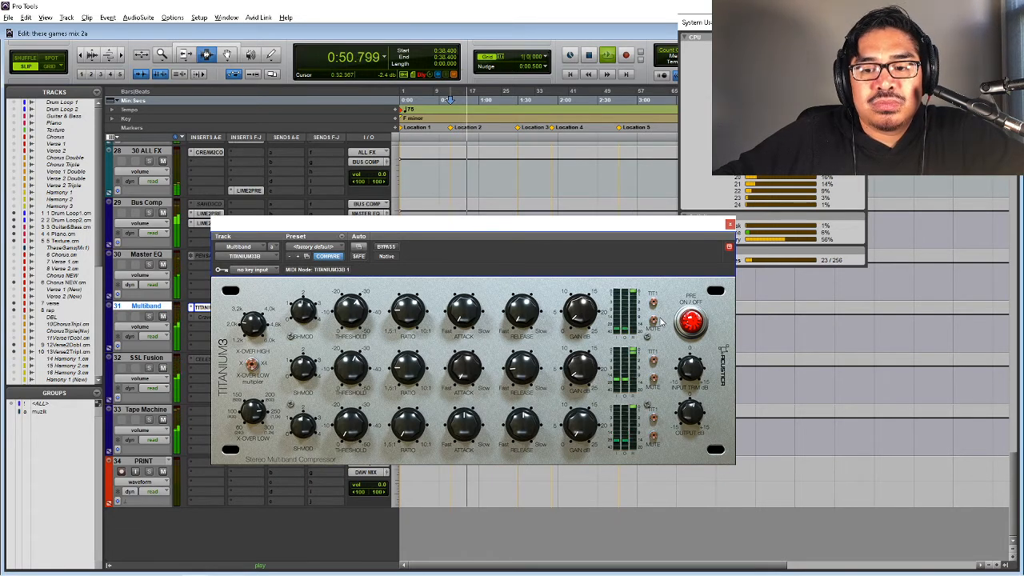
click(384, 248)
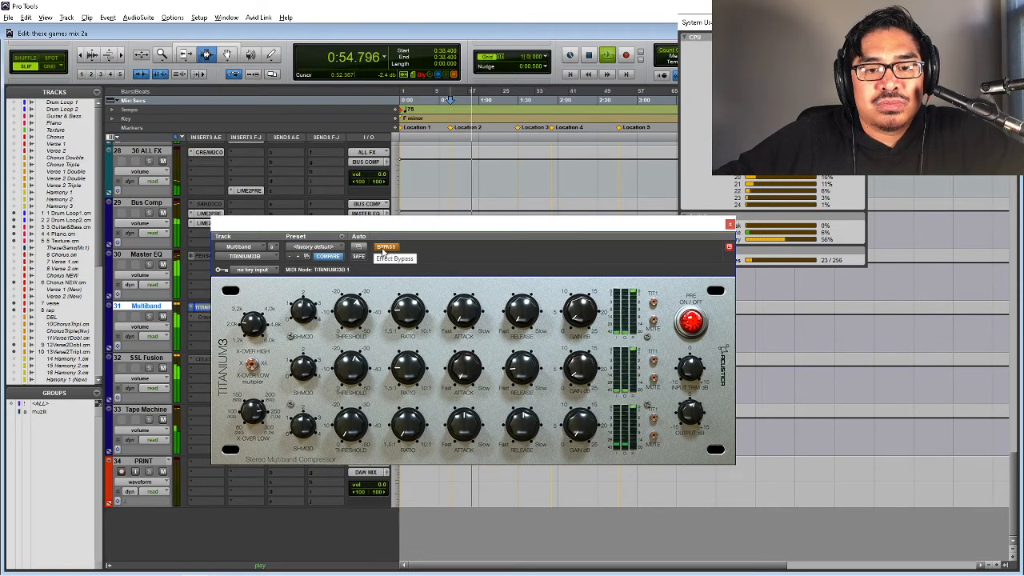
click(386, 247)
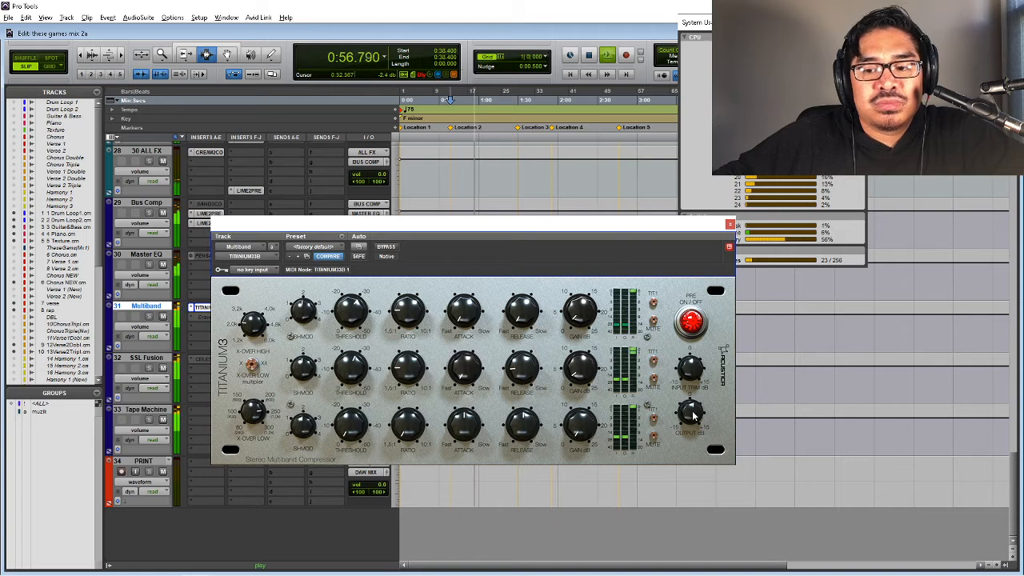
- Restart playback from 0:38.400 several times, comparing the mix's opening moments with and without TITANIUM3
key(space)
key(space)
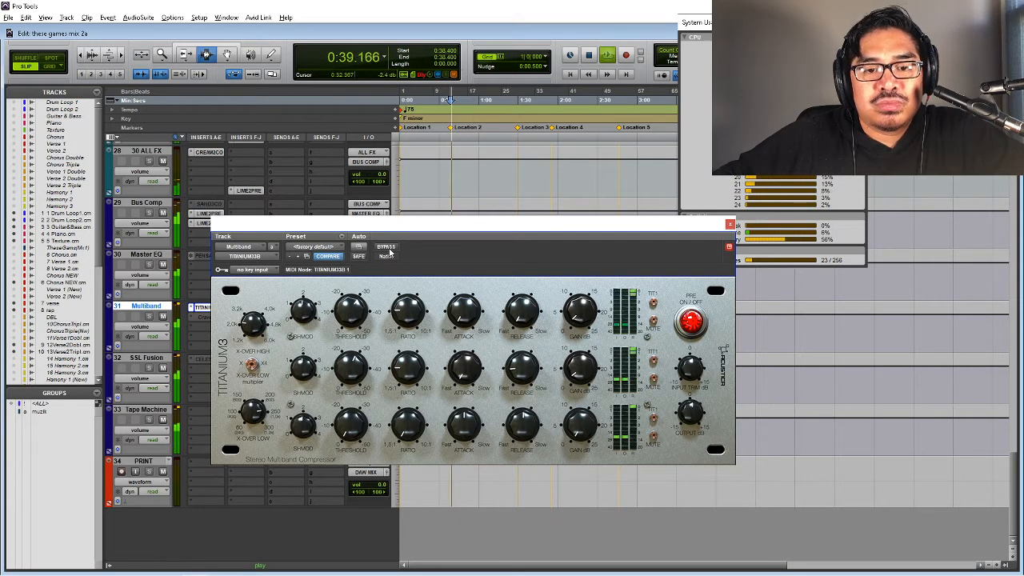
click(389, 249)
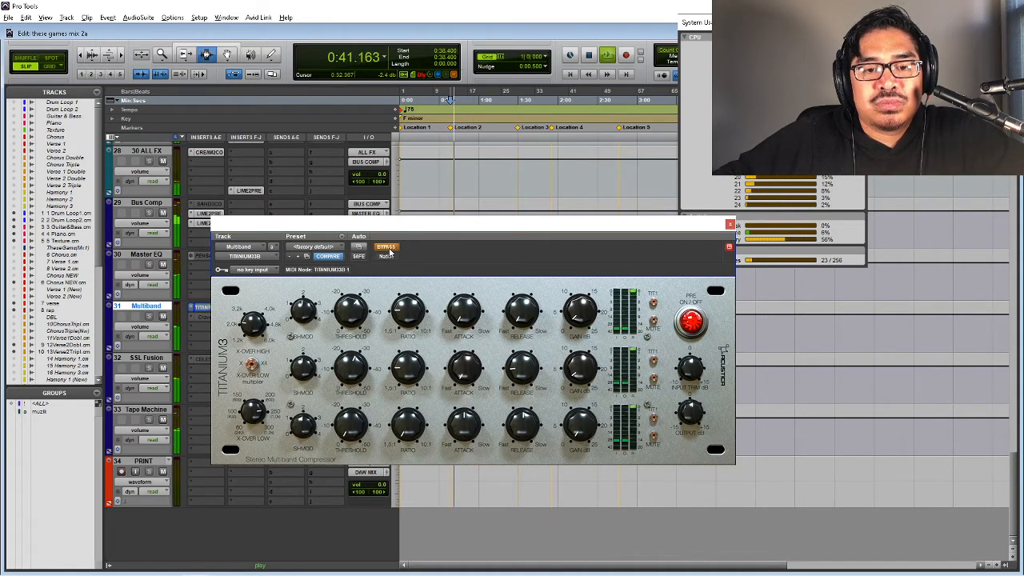
click(387, 248)
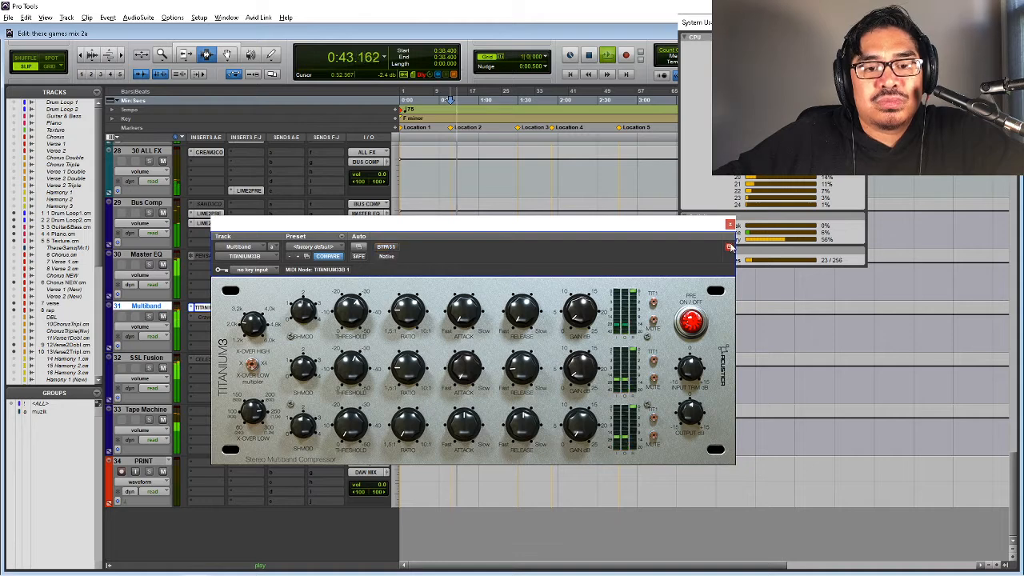
key(space)
key(space)
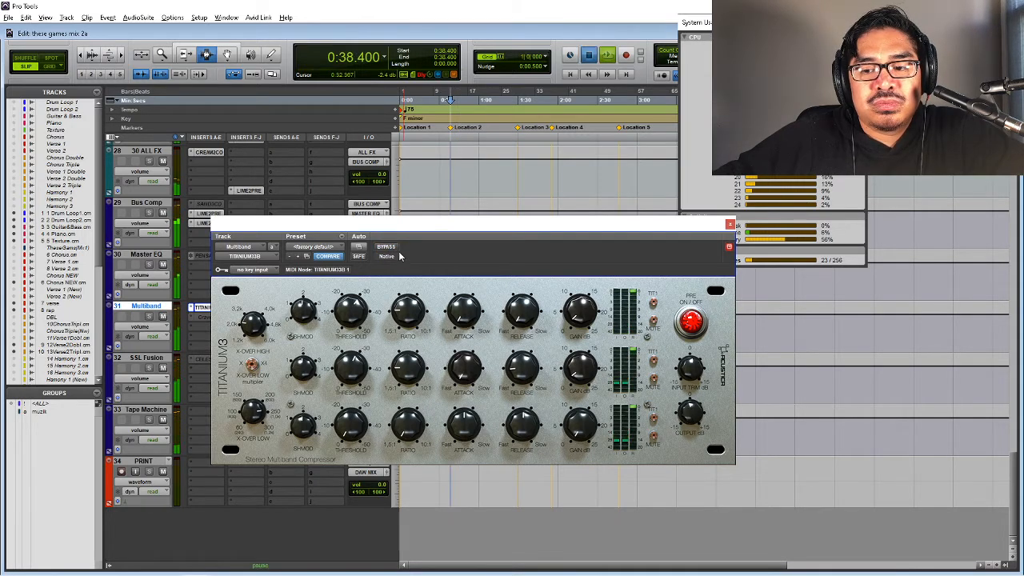
click(387, 248)
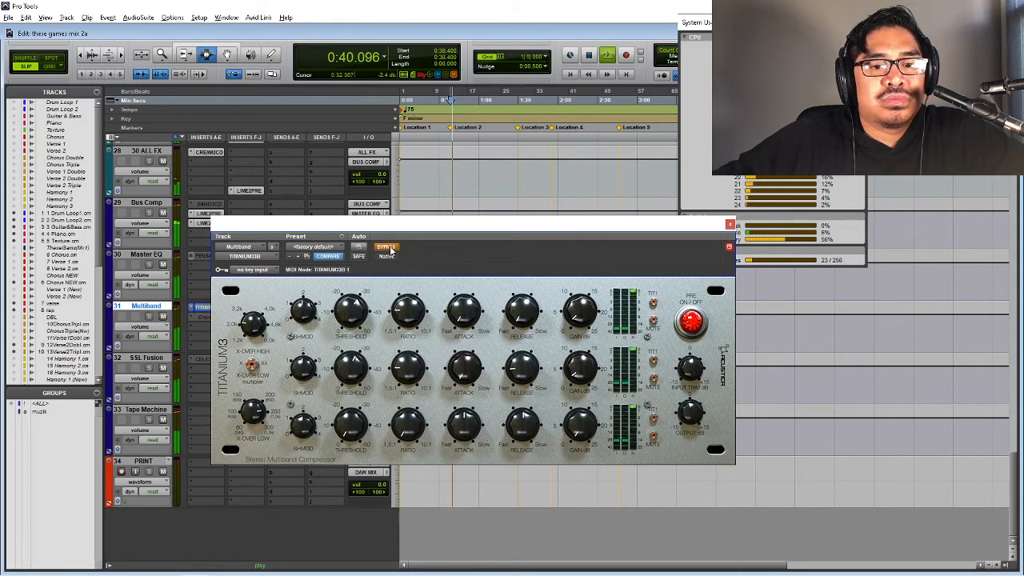
key(space)
key(space)
key(space)
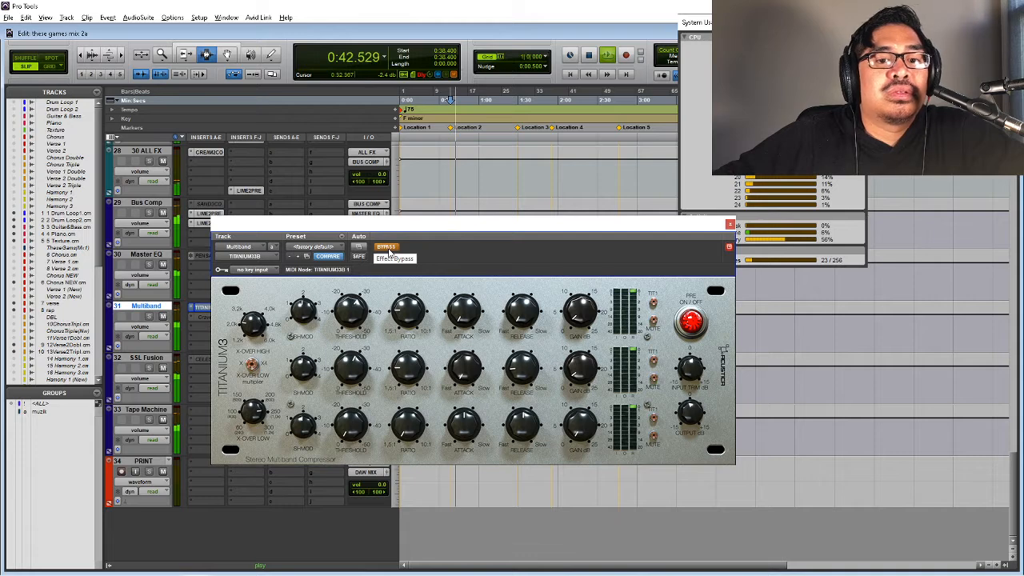
- Run a final bypass comparison of TITANIUM3 from 0:38.400, leave it engaged and close its window
click(388, 248)
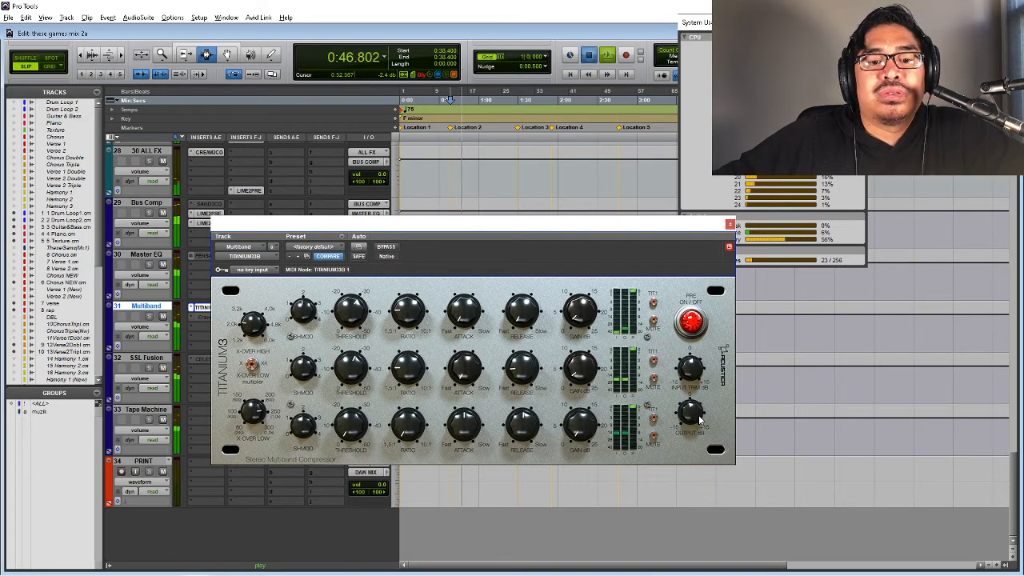
key(space)
key(space)
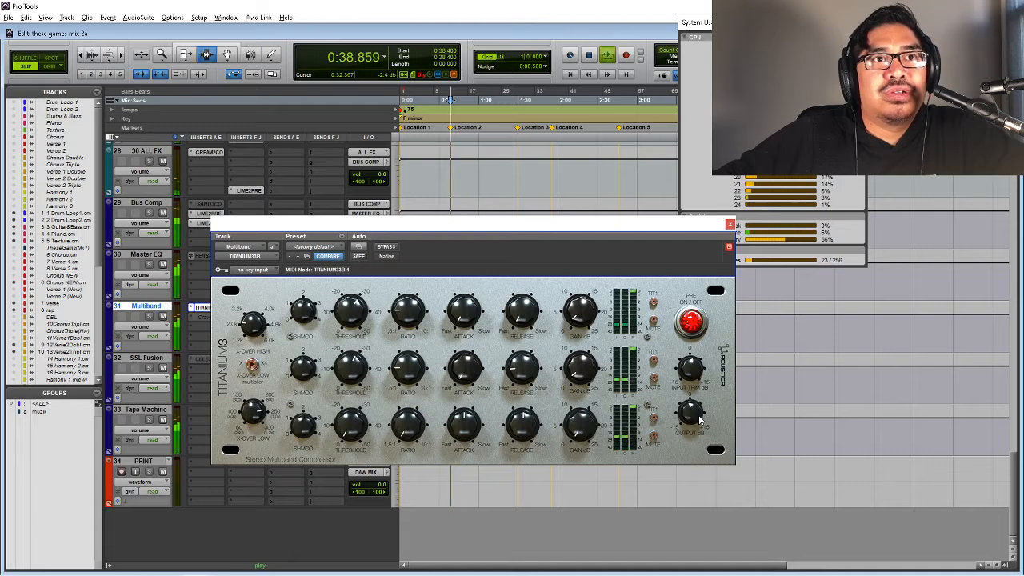
click(387, 248)
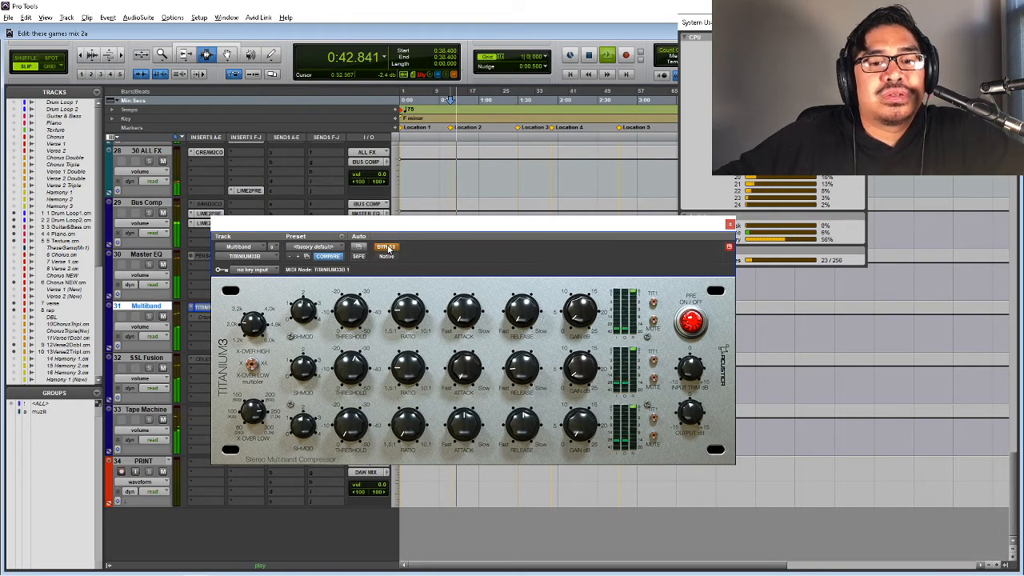
click(388, 248)
click(729, 225)
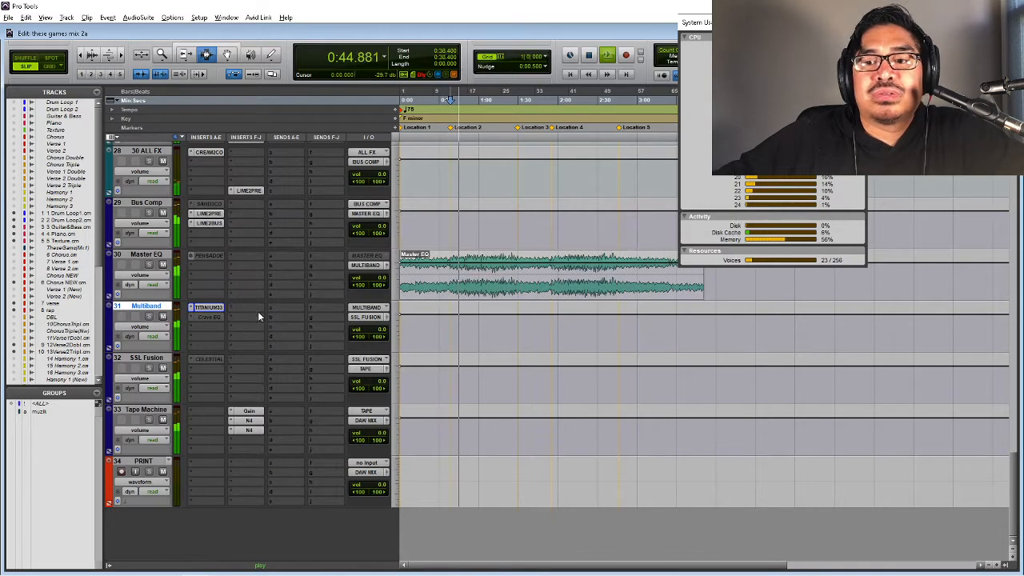
- Stop playback, activate and open Crave EQ on the Multiband track, and raise its 297.09 Hz peaking band to 30 dB
key(space)
right_click(209, 315)
click(216, 329)
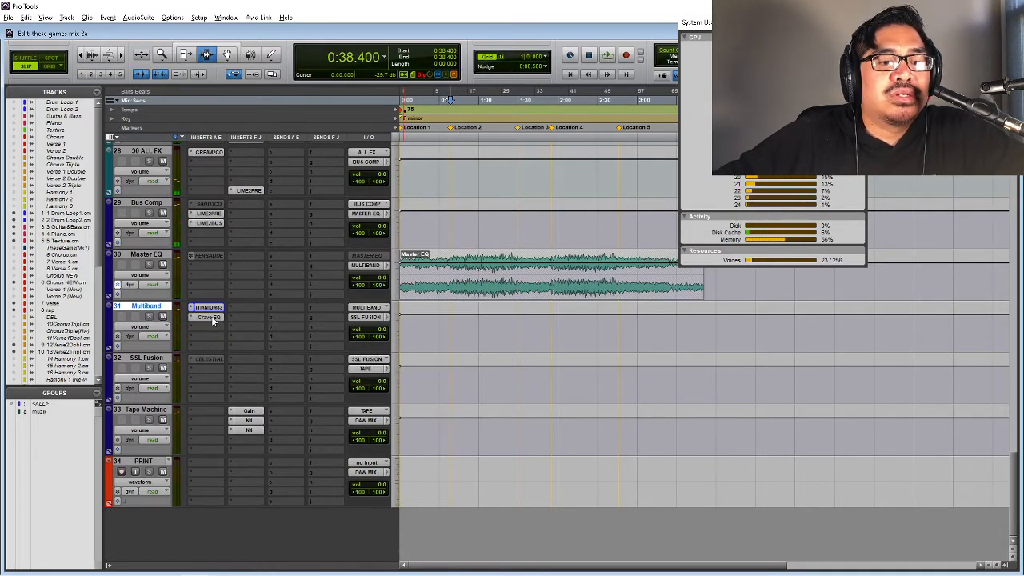
click(211, 317)
drag(329, 490, 337, 404)
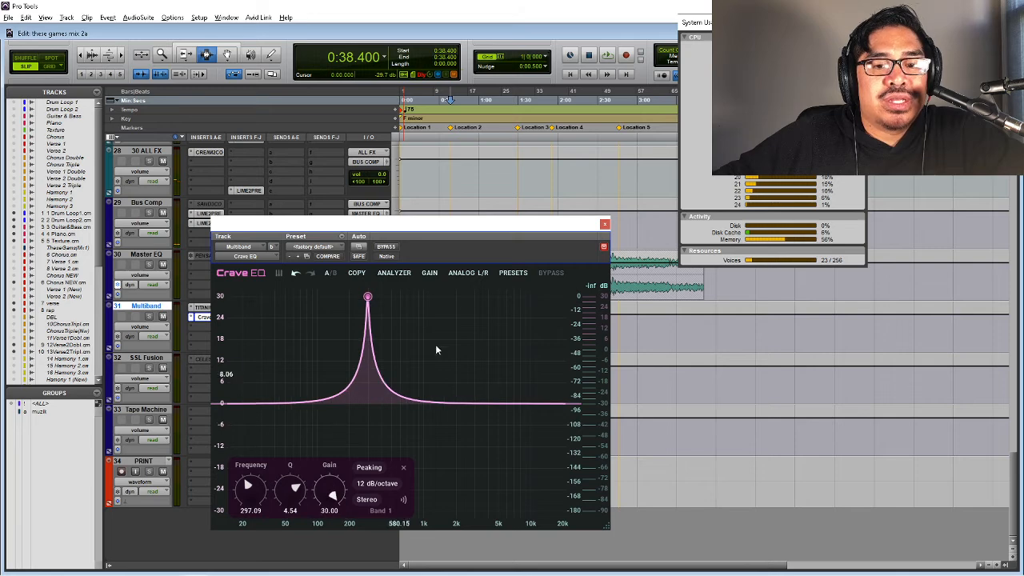
- Switch Crave EQ's phase model to Linear
click(467, 273)
click(542, 290)
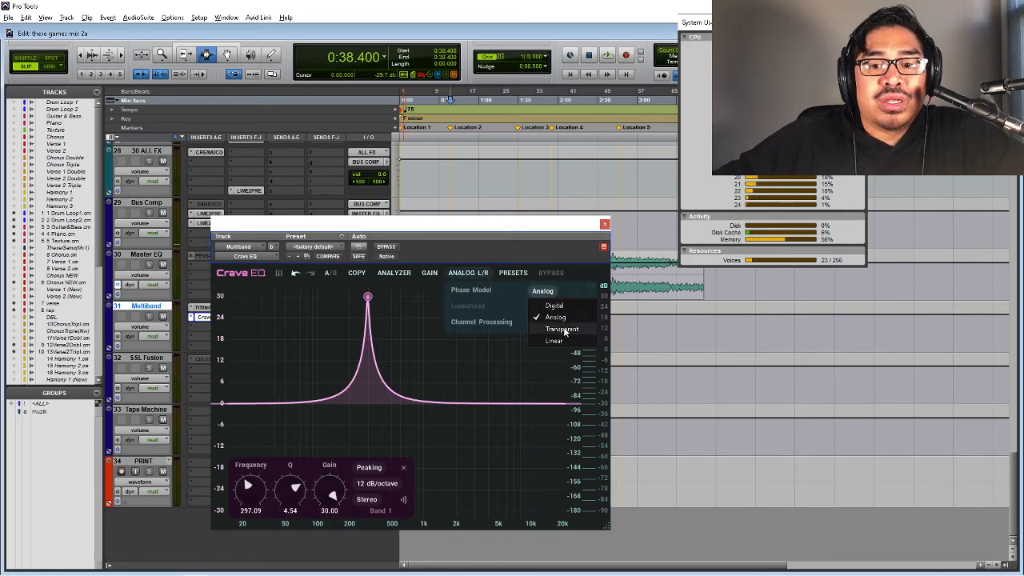
click(553, 341)
- Set the 297.09 Hz band's gain to 20.15 dB while playing the mix from 0:38.400
key(space)
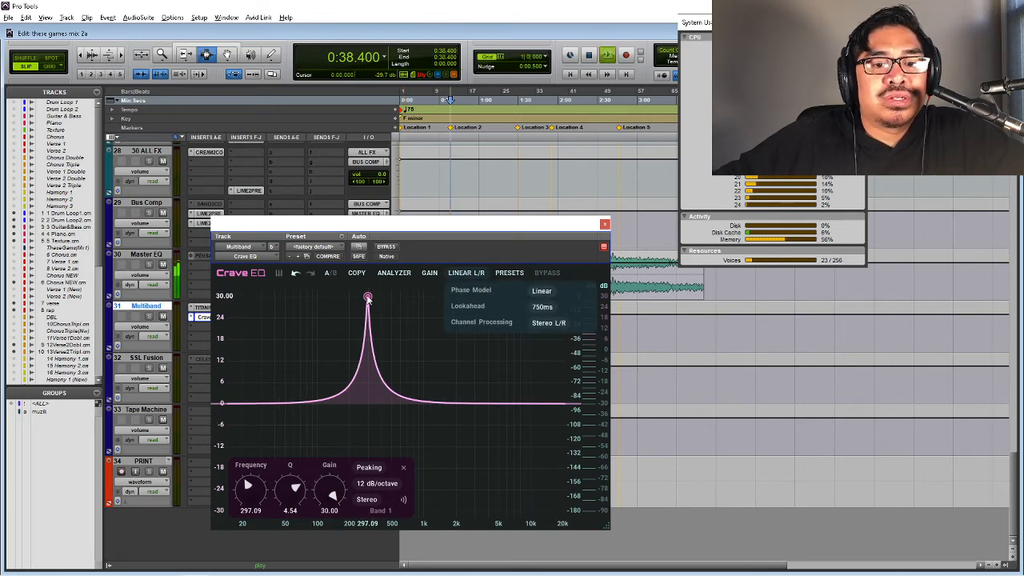
drag(368, 299, 369, 333)
key(space)
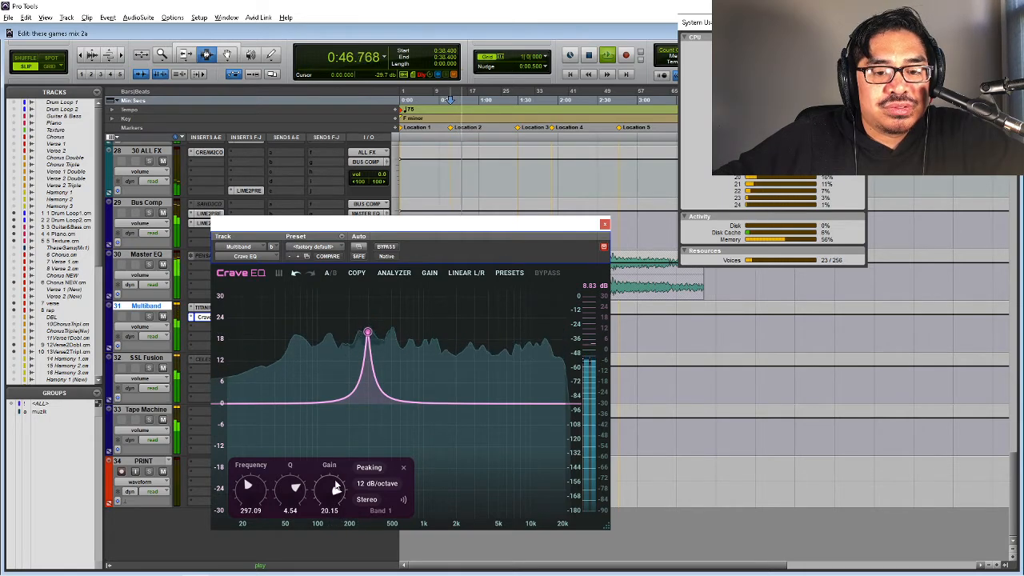
mouse_move(368, 336)
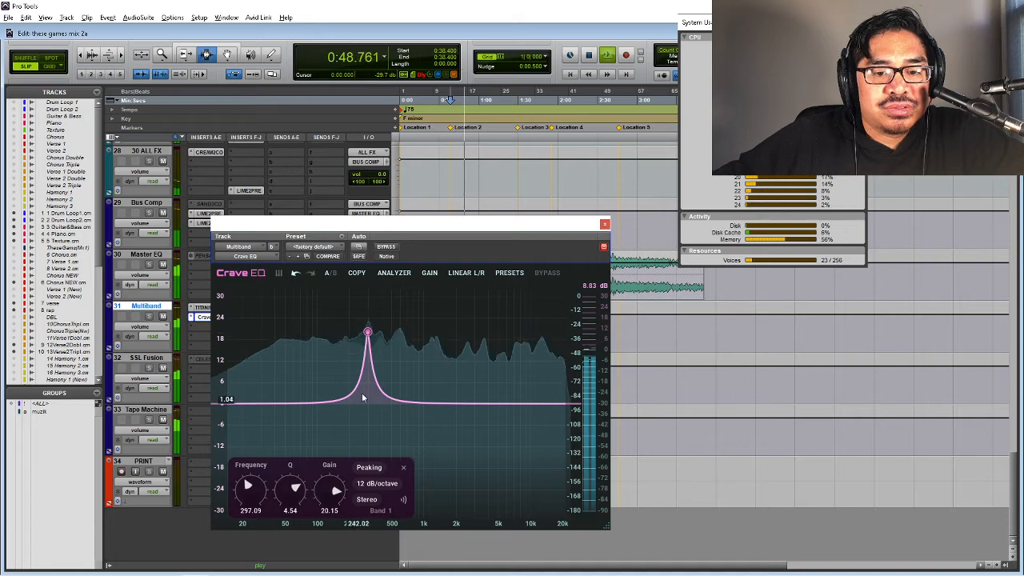
- Move Crave EQ's peaking band to 287.02 Hz and set its gain to -1.15 dB, playing the mix from 0:38.400
drag(368, 333, 366, 332)
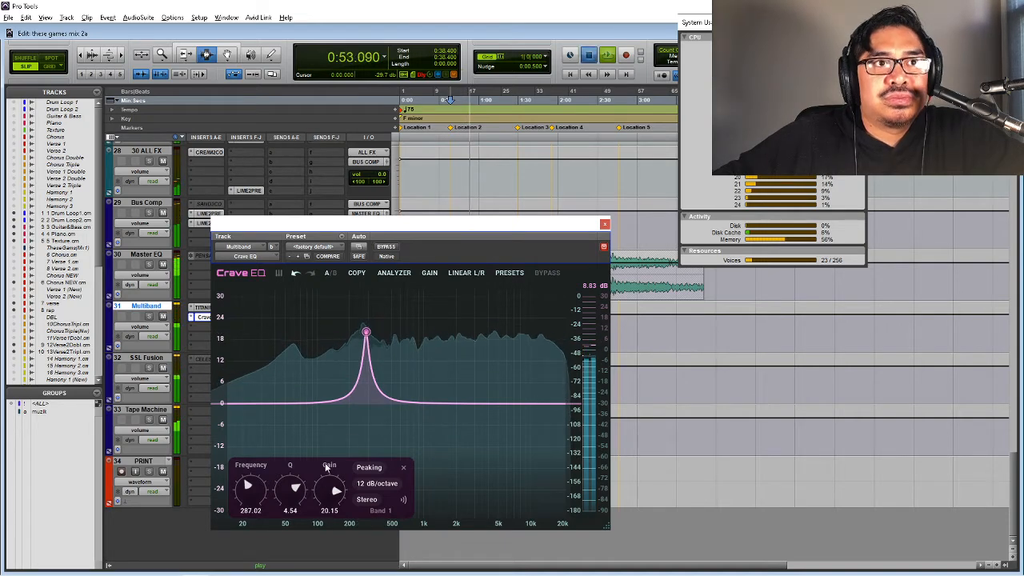
key(space)
drag(325, 490, 320, 530)
key(space)
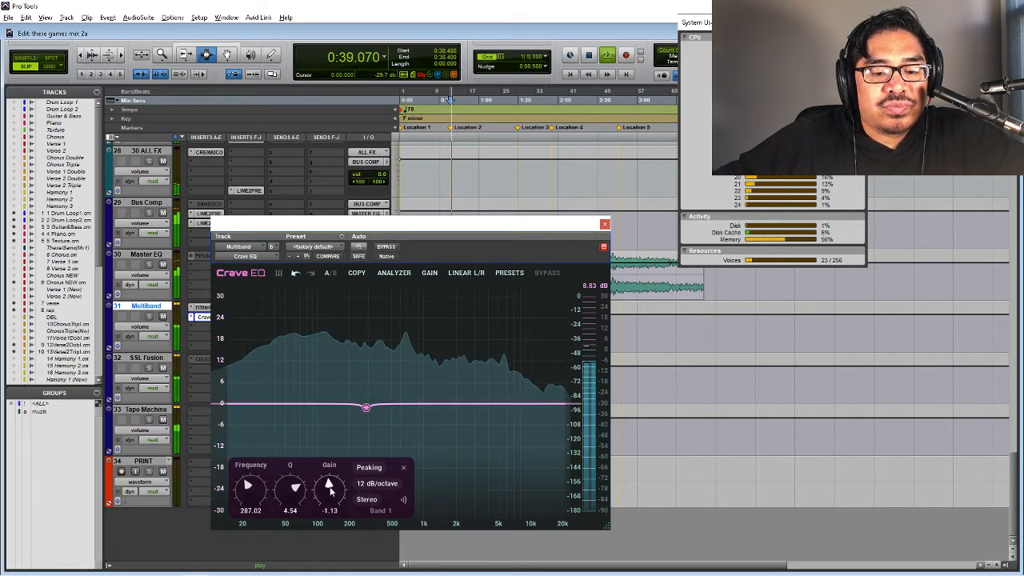
- Compare the mix with Crave EQ engaged and bypassed, and close its window
click(388, 248)
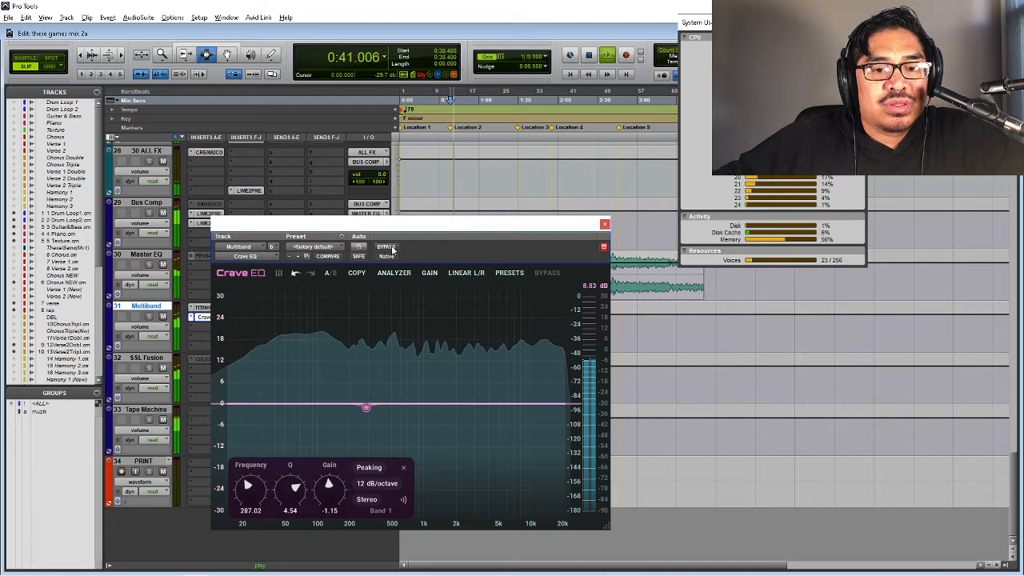
click(389, 248)
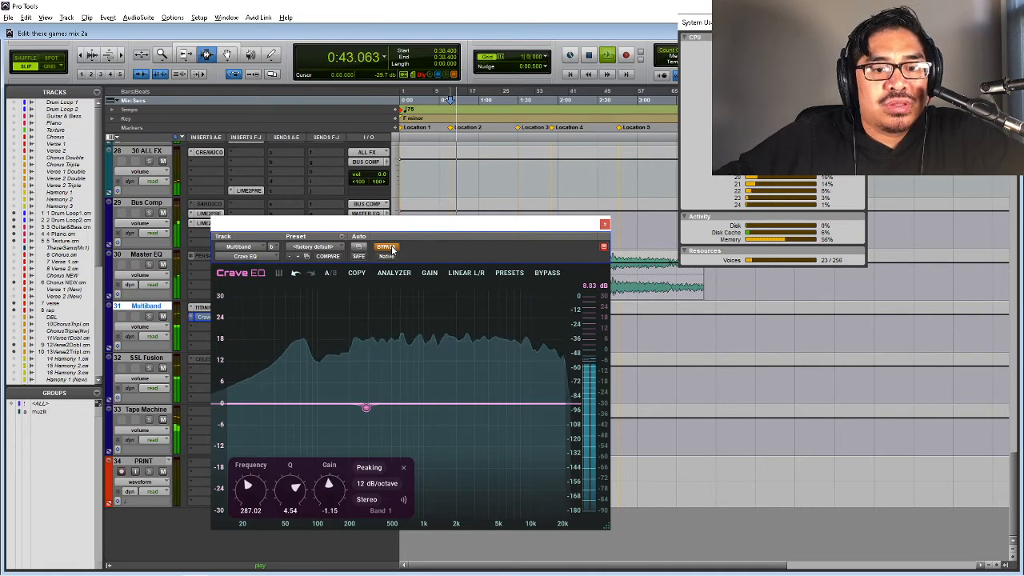
click(604, 224)
- Compare the mix from 0:38.400 with both Multiband inserts bypassed and engaged, leaving TITANIUM3 and Crave EQ active
key(space)
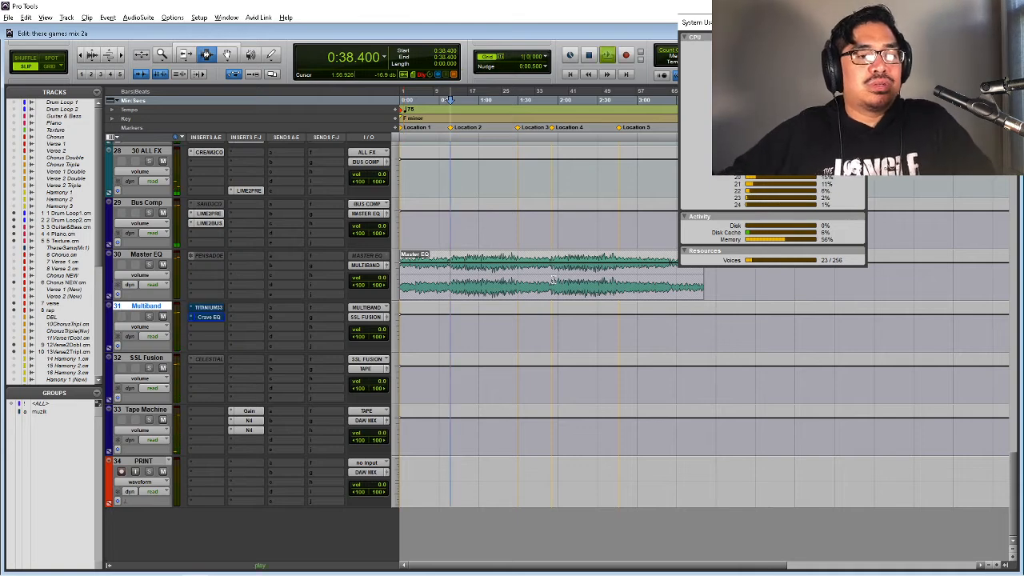
key(space)
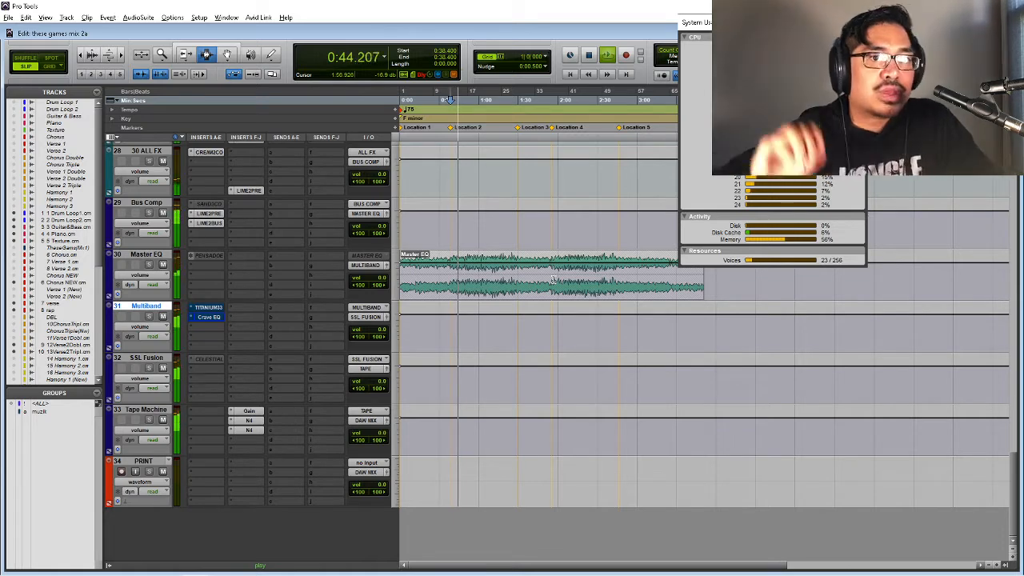
key(space)
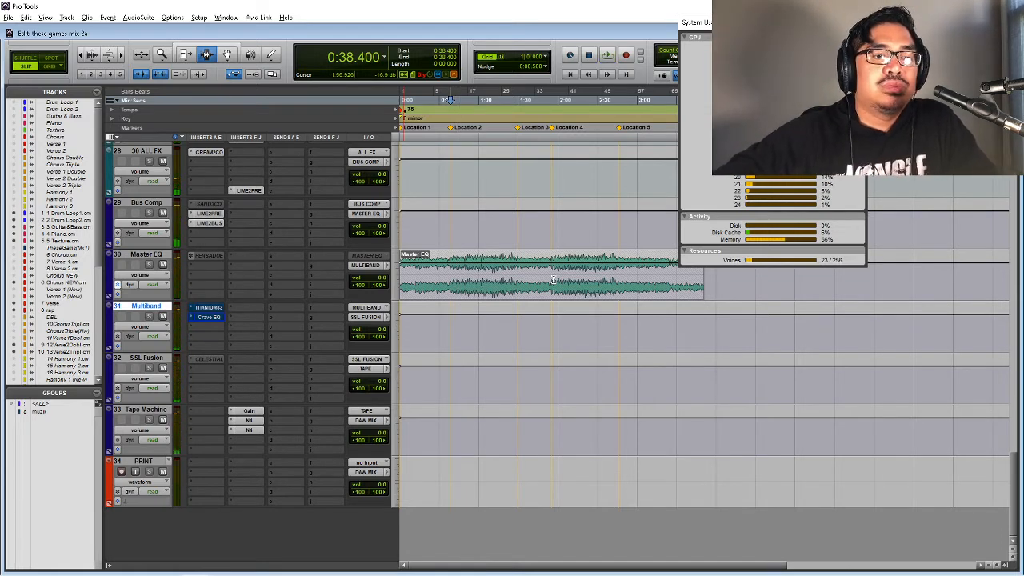
key(space)
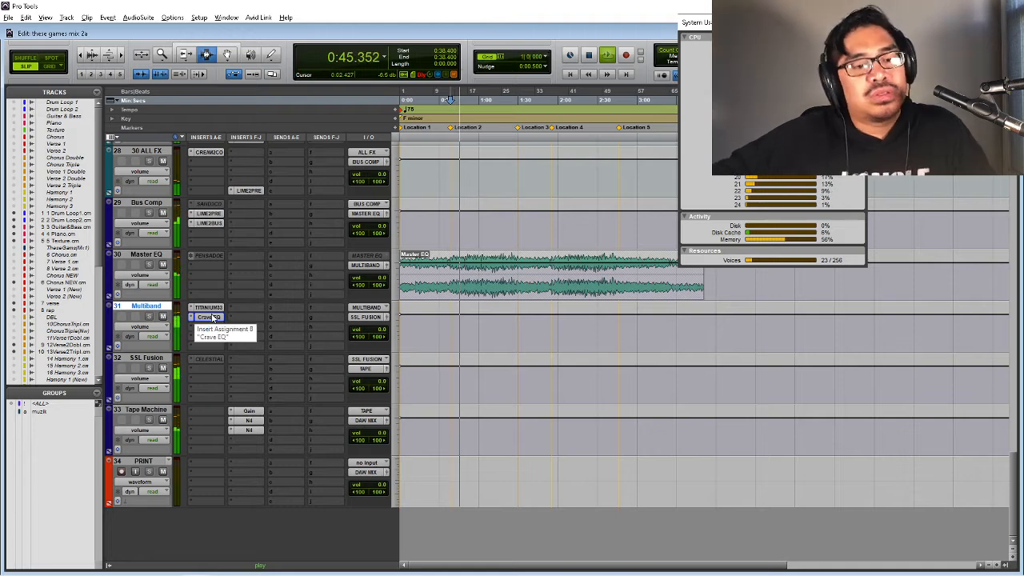
key(space)
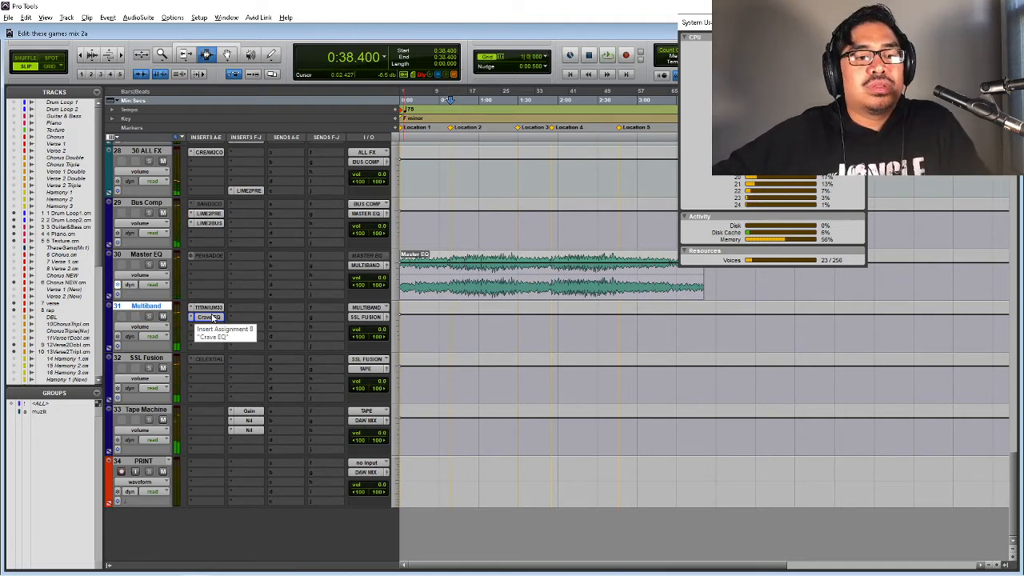
- Activate and open Celestial on the SSL Fusion track, switch off its EQ and filter sections, and turn Harmonics and Texture down to minimum
right_click(212, 358)
key(Escape)
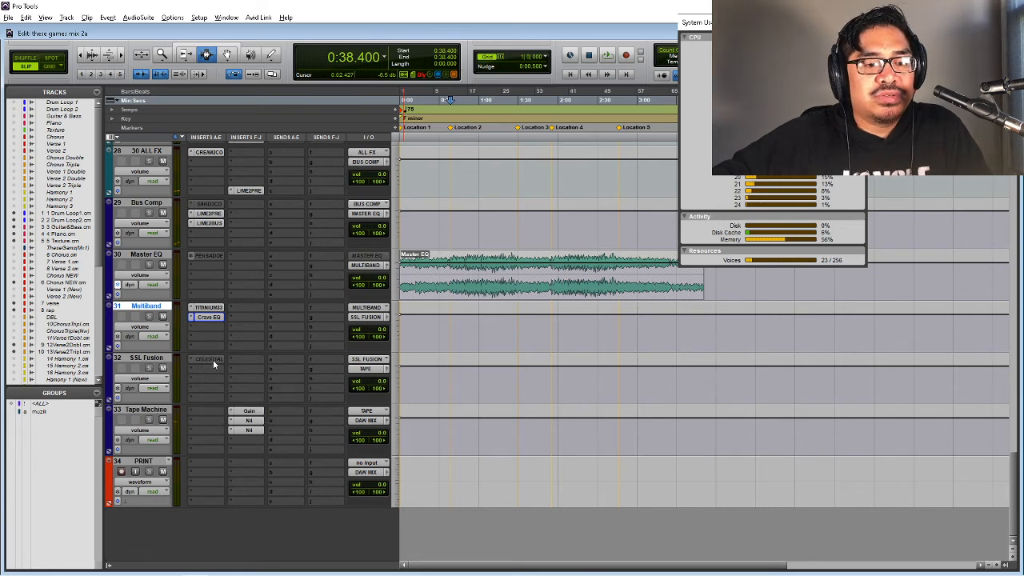
click(213, 359)
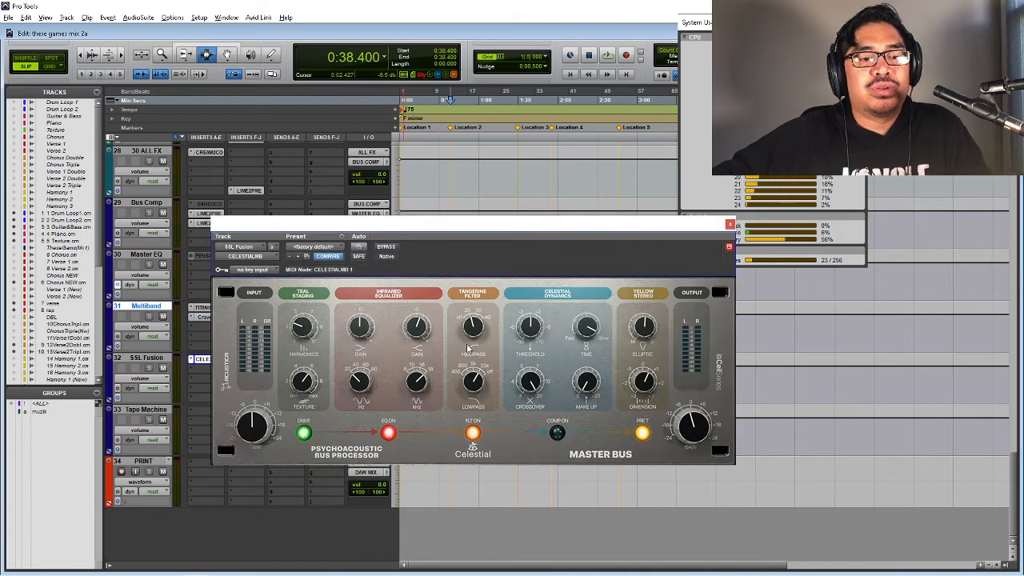
key(space)
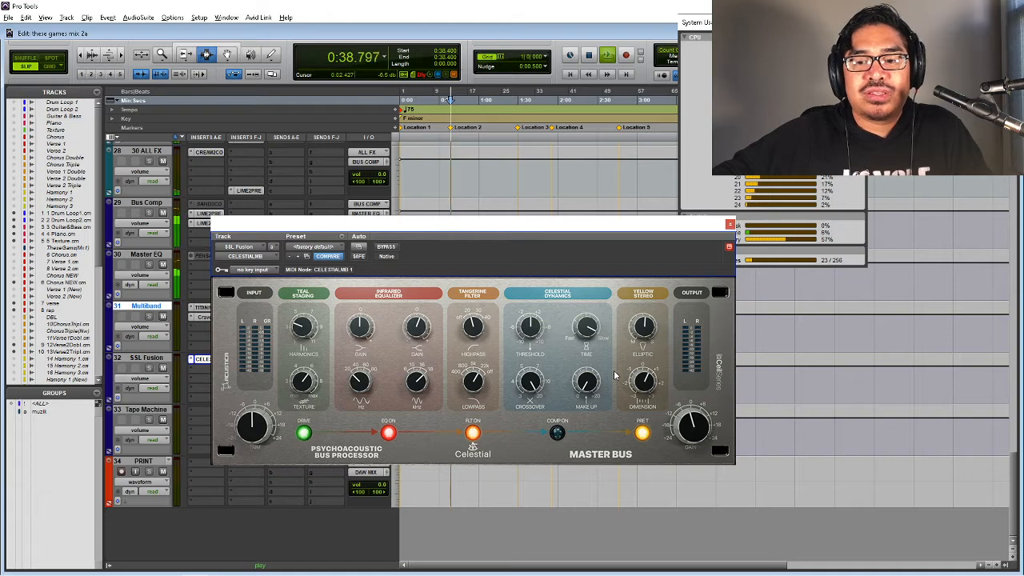
key(space)
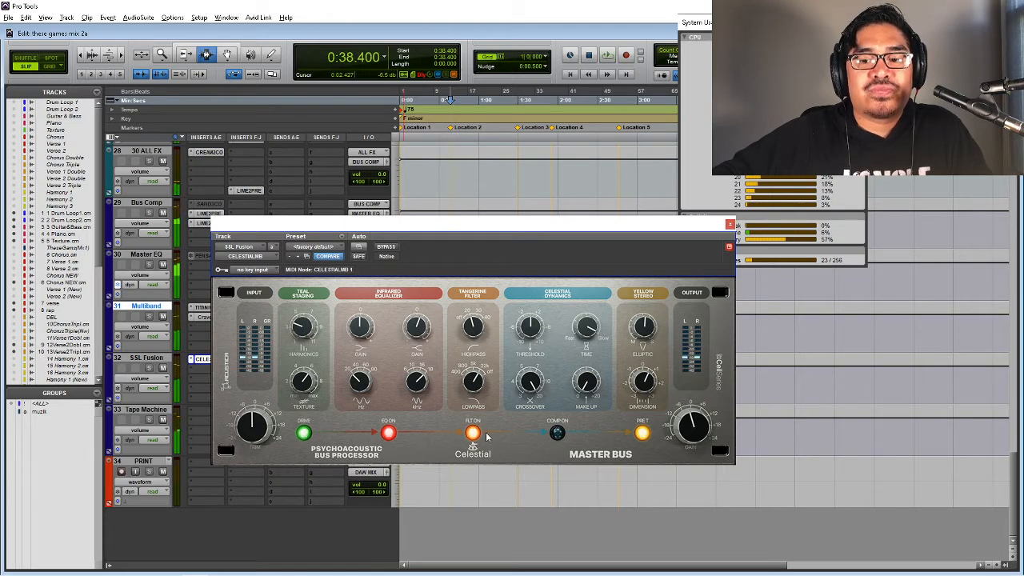
click(472, 433)
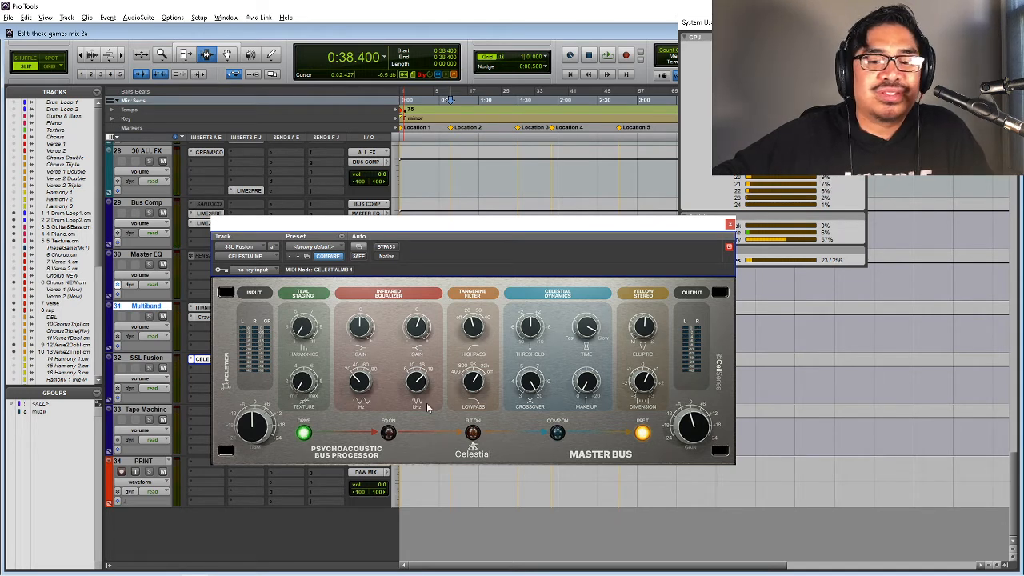
- Raise Celestial's input gain, Harmonics and Texture while playing the mix from 0:38.400
key(space)
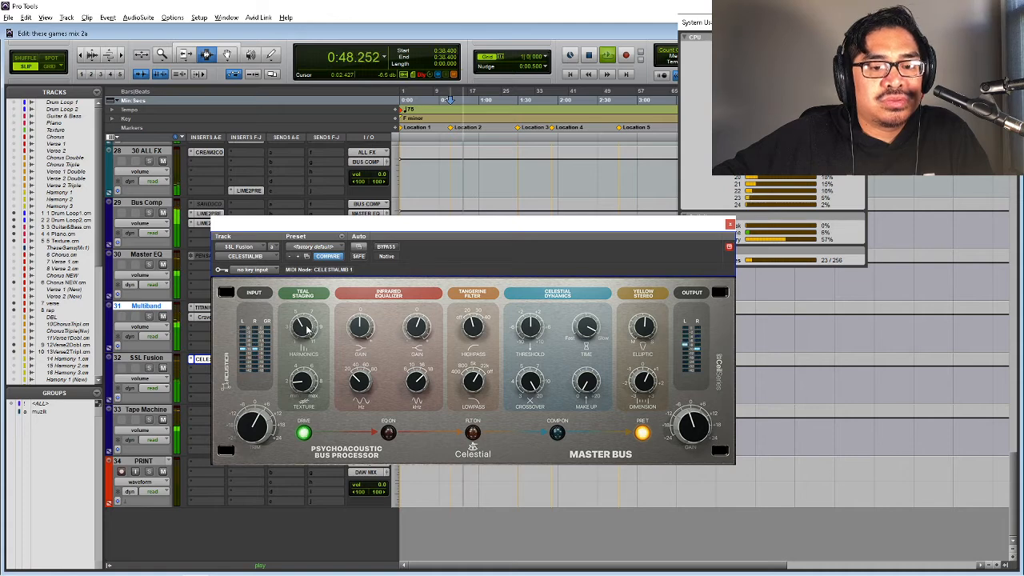
key(space)
key(space)
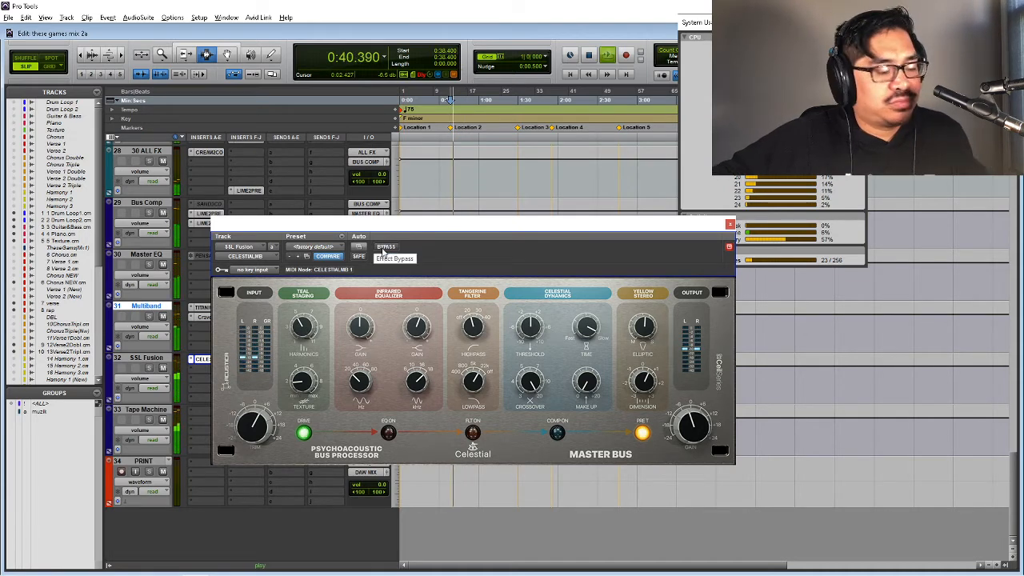
- Compare Celestial bypassed and engaged during playback from 0:38.400, trimming its output gain to match the level
click(384, 248)
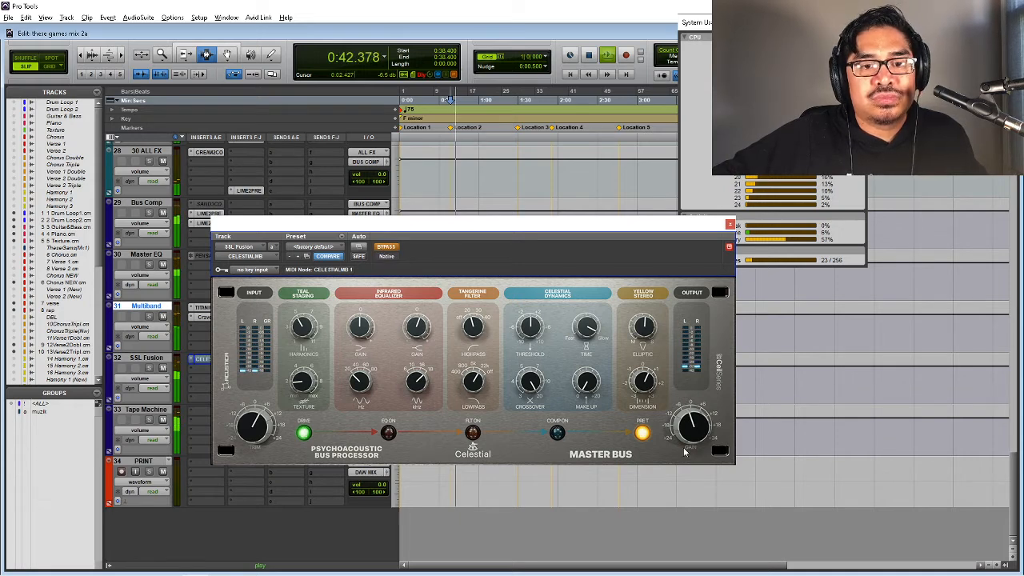
click(396, 248)
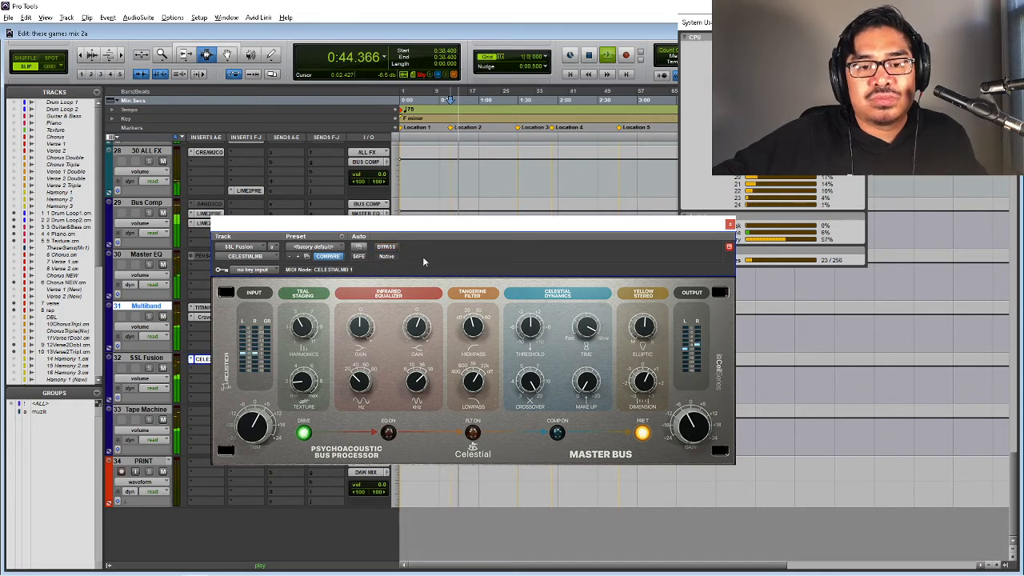
click(381, 248)
key(space)
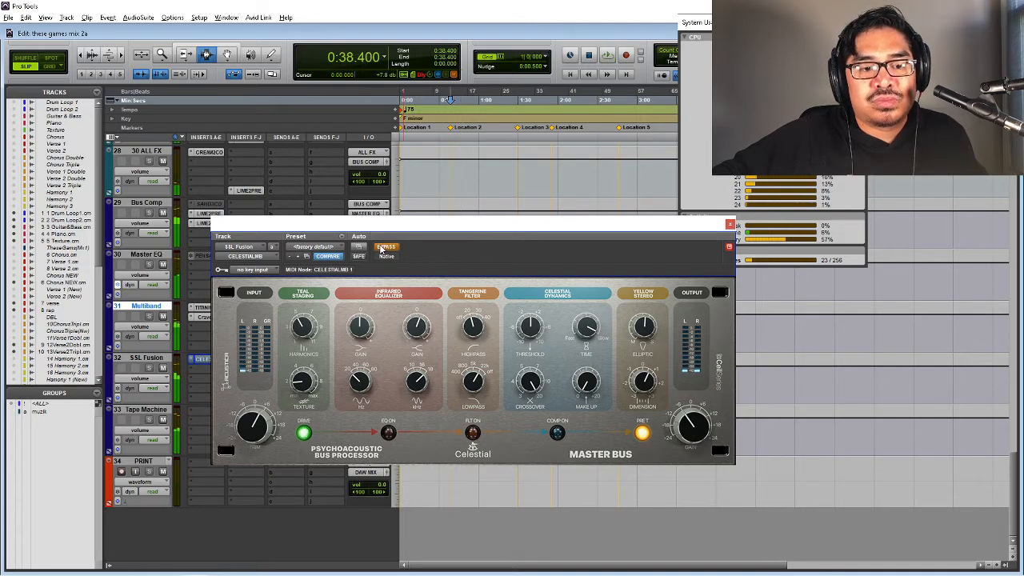
key(space)
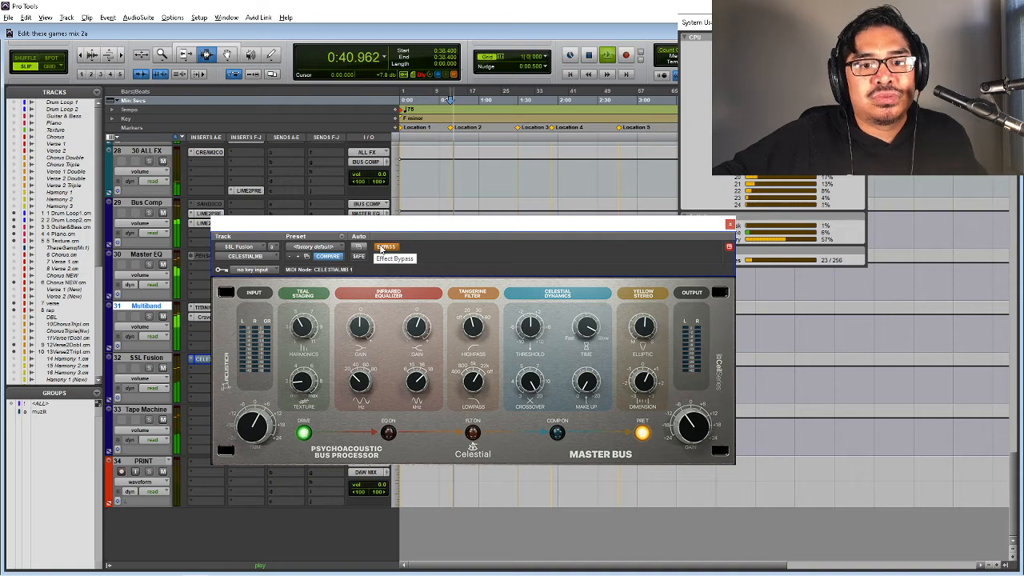
key(space)
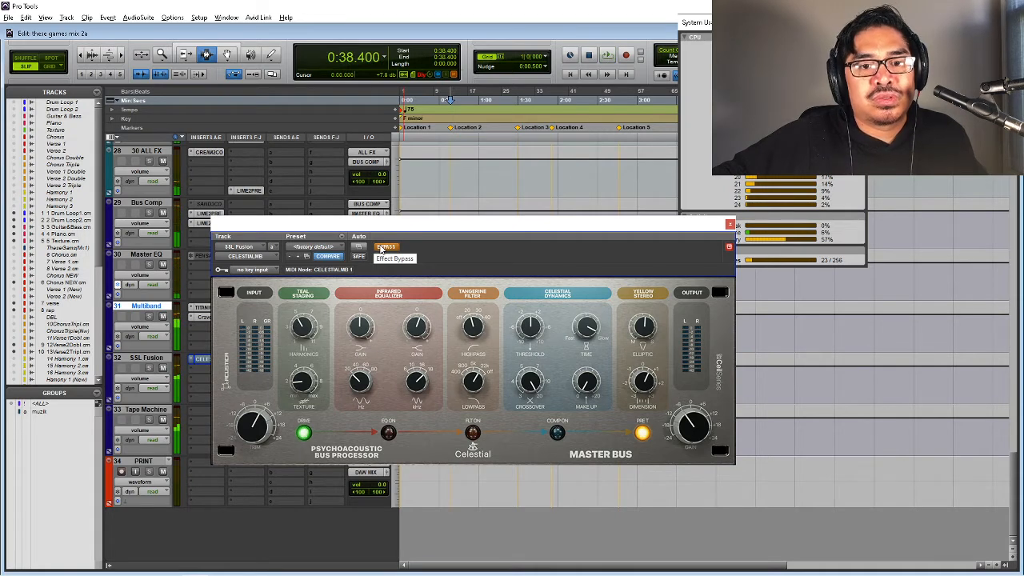
- Fine-tune Celestial's output gain with further bypass comparisons from 0:38.400, leave it engaged and close its window
click(381, 249)
key(space)
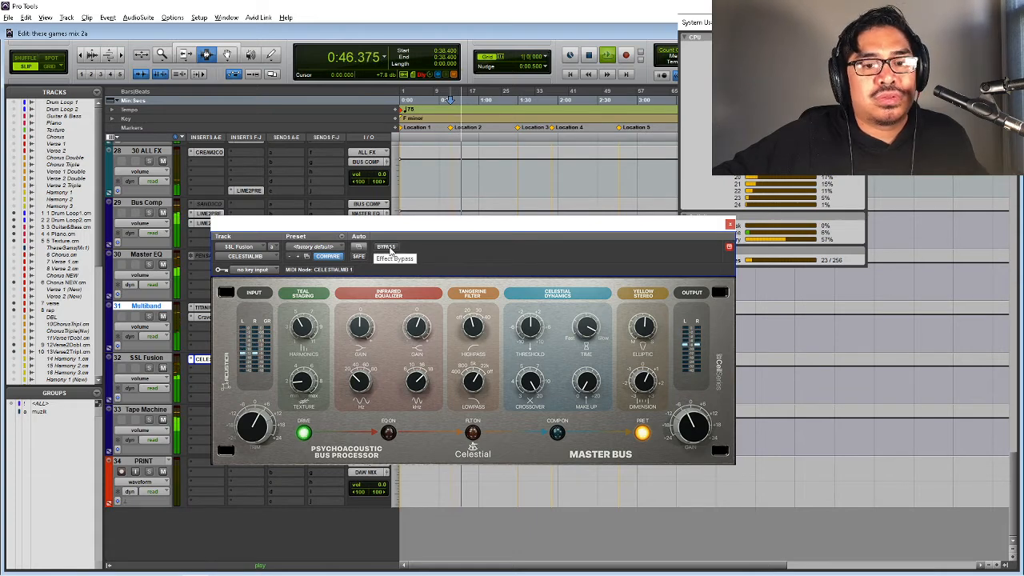
click(387, 248)
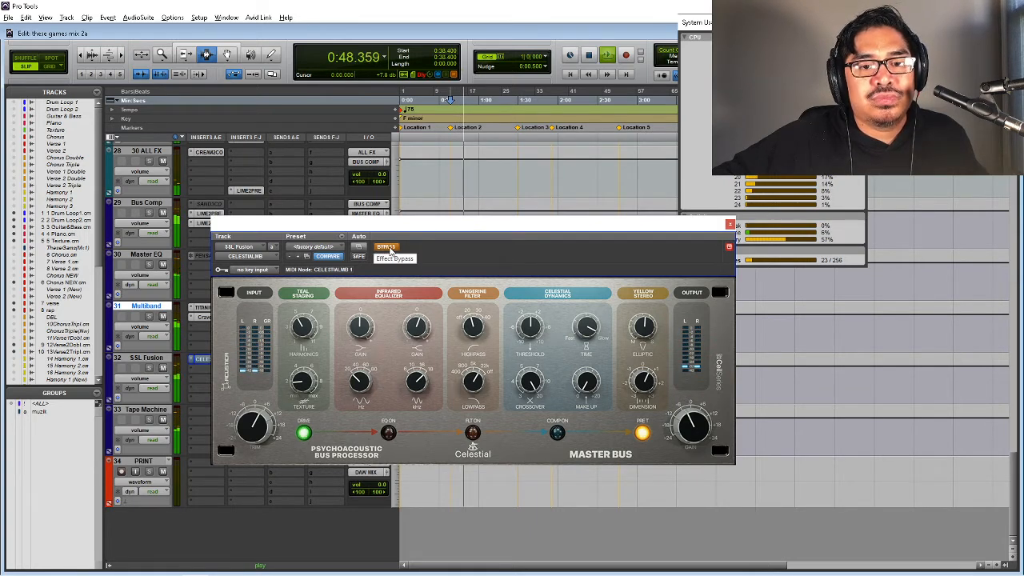
key(space)
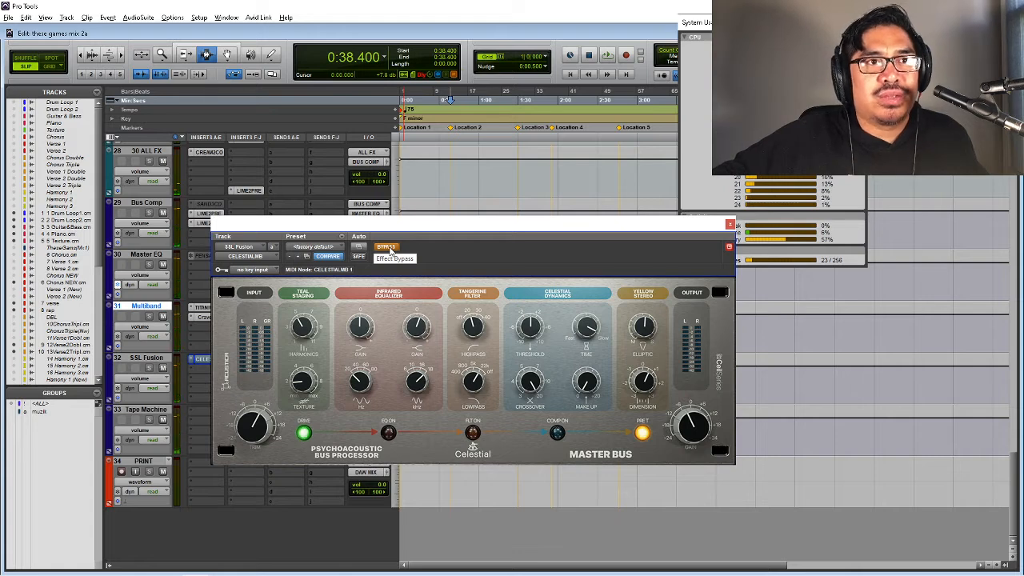
key(space)
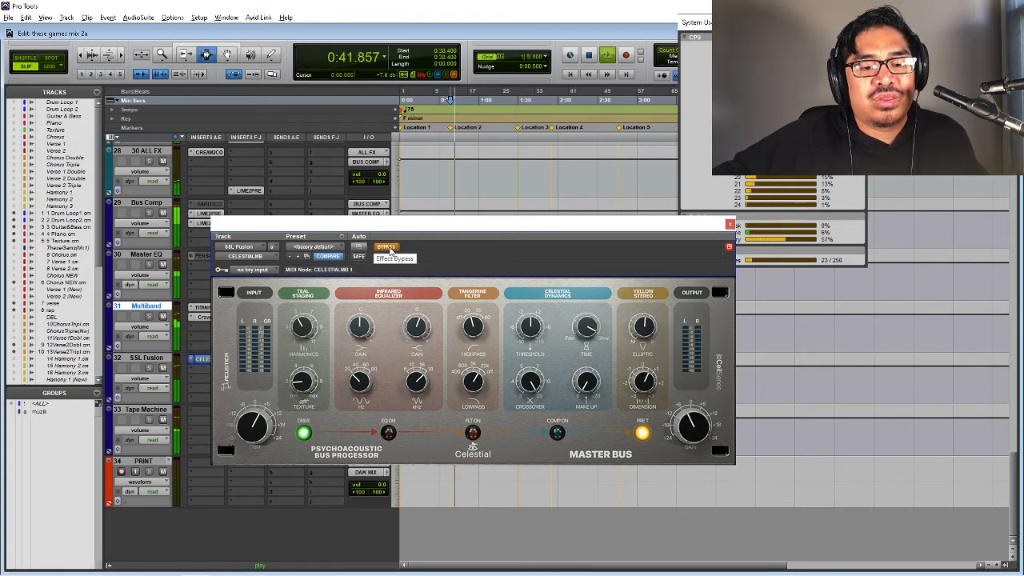
click(386, 247)
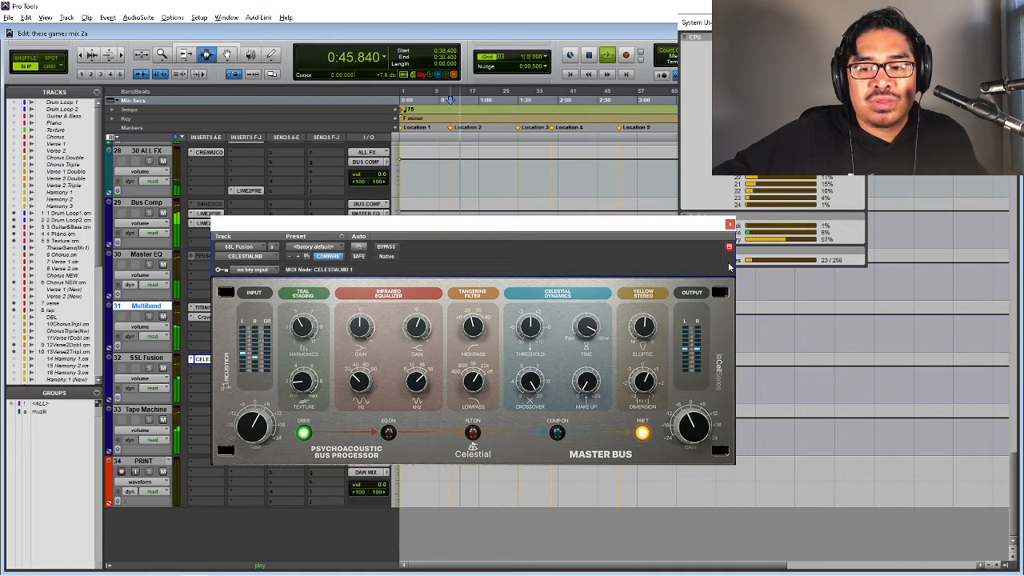
click(729, 225)
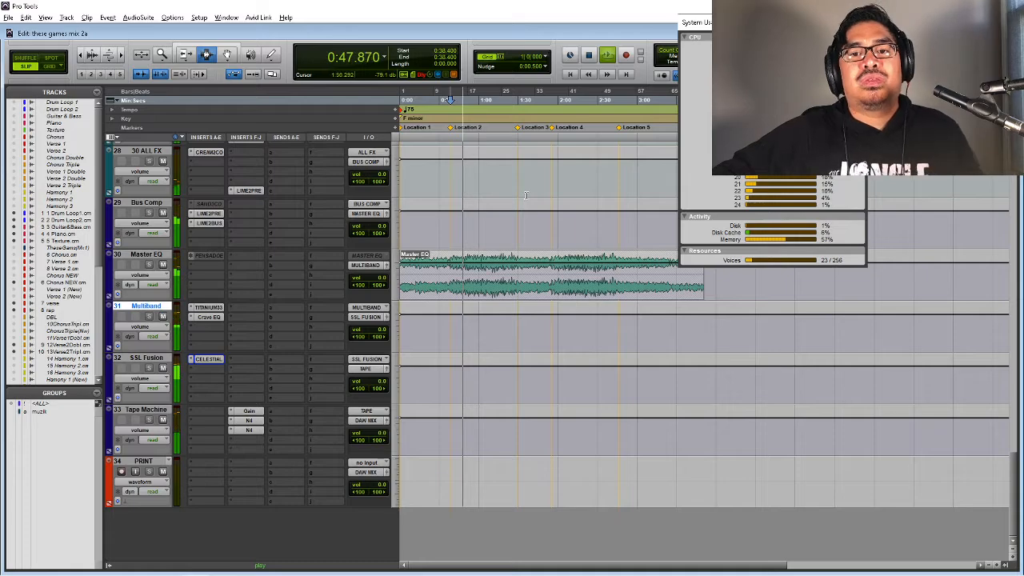
- Stop playback, return to the first tracks of the session and audition the mix from 1:52.200
key(space)
scroll(581, 243, up, 10)
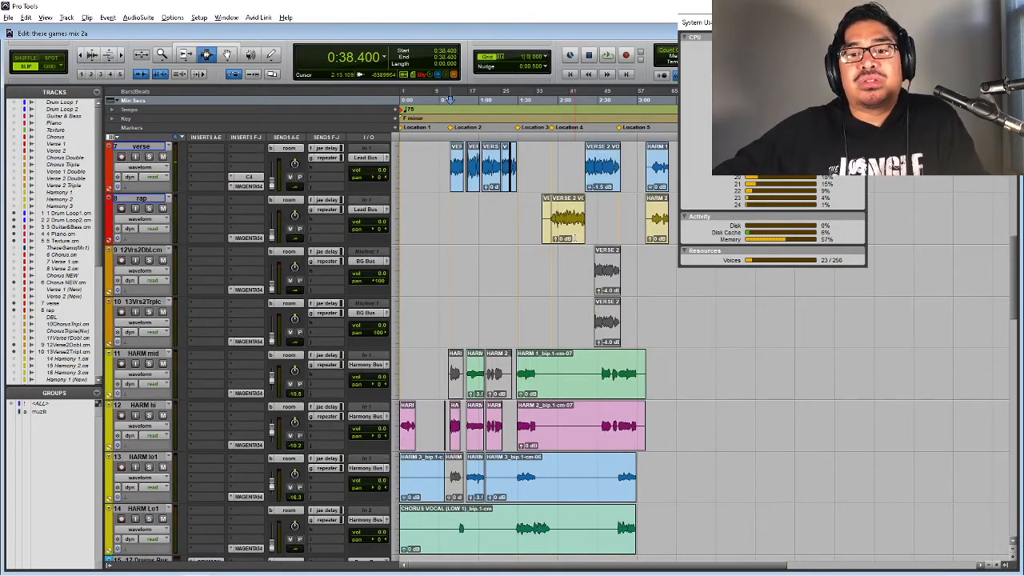
scroll(570, 233, up, 3)
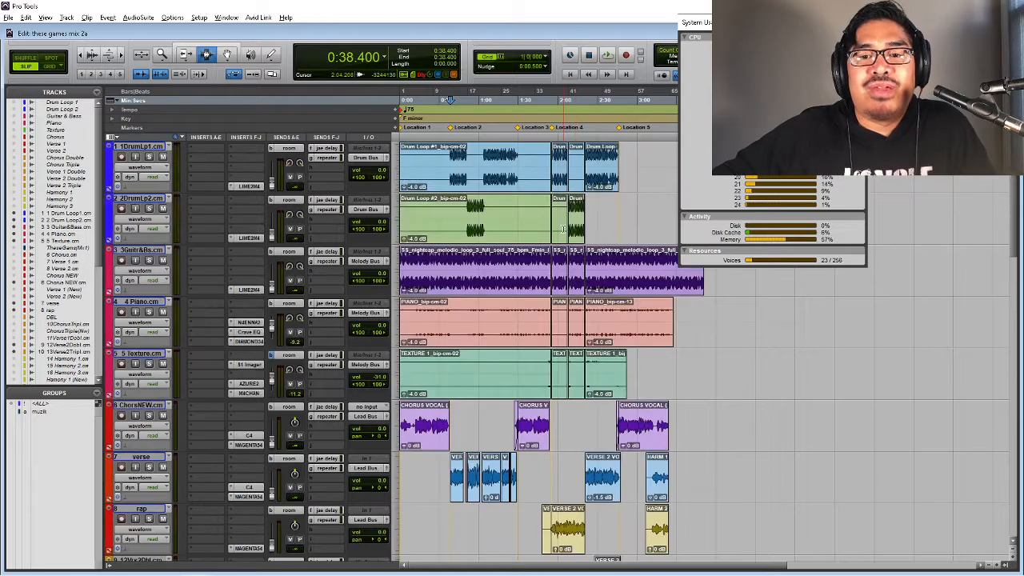
click(547, 104)
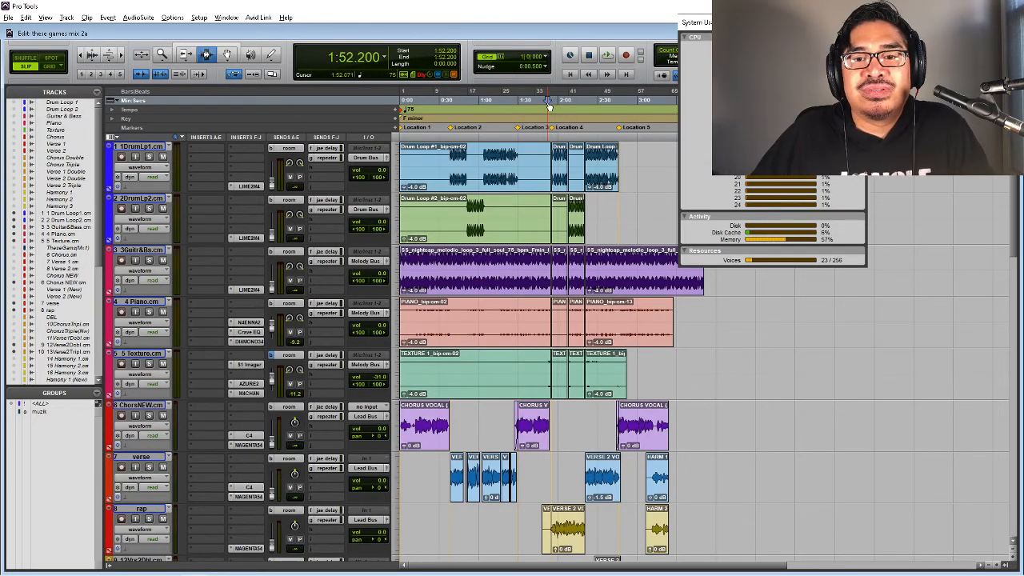
key(space)
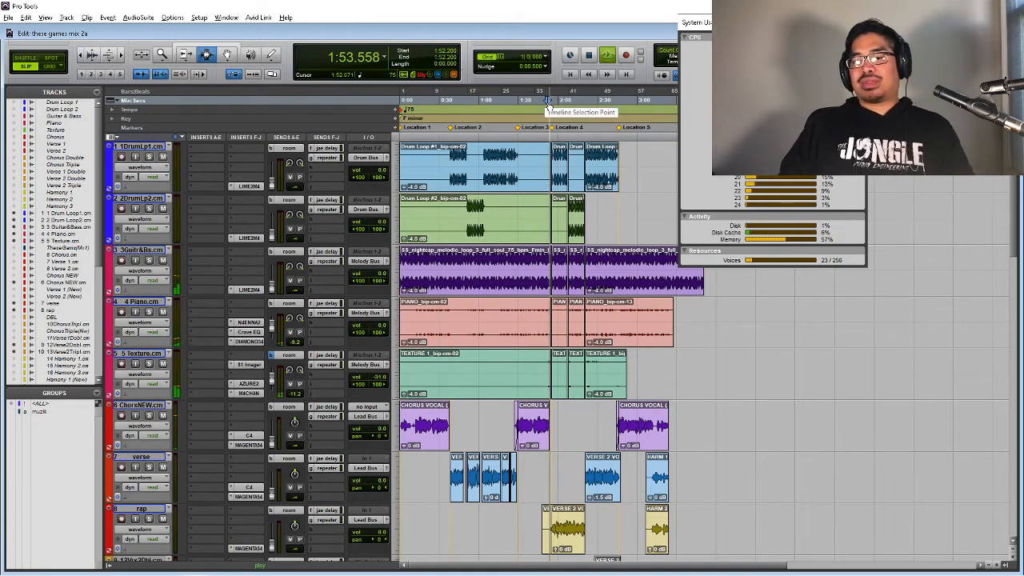
key(space)
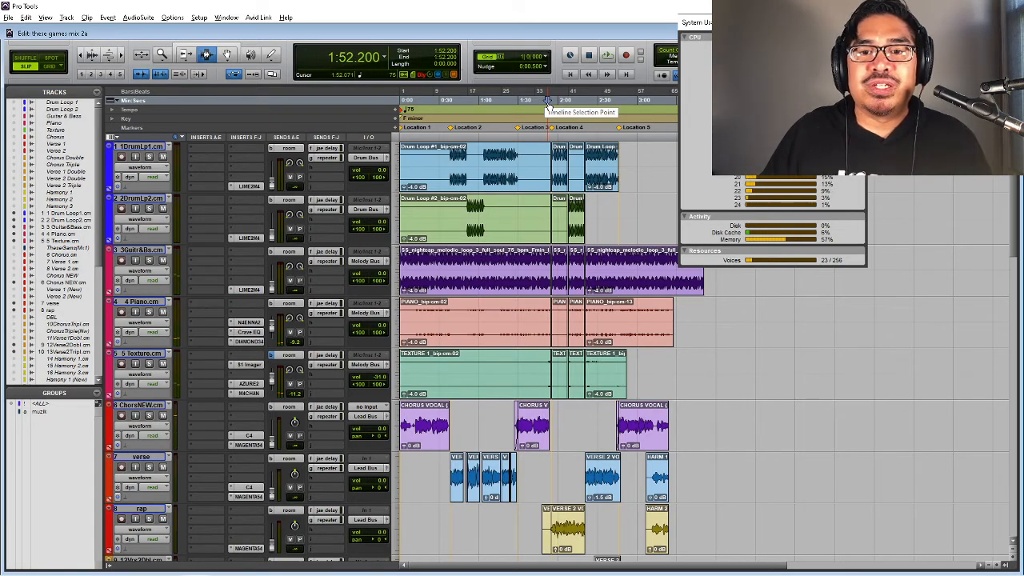
key(space)
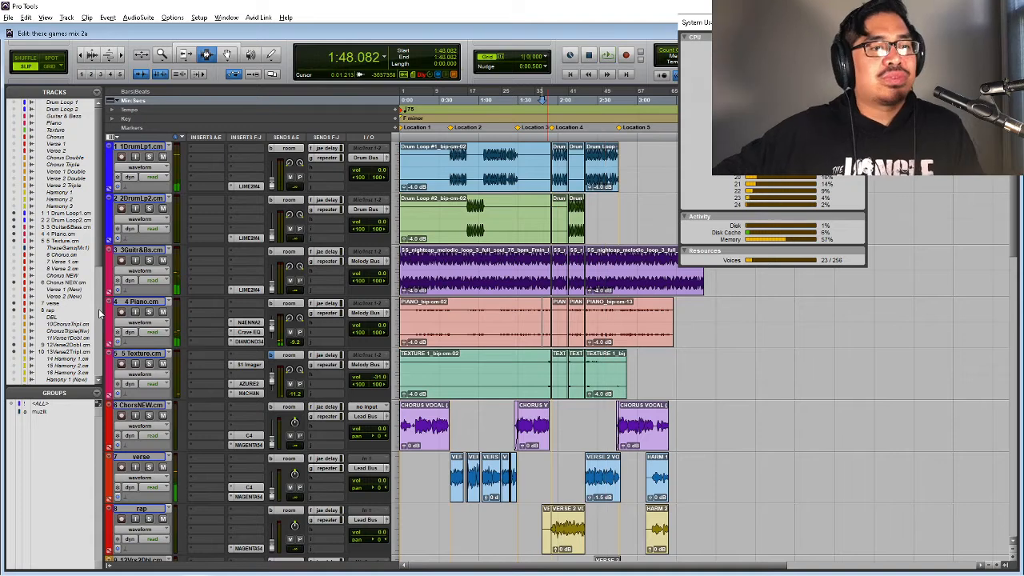
- Show the hidden These Games Mix 1 reference track and make it active
click(137, 250)
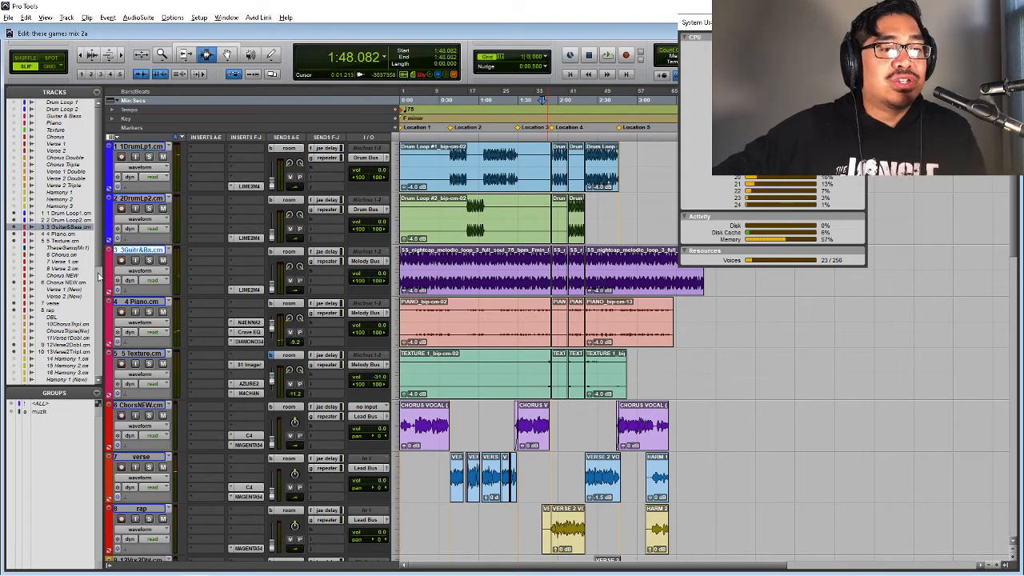
scroll(101, 224, down, 5)
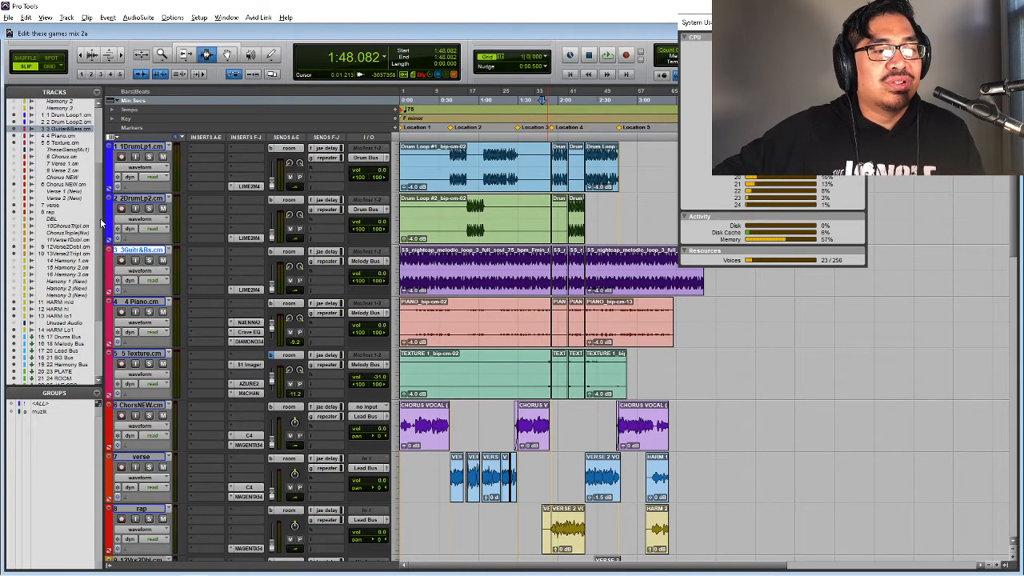
scroll(102, 240, down, 5)
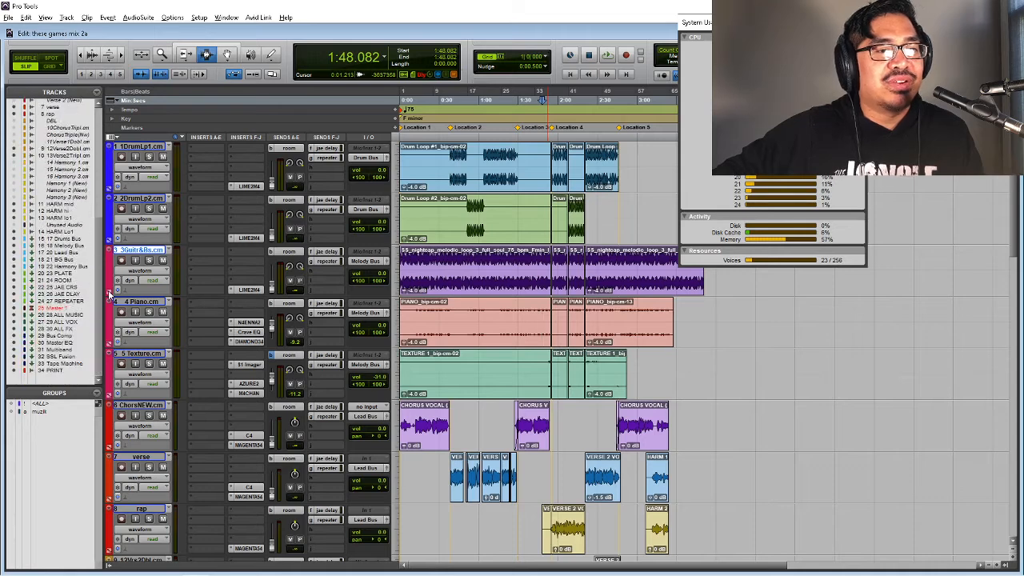
scroll(102, 275, up, 1)
scroll(99, 280, down, 1)
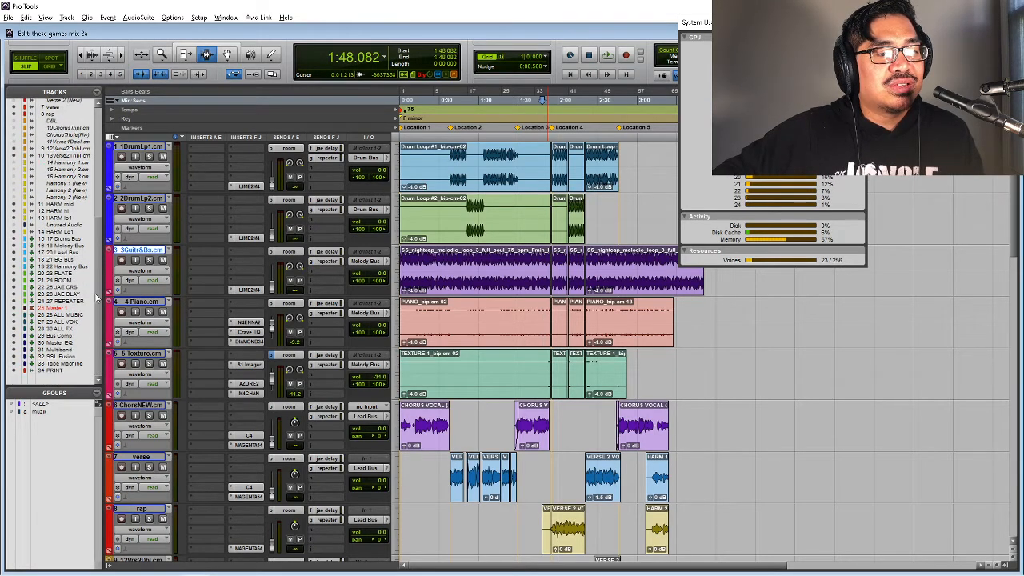
scroll(97, 264, up, 5)
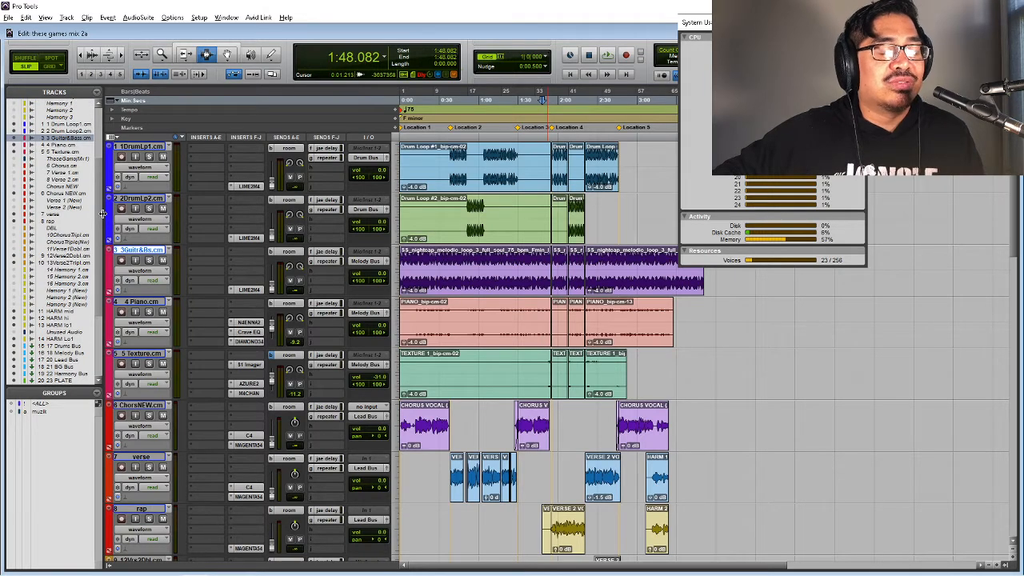
click(14, 159)
right_click(141, 404)
click(196, 407)
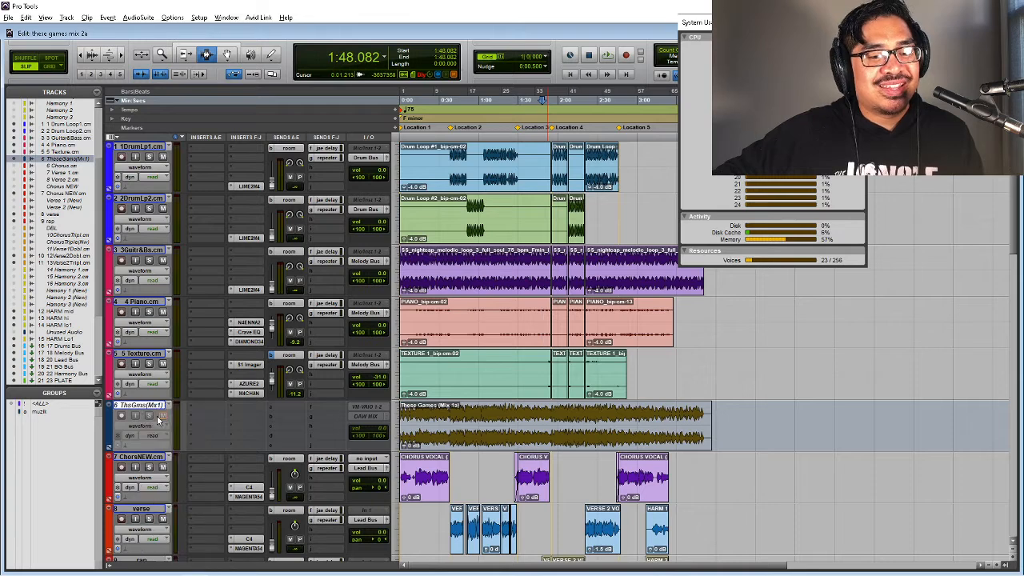
- Solo the Mix 1 reference track and audition it from 0:39.649
click(148, 415)
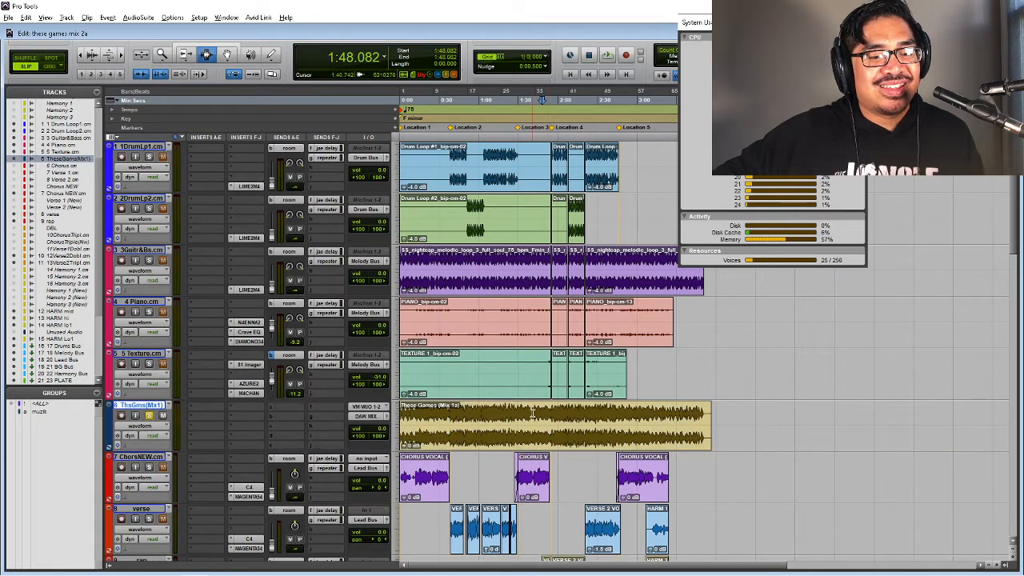
click(461, 438)
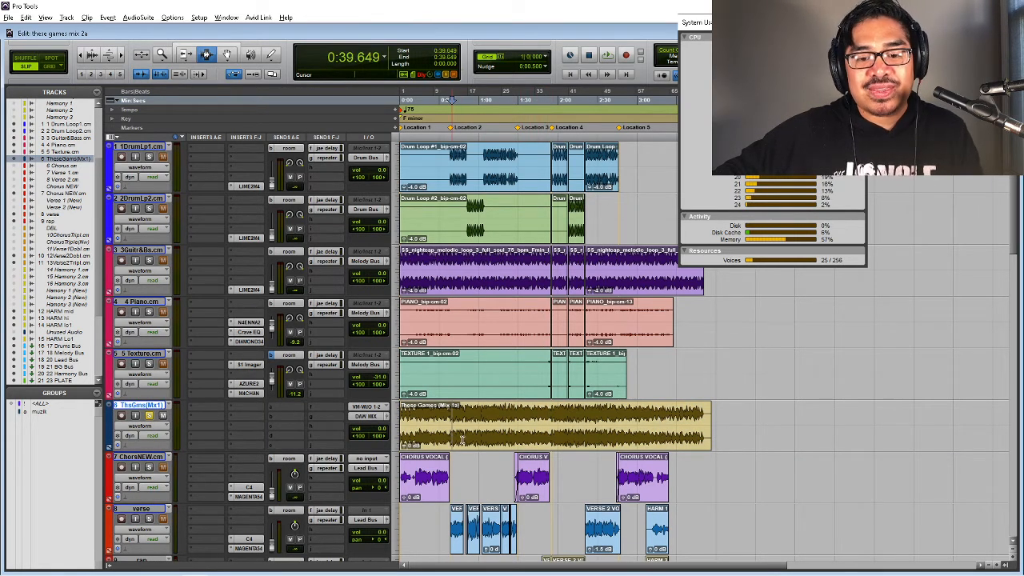
key(space)
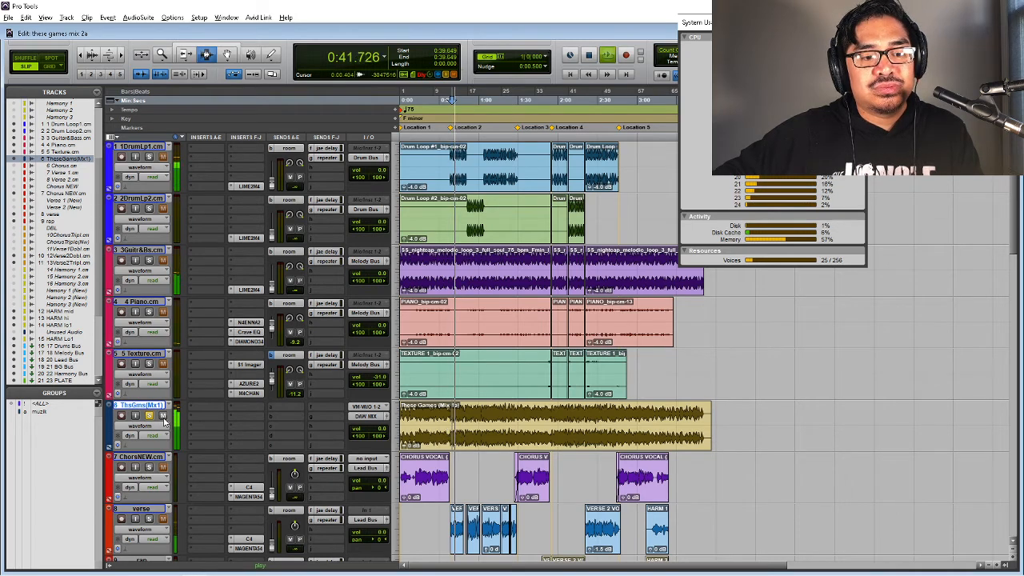
key(space)
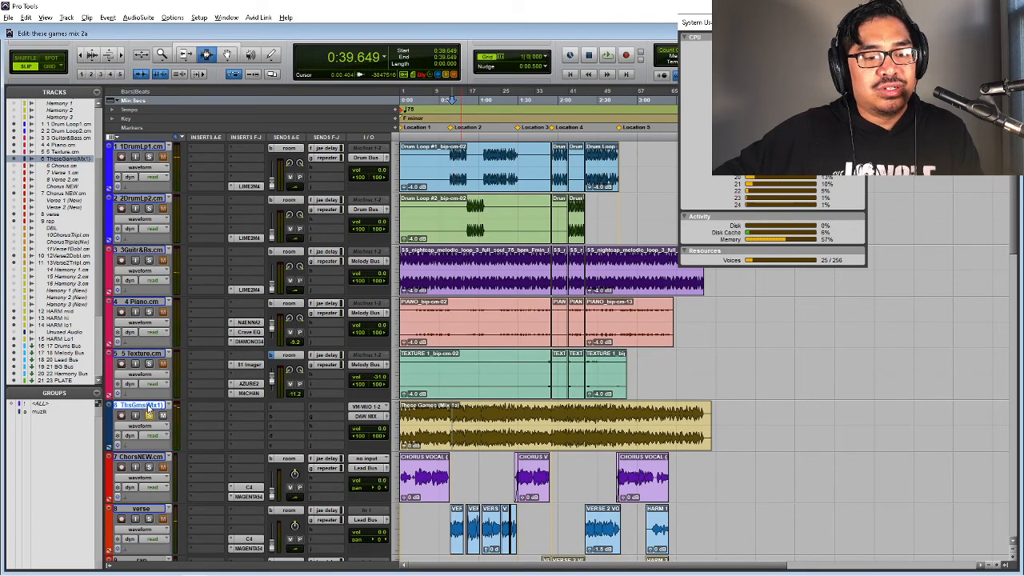
- Move the Mix 1 reference track below PRINT and replace its solo with a mute while auditioning from 0:39.649
scroll(148, 410, down, 15)
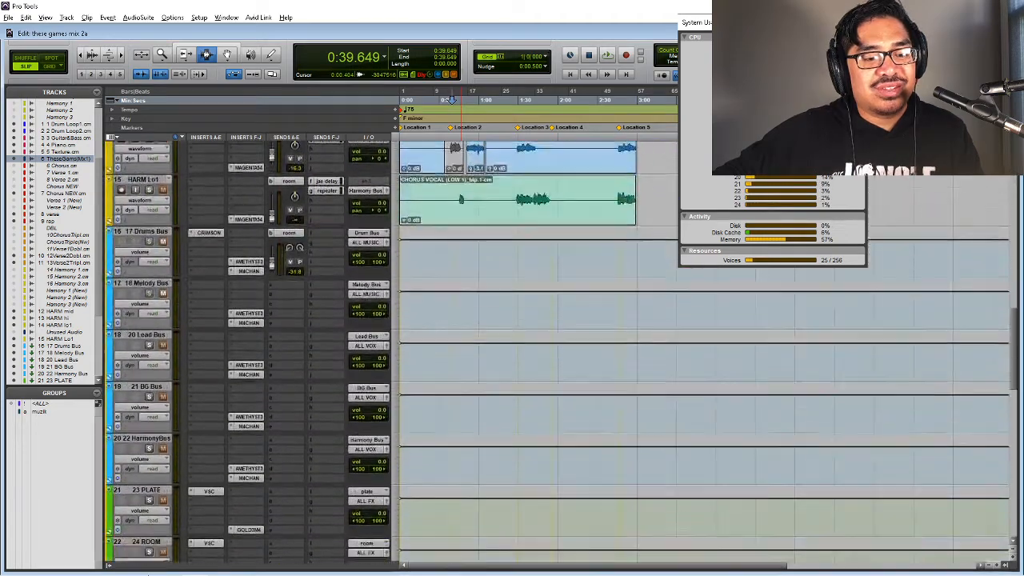
scroll(202, 470, down, 6)
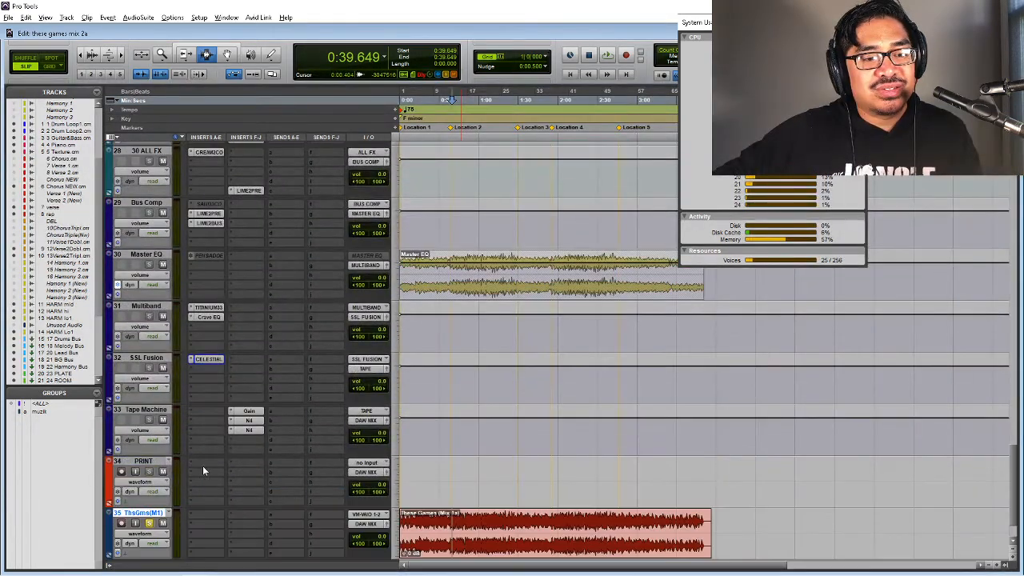
key(space)
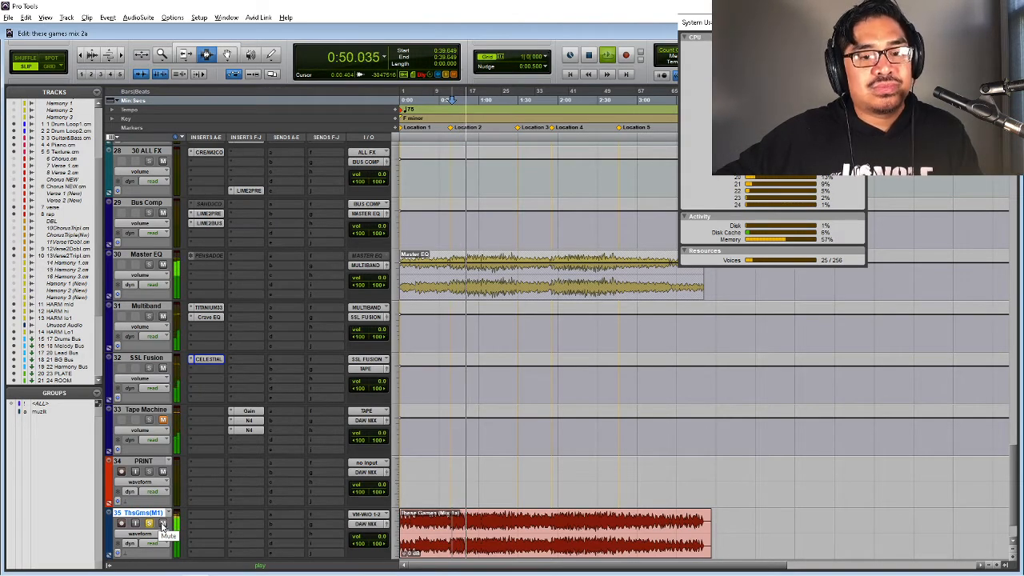
scroll(162, 526, up, 7)
scroll(162, 526, up, 4)
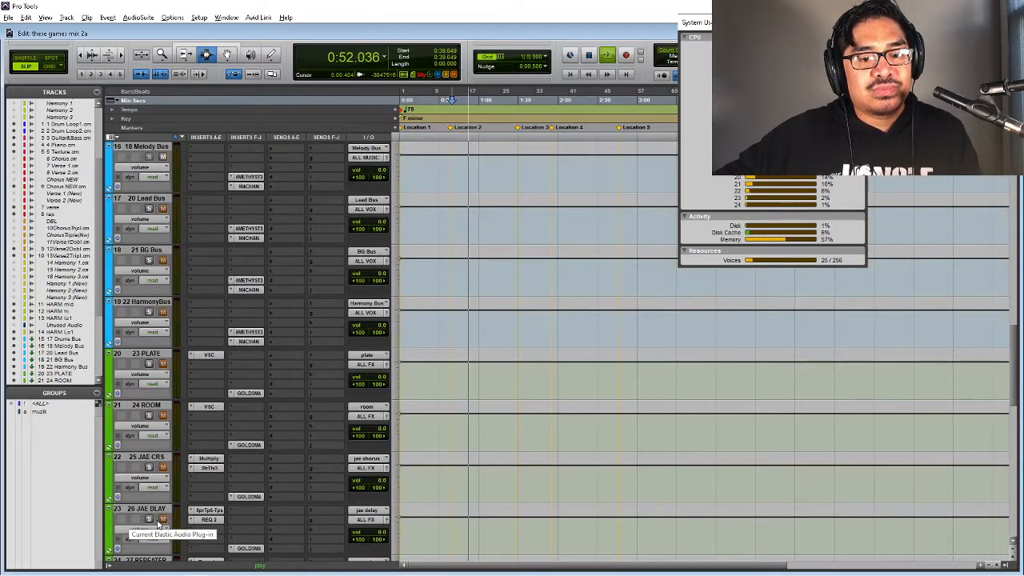
scroll(163, 526, down, 5)
scroll(163, 520, down, 7)
key(space)
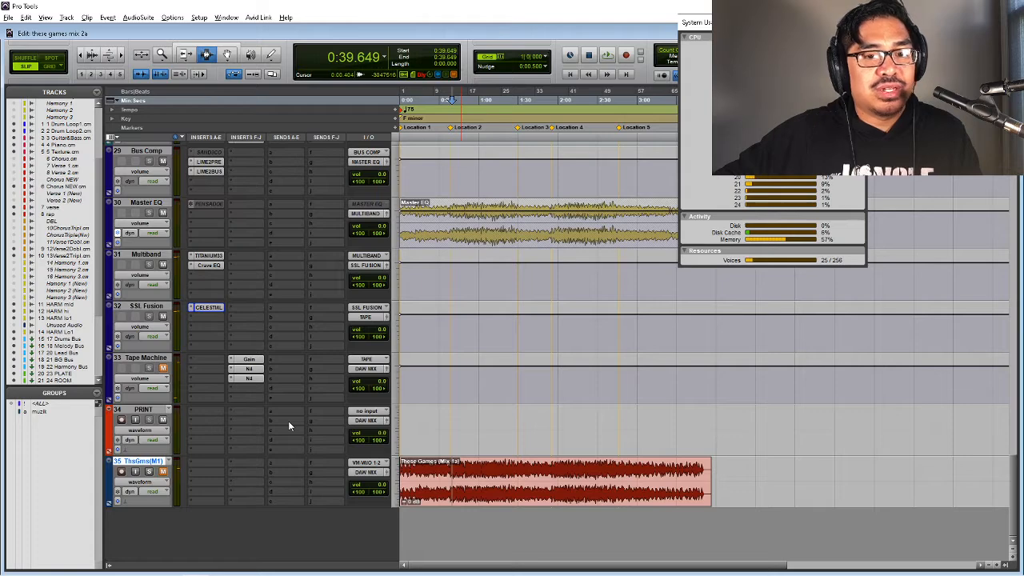
- Unmute the Tape Machine track and audition the current mix from 0:39.649 with the reference muted
key(space)
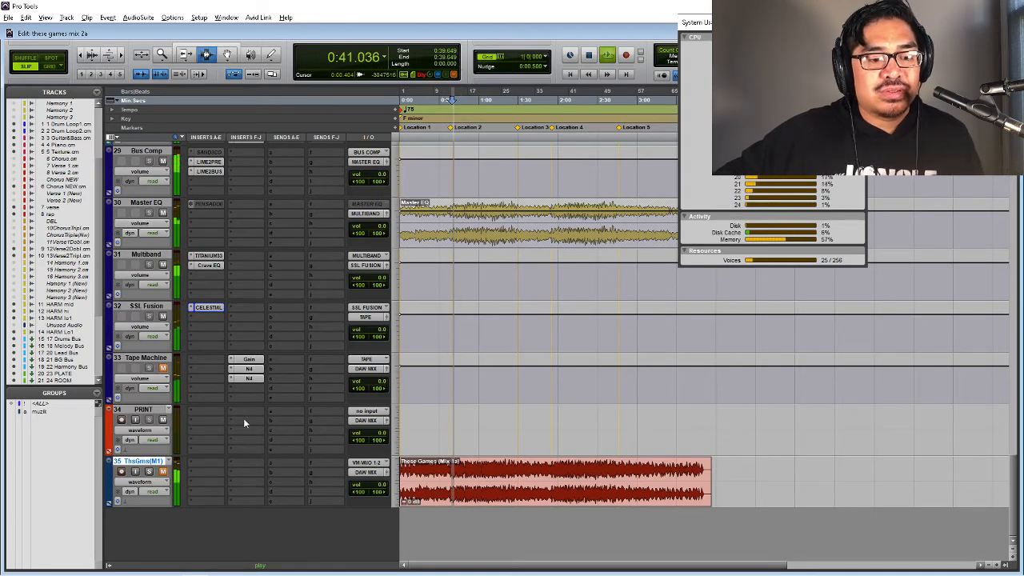
click(162, 368)
key(space)
key(space)
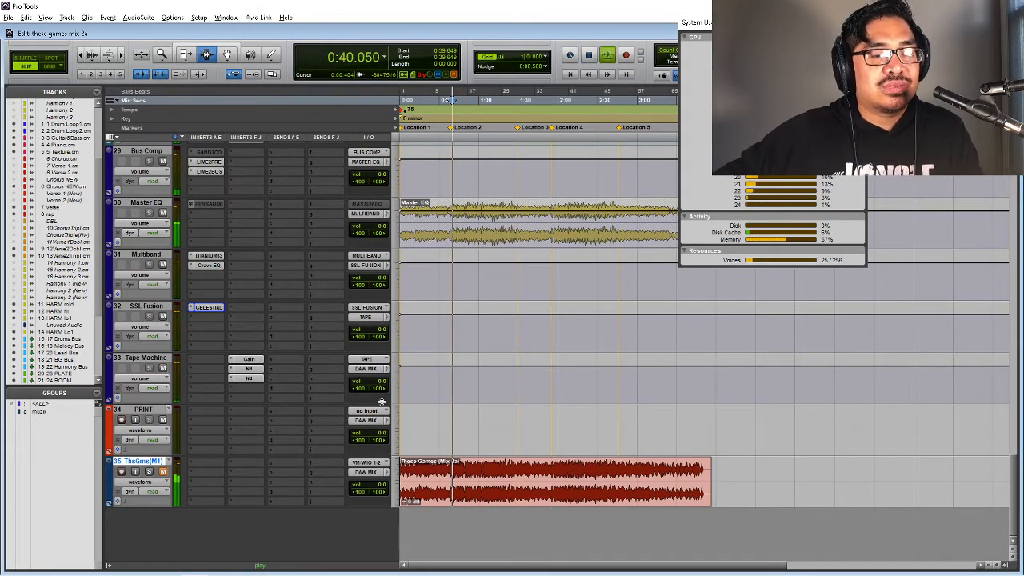
key(space)
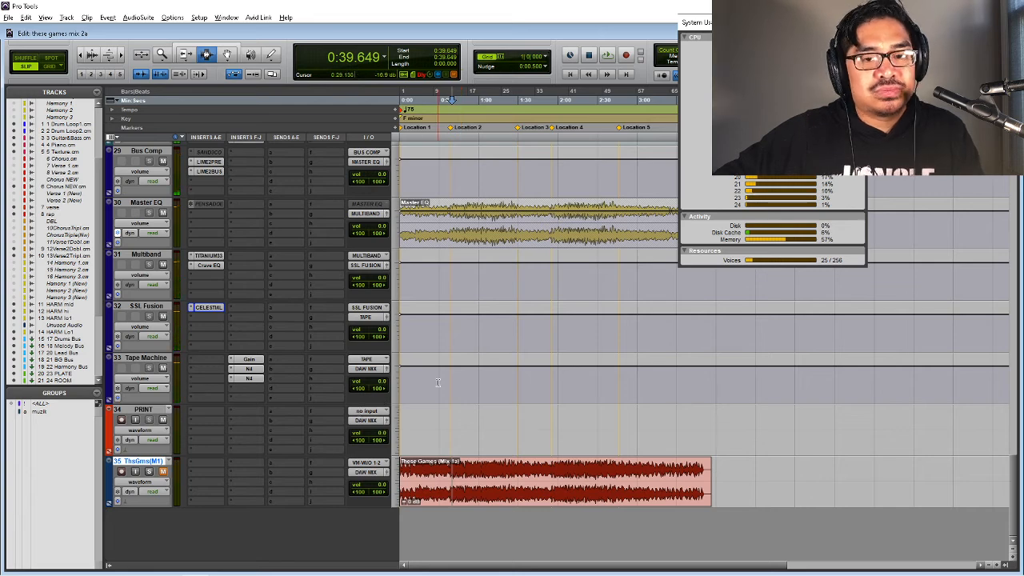
key(space)
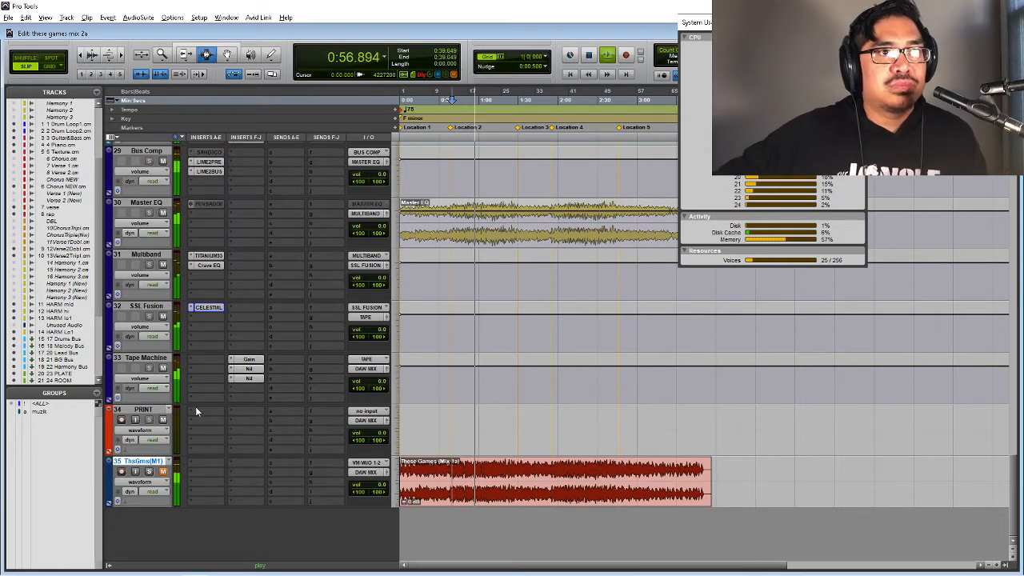
- Compare the playing mix with the Mix 1 reference, leave the reference muted and stop playback
scroll(195, 406, up, 3)
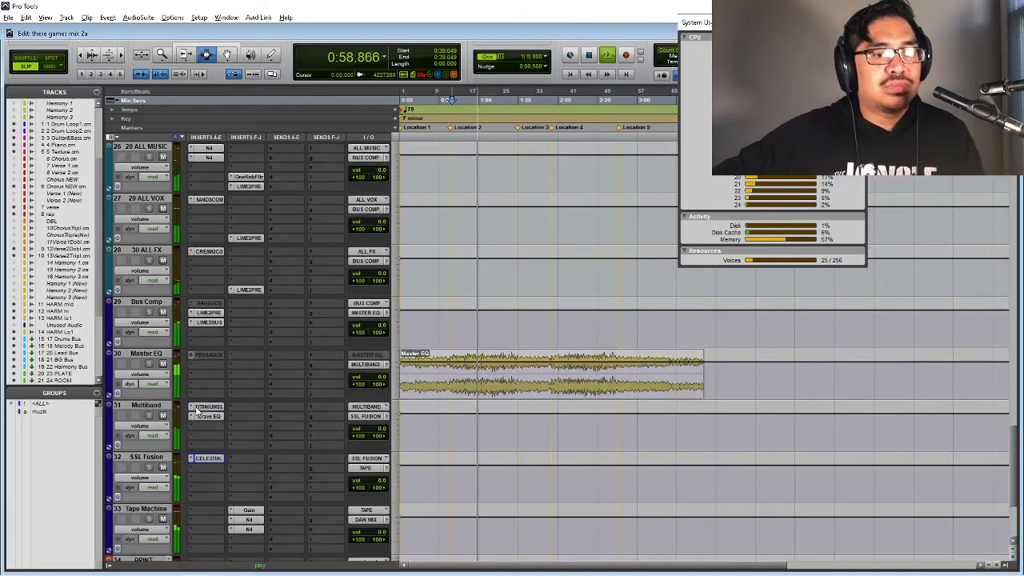
scroll(195, 409, up, 3)
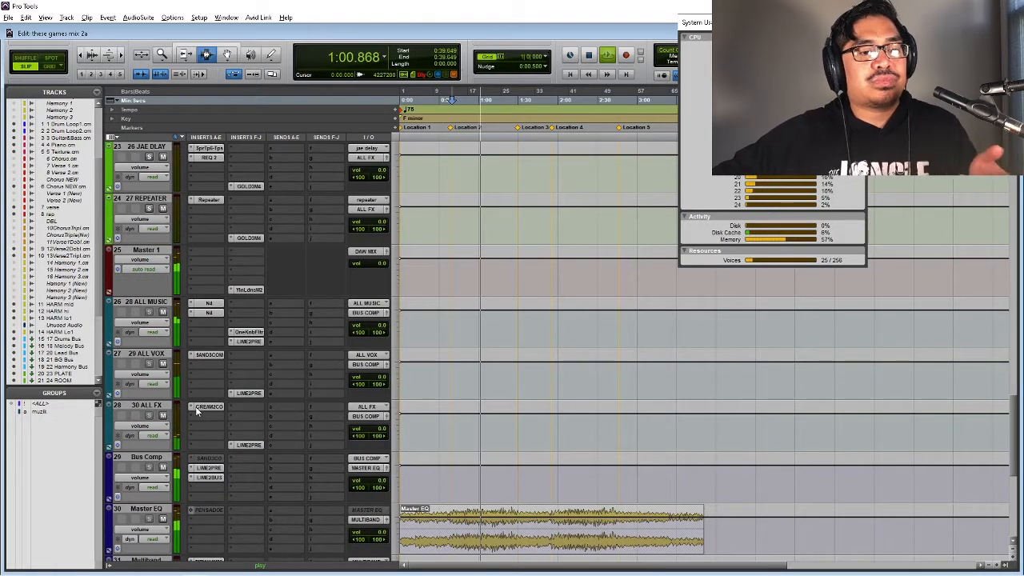
scroll(195, 409, down, 6)
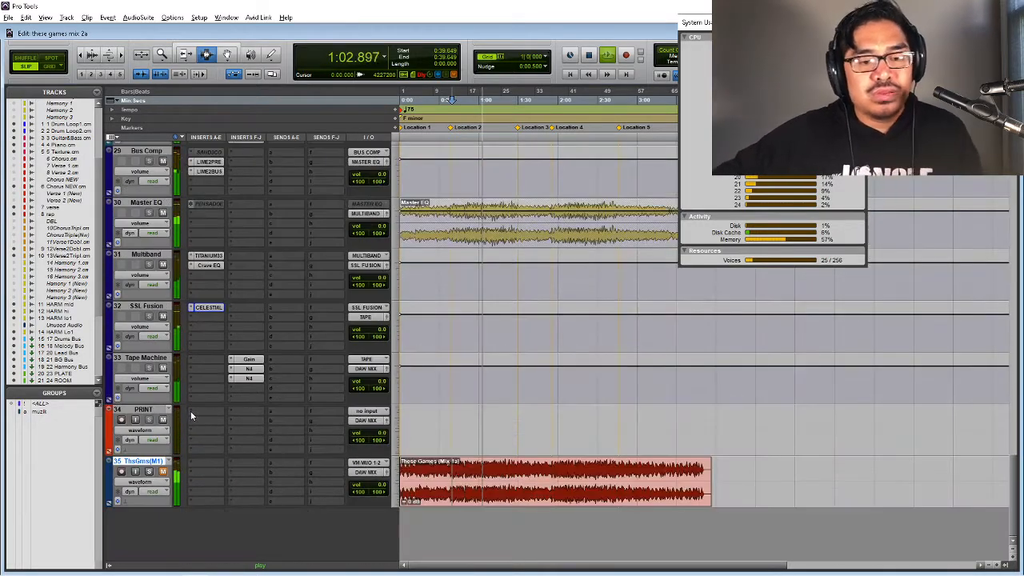
click(163, 474)
key(space)
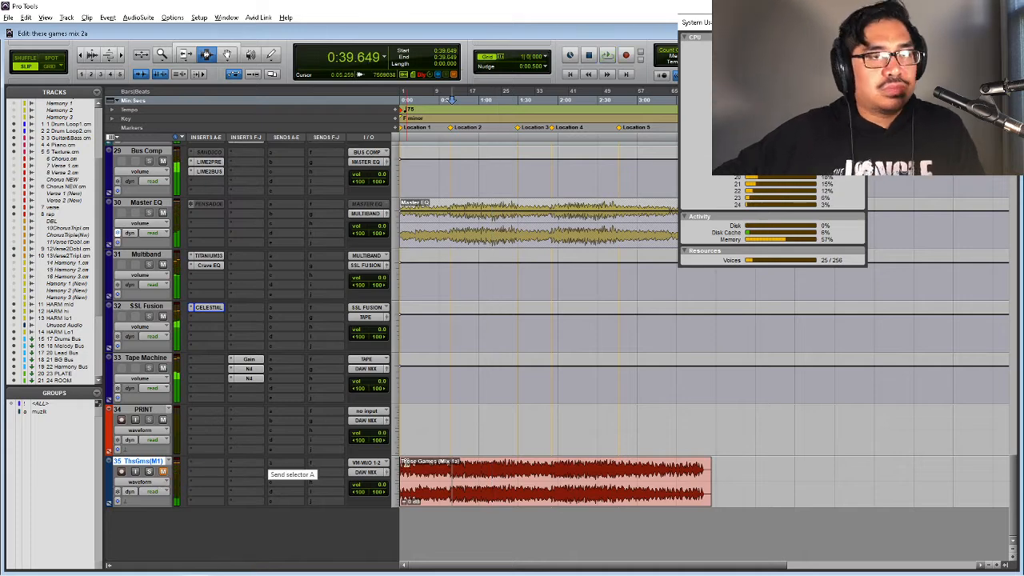
- Select the full length of the Master EQ clip, from 0:00.000 to 3:51.100
key(r)
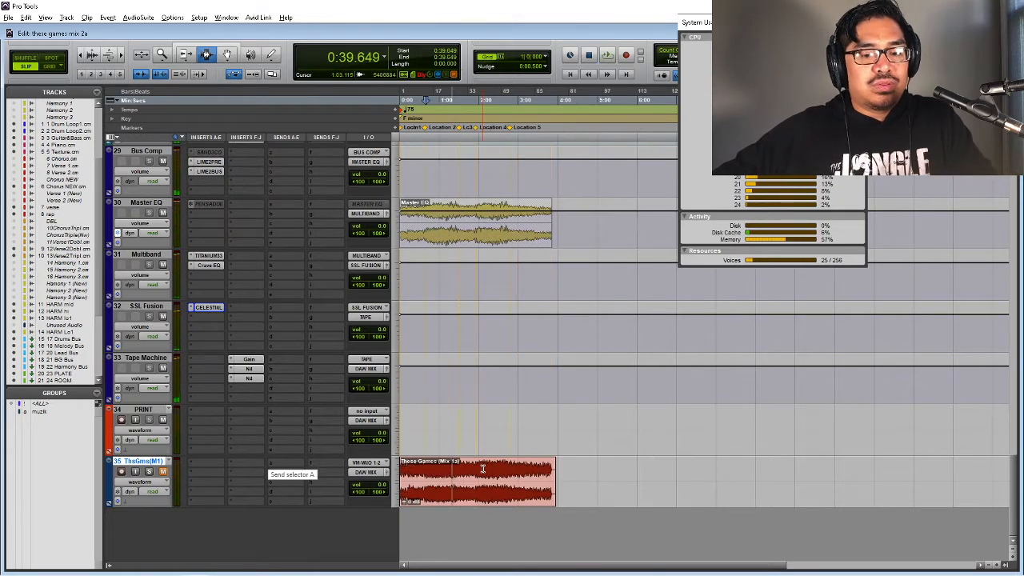
double_click(478, 231)
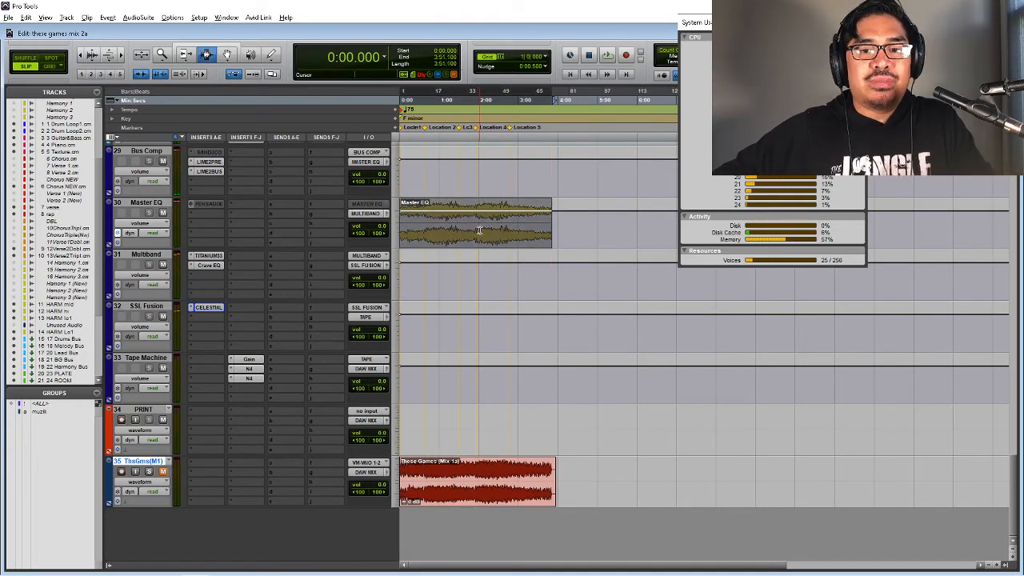
- Make the Mix 1 reference track inactive and hide it
right_click(160, 462)
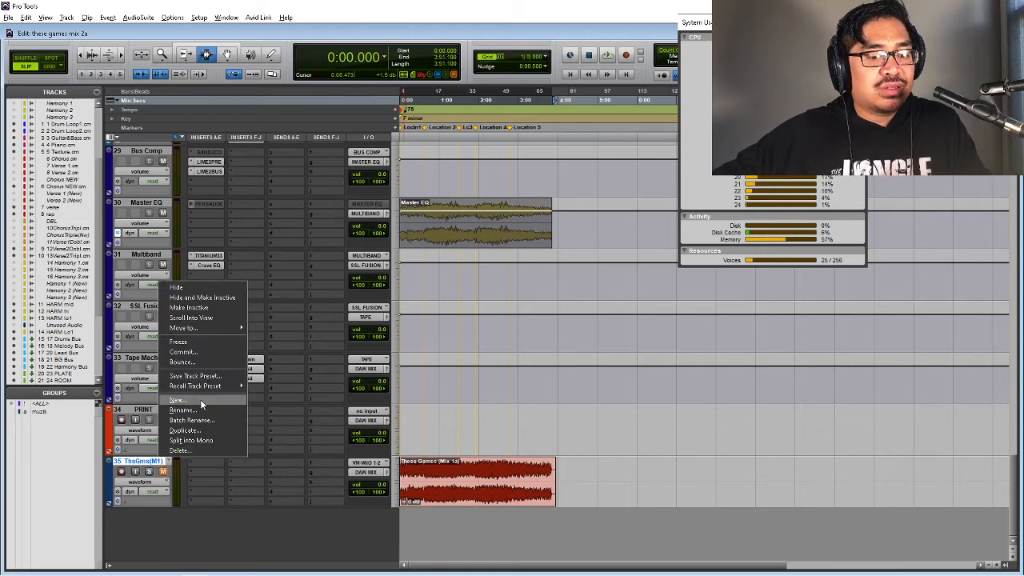
click(209, 307)
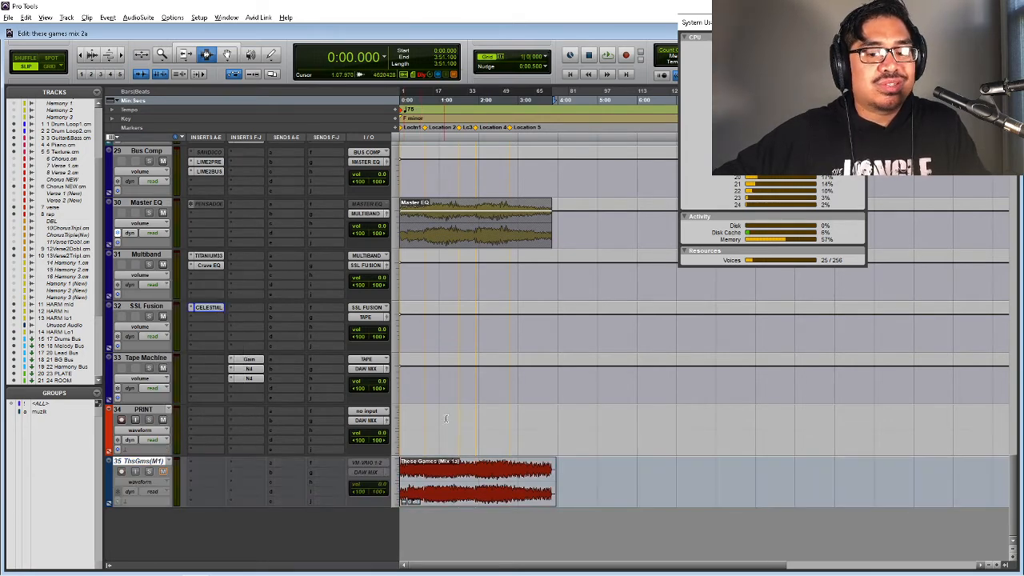
right_click(151, 464)
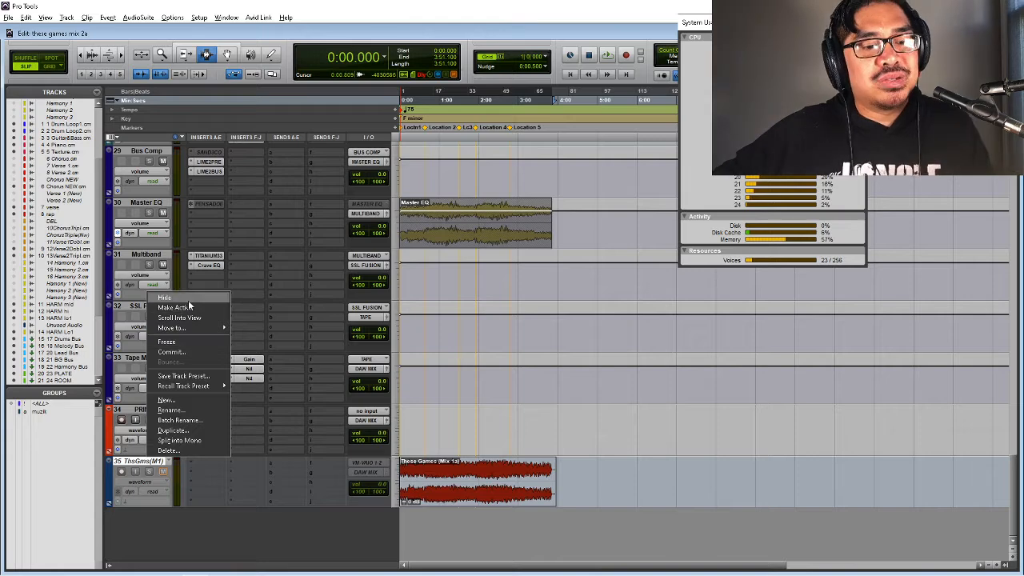
click(200, 298)
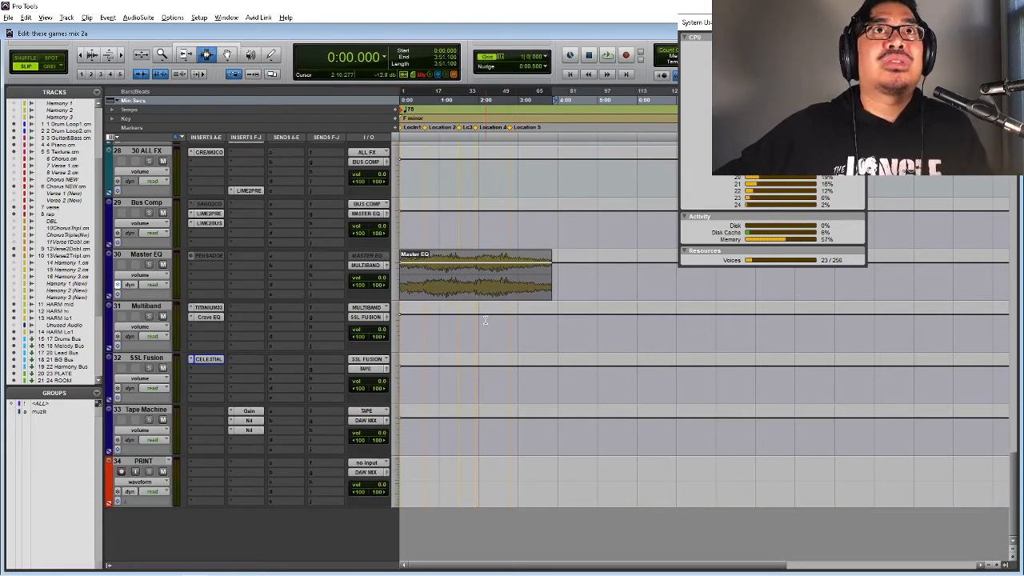
- Switch the main counter to Bars|Beats and set the song selection from bar 1 to bar 75
click(491, 288)
scroll(490, 288, up, 10)
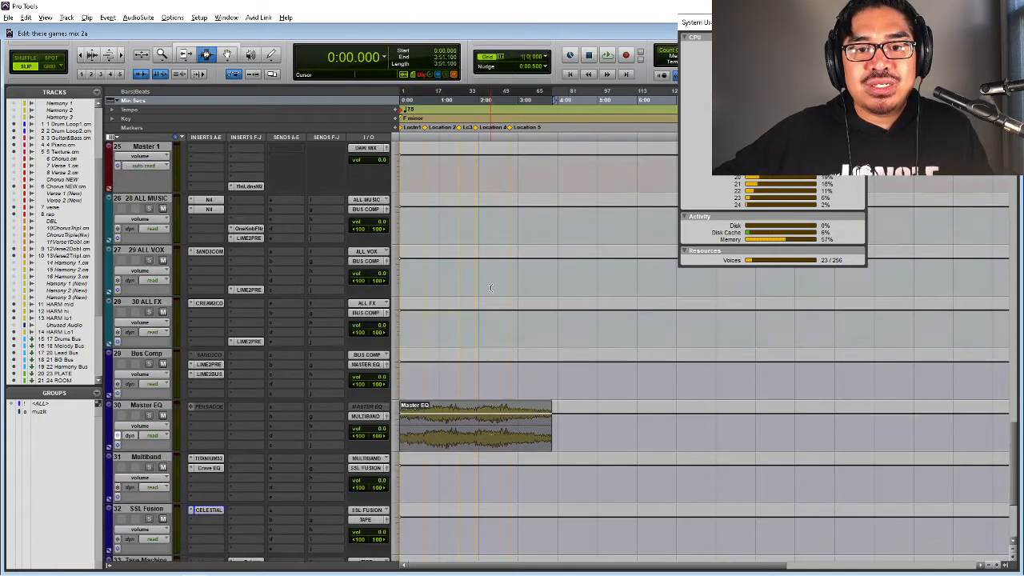
scroll(490, 288, up, 6)
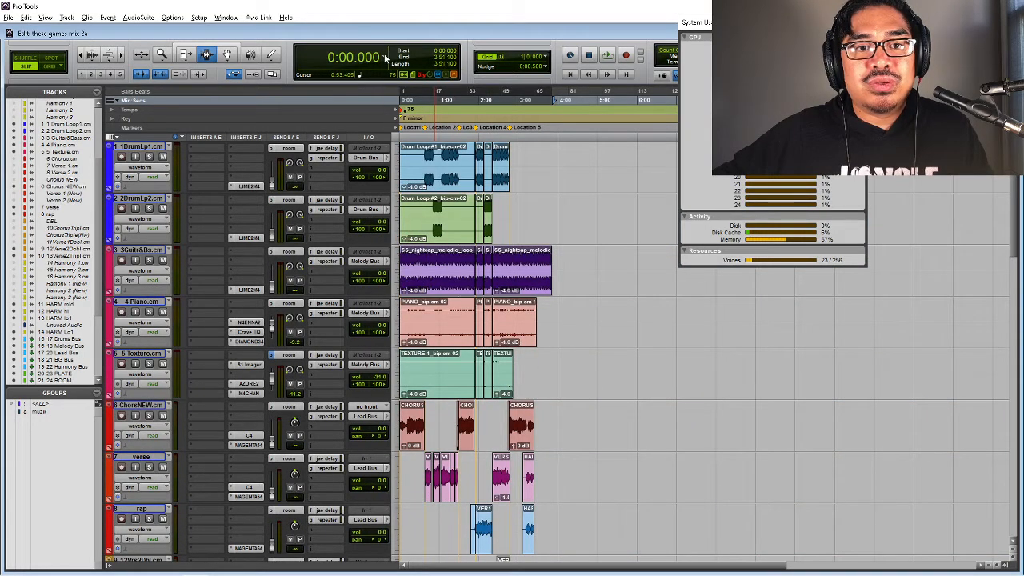
drag(385, 58, 391, 61)
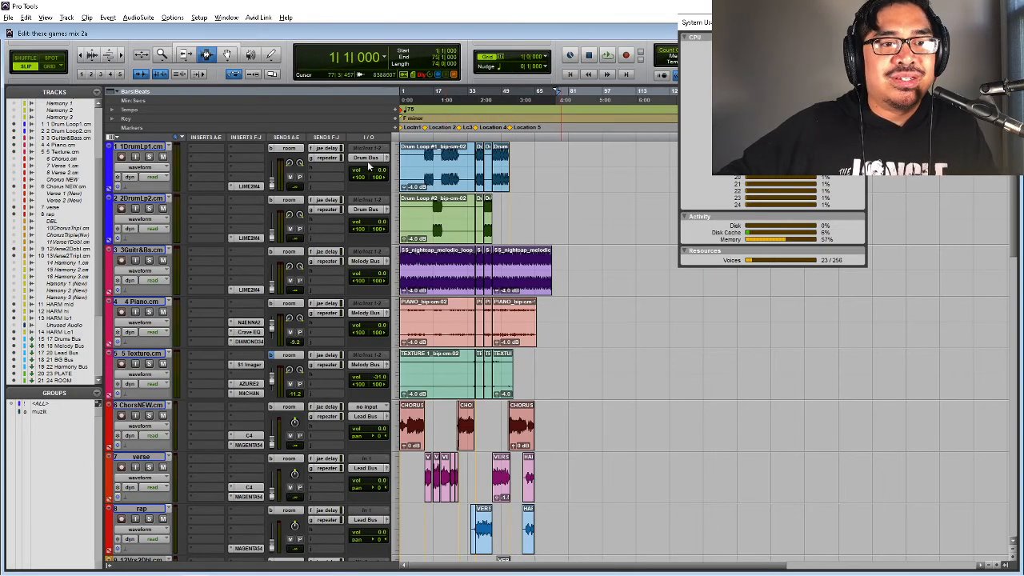
scroll(369, 165, down, 15)
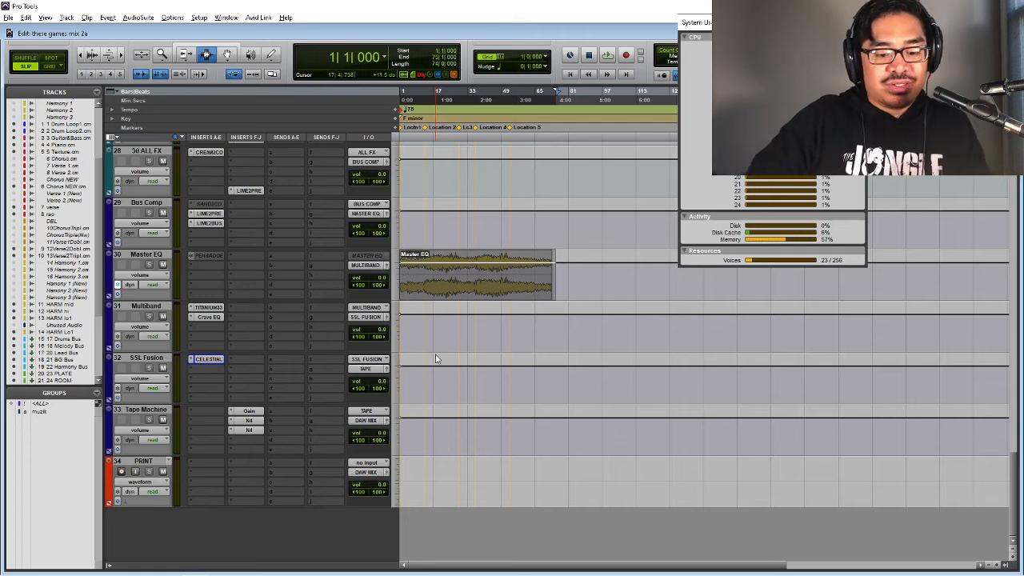
key(alt+Tab)
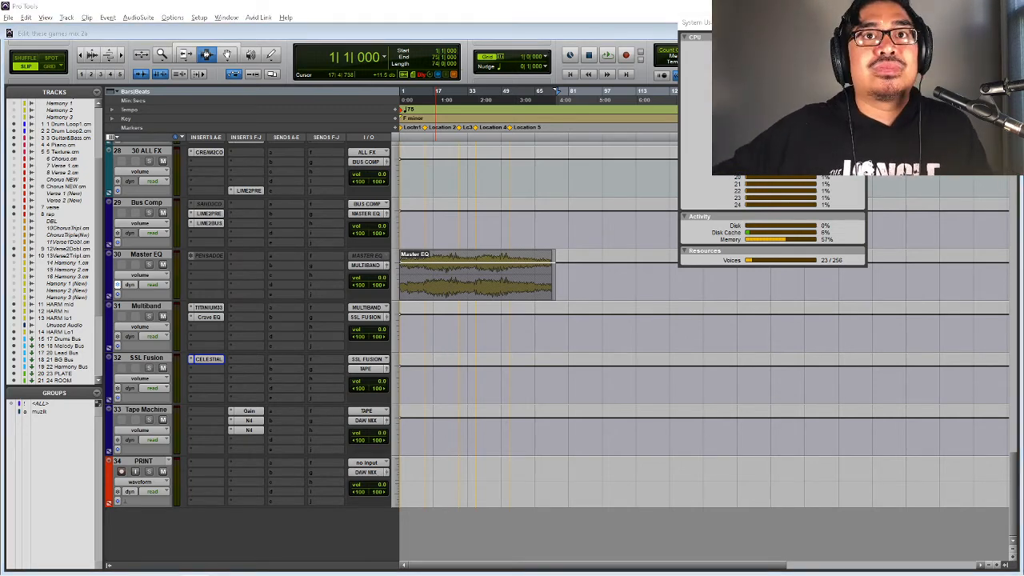
key(alt+Tab)
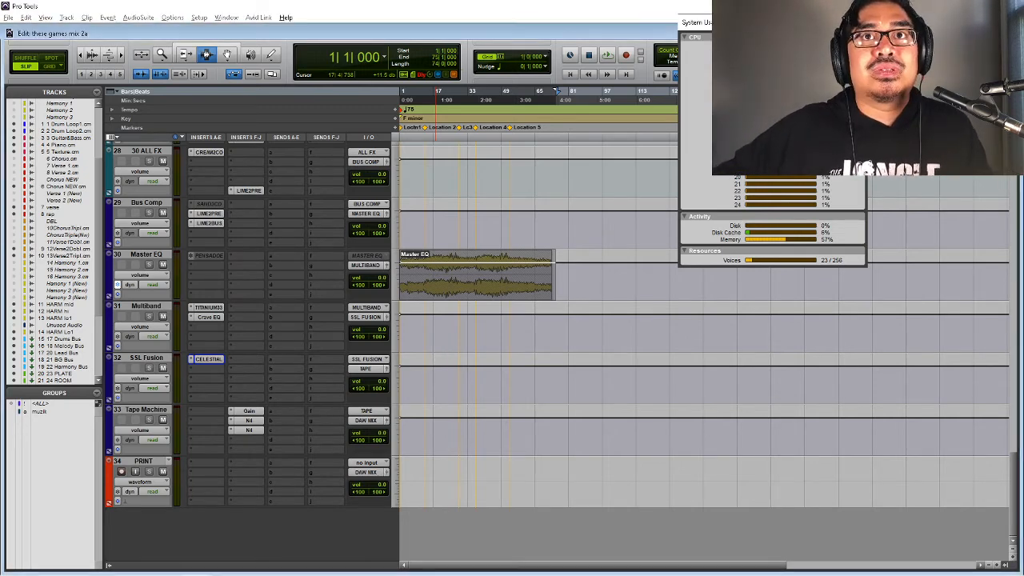
click(361, 420)
mouse_move(400, 464)
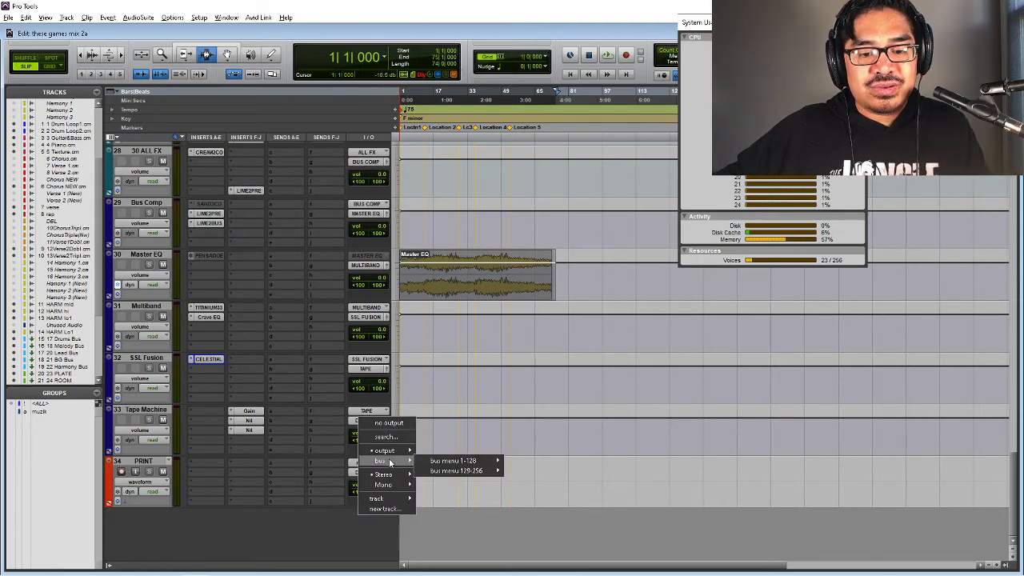
mouse_move(432, 464)
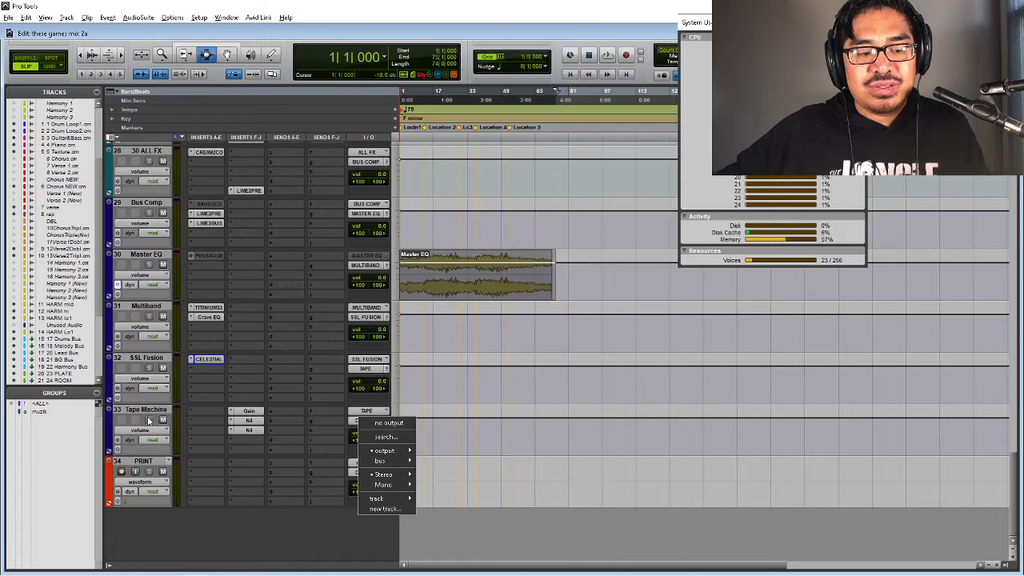
- Select the Tape Machine track
click(138, 412)
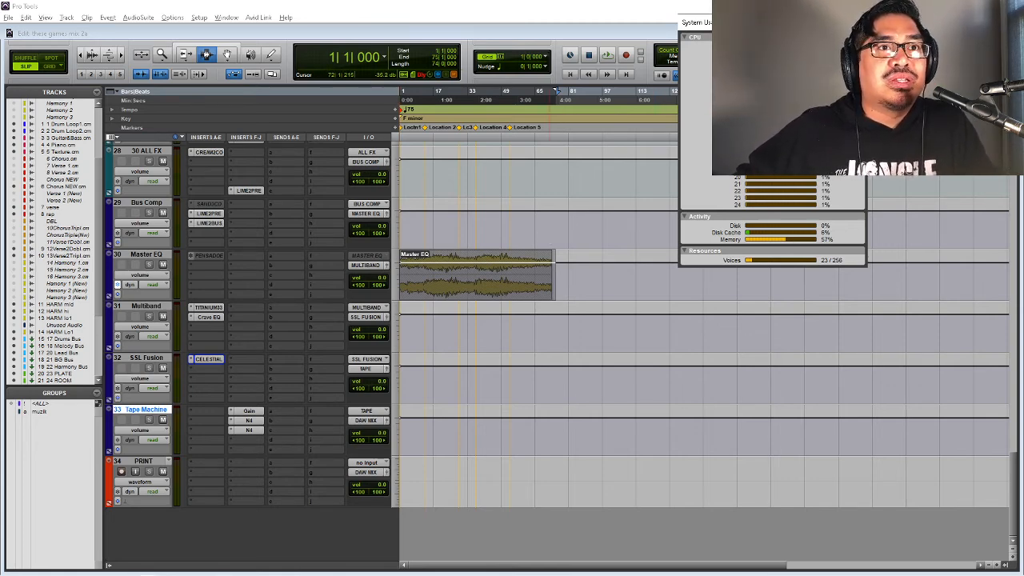
key(space)
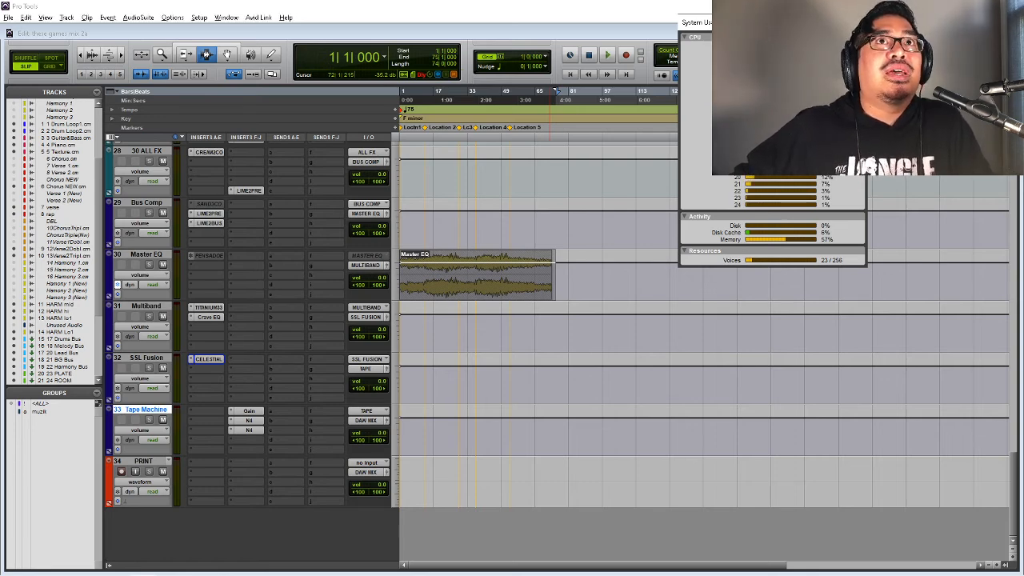